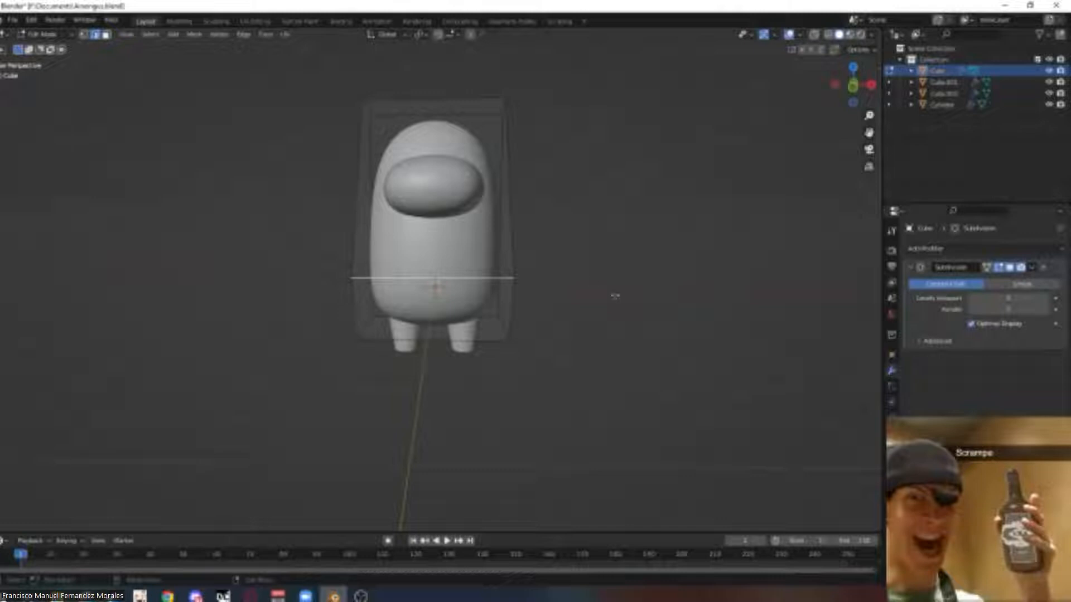
# Switch the character model from Edit Mode back to Object Mode.
pyautogui.moveTo(319, 344)
pyautogui.mouseDown(button='middle')
pyautogui.moveTo(382, 352)
pyautogui.moveTo(313, 363)
pyautogui.mouseUp(button='middle')
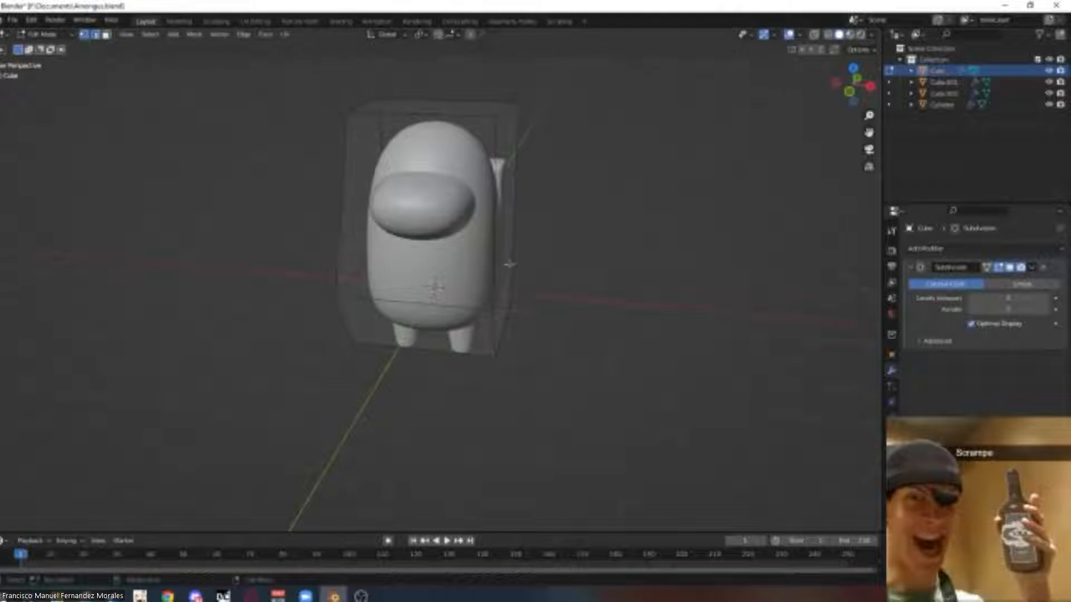
pyautogui.click(42, 36)
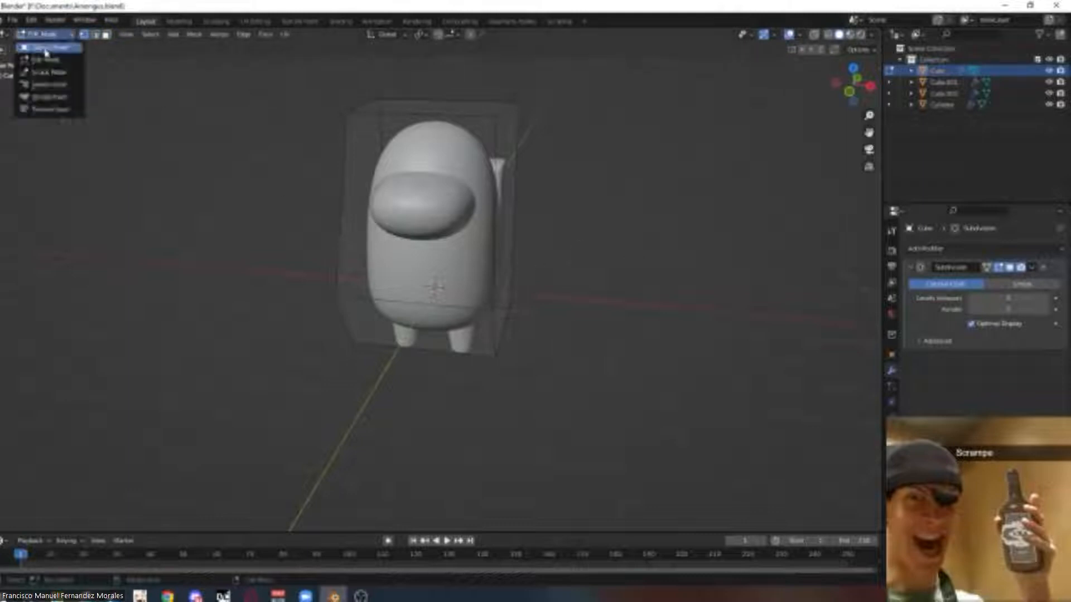
pyautogui.click(45, 47)
# Select the visor and adjust the viewport levels of its Subdivision modifier.
pyautogui.click(412, 210)
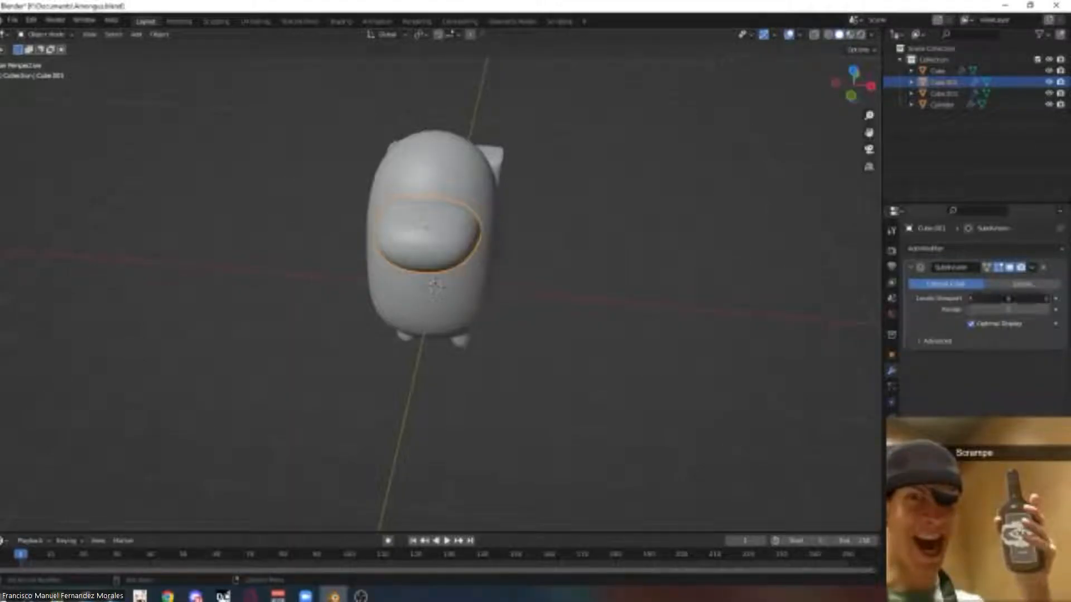
pyautogui.click(971, 298)
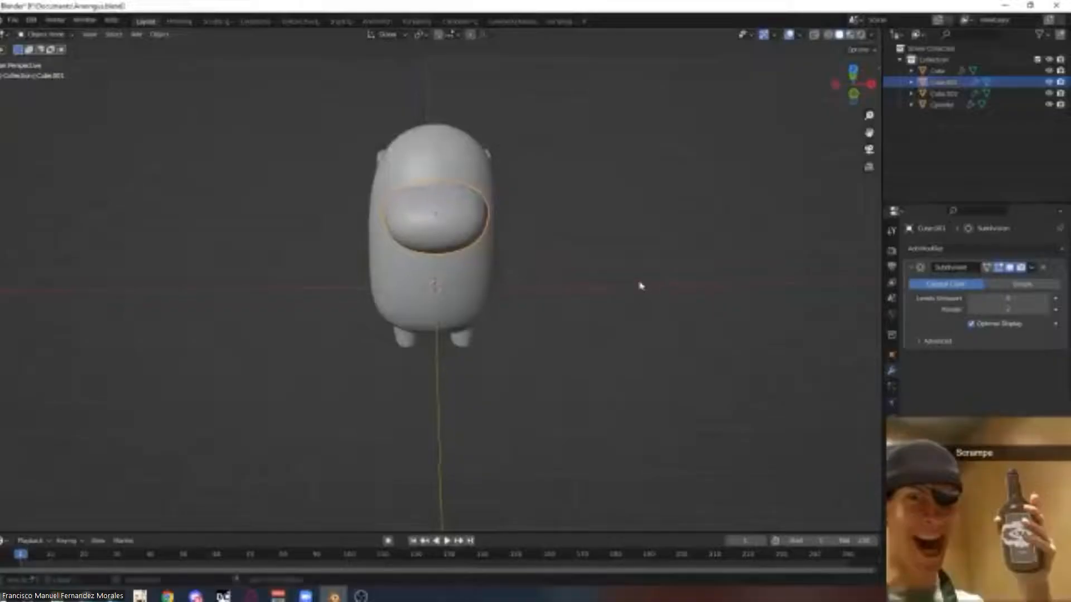
pyautogui.moveTo(638, 285); pyautogui.dragTo(611, 287, button='middle')
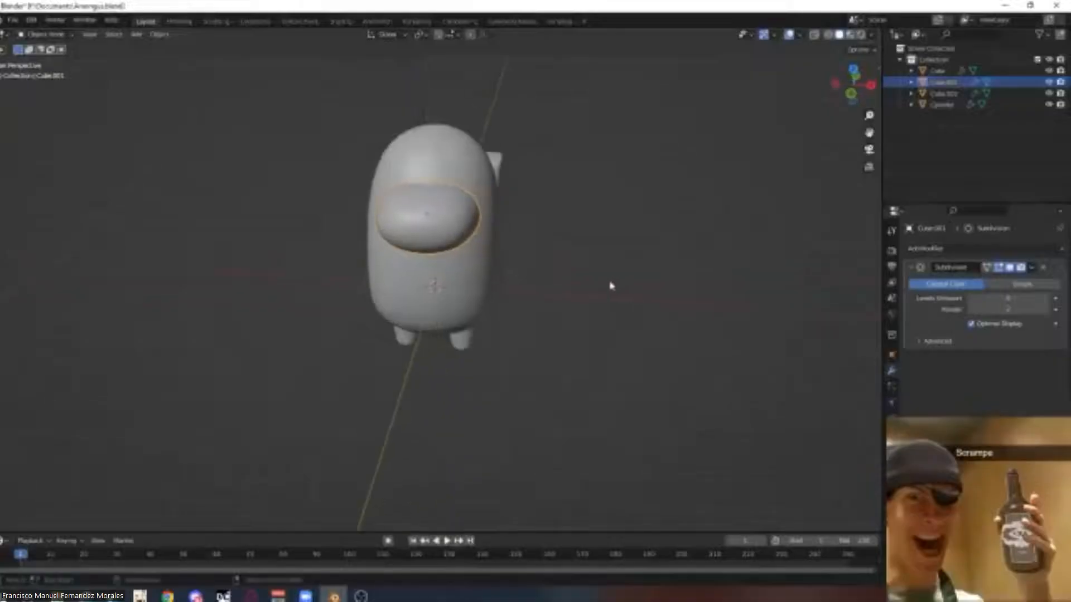
# Select the backpack object and switch it into Edit Mode.
pyautogui.click(443, 297)
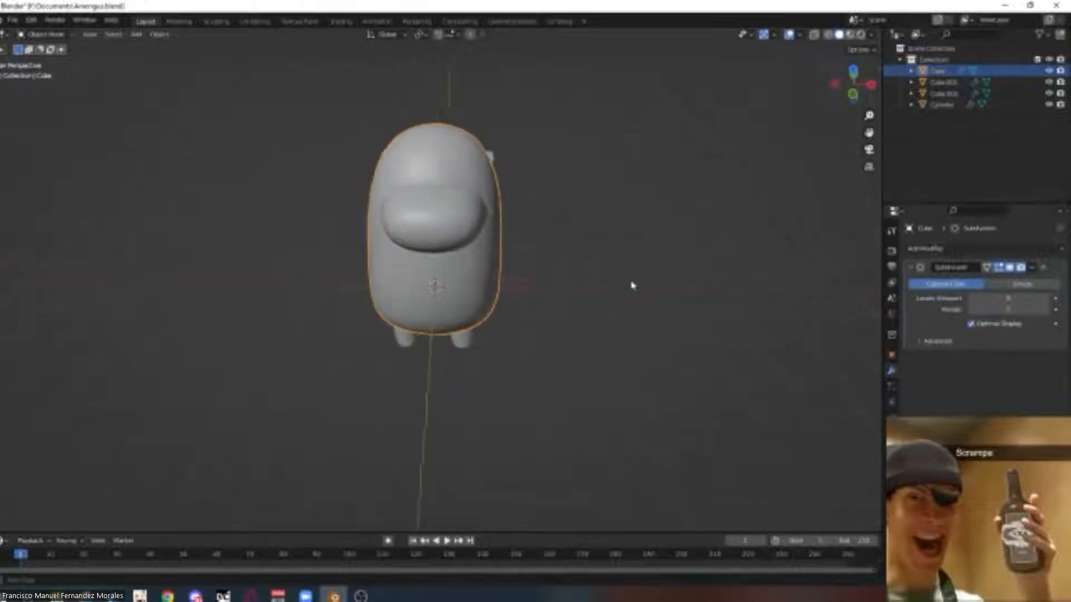
pyautogui.moveTo(562, 304); pyautogui.dragTo(143, 75, button='middle')
pyautogui.click(478, 306)
pyautogui.click(40, 35)
pyautogui.click(42, 55)
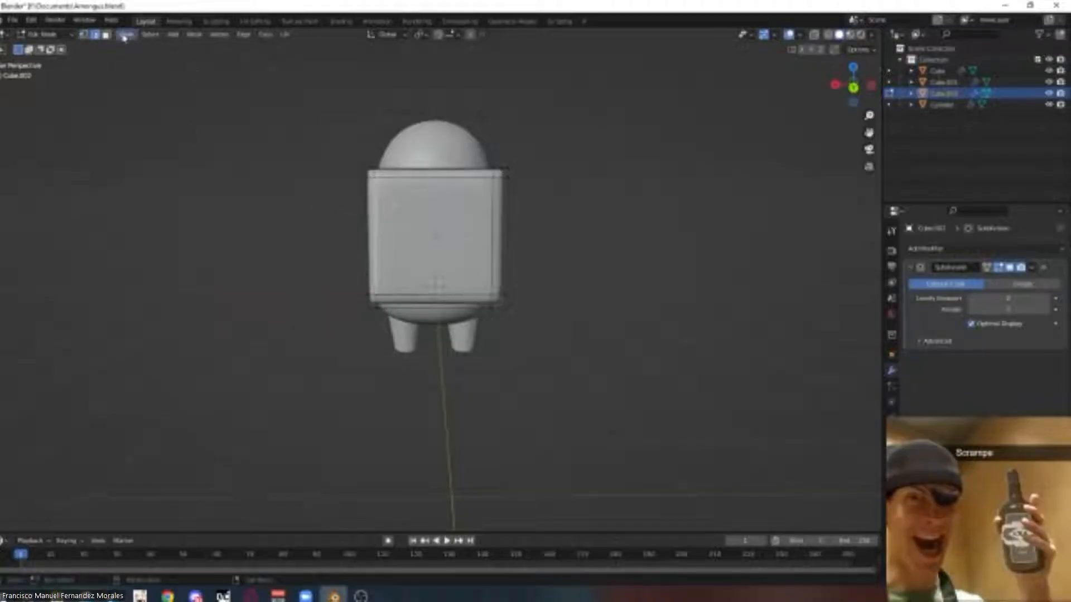
pyautogui.click(436, 285)
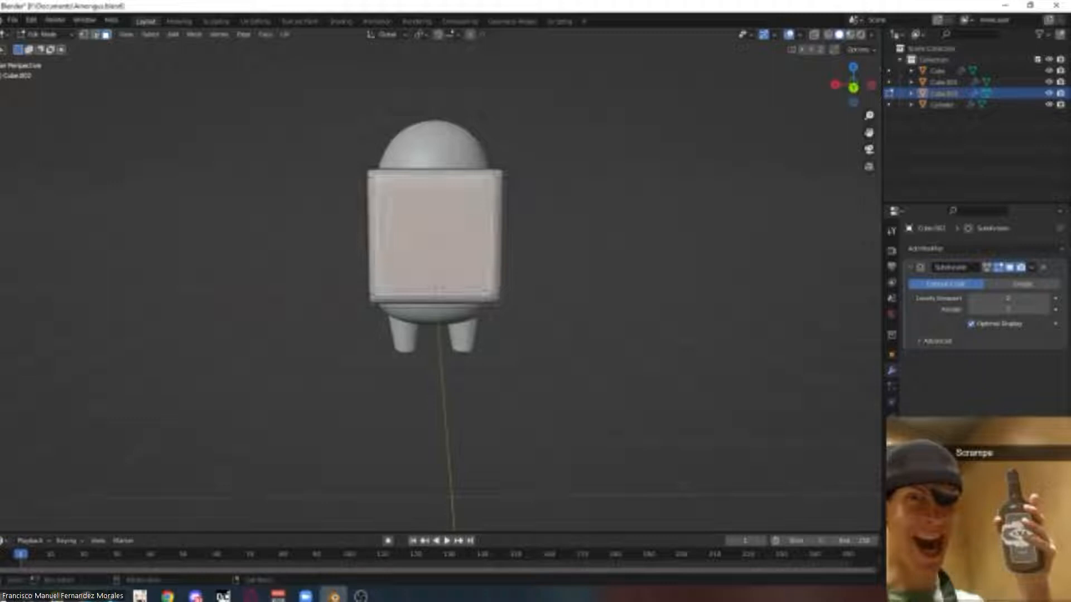
pyautogui.press('r')
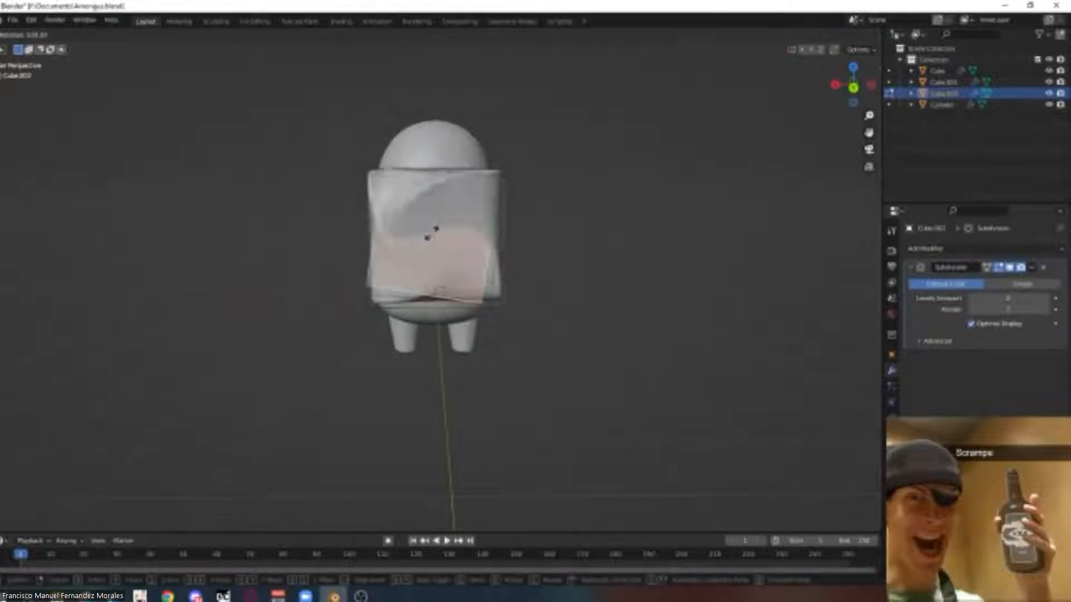
pyautogui.press('Escape')
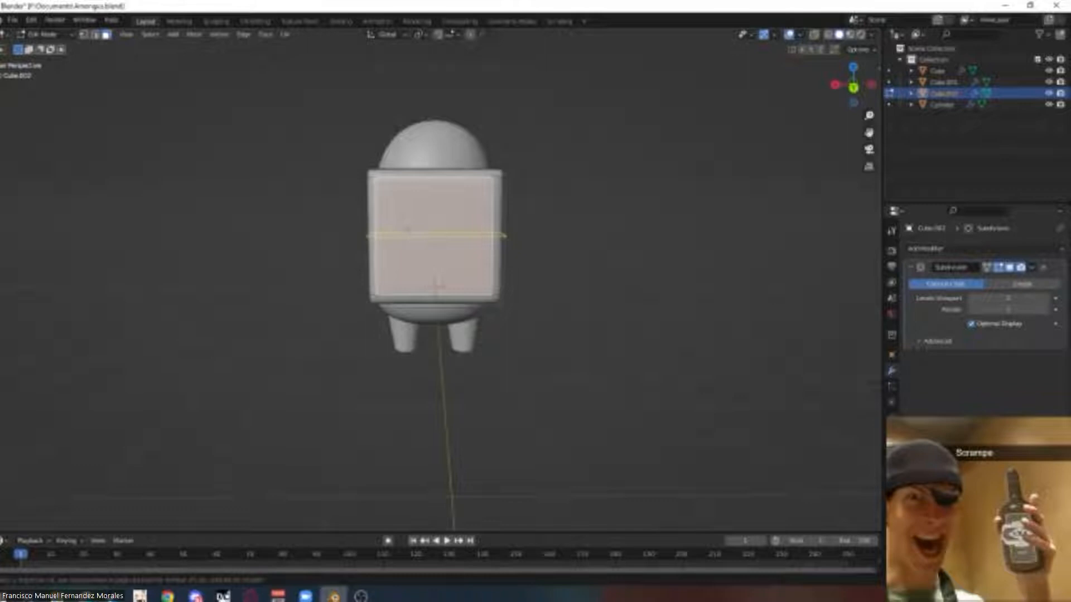
# Add a horizontal loop cut across the backpack near its top.
pyautogui.click(403, 262)
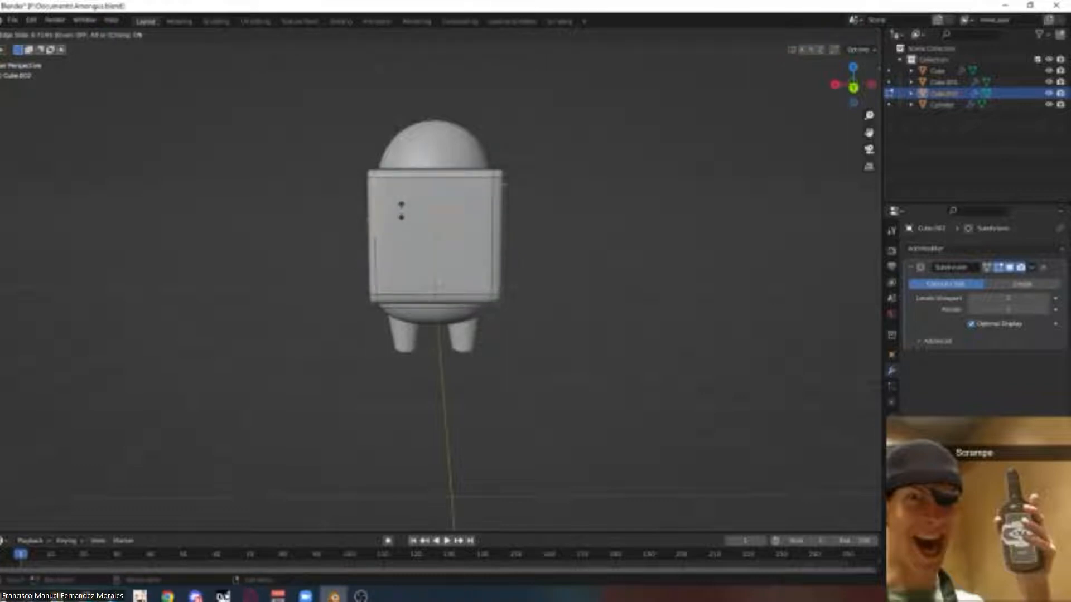
pyautogui.click(504, 206)
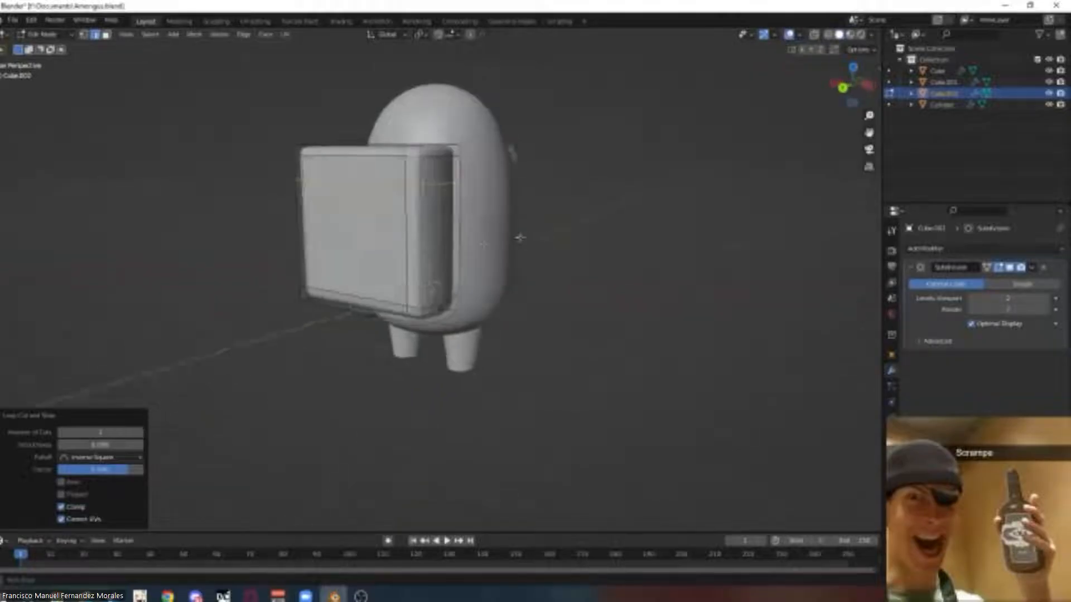
pyautogui.moveTo(520, 237); pyautogui.dragTo(636, 242, button='middle')
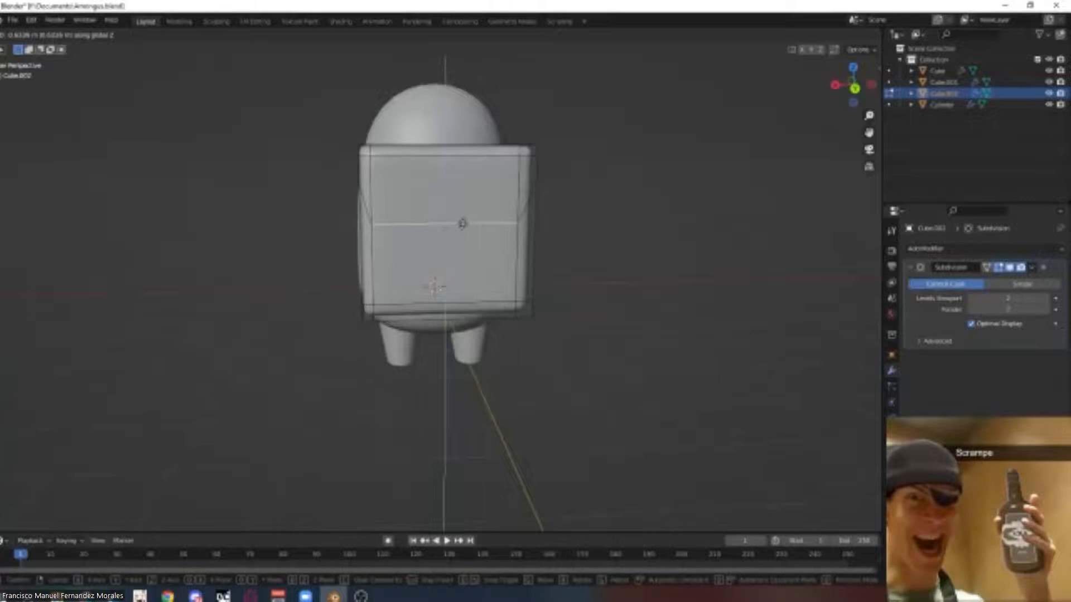
pyautogui.press('Return')
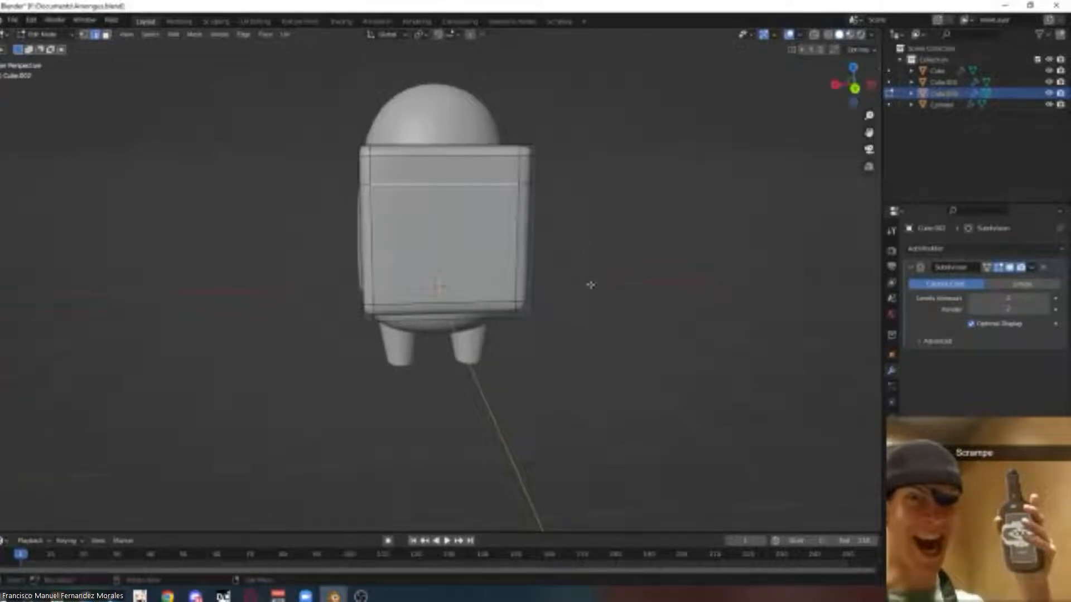
# Undo the loop cut on the backpack.
pyautogui.moveTo(604, 261); pyautogui.dragTo(595, 263, button='middle')
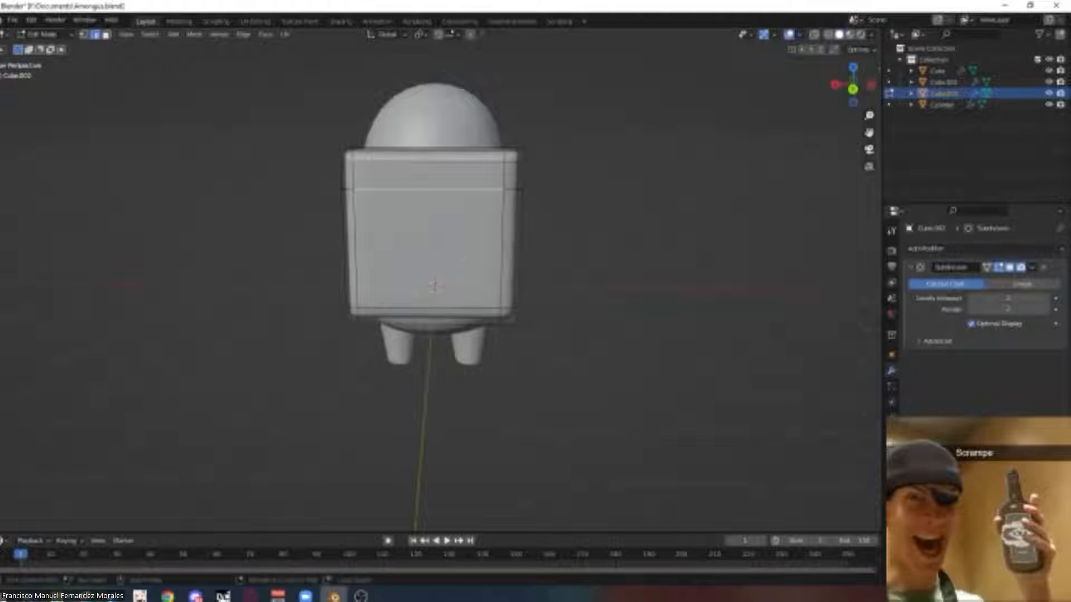
pyautogui.hotkey('ctrl', 'z')
pyautogui.hotkey('ctrl', 'z')
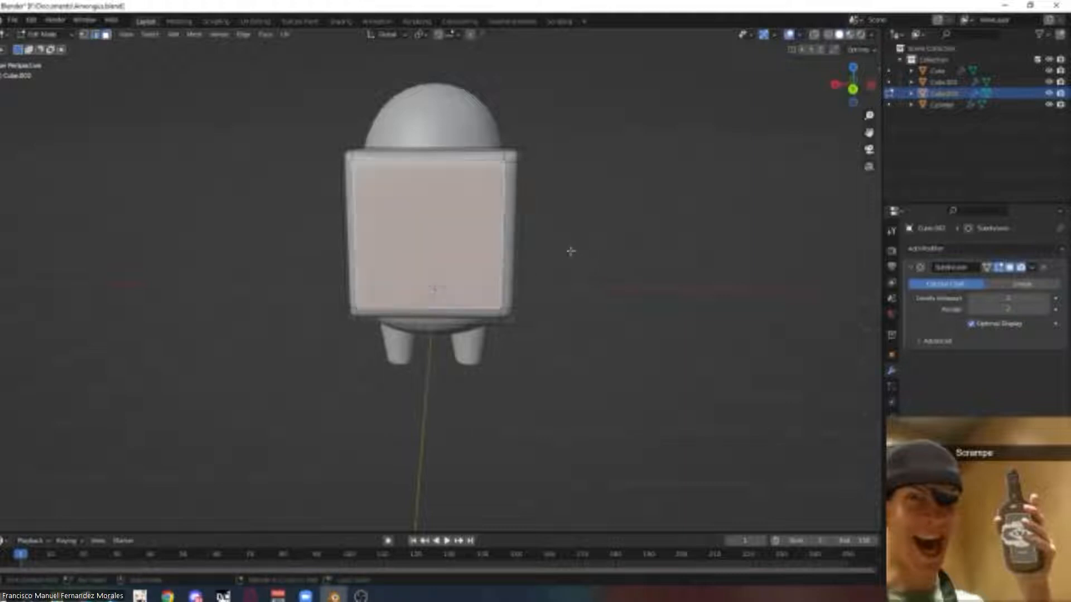
# Deselect everything and select an edge on the backpack's side using edge select mode.
pyautogui.hotkey('alt', 'a')
pyautogui.moveTo(574, 275); pyautogui.dragTo(577, 274, button='middle')
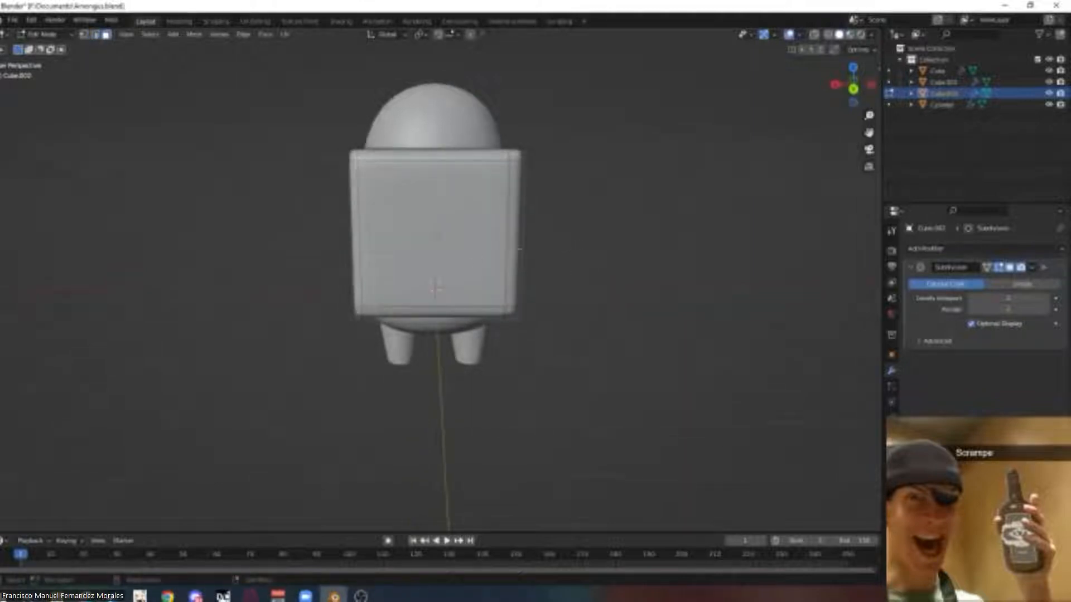
pyautogui.click(520, 249)
pyautogui.click(495, 254)
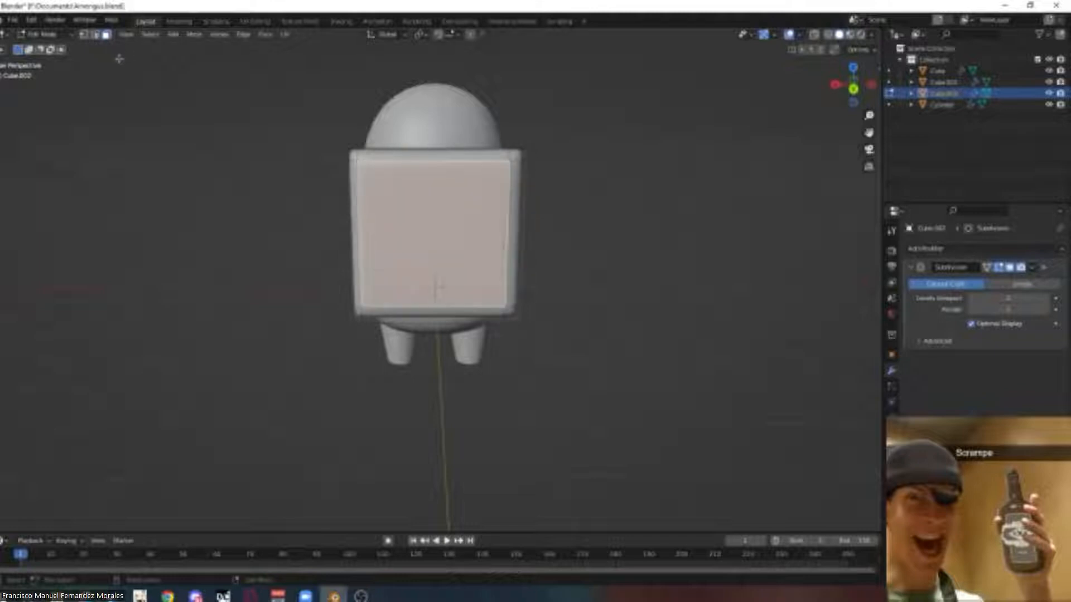
pyautogui.click(97, 36)
pyautogui.click(507, 251)
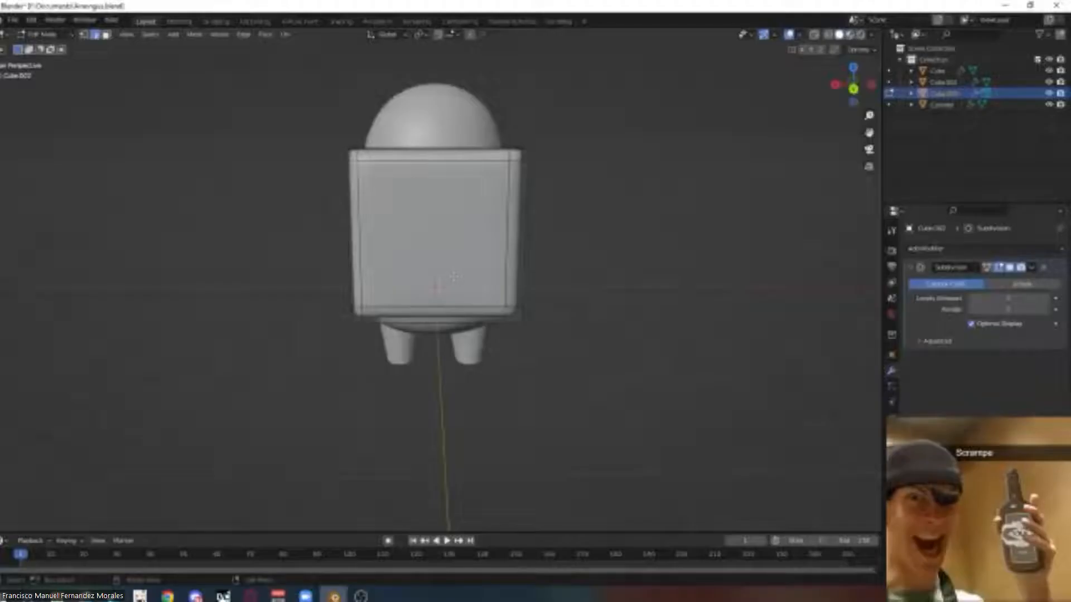
pyautogui.moveTo(557, 316); pyautogui.dragTo(598, 126, button='middle')
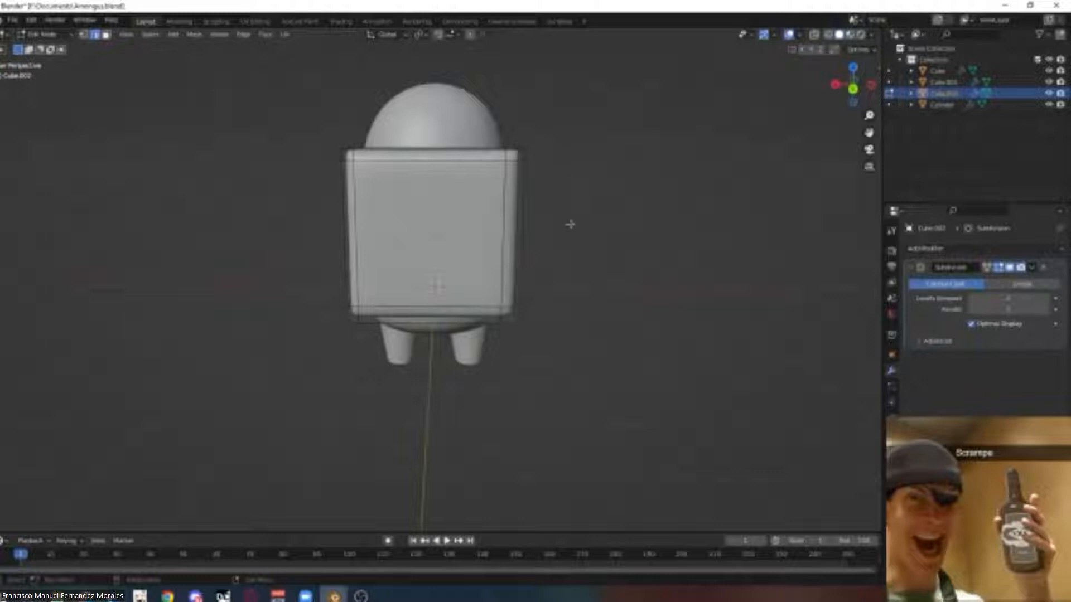
pyautogui.moveTo(570, 225); pyautogui.dragTo(571, 225, button='middle')
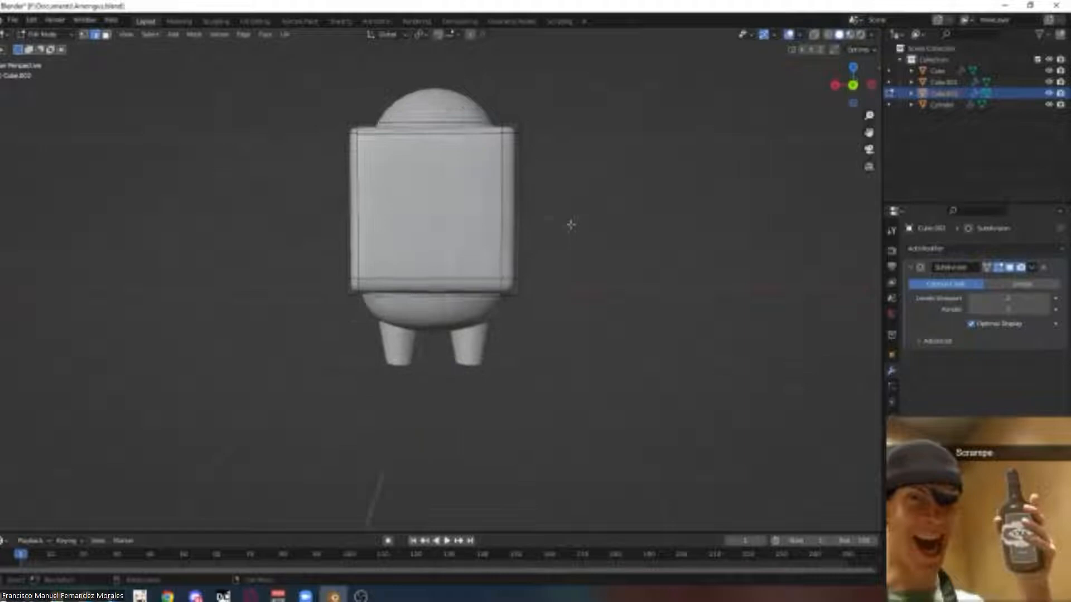
pyautogui.moveTo(570, 225); pyautogui.dragTo(567, 224, button='middle')
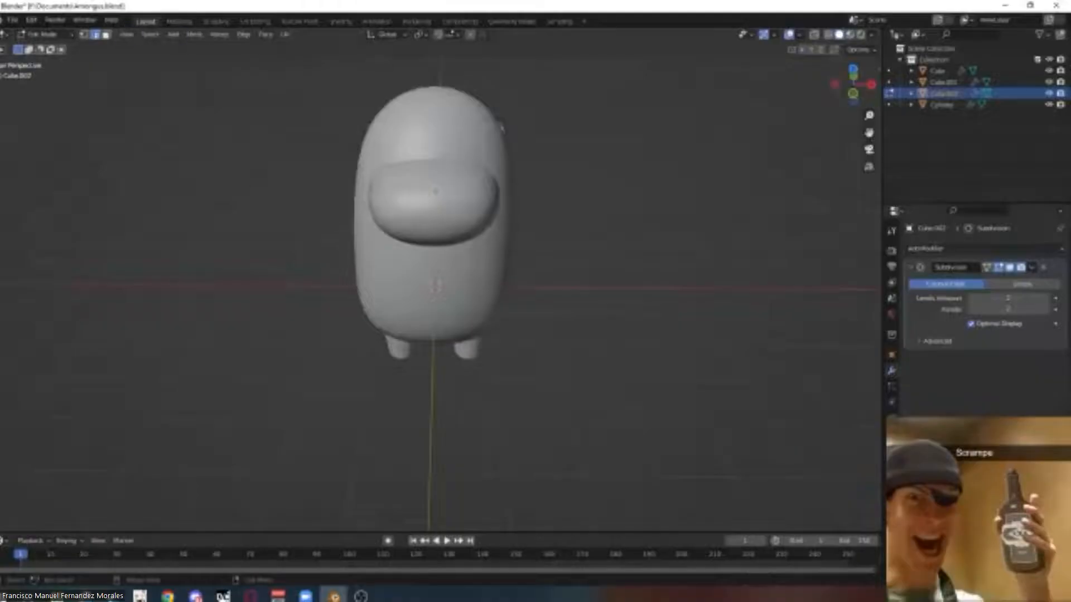
pyautogui.moveTo(297, 229); pyautogui.dragTo(541, 229, button='middle')
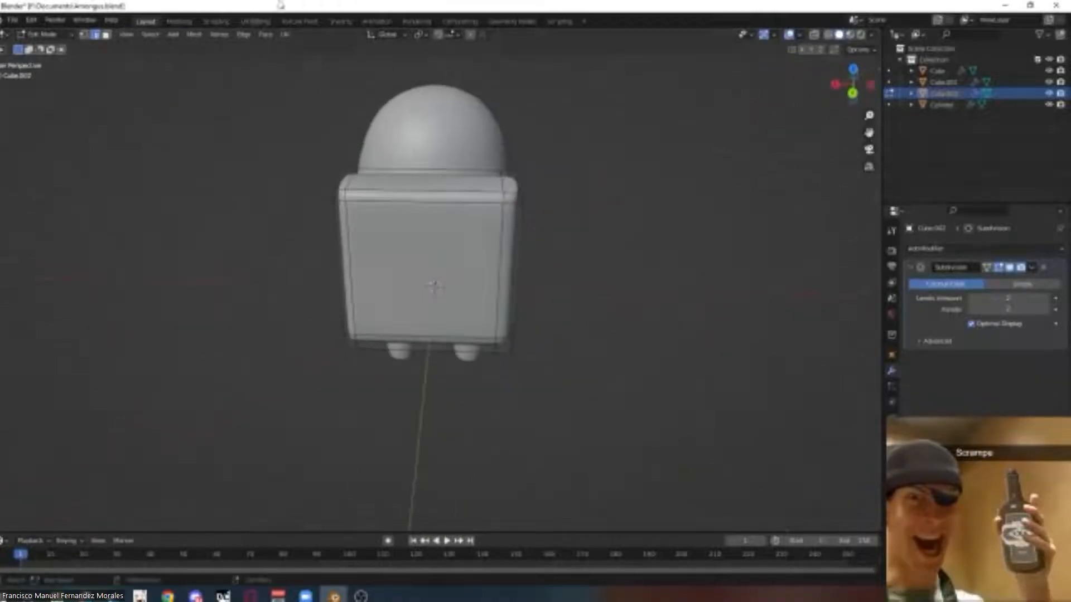
# Start a new General file, saving the changes to the current project first.
pyautogui.click(11, 21)
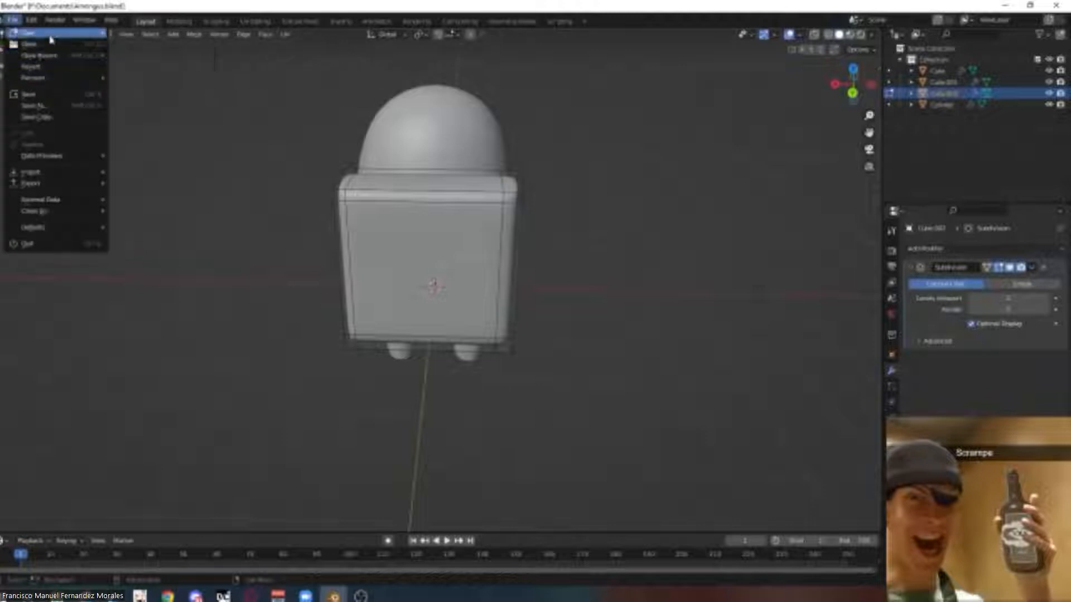
pyautogui.moveTo(47, 35)
pyautogui.click(140, 33)
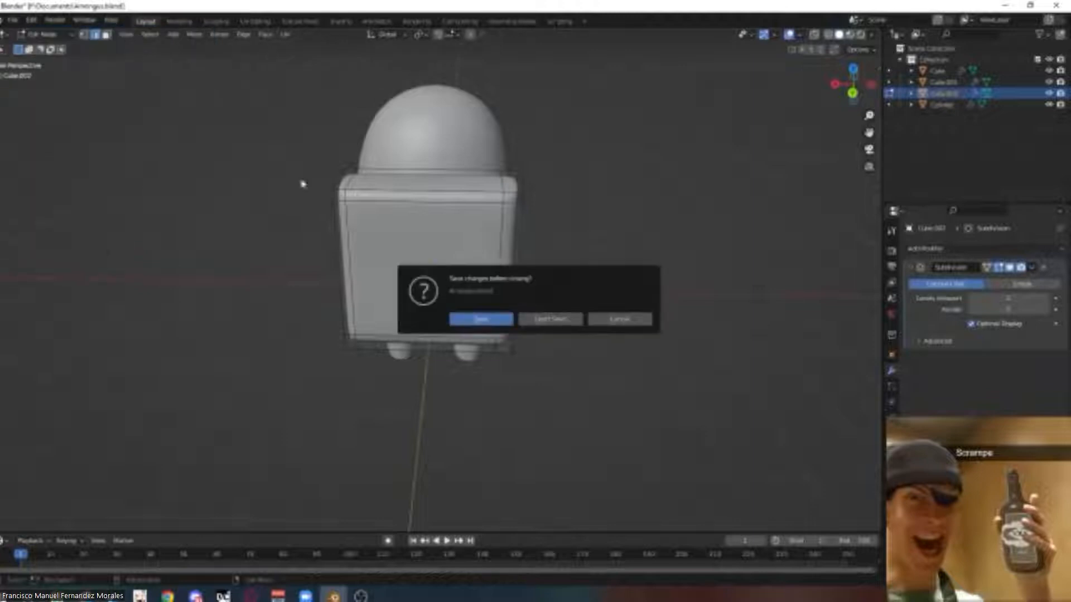
pyautogui.click(480, 319)
pyautogui.moveTo(468, 315); pyautogui.dragTo(384, 245, button='middle')
# Enter Edit Mode on the default cube, select its front face and switch to front orthographic view.
pyautogui.click(45, 34)
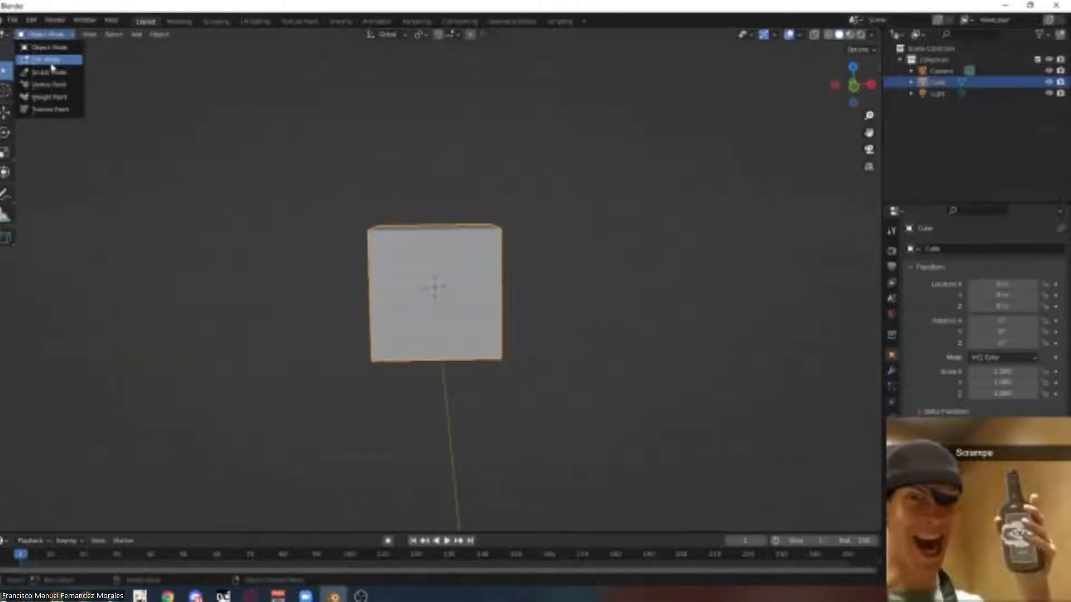
pyautogui.click(42, 60)
pyautogui.click(403, 299)
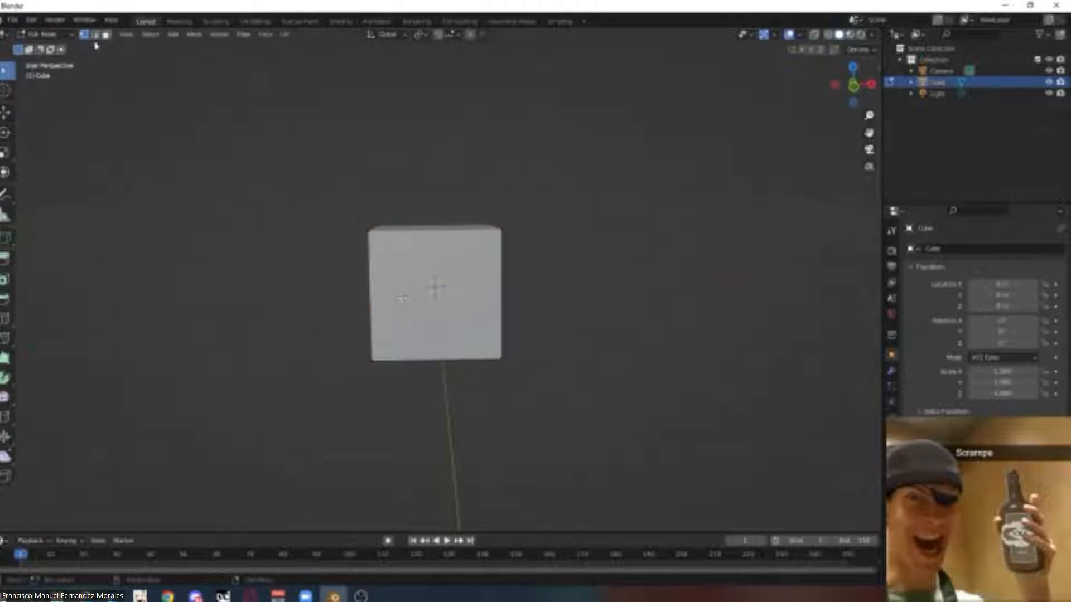
pyautogui.click(438, 296)
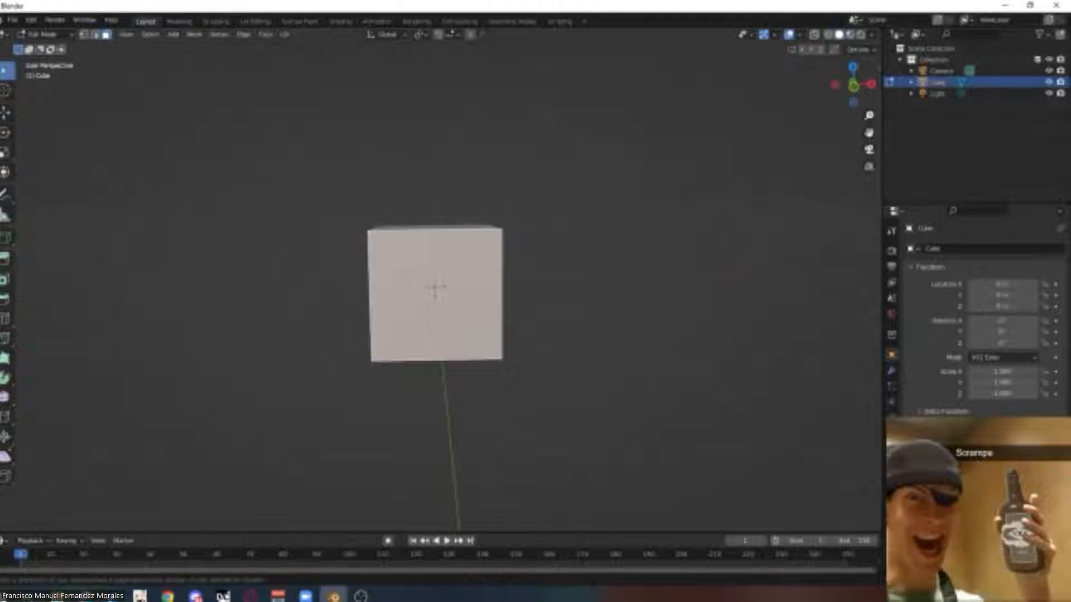
pyautogui.moveTo(585, 338); pyautogui.dragTo(535, 306, button='middle')
pyautogui.press('KP_5')
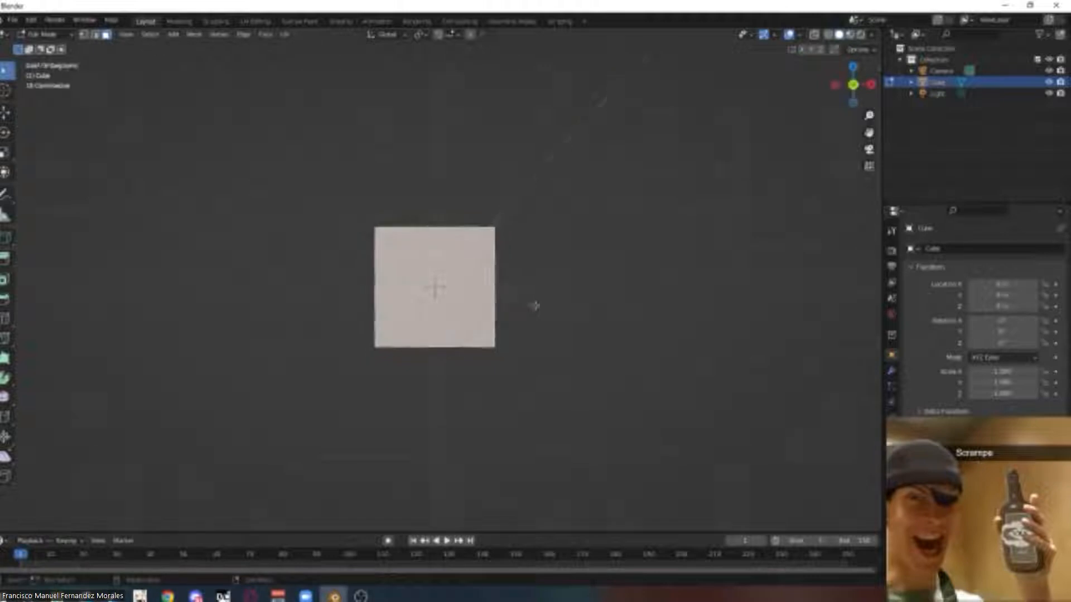
# Add a vertical loop cut through the middle of the cube.
pyautogui.hotkey('ctrl', 'r')
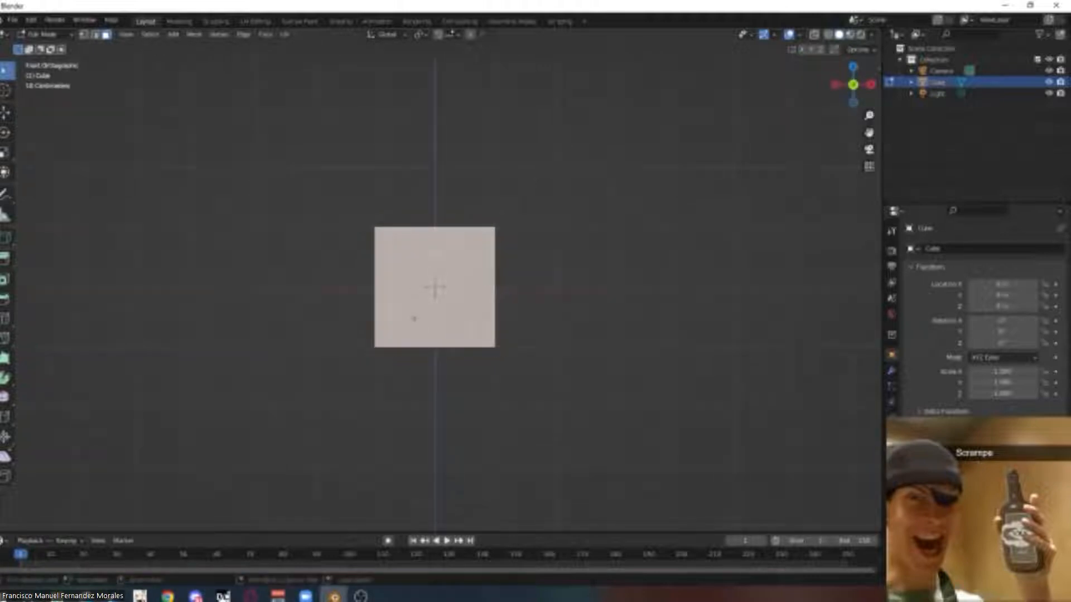
pyautogui.moveTo(496, 351); pyautogui.dragTo(498, 365, button='middle')
pyautogui.hotkey('ctrl', 'r')
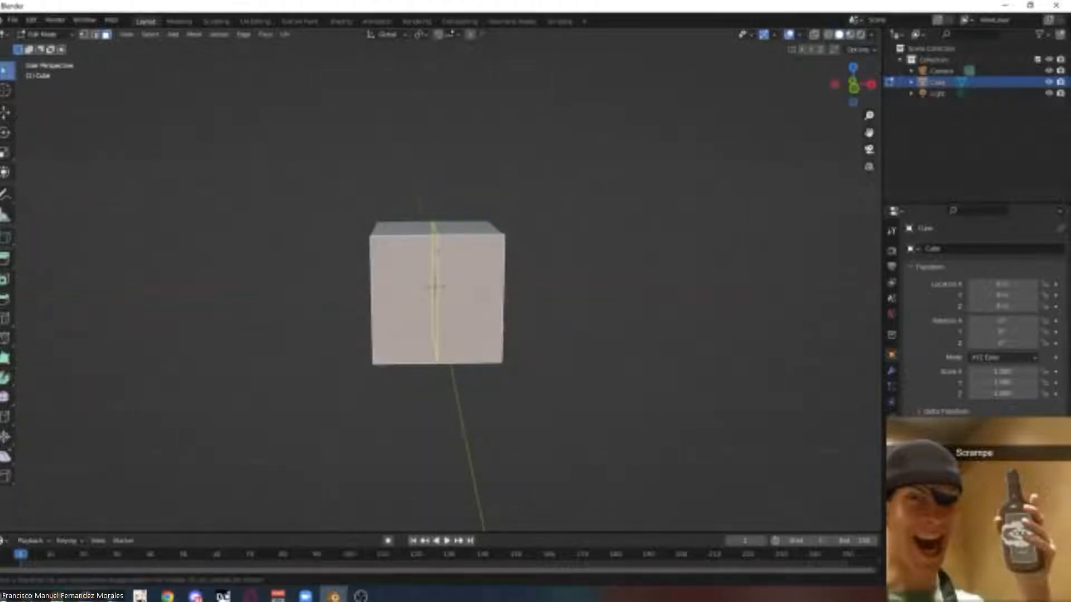
pyautogui.click(436, 286)
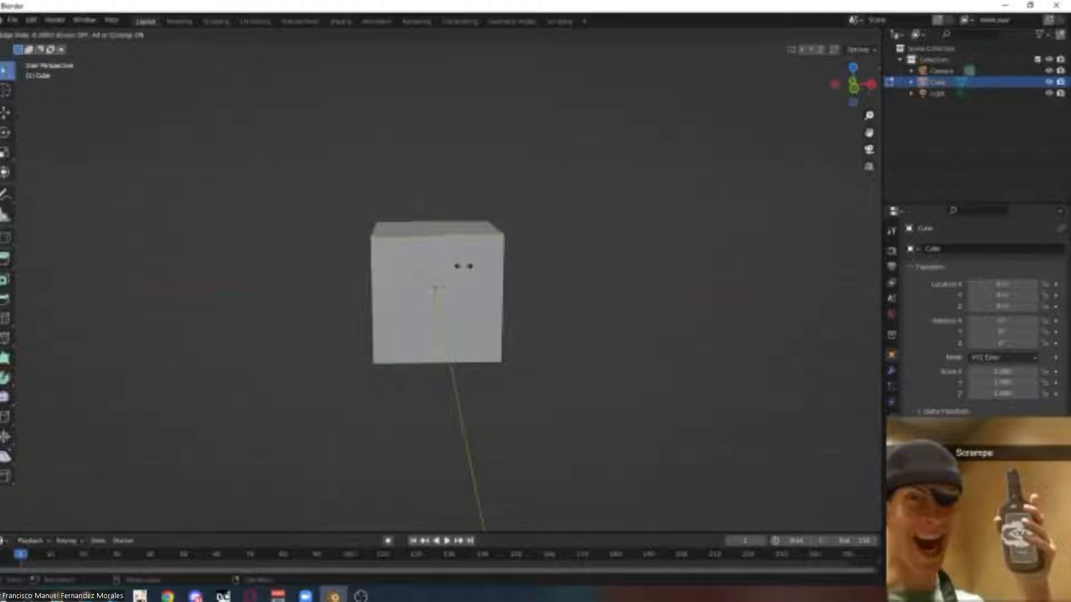
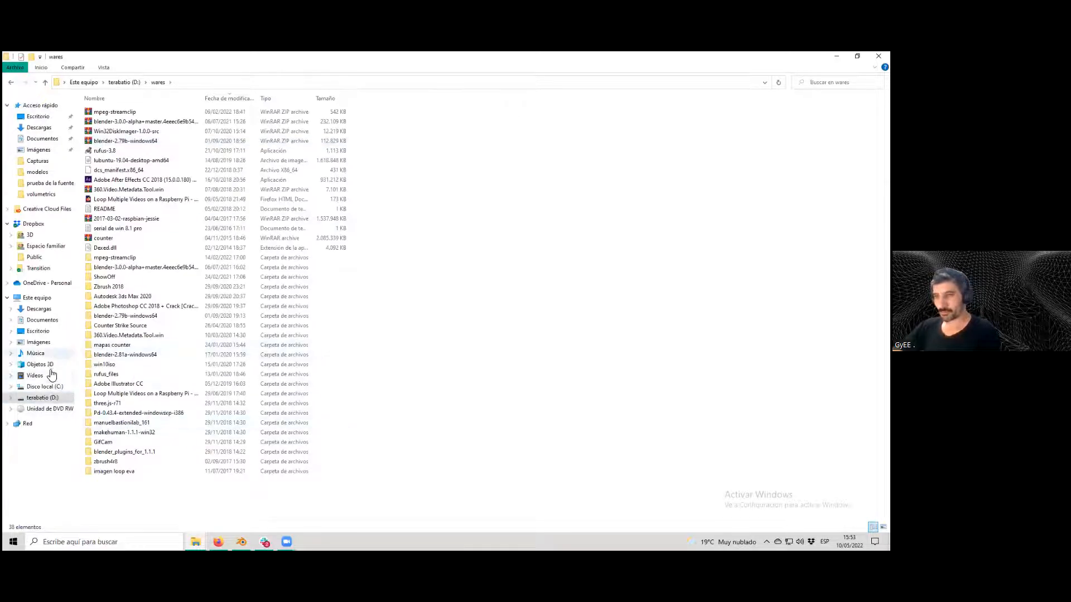
pyautogui.click(50, 386)
pyautogui.doubleClick(101, 180)
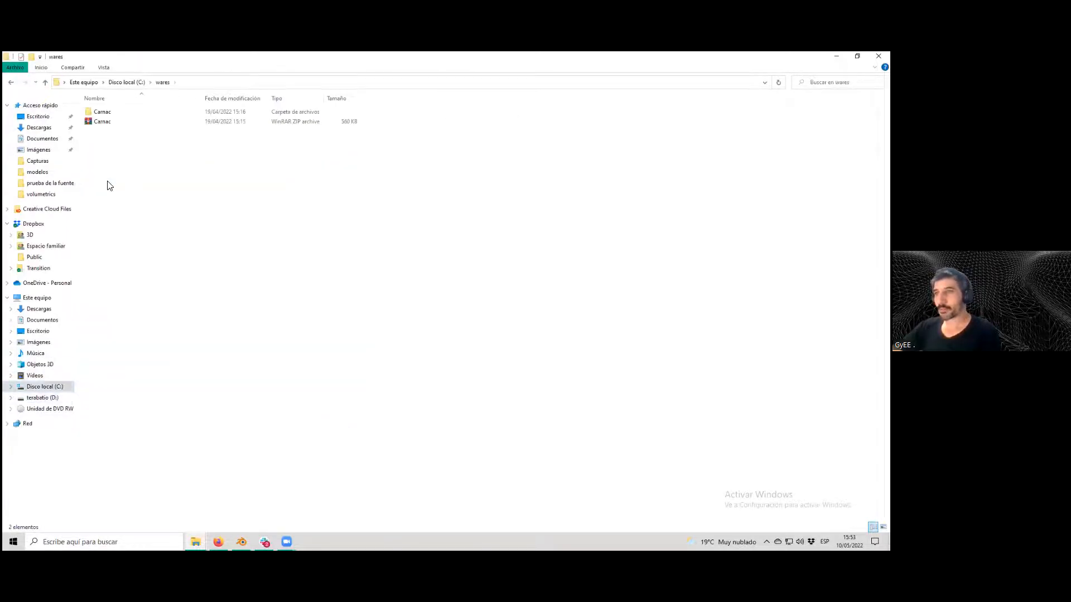
pyautogui.doubleClick(105, 112)
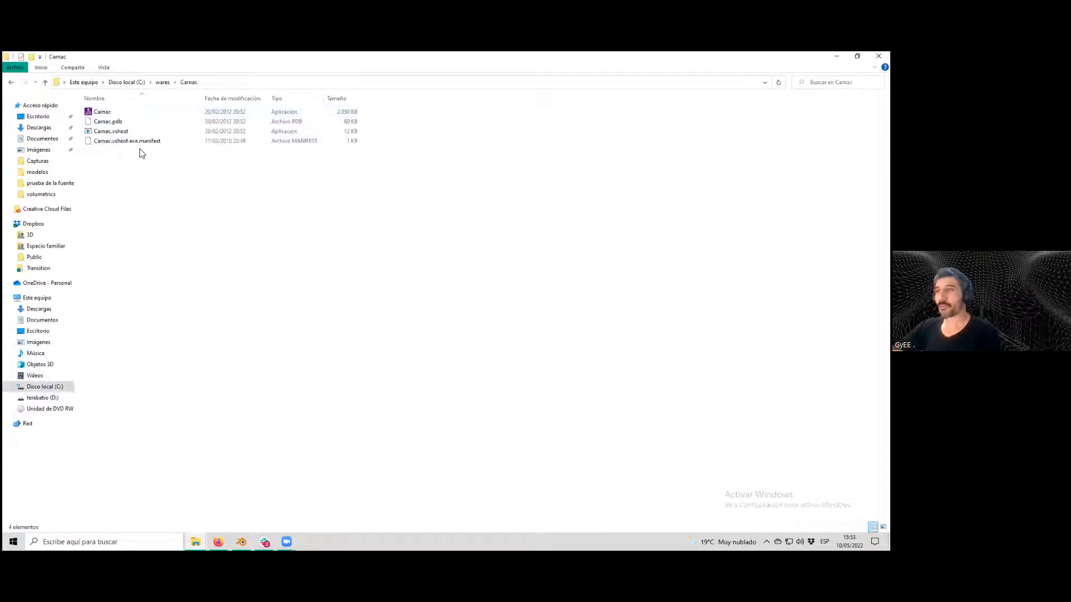
pyautogui.rightClick(117, 114)
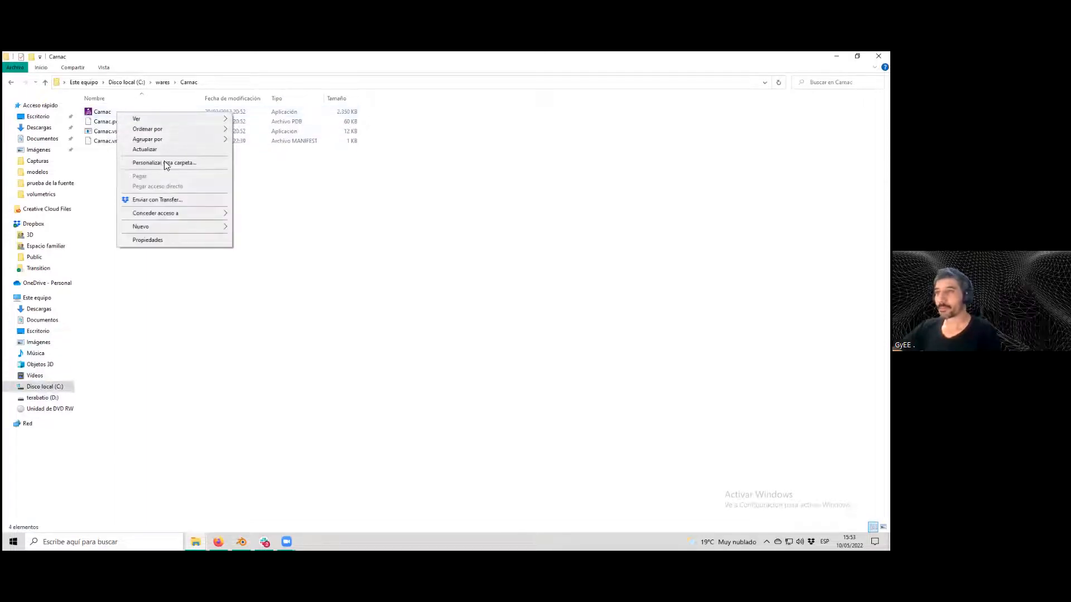
pyautogui.rightClick(102, 113)
pyautogui.click(136, 121)
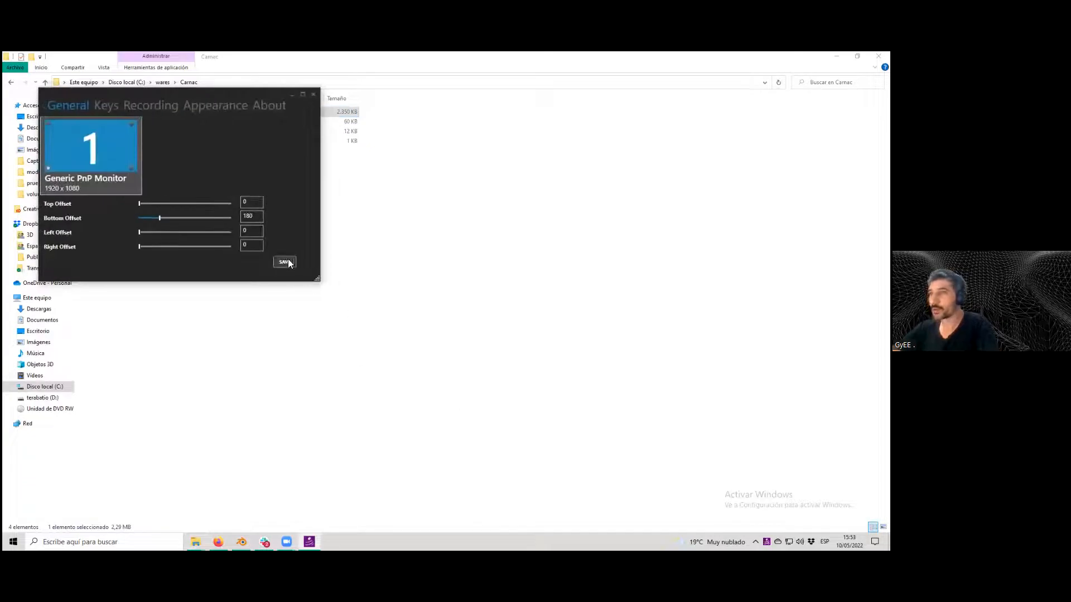
pyautogui.click(284, 262)
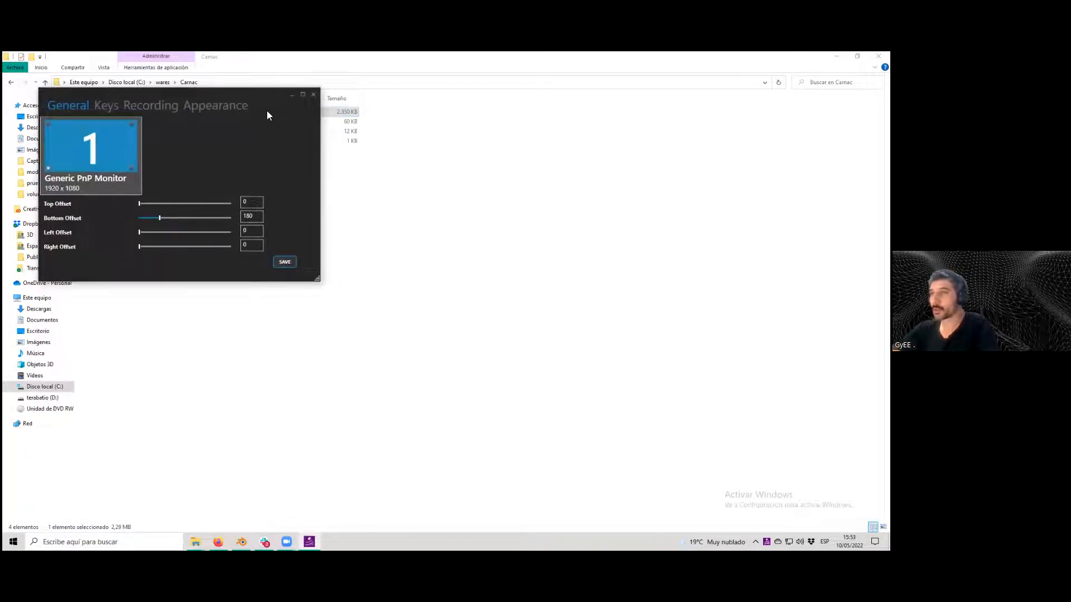
pyautogui.click(292, 93)
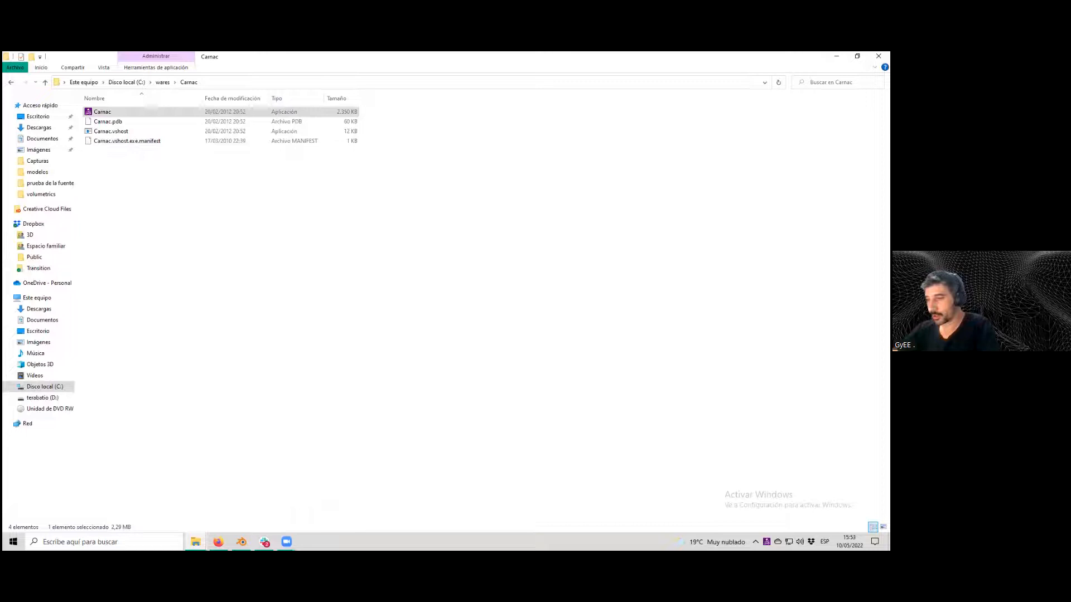
pyautogui.click(241, 541)
pyautogui.press('d')
pyautogui.press('d')
pyautogui.press('d')
pyautogui.press('d')
pyautogui.press('d')
pyautogui.press('d')
pyautogui.press('d')
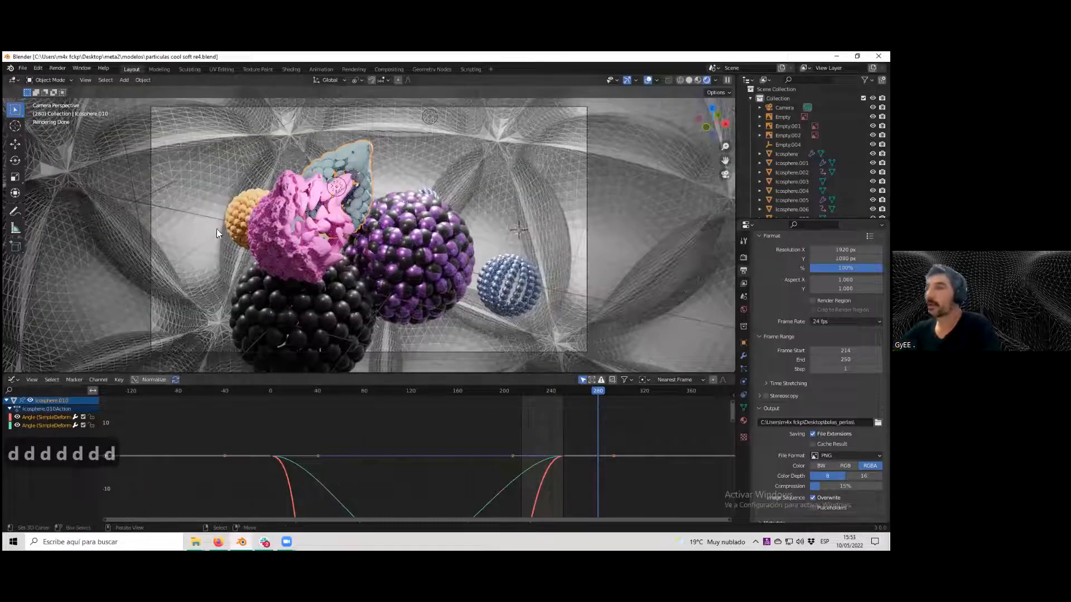
# Start another new General file.
pyautogui.click(22, 68)
pyautogui.moveTo(37, 80)
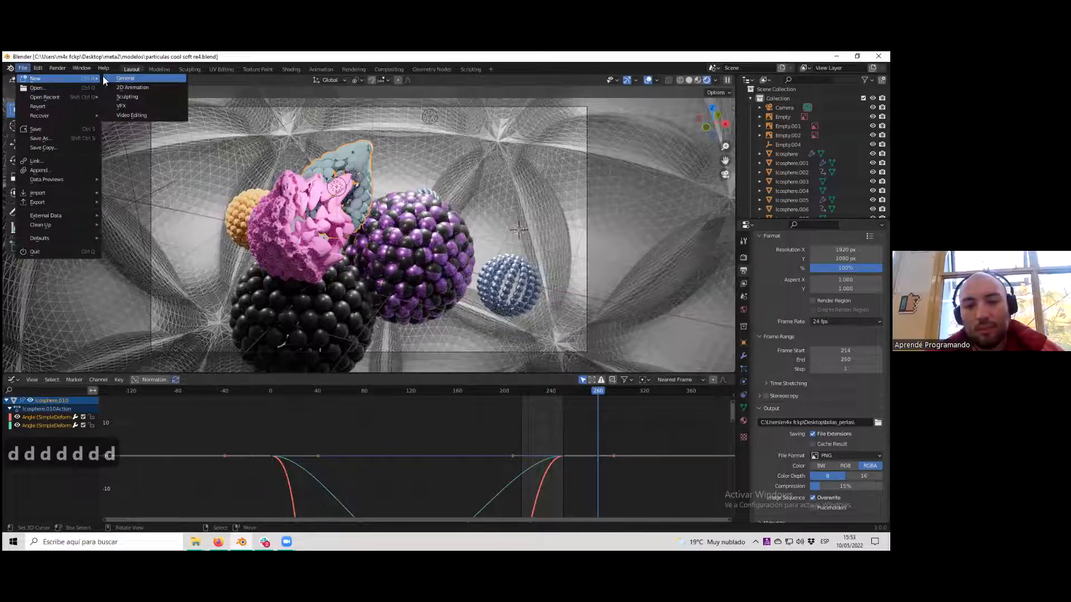
pyautogui.click(135, 77)
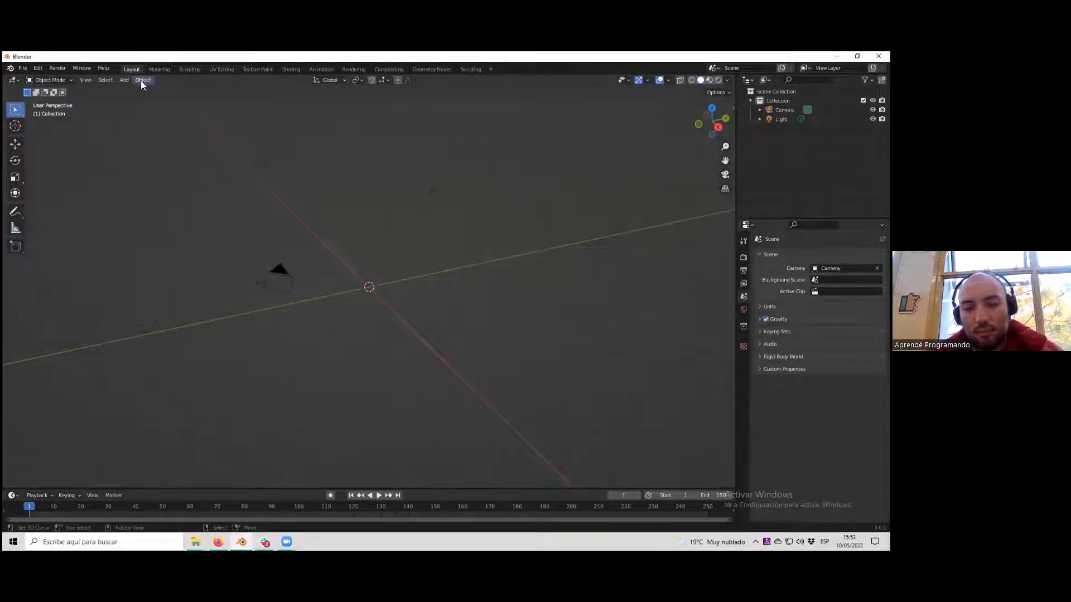
# Add a cube mesh to the empty scene.
pyautogui.click(123, 79)
pyautogui.moveTo(162, 89)
pyautogui.click(207, 100)
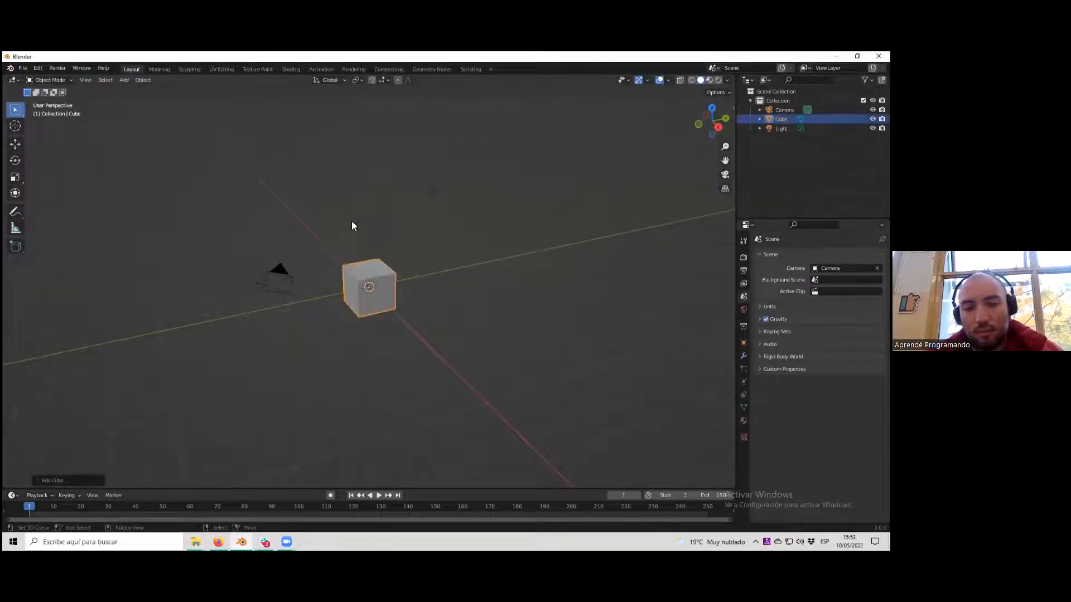
# Enter Edit Mode on the cube, subdivide it once and clear the selection.
pyautogui.scroll(6, 374, 305)
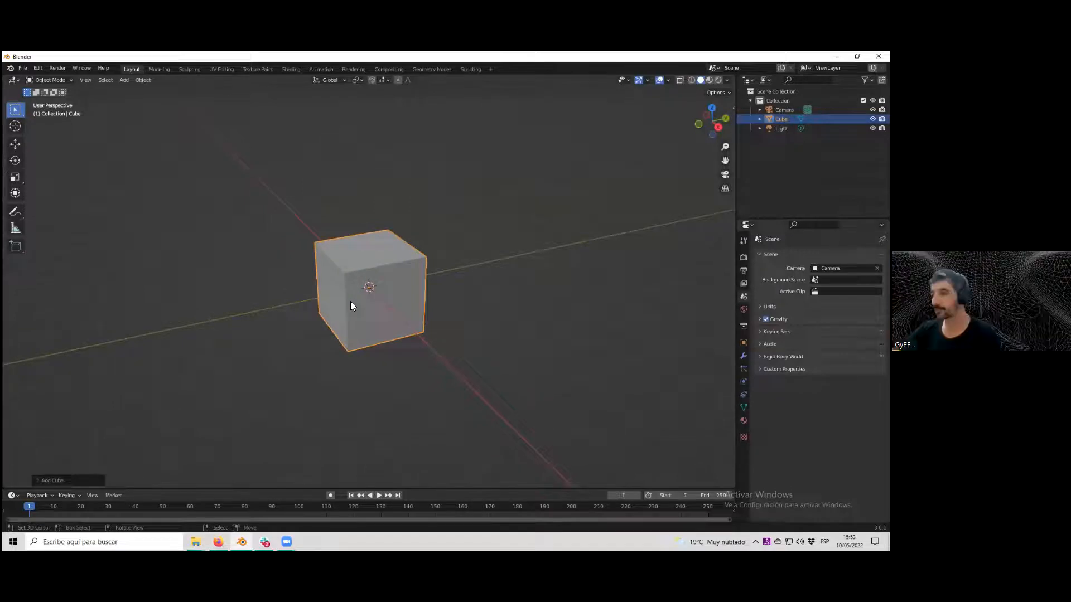
pyautogui.moveTo(393, 306); pyautogui.dragTo(375, 290, button='middle')
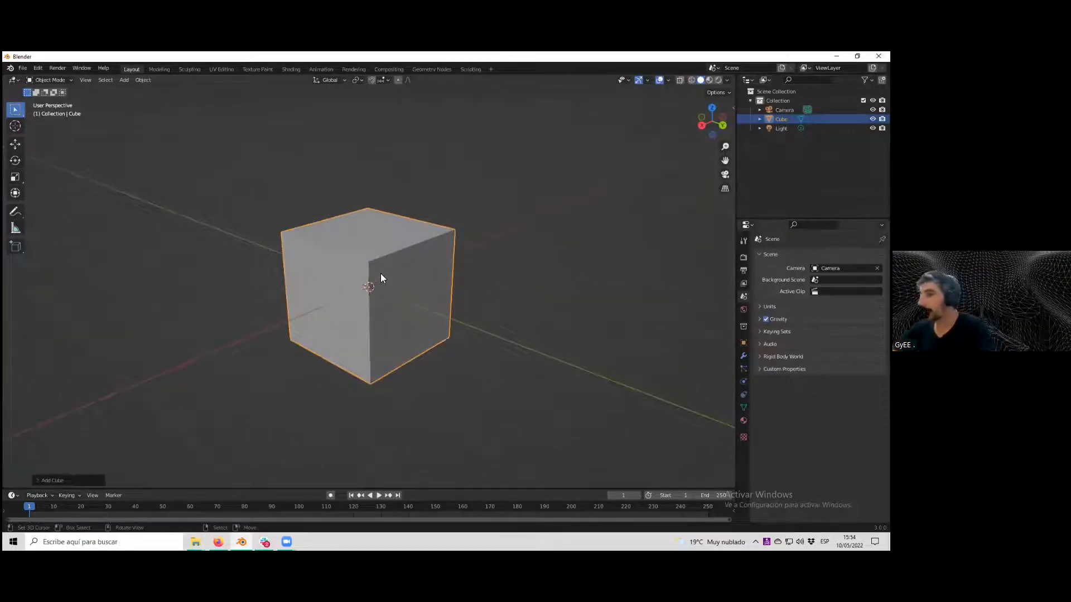
pyautogui.scroll(1, 380, 273)
pyautogui.moveTo(379, 278); pyautogui.dragTo(399, 280, button='middle')
pyautogui.scroll(1, 396, 291)
pyautogui.scroll(-2, 395, 292)
pyautogui.scroll(1, 395, 292)
pyautogui.scroll(-1, 395, 292)
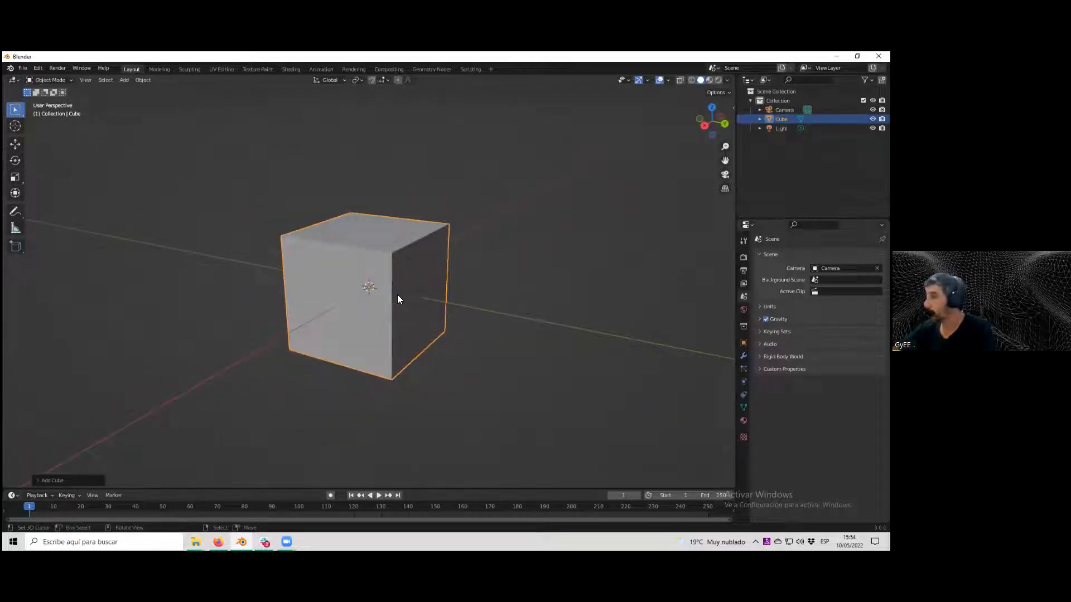
pyautogui.scroll(-1, 399, 295)
pyautogui.scroll(2, 399, 294)
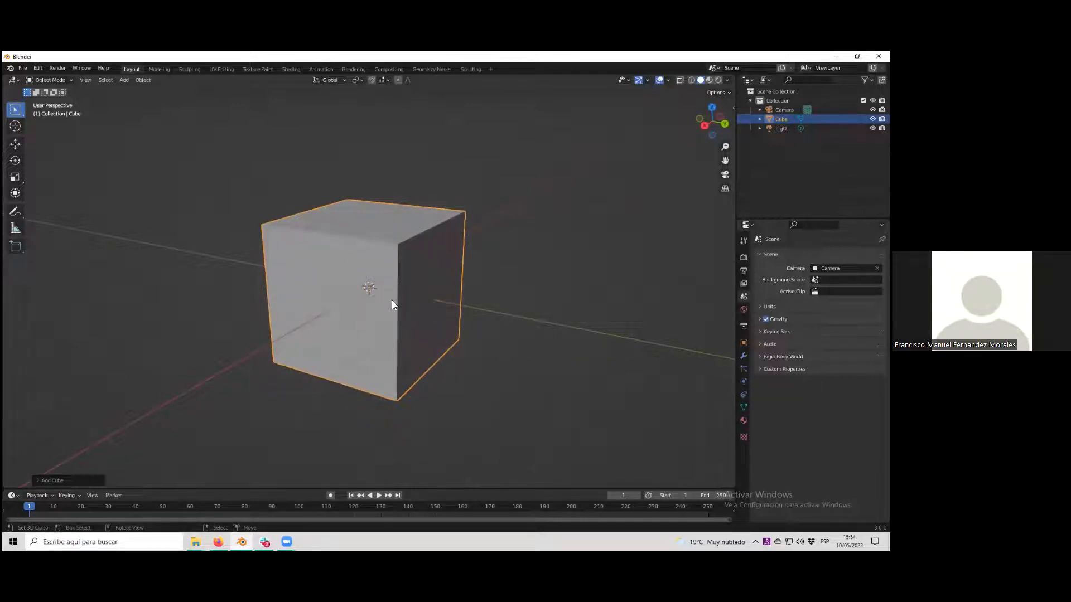
pyautogui.press('Tab')
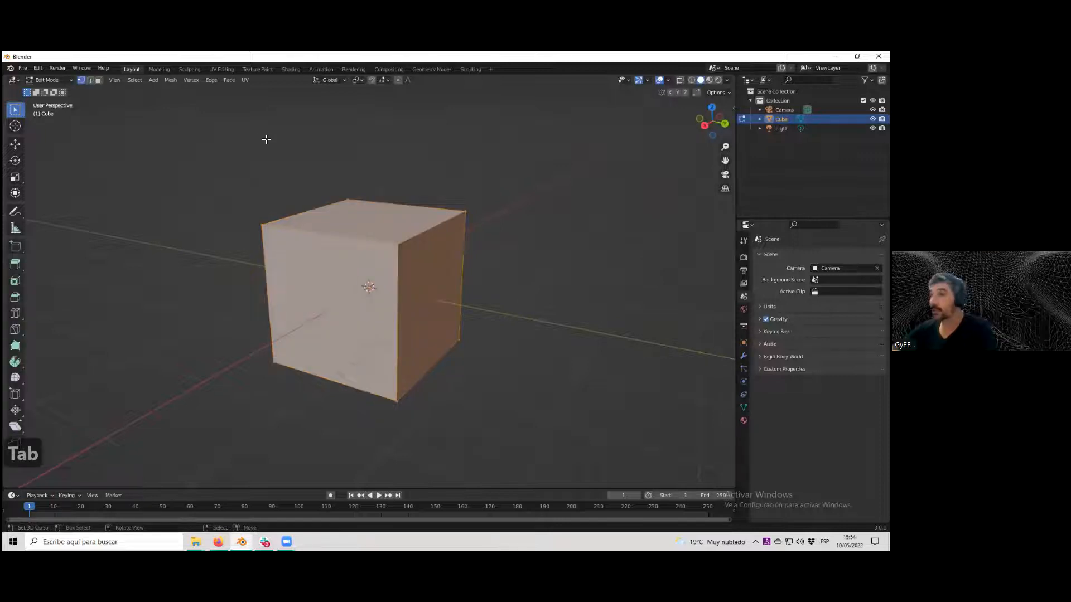
pyautogui.click(209, 80)
pyautogui.click(230, 140)
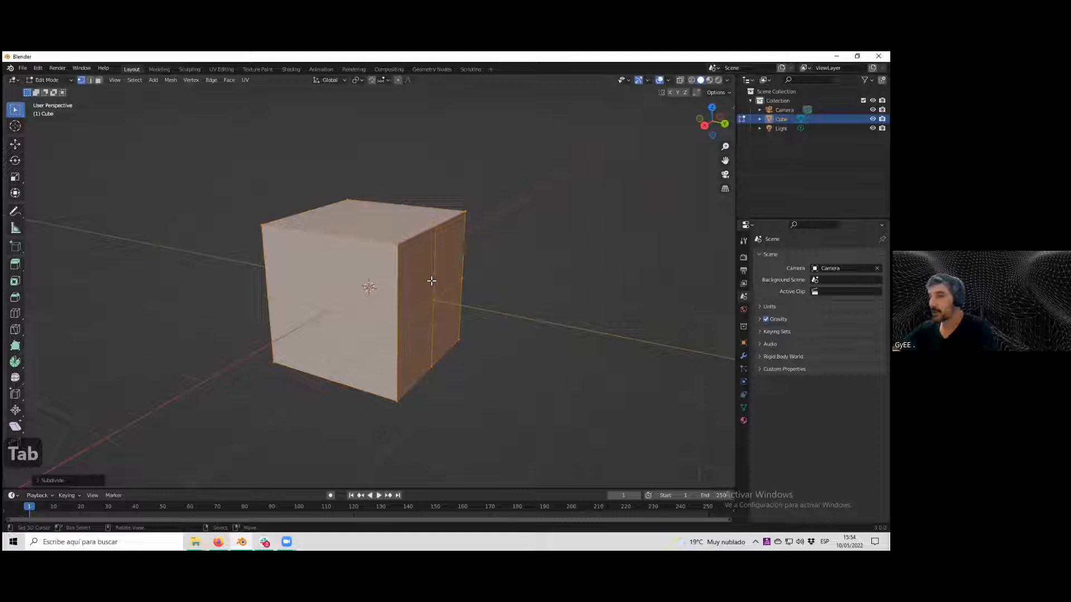
pyautogui.scroll(3, 435, 283)
pyautogui.scroll(-3, 443, 289)
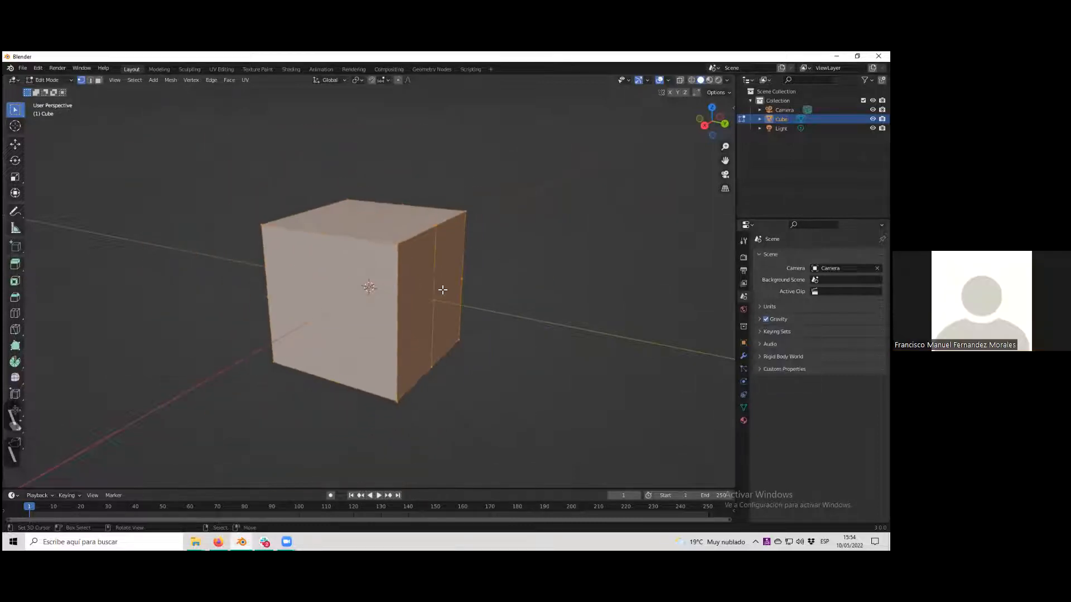
pyautogui.rightClick(522, 302)
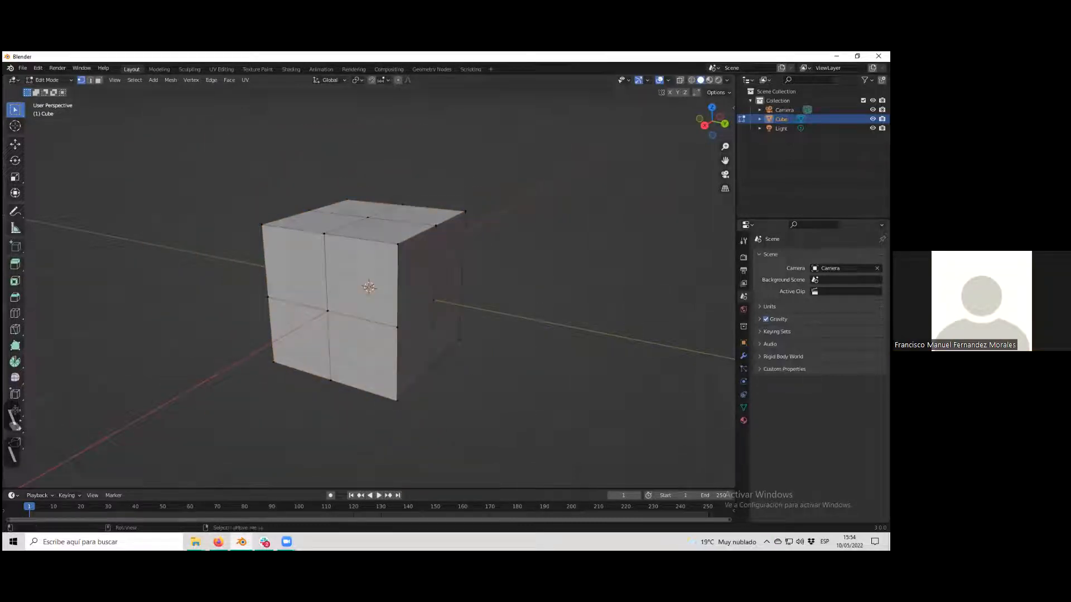
# Add a Subdivision Surface modifier to the cube.
pyautogui.click(743, 356)
pyautogui.click(797, 256)
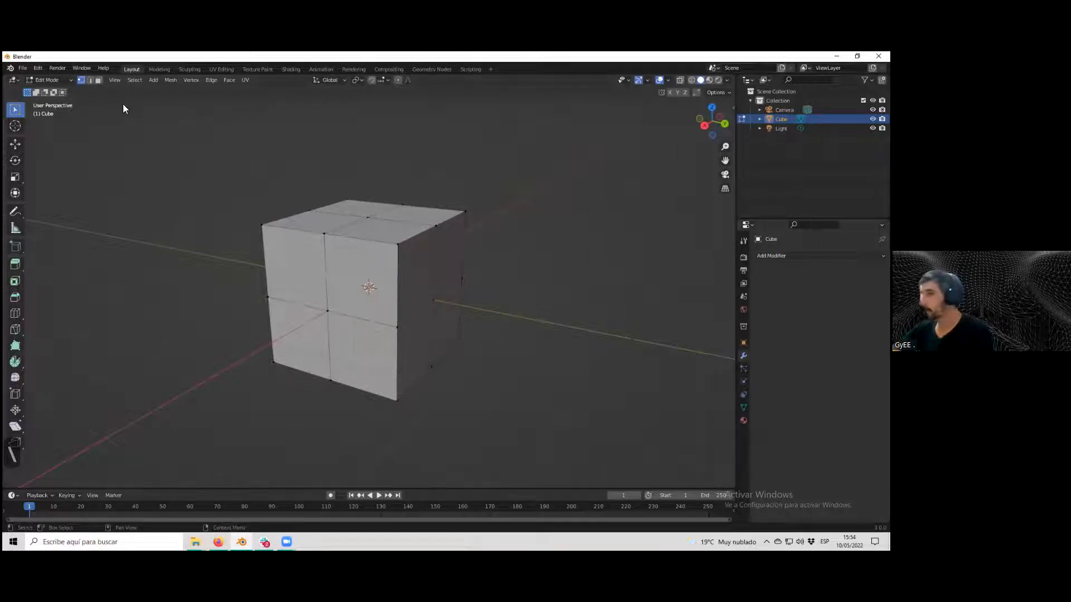
pyautogui.click(798, 256)
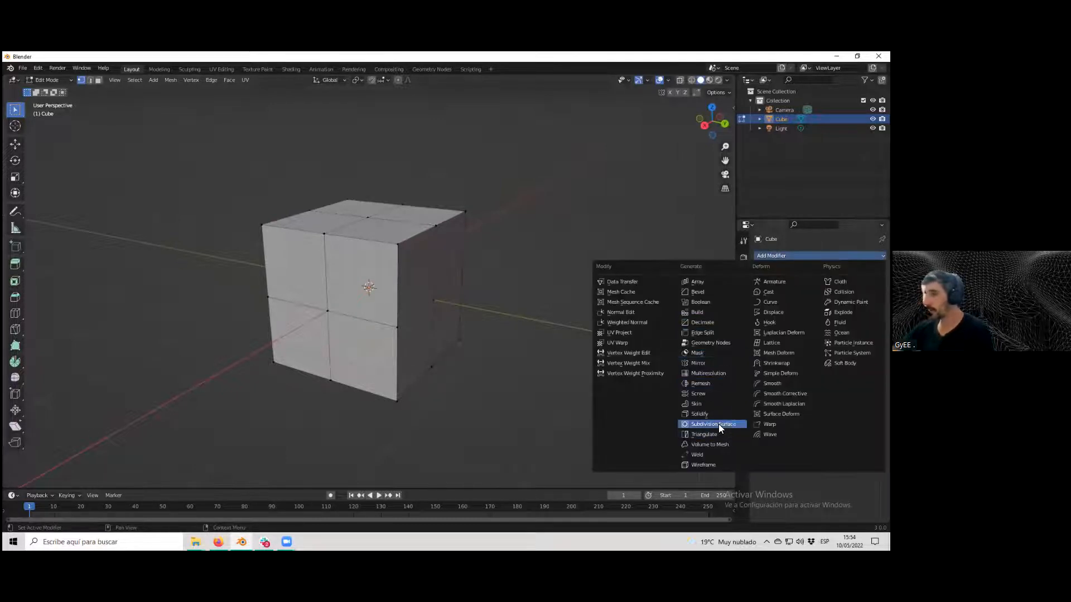
pyautogui.click(719, 423)
# Preview higher viewport subdivision levels on the modifier and return them to 1.
pyautogui.moveTo(484, 322); pyautogui.dragTo(429, 240, button='middle')
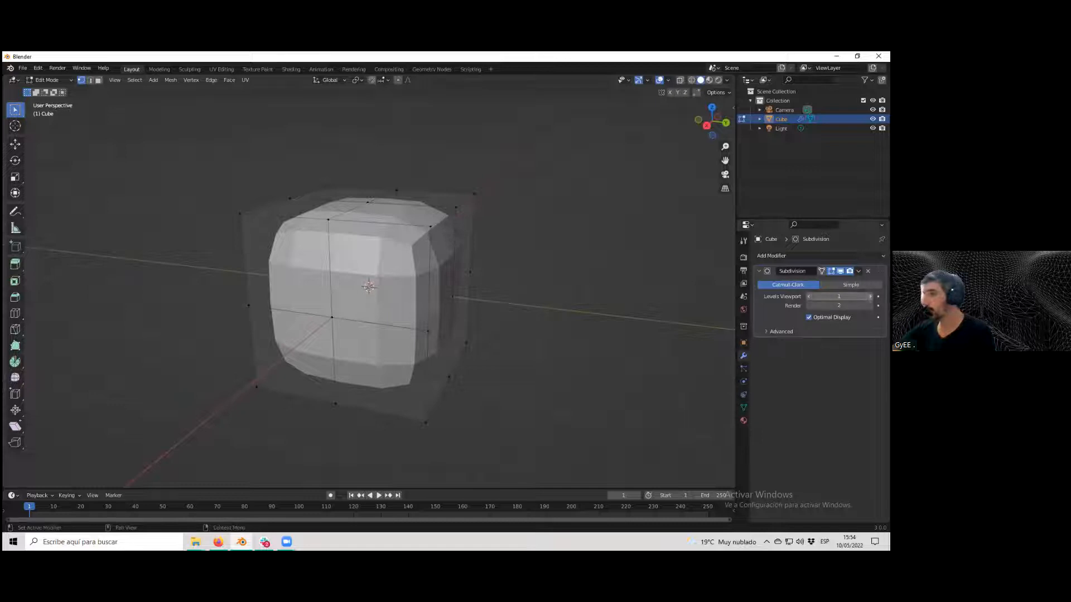
pyautogui.click(870, 296)
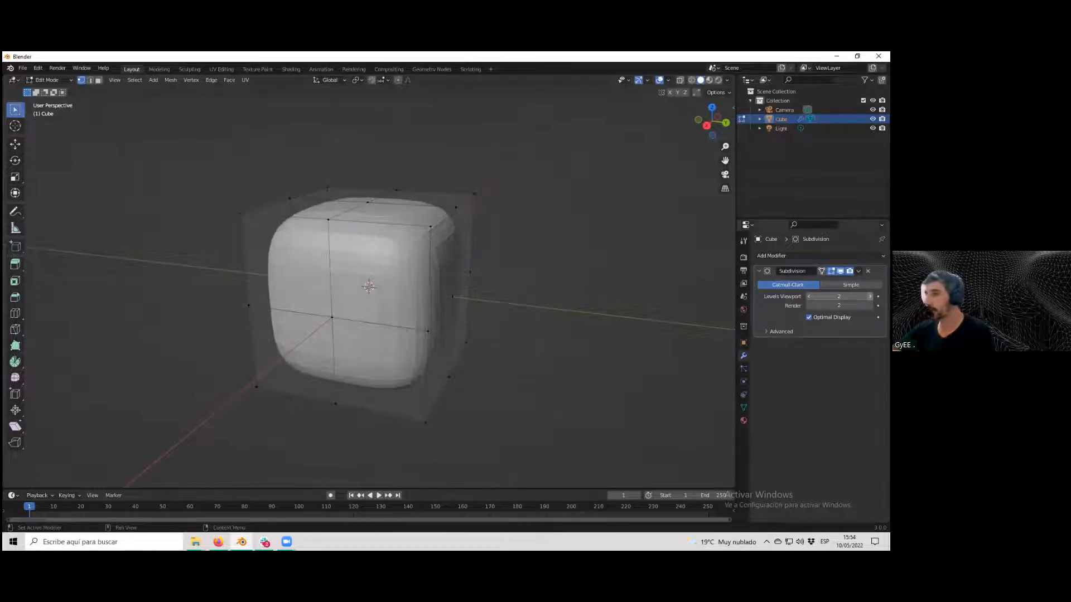
pyautogui.scroll(-2, 619, 248)
pyautogui.scroll(4, 619, 254)
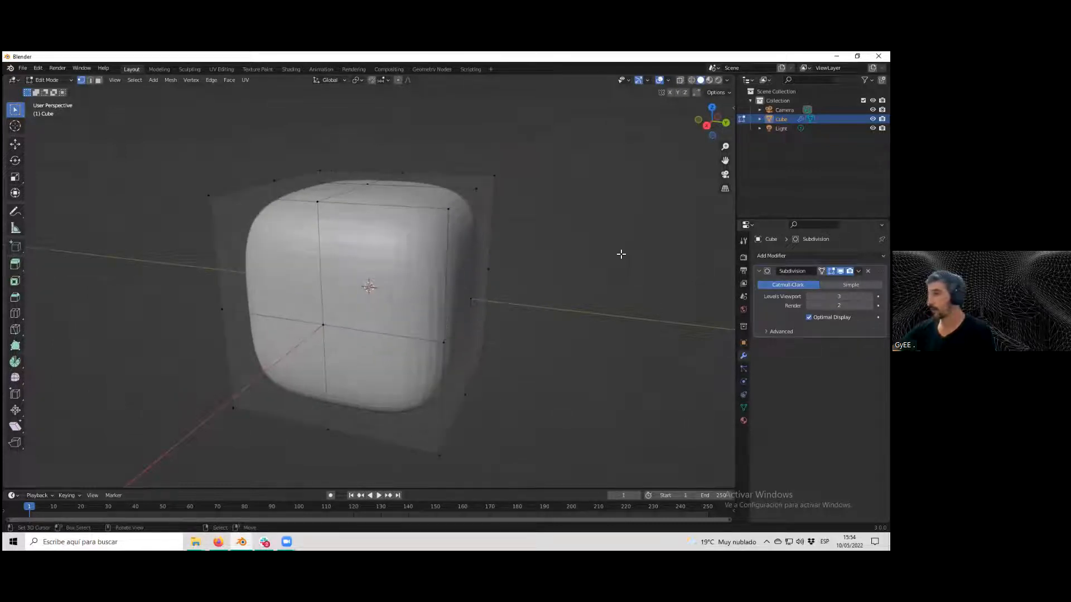
pyautogui.click(809, 296)
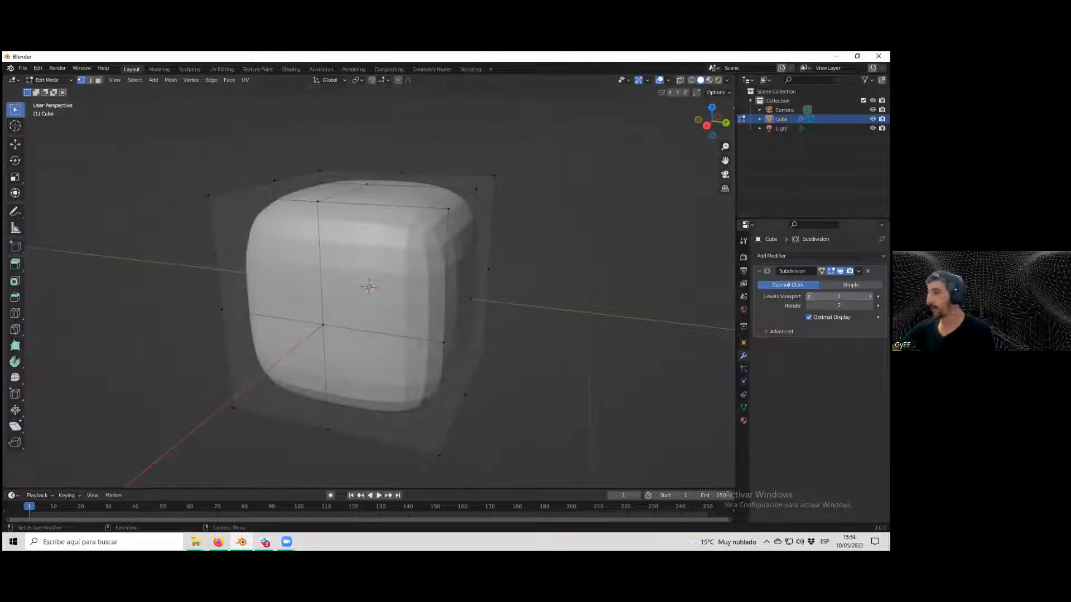
pyautogui.click(809, 296)
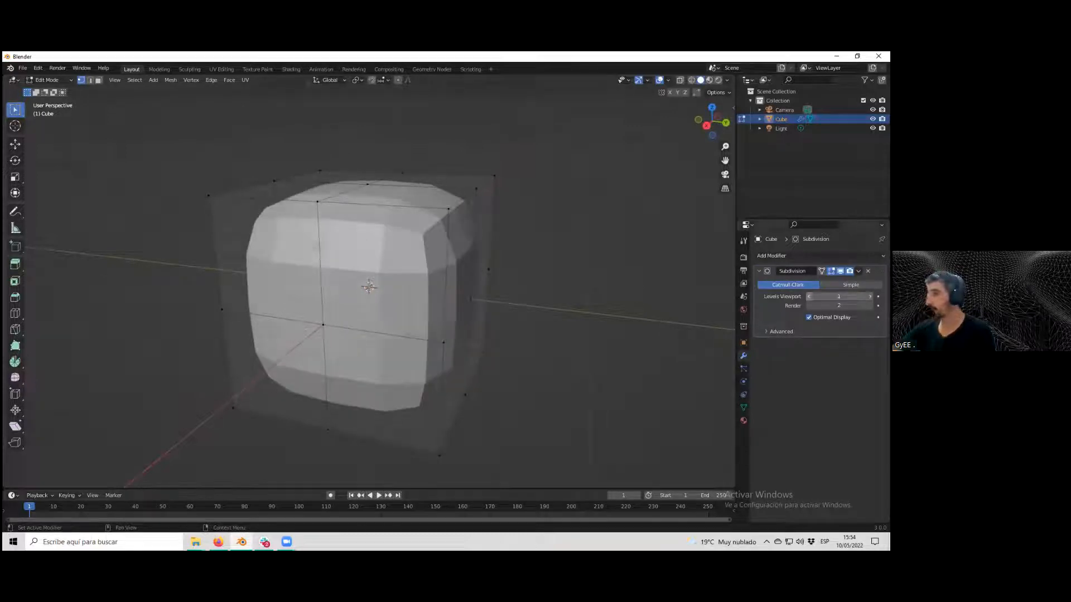
# Select all of the cube's geometry and subdivide it with 4 cuts.
pyautogui.press('a')
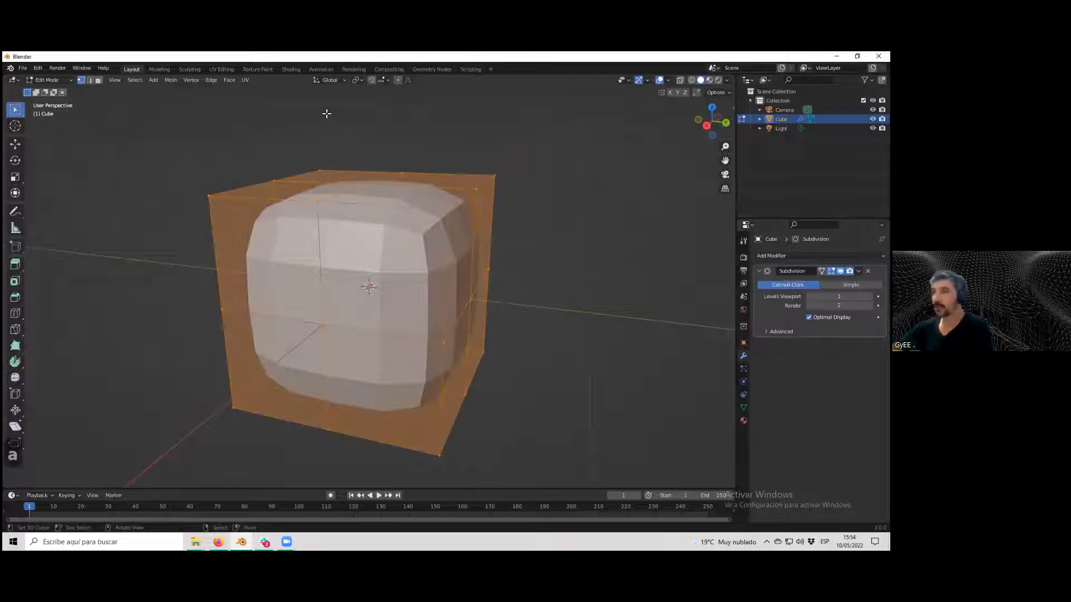
pyautogui.click(215, 80)
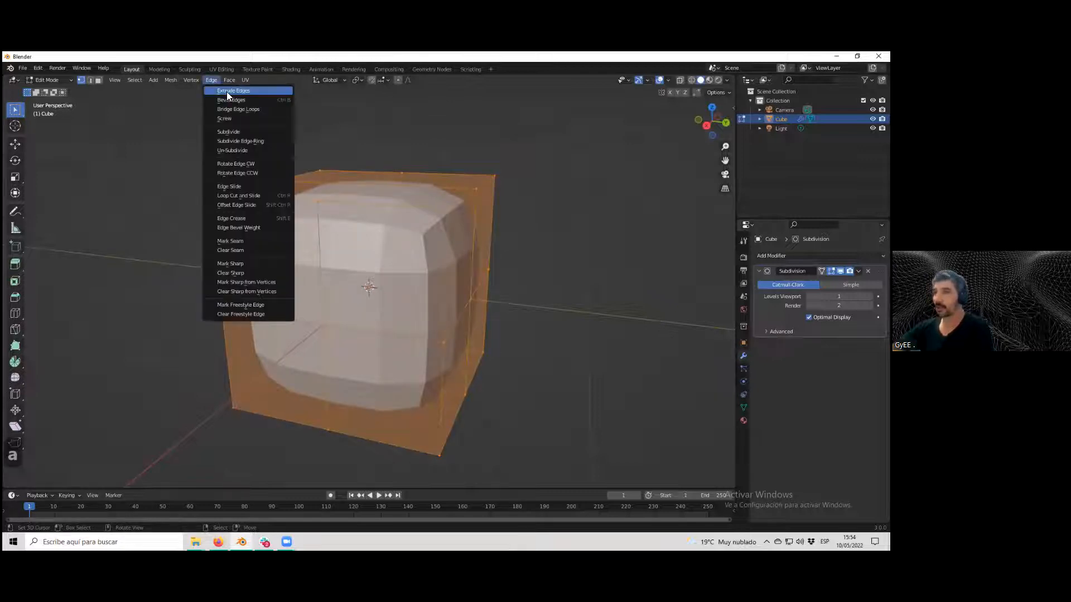
pyautogui.click(251, 127)
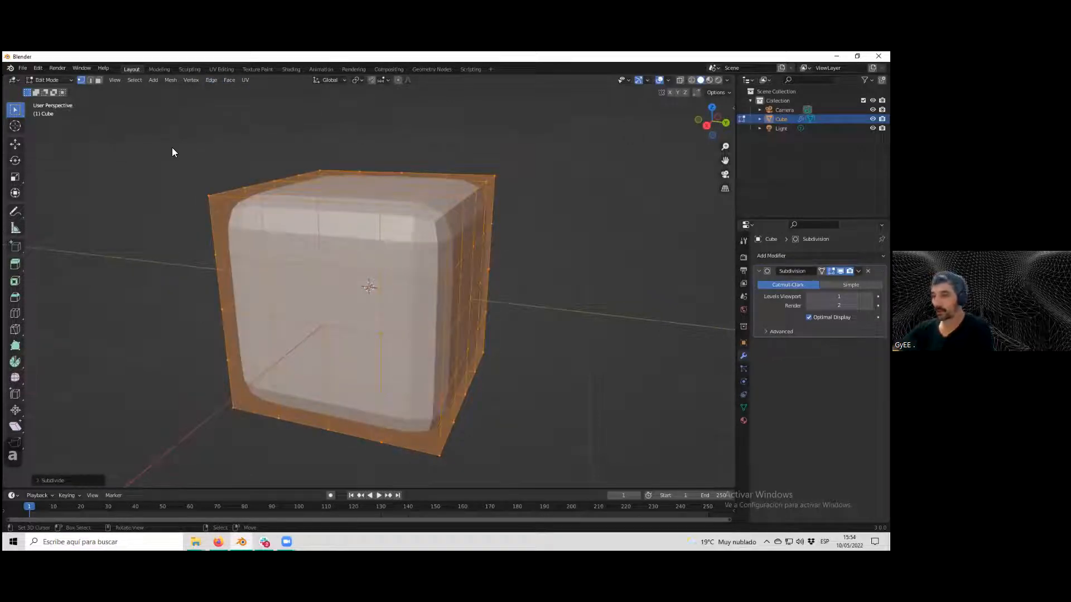
pyautogui.click(39, 480)
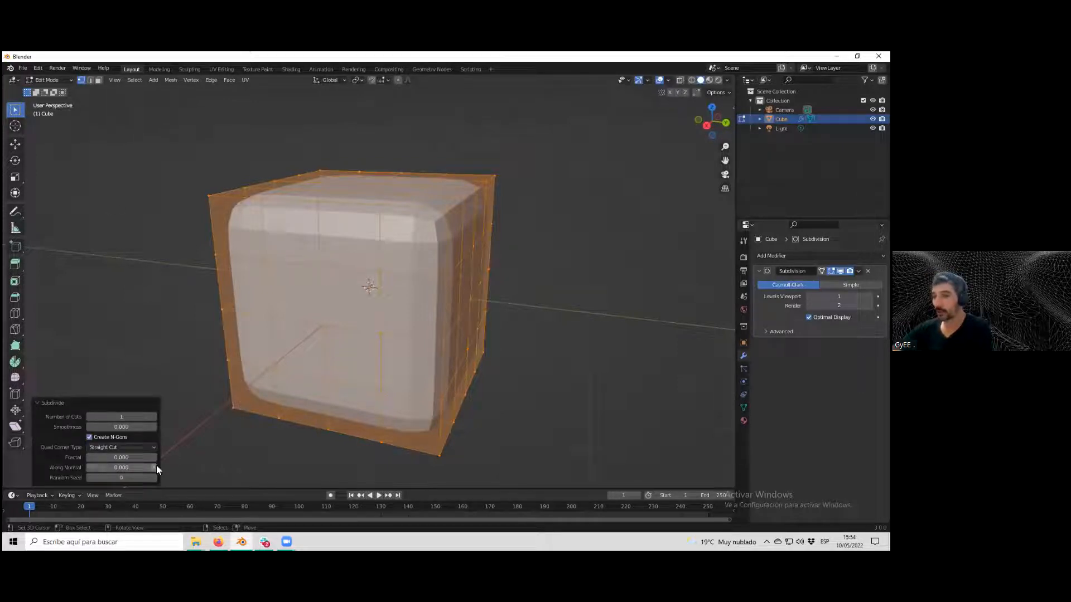
pyautogui.click(156, 417)
pyautogui.click(156, 417)
pyautogui.click(154, 417)
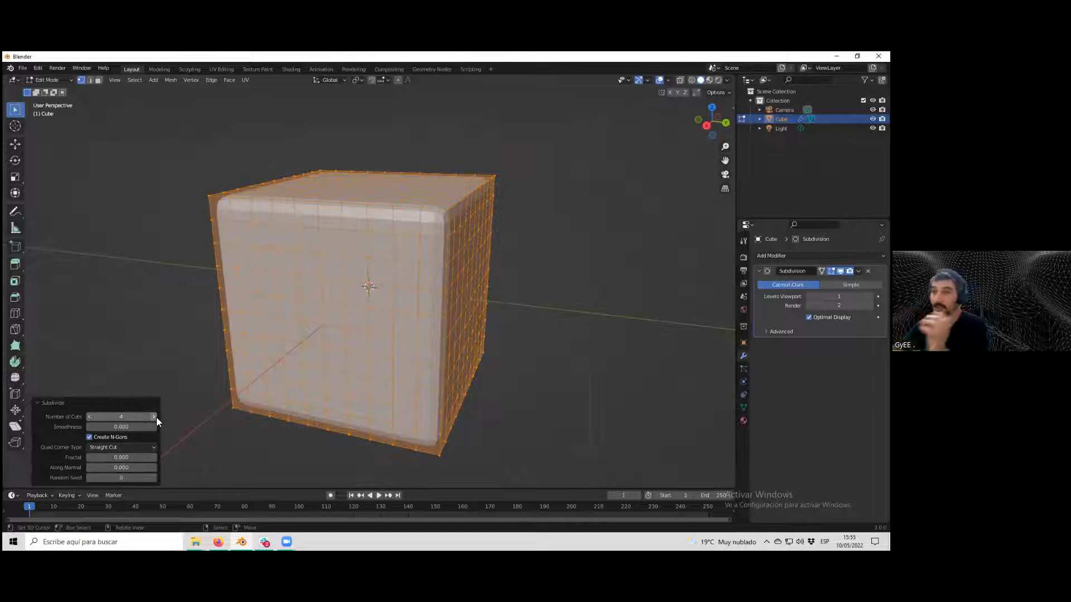
# Undo the 4-cut subdivision and the select-all.
pyautogui.scroll(2, 406, 284)
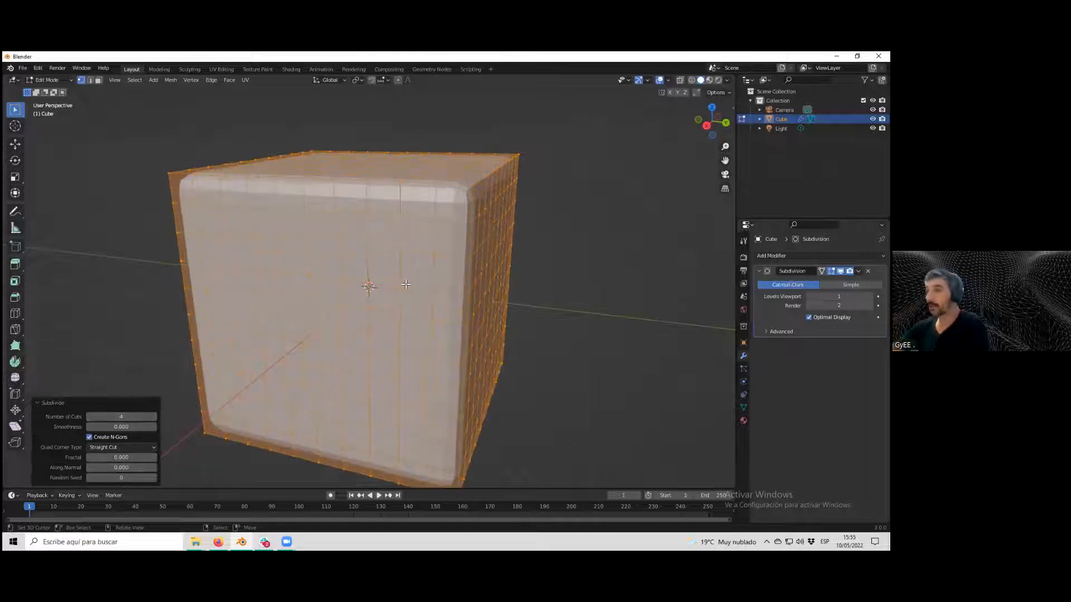
pyautogui.scroll(-3, 482, 225)
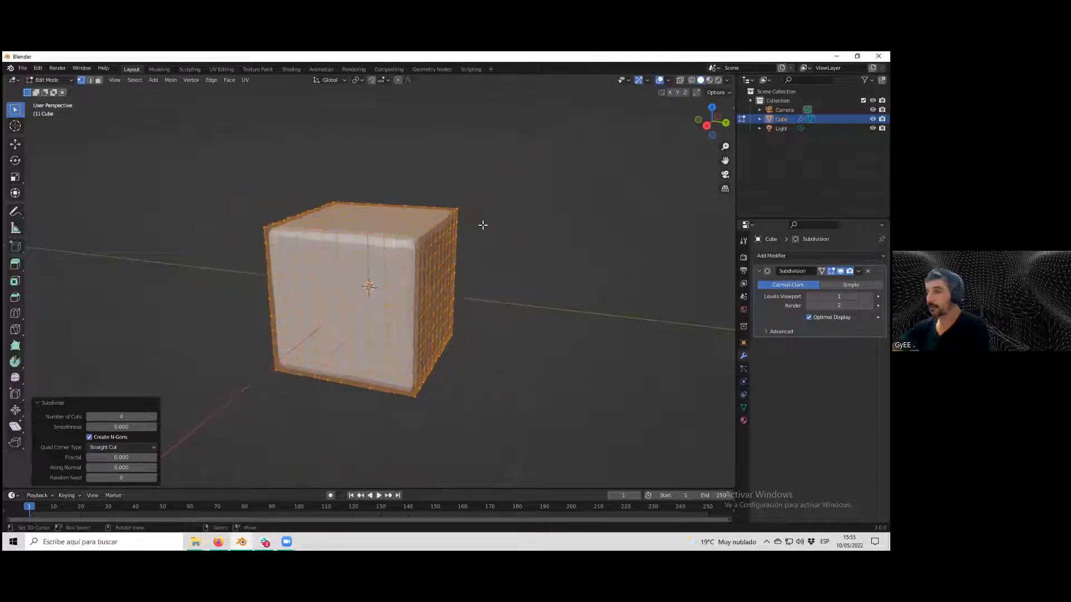
pyautogui.hotkey('ctrl', 'z')
pyautogui.hotkey('ctrl', 'z')
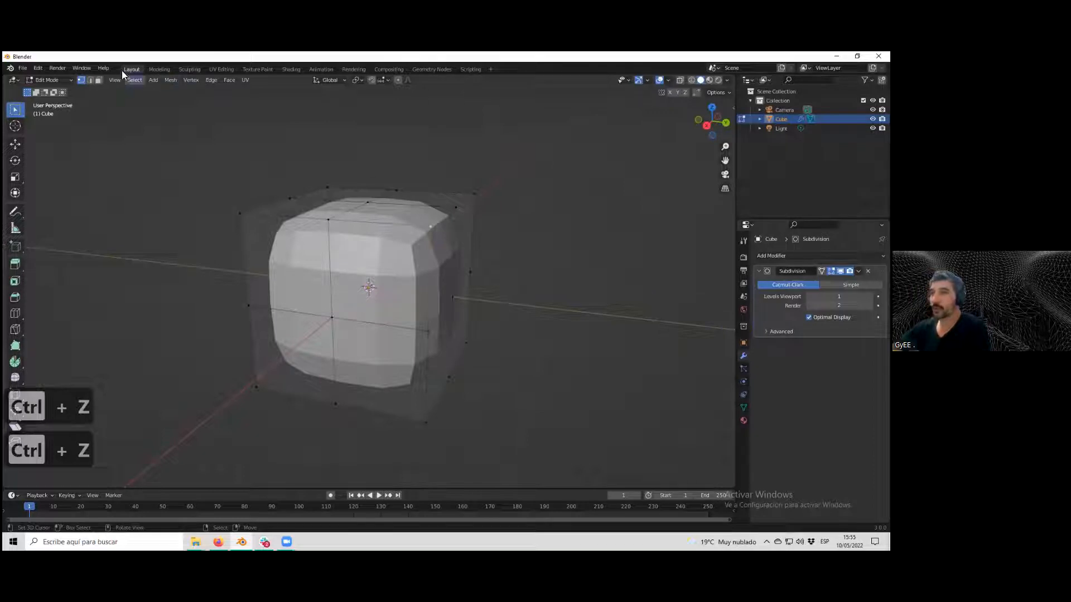
# Switch to edge select mode and select an edge at the cube's top right corner.
pyautogui.press('2')
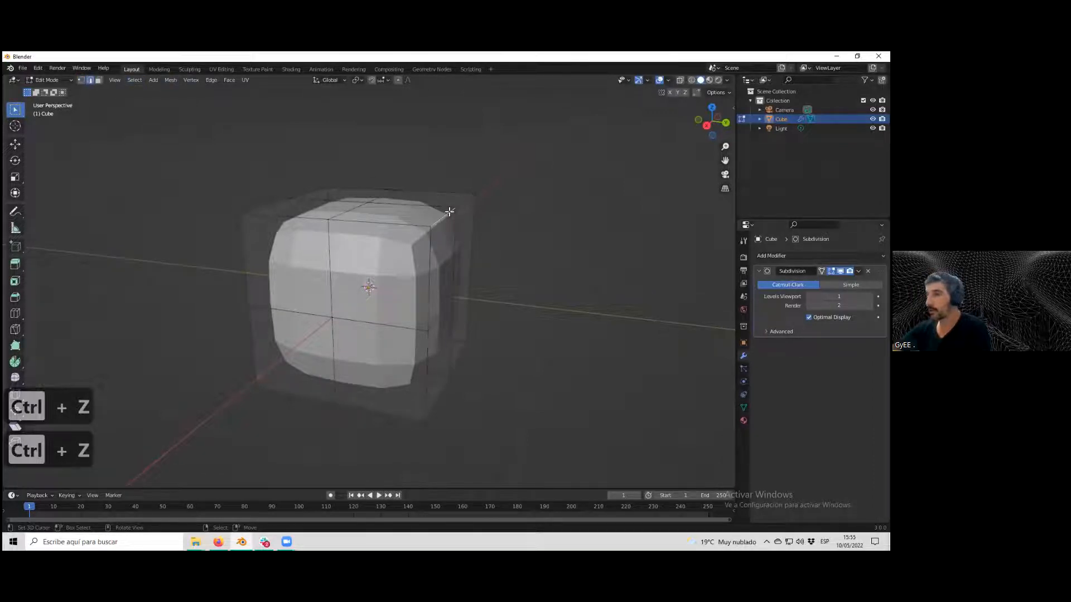
pyautogui.rightClick(464, 203)
pyautogui.moveTo(463, 203); pyautogui.dragTo(452, 210, button='middle')
pyautogui.scroll(1, 452, 210)
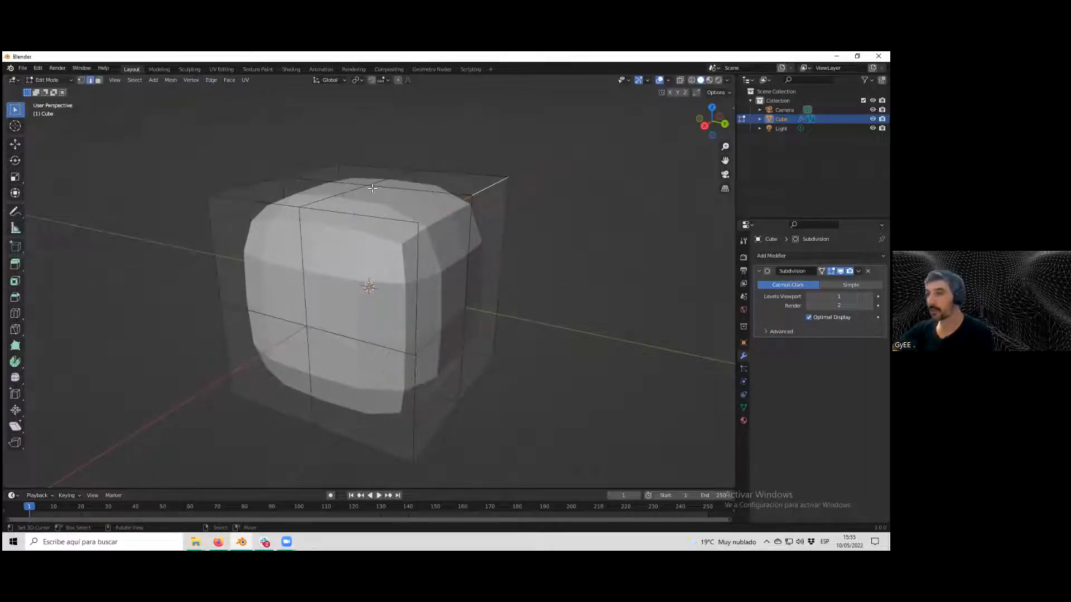
# Apply Edge Crease to the selected edge with a factor of 0.5.
pyautogui.click(215, 80)
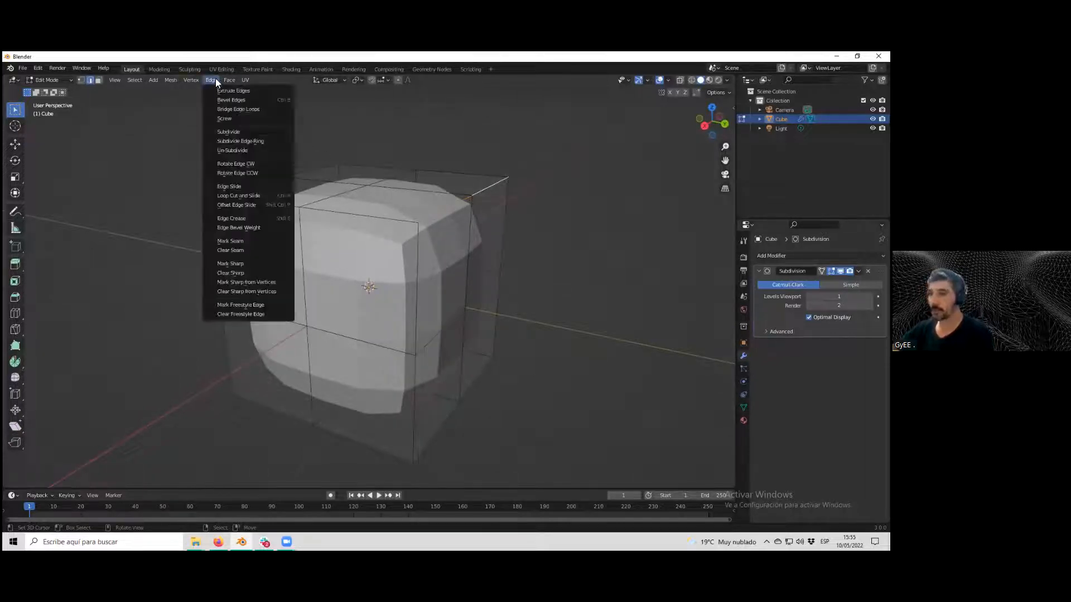
pyautogui.click(244, 219)
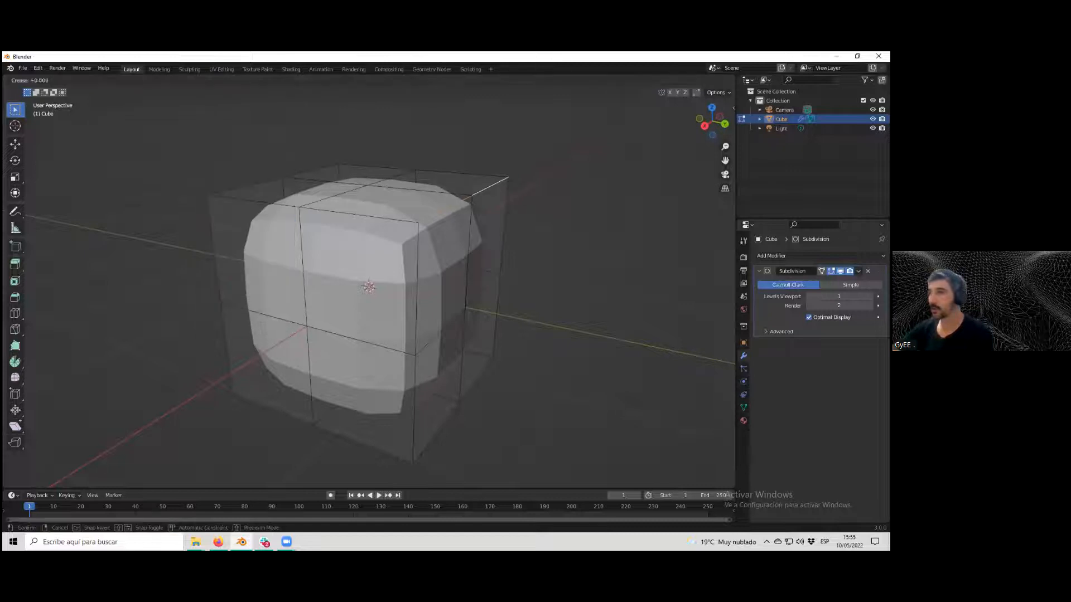
pyautogui.click(282, 227)
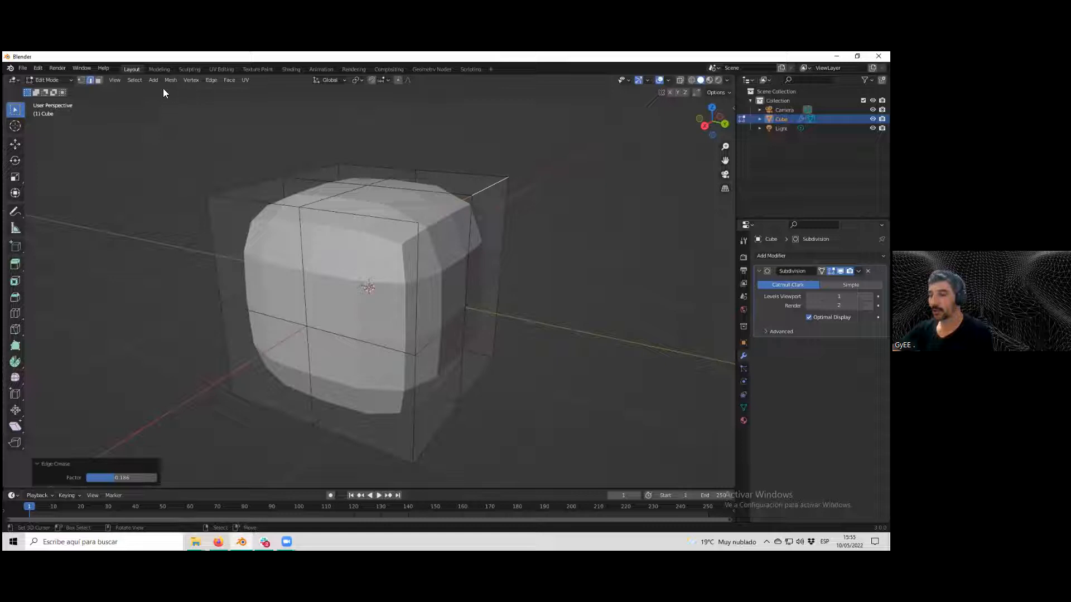
pyautogui.moveTo(110, 477)
pyautogui.mouseDown()
pyautogui.moveTo(86, 477)
pyautogui.moveTo(157, 477)
pyautogui.moveTo(116, 477)
pyautogui.moveTo(157, 478)
pyautogui.moveTo(129, 481)
pyautogui.mouseUp()
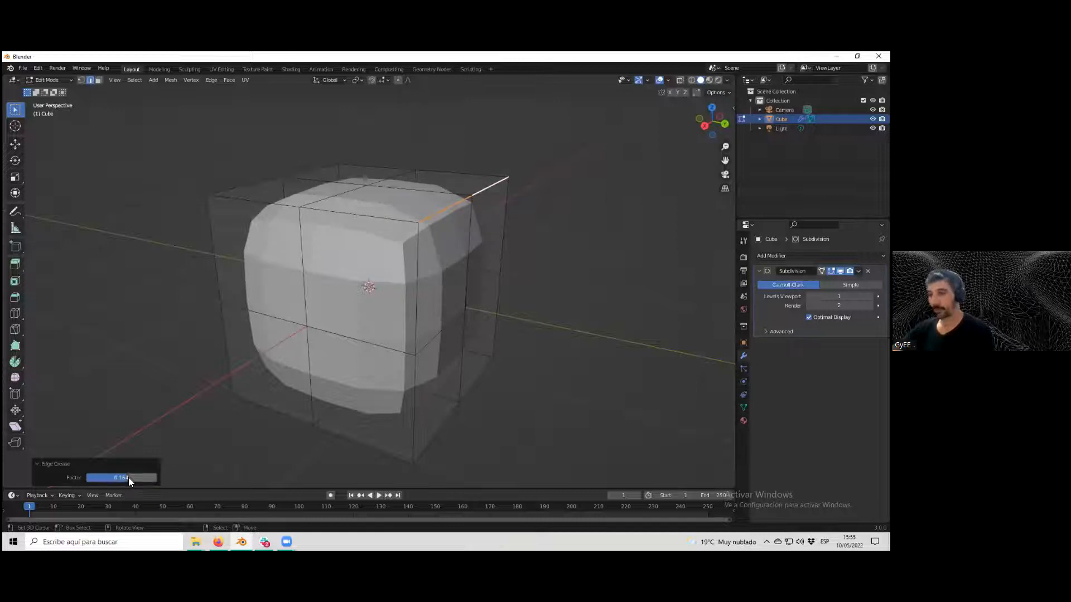
pyautogui.click(120, 477)
pyautogui.write('0')
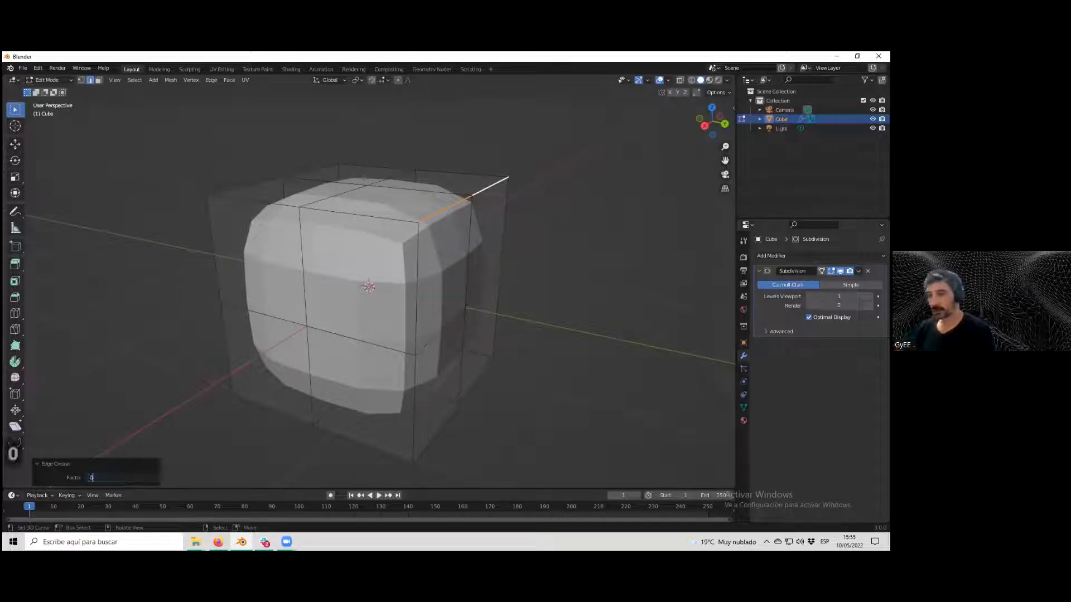
pyautogui.write('.5')
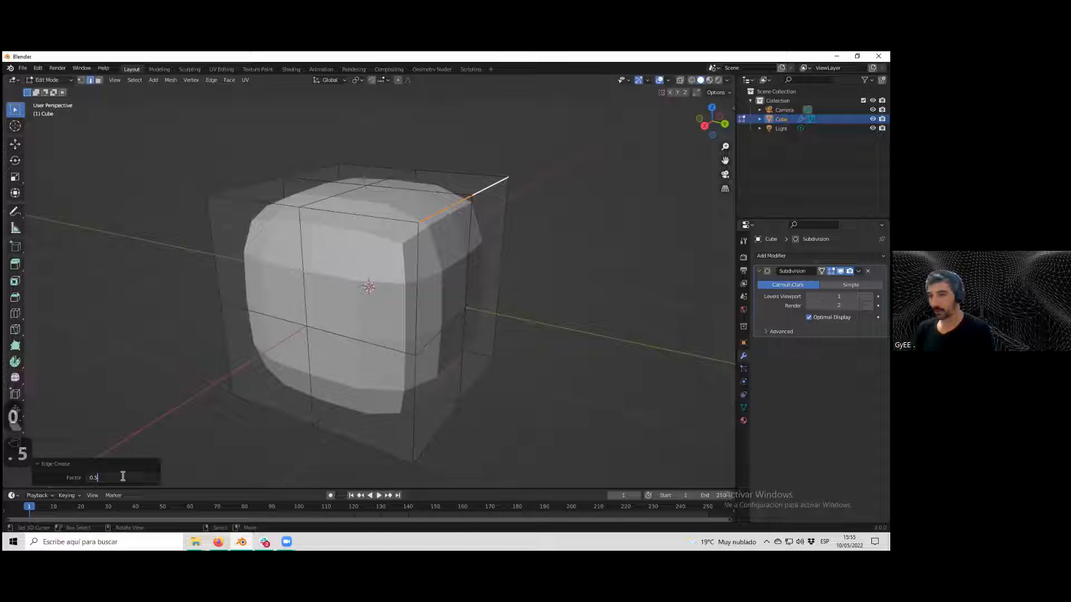
pyautogui.press('Return')
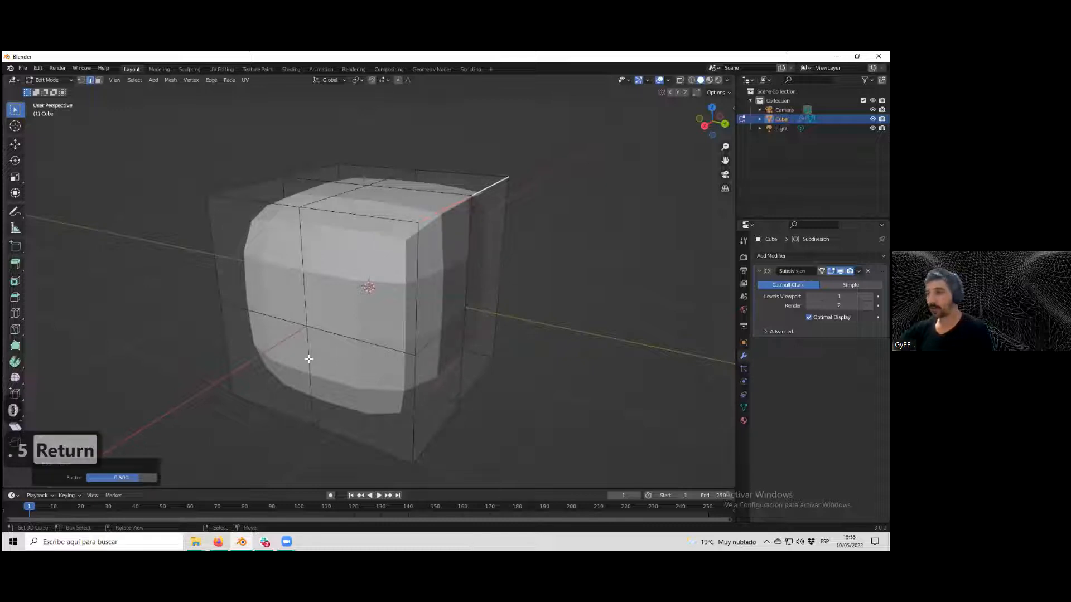
# Undo the edge crease.
pyautogui.click(479, 298)
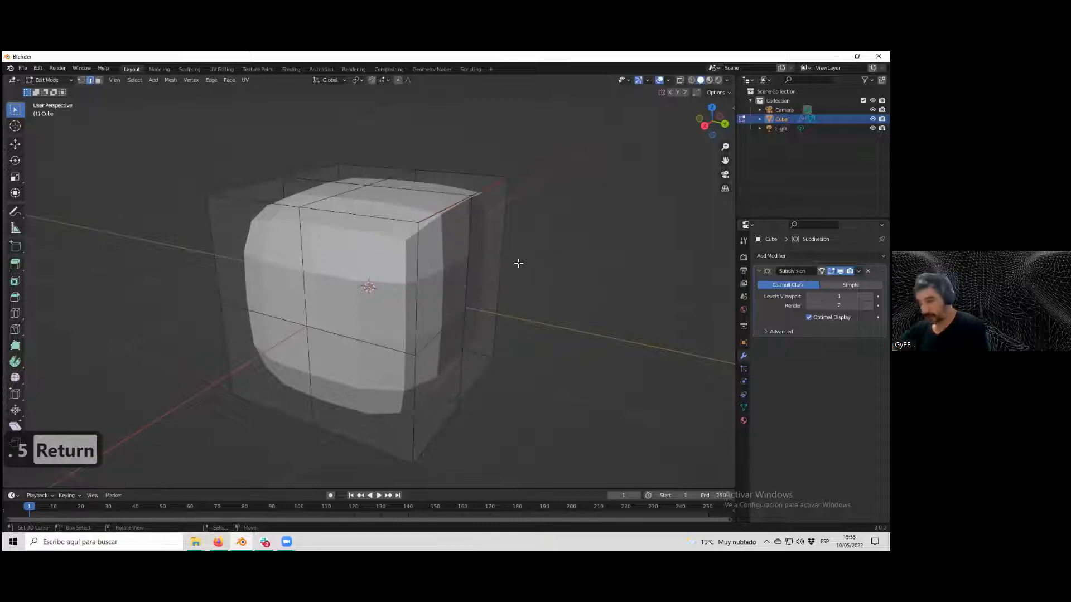
pyautogui.hotkey('ctrl', 'z')
pyautogui.hotkey('ctrl', 'z')
pyautogui.hotkey('ctrl', 'z')
pyautogui.hotkey('ctrl', 'z')
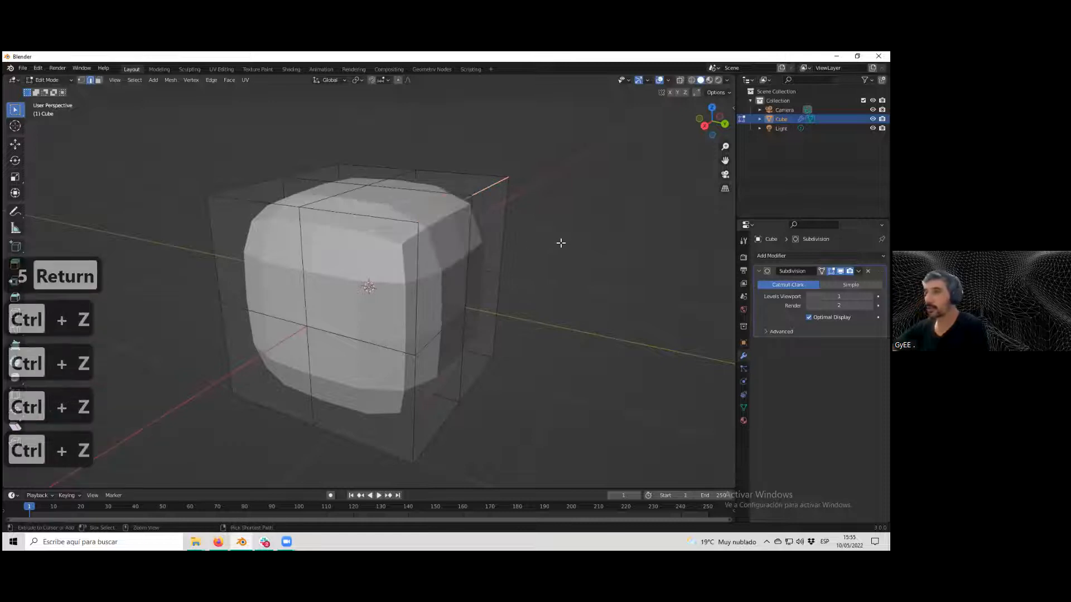
pyautogui.hotkey('ctrl', 'z')
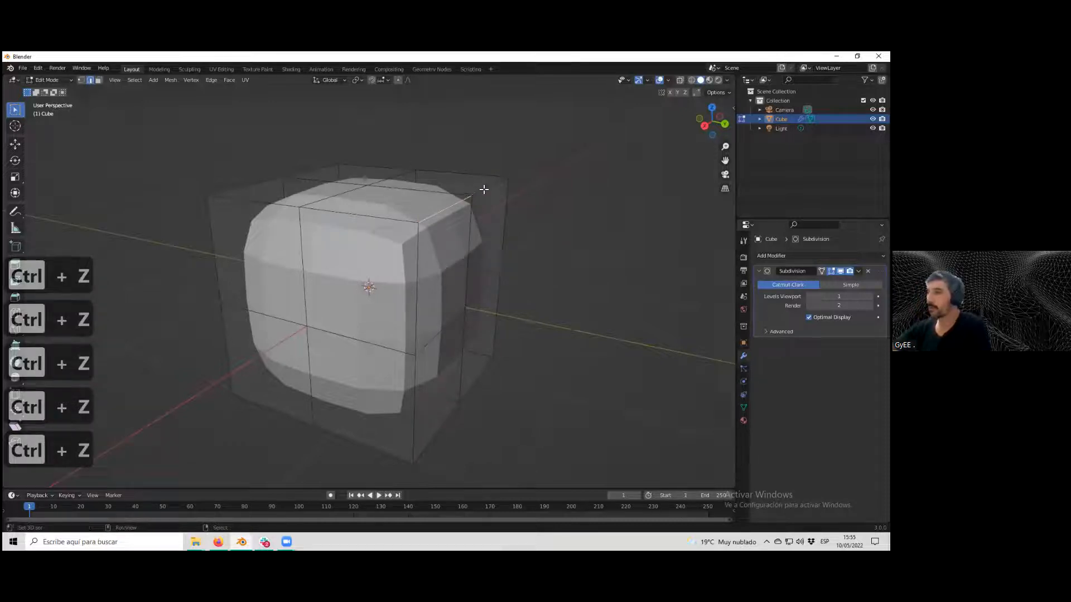
# Bevel the selected edge with a width of 0.12 m and 4 segments.
pyautogui.click(213, 79)
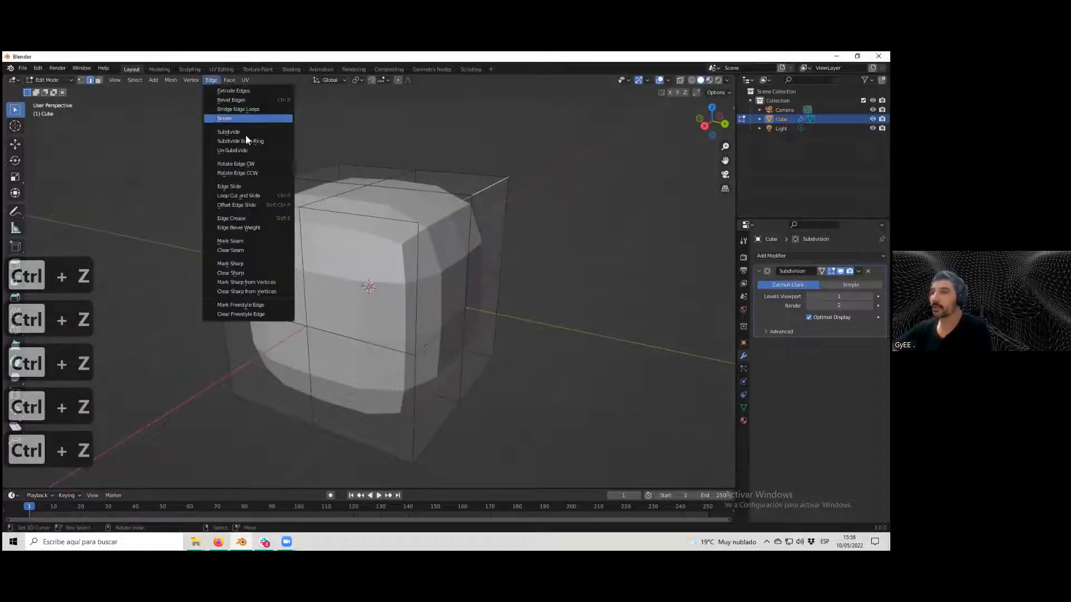
pyautogui.click(231, 100)
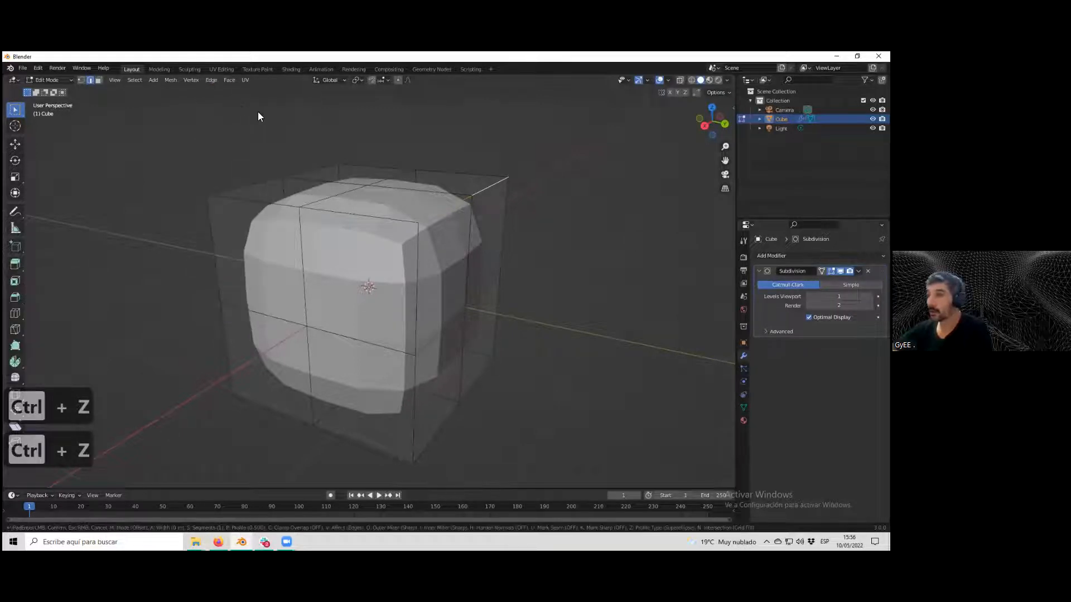
pyautogui.click(274, 121)
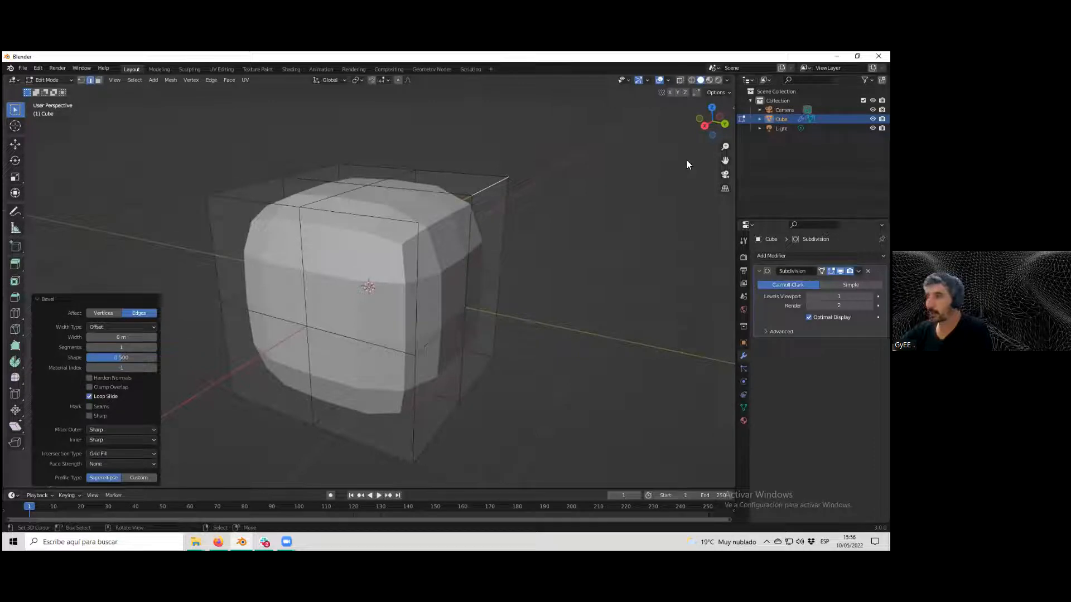
pyautogui.click(153, 338)
pyautogui.click(153, 338)
pyautogui.click(154, 337)
pyautogui.click(154, 337)
pyautogui.click(154, 337)
pyautogui.click(153, 338)
pyautogui.click(154, 338)
pyautogui.click(154, 338)
pyautogui.click(153, 338)
pyautogui.click(153, 338)
pyautogui.click(154, 338)
pyautogui.scroll(2, 285, 325)
pyautogui.moveTo(285, 324); pyautogui.dragTo(304, 324, button='middle')
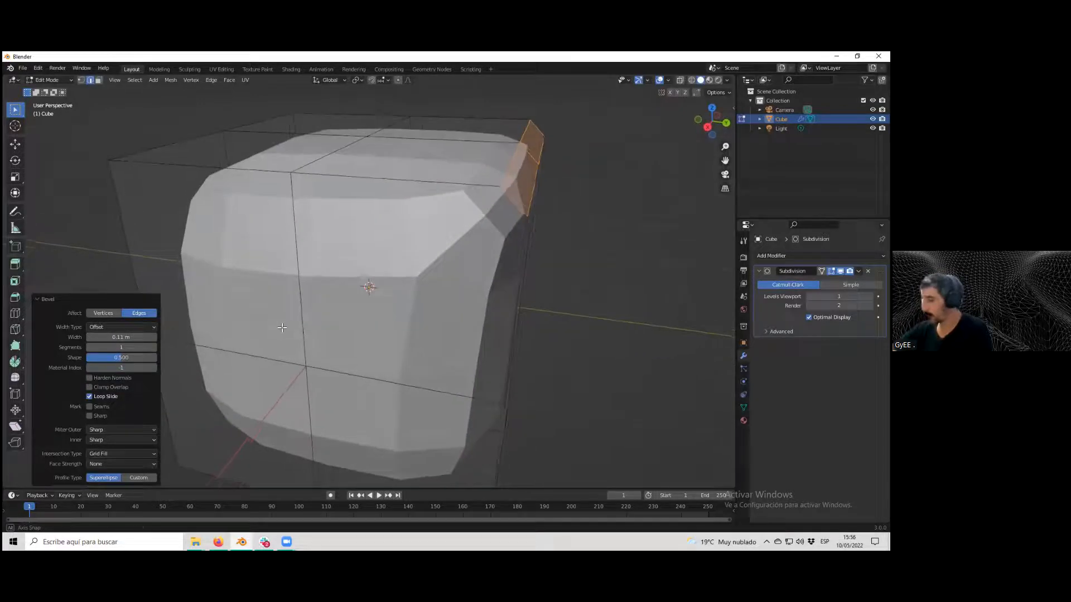
pyautogui.scroll(-2, 313, 312)
pyautogui.keyDown('shift'); pyautogui.moveTo(346, 279); pyautogui.dragTo(422, 282, button='middle'); pyautogui.keyUp('shift')
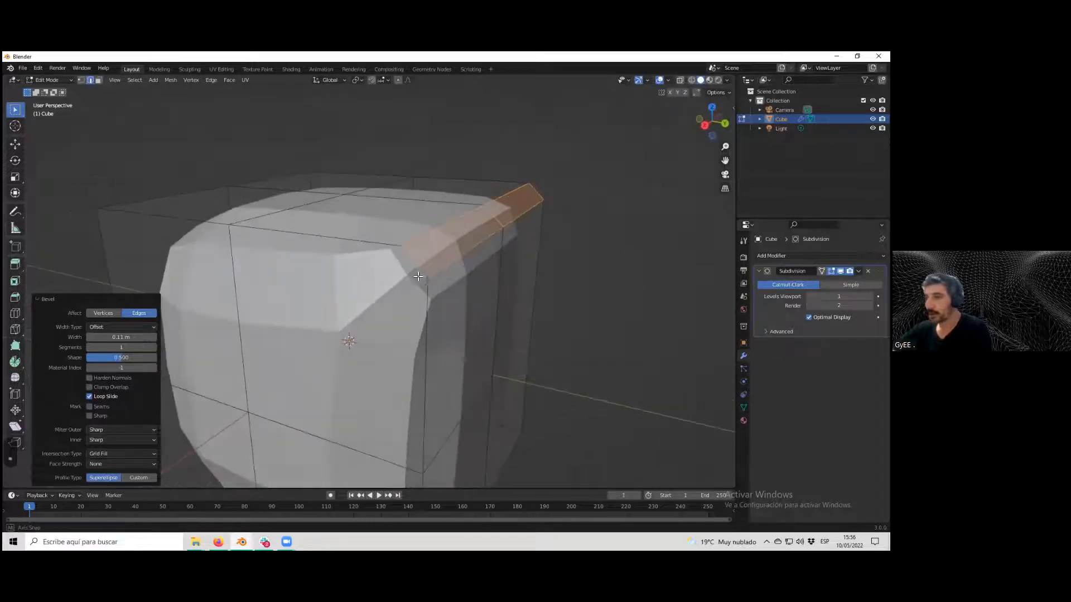
pyautogui.moveTo(152, 338); pyautogui.dragTo(125, 337)
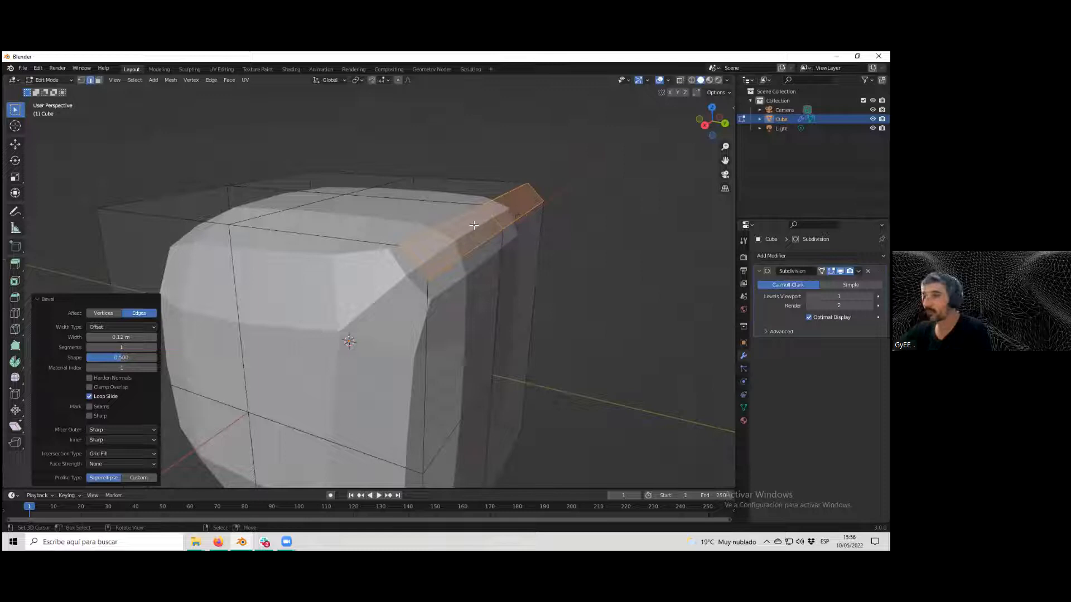
pyautogui.click(154, 348)
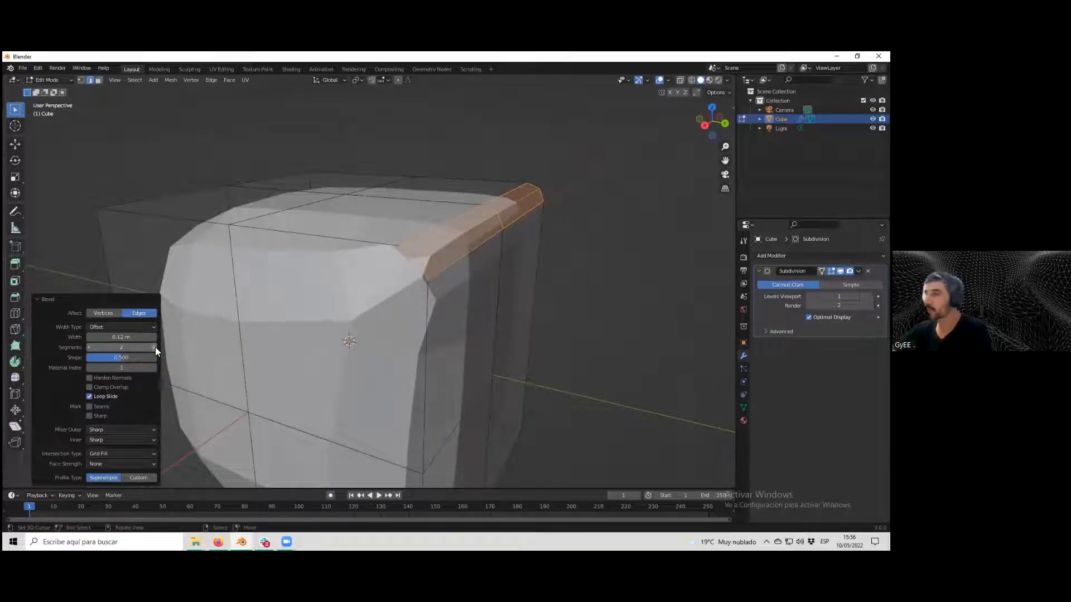
pyautogui.click(156, 347)
pyautogui.click(155, 347)
# Enable Harden Normals for the bevel and leave Edit Mode.
pyautogui.moveTo(391, 300); pyautogui.dragTo(449, 269, button='middle')
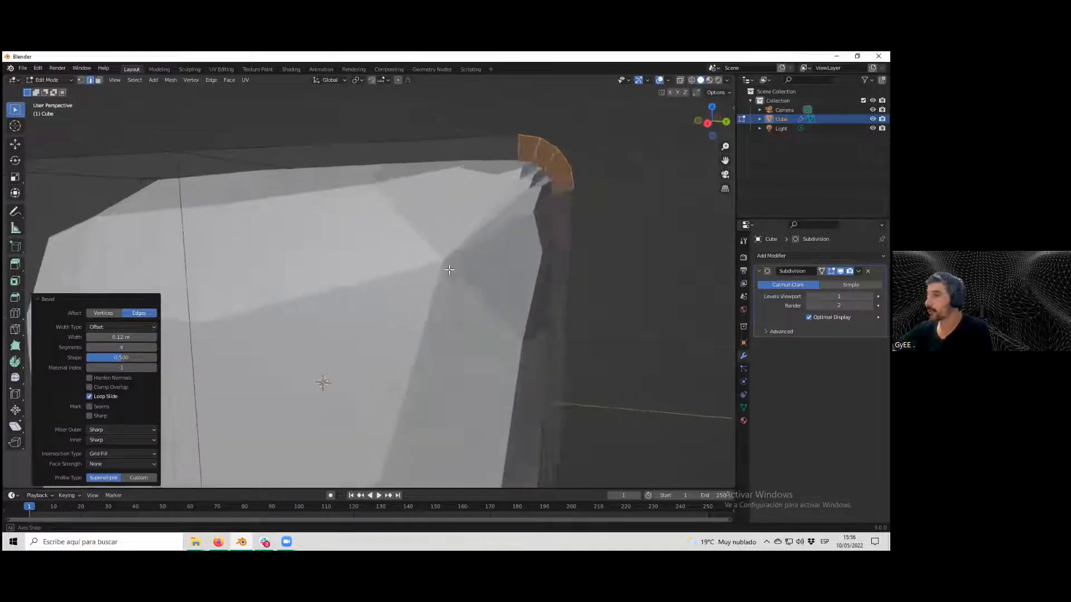
pyautogui.scroll(-6, 449, 270)
pyautogui.scroll(1, 461, 264)
pyautogui.scroll(-2, 446, 279)
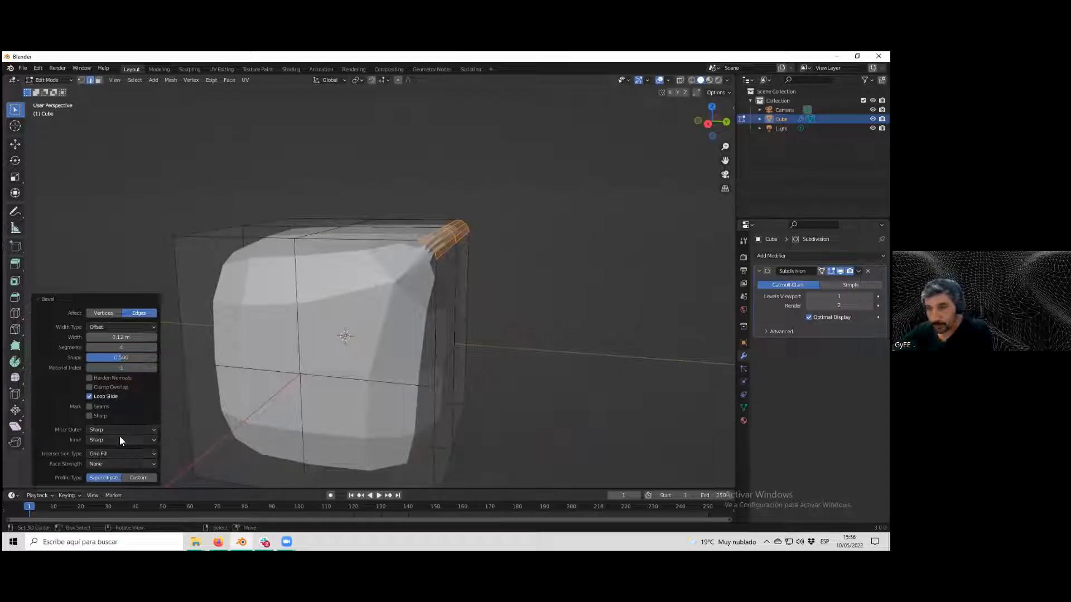
pyautogui.click(89, 377)
pyautogui.moveTo(383, 333); pyautogui.dragTo(432, 346, button='middle')
pyautogui.press('Tab')
pyautogui.press('Tab')
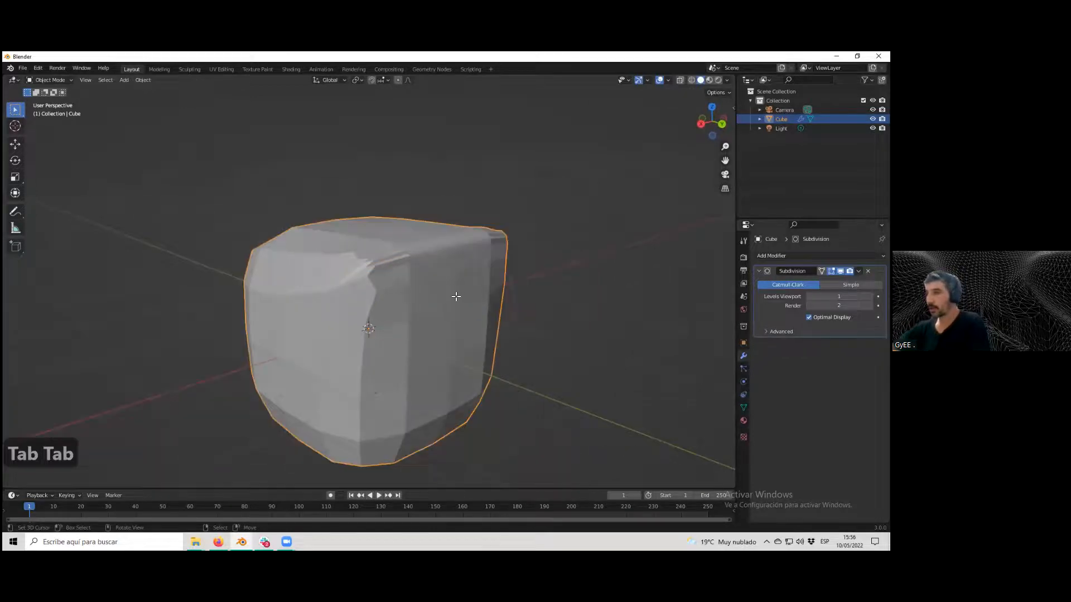
# Raise the Subdivision modifier's viewport levels and toggle Edit Mode.
pyautogui.click(870, 296)
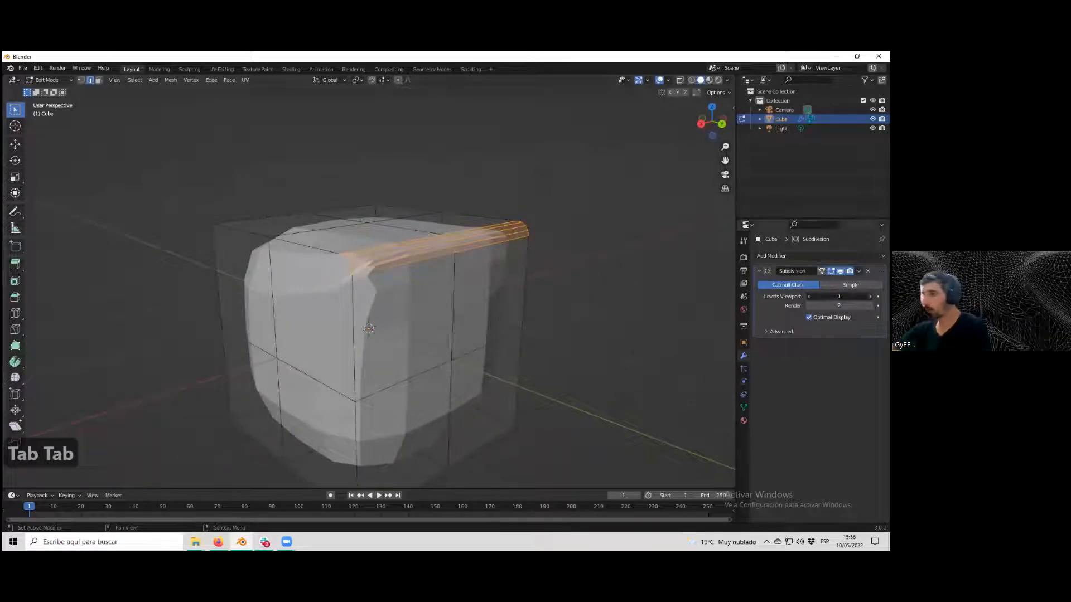
pyautogui.click(869, 297)
pyautogui.press('Tab')
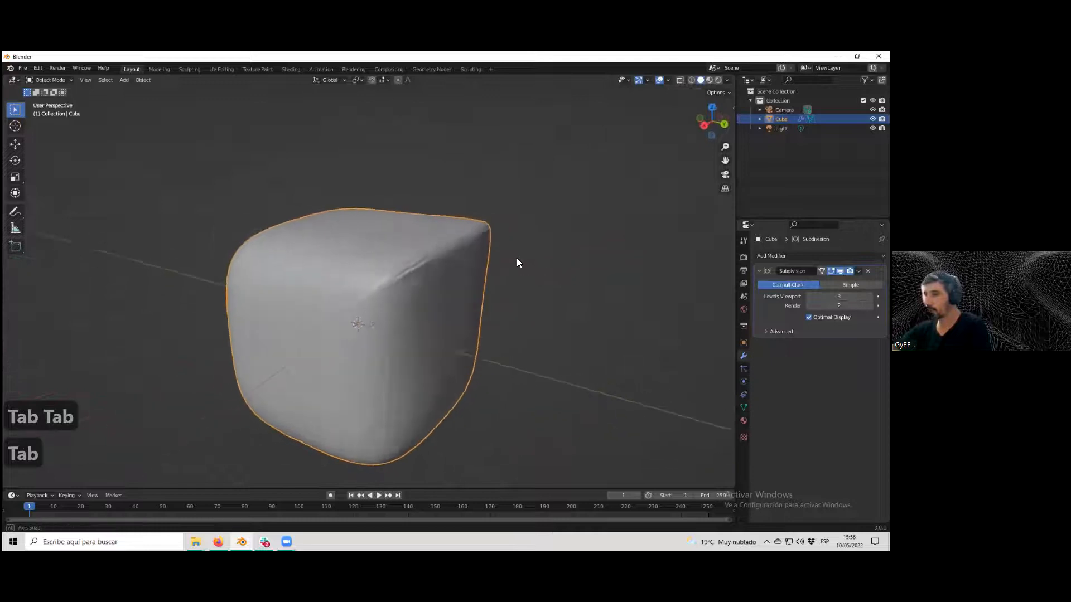
pyautogui.press('Tab')
pyautogui.scroll(2, 491, 271)
# Undo back to the unbevelled cube without the Subdivision modifier.
pyautogui.hotkey('ctrl', 'z')
pyautogui.hotkey('ctrl', 'z')
pyautogui.hotkey('ctrl', 'z')
pyautogui.hotkey('ctrl', 'z')
pyautogui.hotkey('ctrl', 'z')
pyautogui.hotkey('ctrl', 'z')
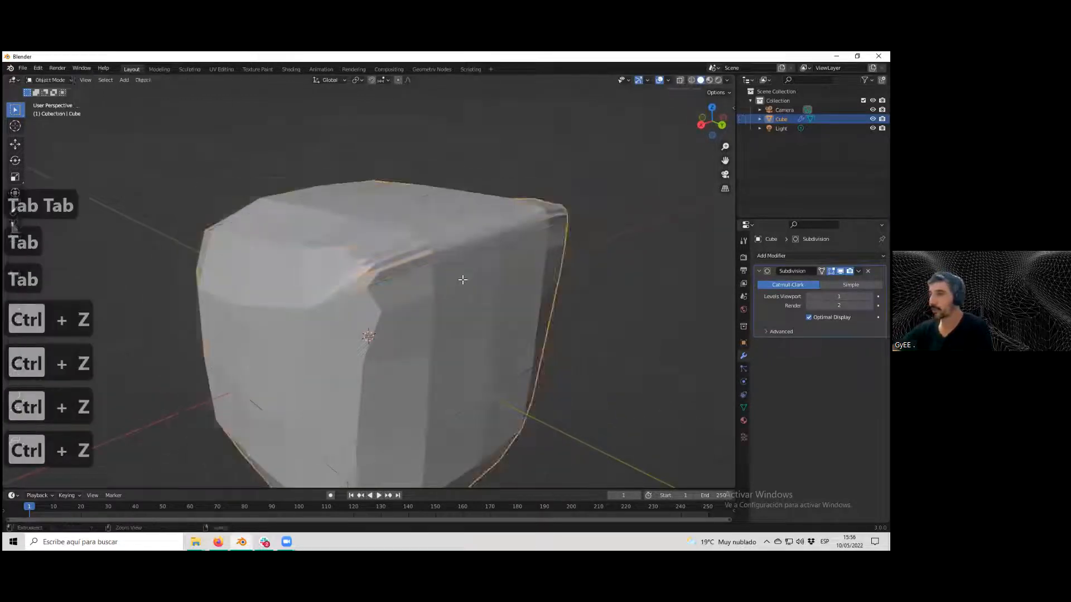
# Select the cube's top right edge and bevel it with a width of 0.04 m and 2 segments.
pyautogui.keyDown('shift'); pyautogui.click(527, 214); pyautogui.keyUp('shift')
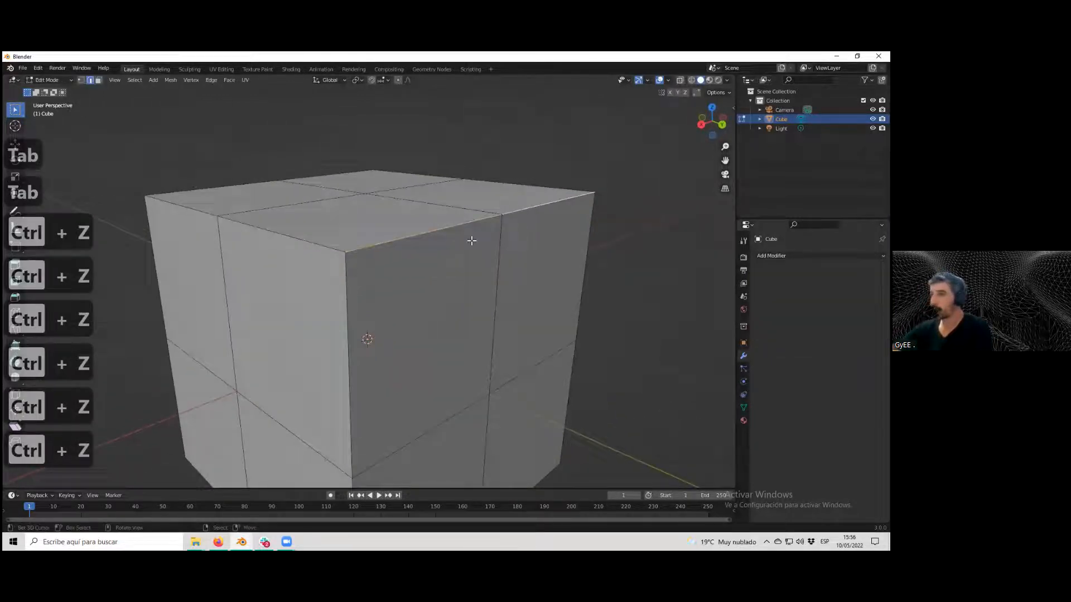
pyautogui.click(214, 80)
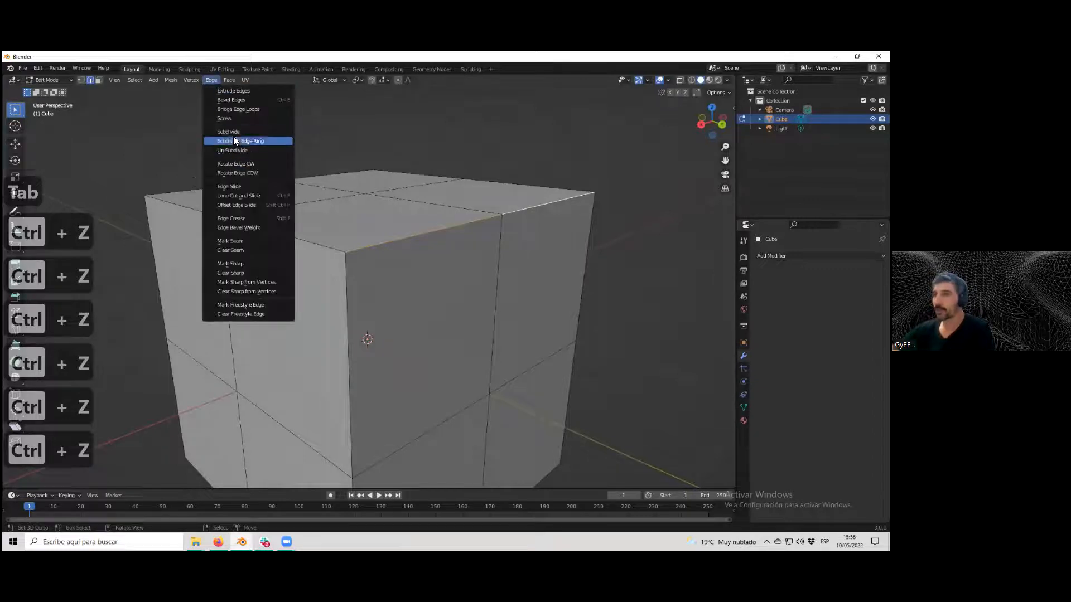
pyautogui.click(231, 103)
pyautogui.click(252, 128)
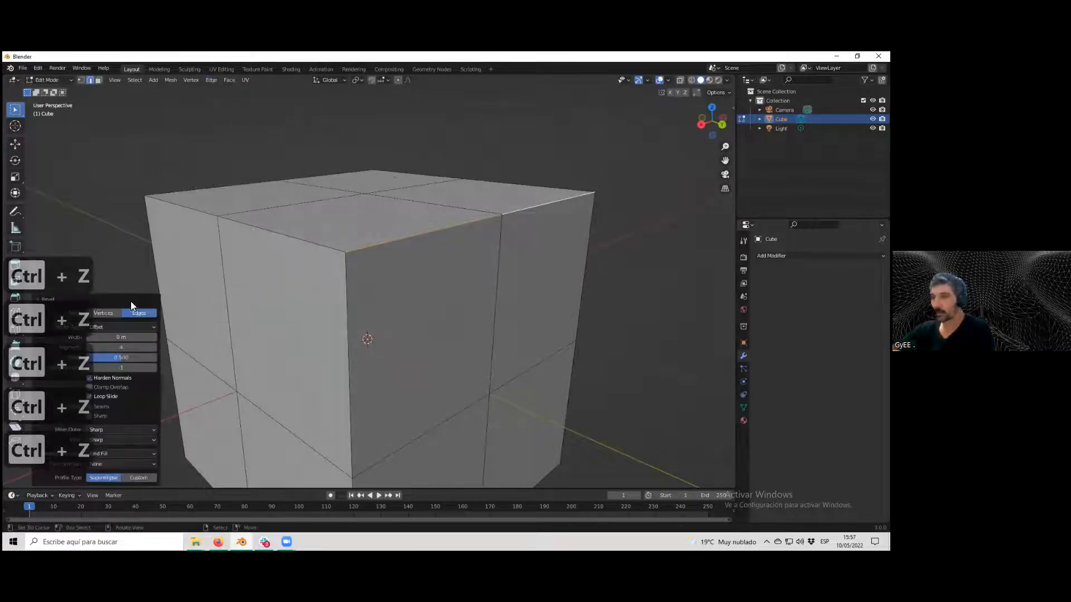
pyautogui.click(155, 338)
pyautogui.click(155, 338)
pyautogui.click(155, 338)
pyautogui.click(155, 338)
pyautogui.click(89, 348)
pyautogui.click(89, 347)
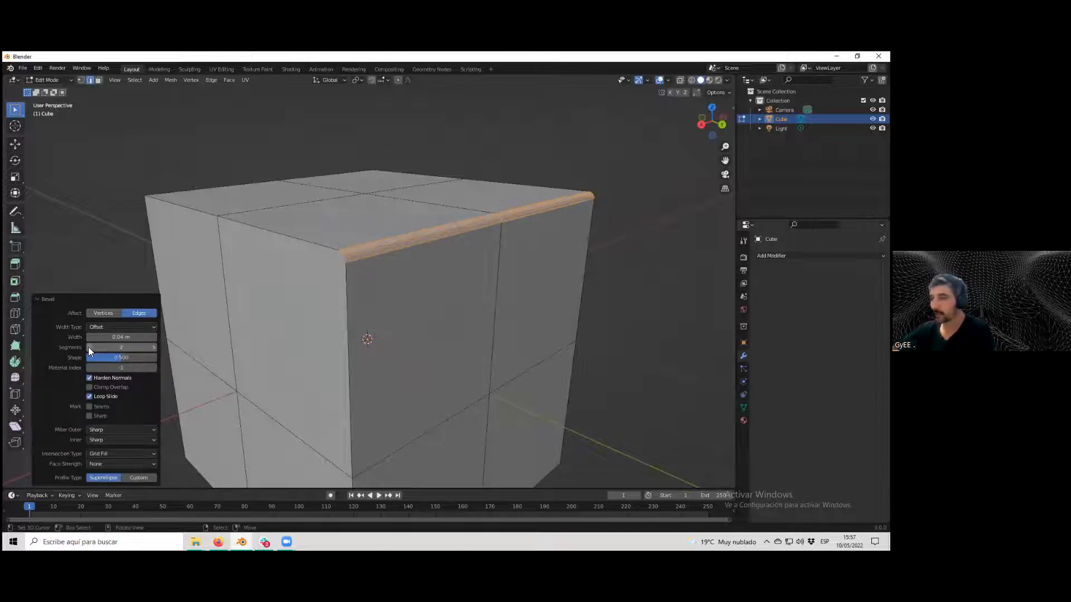
pyautogui.moveTo(386, 293); pyautogui.dragTo(430, 282, button='middle')
pyautogui.scroll(1, 480, 269)
pyautogui.keyDown('shift'); pyautogui.moveTo(491, 268); pyautogui.dragTo(383, 320, button='middle'); pyautogui.keyUp('shift')
pyautogui.scroll(2, 384, 321)
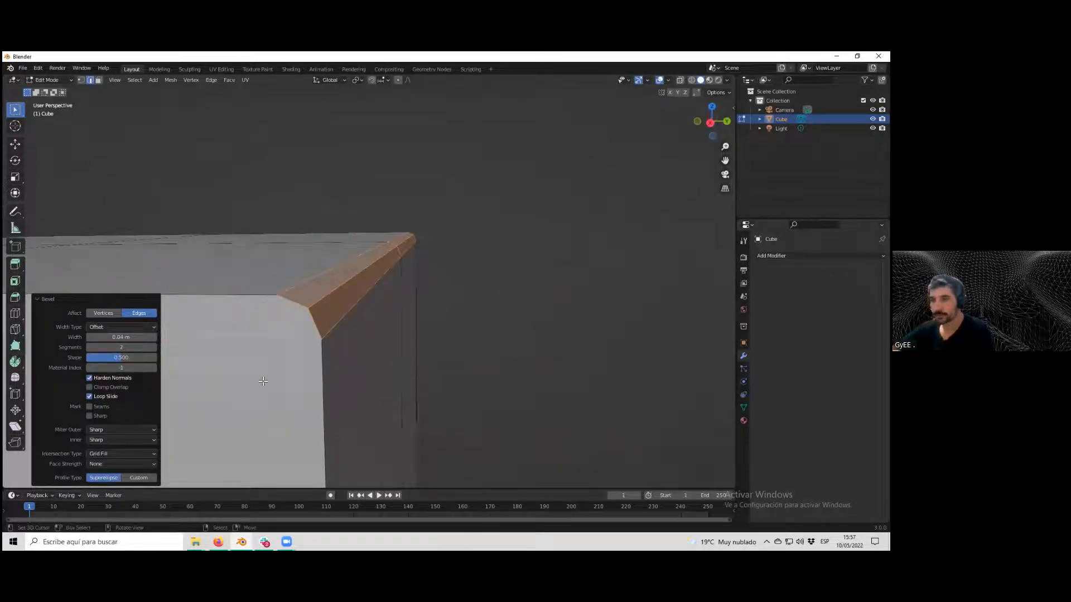
pyautogui.click(89, 379)
pyautogui.click(89, 378)
pyautogui.moveTo(360, 341); pyautogui.dragTo(363, 339, button='middle')
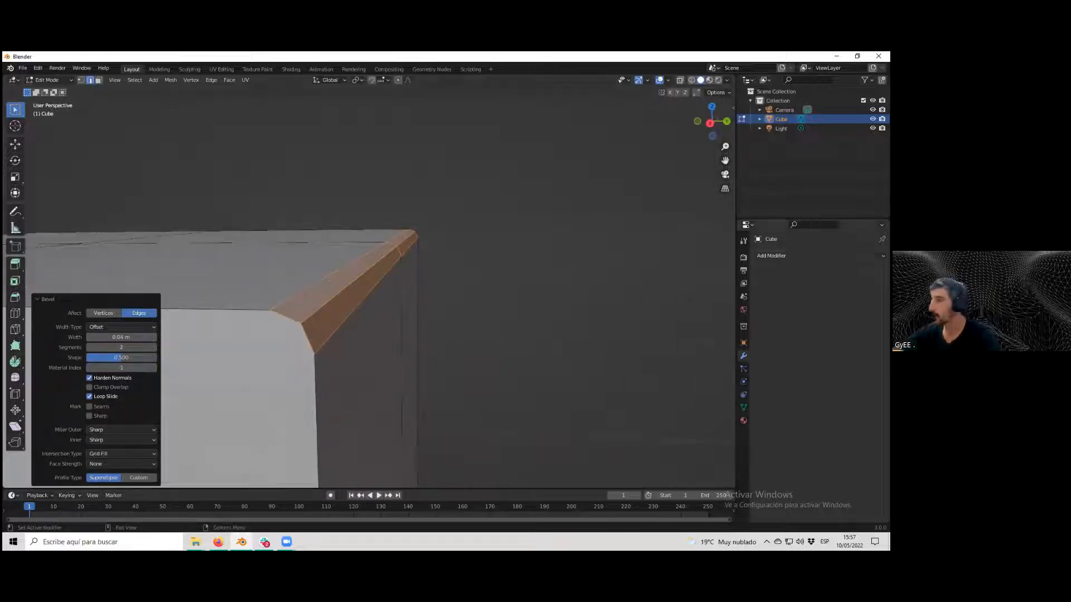
# Add a Subdivision Surface modifier and set its viewport levels to 2.
pyautogui.click(817, 255)
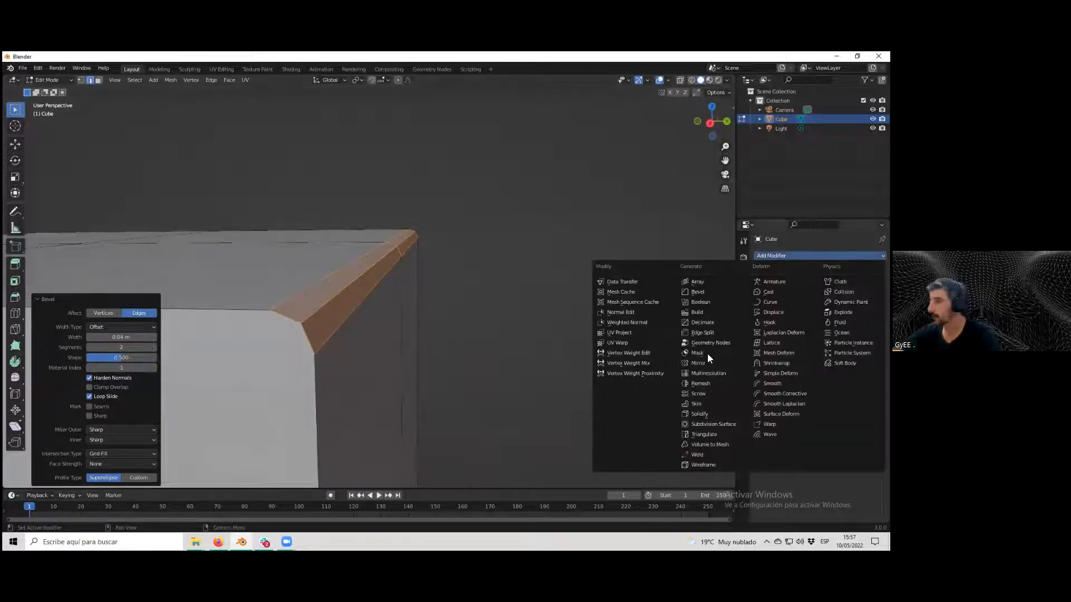
pyautogui.click(715, 424)
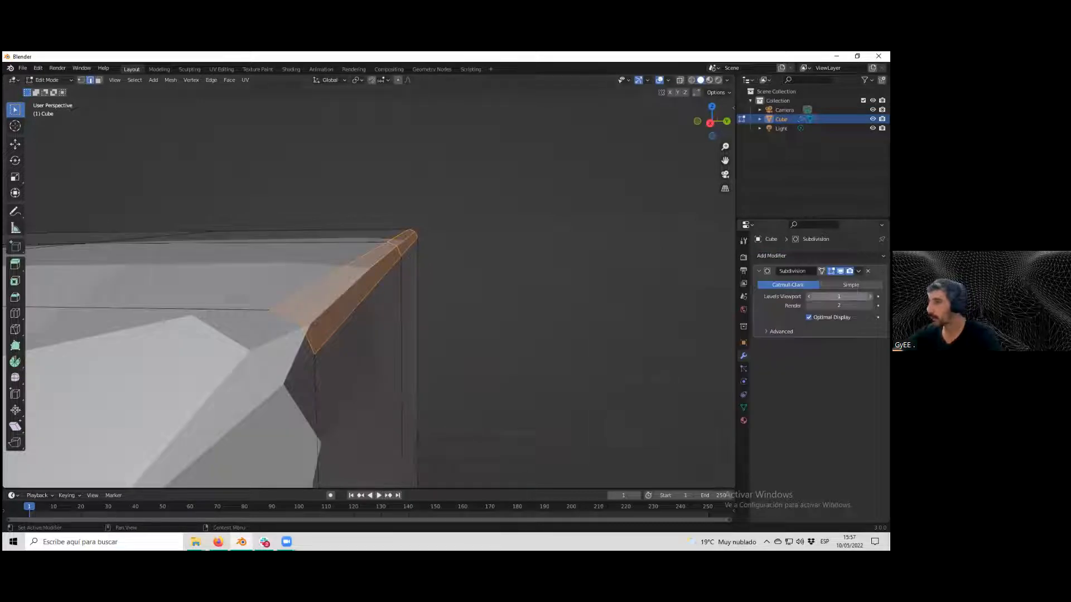
pyautogui.click(870, 296)
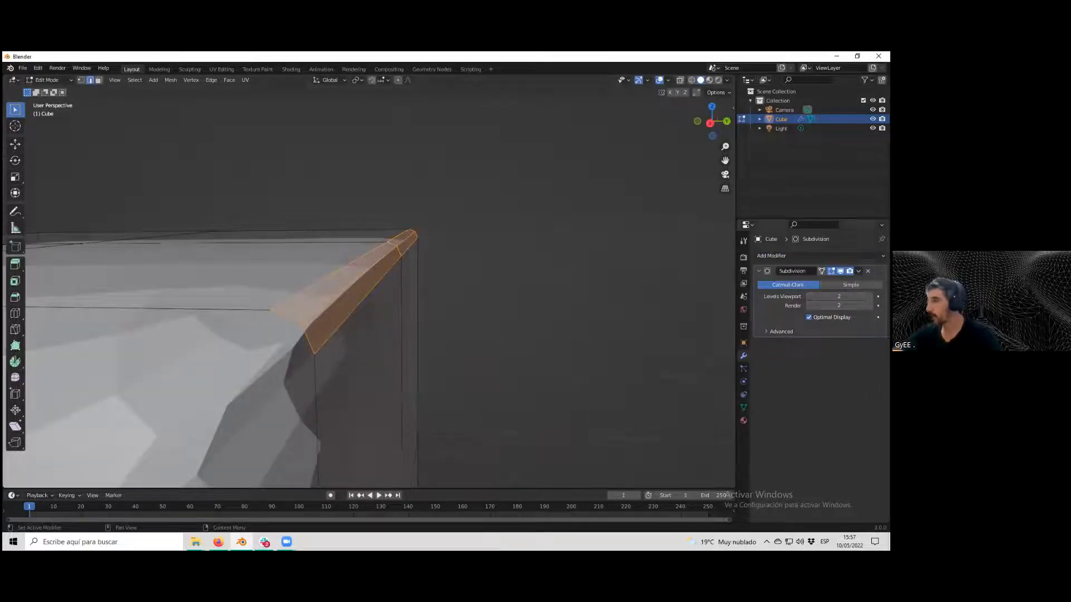
pyautogui.moveTo(366, 318)
pyautogui.mouseDown(button='middle')
pyautogui.moveTo(332, 332)
pyautogui.moveTo(362, 313)
pyautogui.mouseUp(button='middle')
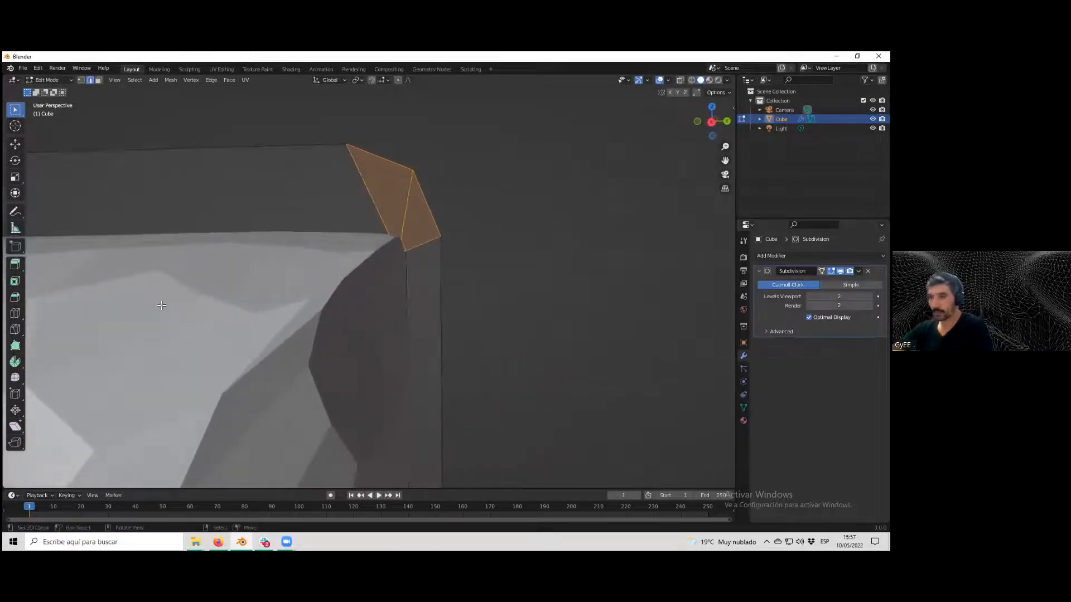
# Undo the edge bevel and reselect the cube's top right edge.
pyautogui.hotkey('ctrl', 'z')
pyautogui.hotkey('ctrl', 'z')
pyautogui.moveTo(450, 328); pyautogui.dragTo(326, 331, button='middle')
pyautogui.scroll(-2, 273, 336)
pyautogui.keyDown('shift'); pyautogui.click(320, 314); pyautogui.keyUp('shift')
pyautogui.keyDown('shift'); pyautogui.click(336, 366); pyautogui.keyUp('shift')
pyautogui.scroll(2, 337, 367)
pyautogui.moveTo(340, 361); pyautogui.dragTo(380, 340, button='middle')
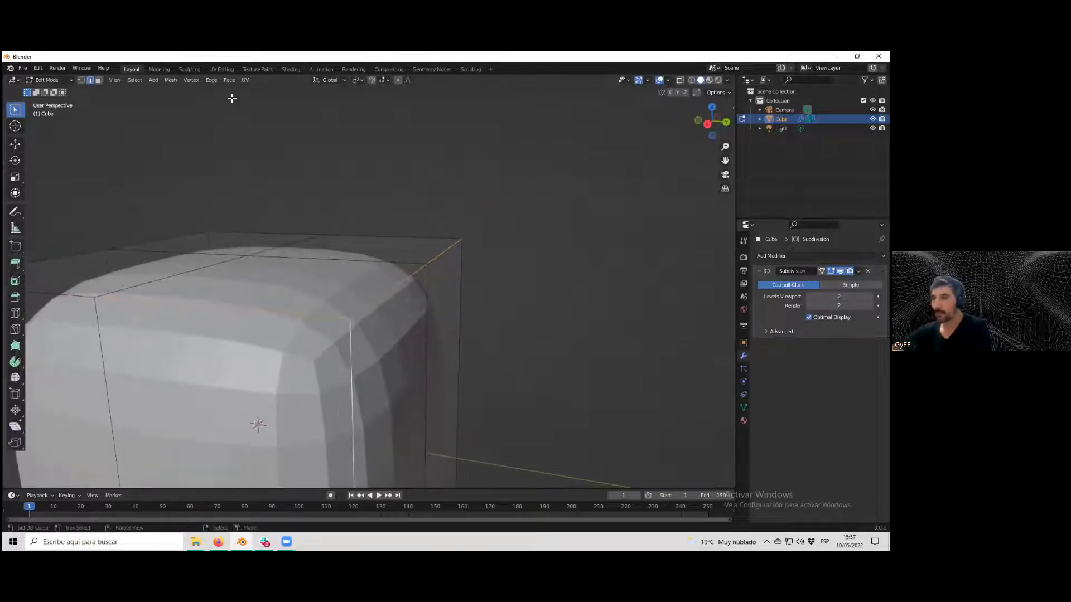
# Bevel the selected top right edge with a width of 0.06 m.
pyautogui.click(212, 81)
pyautogui.click(223, 97)
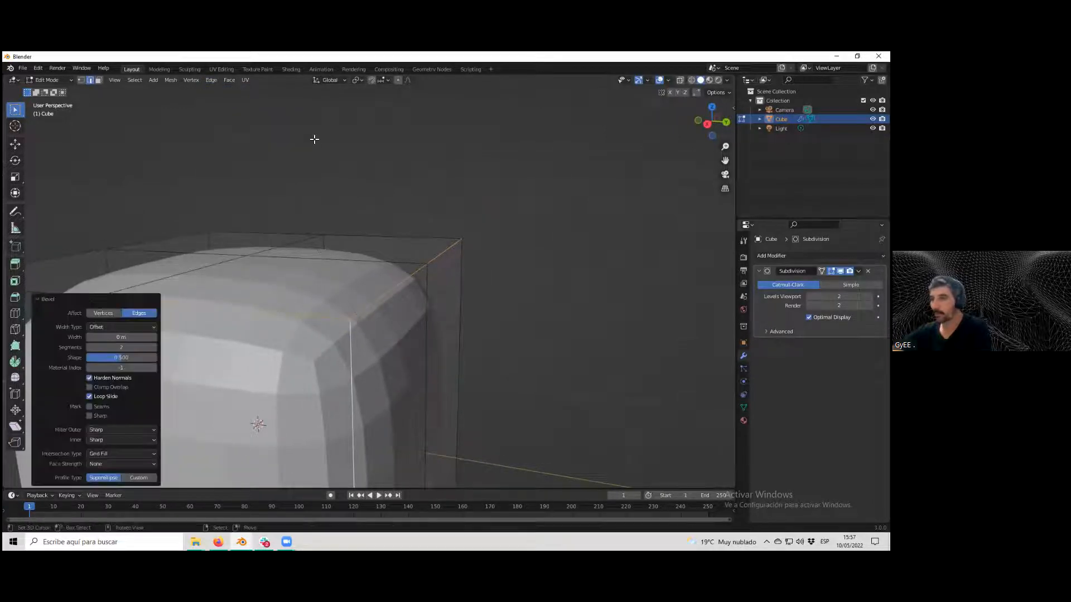
pyautogui.click(155, 336)
pyautogui.click(155, 335)
pyautogui.click(156, 335)
pyautogui.click(156, 334)
pyautogui.click(156, 335)
pyautogui.click(156, 335)
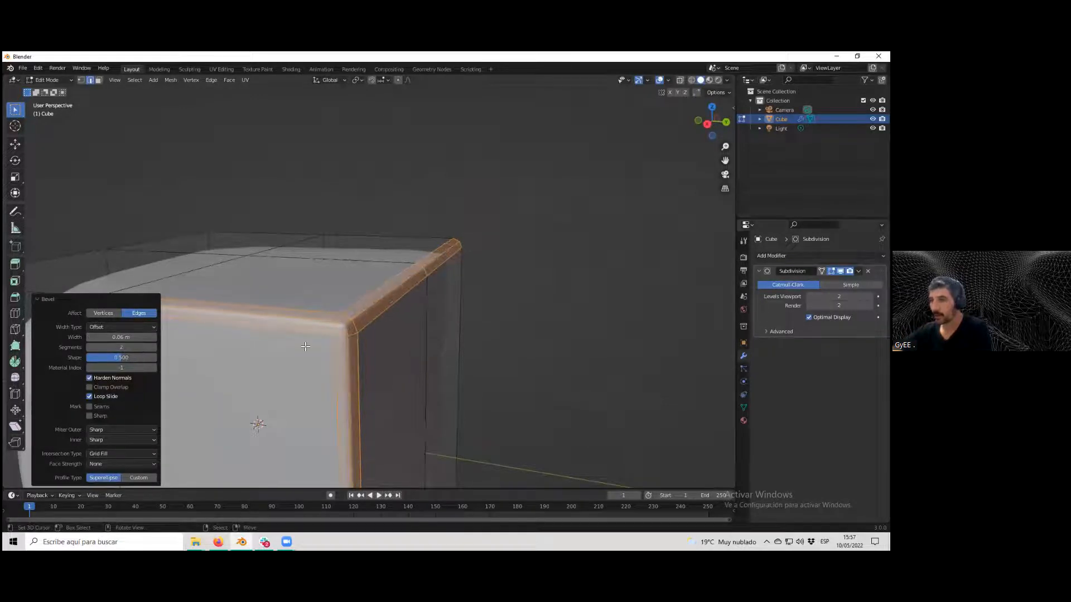
# Reduce the bevel to 1 segment and enable Harden Normals.
pyautogui.scroll(2, 306, 350)
pyautogui.moveTo(307, 349); pyautogui.dragTo(315, 342, button='middle')
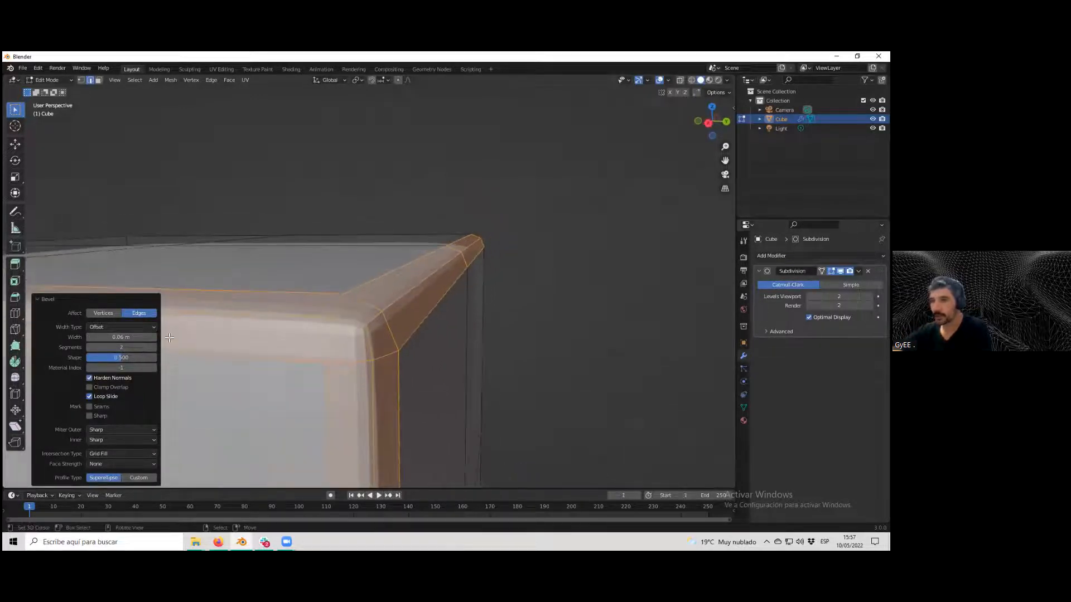
pyautogui.click(89, 349)
pyautogui.scroll(-1, 287, 336)
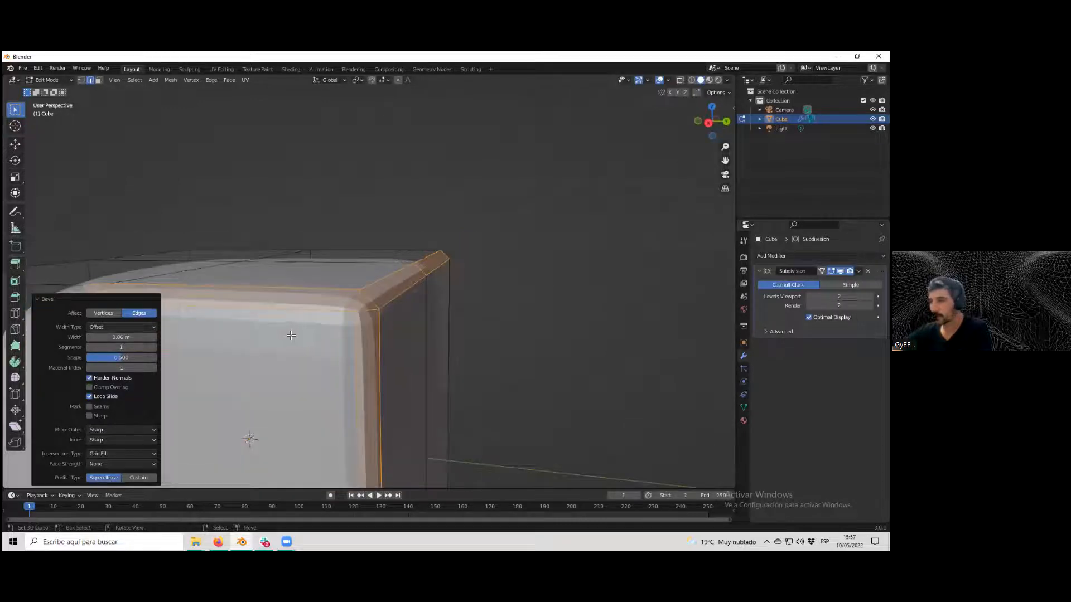
pyautogui.moveTo(291, 336); pyautogui.dragTo(351, 334, button='middle')
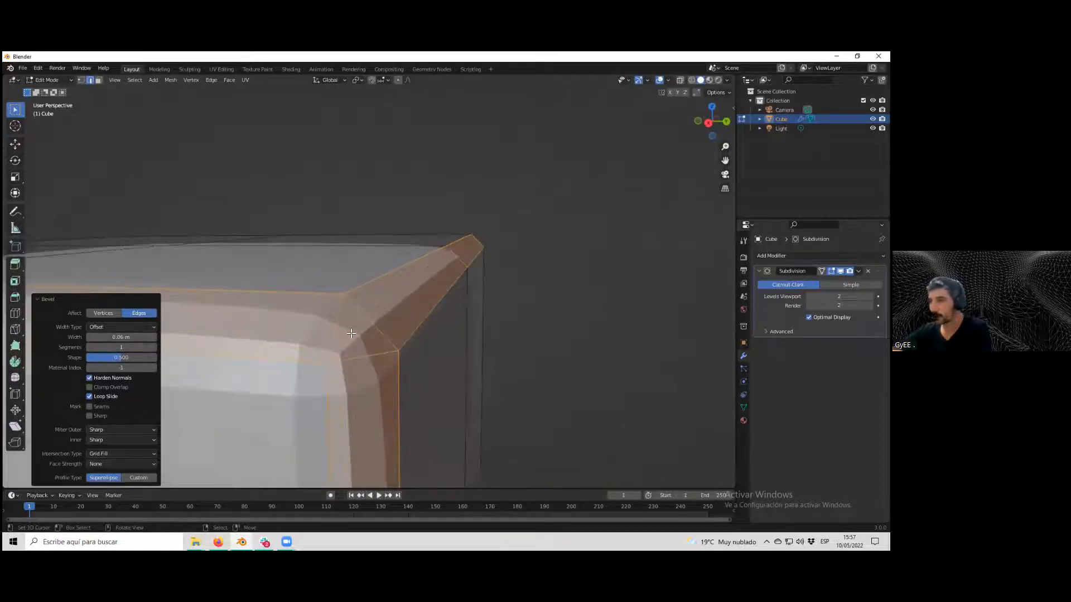
pyautogui.click(155, 347)
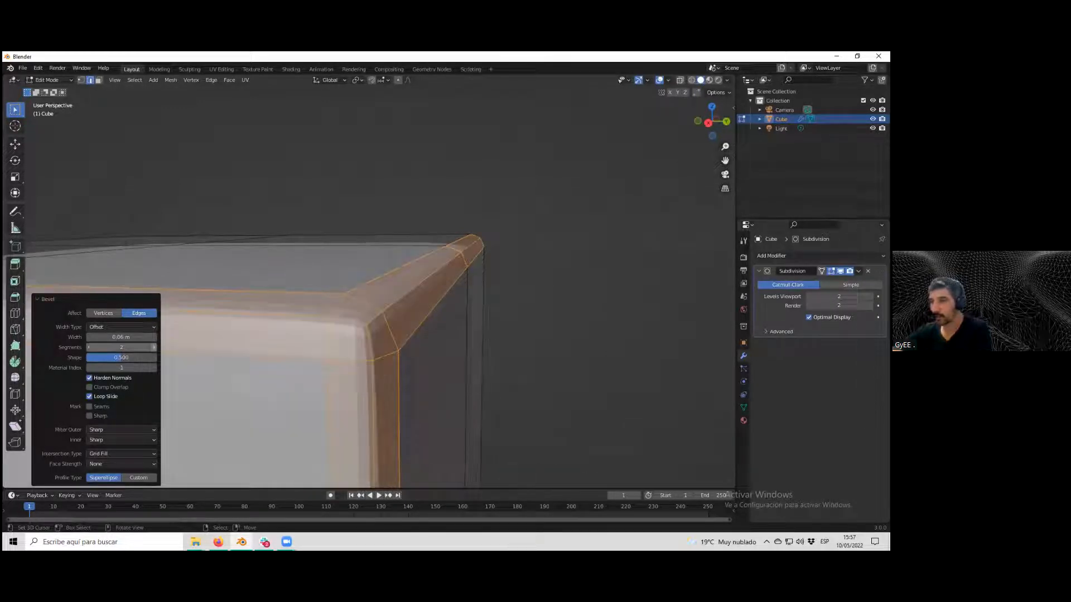
pyautogui.click(90, 347)
pyautogui.scroll(-1, 275, 341)
pyautogui.moveTo(275, 346); pyautogui.dragTo(387, 295, button='middle')
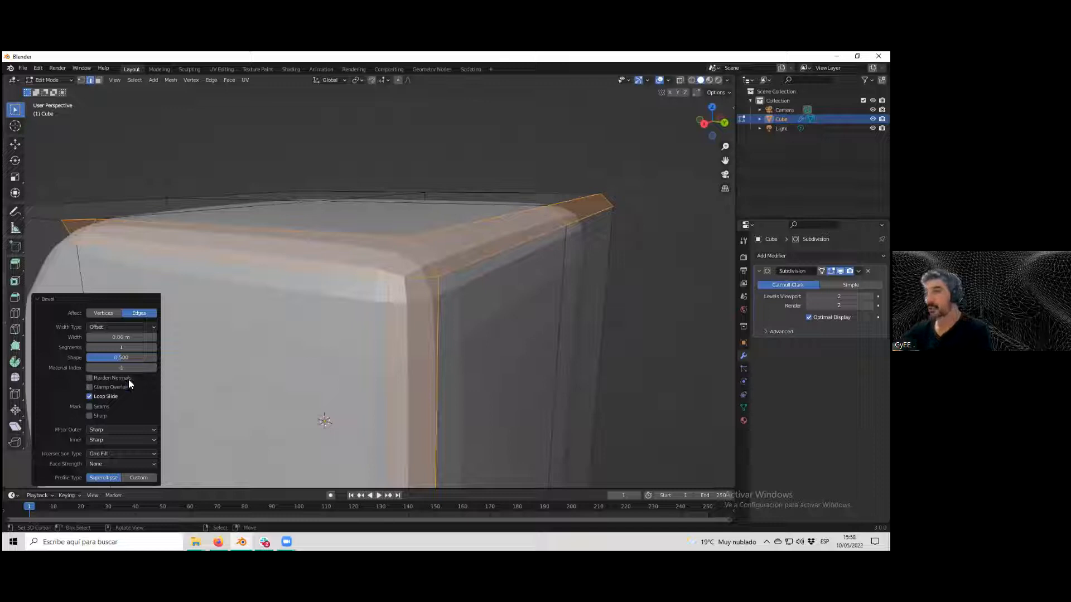
pyautogui.click(89, 378)
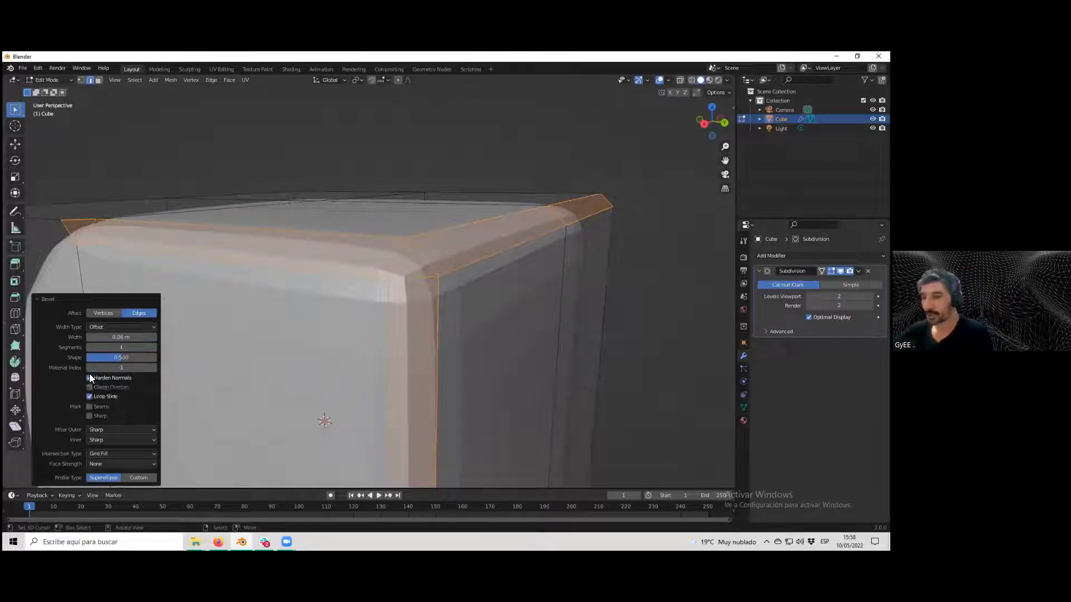
pyautogui.scroll(-3, 486, 293)
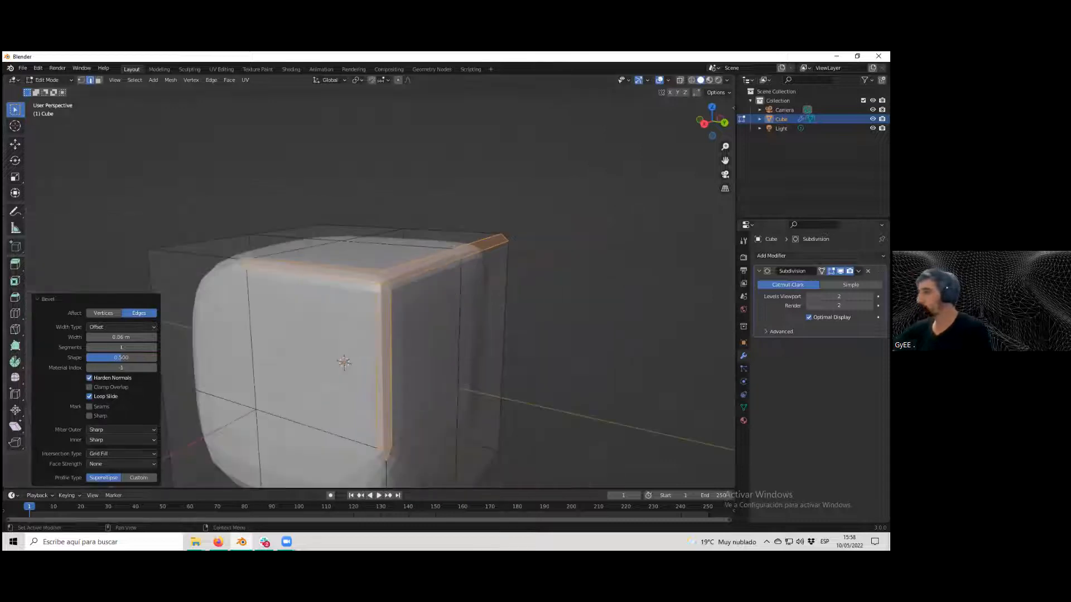
# Set the Subdivision modifier's viewport levels to 3.
pyautogui.click(870, 297)
pyautogui.click(870, 297)
pyautogui.click(870, 297)
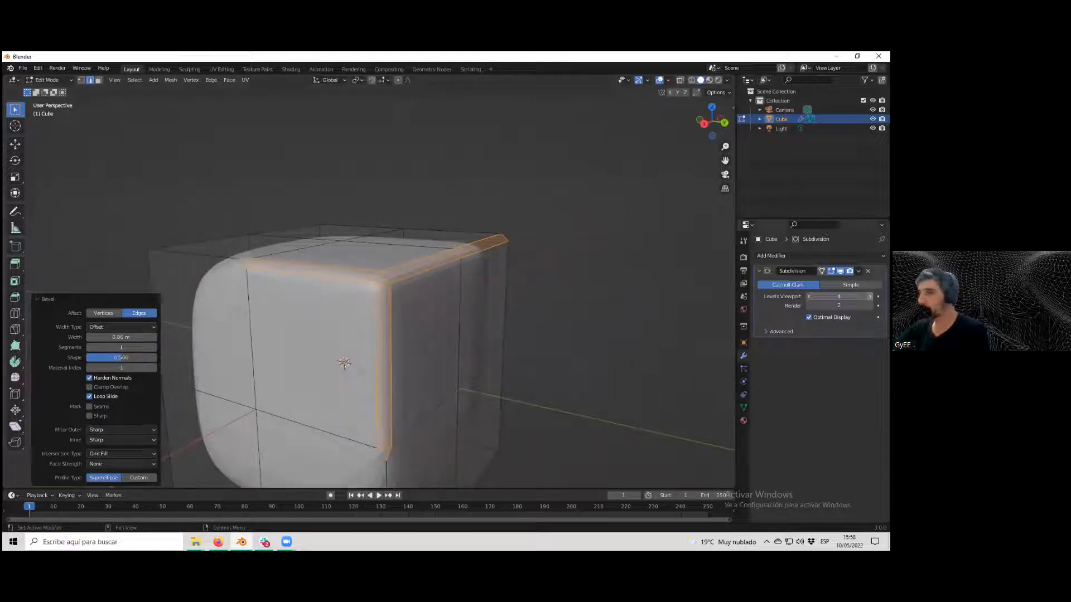
pyautogui.scroll(2, 528, 238)
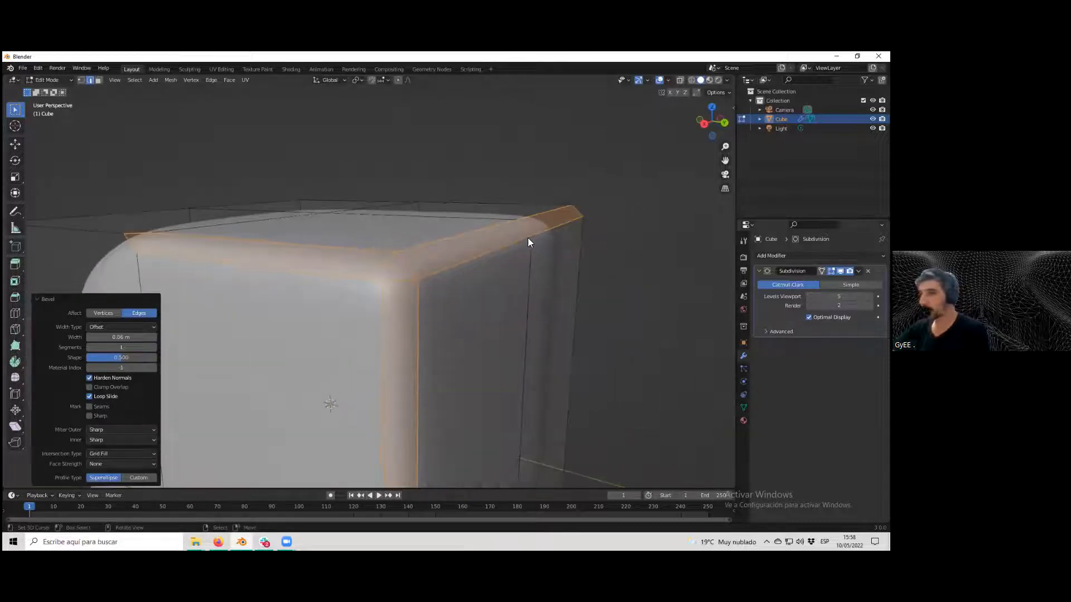
pyautogui.click(89, 378)
pyautogui.scroll(2, 378, 316)
pyautogui.click(809, 297)
pyautogui.click(809, 296)
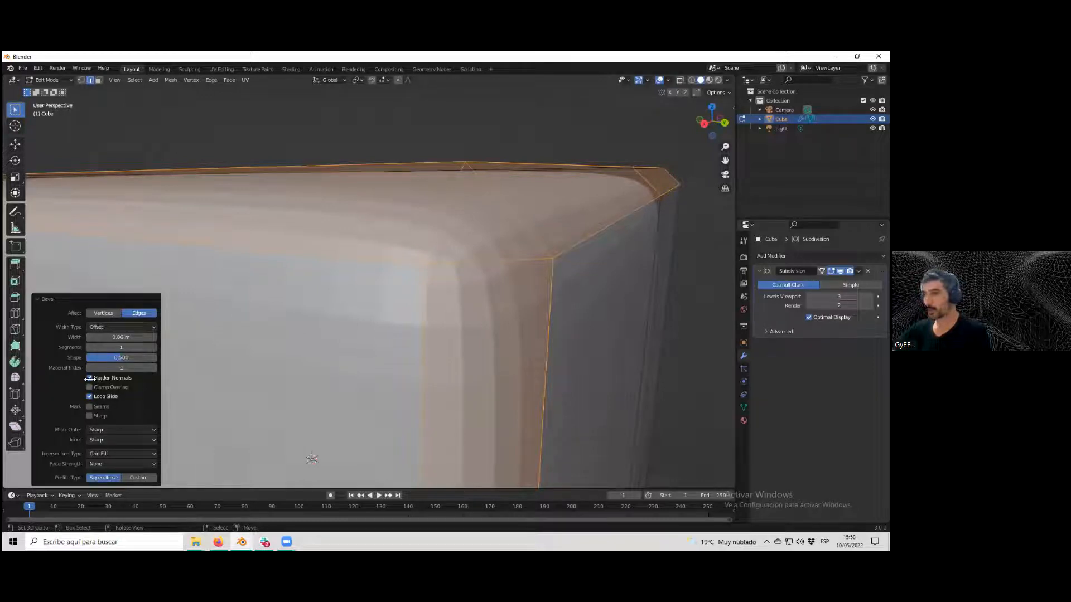
# Increase the bevel segments back to 2.
pyautogui.click(718, 79)
pyautogui.moveTo(641, 165); pyautogui.dragTo(604, 212, button='middle')
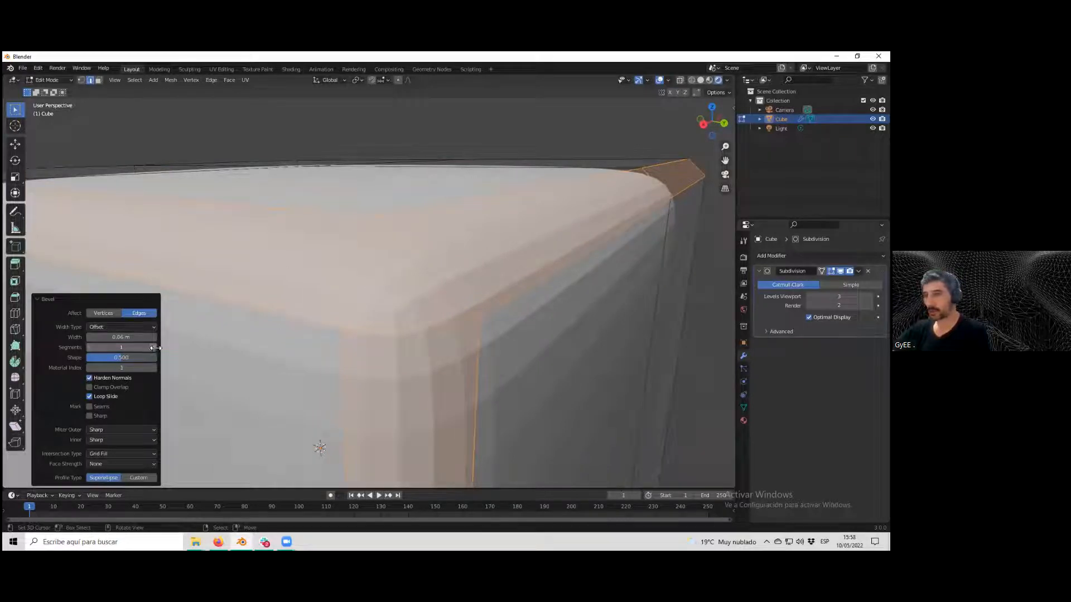
pyautogui.click(154, 347)
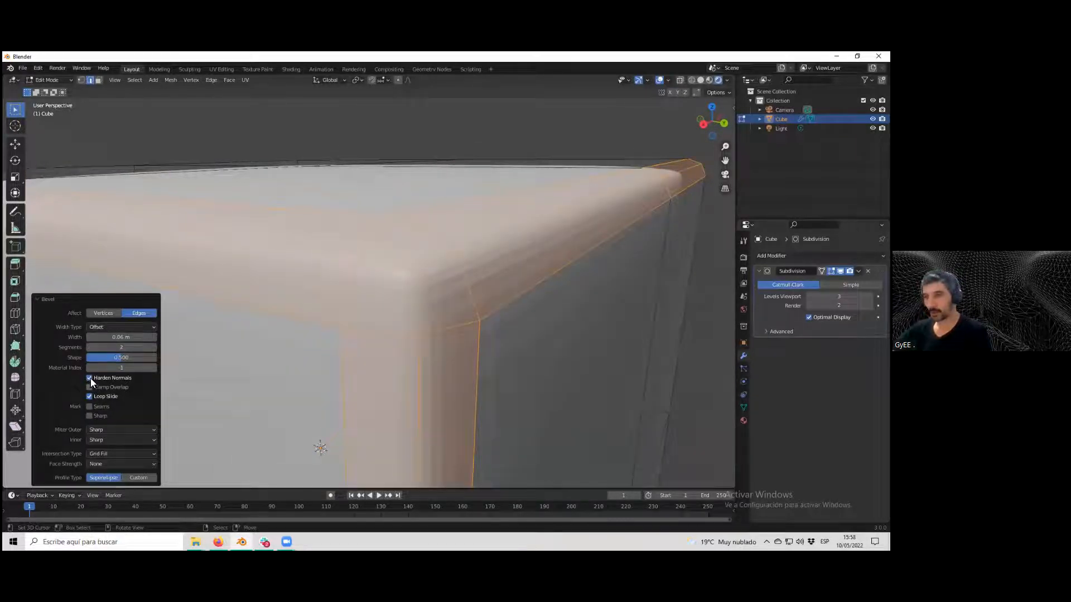
# Compare the bevel's Cutoff and Grid Fill intersection types, leaving it on Cutoff.
pyautogui.click(119, 455)
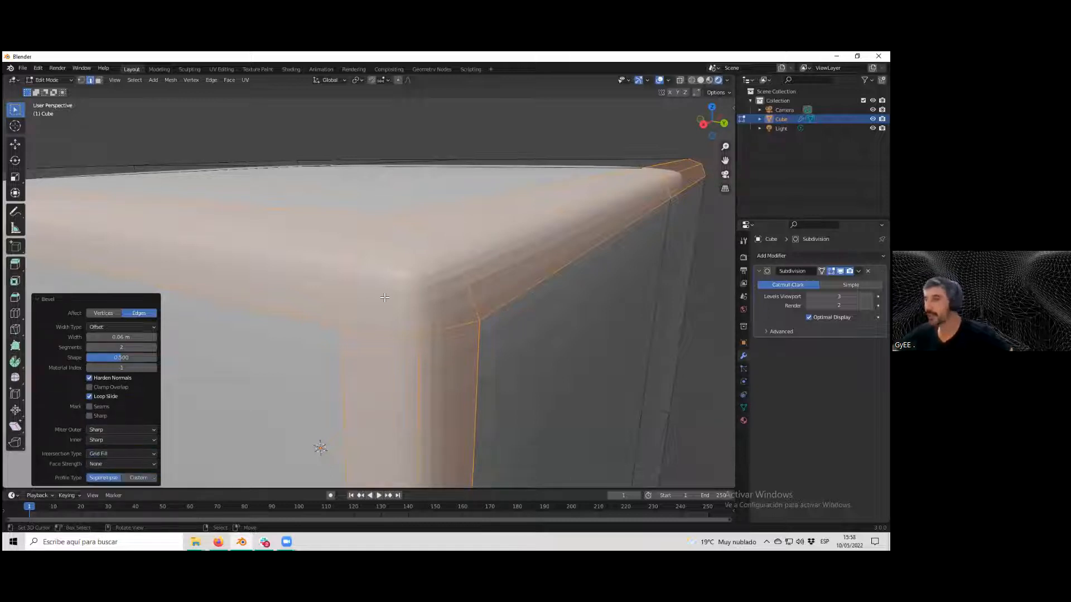
pyautogui.click(105, 453)
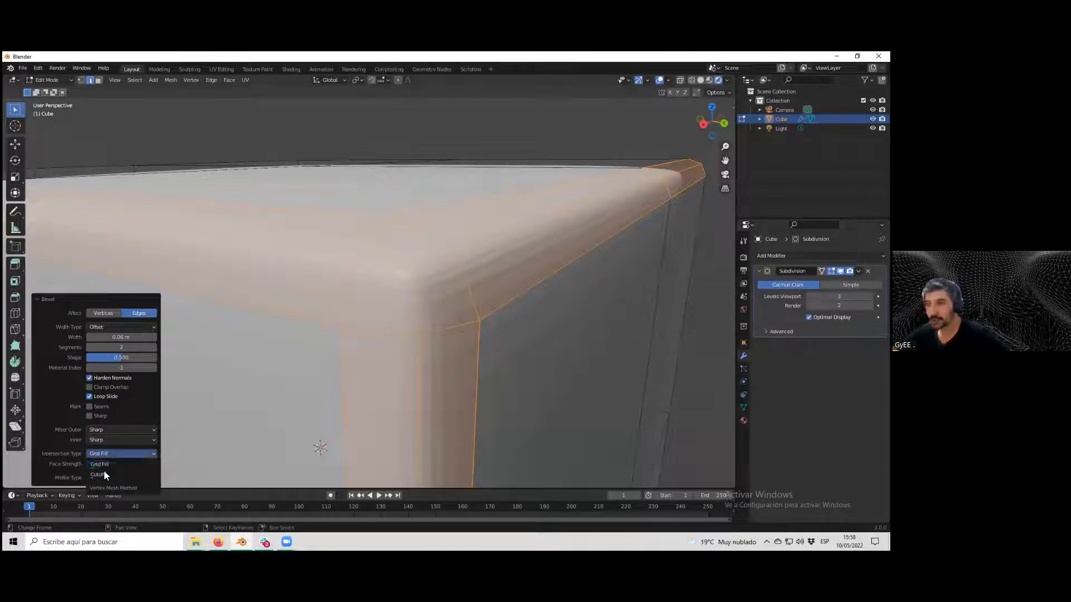
pyautogui.click(104, 474)
pyautogui.moveTo(301, 357); pyautogui.dragTo(475, 311, button='middle')
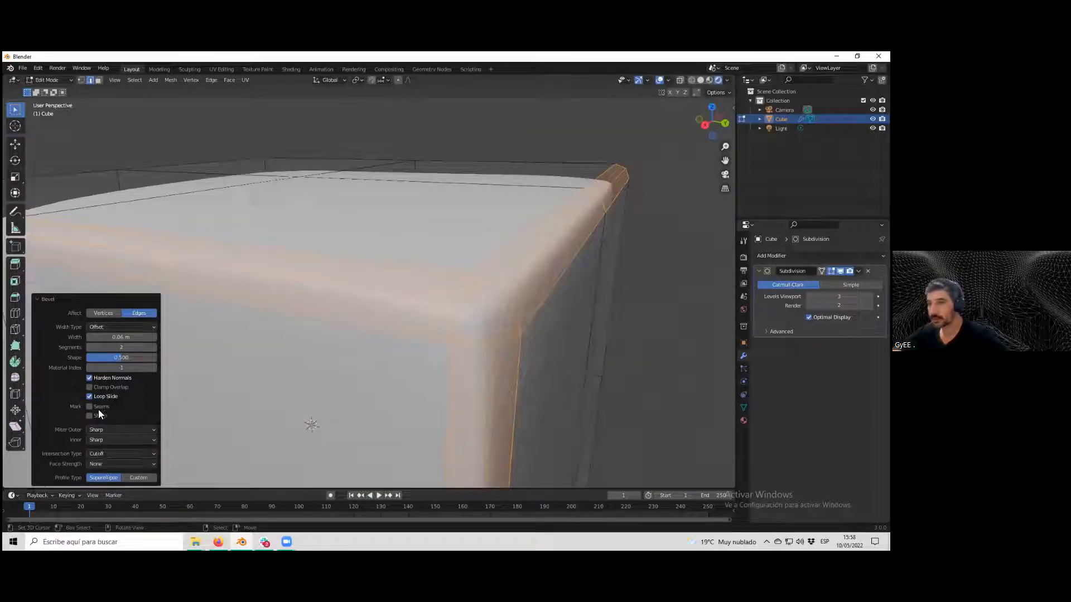
pyautogui.click(112, 453)
pyautogui.click(108, 464)
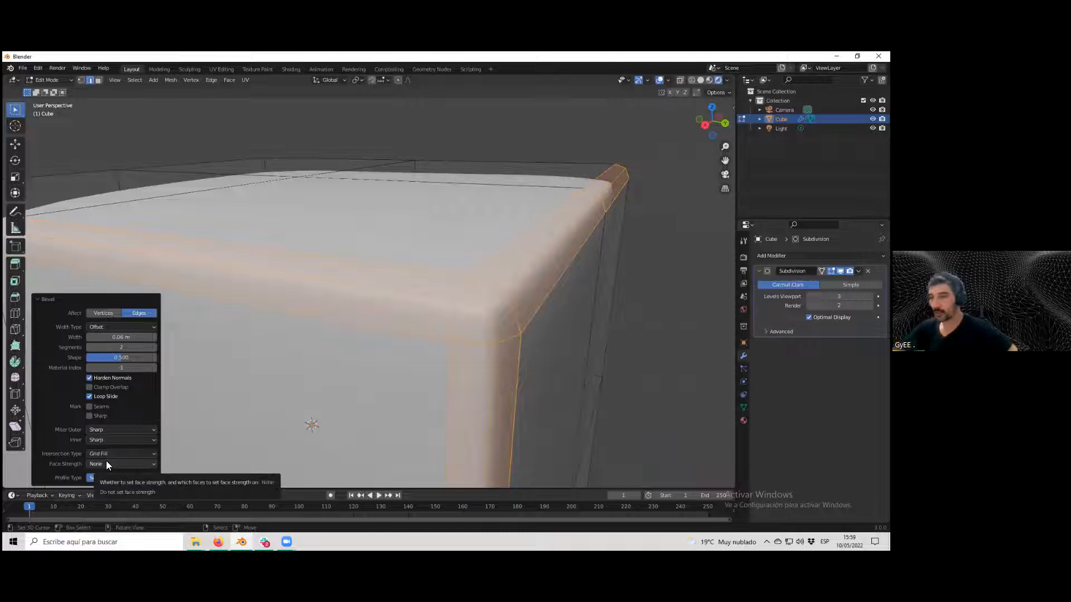
pyautogui.click(107, 455)
pyautogui.click(105, 471)
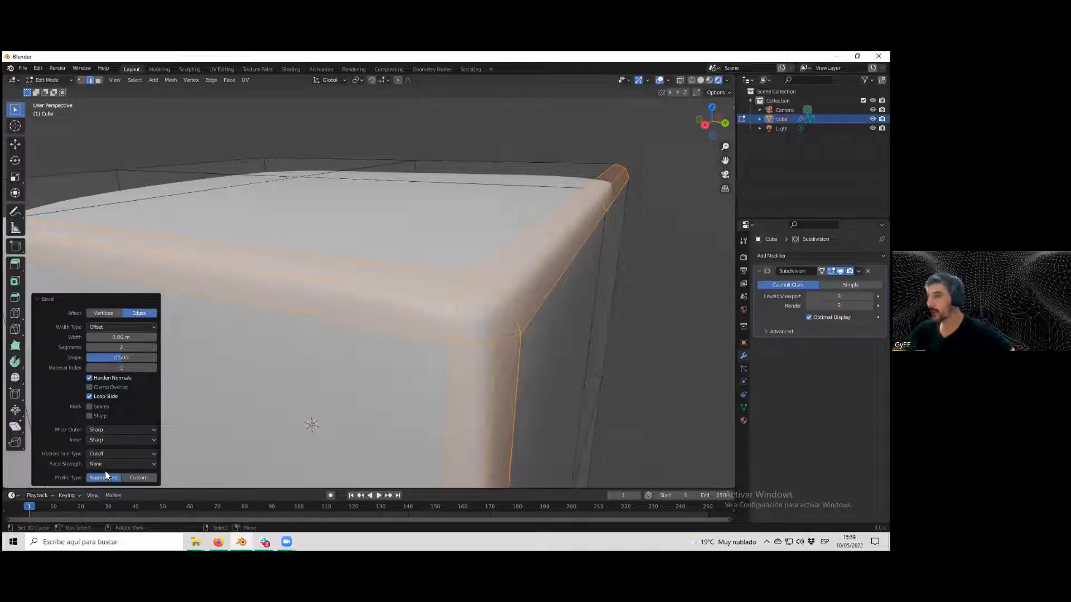
pyautogui.moveTo(330, 415); pyautogui.dragTo(343, 394, button='middle')
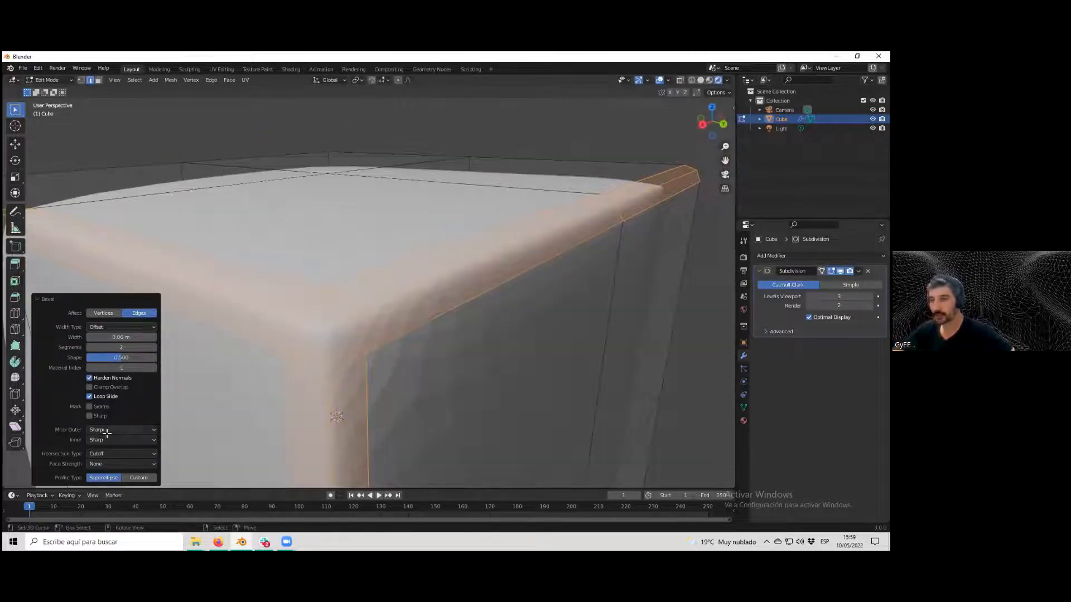
pyautogui.click(103, 454)
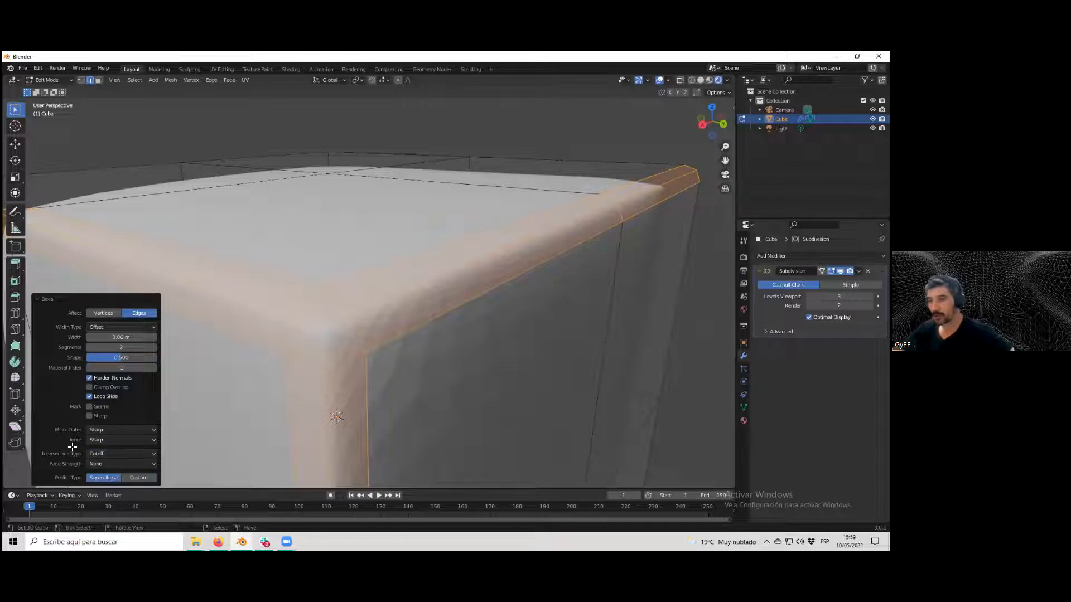
pyautogui.click(108, 465)
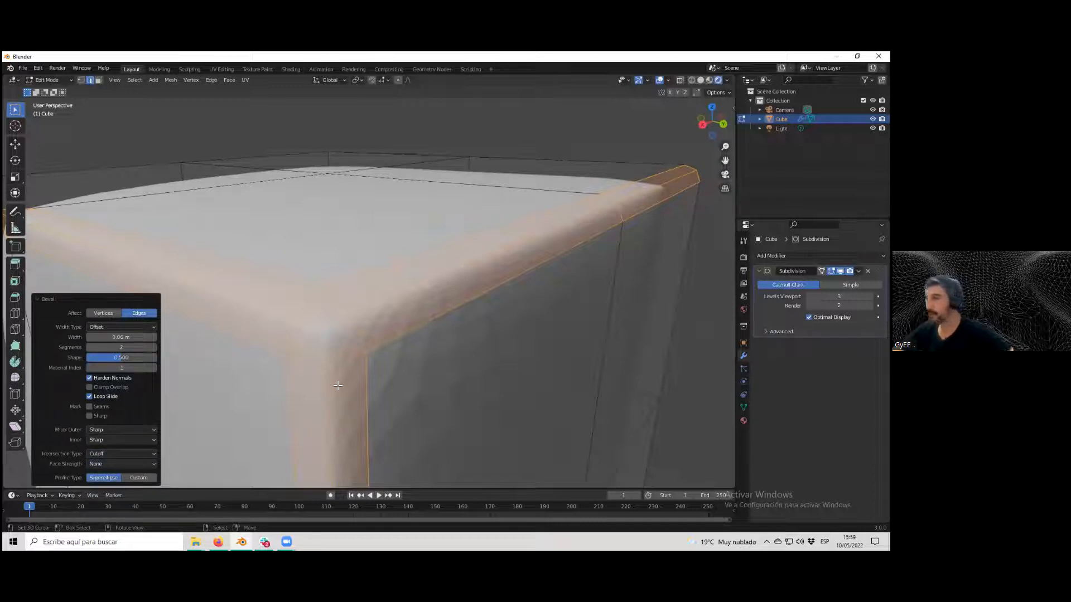
# Switch to Object Mode and inspect the smoothed, bevelled cube.
pyautogui.scroll(-2, 338, 386)
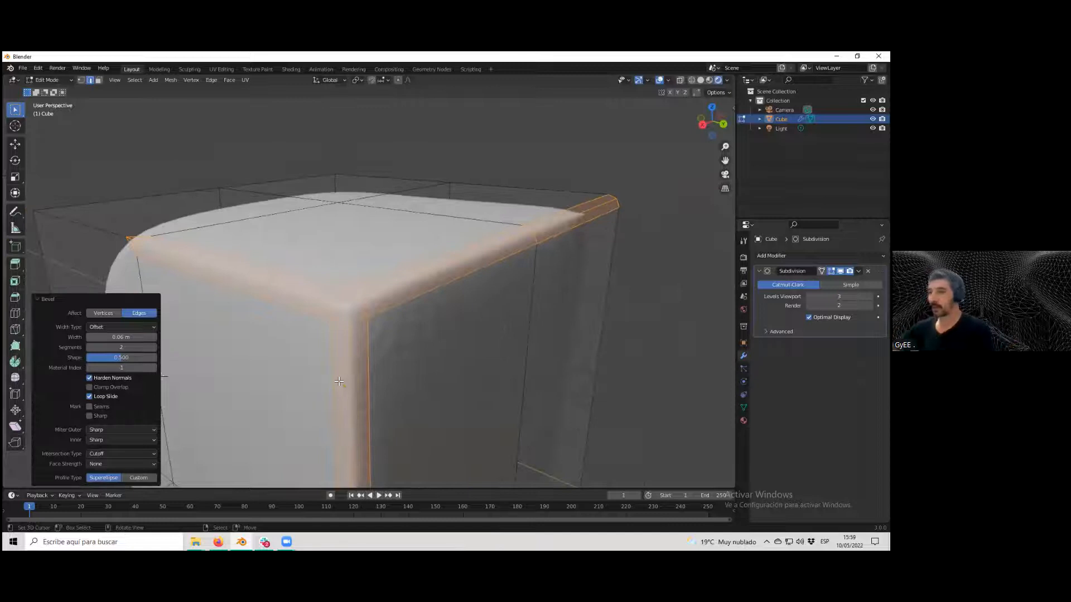
pyautogui.scroll(-1, 394, 340)
pyautogui.press('Tab')
pyautogui.moveTo(410, 340); pyautogui.dragTo(284, 113, button='middle')
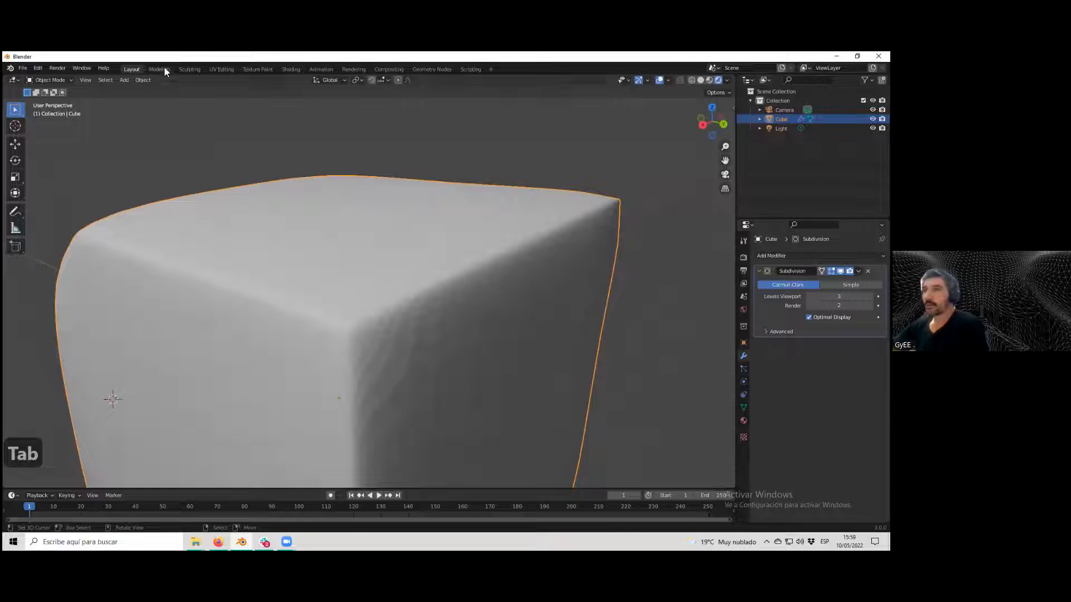
# Return to Edit Mode and examine the bevelled top edge and the Edge menu's bevel options from several angles.
pyautogui.press('Tab')
pyautogui.moveTo(491, 267); pyautogui.dragTo(349, 300, button='middle')
pyautogui.scroll(-4, 382, 276)
pyautogui.click(211, 80)
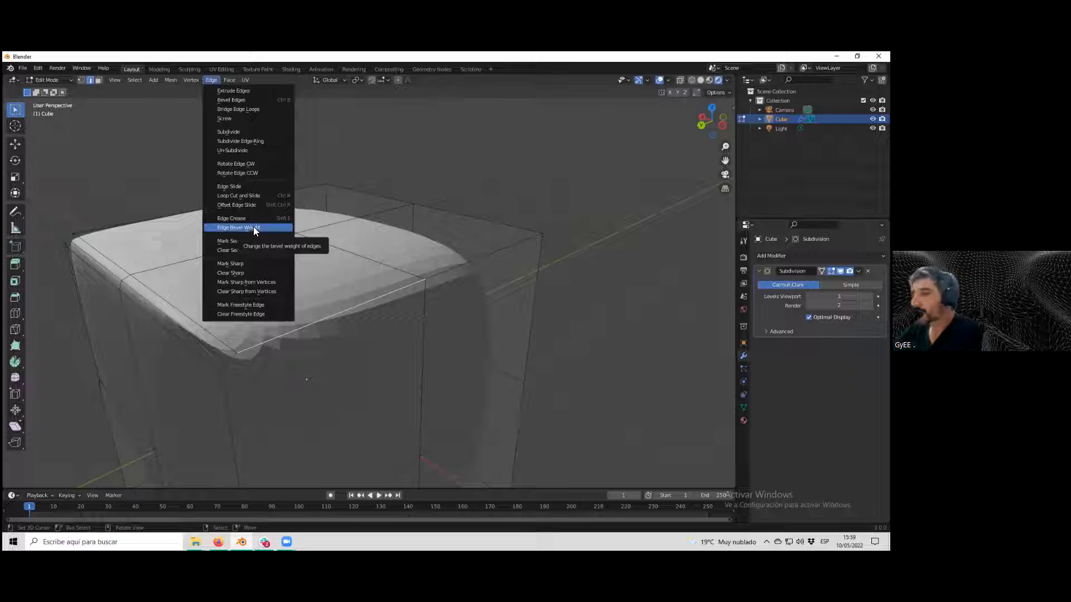
pyautogui.scroll(3, 347, 326)
pyautogui.moveTo(355, 322); pyautogui.dragTo(358, 320, button='middle')
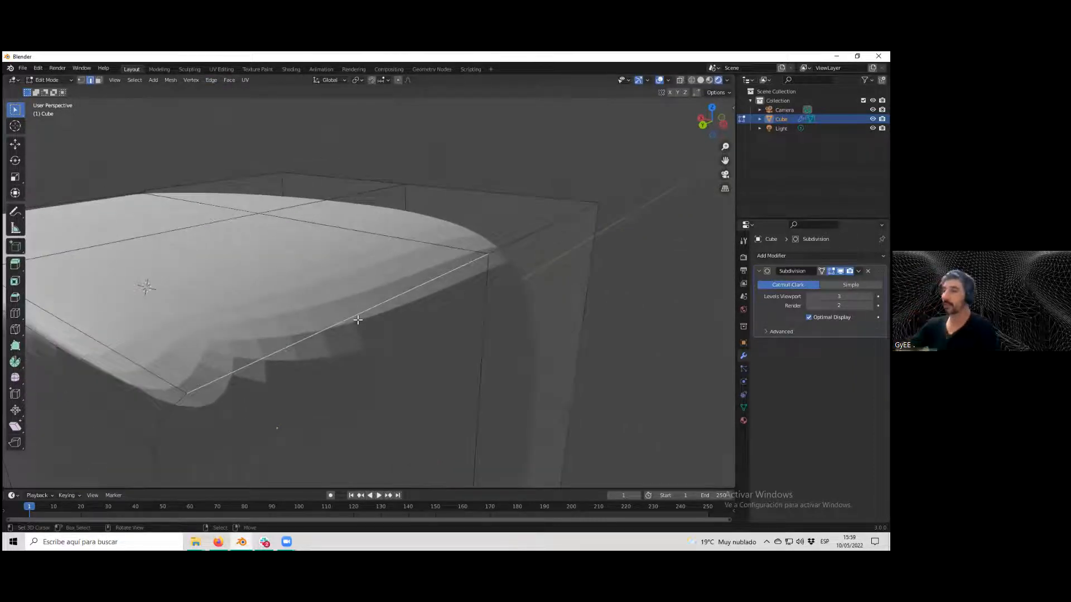
pyautogui.scroll(-4, 389, 306)
pyautogui.moveTo(390, 306); pyautogui.dragTo(399, 299, button='middle')
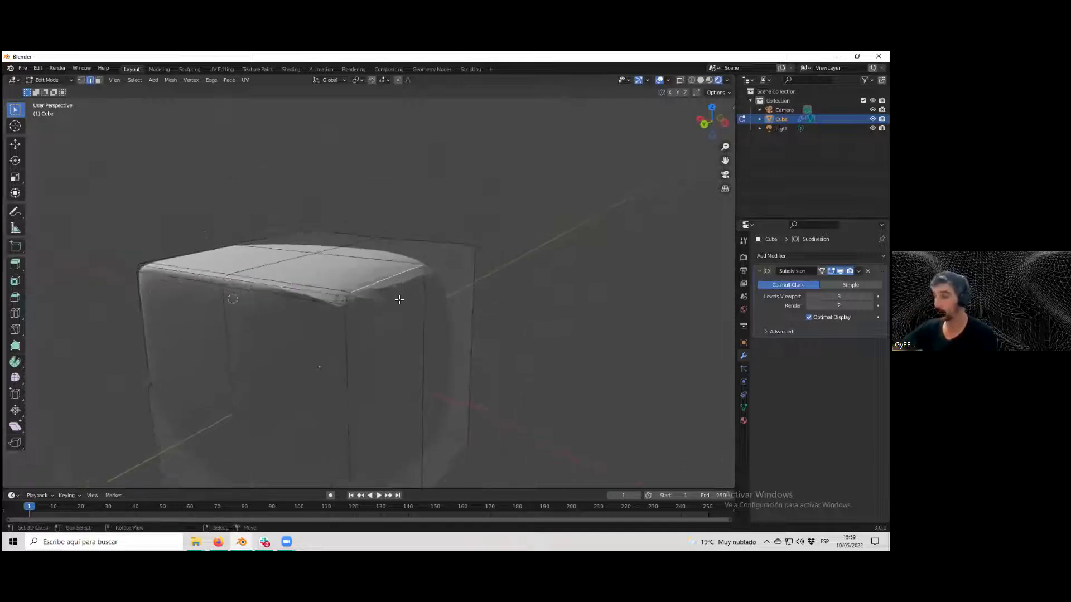
pyautogui.scroll(3, 404, 298)
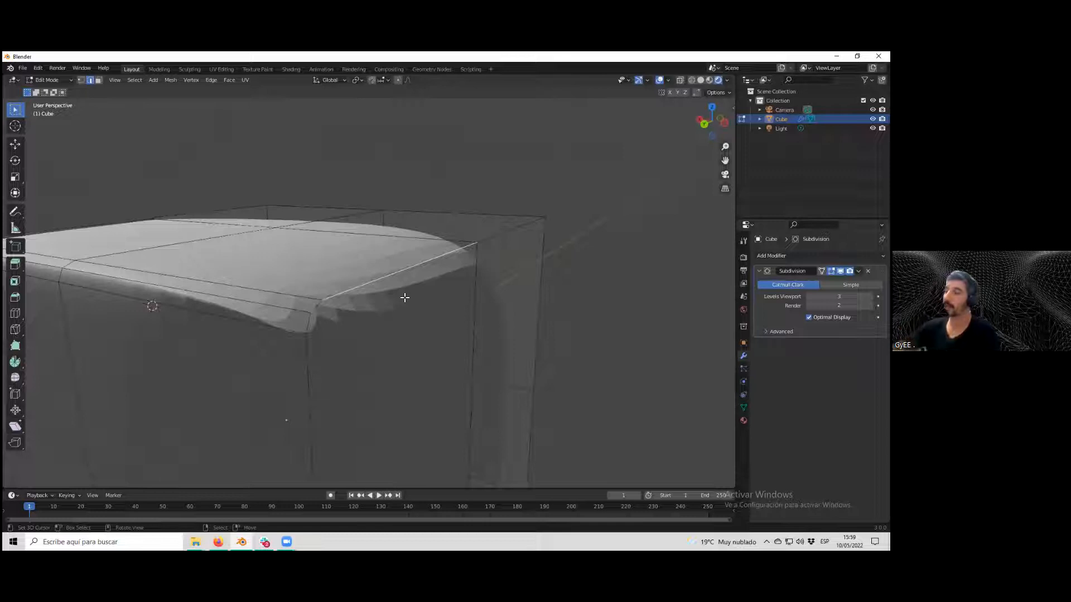
pyautogui.scroll(3, 382, 290)
pyautogui.scroll(-5, 382, 290)
pyautogui.moveTo(382, 290); pyautogui.dragTo(382, 283, button='middle')
pyautogui.scroll(3, 382, 283)
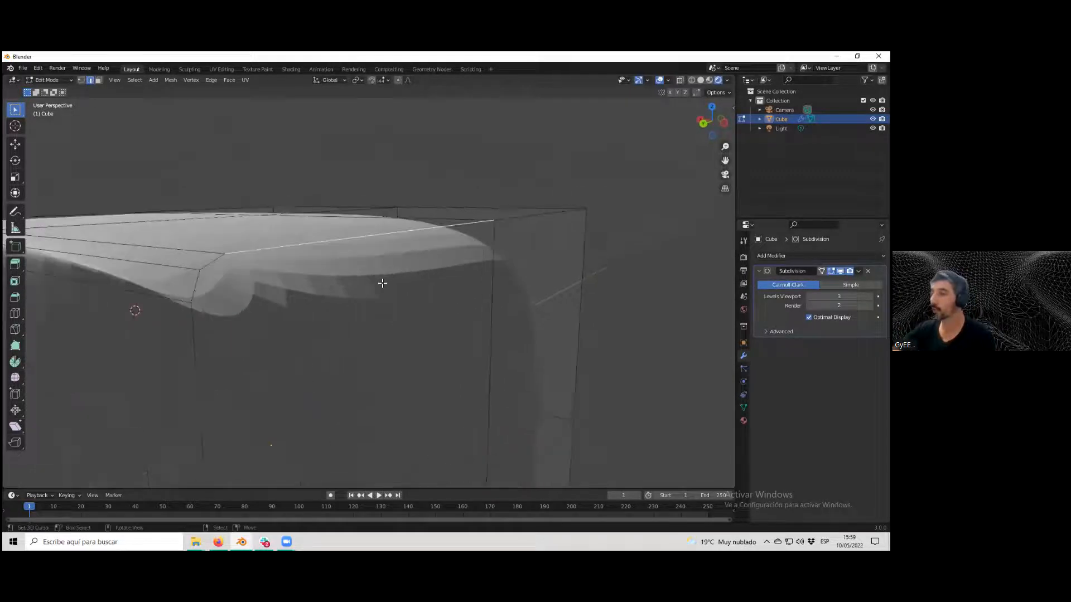
pyautogui.scroll(-5, 382, 282)
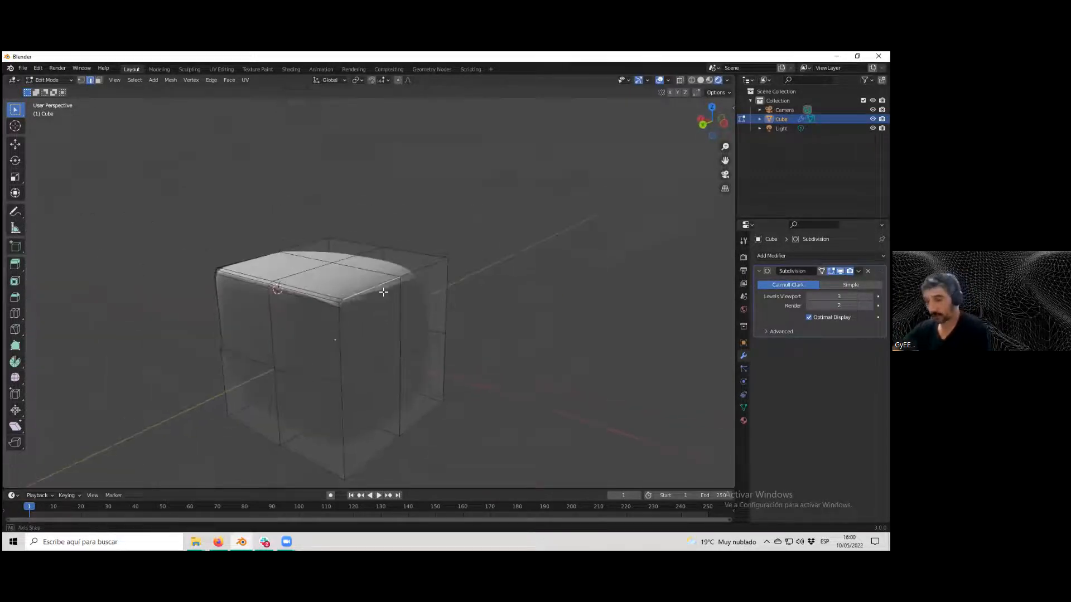
# Switch to Object Mode and orbit around the smoothed cube to inspect its shape.
pyautogui.press('Tab')
pyautogui.scroll(-3, 389, 299)
pyautogui.moveTo(460, 295); pyautogui.dragTo(307, 290, button='middle')
pyautogui.scroll(2, 409, 294)
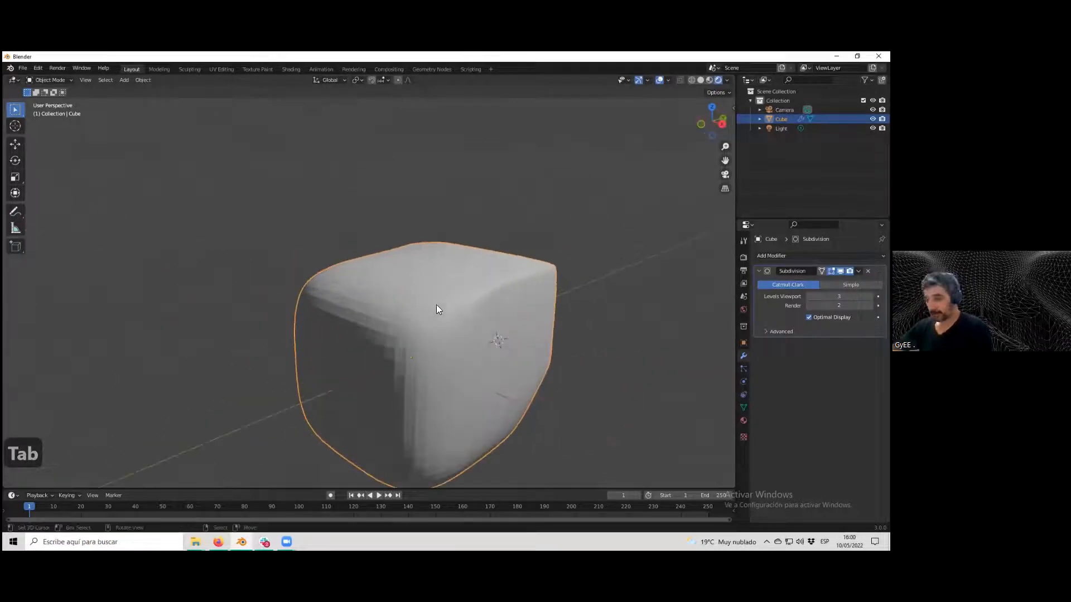
pyautogui.moveTo(436, 305); pyautogui.dragTo(428, 314, button='middle')
pyautogui.scroll(-3, 427, 313)
pyautogui.scroll(4, 417, 297)
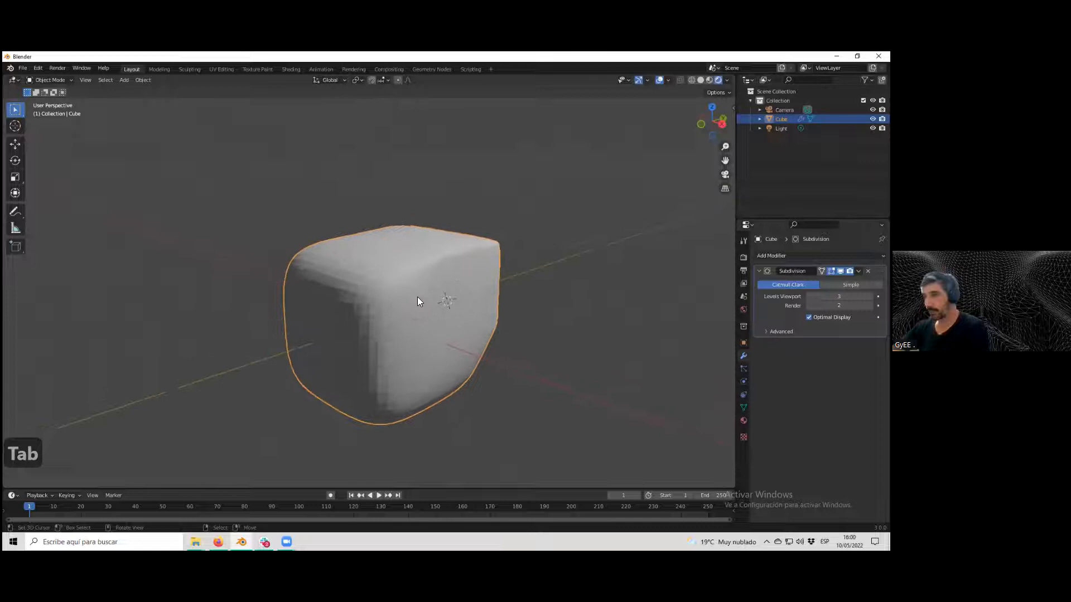
# Switch to Edit Mode and select faces and edges on the cube's lower front section.
pyautogui.press('Tab')
pyautogui.click(377, 328)
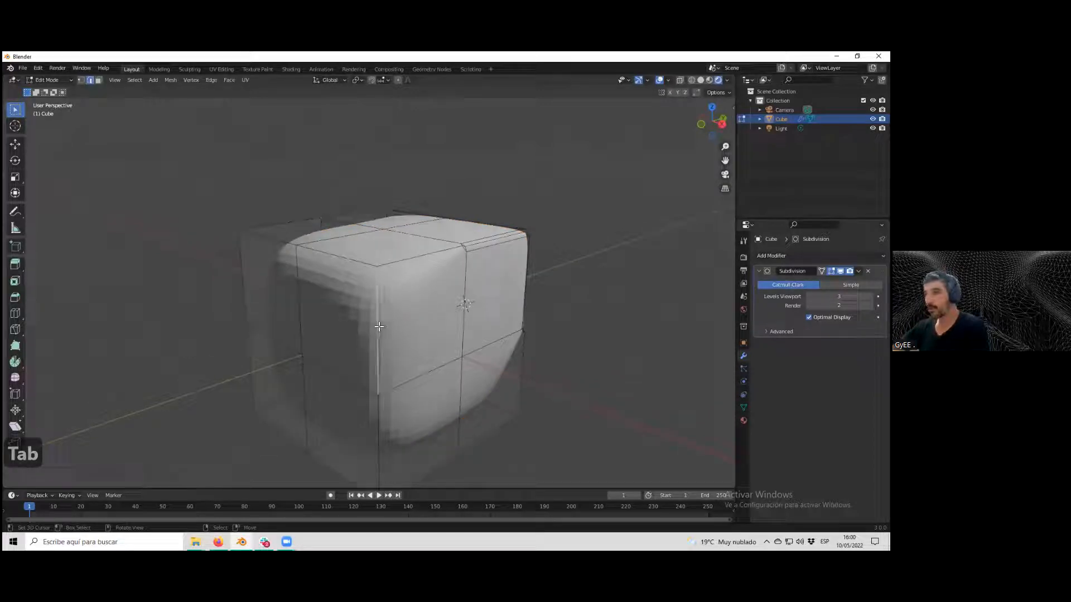
pyautogui.keyDown('shift'); pyautogui.click(394, 385); pyautogui.keyUp('shift')
pyautogui.keyDown('shift'); pyautogui.click(360, 385); pyautogui.keyUp('shift')
pyautogui.keyDown('shift'); pyautogui.click(300, 303); pyautogui.keyUp('shift')
pyautogui.keyDown('shift'); pyautogui.click(347, 260); pyautogui.keyUp('shift')
pyautogui.scroll(2, 347, 261)
pyautogui.scroll(-3, 357, 290)
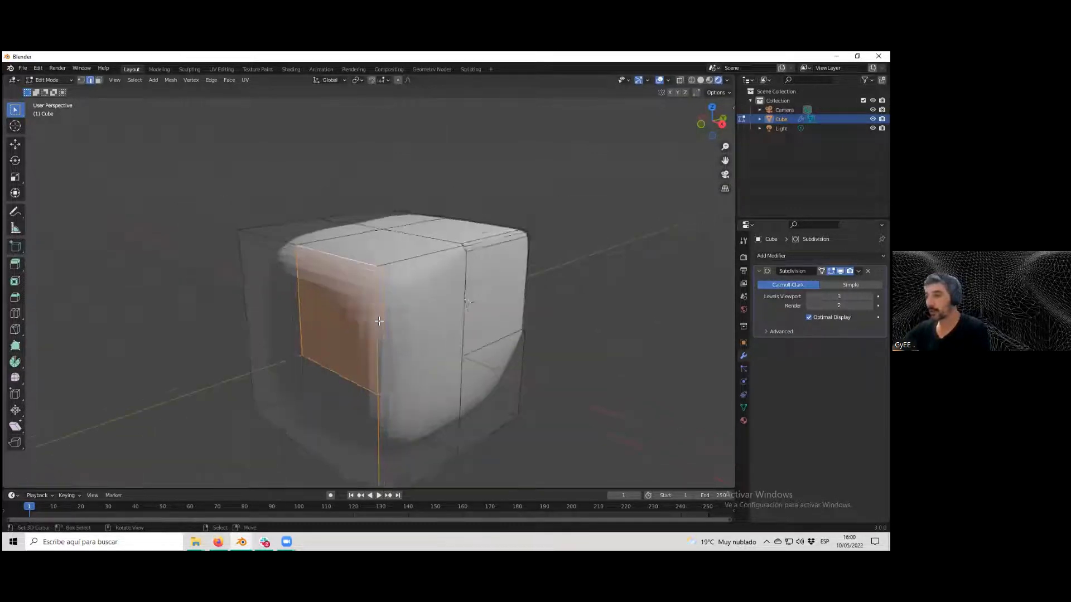
pyautogui.rightClick(395, 362)
pyautogui.keyDown('alt'); pyautogui.click(394, 362); pyautogui.keyUp('alt')
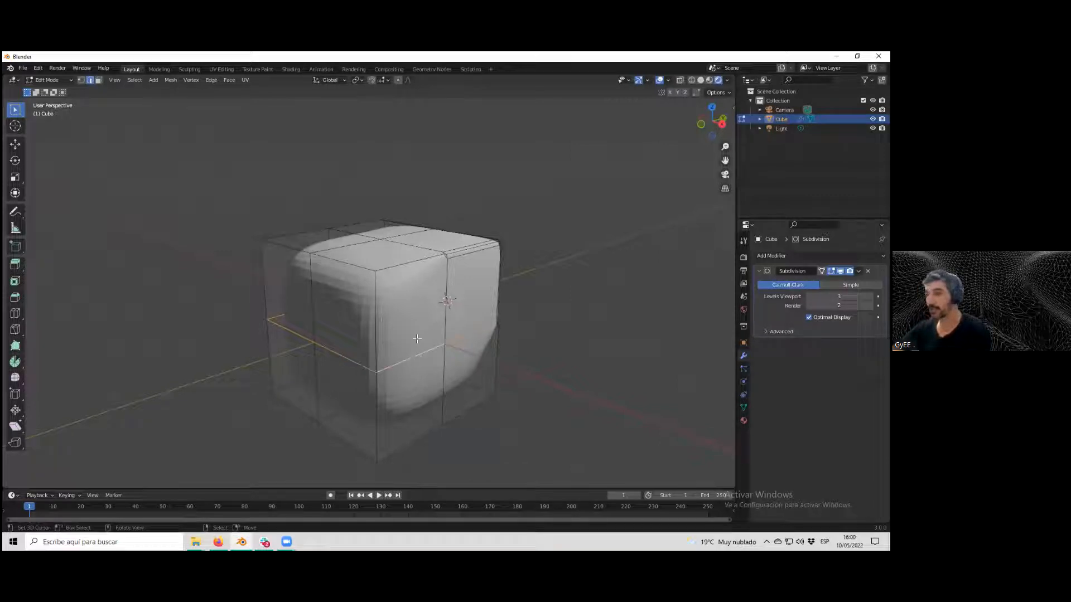
pyautogui.click(400, 364)
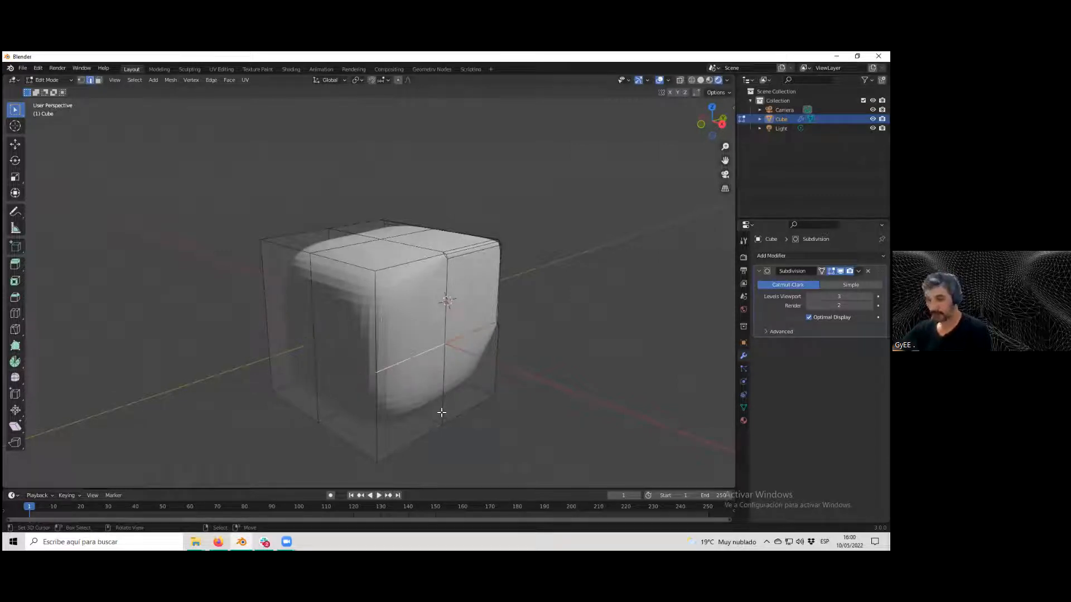
pyautogui.keyDown('alt'); pyautogui.click(407, 361); pyautogui.keyUp('alt')
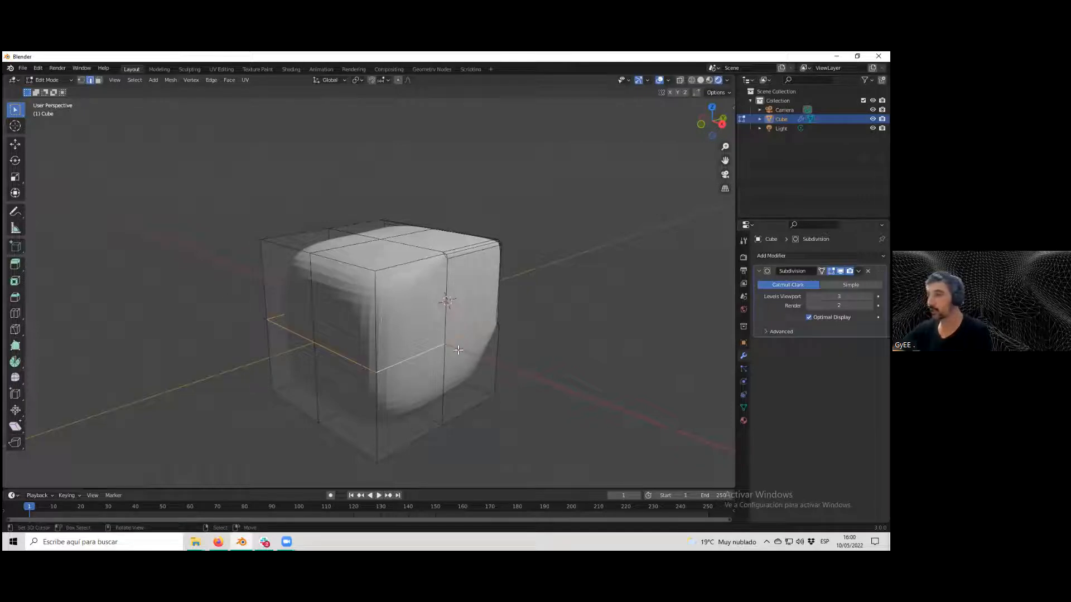
pyautogui.moveTo(333, 351); pyautogui.dragTo(409, 375, button='middle')
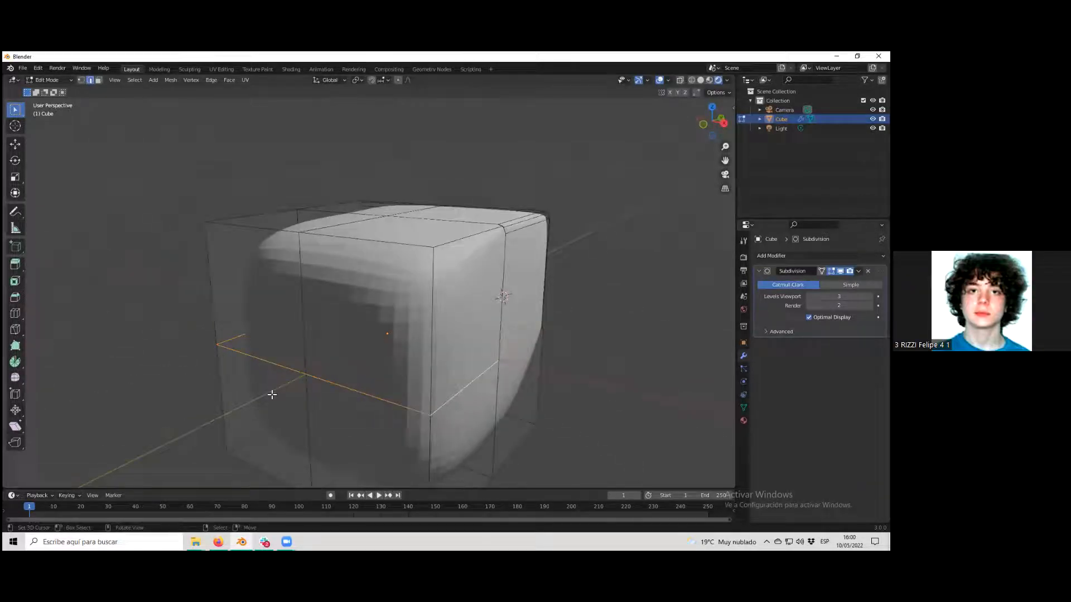
pyautogui.press('a')
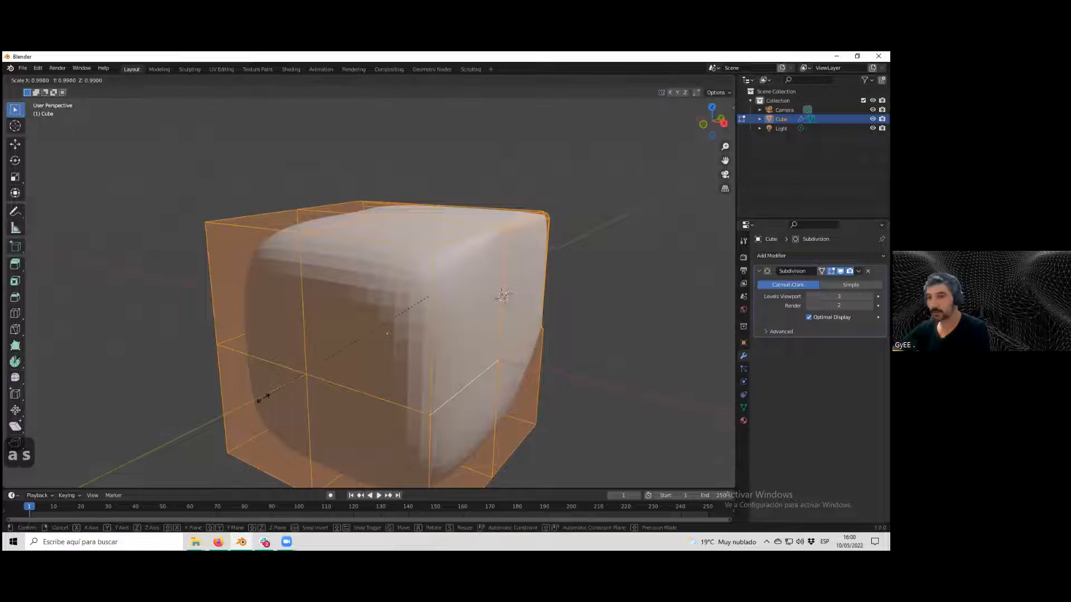
pyautogui.press('s')
pyautogui.press('s')
pyautogui.hotkey('ctrl', 'z')
pyautogui.hotkey('ctrl', 'z')
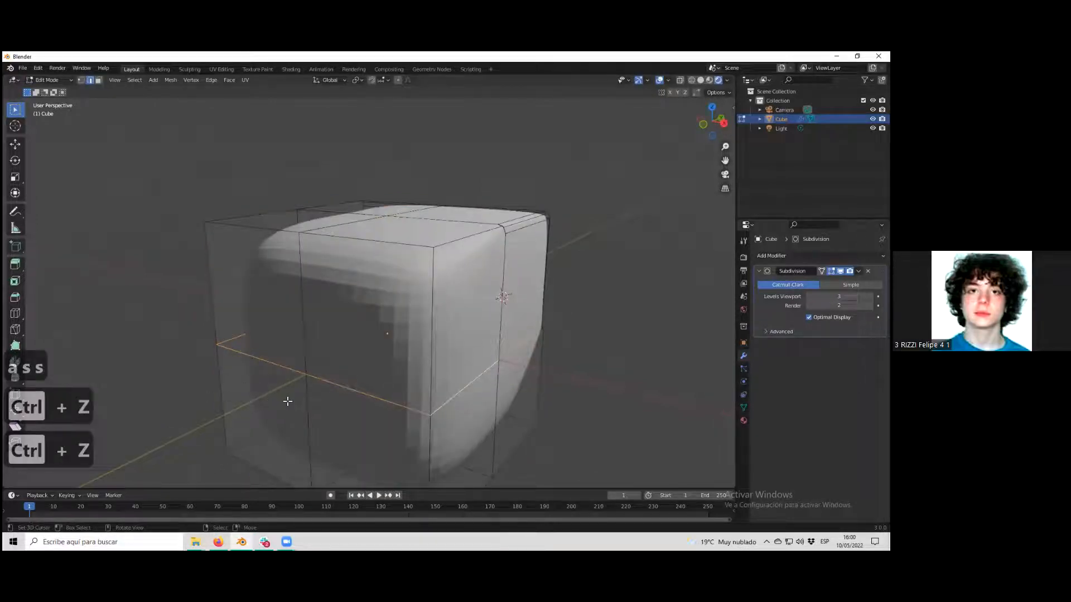
# Select the horizontal edge loop running around the cube's lower half.
pyautogui.click(403, 403)
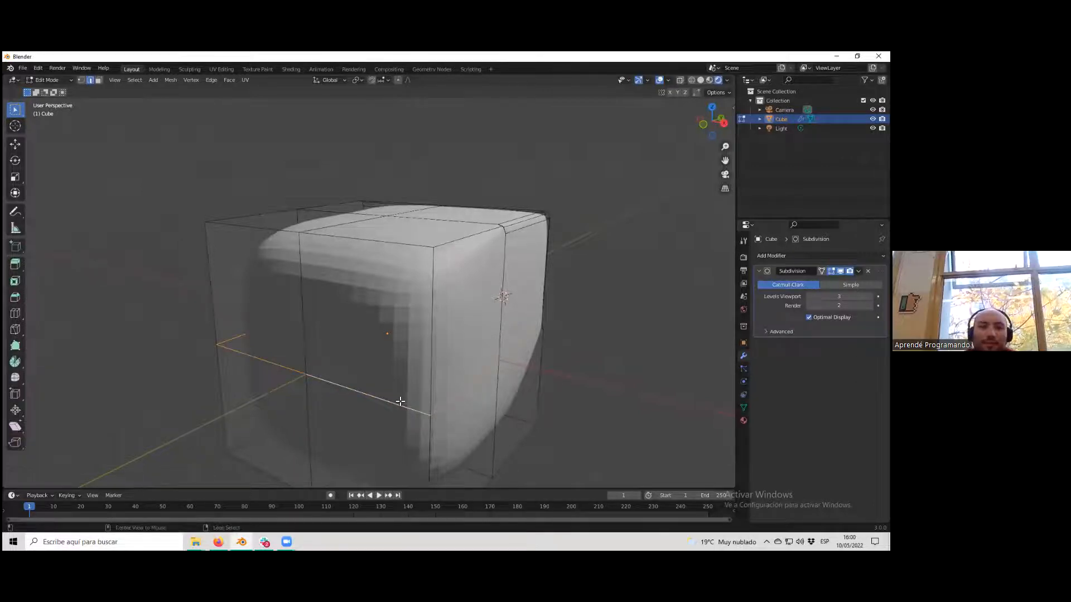
pyautogui.click(451, 401)
pyautogui.keyDown('alt'); pyautogui.click(450, 402); pyautogui.keyUp('alt')
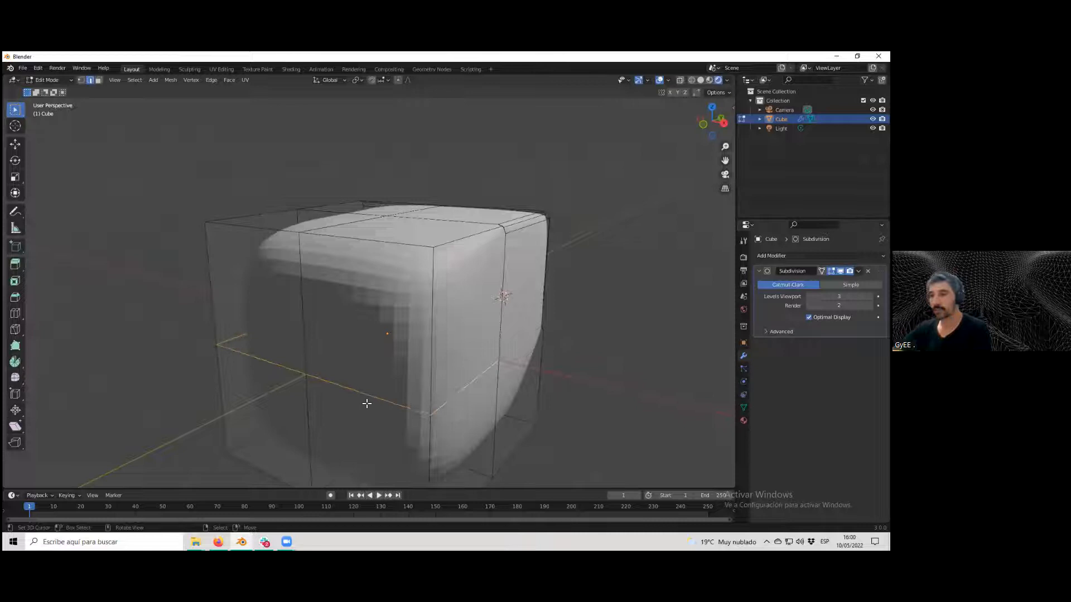
pyautogui.moveTo(365, 401); pyautogui.dragTo(358, 411, button='middle')
pyautogui.scroll(-2, 373, 404)
pyautogui.scroll(2, 404, 404)
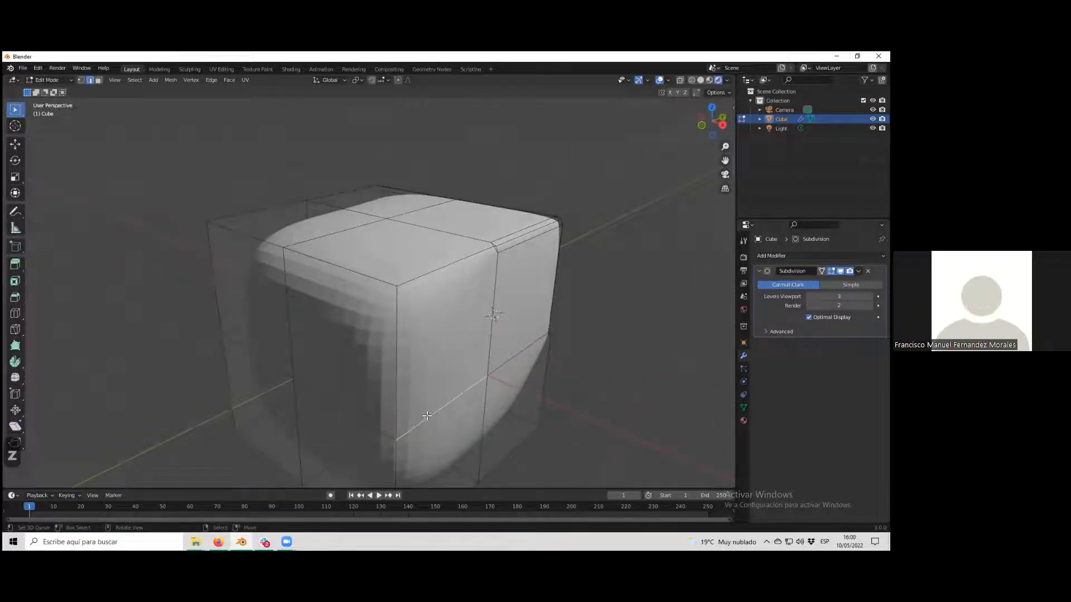
pyautogui.scroll(-2, 413, 409)
pyautogui.scroll(2, 413, 408)
pyautogui.moveTo(421, 418); pyautogui.dragTo(393, 413, button='middle')
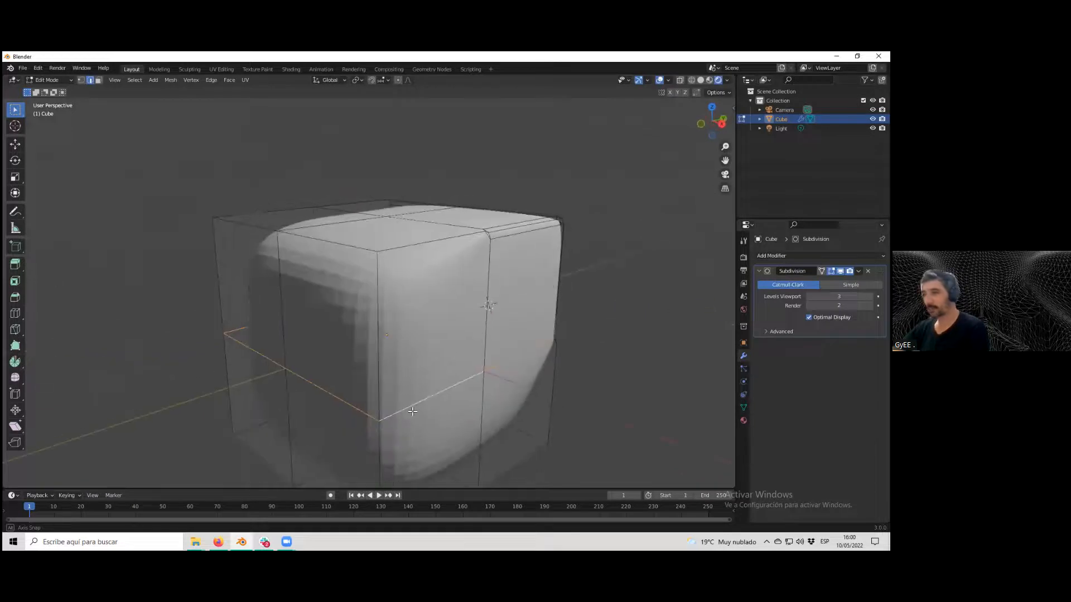
pyautogui.keyDown('shift'); pyautogui.click(379, 411); pyautogui.keyUp('shift')
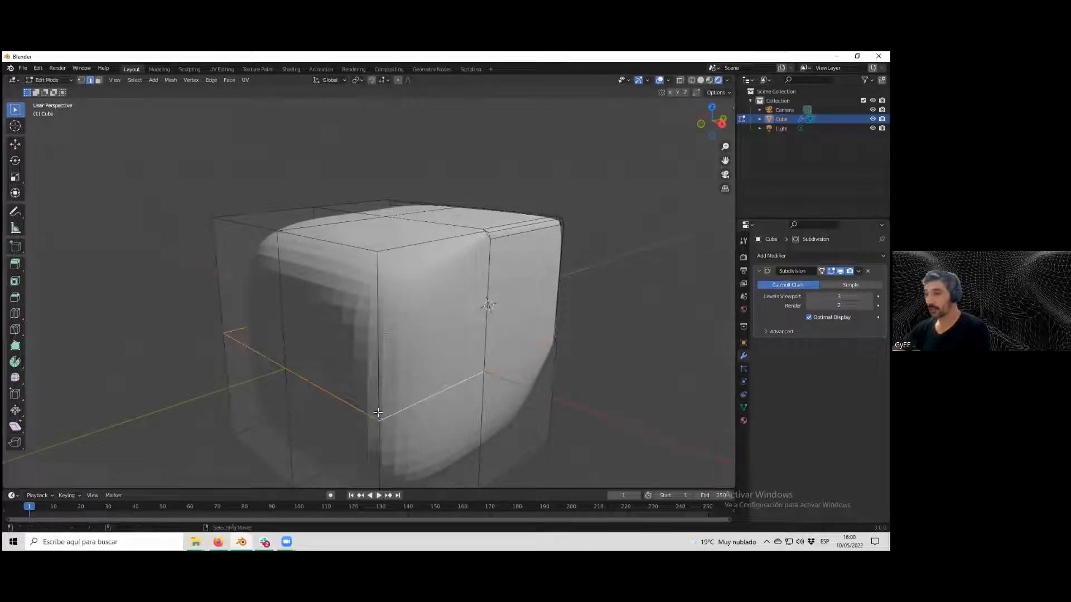
# Select the vertical edges of the cube's lower half around all sides.
pyautogui.keyDown('ctrl'); pyautogui.keyDown('alt'); pyautogui.click(380, 407); pyautogui.keyUp('alt'); pyautogui.keyUp('ctrl')
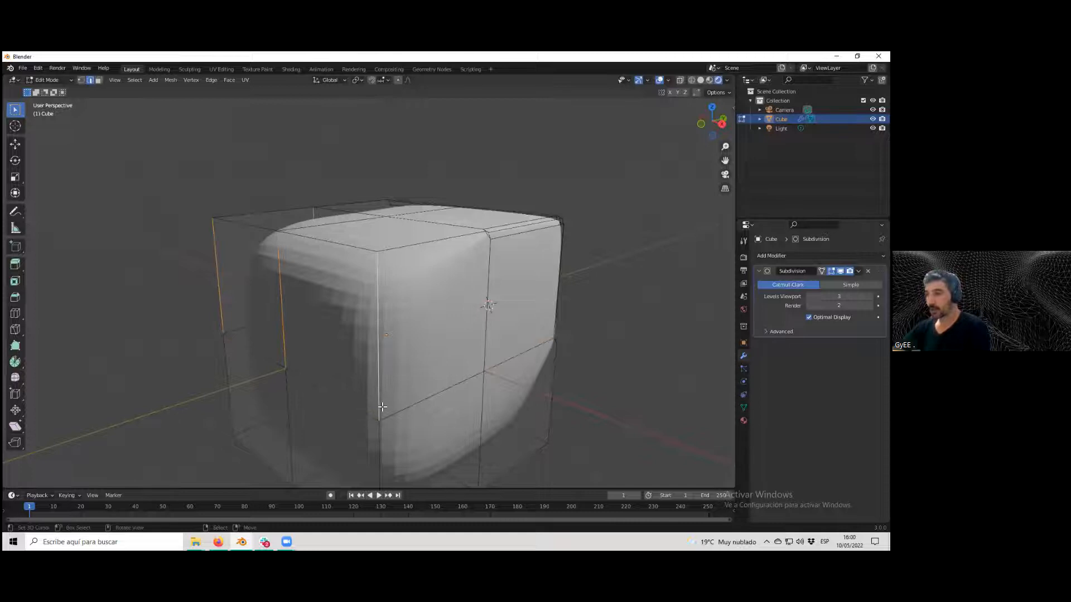
pyautogui.moveTo(382, 406); pyautogui.dragTo(403, 352, button='middle')
pyautogui.keyDown('ctrl'); pyautogui.keyDown('alt'); pyautogui.click(353, 424); pyautogui.keyUp('alt'); pyautogui.keyUp('ctrl')
pyautogui.scroll(-4, 378, 420)
pyautogui.scroll(1, 419, 322)
pyautogui.keyDown('shift'); pyautogui.moveTo(361, 437); pyautogui.dragTo(363, 345, button='middle'); pyautogui.keyUp('shift')
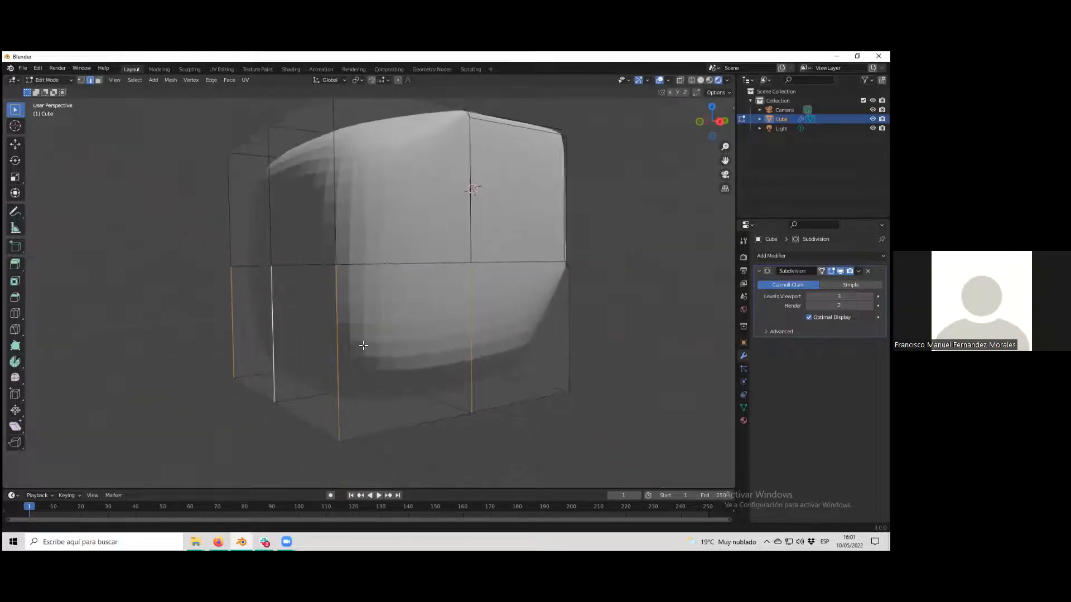
pyautogui.click(338, 386)
pyautogui.keyDown('alt'); pyautogui.click(339, 386); pyautogui.keyUp('alt')
pyautogui.scroll(-3, 346, 389)
pyautogui.moveTo(347, 390); pyautogui.dragTo(357, 399, button='middle')
pyautogui.scroll(2, 357, 399)
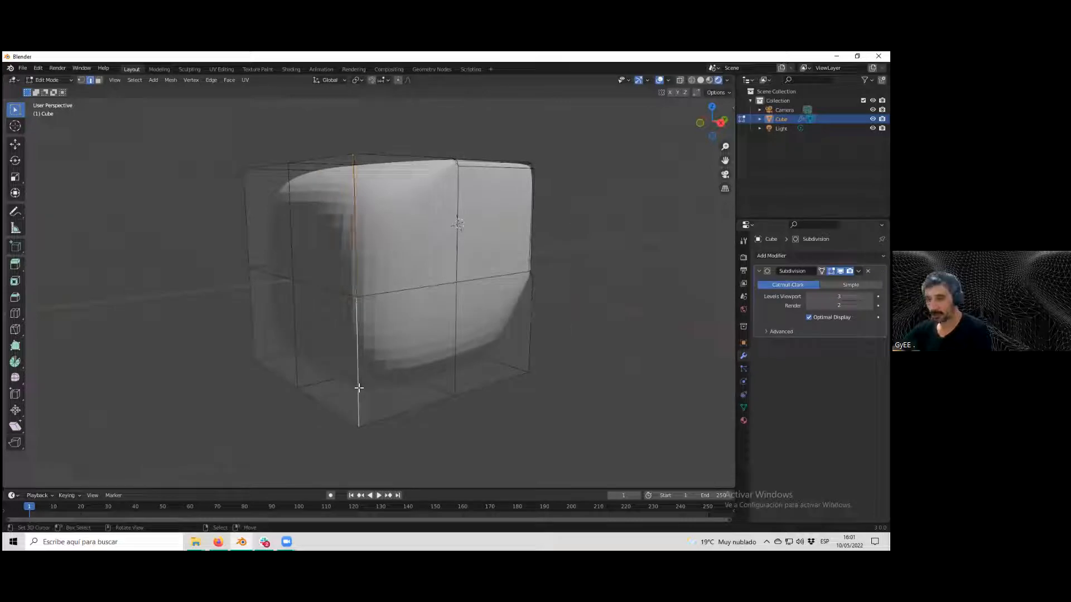
pyautogui.keyDown('ctrl'); pyautogui.keyDown('alt'); pyautogui.click(358, 385); pyautogui.keyUp('alt'); pyautogui.keyUp('ctrl')
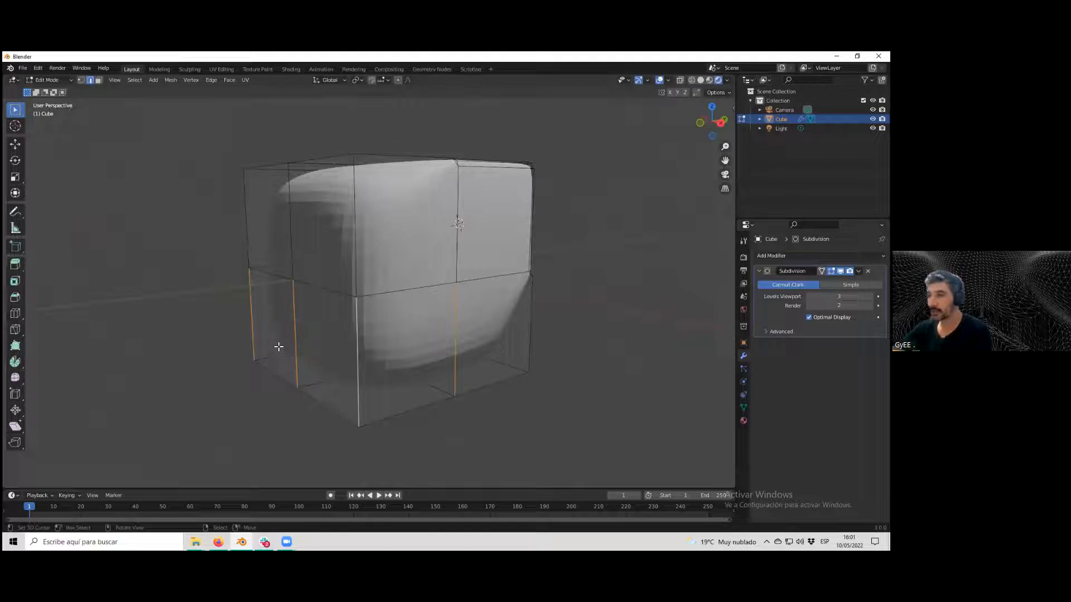
pyautogui.moveTo(234, 339); pyautogui.dragTo(373, 270, button='middle')
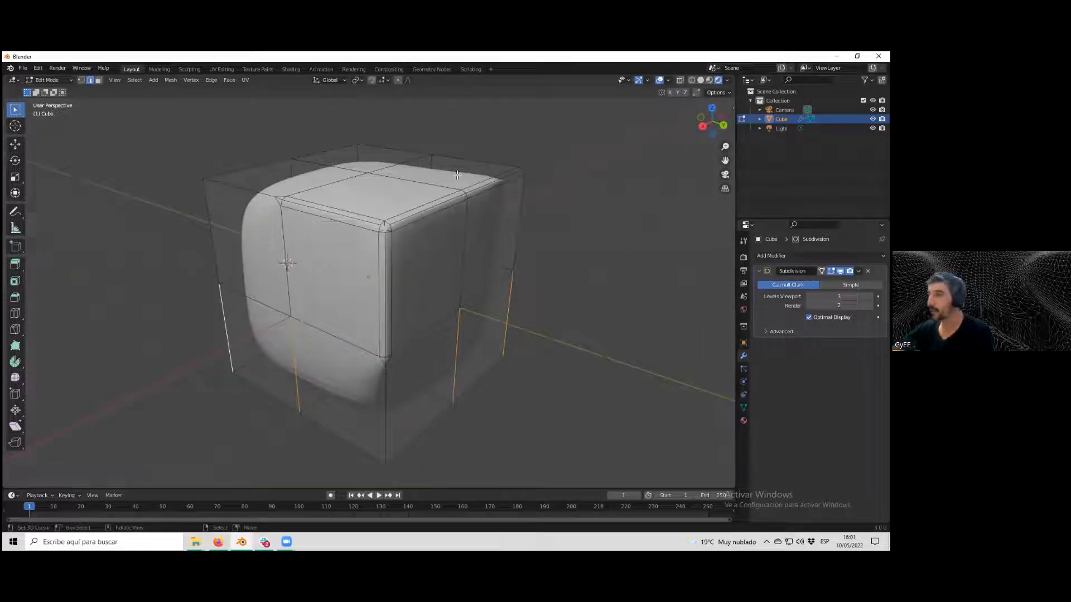
# Examine the corner where the lower vertical edges meet the middle edge loop, zooming in closely.
pyautogui.scroll(3, 390, 372)
pyautogui.moveTo(390, 372); pyautogui.dragTo(397, 340, button='middle')
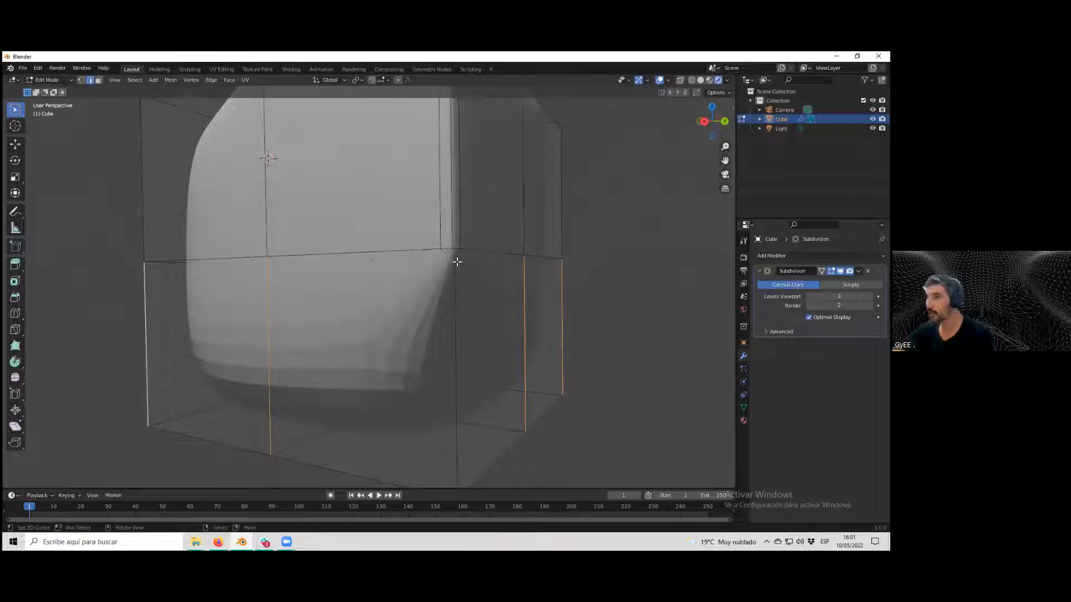
pyautogui.scroll(4, 457, 262)
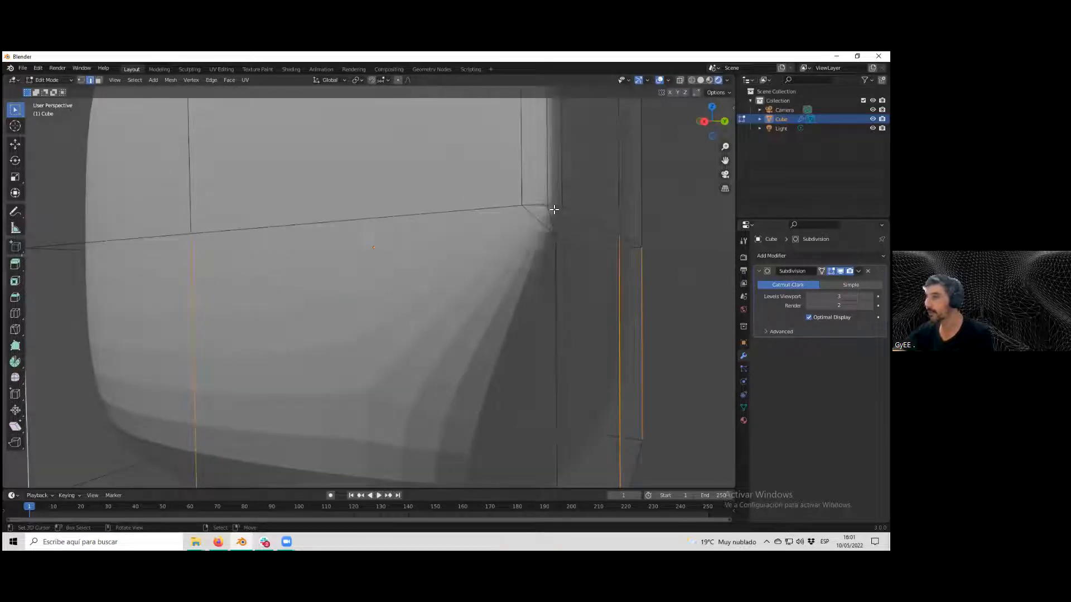
pyautogui.scroll(-2, 555, 221)
pyautogui.moveTo(557, 220)
pyautogui.mouseDown(button='middle')
pyautogui.moveTo(540, 234)
pyautogui.moveTo(553, 223)
pyautogui.mouseUp(button='middle')
pyautogui.scroll(-2, 446, 301)
pyautogui.moveTo(346, 343)
pyautogui.mouseDown(button='middle')
pyautogui.moveTo(375, 348)
pyautogui.moveTo(363, 345)
pyautogui.mouseUp(button='middle')
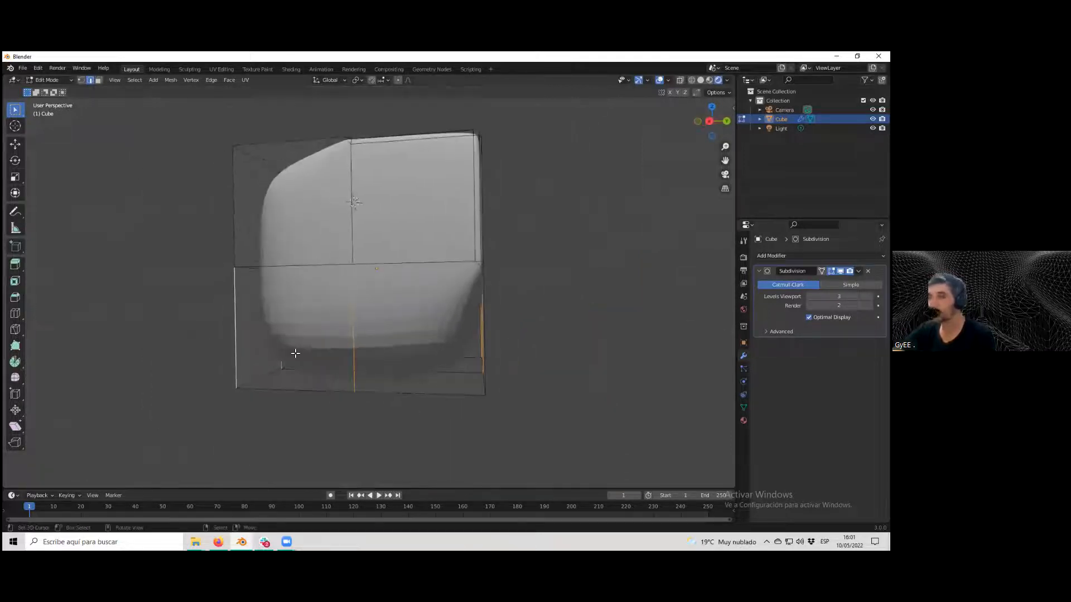
pyautogui.moveTo(435, 329); pyautogui.dragTo(430, 348, button='middle')
pyautogui.scroll(2, 424, 354)
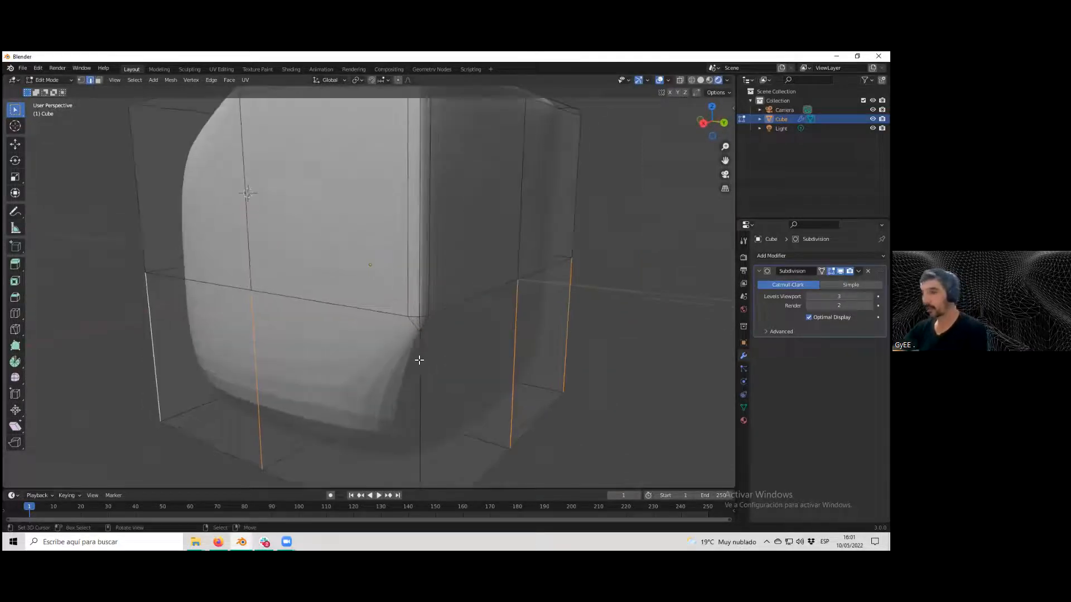
pyautogui.scroll(-3, 415, 329)
pyautogui.scroll(1, 413, 341)
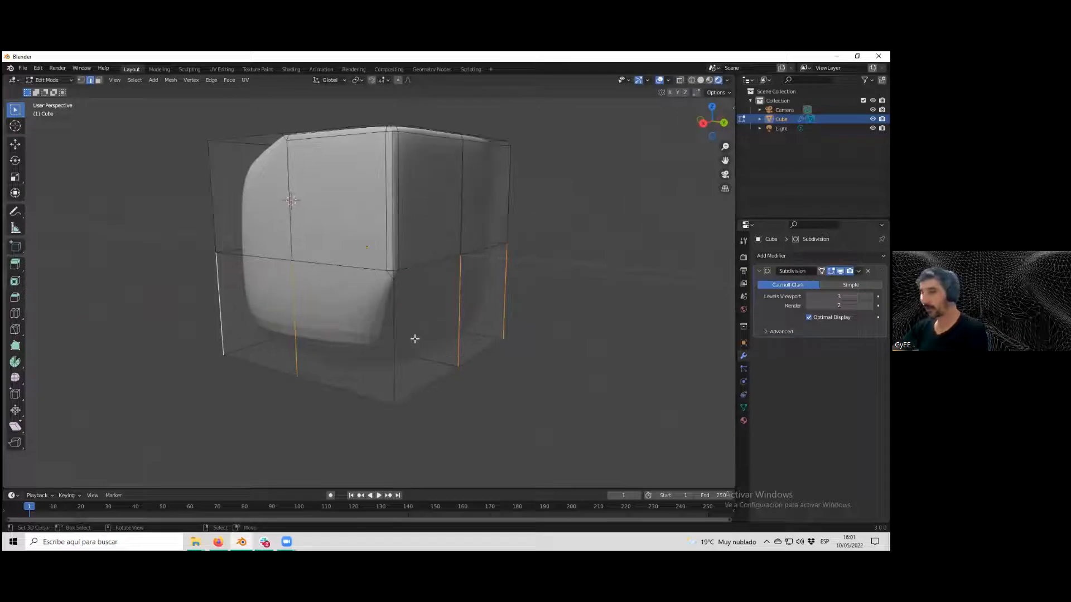
pyautogui.scroll(3, 411, 342)
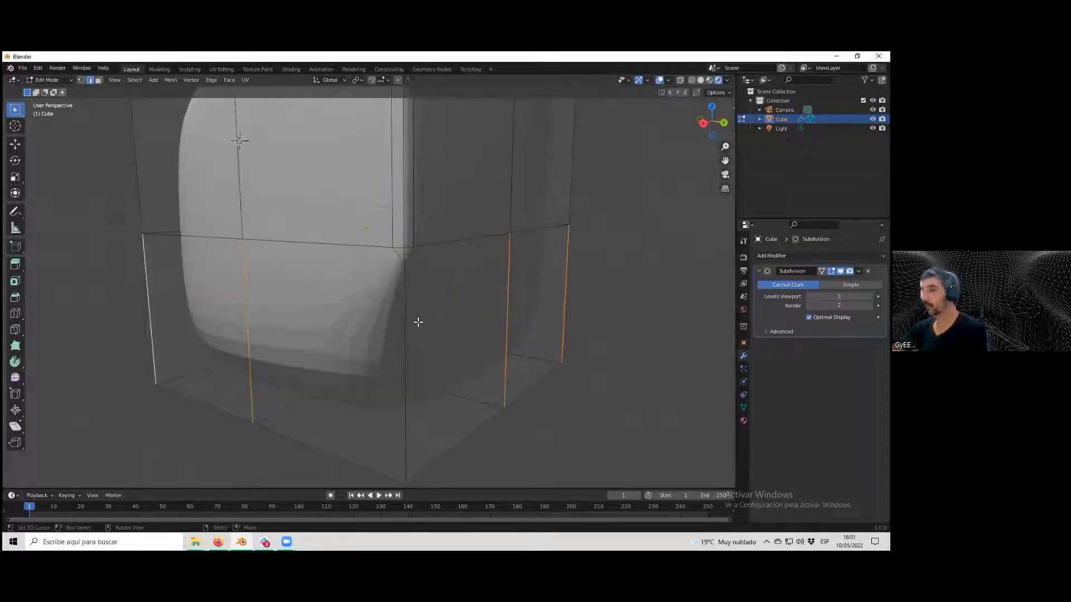
pyautogui.scroll(-5, 391, 329)
pyautogui.scroll(2, 366, 314)
pyautogui.scroll(2, 362, 279)
pyautogui.scroll(-2, 371, 272)
pyautogui.scroll(2, 372, 268)
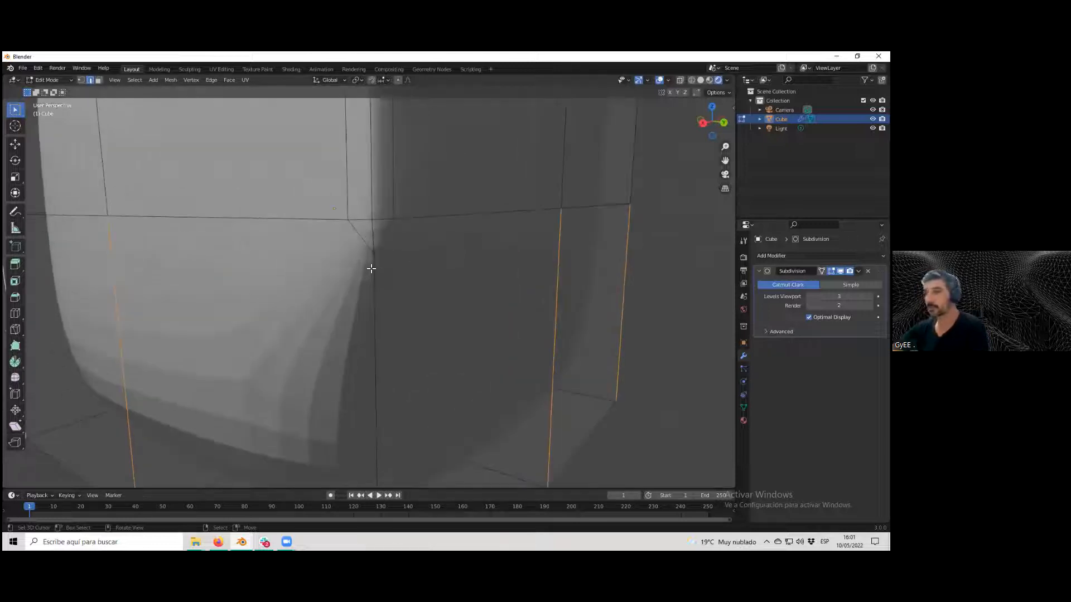
# Change the selection mode and zoom in on the corner vertex below the middle loop.
pyautogui.click(81, 80)
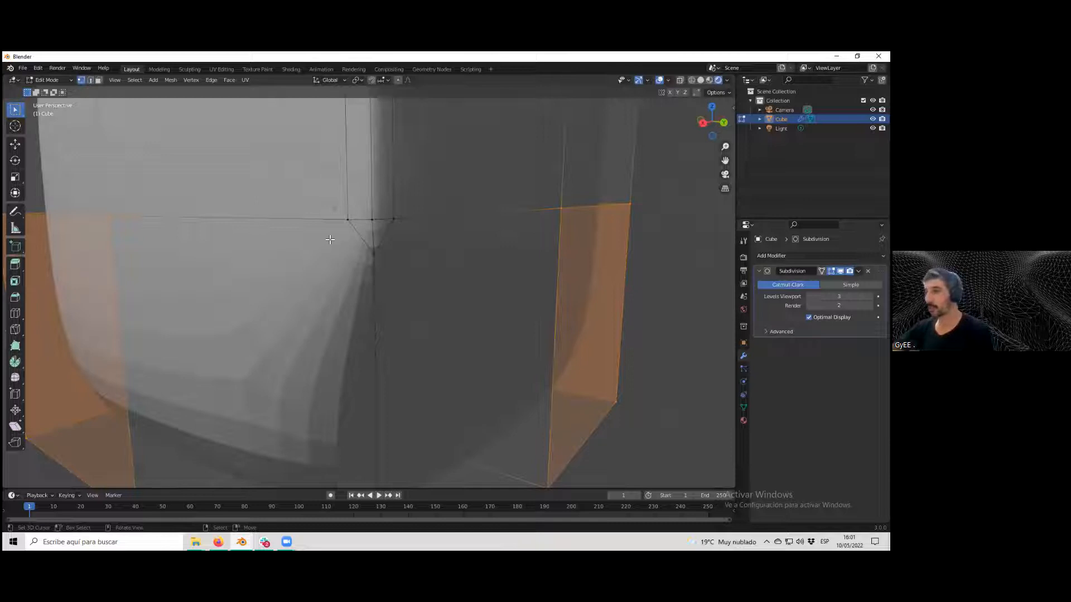
pyautogui.scroll(2, 329, 240)
pyautogui.scroll(-3, 360, 237)
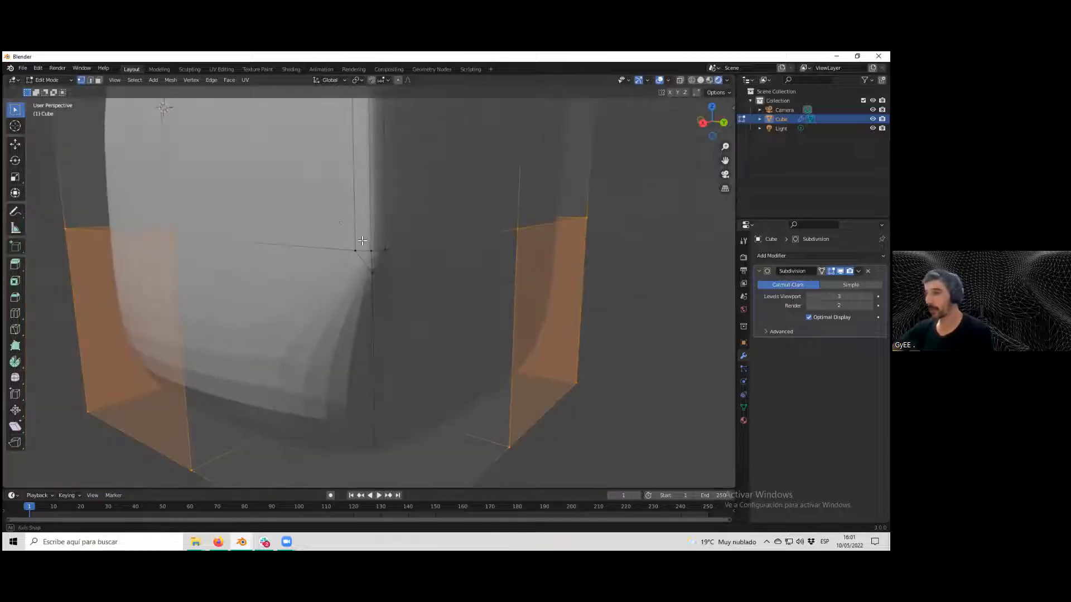
pyautogui.scroll(3, 368, 251)
pyautogui.scroll(-4, 360, 268)
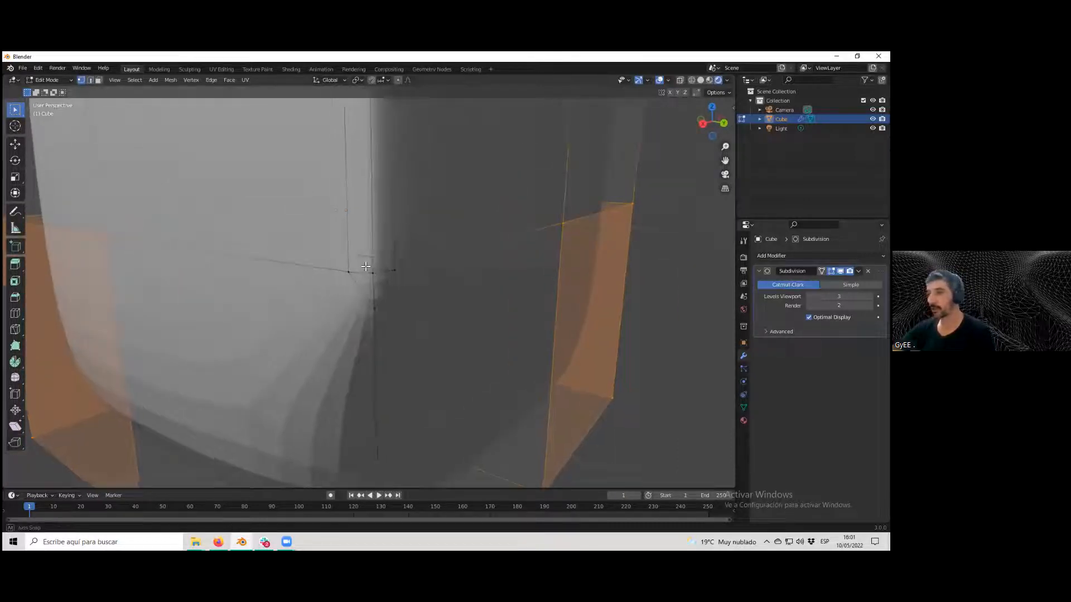
pyautogui.scroll(3, 357, 270)
pyautogui.scroll(-4, 353, 272)
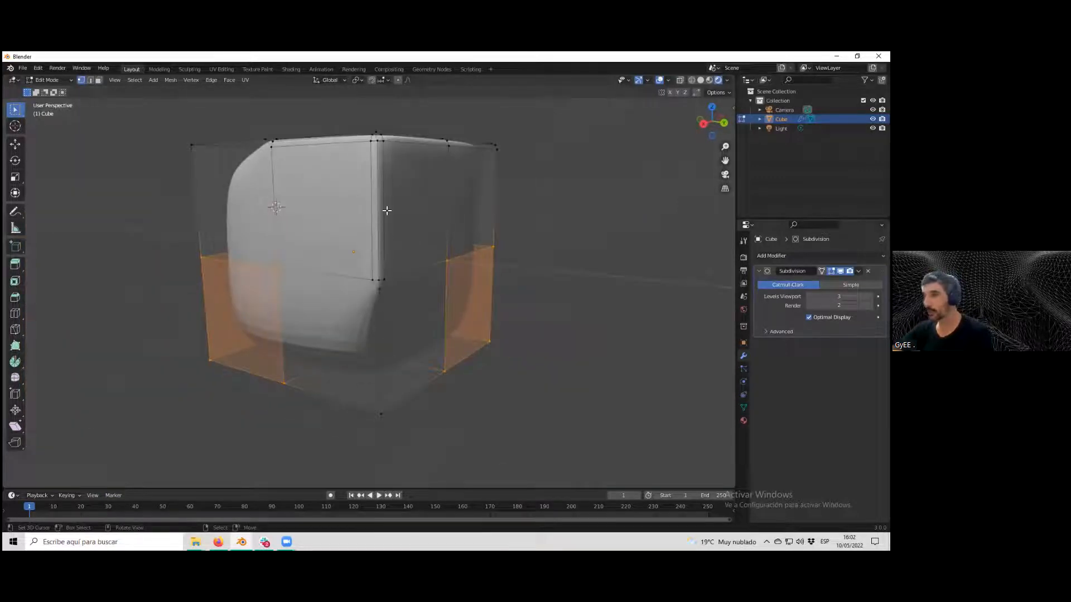
pyautogui.scroll(6, 387, 210)
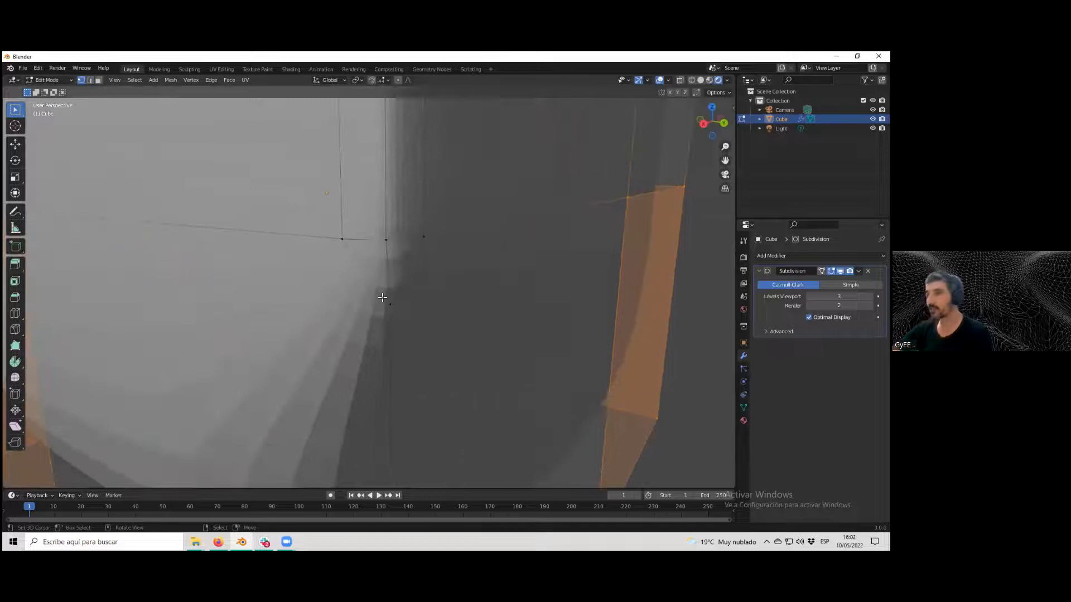
pyautogui.scroll(-3, 387, 292)
pyautogui.scroll(4, 383, 296)
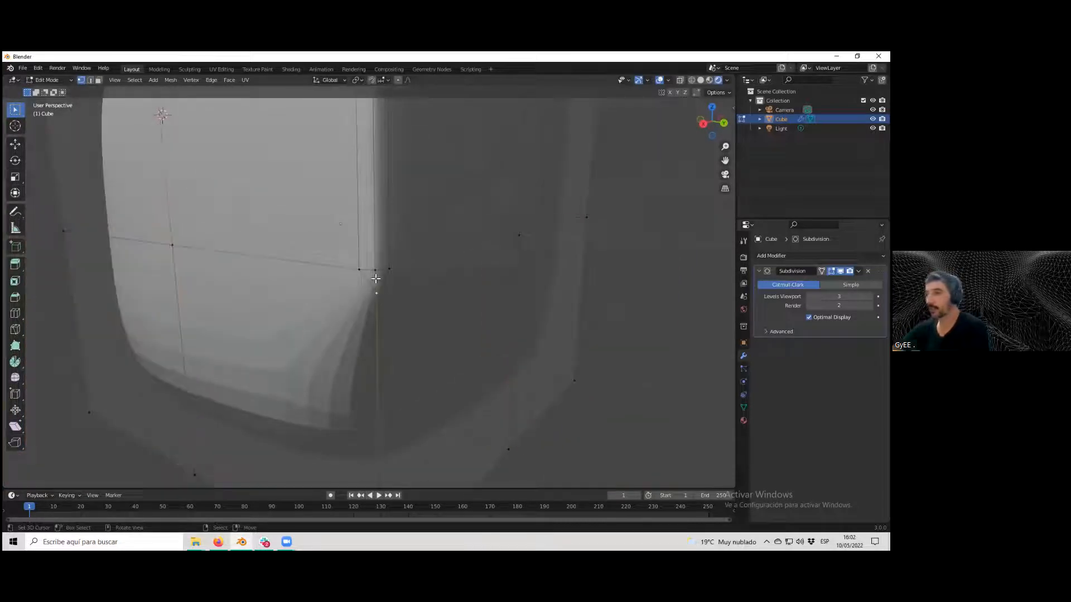
# Split the selected vertex from the surrounding mesh with Split Selection.
pyautogui.press('capslock')
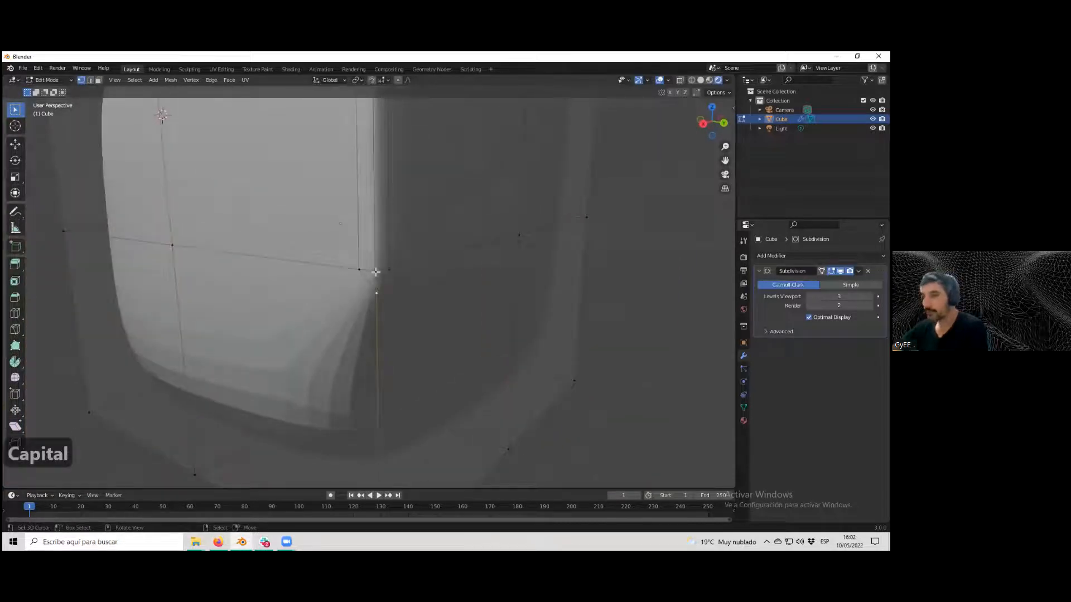
pyautogui.press('capslock')
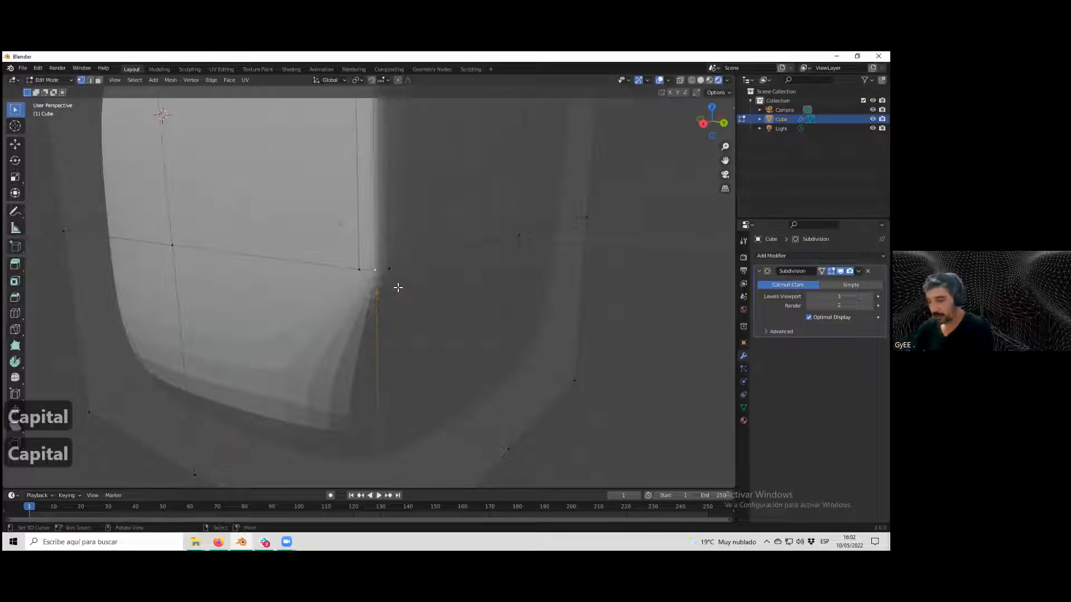
pyautogui.hotkey('alt', 'm')
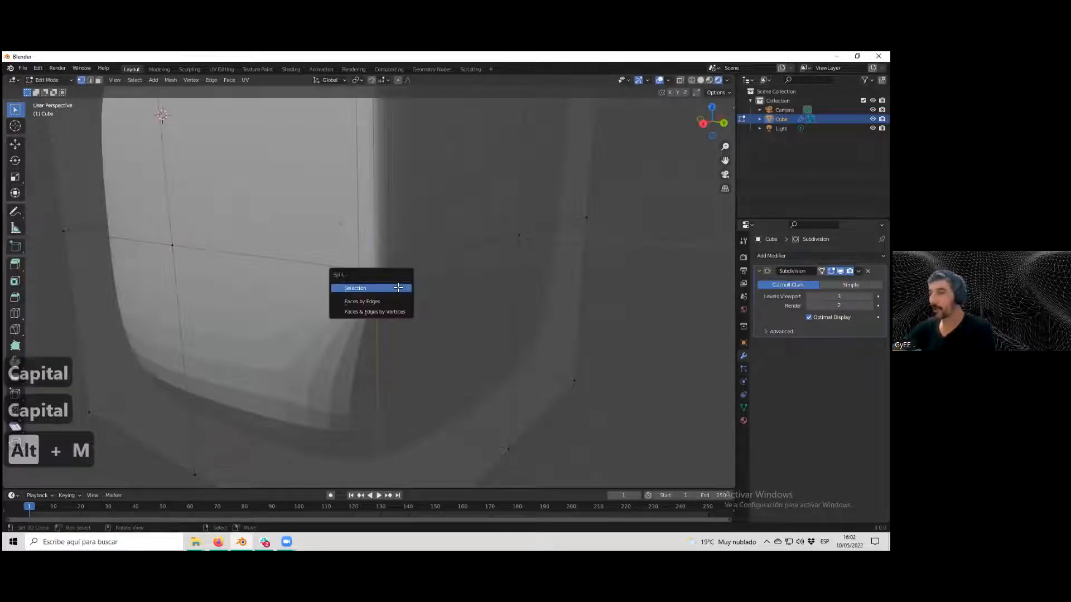
pyautogui.click(397, 288)
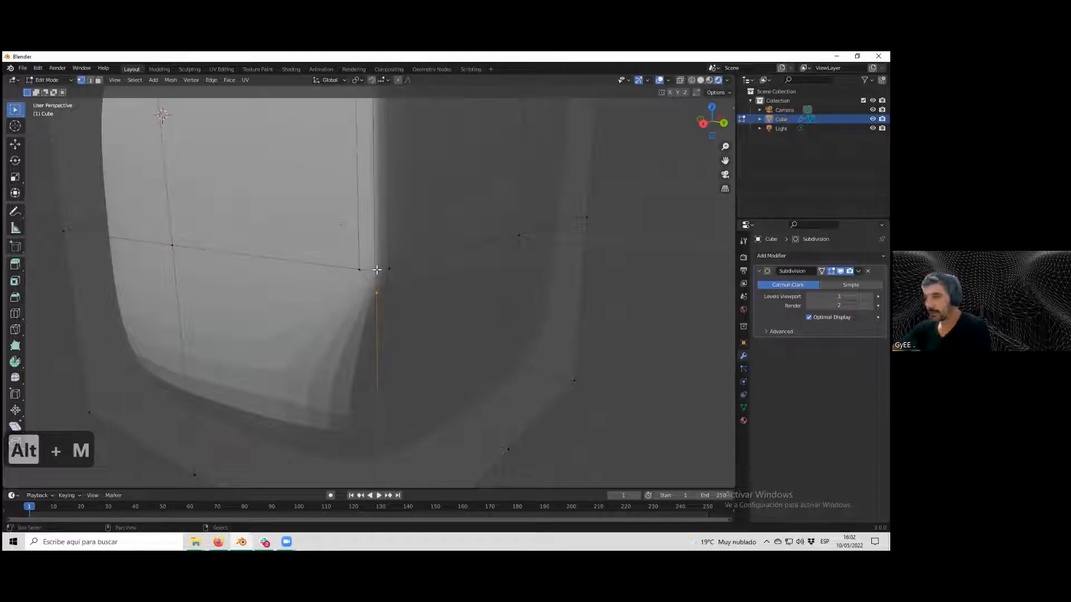
# Try to mirror the selected vertex along the X axis.
pyautogui.hotkey('ctrl', 'm')
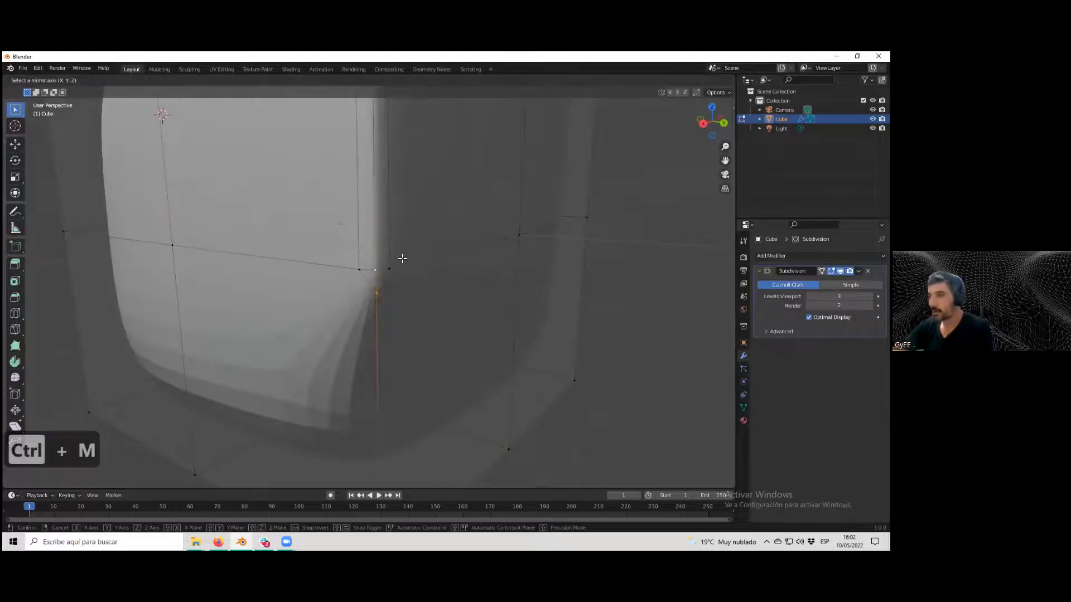
pyautogui.press('x')
pyautogui.click(428, 252)
pyautogui.hotkey('ctrl', 'z')
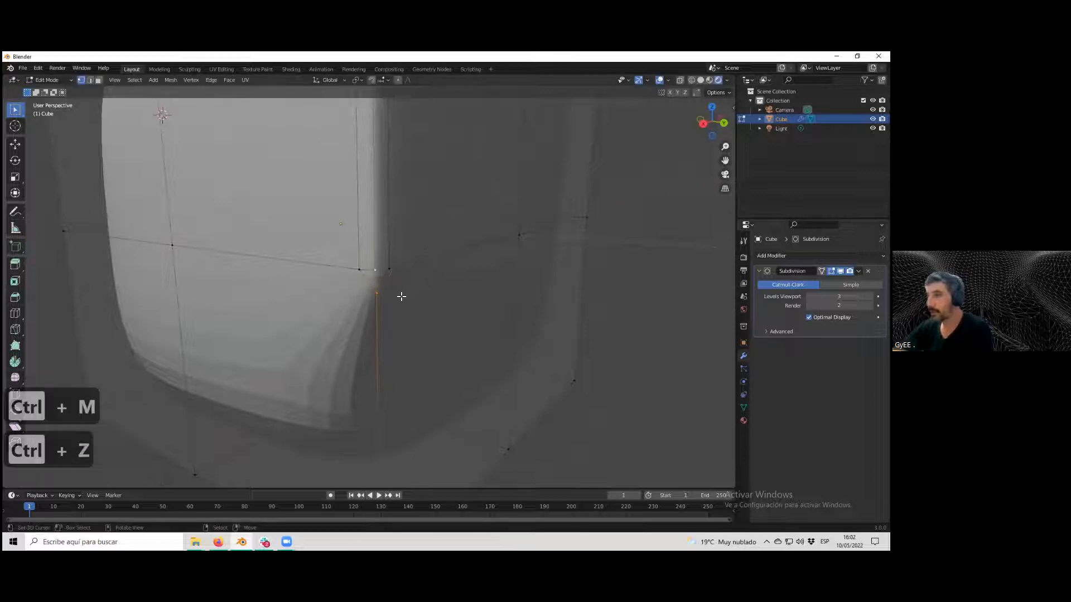
# Merge the split corner vertex with the vertex above it using Merge At First.
pyautogui.scroll(3, 402, 297)
pyautogui.press('m')
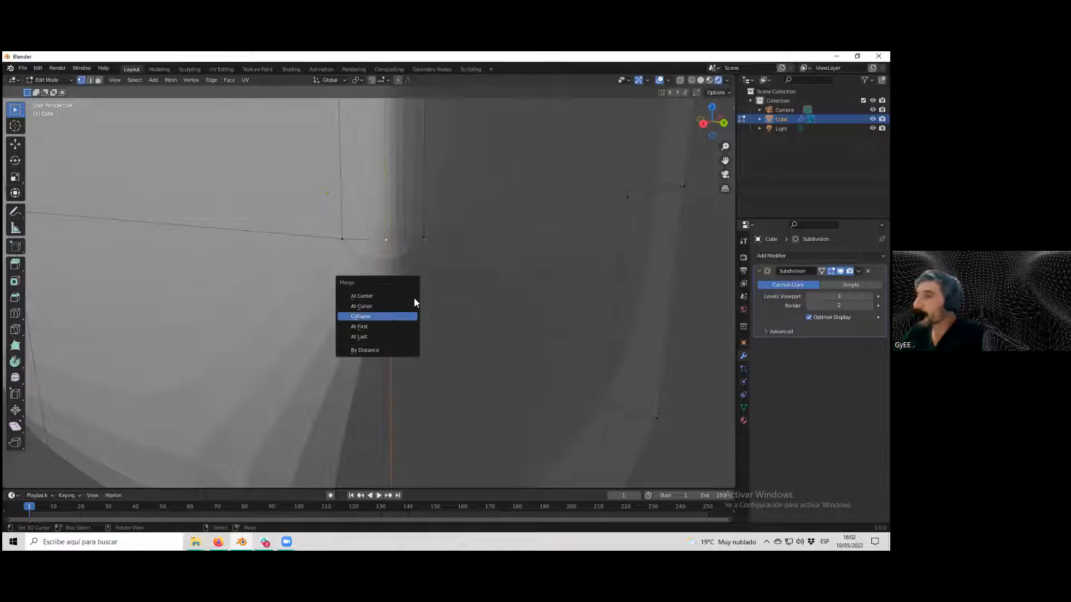
pyautogui.click(386, 243)
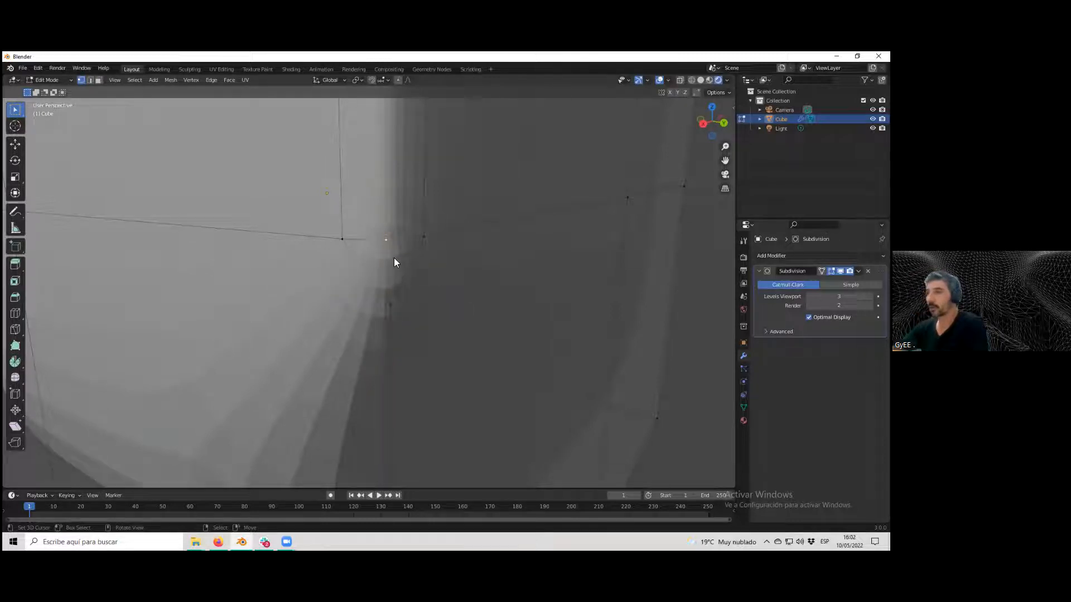
pyautogui.keyDown('shift'); pyautogui.click(387, 301); pyautogui.keyUp('shift')
pyautogui.press('m')
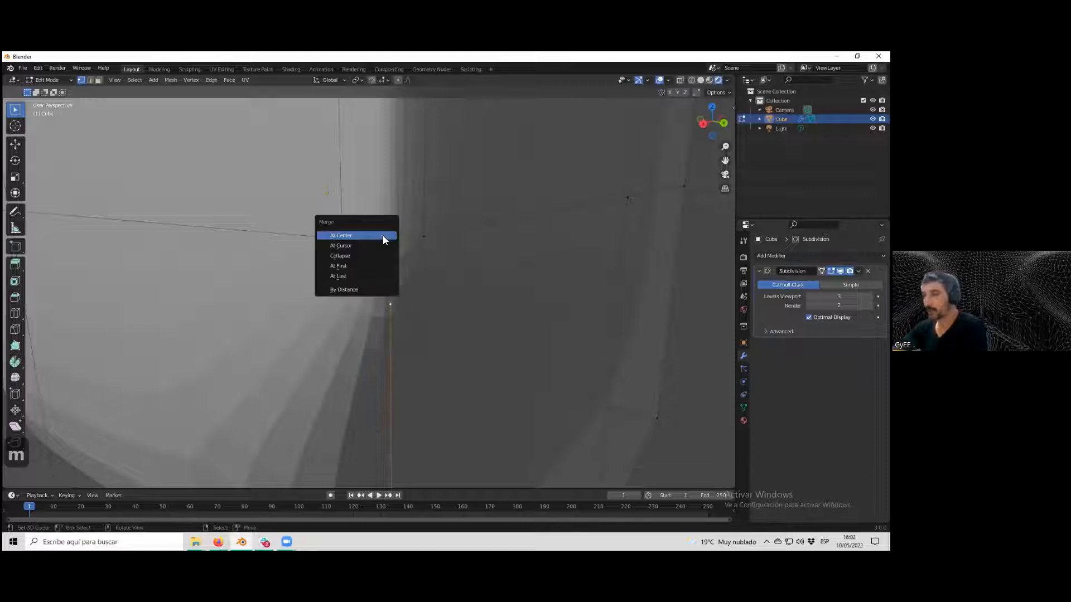
pyautogui.click(357, 265)
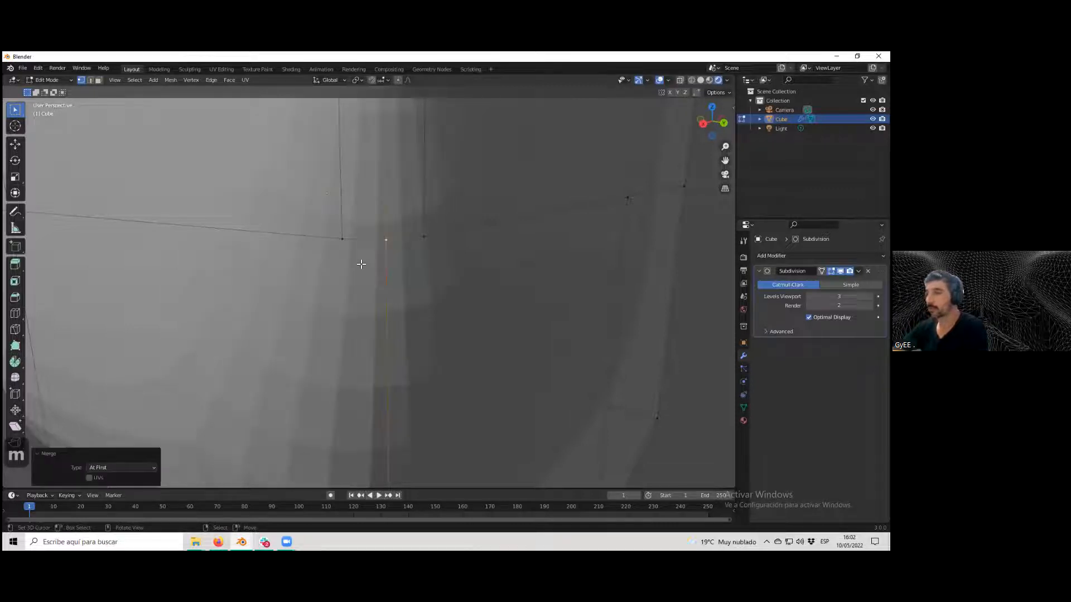
# Examine the merged corner of the cube from several angles and zoom levels.
pyautogui.scroll(-5, 418, 306)
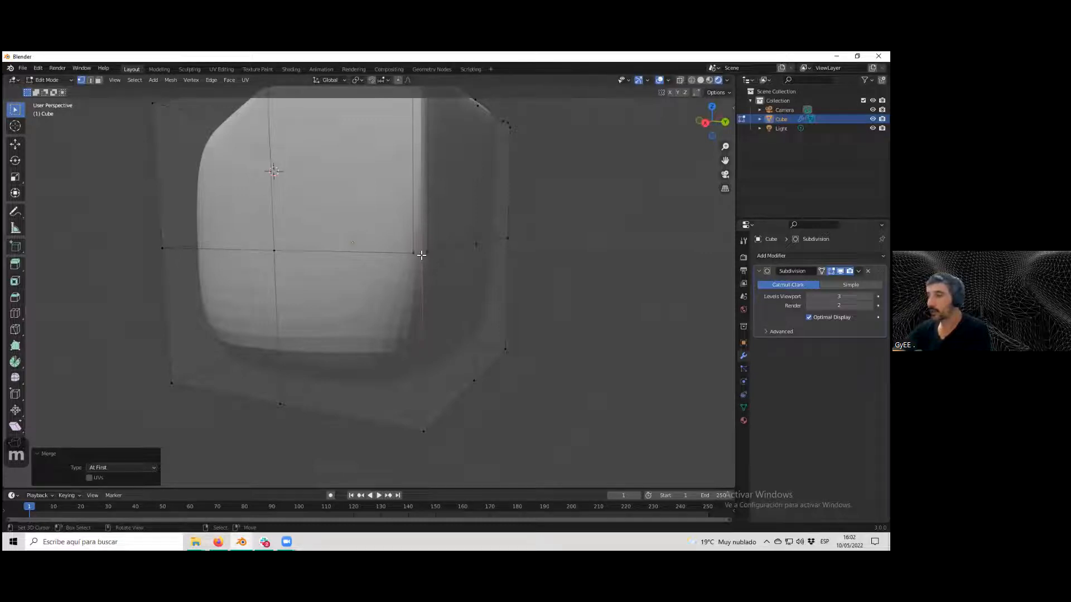
pyautogui.scroll(2, 422, 255)
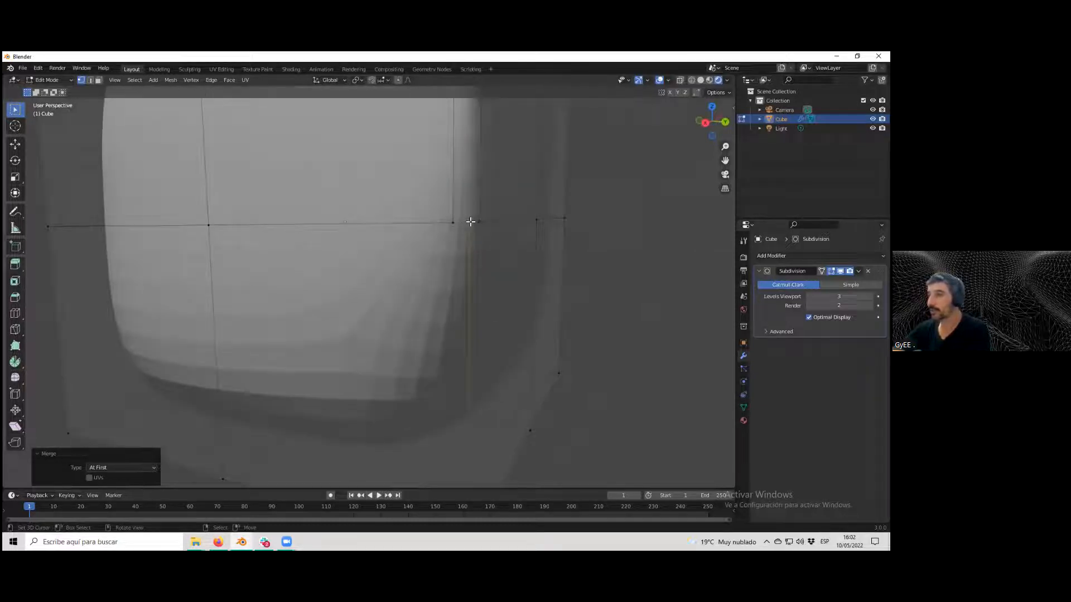
pyautogui.scroll(-4, 479, 240)
pyautogui.moveTo(407, 282); pyautogui.dragTo(394, 292, button='middle')
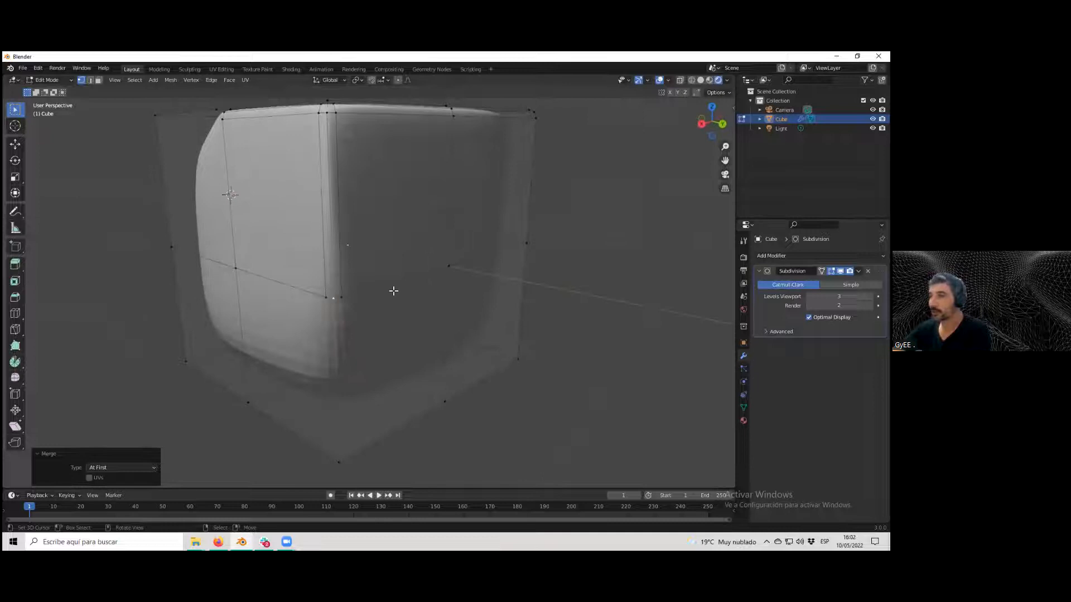
pyautogui.scroll(4, 302, 324)
pyautogui.scroll(3, 311, 346)
pyautogui.scroll(-4, 308, 344)
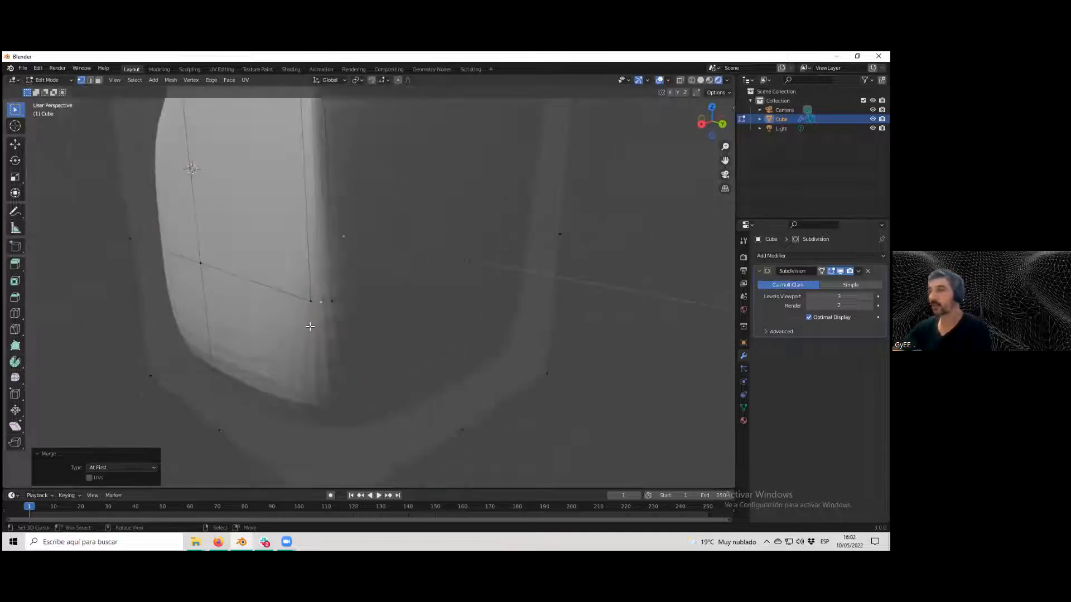
pyautogui.moveTo(308, 325); pyautogui.dragTo(346, 295, button='middle')
pyautogui.scroll(3, 390, 284)
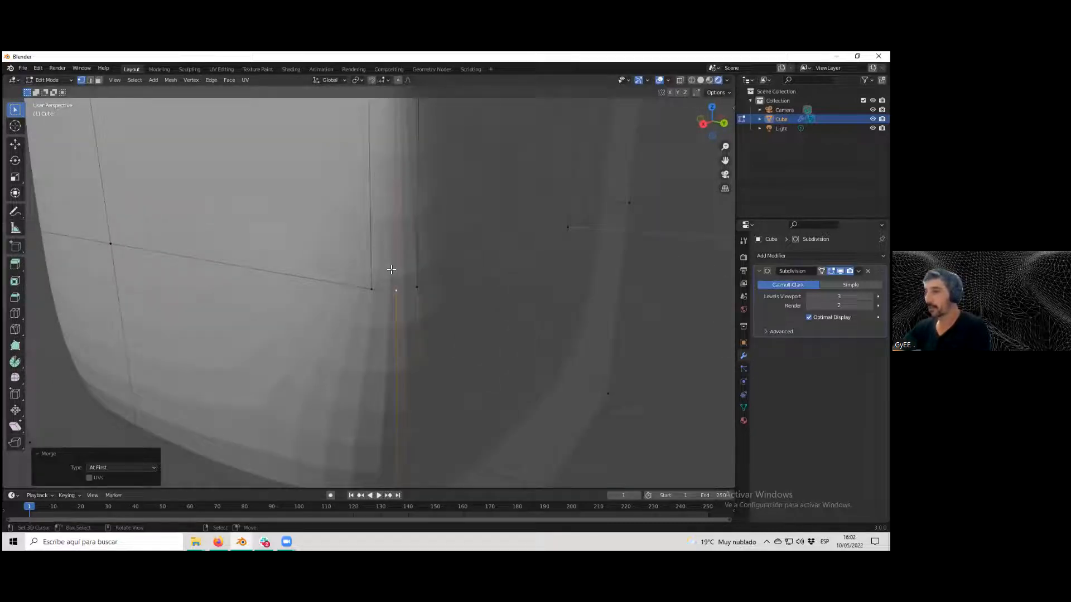
pyautogui.scroll(1, 391, 270)
# Lower the Subdivision modifier's viewport levels to 1 and inspect the corner in Edit Mode.
pyautogui.click(809, 296)
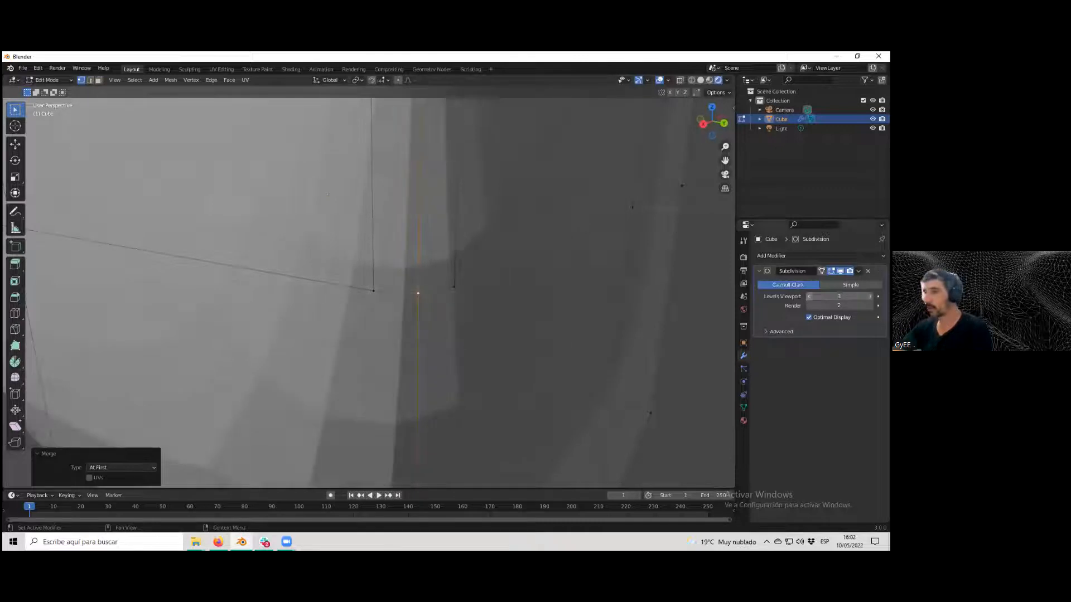
pyautogui.click(809, 296)
pyautogui.scroll(-7, 565, 288)
pyautogui.moveTo(506, 259); pyautogui.dragTo(455, 287, button='middle')
pyautogui.press('Tab')
pyautogui.press('Tab')
pyautogui.scroll(5, 532, 294)
pyautogui.scroll(-2, 469, 289)
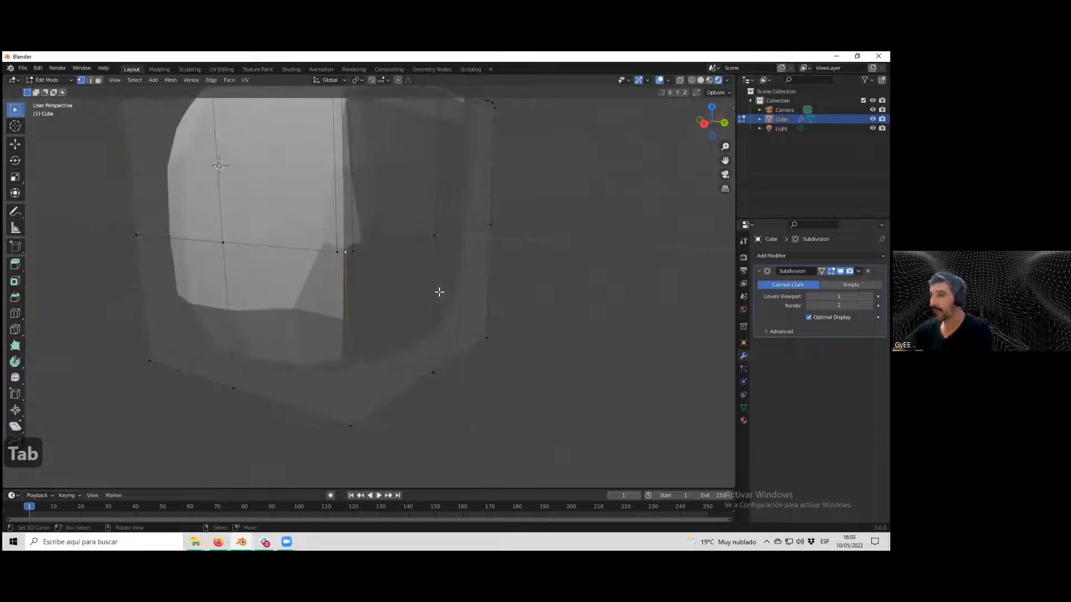
# Set the Subdivision modifier's viewport levels to 3.
pyautogui.scroll(2, 363, 245)
pyautogui.click(839, 297)
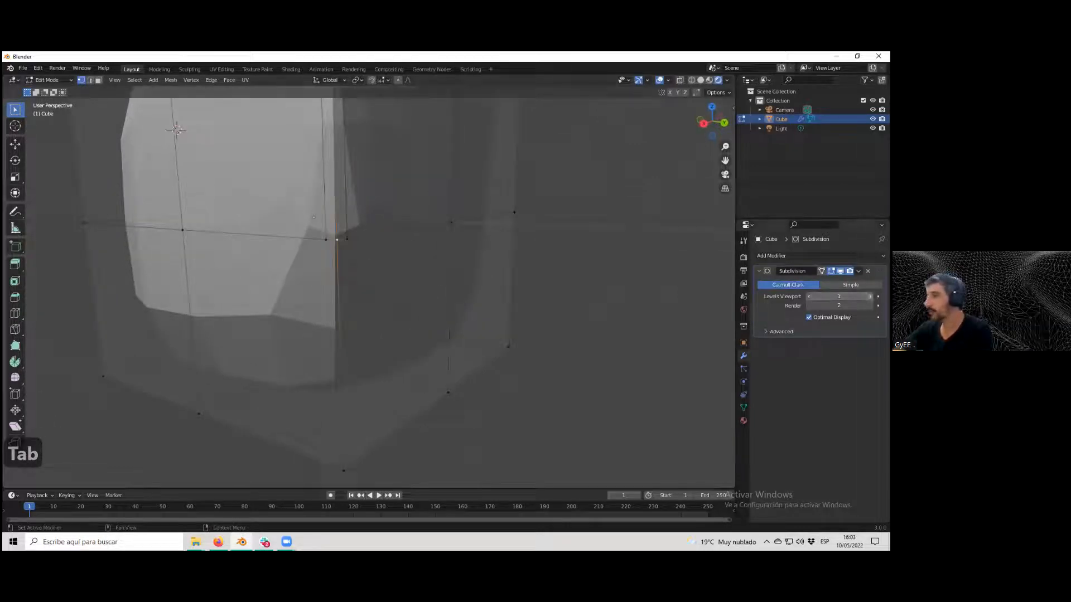
pyautogui.write('2')
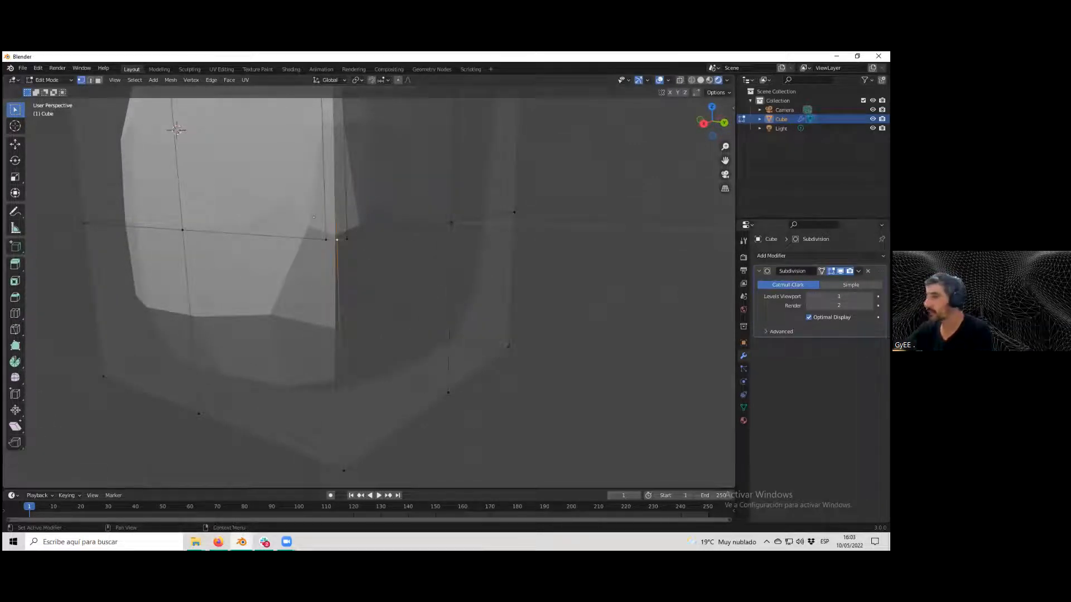
pyautogui.press('Return')
pyautogui.click(870, 296)
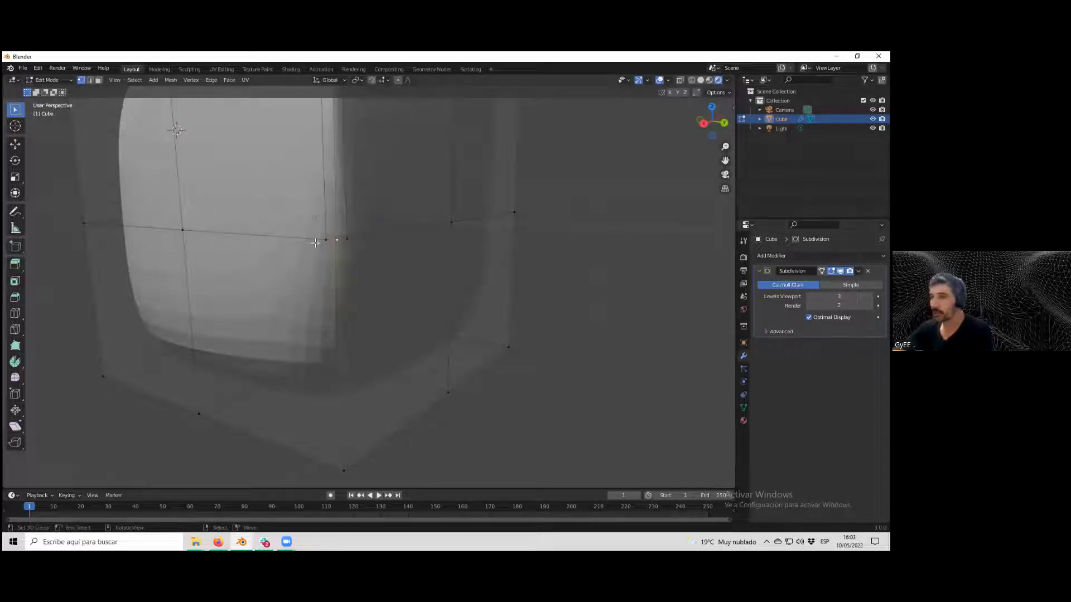
# Switch to face selection and select the lower face to the right of the corner.
pyautogui.press('3')
pyautogui.click(324, 326)
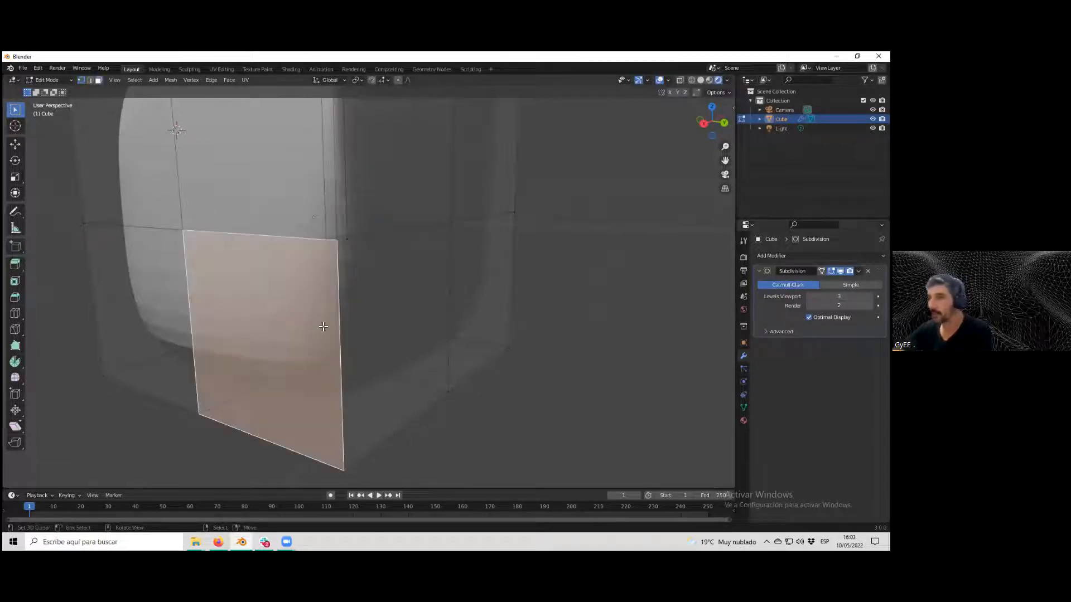
pyautogui.rightClick(406, 331)
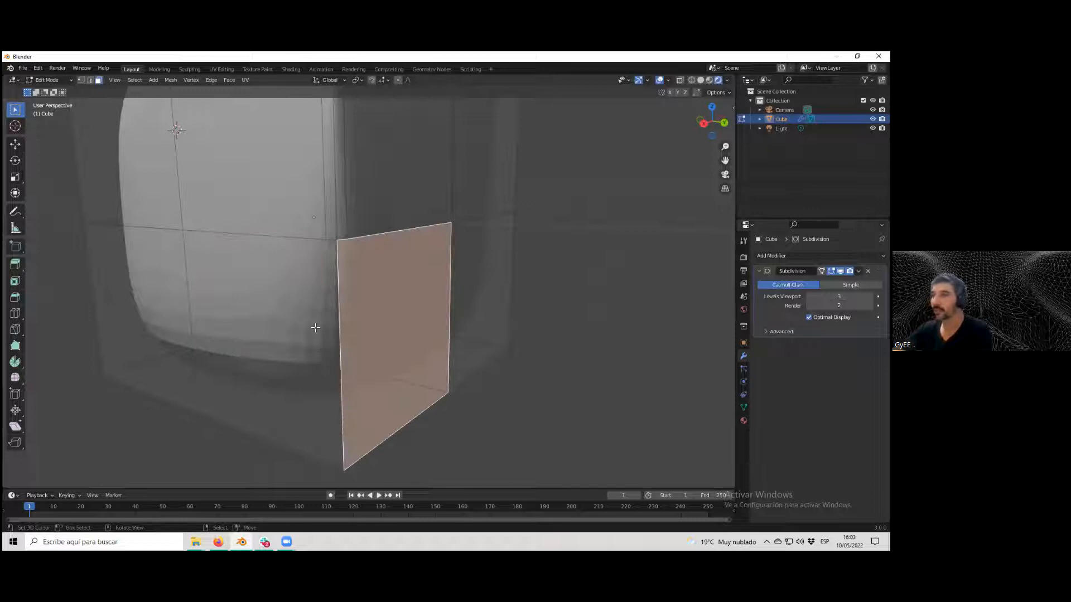
pyautogui.scroll(-4, 315, 328)
pyautogui.moveTo(315, 328); pyautogui.dragTo(354, 337, button='middle')
pyautogui.scroll(4, 370, 346)
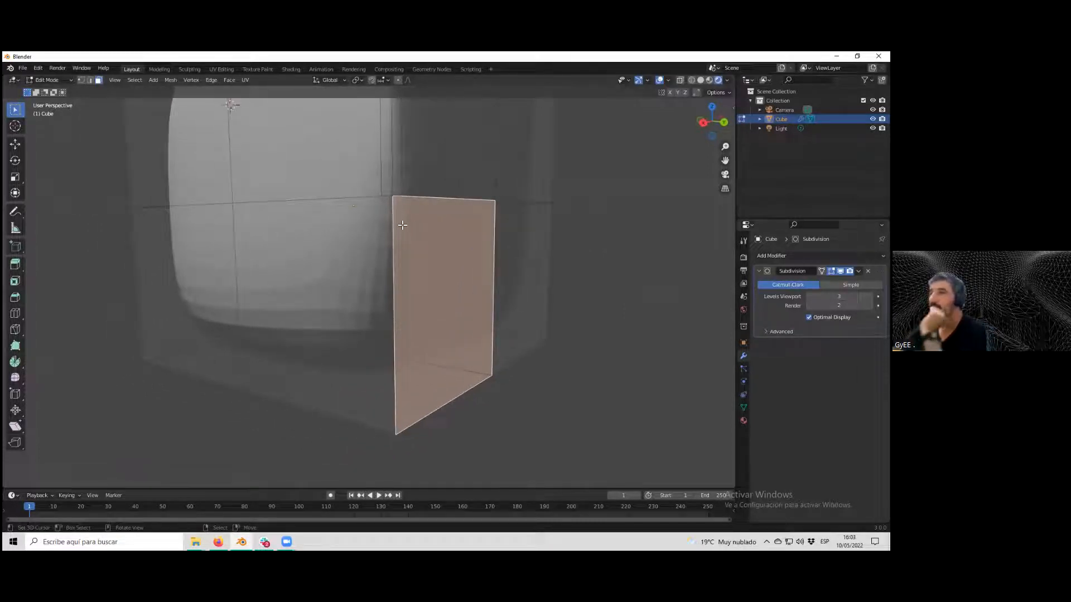
pyautogui.moveTo(391, 252); pyautogui.dragTo(378, 263, button='middle')
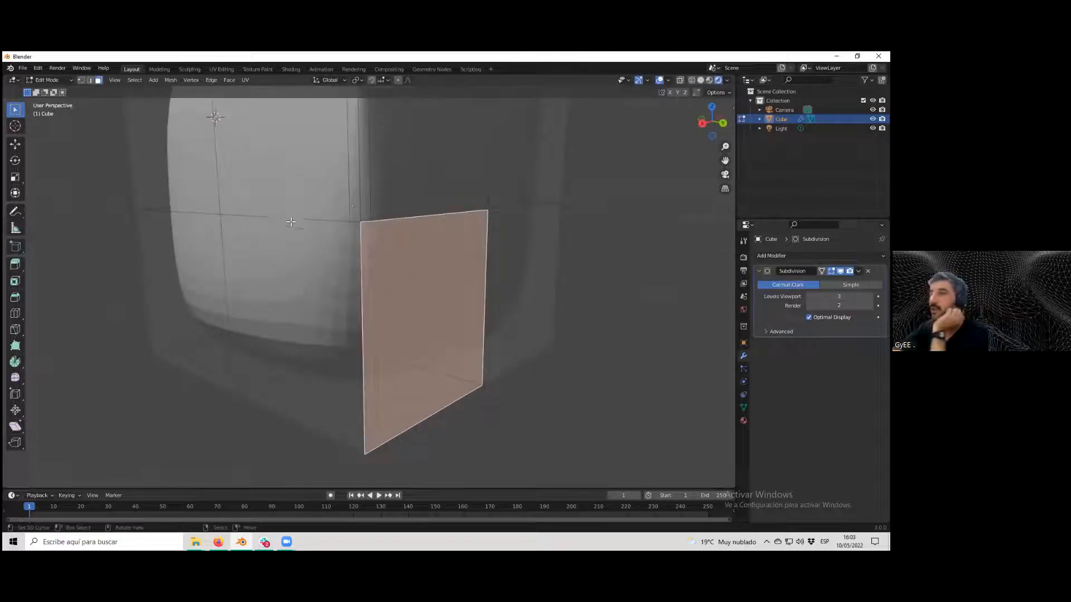
pyautogui.moveTo(291, 220); pyautogui.dragTo(287, 239, button='middle')
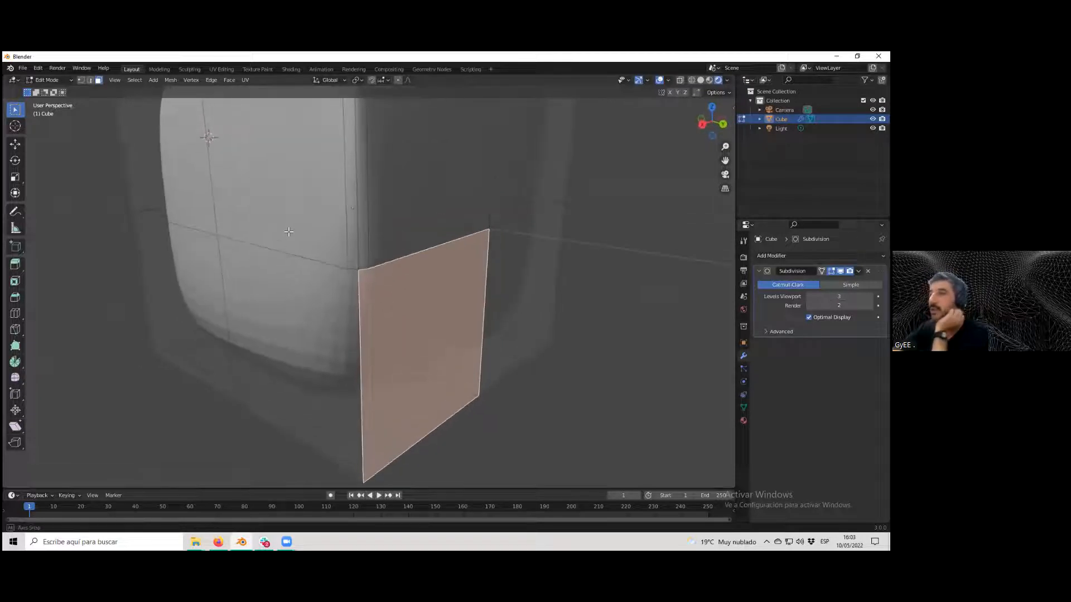
# Switch to vertex selection, deselect everything and select individual vertices around the lower corner.
pyautogui.click(81, 80)
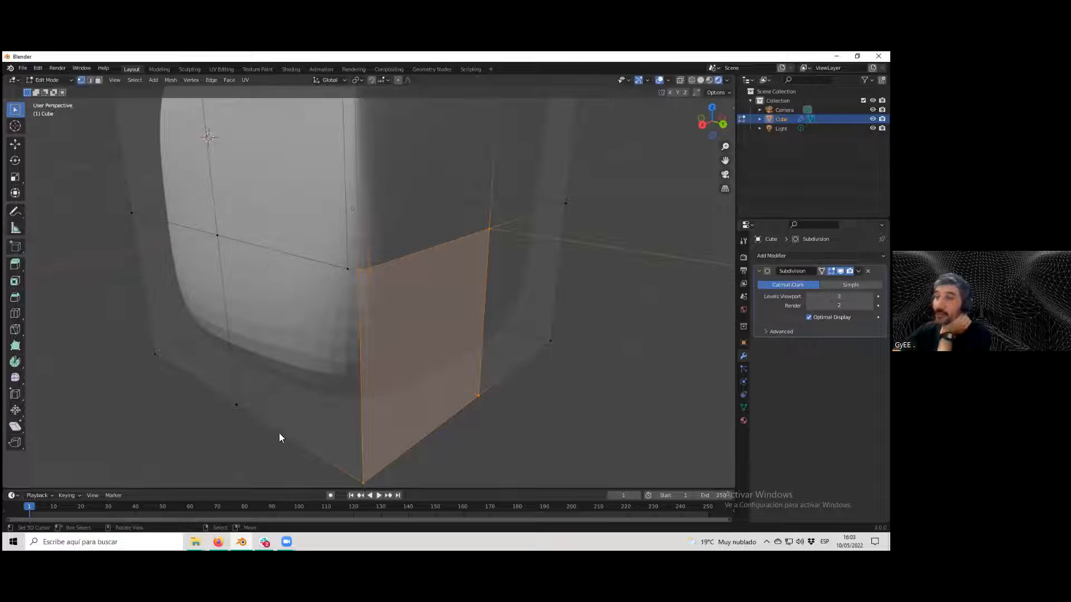
pyautogui.hotkey('alt', 'a')
pyautogui.click(217, 236)
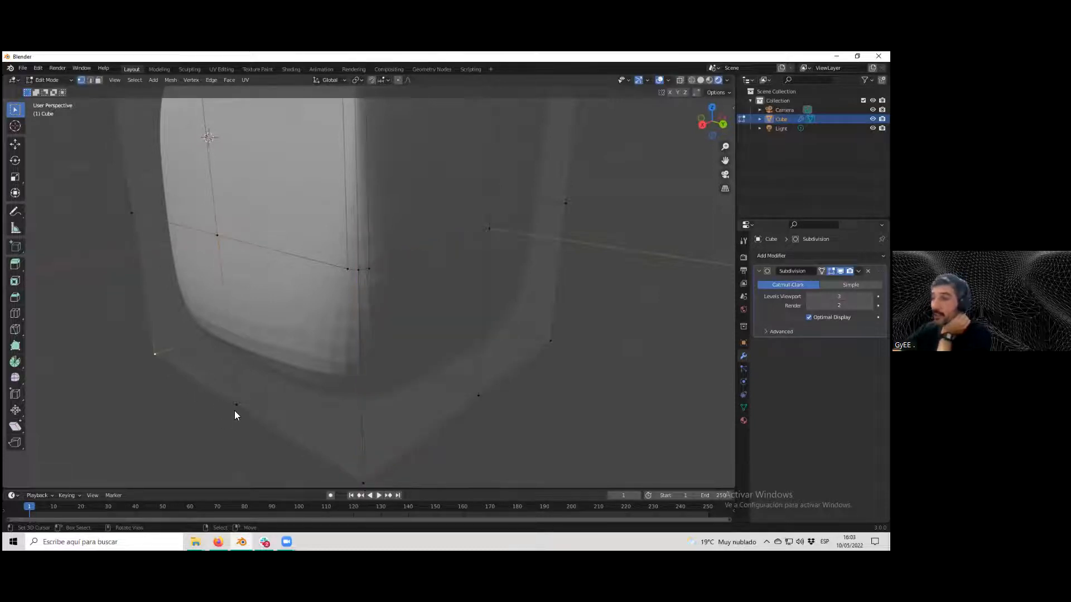
pyautogui.rightClick(358, 272)
pyautogui.keyDown('shift'); pyautogui.click(361, 484); pyautogui.keyUp('shift')
pyautogui.rightClick(361, 275)
pyautogui.rightClick(371, 268)
pyautogui.keyDown('ctrl'); pyautogui.click(489, 230); pyautogui.keyUp('ctrl')
pyautogui.click(479, 393)
pyautogui.rightClick(386, 472)
pyautogui.scroll(-4, 386, 473)
pyautogui.moveTo(502, 393)
pyautogui.mouseDown(button='middle')
pyautogui.moveTo(485, 399)
pyautogui.moveTo(488, 386)
pyautogui.mouseUp(button='middle')
pyautogui.scroll(3, 485, 399)
pyautogui.scroll(1, 408, 366)
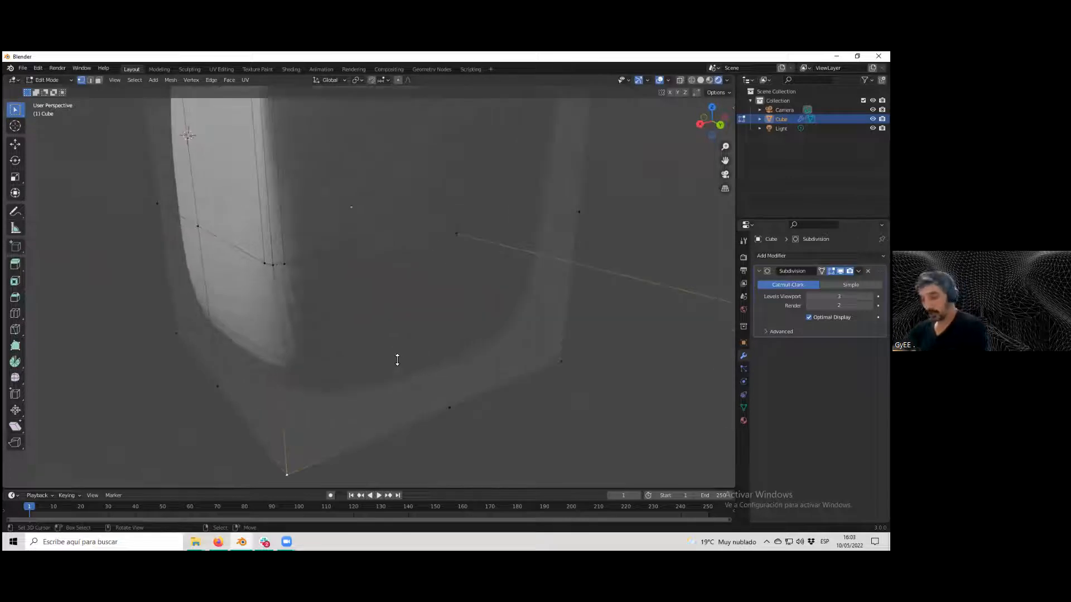
# Compare the cube in Object Mode with the Subdivision modifier's viewport display toggled off and on.
pyautogui.press('Tab')
pyautogui.scroll(-5, 455, 327)
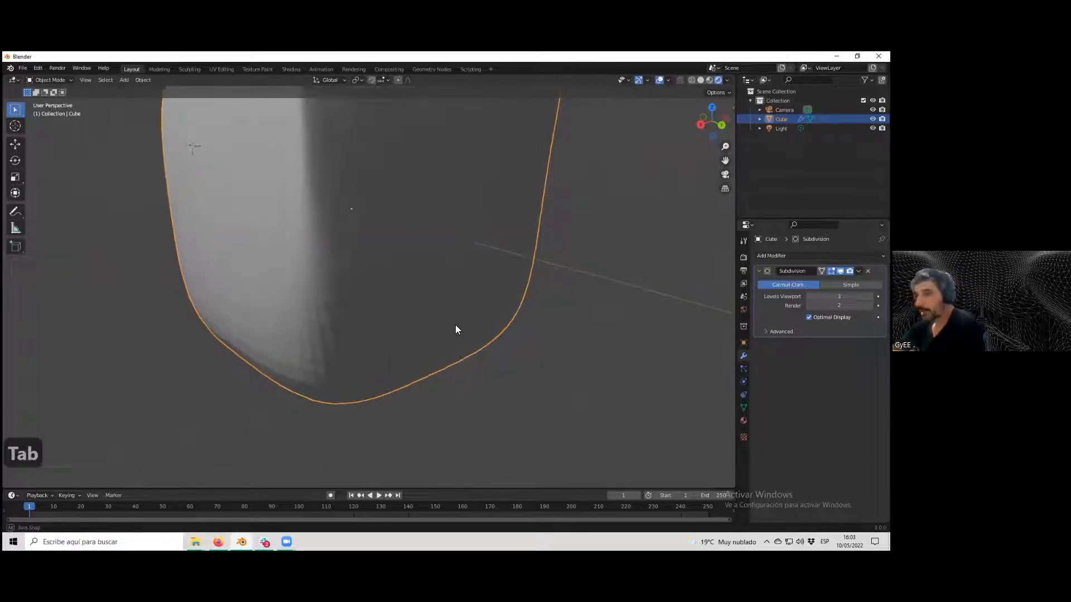
pyautogui.scroll(1, 394, 297)
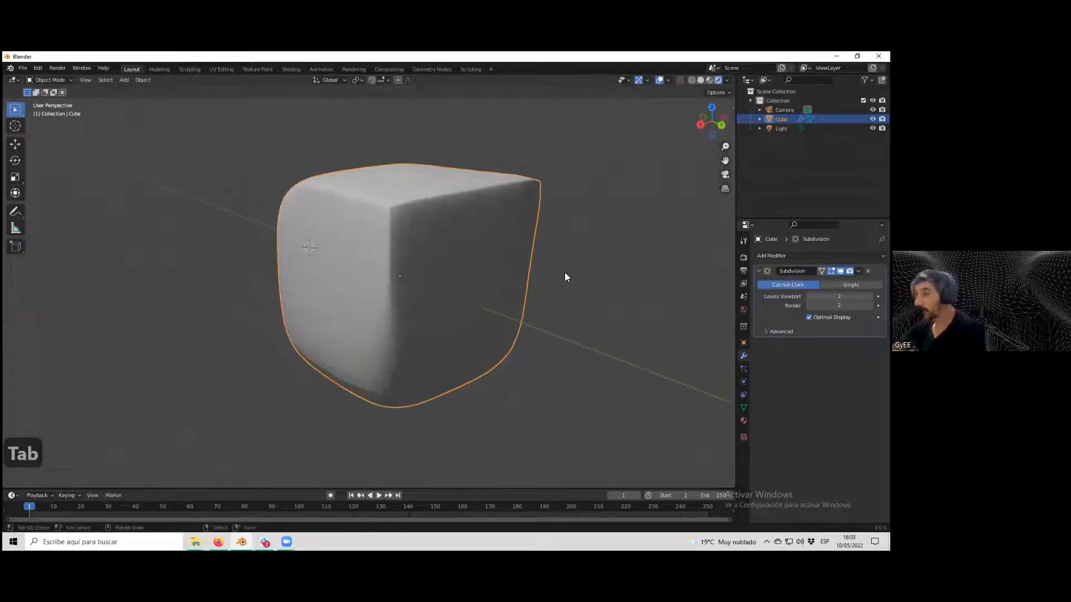
pyautogui.click(840, 271)
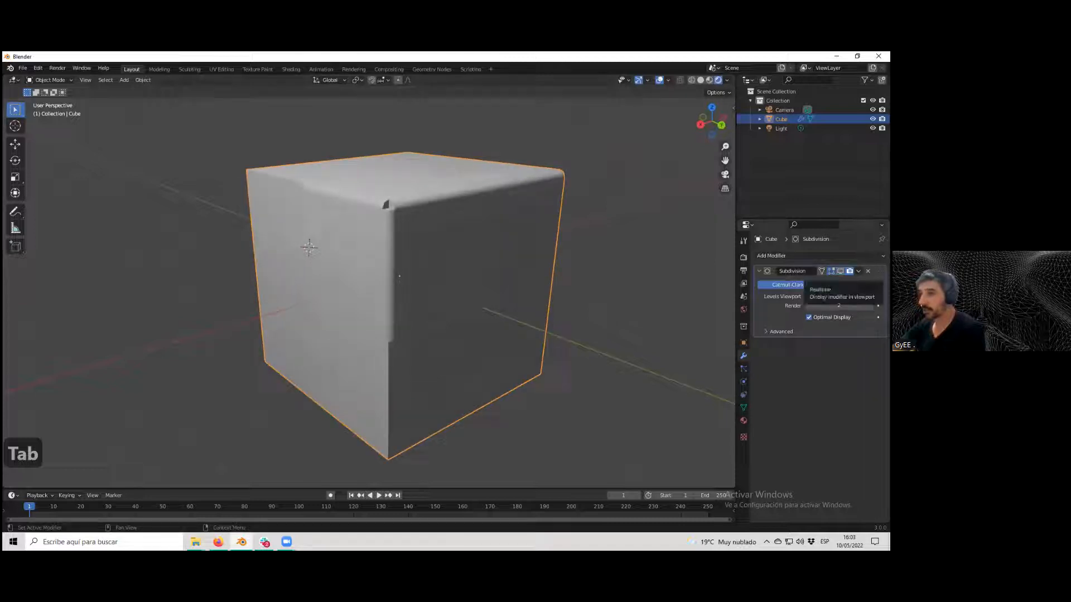
pyautogui.click(840, 271)
pyautogui.scroll(1, 627, 355)
pyautogui.moveTo(627, 355); pyautogui.dragTo(622, 341, button='middle')
pyautogui.moveTo(476, 299); pyautogui.dragTo(448, 315, button='middle')
pyautogui.scroll(2, 449, 312)
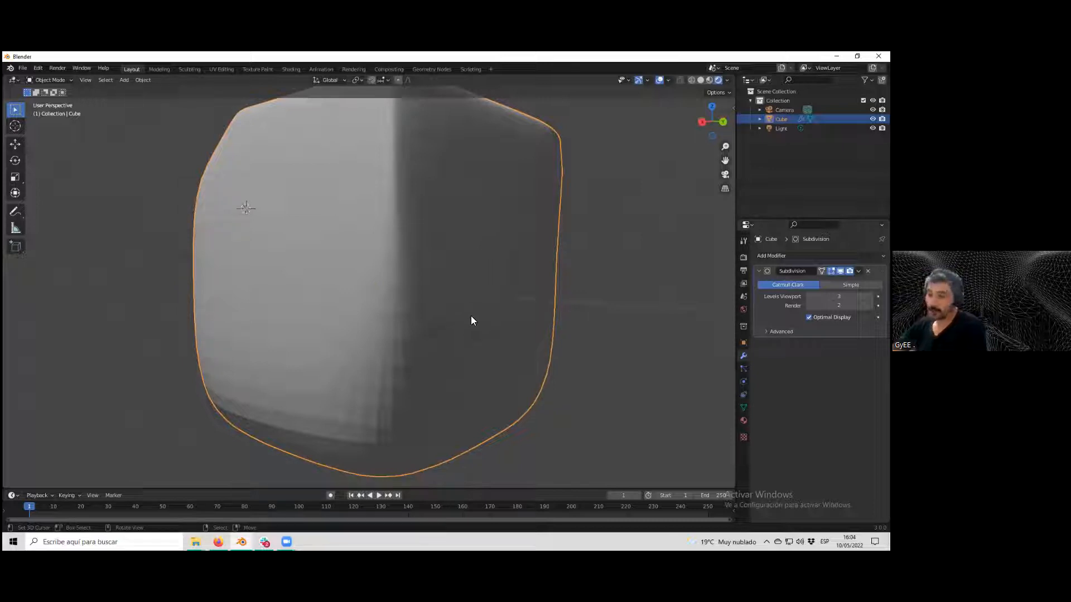
pyautogui.moveTo(456, 326); pyautogui.dragTo(418, 344, button='middle')
pyautogui.scroll(2, 426, 321)
pyautogui.scroll(-2, 427, 320)
pyautogui.scroll(2, 418, 344)
pyautogui.scroll(-1, 419, 343)
pyautogui.scroll(3, 420, 336)
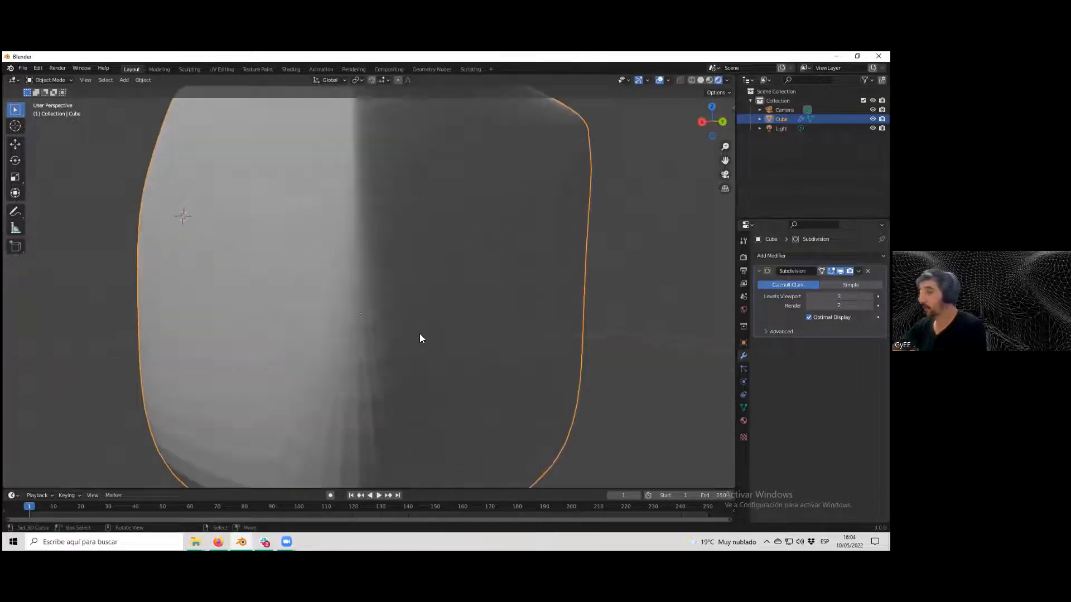
pyautogui.scroll(-2, 419, 335)
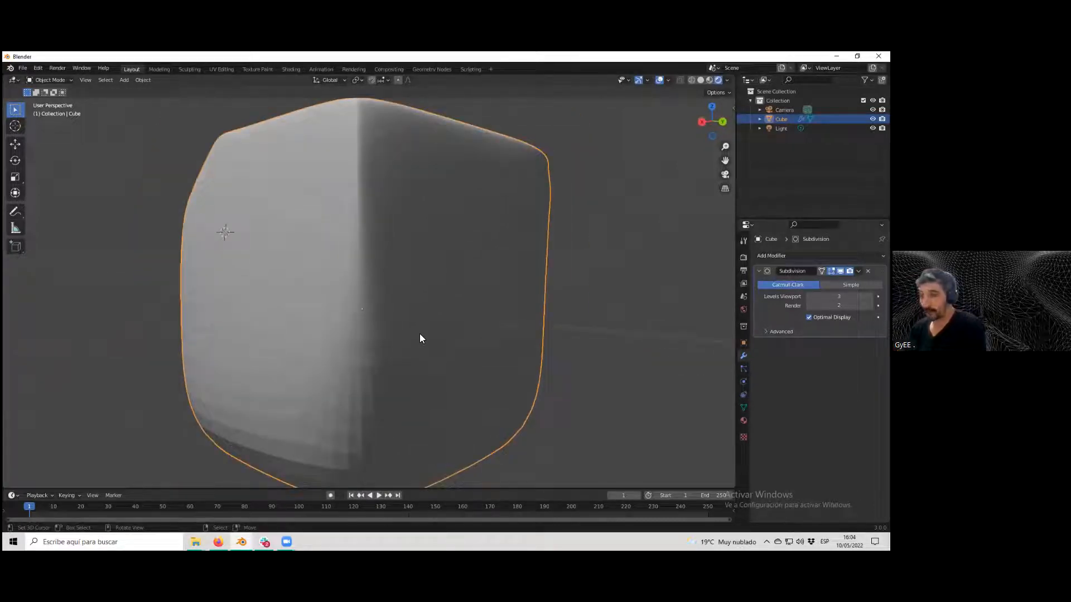
pyautogui.press('Tab')
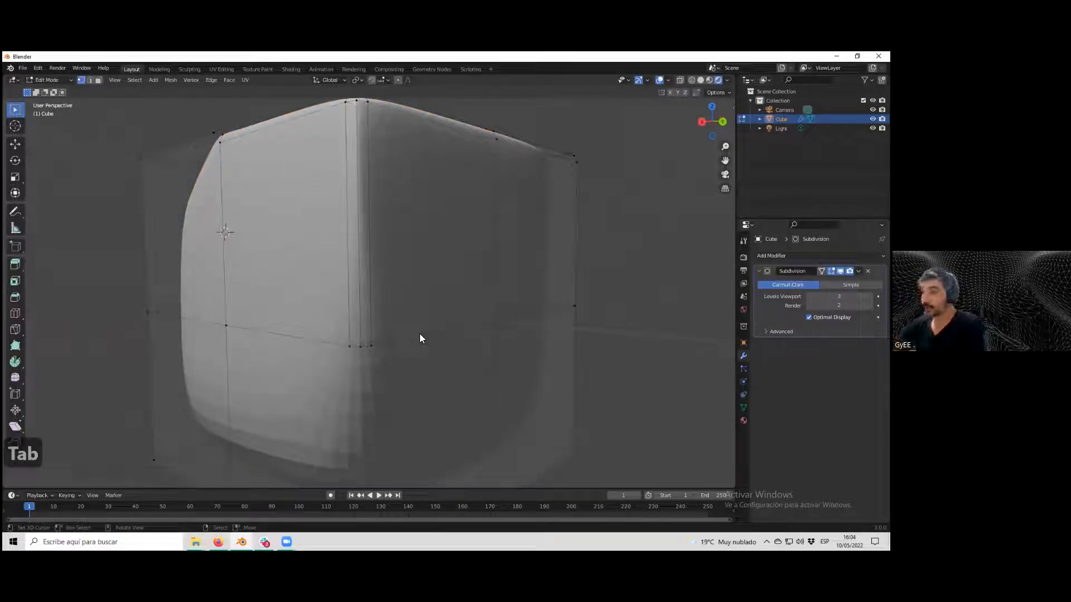
pyautogui.moveTo(419, 333); pyautogui.dragTo(281, 289, button='middle')
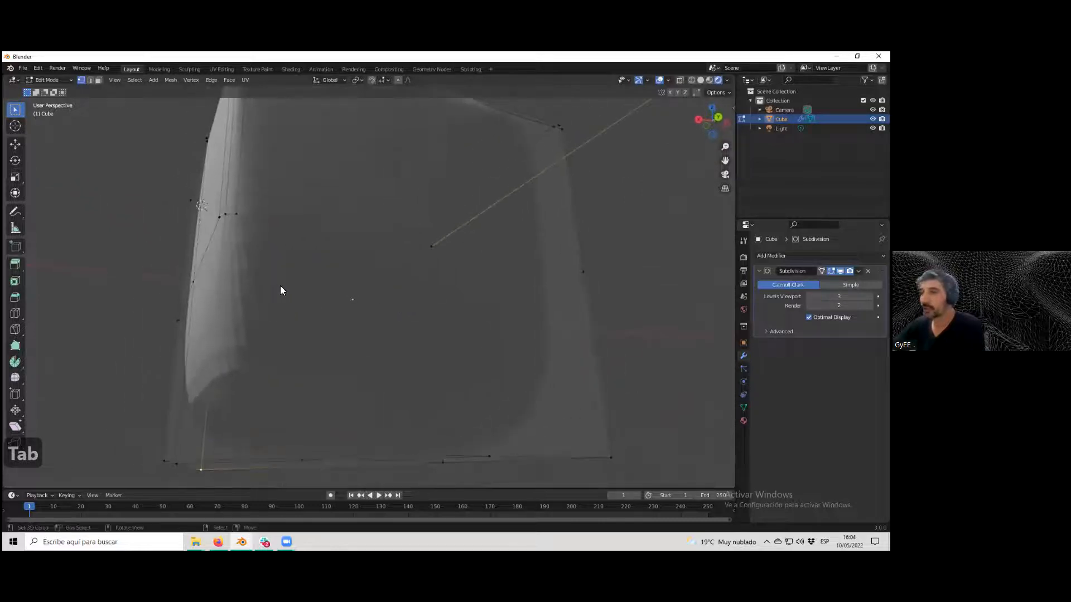
pyautogui.scroll(-5, 310, 316)
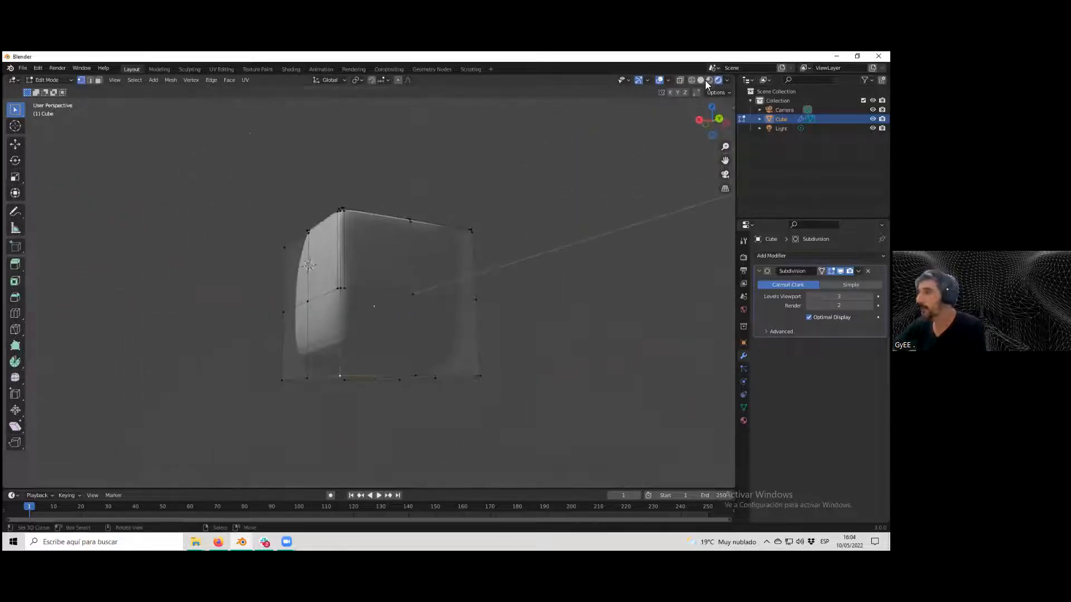
# Switch the viewport shading to Material Preview and add a new material to the cube.
pyautogui.click(709, 79)
pyautogui.scroll(6, 450, 307)
pyautogui.moveTo(446, 305); pyautogui.dragTo(444, 311, button='middle')
pyautogui.scroll(-1, 450, 308)
pyautogui.scroll(1, 450, 308)
pyautogui.scroll(-1, 450, 308)
pyautogui.click(743, 420)
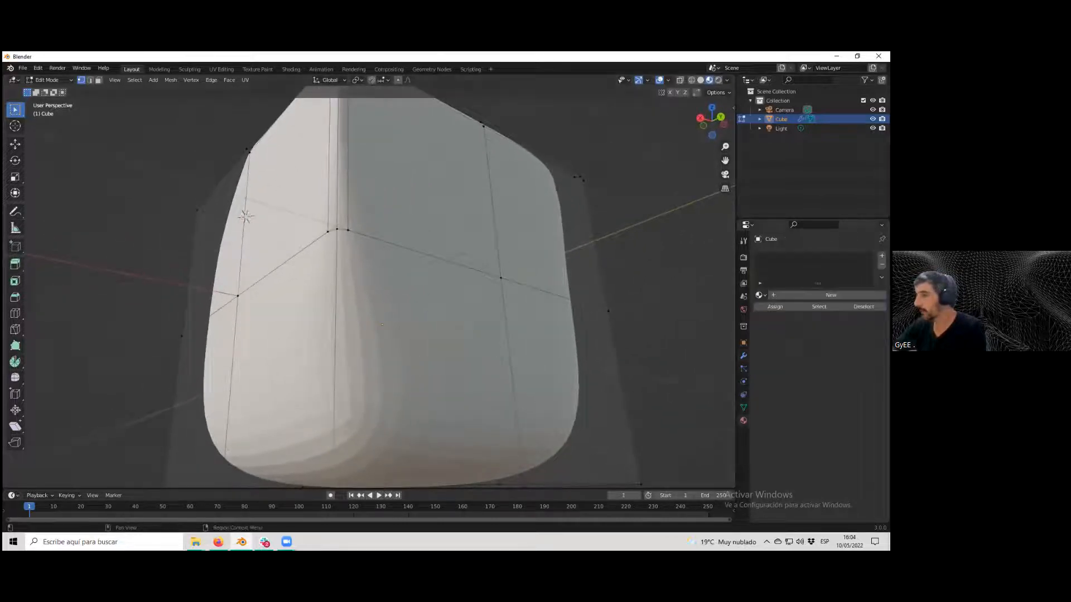
pyautogui.click(830, 296)
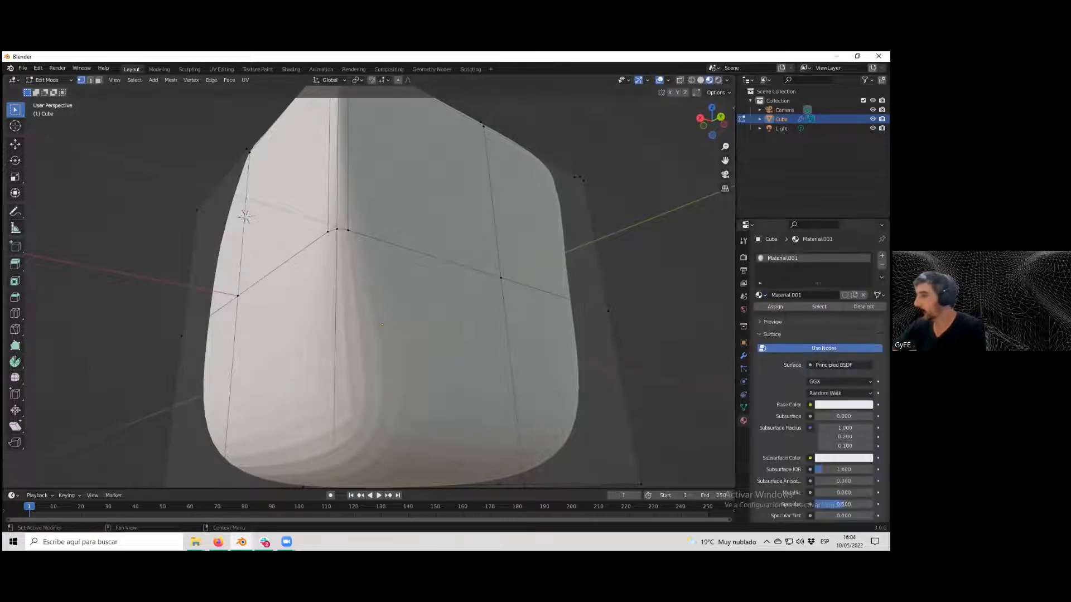
# Set the material's base color to pink and collapse the Surface settings.
pyautogui.click(843, 405)
pyautogui.moveTo(827, 311); pyautogui.dragTo(836, 321)
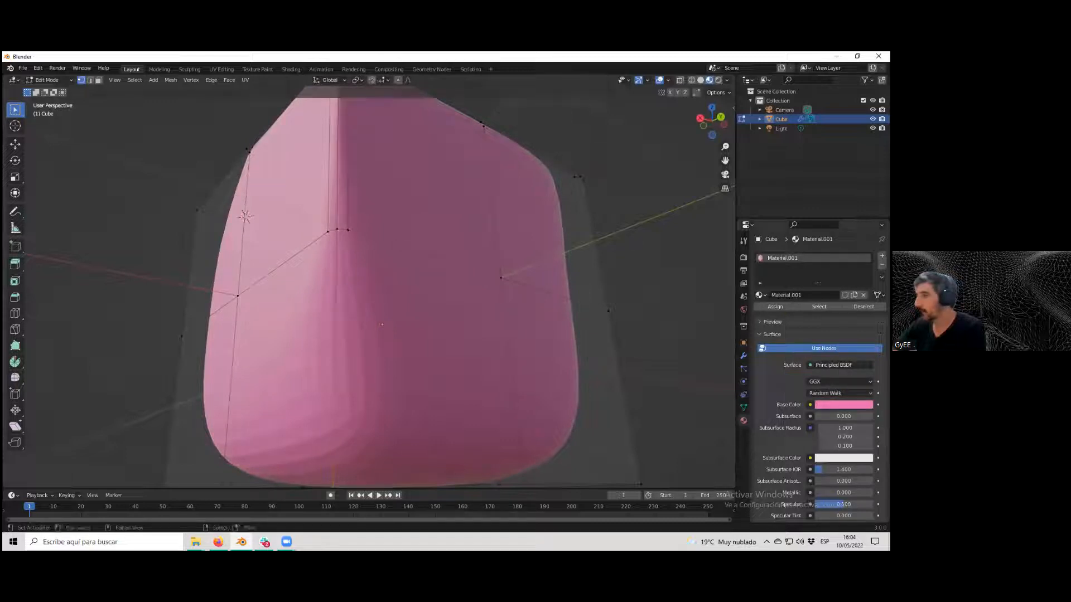
pyautogui.rightClick(743, 441)
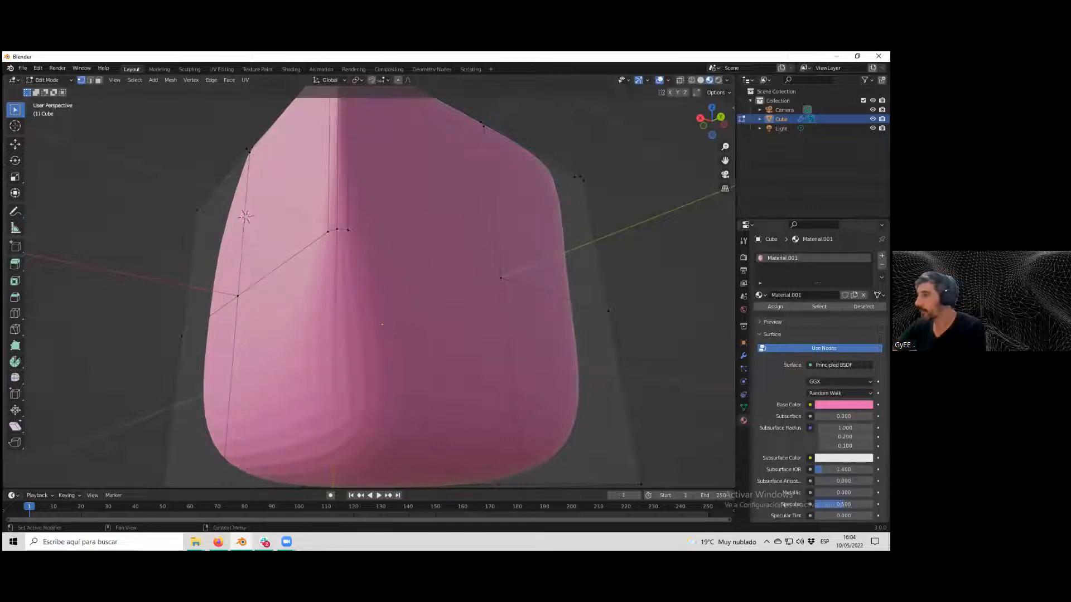
pyautogui.click(772, 335)
pyautogui.scroll(-2, 471, 316)
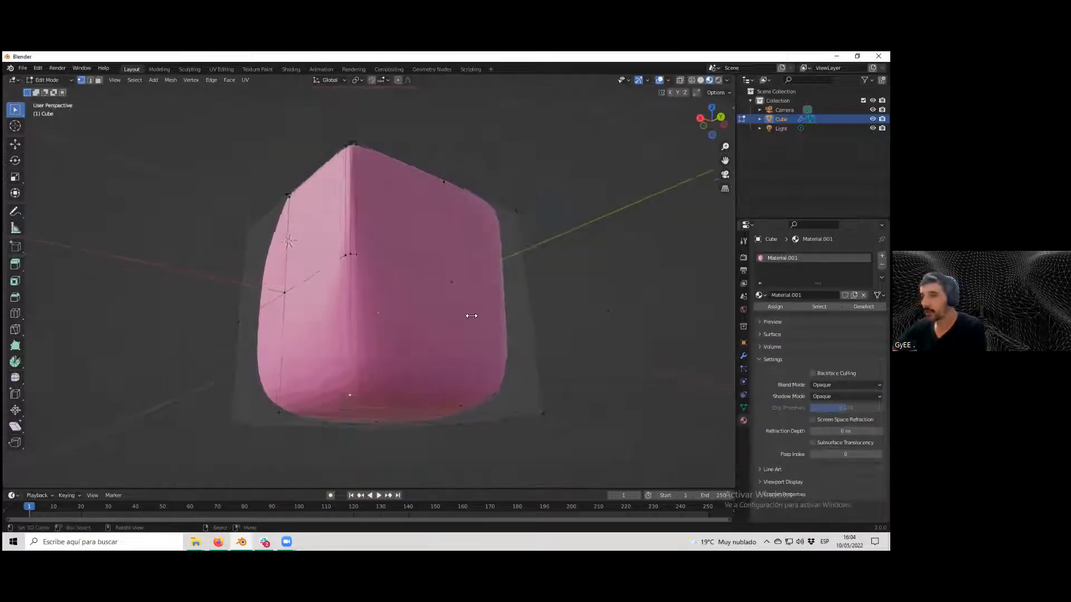
pyautogui.scroll(3, 385, 317)
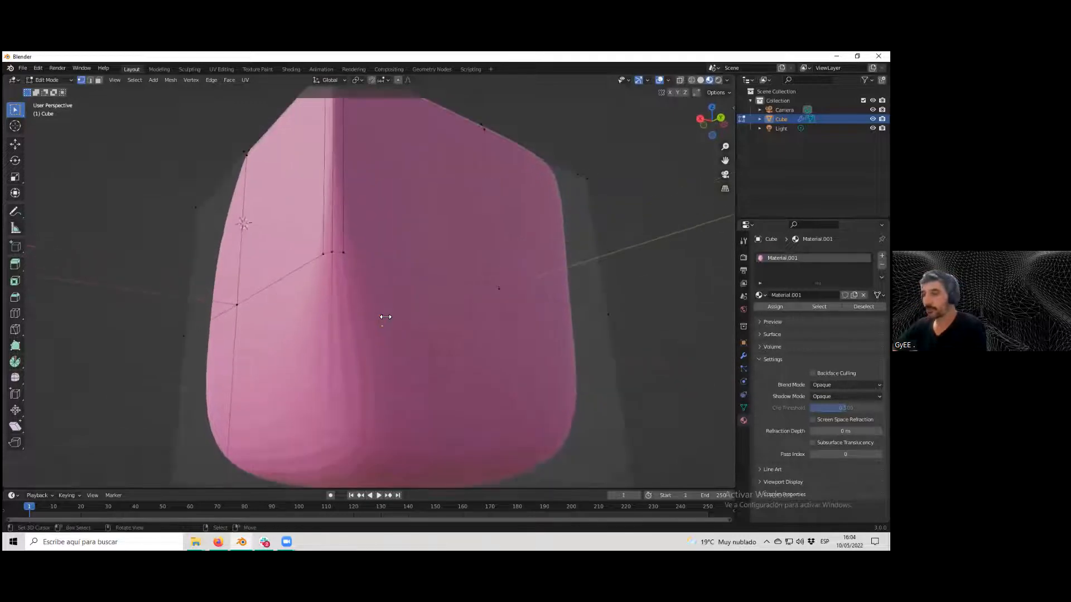
# Select two vertices across the front face and subdivide the edge between them.
pyautogui.press('Tab')
pyautogui.scroll(-5, 384, 316)
pyautogui.moveTo(333, 330); pyautogui.dragTo(376, 313, button='middle')
pyautogui.press('Tab')
pyautogui.scroll(3, 376, 313)
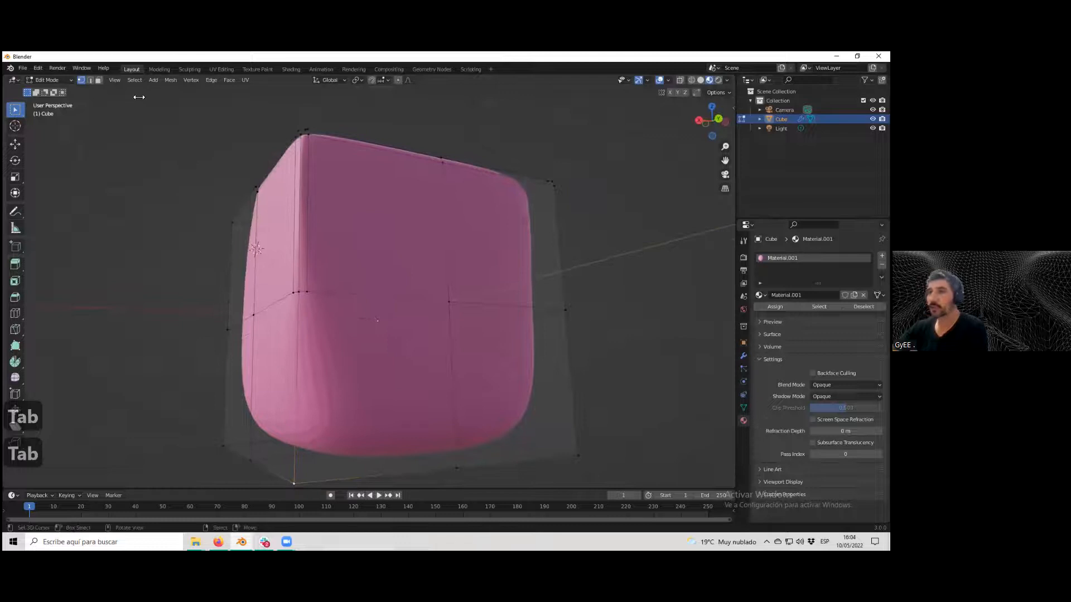
pyautogui.click(298, 293)
pyautogui.keyDown('shift'); pyautogui.click(449, 301); pyautogui.keyUp('shift')
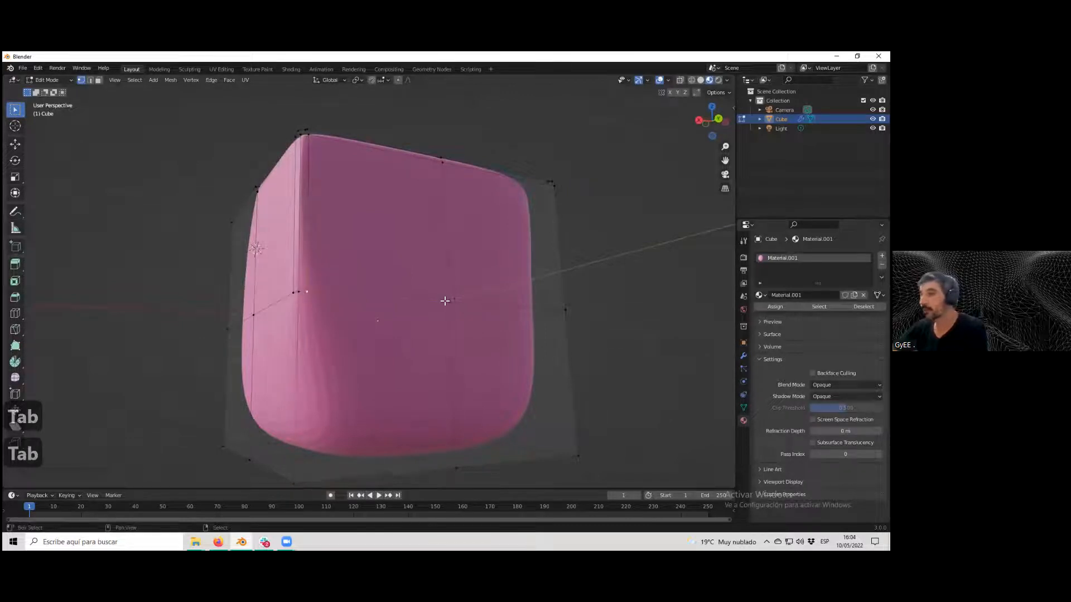
pyautogui.click(212, 80)
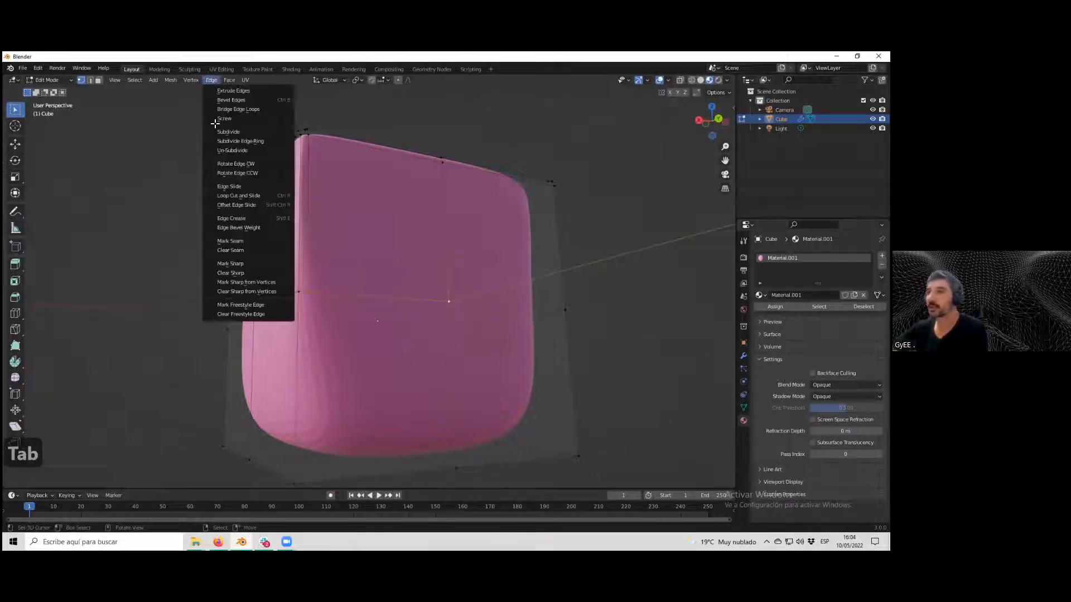
pyautogui.click(243, 127)
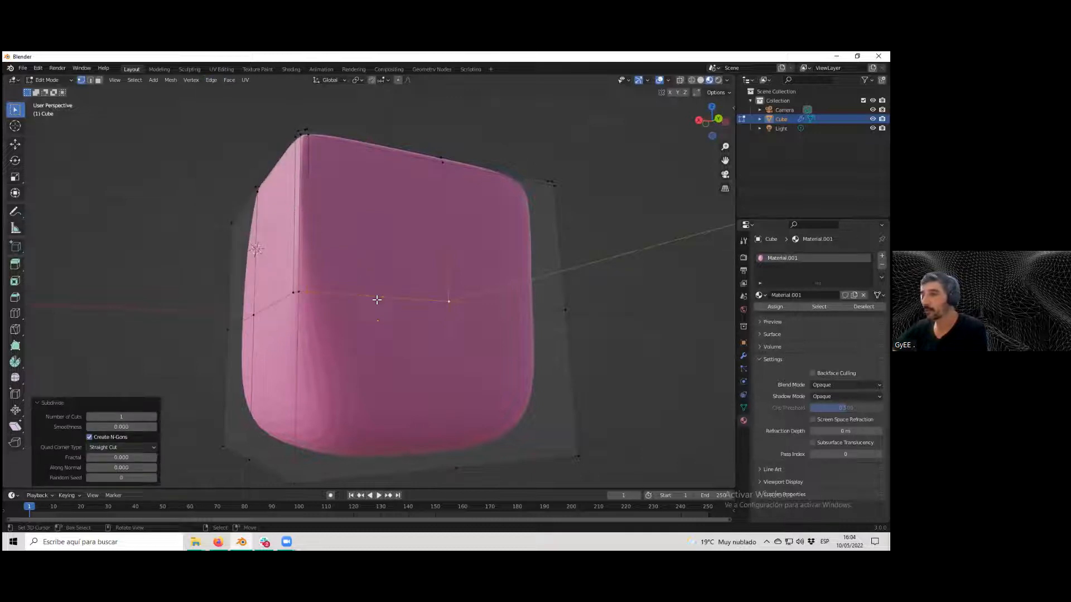
# Select the new midpoint vertex and move it to reshape the front face.
pyautogui.click(382, 296)
pyautogui.moveTo(411, 296); pyautogui.dragTo(421, 296, button='middle')
pyautogui.press('g')
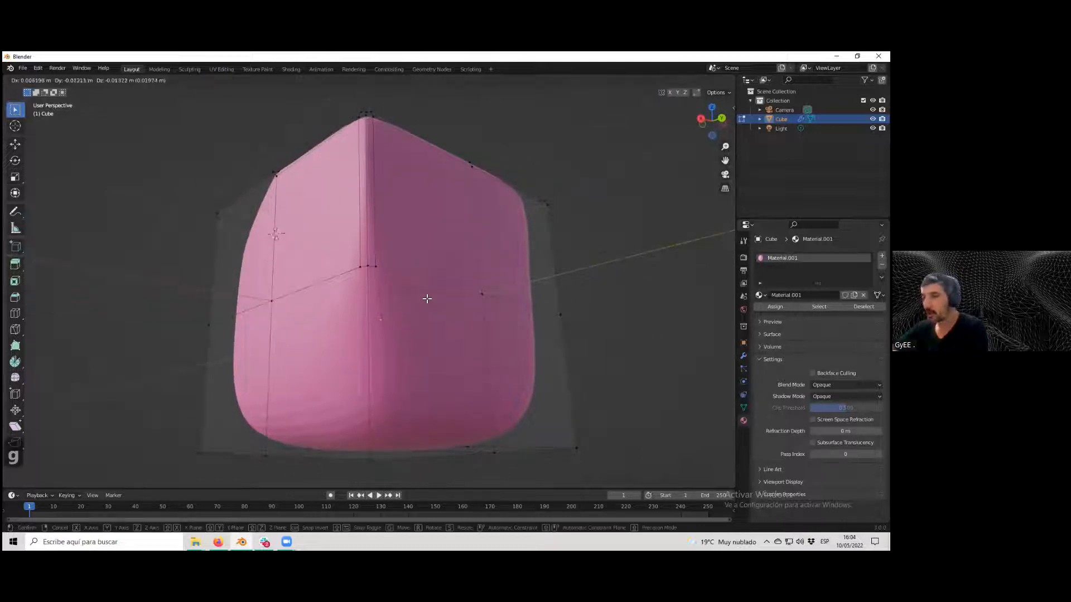
pyautogui.click(454, 290)
pyautogui.moveTo(458, 271); pyautogui.dragTo(412, 254, button='middle')
pyautogui.press('g')
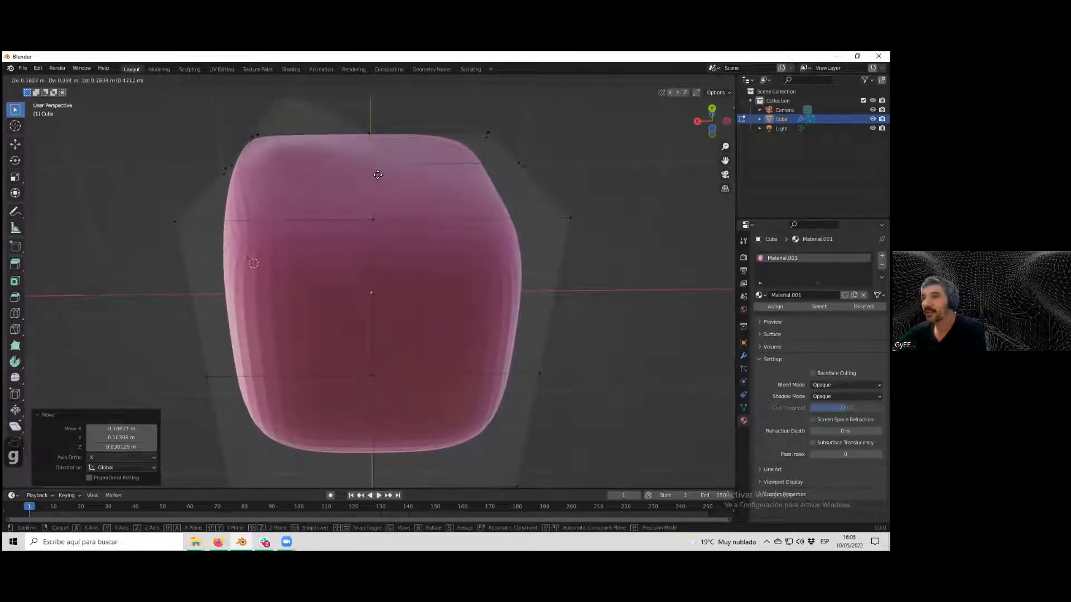
pyautogui.click(406, 128)
# Enable X-ray and move the selected vertex again through the cube.
pyautogui.moveTo(398, 144); pyautogui.dragTo(375, 260, button='middle')
pyautogui.scroll(6, 368, 254)
pyautogui.moveTo(308, 260); pyautogui.dragTo(387, 267, button='middle')
pyautogui.scroll(2, 419, 245)
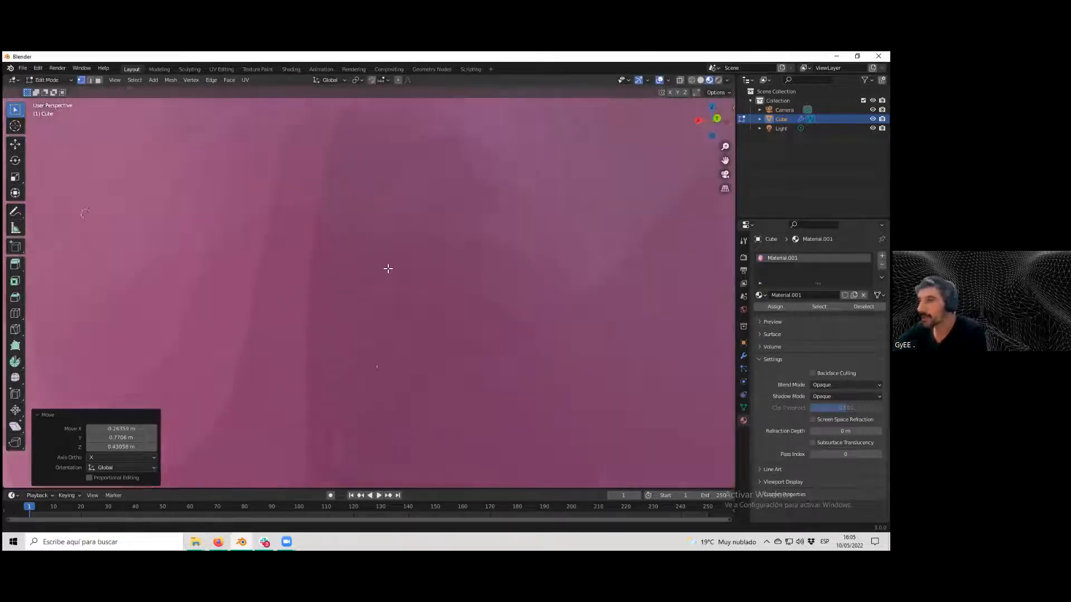
pyautogui.scroll(1, 378, 270)
pyautogui.scroll(-2, 376, 270)
pyautogui.scroll(-1, 369, 275)
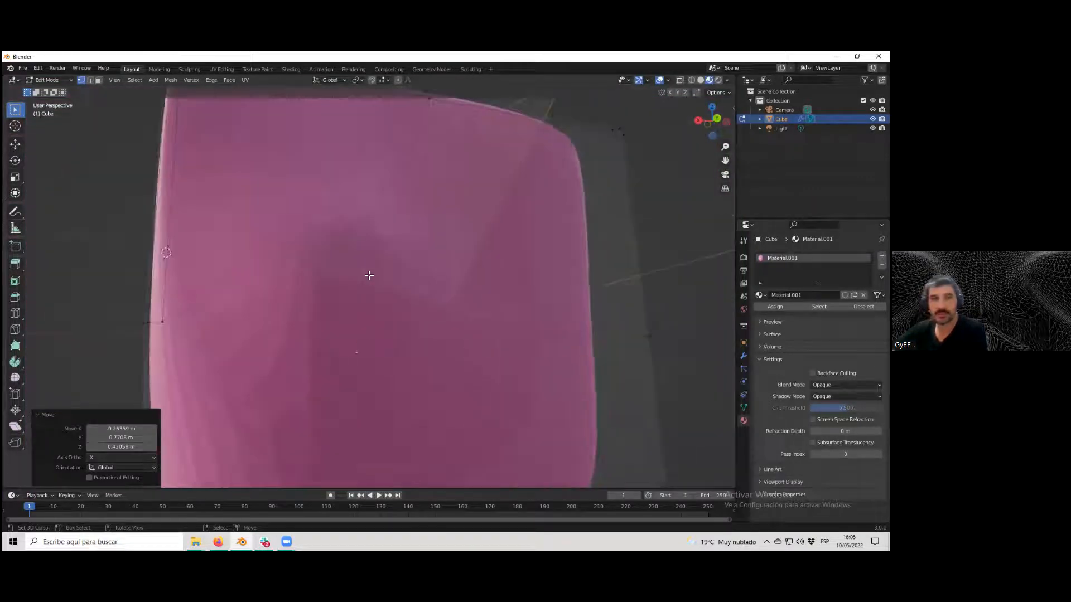
pyautogui.scroll(2, 368, 276)
pyautogui.moveTo(372, 276); pyautogui.dragTo(378, 275, button='middle')
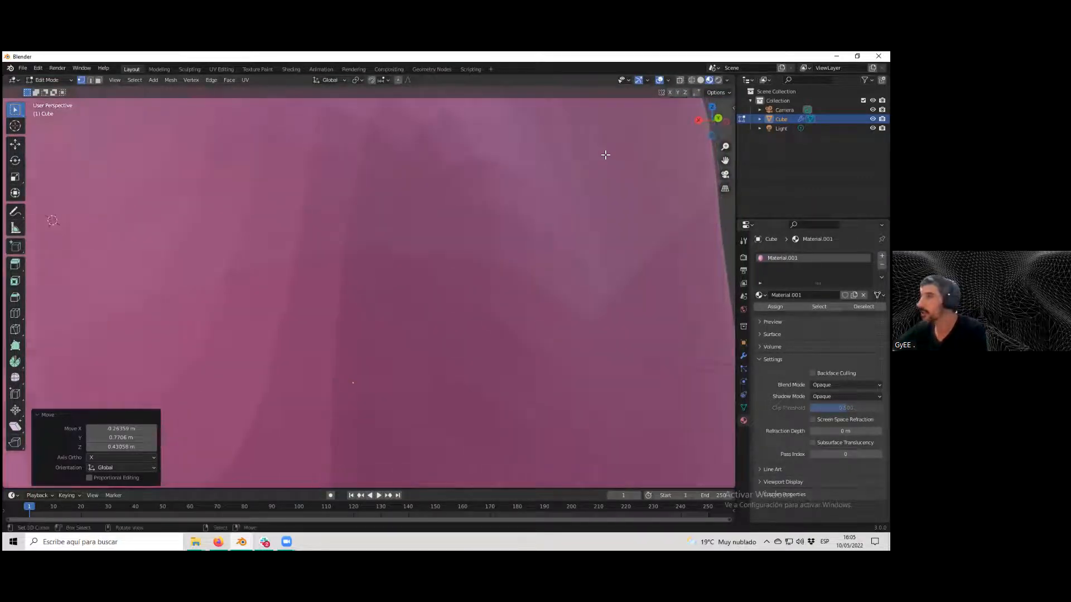
pyautogui.click(679, 81)
pyautogui.scroll(-3, 577, 201)
pyautogui.moveTo(569, 211); pyautogui.dragTo(519, 226, button='middle')
pyautogui.moveTo(251, 315); pyautogui.dragTo(416, 354, button='middle')
pyautogui.scroll(-3, 342, 346)
pyautogui.scroll(-2, 385, 344)
pyautogui.press('g')
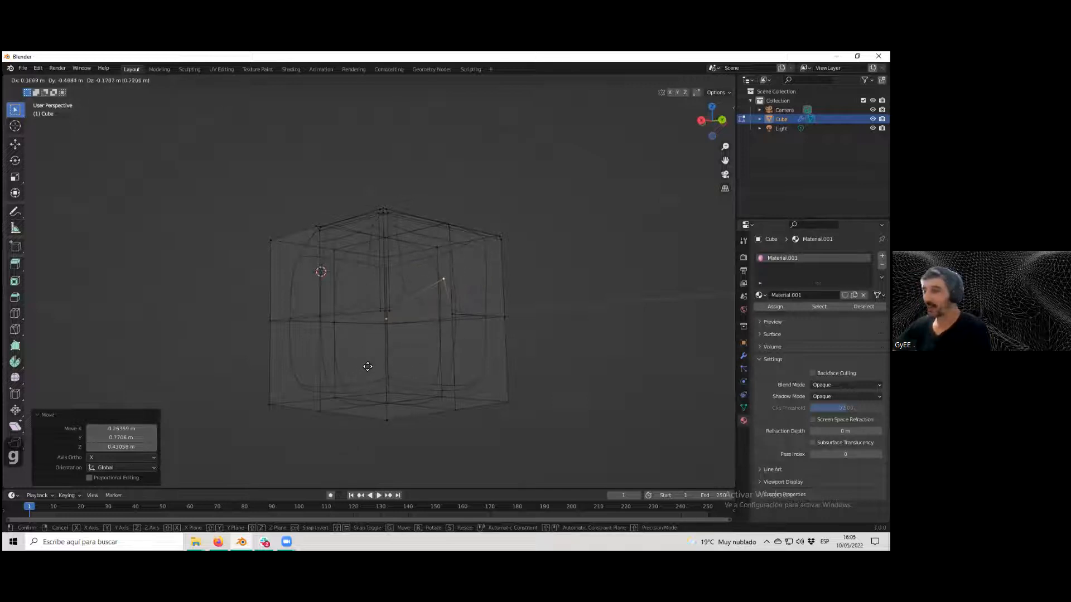
pyautogui.click(368, 367)
# Return to Object Mode and switch the viewport shading back to Material Preview.
pyautogui.scroll(4, 374, 377)
pyautogui.scroll(-3, 381, 372)
pyautogui.moveTo(385, 370); pyautogui.dragTo(399, 366, button='middle')
pyautogui.scroll(2, 399, 366)
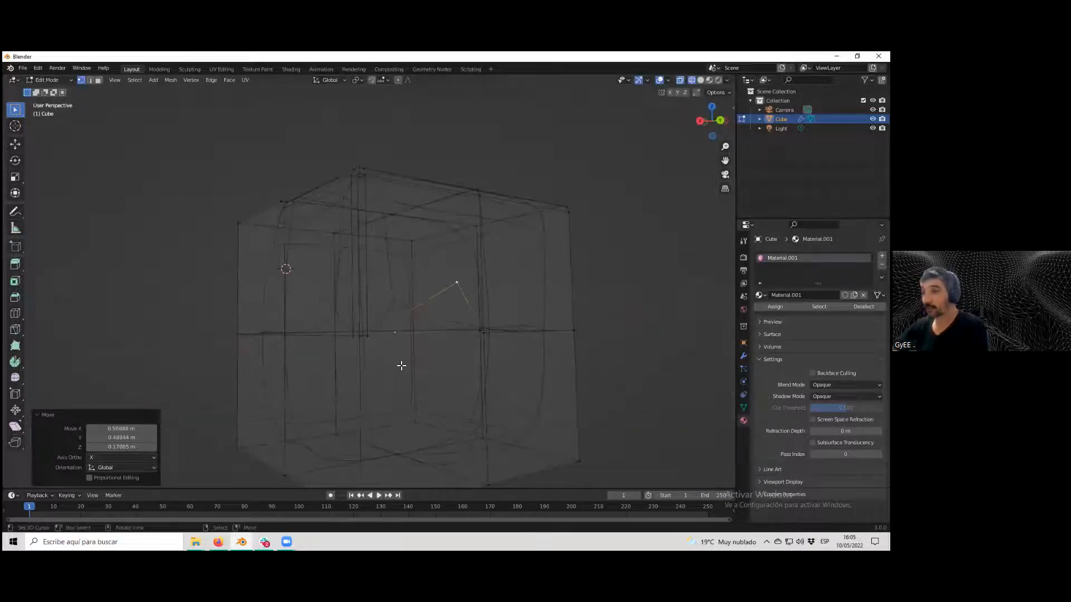
pyautogui.press('Tab')
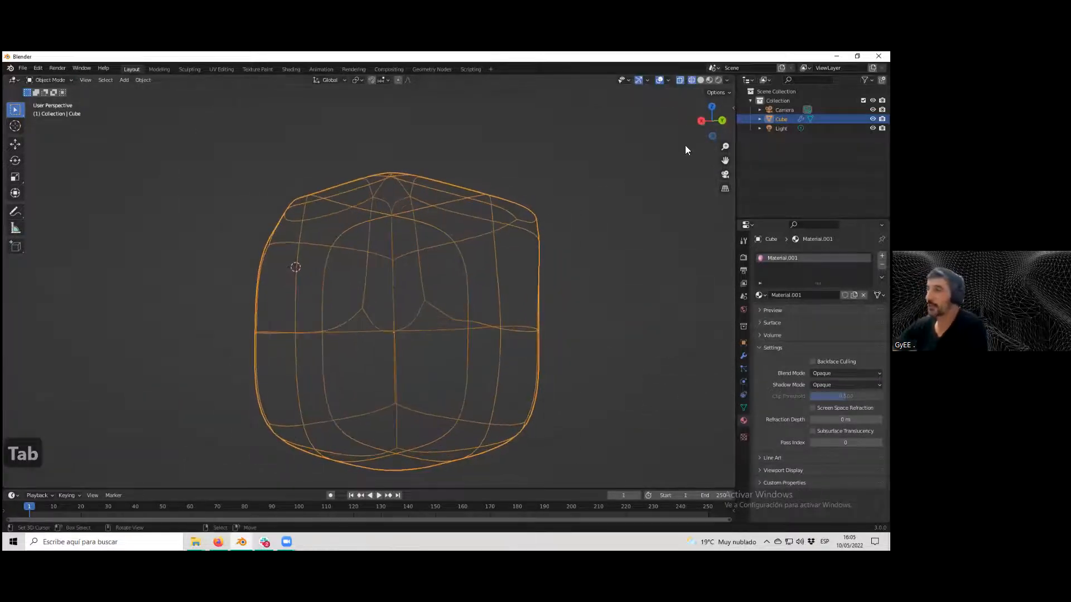
pyautogui.click(700, 80)
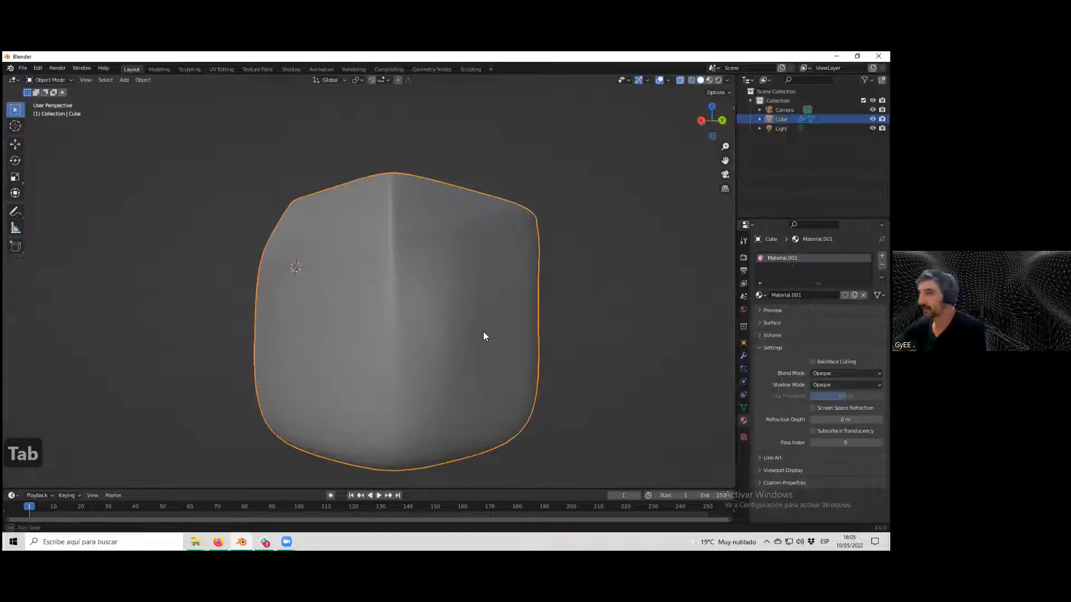
pyautogui.moveTo(484, 333); pyautogui.dragTo(437, 313, button='middle')
pyautogui.scroll(4, 474, 334)
pyautogui.scroll(-4, 512, 273)
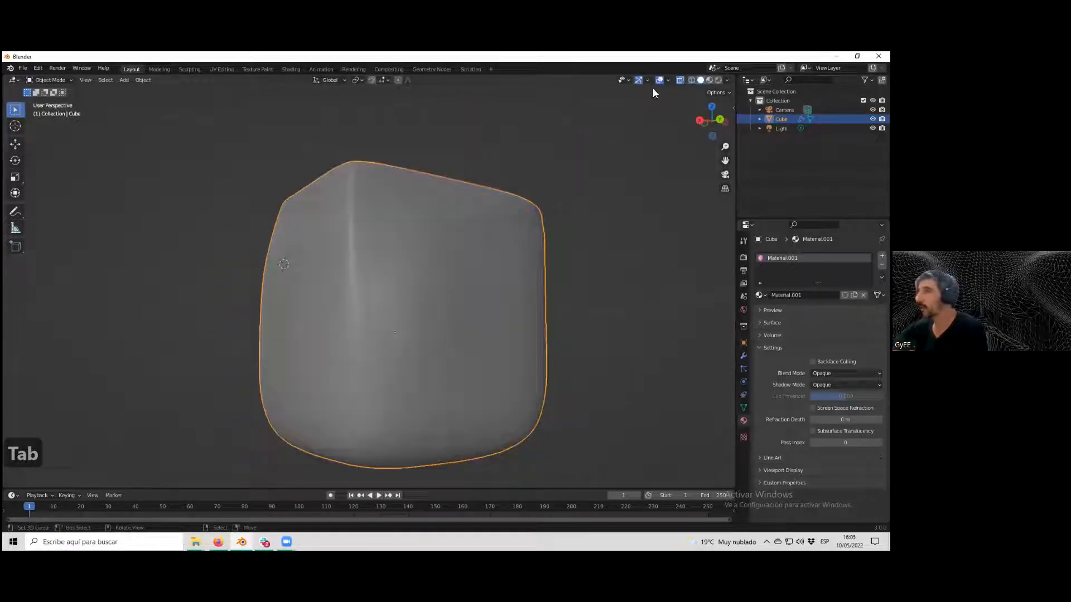
pyautogui.click(719, 80)
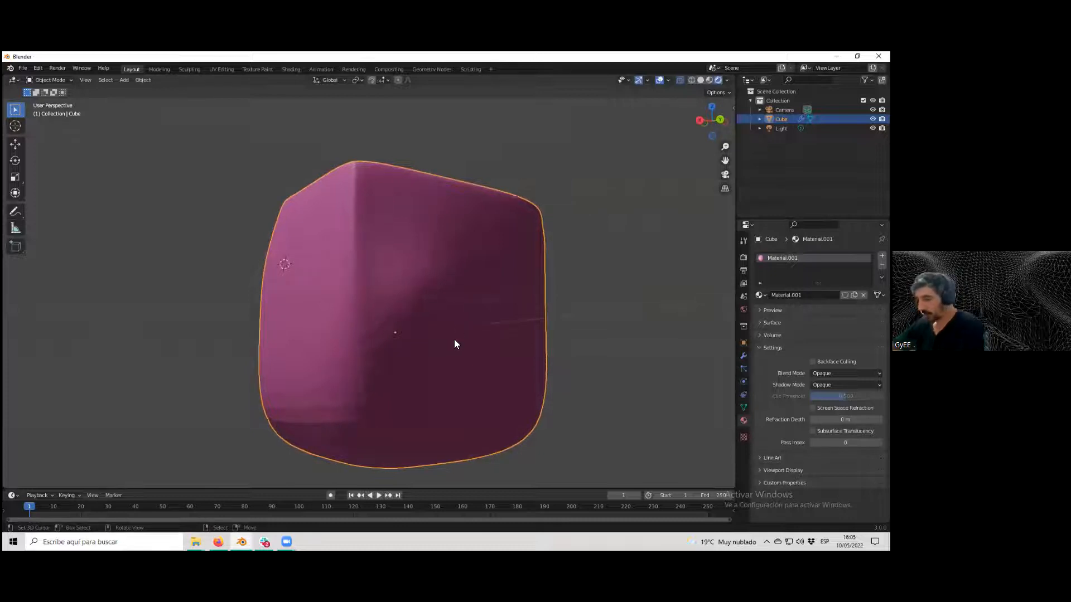
# In the camera view, rotate the cube 81.6° about Z and scale it slightly.
pyautogui.press('KP_0')
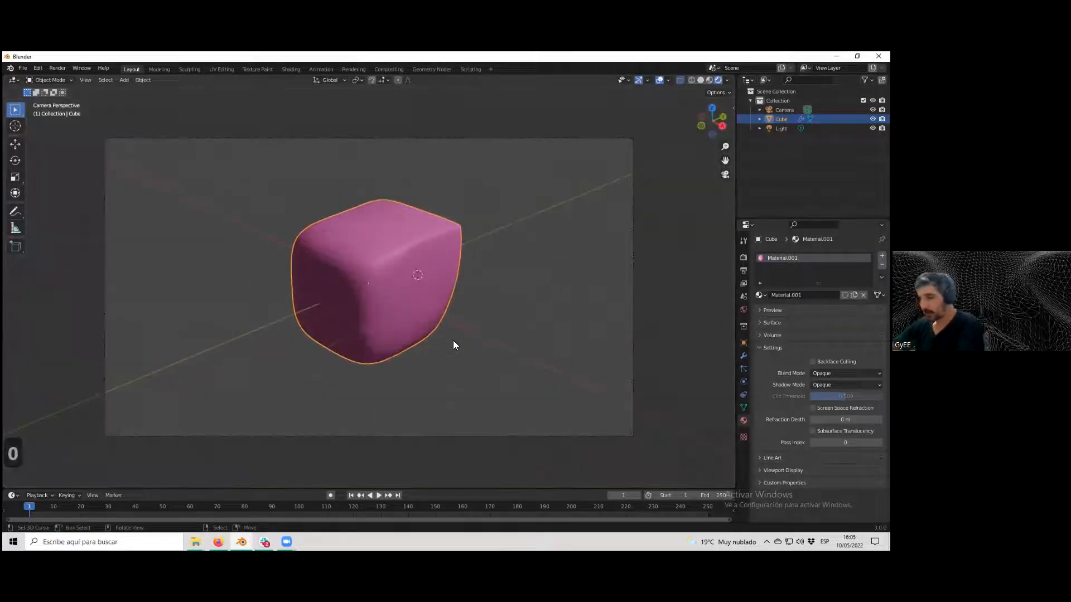
pyautogui.press('r')
pyautogui.press('z')
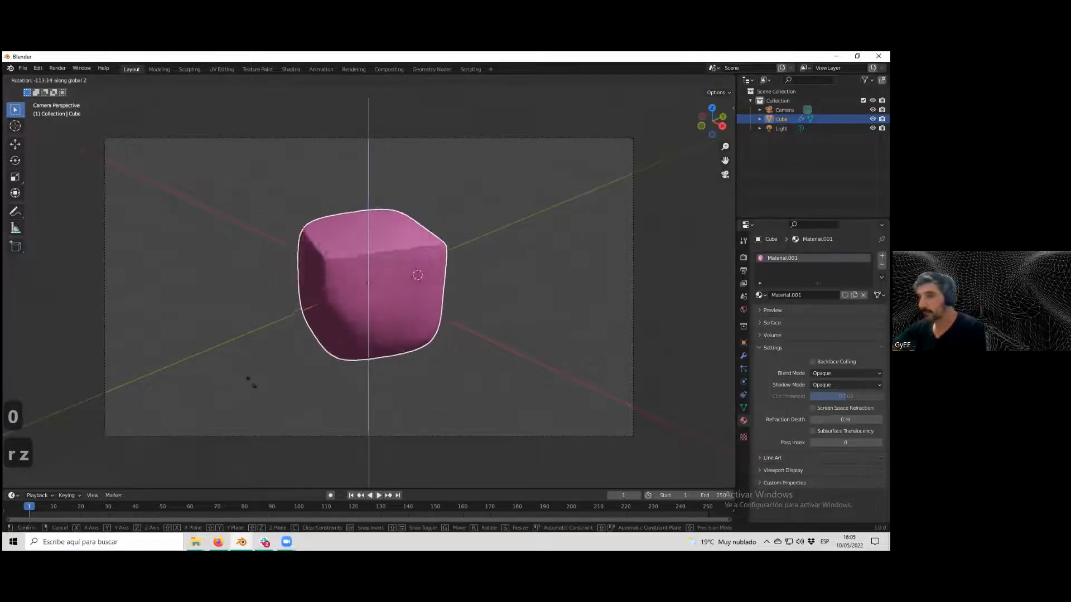
pyautogui.click(372, 375)
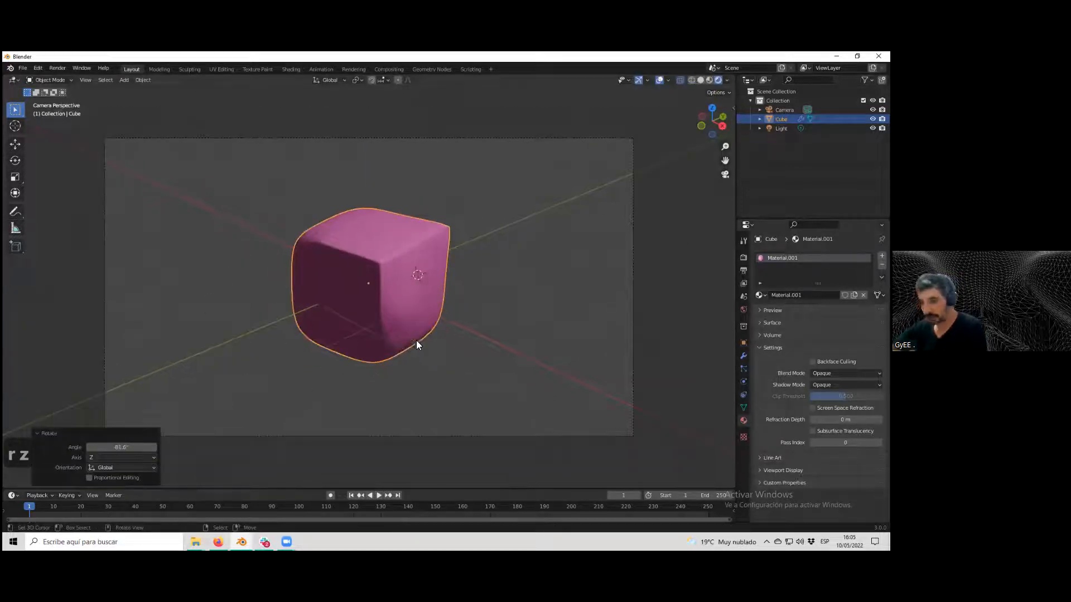
pyautogui.press('s')
pyautogui.click(433, 365)
# Render the camera view and close the render window.
pyautogui.press('F12')
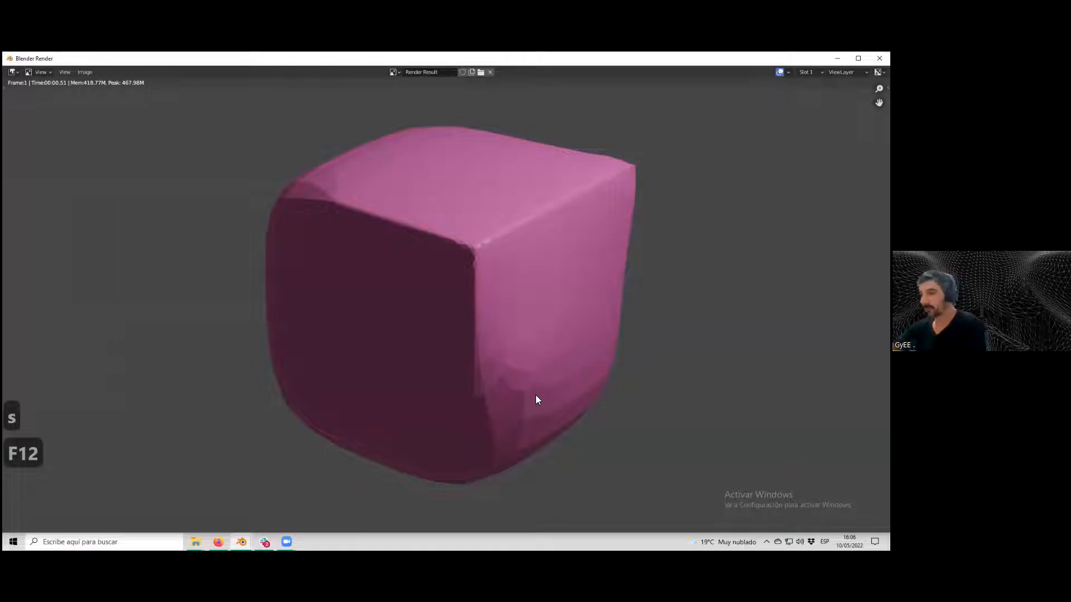
pyautogui.press('Tab')
pyautogui.press('Tab')
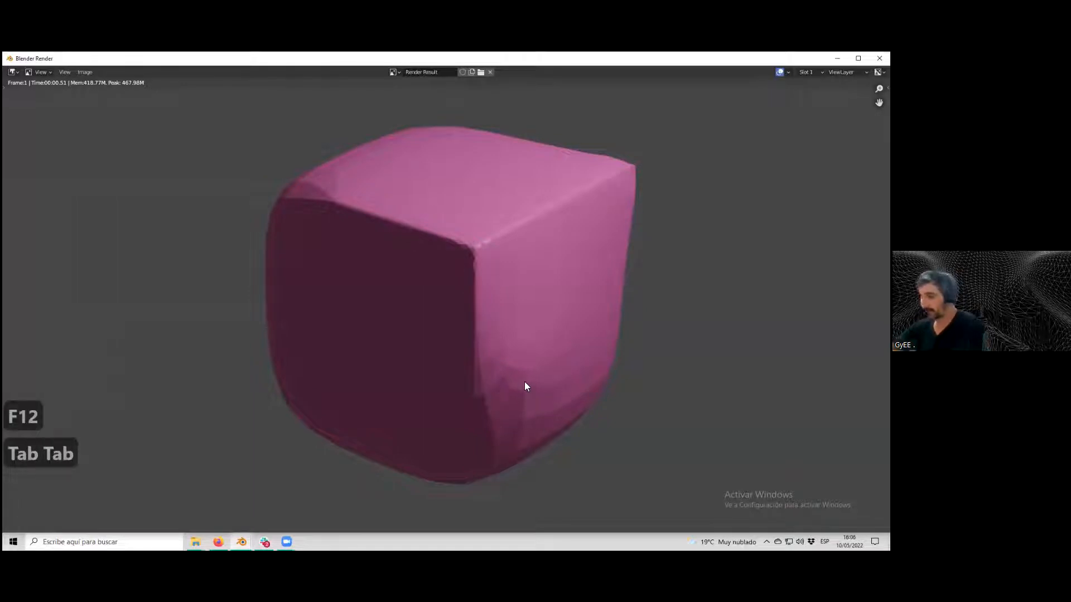
pyautogui.press('F13')
pyautogui.press('Escape')
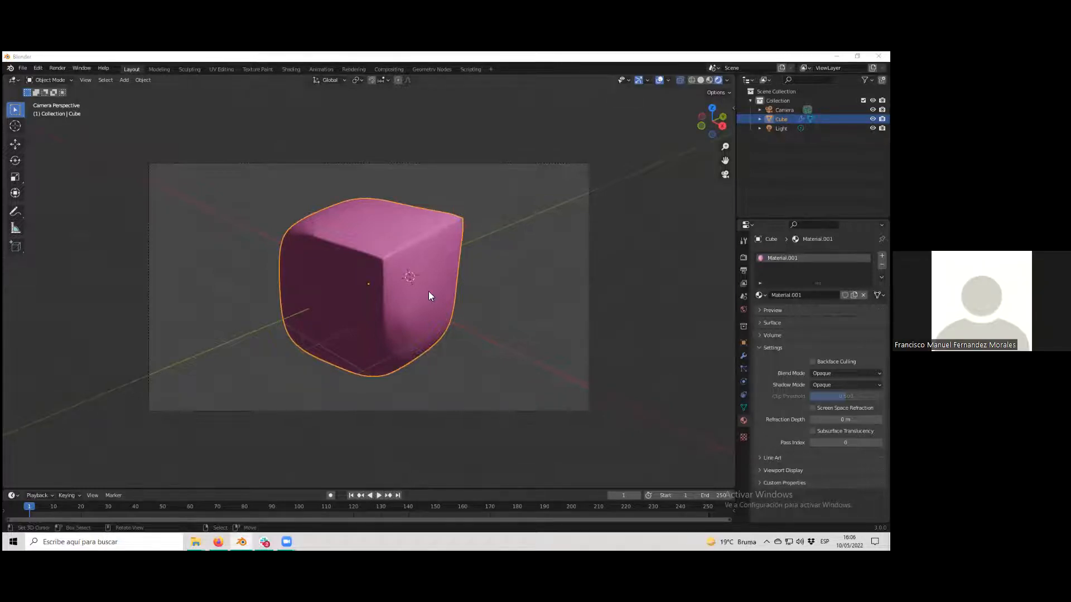
# Delete the cube from the scene.
pyautogui.scroll(-2, 428, 291)
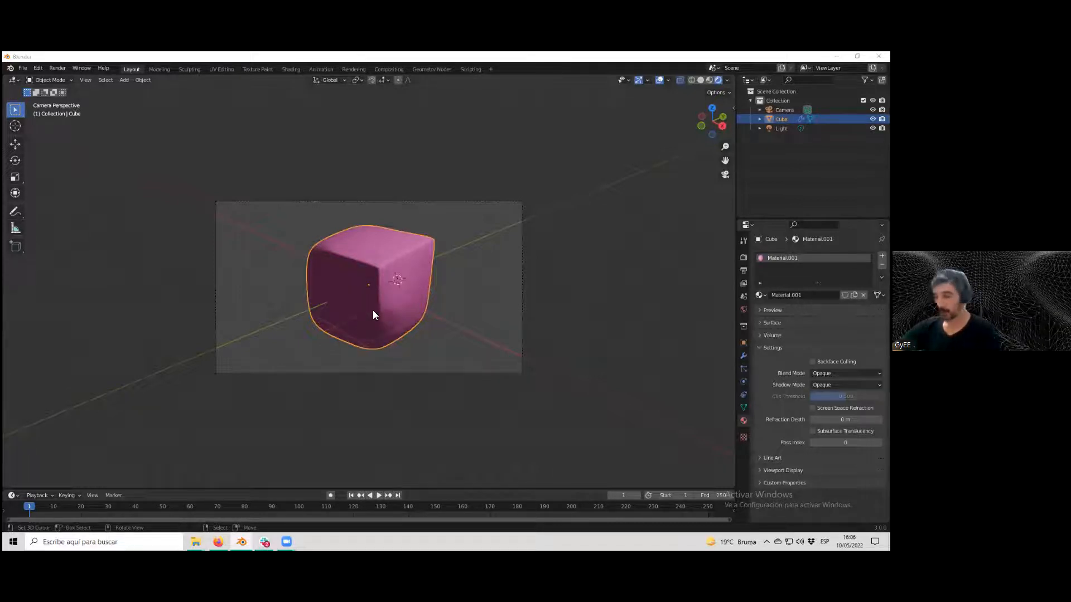
pyautogui.press('Delete')
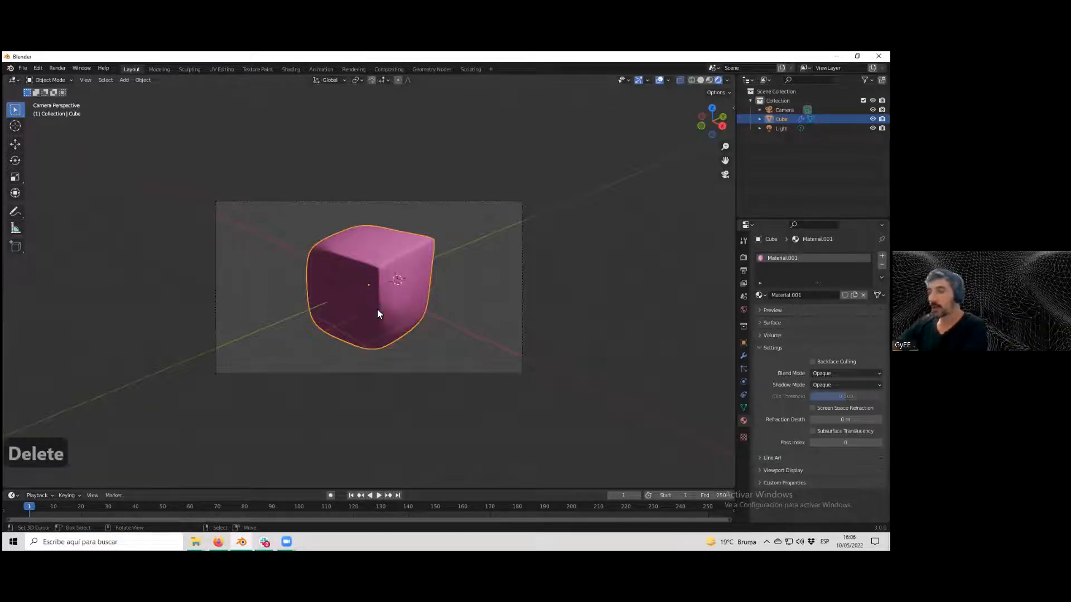
pyautogui.press('Delete')
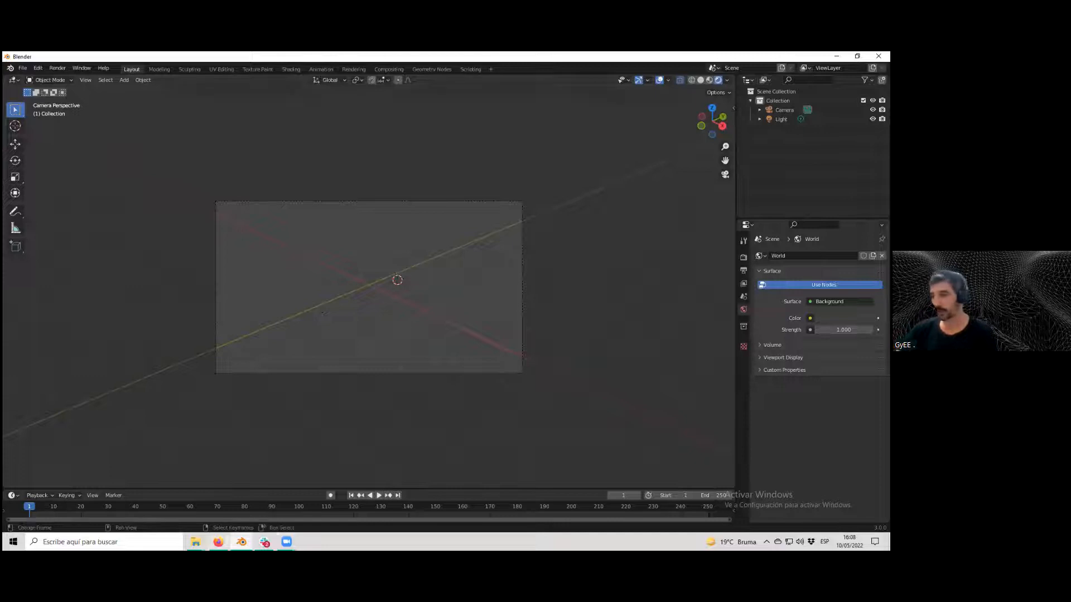
# Switch to Slack and scroll through the course channel's messages.
pyautogui.click(265, 542)
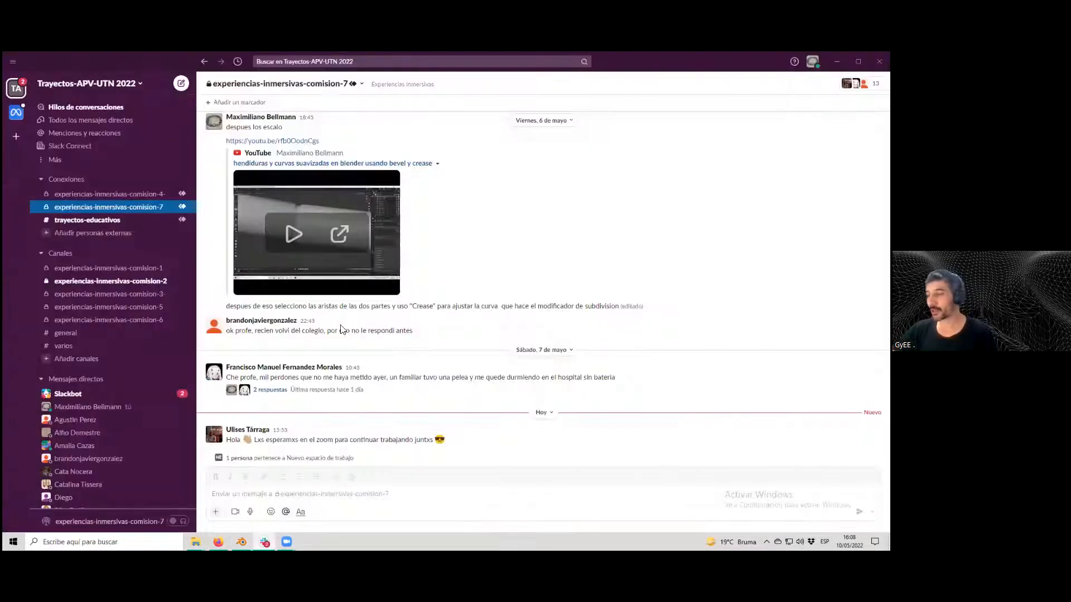
pyautogui.scroll(5, 429, 327)
pyautogui.scroll(5, 461, 318)
pyautogui.scroll(10, 444, 313)
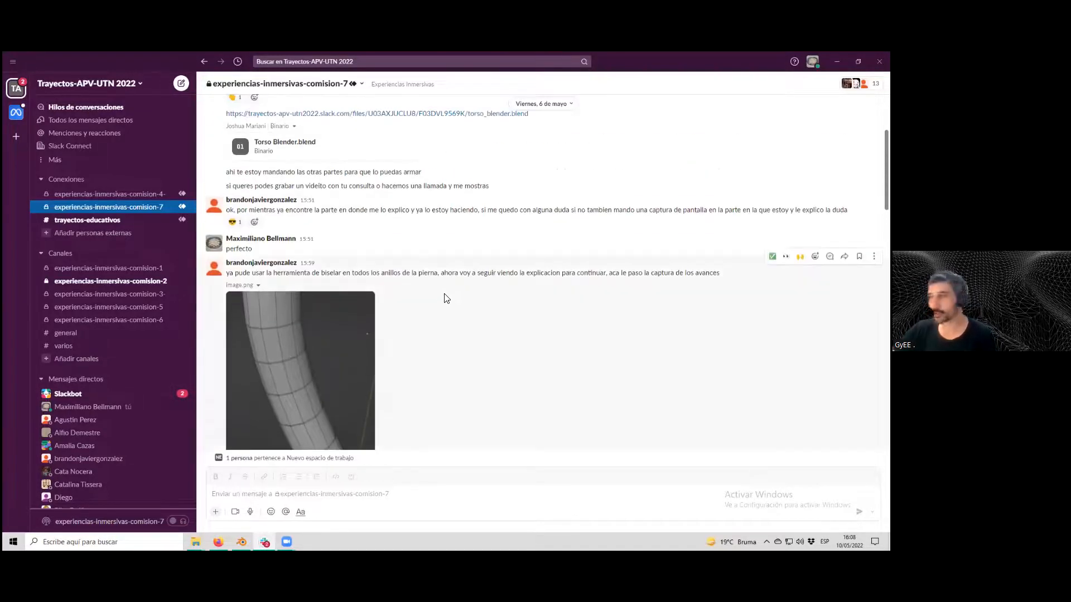
pyautogui.scroll(5, 440, 301)
pyautogui.scroll(4, 435, 278)
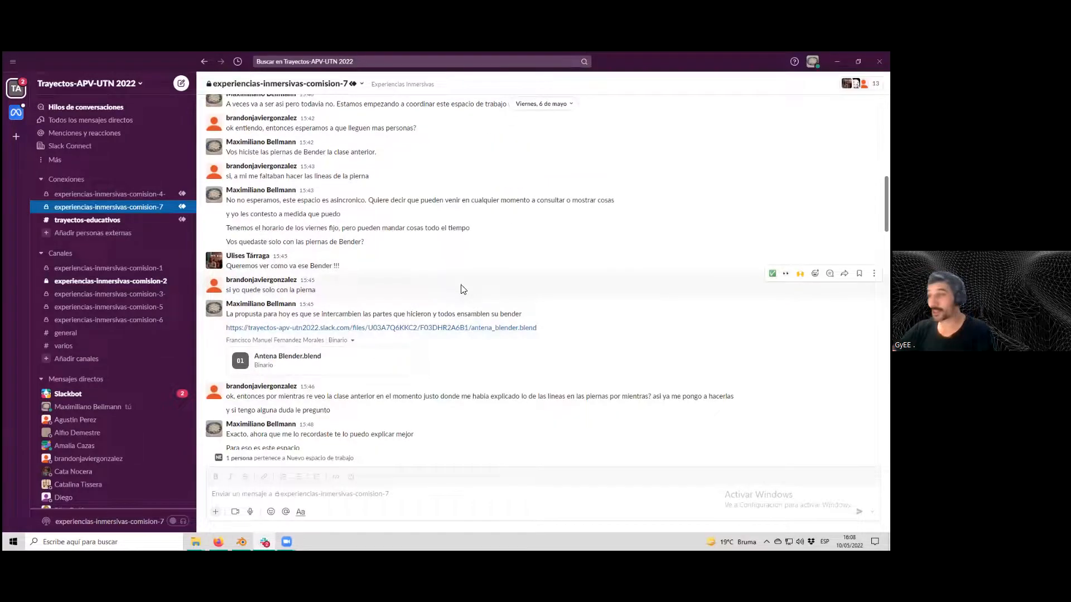
pyautogui.scroll(5, 474, 318)
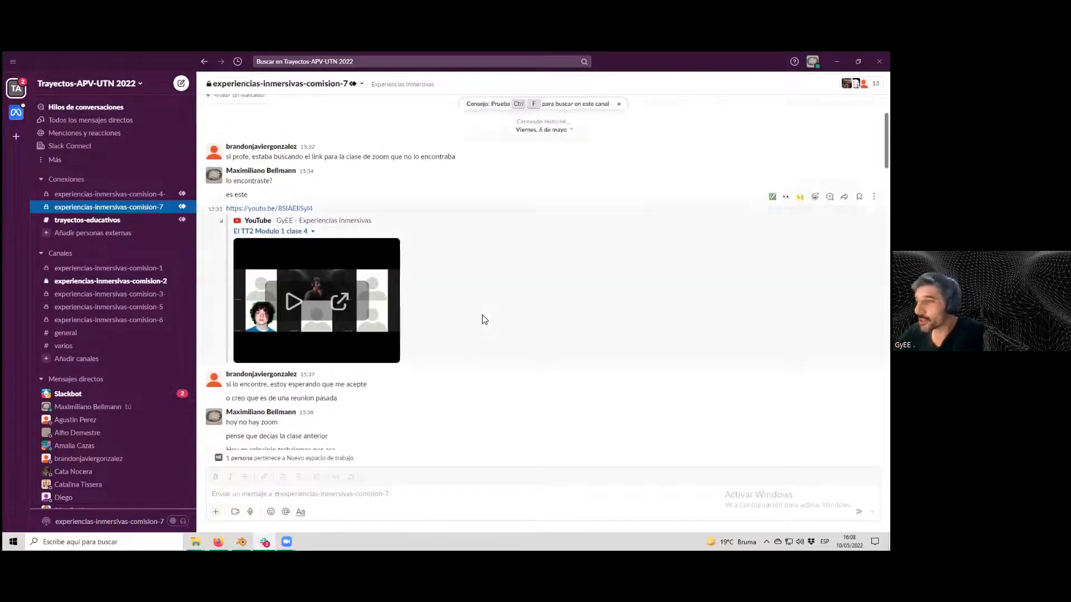
pyautogui.scroll(-15, 483, 316)
pyautogui.scroll(12, 483, 318)
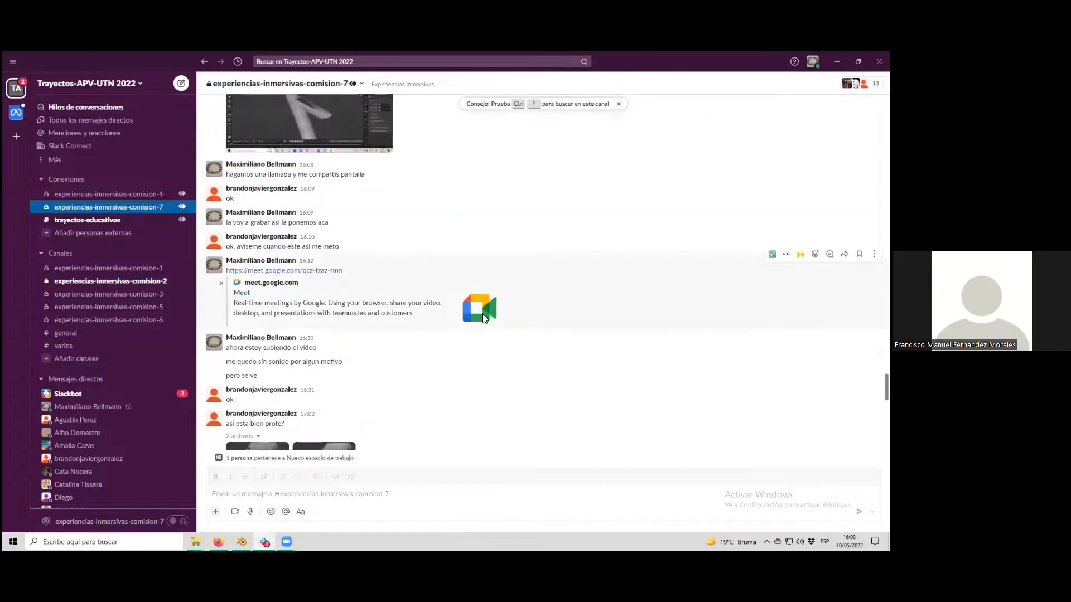
pyautogui.scroll(-2, 453, 327)
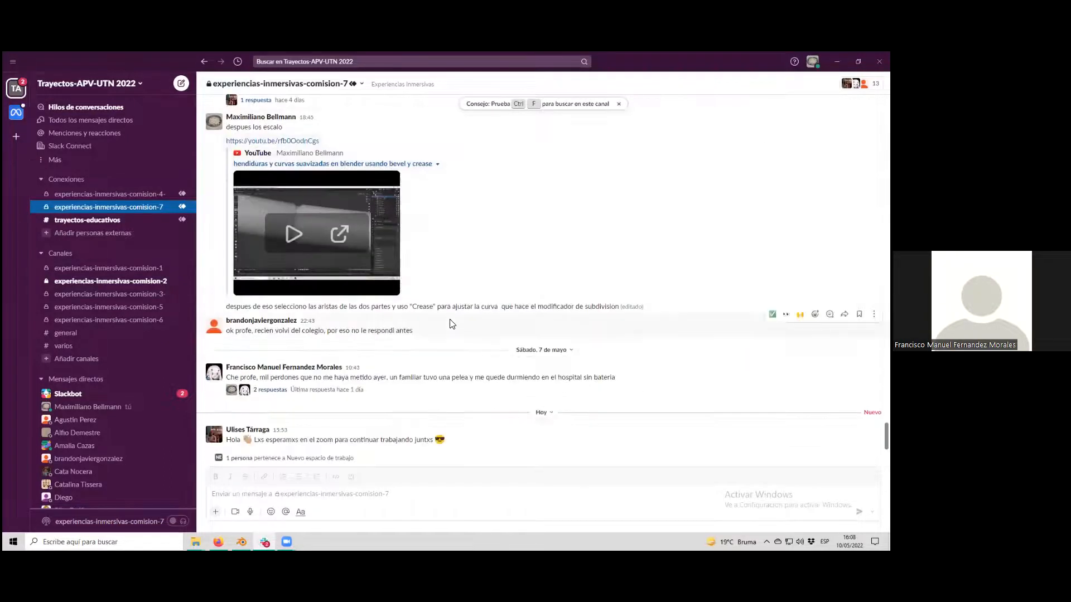
pyautogui.scroll(3, 451, 324)
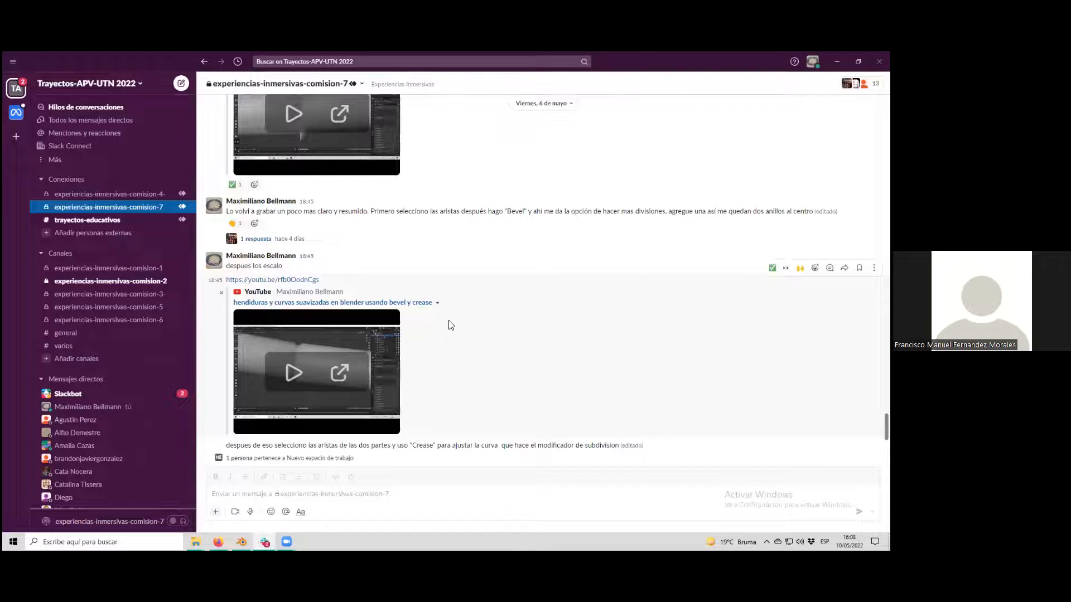
# Scroll further up the course channel and search its messages for "bender".
pyautogui.scroll(3, 452, 325)
pyautogui.scroll(7, 455, 323)
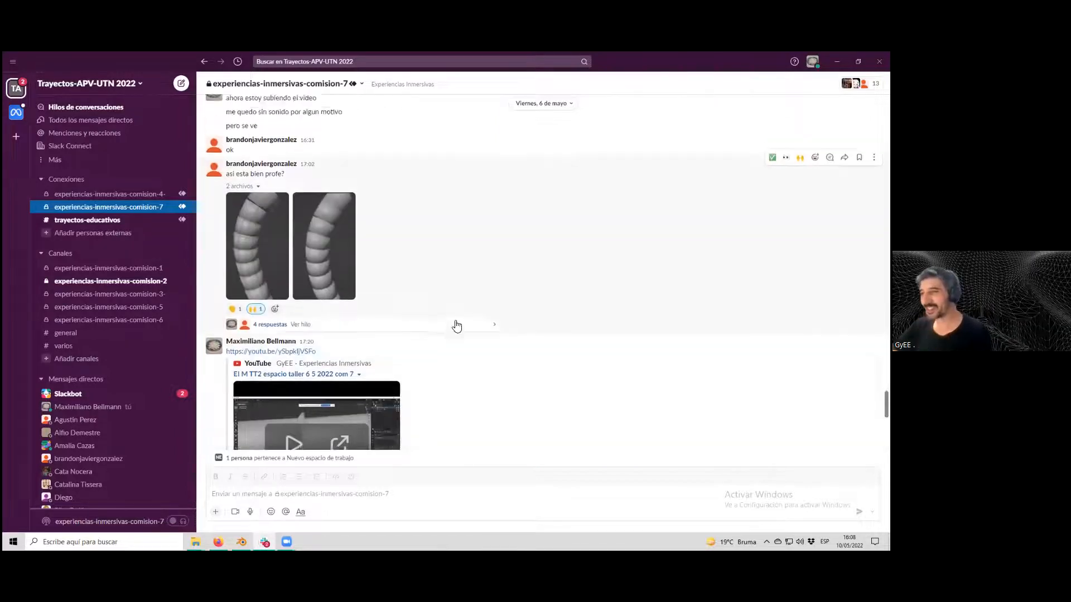
pyautogui.scroll(10, 455, 322)
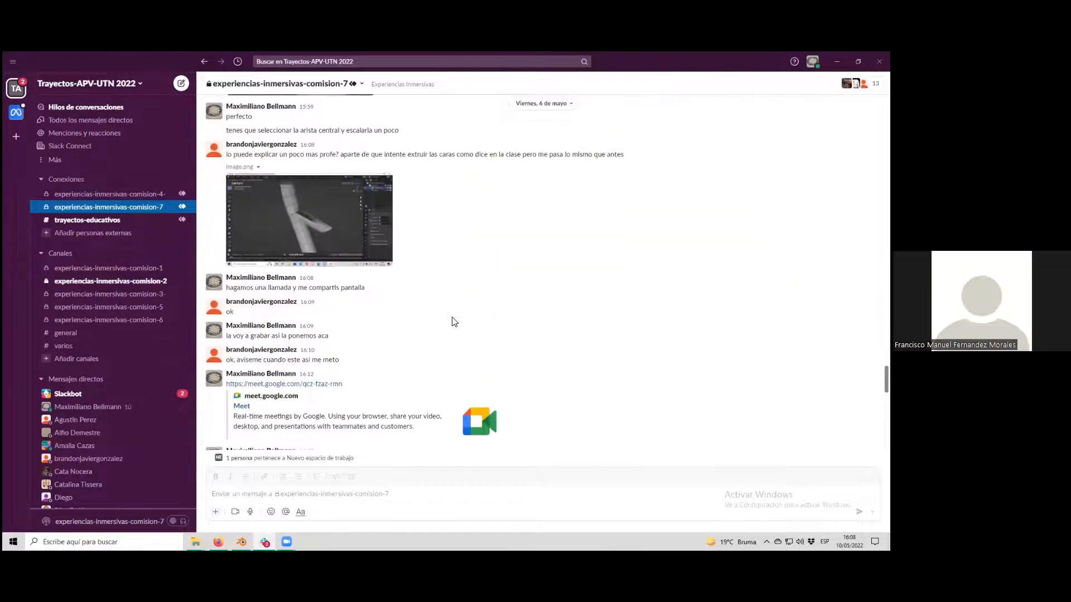
pyautogui.scroll(2, 455, 321)
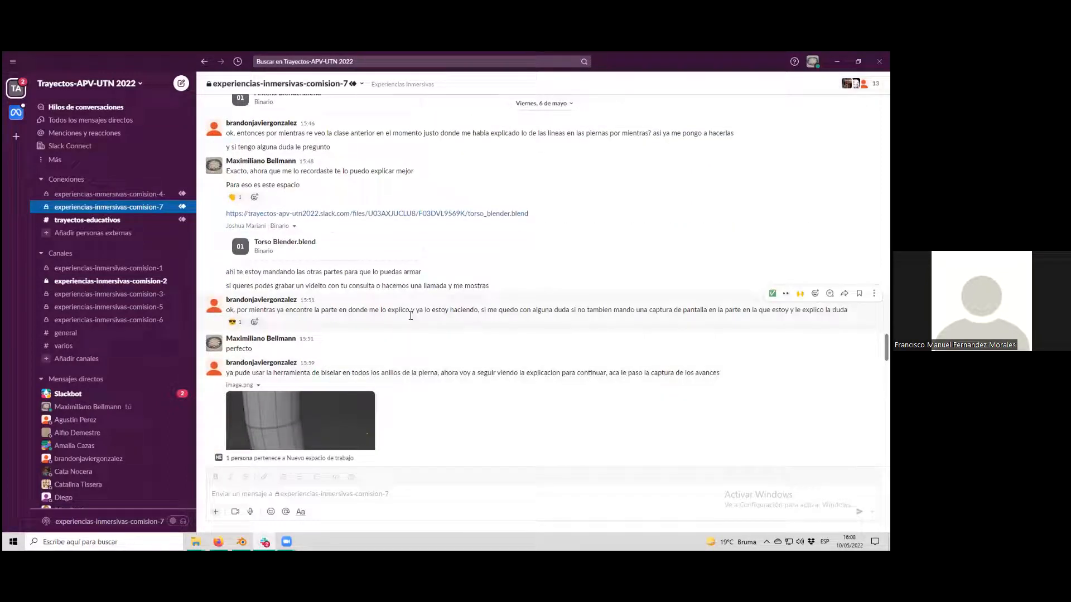
pyautogui.hotkey('ctrl', 'f')
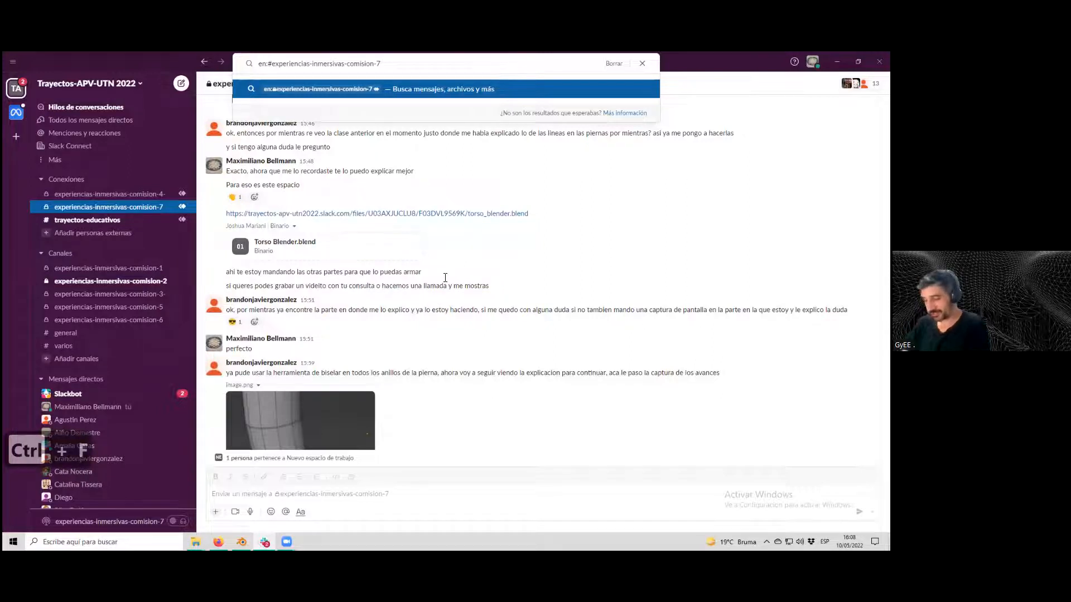
pyautogui.write('bender')
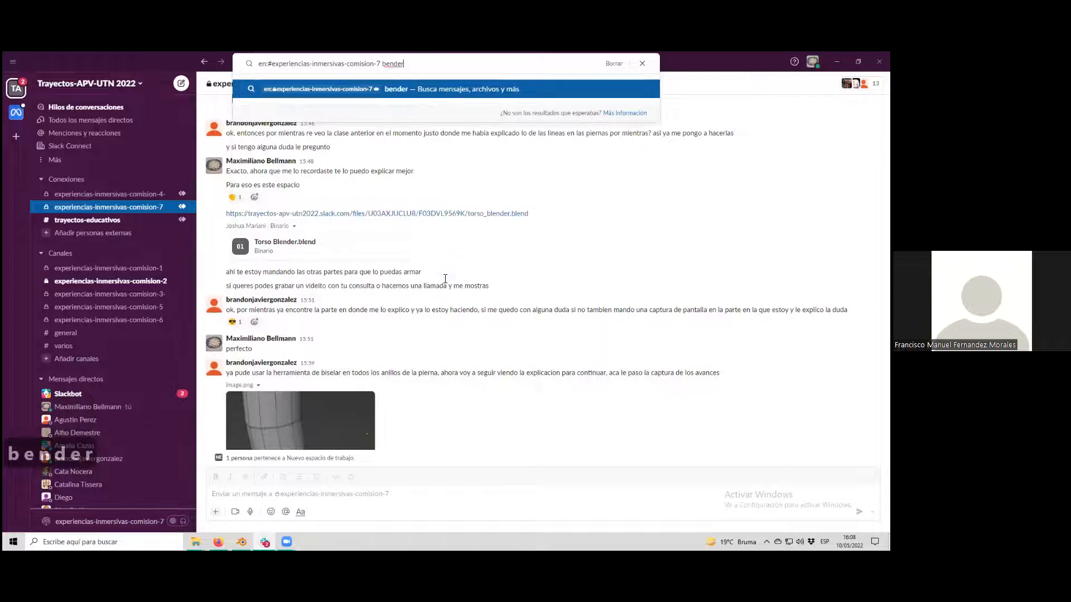
pyautogui.press('Return')
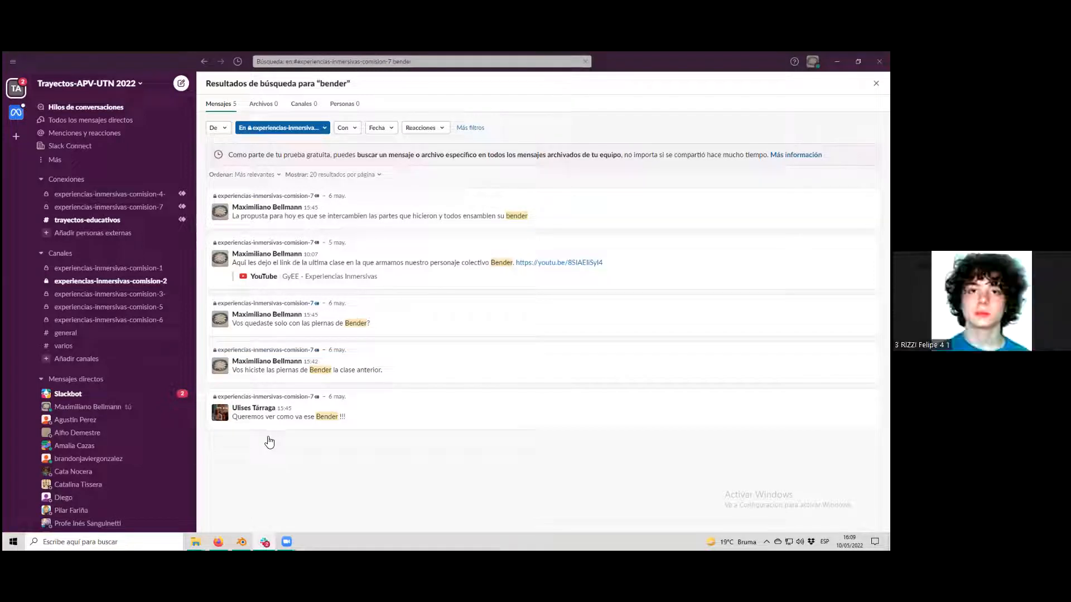
# Switch back to Blender and add a Monkey mesh to the scene.
pyautogui.moveTo(243, 545)
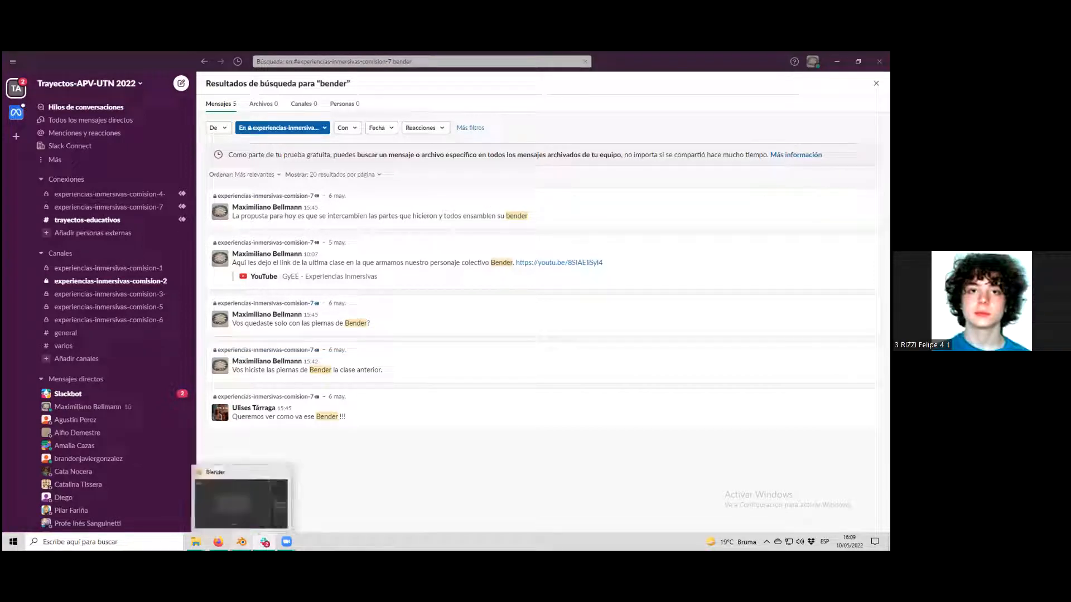
pyautogui.click(240, 515)
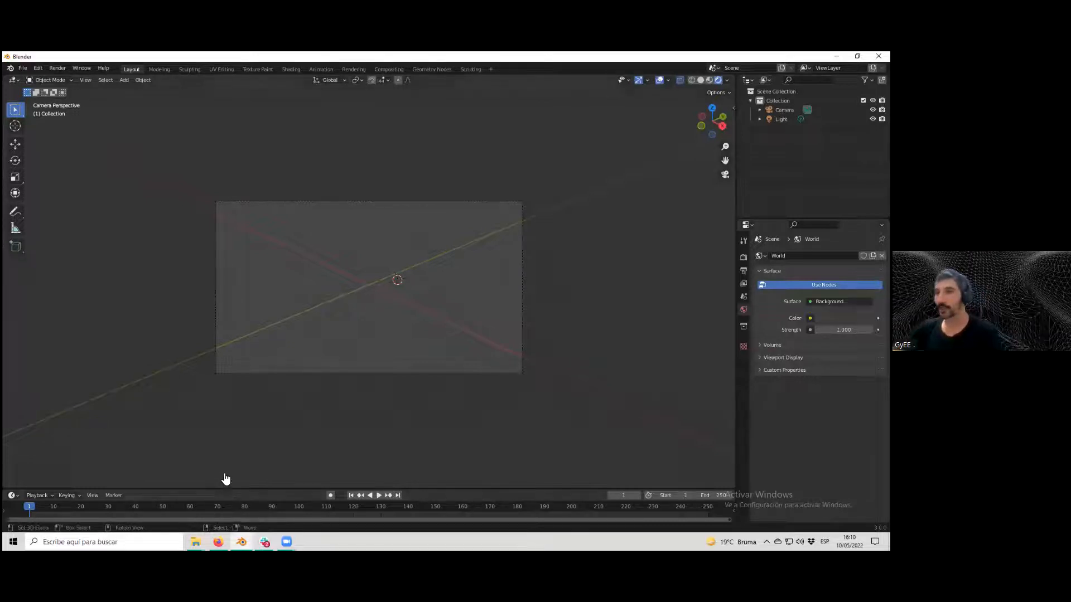
pyautogui.click(124, 80)
pyautogui.moveTo(137, 91)
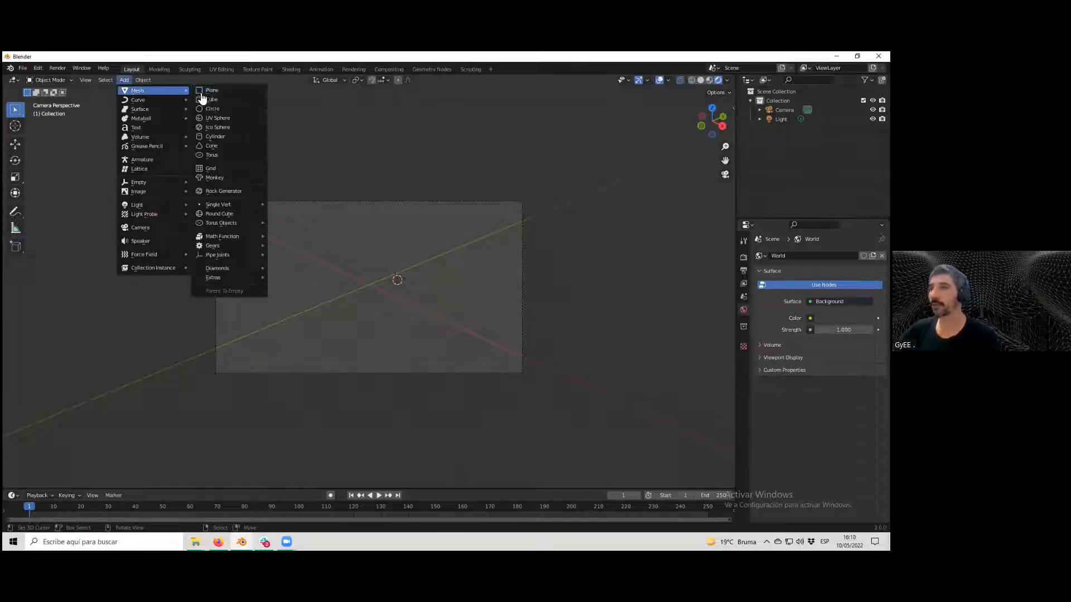
pyautogui.click(229, 179)
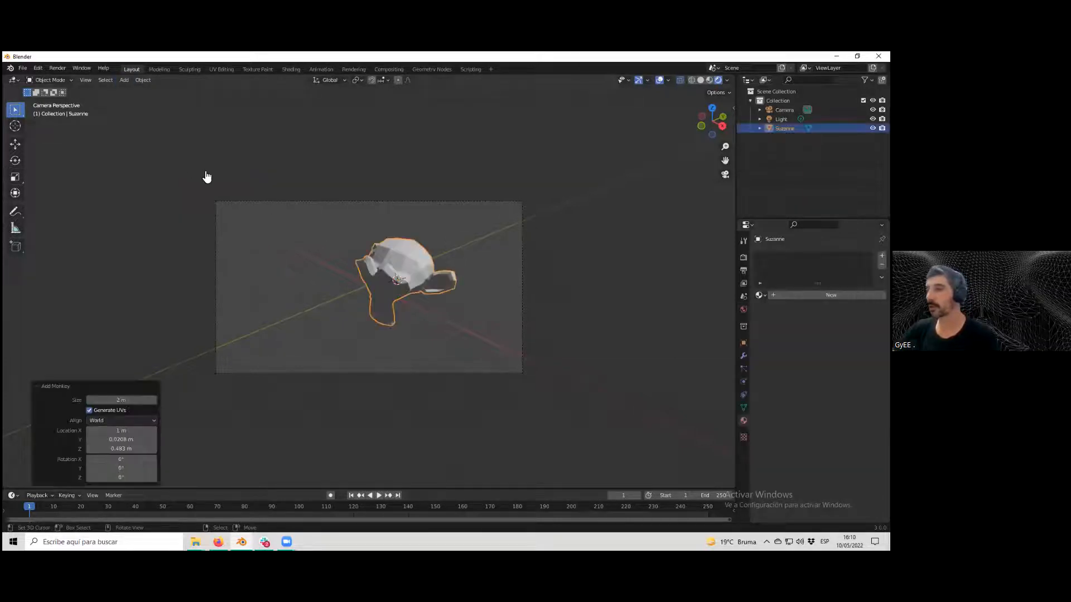
# Select the monkey and export it as an FBX file named zuzy, limited to selected objects.
pyautogui.scroll(2, 340, 273)
pyautogui.click(470, 254)
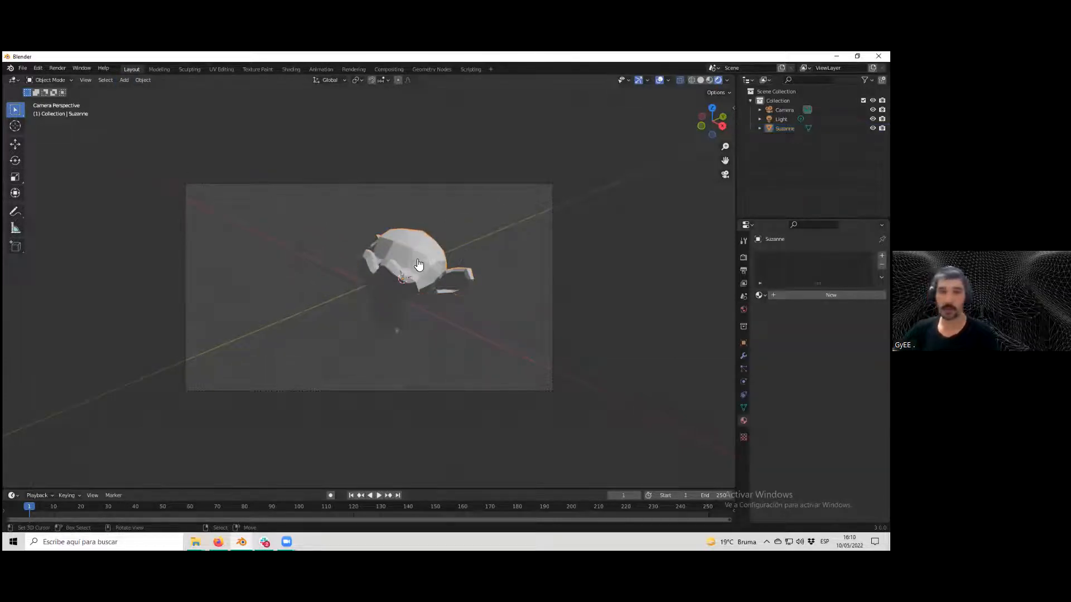
pyautogui.click(424, 264)
pyautogui.scroll(2, 424, 264)
pyautogui.scroll(-1, 423, 264)
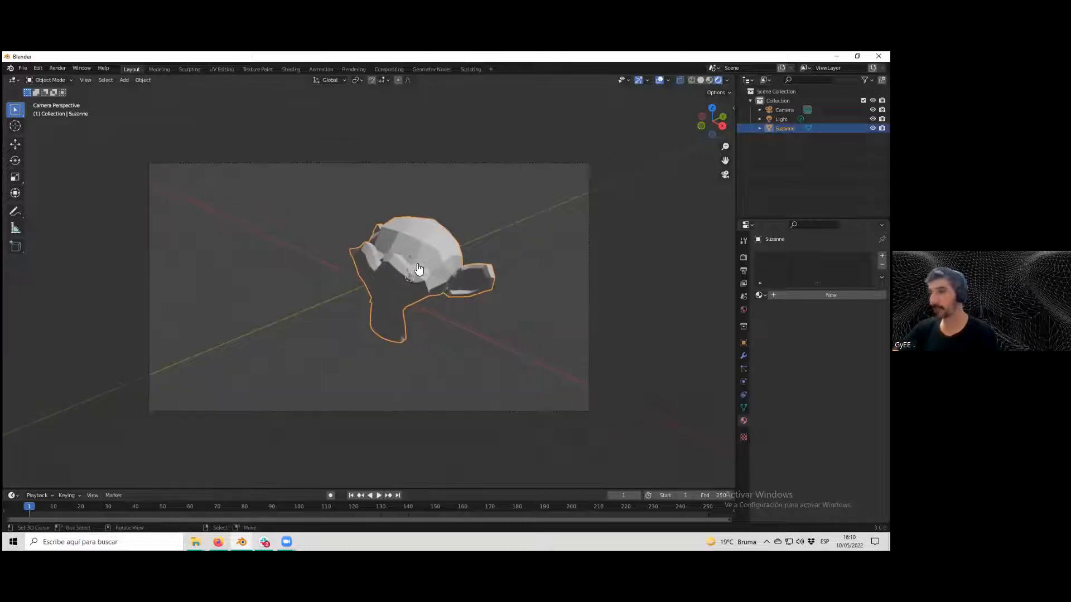
pyautogui.click(23, 69)
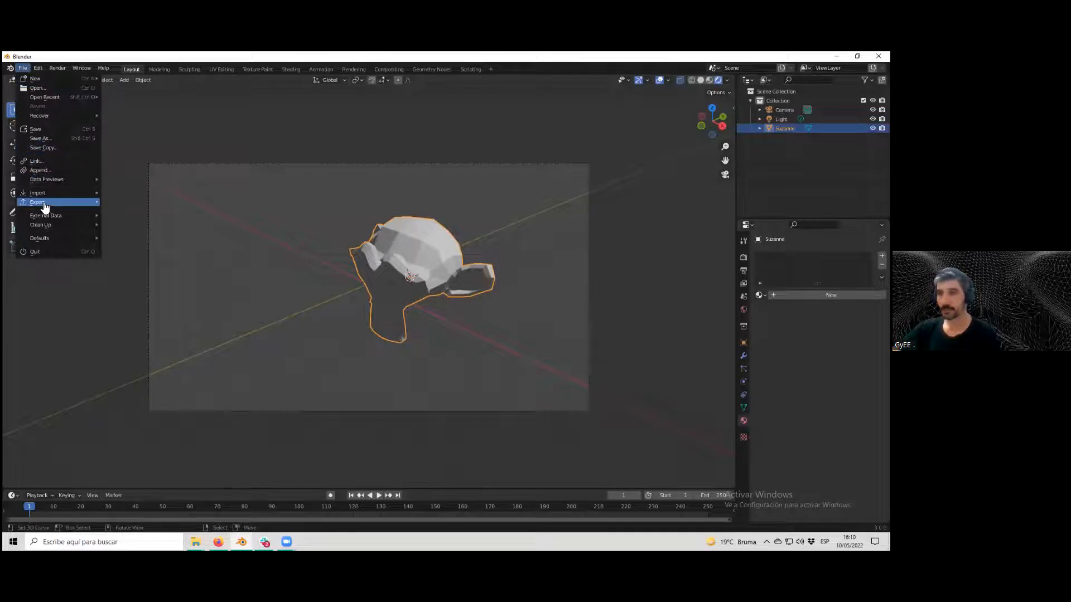
pyautogui.moveTo(54, 207)
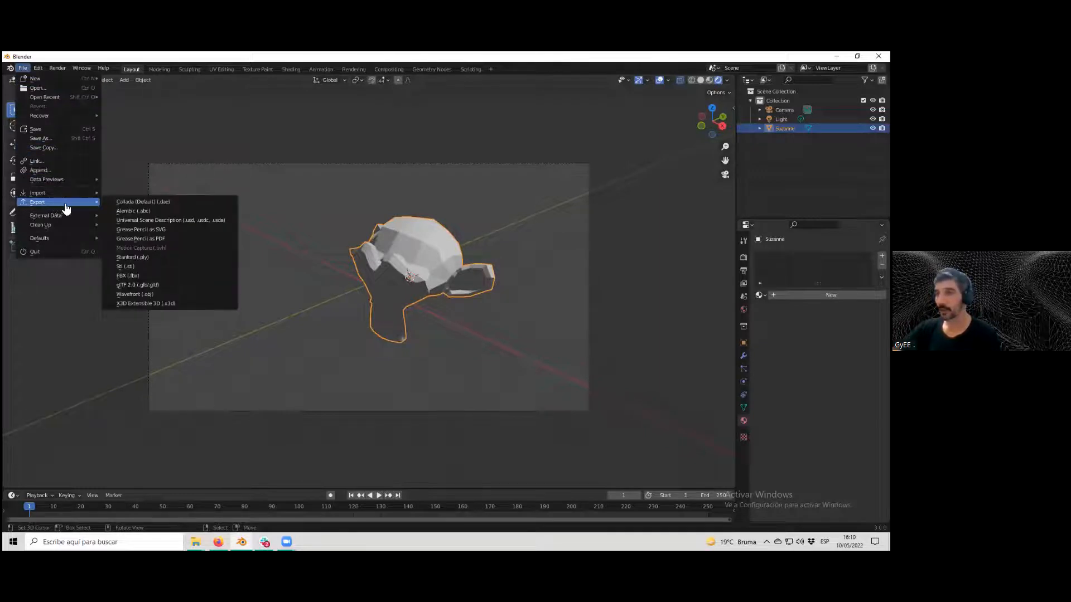
pyautogui.click(161, 280)
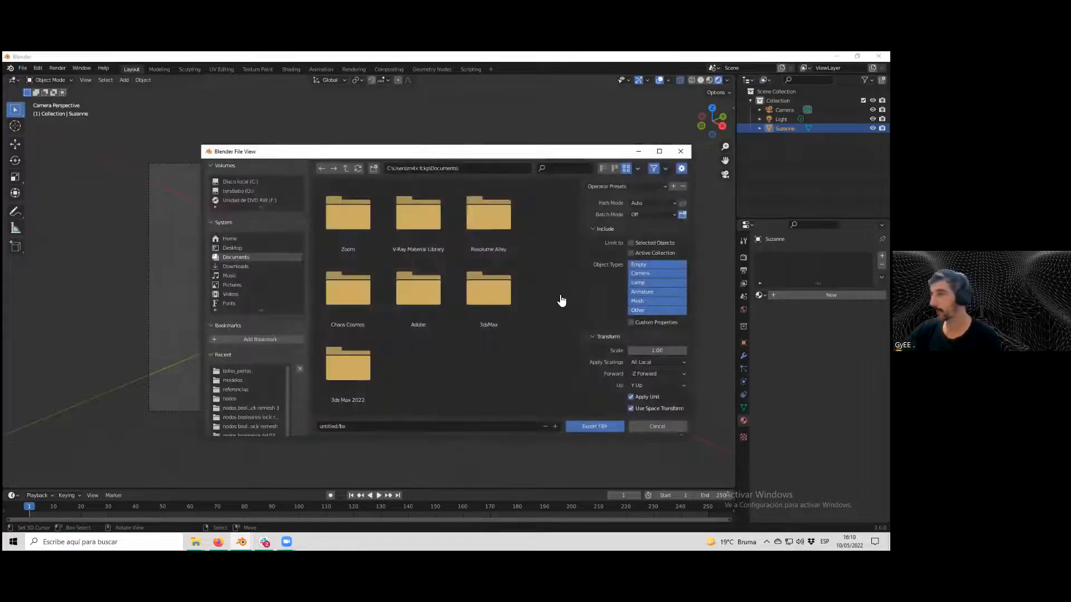
pyautogui.click(632, 243)
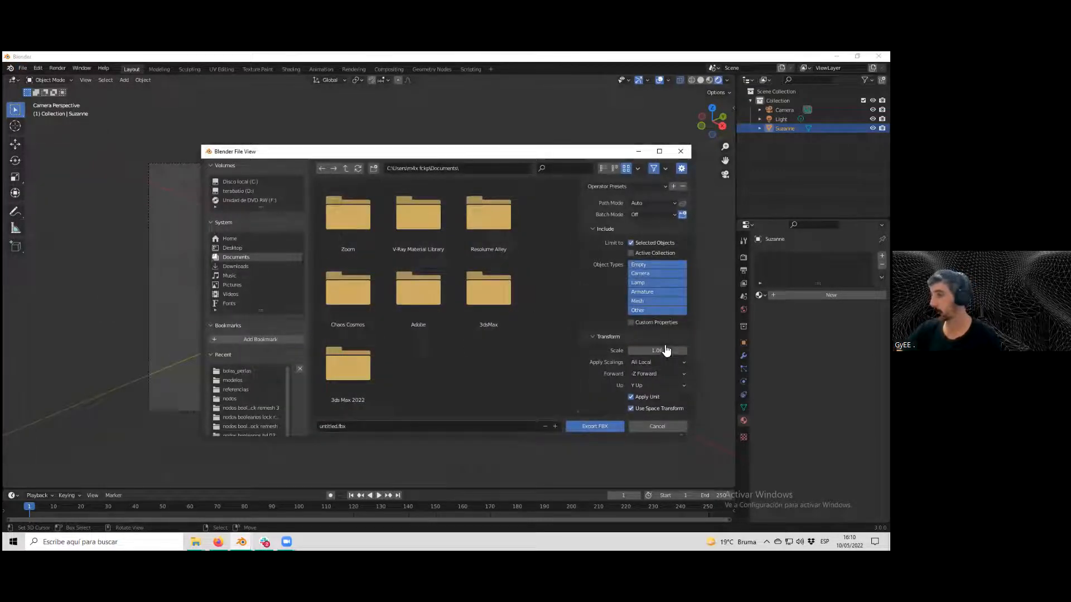
pyautogui.click(335, 427)
pyautogui.write('zuzy')
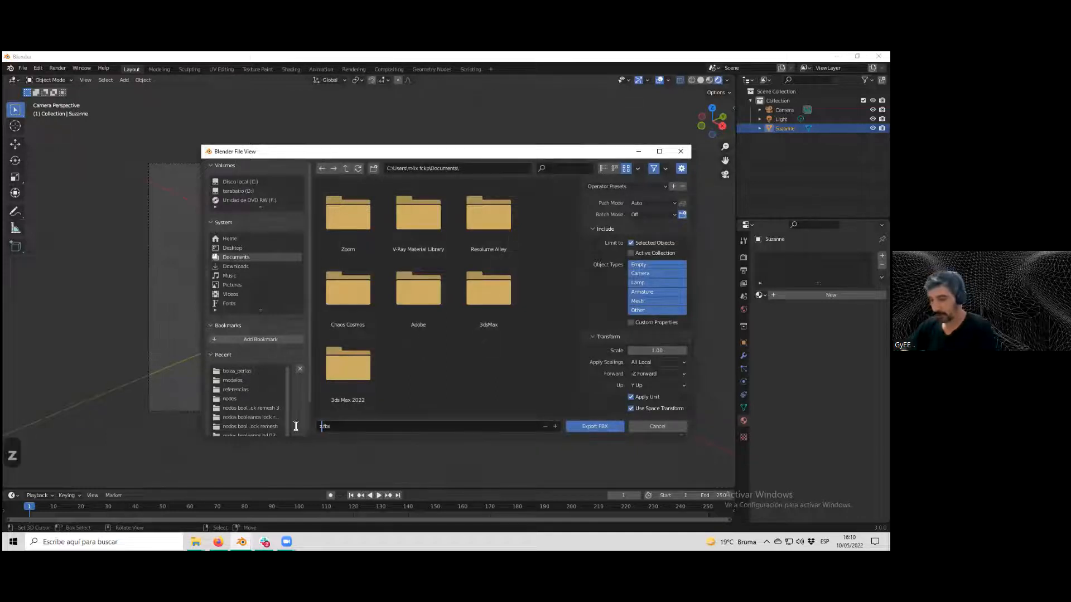
pyautogui.click(588, 424)
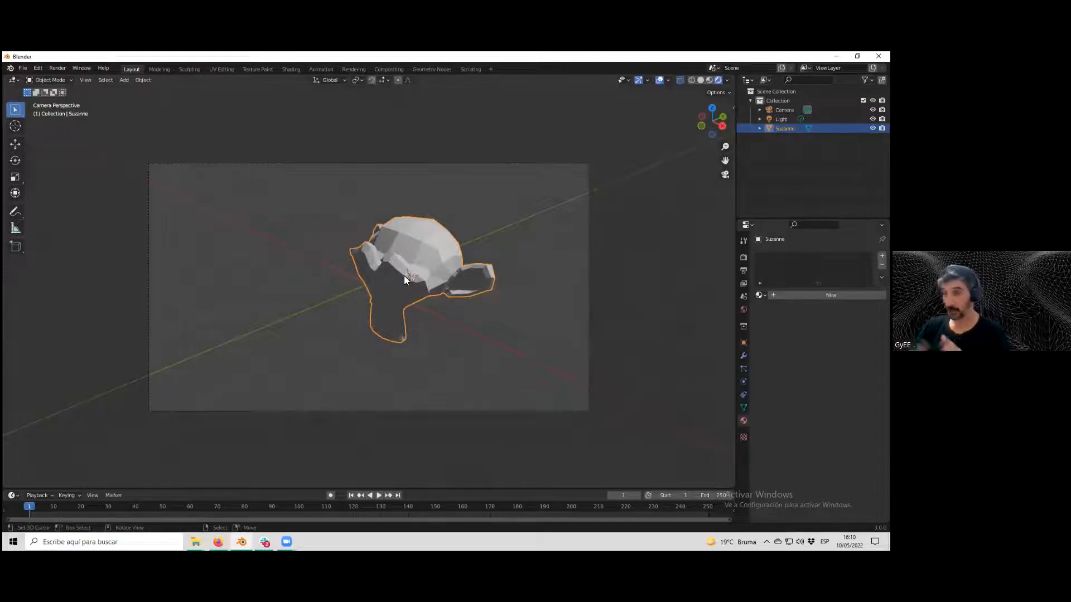
# Enable Automatically Pack Resources for the file's external data.
pyautogui.click(23, 68)
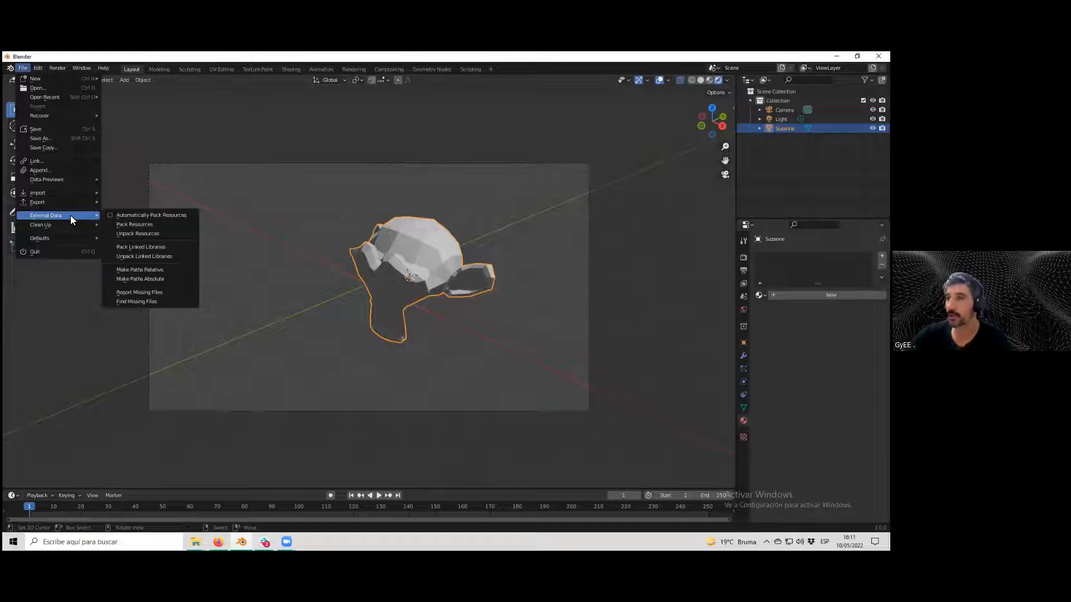
pyautogui.click(109, 215)
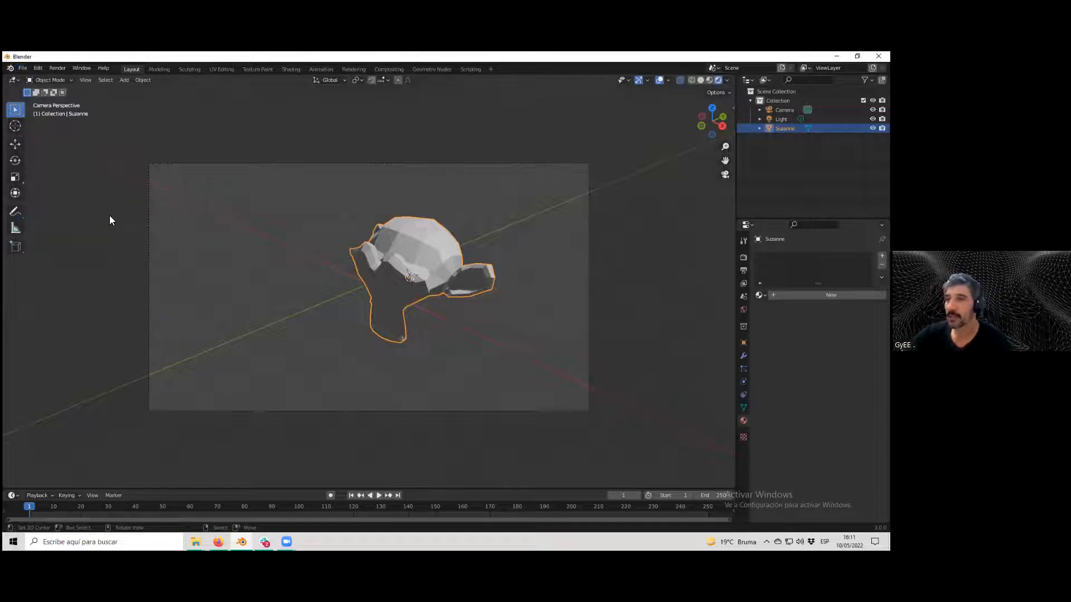
pyautogui.click(22, 68)
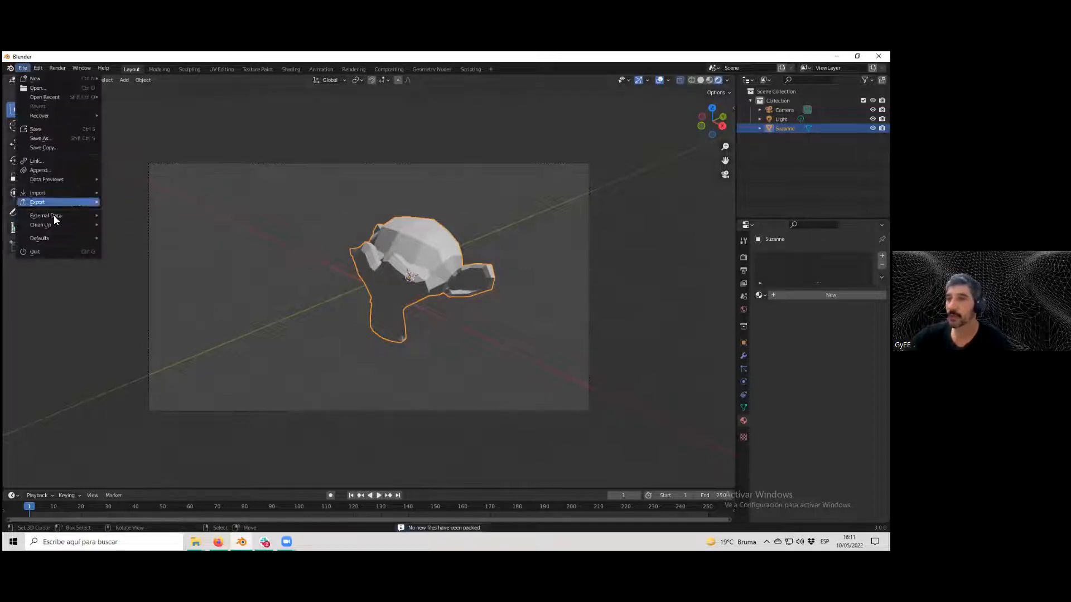
pyautogui.moveTo(61, 218)
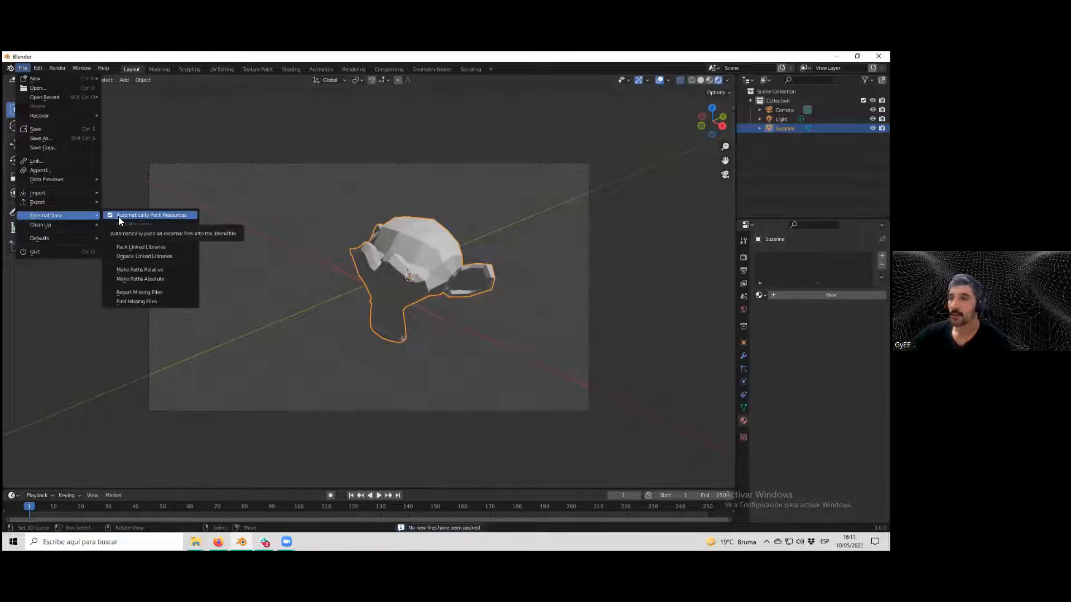
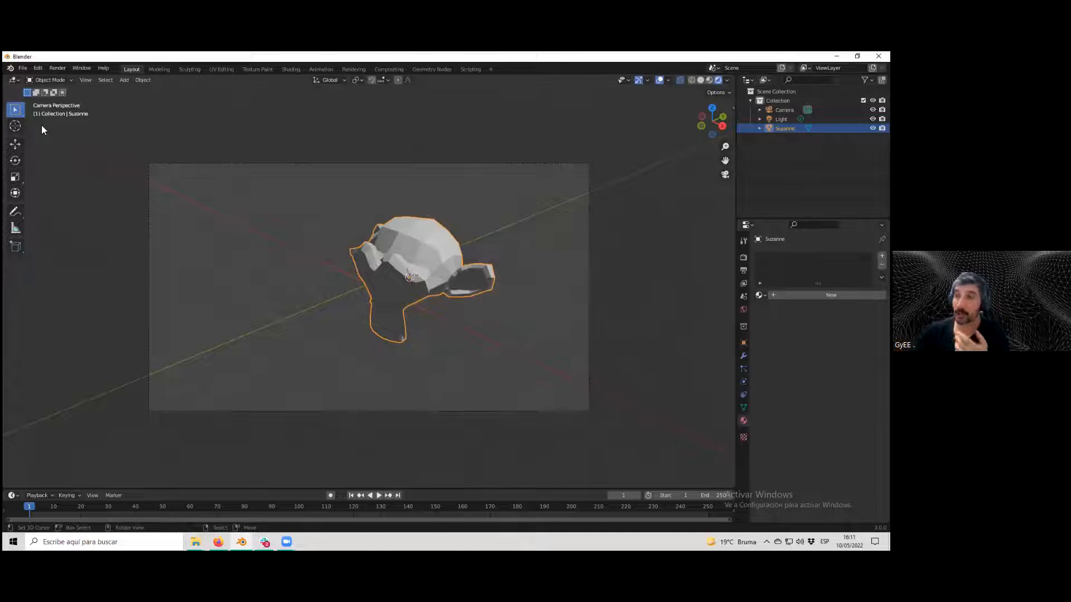
# Save the current file as suzy.blend in the modelos folder.
pyautogui.click(23, 68)
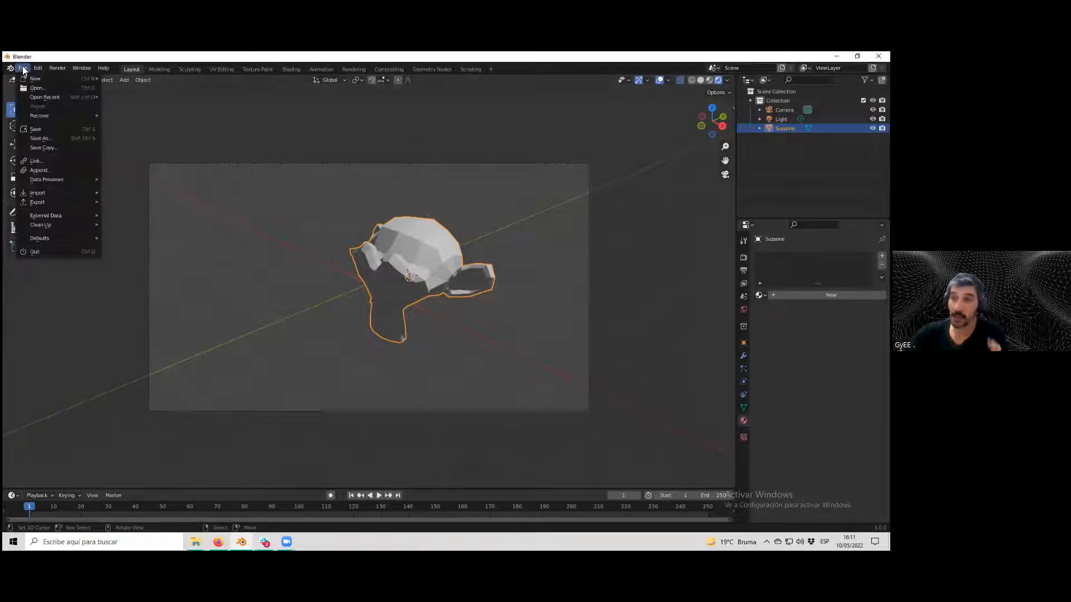
pyautogui.click(55, 138)
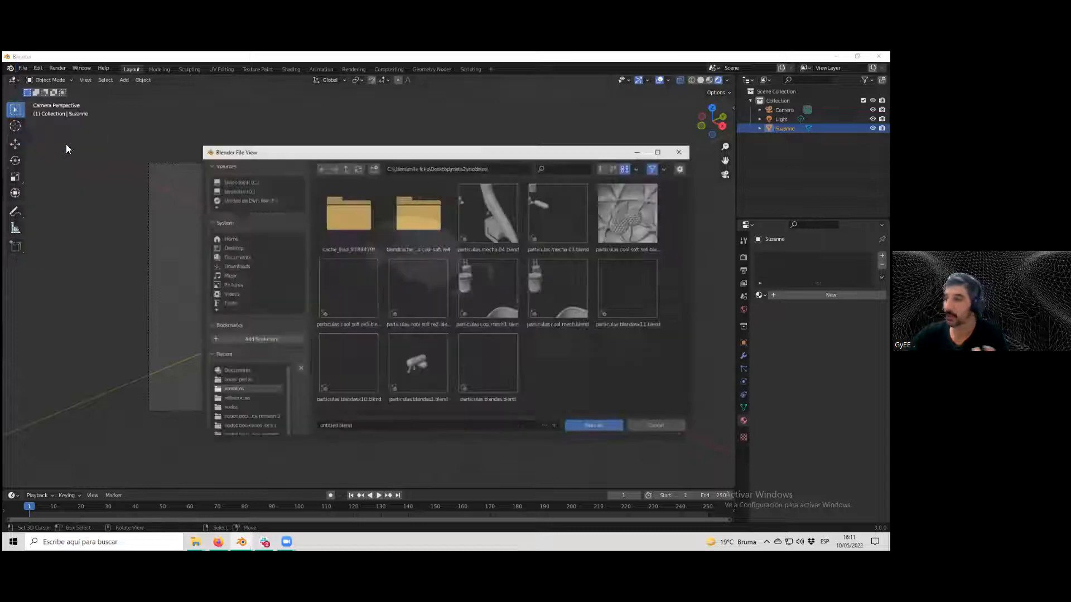
pyautogui.click(335, 427)
pyautogui.moveTo(336, 428); pyautogui.dragTo(307, 428)
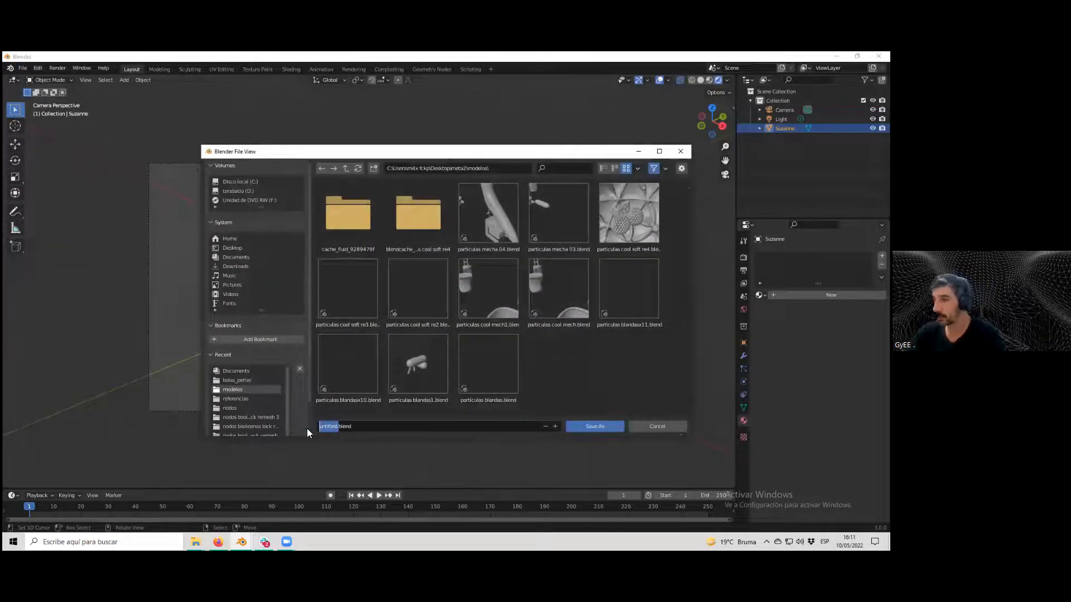
pyautogui.write('suzy')
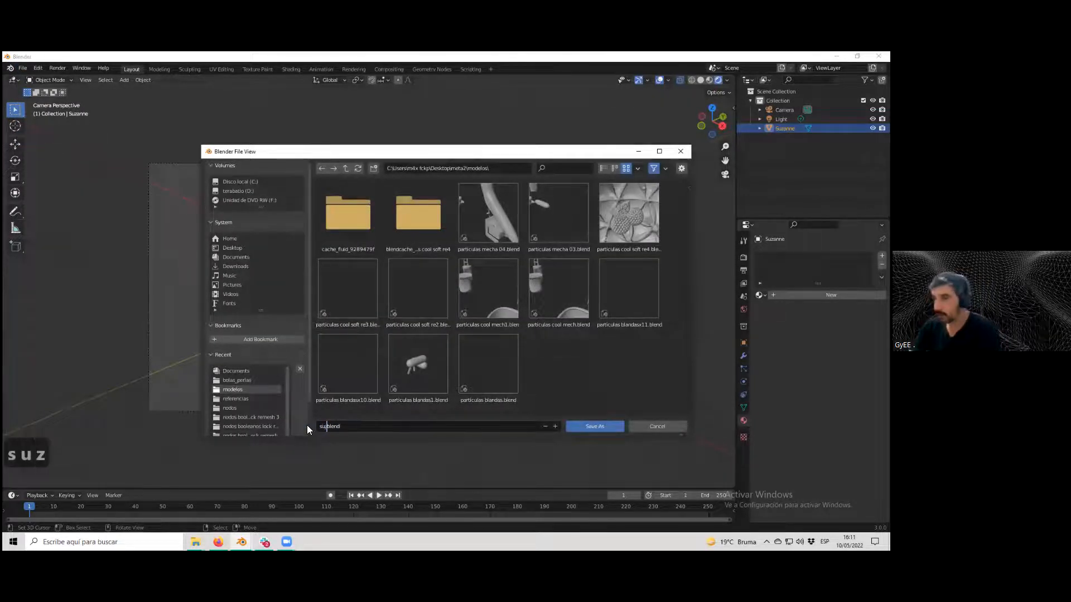
pyautogui.click(604, 427)
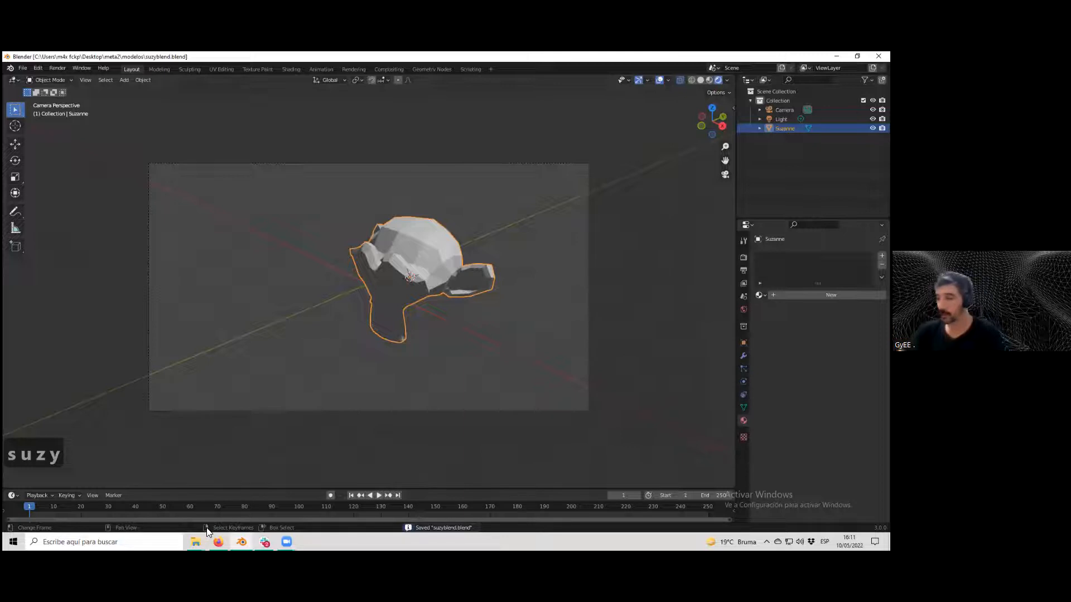
# Switch to Slack, open the channel message with BENDERcontex.blend, download the file and open its containing folder.
pyautogui.click(265, 541)
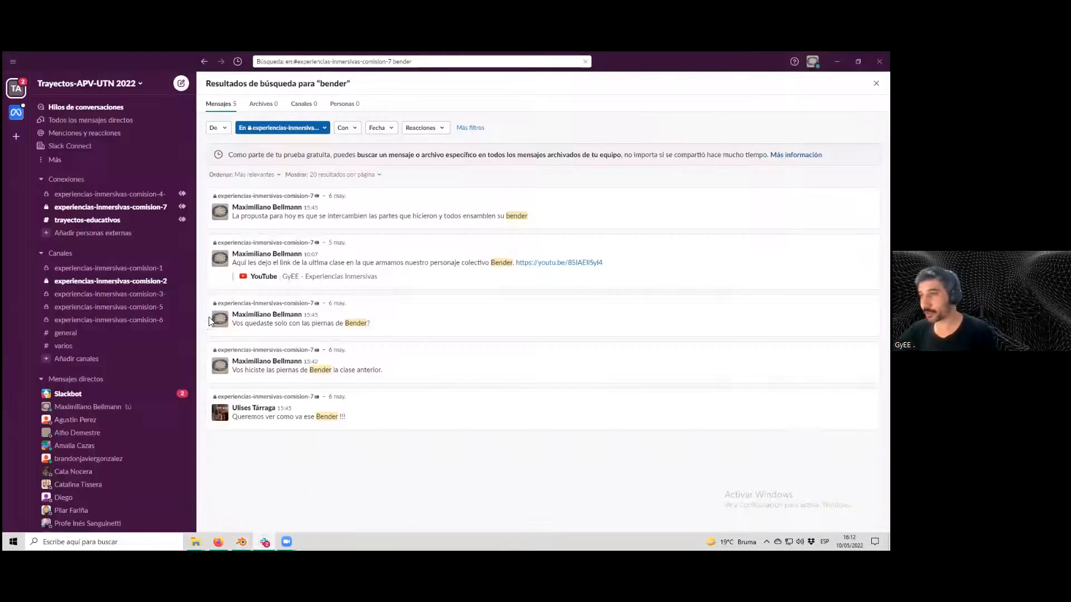
pyautogui.click(122, 209)
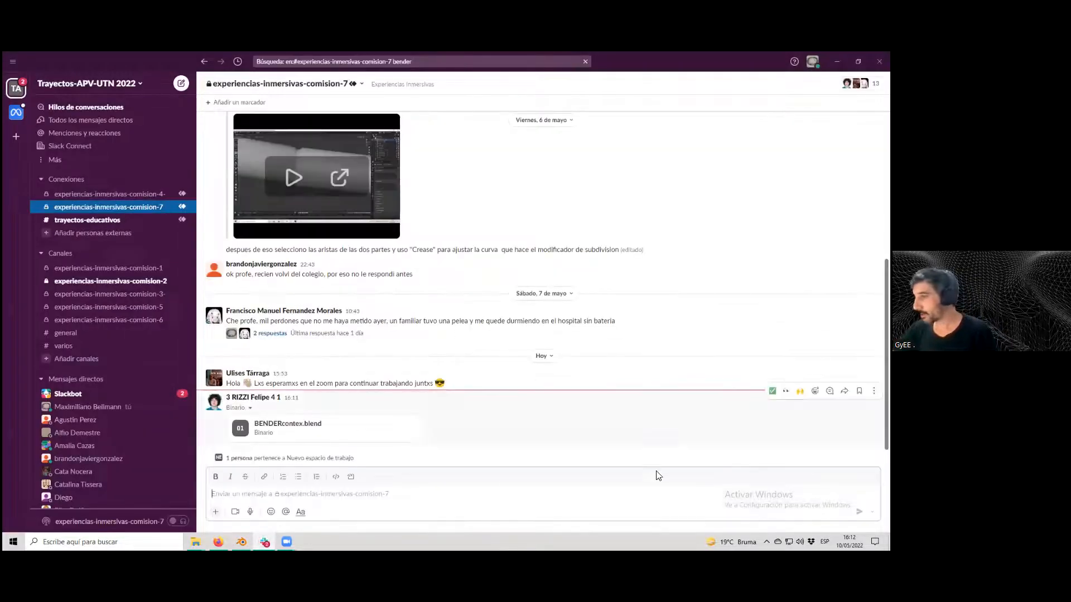
pyautogui.moveTo(371, 430)
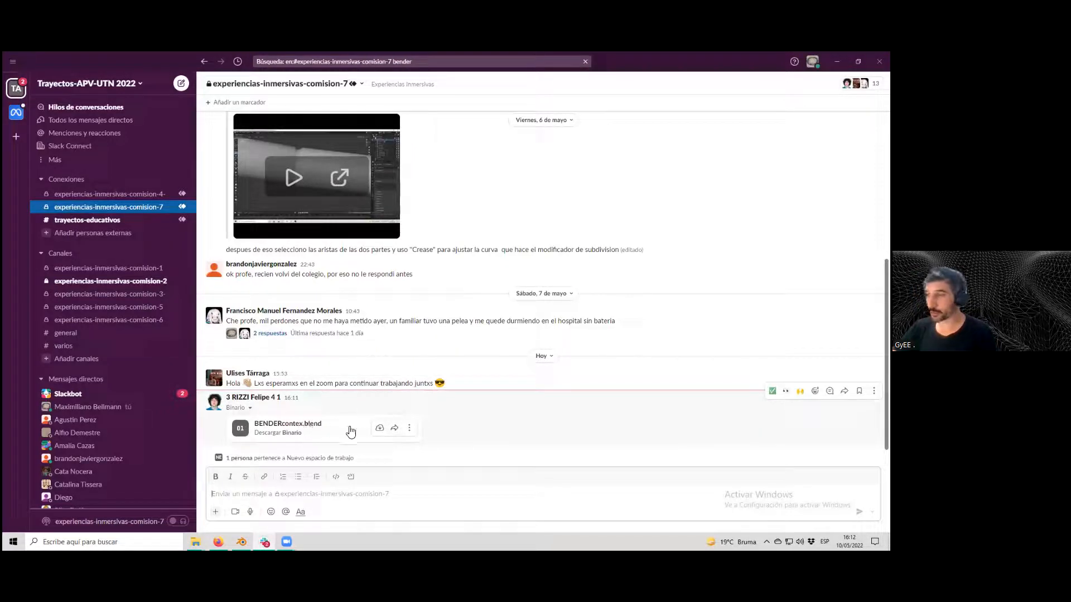
pyautogui.click(380, 429)
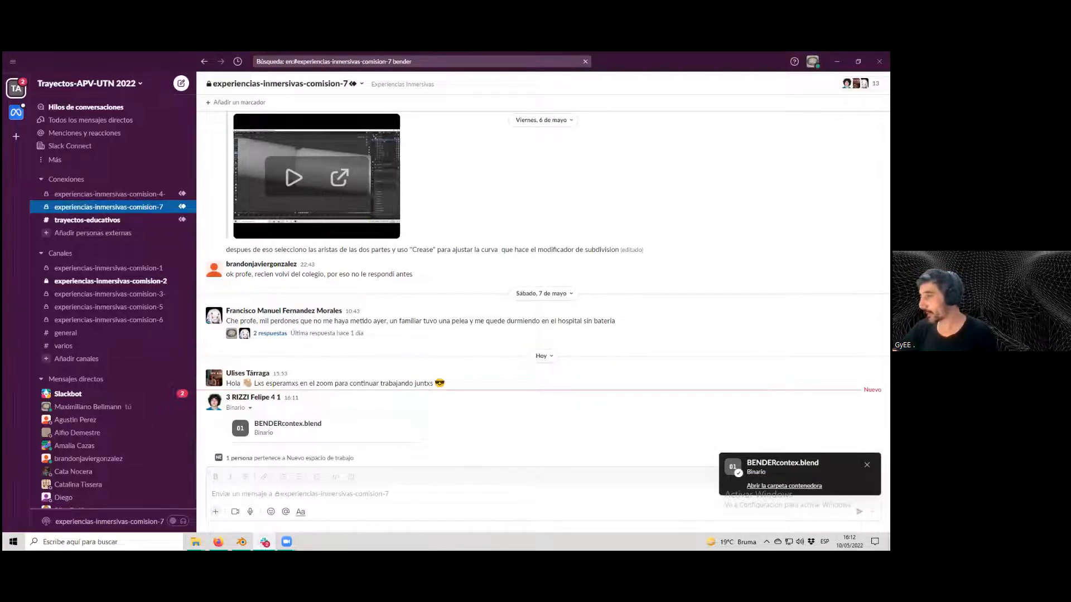
pyautogui.click(784, 485)
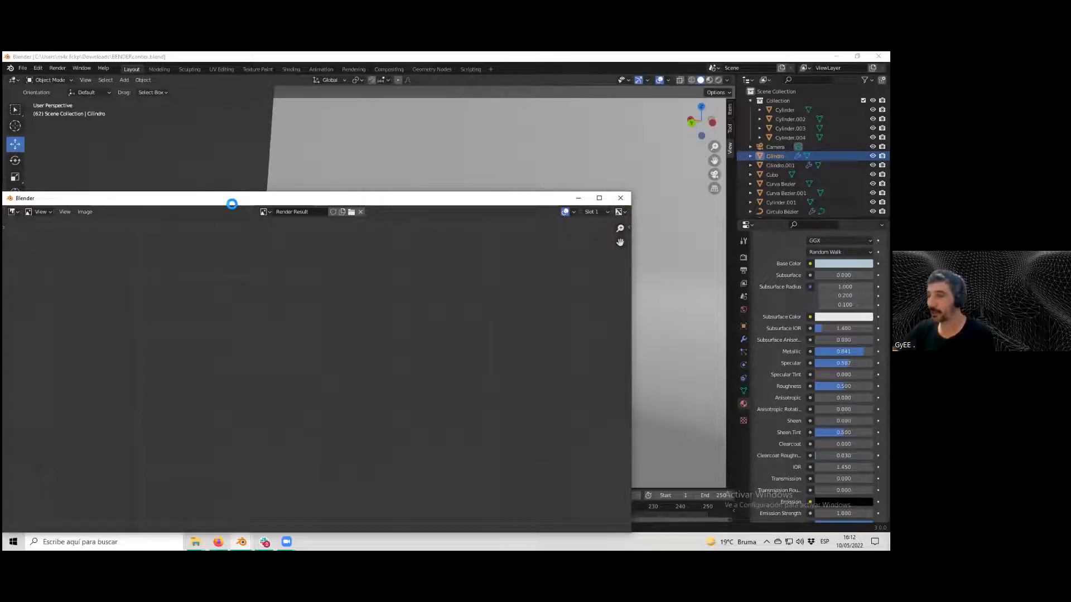
# Close the render result window of the opened Bender file and look around the scene.
pyautogui.moveTo(232, 204); pyautogui.dragTo(305, 130)
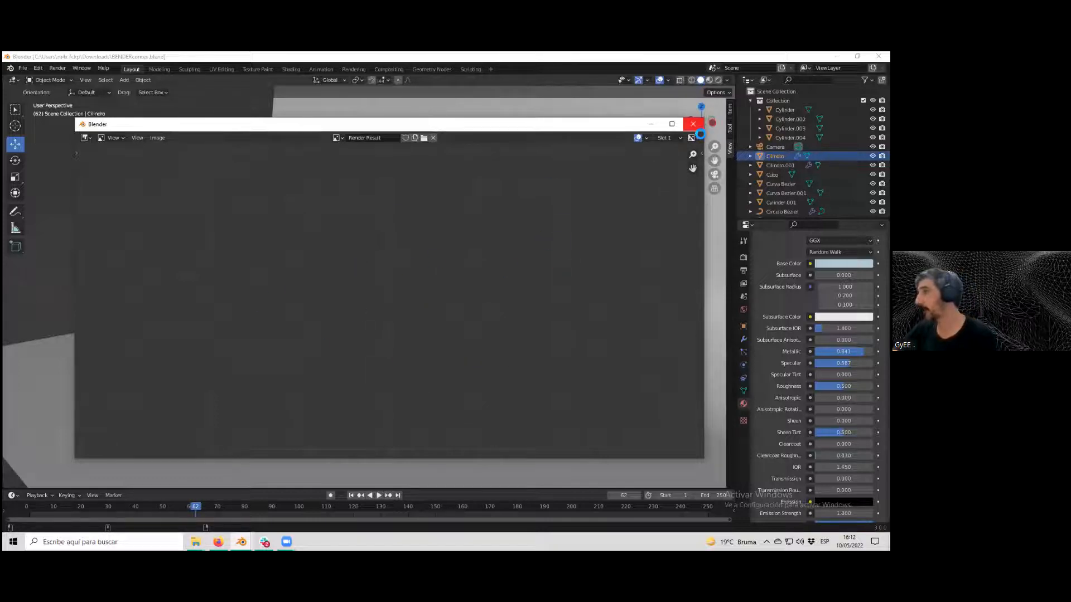
pyautogui.click(694, 126)
pyautogui.scroll(3, 418, 299)
pyautogui.scroll(-5, 433, 299)
pyautogui.moveTo(445, 299); pyautogui.dragTo(428, 305, button='middle')
pyautogui.rightClick(494, 336)
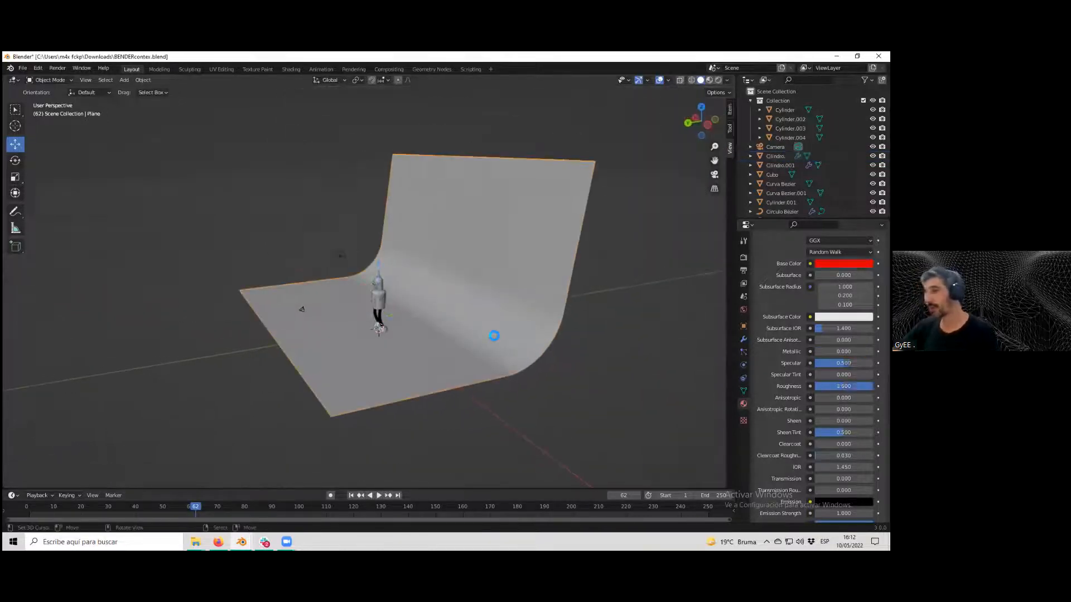
# Orbit and zoom around the Bender model and its curved backdrop to inspect the scene.
pyautogui.scroll(3, 490, 339)
pyautogui.scroll(-3, 488, 340)
pyautogui.moveTo(514, 340); pyautogui.dragTo(638, 350, button='middle')
pyautogui.scroll(3, 486, 341)
pyautogui.scroll(-2, 484, 341)
pyautogui.scroll(-2, 484, 341)
pyautogui.scroll(4, 485, 339)
pyautogui.scroll(-1, 466, 332)
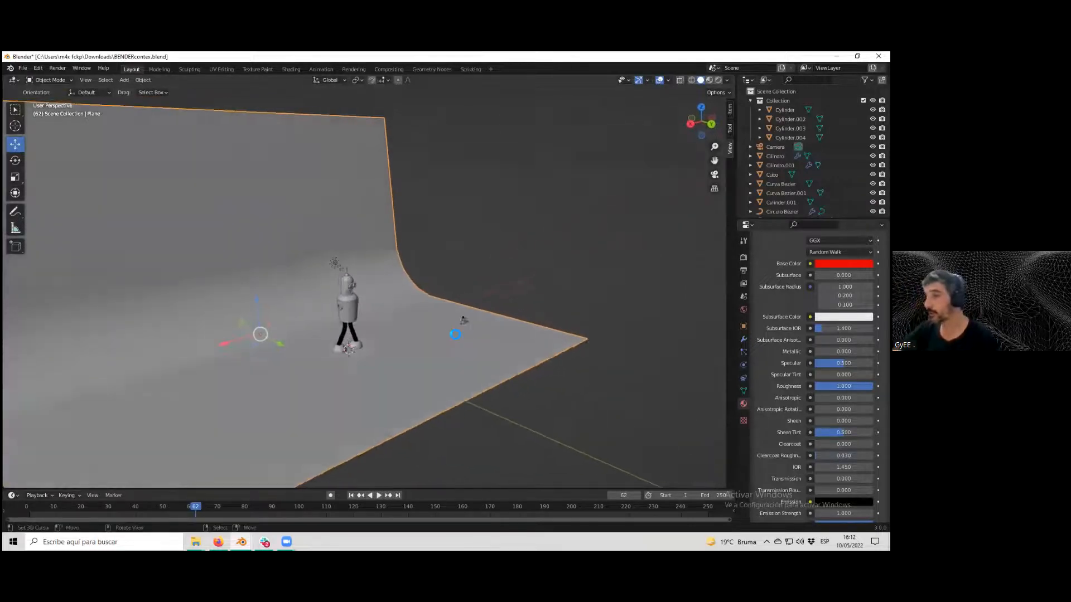
pyautogui.scroll(3, 445, 334)
pyautogui.scroll(-3, 449, 336)
pyautogui.scroll(3, 447, 334)
pyautogui.scroll(-1, 512, 337)
pyautogui.moveTo(512, 337); pyautogui.dragTo(487, 340, button='middle')
pyautogui.scroll(-2, 491, 339)
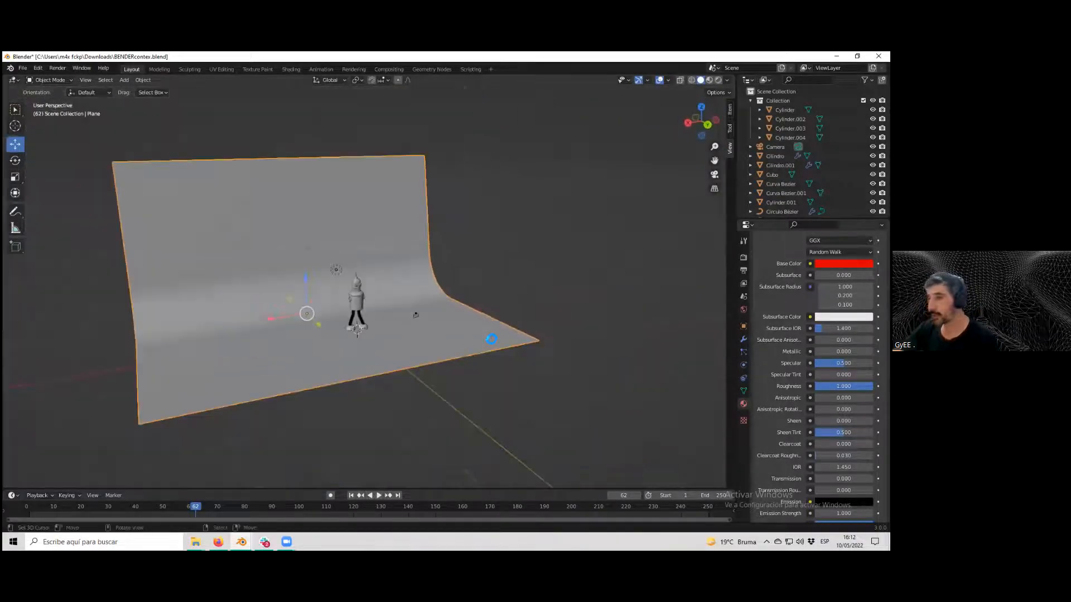
pyautogui.scroll(4, 490, 338)
# Select Bender's body and then the right leg curve, toggling Edit Mode on the leg.
pyautogui.click(359, 330)
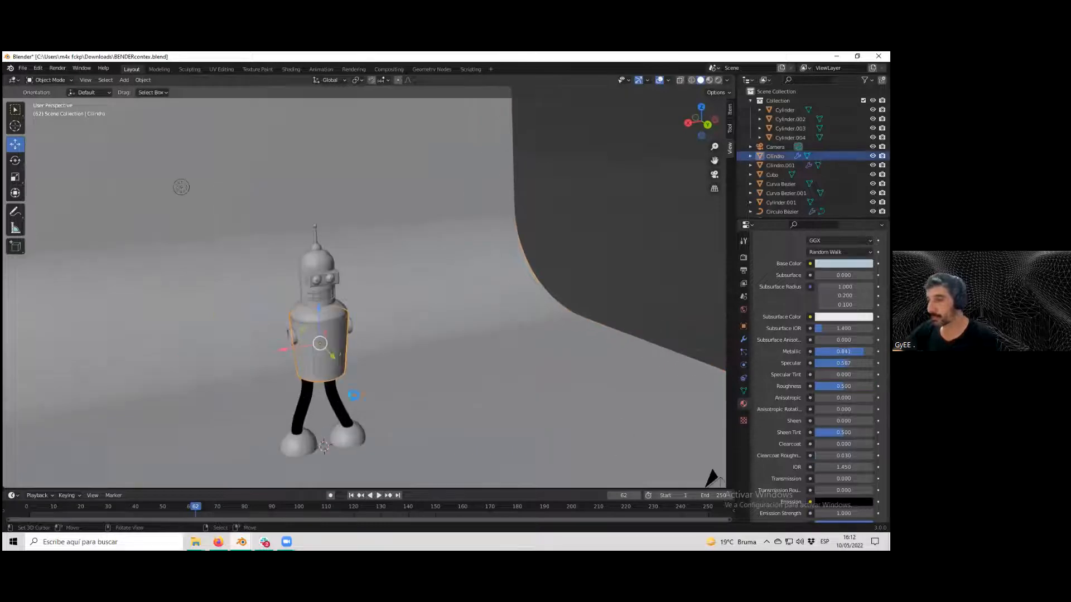
pyautogui.click(335, 407)
pyautogui.scroll(6, 335, 406)
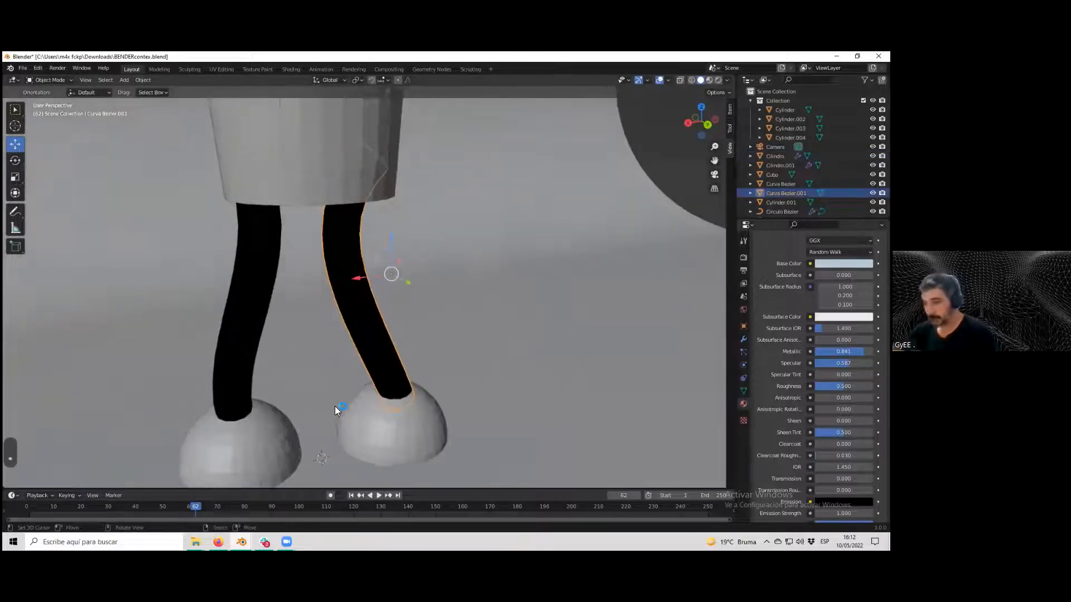
pyautogui.press('Tab')
# Try to move part of the right leg in Edit Mode, then undo the move.
pyautogui.press('Tab')
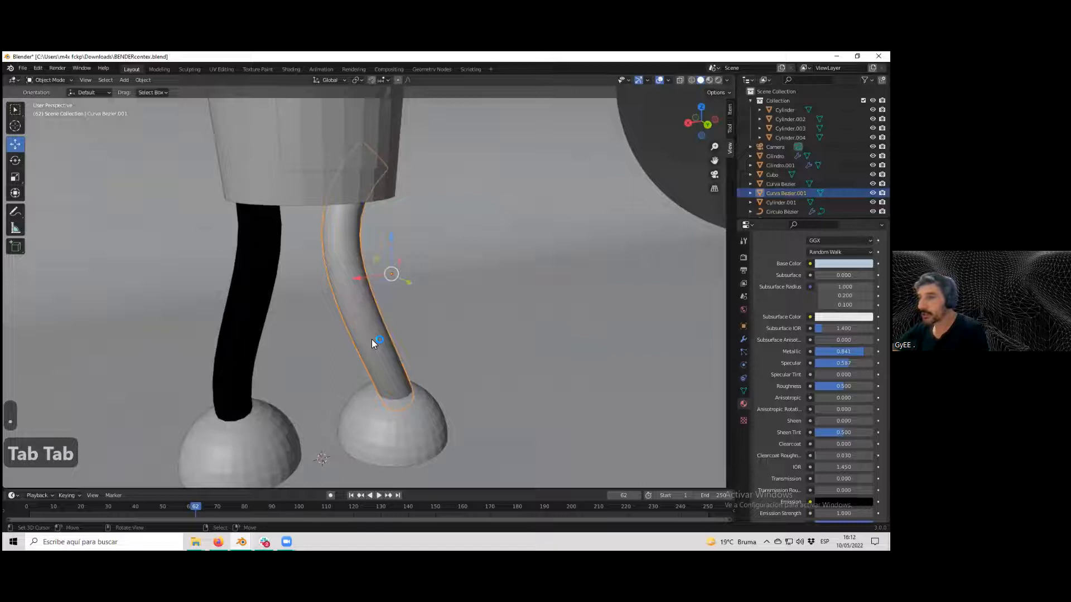
pyautogui.scroll(-4, 366, 315)
pyautogui.press('Tab')
pyautogui.moveTo(374, 296); pyautogui.dragTo(350, 311, button='middle')
pyautogui.rightClick(350, 309)
pyautogui.scroll(2, 361, 299)
pyautogui.moveTo(333, 318); pyautogui.dragTo(330, 324)
pyautogui.hotkey('ctrl', 'z')
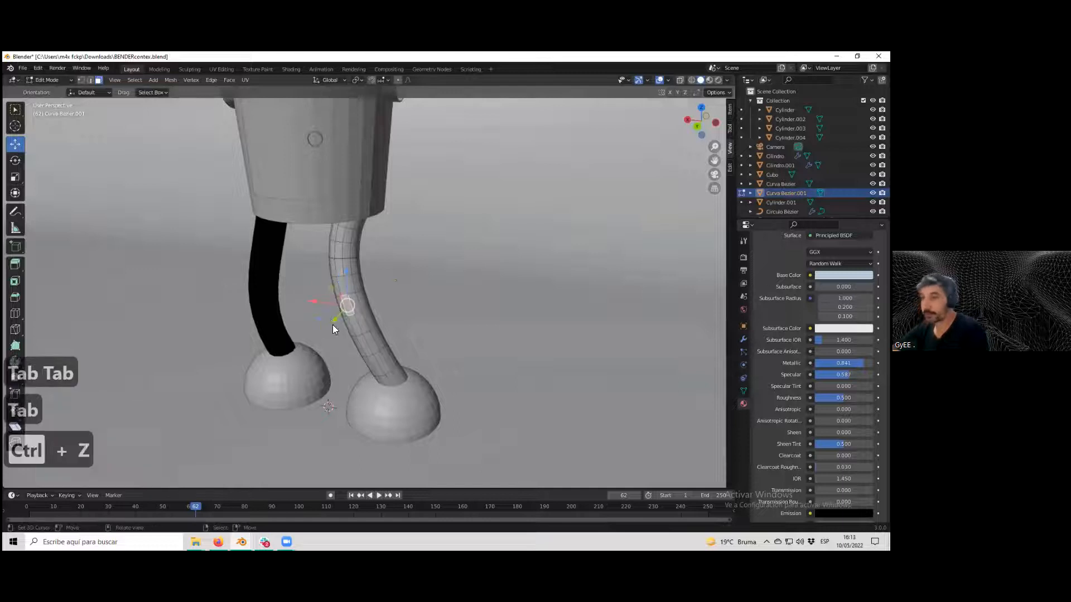
# Leave Edit Mode and examine the right leg from the side and front orthographic views, framing it.
pyautogui.press('Tab')
pyautogui.scroll(-3, 349, 318)
pyautogui.moveTo(375, 304); pyautogui.dragTo(383, 310, button='middle')
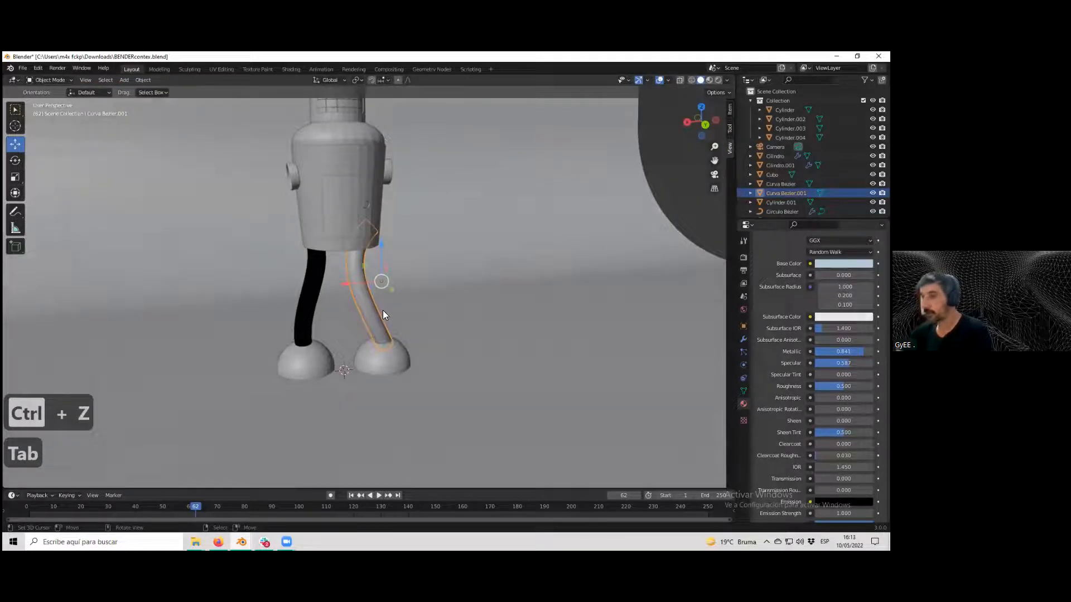
pyautogui.press('1')
pyautogui.press('3')
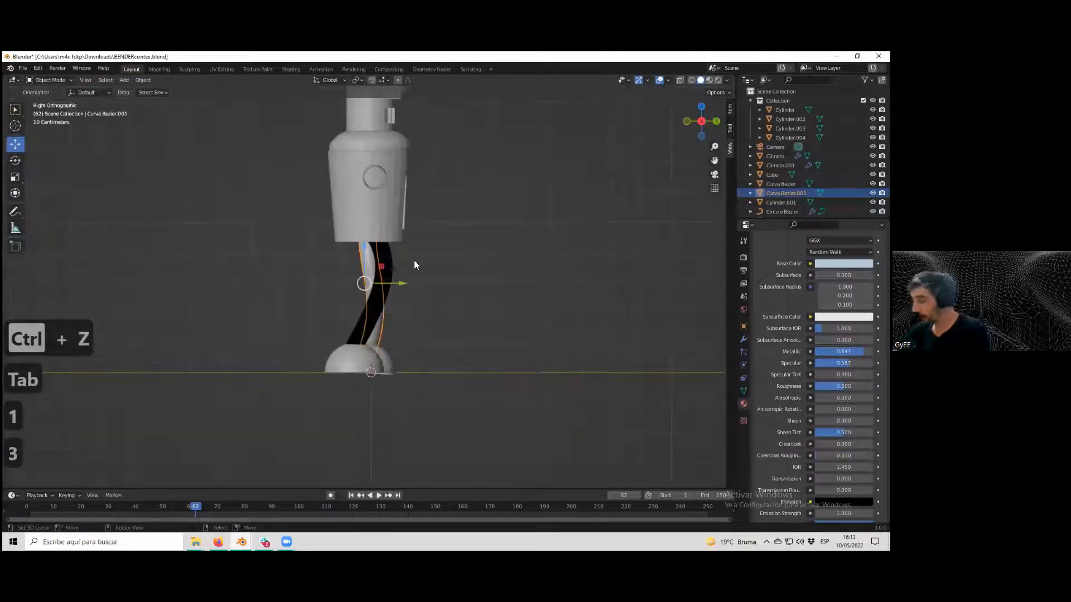
pyautogui.press('1')
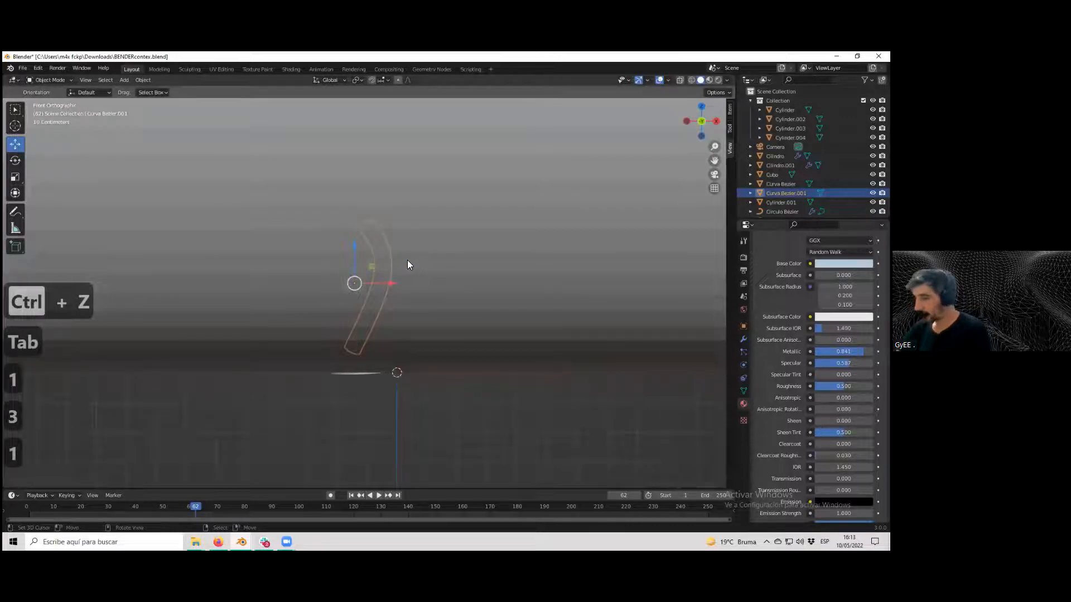
pyautogui.press('KP_Decimal')
pyautogui.moveTo(408, 262); pyautogui.dragTo(431, 259, button='middle')
pyautogui.scroll(4, 393, 194)
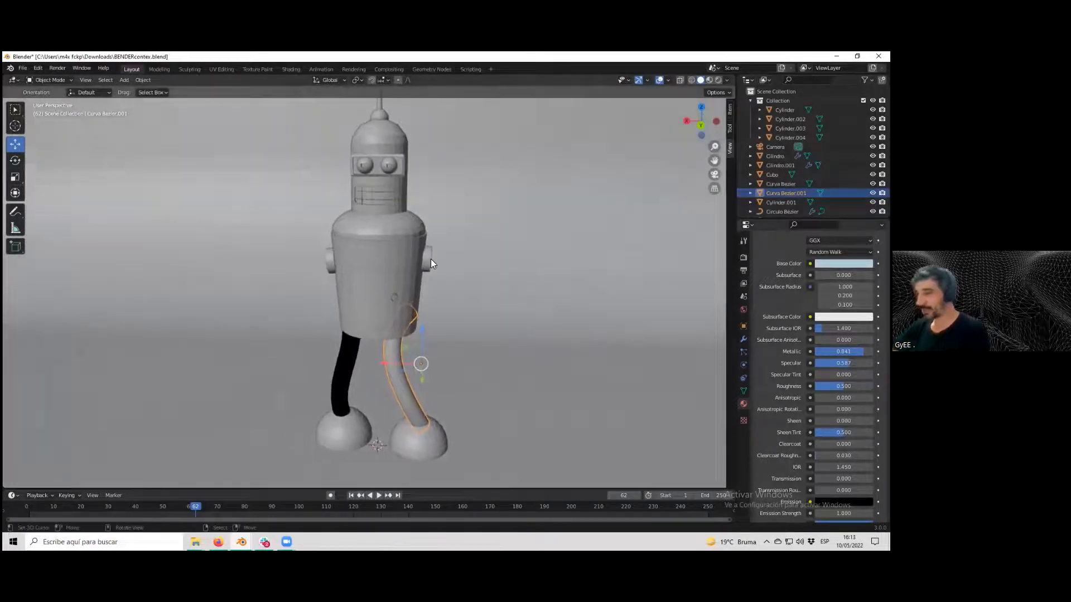
# Select the body and the backdrop plane and examine their placement in front orthographic view.
pyautogui.click(377, 212)
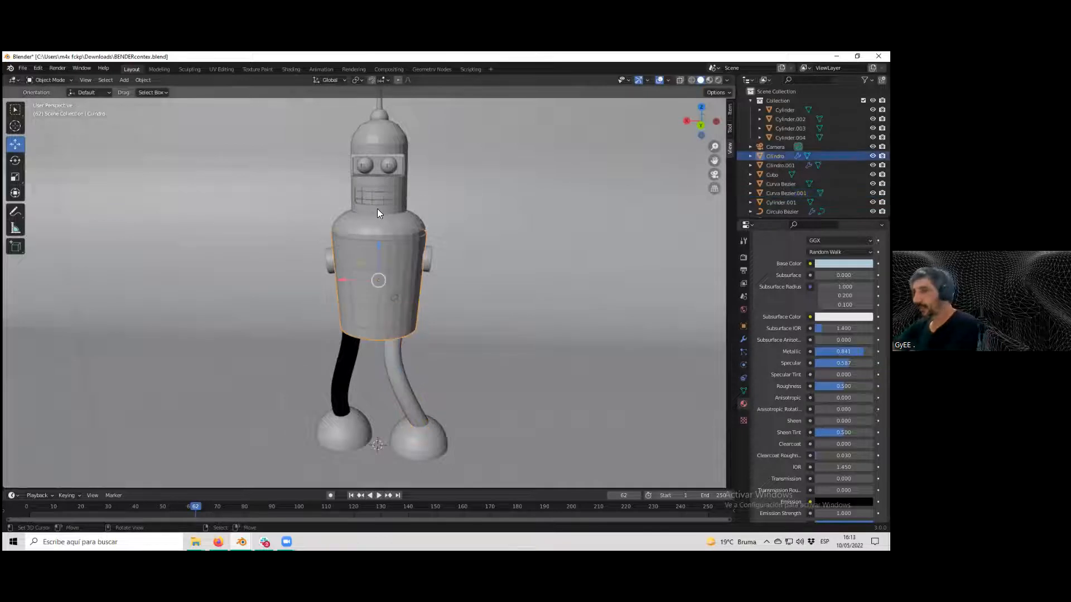
pyautogui.press('KP_3')
pyautogui.press('KP_1')
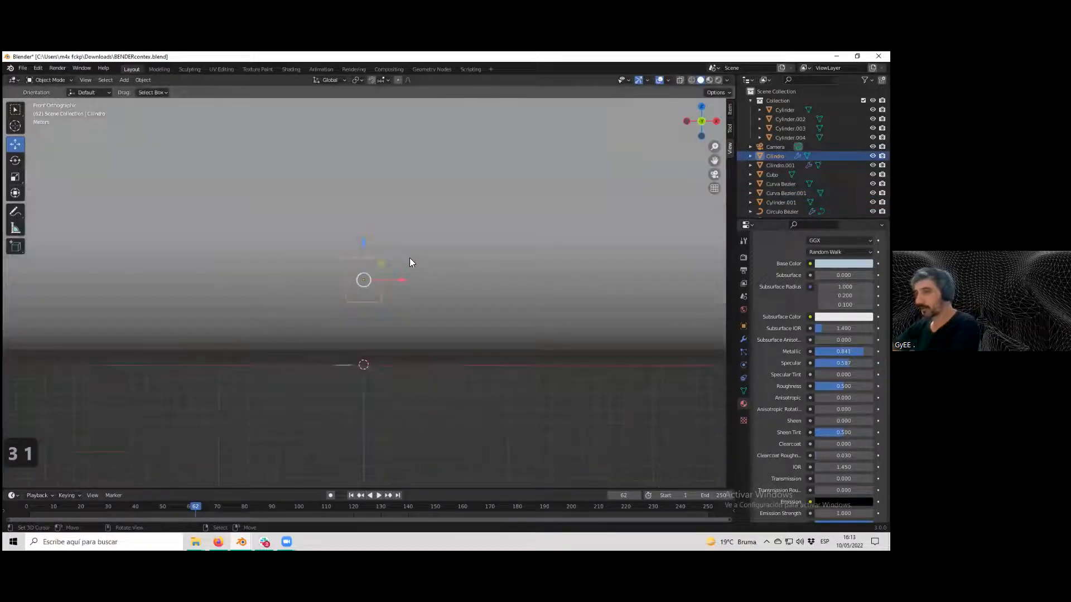
pyautogui.click(466, 278)
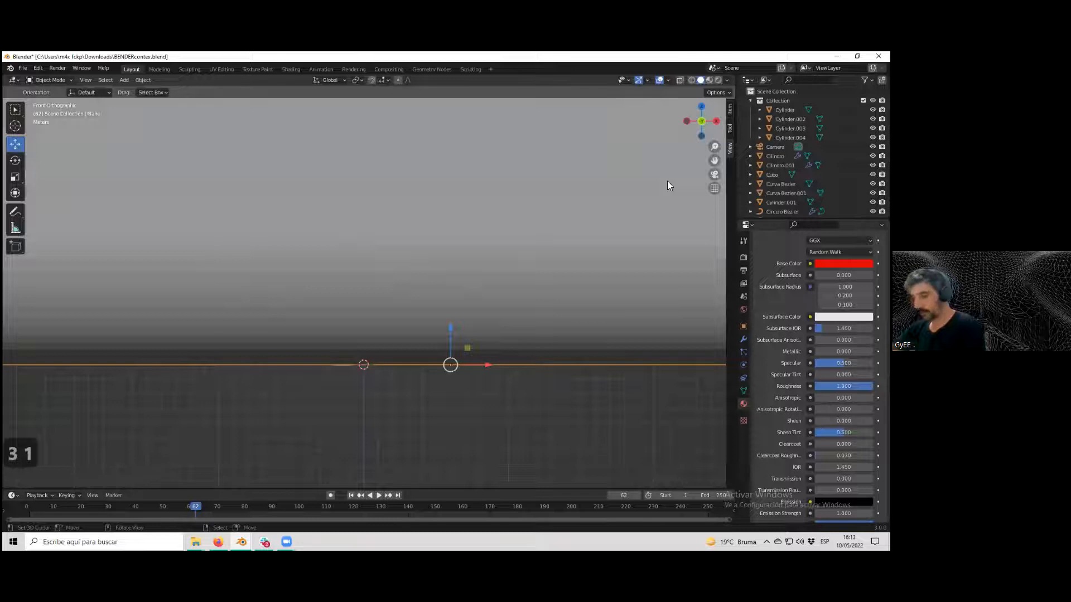
pyautogui.scroll(-3, 623, 203)
pyautogui.scroll(-3, 623, 200)
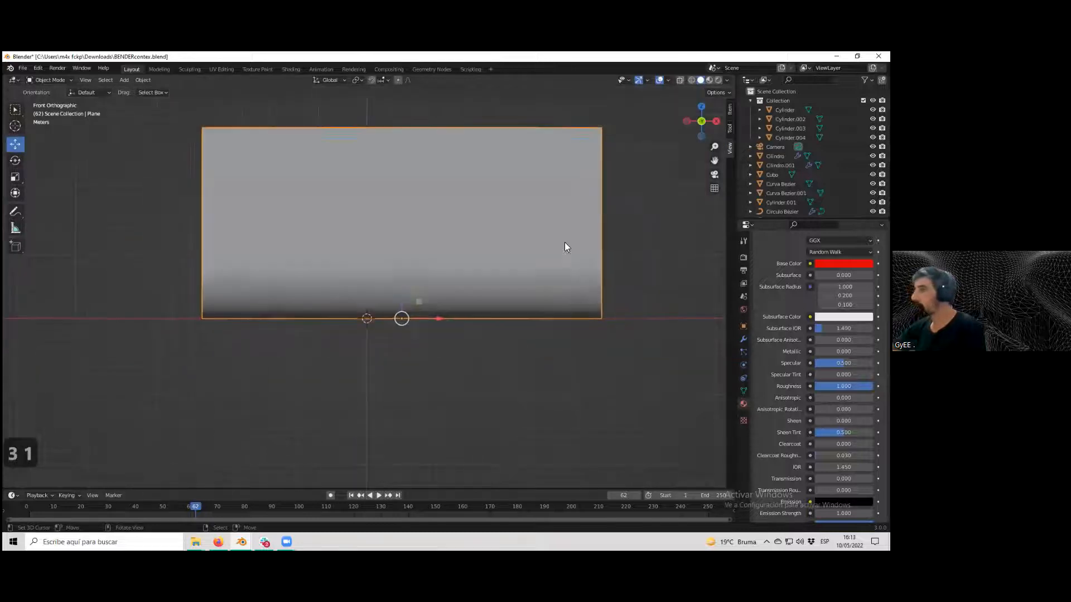
pyautogui.scroll(-3, 808, 153)
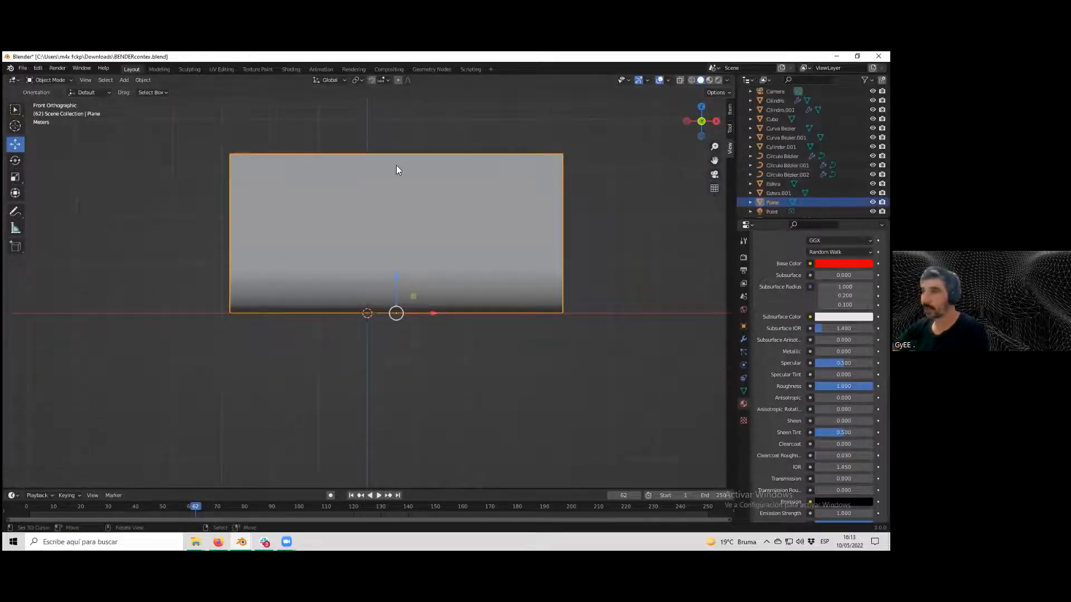
pyautogui.click(578, 333)
pyautogui.scroll(2, 498, 322)
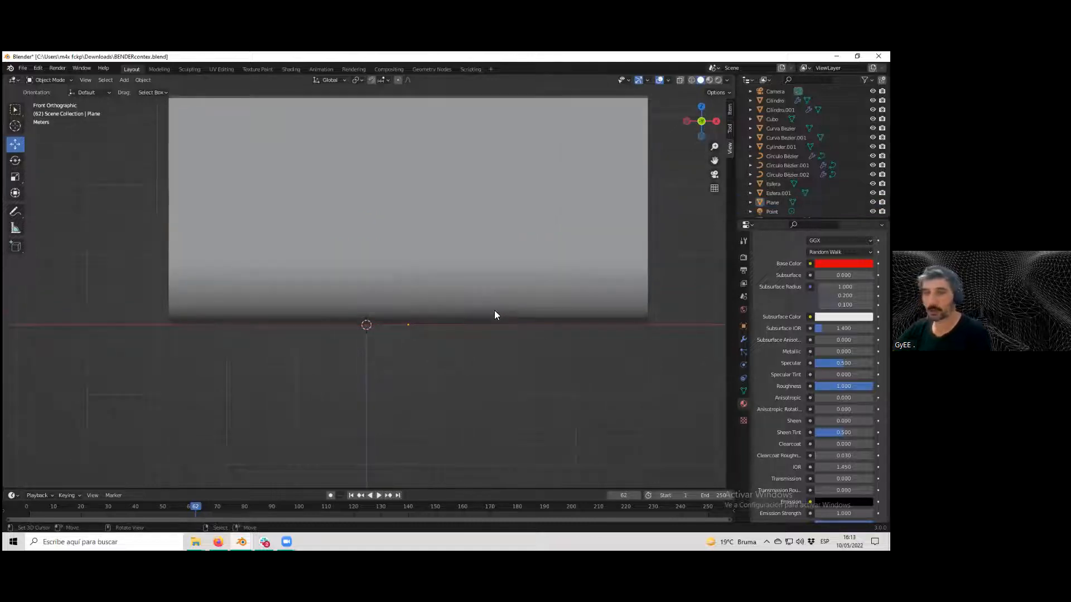
pyautogui.scroll(2, 474, 296)
pyautogui.click(460, 249)
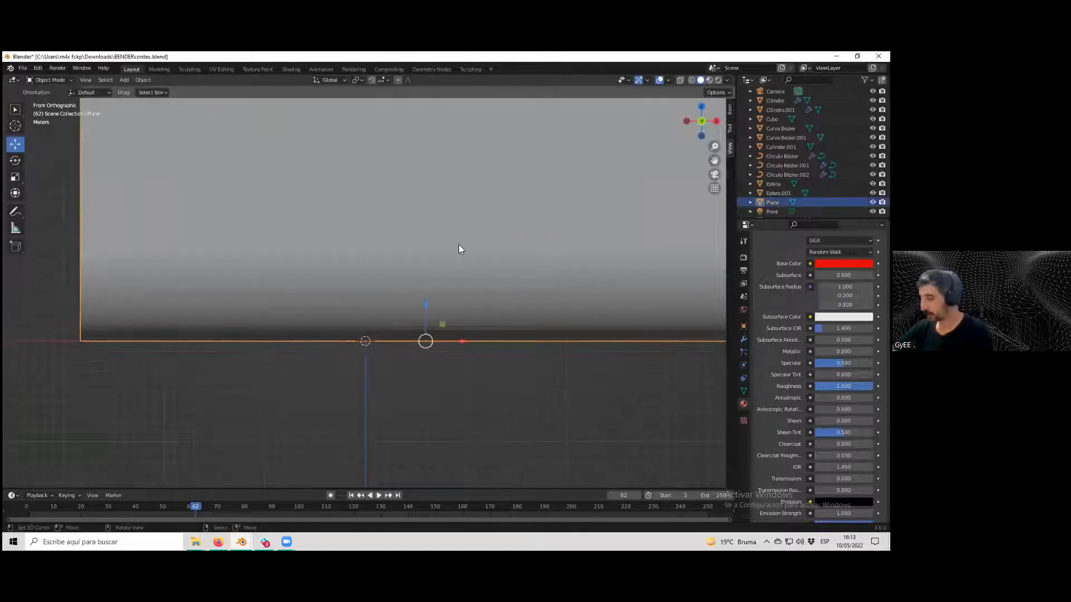
pyautogui.press('KP_1')
pyautogui.scroll(3, 528, 300)
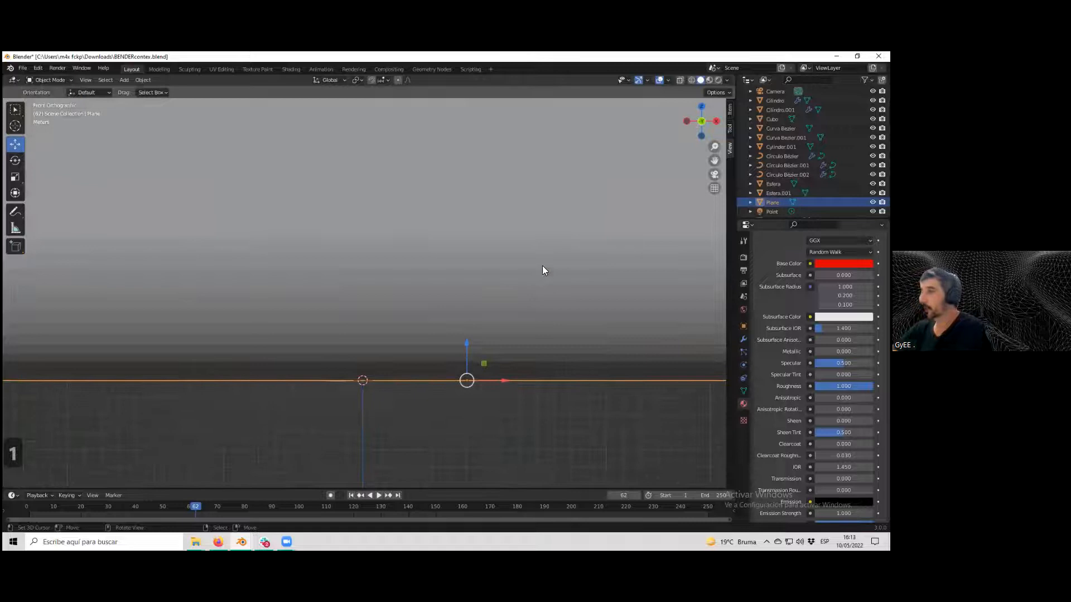
# Toggle X-ray and wireframe shading to see through the backdrop and select Bender's body cylinder.
pyautogui.click(690, 79)
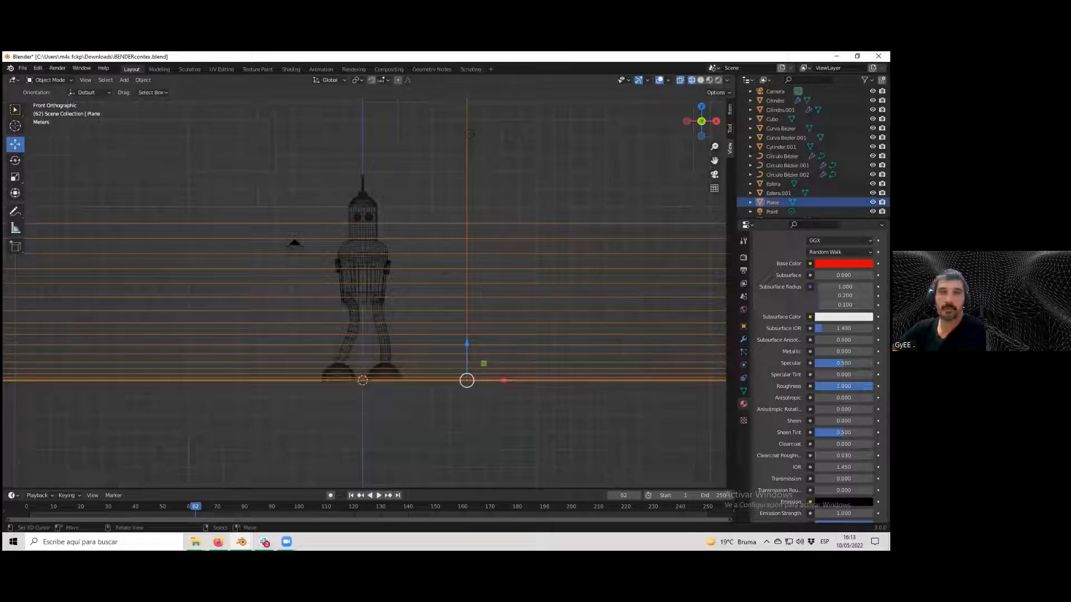
pyautogui.click(700, 80)
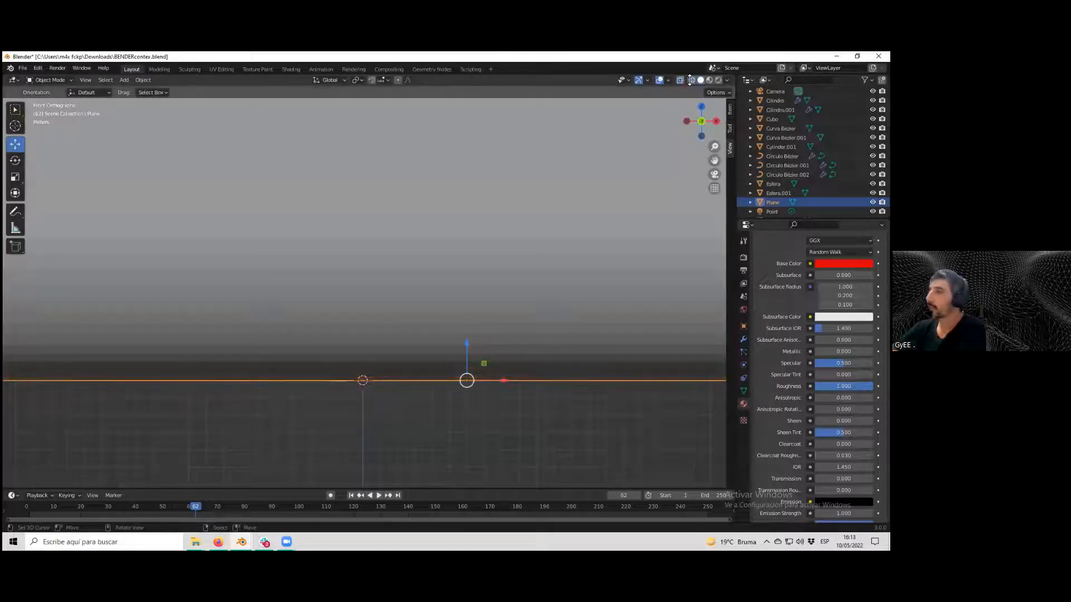
pyautogui.click(690, 80)
pyautogui.click(681, 80)
pyautogui.click(681, 80)
pyautogui.click(700, 79)
pyautogui.click(691, 80)
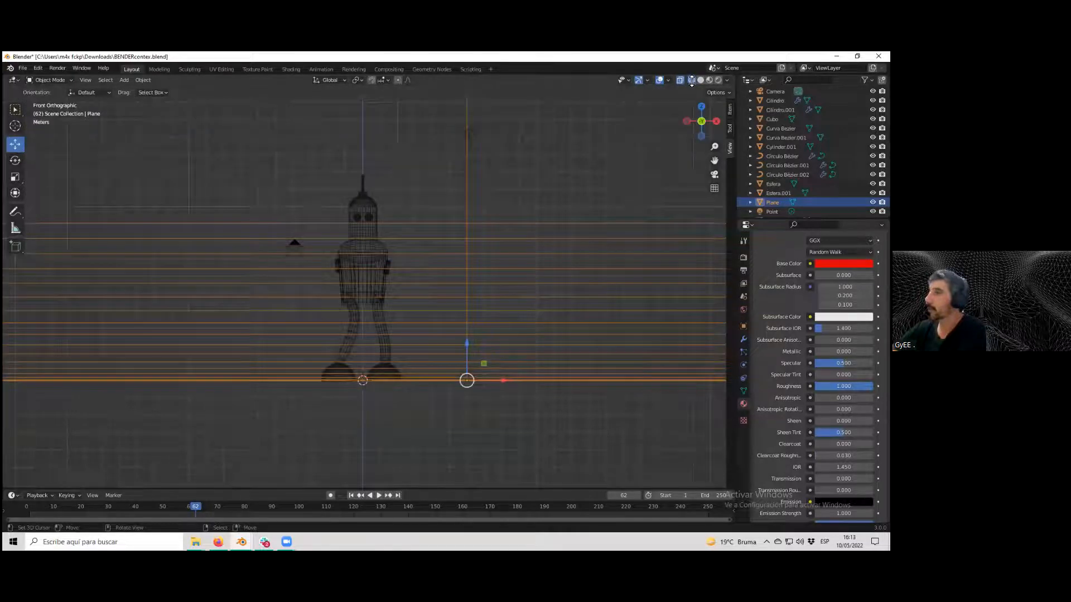
pyautogui.click(700, 80)
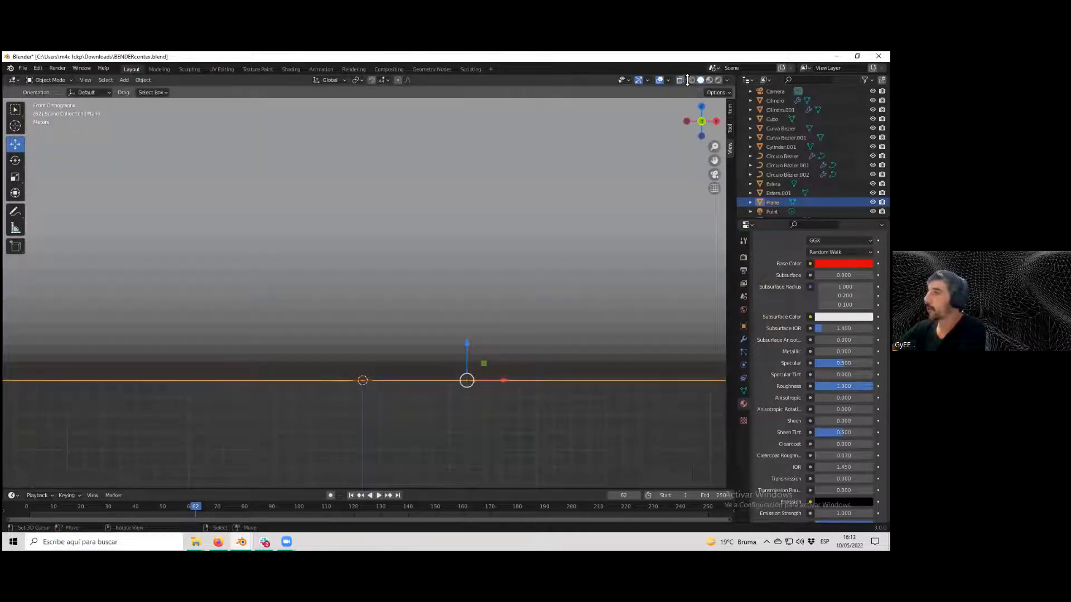
pyautogui.click(681, 80)
pyautogui.click(375, 248)
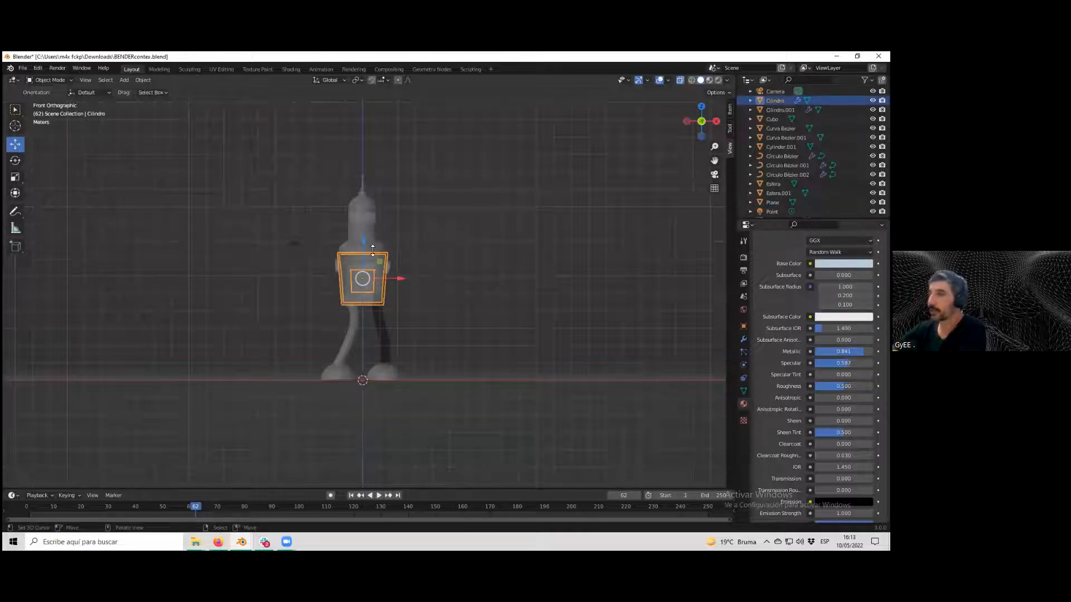
# Select the backdrop plane and hide it in the viewport.
pyautogui.scroll(1, 402, 276)
pyautogui.scroll(-3, 408, 277)
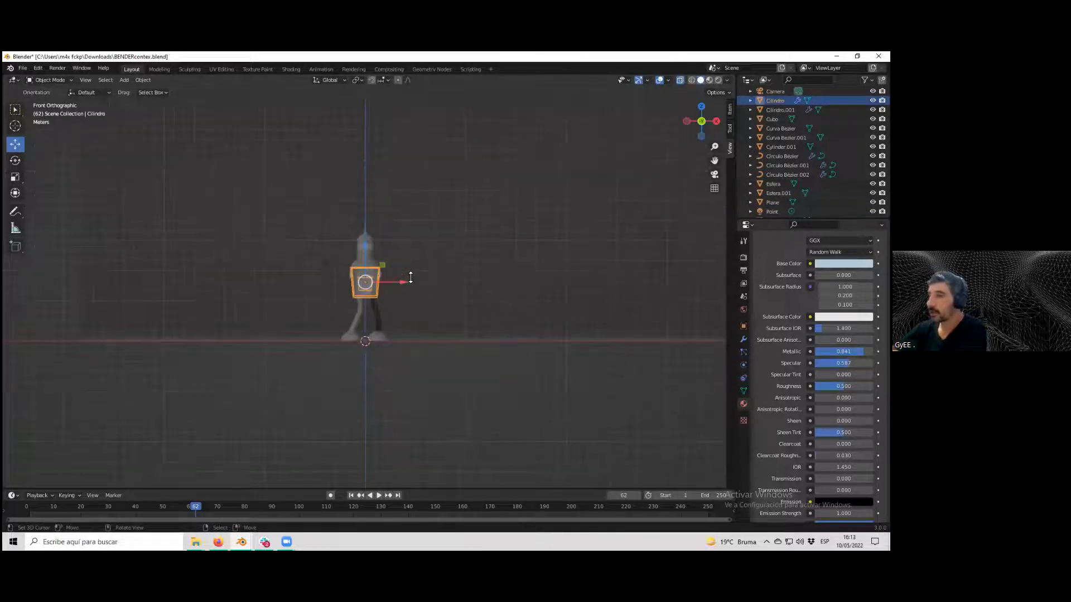
pyautogui.click(427, 305)
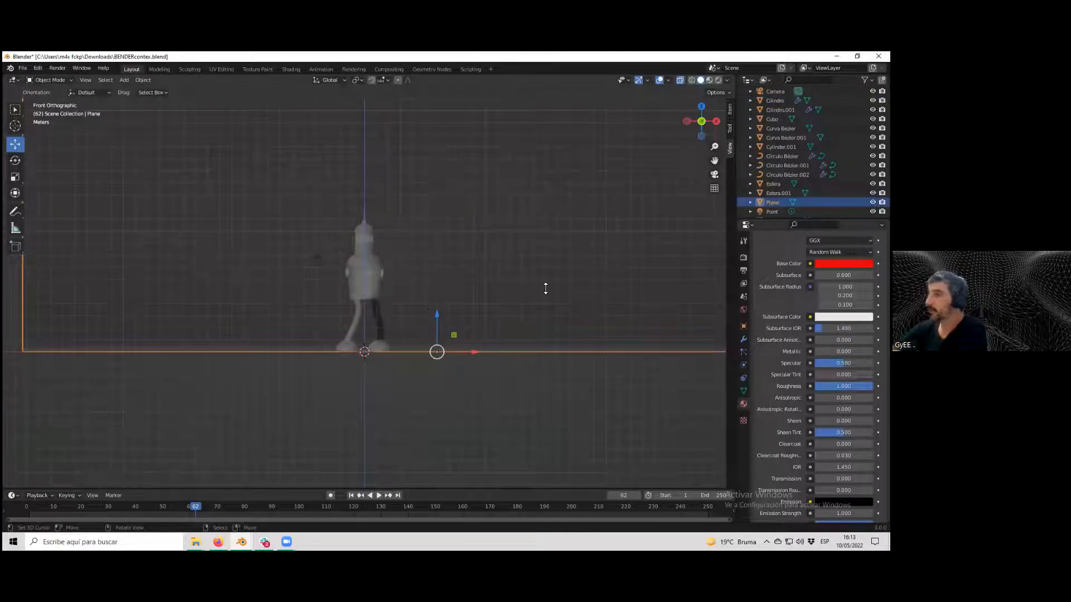
pyautogui.scroll(-4, 364, 214)
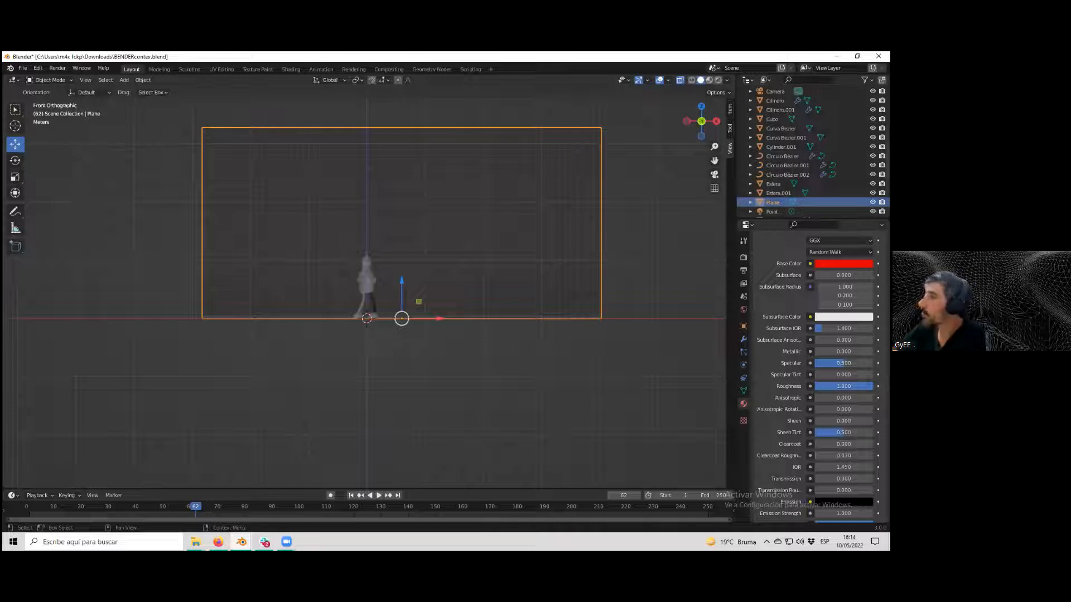
pyautogui.click(873, 202)
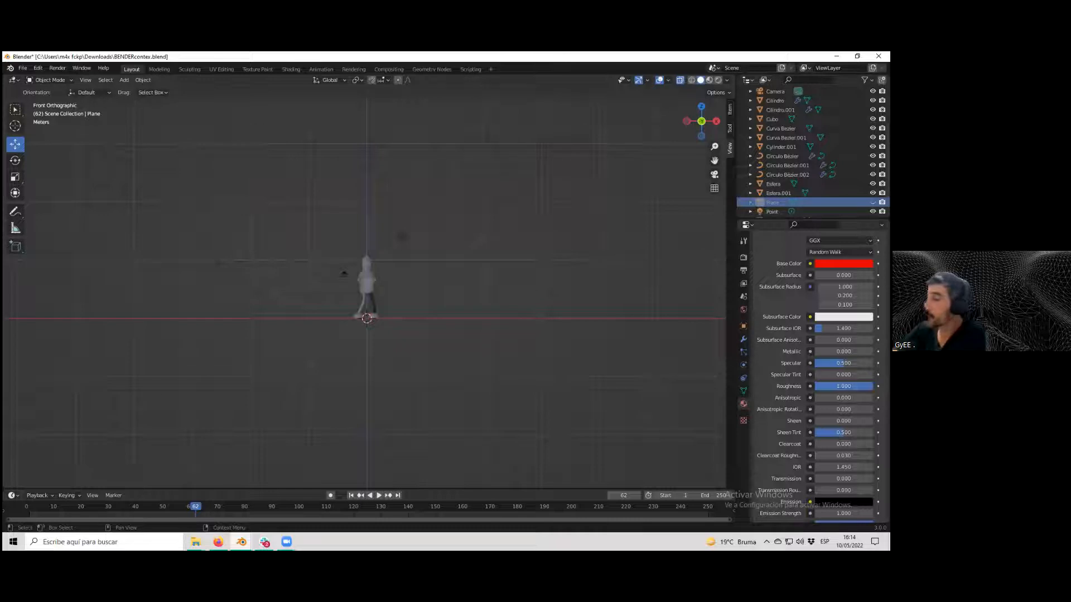
# Disable the backdrop plane in renders.
pyautogui.scroll(7, 433, 284)
pyautogui.scroll(1, 389, 263)
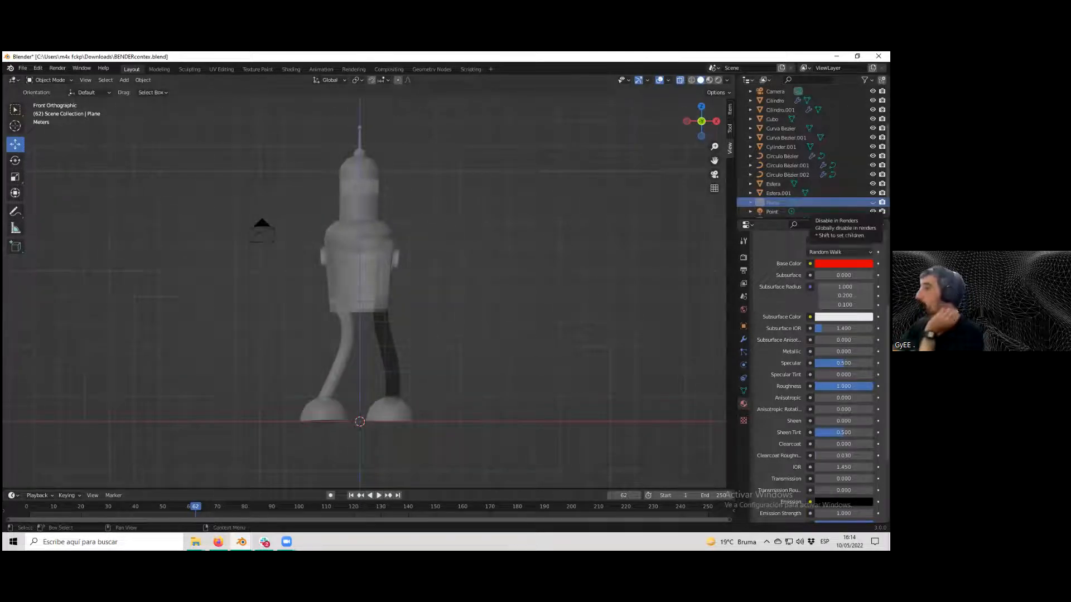
pyautogui.click(881, 202)
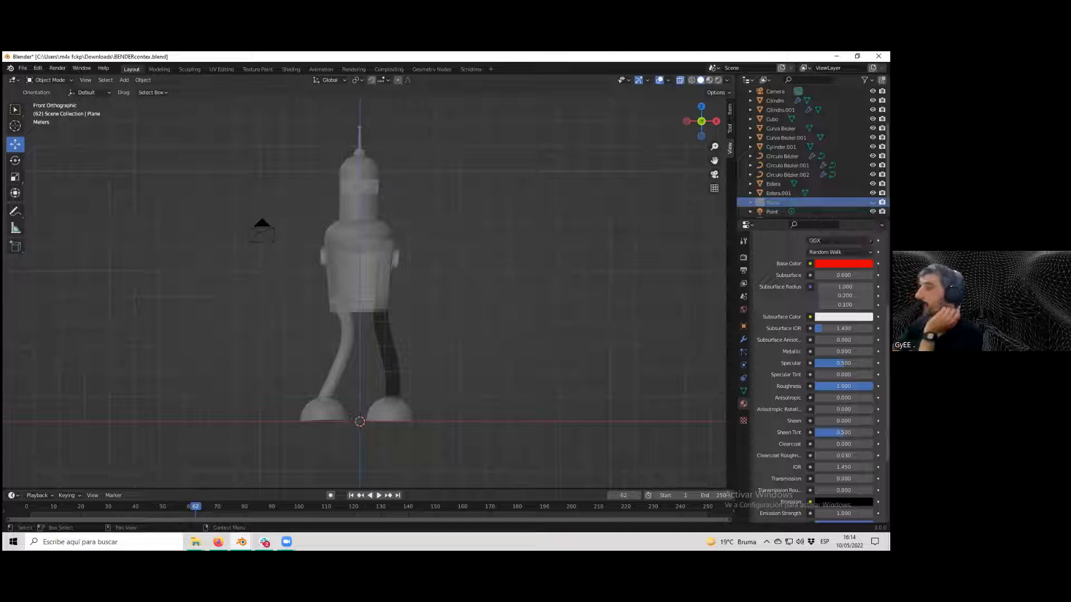
pyautogui.scroll(-2, 459, 301)
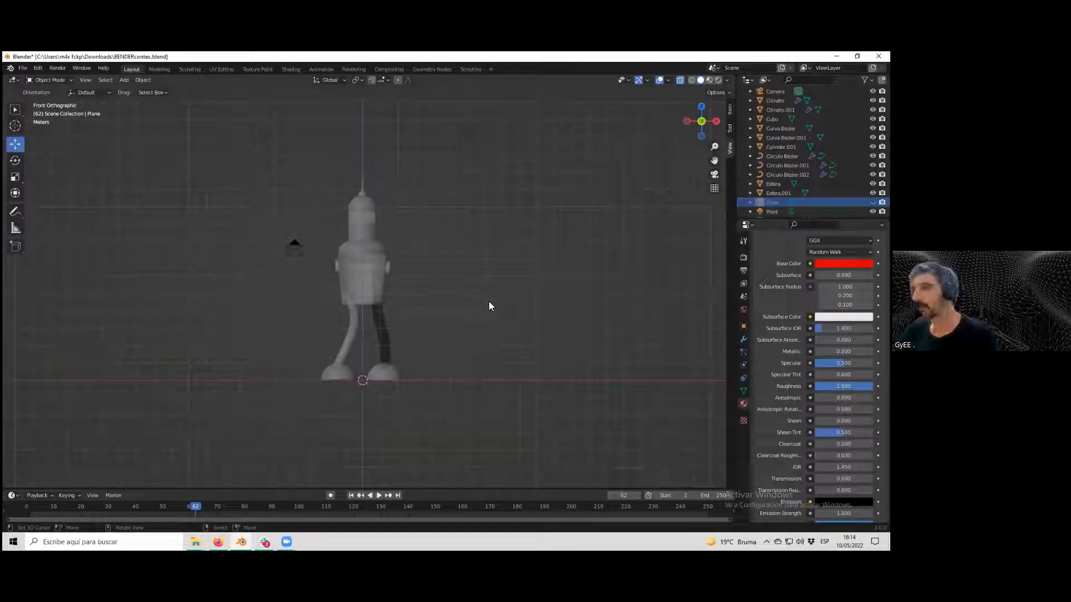
# Select Bender's body, switch to back orthographic view, and add a Bezier curve.
pyautogui.moveTo(498, 302); pyautogui.dragTo(369, 274, button='middle')
pyautogui.click(369, 273)
pyautogui.press('1')
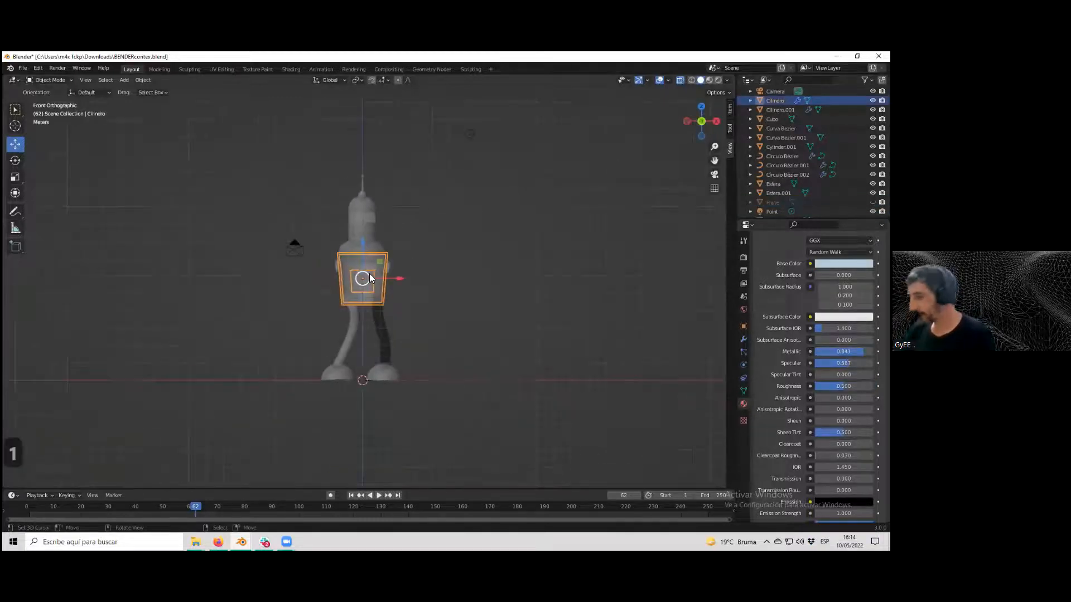
pyautogui.scroll(2, 435, 223)
pyautogui.press('1')
pyautogui.hotkey('ctrl', '1')
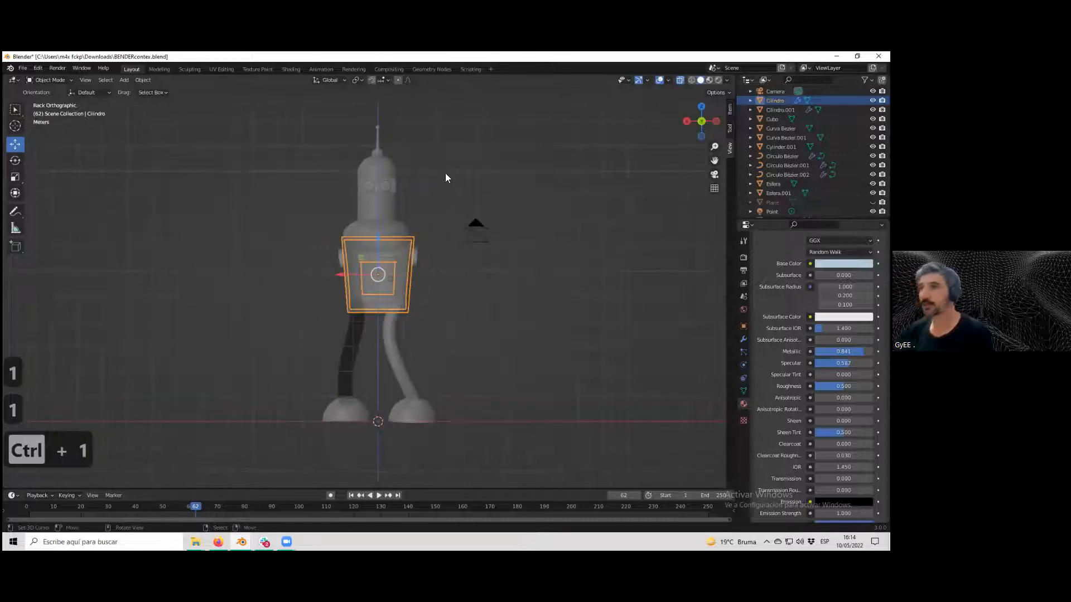
pyautogui.click(124, 80)
pyautogui.moveTo(128, 89)
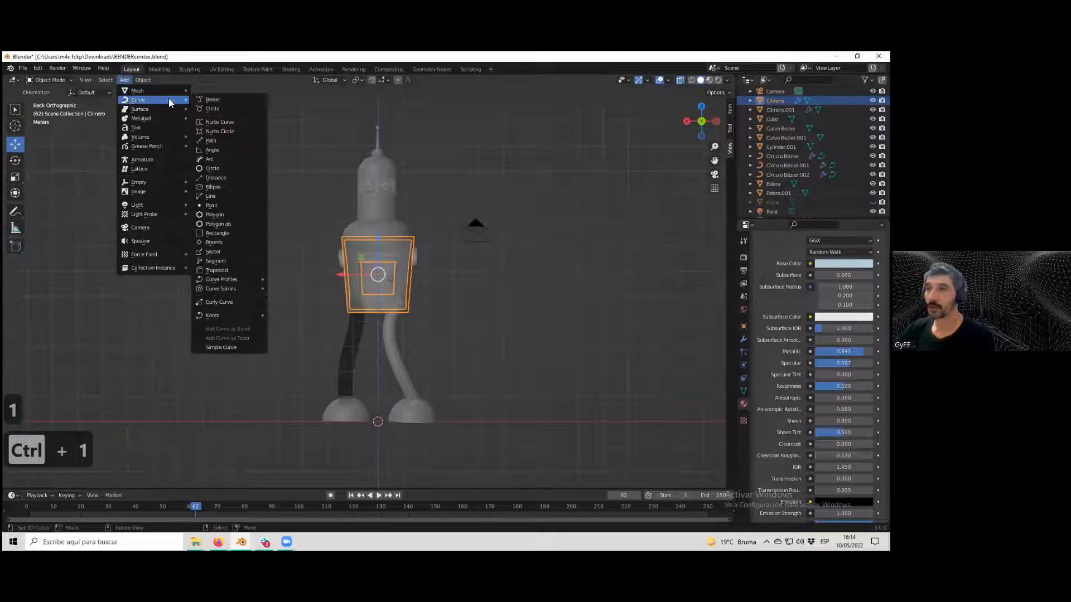
pyautogui.click(210, 98)
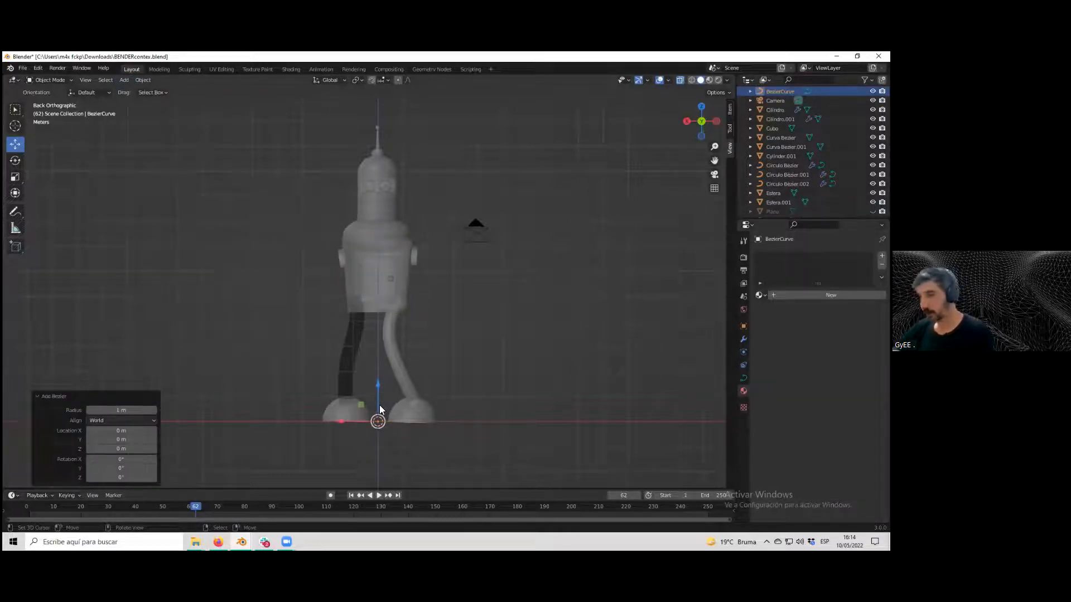
# Move the Bezier curve up to shoulder height and sideways along X beside the body.
pyautogui.moveTo(378, 384); pyautogui.dragTo(396, 238)
pyautogui.press('g')
pyautogui.press('x')
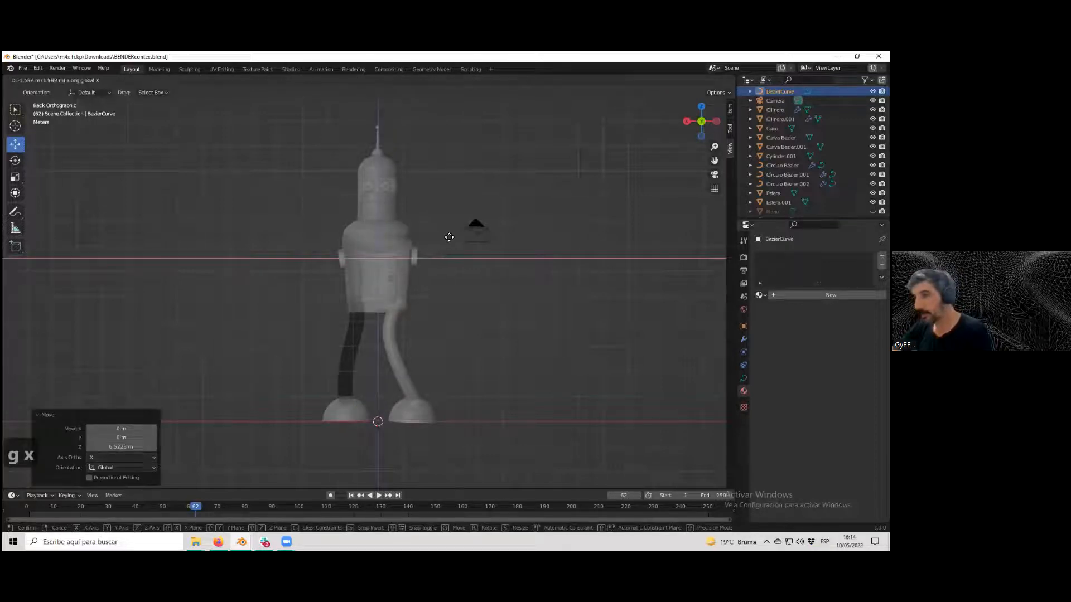
pyautogui.click(454, 235)
pyautogui.moveTo(461, 259); pyautogui.dragTo(290, 284, button='middle')
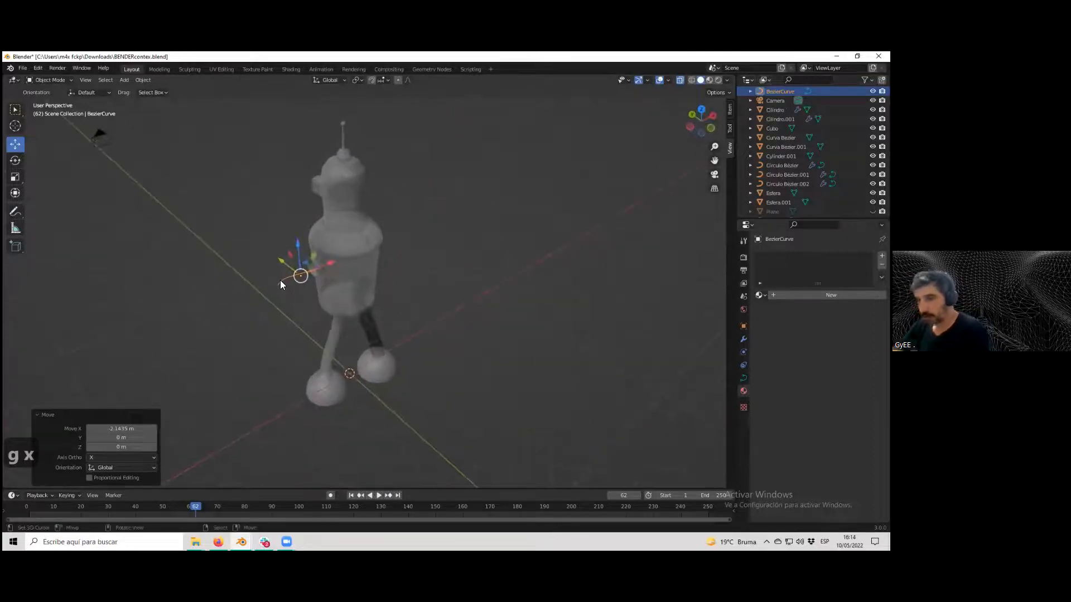
# In Edit Mode, move the curve's control points along X to stretch it out from the shoulder, then leave Edit Mode.
pyautogui.press('Tab')
pyautogui.click(275, 284)
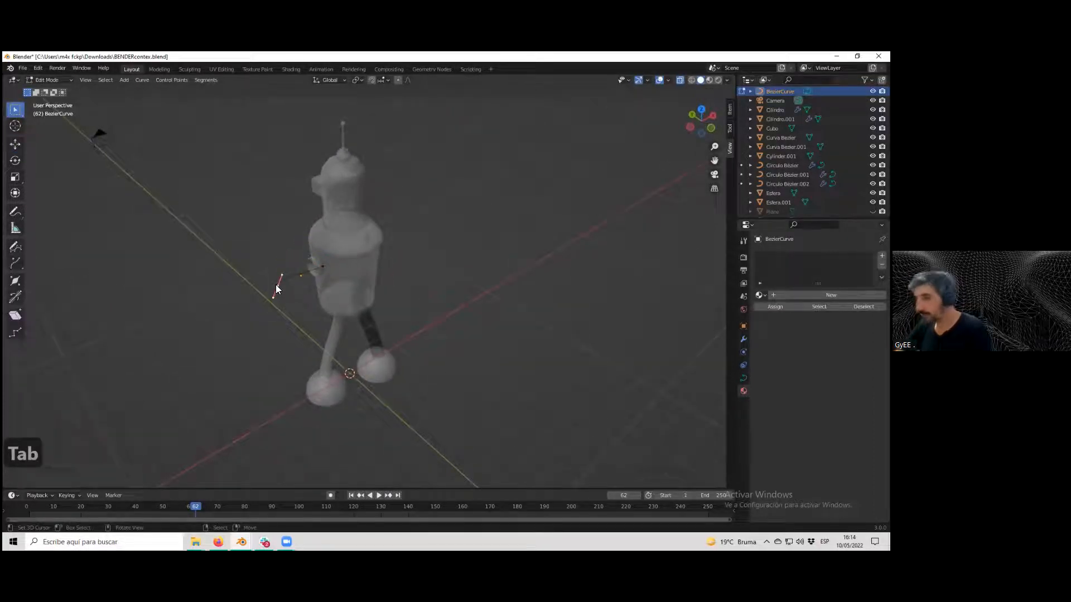
pyautogui.press('1')
pyautogui.press('g')
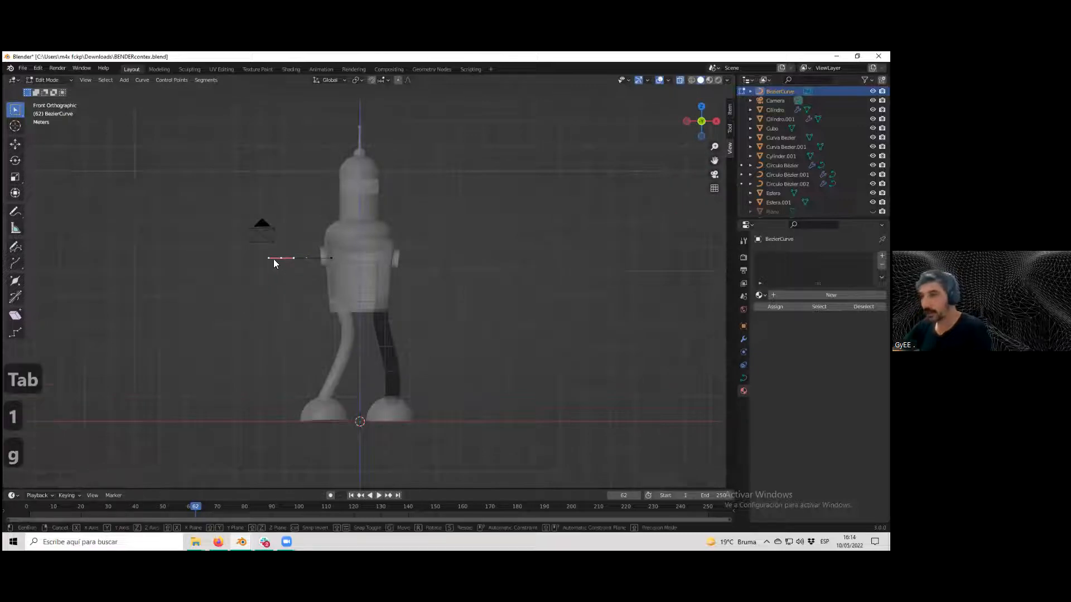
pyautogui.press('x')
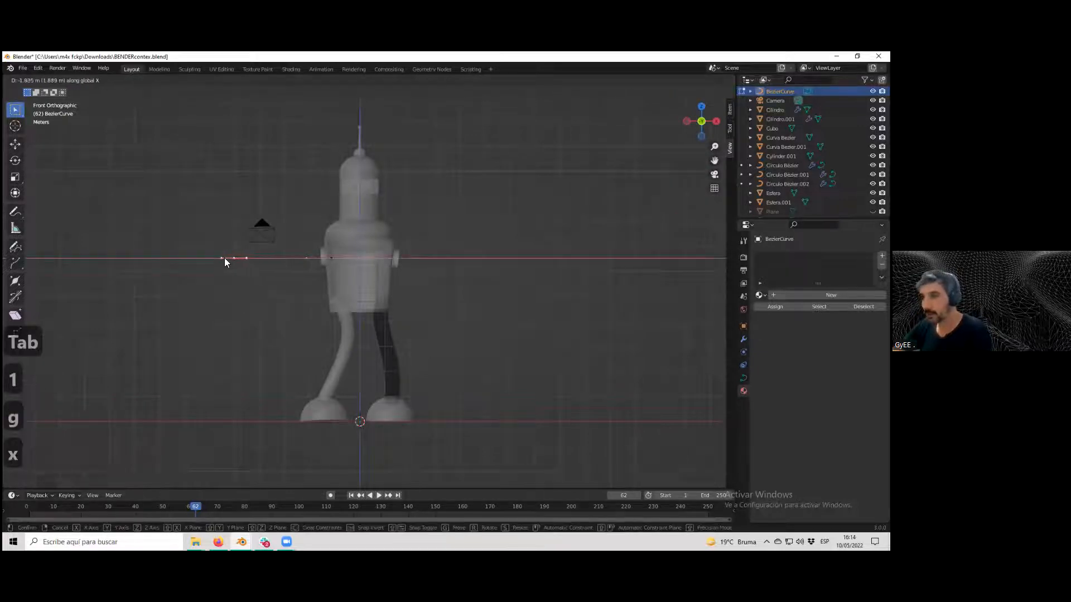
pyautogui.click(228, 258)
pyautogui.moveTo(278, 268); pyautogui.dragTo(444, 314, button='middle')
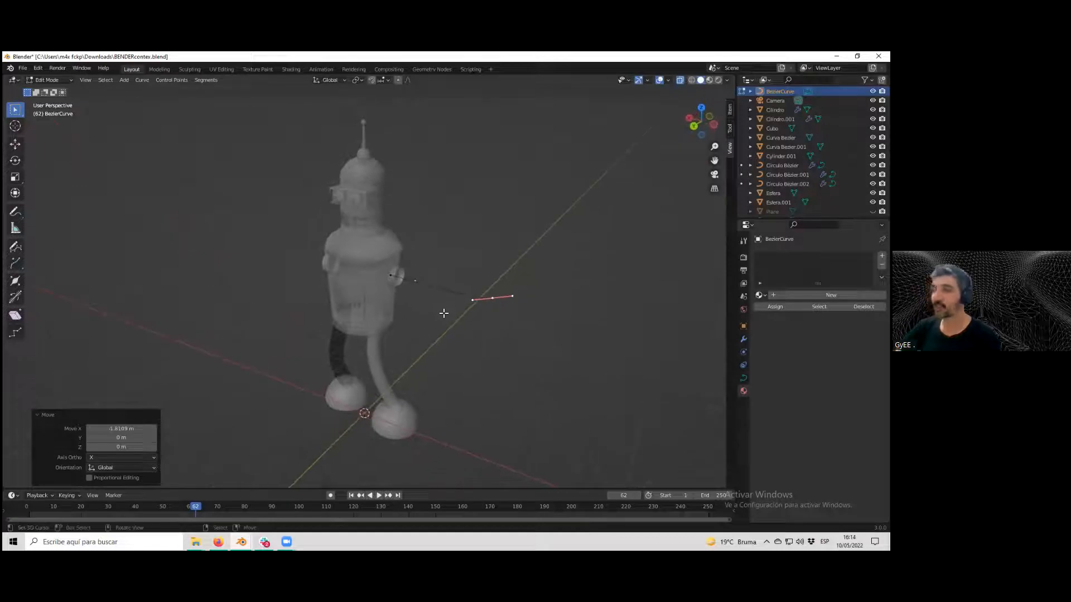
pyautogui.moveTo(537, 323); pyautogui.dragTo(503, 323, button='middle')
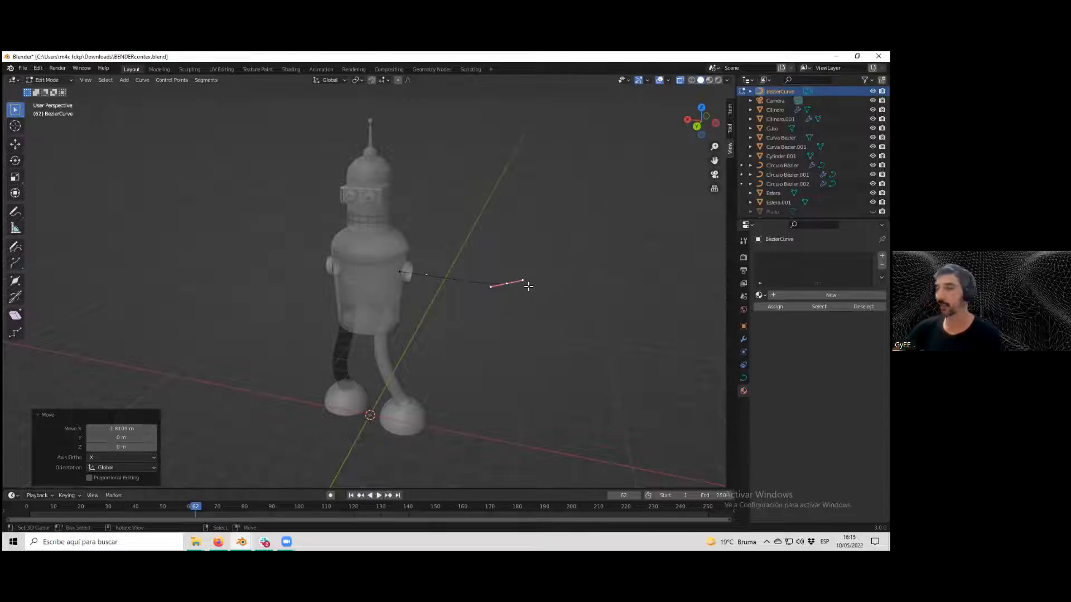
pyautogui.scroll(1, 496, 279)
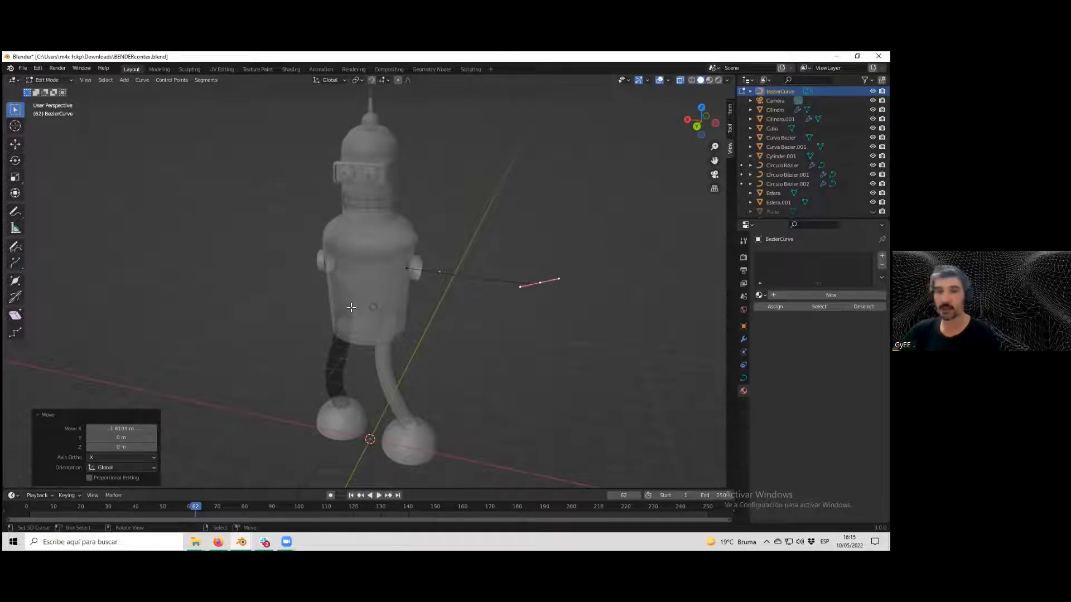
pyautogui.scroll(1, 478, 290)
pyautogui.moveTo(589, 326); pyautogui.dragTo(484, 289, button='middle')
pyautogui.scroll(-2, 459, 363)
pyautogui.press('Tab')
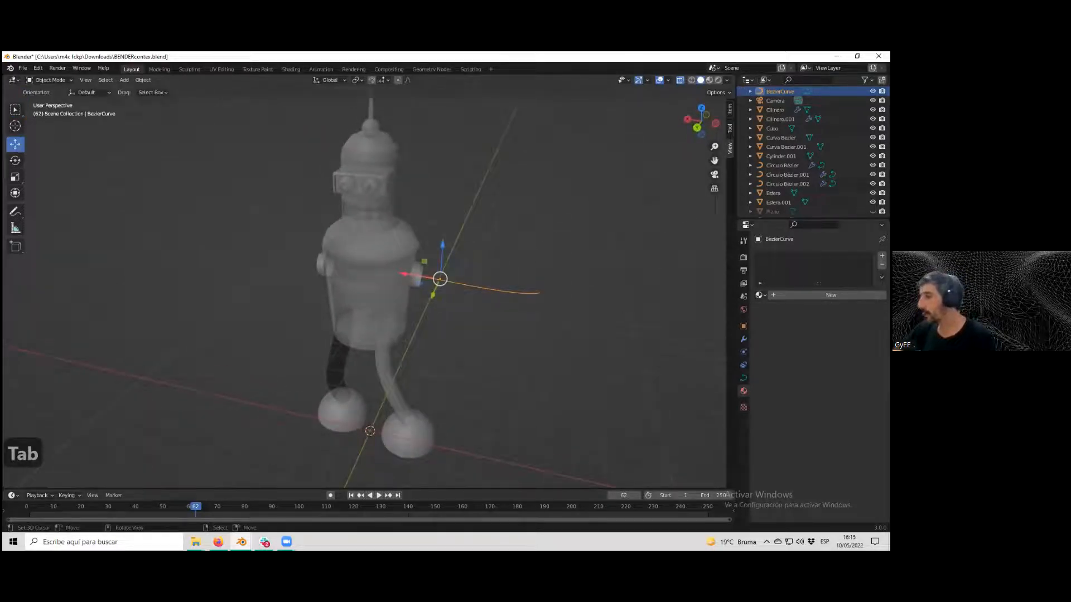
# Give the curve a round bevel with a depth of 0.3 m in its geometry properties.
pyautogui.click(743, 339)
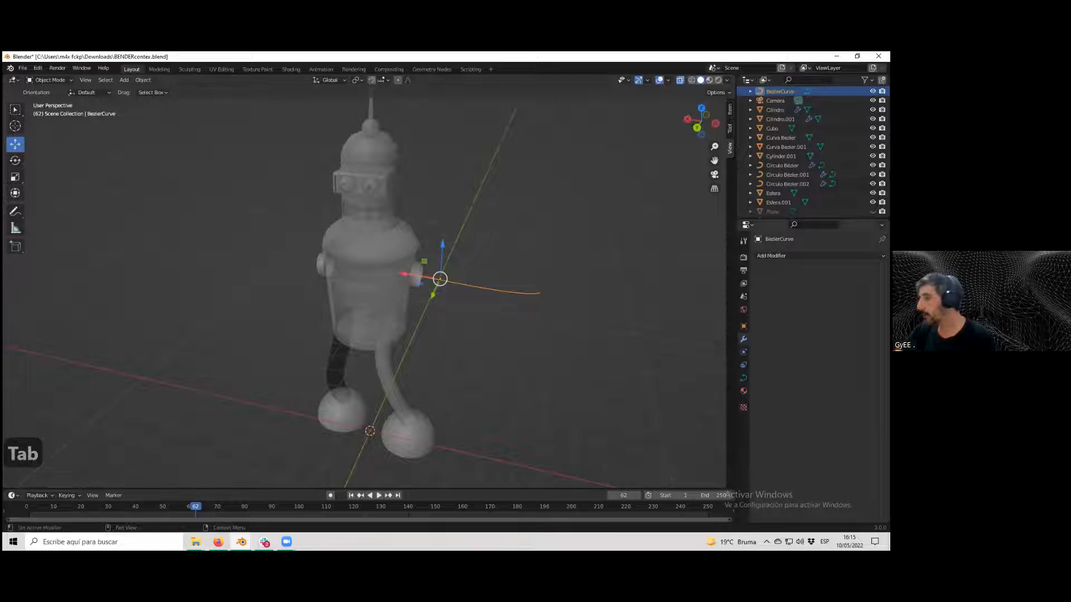
pyautogui.click(743, 377)
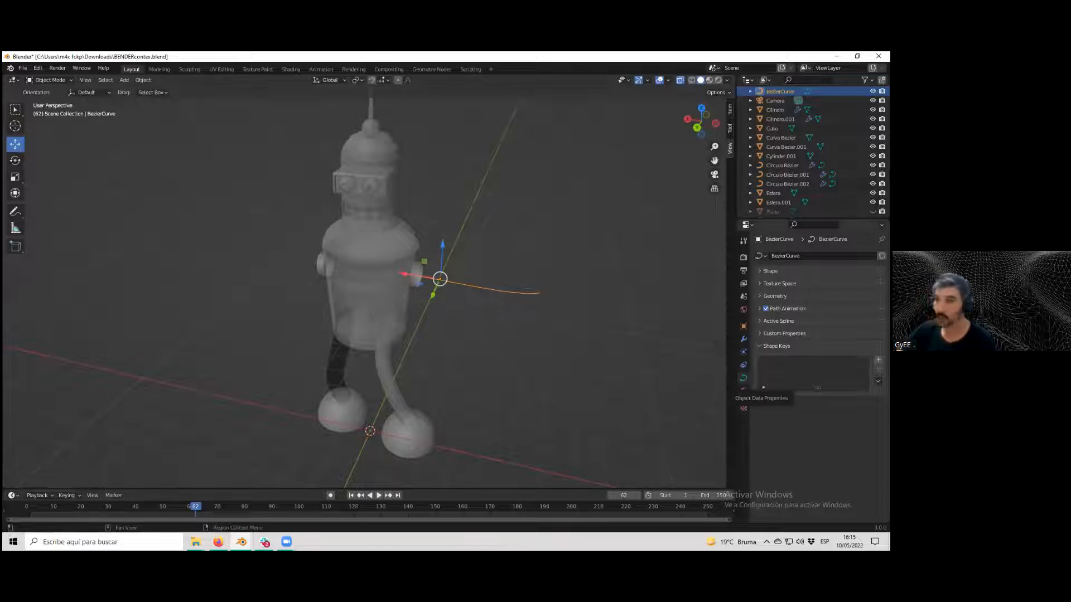
pyautogui.click(760, 309)
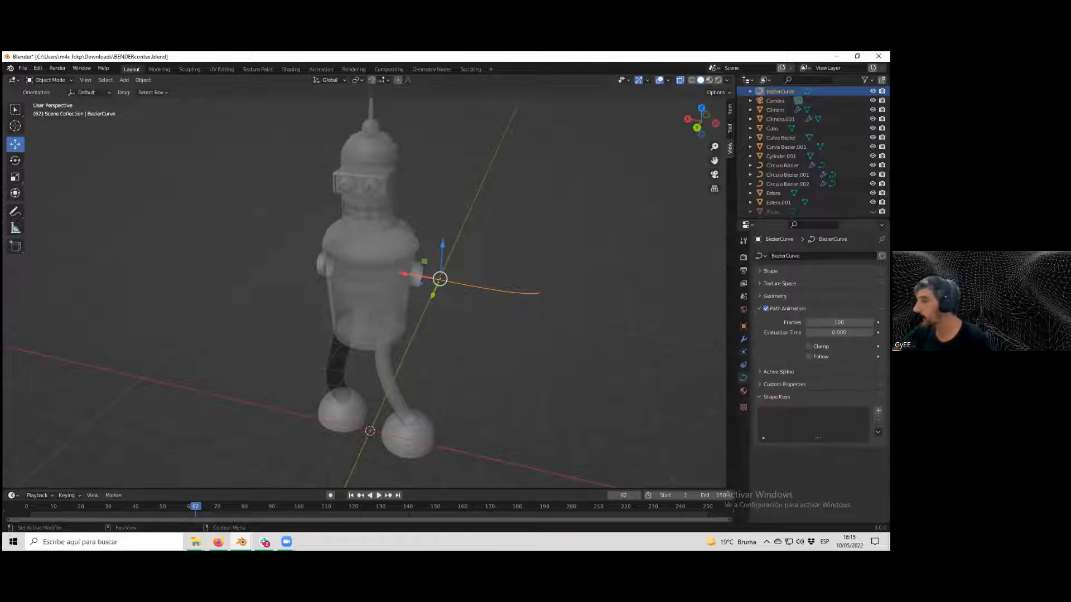
pyautogui.click(760, 308)
pyautogui.click(760, 296)
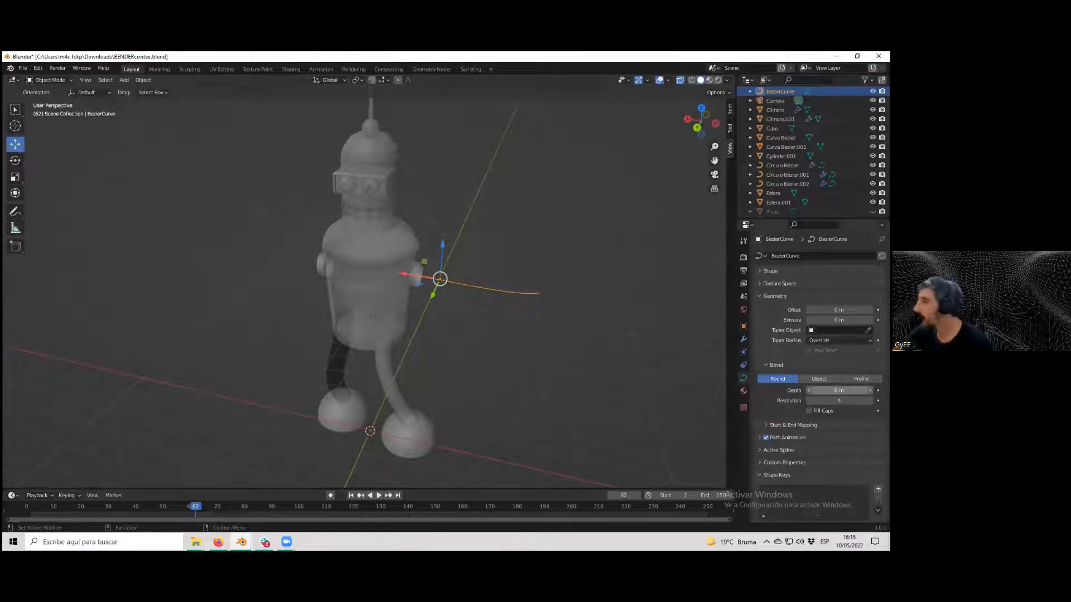
pyautogui.moveTo(839, 390); pyautogui.dragTo(878, 391)
pyautogui.moveTo(624, 345); pyautogui.dragTo(655, 334, button='middle')
pyautogui.press('1')
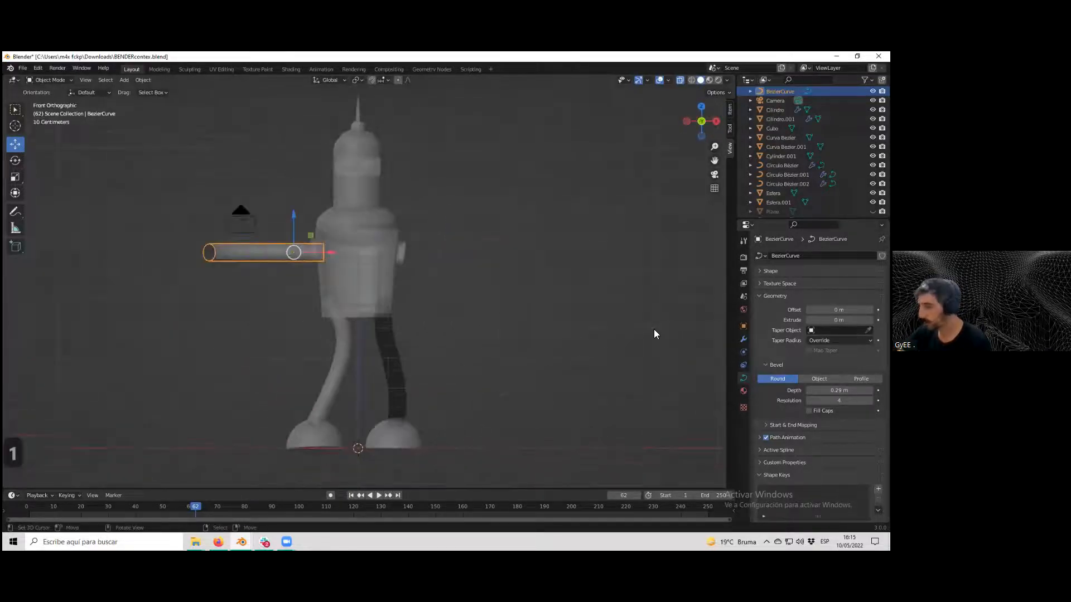
pyautogui.scroll(5, 464, 290)
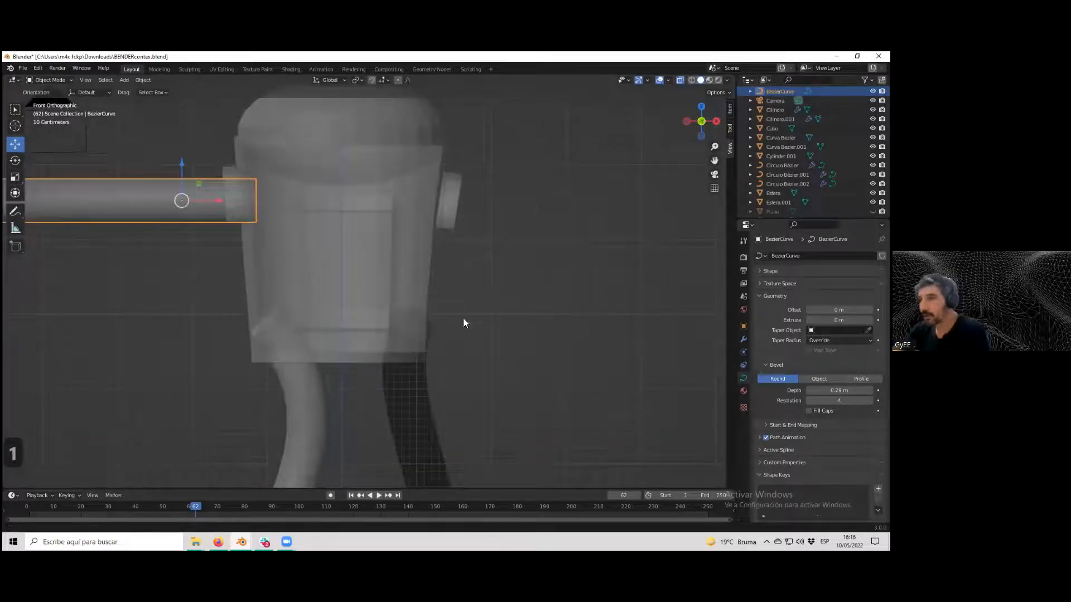
pyautogui.scroll(3, 568, 342)
pyautogui.keyDown('shift'); pyautogui.moveTo(568, 342); pyautogui.dragTo(648, 354, button='middle'); pyautogui.keyUp('shift')
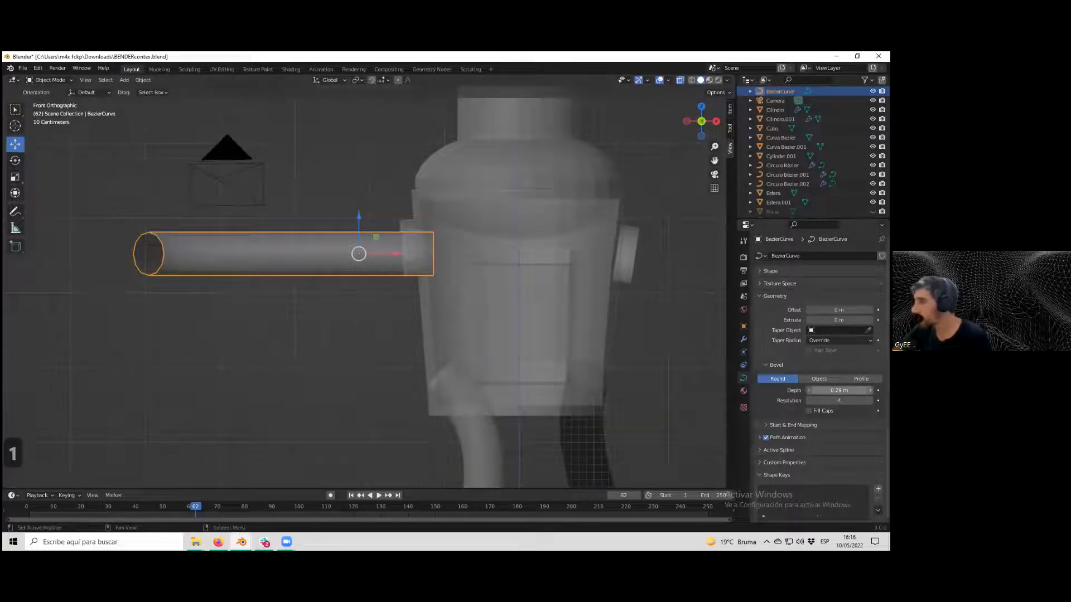
pyautogui.click(870, 391)
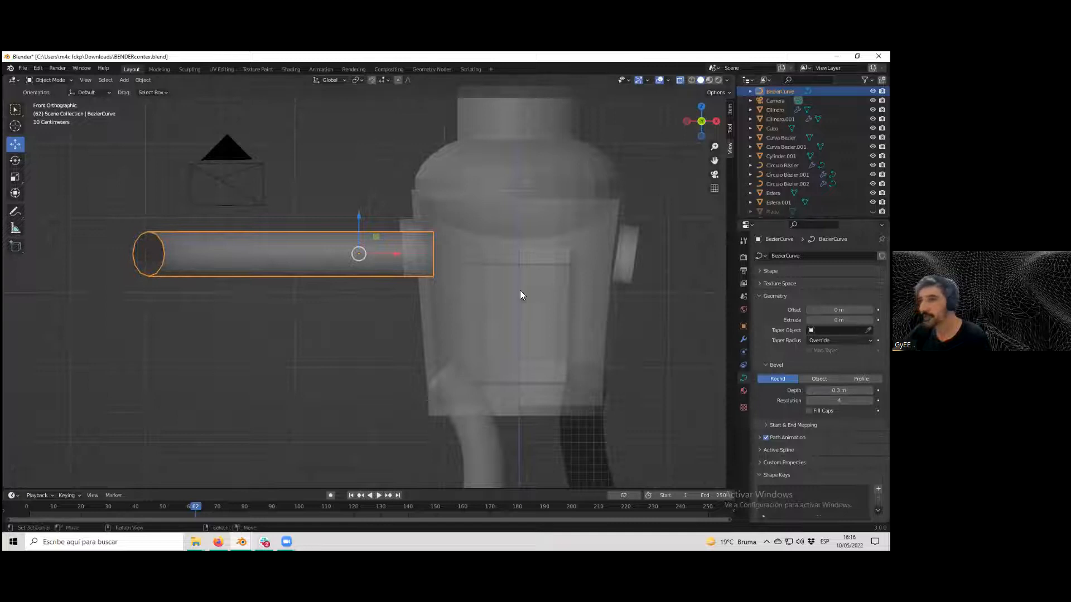
# Move the arm tube slightly along Z to line it up with the shoulder.
pyautogui.scroll(-4, 408, 280)
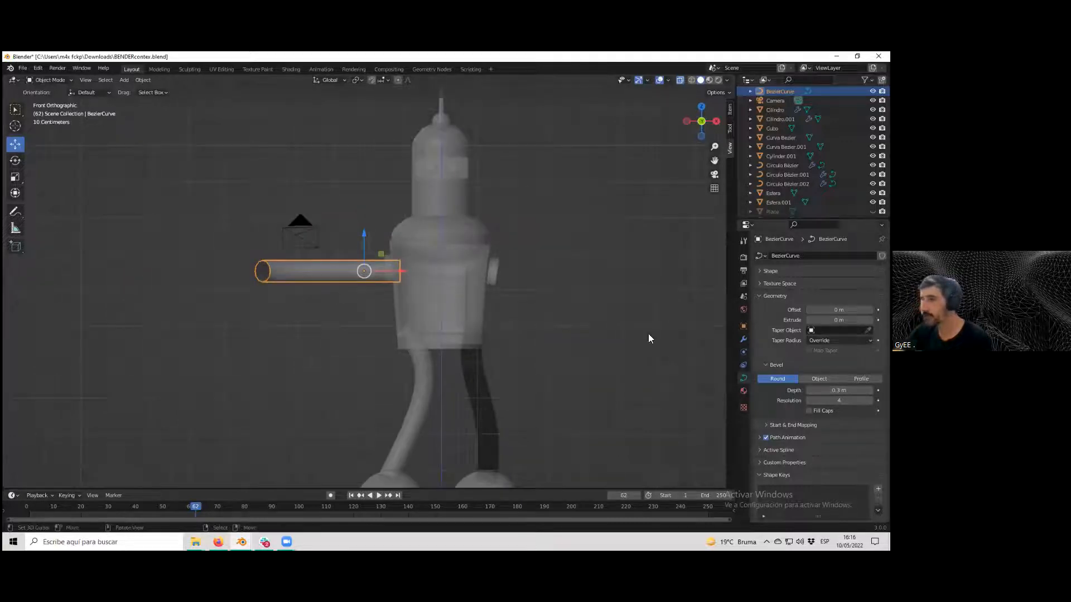
pyautogui.scroll(2, 242, 273)
pyautogui.scroll(3, 242, 272)
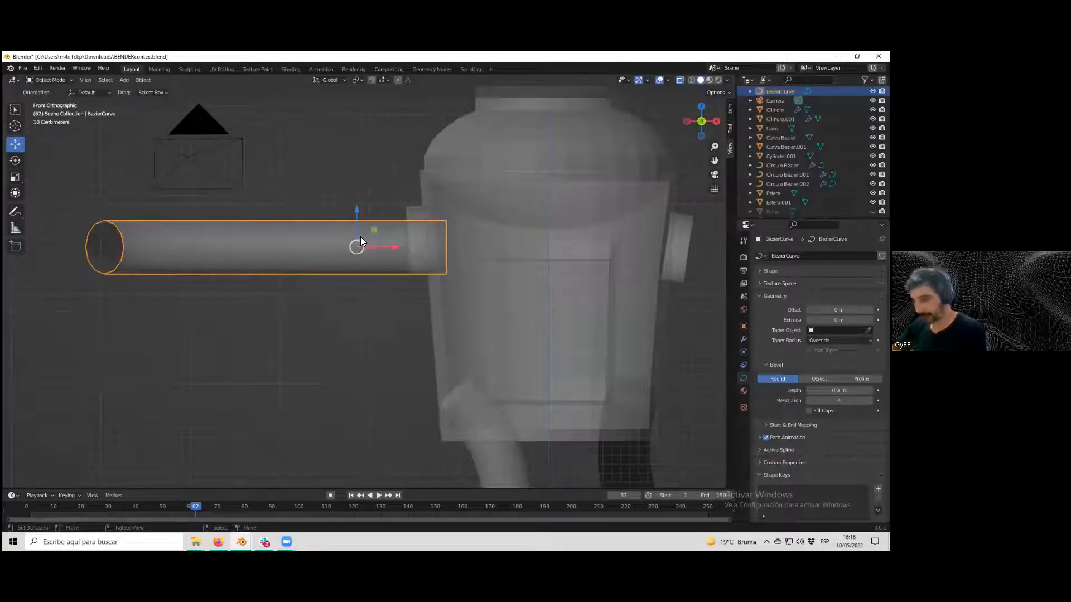
pyautogui.press('g')
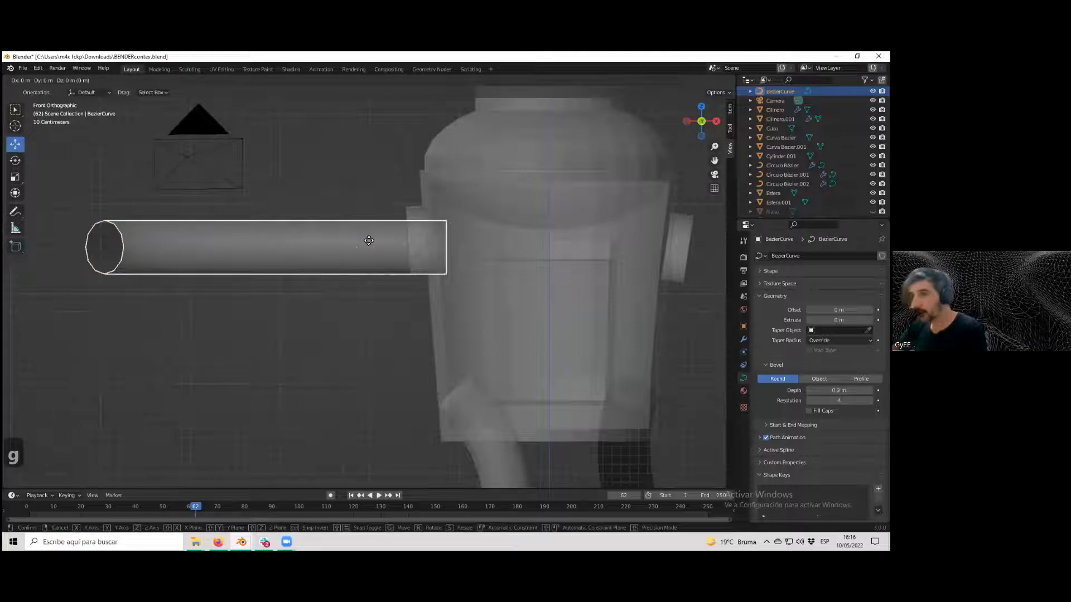
pyautogui.press('x')
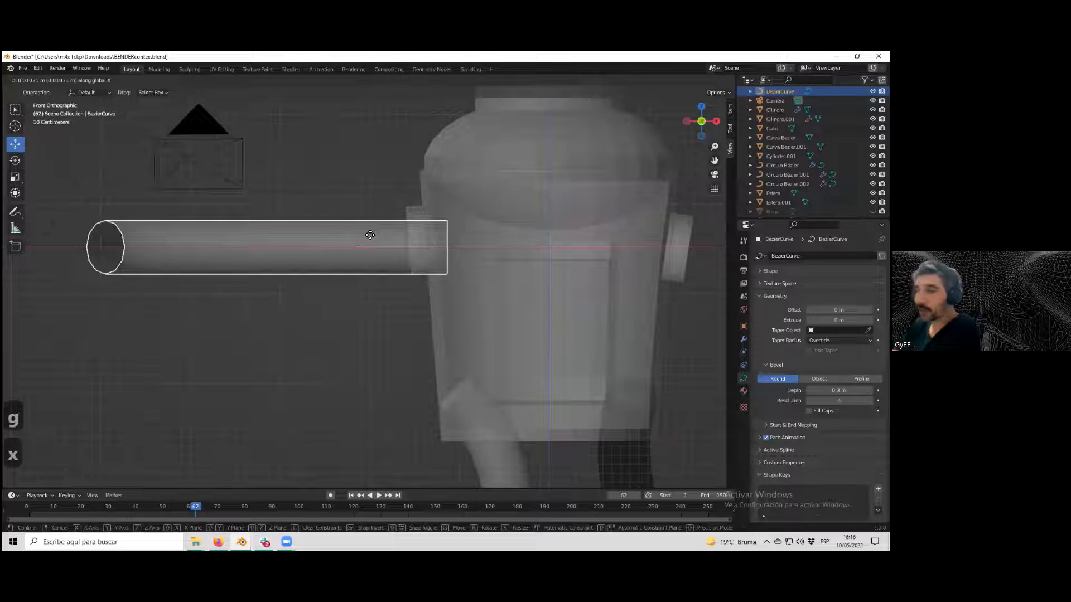
pyautogui.press('z')
pyautogui.click(369, 227)
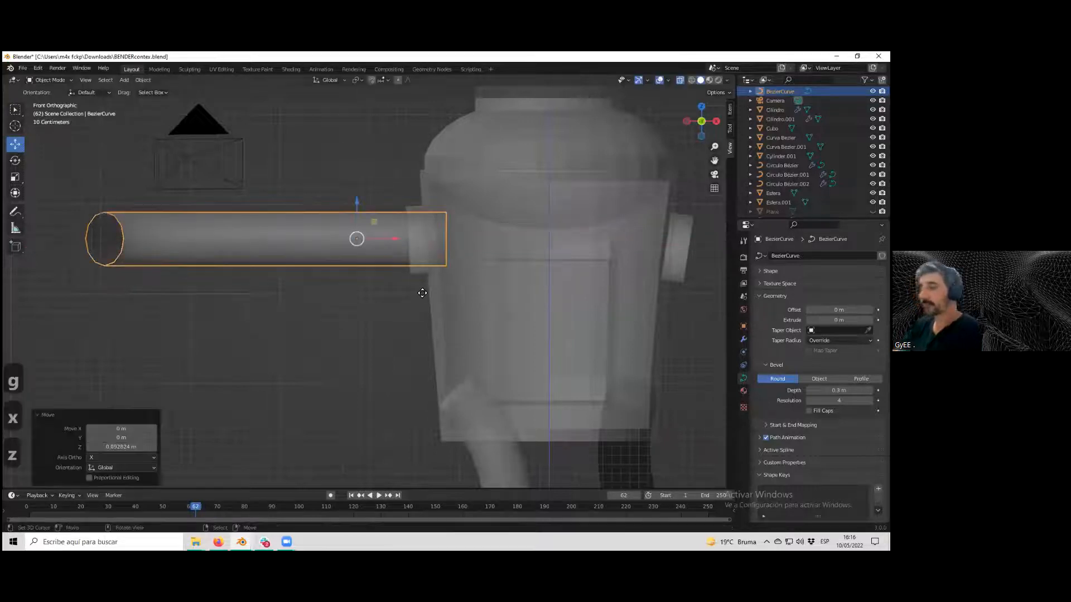
# Add a Mirror modifier to the beveled arm curve.
pyautogui.press('Tab')
pyautogui.press('Tab')
pyautogui.scroll(-2, 433, 286)
pyautogui.moveTo(433, 287)
pyautogui.mouseDown(button='middle')
pyautogui.moveTo(462, 300)
pyautogui.moveTo(438, 300)
pyautogui.mouseUp(button='middle')
pyautogui.scroll(-3, 438, 301)
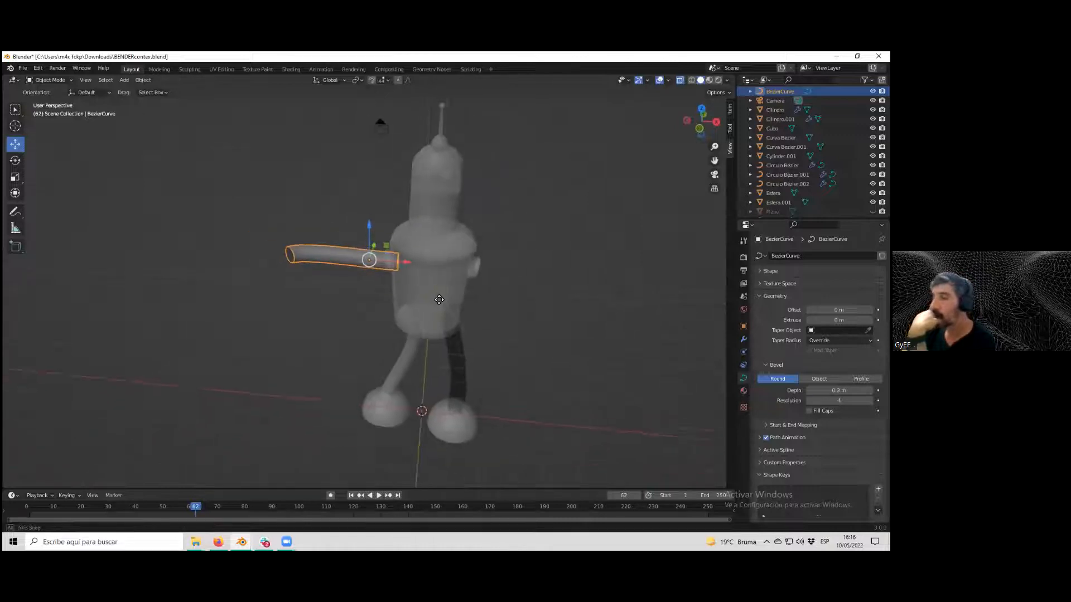
pyautogui.click(792, 256)
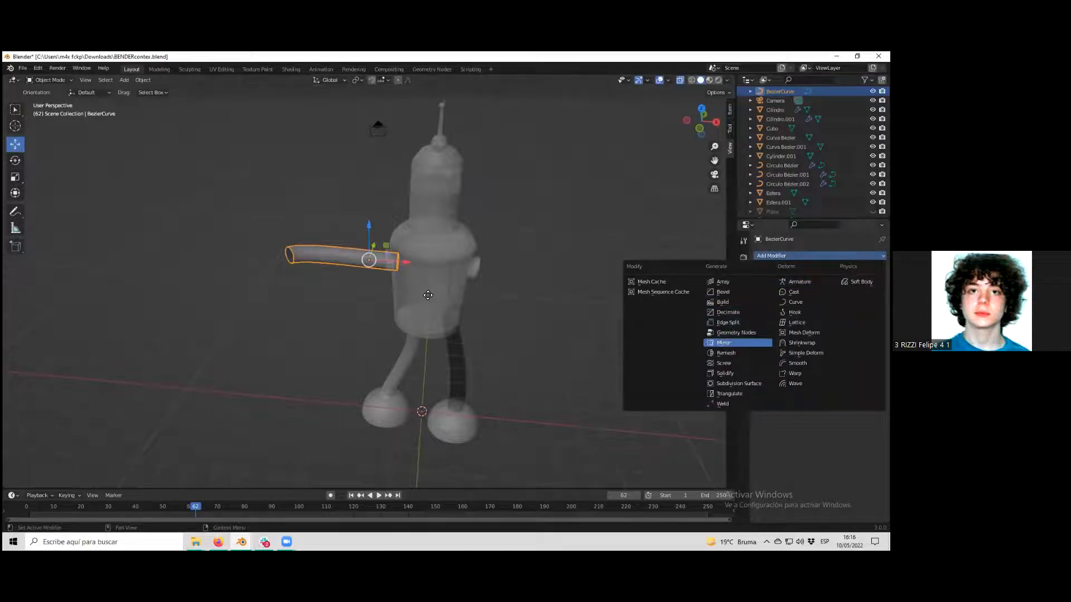
pyautogui.click(723, 342)
pyautogui.moveTo(384, 281); pyautogui.dragTo(367, 280, button='middle')
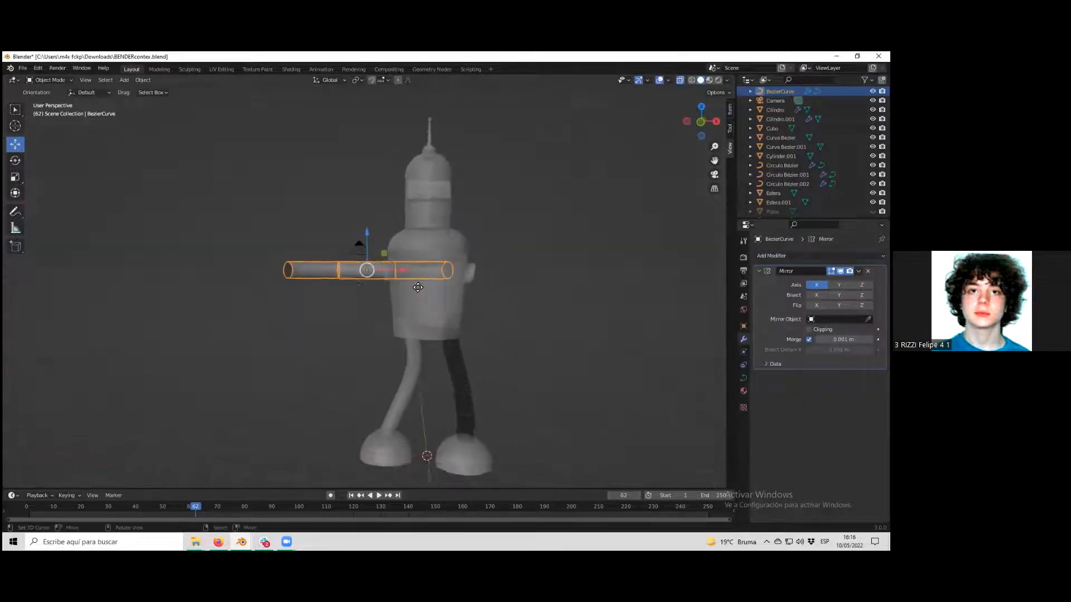
pyautogui.scroll(4, 450, 292)
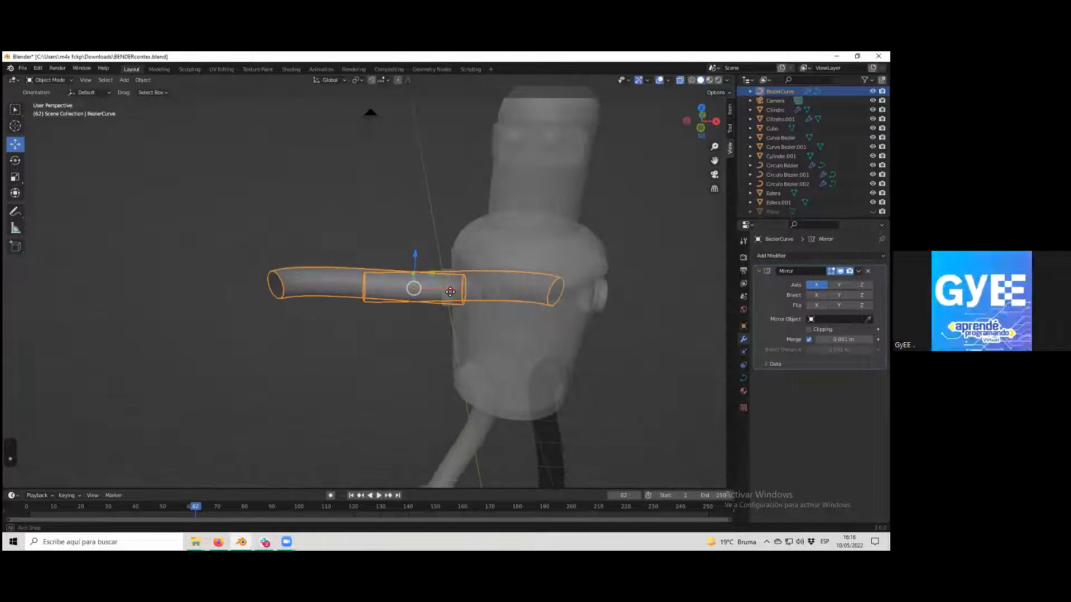
pyautogui.scroll(2, 450, 292)
pyautogui.scroll(-5, 450, 291)
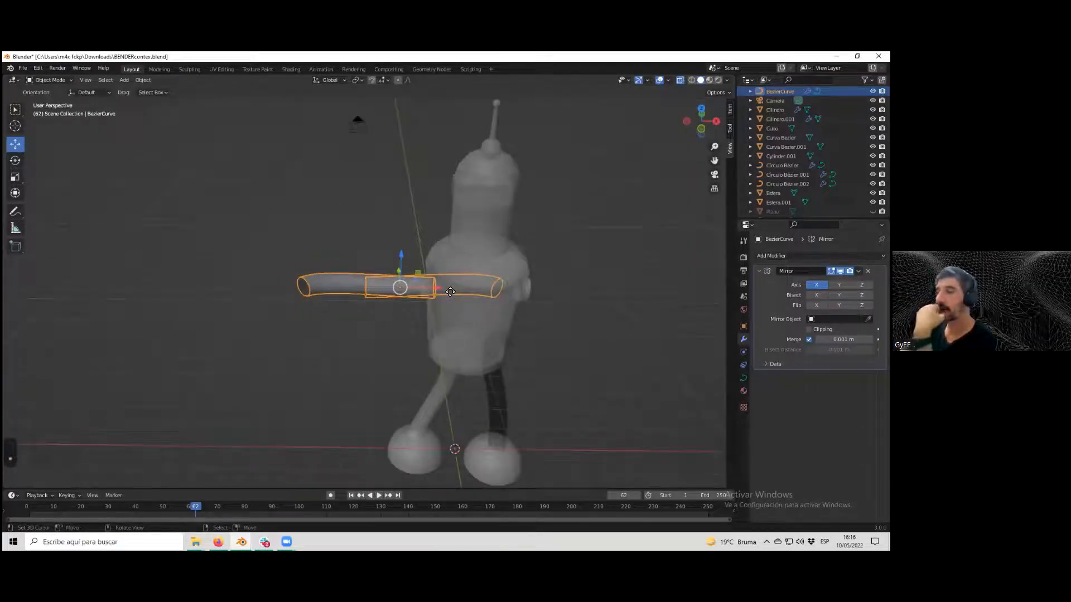
pyautogui.scroll(1, 450, 292)
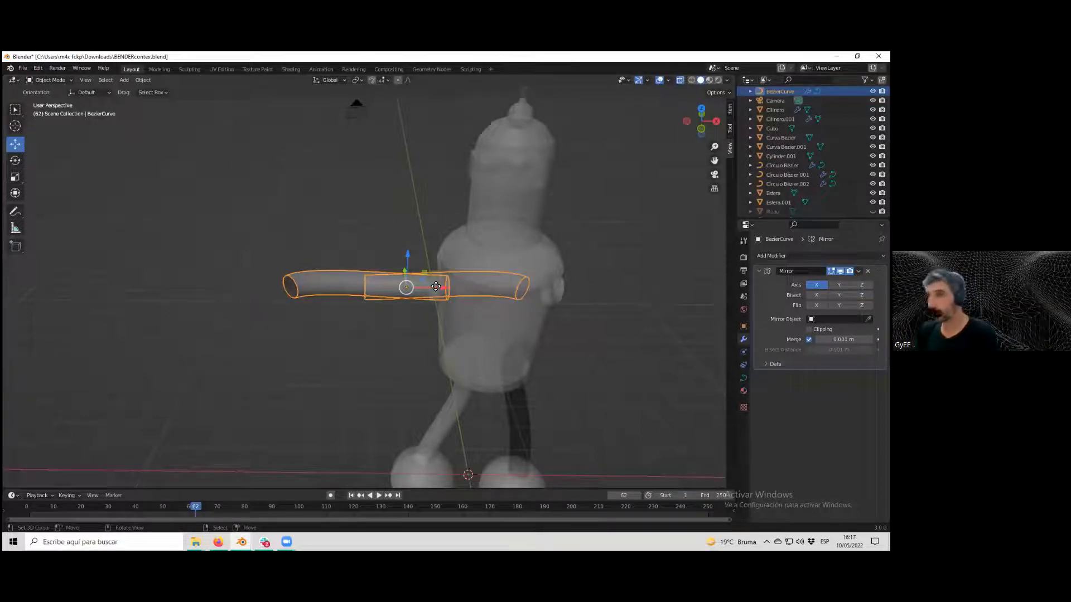
pyautogui.click(145, 82)
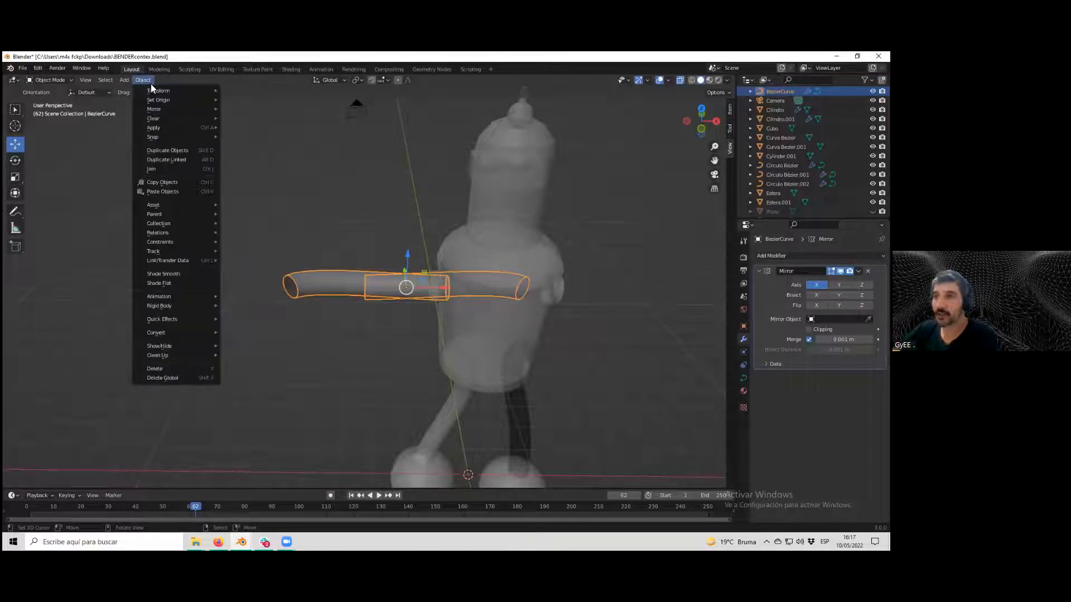
pyautogui.moveTo(160, 99)
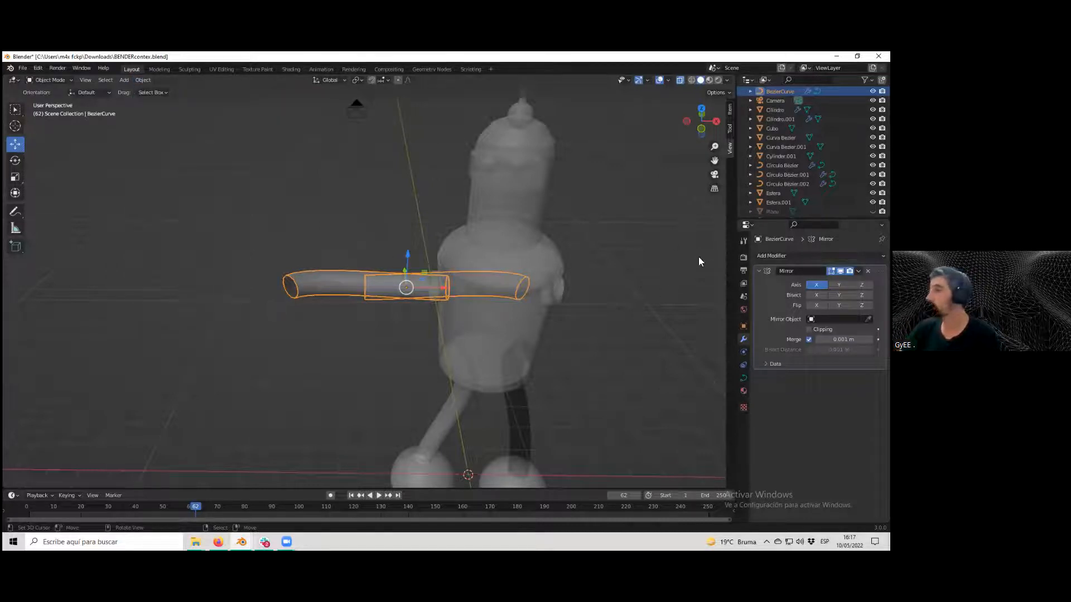
pyautogui.click(744, 352)
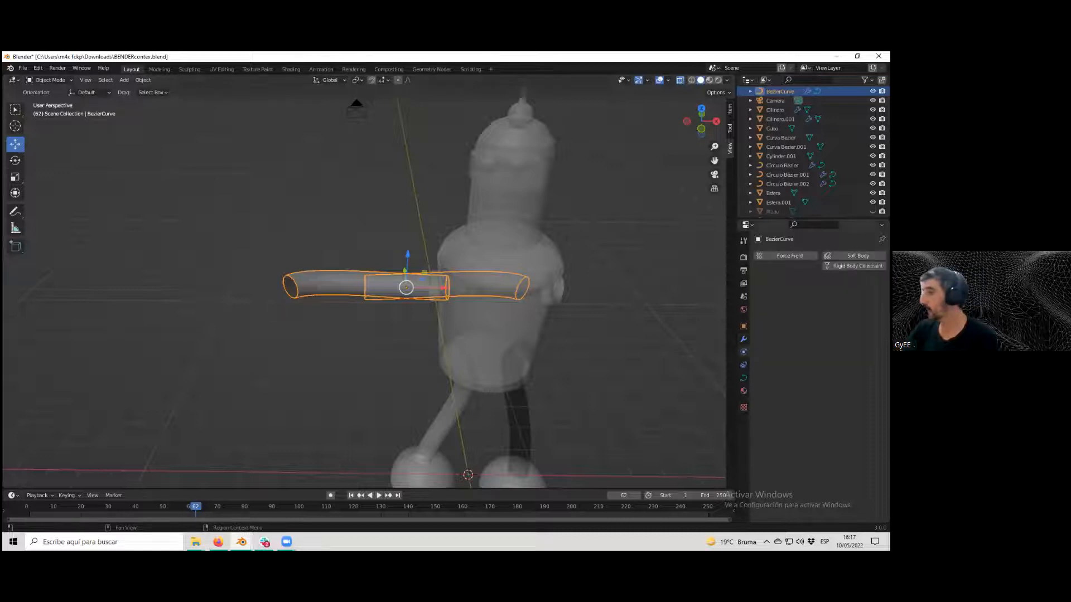
pyautogui.click(744, 339)
pyautogui.click(743, 378)
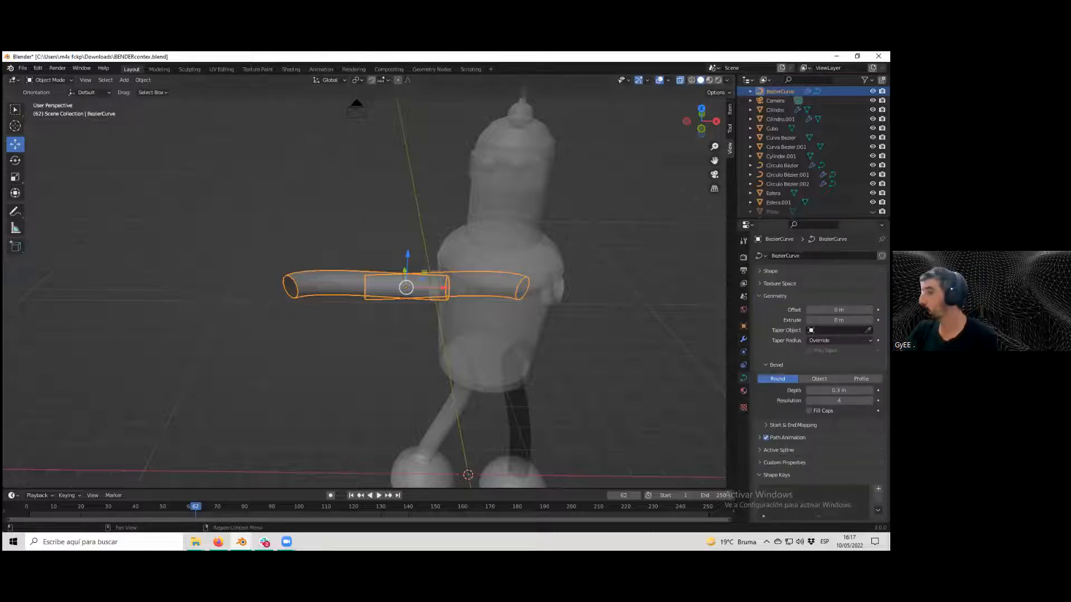
pyautogui.click(744, 325)
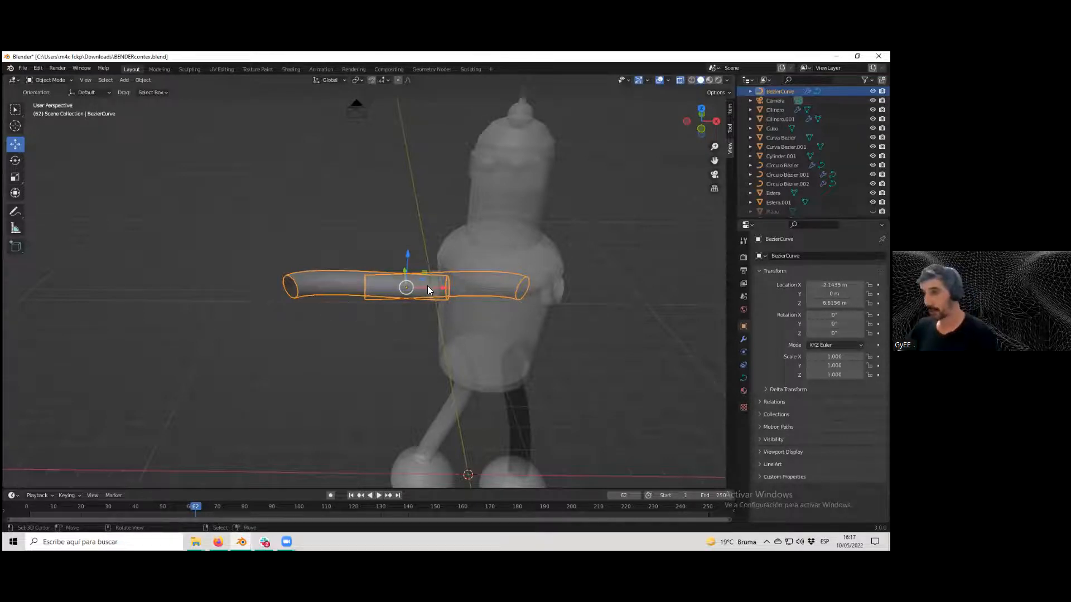
# Try rotating the arm around the X axis, then undo the rotation.
pyautogui.press('r')
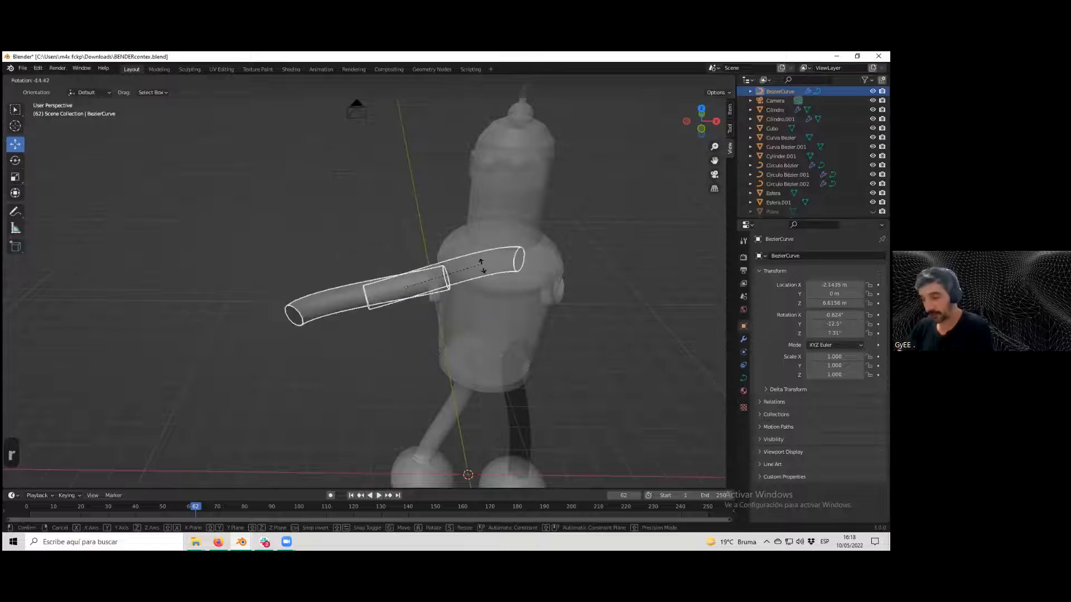
pyautogui.press('x')
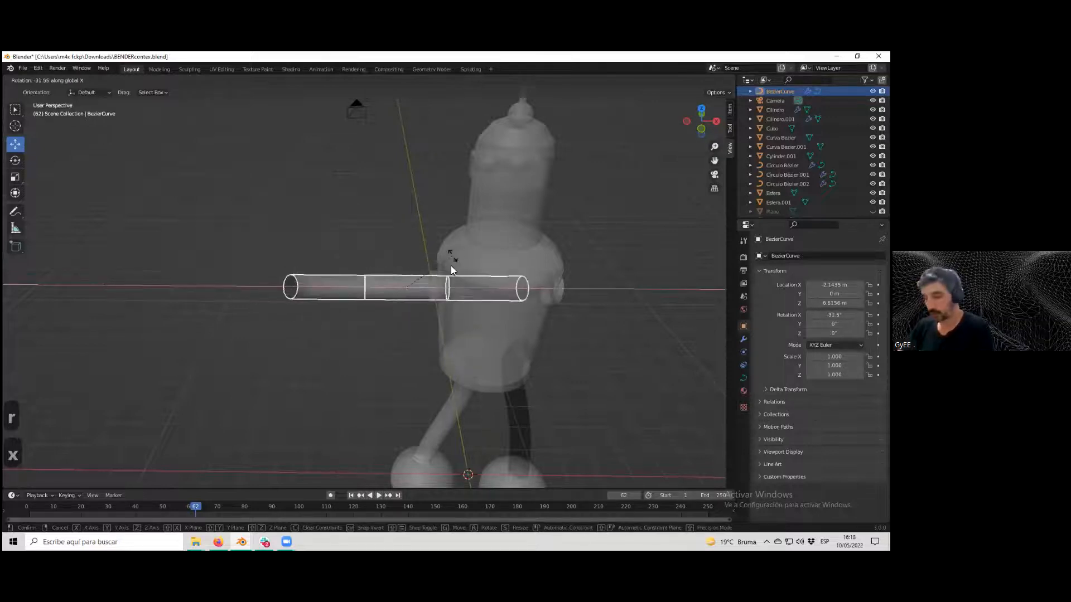
pyautogui.click(448, 267)
pyautogui.hotkey('ctrl', 'z')
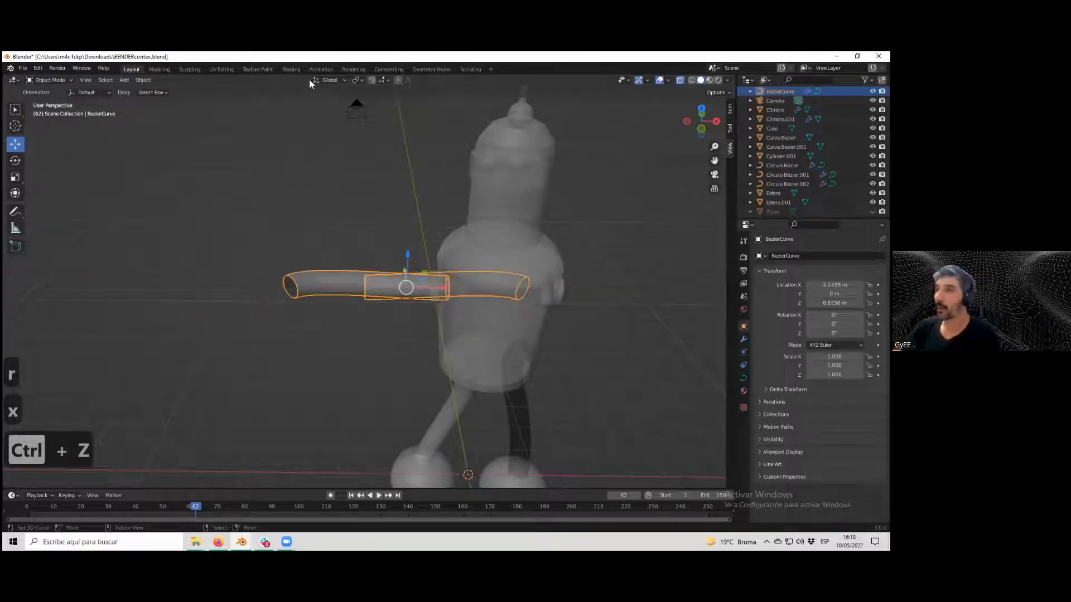
# Set the transform pivot point to the 3D Cursor.
pyautogui.click(360, 80)
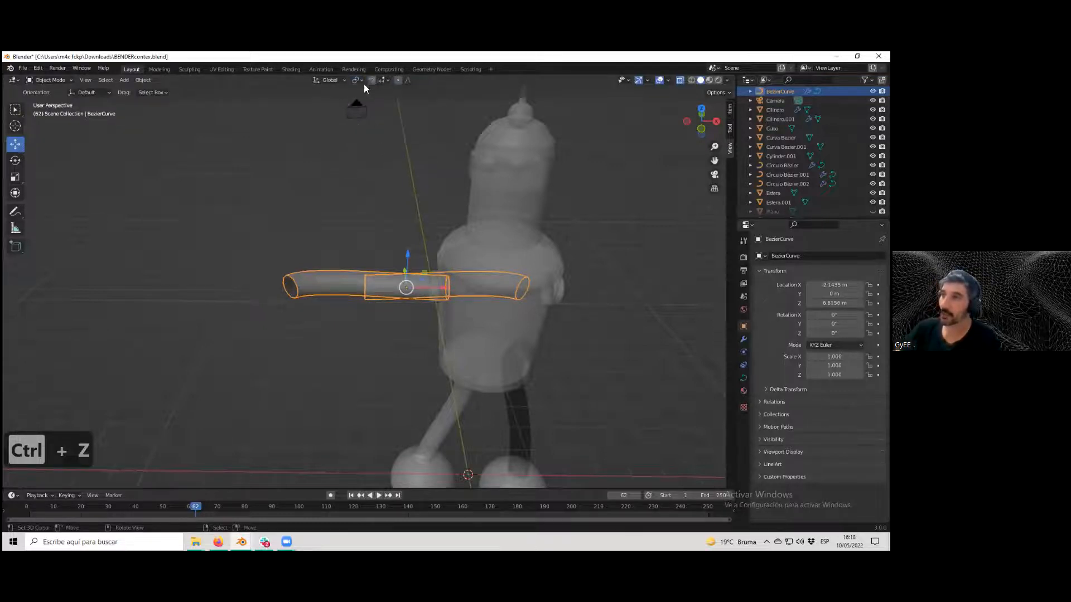
pyautogui.click(359, 79)
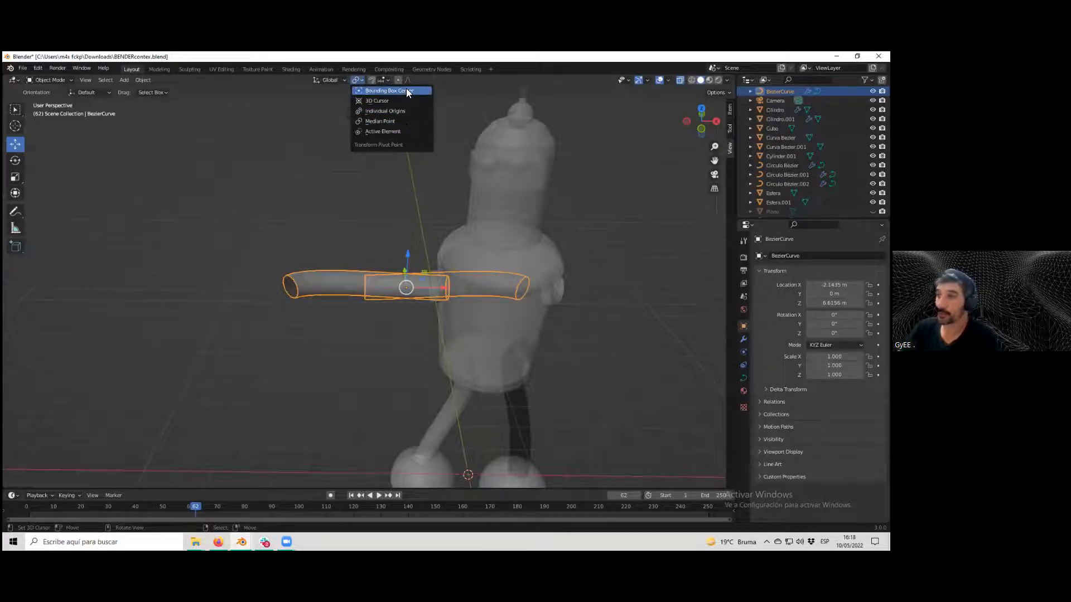
pyautogui.click(389, 101)
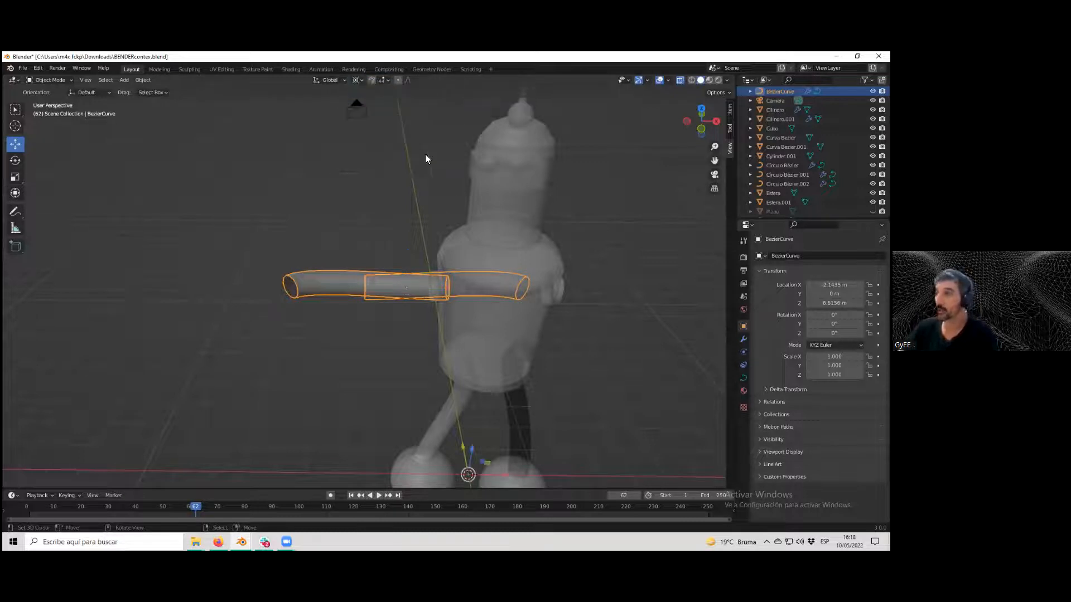
# Try rotating the arm freely around the 3D cursor, then undo it.
pyautogui.press('r')
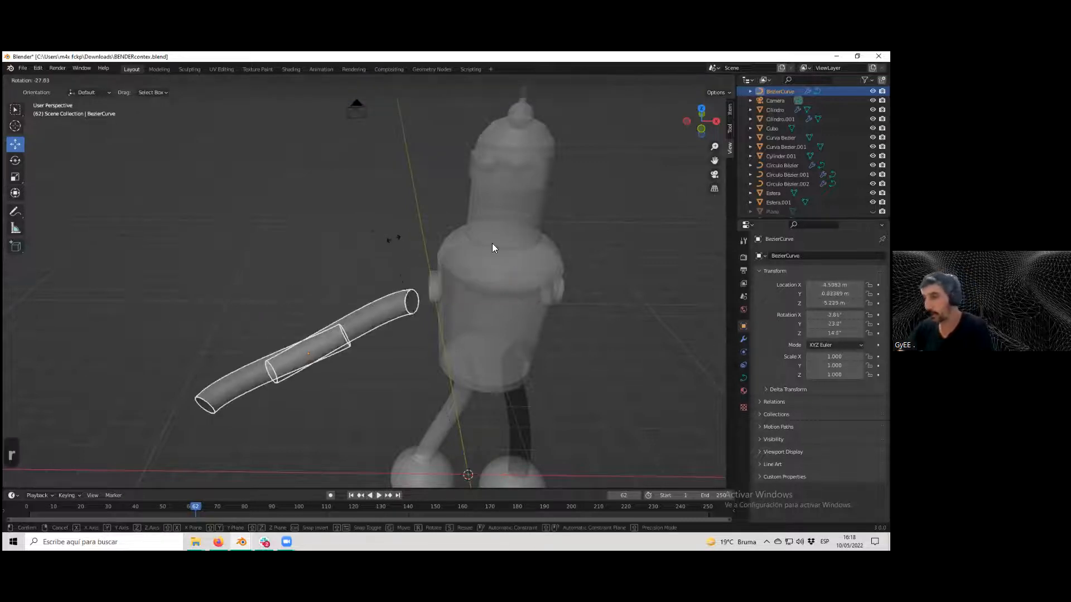
pyautogui.click(493, 247)
pyautogui.hotkey('ctrl', 'z')
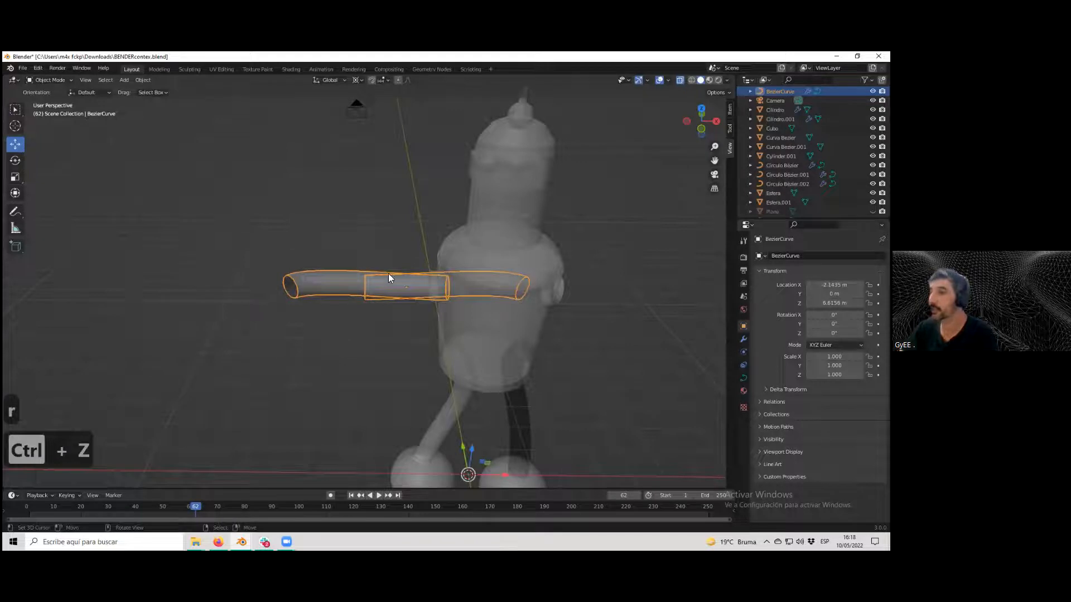
# In Edit Mode, move all the curve's points along X away from the body, then return to Object Mode.
pyautogui.scroll(3, 372, 278)
pyautogui.scroll(-3, 372, 278)
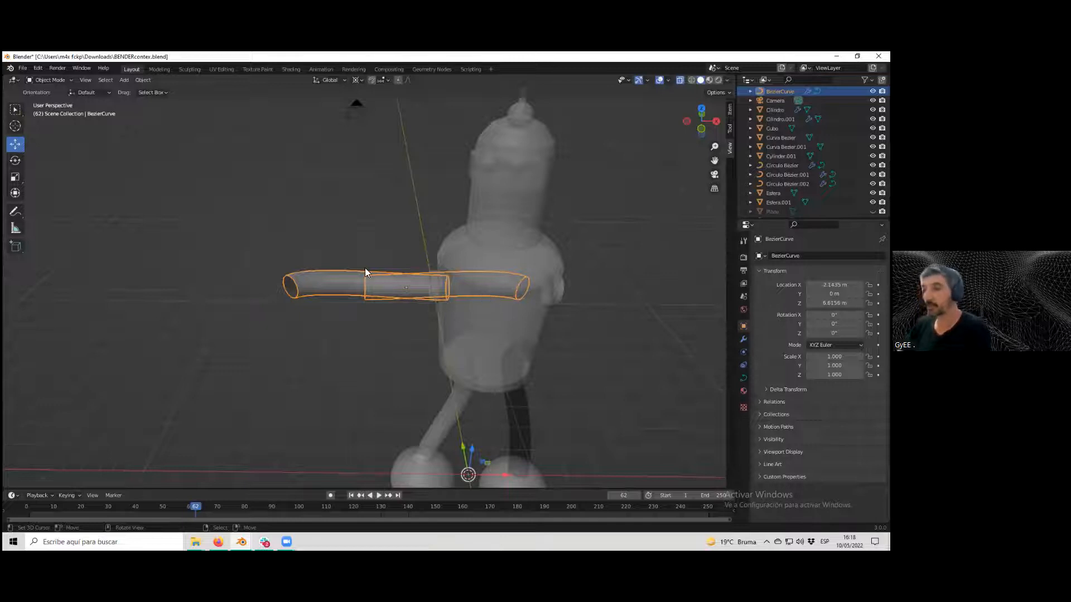
pyautogui.press('Tab')
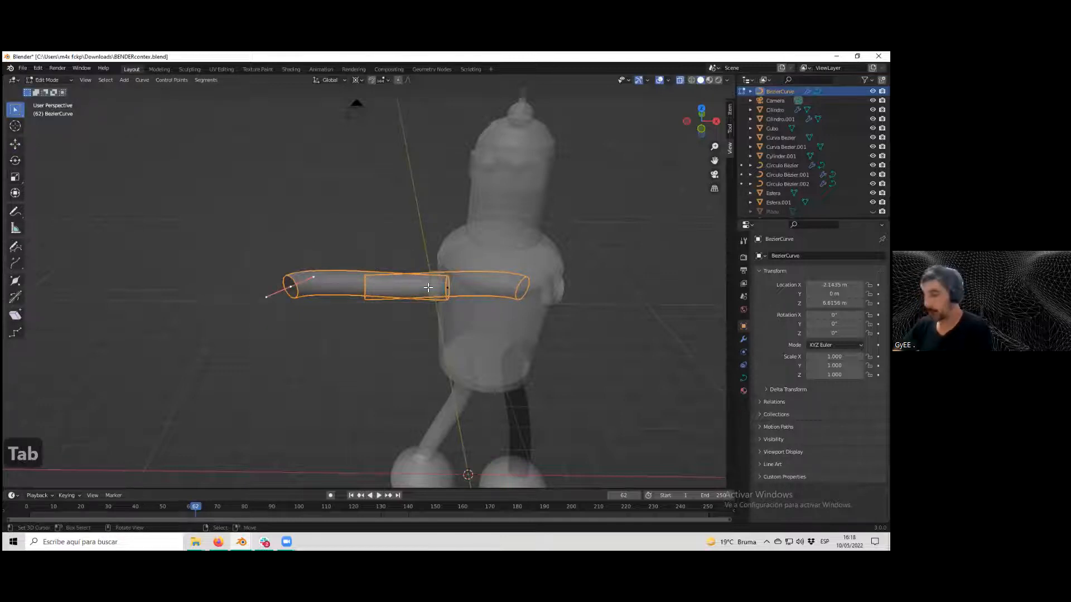
pyautogui.press('a')
pyautogui.press('g')
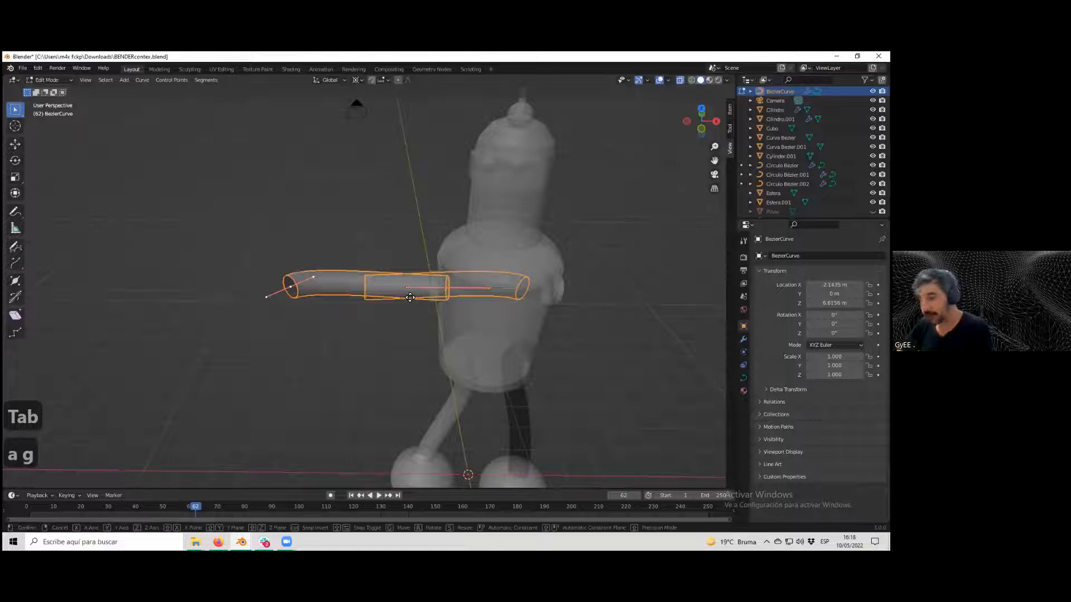
pyautogui.press('x')
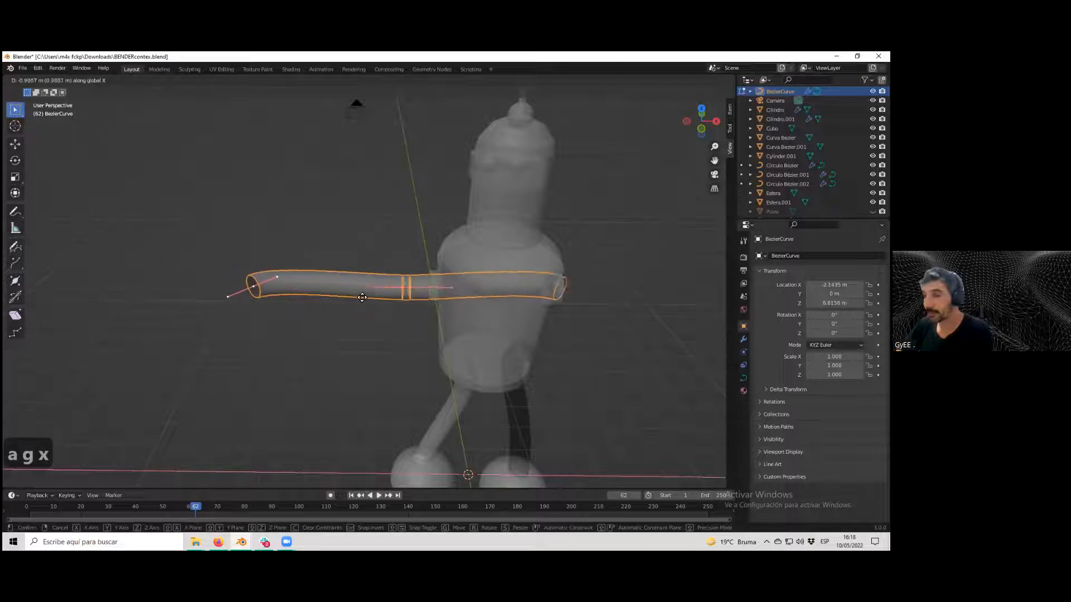
pyautogui.click(353, 293)
pyautogui.press('g')
pyautogui.press('z')
pyautogui.rightClick(352, 275)
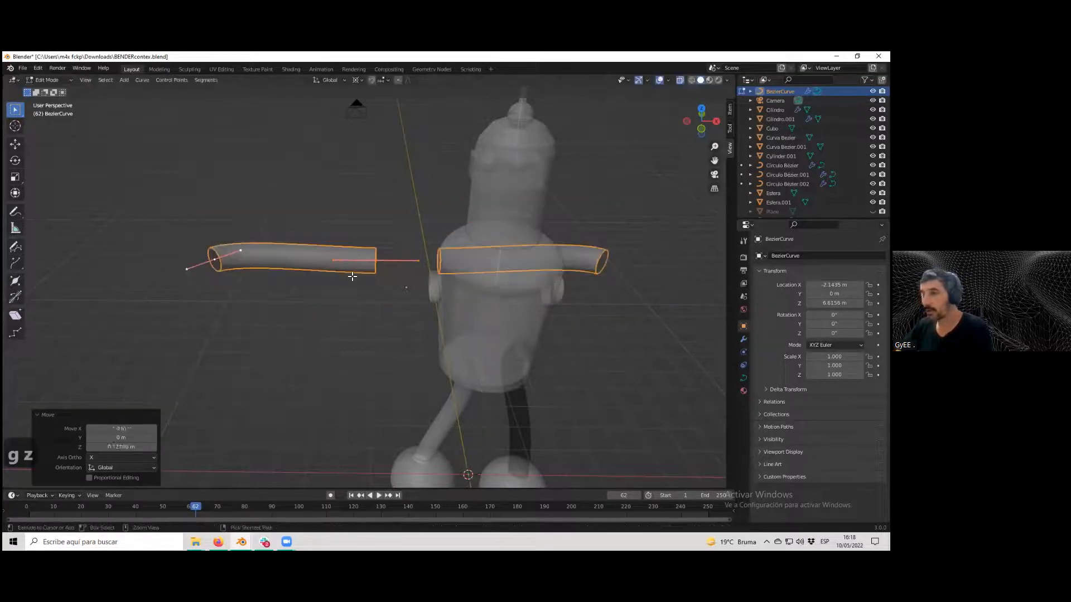
pyautogui.hotkey('ctrl', 'z')
pyautogui.scroll(3, 435, 284)
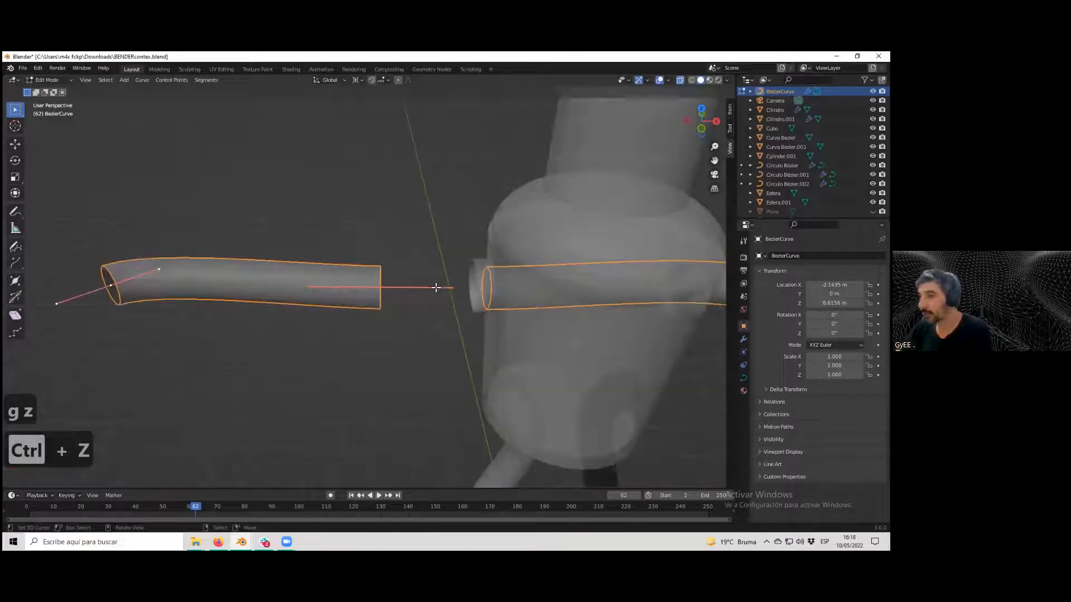
pyautogui.scroll(-5, 424, 299)
pyautogui.press('Tab')
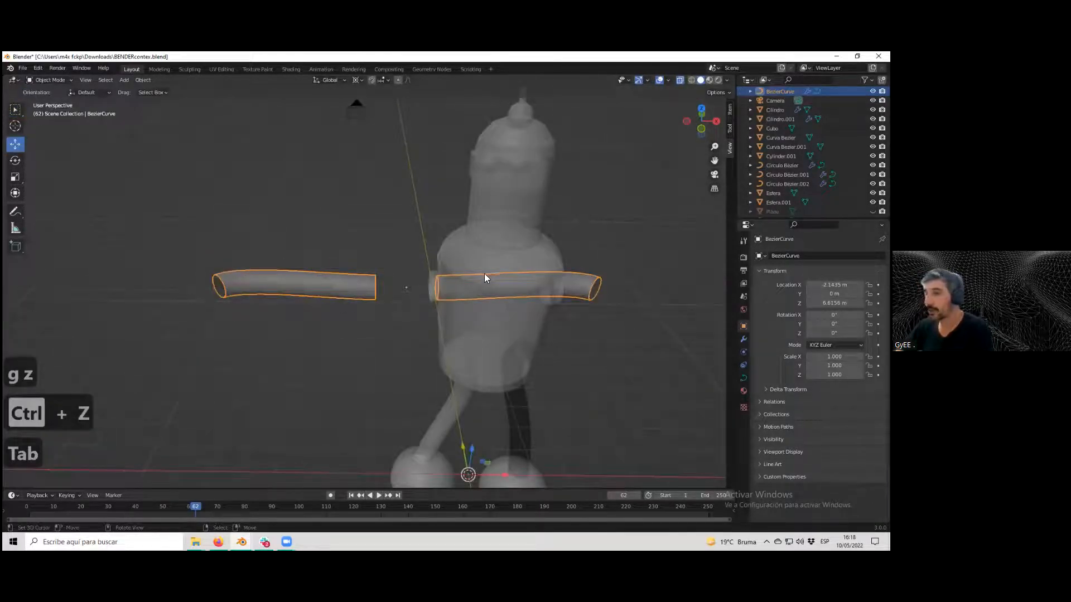
# Set the Mirror modifier's merge distance to 0.703 m.
pyautogui.scroll(-4, 403, 276)
pyautogui.scroll(4, 386, 286)
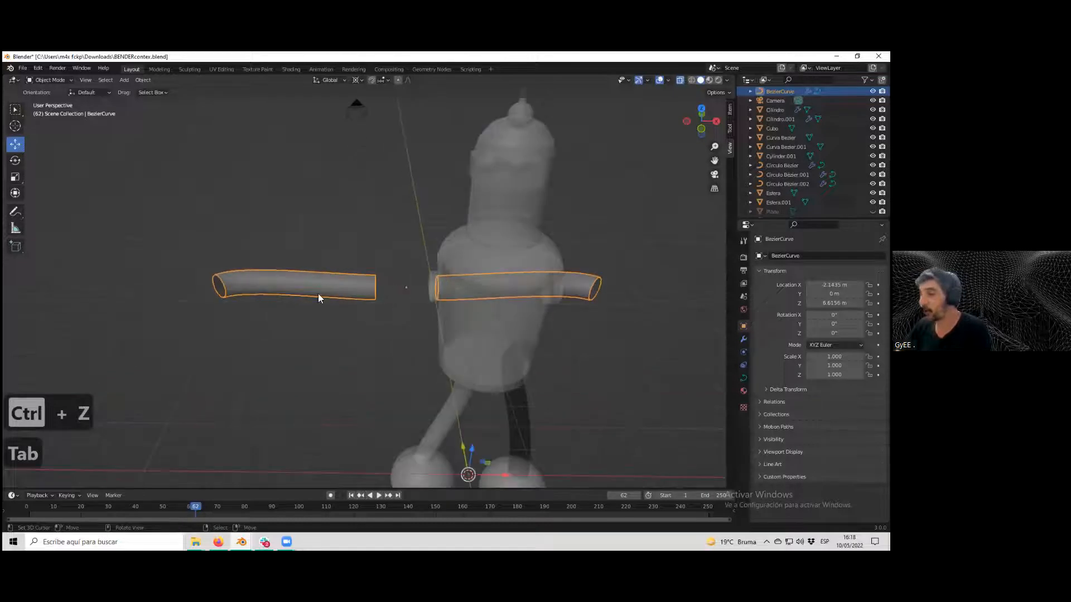
pyautogui.click(744, 340)
pyautogui.moveTo(844, 339)
pyautogui.mouseDown()
pyautogui.moveTo(859, 339)
pyautogui.moveTo(834, 339)
pyautogui.mouseUp()
# In Edit Mode, move the curve points along X toward the body, then lower the merge distance to 0.379 m.
pyautogui.press('Tab')
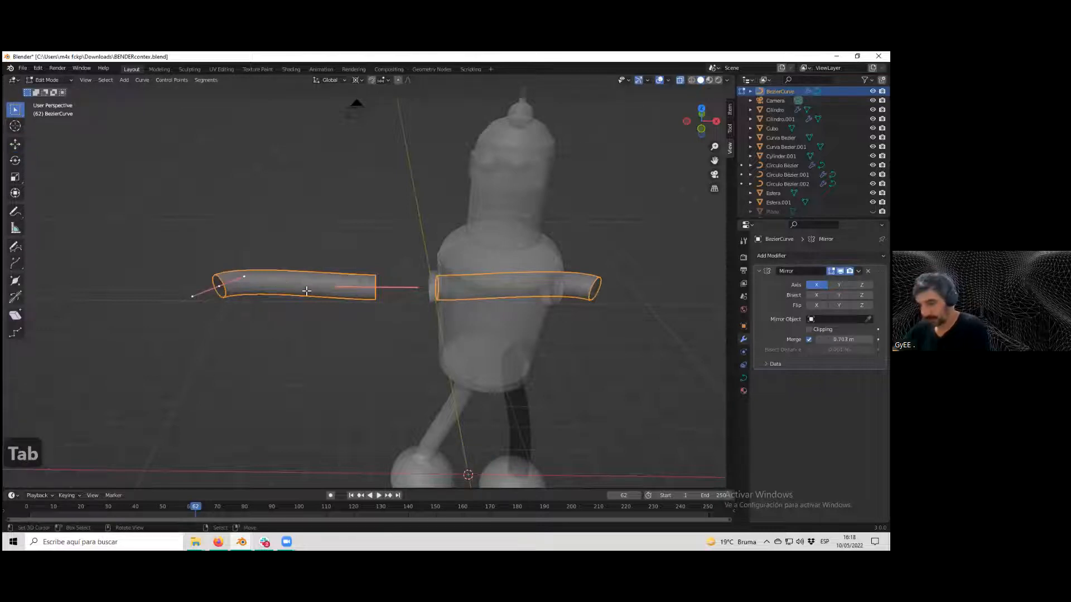
pyautogui.press('g')
pyautogui.press('x')
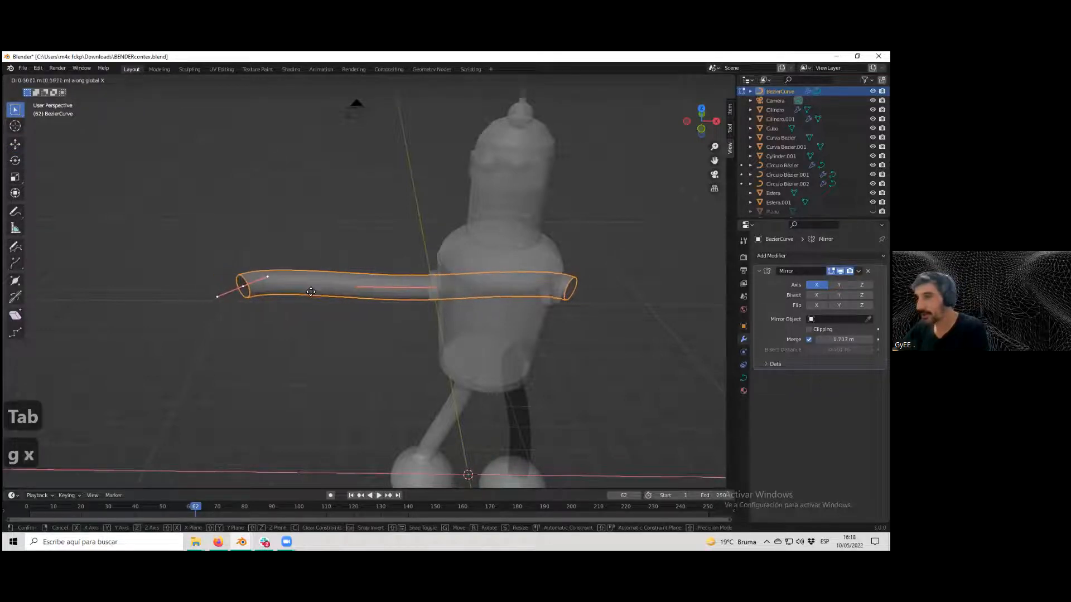
pyautogui.click(320, 291)
pyautogui.press('Tab')
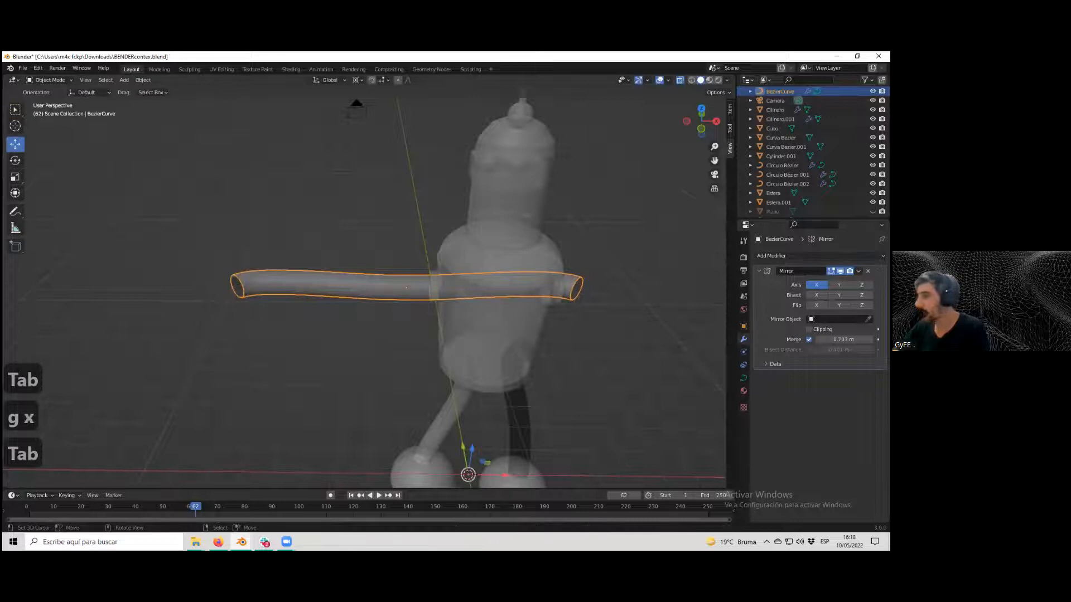
pyautogui.moveTo(844, 339); pyautogui.dragTo(833, 339)
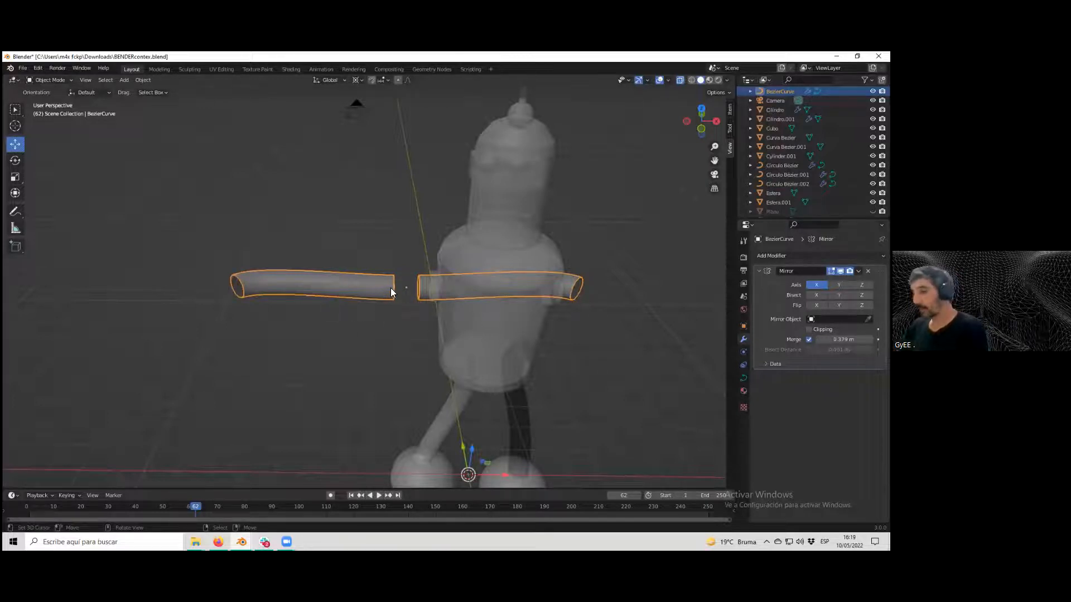
# Set the arm's origin to its geometry and move the arm along X beside the body.
pyautogui.click(143, 81)
pyautogui.moveTo(166, 101)
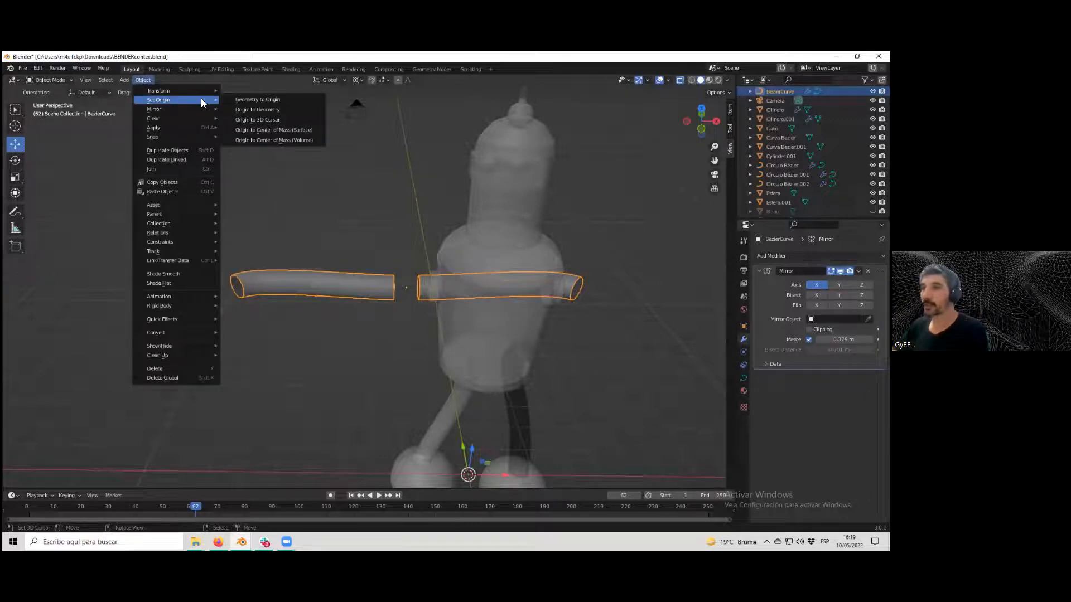
pyautogui.click(284, 109)
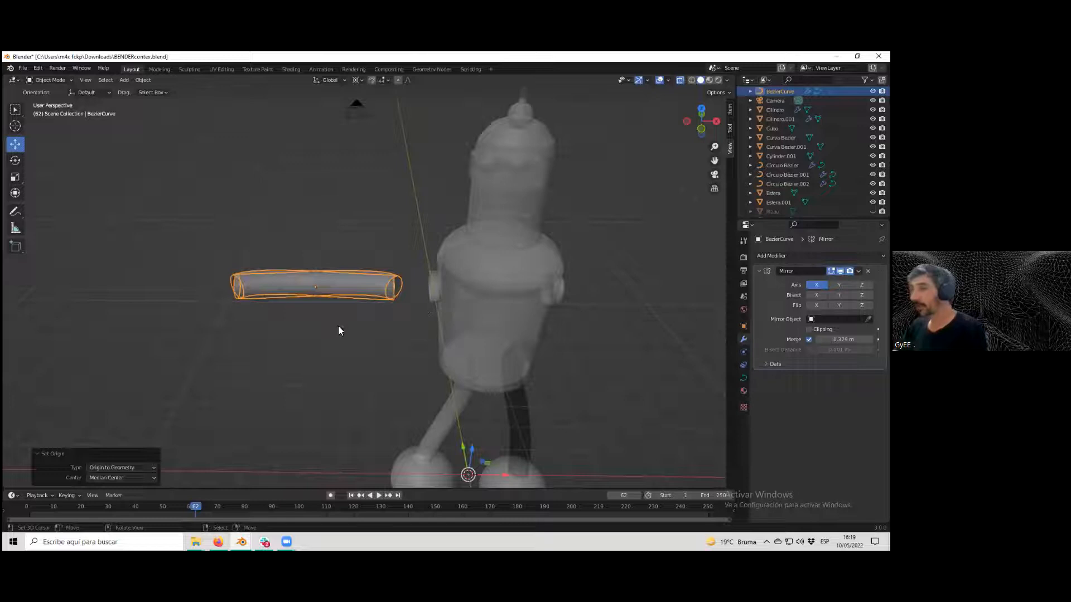
pyautogui.press('g')
pyautogui.press('x')
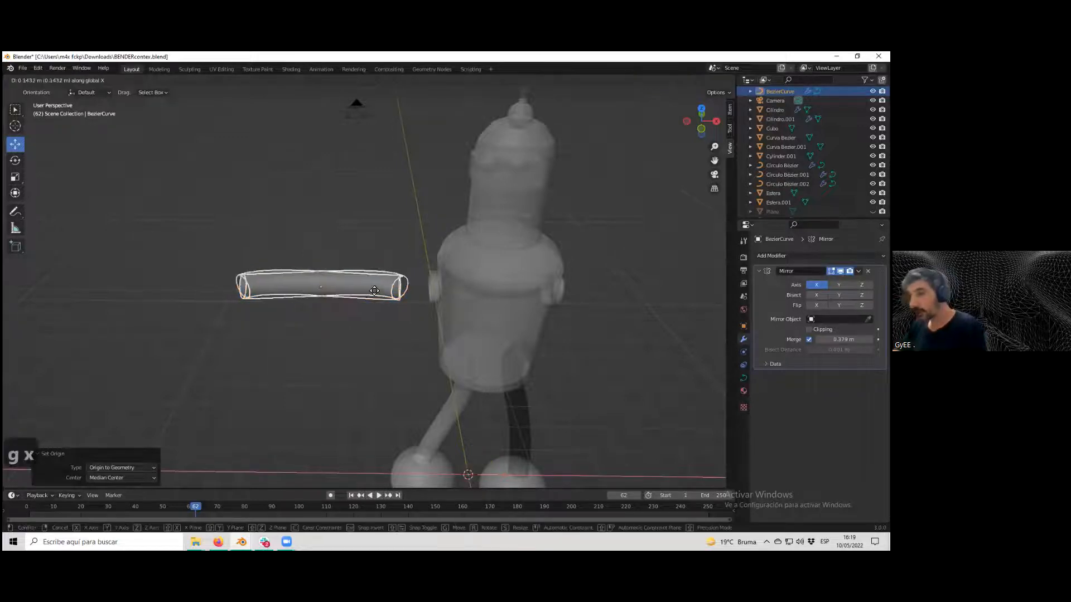
pyautogui.click(408, 298)
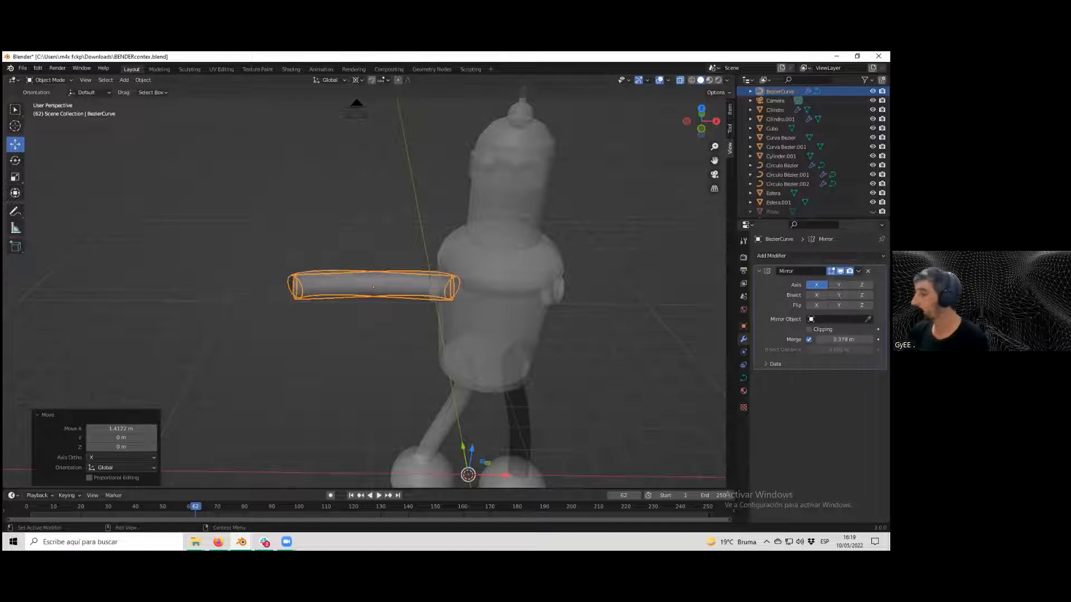
# Set the Mirror modifier's mirror object to the body cylinder Cilindro.
pyautogui.click(868, 319)
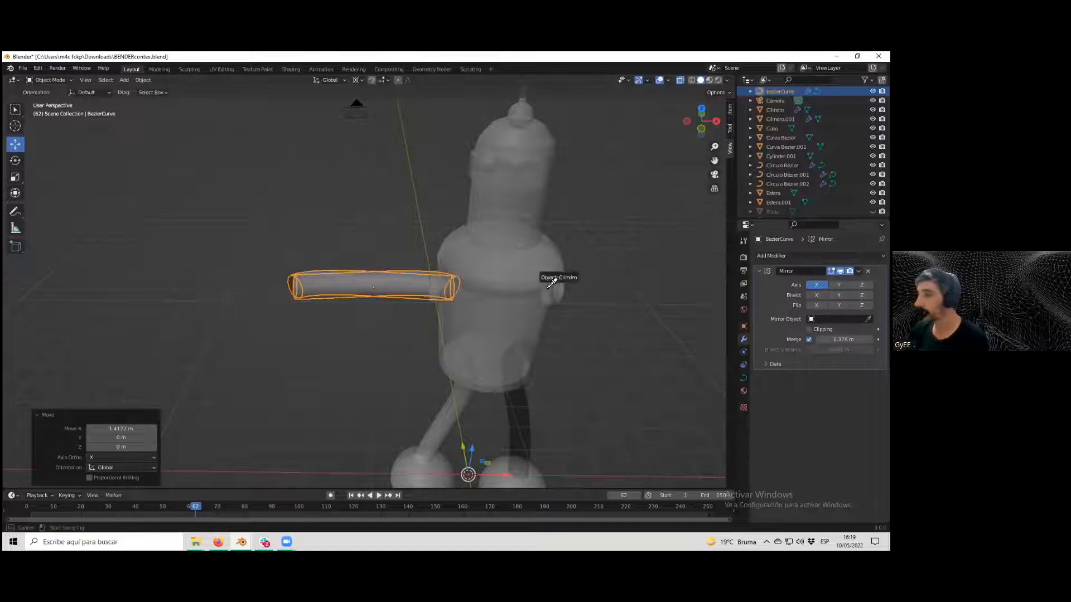
pyautogui.click(524, 315)
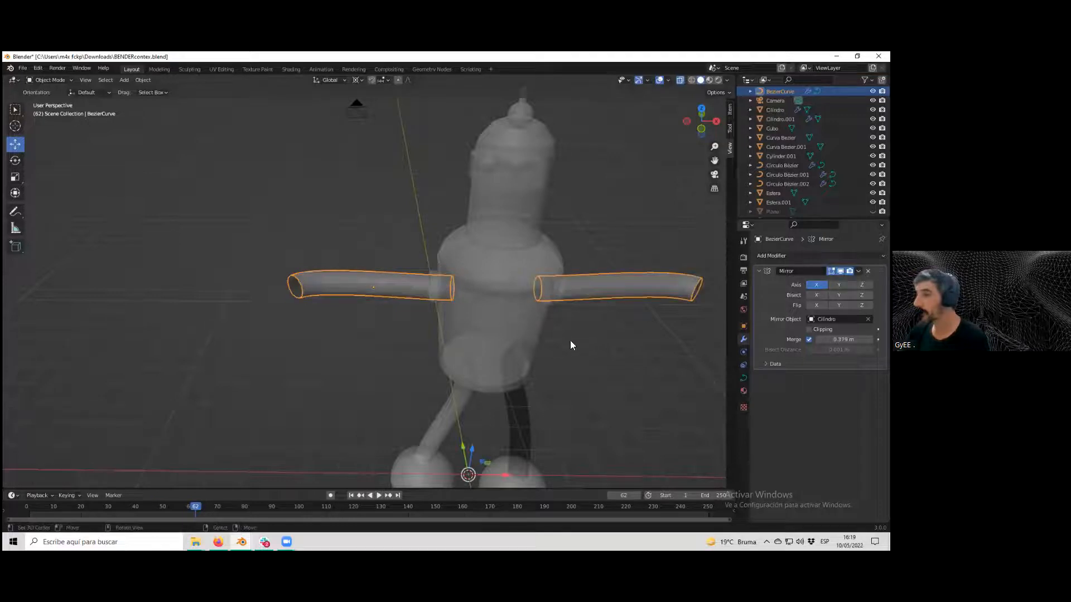
pyautogui.scroll(-3, 571, 347)
pyautogui.moveTo(556, 335); pyautogui.dragTo(445, 357, button='middle')
pyautogui.scroll(3, 351, 341)
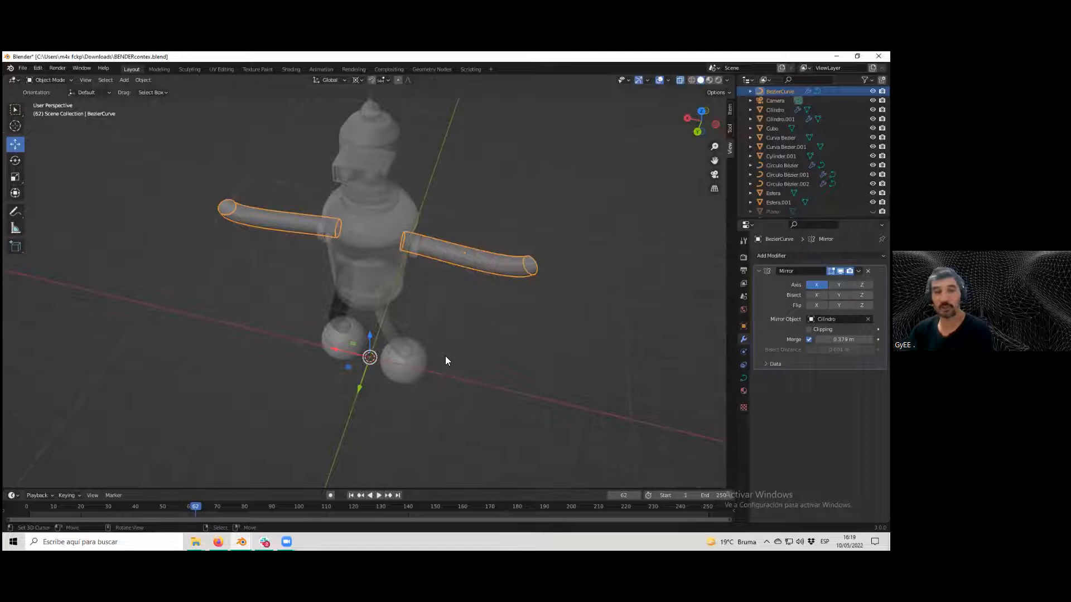
pyautogui.moveTo(475, 327); pyautogui.dragTo(397, 286, button='middle')
pyautogui.scroll(-3, 397, 287)
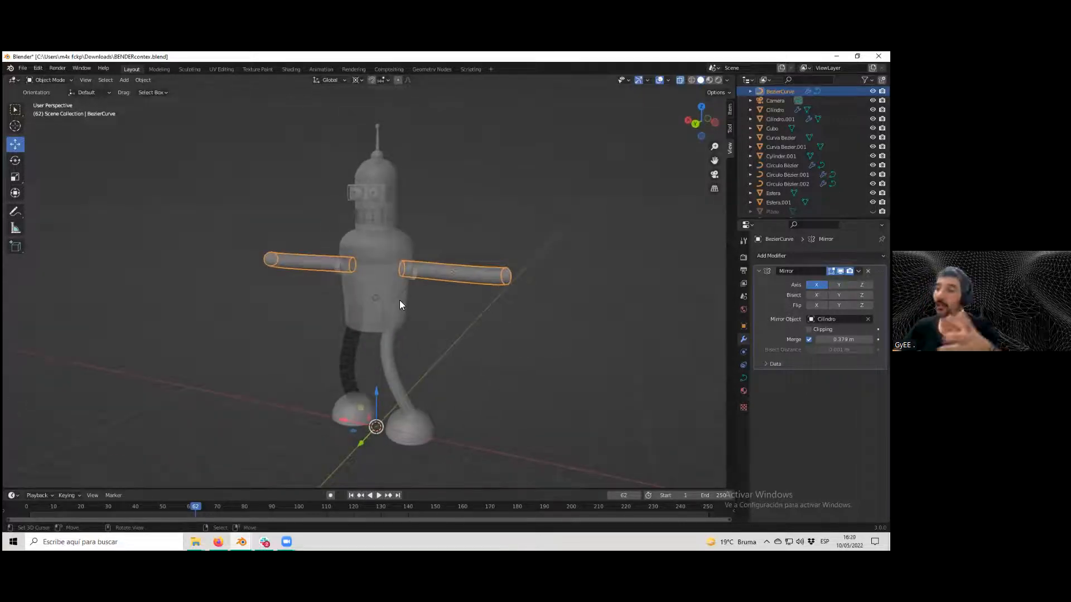
pyautogui.moveTo(399, 300)
pyautogui.mouseDown(button='middle')
pyautogui.moveTo(424, 306)
pyautogui.moveTo(416, 292)
pyautogui.mouseUp(button='middle')
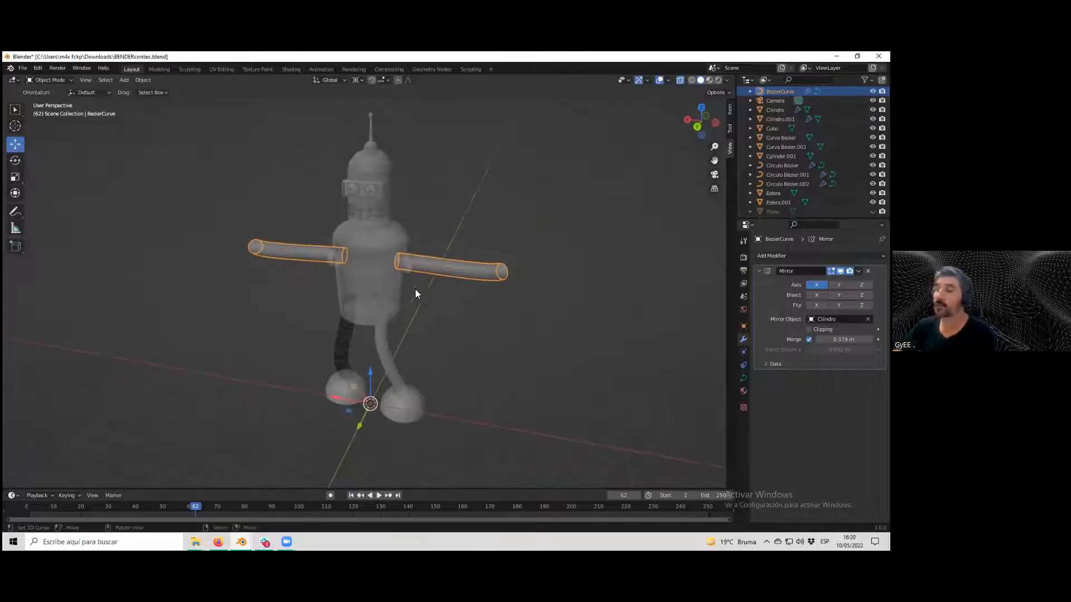
pyautogui.scroll(2, 429, 269)
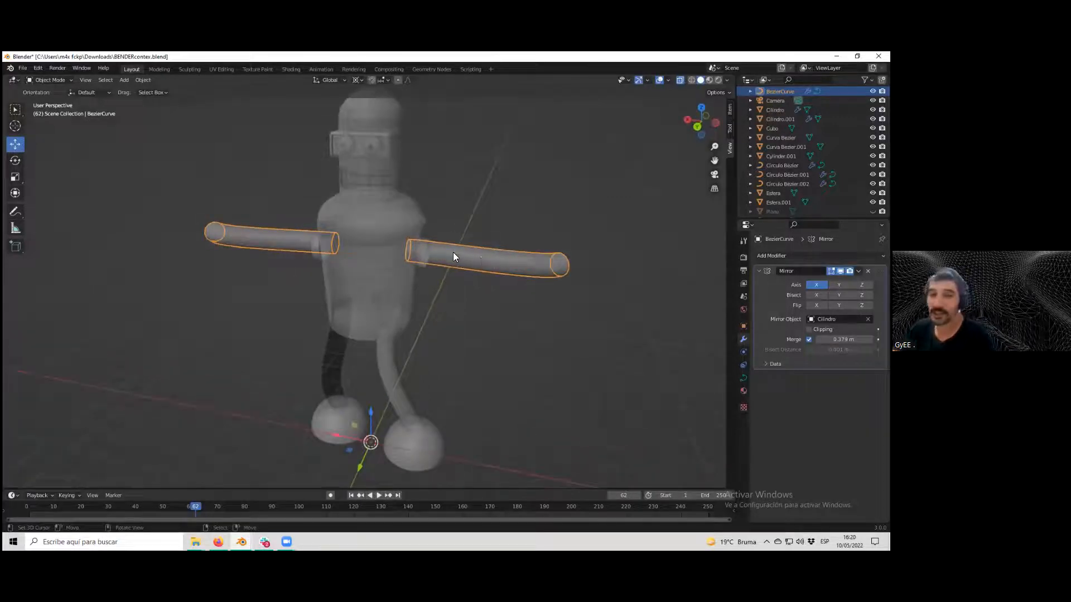
pyautogui.moveTo(457, 280); pyautogui.dragTo(457, 258, button='middle')
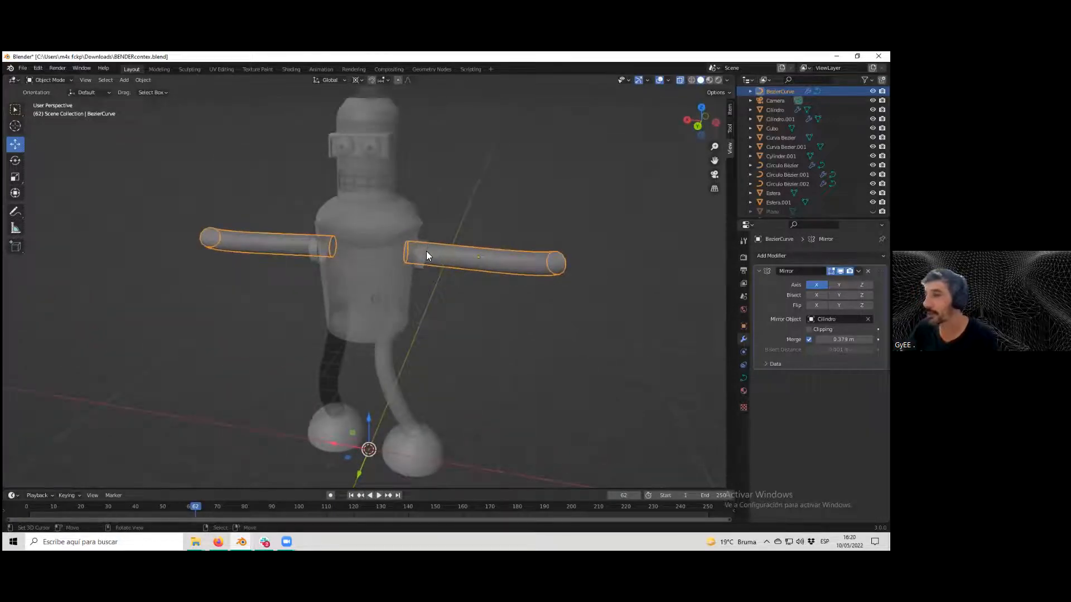
# Move the arm along Y to line it up with the body.
pyautogui.click(446, 236)
pyautogui.moveTo(446, 237); pyautogui.dragTo(507, 271, button='middle')
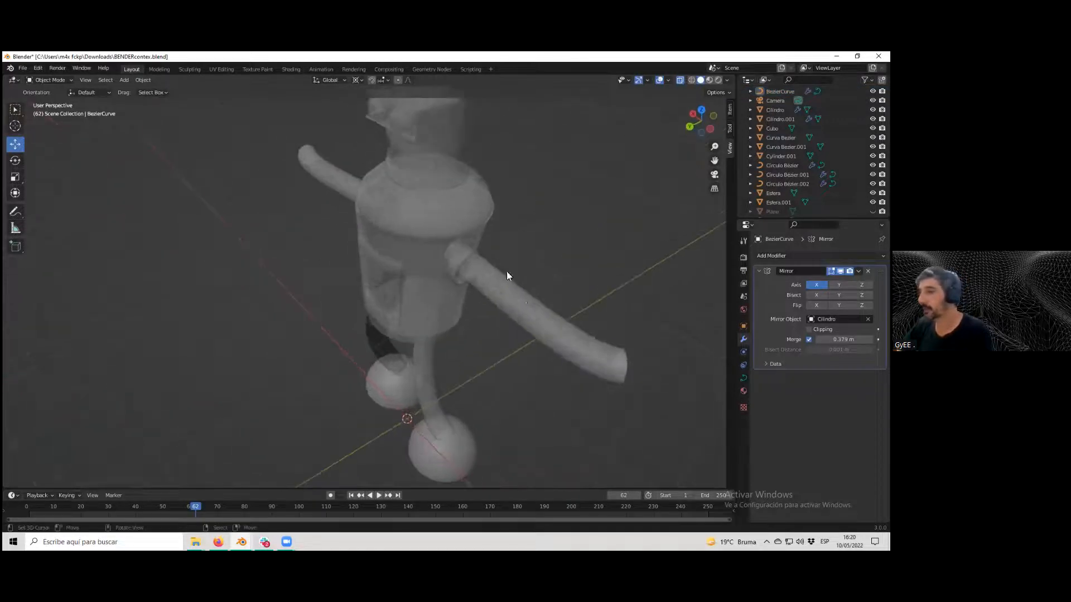
pyautogui.click(511, 313)
pyautogui.press('g')
pyautogui.press('y')
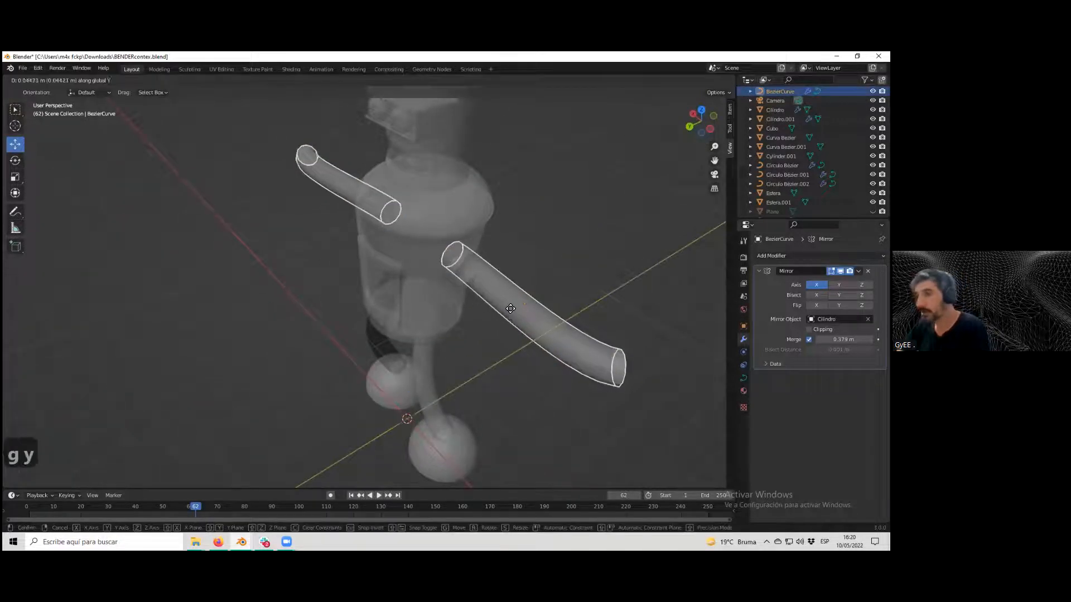
pyautogui.click(507, 309)
pyautogui.moveTo(507, 309); pyautogui.dragTo(553, 284, button='middle')
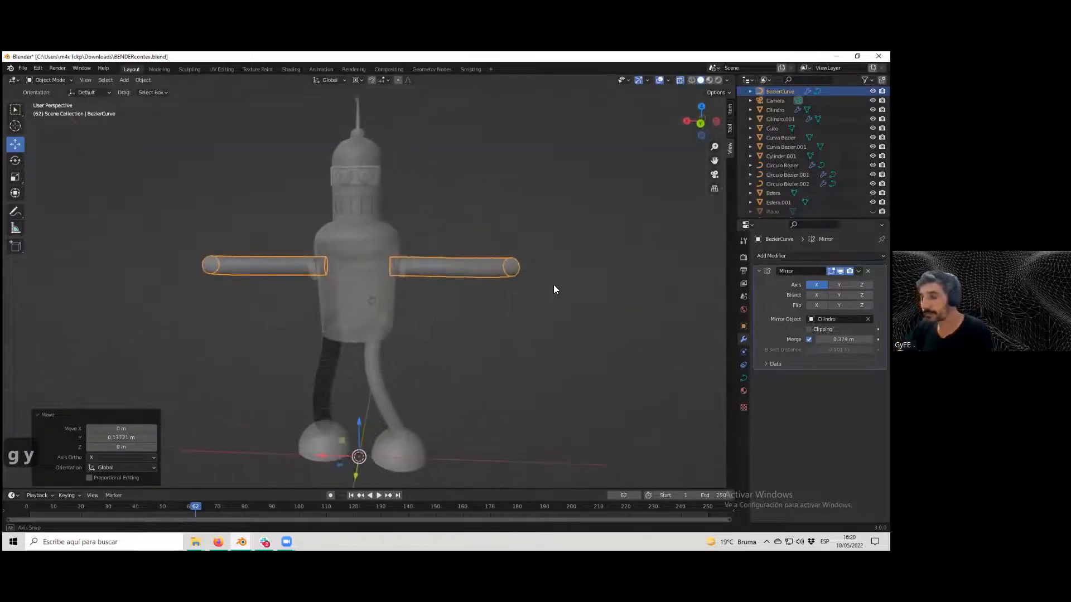
# In Edit Mode, move the curve's end point slightly along Z.
pyautogui.press('Tab')
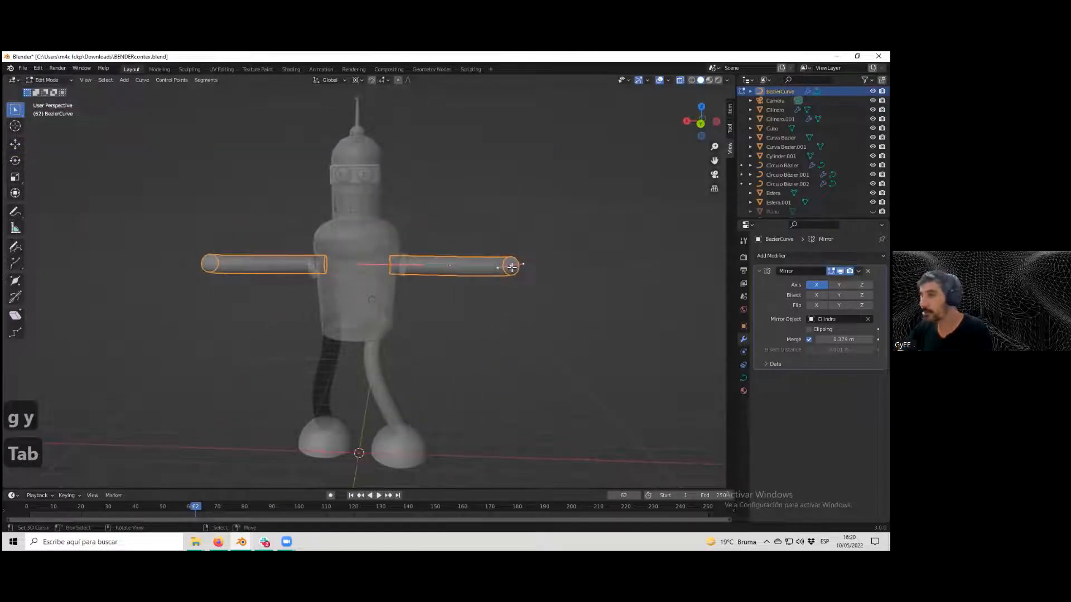
pyautogui.press('g')
pyautogui.press('x')
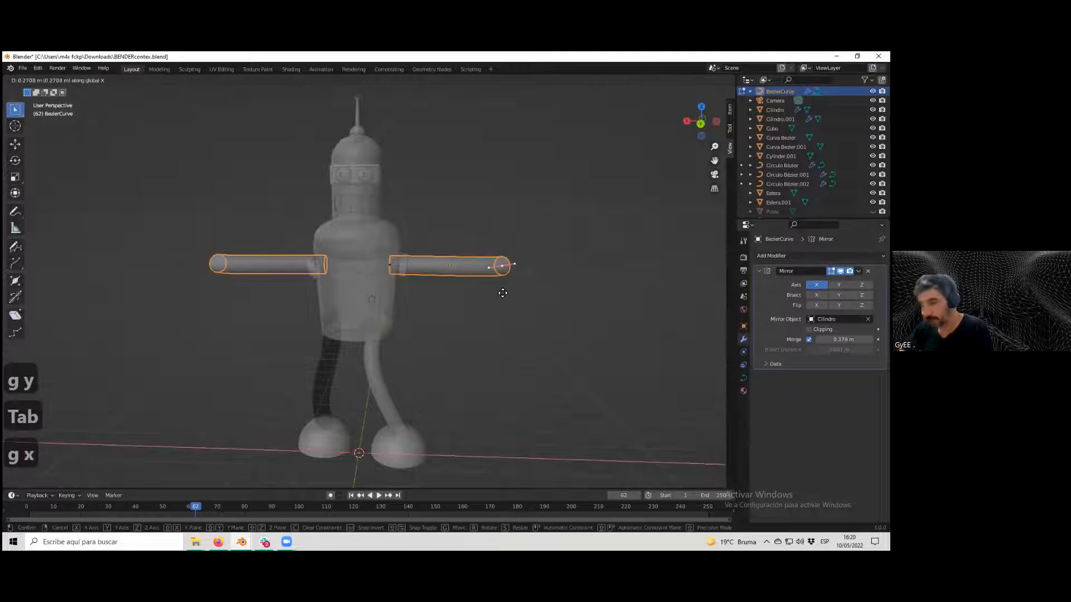
pyautogui.press('z')
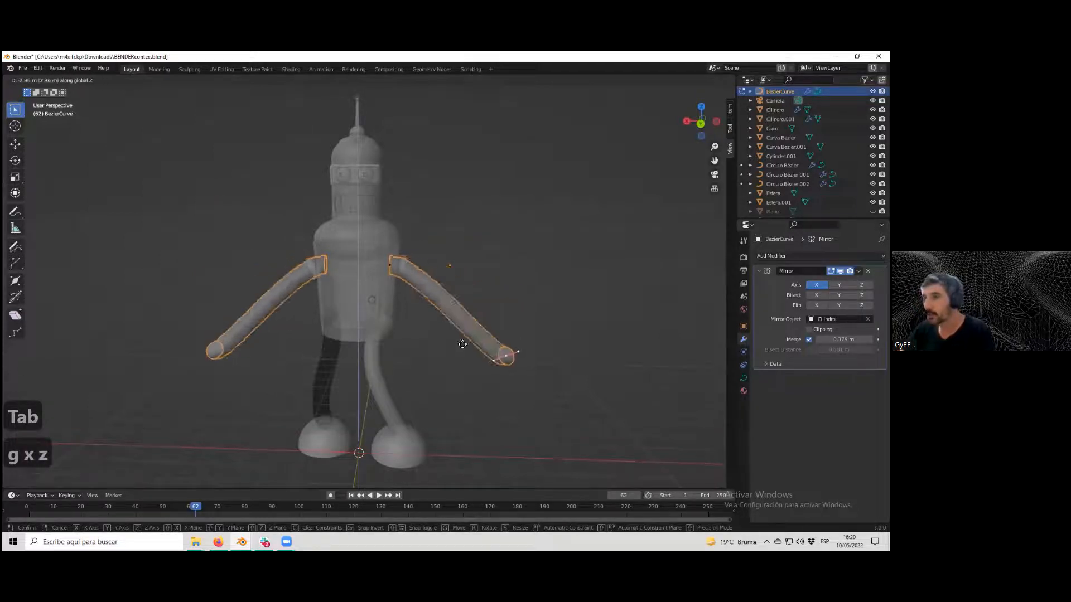
pyautogui.click(471, 273)
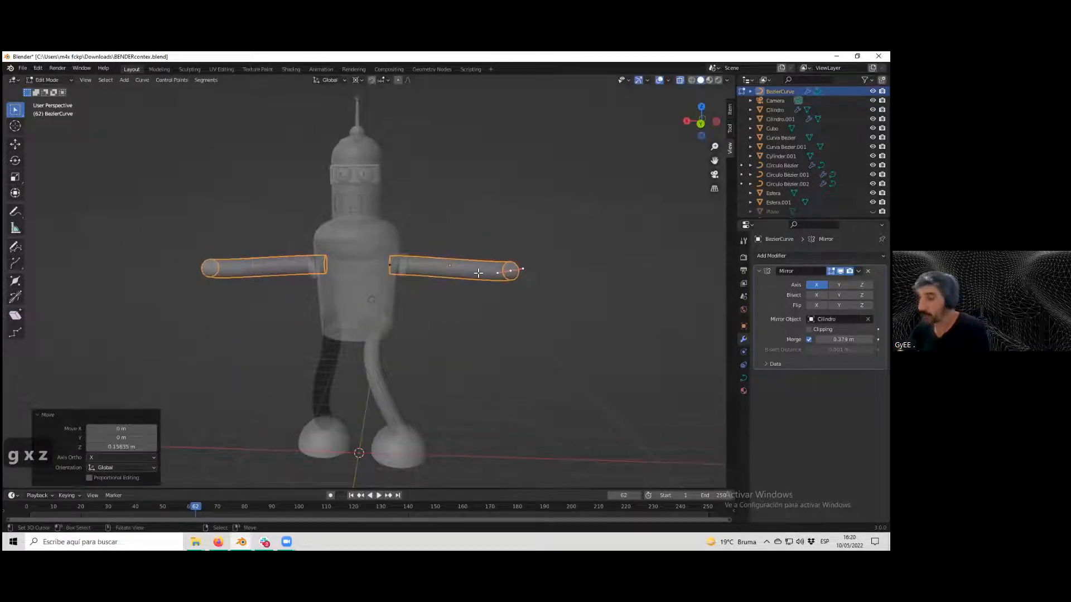
# Extrude the end point upward along Z to form the forearms.
pyautogui.press('e')
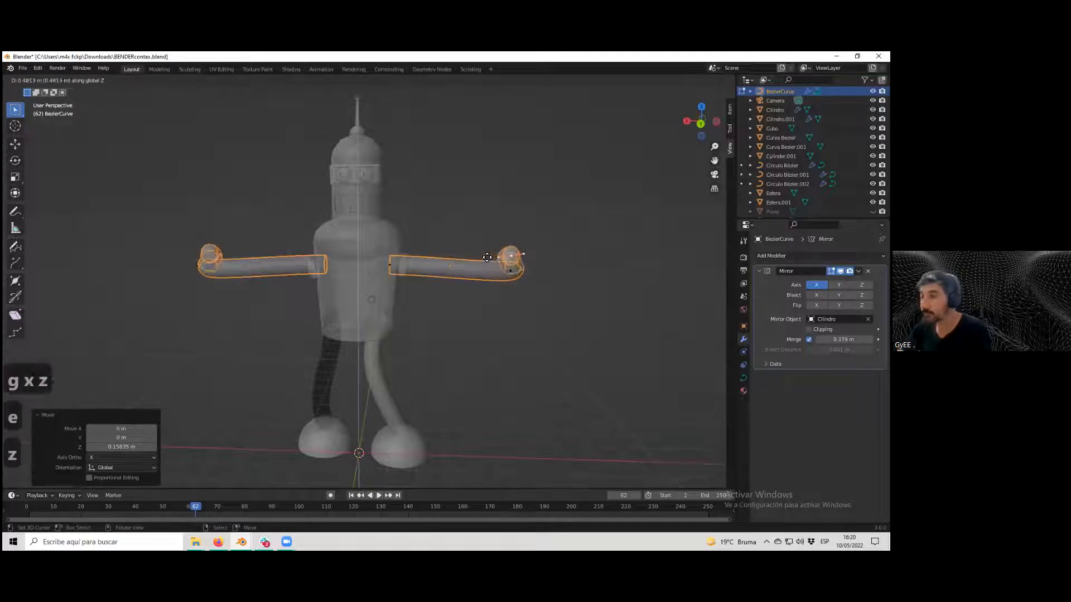
pyautogui.press('z')
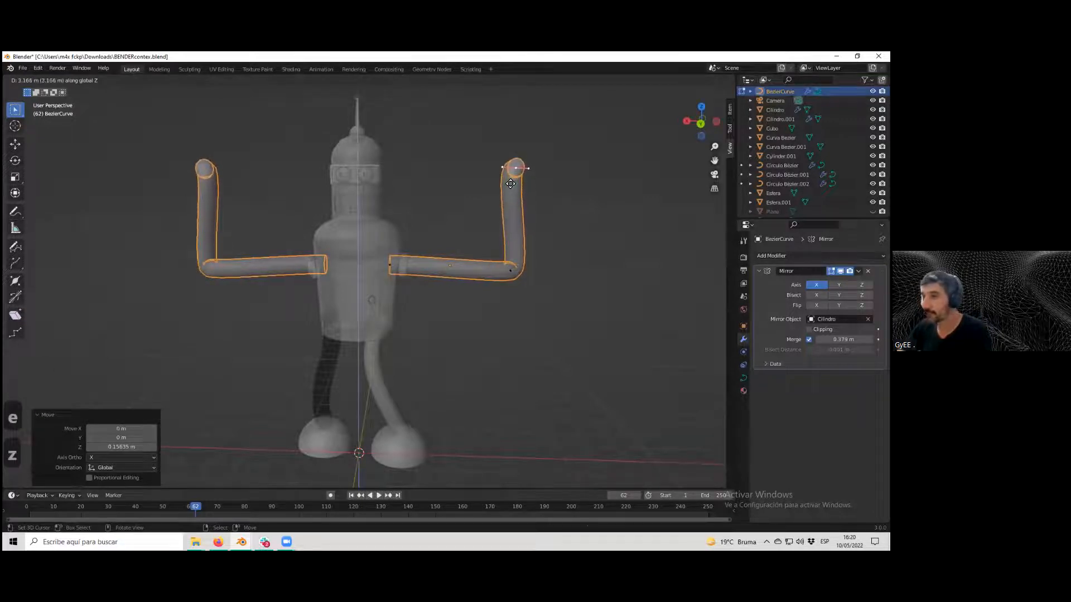
pyautogui.click(510, 184)
# Move the elbow point inward along X and adjust it along Z to bend the arm.
pyautogui.click(510, 270)
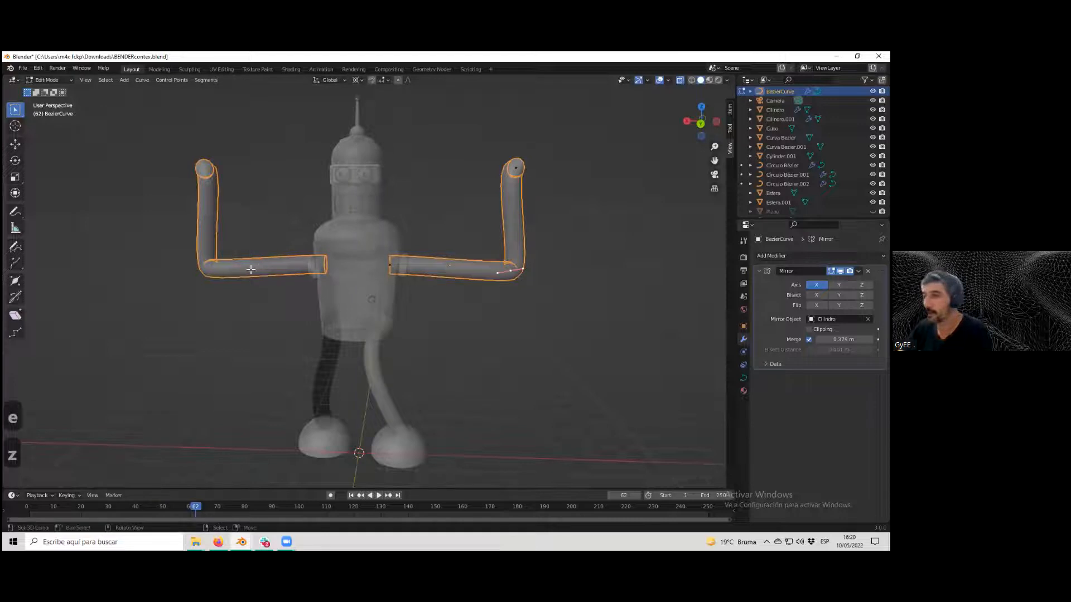
pyautogui.press('g')
pyautogui.press('x')
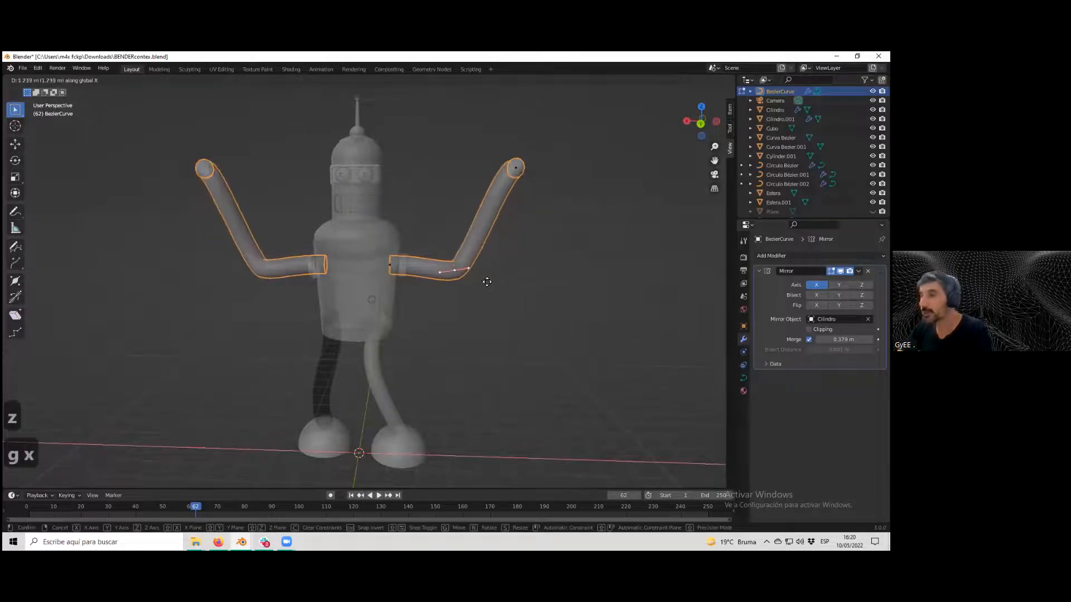
pyautogui.click(487, 282)
pyautogui.press('g')
pyautogui.press('x')
pyautogui.press('z')
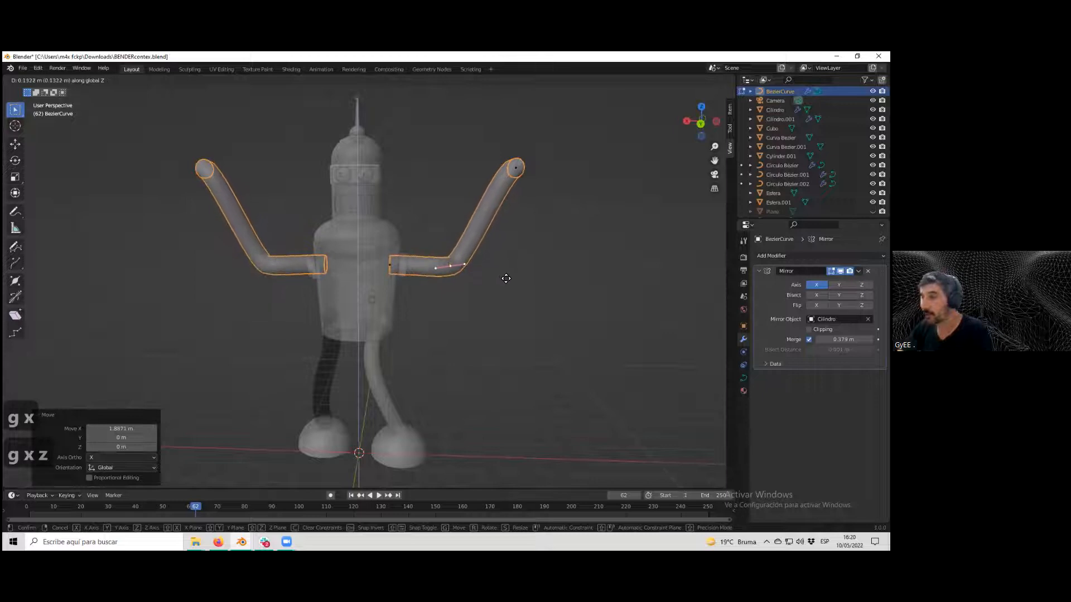
pyautogui.click(506, 279)
# Move the hand point down along Z and inward along X.
pyautogui.click(516, 168)
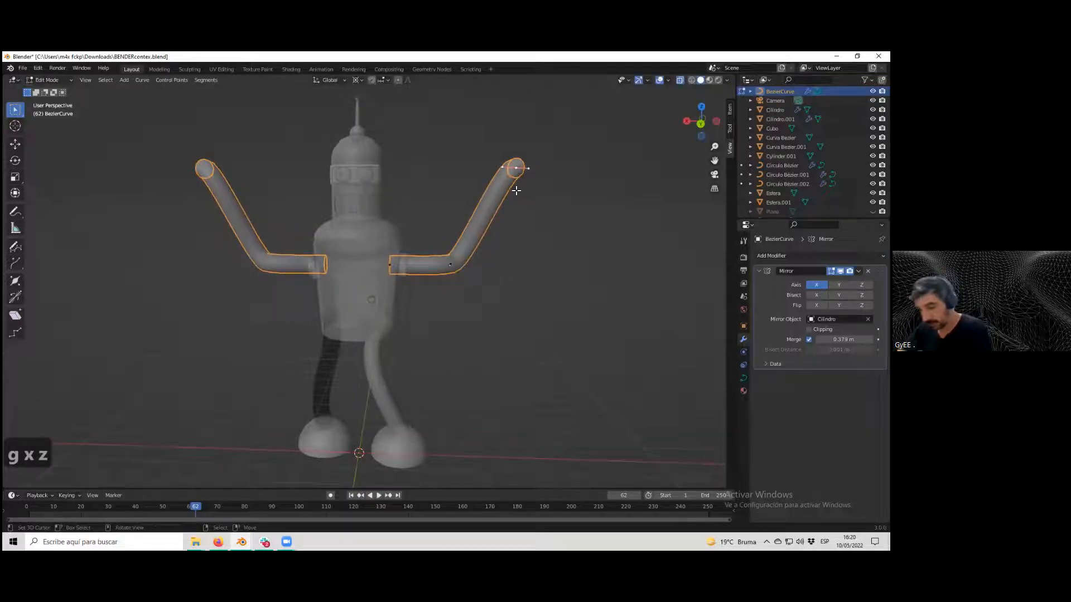
pyautogui.press('g')
pyautogui.press('z')
pyautogui.click(506, 232)
pyautogui.press('g')
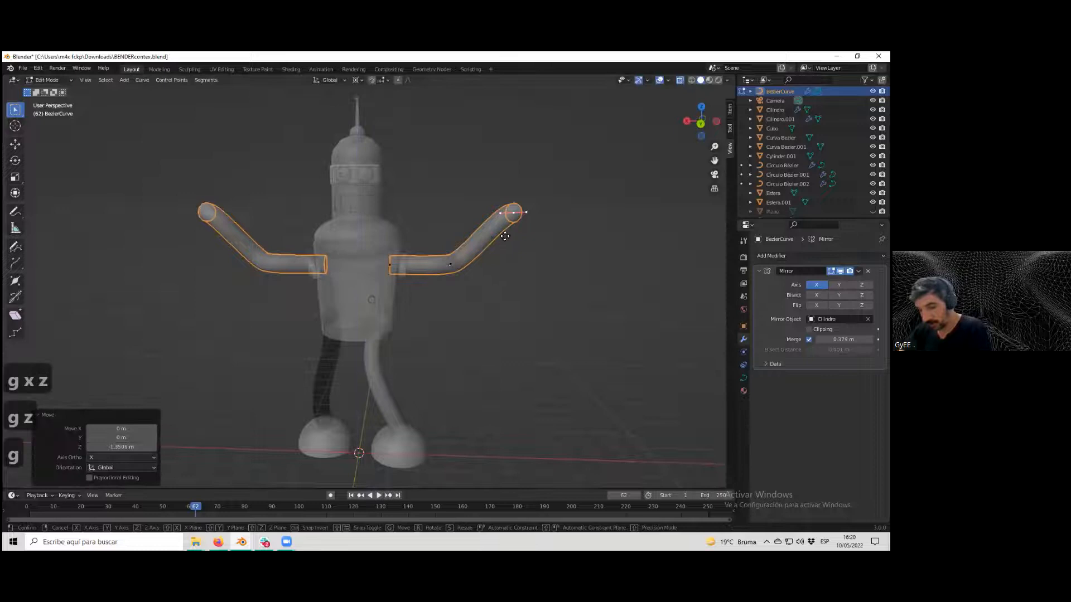
pyautogui.press('x')
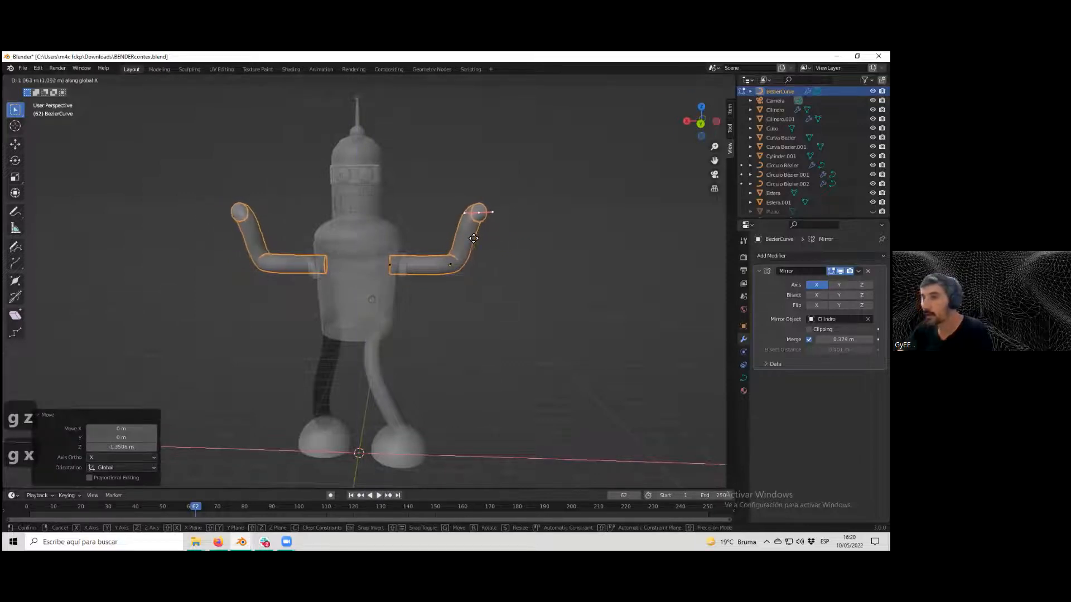
pyautogui.click(474, 239)
# Return to Object Mode and select the body cylinder.
pyautogui.scroll(-3, 488, 270)
pyautogui.press('Tab')
pyautogui.scroll(3, 474, 285)
pyautogui.moveTo(473, 286); pyautogui.dragTo(460, 307, button='middle')
pyautogui.scroll(1, 457, 306)
pyautogui.scroll(-3, 467, 290)
pyautogui.scroll(2, 401, 304)
pyautogui.scroll(-2, 454, 308)
pyautogui.click(408, 302)
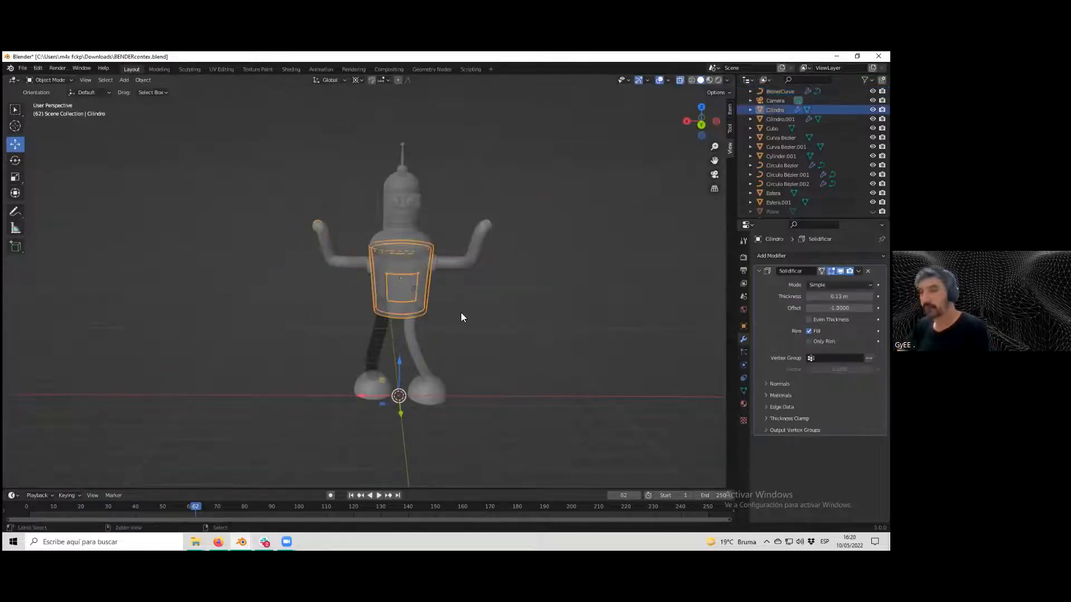
# Save the file as a new version named BENDERcontex2.blend.
pyautogui.click(18, 68)
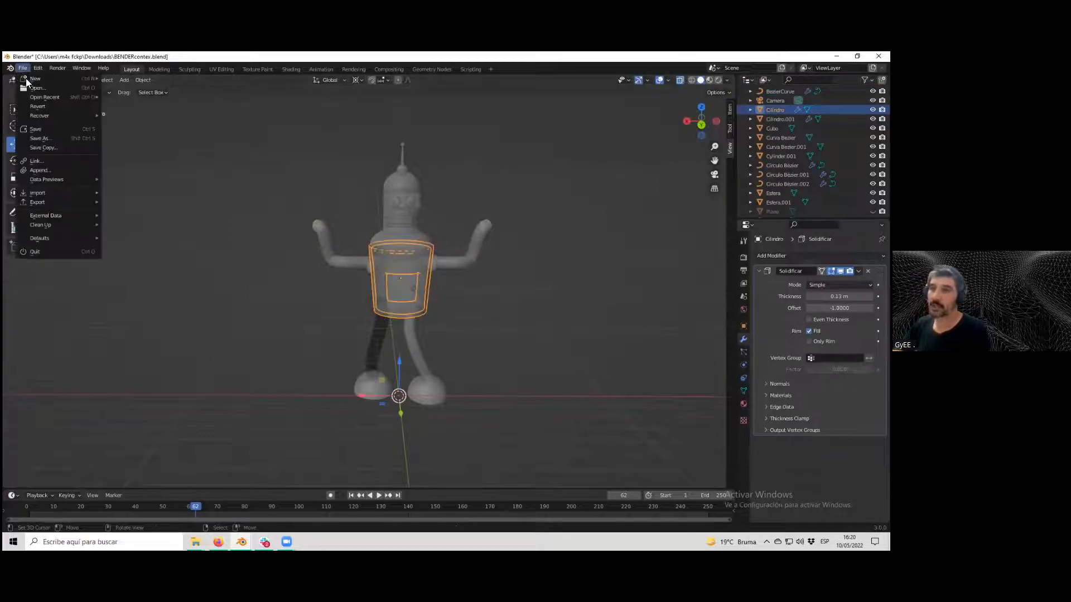
pyautogui.click(47, 137)
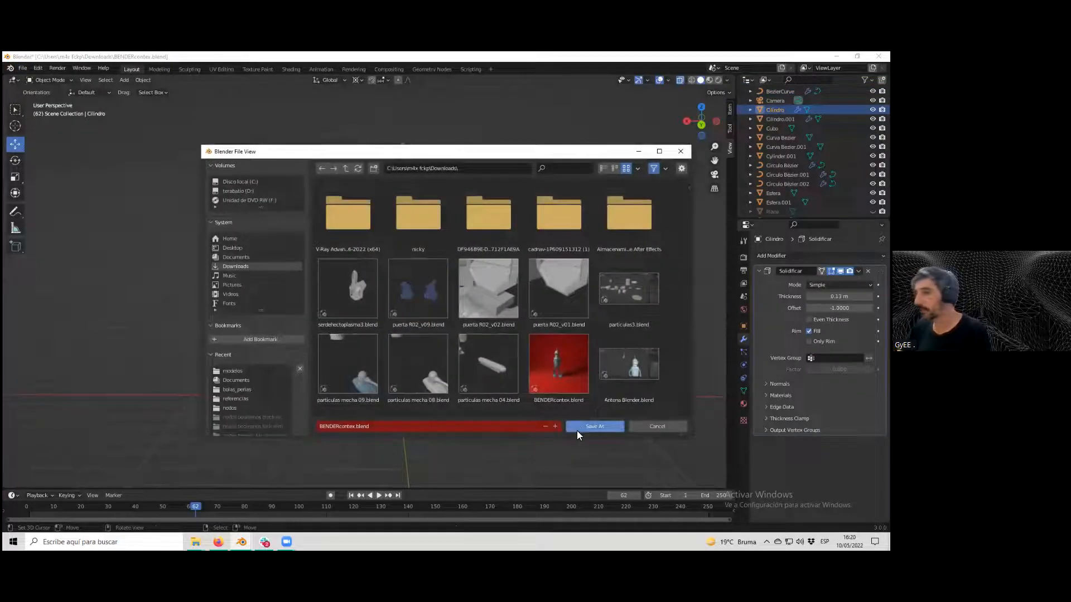
pyautogui.click(555, 426)
pyautogui.click(555, 426)
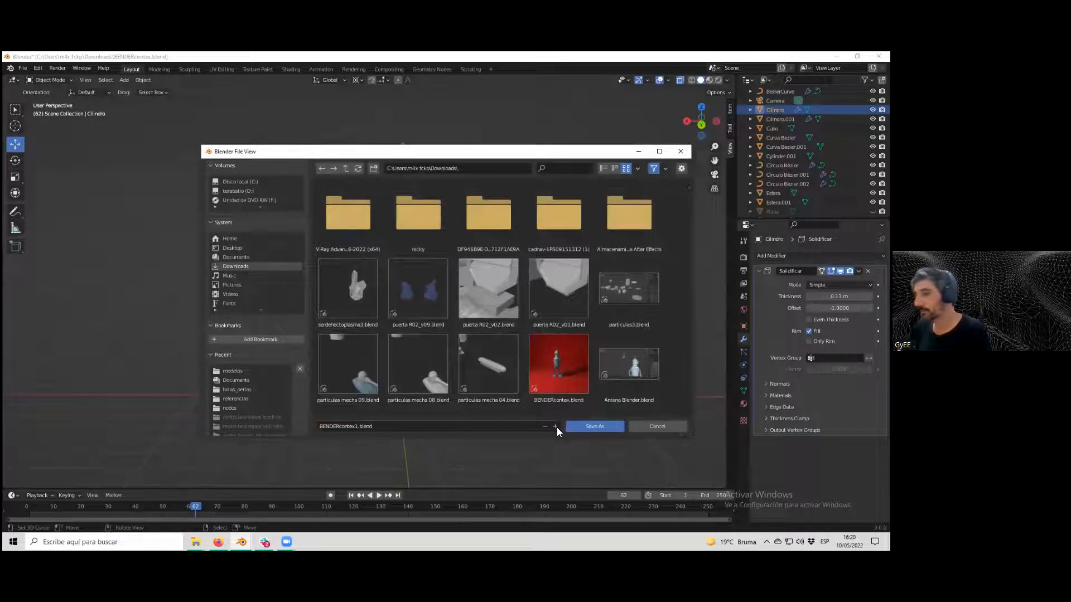
pyautogui.click(579, 427)
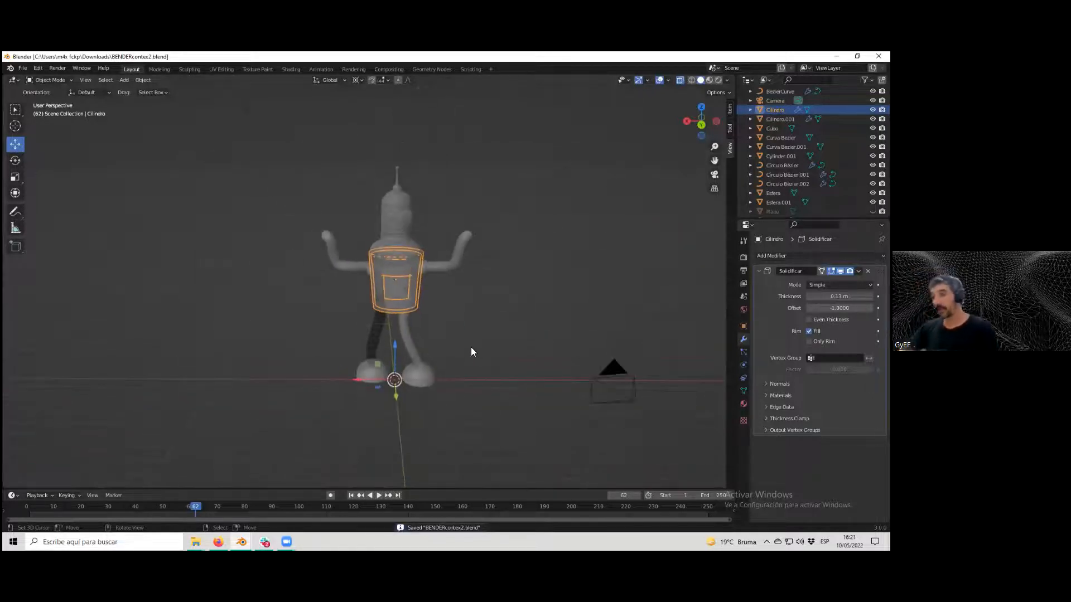
# Orbit and zoom around the model to inspect the finished arms.
pyautogui.moveTo(466, 345); pyautogui.dragTo(446, 335, button='middle')
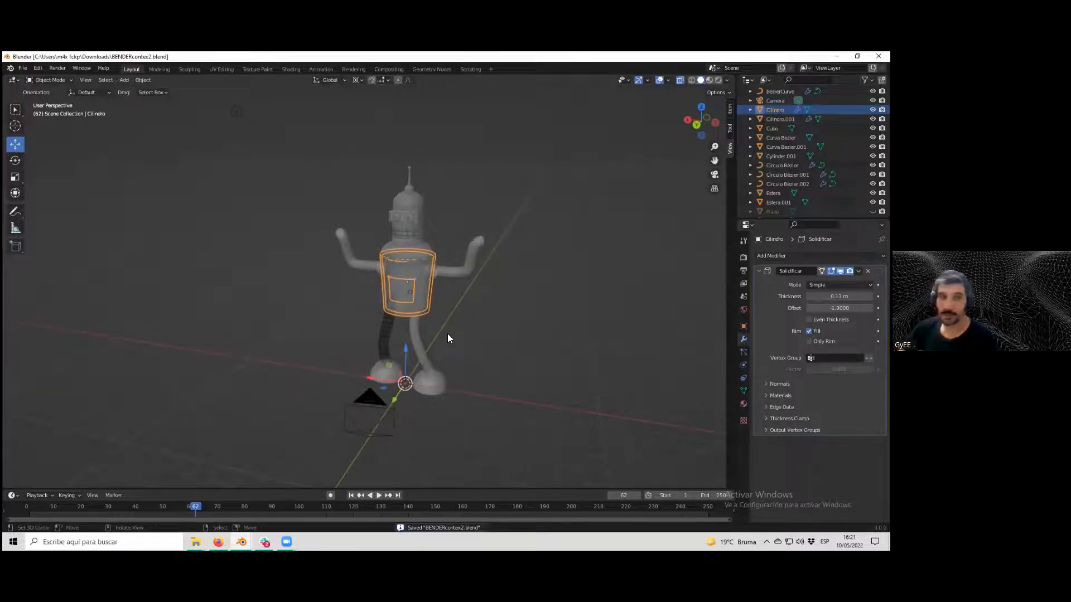
pyautogui.scroll(3, 458, 333)
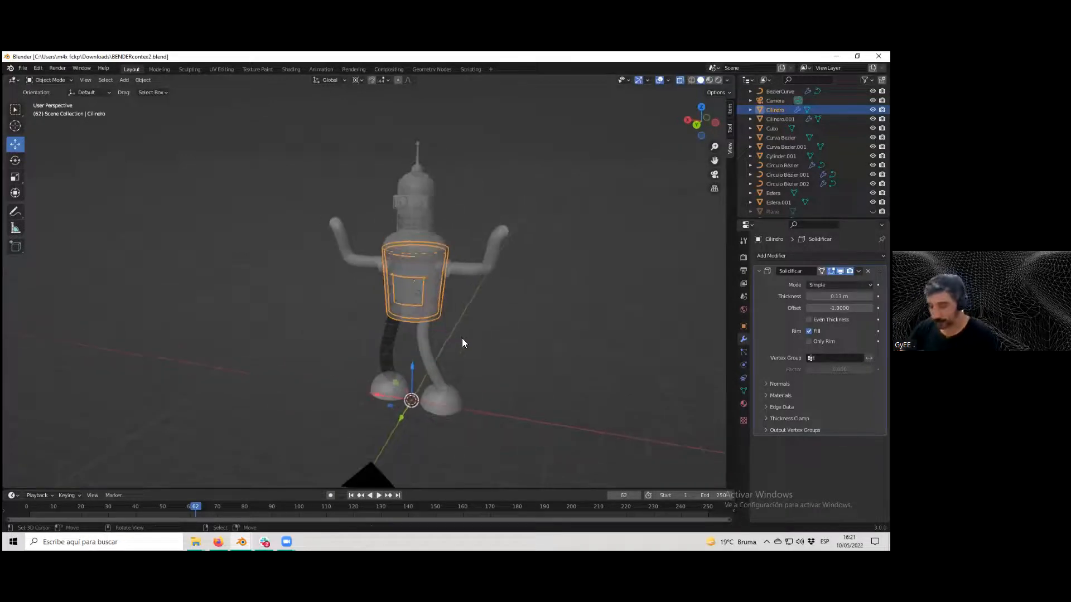
pyautogui.scroll(-3, 460, 339)
pyautogui.scroll(4, 431, 331)
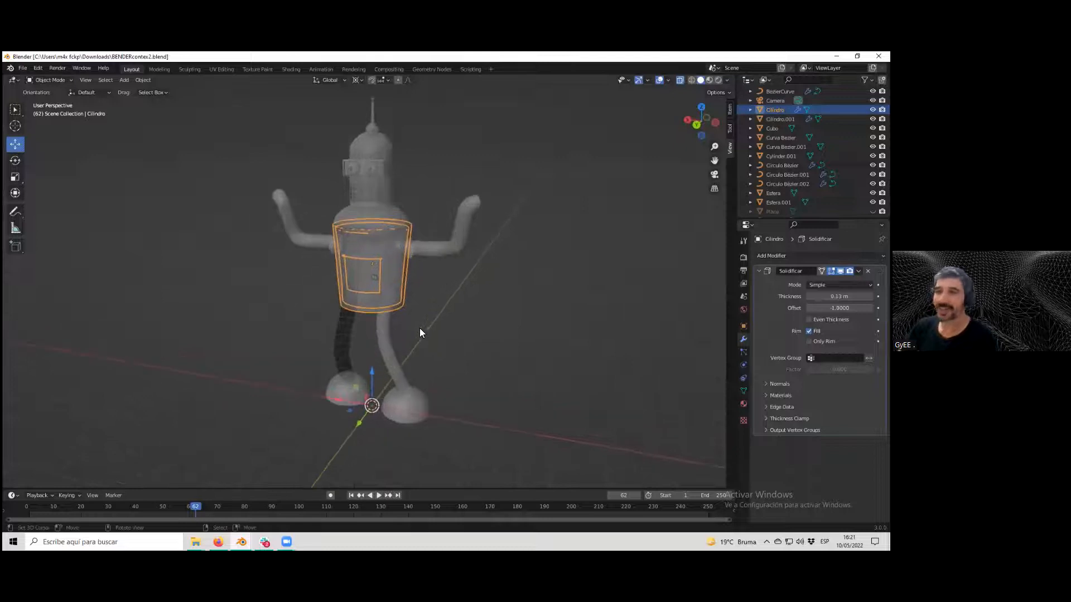
pyautogui.scroll(-2, 425, 329)
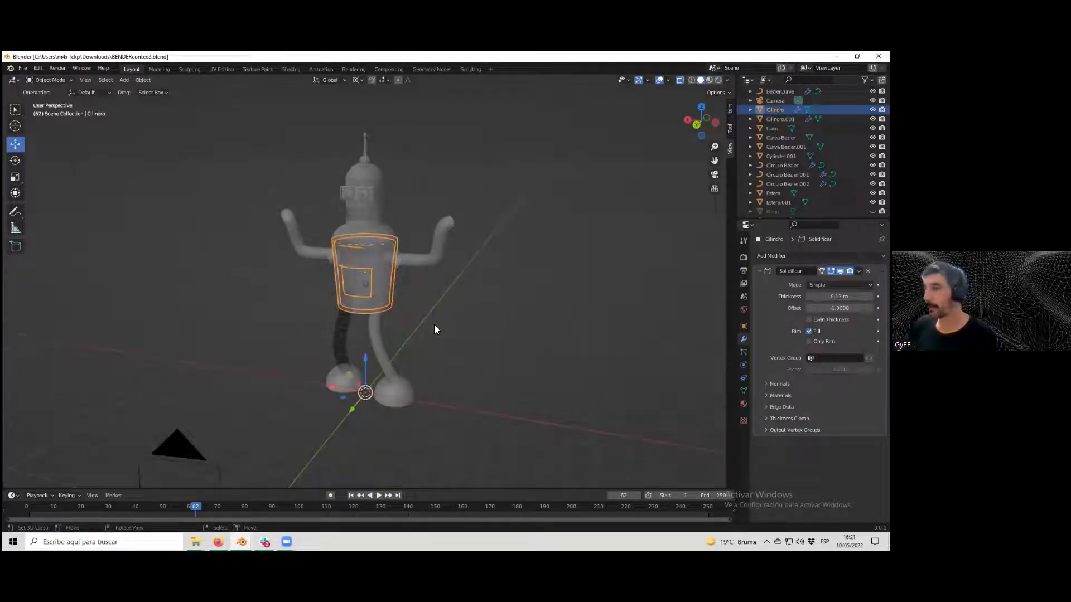
pyautogui.keyDown('shift'); pyautogui.moveTo(420, 321); pyautogui.dragTo(409, 323, button='middle'); pyautogui.keyUp('shift')
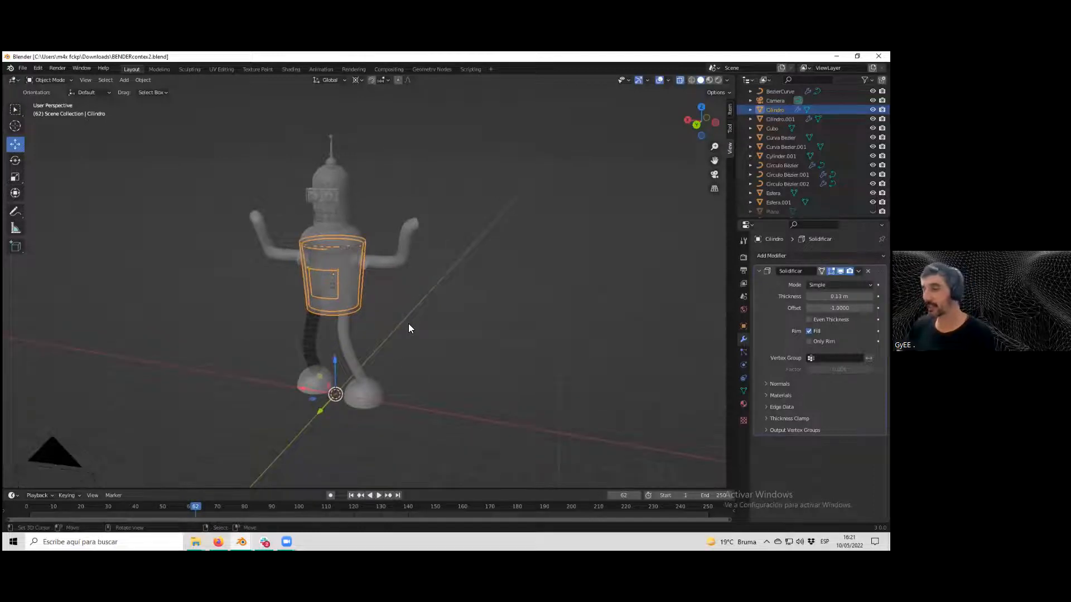
pyautogui.scroll(-3, 367, 319)
pyautogui.moveTo(357, 332); pyautogui.dragTo(402, 328, button='middle')
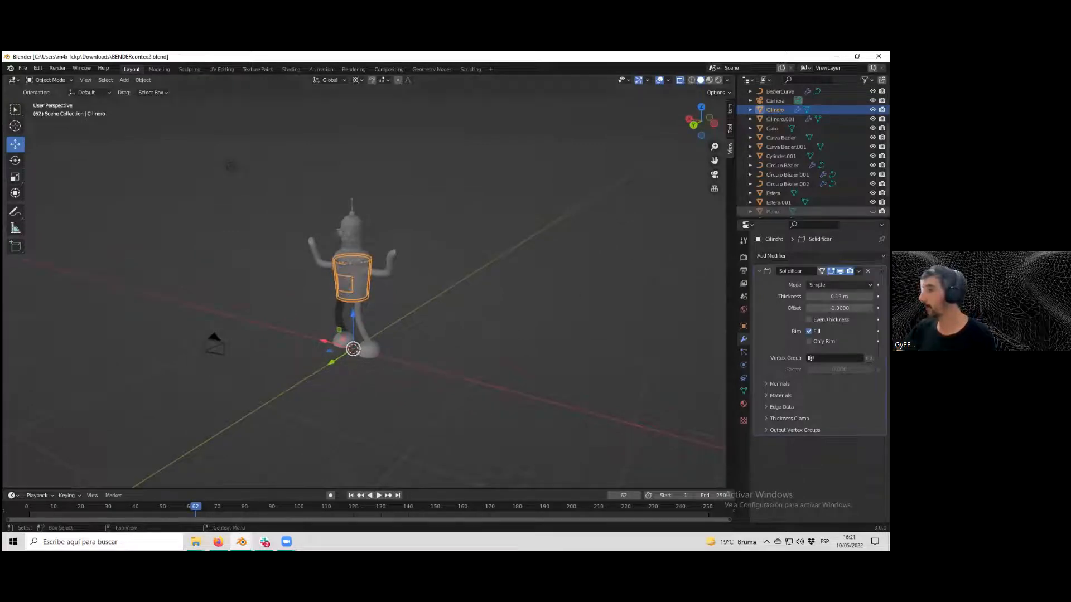
# Unhide the Plane backdrop and select it.
pyautogui.click(873, 211)
pyautogui.moveTo(534, 260); pyautogui.dragTo(458, 302, button='middle')
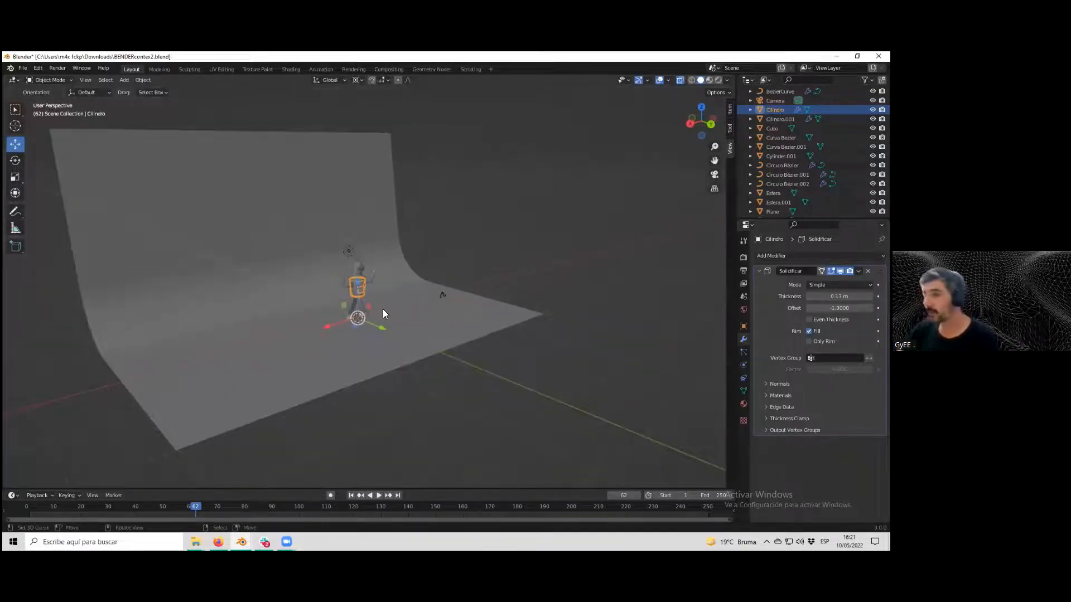
pyautogui.click(348, 354)
pyautogui.moveTo(295, 339); pyautogui.dragTo(417, 299, button='middle')
pyautogui.scroll(3, 349, 314)
pyautogui.scroll(3, 366, 317)
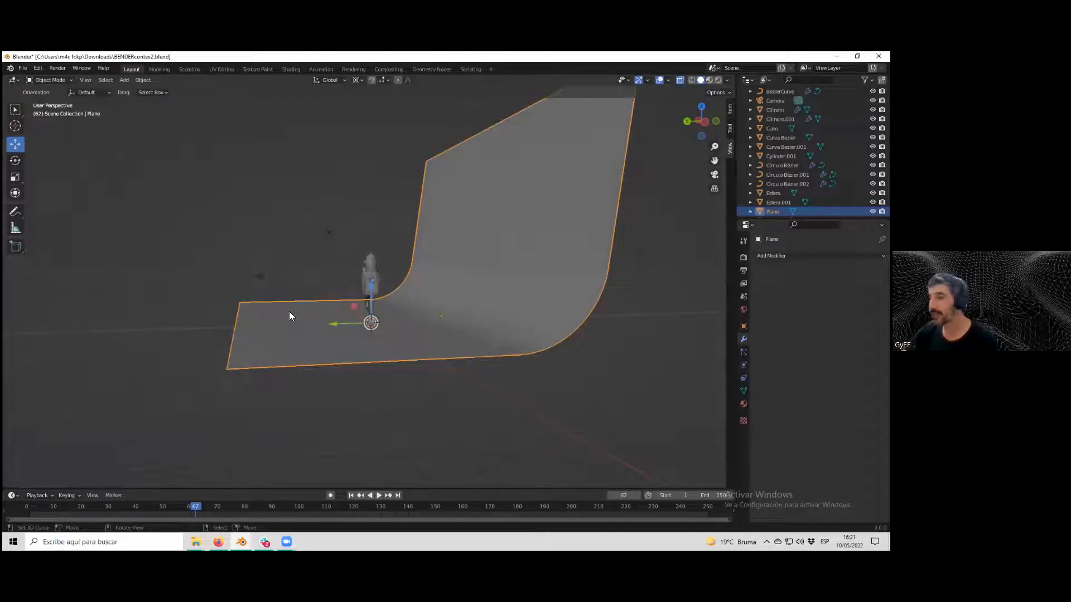
# Select the objects around the figure in turn to identify the cylinder, the Bezier curve, the light and the camera.
pyautogui.scroll(2, 453, 290)
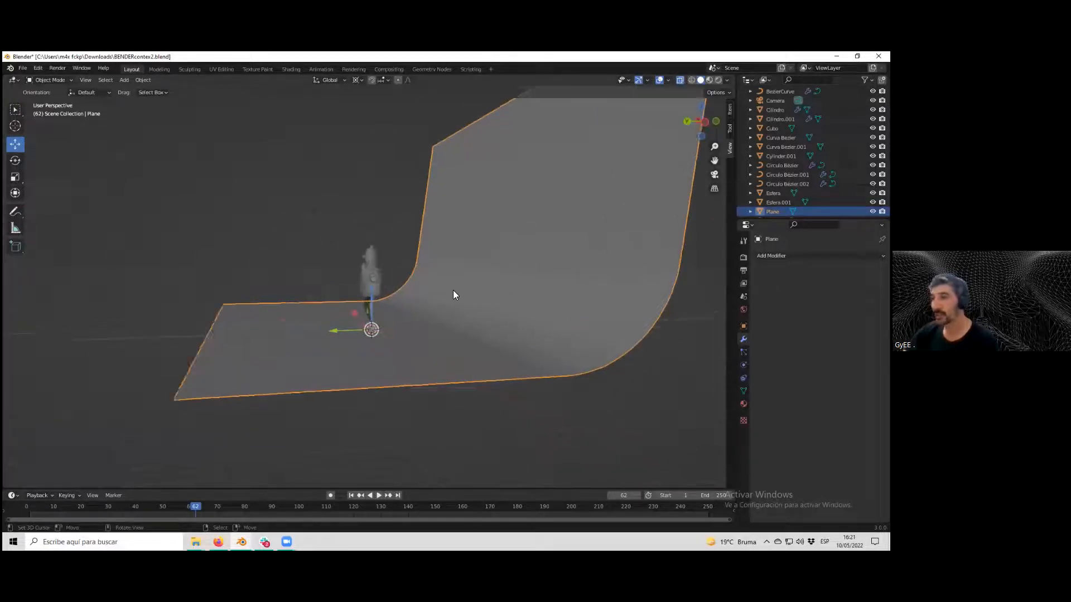
pyautogui.keyDown('shift'); pyautogui.moveTo(443, 296); pyautogui.dragTo(497, 308, button='middle'); pyautogui.keyUp('shift')
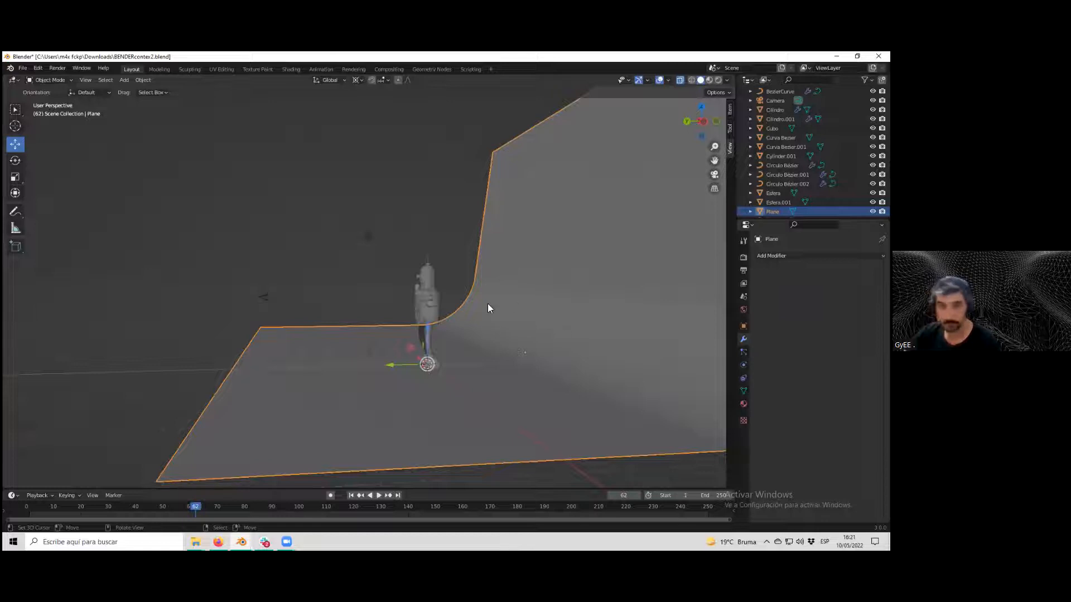
pyautogui.click(435, 310)
pyautogui.click(430, 280)
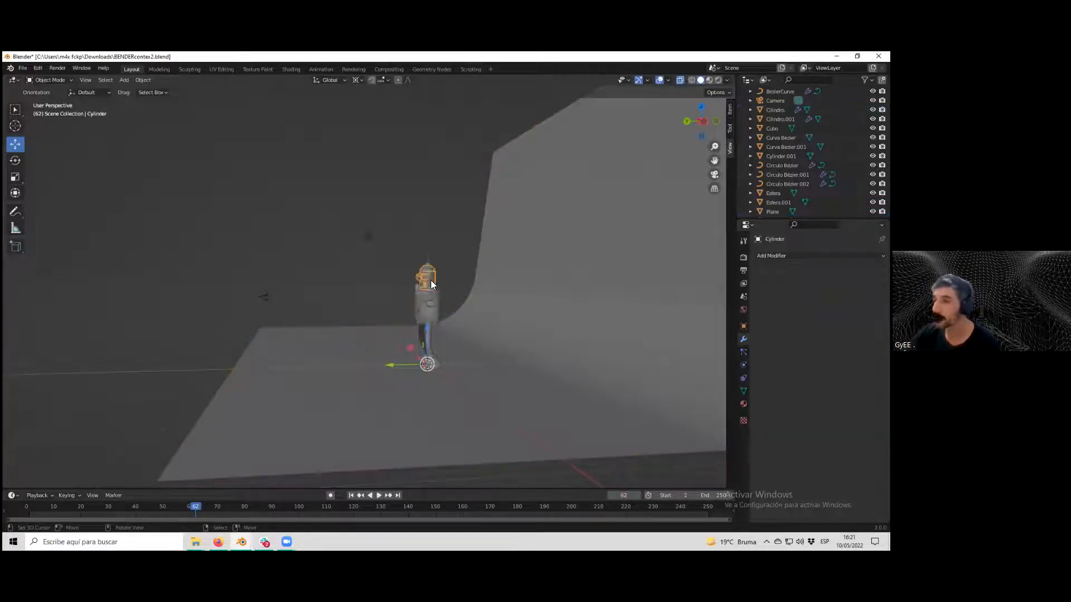
pyautogui.click(420, 328)
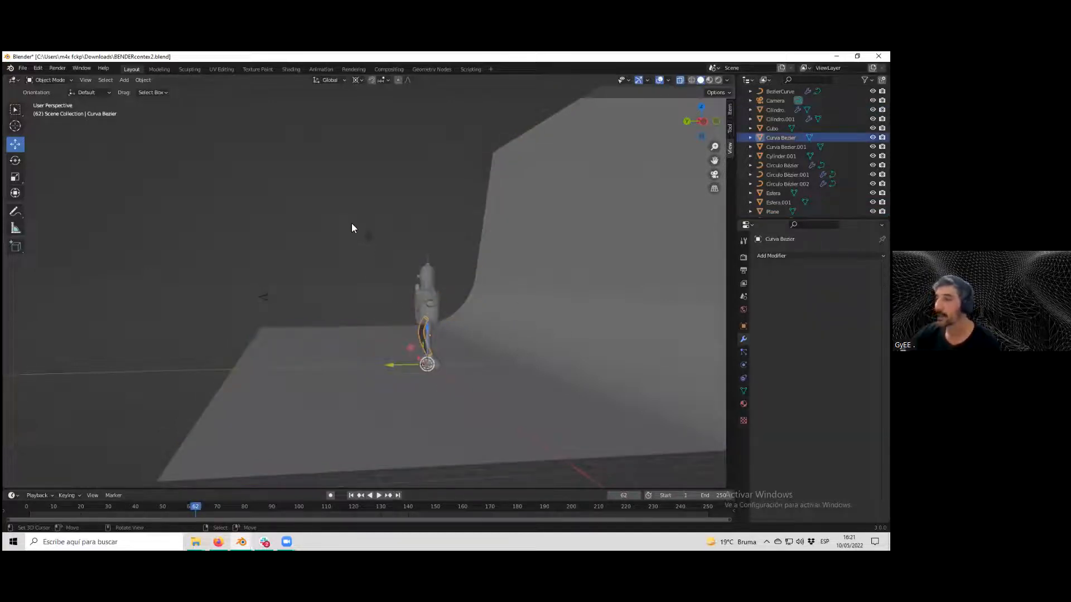
pyautogui.click(370, 234)
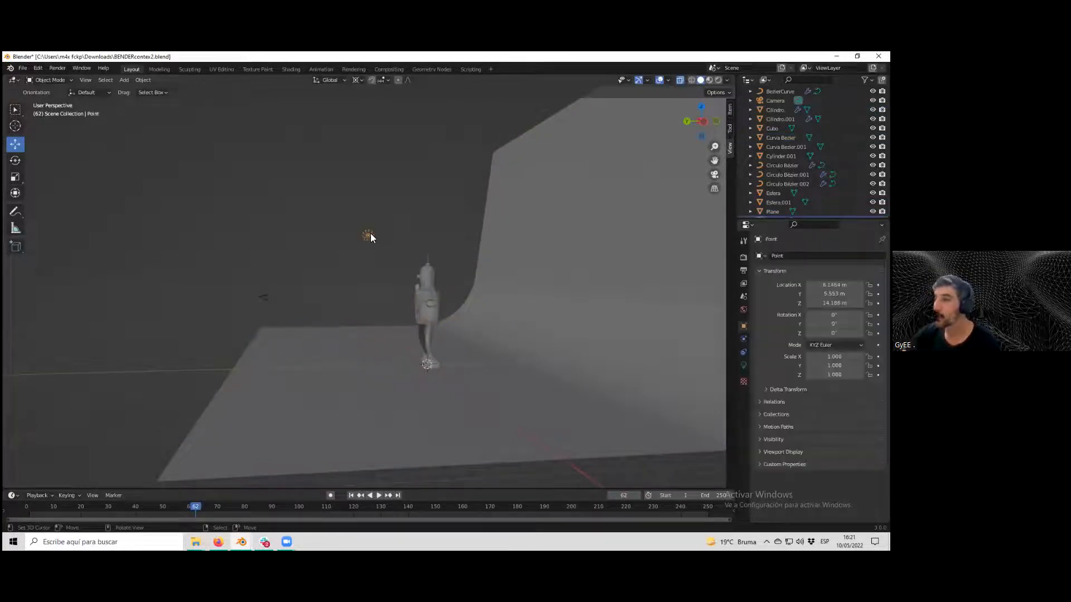
pyautogui.click(264, 298)
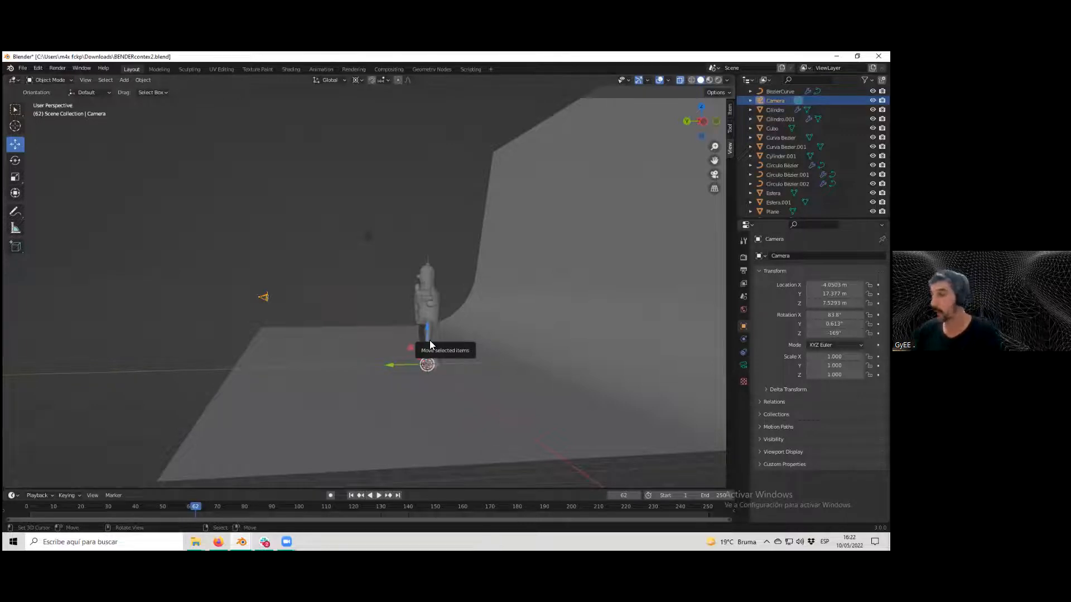
# Orbit and zoom around the scene to examine where the camera sits relative to the figure and backdrop.
pyautogui.scroll(2, 451, 282)
pyautogui.scroll(-3, 444, 285)
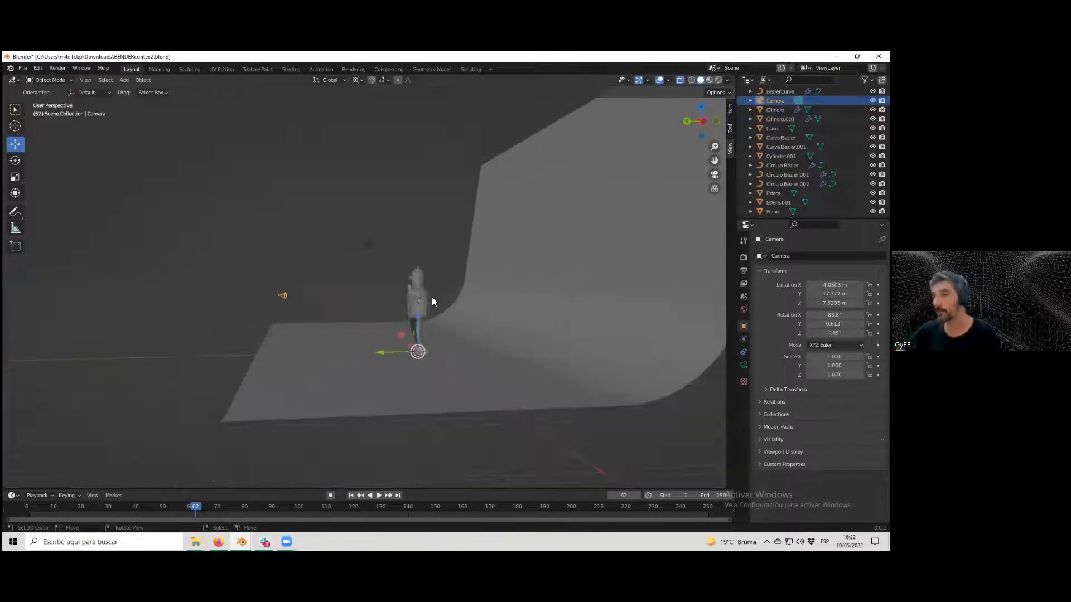
pyautogui.moveTo(431, 296); pyautogui.dragTo(451, 312, button='middle')
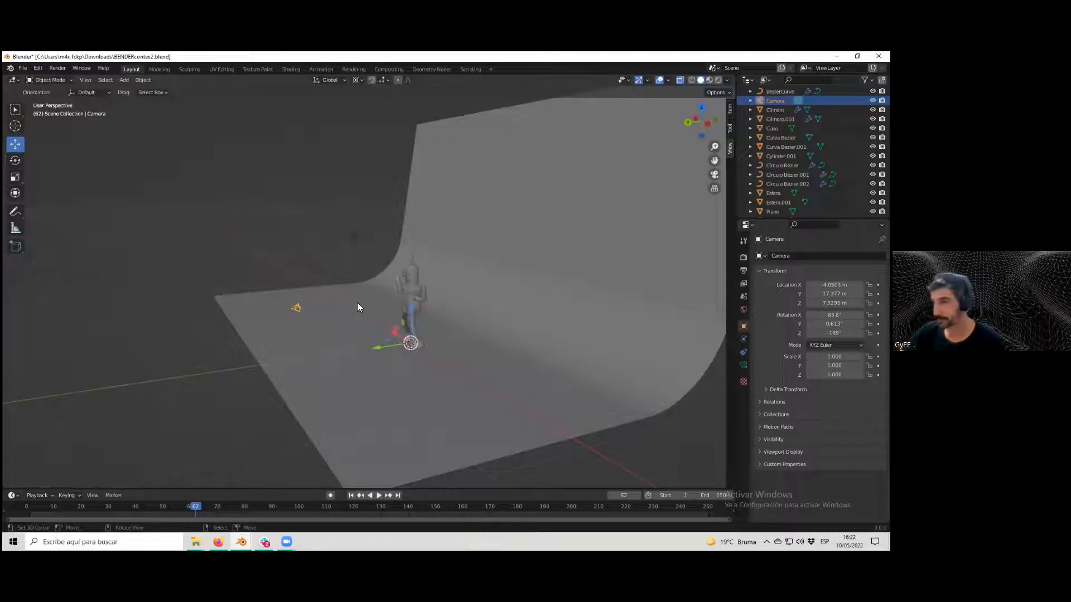
pyautogui.moveTo(354, 277); pyautogui.dragTo(406, 289, button='middle')
pyautogui.scroll(2, 404, 287)
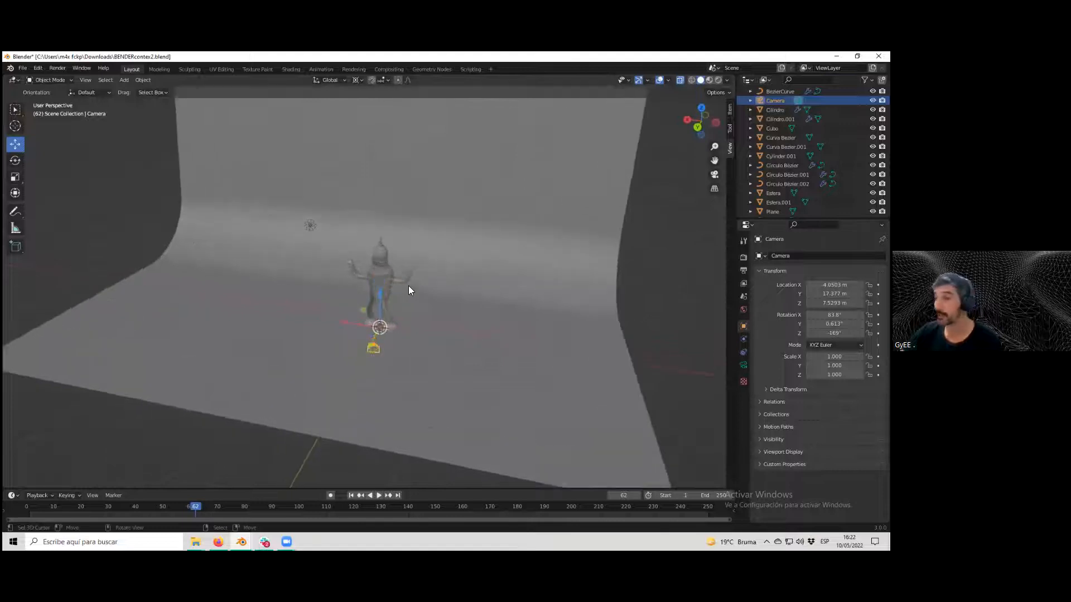
pyautogui.scroll(-4, 409, 286)
pyautogui.moveTo(354, 209); pyautogui.dragTo(431, 292, button='middle')
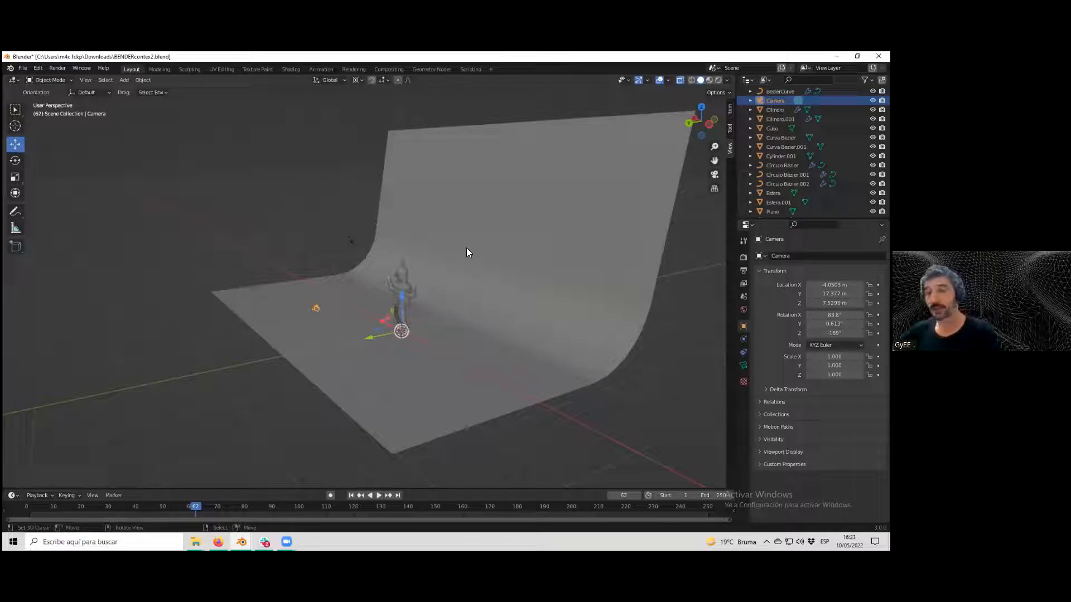
pyautogui.scroll(2, 456, 285)
pyautogui.scroll(-3, 458, 287)
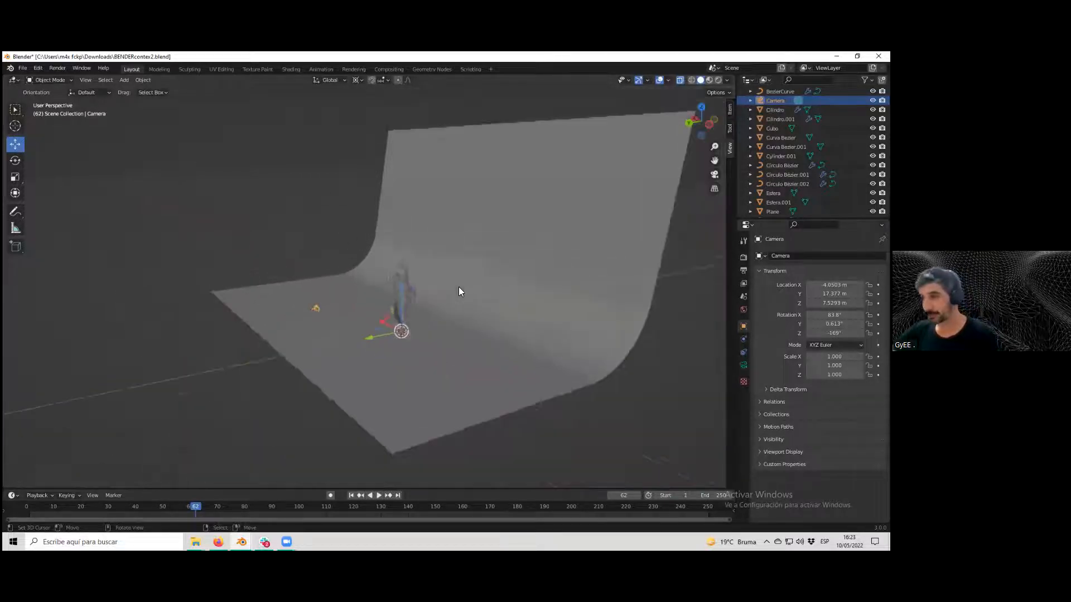
# Select the Plane backdrop and hide it again.
pyautogui.moveTo(475, 286)
pyautogui.mouseDown(button='middle')
pyautogui.moveTo(451, 285)
pyautogui.moveTo(526, 309)
pyautogui.moveTo(478, 308)
pyautogui.mouseUp(button='middle')
pyautogui.click(495, 294)
pyautogui.scroll(2, 527, 310)
pyautogui.scroll(-2, 524, 312)
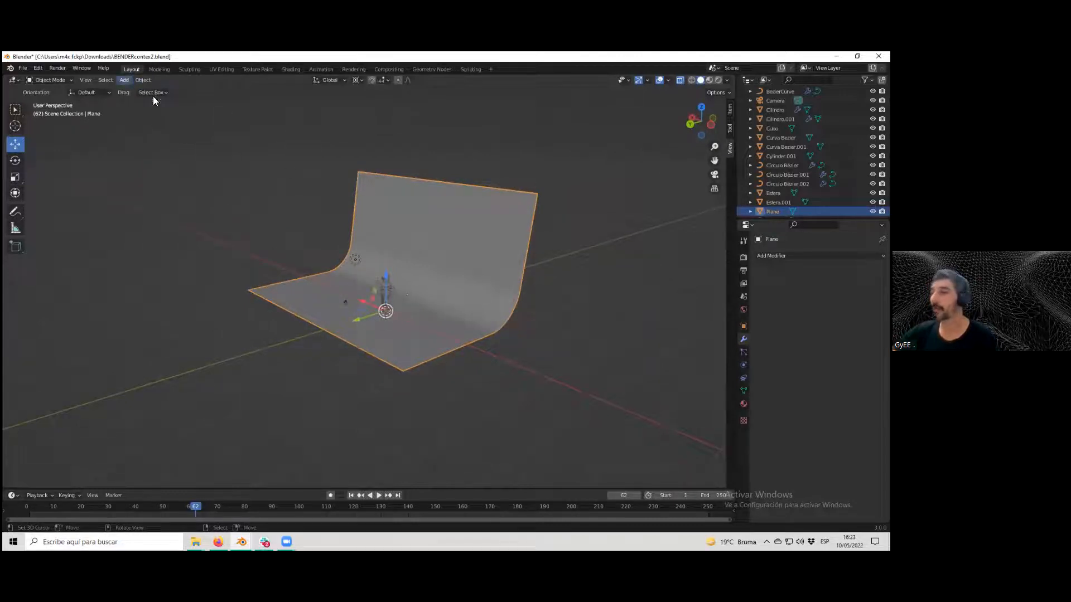
pyautogui.scroll(2, 459, 291)
pyautogui.scroll(-2, 460, 292)
pyautogui.moveTo(460, 291); pyautogui.dragTo(467, 294, button='middle')
pyautogui.scroll(2, 467, 295)
pyautogui.moveTo(469, 300); pyautogui.dragTo(668, 238, button='middle')
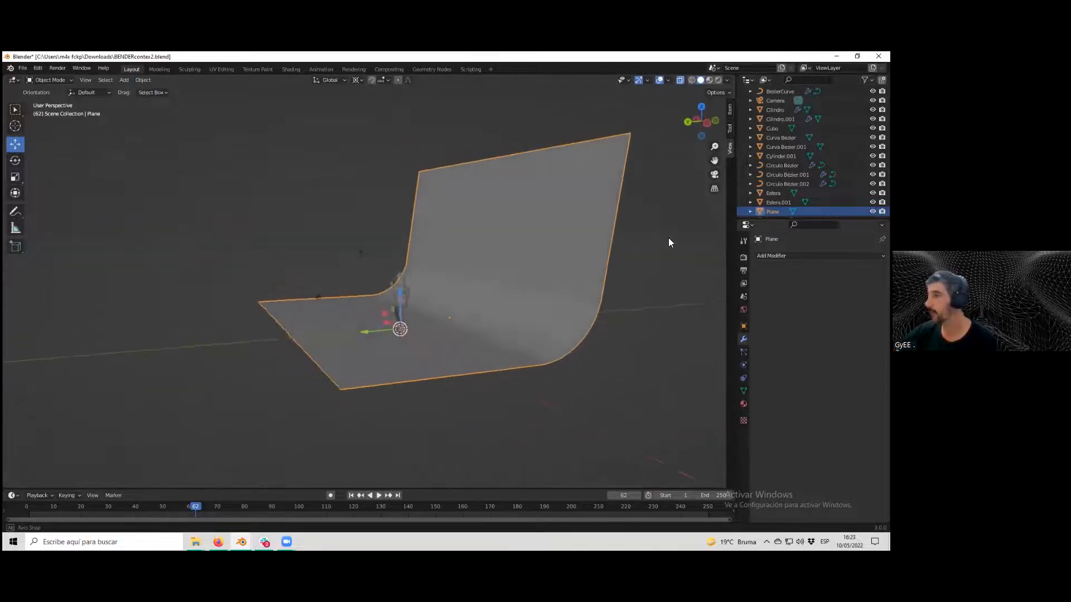
pyautogui.click(873, 211)
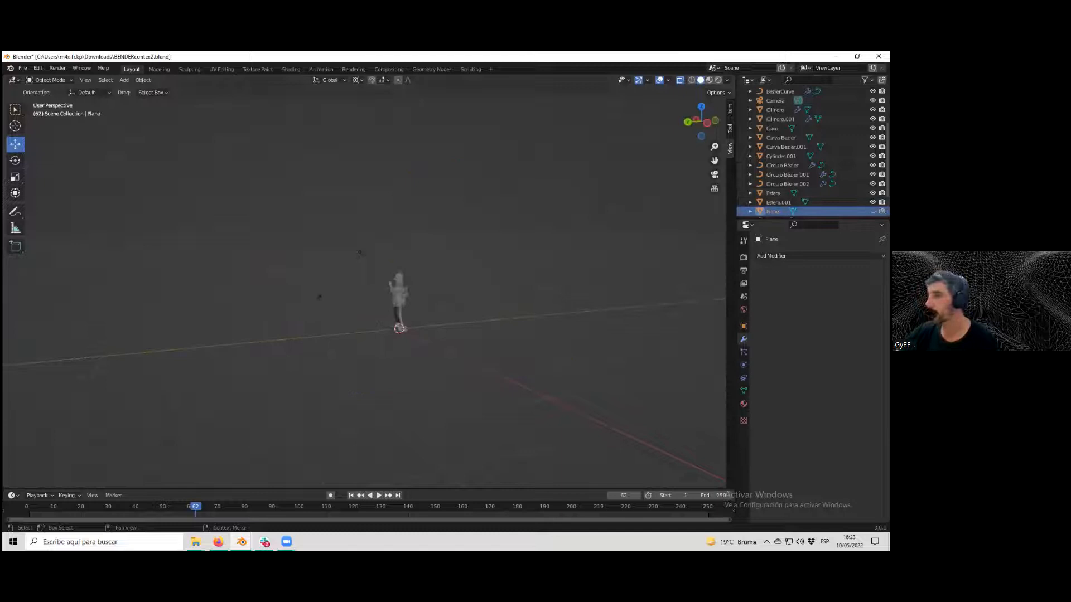
# Add a cube mesh at the origin beside the figure's feet.
pyautogui.moveTo(494, 271); pyautogui.dragTo(430, 249, button='middle')
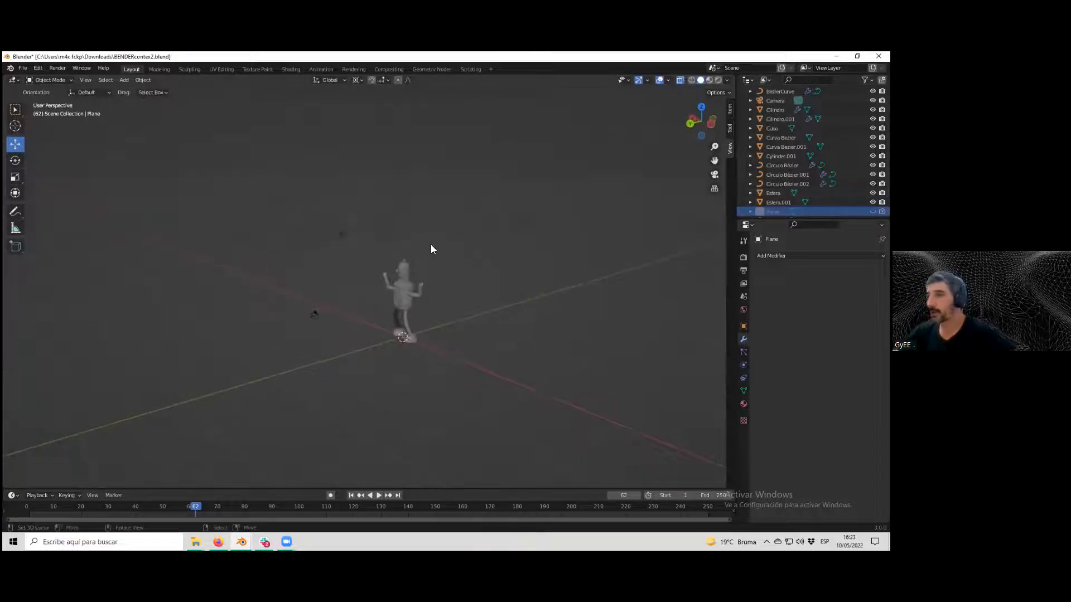
pyautogui.click(127, 80)
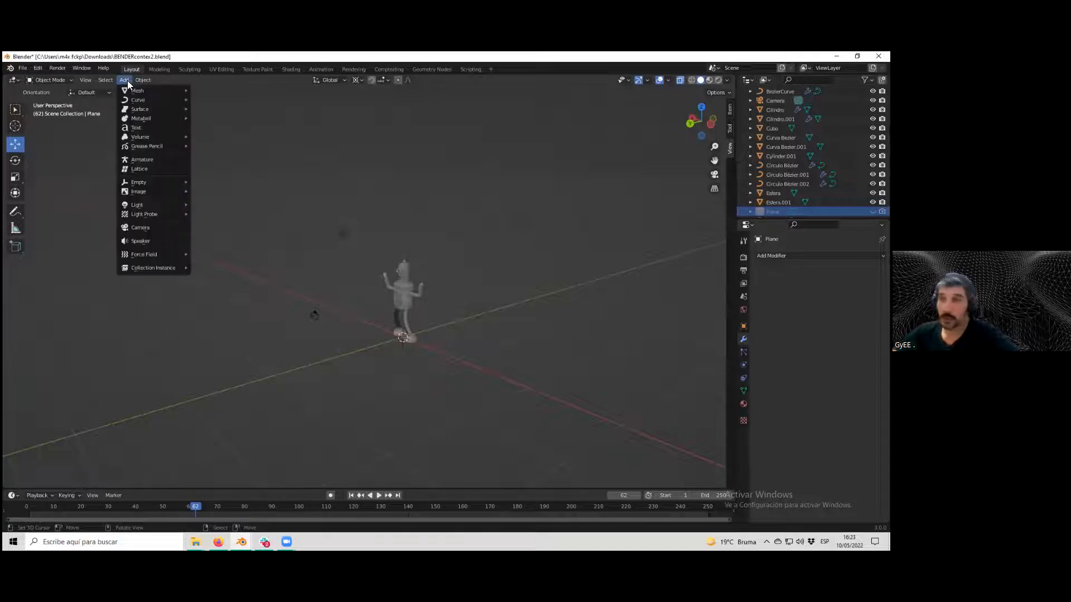
pyautogui.click(139, 82)
pyautogui.click(125, 81)
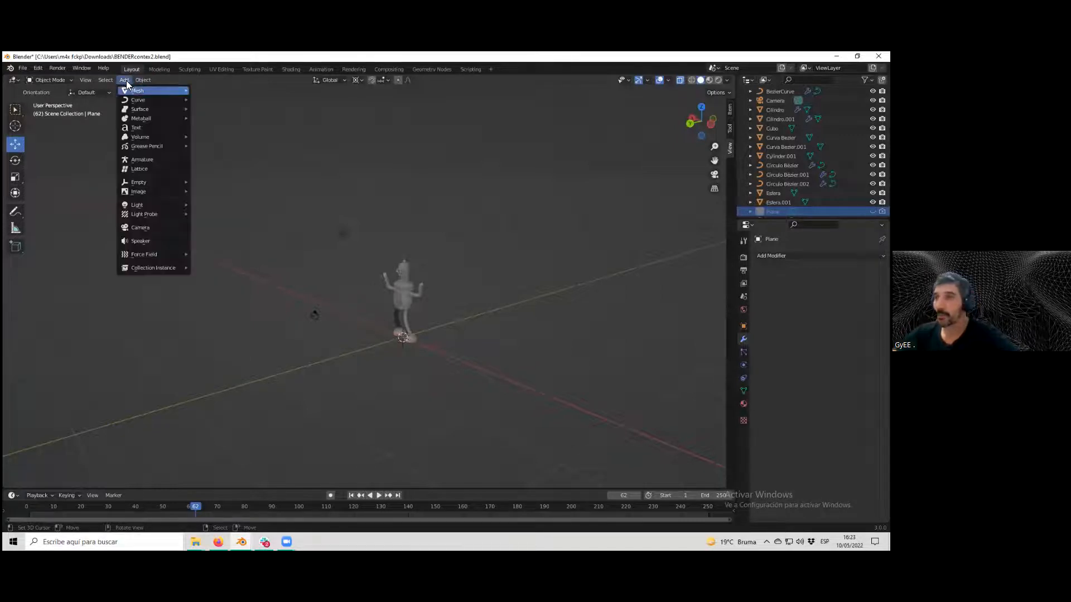
pyautogui.moveTo(187, 92)
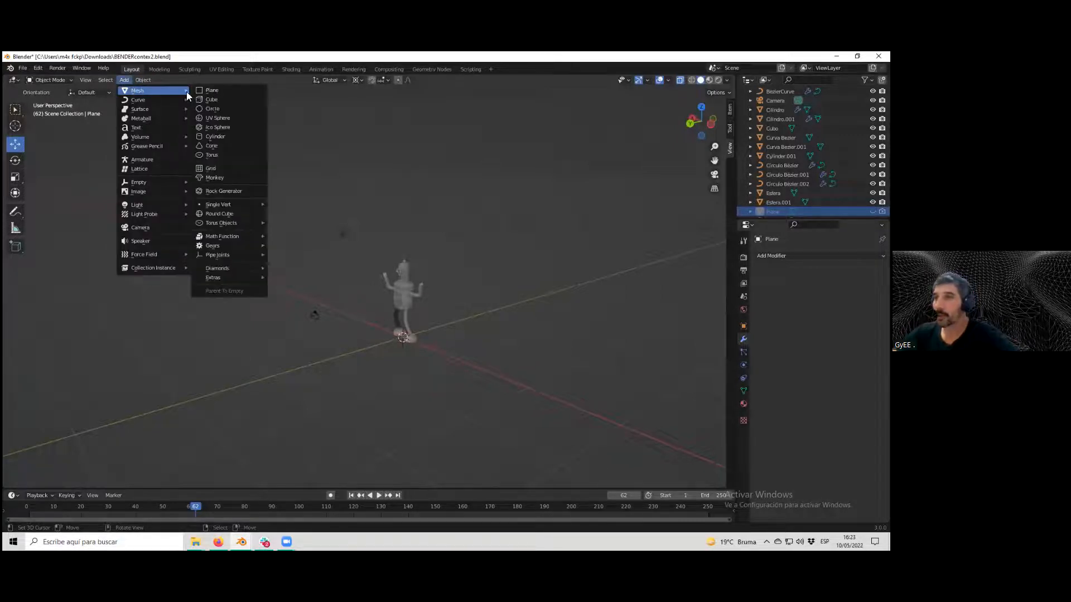
pyautogui.click(230, 101)
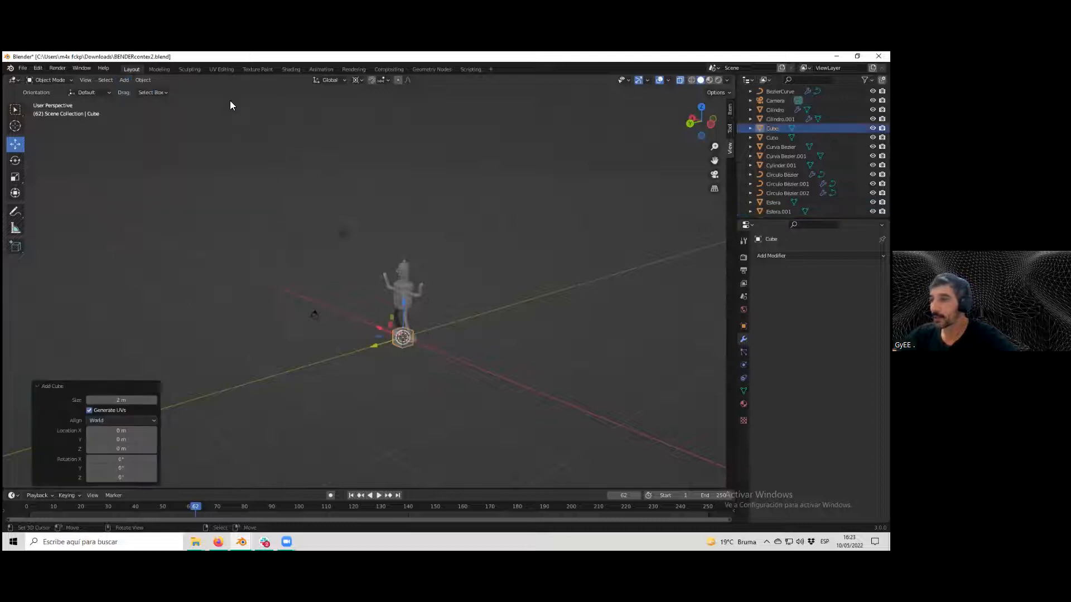
pyautogui.press('s')
pyautogui.click(405, 263)
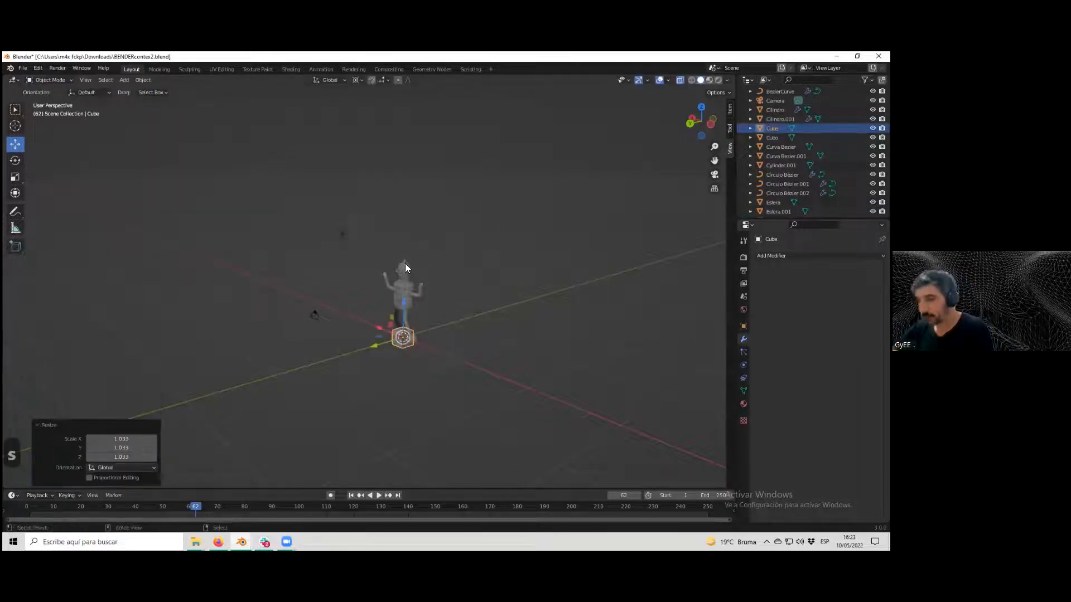
pyautogui.hotkey('ctrl', 'z')
# Look through the active camera to check how the figure and cube are framed, then return to the perspective view.
pyautogui.scroll(2, 446, 362)
pyautogui.scroll(-3, 442, 362)
pyautogui.moveTo(400, 351); pyautogui.dragTo(348, 243, button='middle')
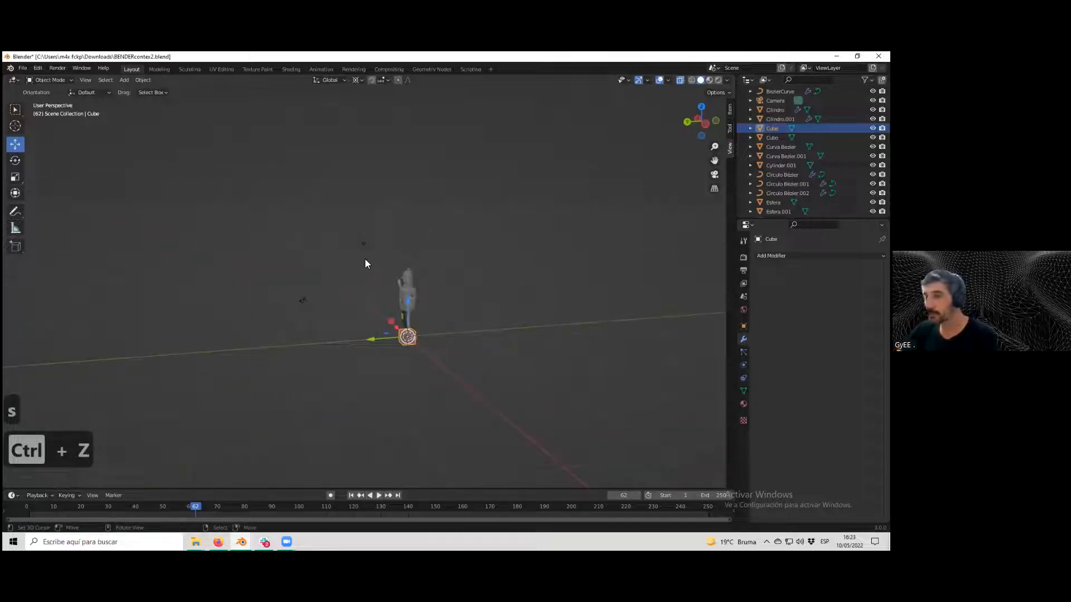
pyautogui.scroll(3, 351, 251)
pyautogui.moveTo(349, 270); pyautogui.dragTo(480, 311, button='middle')
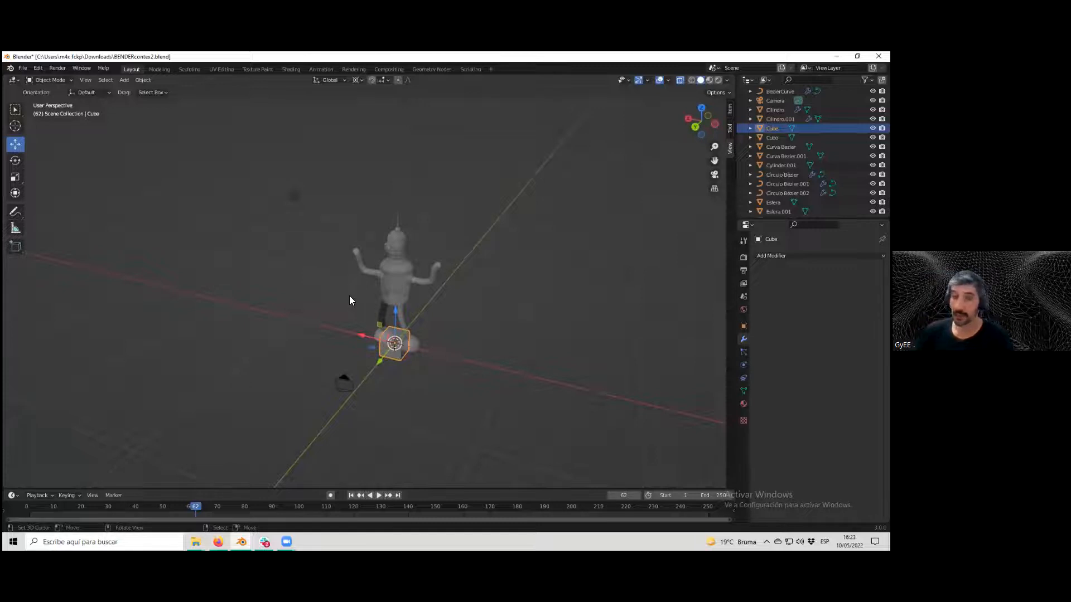
pyautogui.press('KP_0')
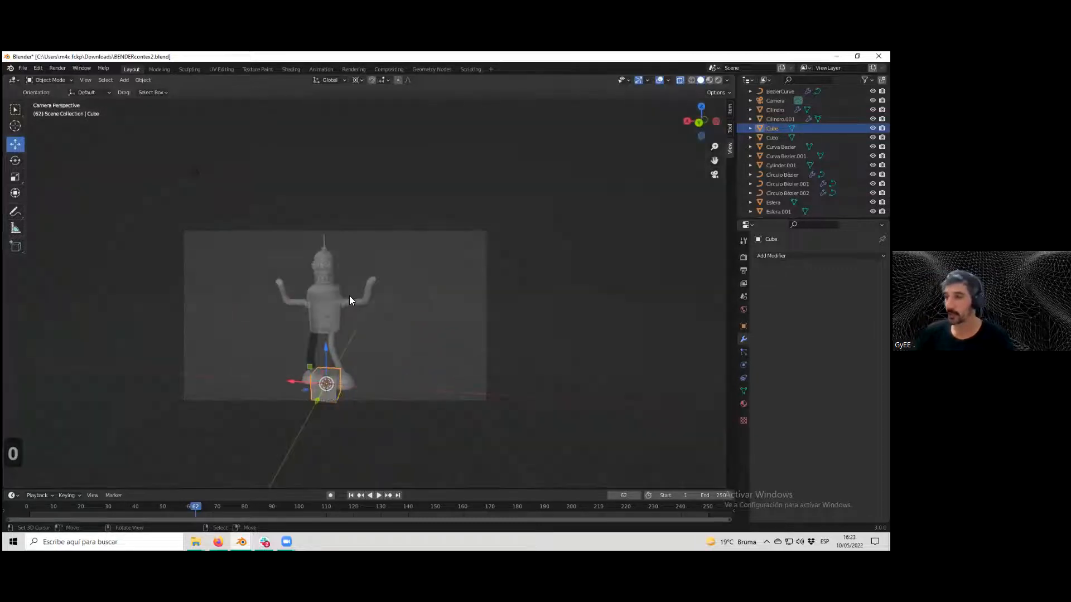
pyautogui.scroll(3, 312, 285)
pyautogui.scroll(-2, 315, 291)
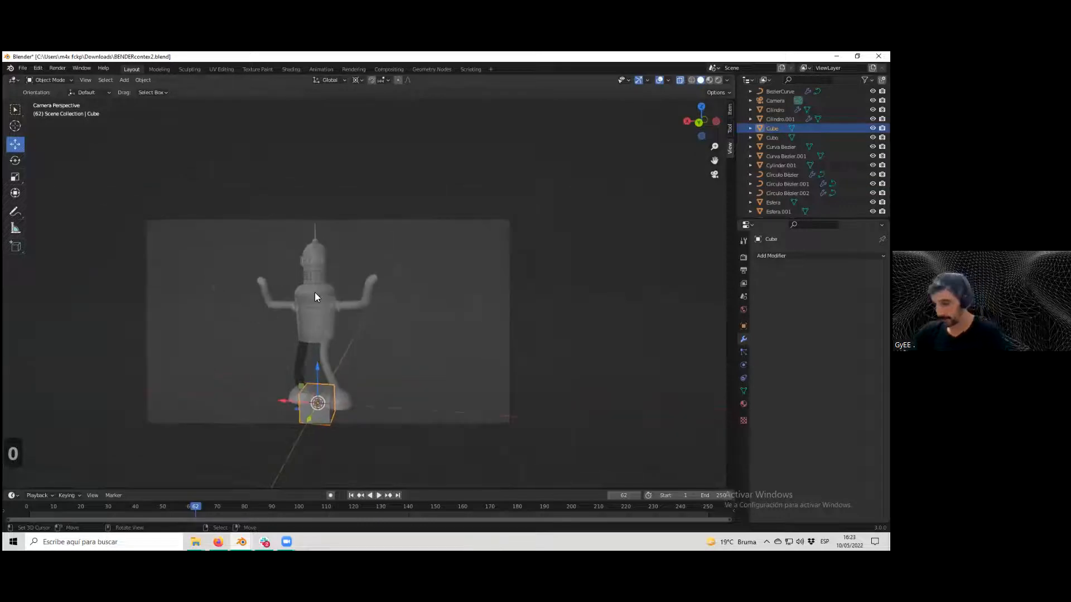
pyautogui.keyDown('shift'); pyautogui.moveTo(313, 292); pyautogui.dragTo(351, 235, button='middle'); pyautogui.keyUp('shift')
pyautogui.scroll(1, 394, 229)
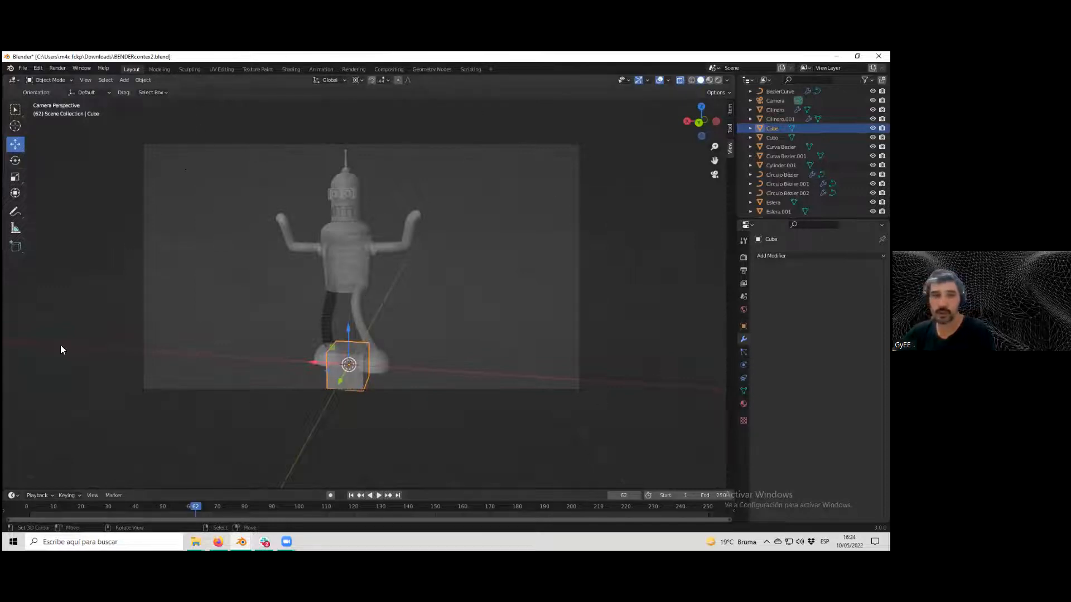
pyautogui.scroll(1, 407, 379)
pyautogui.scroll(-1, 404, 377)
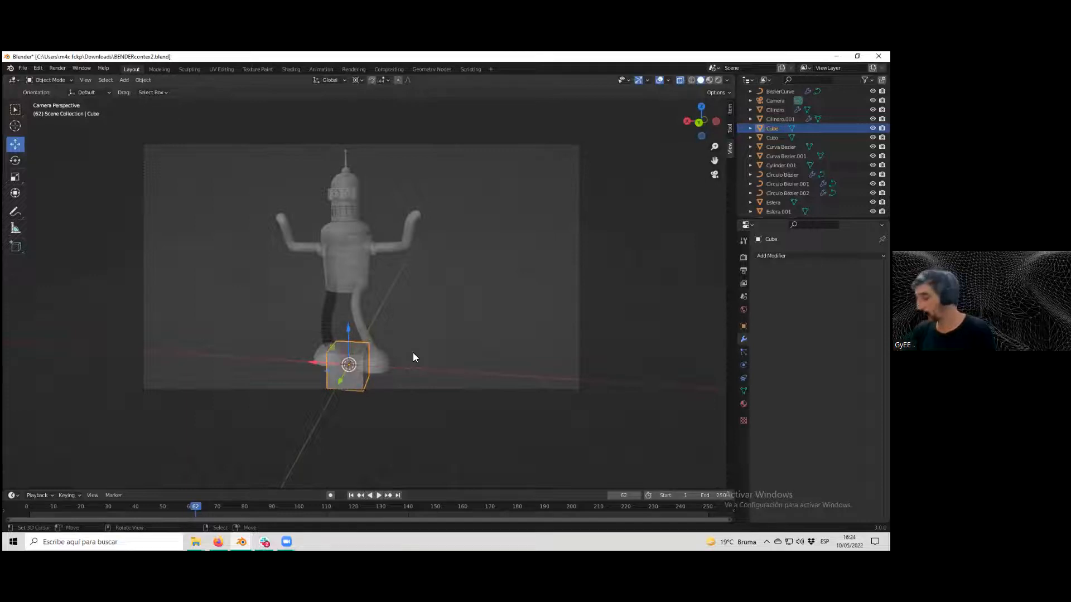
pyautogui.press('0')
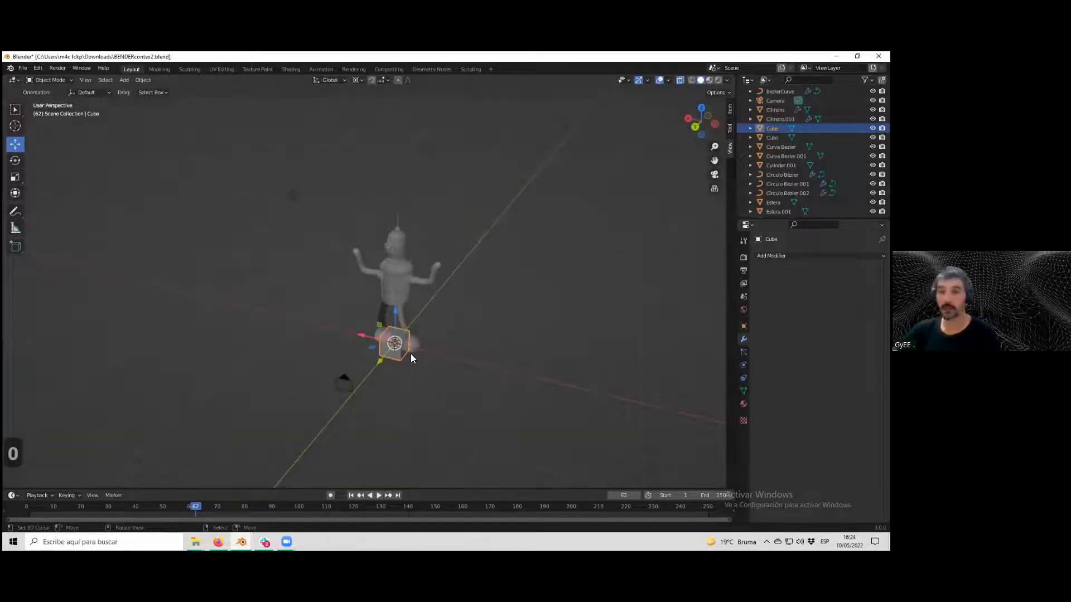
pyautogui.moveTo(245, 191); pyautogui.dragTo(313, 207, button='middle')
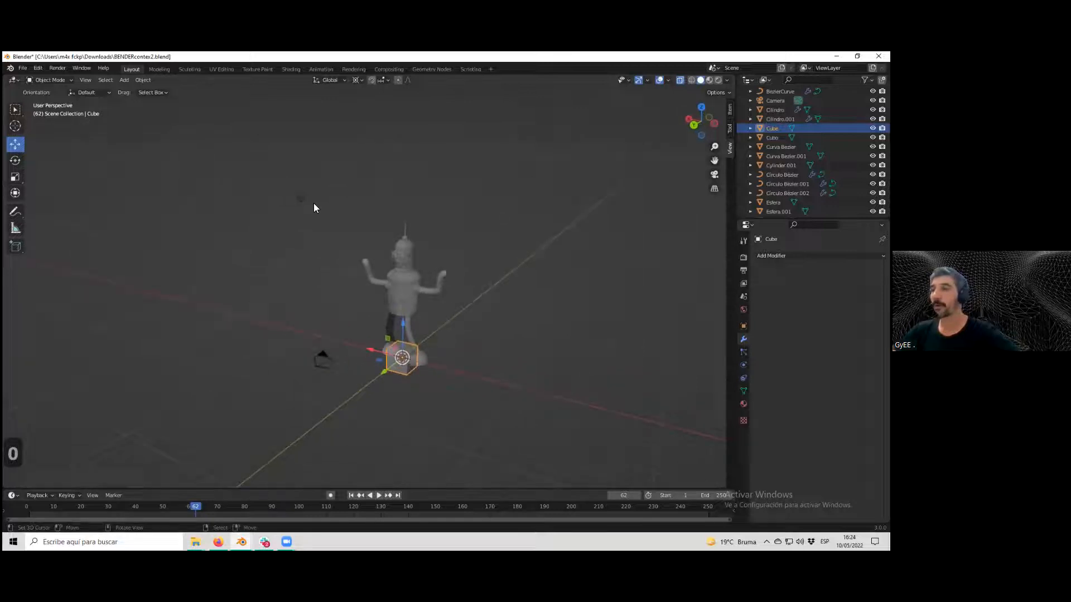
# Switch the viewport to the camera viewpoint once more, then orbit back out into the free view.
pyautogui.click(85, 80)
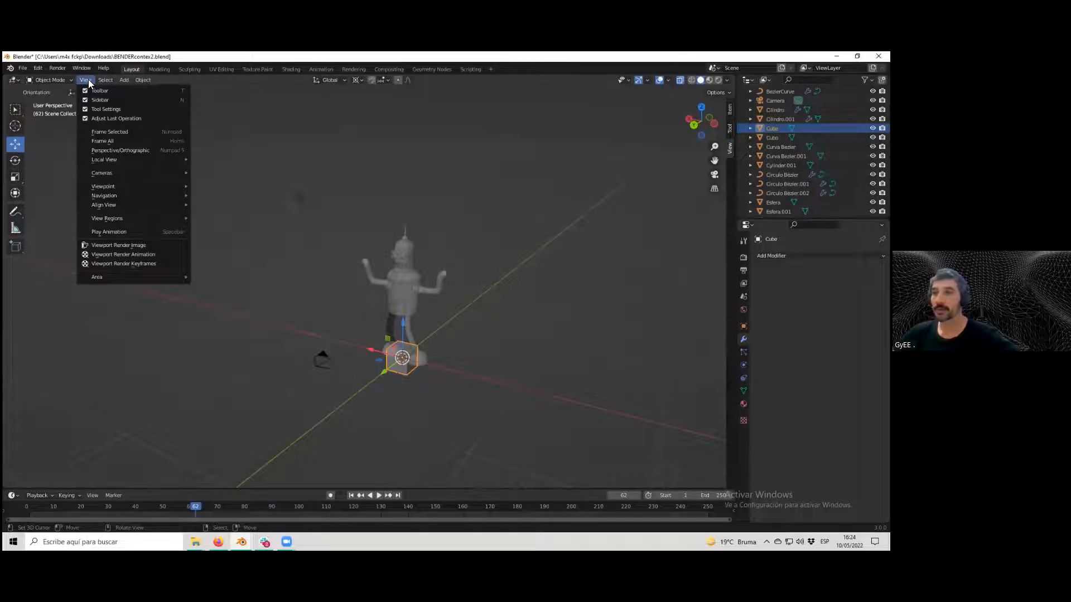
pyautogui.moveTo(103, 187)
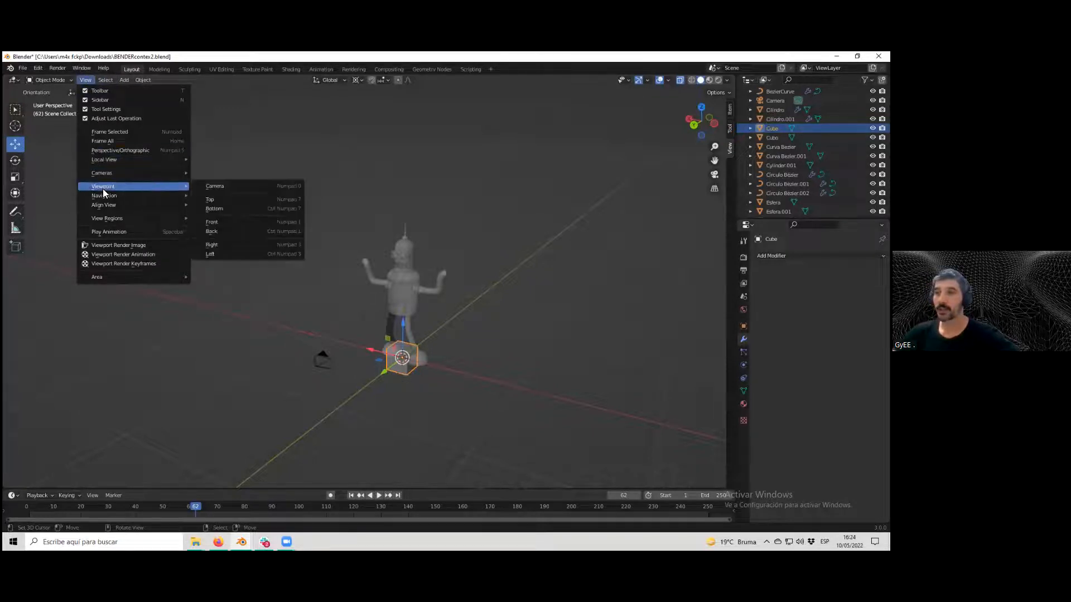
pyautogui.click(214, 186)
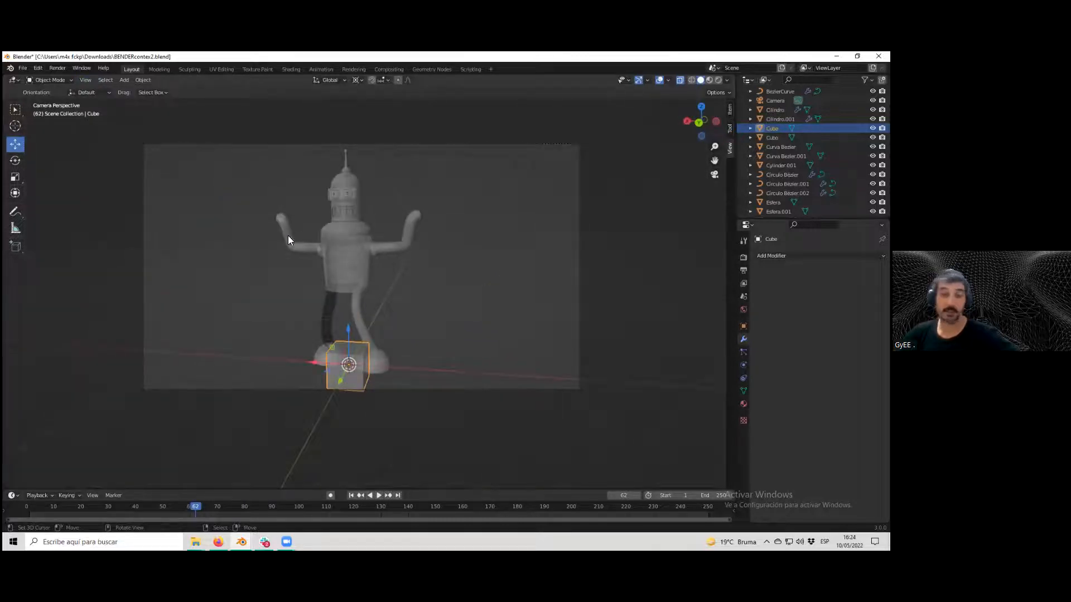
pyautogui.moveTo(410, 273); pyautogui.dragTo(380, 301, button='middle')
pyautogui.scroll(-8, 407, 287)
pyautogui.scroll(5, 356, 297)
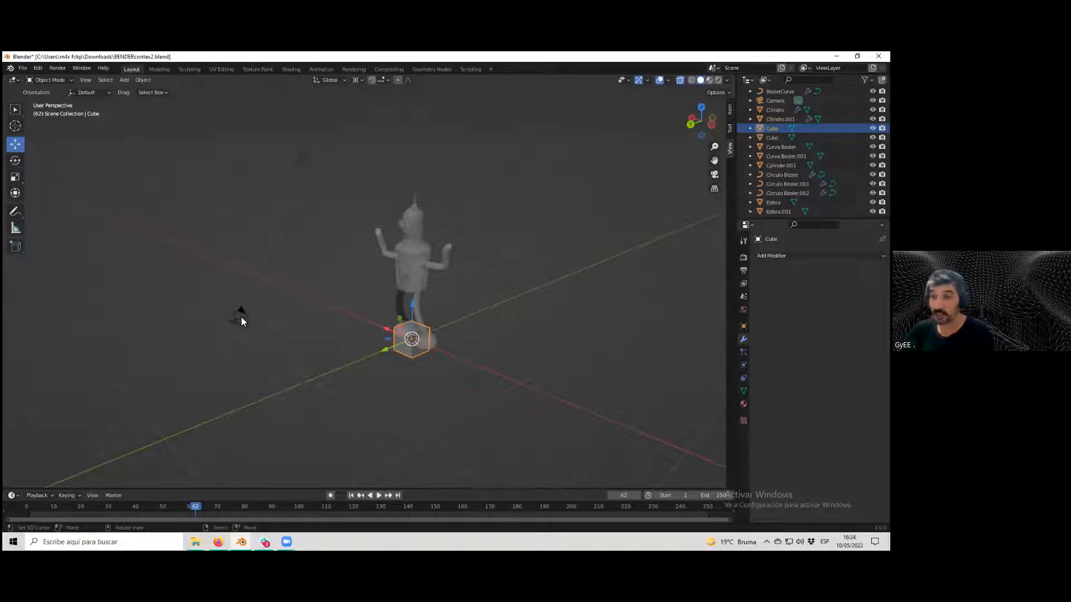
# Duplicate the camera, place the copy beside the original, and make the duplicate unlinked.
pyautogui.click(240, 317)
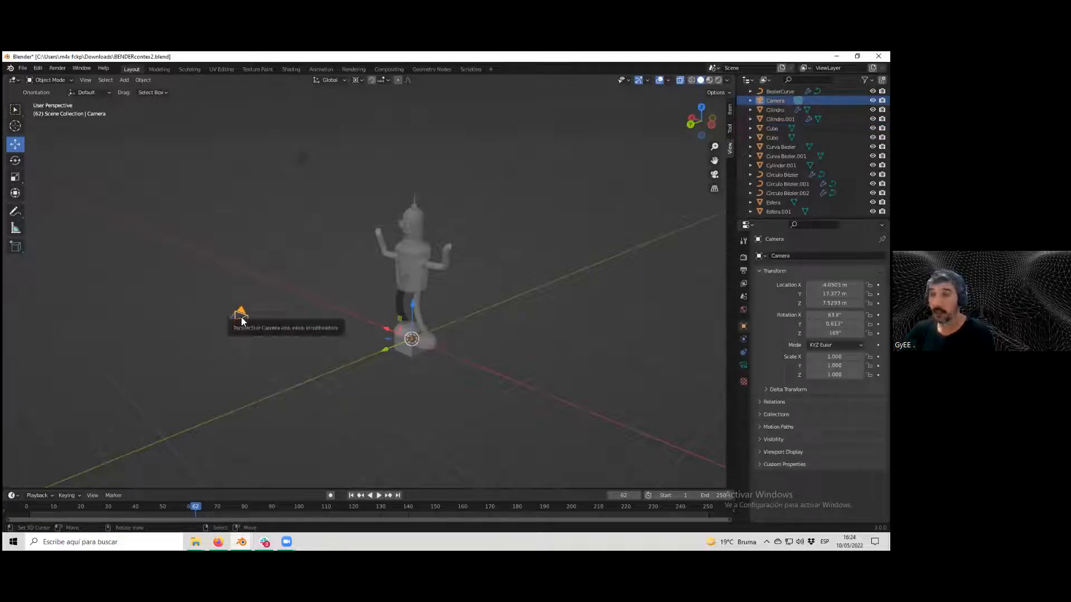
pyautogui.click(143, 81)
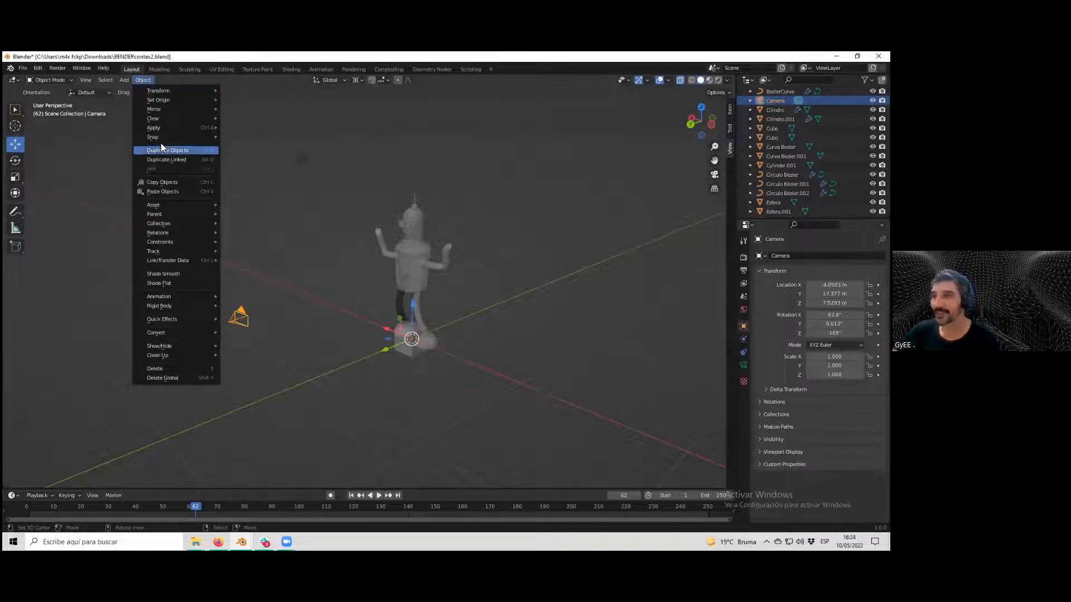
pyautogui.moveTo(151, 89)
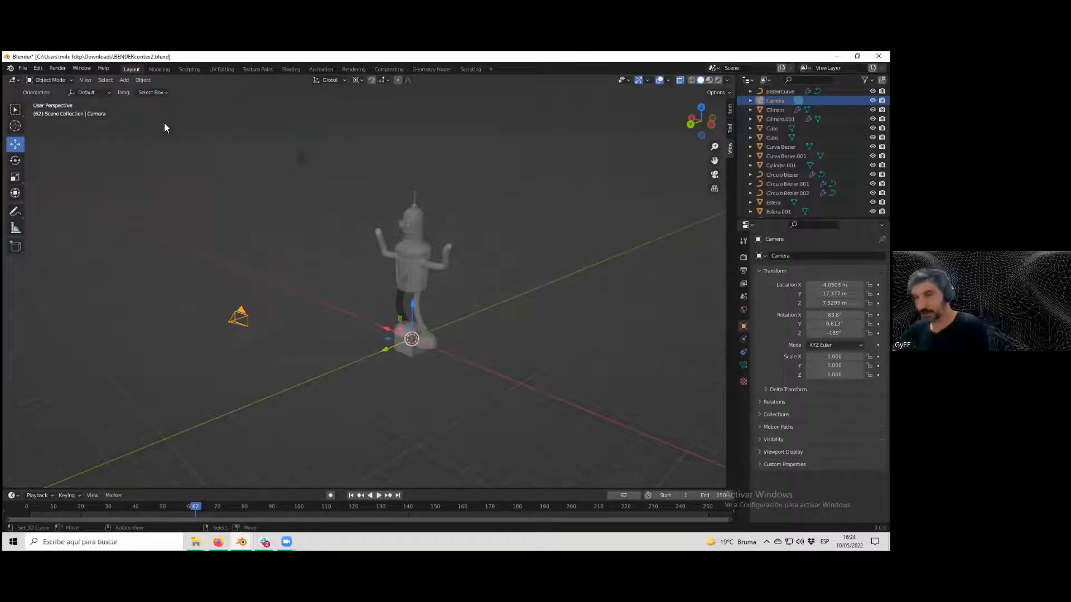
pyautogui.hotkey('shift', 'd')
pyautogui.click(193, 146)
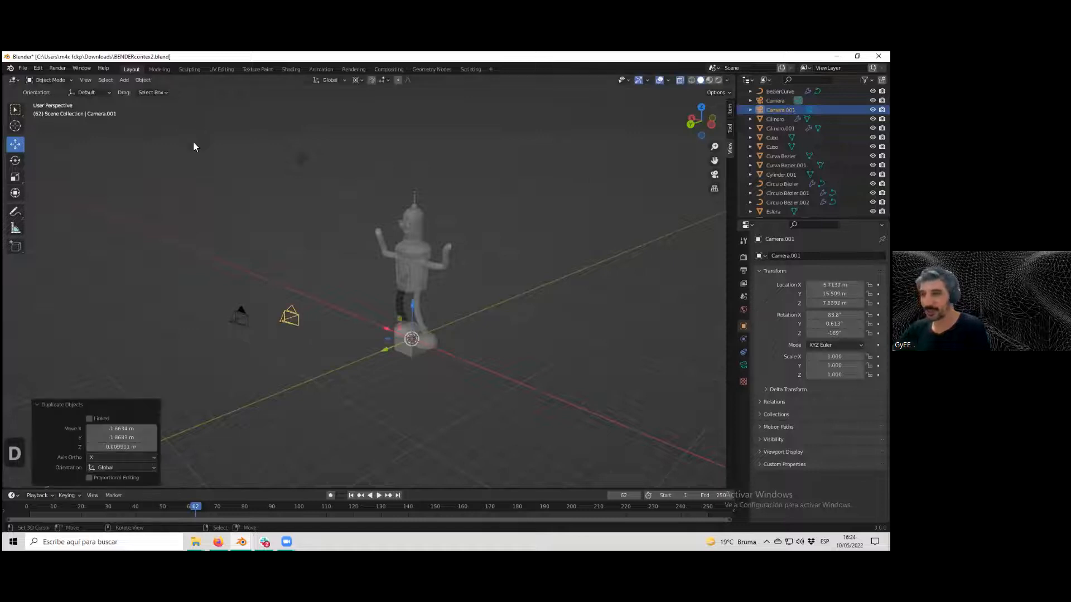
pyautogui.click(143, 80)
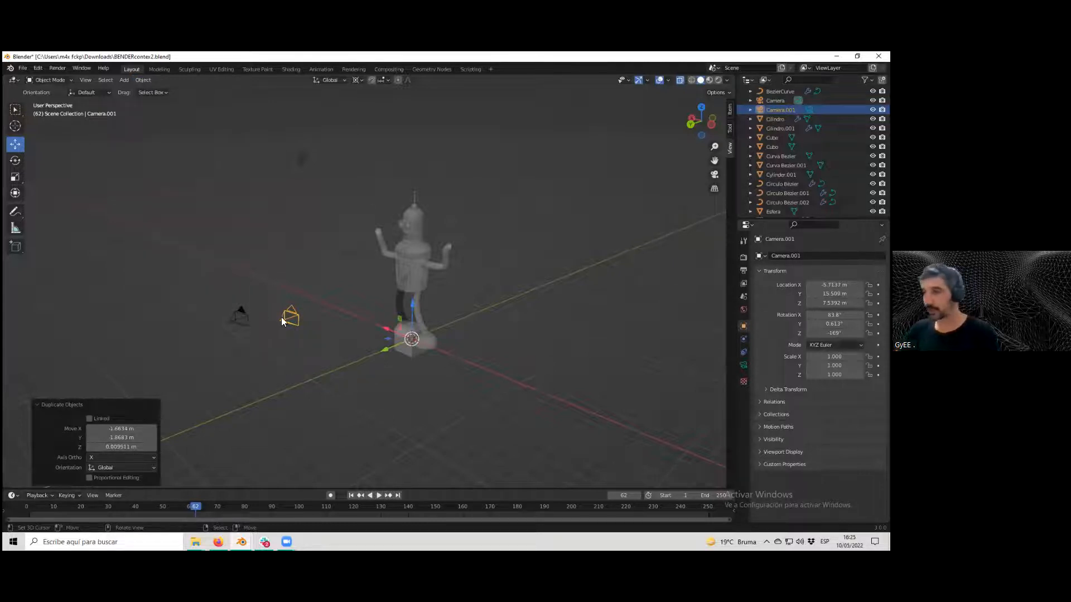
pyautogui.click(90, 418)
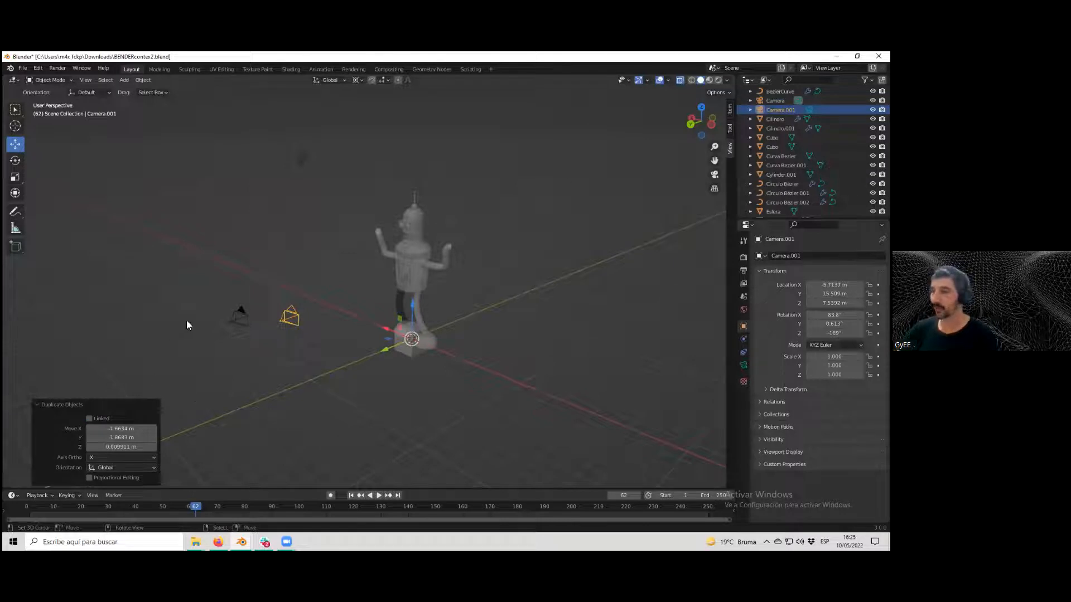
# Try making the cube the active camera and view through it, then return to the perspective view.
pyautogui.scroll(1, 302, 356)
pyautogui.scroll(-2, 300, 357)
pyautogui.moveTo(299, 357); pyautogui.dragTo(349, 352, button='middle')
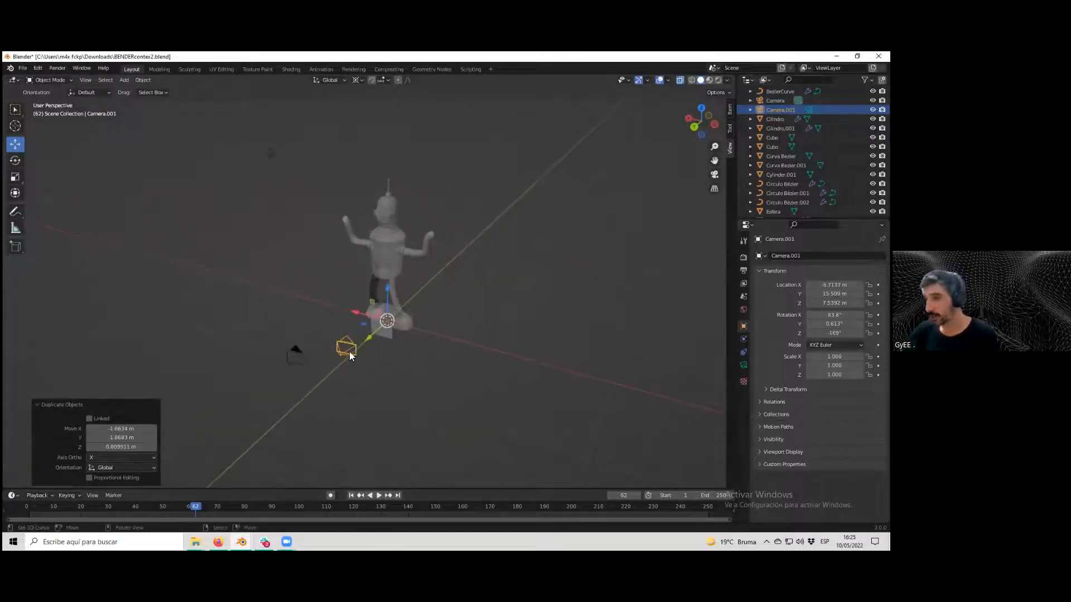
pyautogui.click(304, 359)
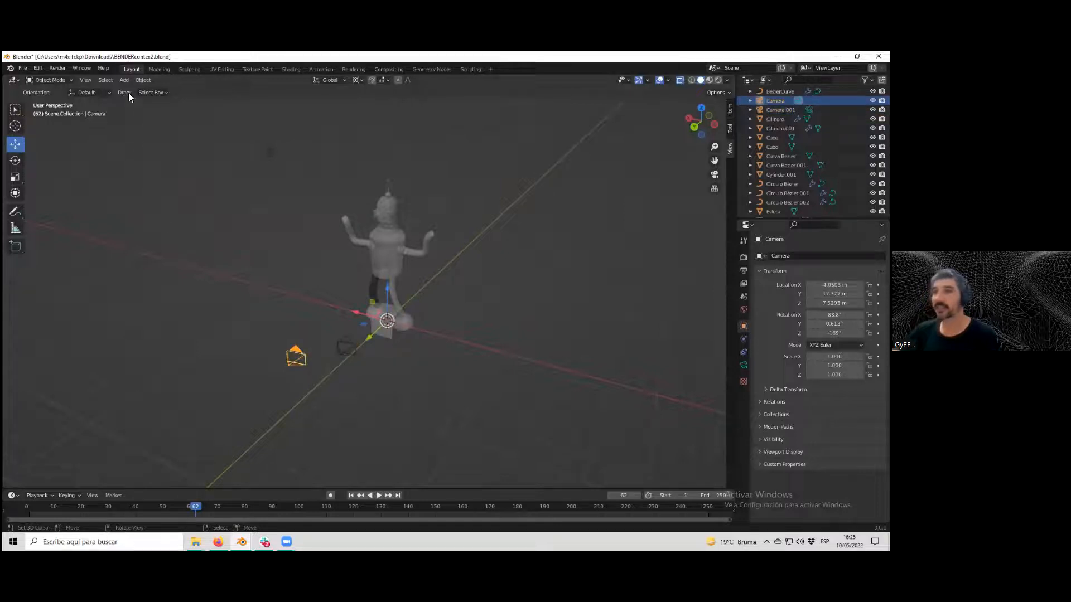
pyautogui.click(85, 80)
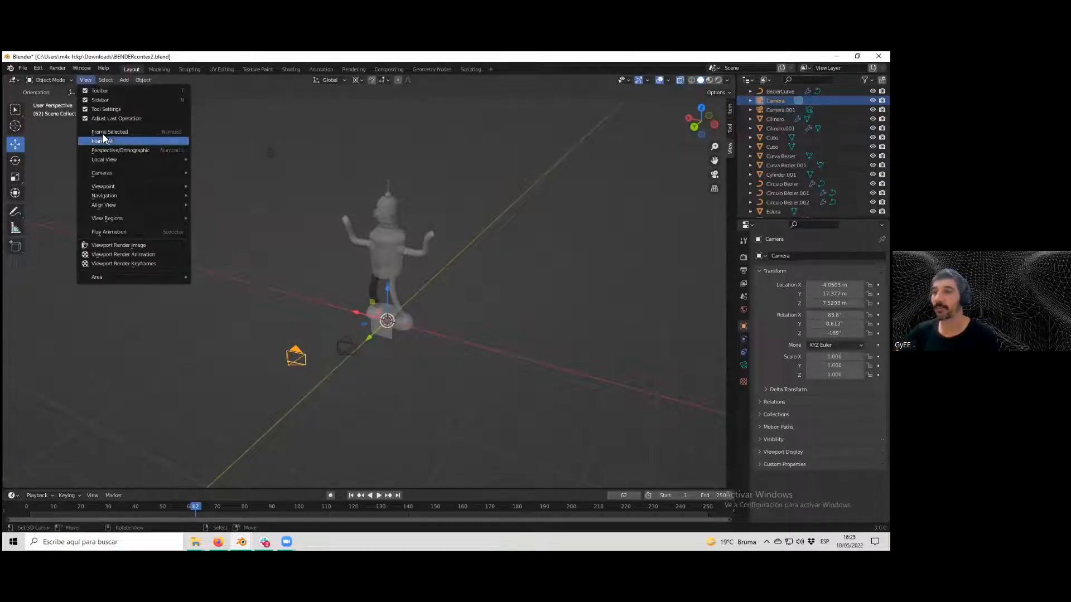
pyautogui.moveTo(138, 176)
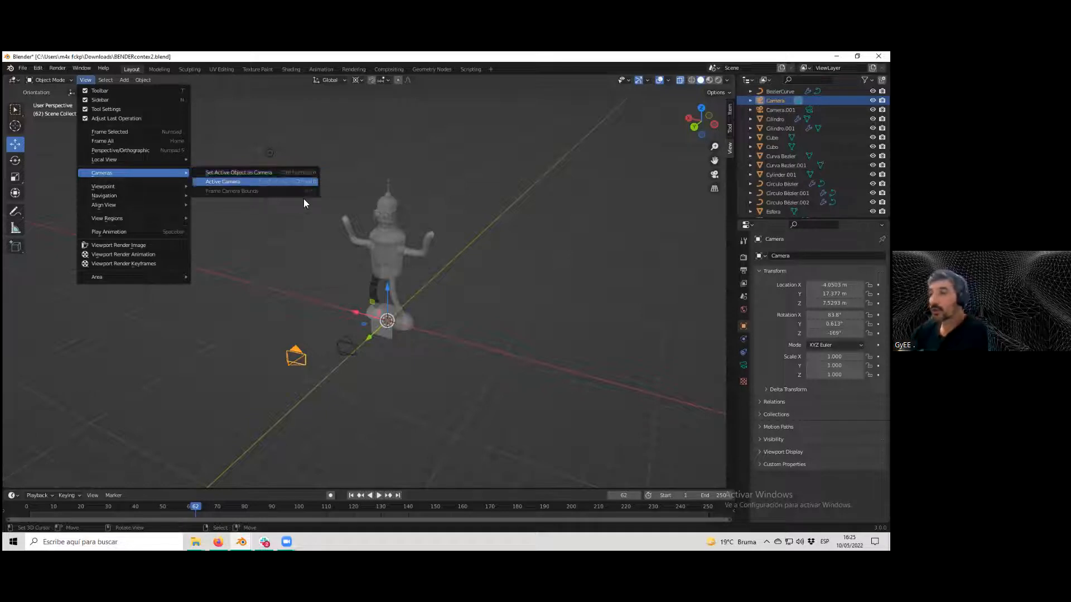
pyautogui.click(389, 329)
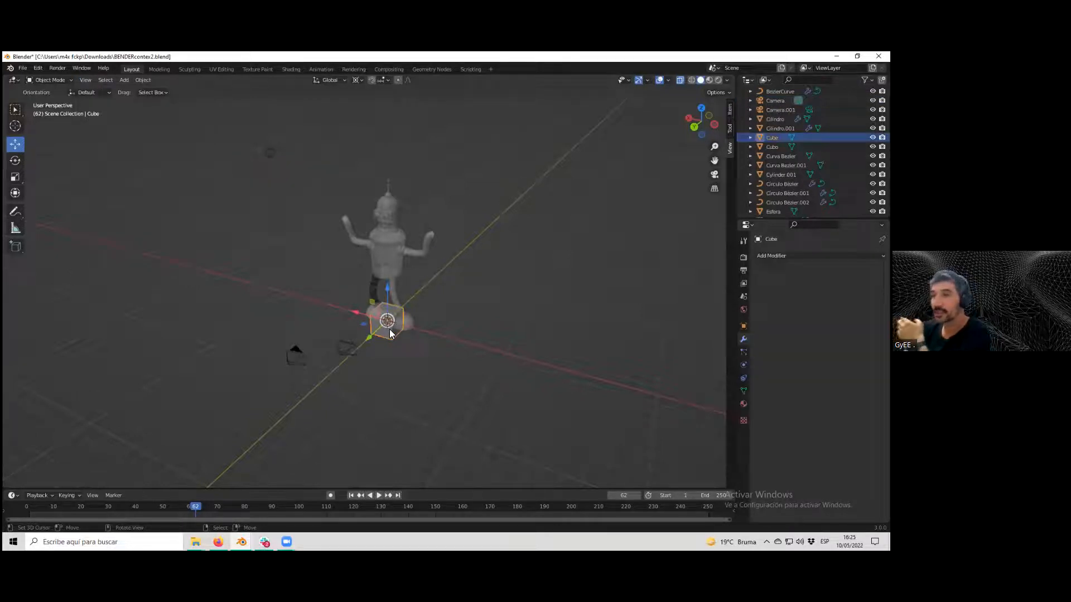
pyautogui.click(92, 79)
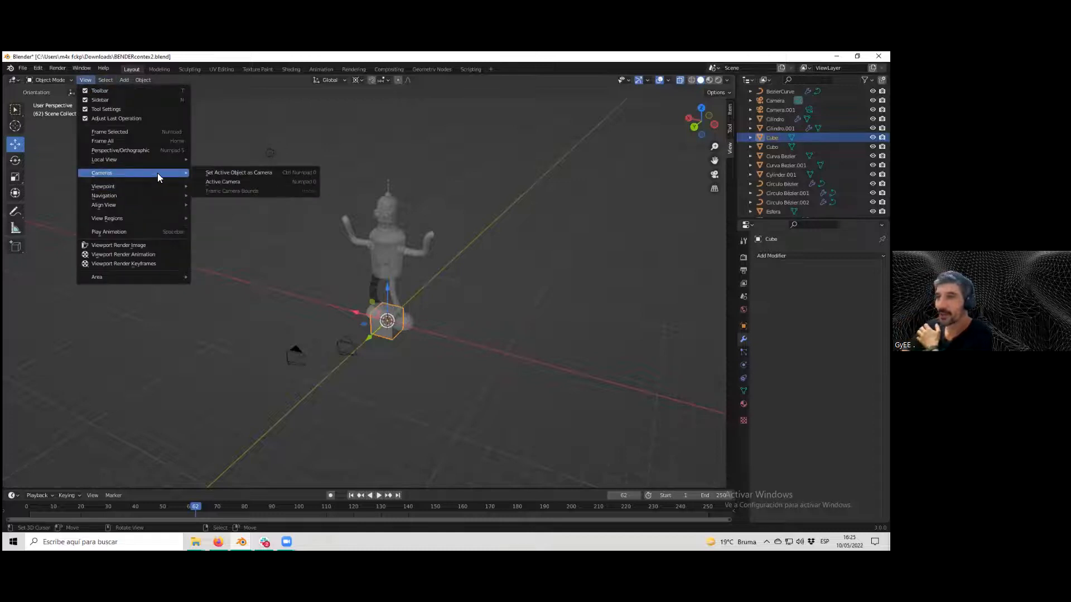
pyautogui.click(211, 172)
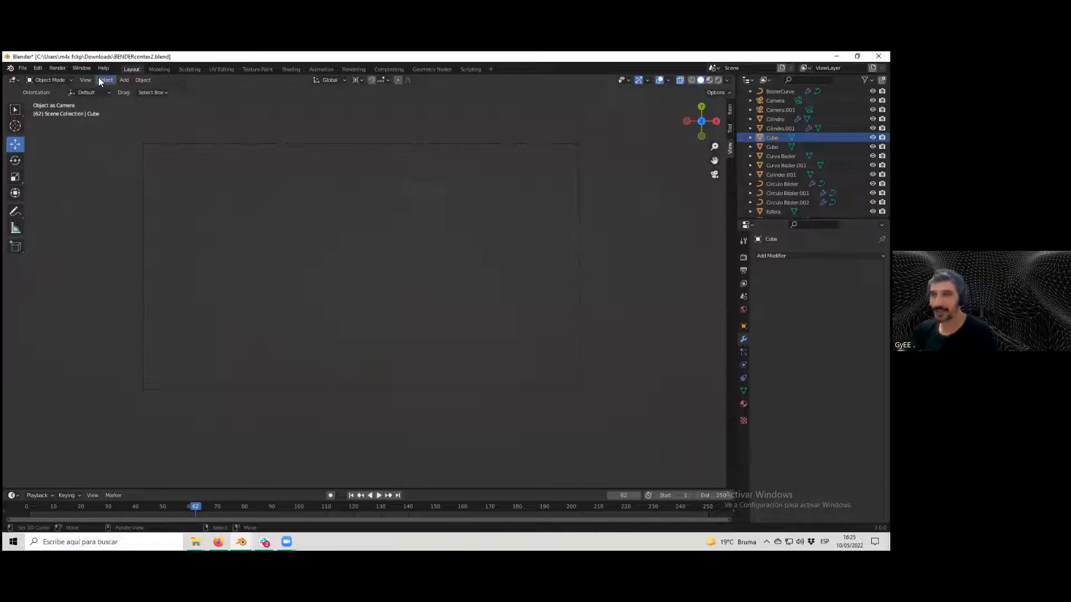
pyautogui.press('KP_0')
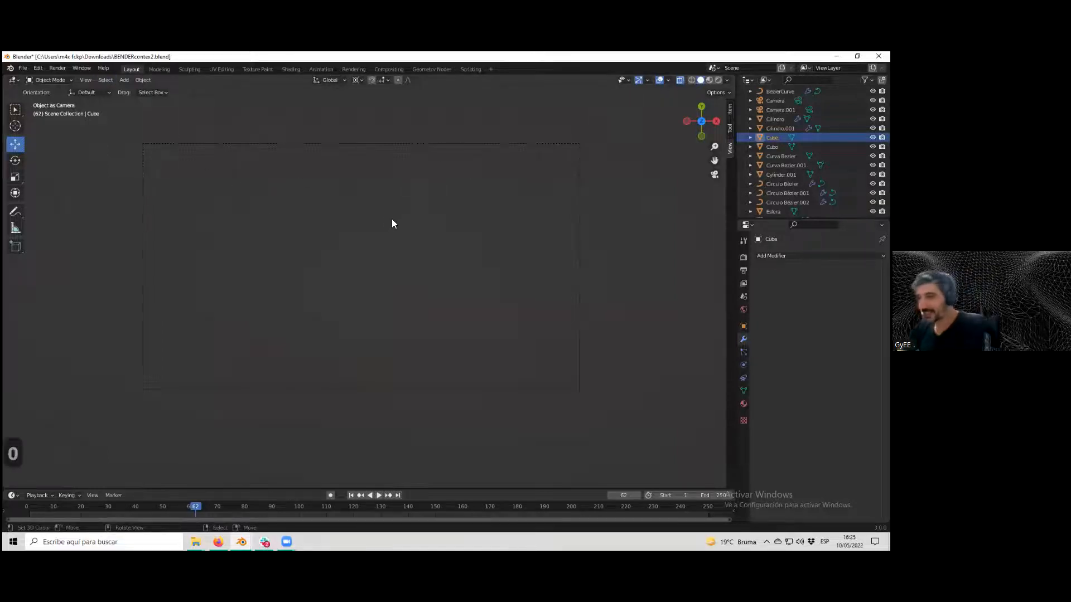
pyautogui.scroll(-2, 367, 304)
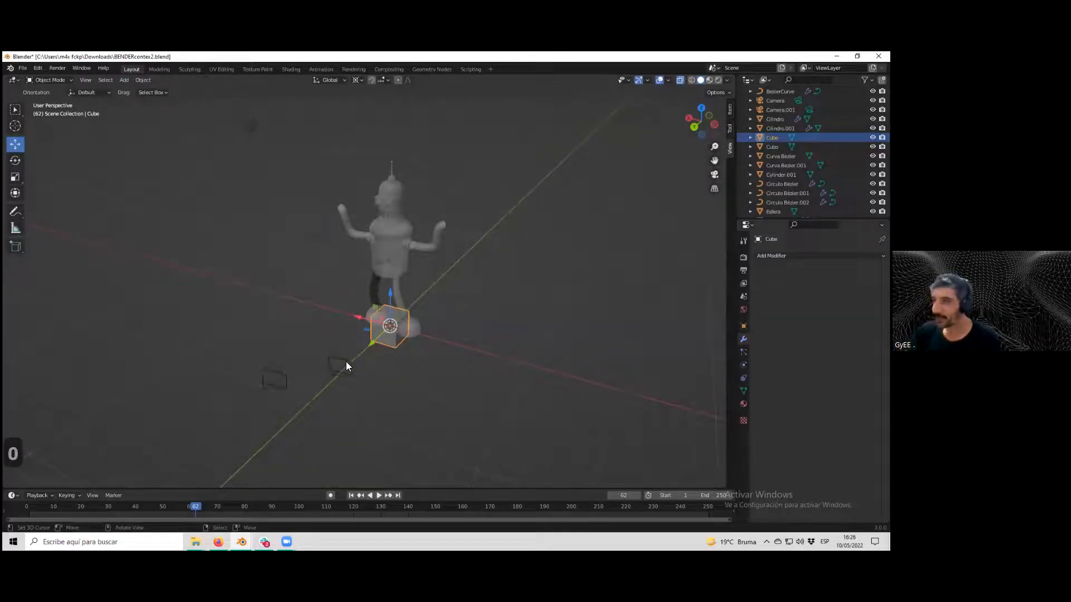
# Select the duplicated camera and look through the camera viewpoint, then return to the free view.
pyautogui.click(345, 362)
pyautogui.click(86, 80)
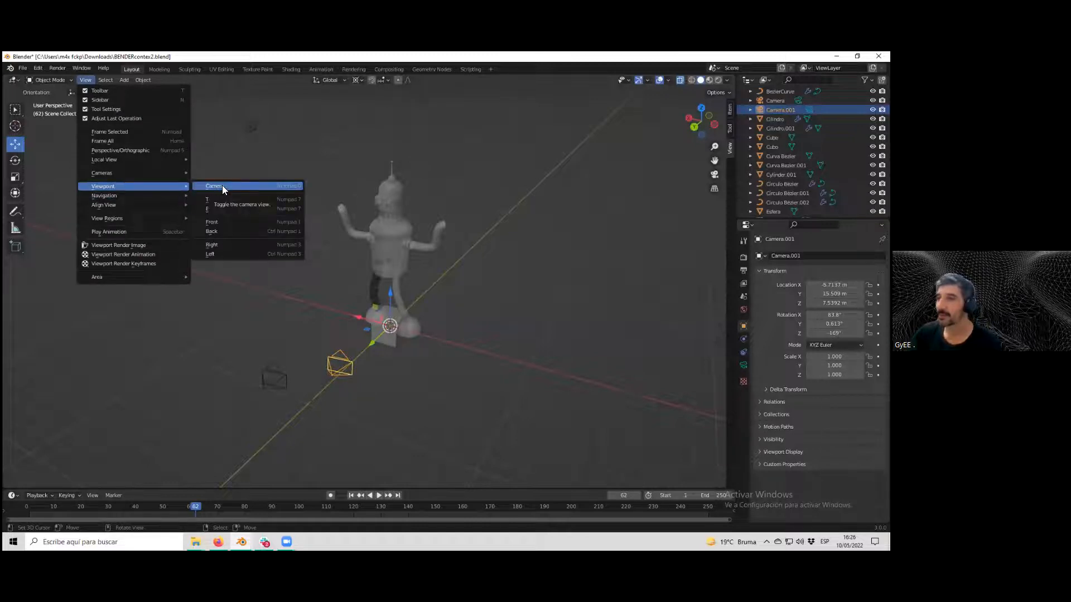
pyautogui.click(222, 186)
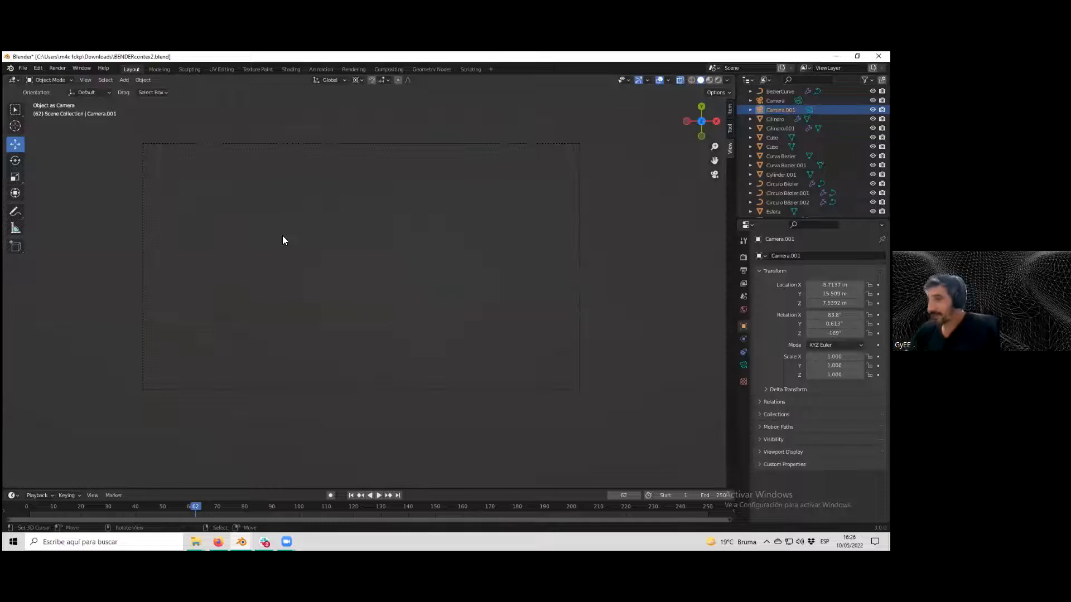
pyautogui.press('KP_0')
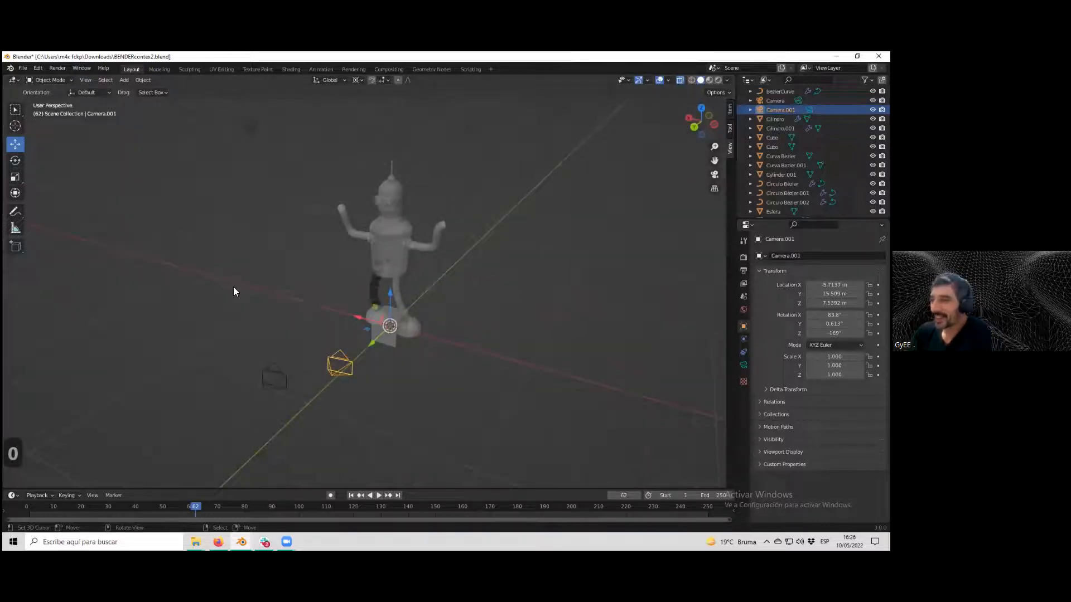
# Set the duplicated camera as the active scene camera, then return to the perspective view.
pyautogui.click(85, 79)
pyautogui.moveTo(104, 184)
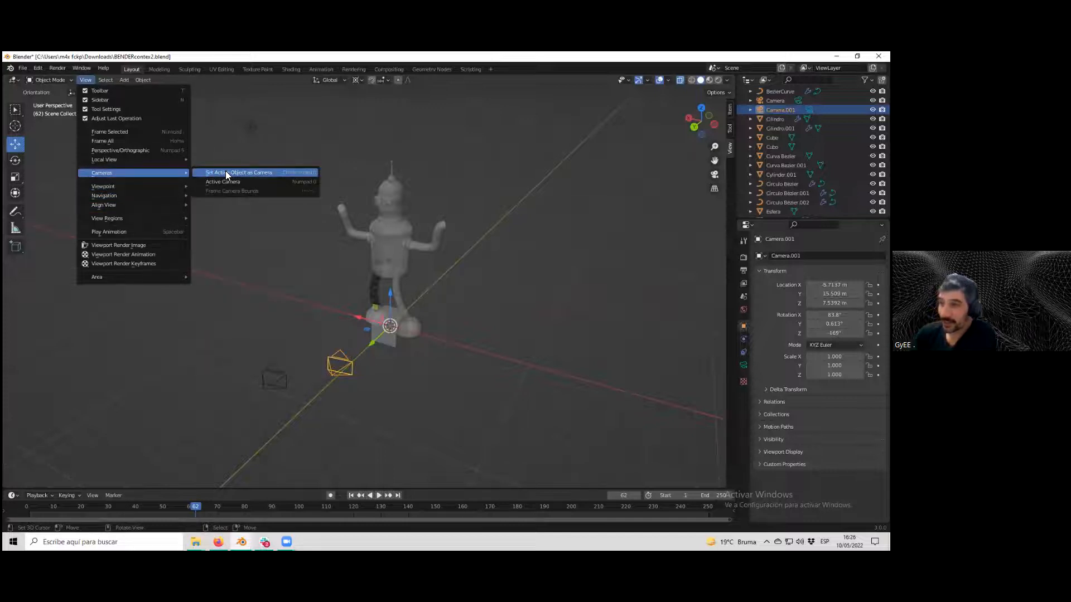
pyautogui.click(226, 172)
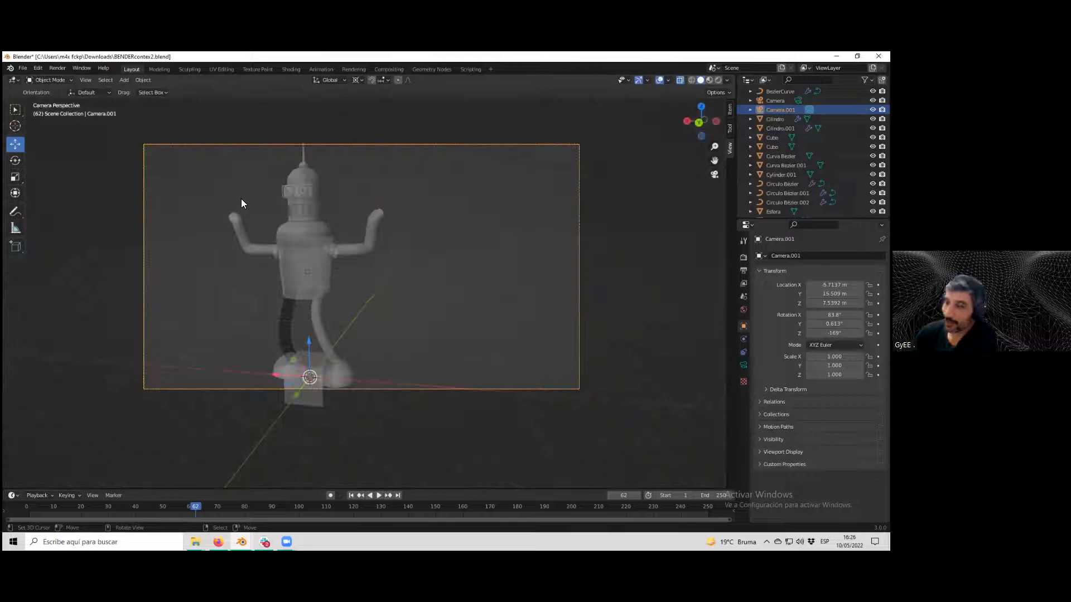
pyautogui.scroll(-3, 331, 251)
pyautogui.press('KP_0')
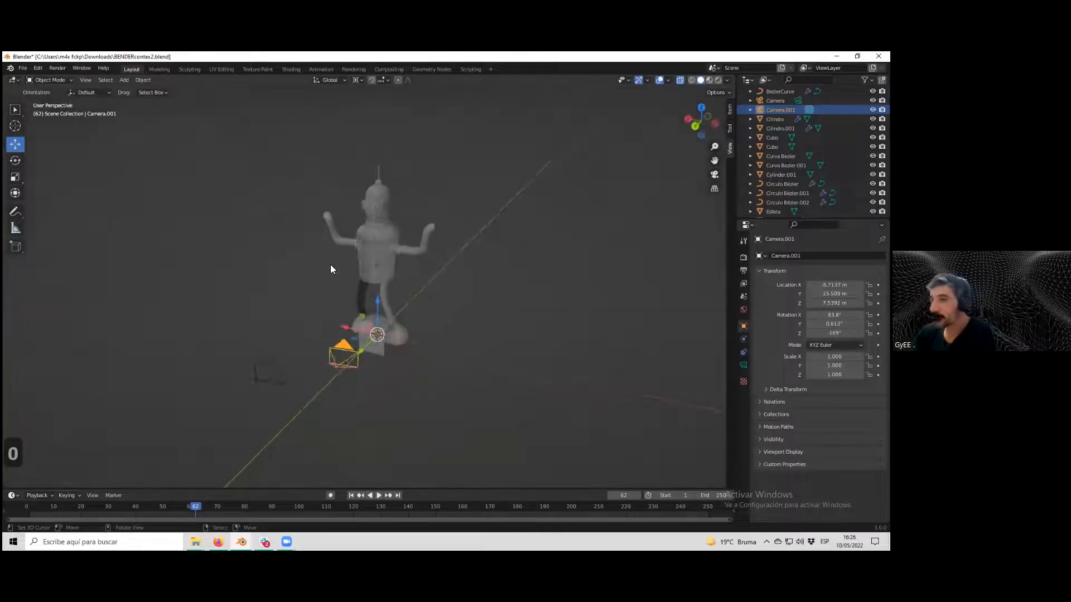
# Check the framing through the new active camera once more, then return to the perspective view.
pyautogui.moveTo(331, 269); pyautogui.dragTo(276, 262, button='middle')
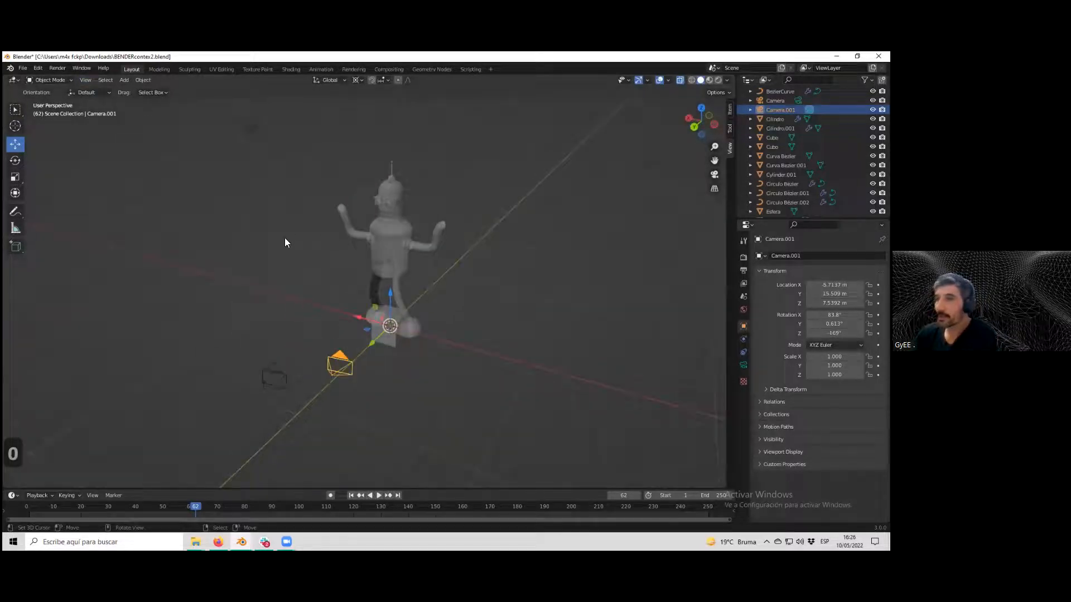
pyautogui.click(85, 80)
pyautogui.moveTo(132, 173)
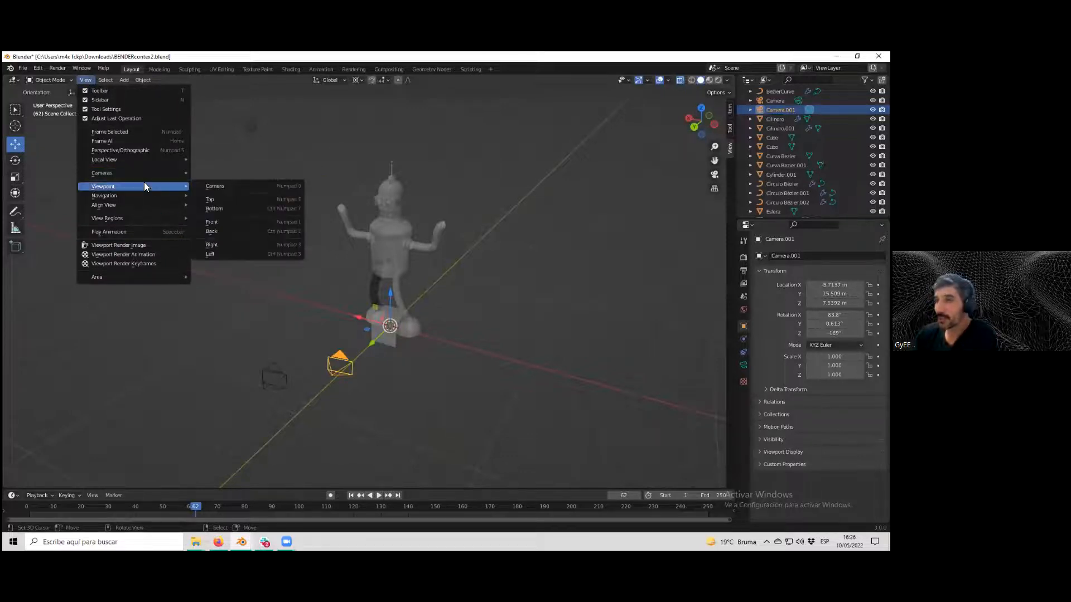
pyautogui.click(223, 186)
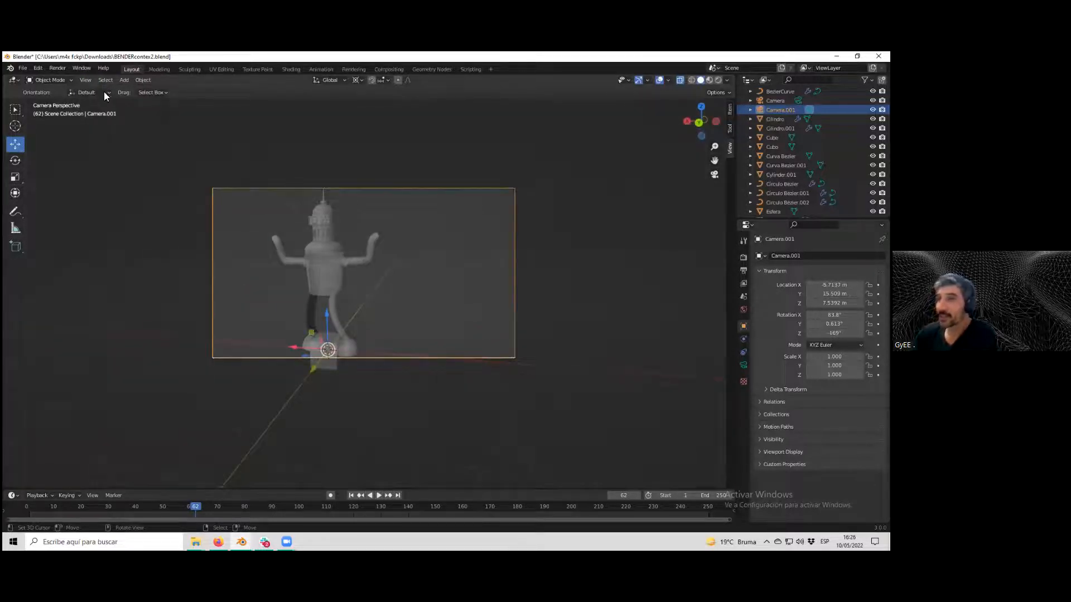
pyautogui.press('KP_0')
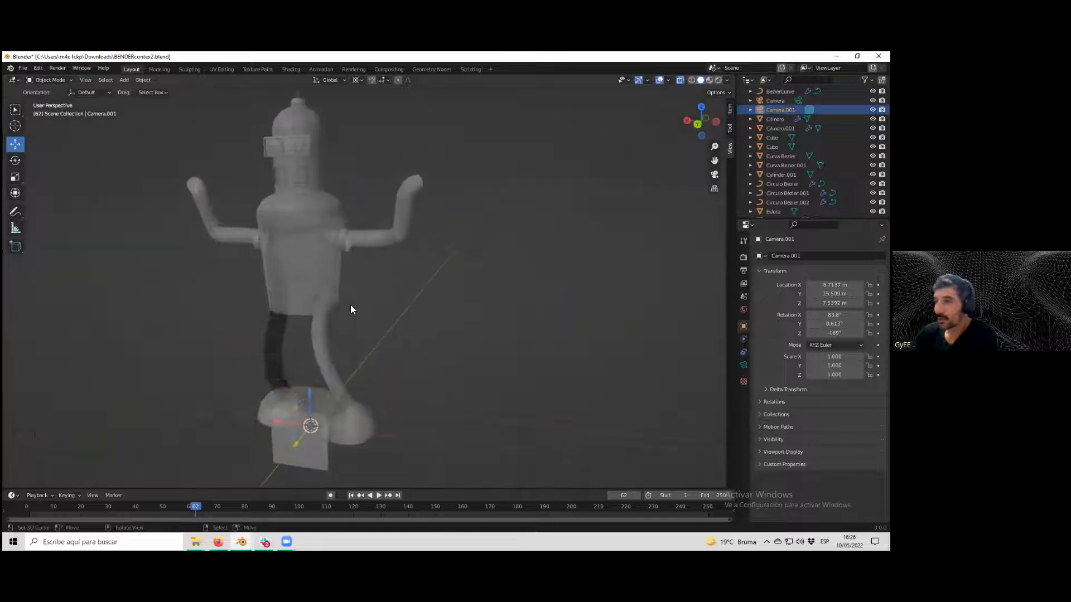
# Select the original camera, view through the active camera, then return to the free view and zoom around.
pyautogui.click(290, 325)
pyautogui.click(87, 80)
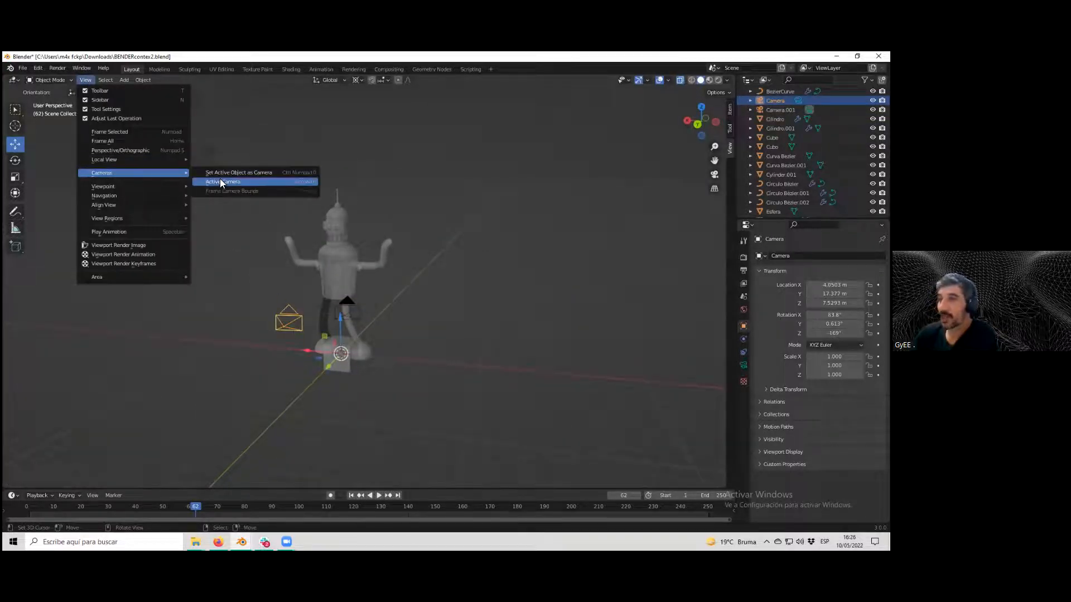
pyautogui.click(223, 182)
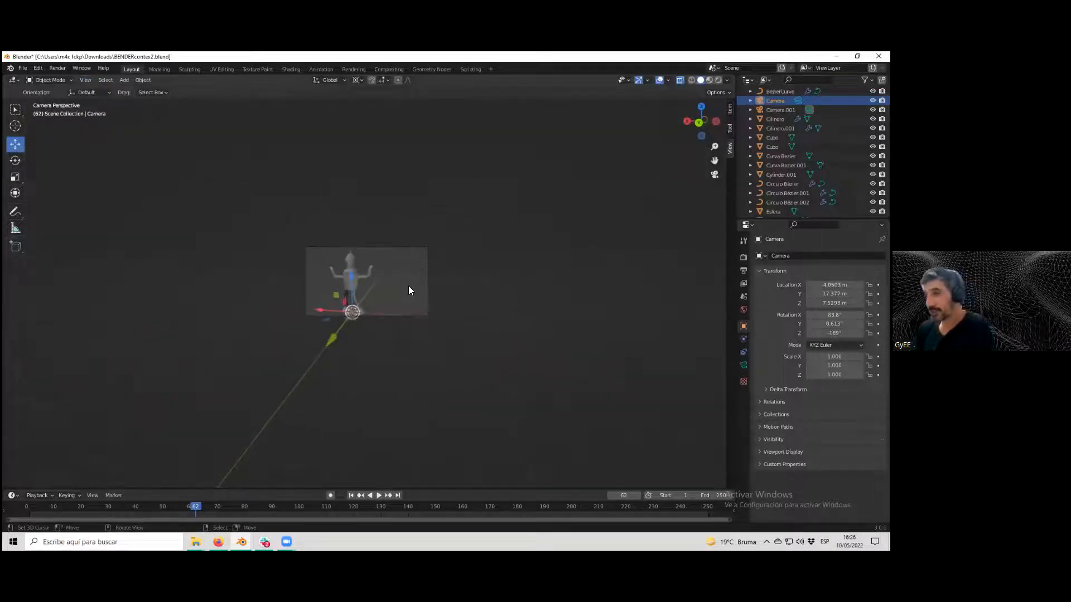
pyautogui.press('KP_0')
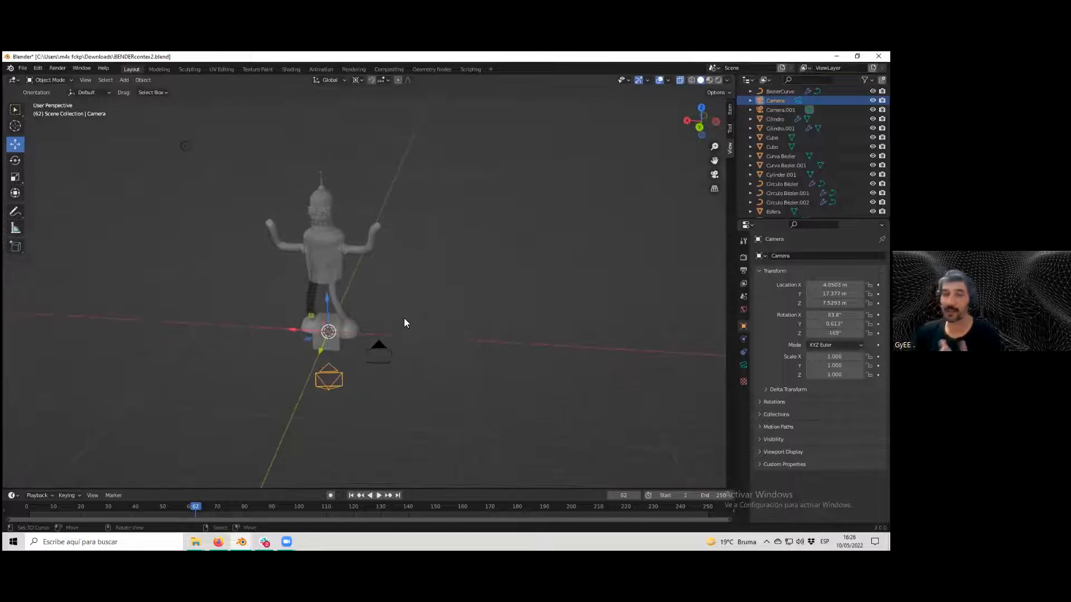
pyautogui.scroll(1, 385, 359)
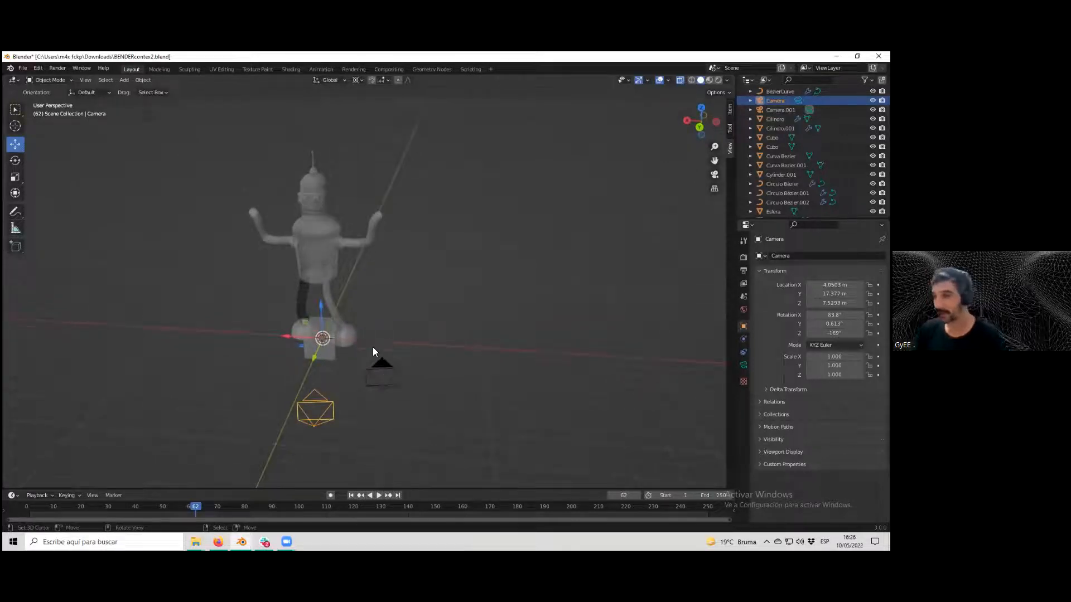
pyautogui.scroll(2, 373, 346)
pyautogui.scroll(-3, 372, 357)
pyautogui.scroll(2, 321, 353)
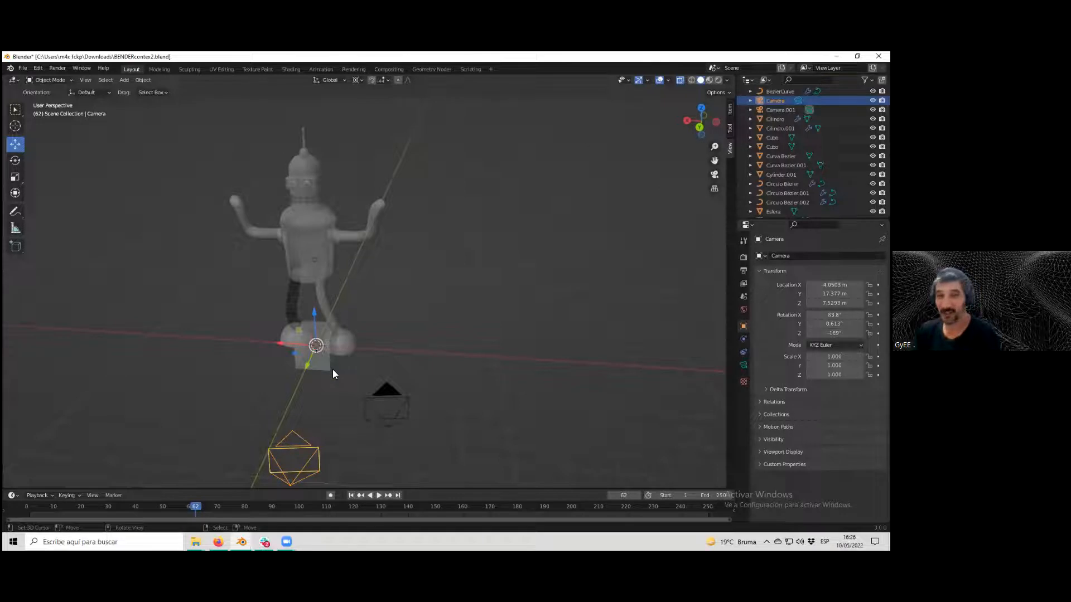
pyautogui.scroll(-3, 334, 368)
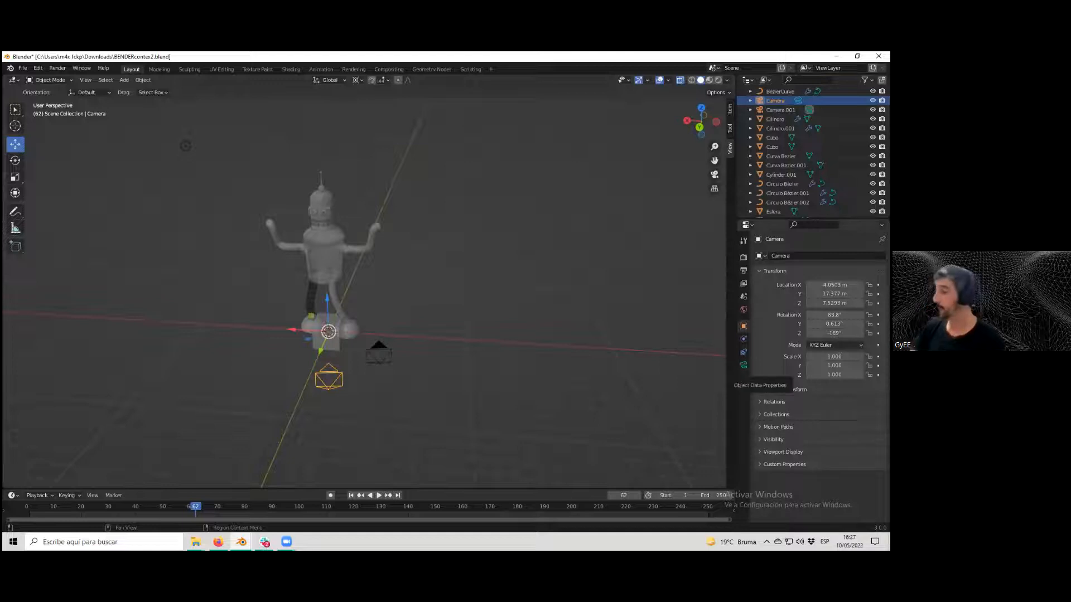
# Open the selected camera's data properties and switch its lens type to Orthographic.
pyautogui.click(744, 365)
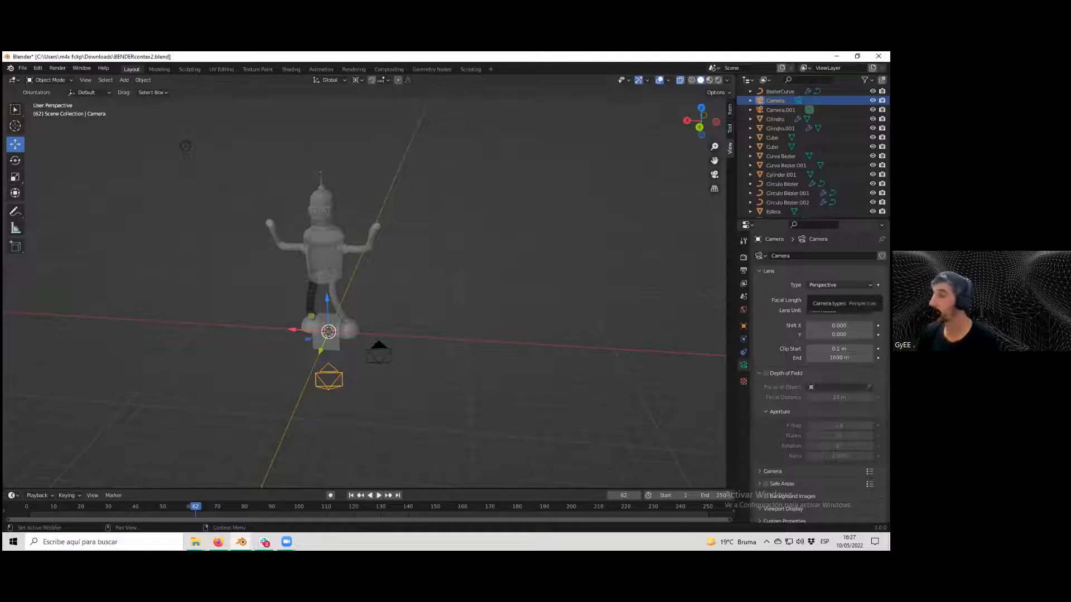
pyautogui.click(839, 285)
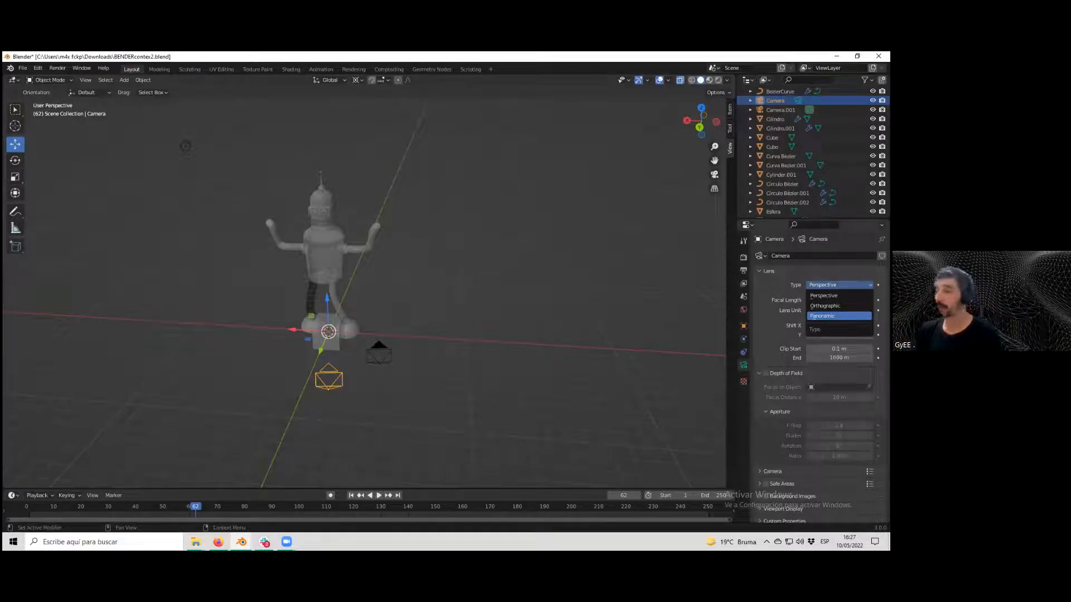
pyautogui.click(825, 296)
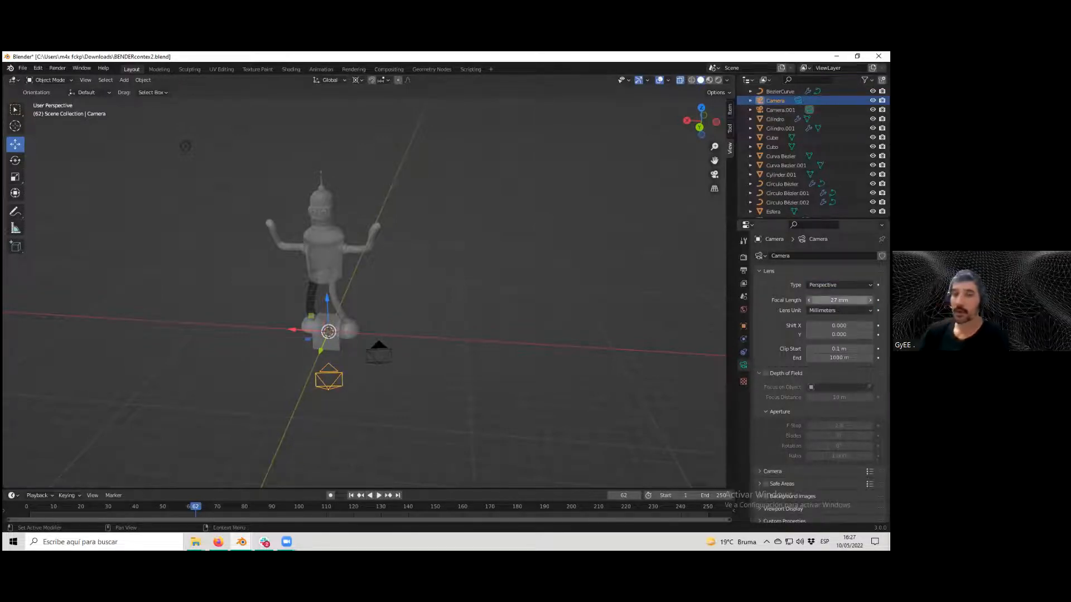
pyautogui.click(834, 285)
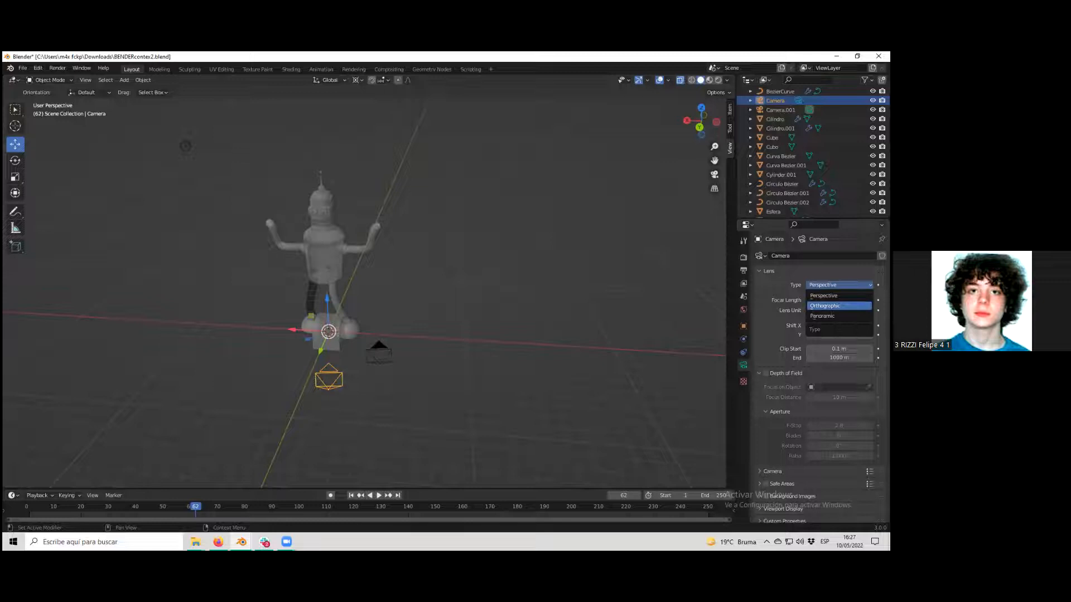
pyautogui.click(825, 305)
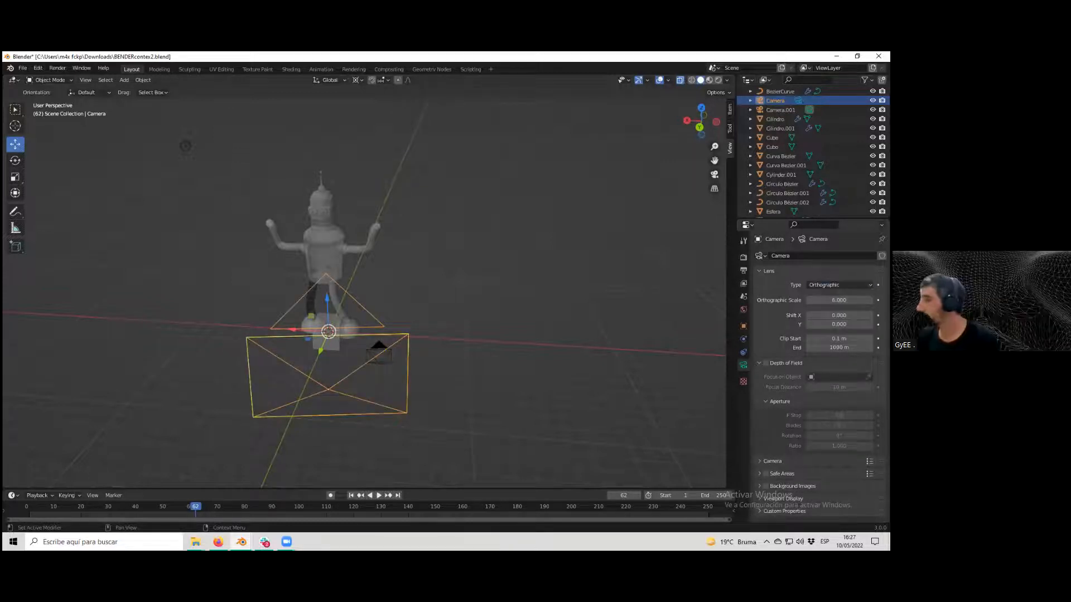
pyautogui.click(772, 461)
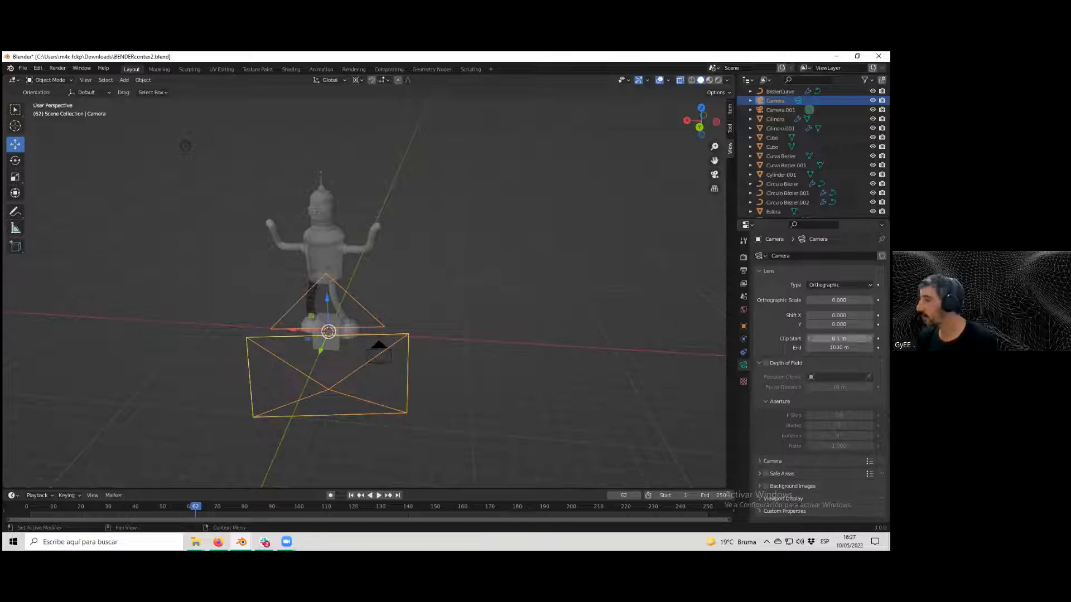
# Switch the camera lens type to Panoramic and back to Orthographic twice, comparing the camera frames.
pyautogui.click(840, 285)
pyautogui.click(823, 317)
pyautogui.click(839, 285)
pyautogui.scroll(-1, 823, 335)
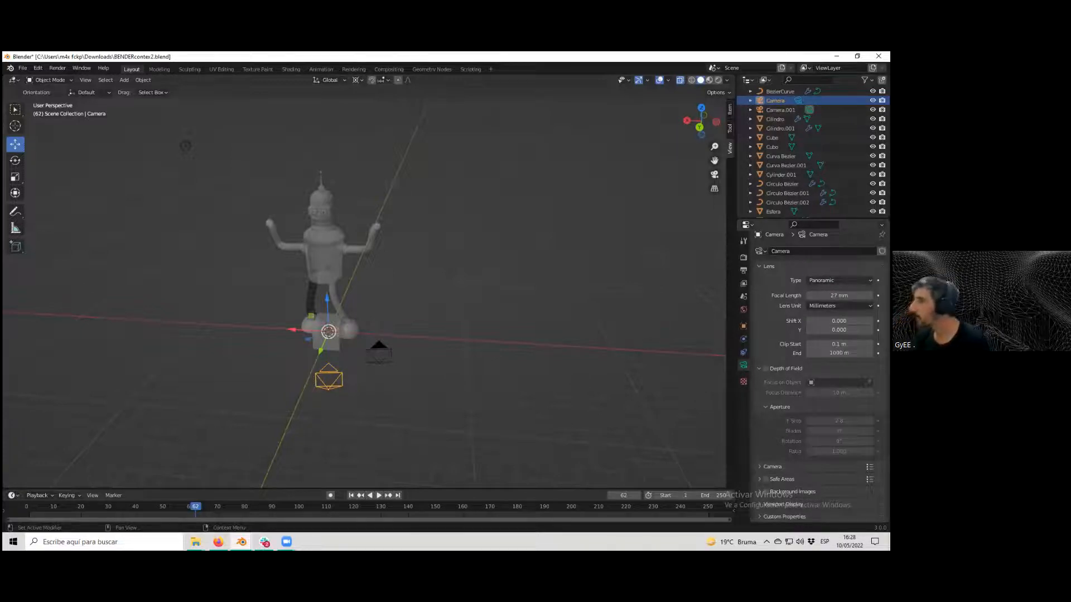
pyautogui.click(839, 280)
pyautogui.click(839, 301)
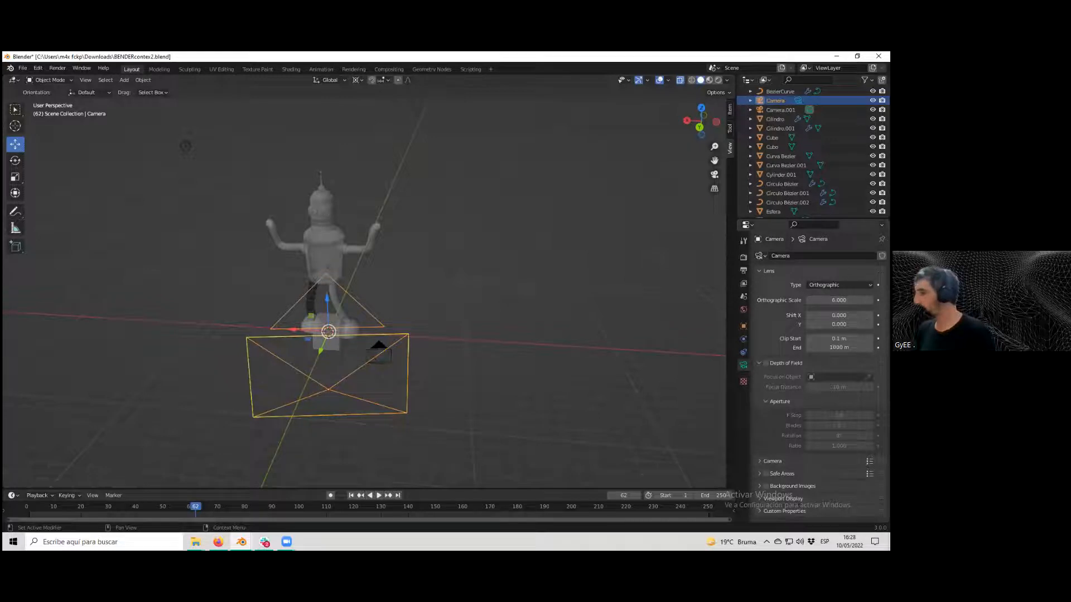
pyautogui.scroll(-2, 820, 379)
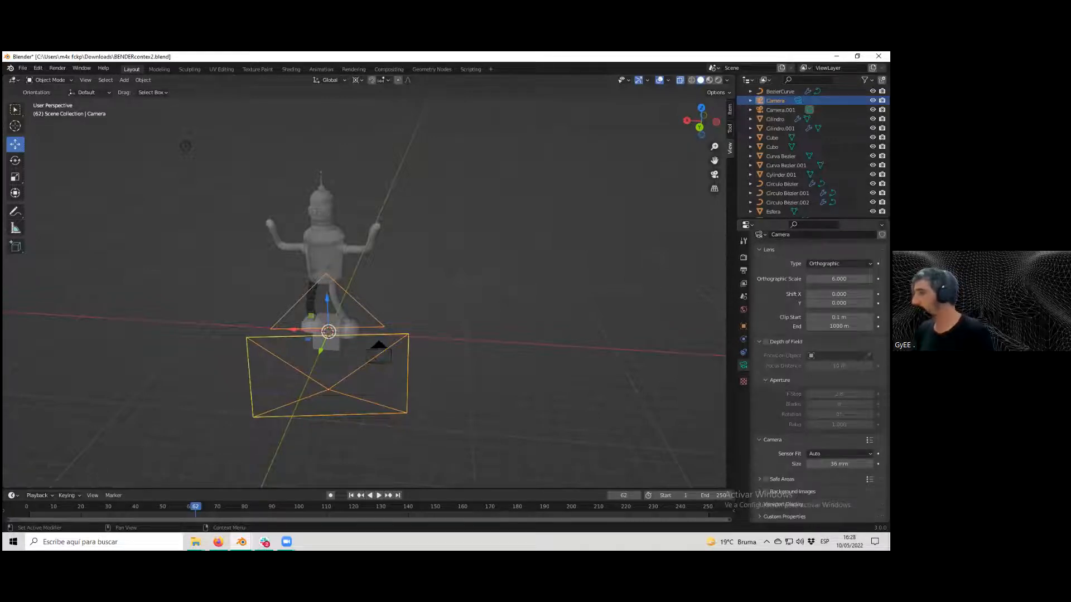
pyautogui.scroll(2, 820, 374)
pyautogui.click(839, 285)
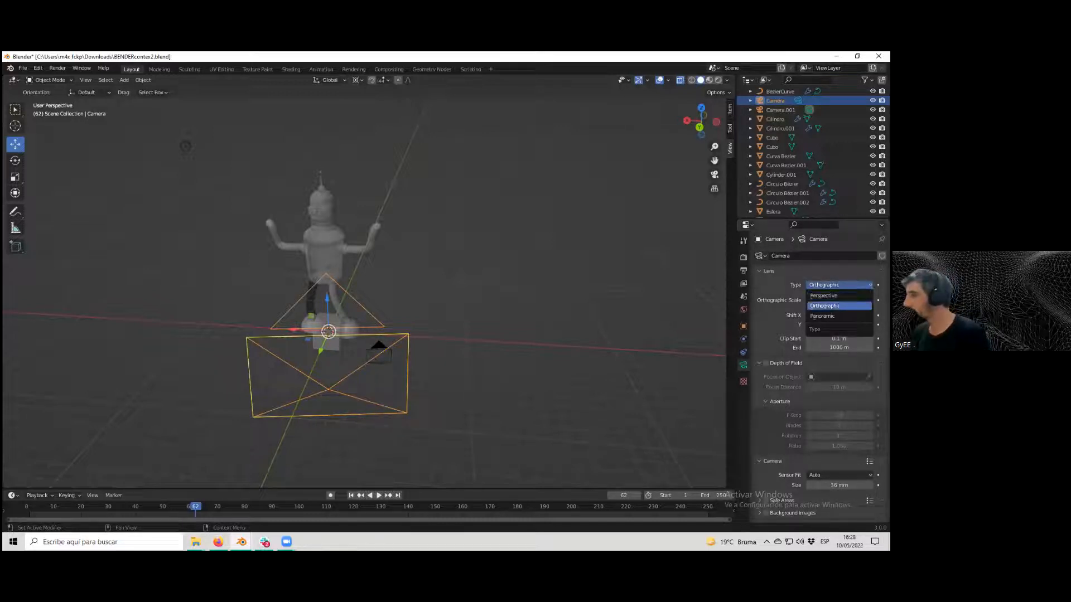
pyautogui.click(822, 316)
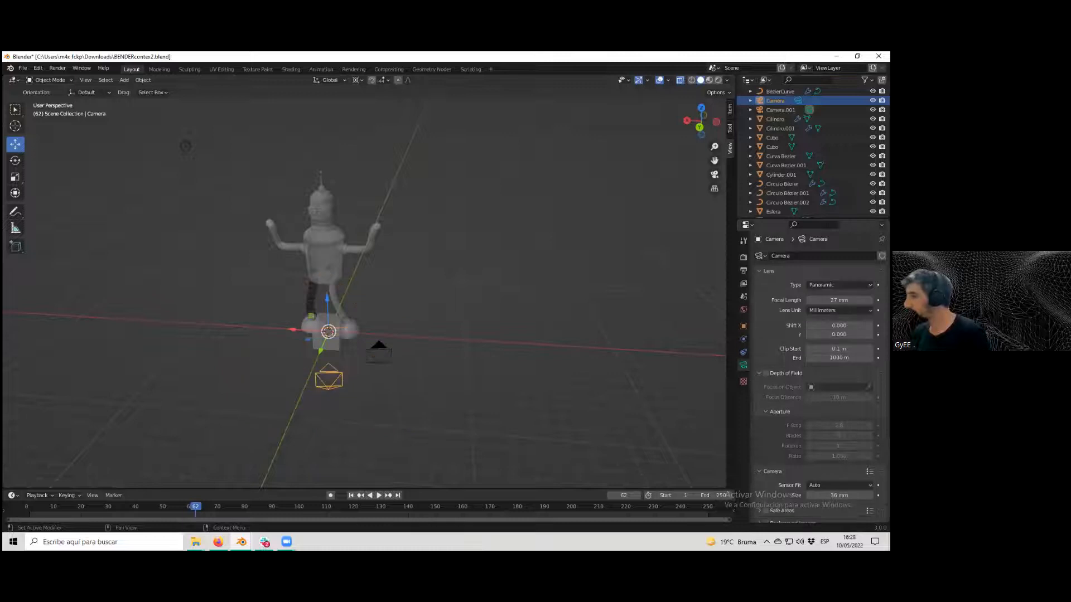
pyautogui.scroll(-2, 817, 379)
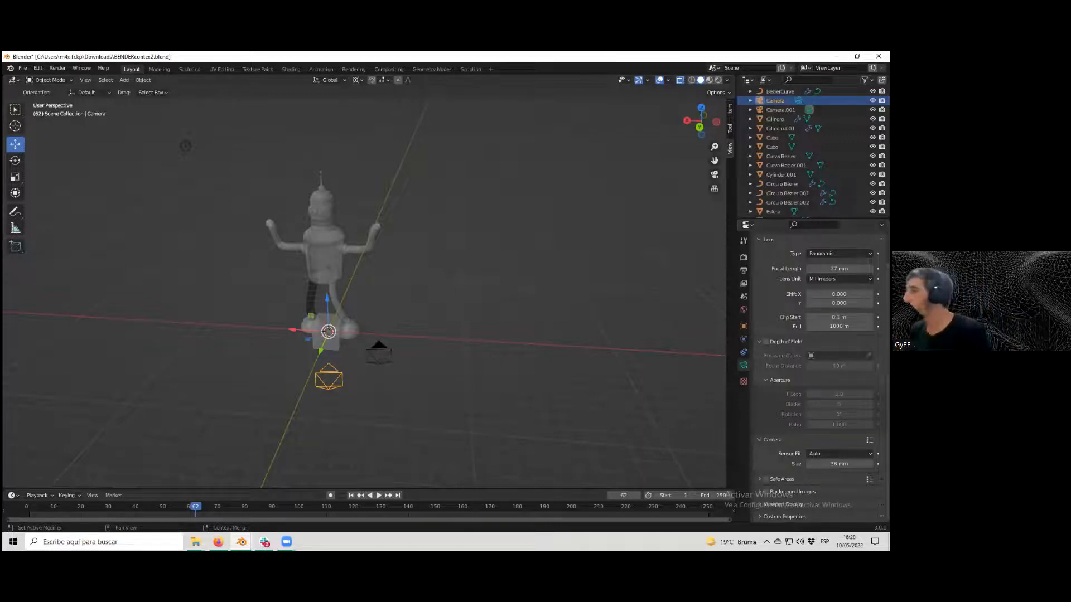
pyautogui.click(840, 253)
pyautogui.click(840, 274)
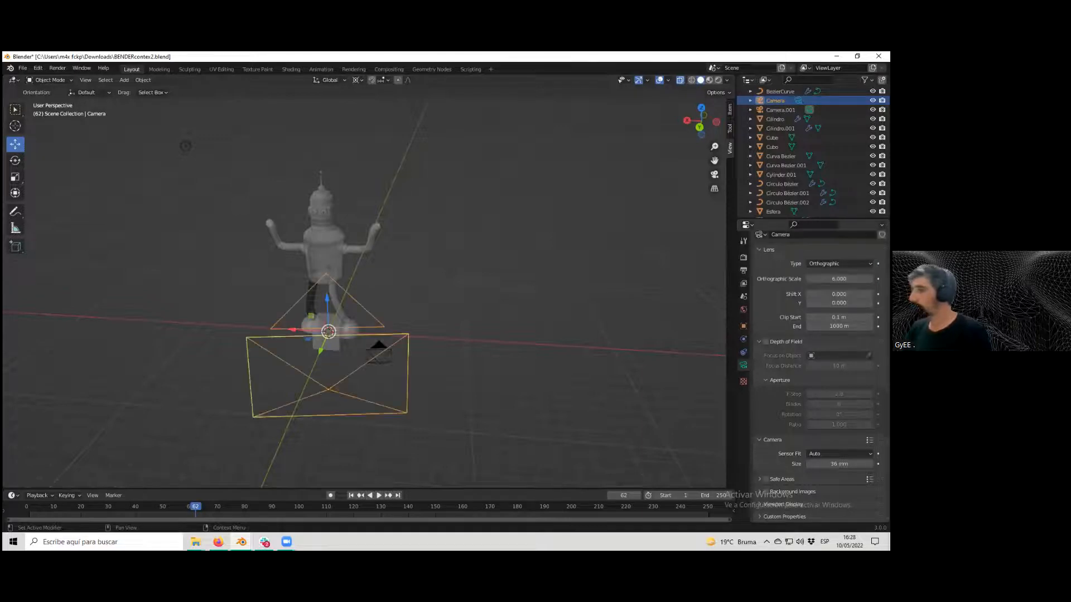
# View the scene through the camera and set the camera lens type back to Perspective.
pyautogui.scroll(-3, 634, 352)
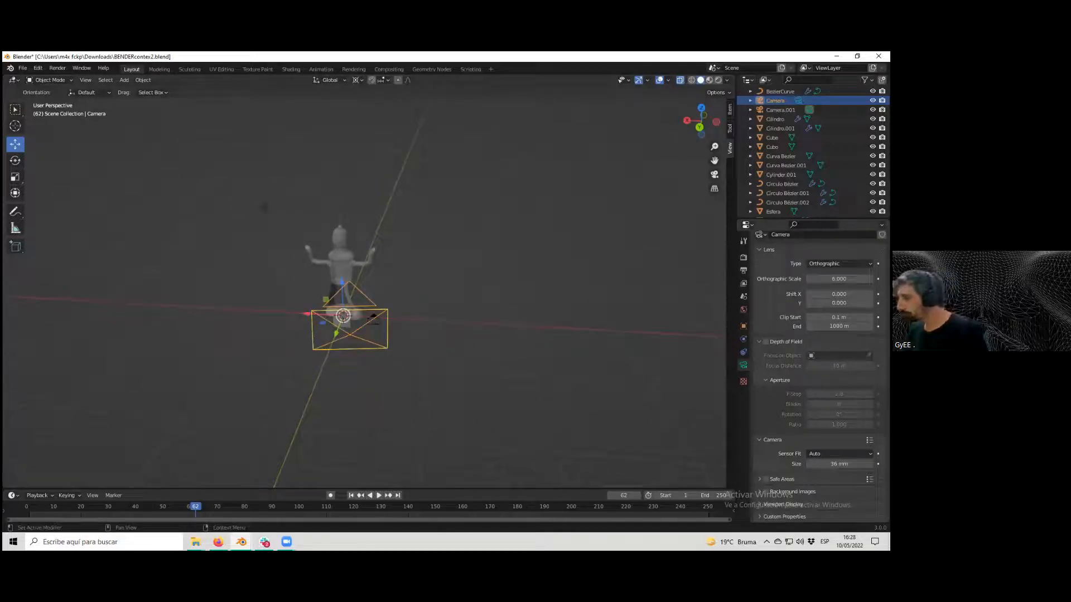
pyautogui.click(782, 504)
pyautogui.click(783, 504)
pyautogui.moveTo(839, 279); pyautogui.dragTo(805, 279)
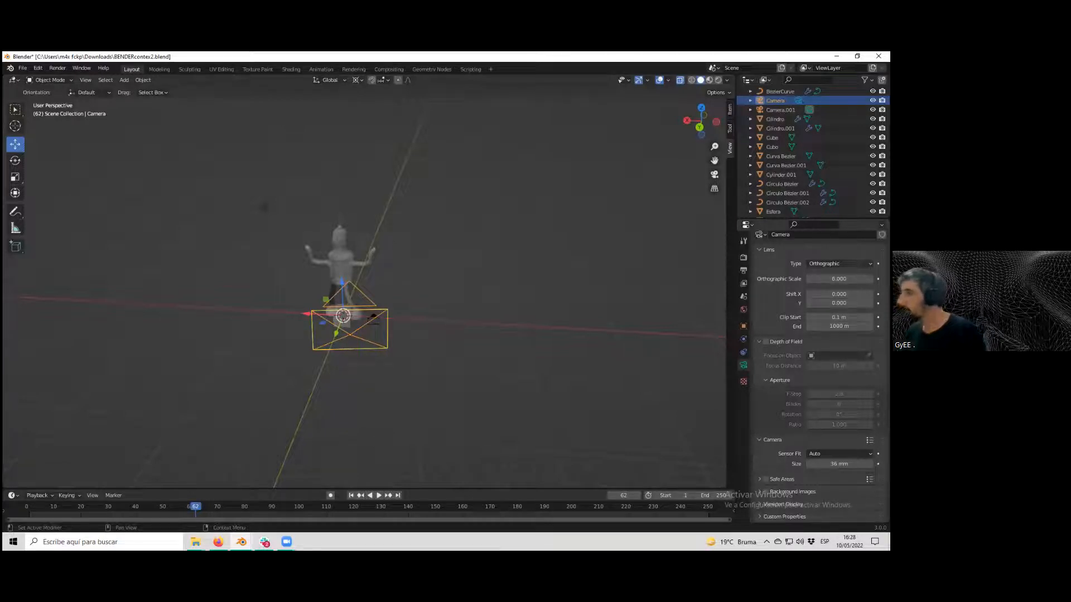
pyautogui.scroll(2, 522, 325)
pyautogui.moveTo(505, 334); pyautogui.dragTo(224, 274, button='middle')
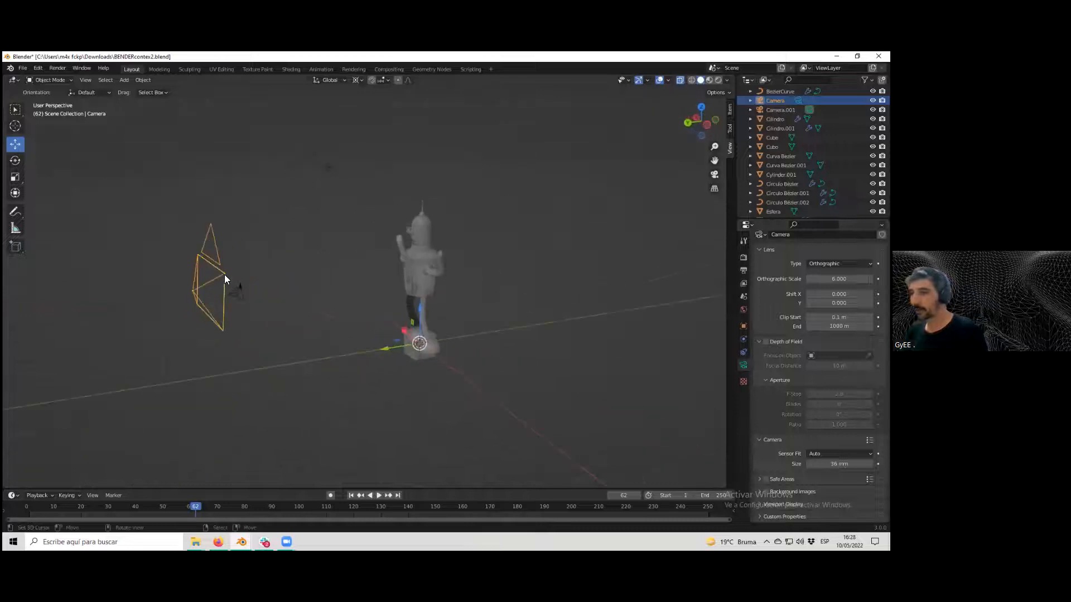
pyautogui.press('KP_0')
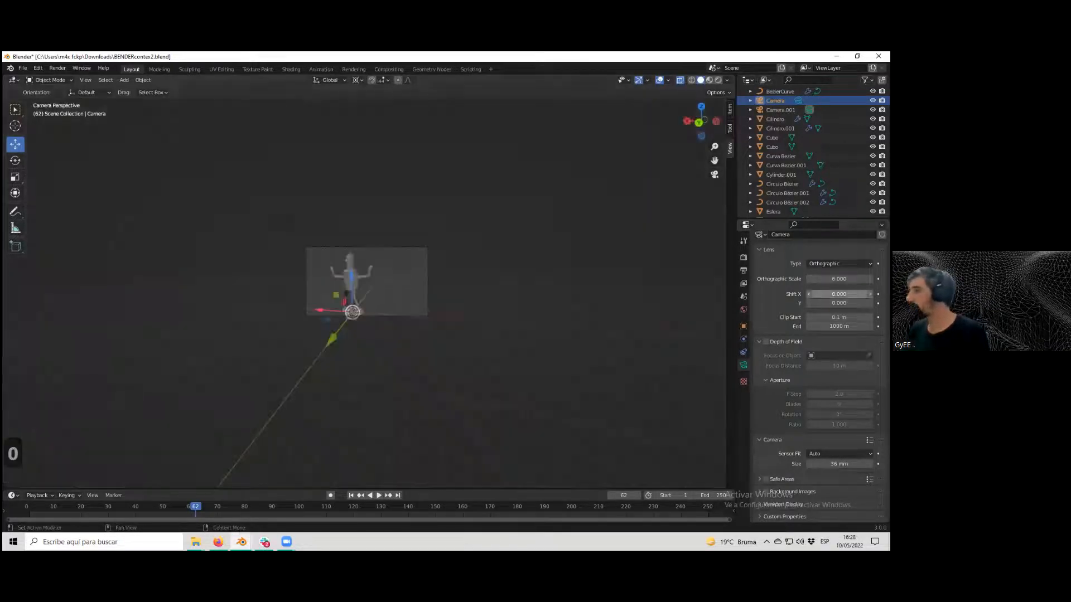
pyautogui.click(838, 264)
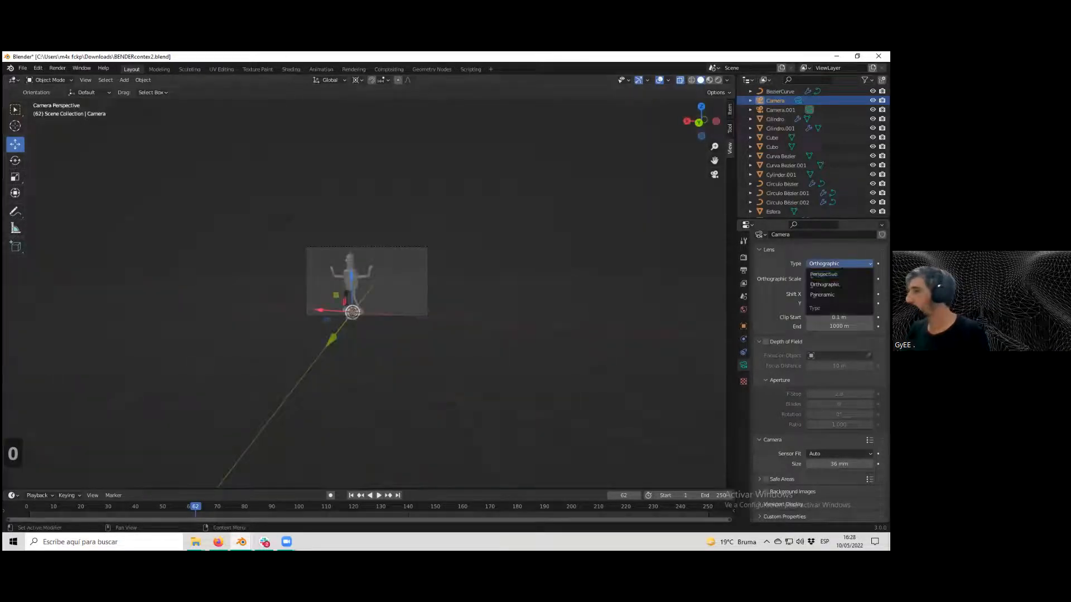
pyautogui.click(823, 275)
# Toggle the camera view, zoom in on the framing and open the camera's object transform properties.
pyautogui.press('KP_0')
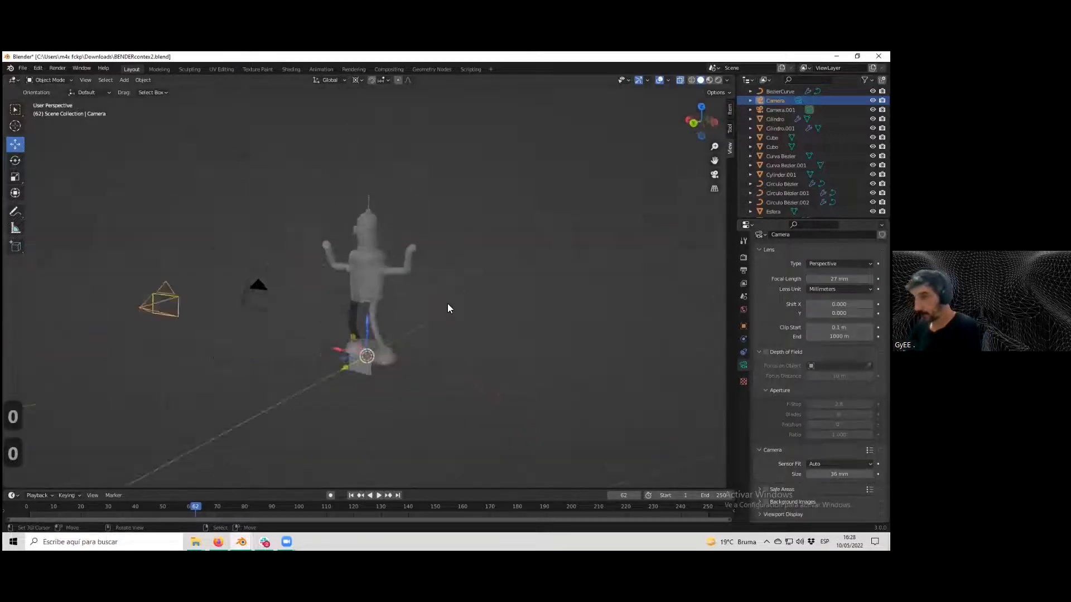
pyautogui.press('KP_0')
pyautogui.scroll(5, 416, 311)
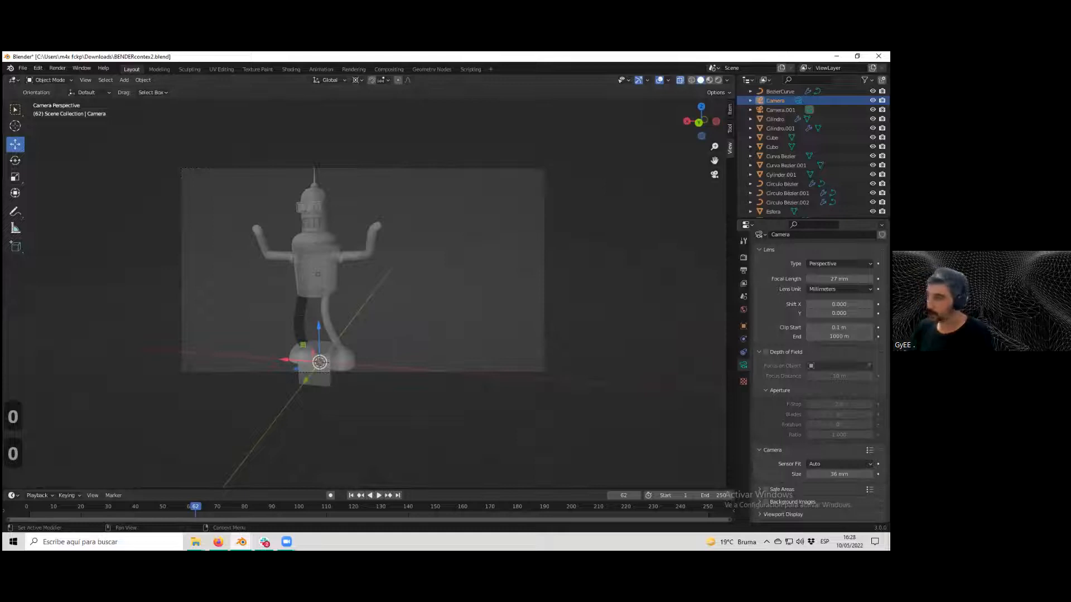
pyautogui.scroll(-5, 512, 253)
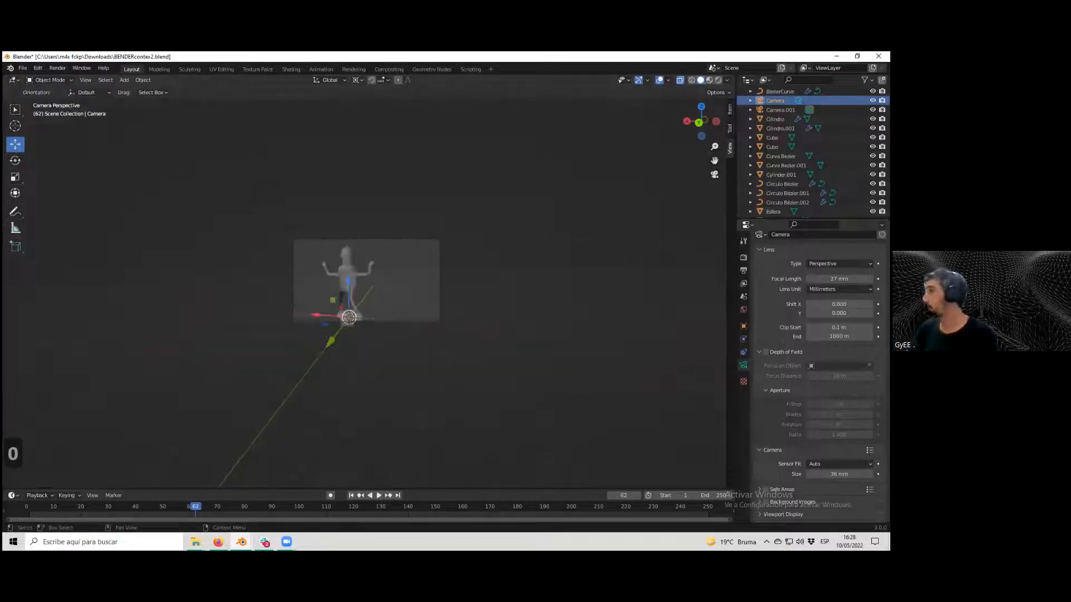
pyautogui.click(744, 326)
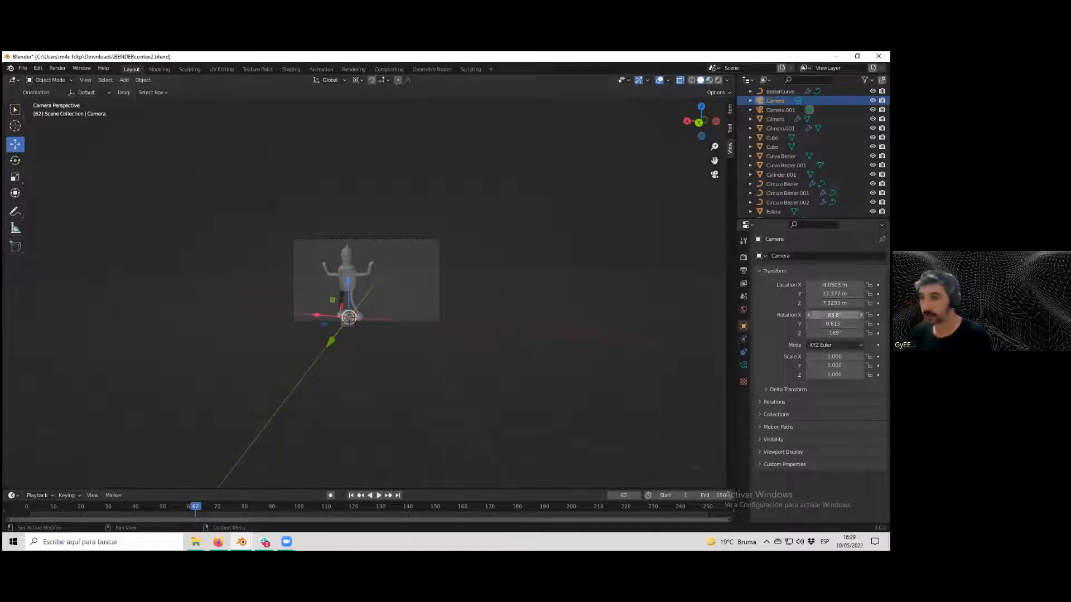
pyautogui.scroll(5, 491, 289)
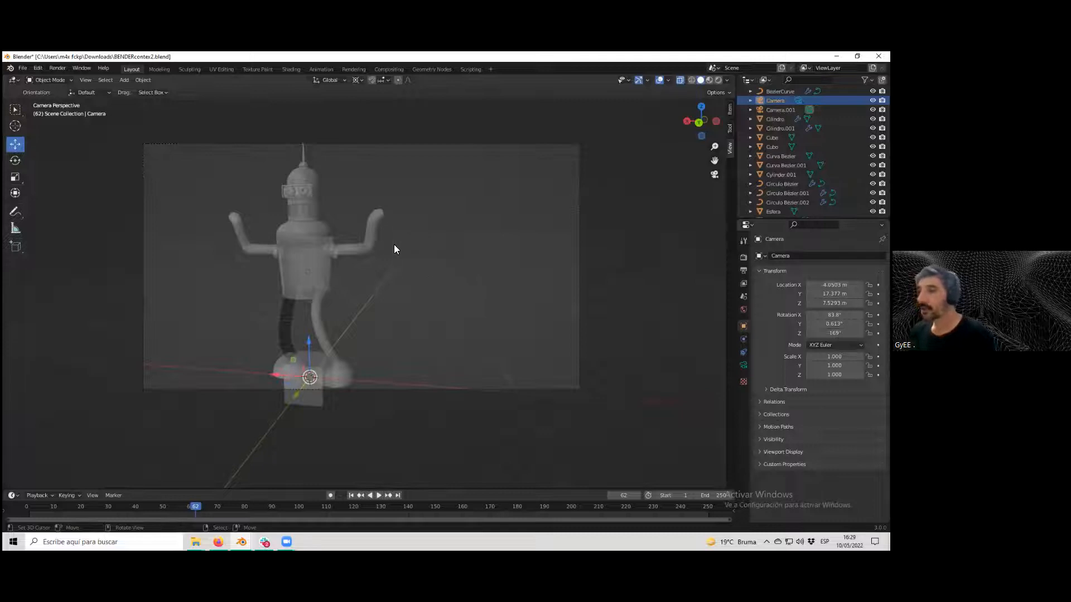
pyautogui.scroll(-2, 426, 256)
pyautogui.scroll(1, 437, 260)
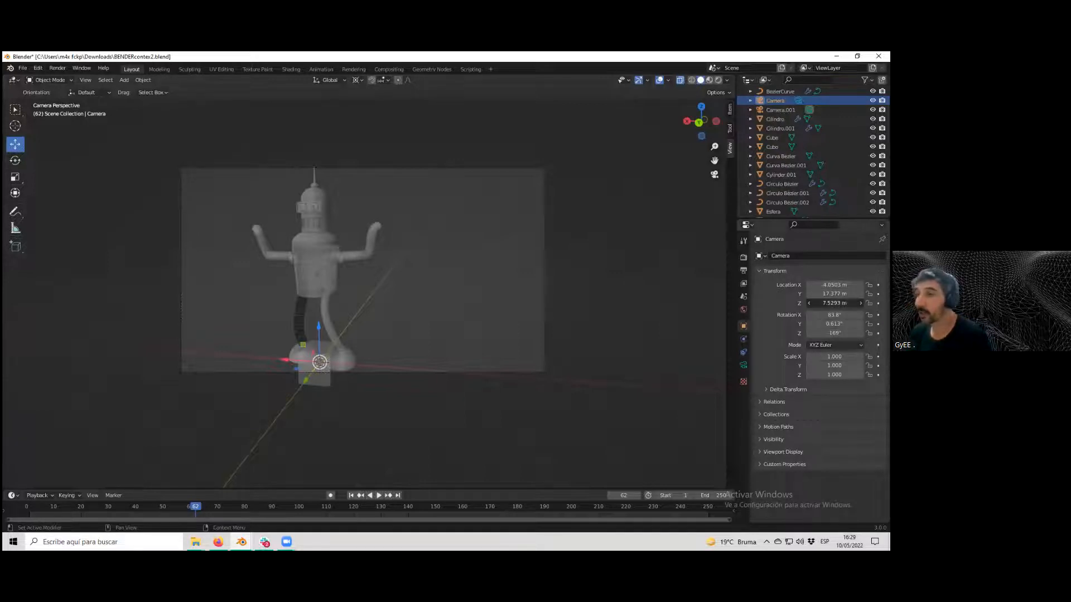
# Raise the camera's Z location to about 7.82 m and check its position from the free view.
pyautogui.moveTo(834, 303); pyautogui.dragTo(838, 303)
pyautogui.scroll(-5, 491, 315)
pyautogui.moveTo(510, 330); pyautogui.dragTo(514, 336, button='middle')
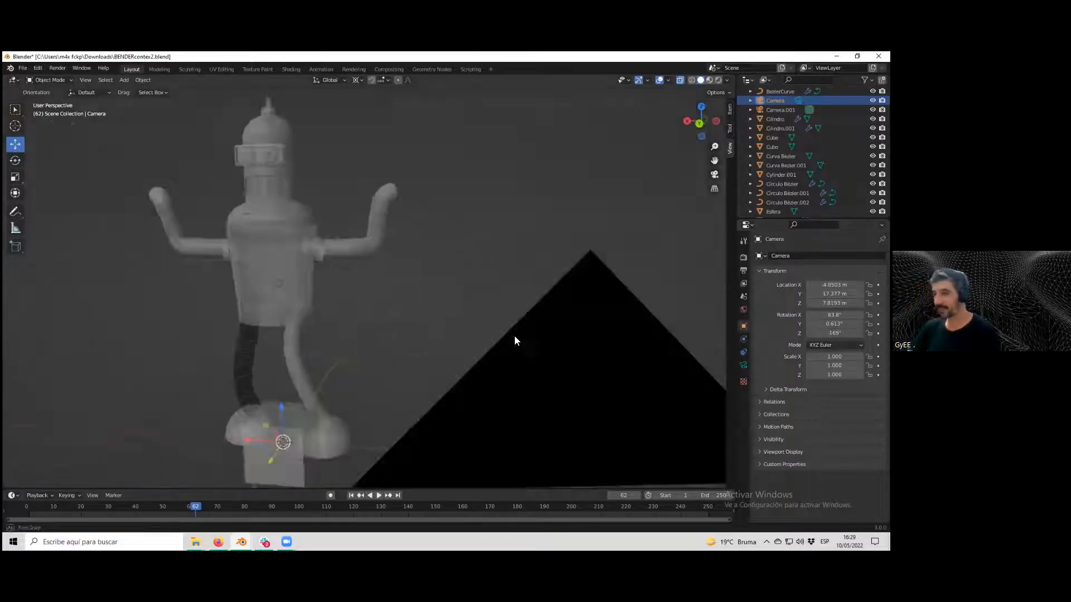
pyautogui.scroll(-6, 513, 333)
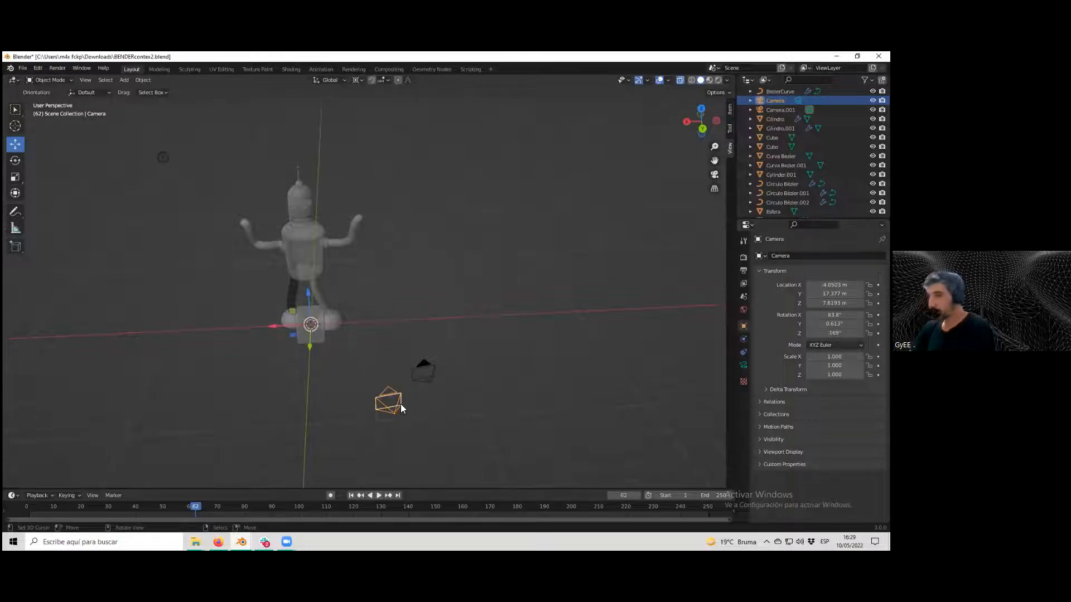
pyautogui.press('KP_0')
pyautogui.scroll(4, 405, 377)
pyautogui.scroll(-4, 423, 366)
pyautogui.moveTo(425, 365); pyautogui.dragTo(435, 369, button='middle')
pyautogui.scroll(-5, 435, 370)
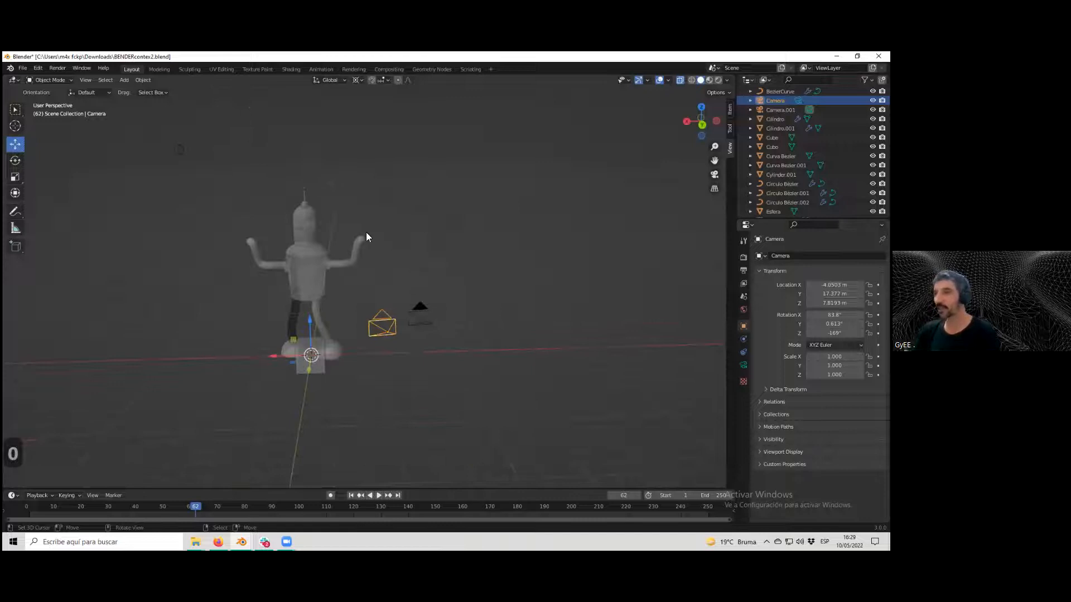
# View through the active camera and nudge its location to Y 17.257 m, Z 7.7593 m and Z rotation to 168°.
pyautogui.click(85, 79)
pyautogui.moveTo(113, 174)
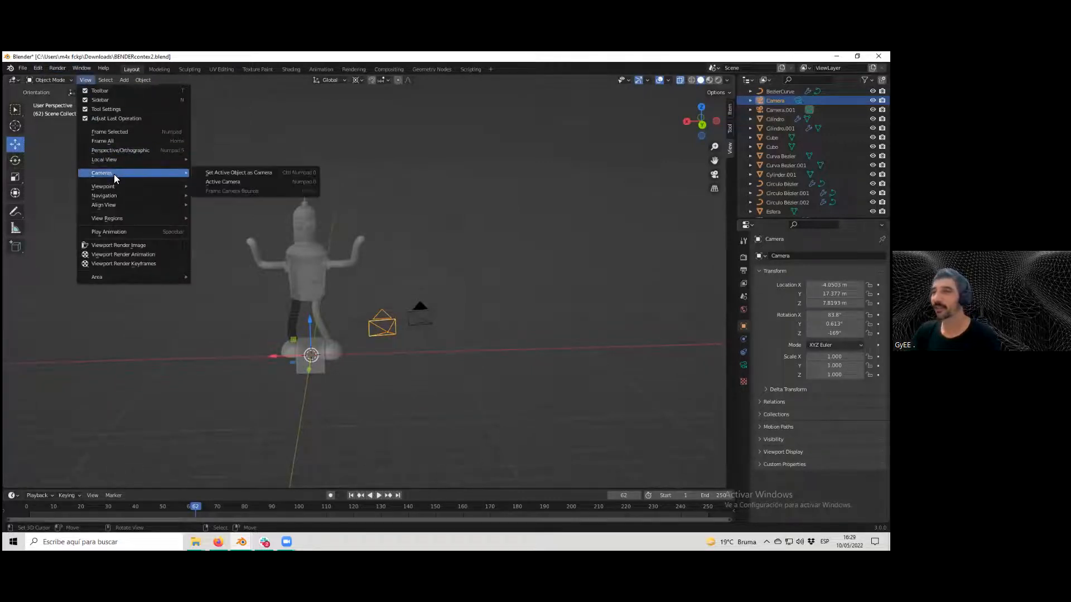
pyautogui.click(218, 176)
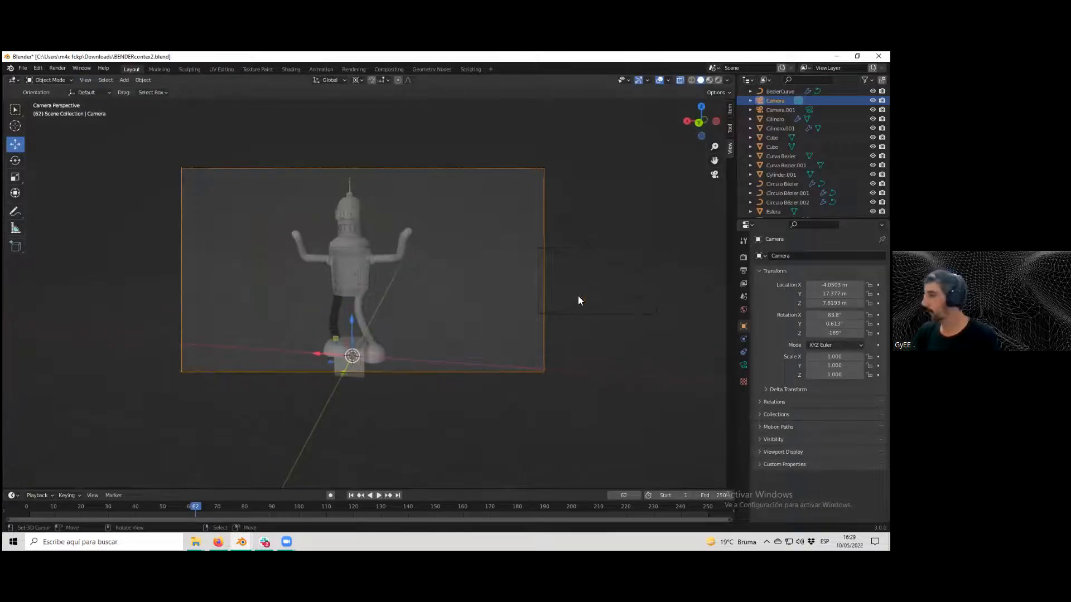
pyautogui.moveTo(835, 303)
pyautogui.mouseDown()
pyautogui.moveTo(873, 303)
pyautogui.moveTo(833, 303)
pyautogui.moveTo(832, 294)
pyautogui.mouseUp()
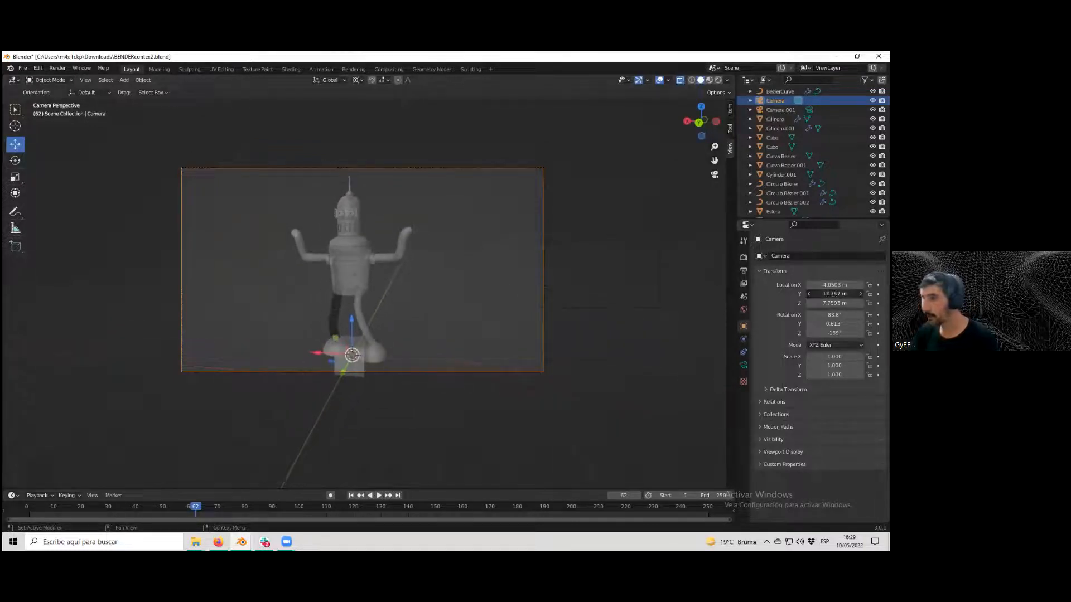
pyautogui.moveTo(834, 333)
pyautogui.mouseDown()
pyautogui.moveTo(818, 333)
pyautogui.moveTo(836, 333)
pyautogui.mouseUp()
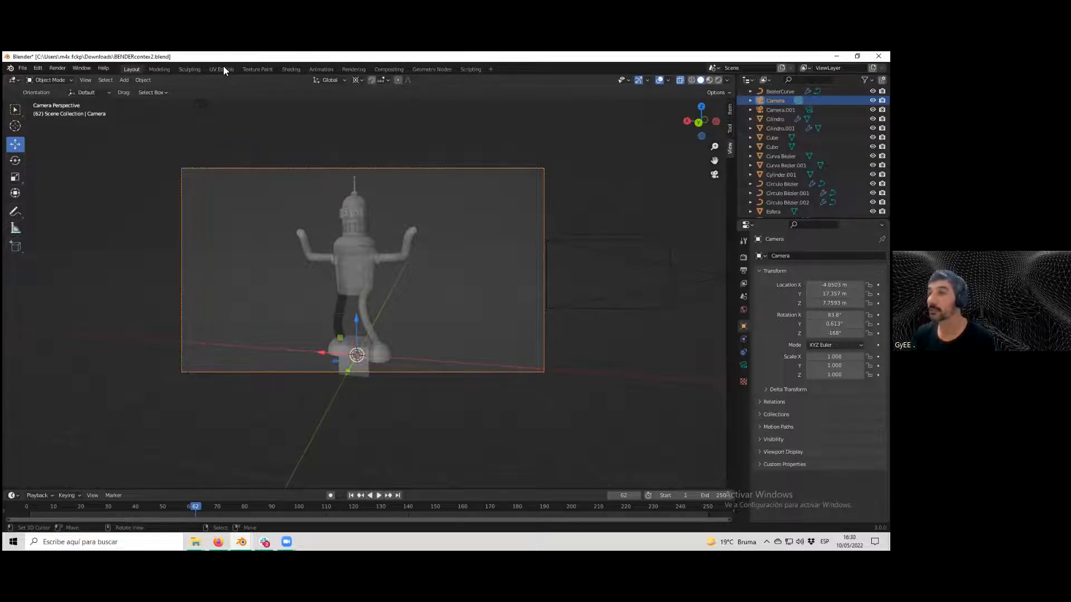
# Check the render result in the Rendering workspace and return to the Layout workspace.
pyautogui.click(357, 68)
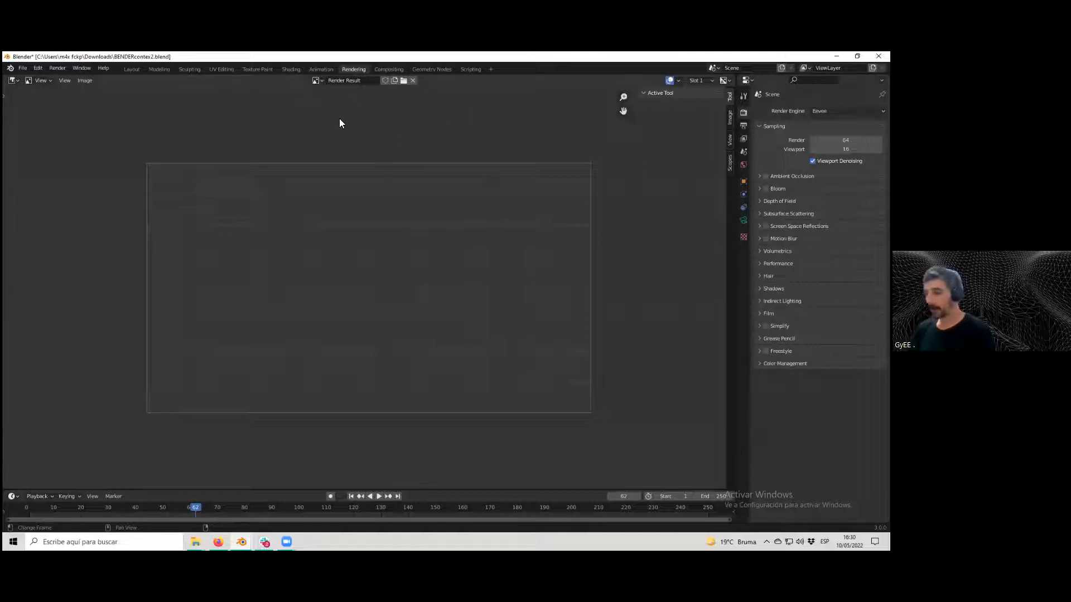
pyautogui.click(12, 82)
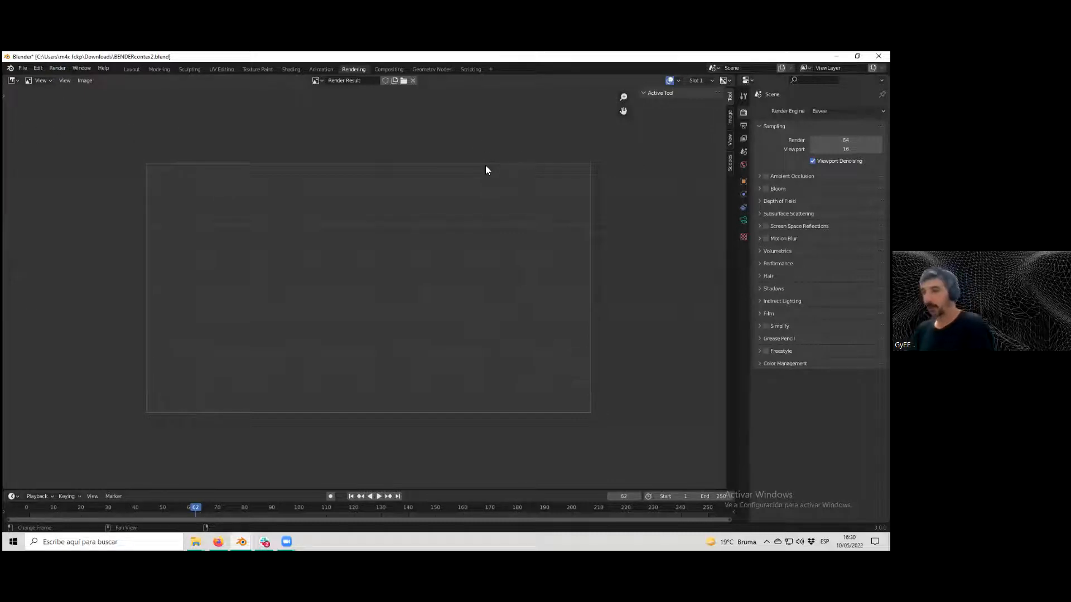
pyautogui.click(132, 68)
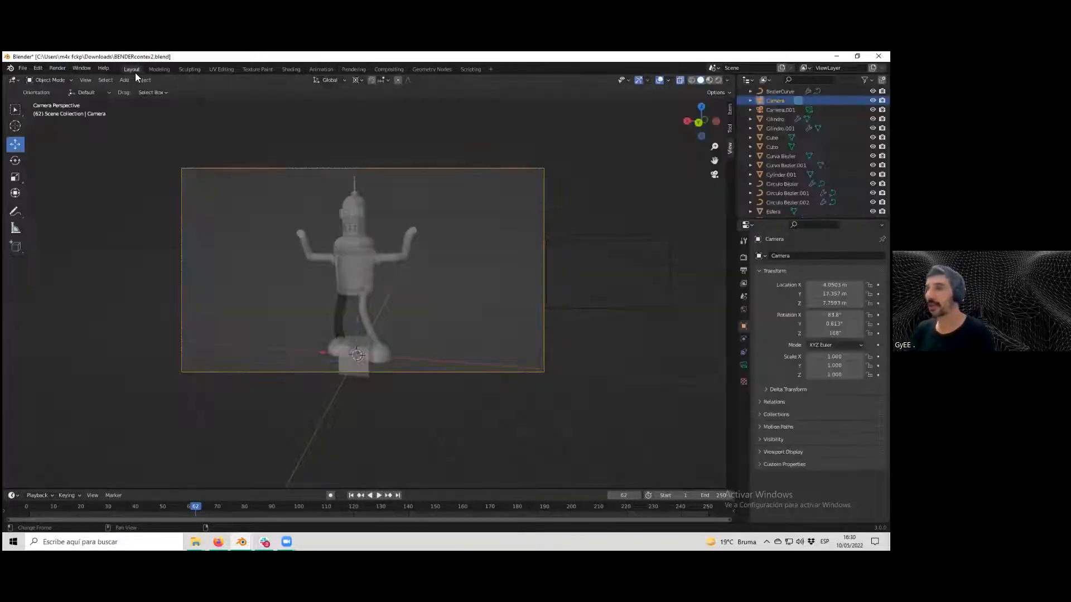
# Render an image through the active camera and close the render window.
pyautogui.click(57, 68)
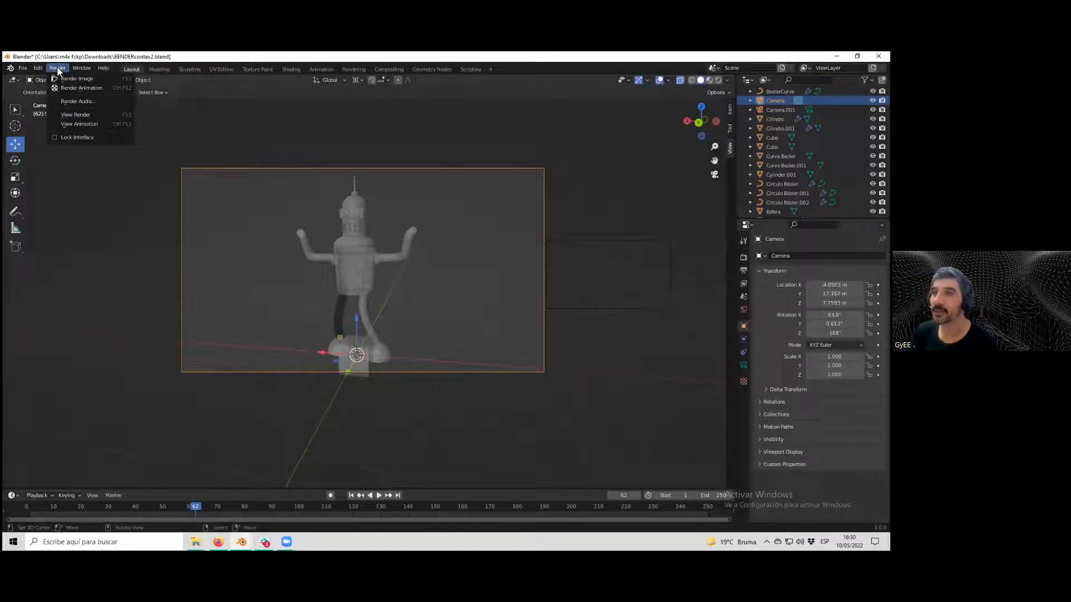
pyautogui.click(96, 78)
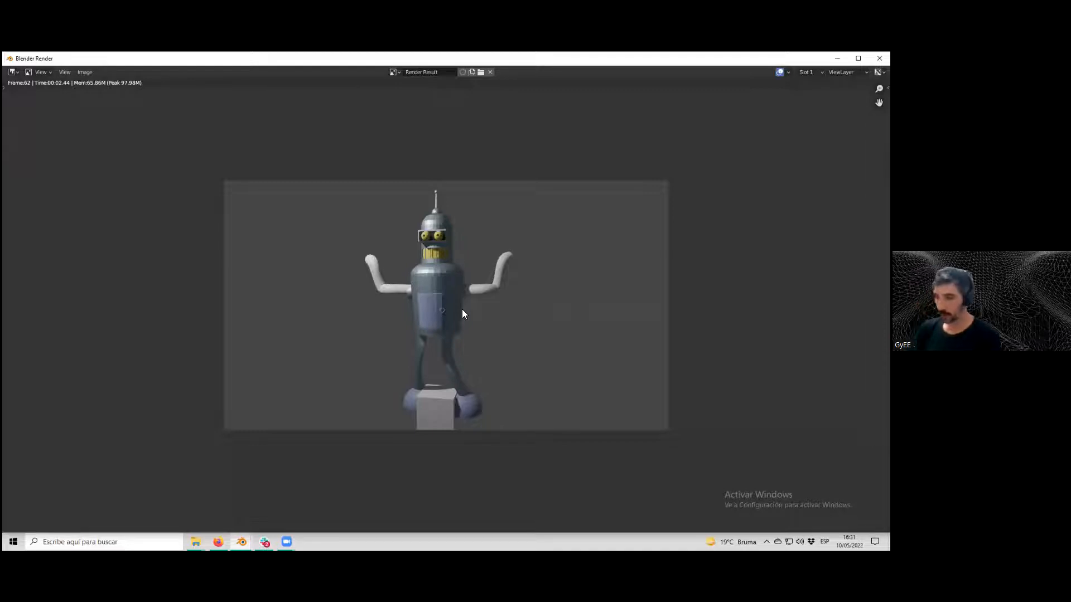
pyautogui.click(880, 58)
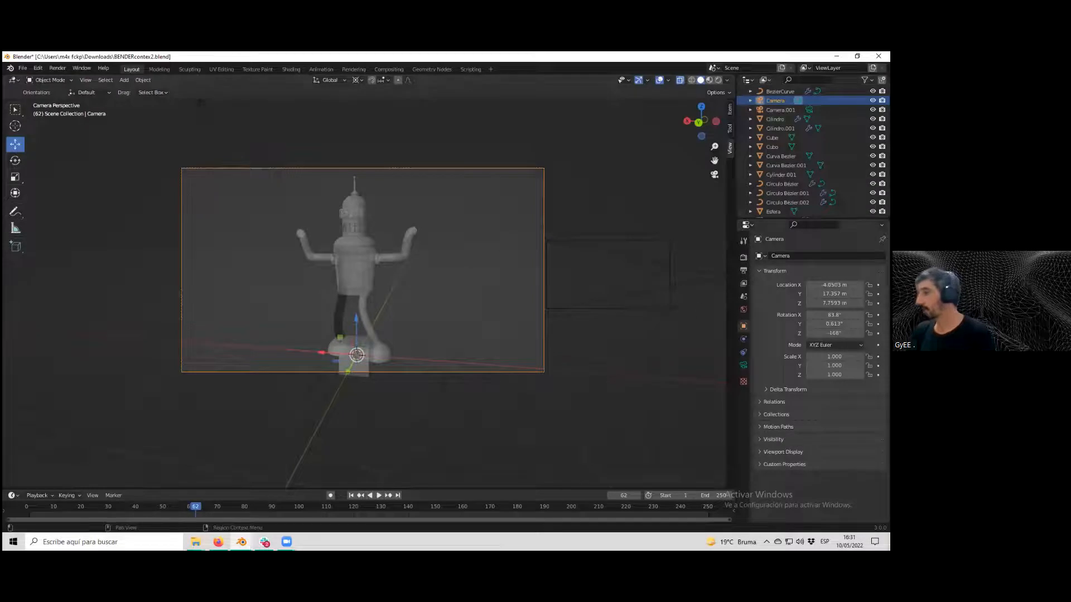
# Open the camera's lens settings and set its focal length to 20 mm.
pyautogui.click(743, 365)
pyautogui.moveTo(839, 300); pyautogui.dragTo(787, 300)
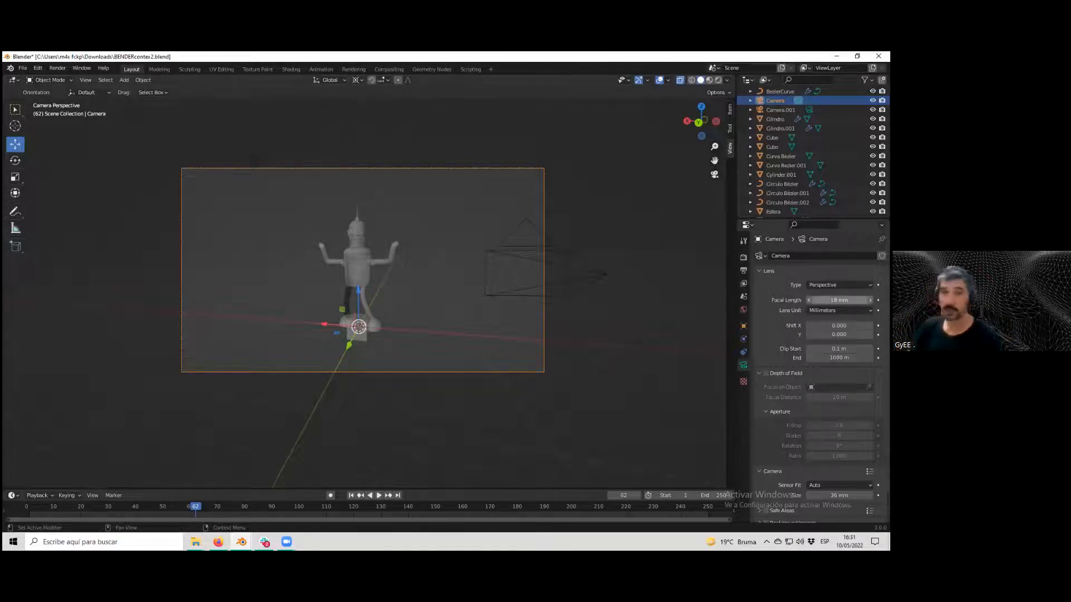
pyautogui.moveTo(839, 300)
pyautogui.mouseDown()
pyautogui.moveTo(801, 300)
pyautogui.moveTo(859, 300)
pyautogui.moveTo(846, 300)
pyautogui.mouseUp()
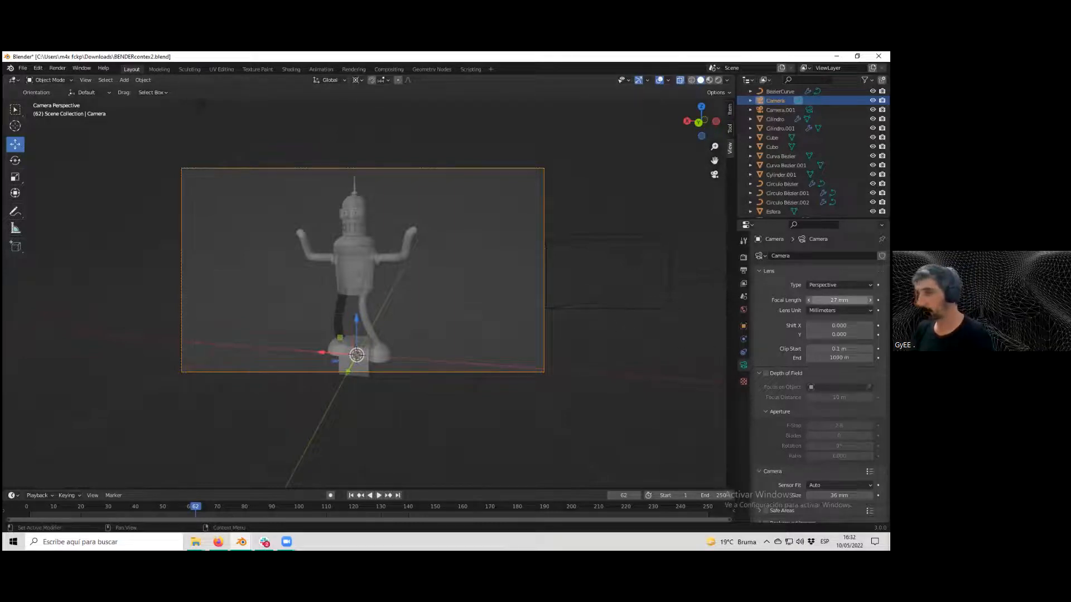
pyautogui.moveTo(840, 300); pyautogui.dragTo(837, 300)
pyautogui.hotkey('ctrl', 'z')
pyautogui.hotkey('ctrl', 'z')
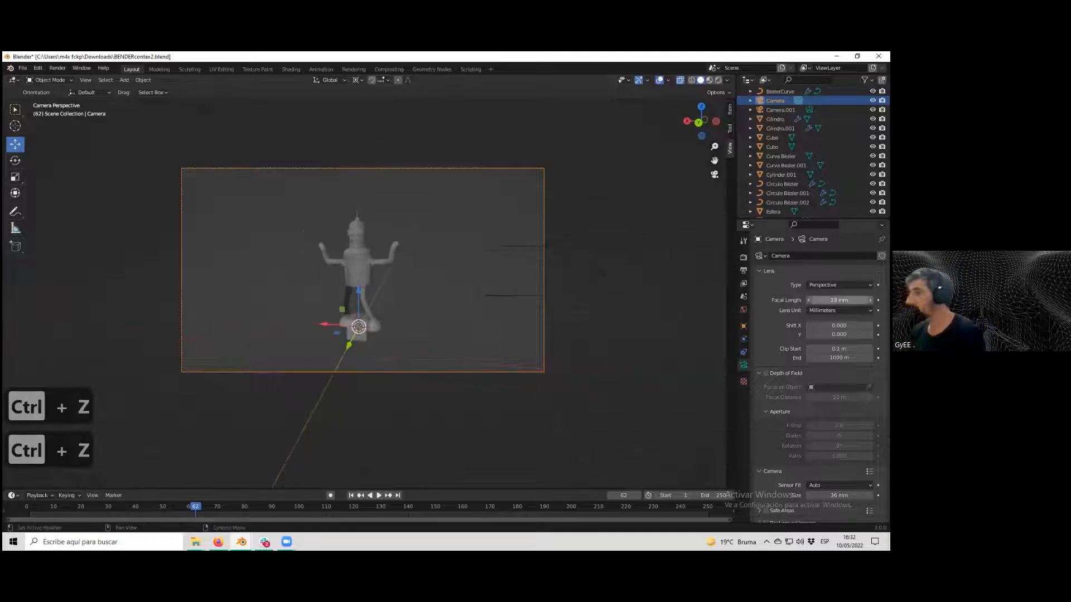
pyautogui.click(839, 300)
pyautogui.write('20')
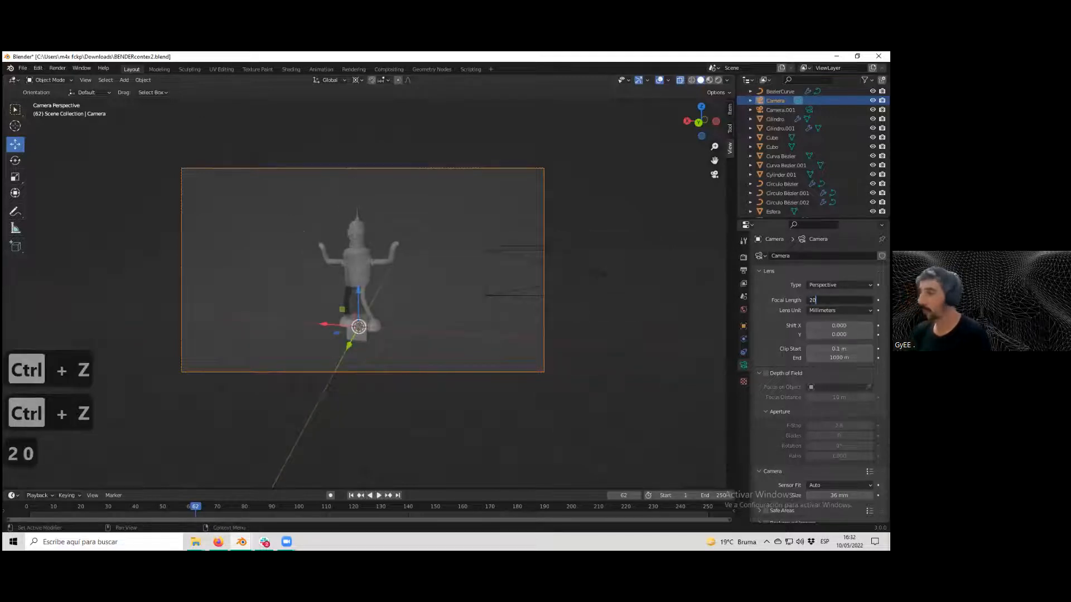
pyautogui.press('Return')
# Inspect the camera framing in the viewport and the last render in the render window, then close it.
pyautogui.scroll(2, 562, 258)
pyautogui.scroll(-1, 513, 279)
pyautogui.scroll(1, 522, 280)
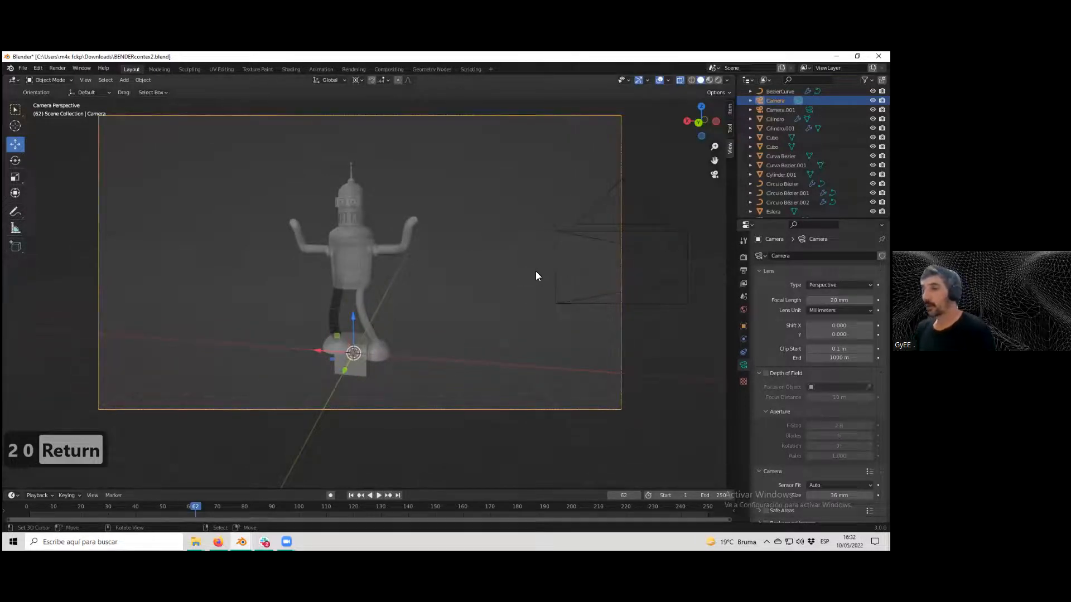
pyautogui.scroll(-1, 544, 276)
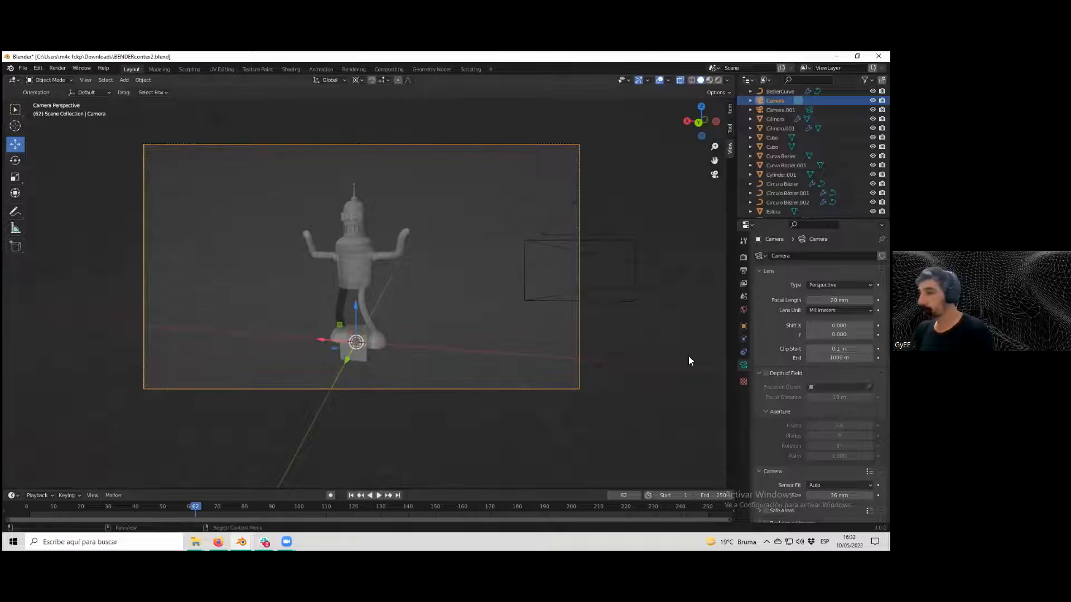
pyautogui.scroll(-1, 606, 338)
pyautogui.moveTo(607, 338); pyautogui.dragTo(601, 339, button='middle')
pyautogui.press('KP_0')
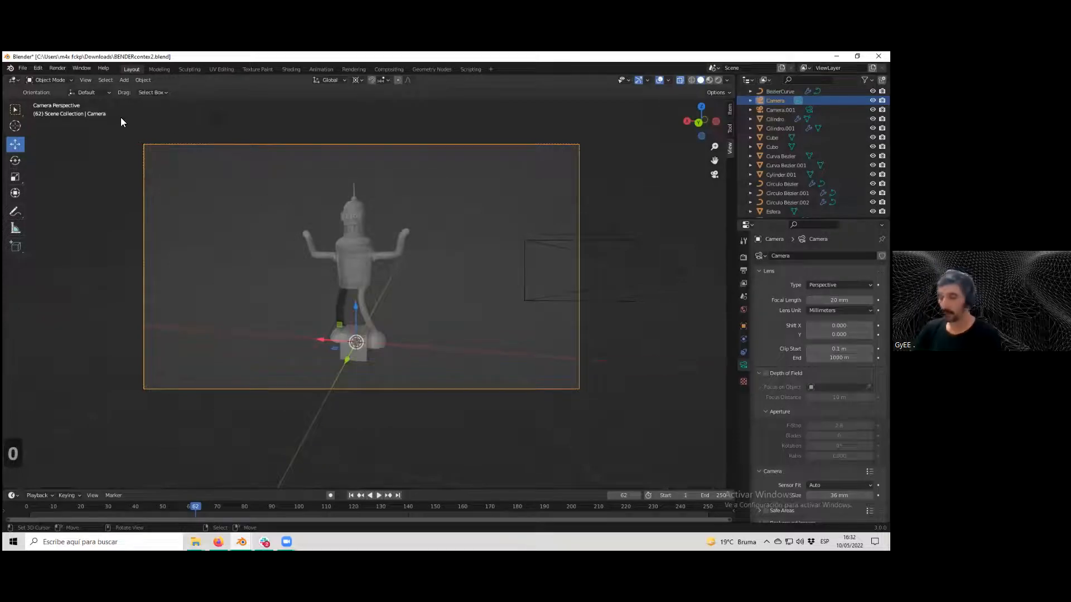
pyautogui.press('F11')
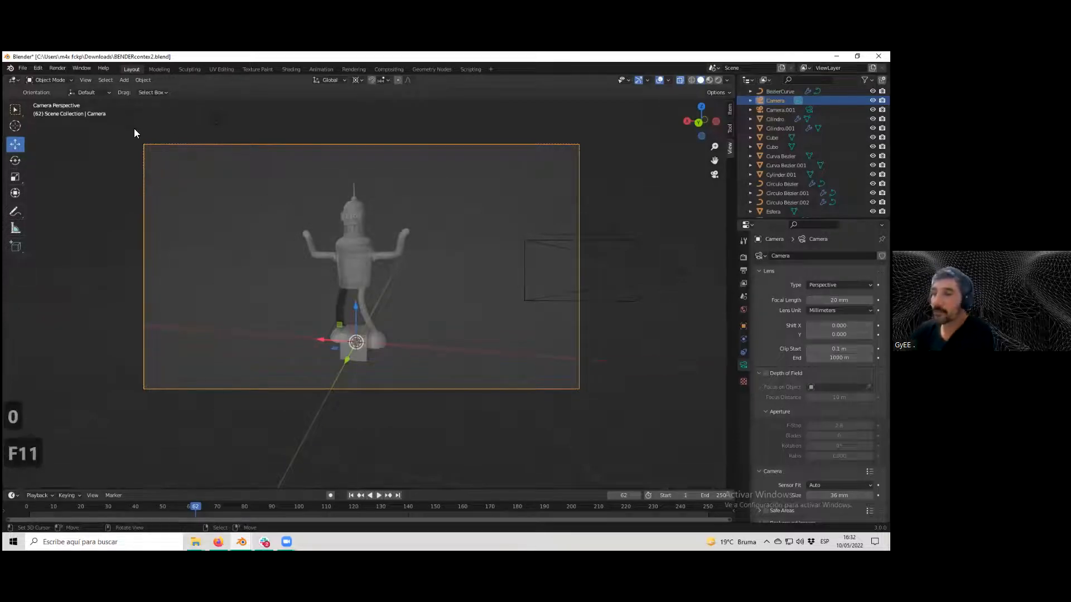
pyautogui.scroll(-3, 177, 150)
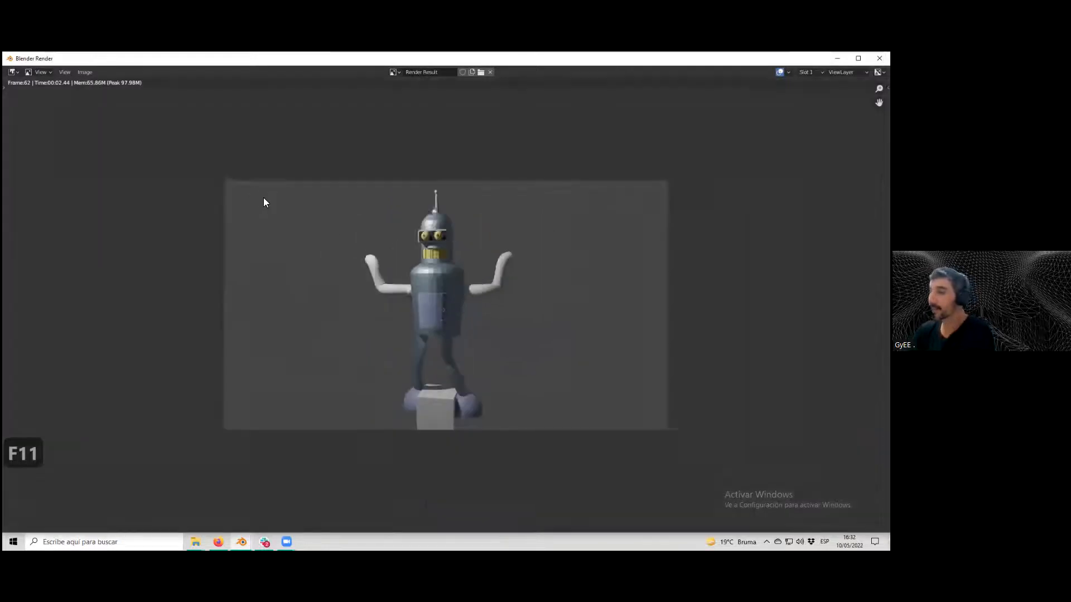
pyautogui.scroll(1, 263, 198)
pyautogui.click(879, 58)
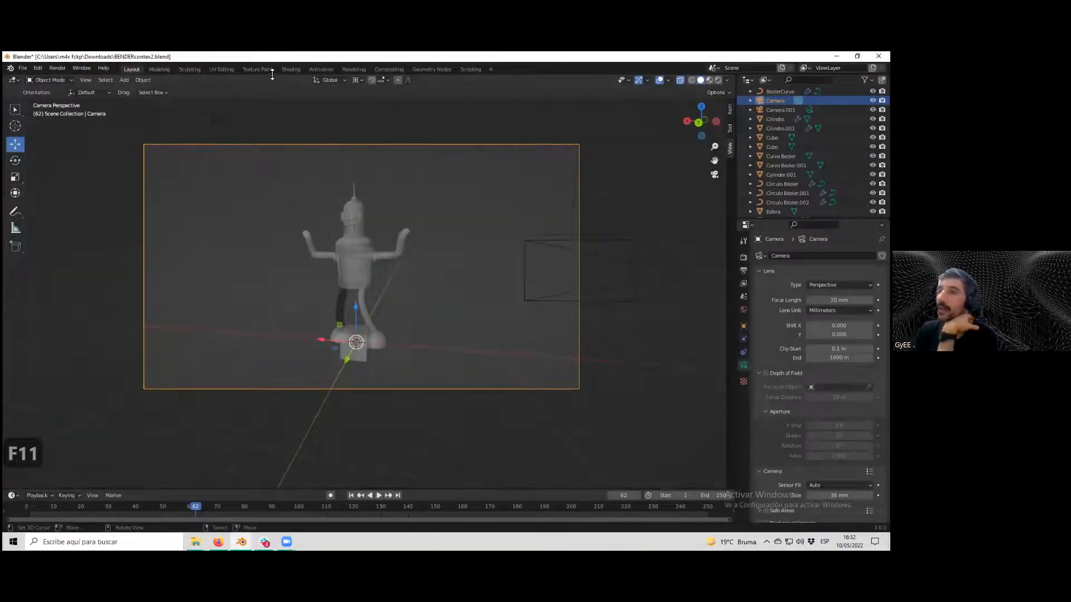
# Switch to the Rendering workspace and zoom into the render result.
pyautogui.click(354, 70)
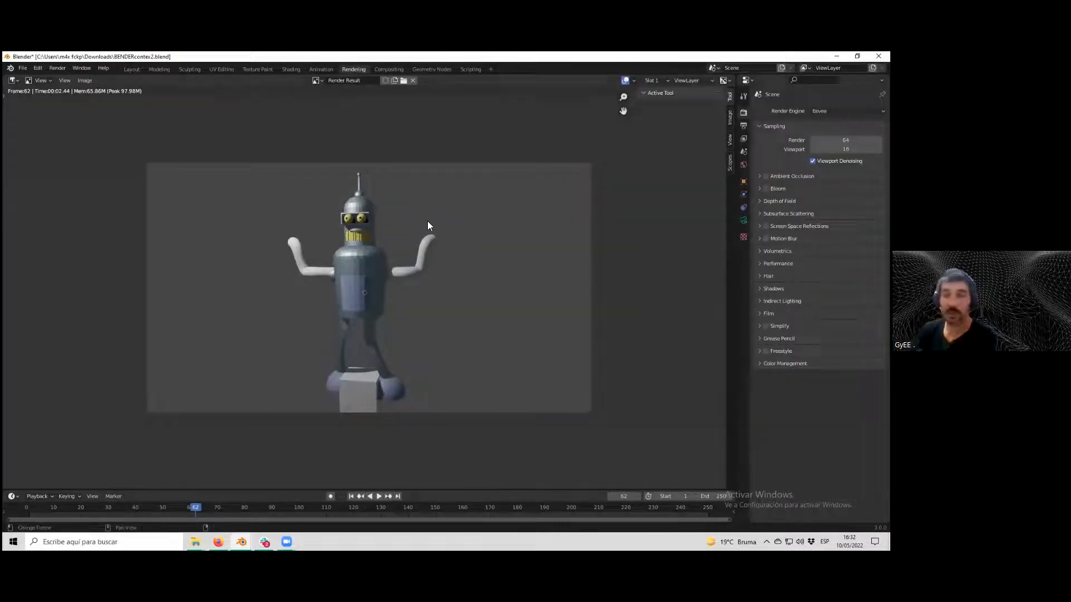
pyautogui.scroll(1, 421, 227)
pyautogui.scroll(-1, 422, 227)
pyautogui.scroll(1, 424, 219)
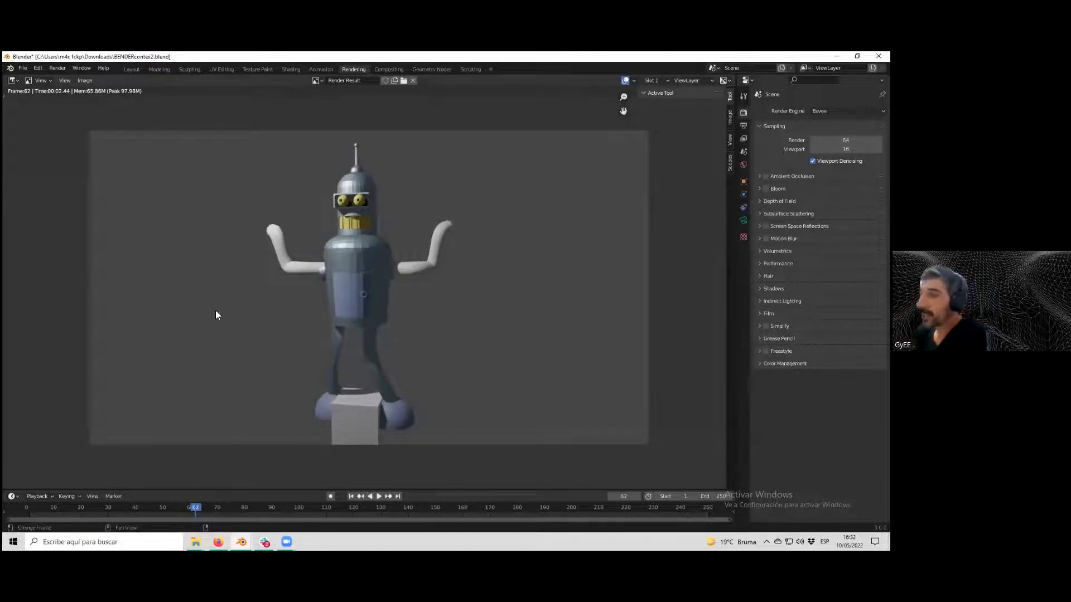
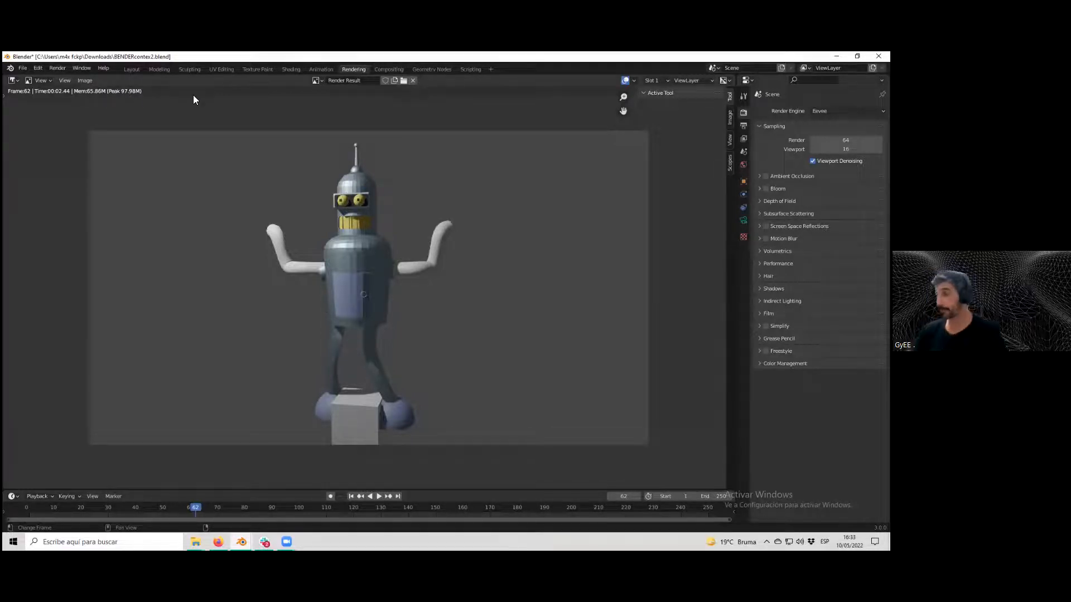
# Leave the render view and return to the Layout workspace.
pyautogui.press('Escape')
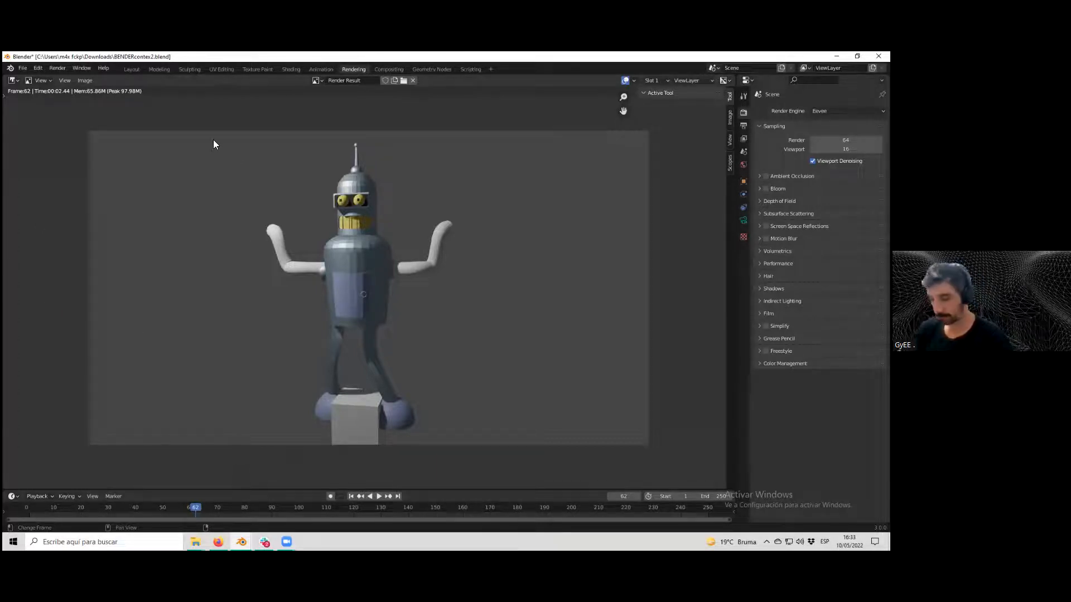
pyautogui.press('Escape')
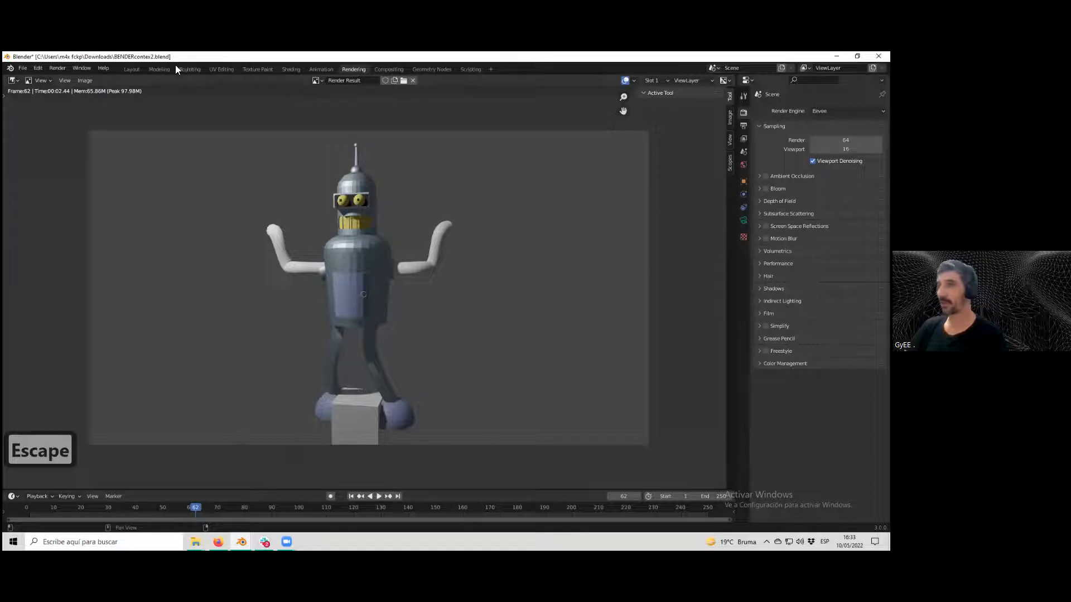
pyautogui.click(132, 69)
pyautogui.scroll(2, 454, 269)
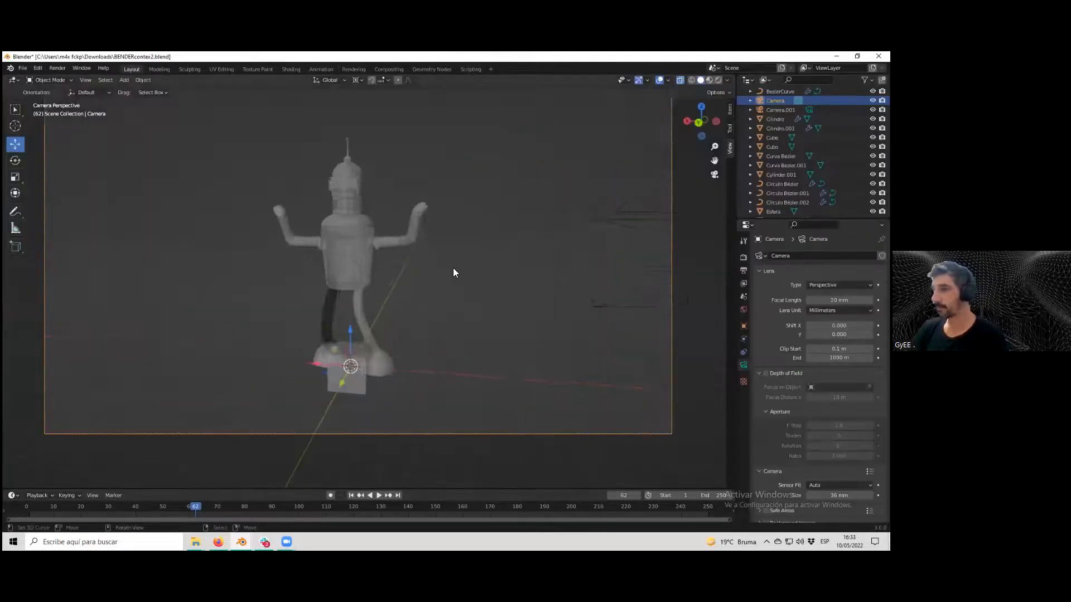
pyautogui.scroll(-3, 453, 269)
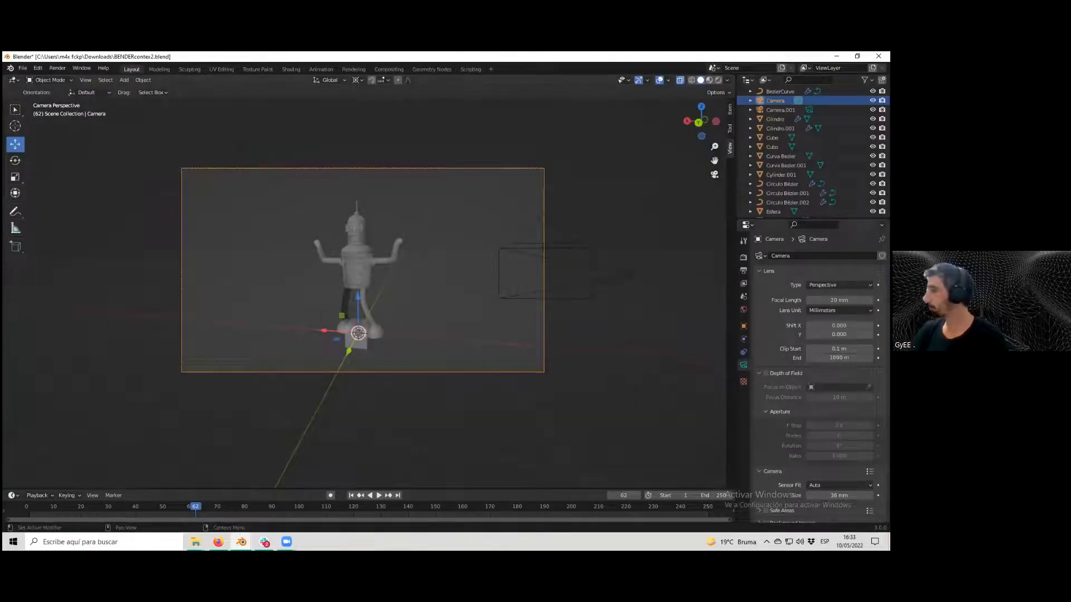
# Set the camera type to Orthographic.
pyautogui.click(839, 285)
pyautogui.click(825, 306)
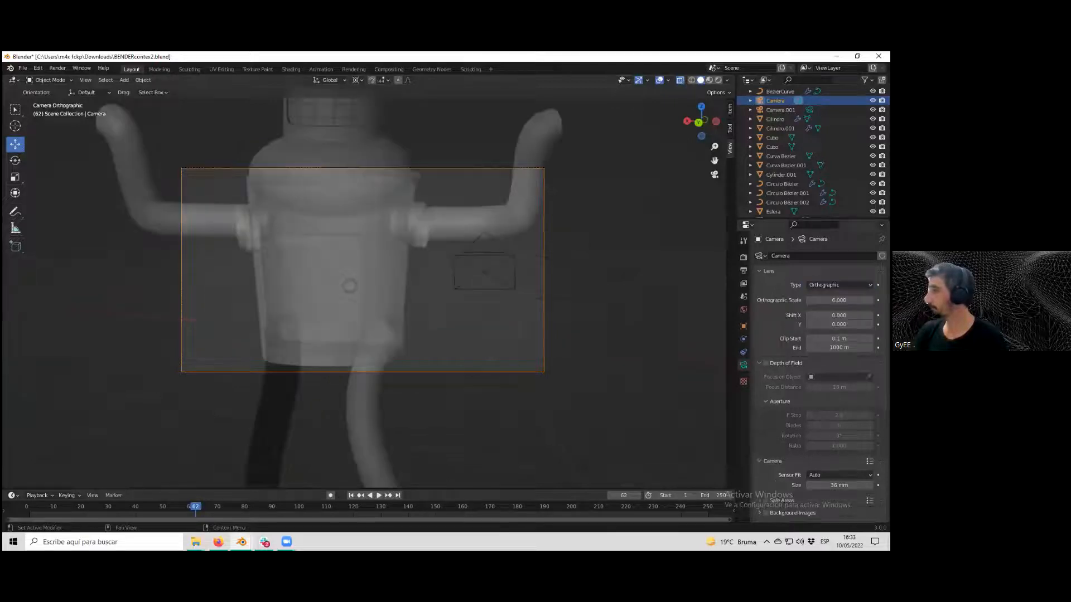
pyautogui.scroll(-2, 625, 297)
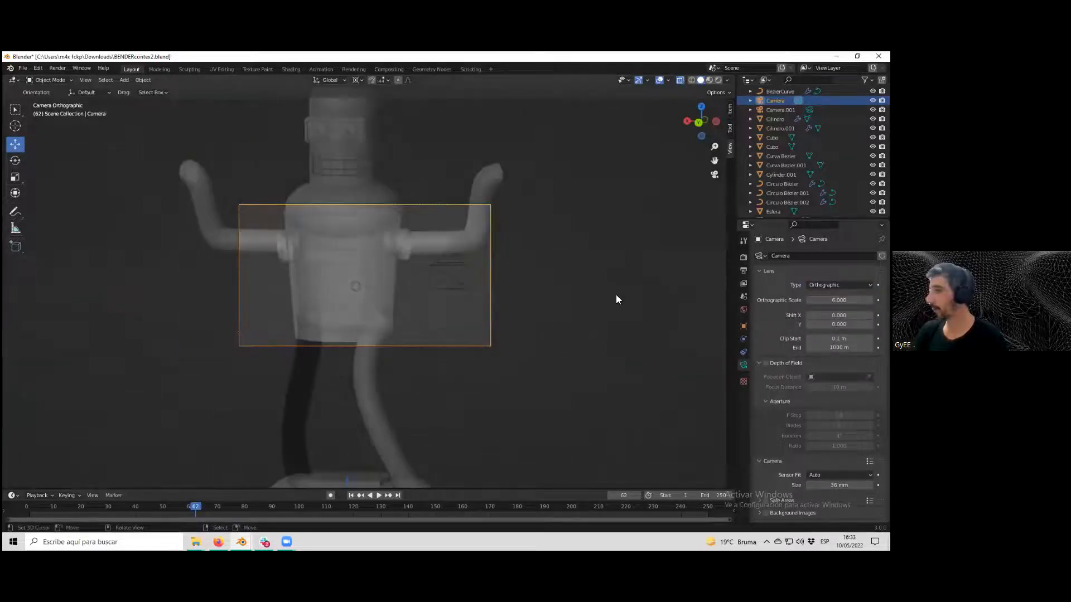
pyautogui.moveTo(482, 285); pyautogui.dragTo(476, 288, button='middle')
# Set the camera type to Panoramic.
pyautogui.click(839, 285)
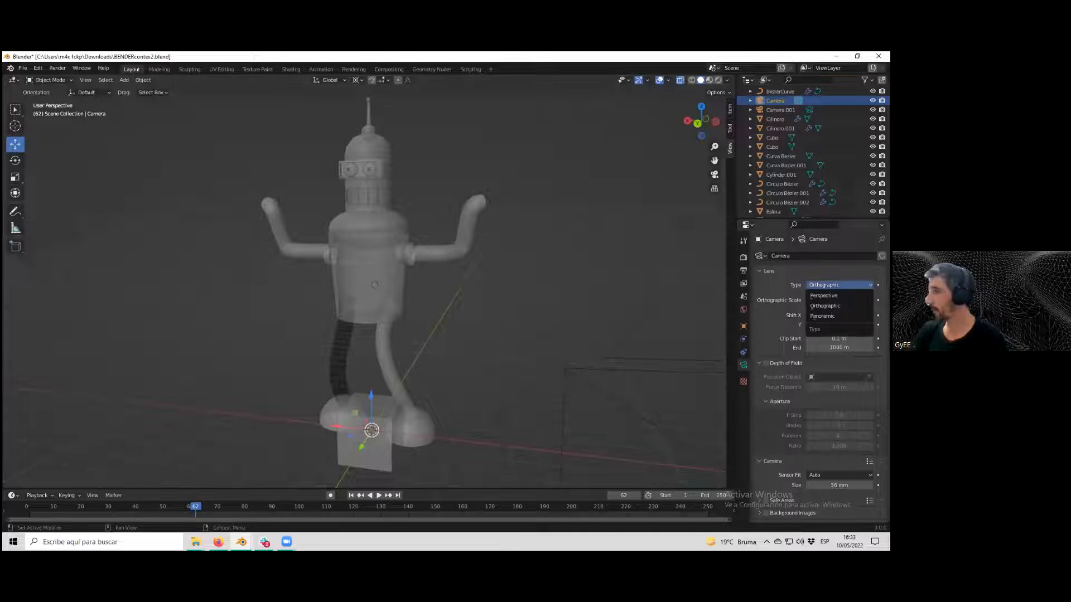
pyautogui.click(822, 316)
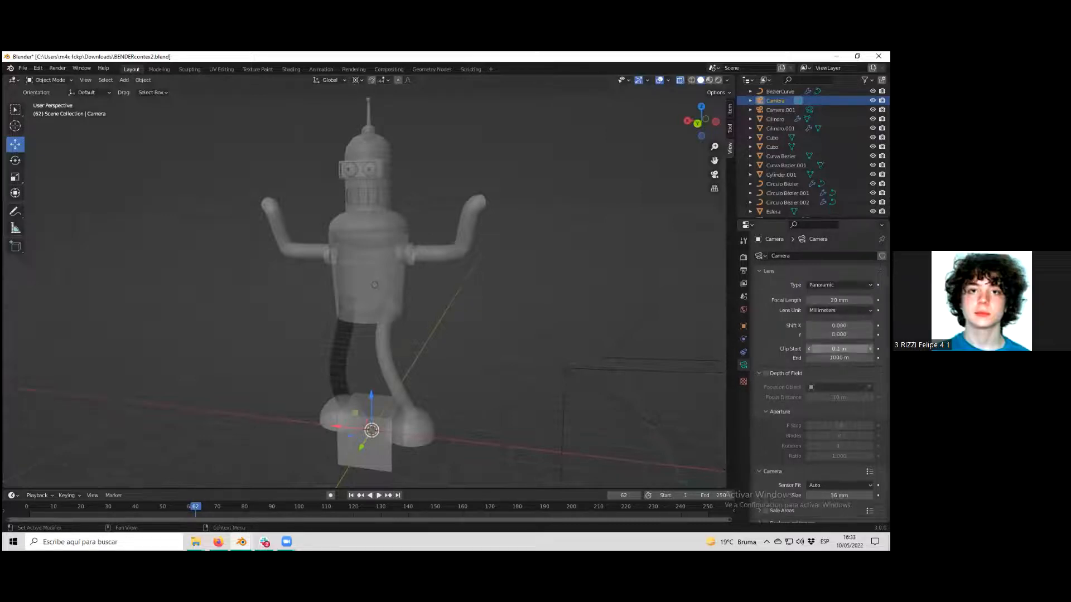
pyautogui.scroll(-2, 839, 348)
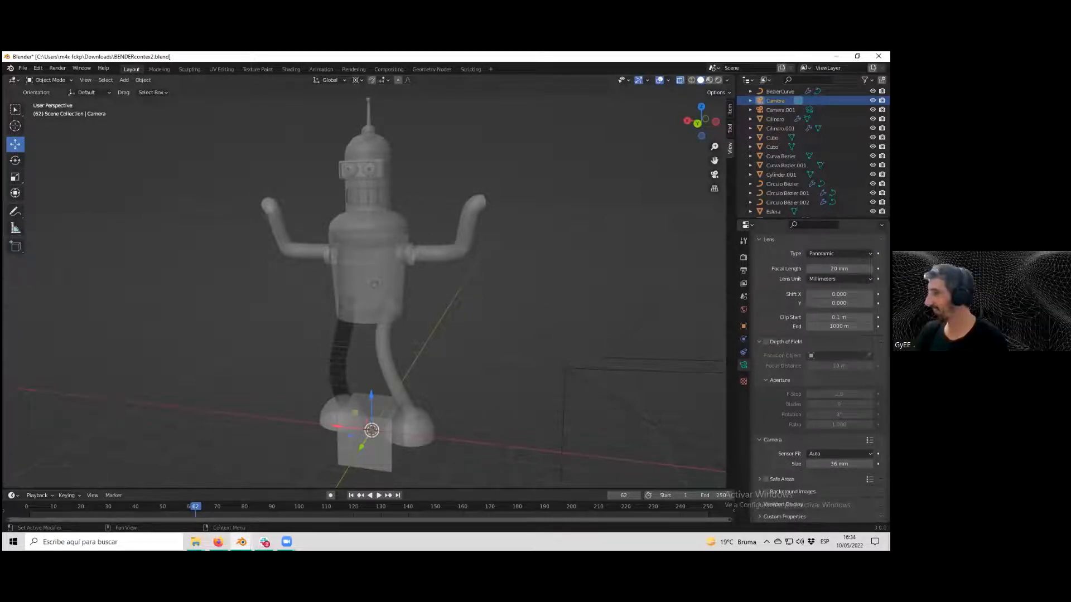
pyautogui.scroll(2, 840, 348)
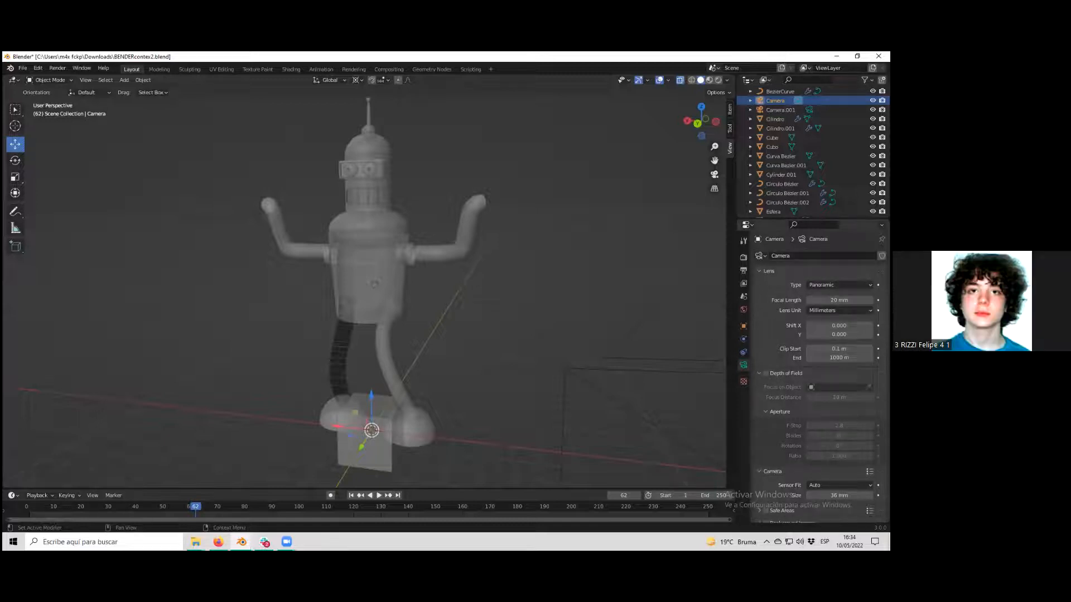
pyautogui.scroll(-2, 540, 289)
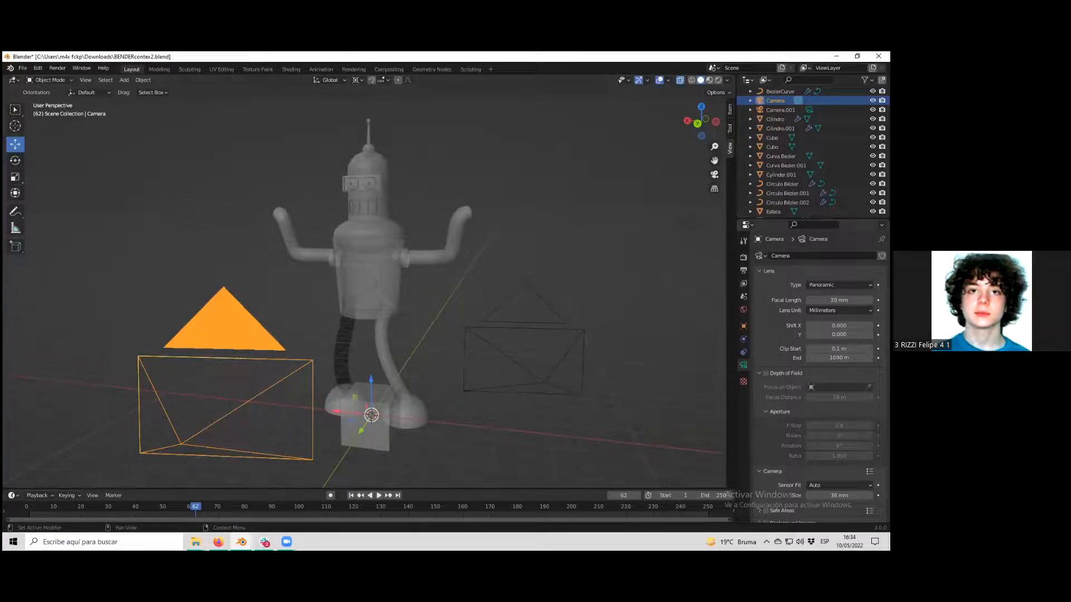
# Switch the camera type to Orthographic once more.
pyautogui.click(839, 285)
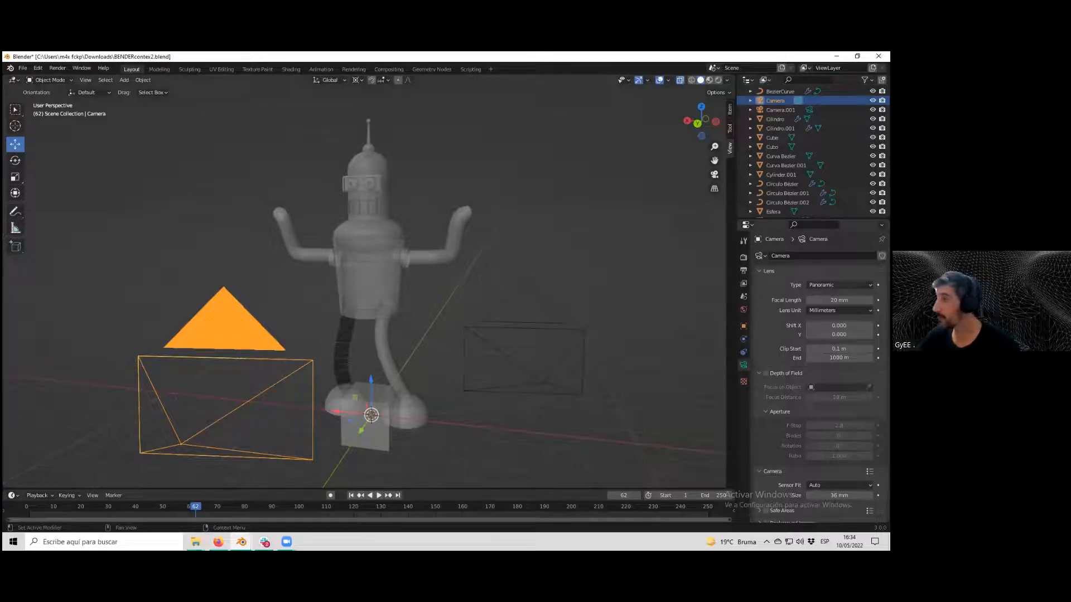
pyautogui.click(840, 285)
pyautogui.click(840, 306)
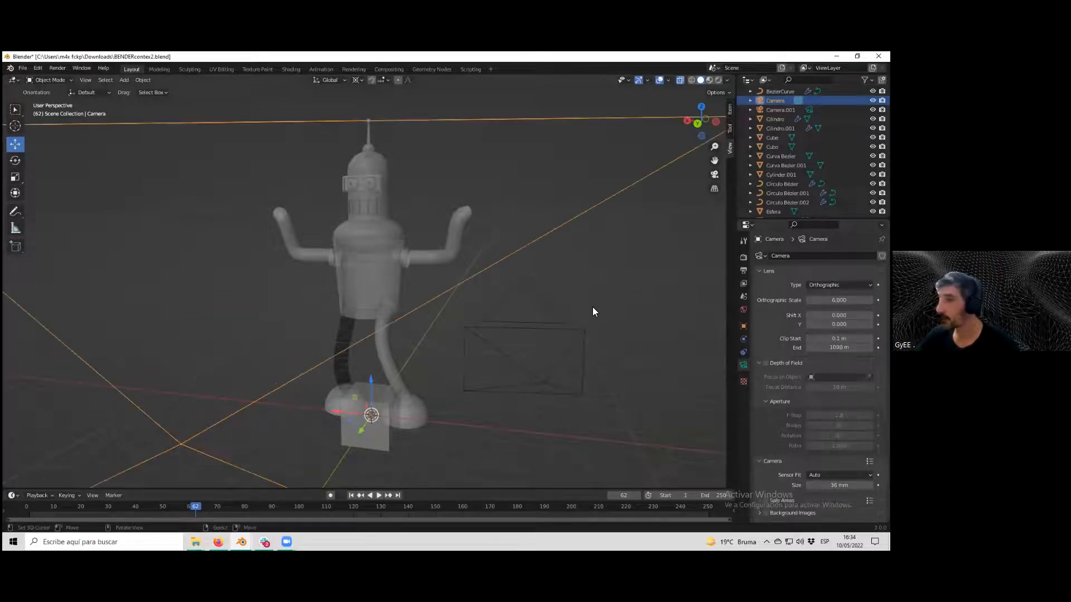
pyautogui.scroll(-3, 580, 311)
pyautogui.moveTo(575, 313); pyautogui.dragTo(535, 323, button='middle')
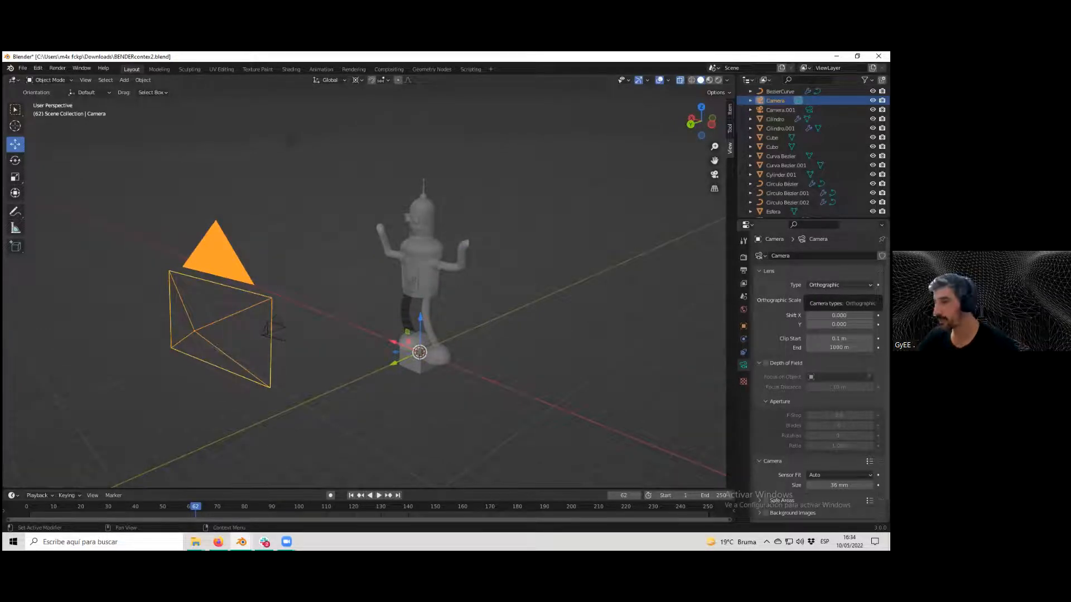
# Set the camera type back to Perspective and look through the camera.
pyautogui.click(840, 285)
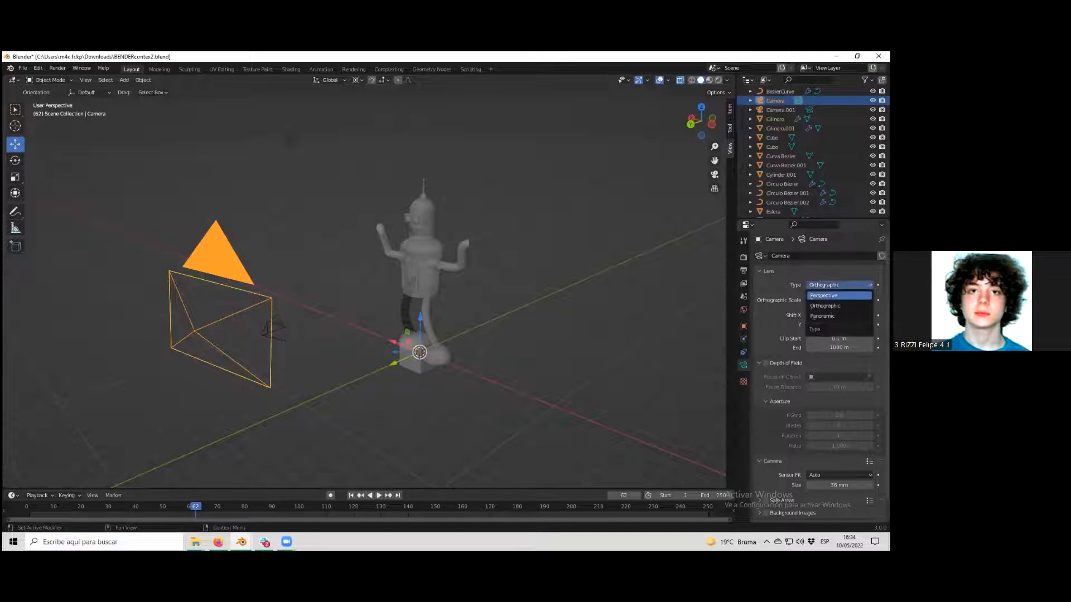
pyautogui.click(833, 297)
pyautogui.moveTo(474, 333); pyautogui.dragTo(442, 309, button='middle')
pyautogui.press('KP_0')
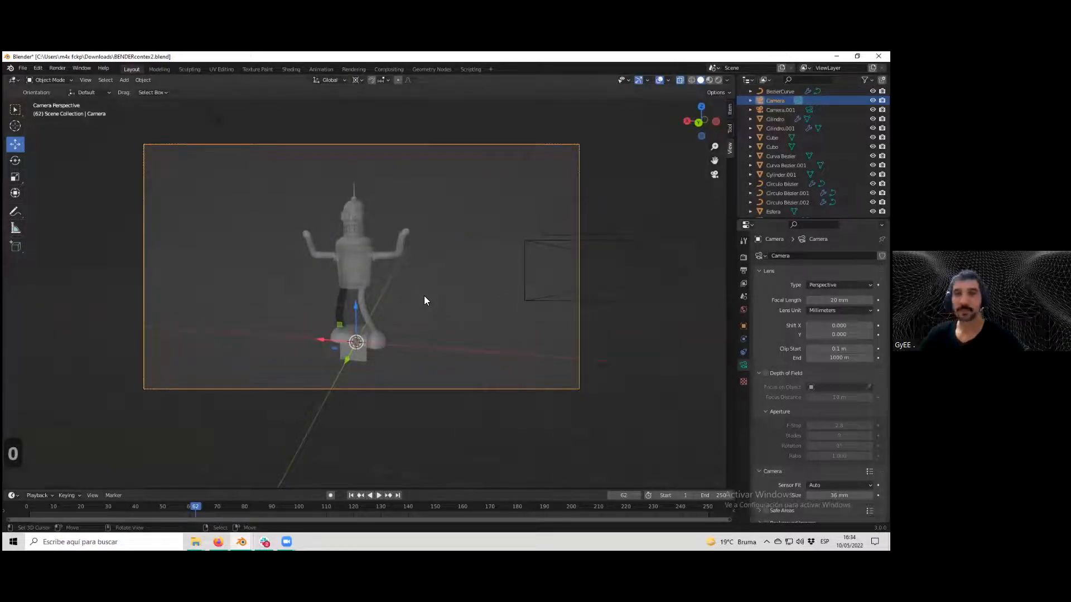
# Show and then hide the Plane backdrop in the viewport.
pyautogui.scroll(1, 489, 269)
pyautogui.scroll(-1, 488, 270)
pyautogui.moveTo(489, 270); pyautogui.dragTo(485, 272, button='middle')
pyautogui.press('KP_0')
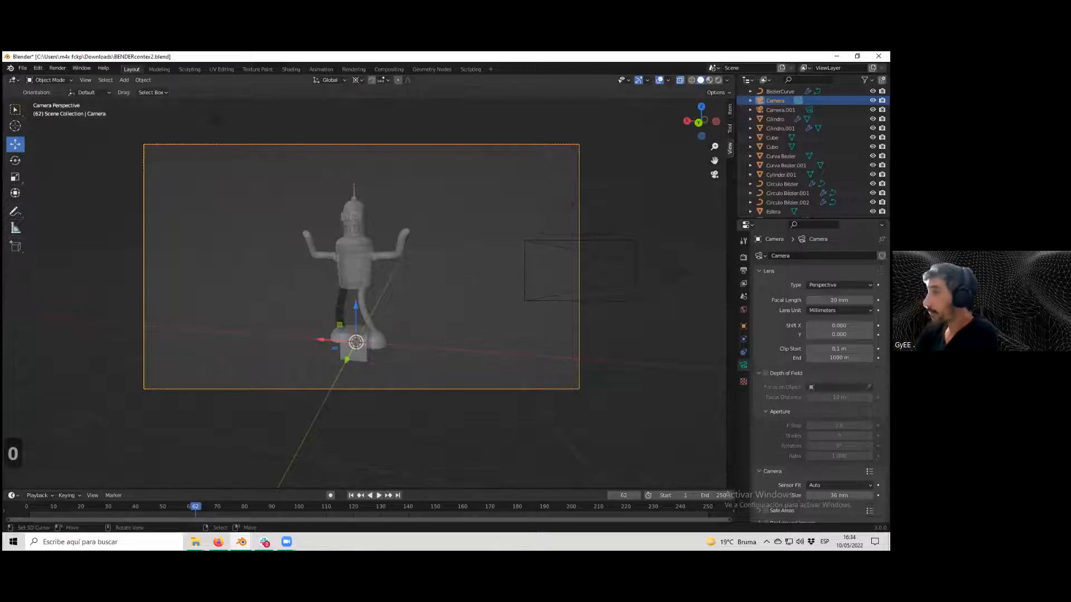
pyautogui.scroll(-1, 808, 193)
pyautogui.scroll(-2, 809, 189)
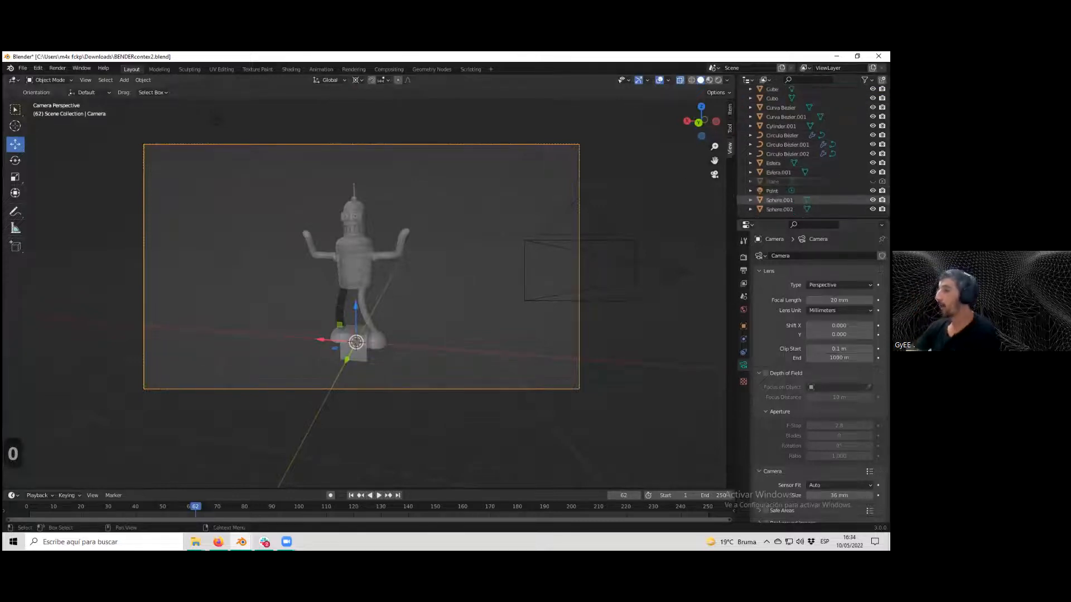
pyautogui.scroll(-1, 809, 184)
pyautogui.click(873, 182)
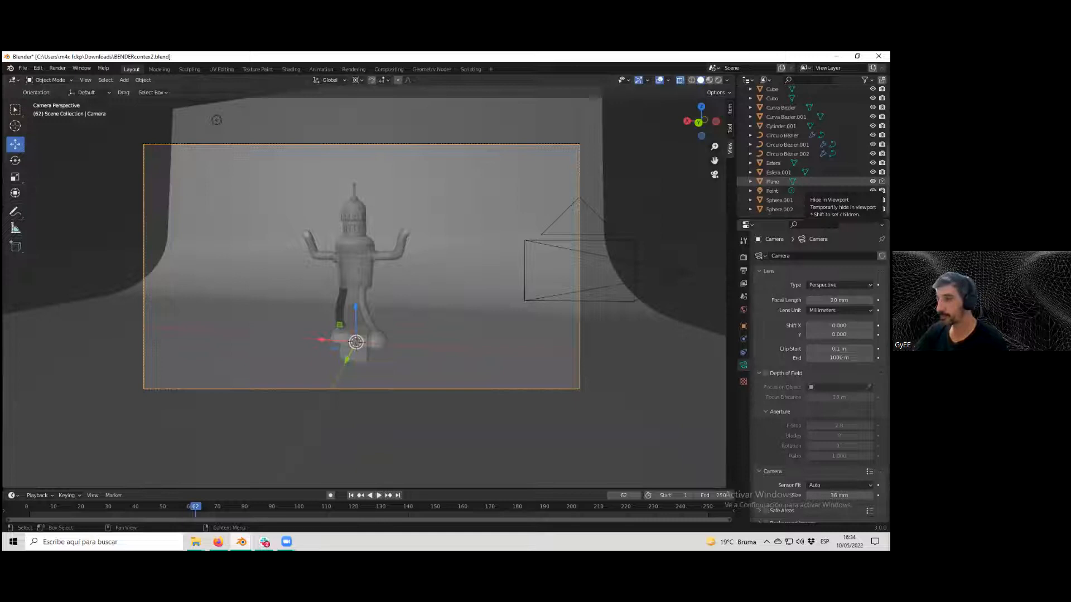
pyautogui.click(872, 181)
# Select the pedestal cube and scale it up about 24 times so it encloses the scene.
pyautogui.scroll(-2, 609, 232)
pyautogui.moveTo(609, 232); pyautogui.dragTo(520, 248, button='middle')
pyautogui.scroll(-2, 571, 241)
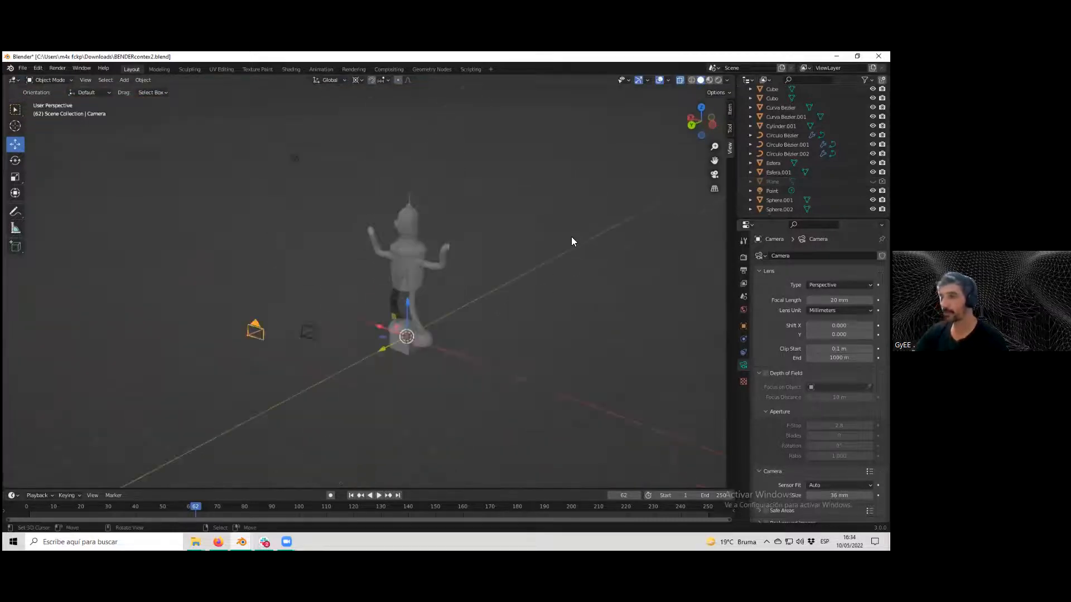
pyautogui.scroll(-3, 571, 238)
pyautogui.scroll(5, 372, 354)
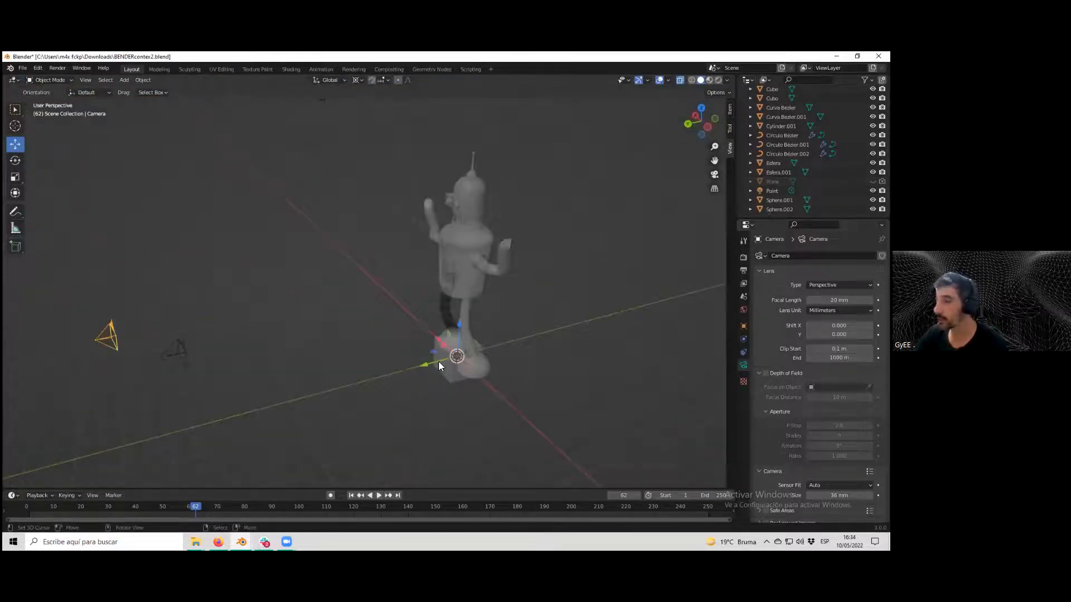
pyautogui.click(445, 371)
pyautogui.scroll(-5, 413, 357)
pyautogui.scroll(-1, 404, 349)
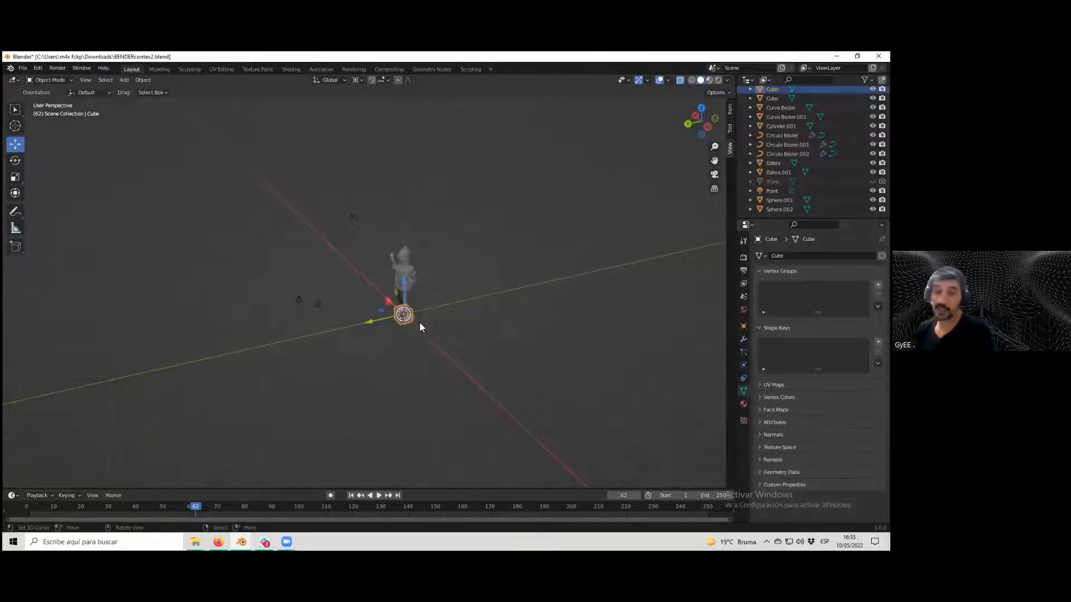
pyautogui.press('s')
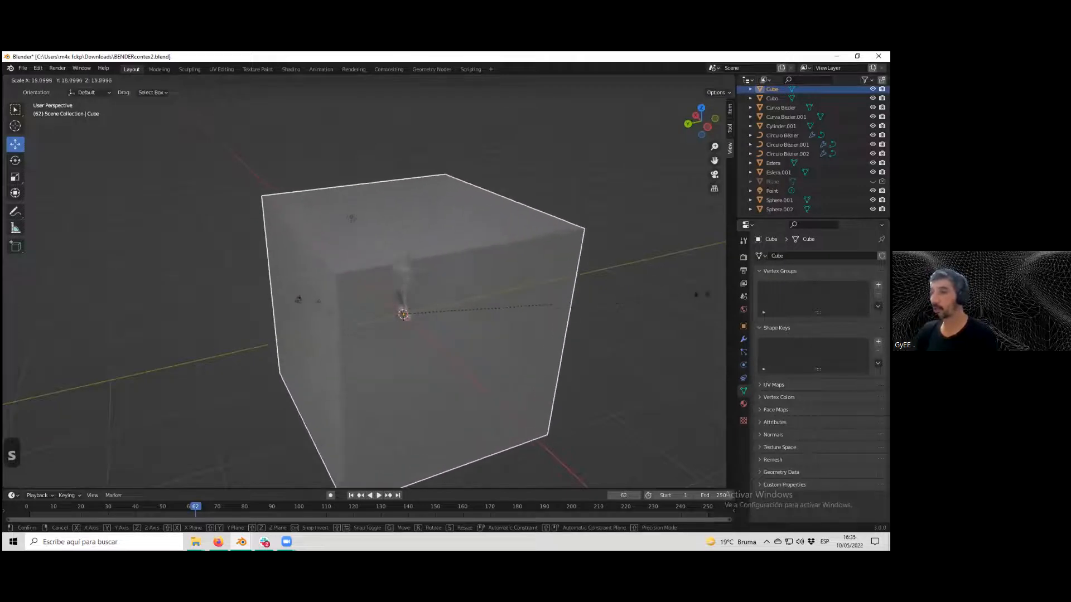
pyautogui.click(114, 296)
# In front view, scale the enlarged cube down to about 0.79 of its size around the character.
pyautogui.scroll(-3, 130, 285)
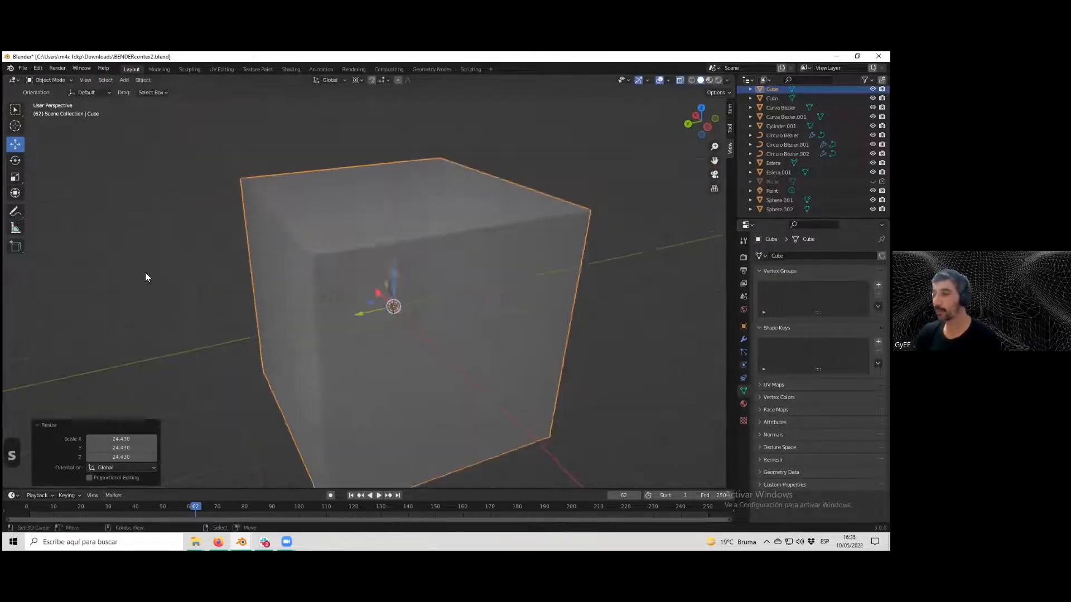
pyautogui.moveTo(108, 251); pyautogui.dragTo(131, 218, button='middle')
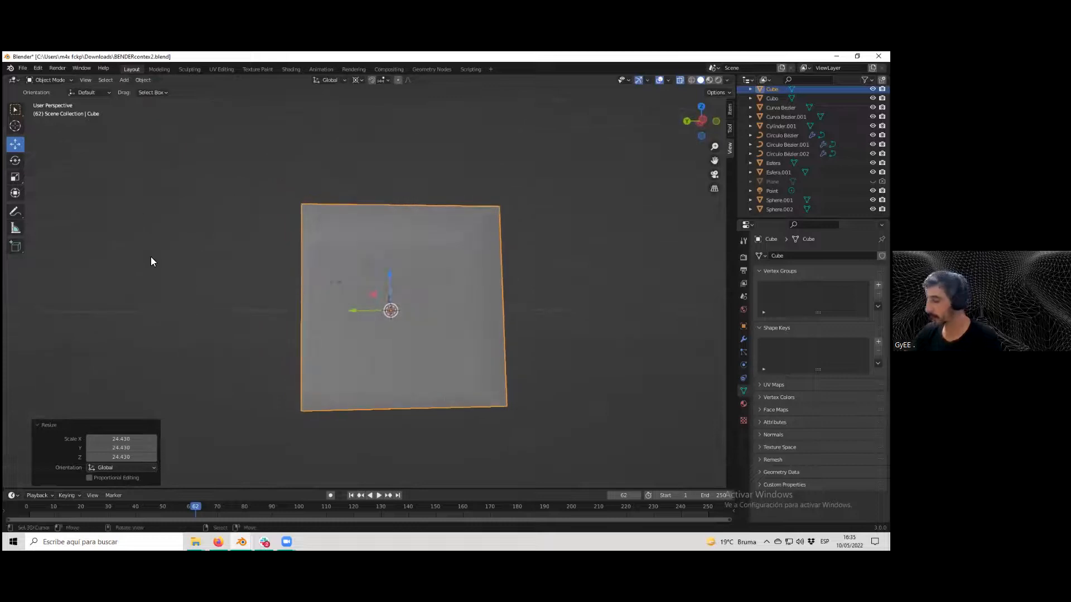
pyautogui.press('KP_1')
pyautogui.scroll(3, 162, 251)
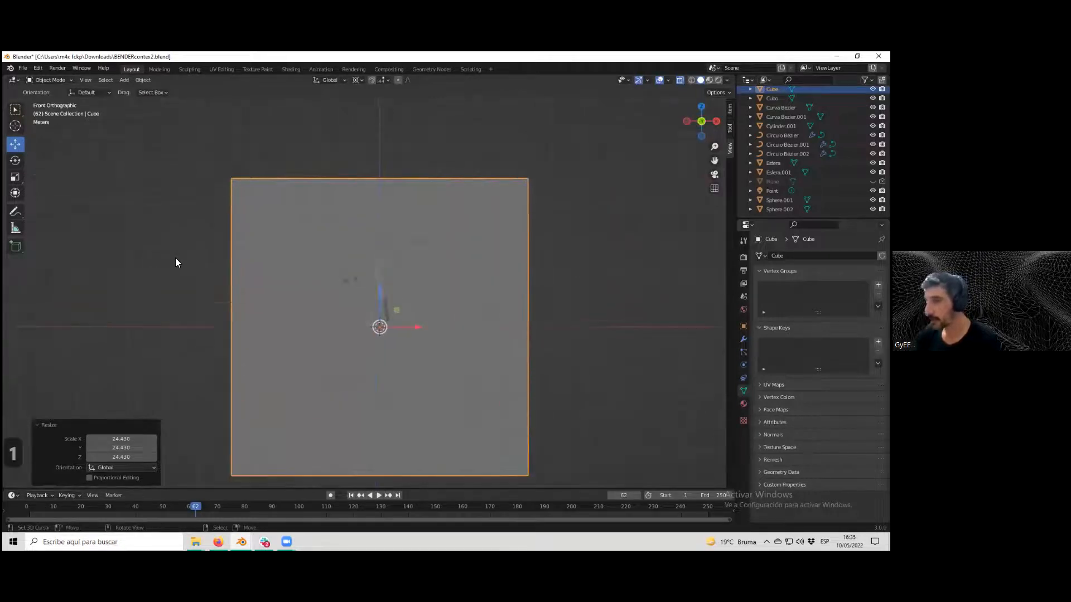
pyautogui.moveTo(383, 302); pyautogui.dragTo(377, 231)
pyautogui.press('s')
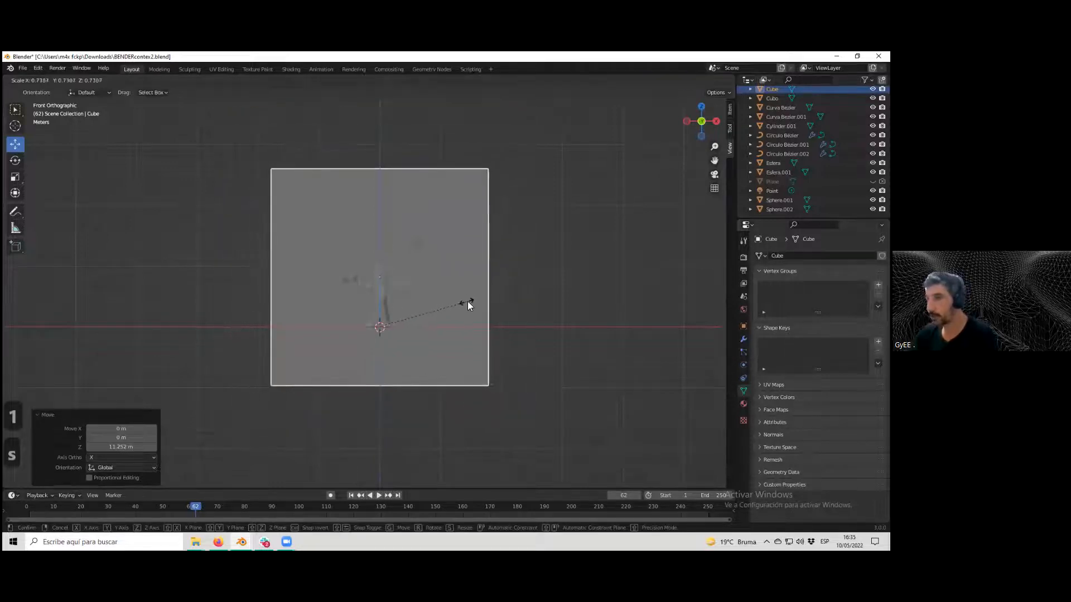
pyautogui.click(465, 302)
pyautogui.moveTo(379, 306); pyautogui.dragTo(375, 265)
pyautogui.press('s')
pyautogui.click(472, 294)
# Move the cube up along the Z axis about 1 m and switch the viewport to wireframe shading.
pyautogui.press('g')
pyautogui.press('z')
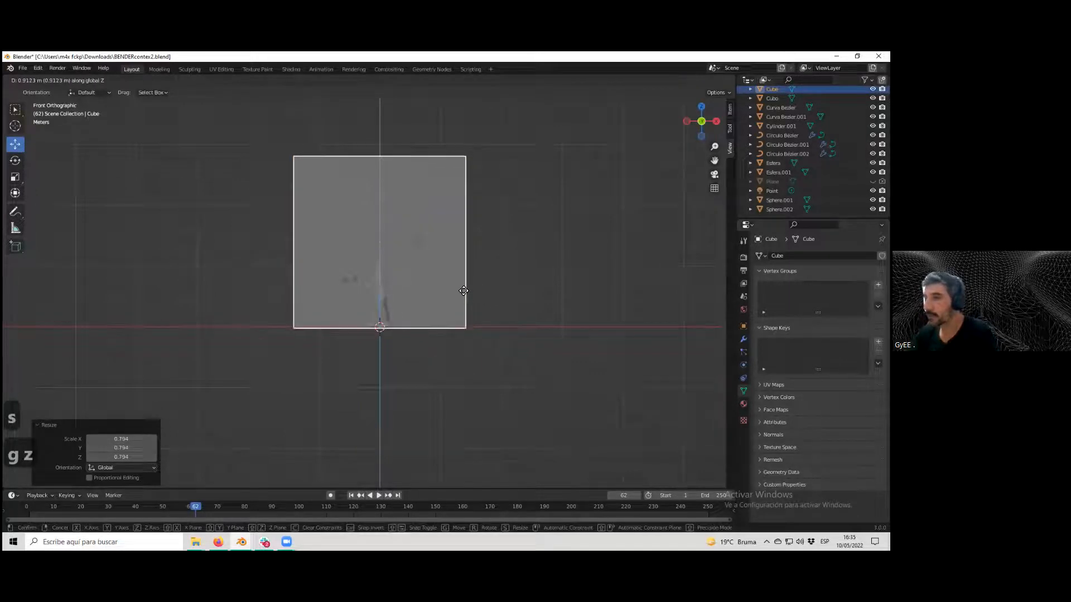
pyautogui.click(463, 290)
pyautogui.moveTo(459, 305); pyautogui.dragTo(364, 332, button='middle')
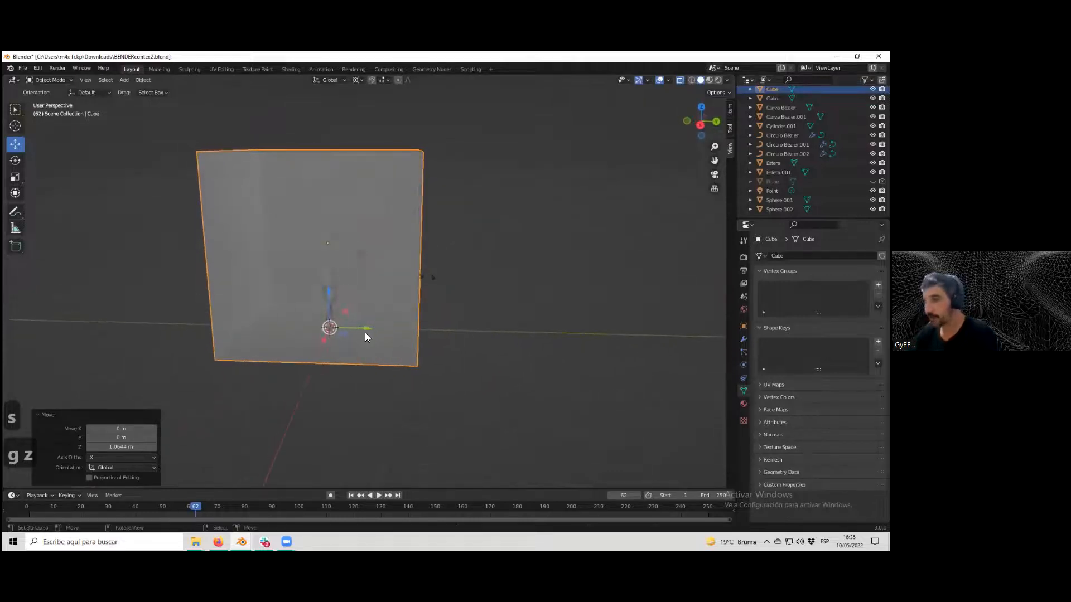
pyautogui.moveTo(362, 329); pyautogui.dragTo(407, 330)
pyautogui.moveTo(406, 330); pyautogui.dragTo(671, 159, button='middle')
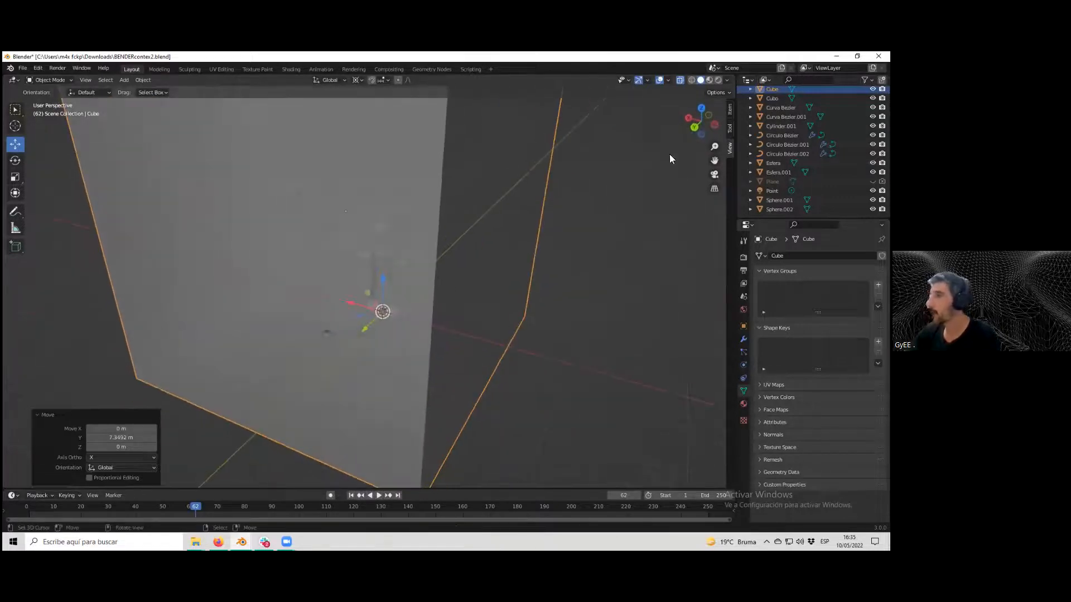
pyautogui.click(692, 79)
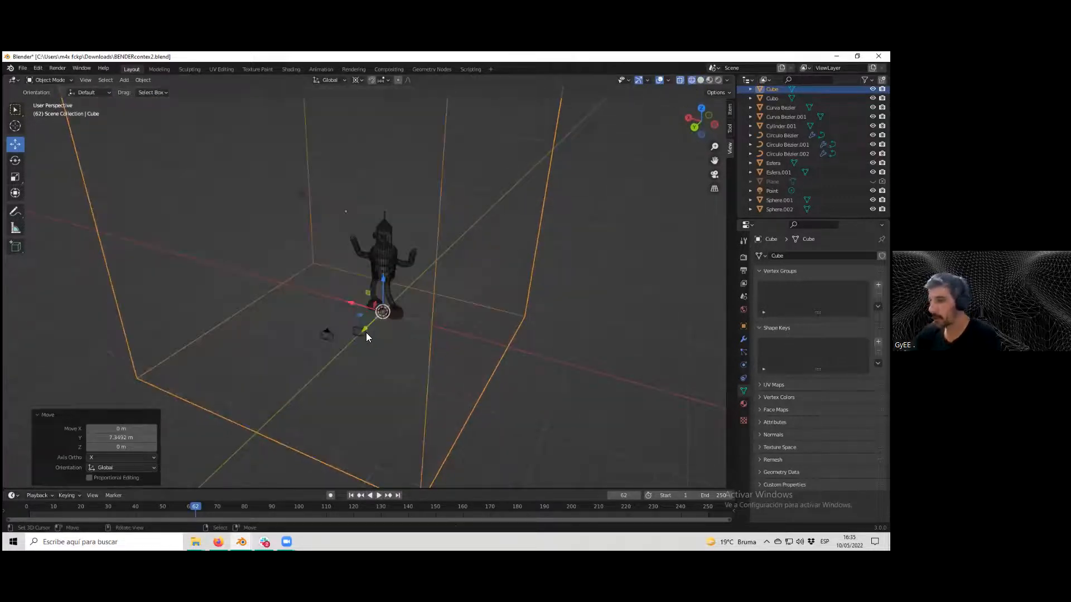
# Delete the extra camera Camera.001 and select the main camera.
pyautogui.press('Delete')
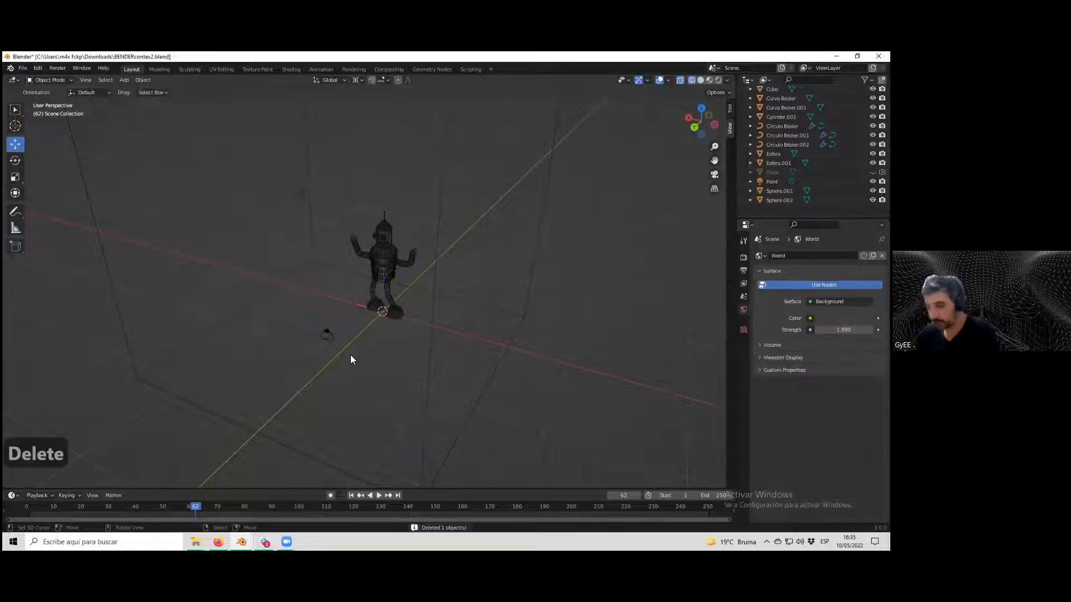
pyautogui.hotkey('ctrl', 'z')
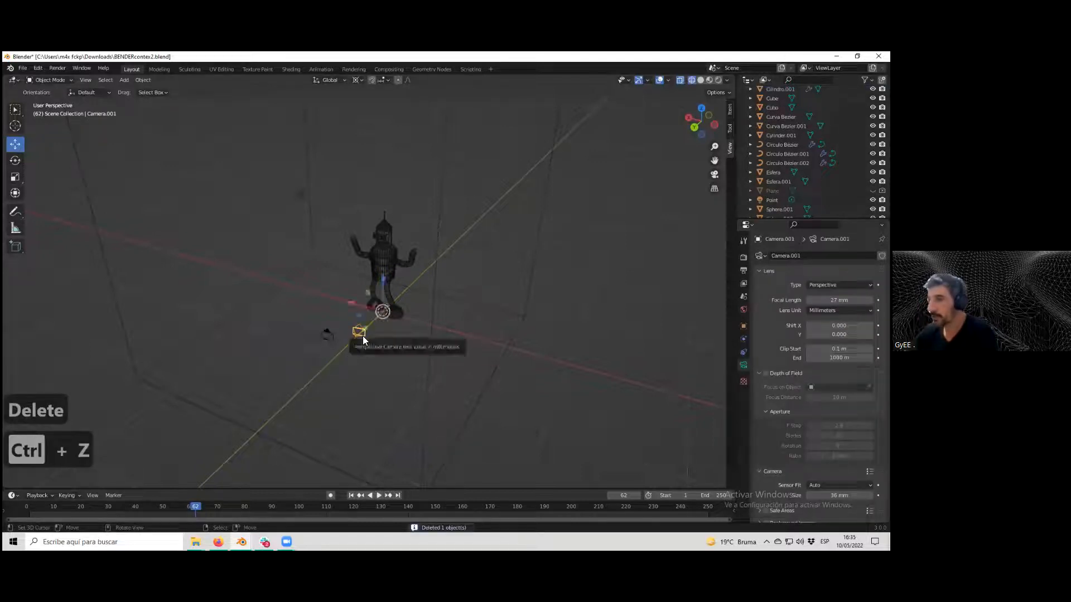
pyautogui.press('Delete')
pyautogui.moveTo(358, 344); pyautogui.dragTo(440, 310, button='middle')
pyautogui.click(450, 308)
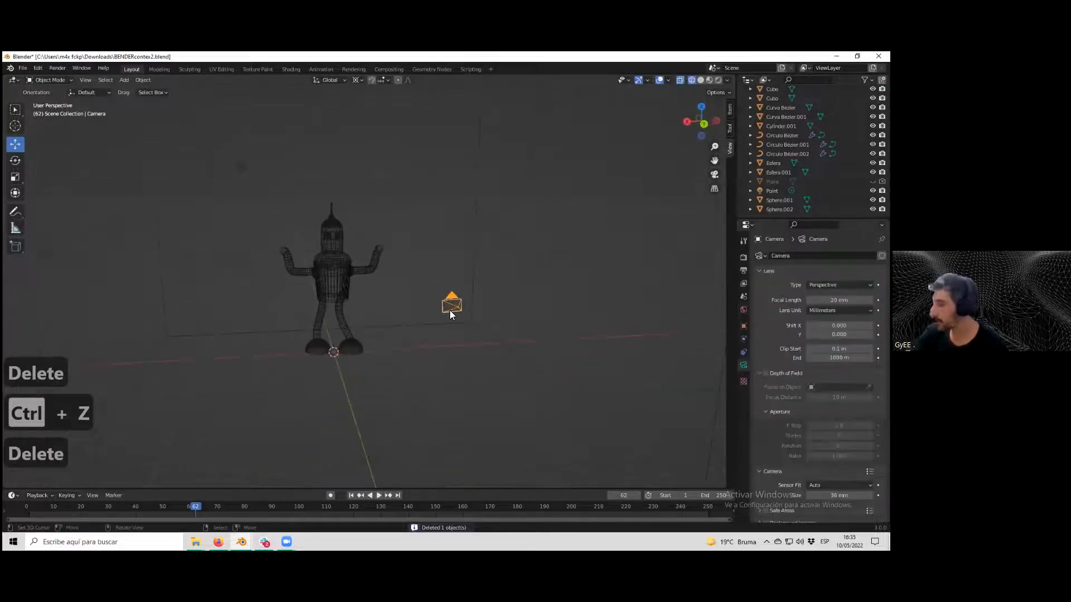
# Look through the active camera to check the framing inside the enclosing box.
pyautogui.press('KP_0')
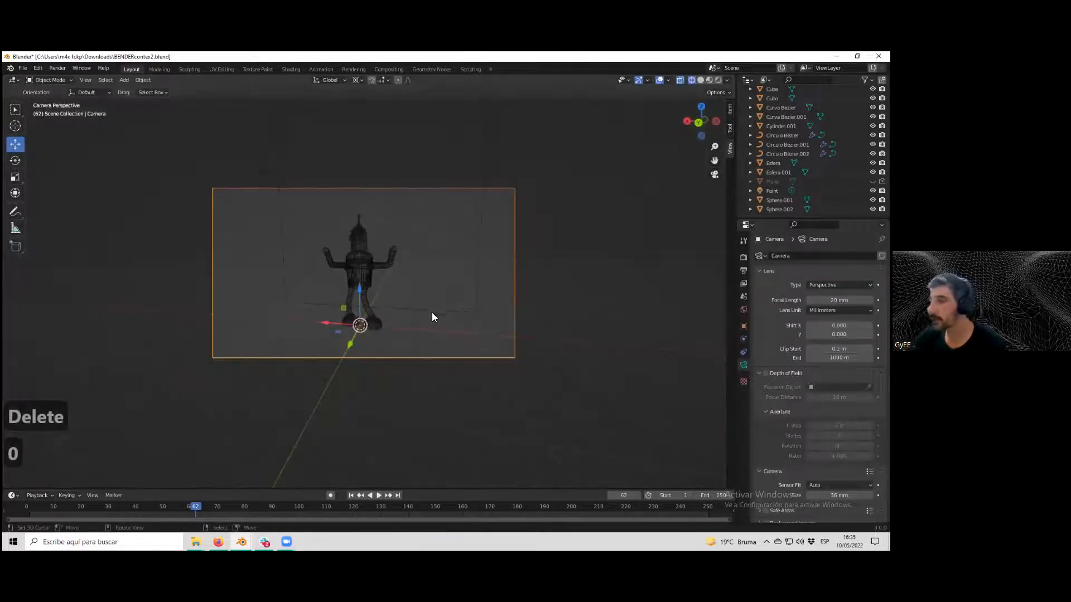
pyautogui.scroll(-1, 431, 316)
pyautogui.scroll(3, 454, 295)
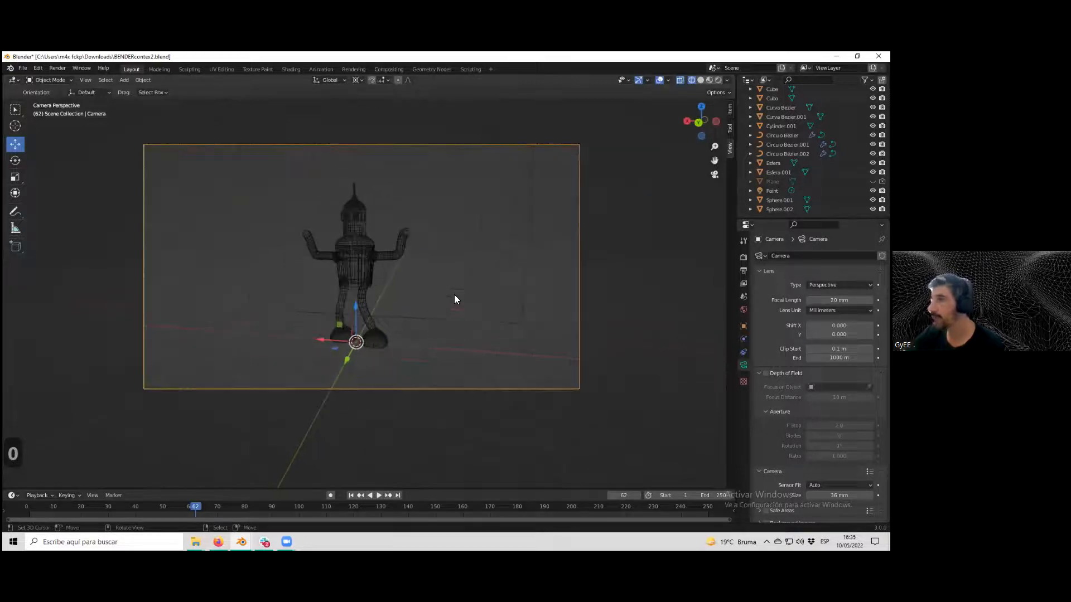
pyautogui.click(678, 80)
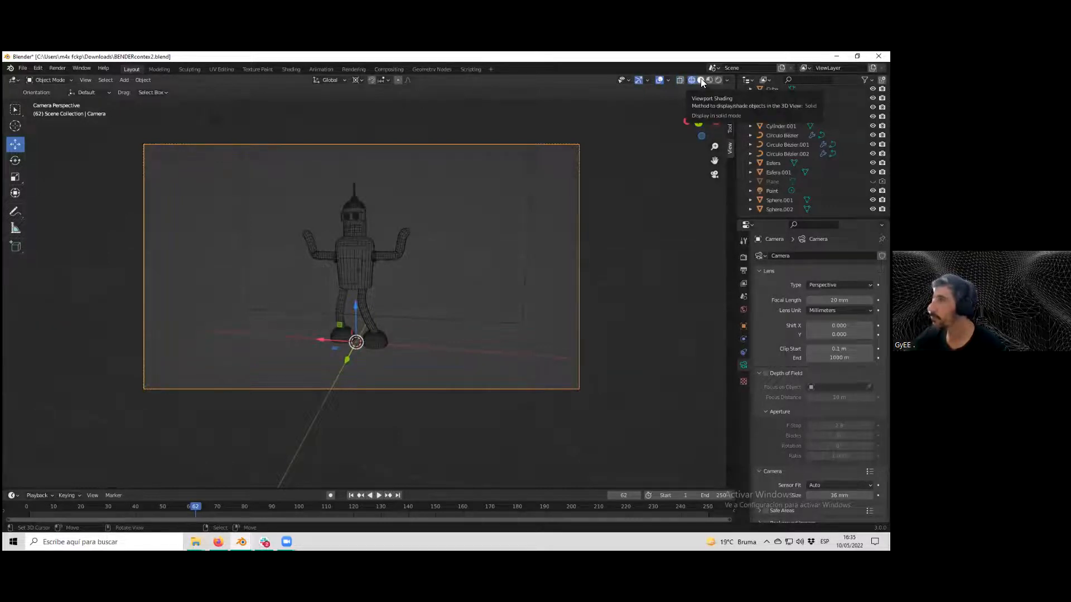
# Switch the viewport to solid shading with X-ray turned off.
pyautogui.click(701, 81)
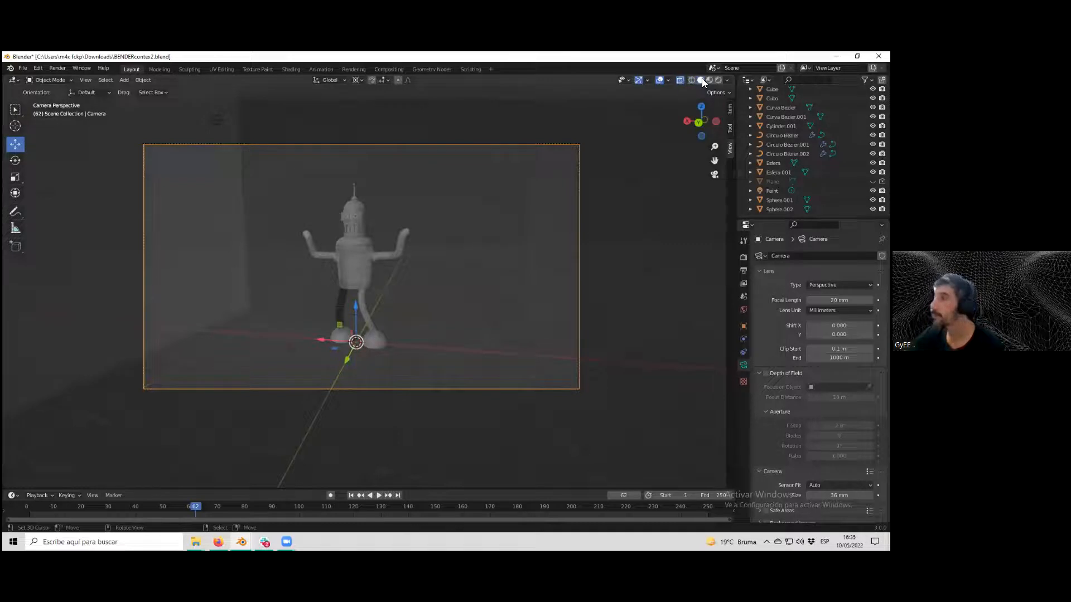
pyautogui.click(679, 81)
pyautogui.scroll(1, 495, 267)
pyautogui.scroll(-1, 493, 269)
pyautogui.scroll(1, 485, 276)
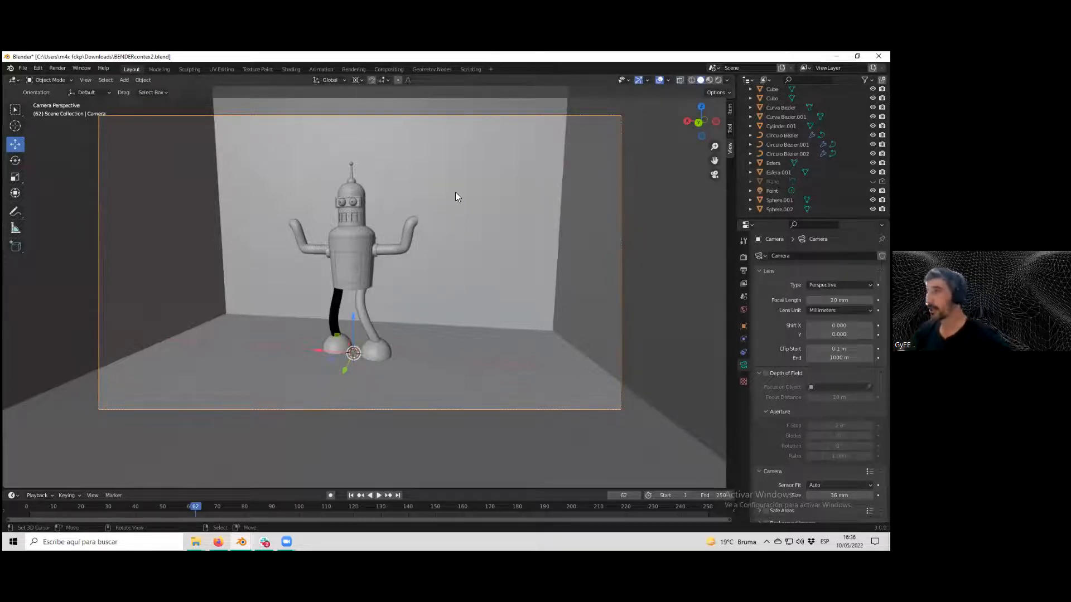
# Switch the viewport to Material Preview shading to see Bender's colours.
pyautogui.click(709, 81)
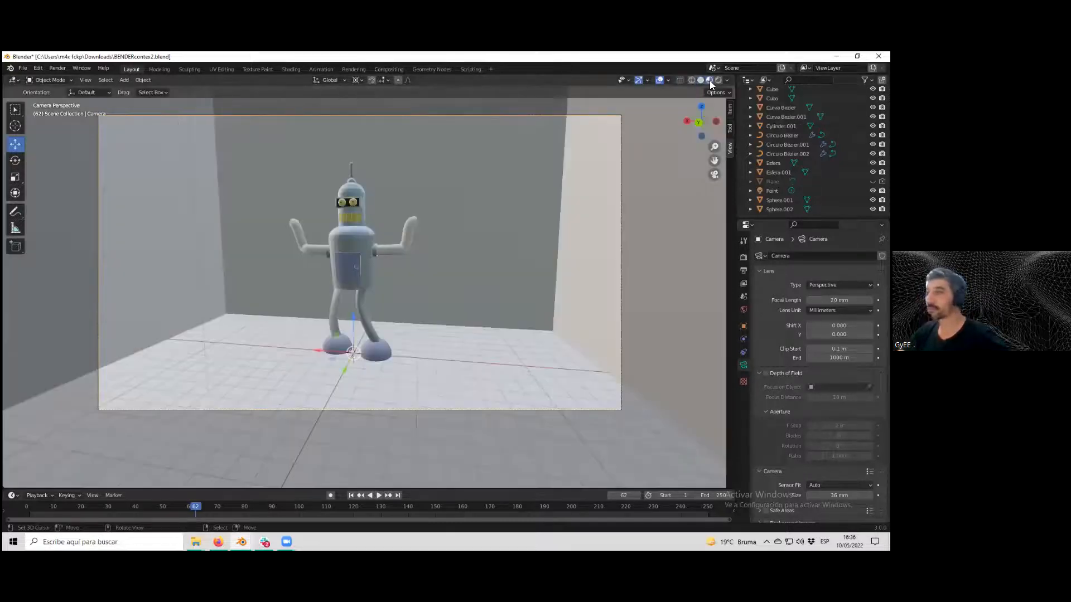
pyautogui.scroll(3, 388, 246)
pyautogui.scroll(-3, 394, 246)
pyautogui.scroll(3, 389, 242)
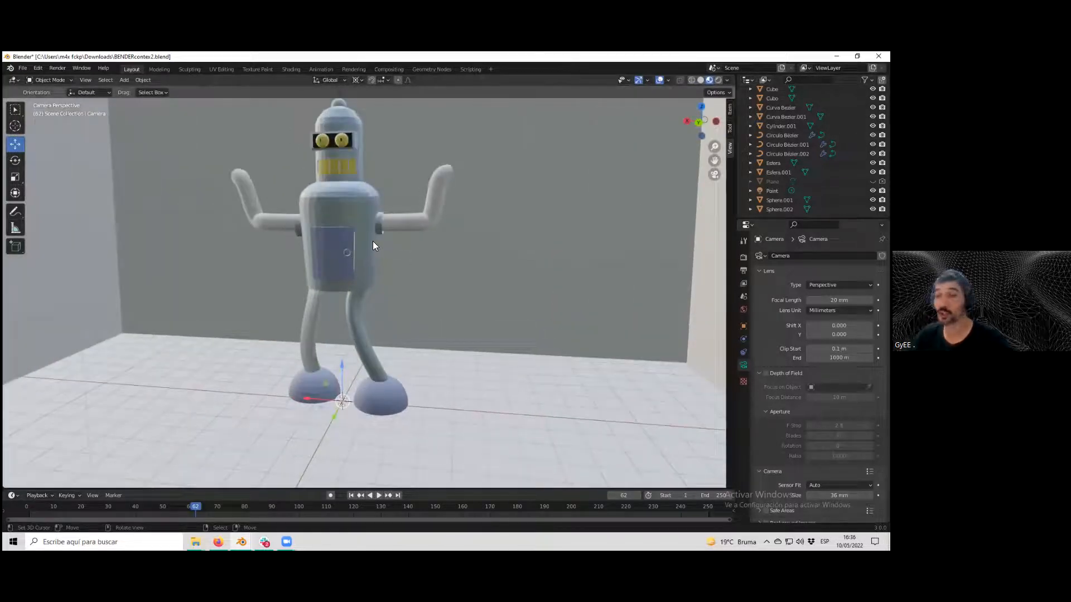
pyautogui.scroll(2, 373, 241)
# Select Bender's body cylinder and orbit around the character to inspect the model.
pyautogui.click(345, 198)
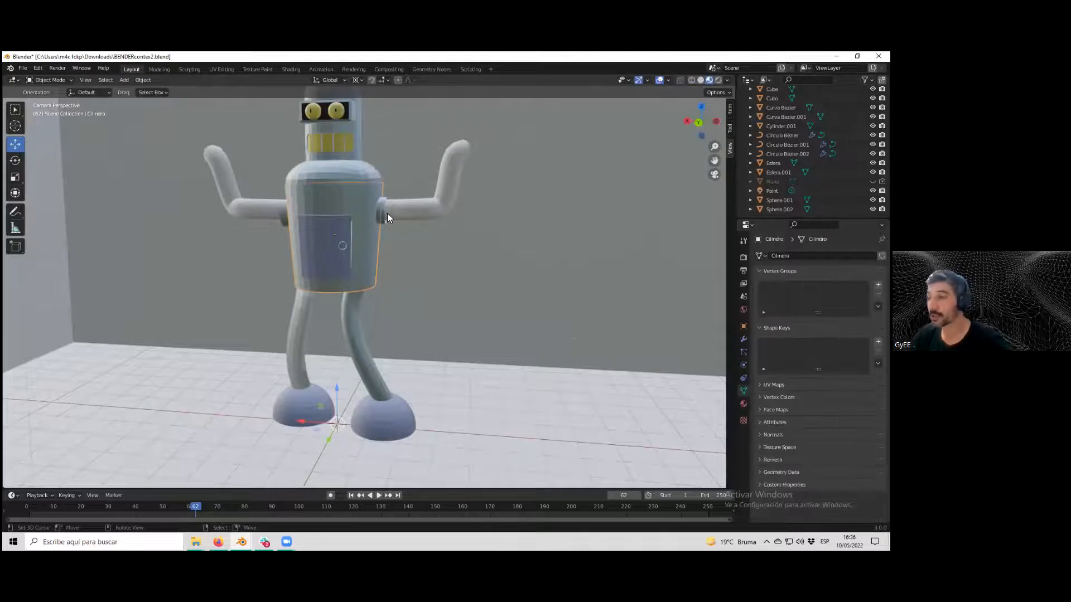
pyautogui.scroll(3, 387, 218)
pyautogui.scroll(-5, 387, 218)
pyautogui.scroll(-5, 387, 219)
pyautogui.scroll(5, 386, 219)
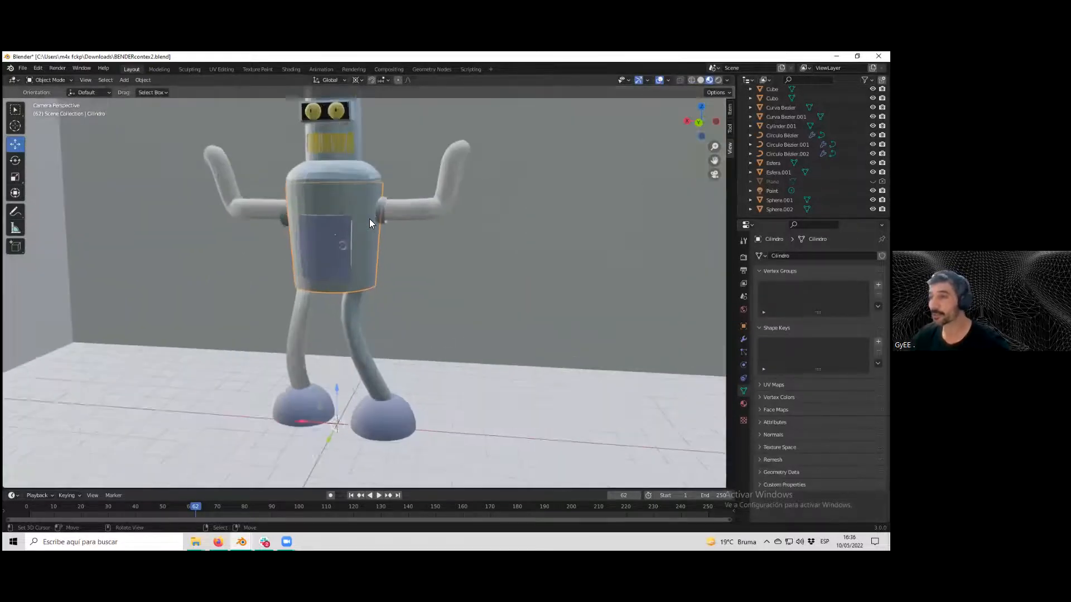
pyautogui.scroll(-3, 369, 220)
pyautogui.scroll(2, 363, 226)
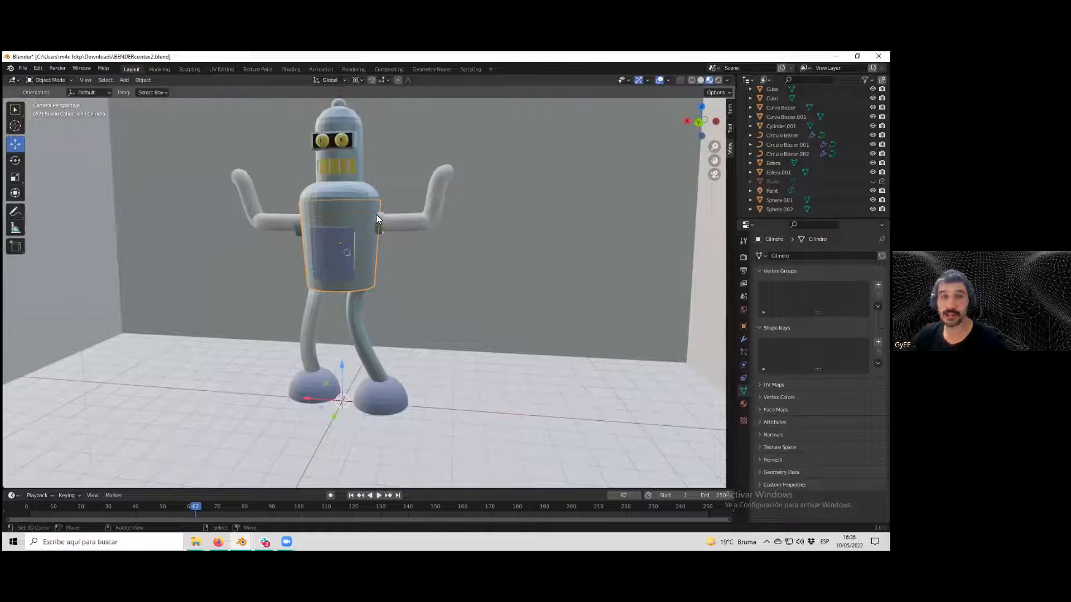
pyautogui.scroll(-3, 397, 244)
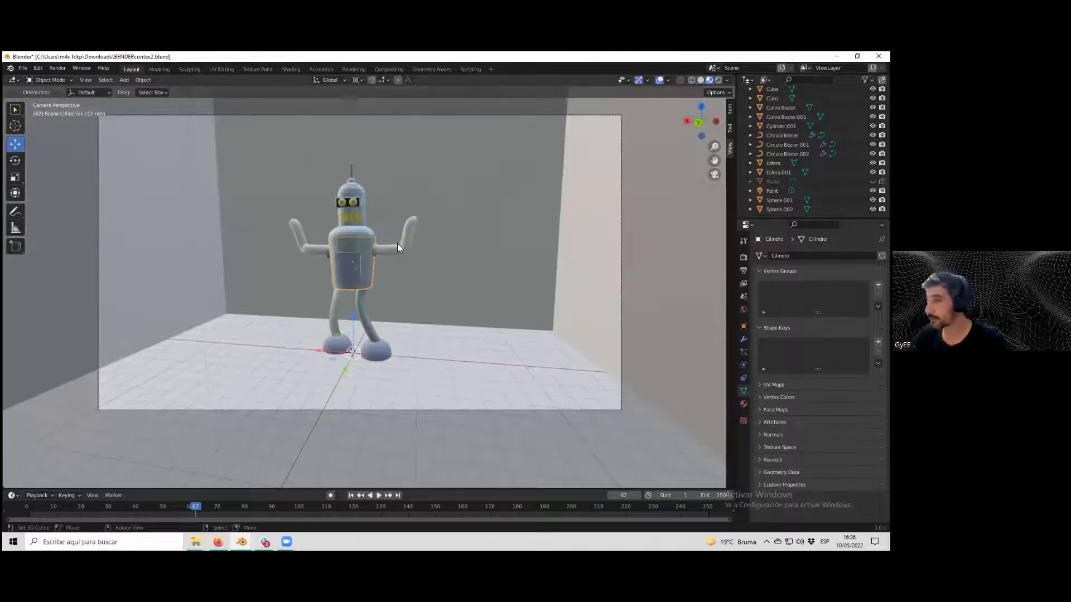
pyautogui.moveTo(407, 247); pyautogui.dragTo(408, 280, button='middle')
pyautogui.scroll(5, 424, 245)
pyautogui.scroll(3, 415, 275)
pyautogui.scroll(-6, 417, 276)
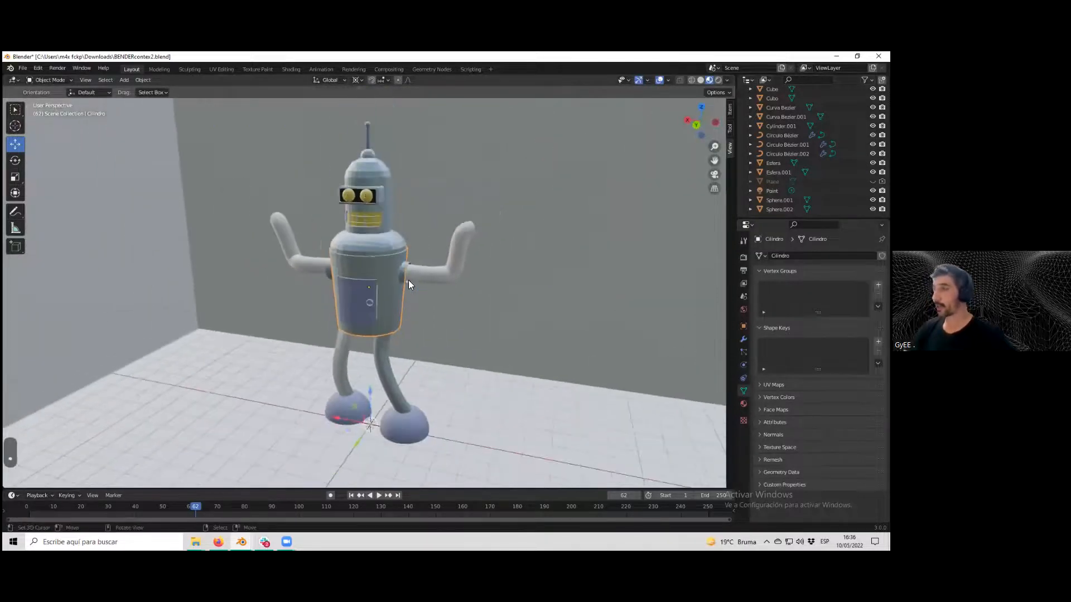
# Switch the viewport to Rendered shading and select the backdrop cube.
pyautogui.click(718, 80)
pyautogui.scroll(2, 452, 215)
pyautogui.moveTo(451, 215)
pyautogui.mouseDown(button='middle')
pyautogui.moveTo(579, 227)
pyautogui.moveTo(463, 228)
pyautogui.mouseUp(button='middle')
pyautogui.moveTo(461, 229); pyautogui.dragTo(333, 294, button='middle')
pyautogui.click(332, 294)
# Add a Monkey mesh and scale it to about 1.17.
pyautogui.click(125, 80)
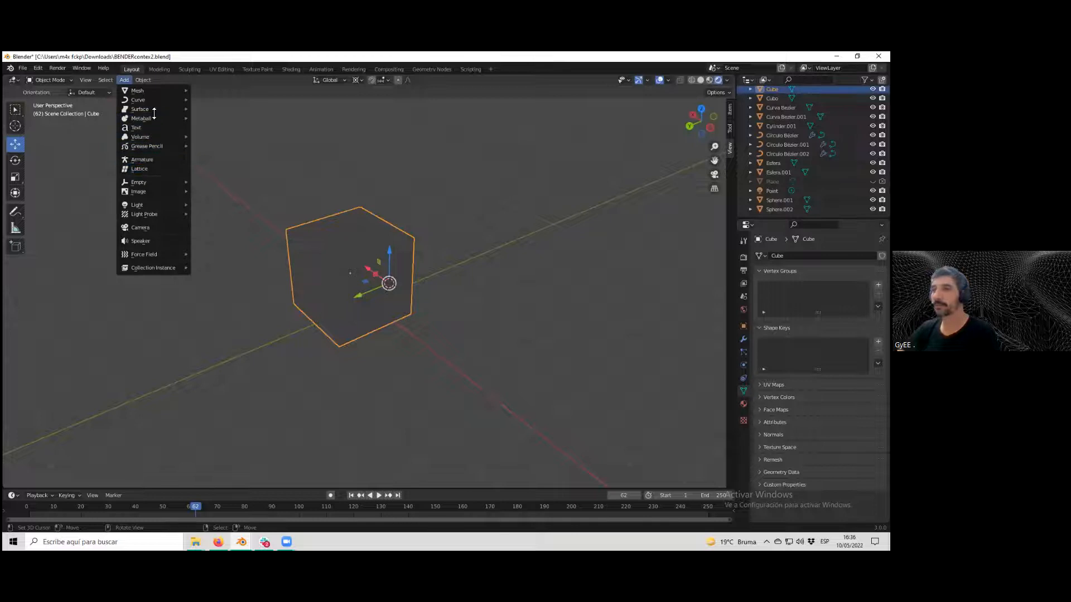
pyautogui.moveTo(171, 91)
pyautogui.click(239, 178)
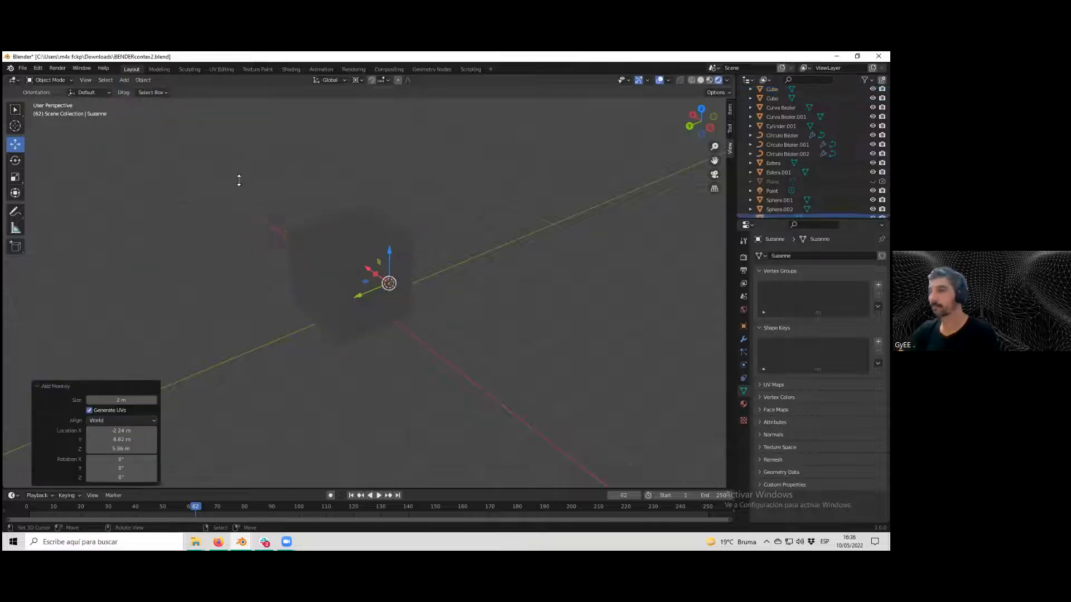
pyautogui.moveTo(367, 295); pyautogui.dragTo(485, 230)
pyautogui.press('s')
pyautogui.click(519, 272)
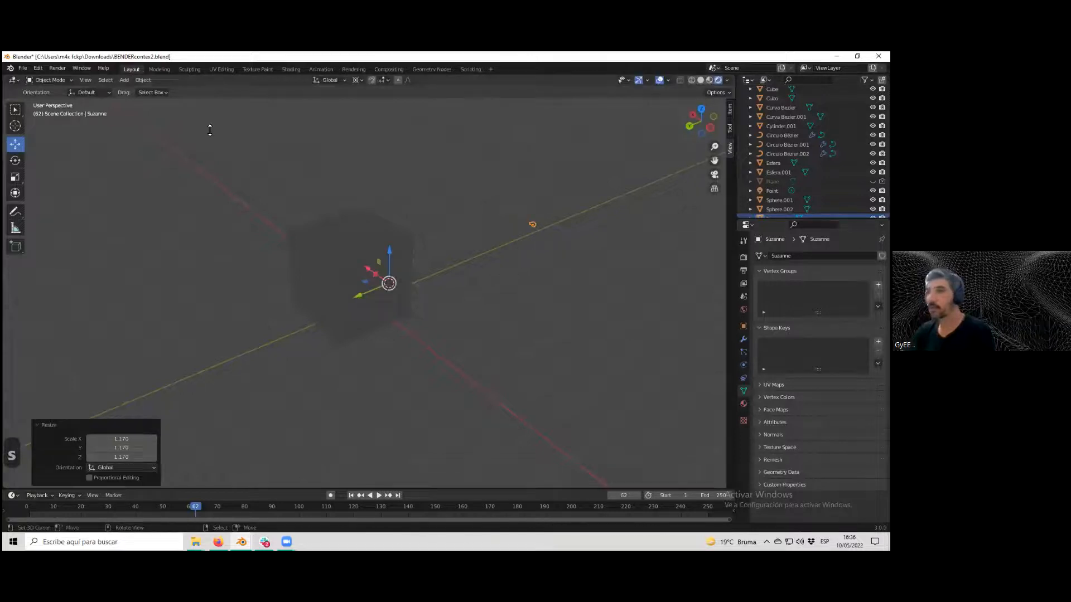
# Set the pivot point to Active Element, scale the monkey up about ten times and move it along Y.
pyautogui.click(357, 80)
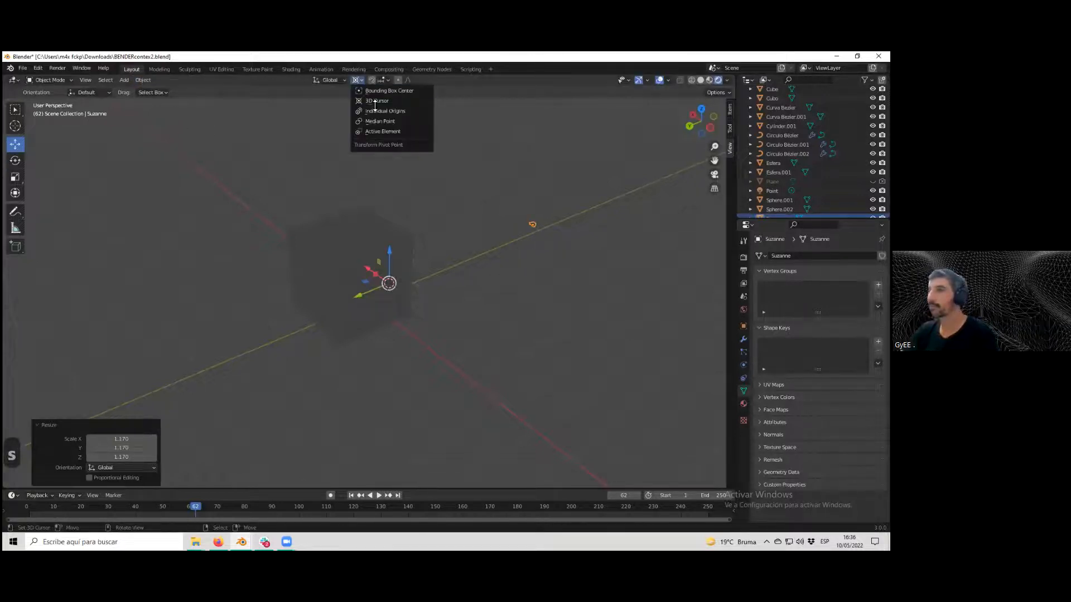
pyautogui.click(396, 132)
pyautogui.press('s')
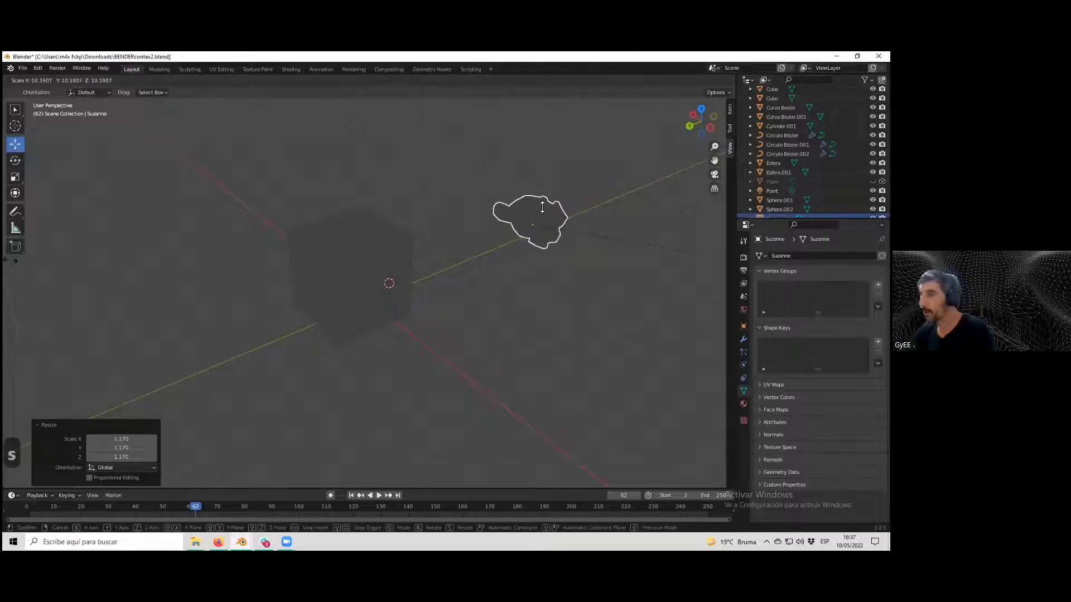
pyautogui.moveTo(517, 235); pyautogui.dragTo(449, 249)
pyautogui.moveTo(447, 249); pyautogui.dragTo(496, 276, button='middle')
pyautogui.scroll(-4, 340, 234)
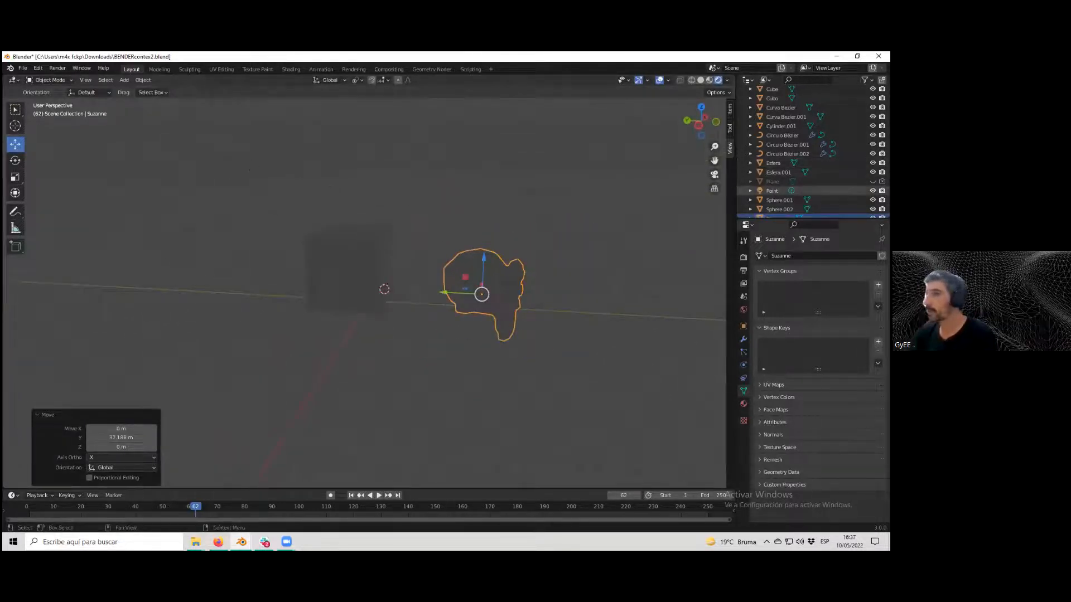
# Add a Spot light, move it above the monkey and scale it about 4.27 times.
pyautogui.click(124, 82)
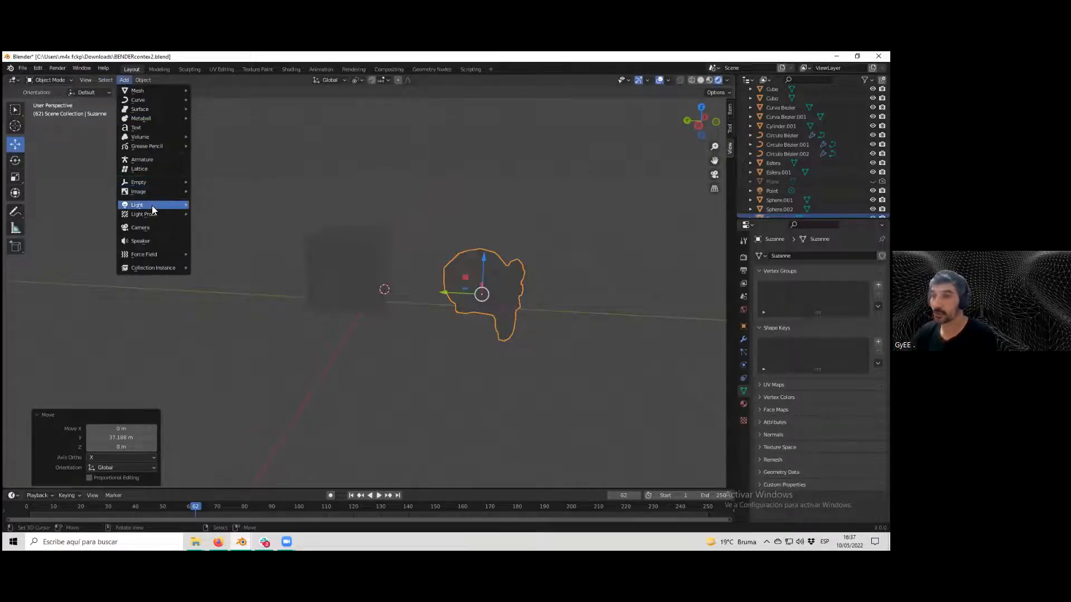
pyautogui.moveTo(151, 205)
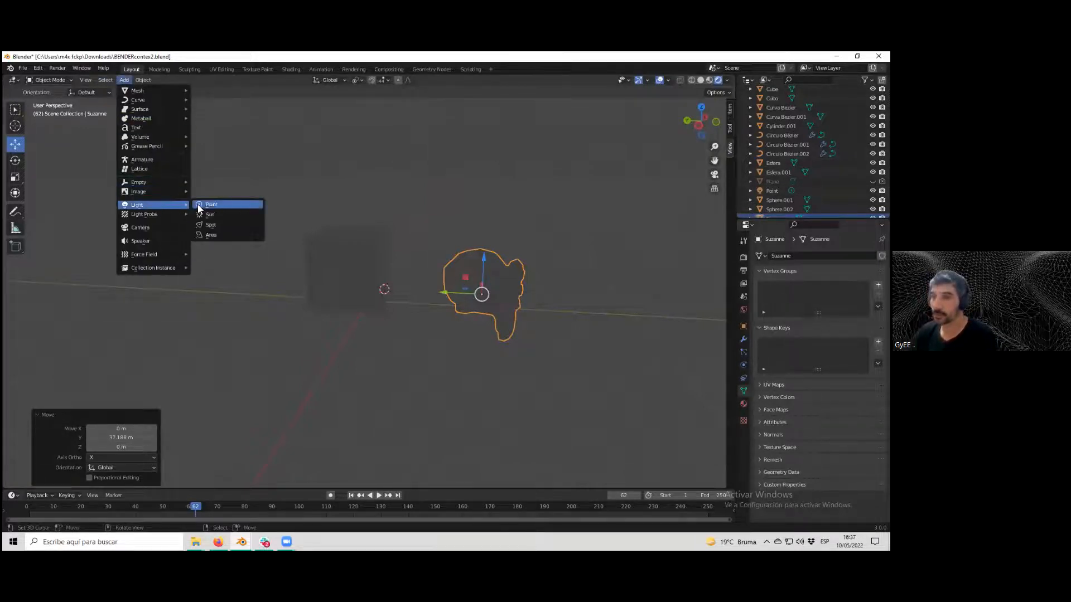
pyautogui.click(219, 223)
pyautogui.moveTo(386, 261); pyautogui.dragTo(467, 193)
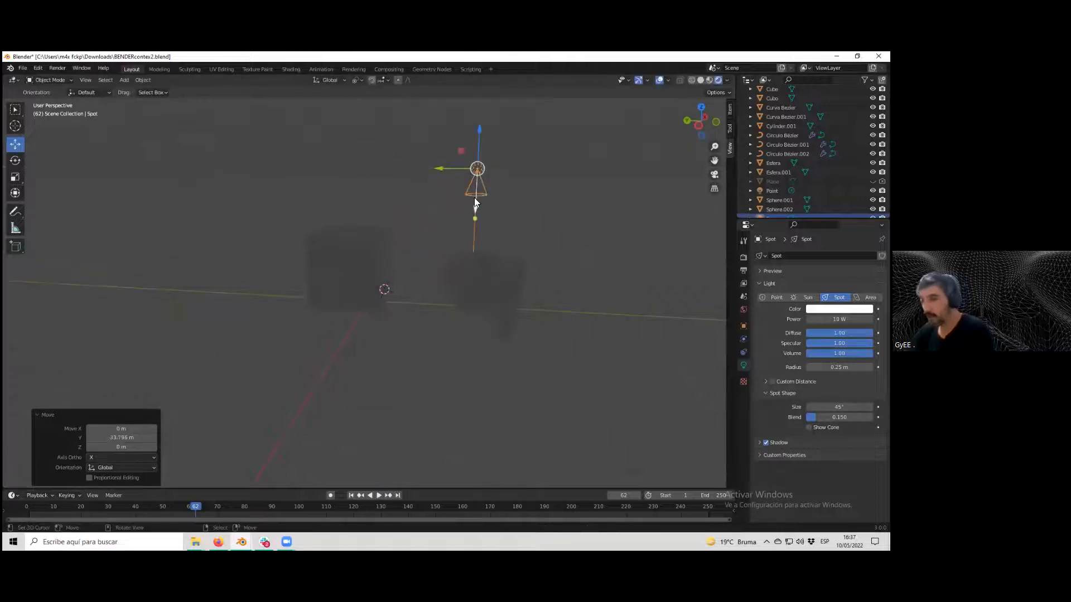
pyautogui.press('s')
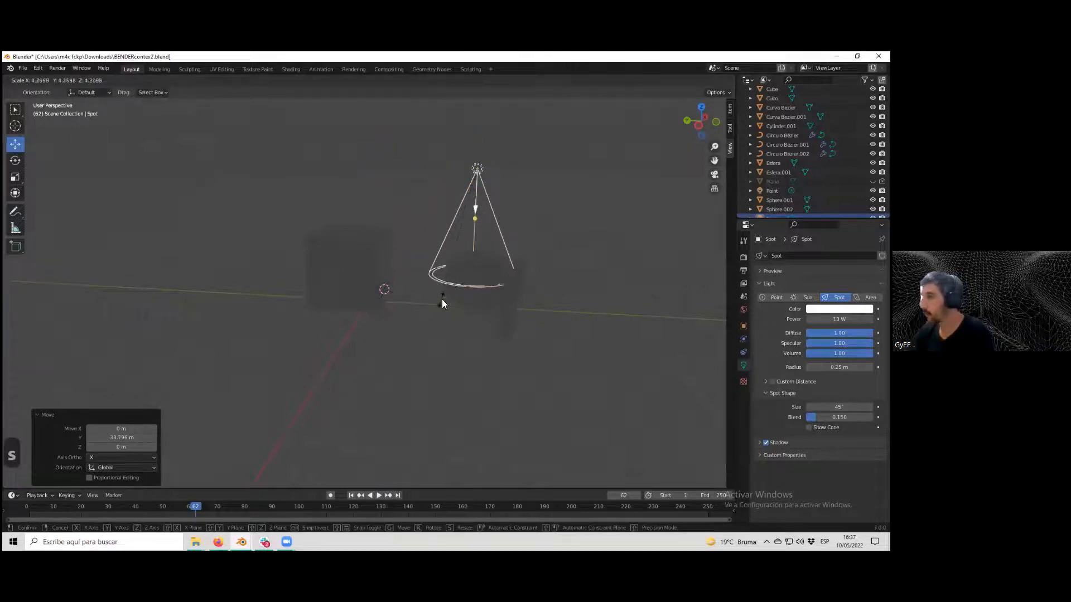
pyautogui.click(442, 303)
# Set the spot light's power to 1000 W.
pyautogui.click(838, 320)
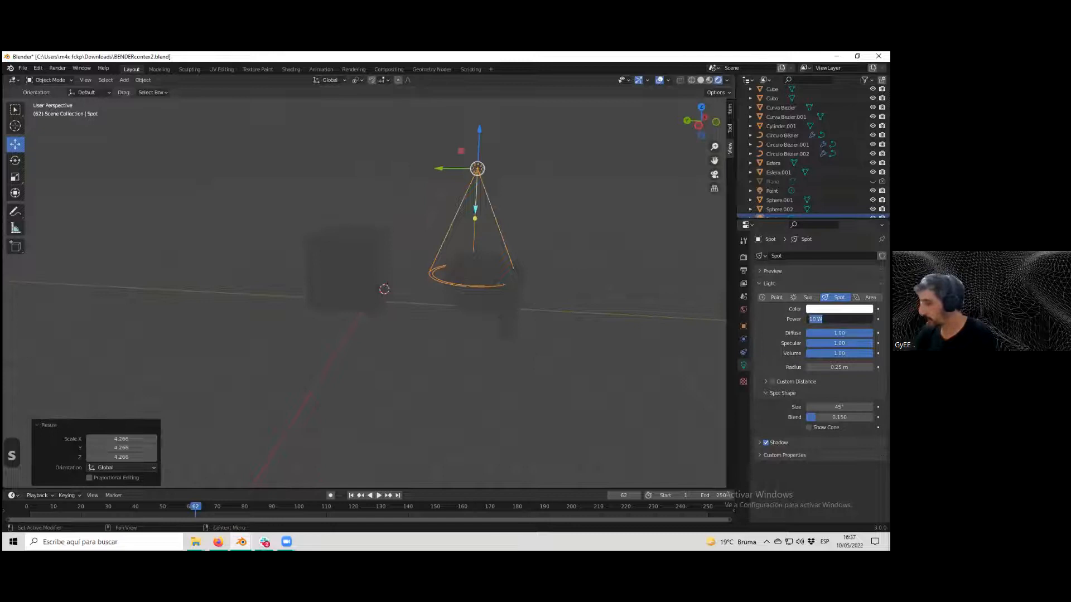
pyautogui.write('500')
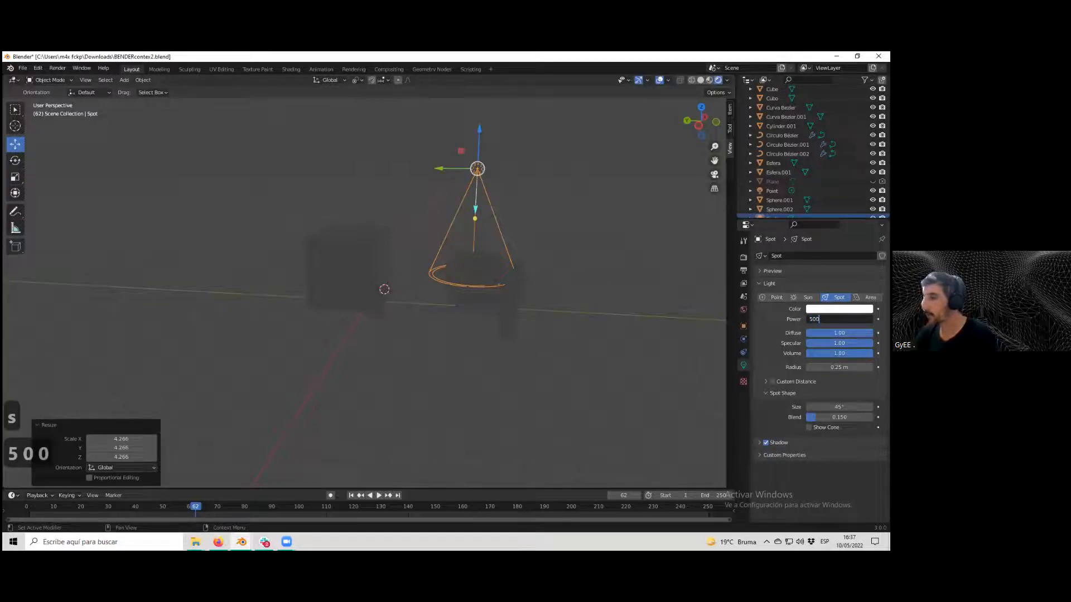
pyautogui.press('Return')
pyautogui.click(839, 319)
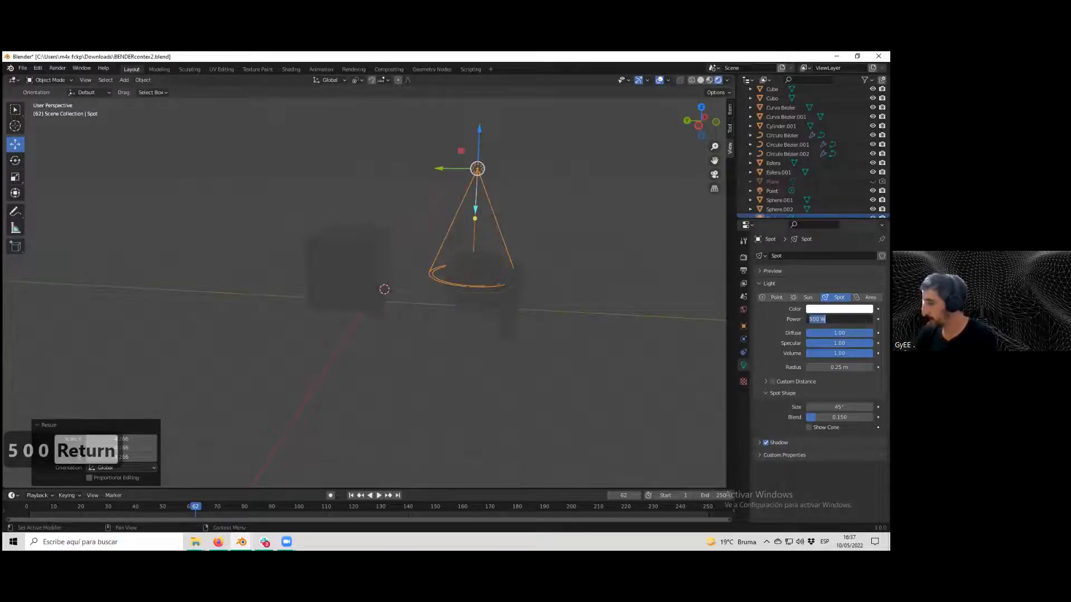
pyautogui.write('1000')
pyautogui.press('Return')
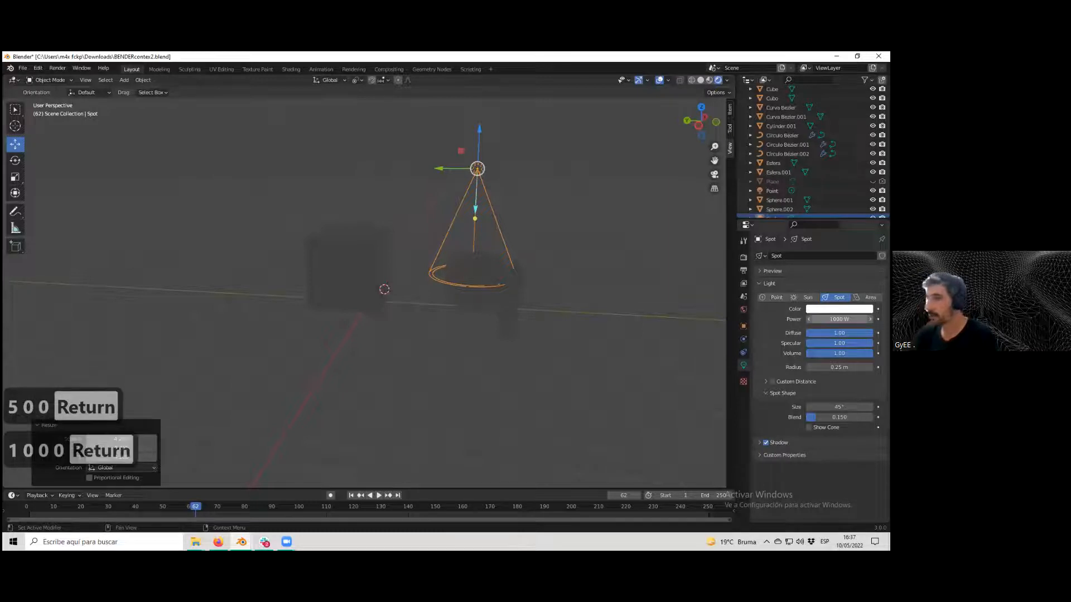
# Move the spot light down about 13.7 m and set its power to 10000 W.
pyautogui.scroll(2, 438, 312)
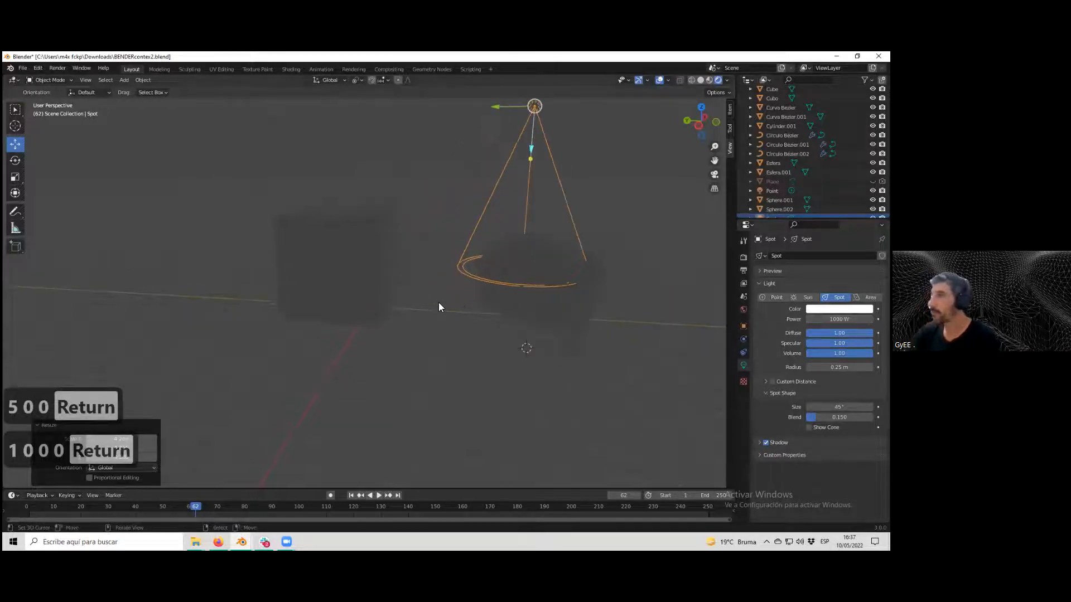
pyautogui.moveTo(538, 156); pyautogui.dragTo(437, 150, button='middle')
pyautogui.moveTo(436, 146); pyautogui.dragTo(503, 218)
pyautogui.write('10000')
pyautogui.press('Return')
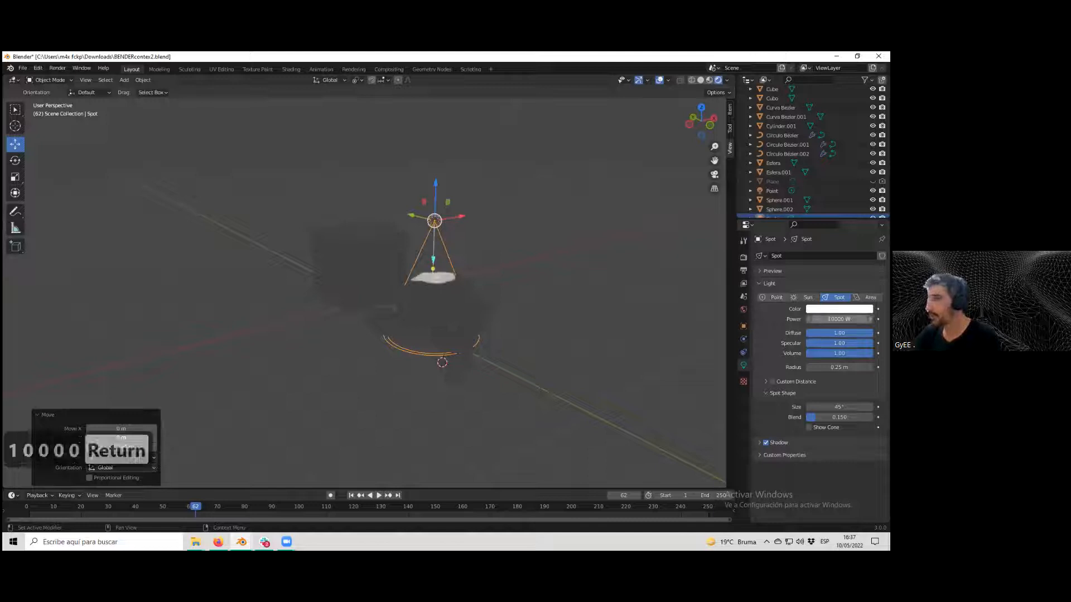
# Set the spot light's power to 5000 W.
pyautogui.click(839, 319)
pyautogui.write('50')
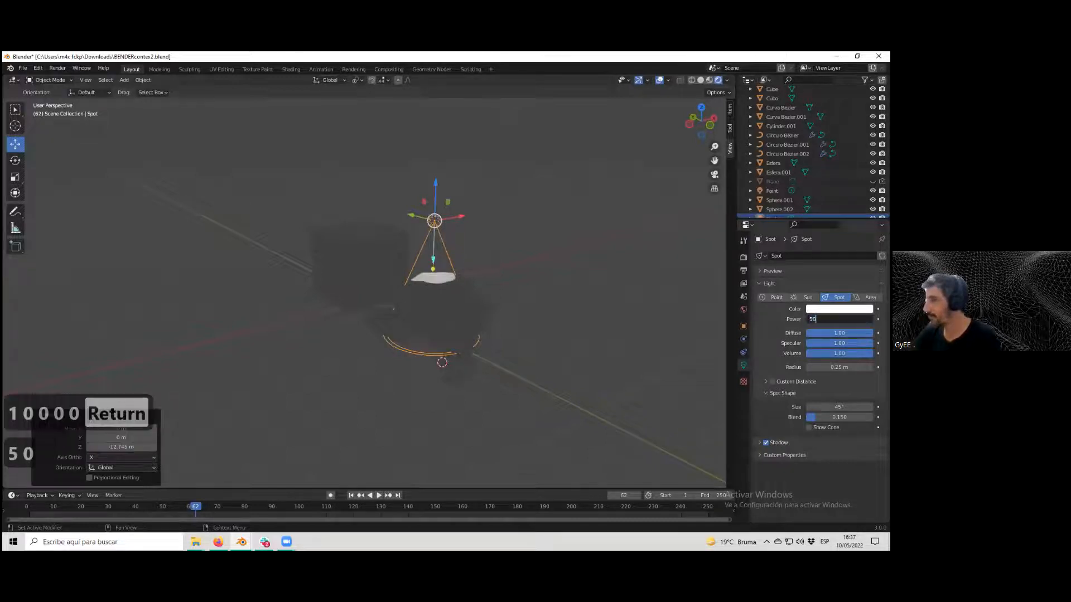
pyautogui.write('00')
pyautogui.press('Return')
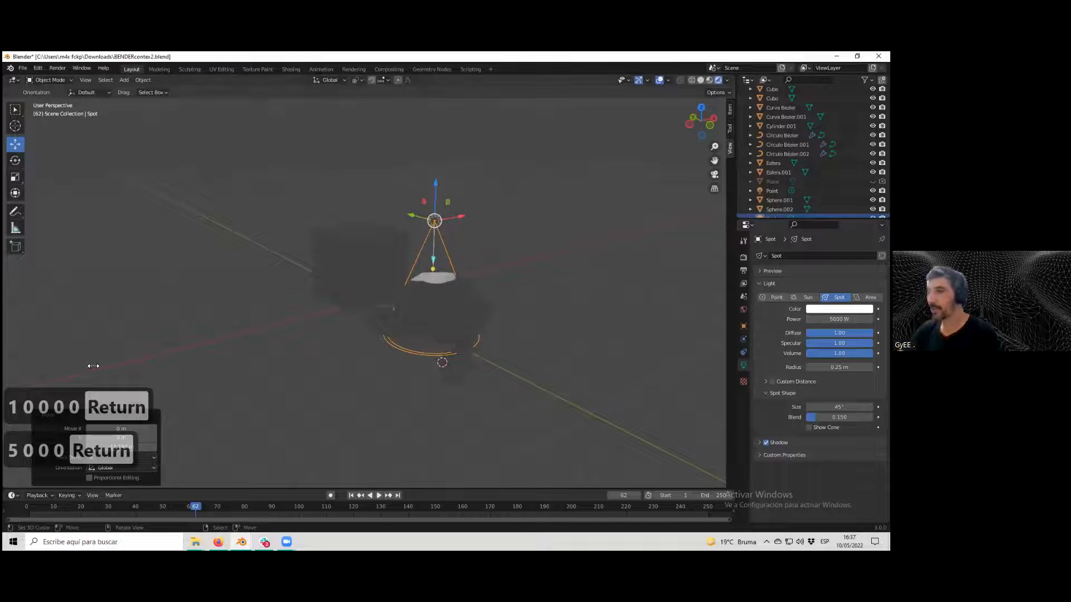
# Select the backdrop cube and enable the Face Orientation overlay.
pyautogui.moveTo(273, 285); pyautogui.dragTo(385, 282, button='middle')
pyautogui.click(343, 307)
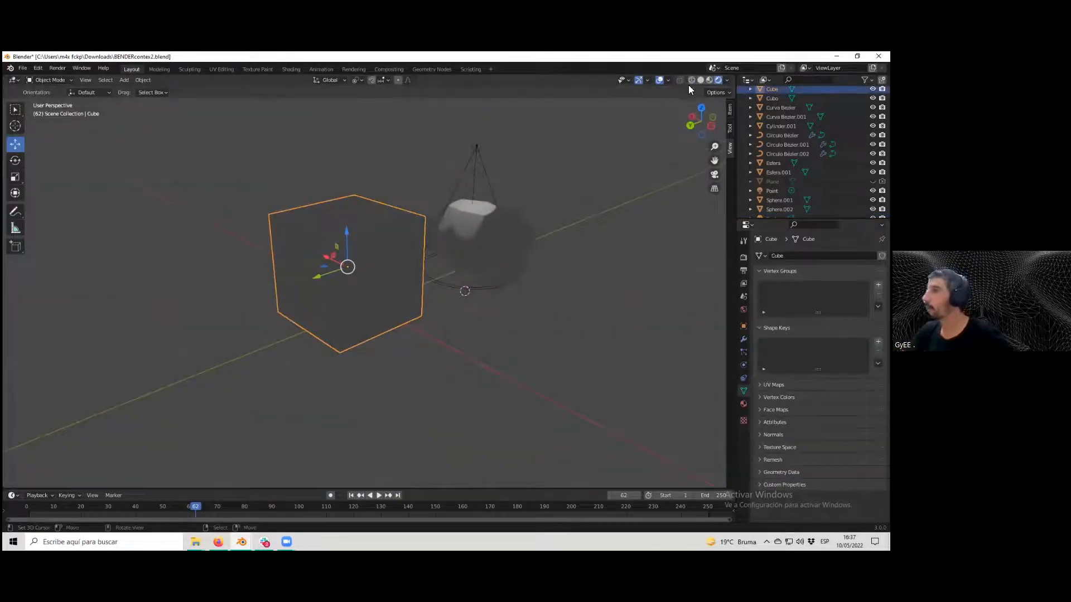
pyautogui.click(669, 80)
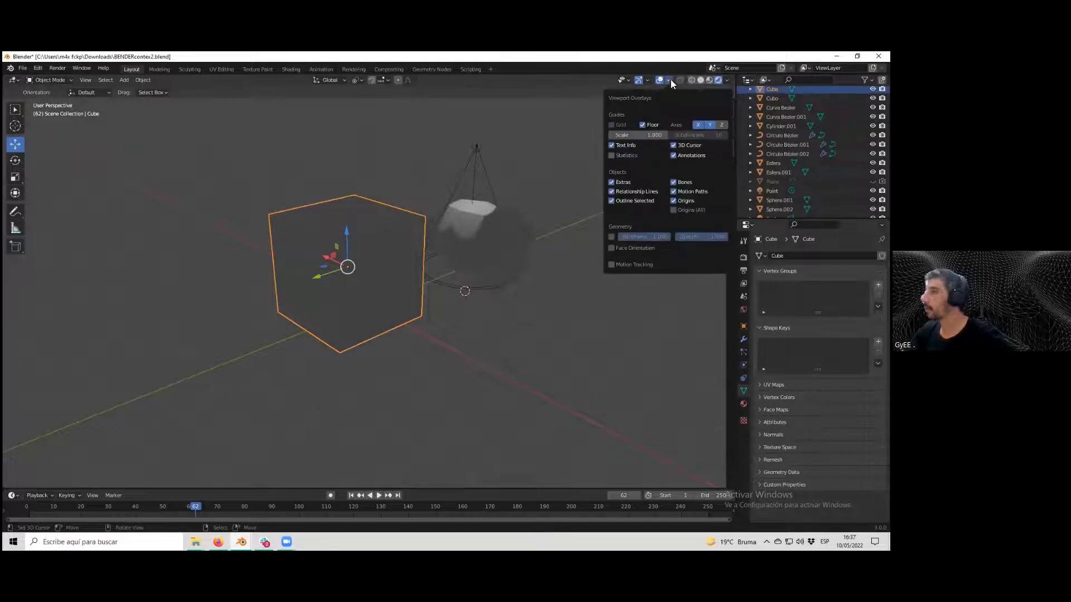
pyautogui.click(611, 248)
# Orbit and zoom around the character and box to examine their face orientation colours.
pyautogui.scroll(3, 331, 320)
pyautogui.moveTo(330, 319); pyautogui.dragTo(431, 313, button='middle')
pyautogui.scroll(4, 431, 312)
pyautogui.scroll(-4, 446, 302)
pyautogui.scroll(4, 455, 299)
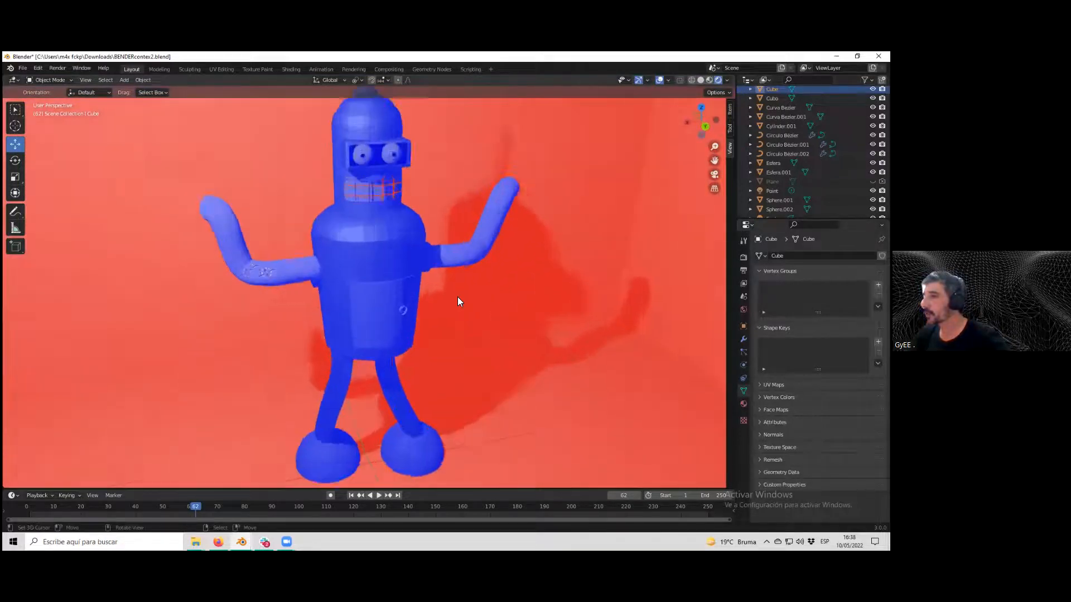
pyautogui.scroll(-6, 459, 301)
pyautogui.moveTo(487, 301); pyautogui.dragTo(424, 294, button='middle')
pyautogui.scroll(-5, 418, 303)
pyautogui.scroll(5, 424, 295)
pyautogui.scroll(-4, 642, 120)
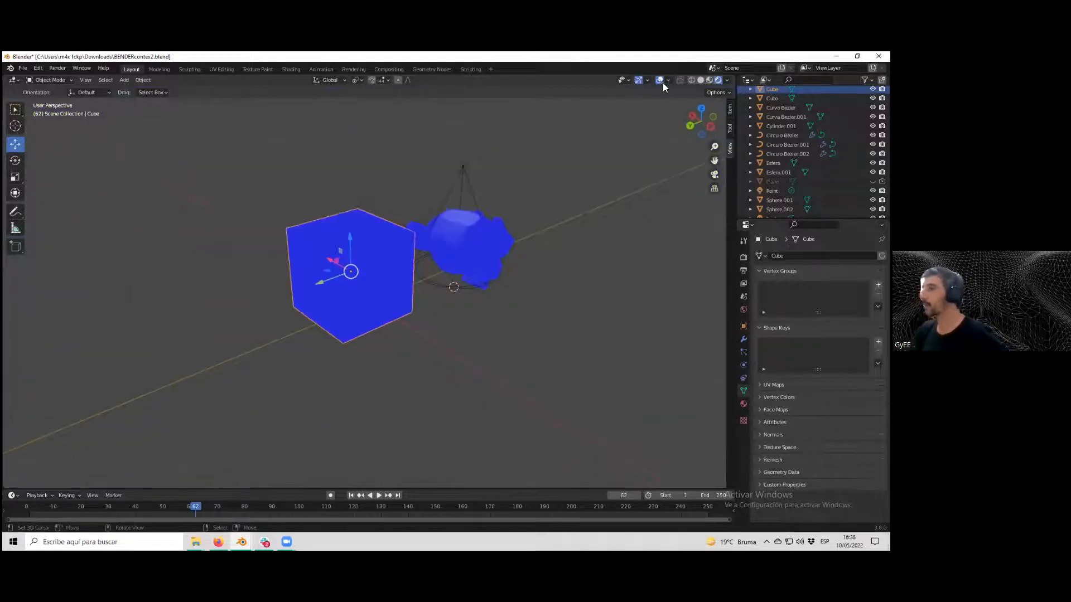
pyautogui.click(668, 80)
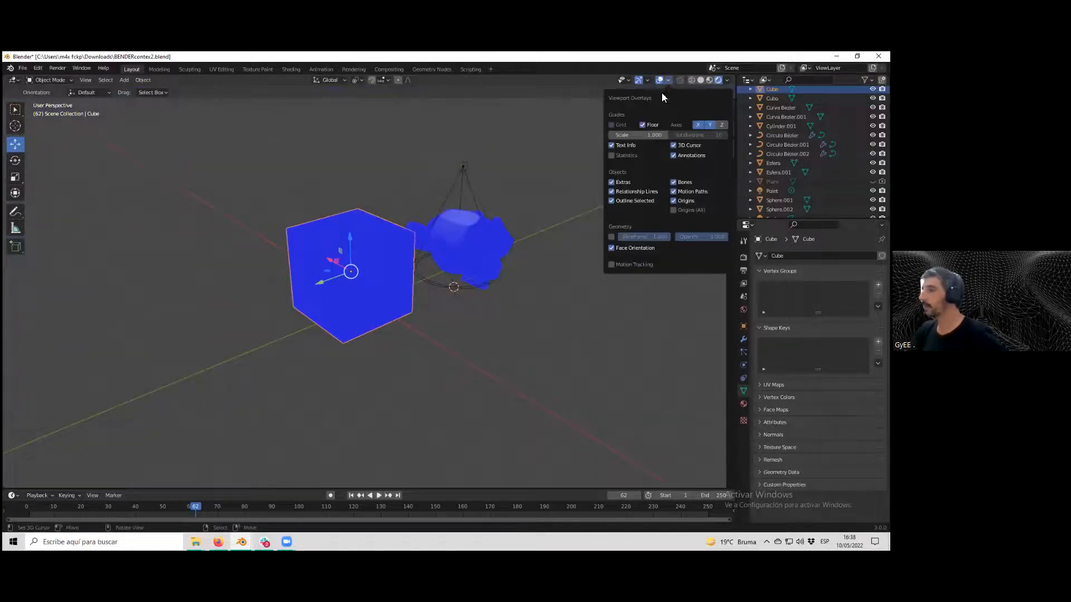
pyautogui.click(611, 249)
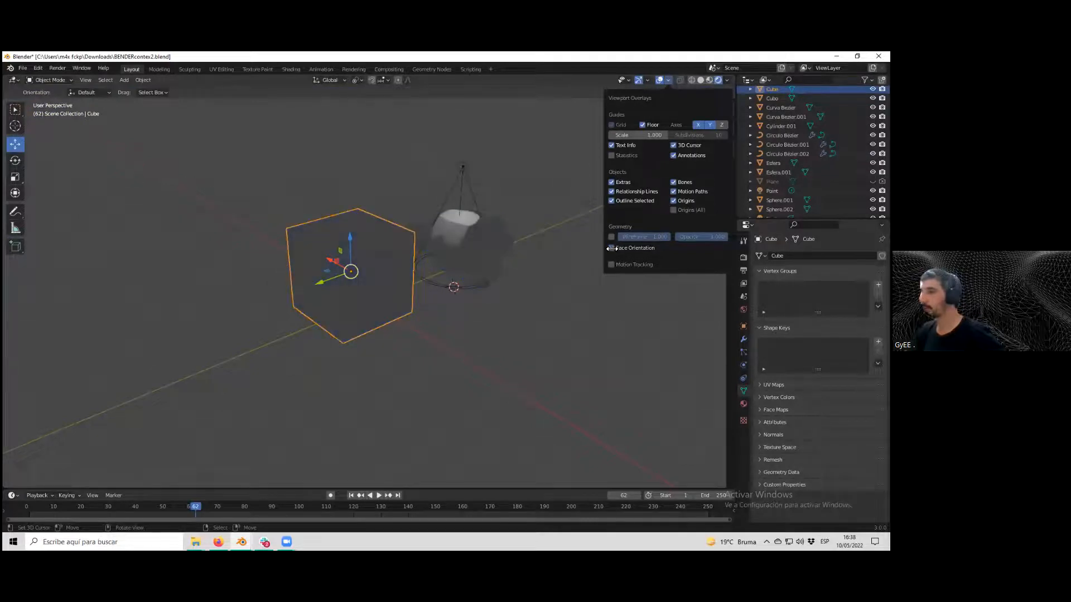
pyautogui.click(611, 248)
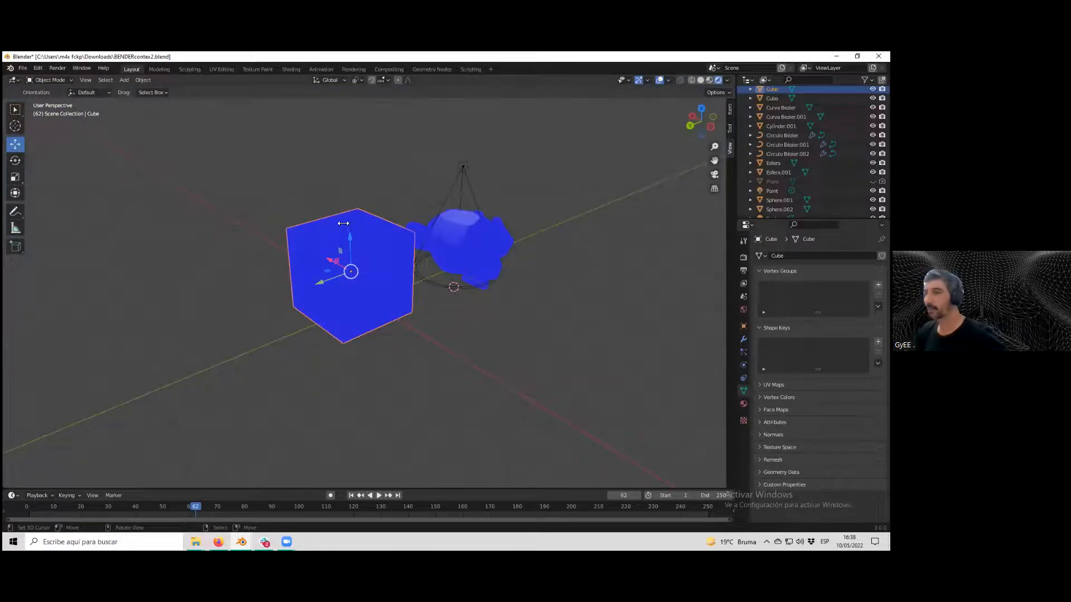
# Orbit around the cube and monkey to examine their face orientation colours.
pyautogui.scroll(5, 359, 208)
pyautogui.moveTo(516, 207); pyautogui.dragTo(398, 220, button='middle')
pyautogui.scroll(-4, 402, 226)
pyautogui.scroll(-1, 435, 245)
pyautogui.scroll(1, 454, 242)
pyautogui.moveTo(453, 242); pyautogui.dragTo(481, 245, button='middle')
pyautogui.scroll(3, 410, 239)
pyautogui.scroll(2, 384, 192)
pyautogui.scroll(-4, 357, 194)
pyautogui.scroll(4, 371, 210)
pyautogui.scroll(-12, 367, 229)
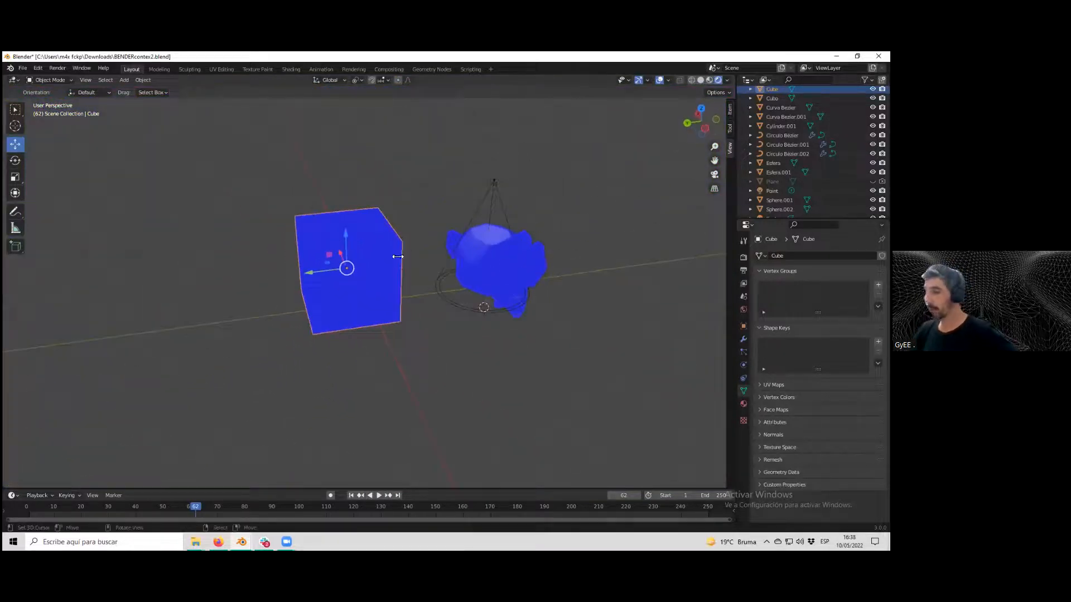
# Switch to the camera view and render the scene, zooming in on the rendered image.
pyautogui.moveTo(398, 256); pyautogui.dragTo(362, 249, button='middle')
pyautogui.press('KP_0')
pyautogui.press('F12')
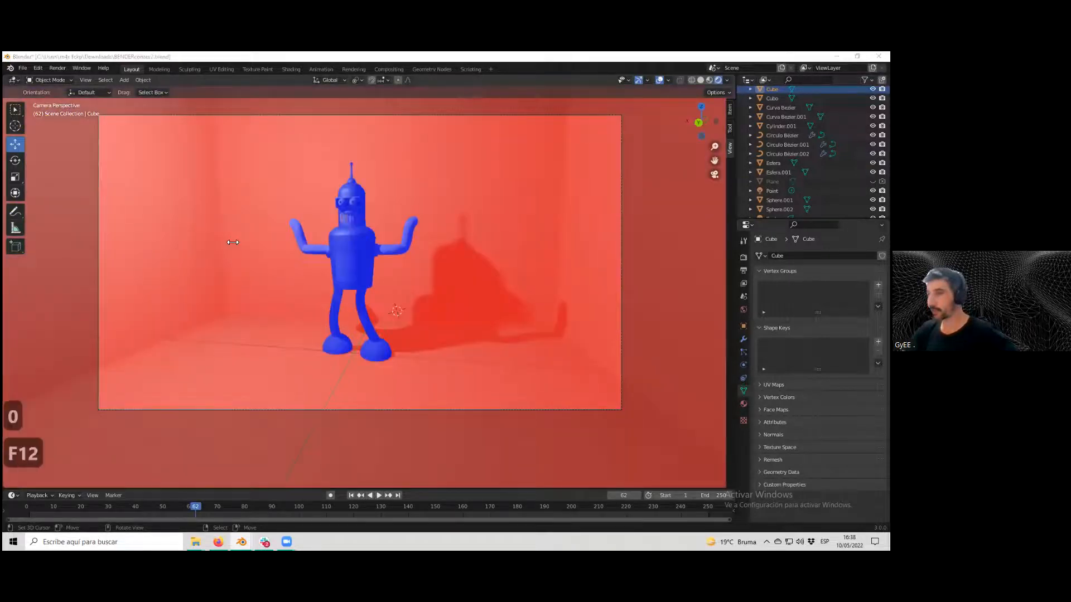
pyautogui.scroll(2, 345, 282)
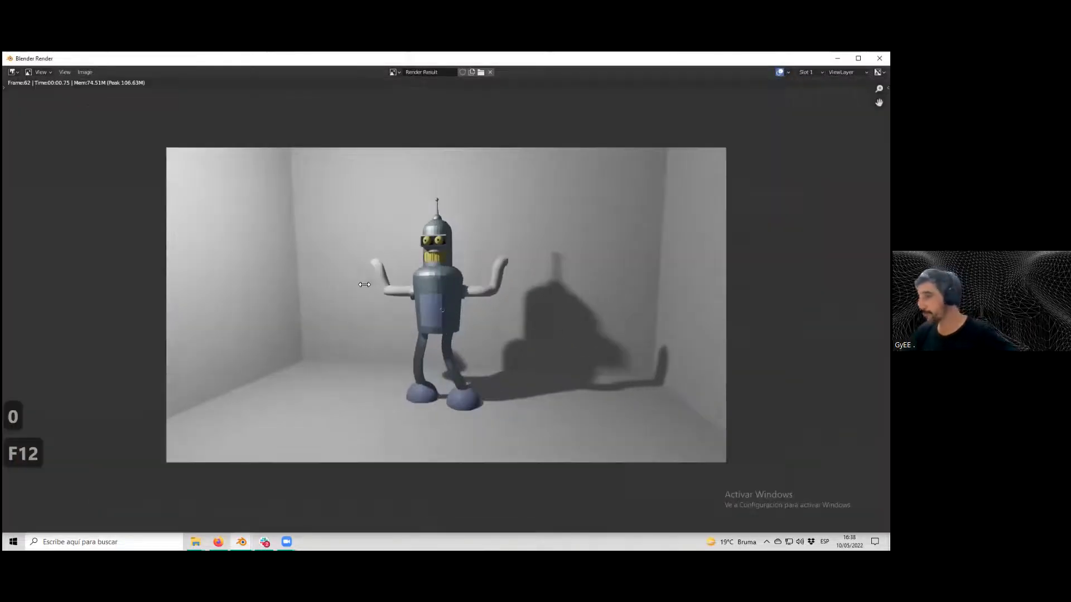
pyautogui.scroll(-3, 385, 285)
pyautogui.moveTo(418, 303); pyautogui.dragTo(526, 256, button='middle')
pyautogui.scroll(1, 500, 263)
pyautogui.scroll(-1, 488, 269)
pyautogui.scroll(1, 488, 268)
pyautogui.scroll(1, 488, 268)
pyautogui.press('Escape')
# Select the backdrop cube and add a new material to it.
pyautogui.scroll(-6, 455, 298)
pyautogui.click(526, 256)
pyautogui.scroll(2, 495, 262)
pyautogui.scroll(-4, 494, 264)
pyautogui.scroll(2, 474, 274)
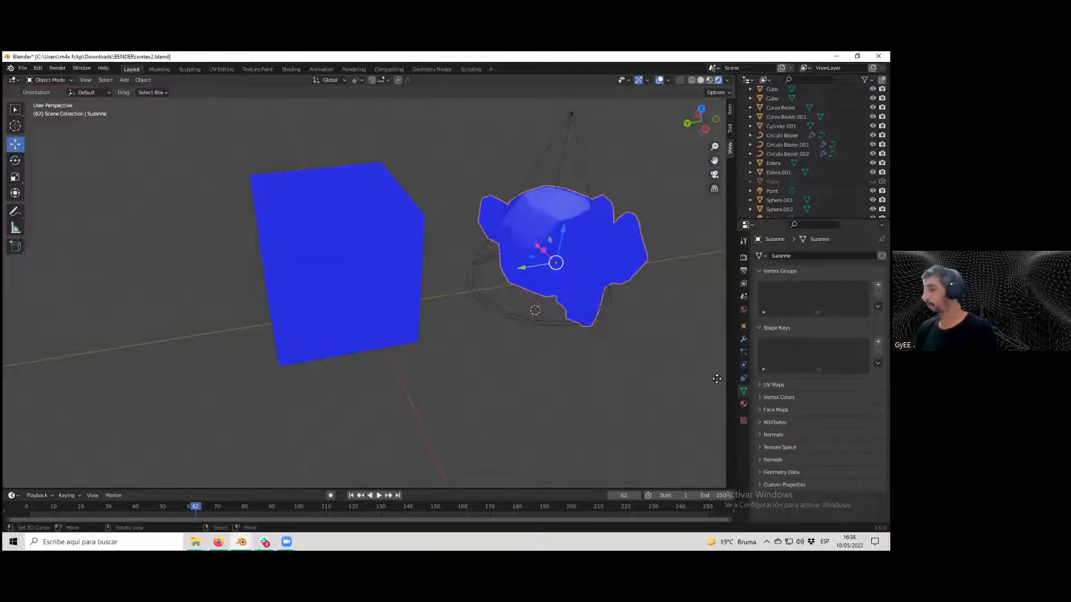
pyautogui.click(353, 265)
pyautogui.click(743, 404)
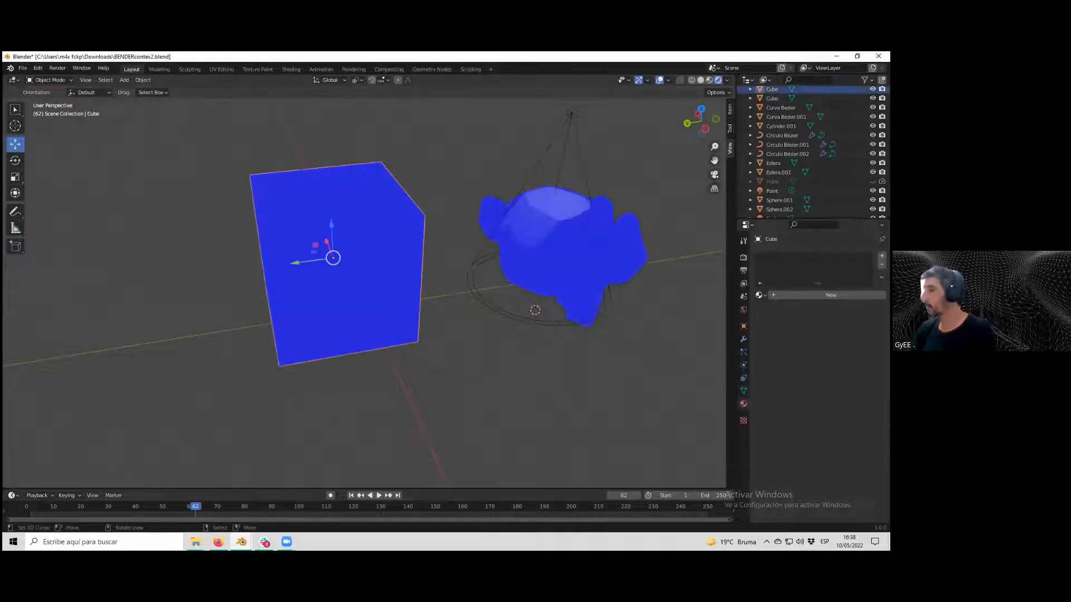
pyautogui.click(831, 295)
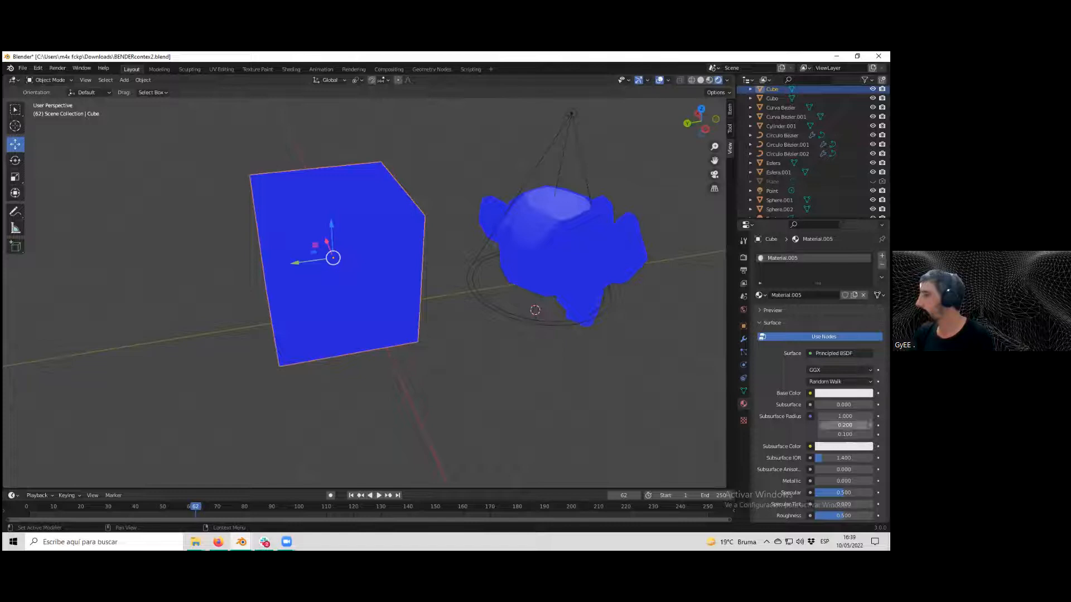
# Turn off the Face Orientation overlay.
pyautogui.click(668, 80)
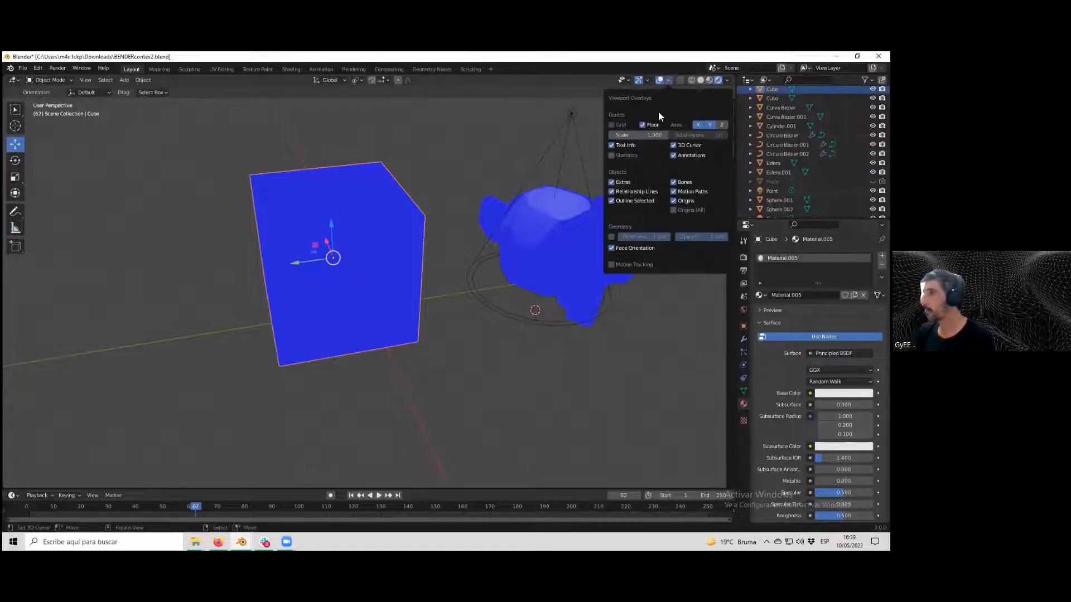
pyautogui.click(616, 247)
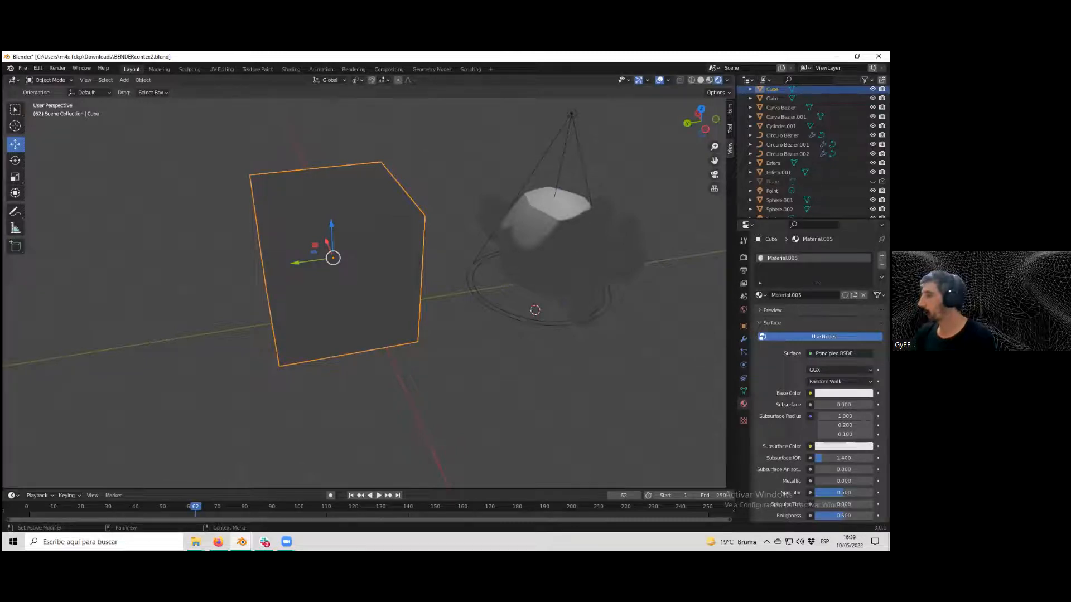
# Set the cube material's base colour to a pale bluish grey.
pyautogui.click(843, 393)
pyautogui.moveTo(825, 294); pyautogui.dragTo(828, 289)
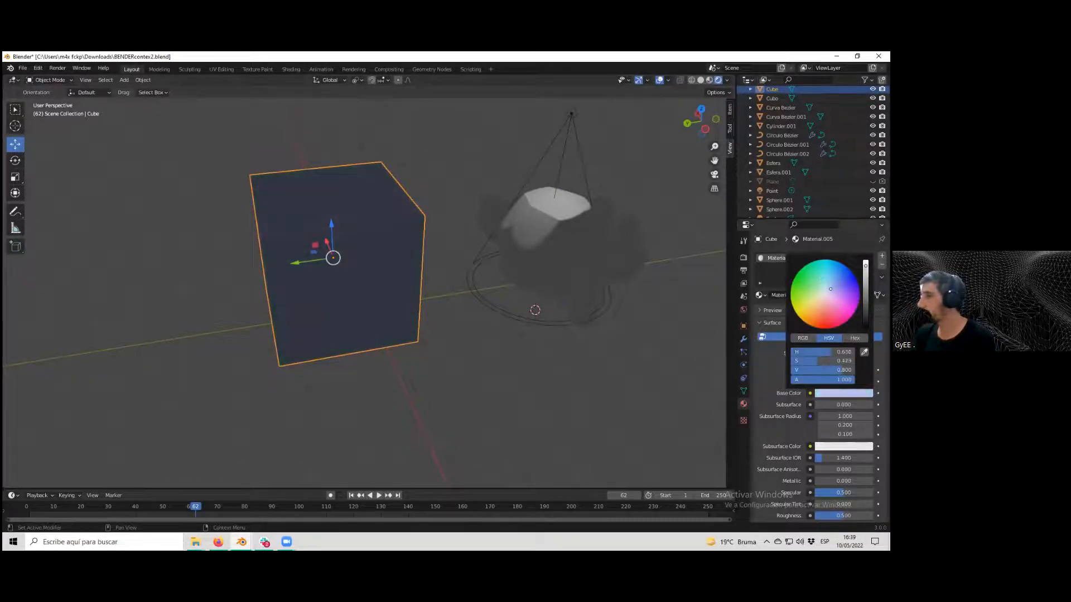
# Select the monkey, add a new material and set its base colour to red.
pyautogui.click(575, 244)
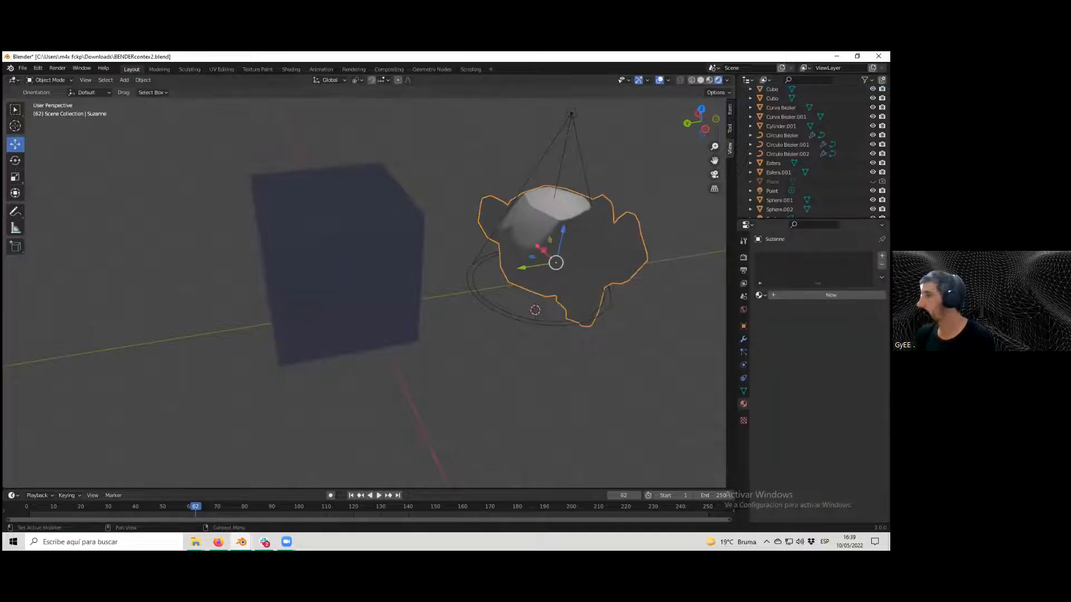
pyautogui.click(831, 294)
pyautogui.click(843, 393)
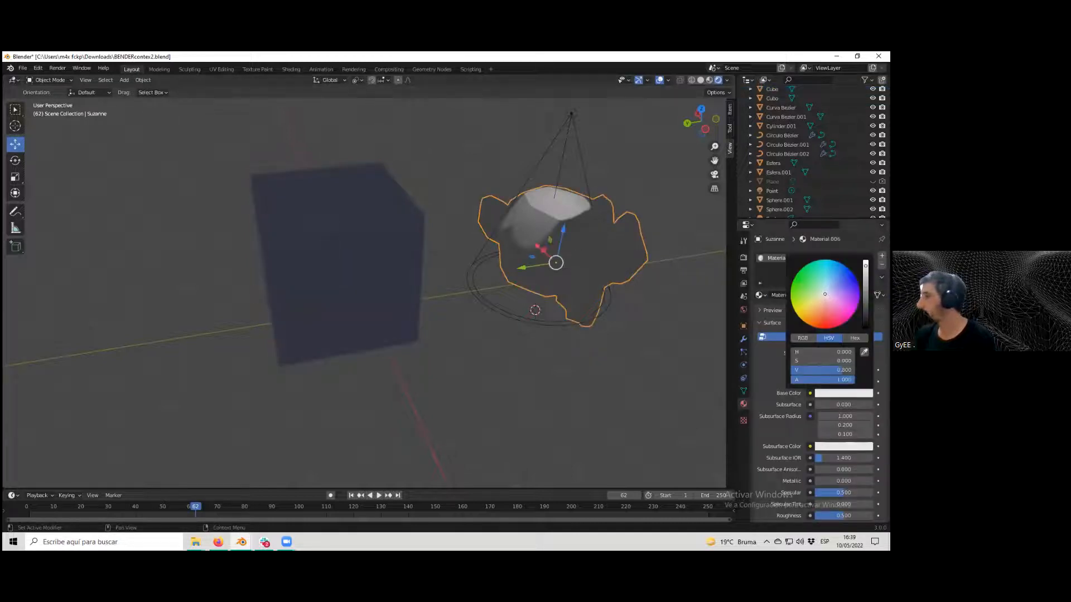
pyautogui.click(851, 293)
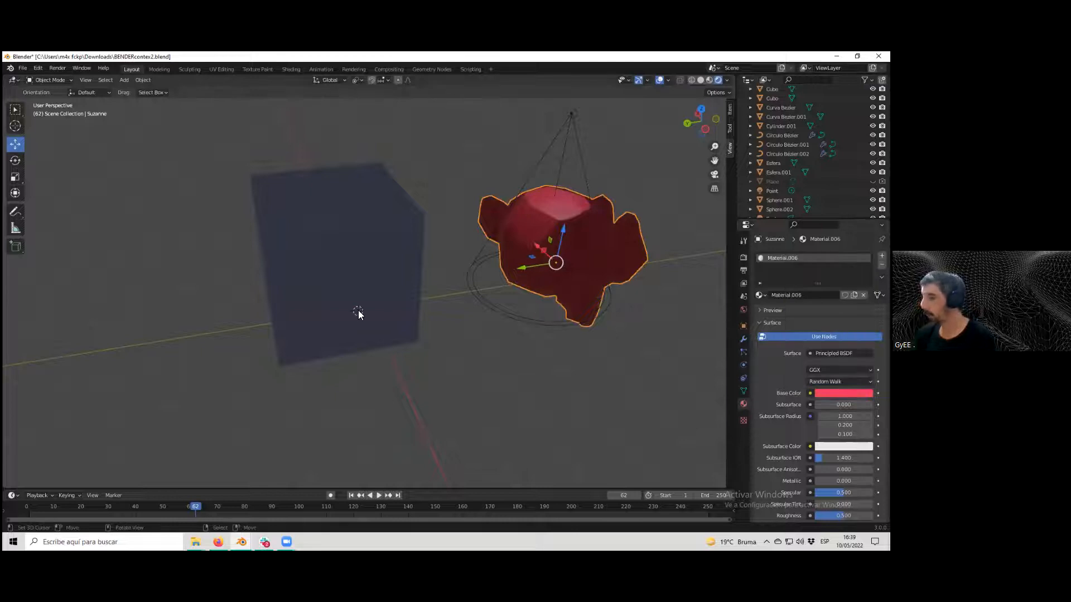
# Render the scene again from the camera view and close the render window.
pyautogui.press('KP_0')
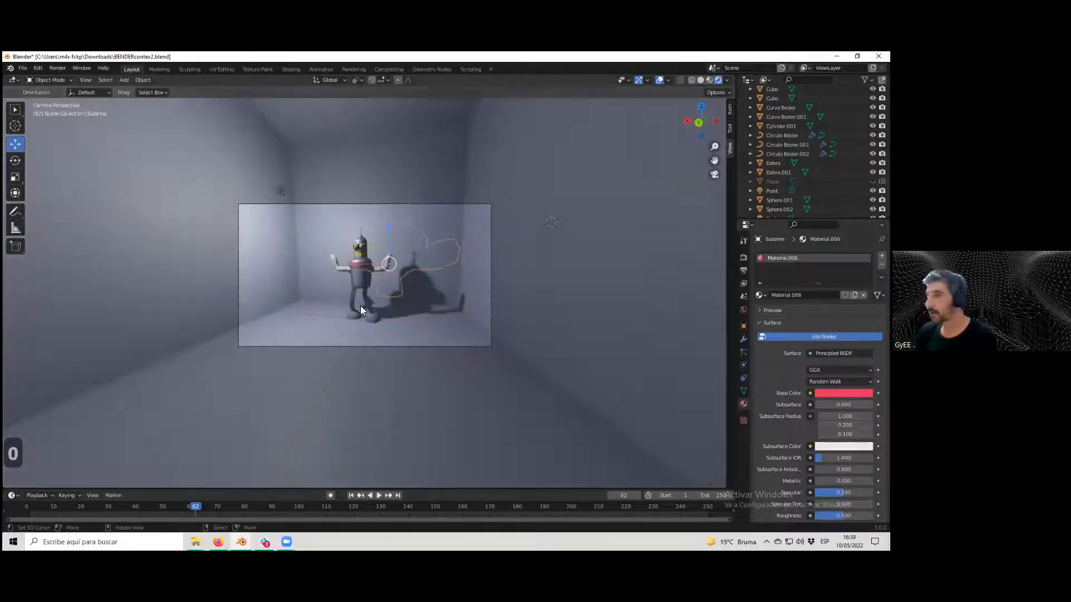
pyautogui.press('F12')
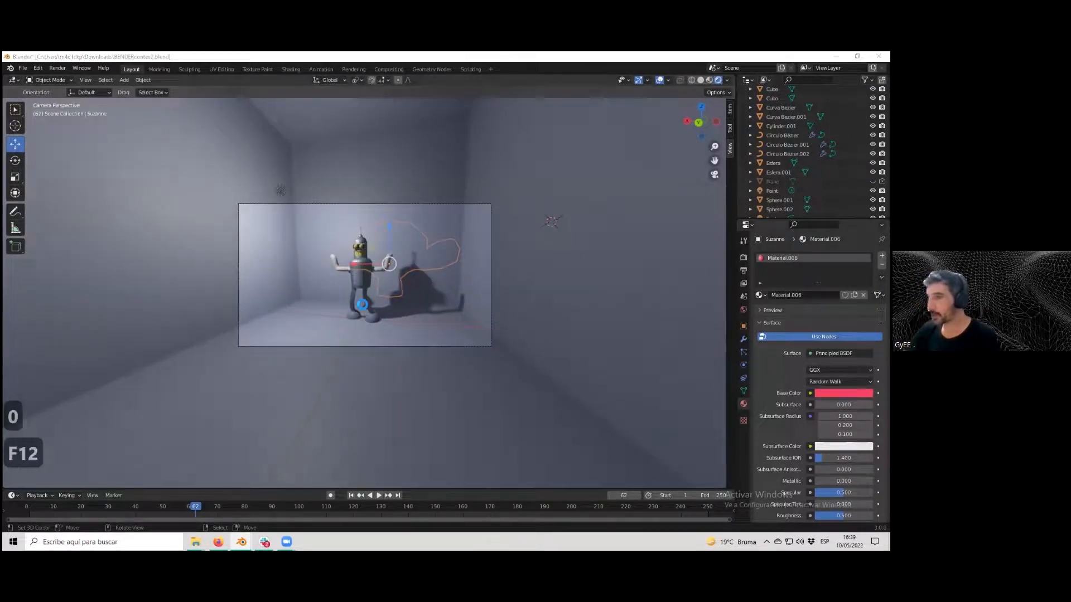
pyautogui.scroll(-5, 407, 315)
pyautogui.scroll(2, 435, 314)
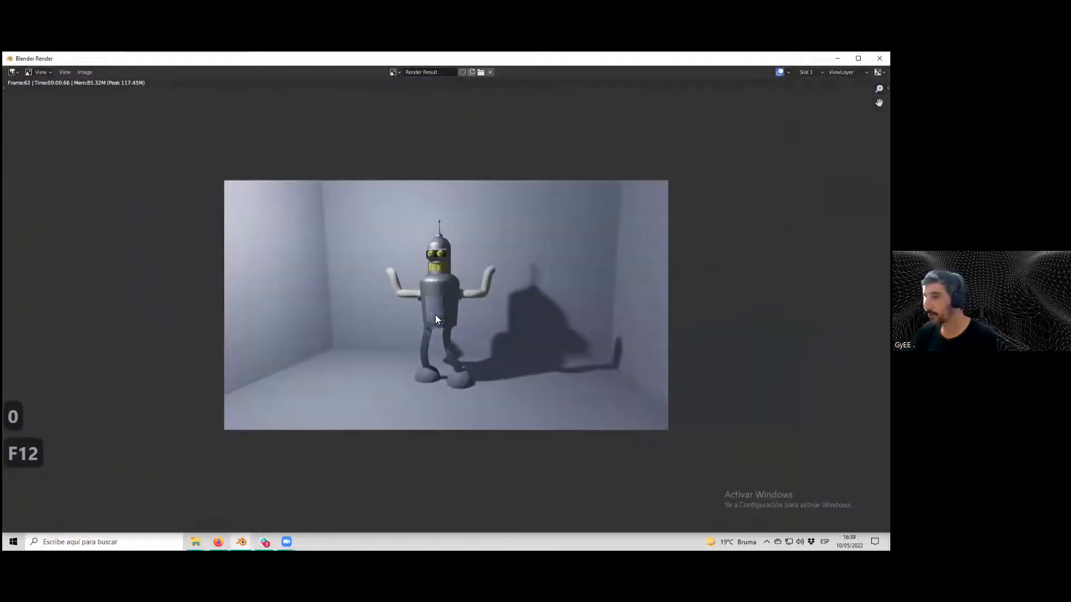
pyautogui.scroll(-4, 435, 318)
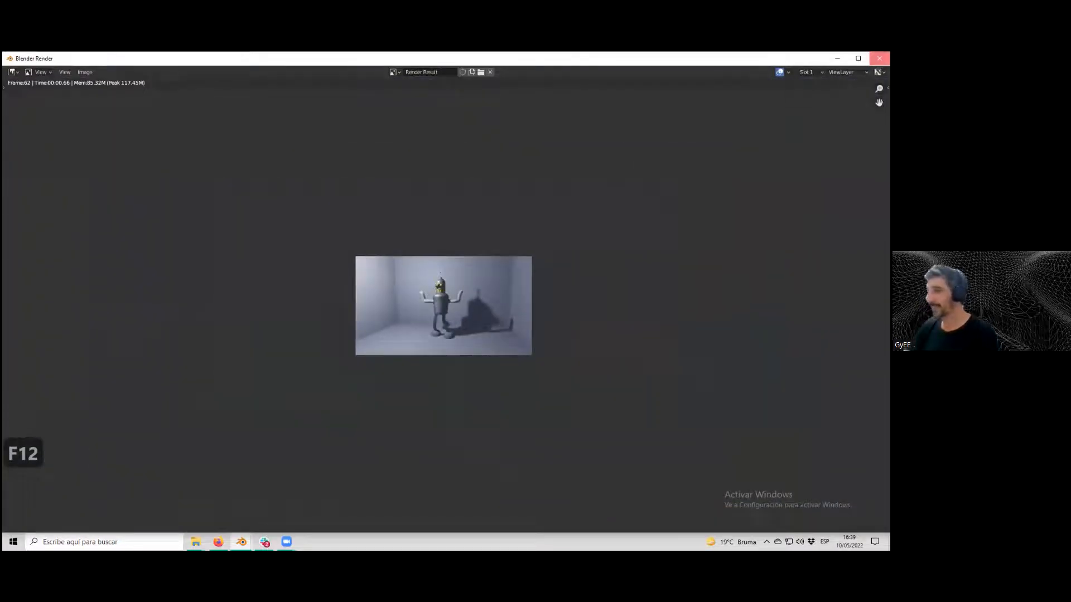
pyautogui.click(880, 58)
# Select the backdrop cube and scale it up uniformly by about 1.587.
pyautogui.moveTo(534, 239); pyautogui.dragTo(498, 250, button='middle')
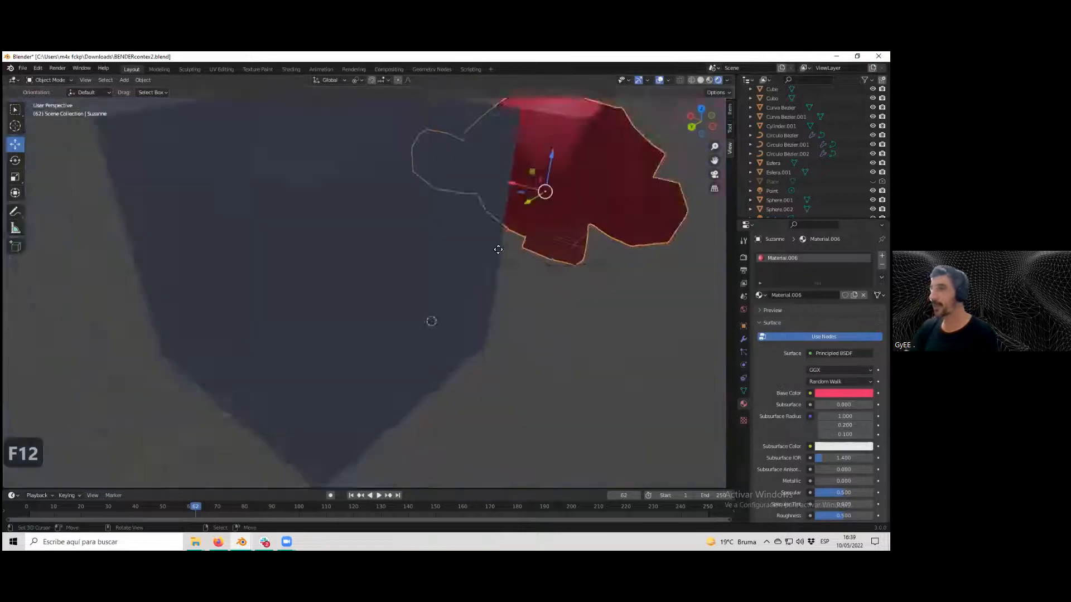
pyautogui.scroll(-5, 383, 277)
pyautogui.click(383, 277)
pyautogui.scroll(3, 382, 278)
pyautogui.scroll(-3, 368, 277)
pyautogui.moveTo(369, 277); pyautogui.dragTo(334, 273, button='middle')
pyautogui.scroll(3, 273, 259)
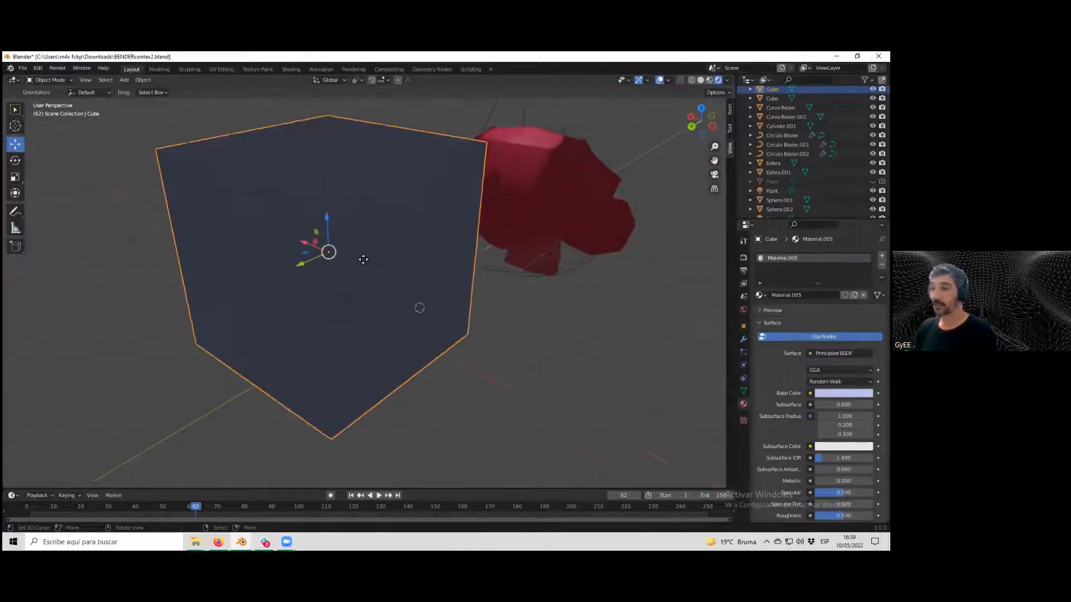
pyautogui.scroll(-2, 361, 261)
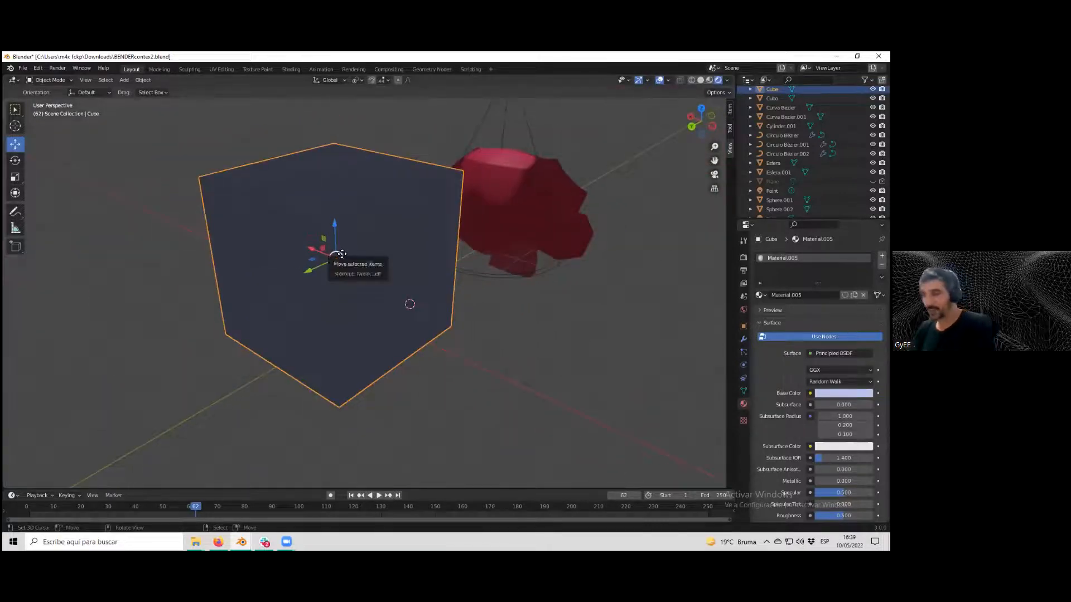
pyautogui.press('Tab')
pyautogui.press('3')
pyautogui.click(344, 255)
pyautogui.scroll(-3, 344, 255)
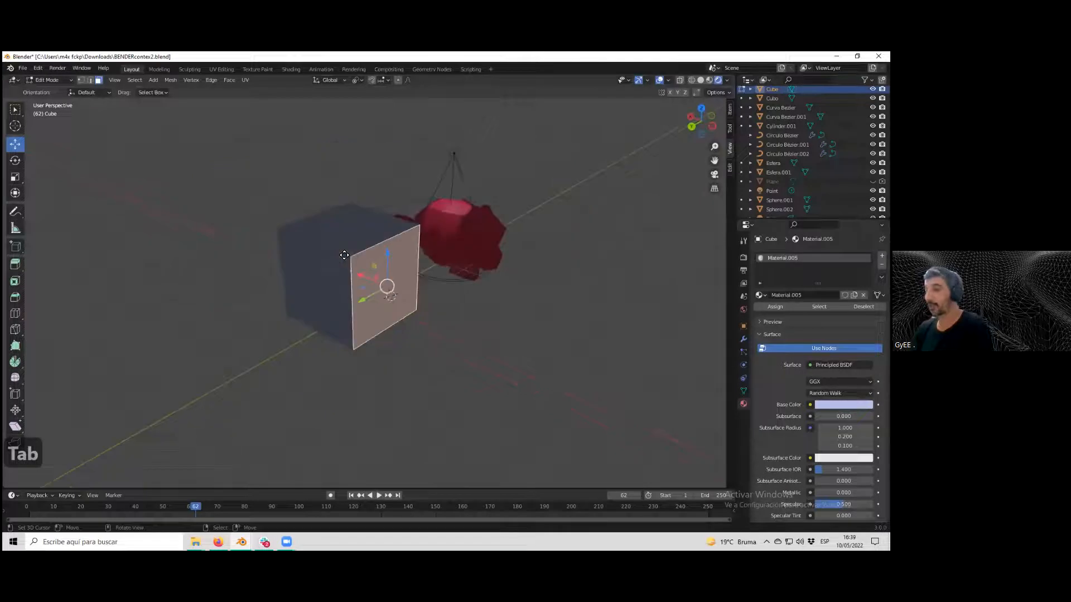
pyautogui.press('Tab')
pyautogui.press('s')
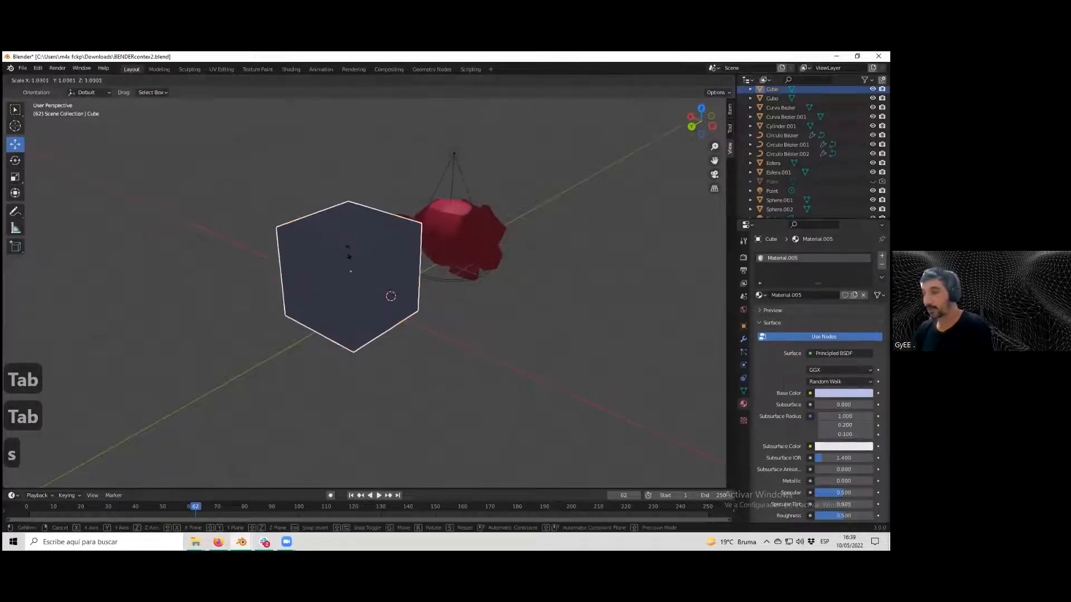
pyautogui.click(351, 248)
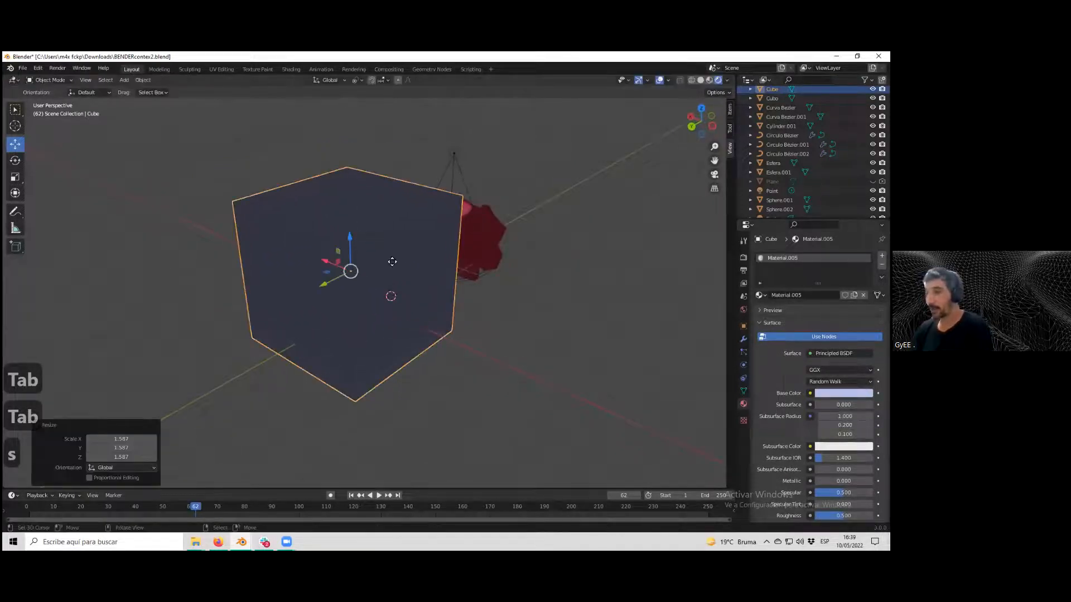
# Check the enlarged box through the camera view.
pyautogui.press('Tab')
pyautogui.press('Tab')
pyautogui.moveTo(401, 272); pyautogui.dragTo(343, 280, button='middle')
pyautogui.scroll(5, 357, 280)
pyautogui.press('KP_0')
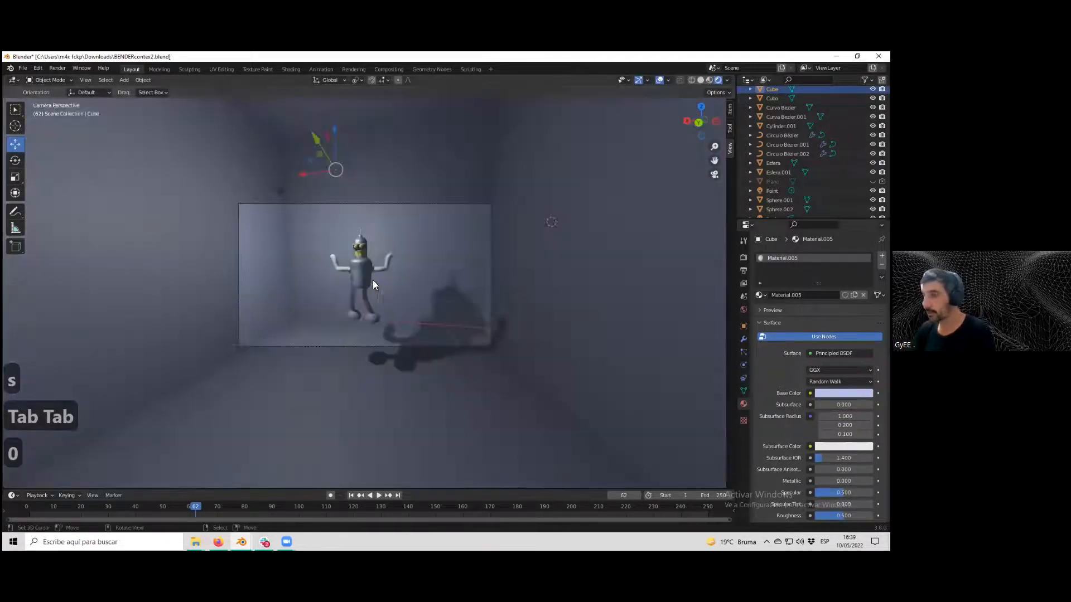
pyautogui.scroll(-3, 399, 282)
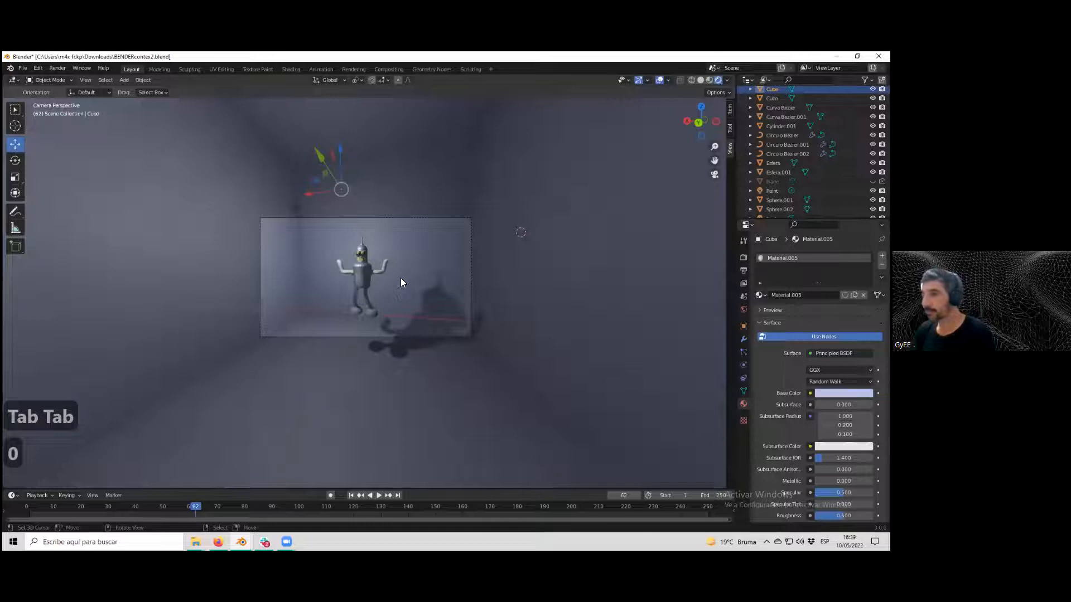
# Select the monkey, render a test from the camera, then delete the monkey.
pyautogui.click(403, 276)
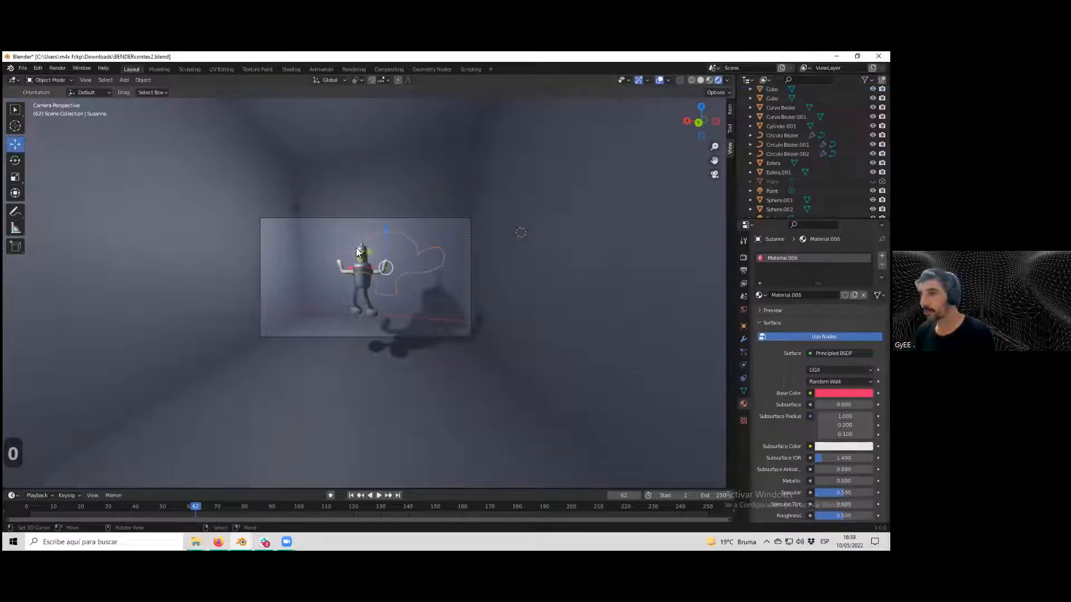
pyautogui.moveTo(404, 256); pyautogui.dragTo(416, 282, button='middle')
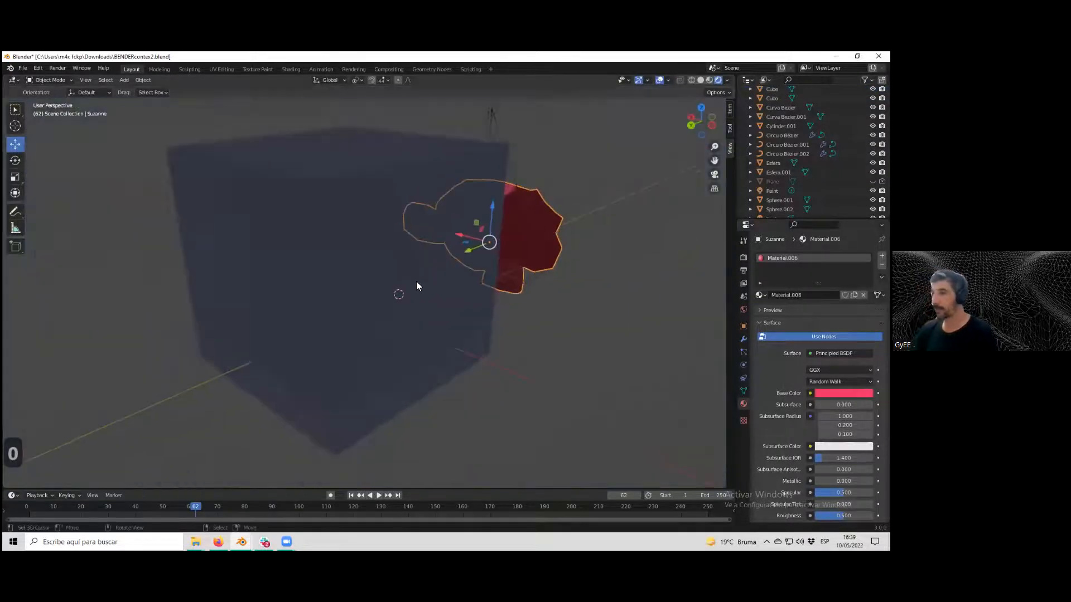
pyautogui.moveTo(521, 265); pyautogui.dragTo(393, 299)
pyautogui.moveTo(394, 300); pyautogui.dragTo(427, 282, button='middle')
pyautogui.press('KP_0')
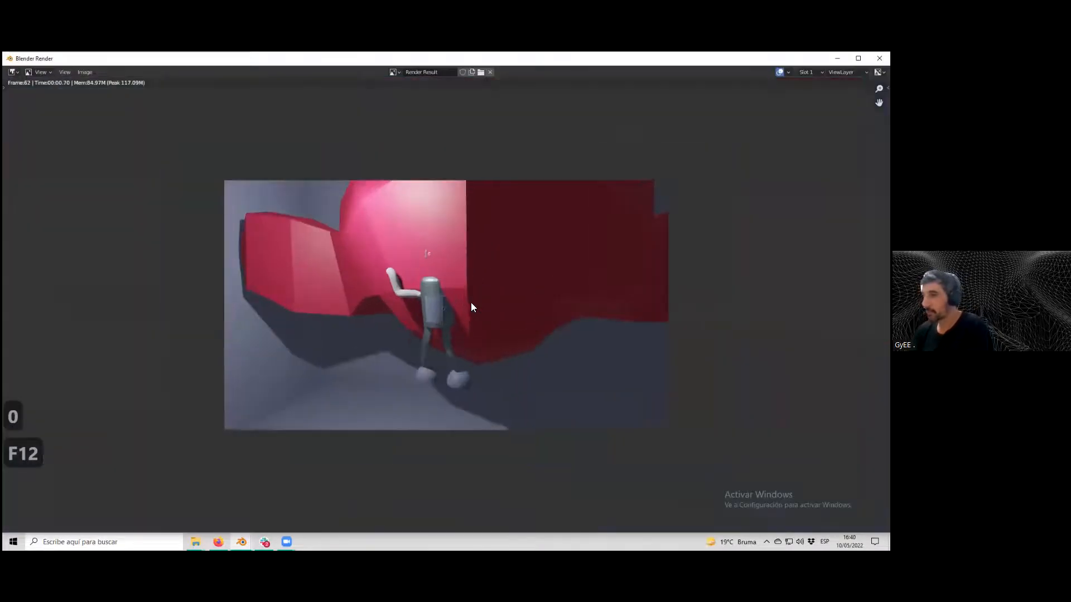
pyautogui.press('Escape')
pyautogui.press('Delete')
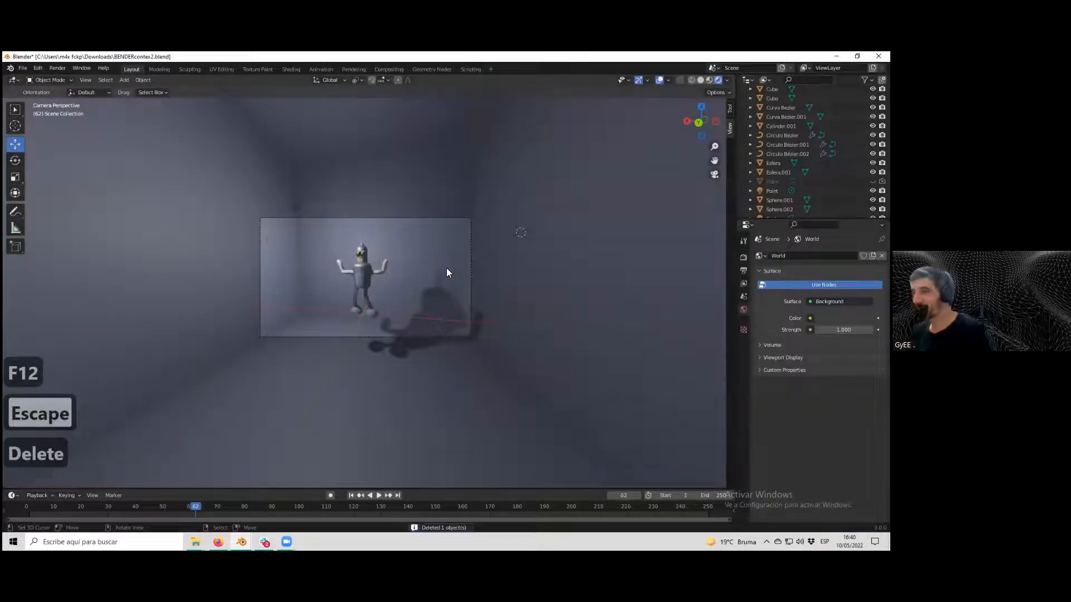
# Move the backdrop cube upward along the Z axis.
pyautogui.click(439, 283)
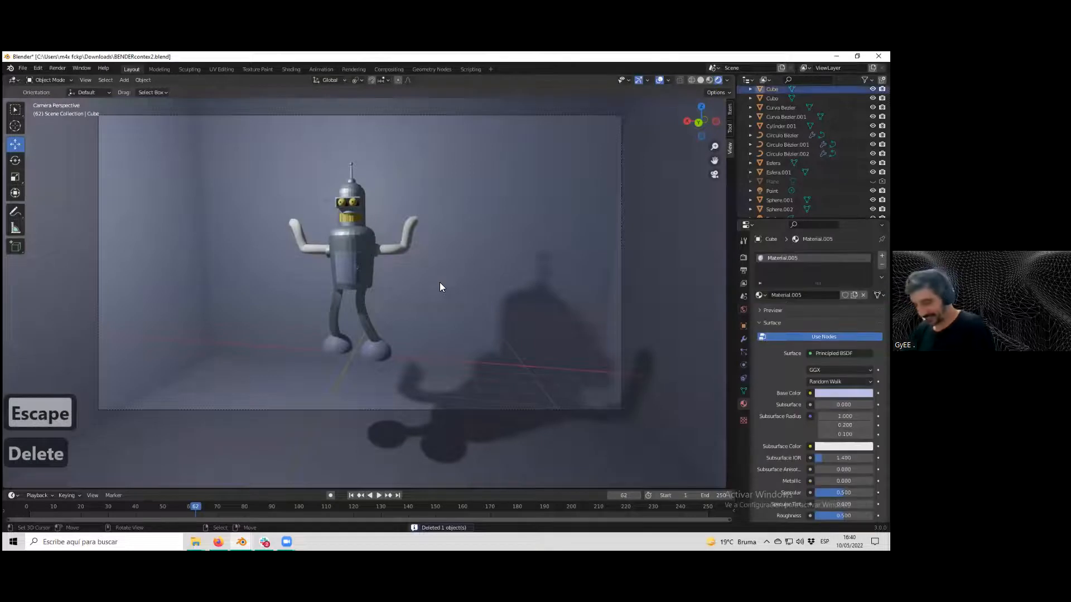
pyautogui.press('g')
pyautogui.press('z')
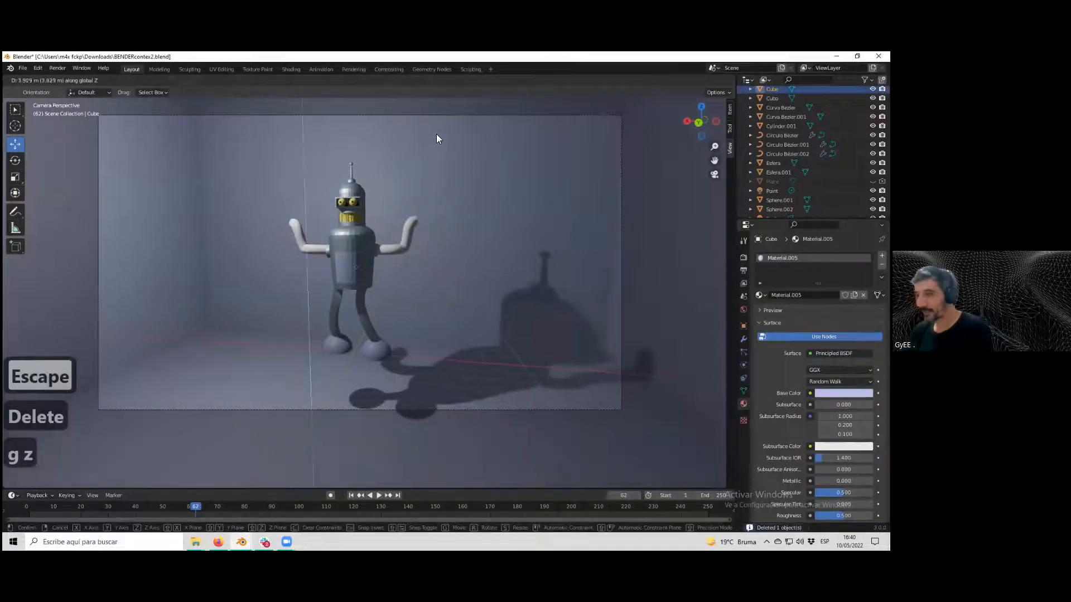
pyautogui.click(452, 397)
# Orbit and zoom around the character and box to examine the raised backdrop and camera.
pyautogui.scroll(-3, 464, 370)
pyautogui.moveTo(464, 368); pyautogui.dragTo(380, 282, button='middle')
pyautogui.scroll(-5, 359, 279)
pyautogui.scroll(4, 359, 280)
pyautogui.moveTo(375, 429); pyautogui.dragTo(384, 400, button='middle')
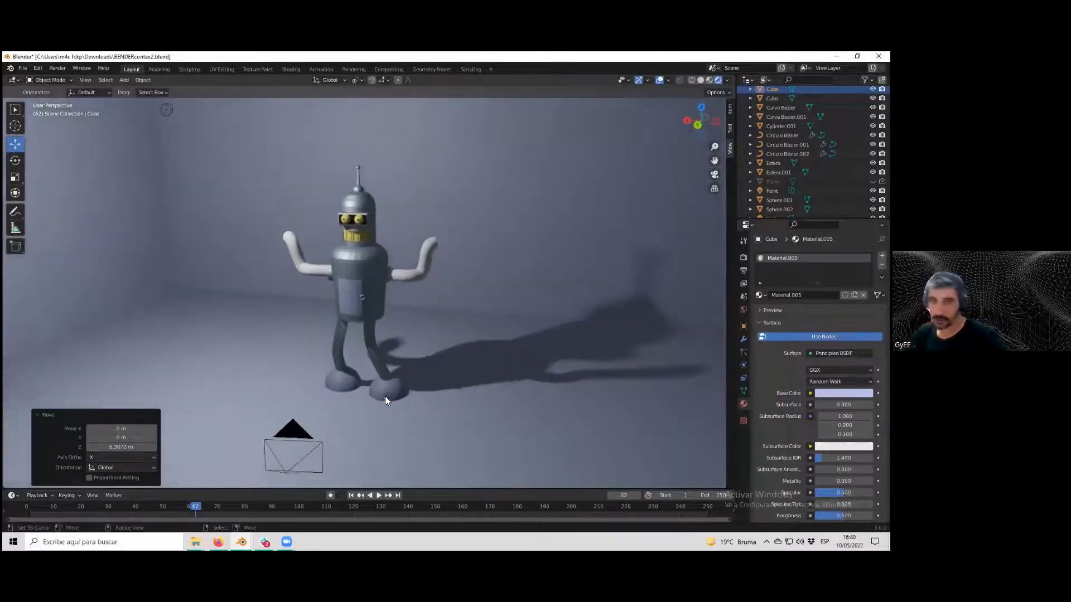
pyautogui.scroll(-1, 411, 361)
pyautogui.moveTo(412, 362); pyautogui.dragTo(362, 363, button='middle')
pyautogui.scroll(-3, 398, 370)
pyautogui.scroll(3, 394, 371)
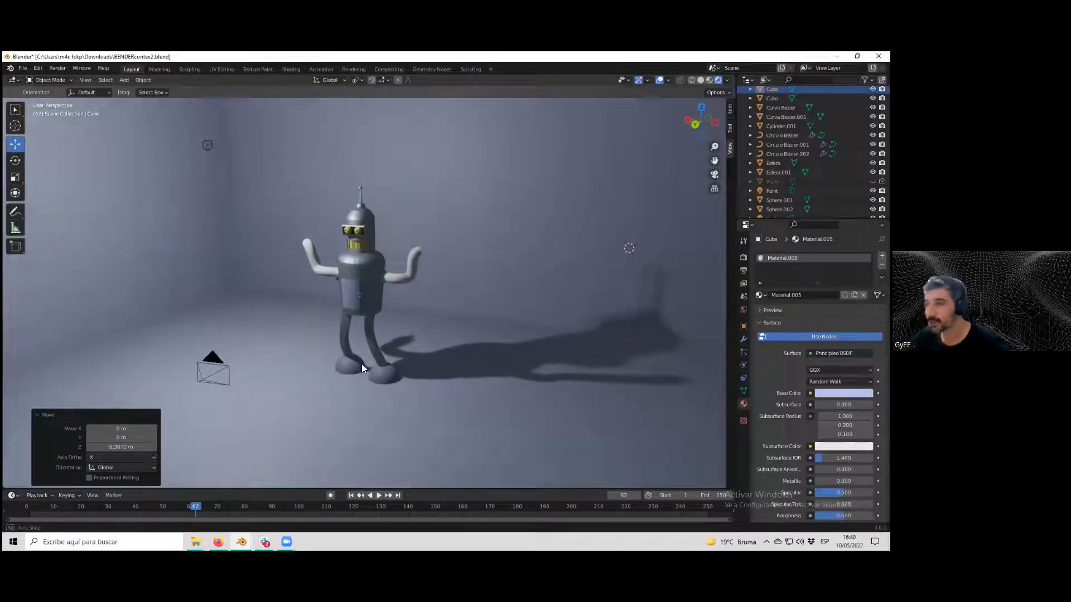
pyautogui.rightClick(217, 377)
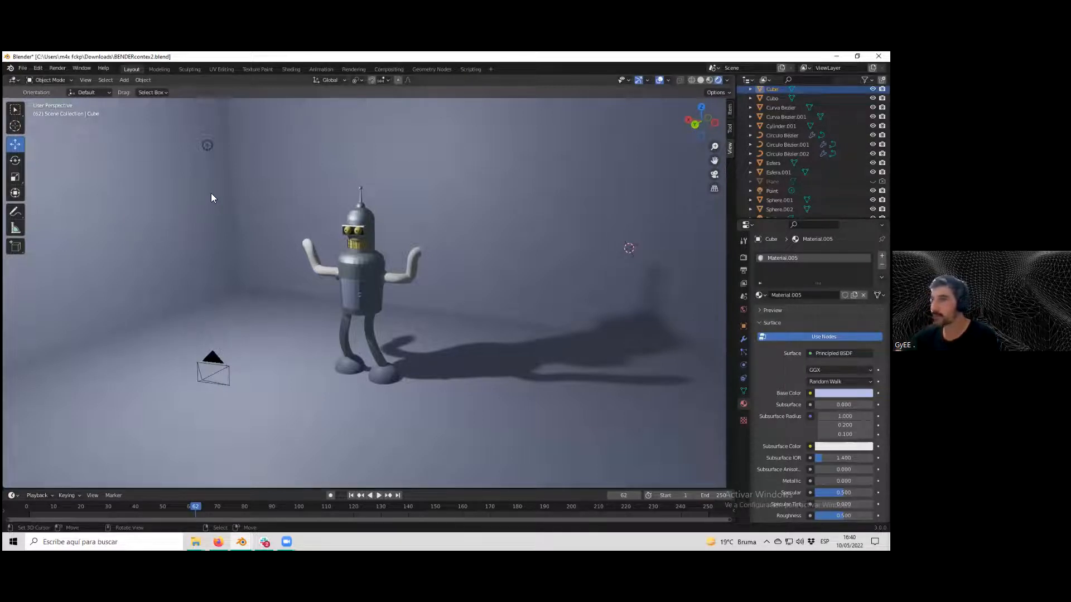
pyautogui.scroll(-4, 417, 310)
pyautogui.moveTo(422, 312); pyautogui.dragTo(416, 312, button='middle')
pyautogui.scroll(3, 417, 313)
pyautogui.scroll(-3, 420, 317)
pyautogui.click(527, 342)
pyautogui.scroll(-4, 477, 340)
pyautogui.click(394, 311)
pyautogui.scroll(5, 357, 239)
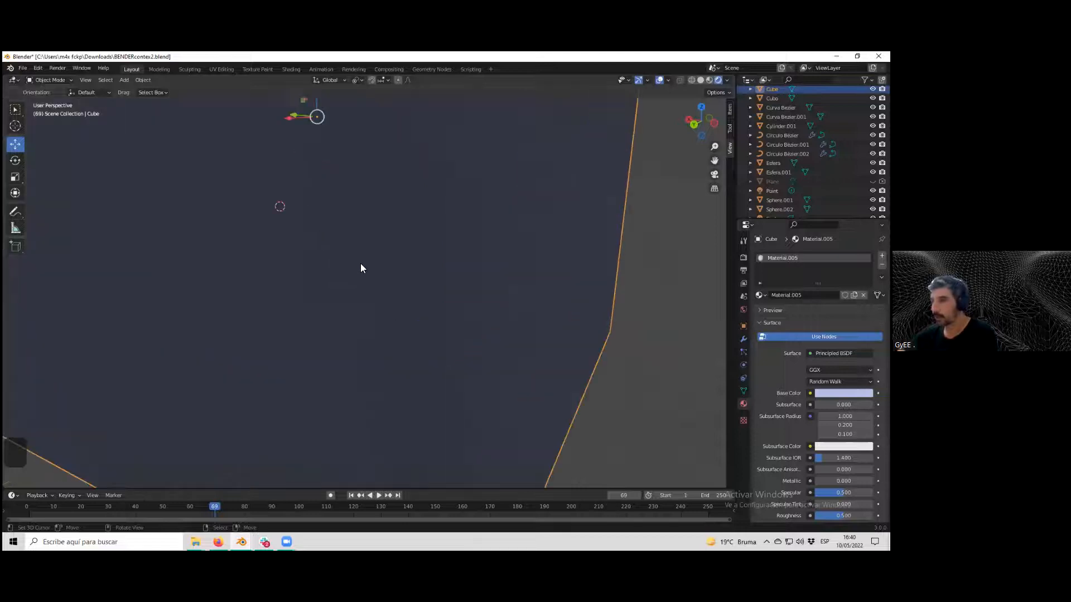
# Select the camera and look through it.
pyautogui.click(329, 290)
pyautogui.scroll(-3, 329, 293)
pyautogui.click(173, 372)
pyautogui.click(172, 372)
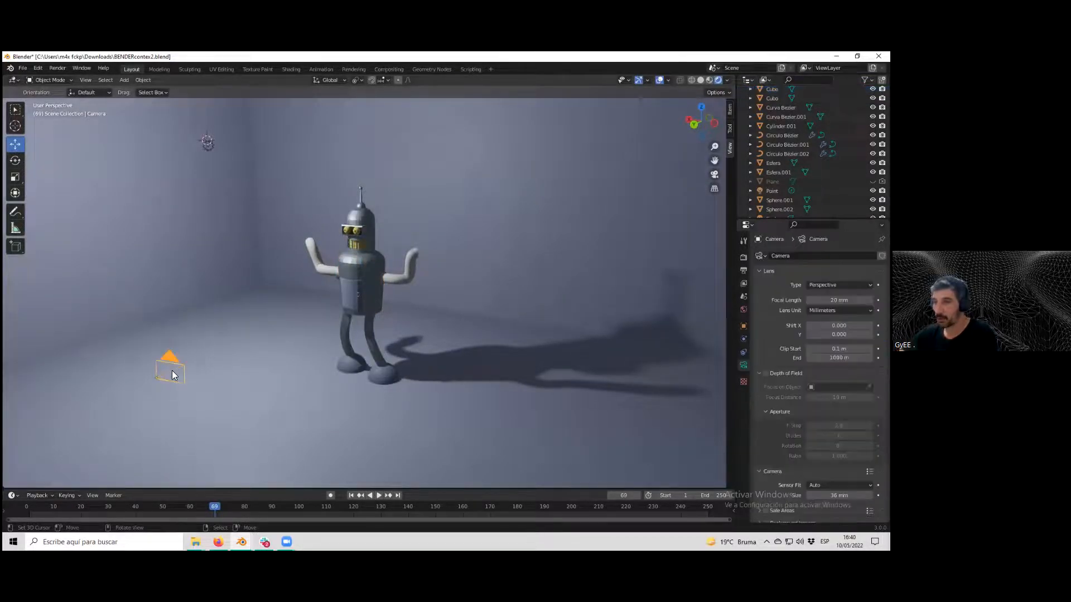
pyautogui.press('KP_0')
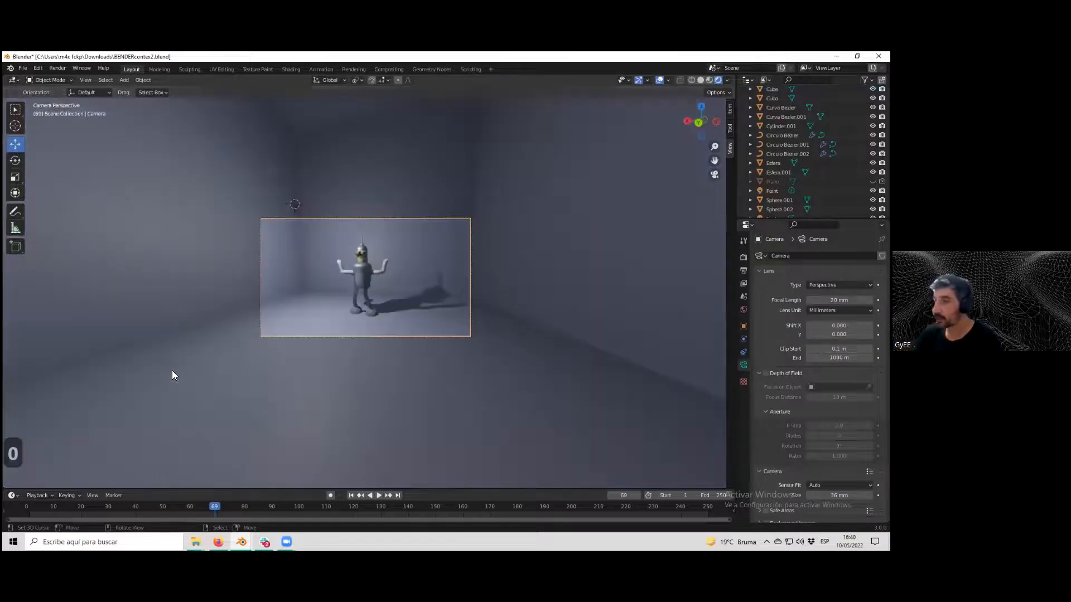
# Set the camera's focal length to 11 mm to widen its view of the character and backdrop.
pyautogui.scroll(3, 271, 381)
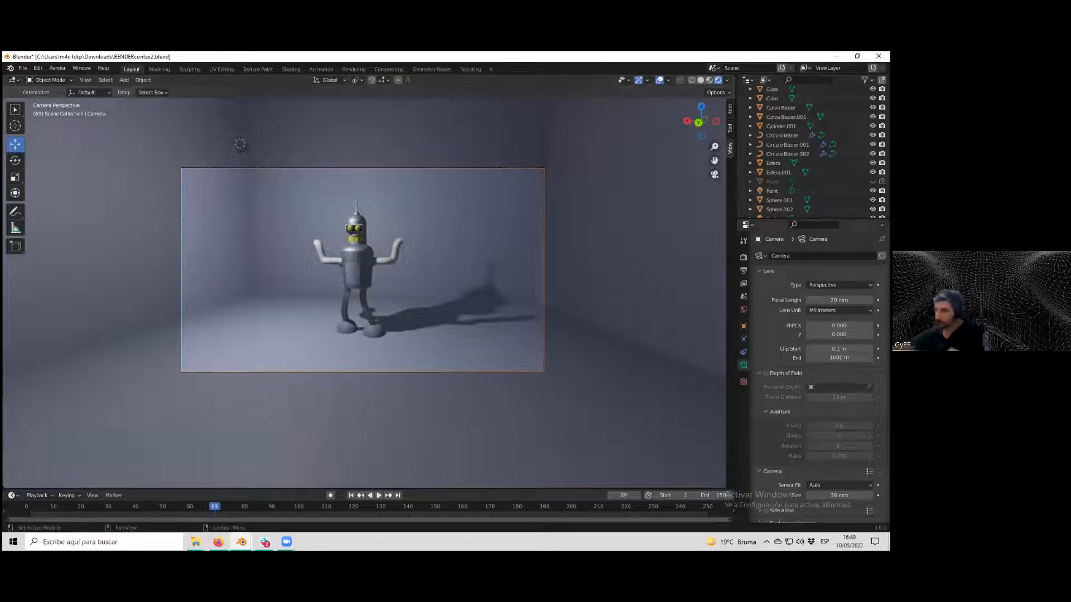
pyautogui.moveTo(838, 300)
pyautogui.mouseDown()
pyautogui.moveTo(853, 300)
pyautogui.moveTo(814, 300)
pyautogui.moveTo(859, 300)
pyautogui.moveTo(825, 300)
pyautogui.mouseUp()
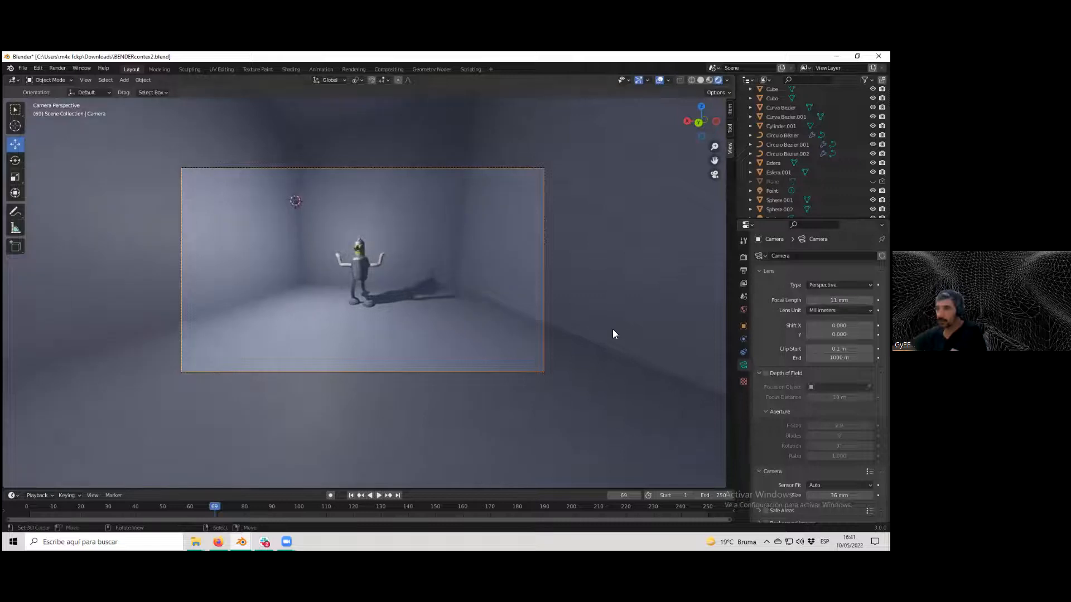
pyautogui.scroll(1, 615, 326)
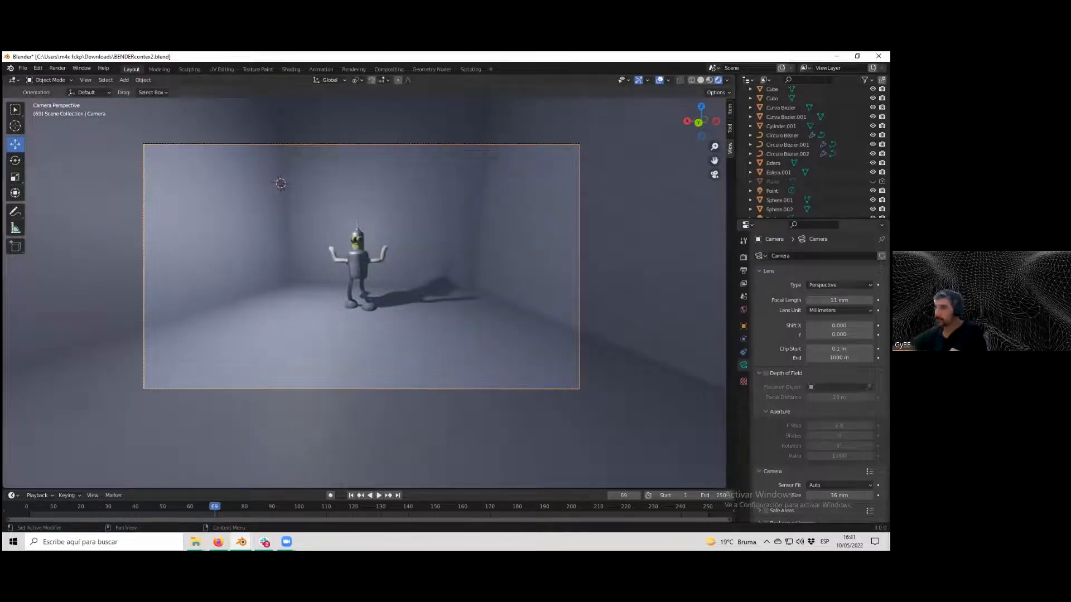
pyautogui.scroll(-2, 836, 335)
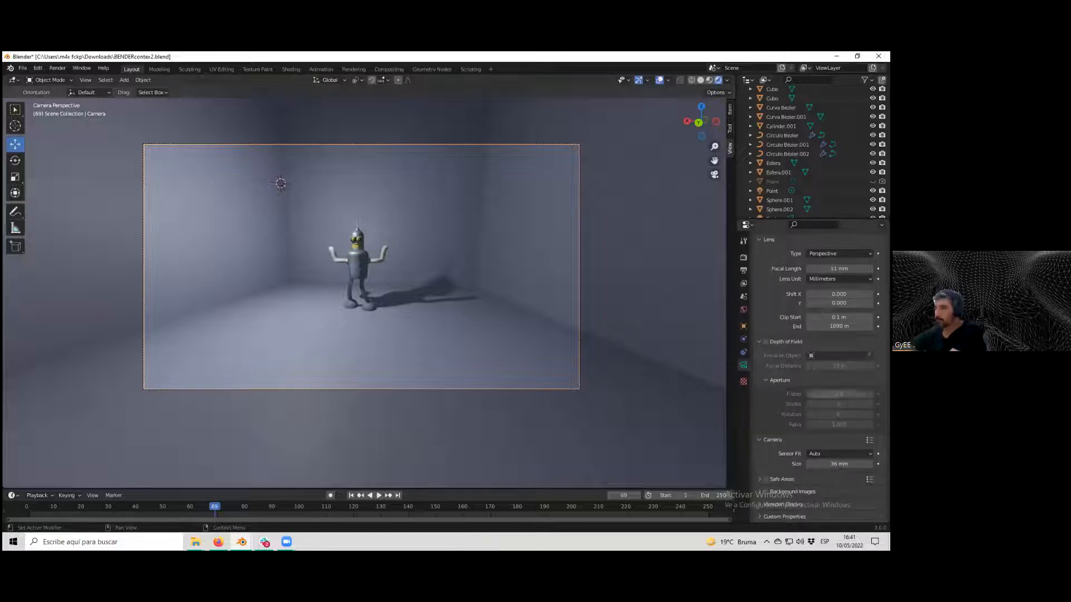
pyautogui.scroll(2, 815, 346)
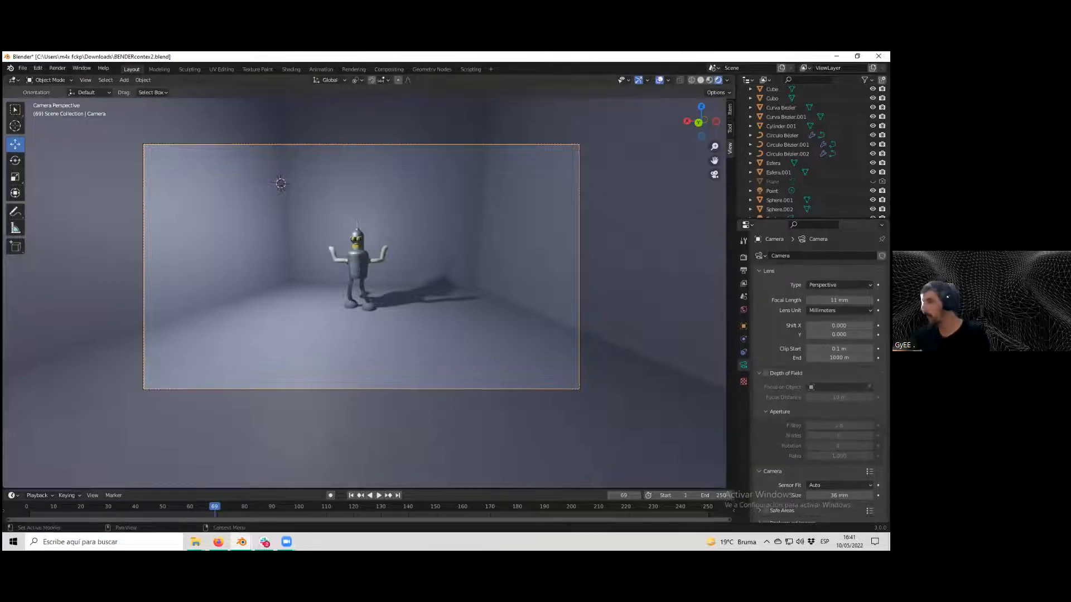
pyautogui.scroll(1, 431, 308)
pyautogui.scroll(-1, 430, 307)
pyautogui.press('KP_0')
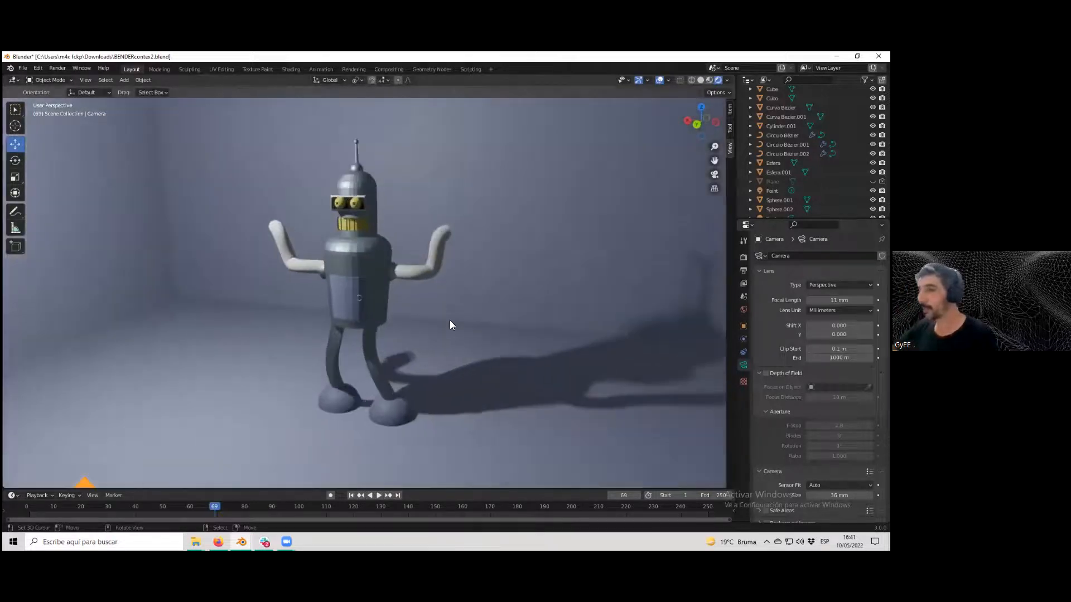
# Select the backdrop box and several character parts to inspect the framing from the camera view.
pyautogui.click(450, 320)
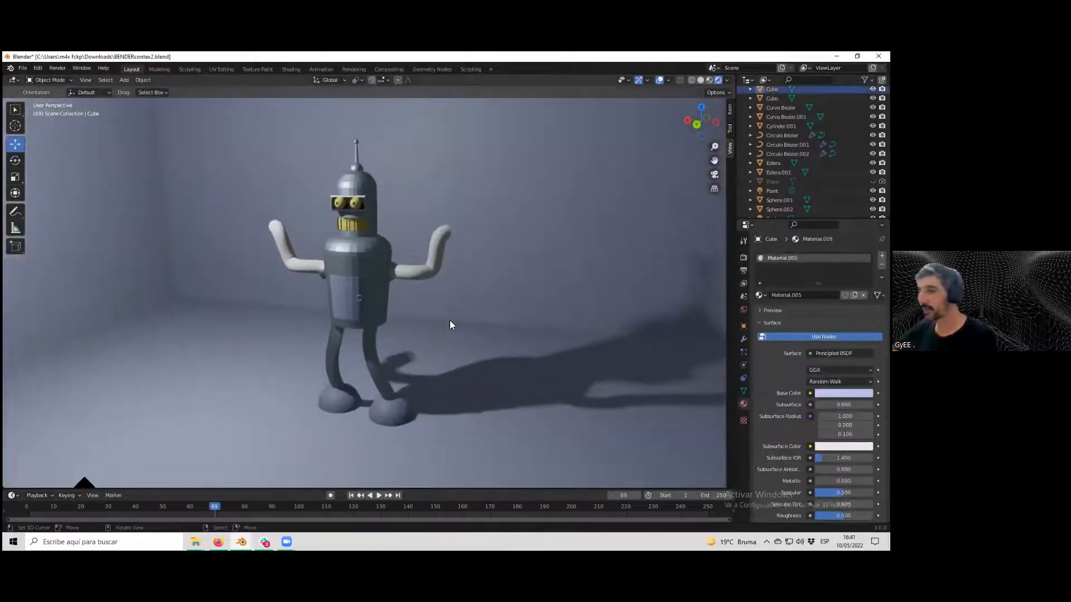
pyautogui.press('KP_Decimal')
pyautogui.scroll(-5, 508, 352)
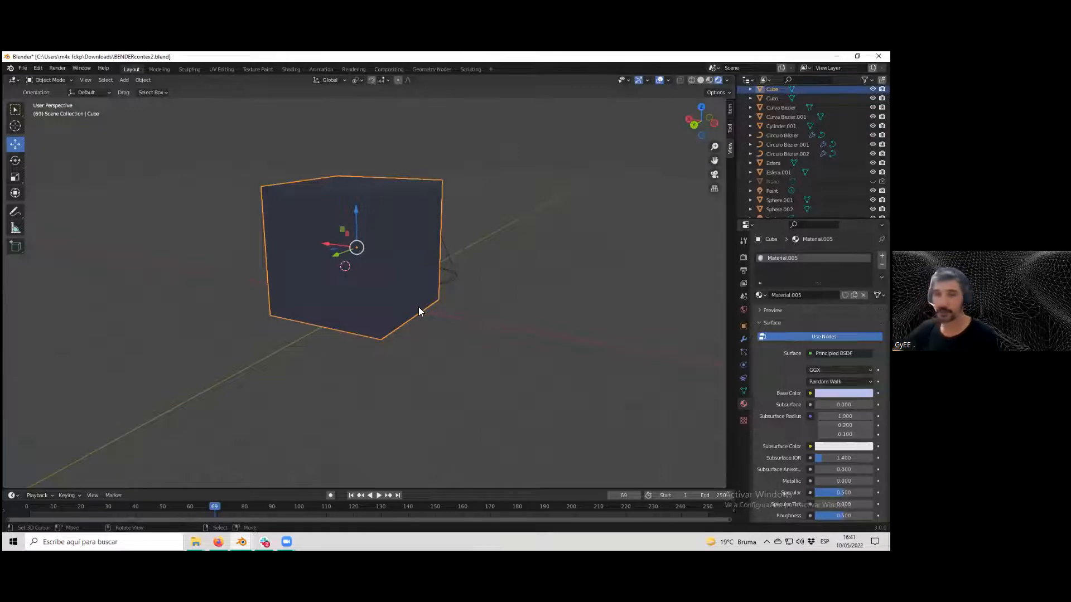
pyautogui.press('KP_0')
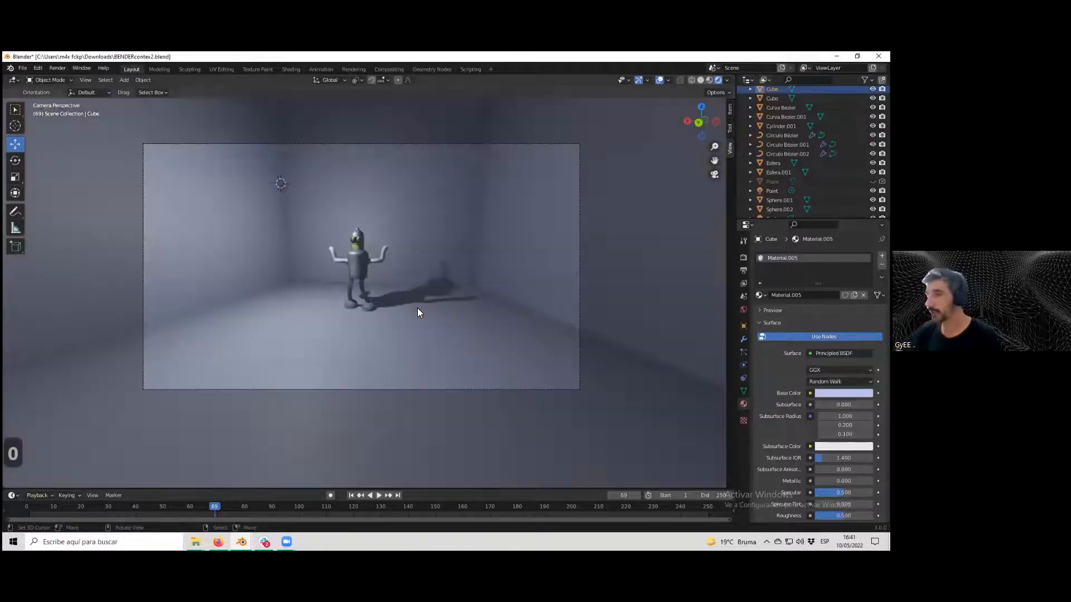
pyautogui.scroll(2, 407, 289)
pyautogui.scroll(3, 403, 284)
pyautogui.scroll(-2, 406, 268)
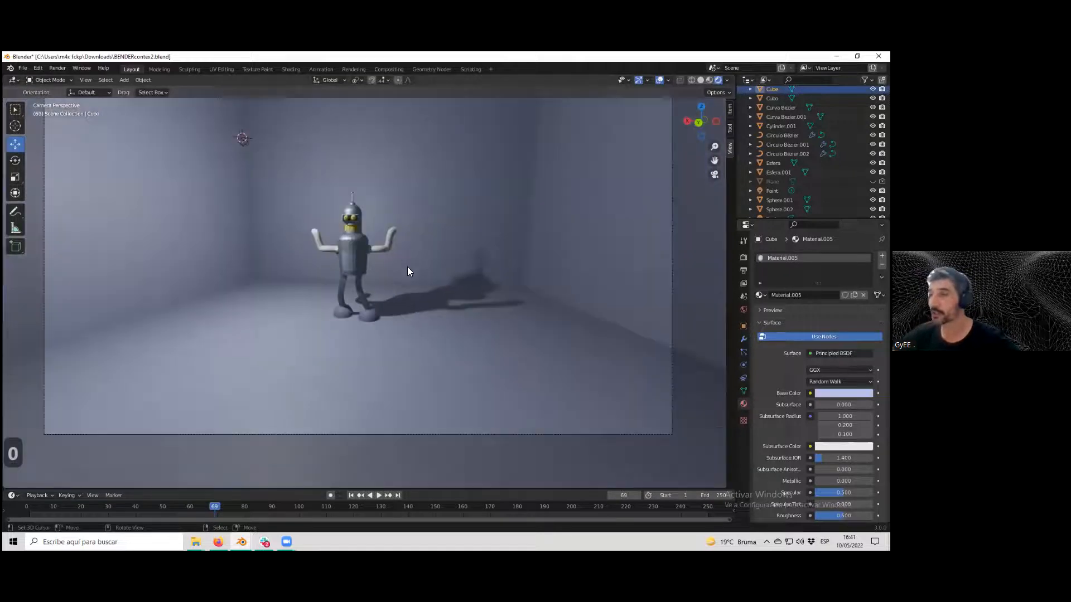
pyautogui.click(356, 252)
pyautogui.click(365, 235)
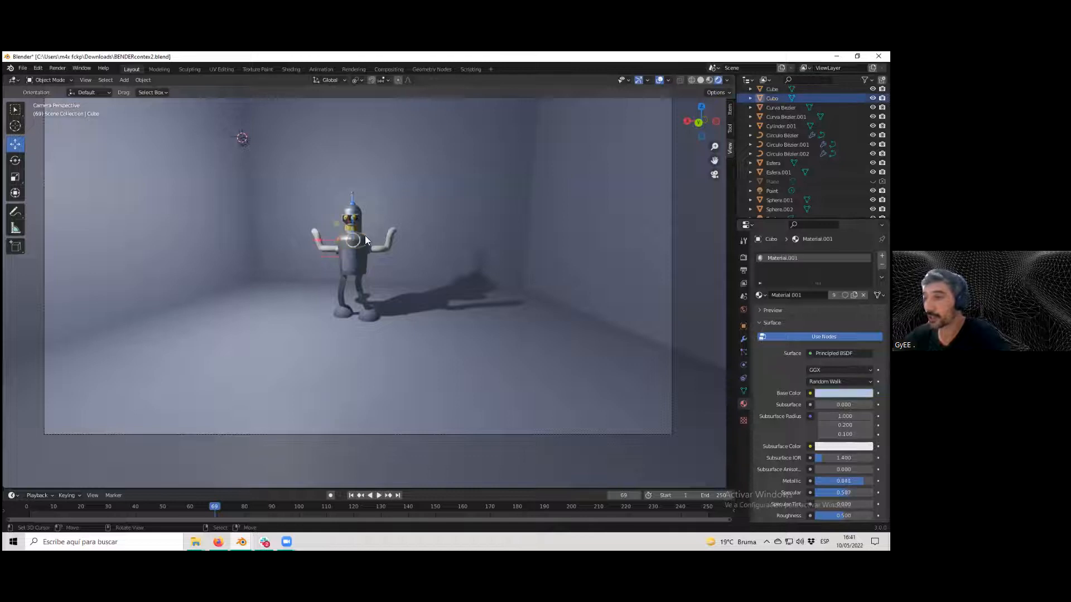
pyautogui.click(345, 257)
pyautogui.click(363, 273)
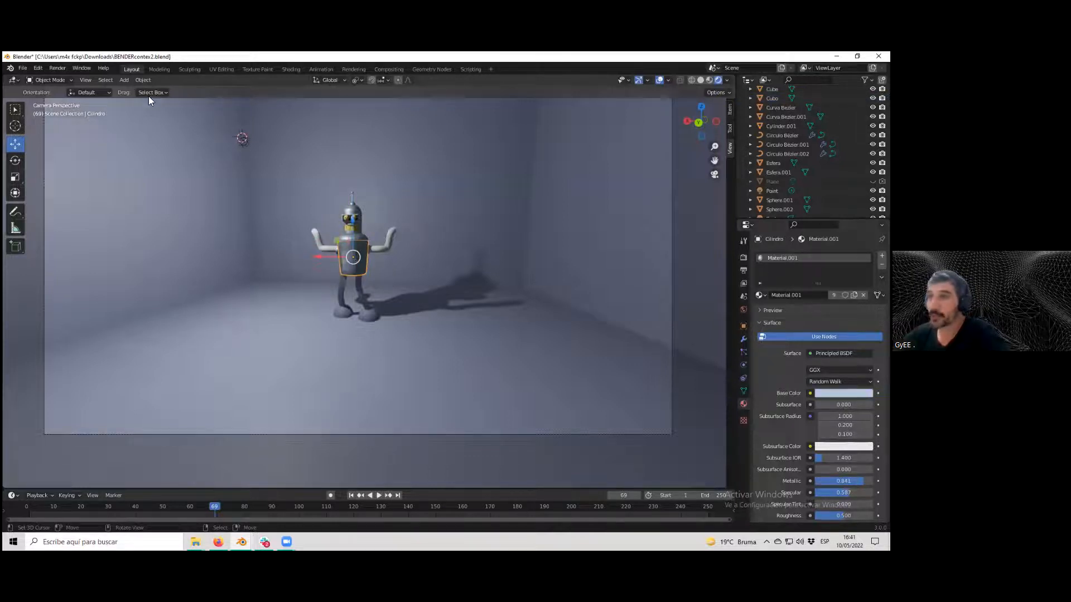
# Add a cone mesh and move it along the Z axis.
pyautogui.click(124, 80)
pyautogui.moveTo(150, 90)
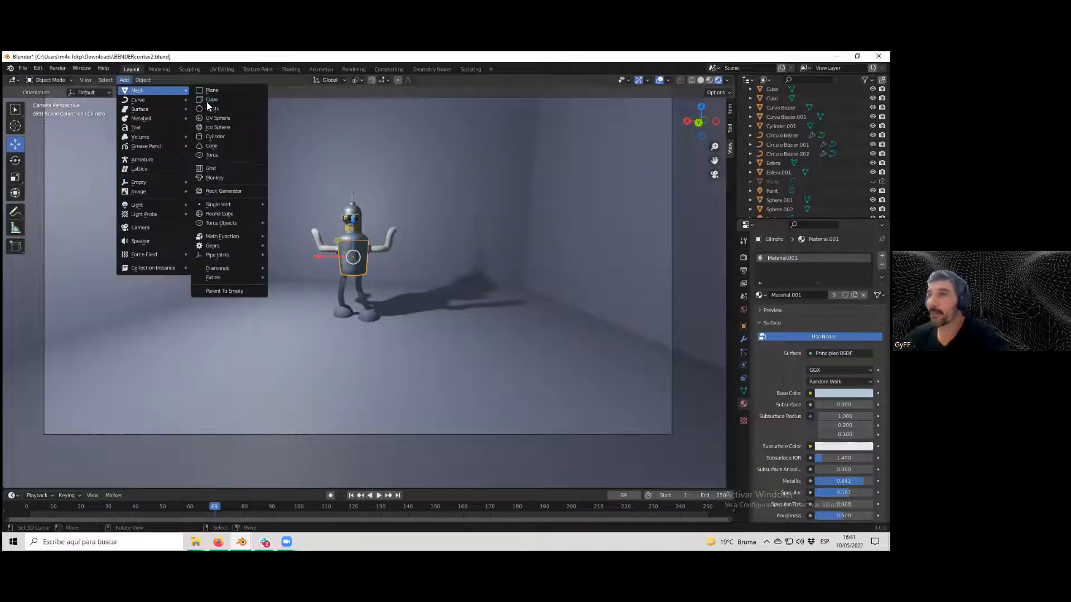
pyautogui.click(222, 145)
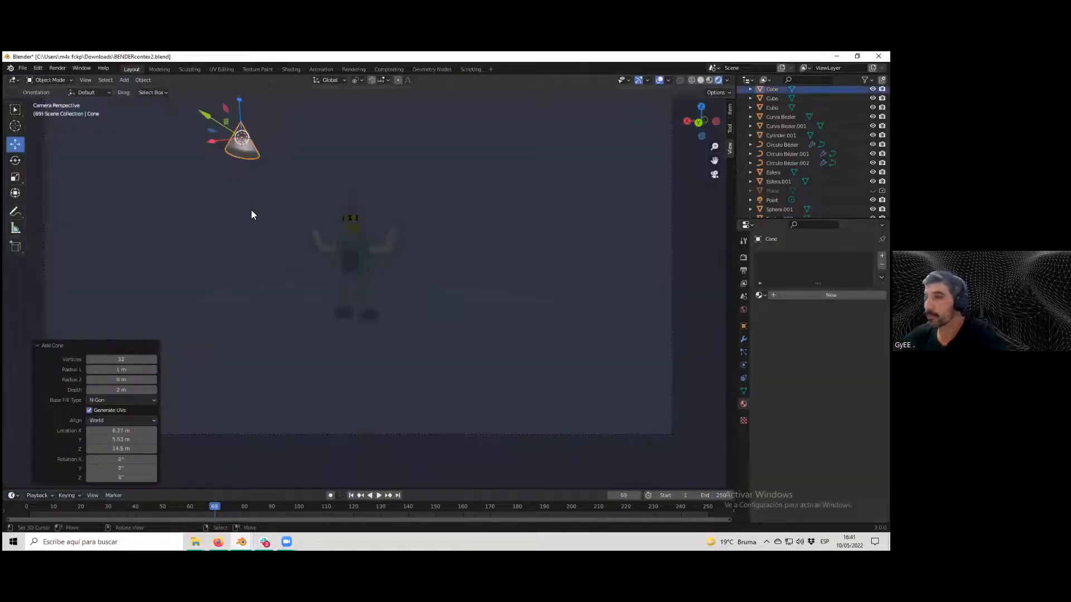
pyautogui.press('g')
pyautogui.press('z')
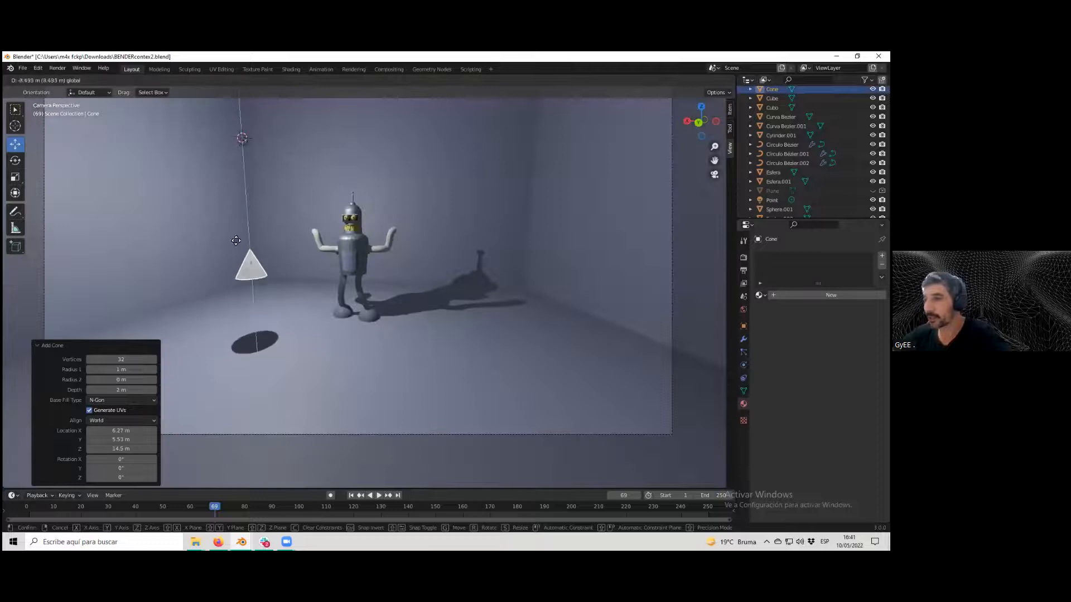
pyautogui.click(236, 306)
# Scale the cone up to 1.27 and raise it along Z so it hangs above the floor.
pyautogui.press('s')
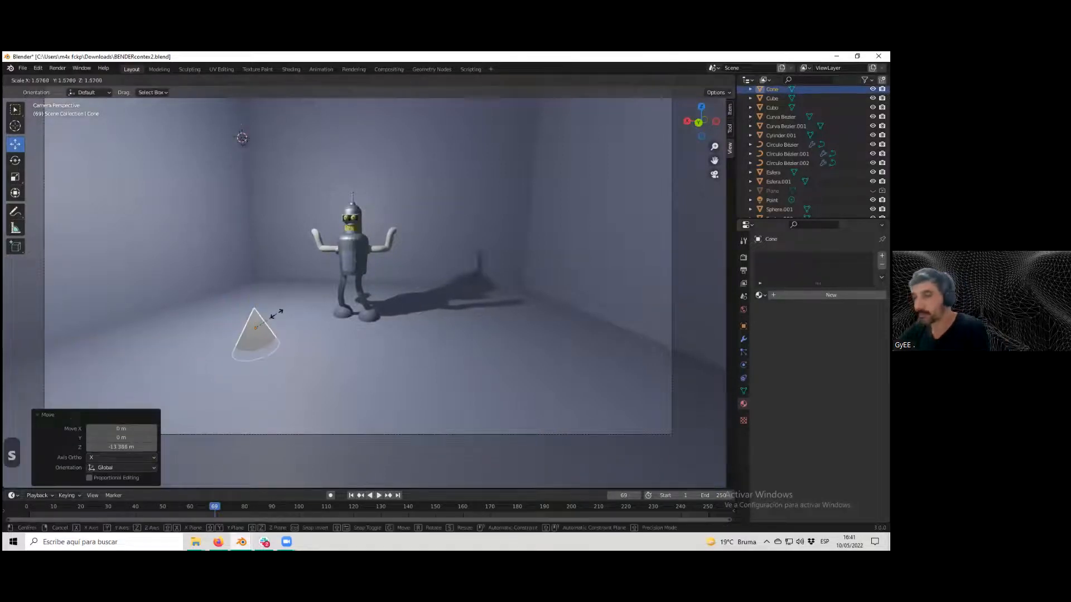
pyautogui.click(271, 316)
pyautogui.press('g')
pyautogui.press('z')
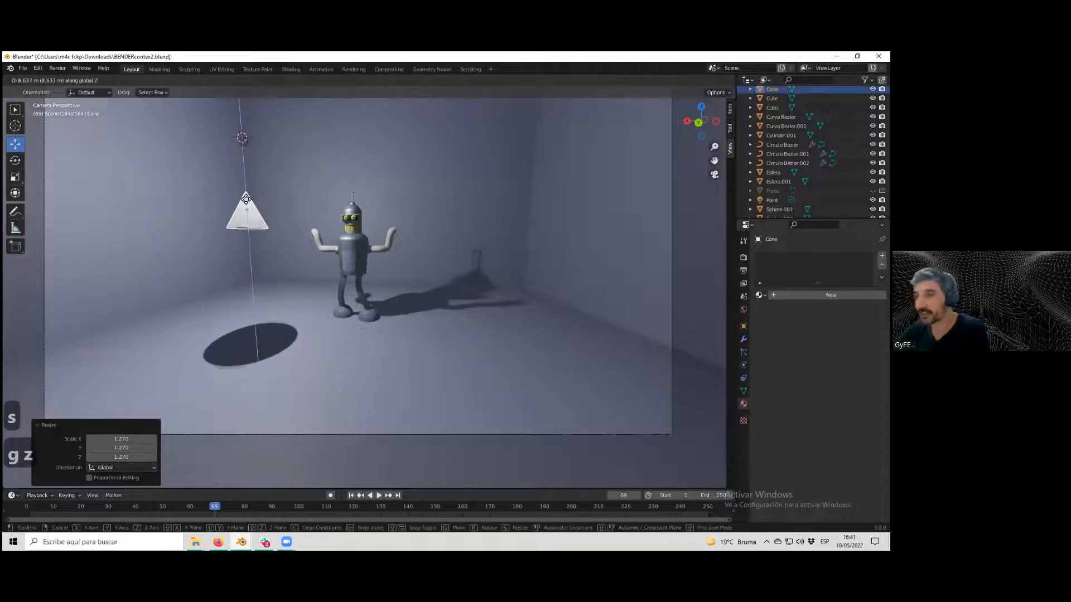
pyautogui.click(248, 235)
# In Edit Mode, inset the cone's base face and extrude it along the Z axis.
pyautogui.press('Tab')
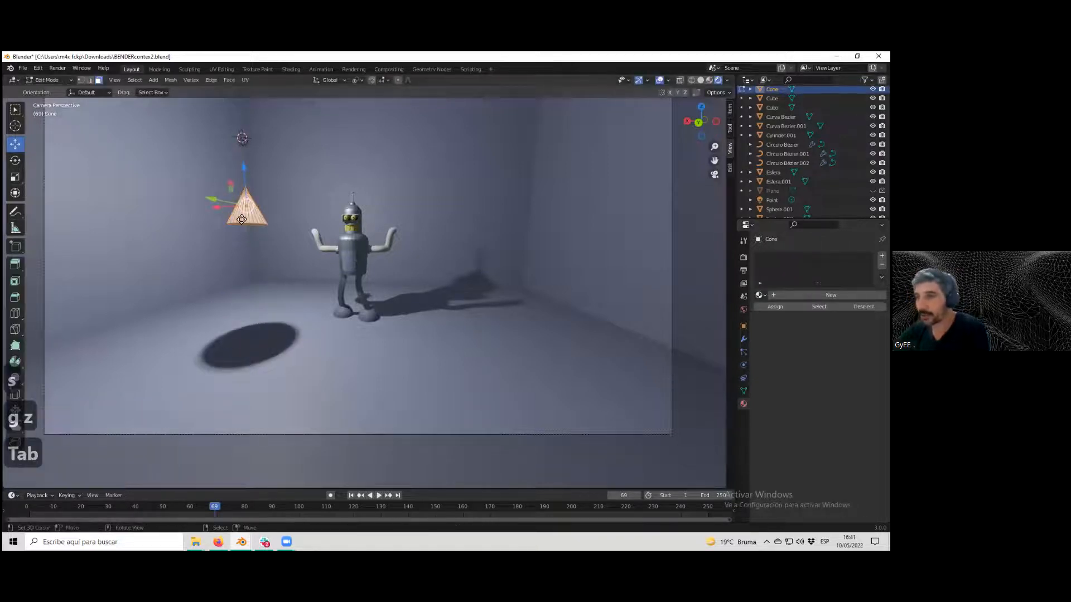
pyautogui.moveTo(247, 235); pyautogui.dragTo(127, 197, button='middle')
pyautogui.scroll(-2, 128, 197)
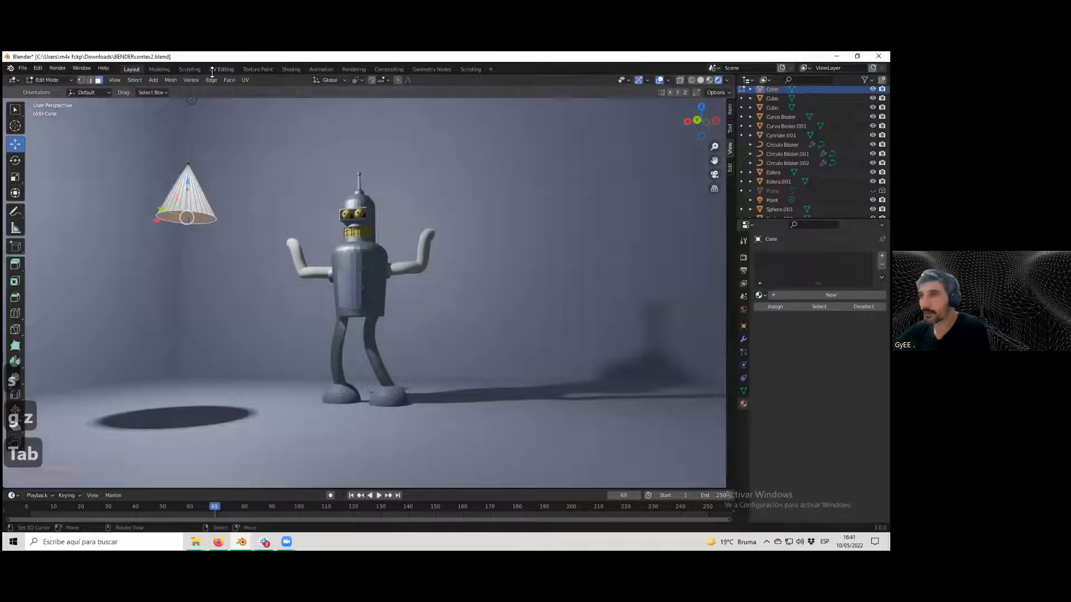
pyautogui.click(229, 80)
pyautogui.click(232, 124)
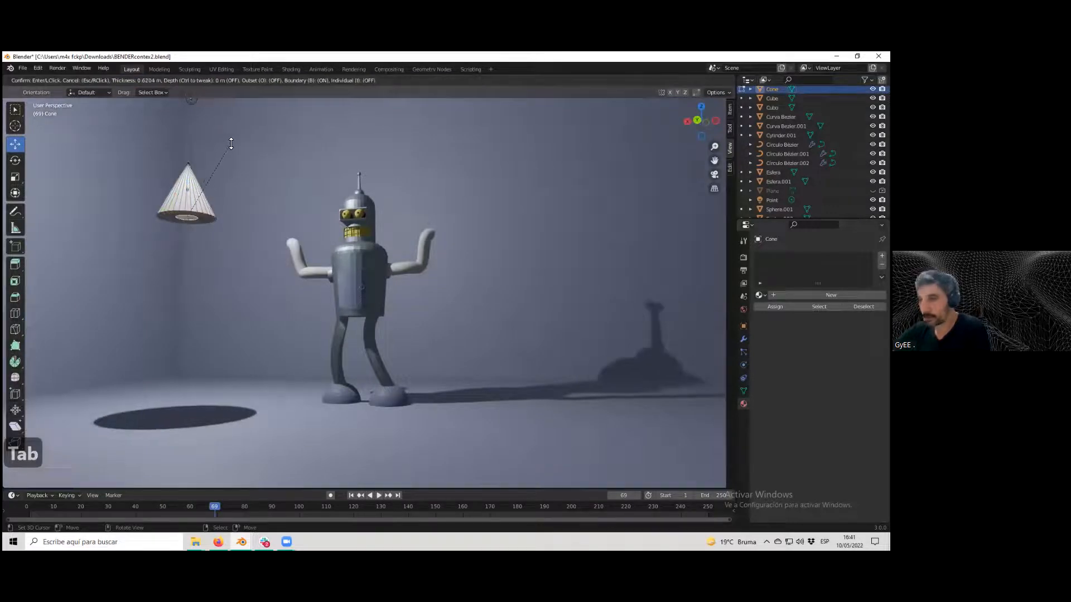
pyautogui.click(229, 156)
pyautogui.press('e')
pyautogui.press('z')
pyautogui.press('z')
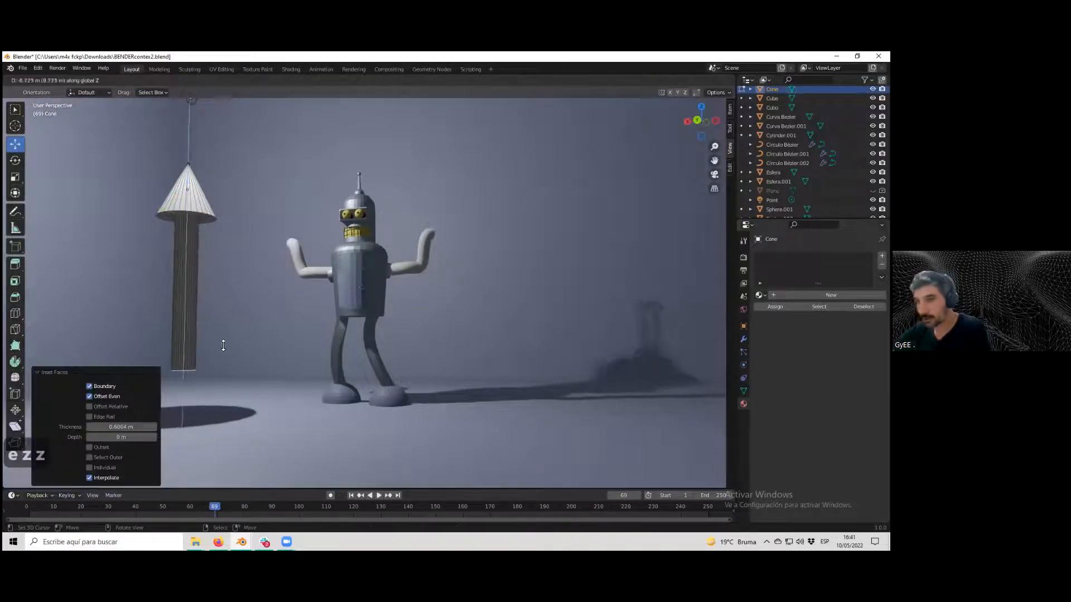
pyautogui.click(240, 327)
# Leave Edit Mode and delete the cone.
pyautogui.scroll(-5, 240, 327)
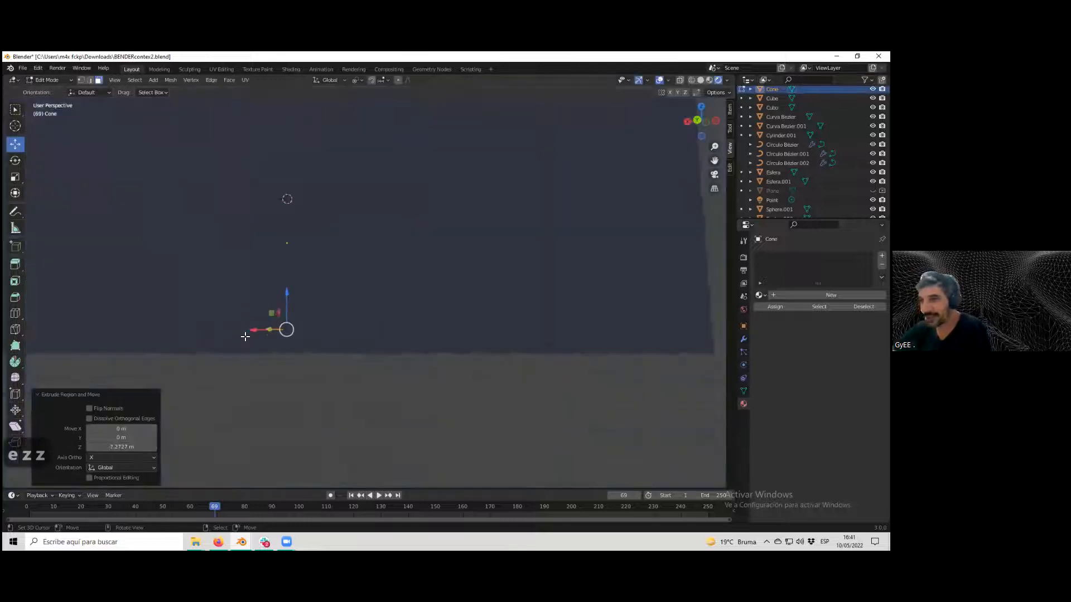
pyautogui.moveTo(244, 335); pyautogui.dragTo(265, 342, button='middle')
pyautogui.press('KP_Decimal')
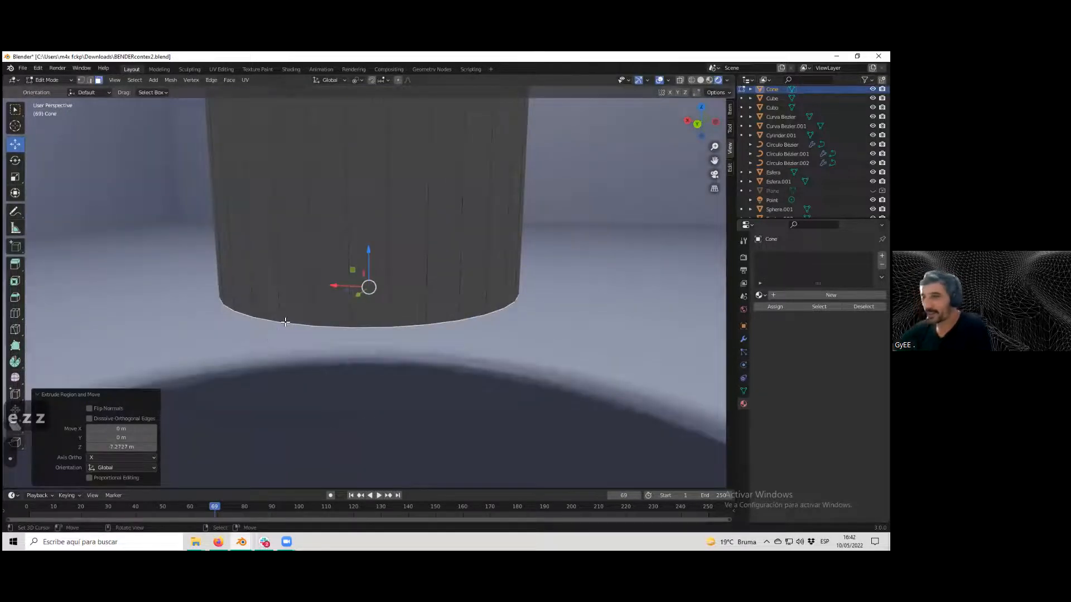
pyautogui.press('Tab')
pyautogui.scroll(-8, 329, 295)
pyautogui.scroll(5, 357, 302)
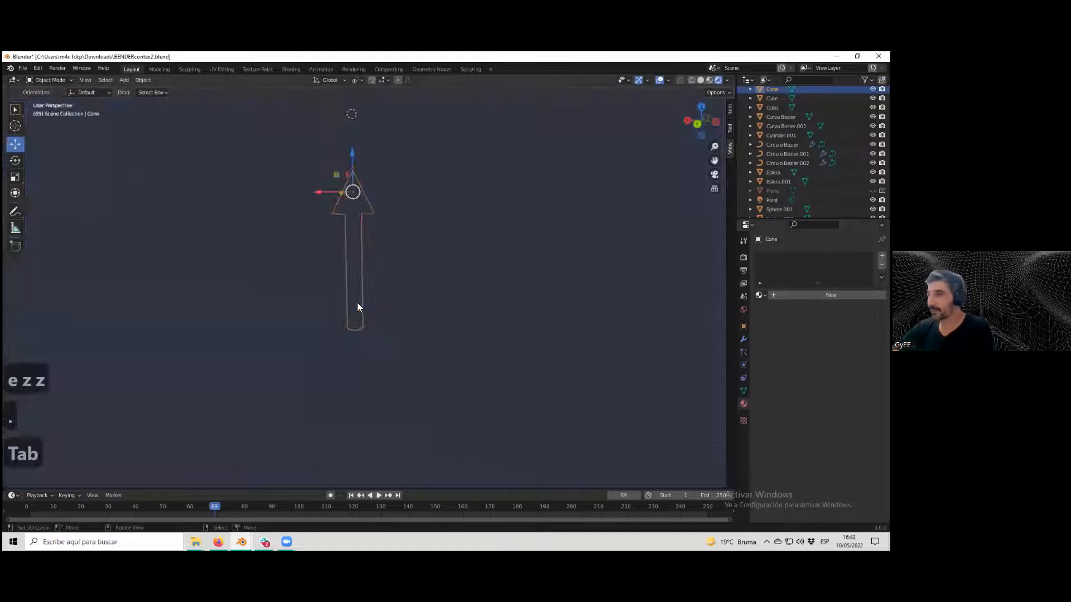
pyautogui.press('Delete')
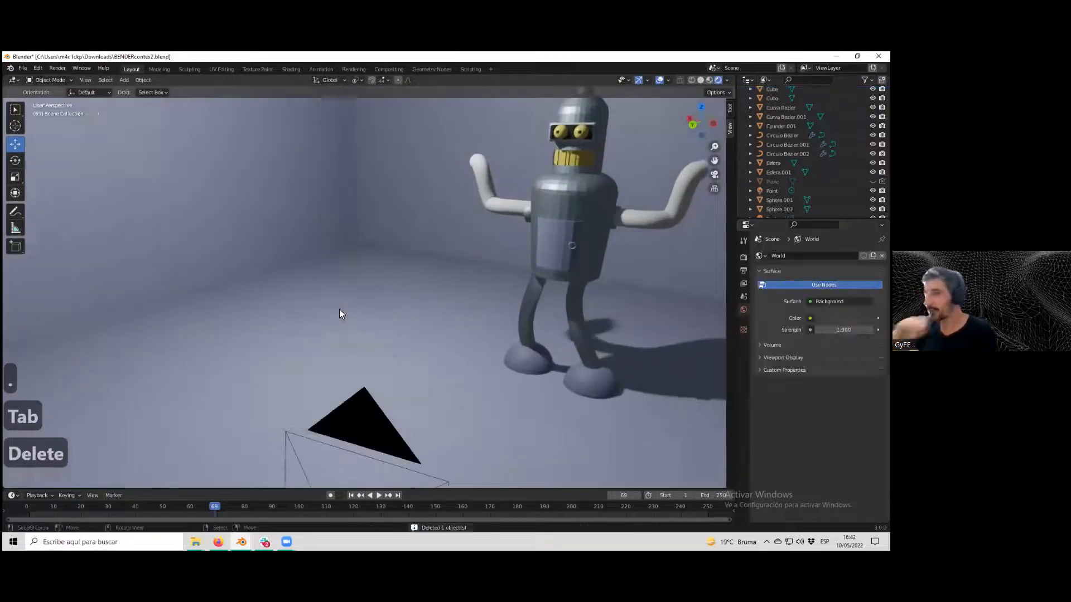
# Orbit around the character and select its body, head and arms to inspect them.
pyautogui.scroll(-4, 357, 293)
pyautogui.scroll(3, 381, 269)
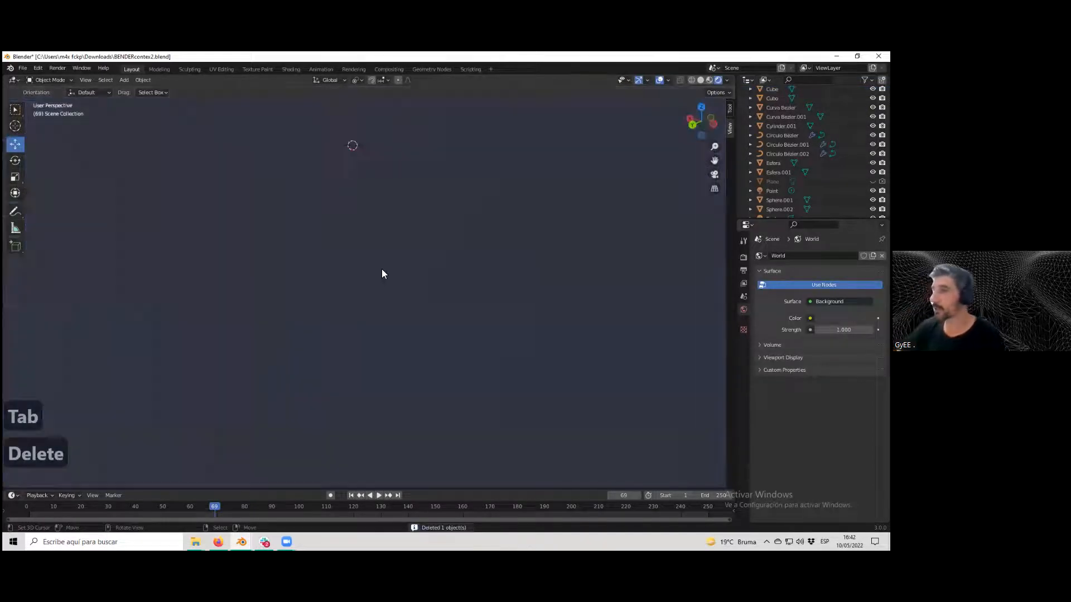
pyautogui.moveTo(416, 268); pyautogui.dragTo(474, 231, button='middle')
pyautogui.click(498, 222)
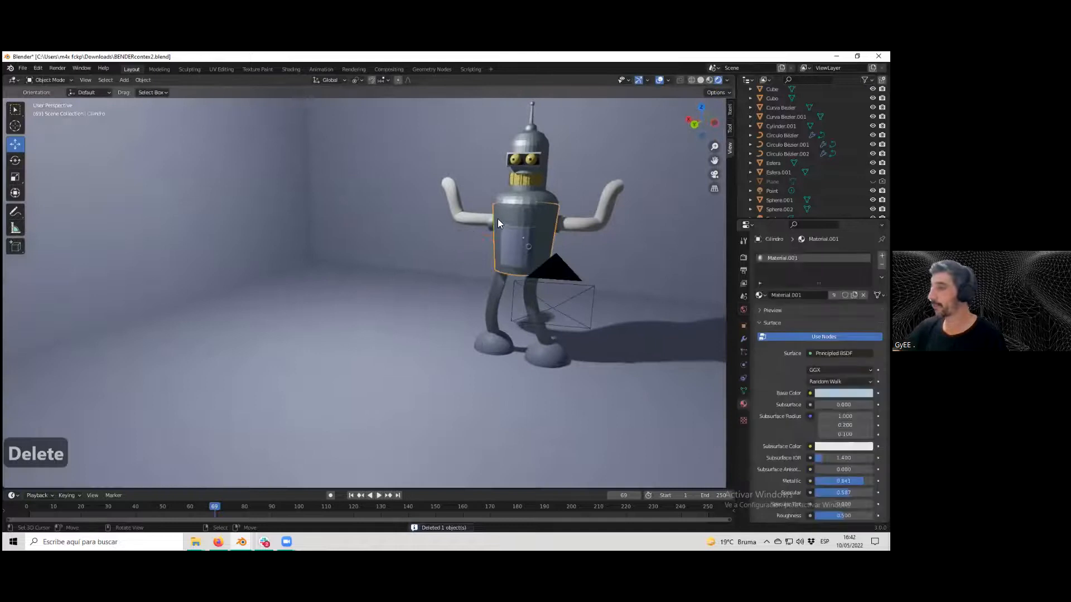
pyautogui.click(528, 184)
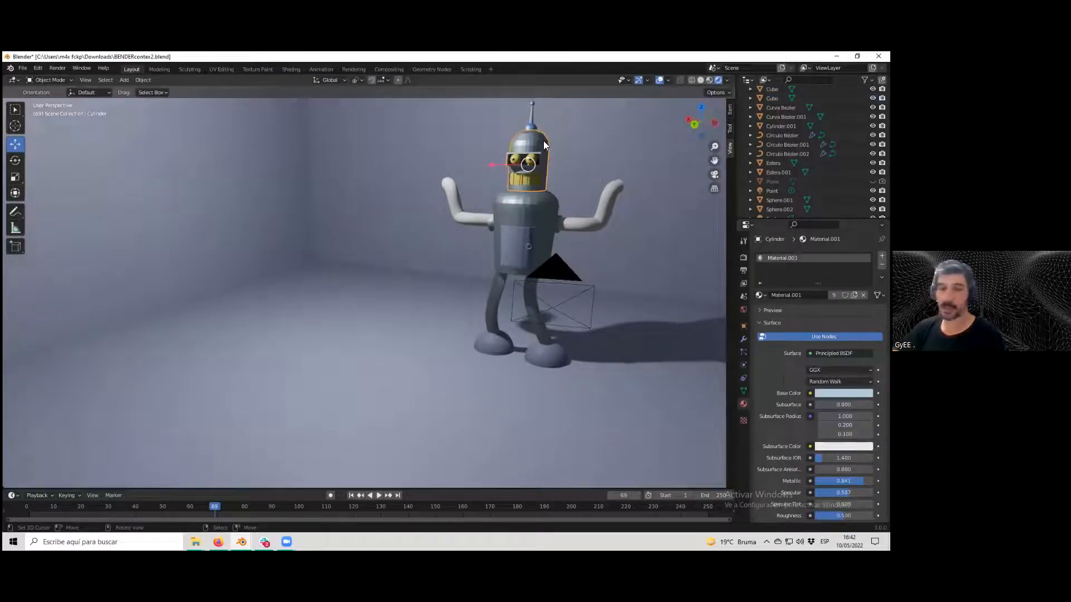
pyautogui.click(584, 228)
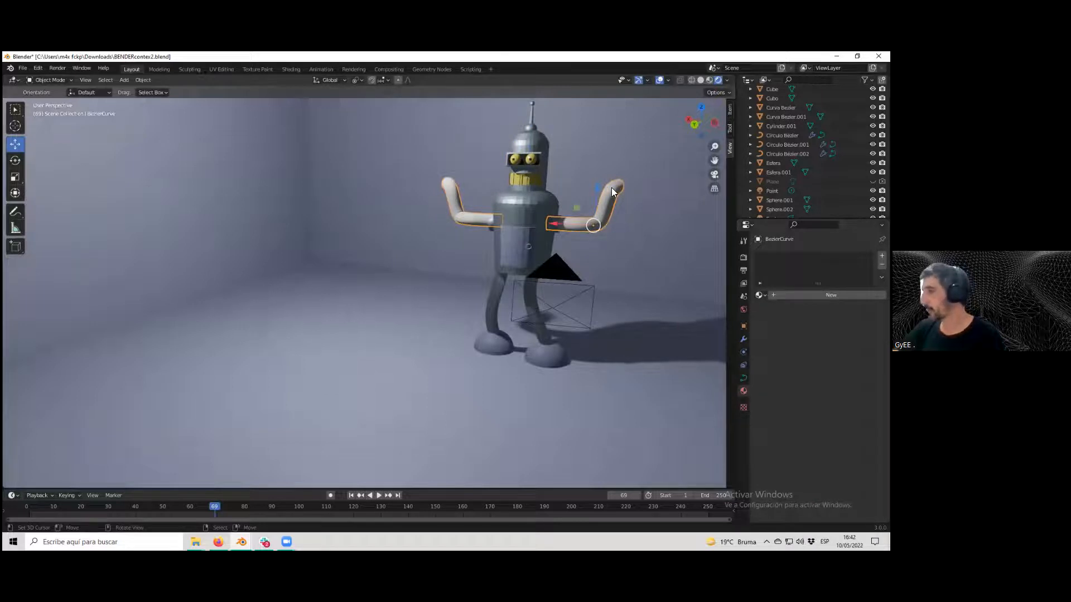
pyautogui.click(619, 187)
pyautogui.click(619, 186)
pyautogui.click(569, 227)
pyautogui.click(569, 226)
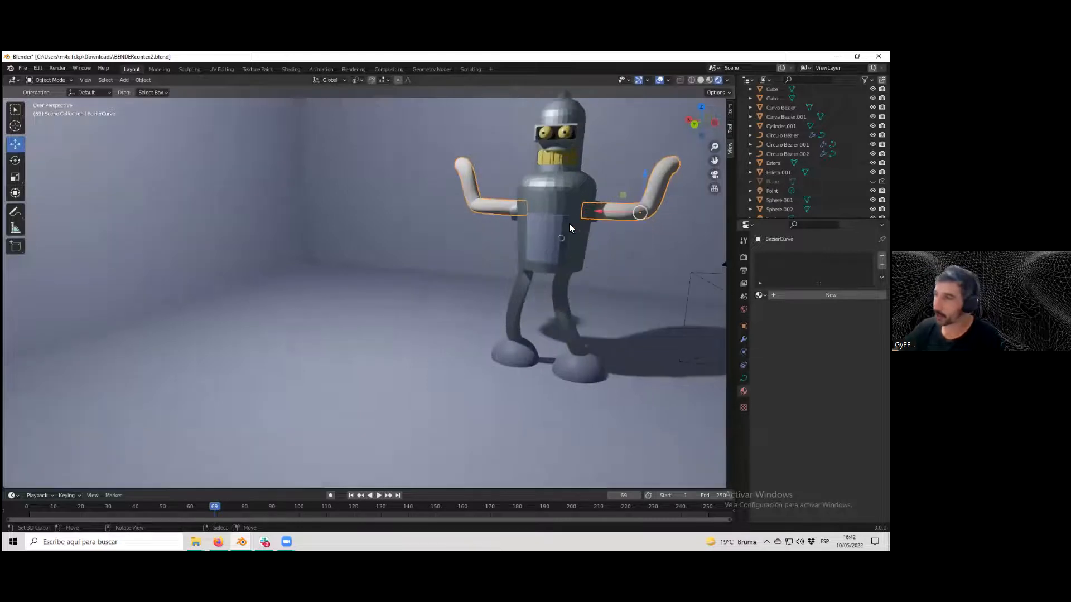
pyautogui.click(571, 202)
pyautogui.scroll(3, 571, 201)
pyautogui.press('KP_Decimal')
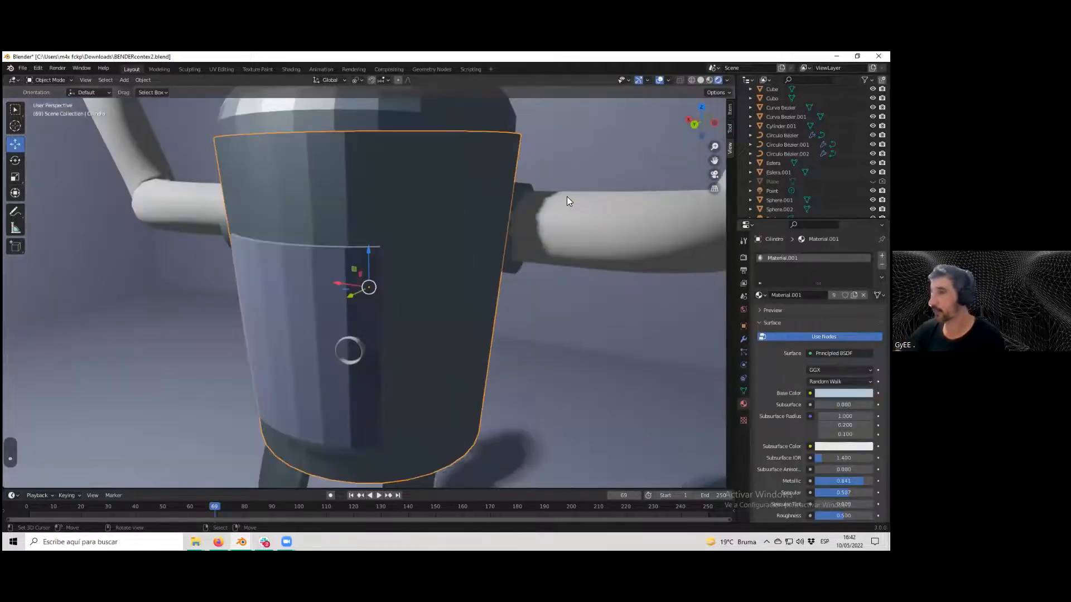
pyautogui.scroll(-7, 564, 195)
pyautogui.moveTo(497, 232); pyautogui.dragTo(428, 296, button='middle')
pyautogui.scroll(2, 478, 277)
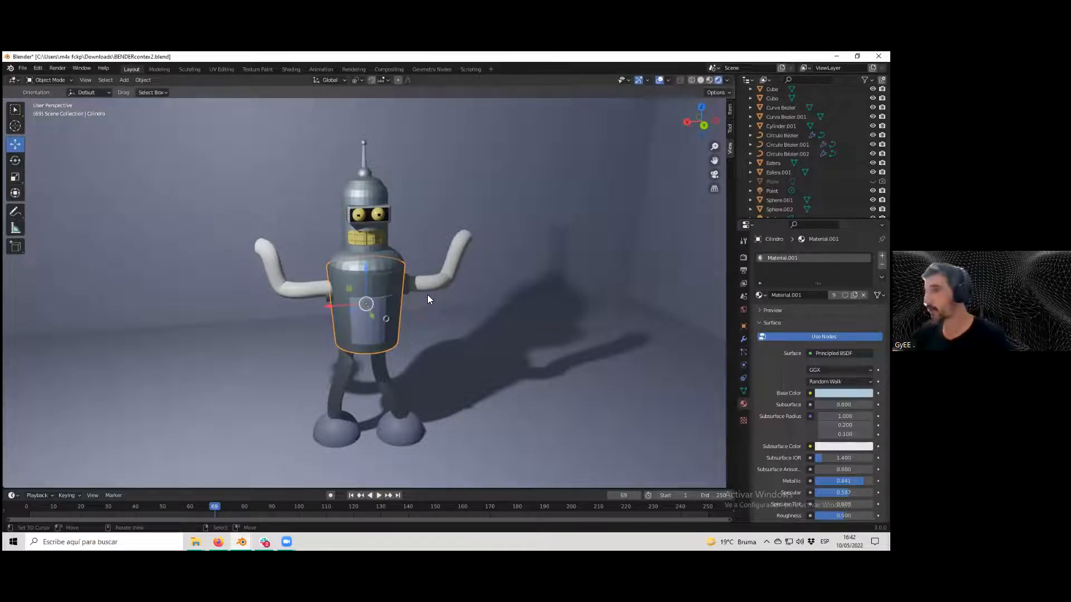
pyautogui.hotkey('ctrl', 'z')
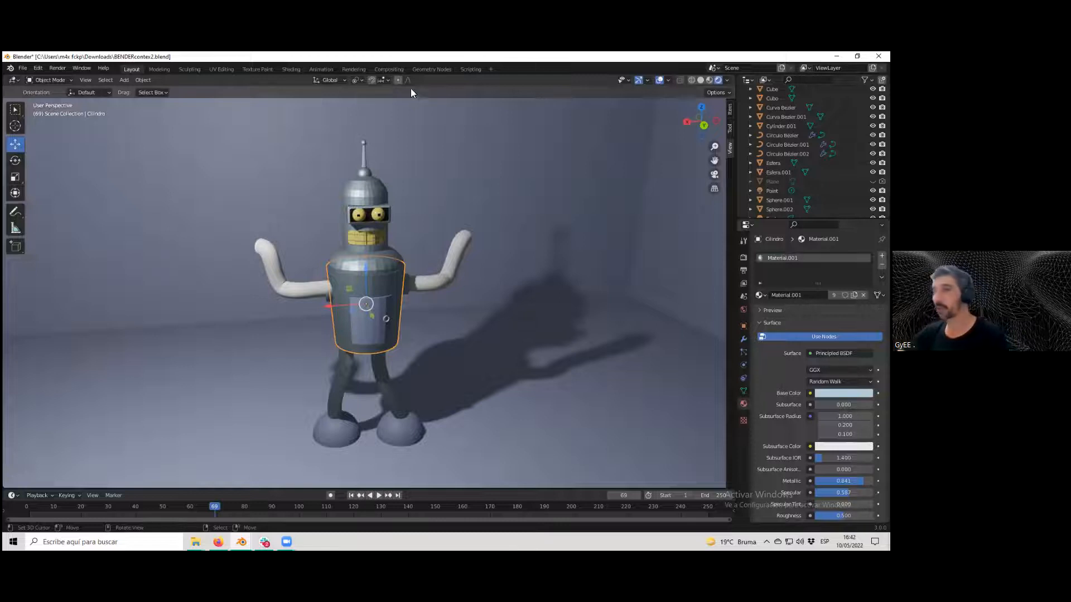
pyautogui.click(57, 68)
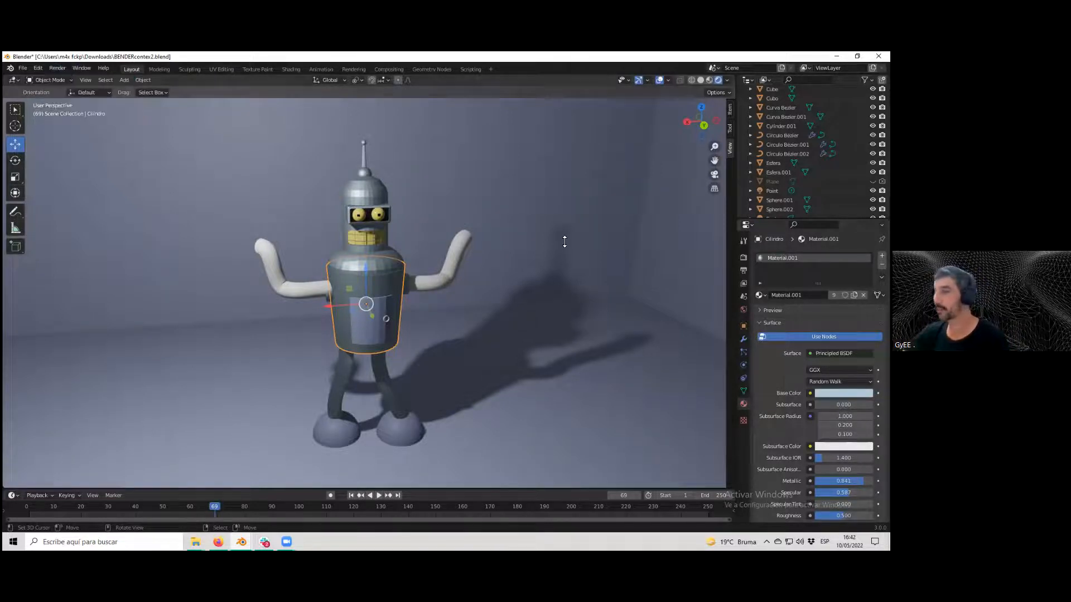
pyautogui.scroll(-3, 521, 275)
pyautogui.scroll(-2, 528, 283)
pyautogui.moveTo(529, 284); pyautogui.dragTo(504, 294, button='middle')
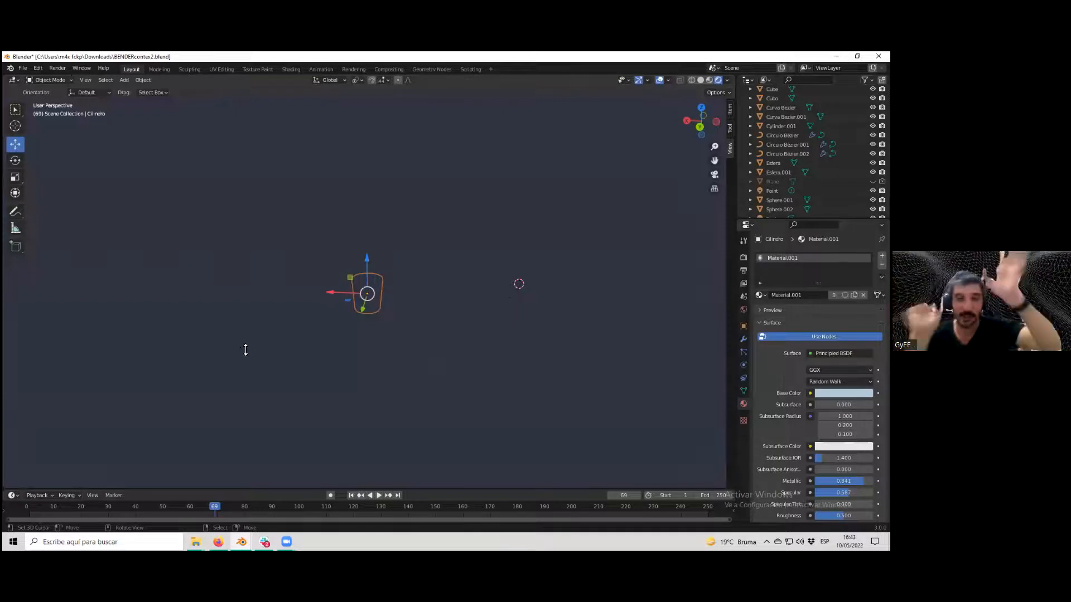
pyautogui.scroll(10, 249, 345)
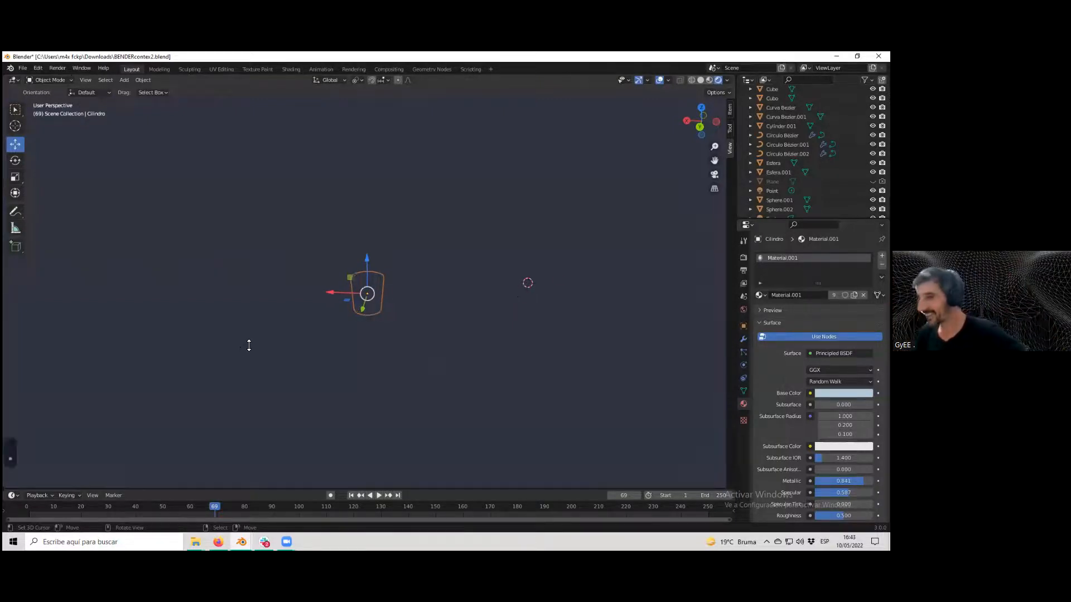
# Select the character's arms curve and set its bevel depth to 0.31 m in the curve data properties.
pyautogui.scroll(-6, 255, 346)
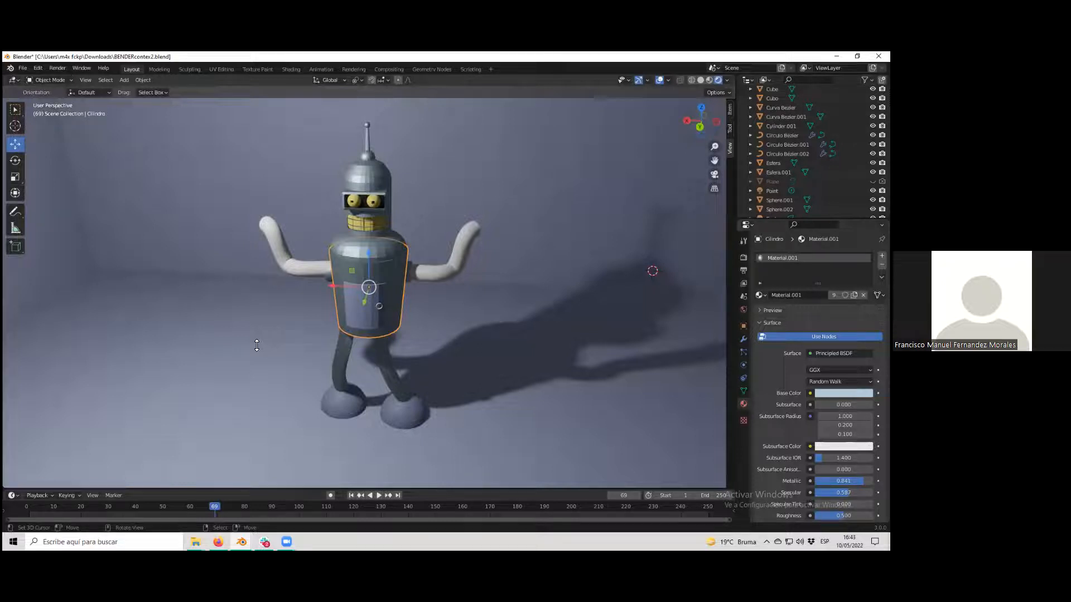
pyautogui.click(467, 272)
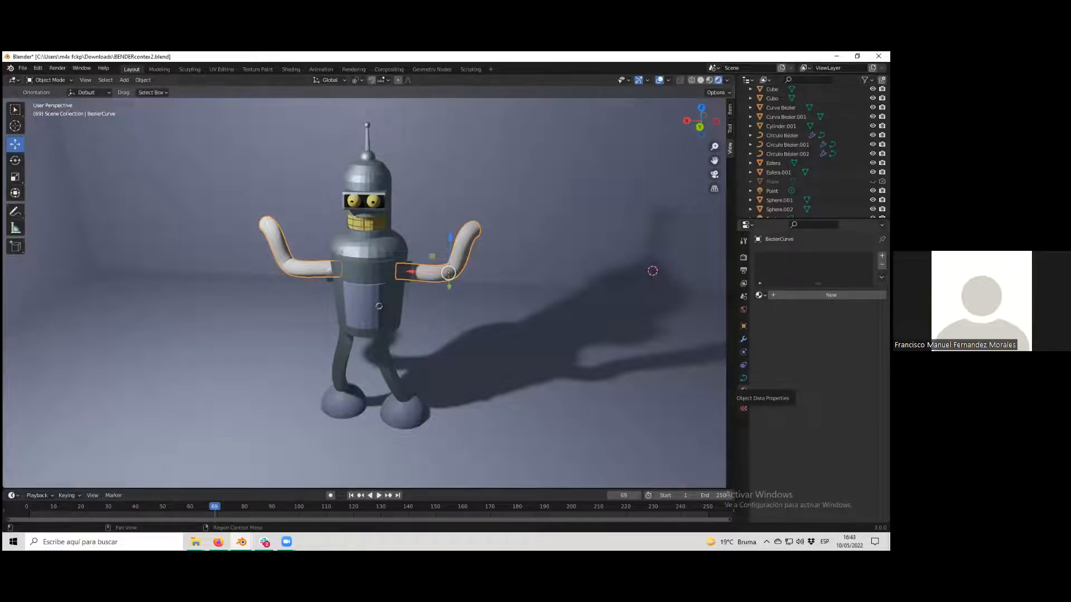
pyautogui.click(743, 378)
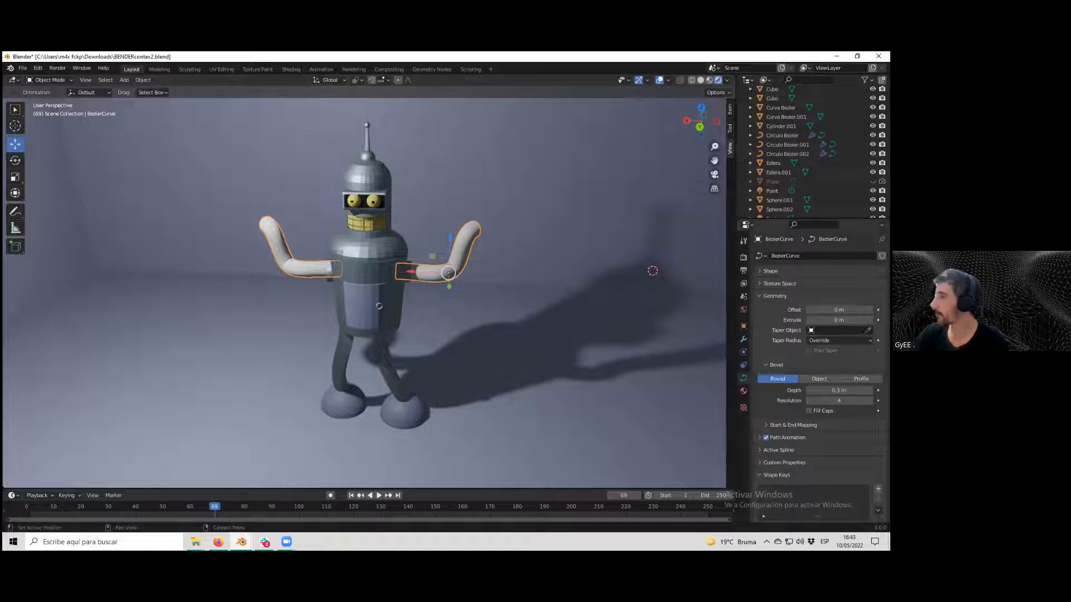
pyautogui.click(769, 296)
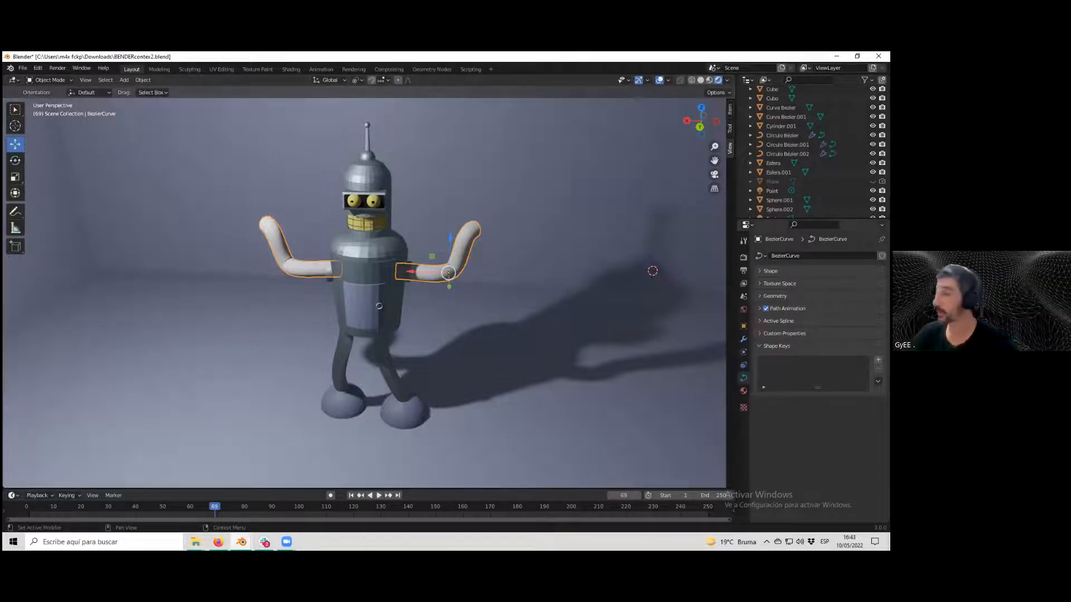
pyautogui.click(773, 296)
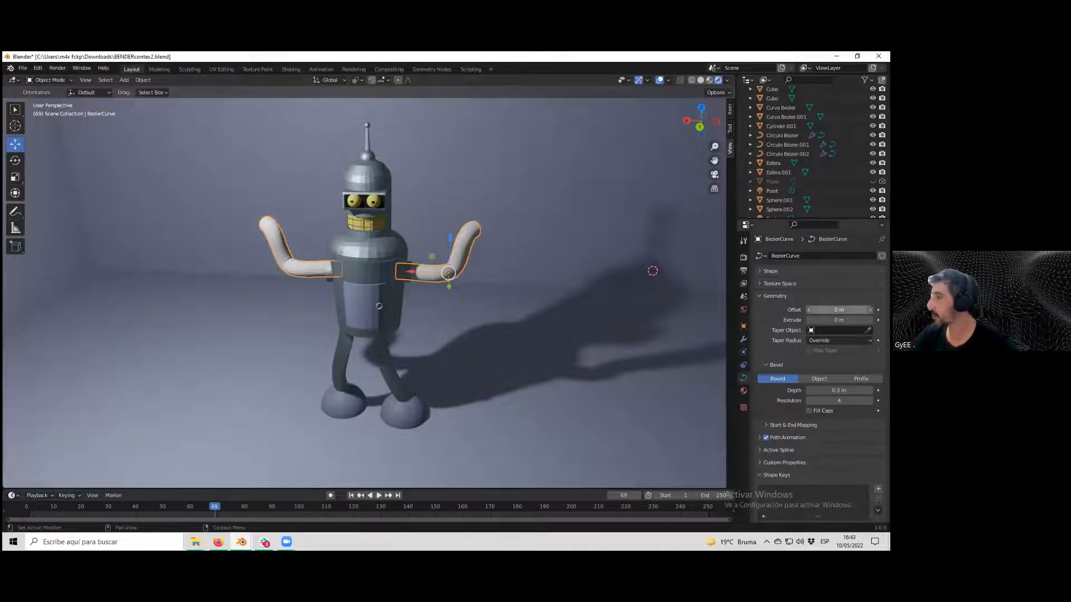
pyautogui.moveTo(838, 320)
pyautogui.mouseDown()
pyautogui.moveTo(871, 320)
pyautogui.moveTo(839, 320)
pyautogui.mouseUp()
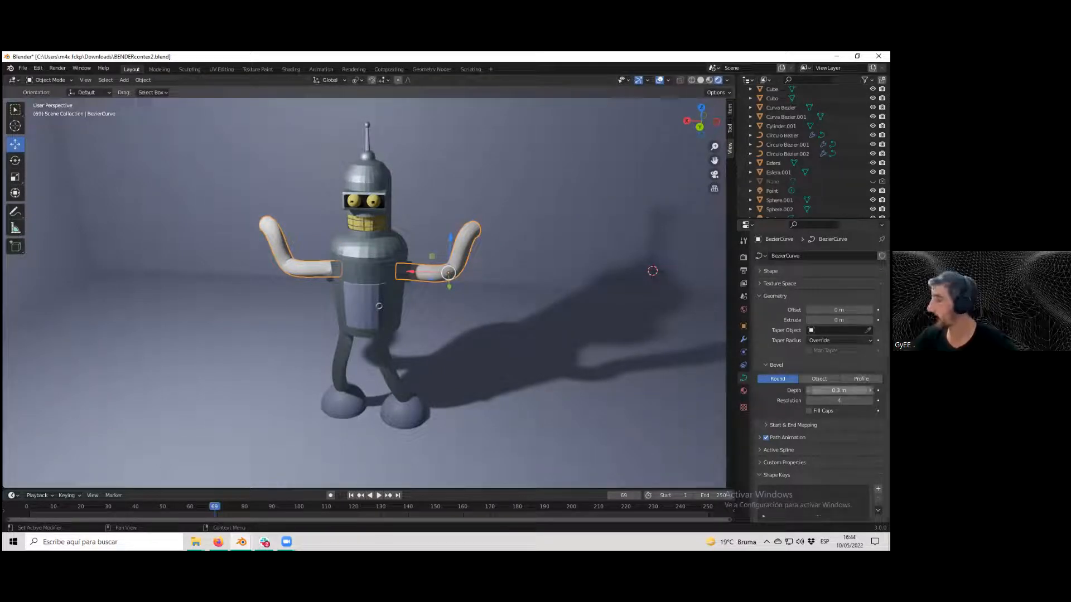
pyautogui.moveTo(839, 391); pyautogui.dragTo(840, 390)
# Isolate the arms in local view and set the curve bevel resolution to 7.
pyautogui.moveTo(542, 294); pyautogui.dragTo(382, 299, button='middle')
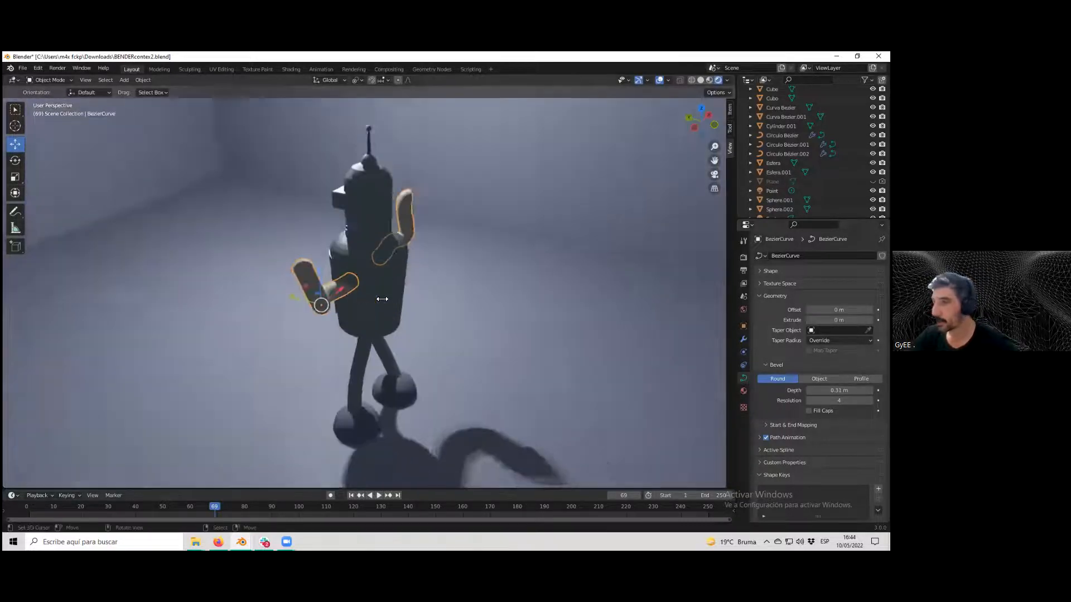
pyautogui.scroll(2, 382, 299)
pyautogui.moveTo(296, 252); pyautogui.dragTo(426, 254, button='middle')
pyautogui.scroll(1, 349, 280)
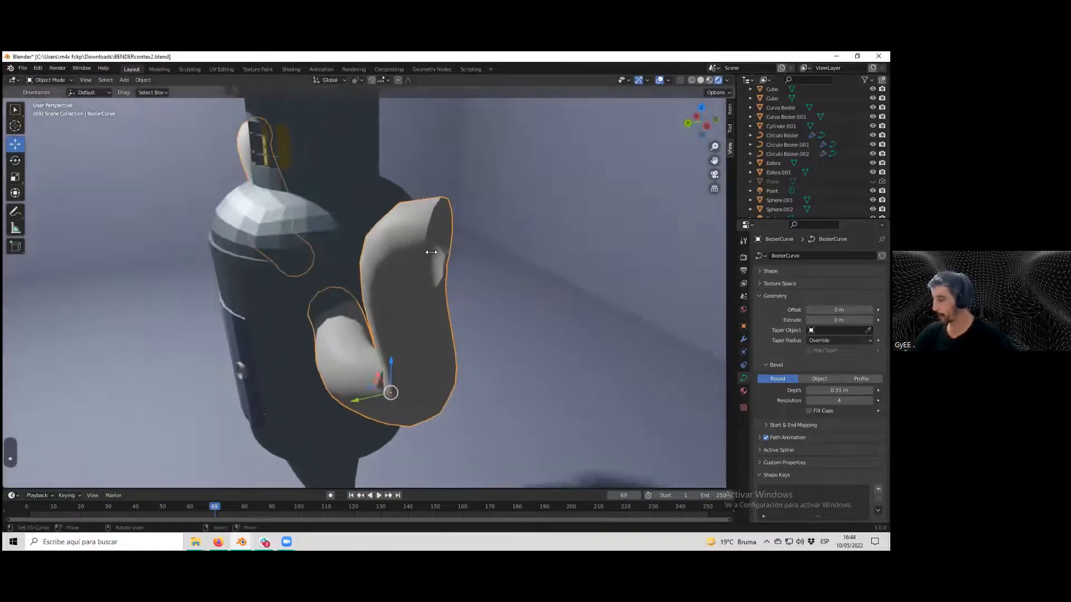
pyautogui.press('KP_Divide')
pyautogui.scroll(3, 454, 295)
pyautogui.moveTo(452, 303); pyautogui.dragTo(436, 296, button='middle')
pyautogui.click(701, 79)
pyautogui.moveTo(363, 355); pyautogui.dragTo(335, 353, button='middle')
pyautogui.moveTo(838, 401); pyautogui.dragTo(811, 400)
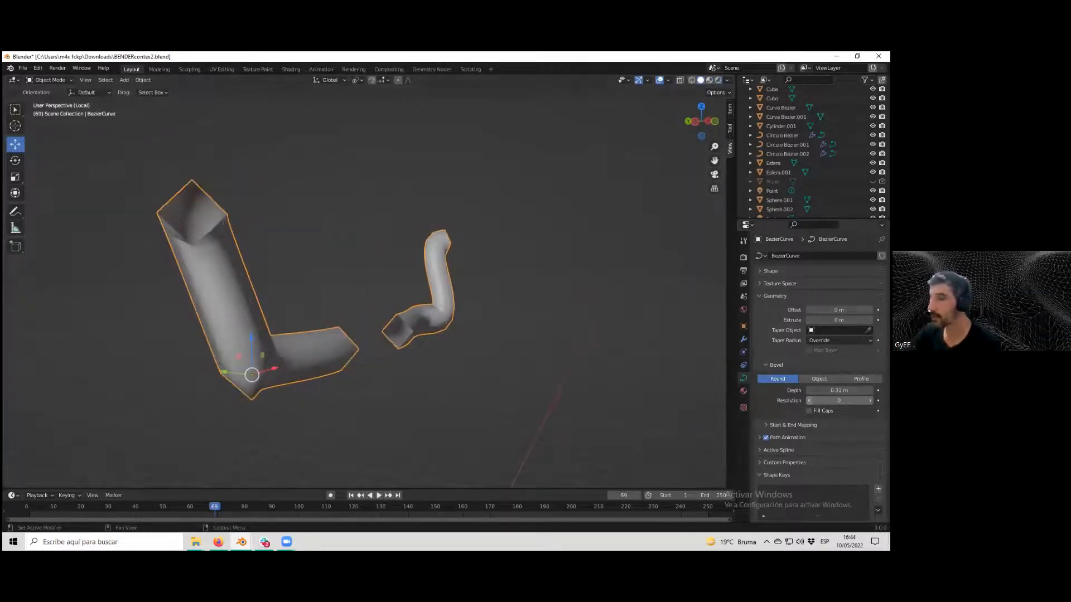
pyautogui.moveTo(400, 304); pyautogui.dragTo(705, 383, button='middle')
pyautogui.moveTo(839, 401)
pyautogui.mouseDown()
pyautogui.moveTo(857, 400)
pyautogui.moveTo(838, 401)
pyautogui.mouseUp()
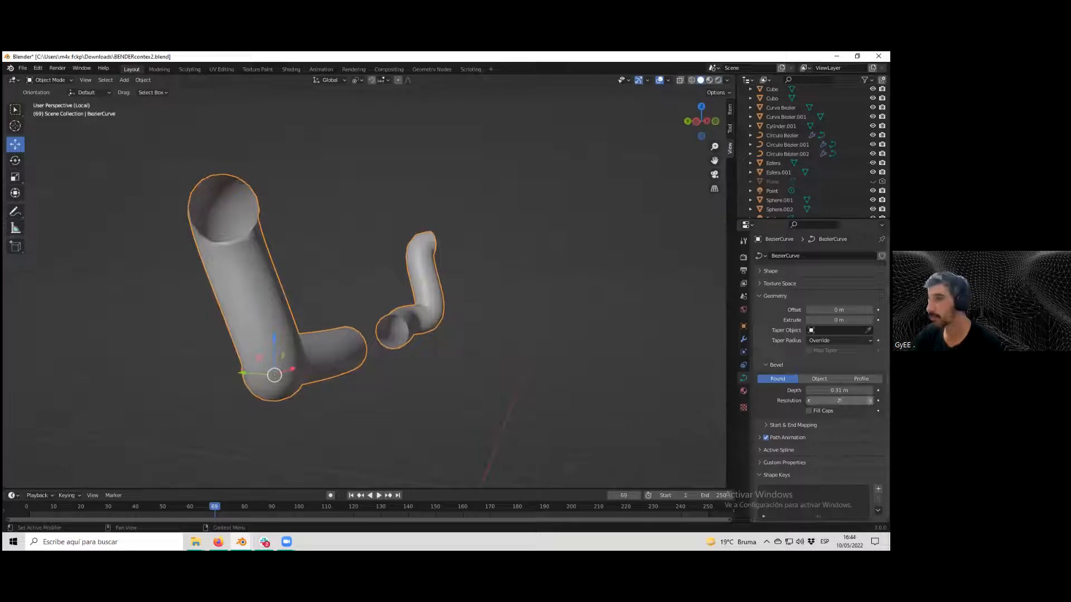
pyautogui.click(809, 401)
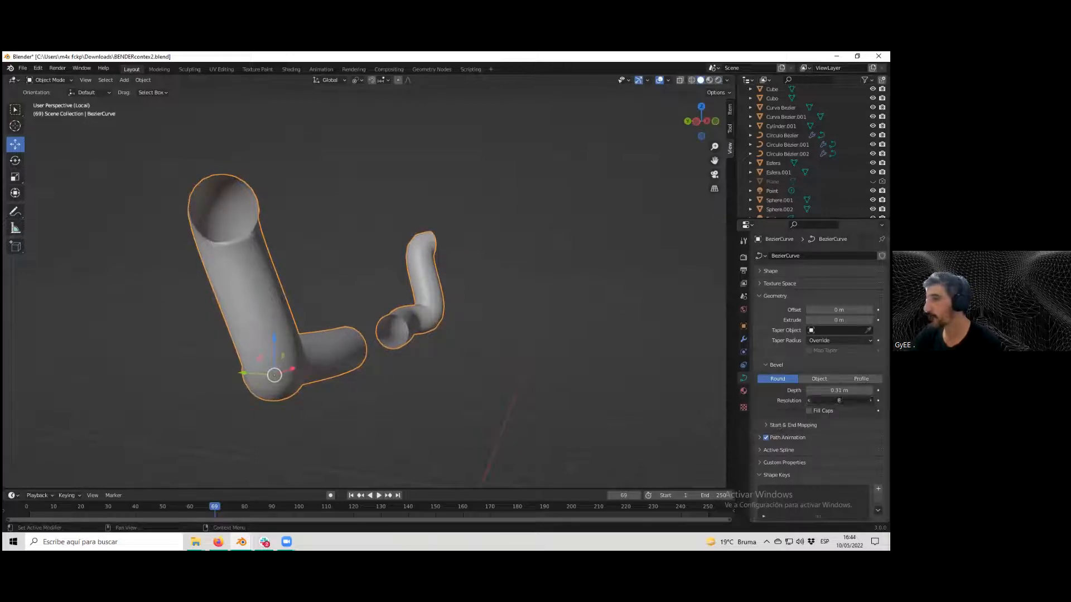
pyautogui.moveTo(328, 271); pyautogui.dragTo(190, 320, button='middle')
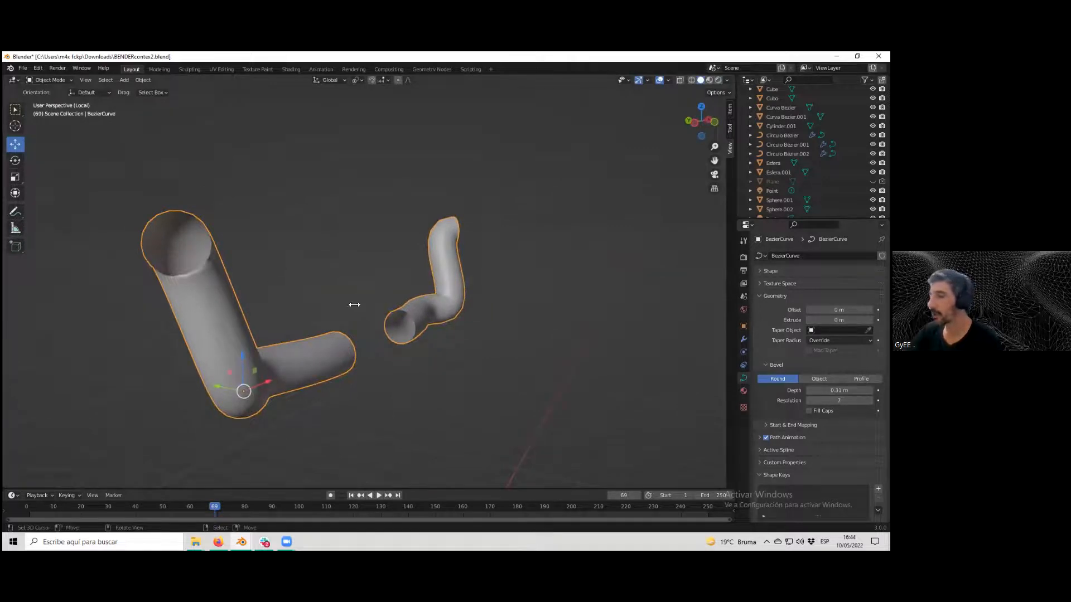
# Try adding a NURBS curve and assigning it as the arms' bevel object.
pyautogui.scroll(3, 354, 304)
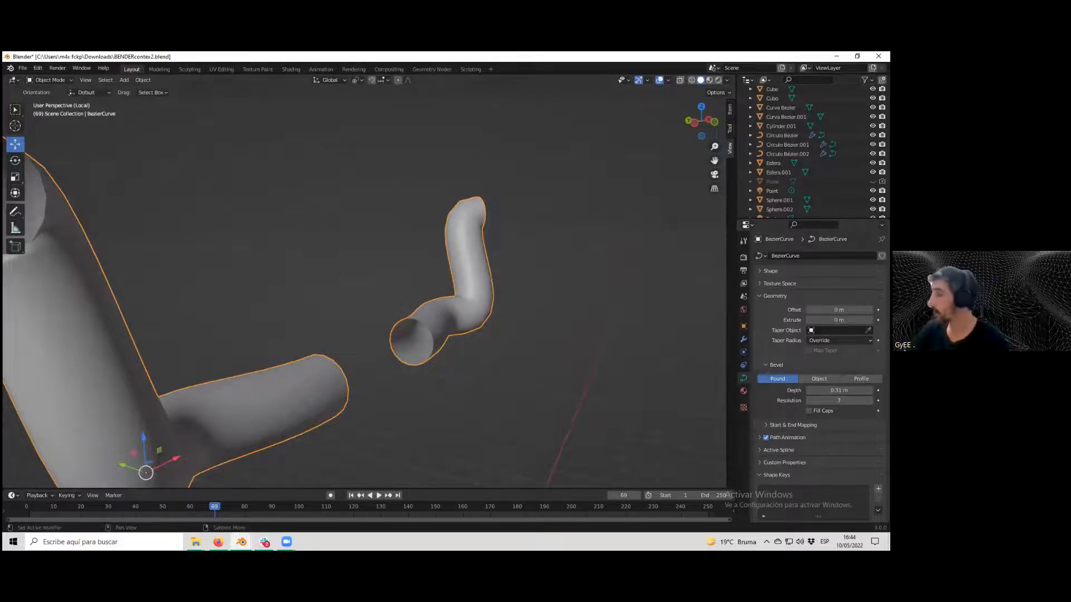
pyautogui.click(819, 379)
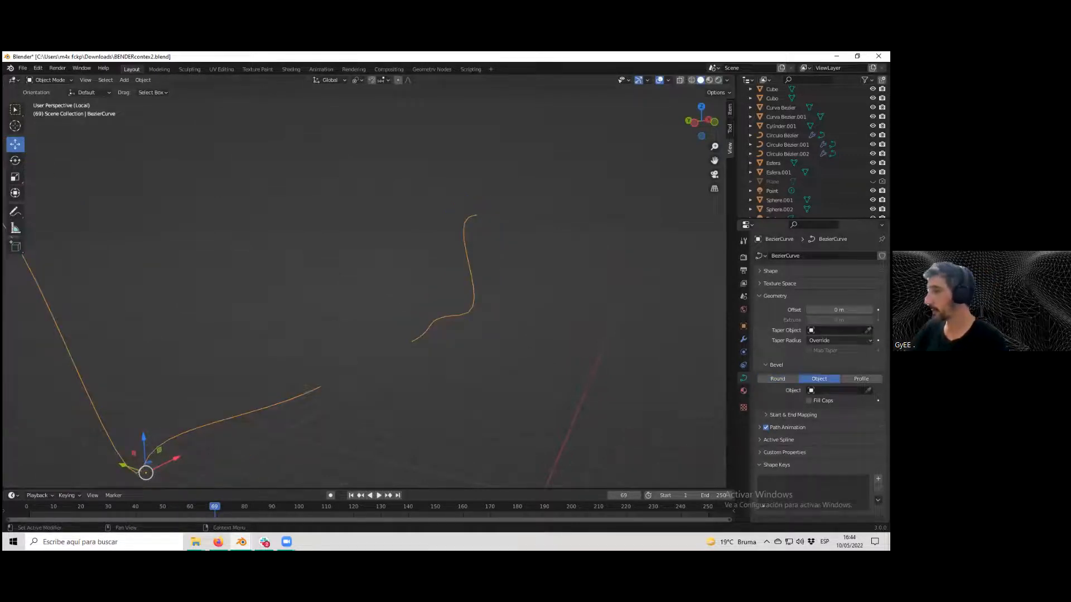
pyautogui.moveTo(325, 184); pyautogui.dragTo(189, 134, button='middle')
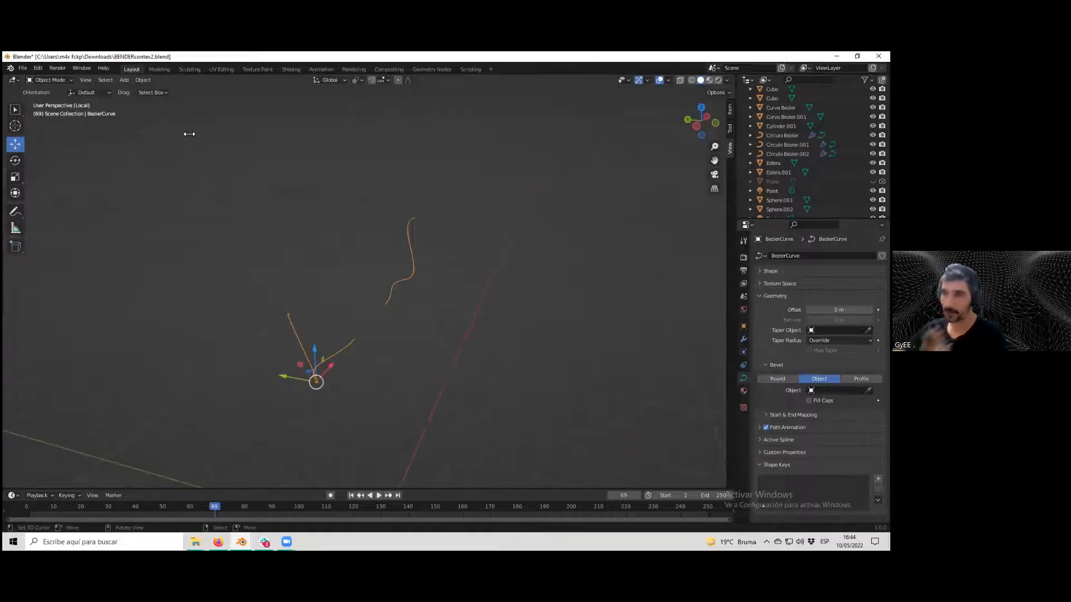
pyautogui.click(123, 81)
pyautogui.moveTo(135, 99)
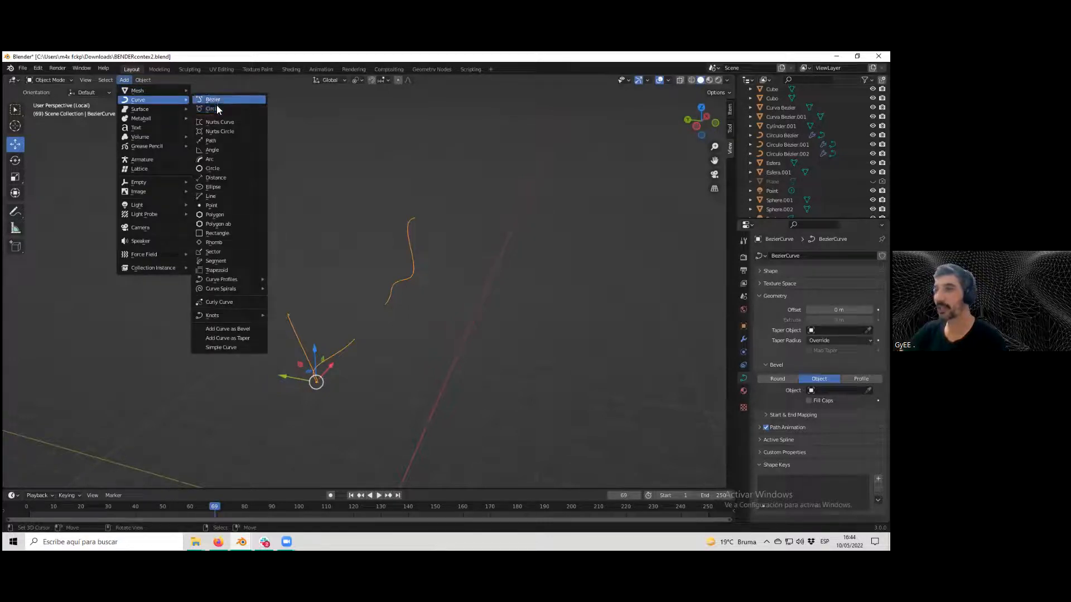
pyautogui.click(239, 126)
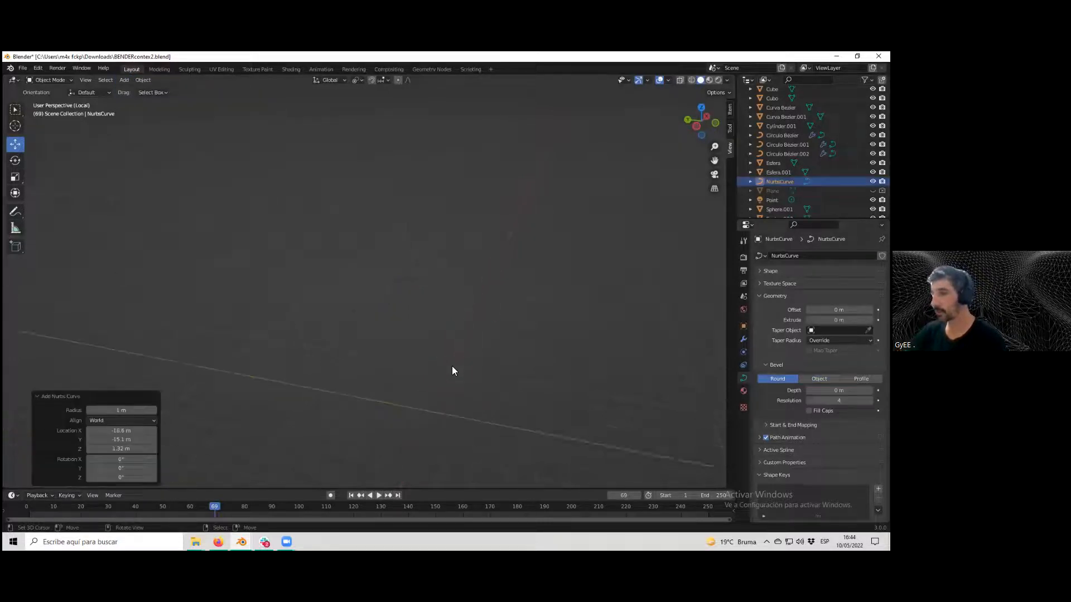
pyautogui.scroll(1, 455, 383)
pyautogui.moveTo(455, 396); pyautogui.dragTo(480, 315)
pyautogui.scroll(2, 372, 300)
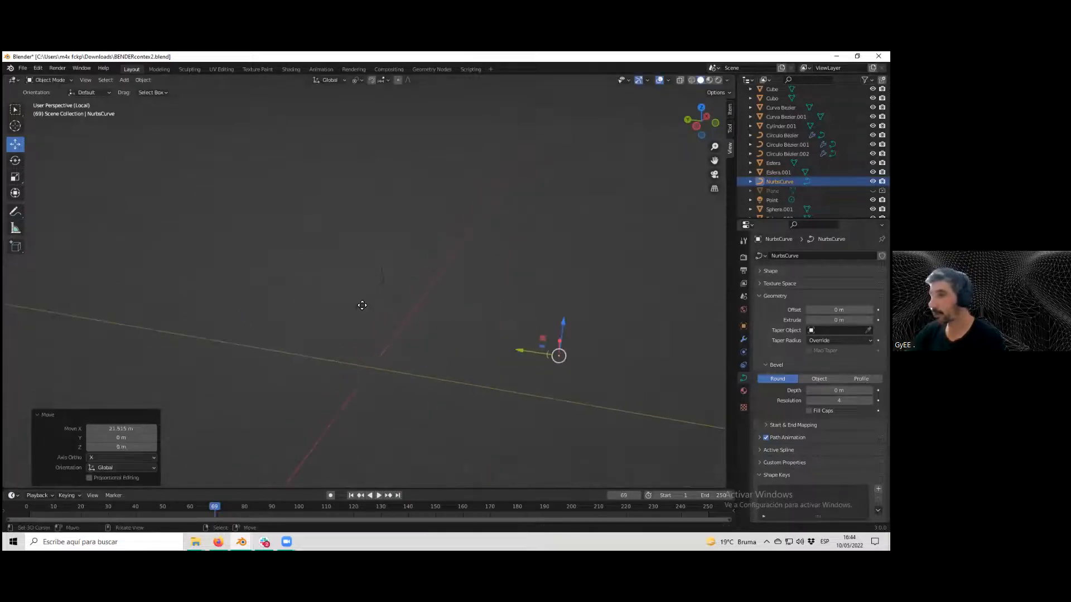
pyautogui.click(362, 307)
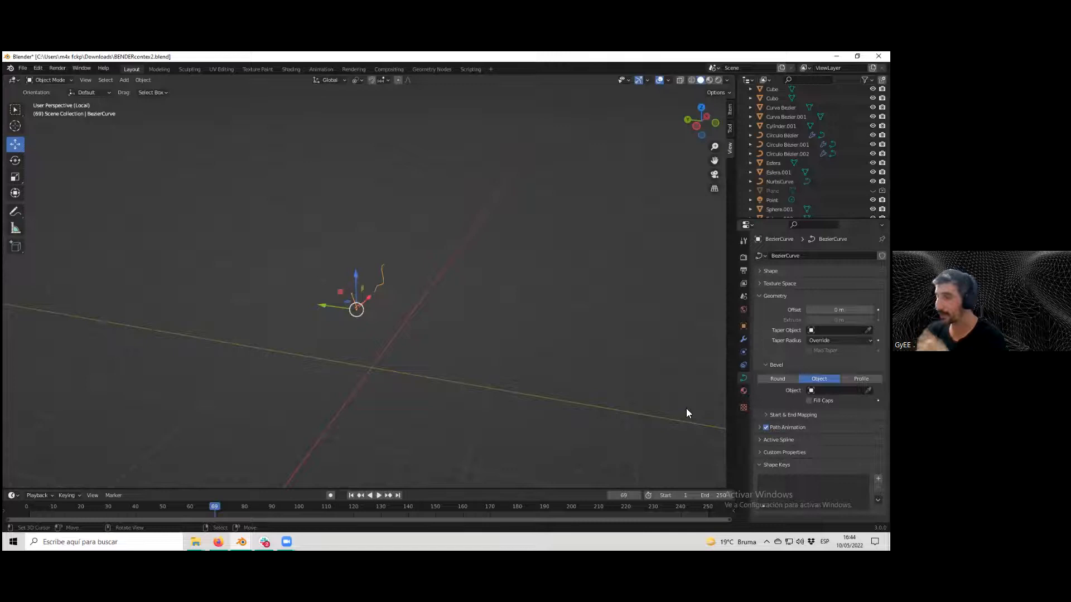
pyautogui.click(867, 391)
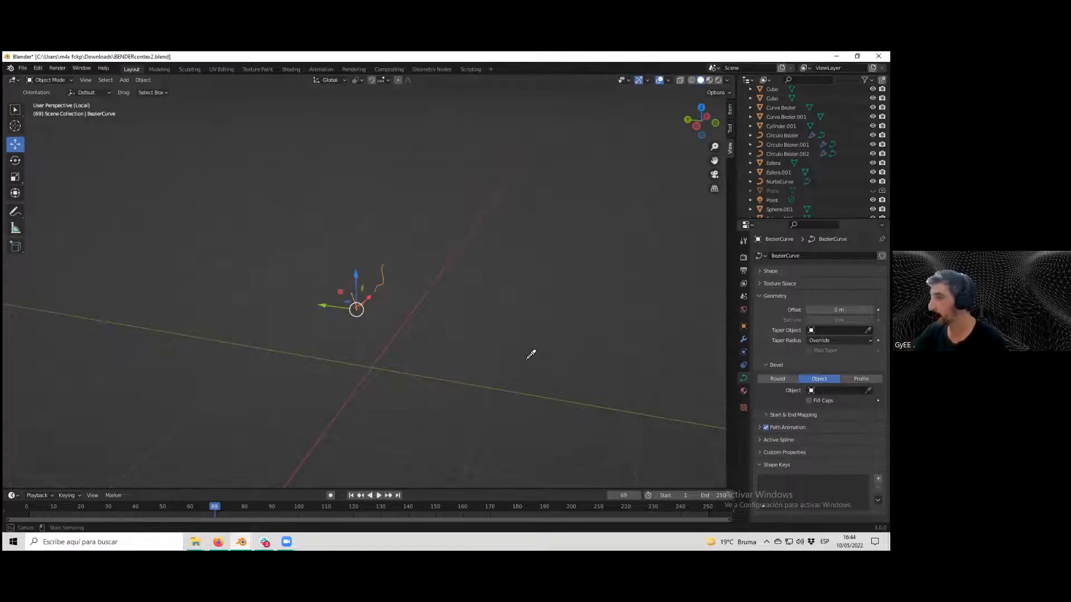
pyautogui.click(555, 351)
pyautogui.moveTo(394, 304); pyautogui.dragTo(488, 323, button='middle')
pyautogui.click(487, 322)
# Reshape the NURBS curve's control points in Edit Mode, then delete the NURBS curve.
pyautogui.press('Tab')
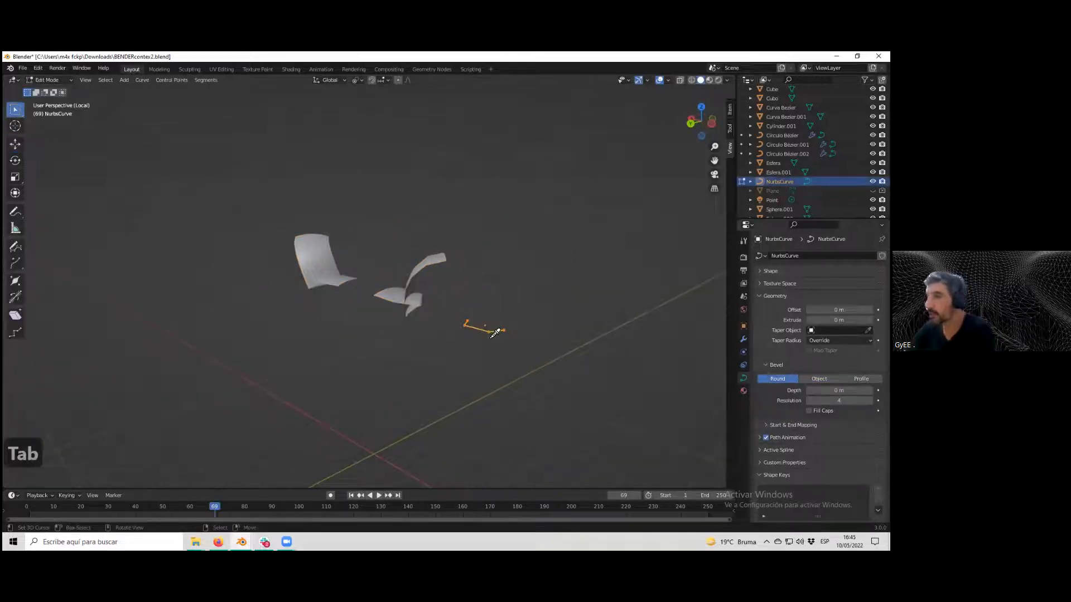
pyautogui.press('g')
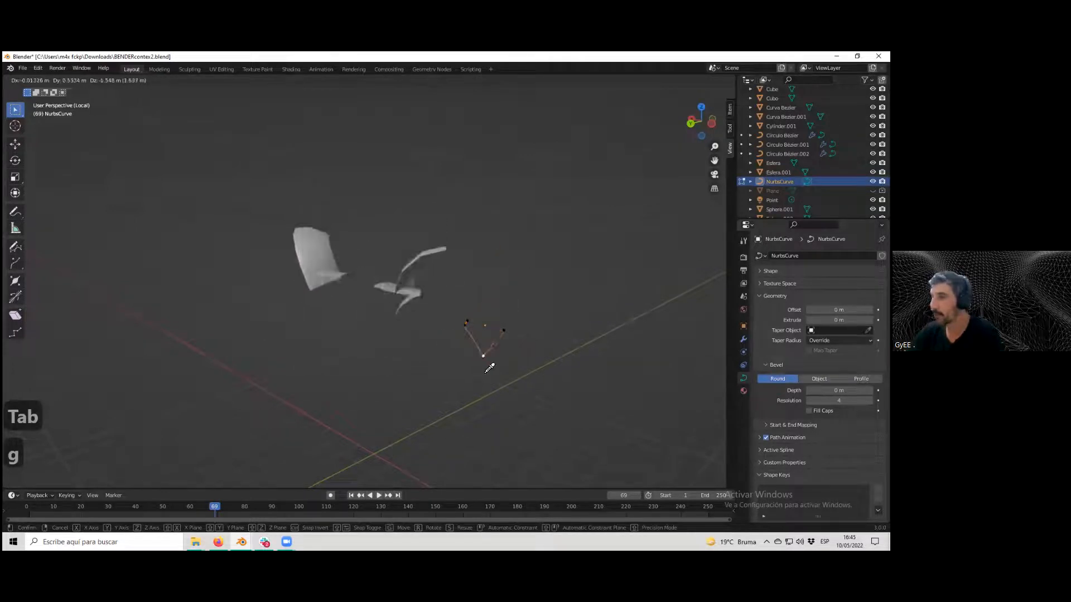
pyautogui.click(483, 370)
pyautogui.click(507, 324)
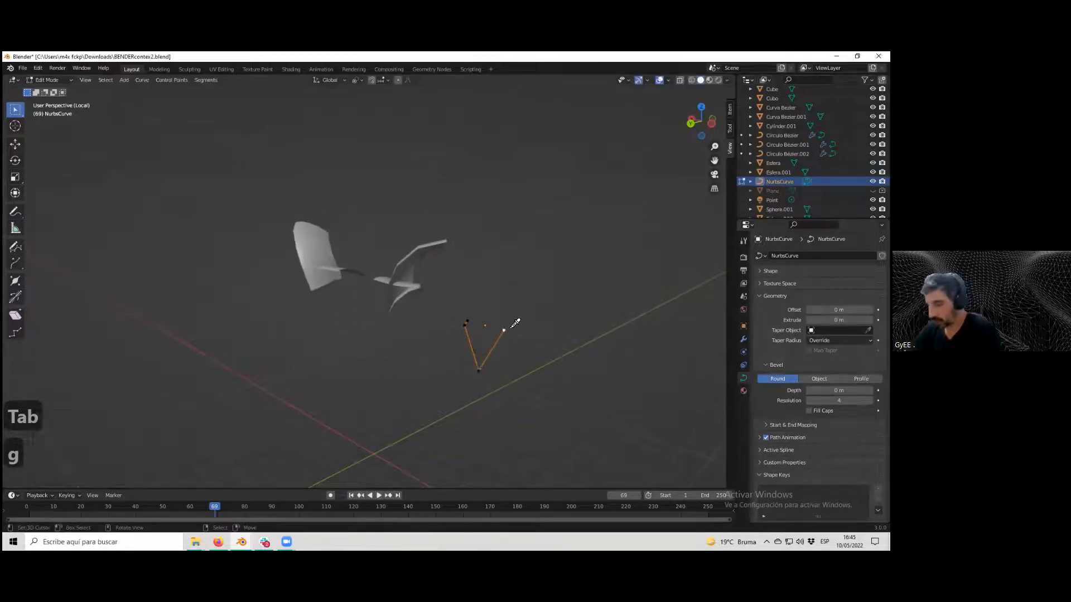
pyautogui.press('g')
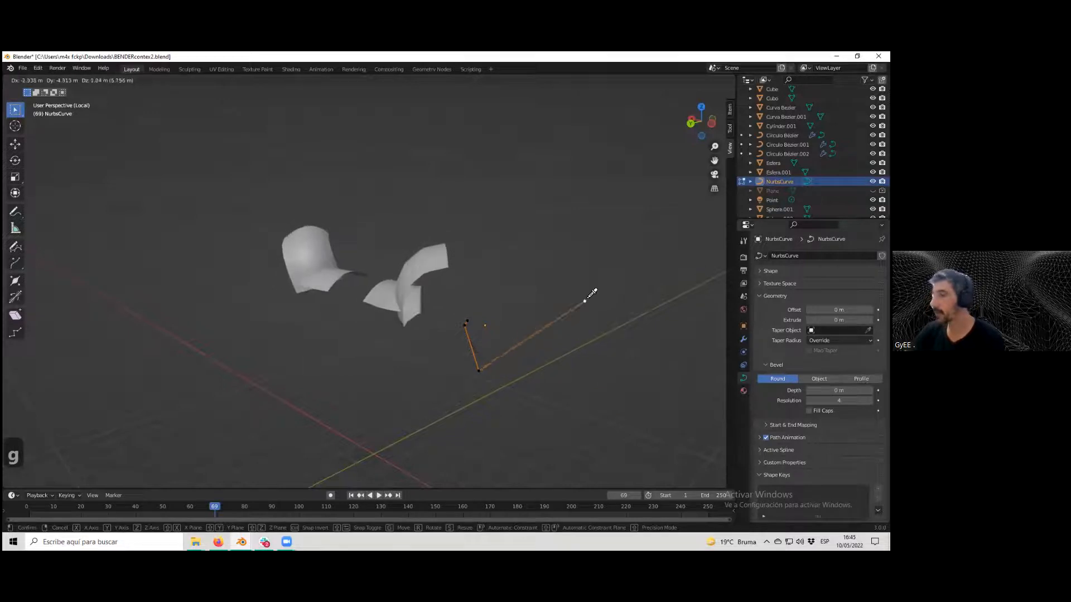
pyautogui.click(602, 318)
pyautogui.moveTo(604, 320); pyautogui.dragTo(558, 338, button='middle')
pyautogui.click(501, 341)
pyautogui.press('g')
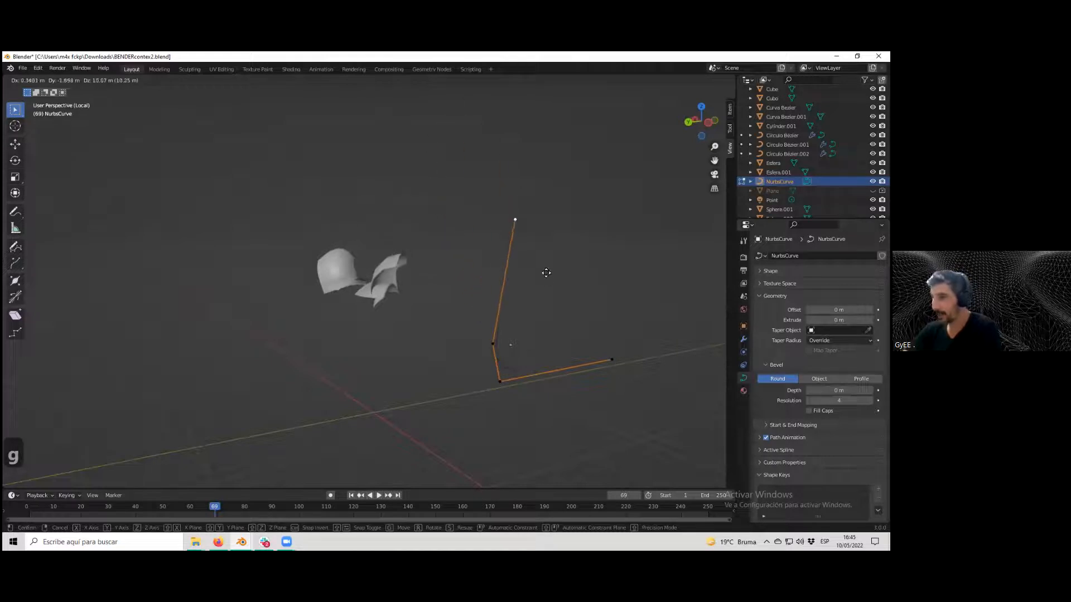
pyautogui.click(551, 312)
pyautogui.press('Tab')
pyautogui.moveTo(555, 345); pyautogui.dragTo(523, 362, button='middle')
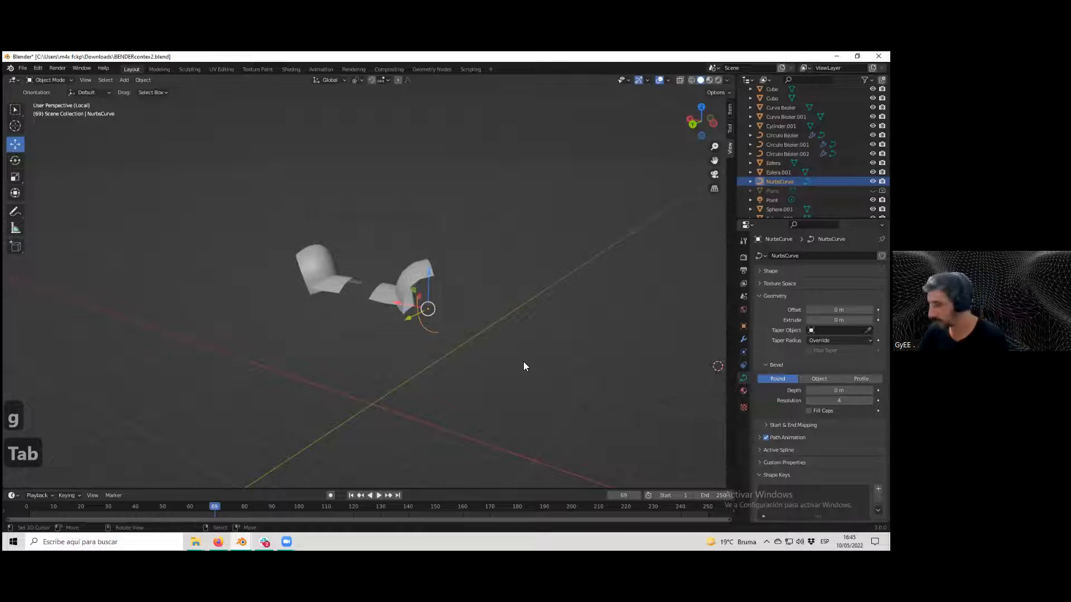
pyautogui.press('Delete')
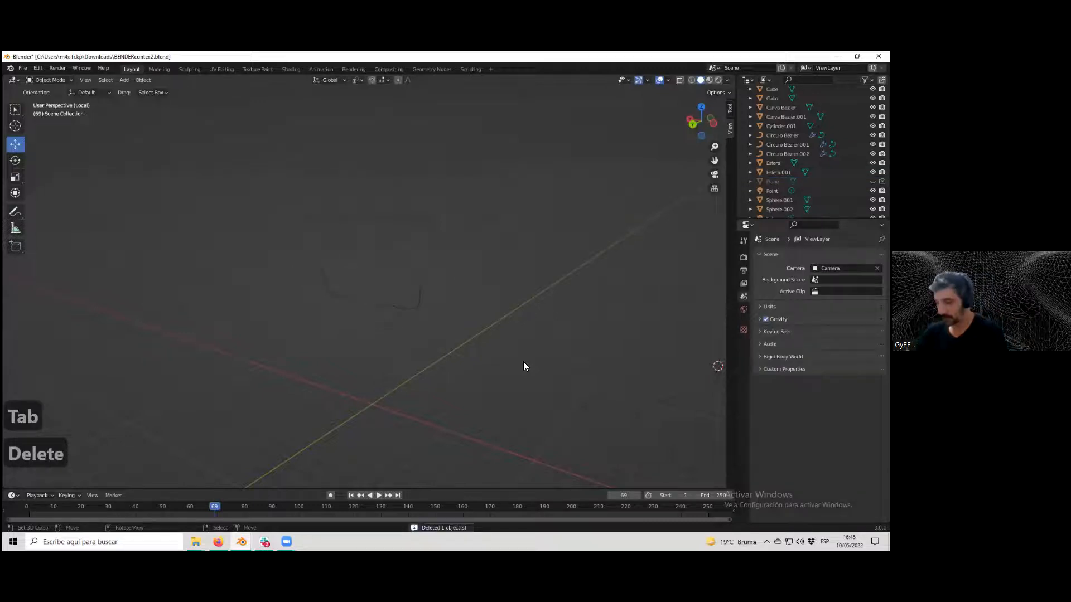
# Select the arms, switch their bevel to a custom Profile, and drag a profile curve point.
pyautogui.click(414, 311)
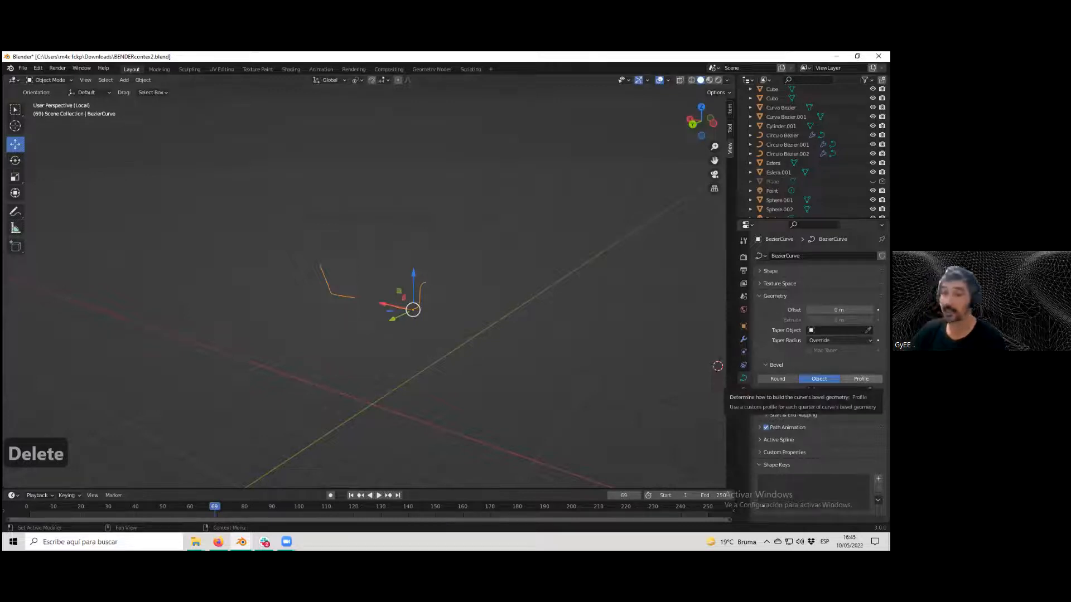
pyautogui.click(861, 378)
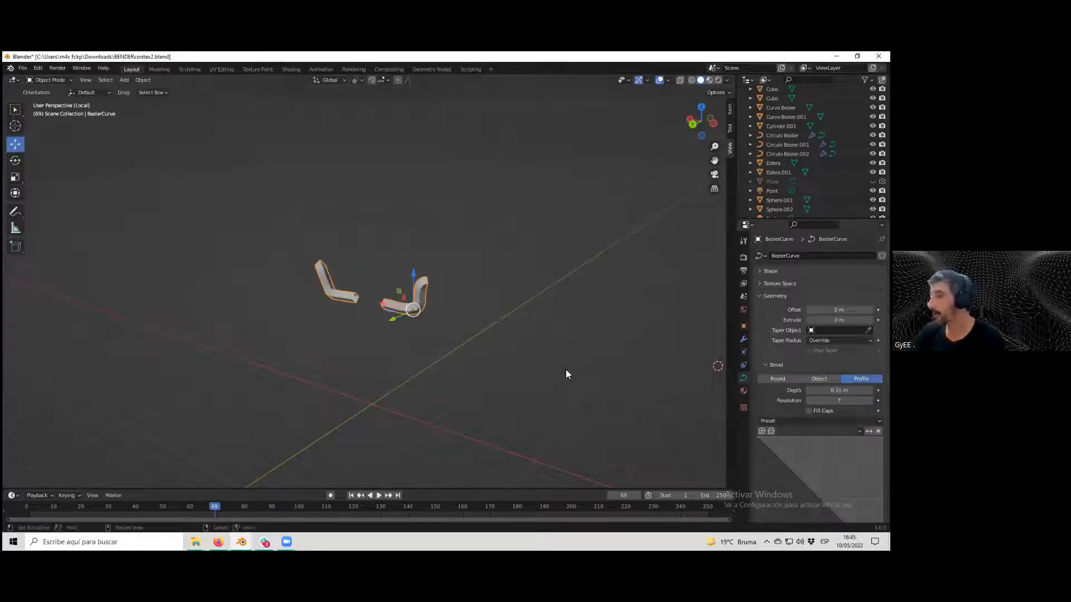
pyautogui.scroll(6, 438, 357)
pyautogui.moveTo(500, 369); pyautogui.dragTo(437, 356, button='middle')
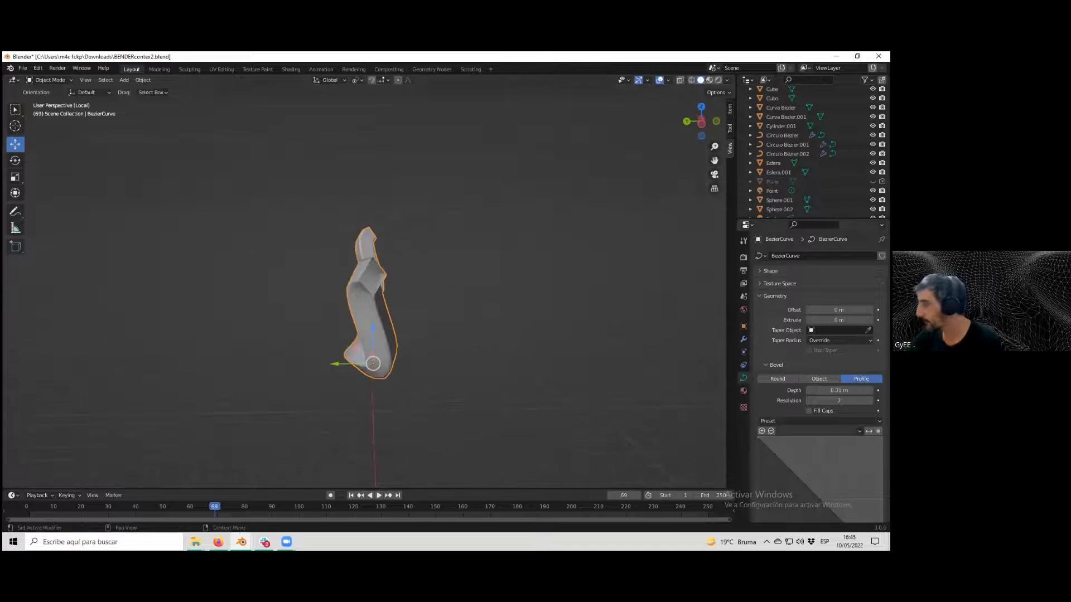
pyautogui.scroll(-4, 819, 380)
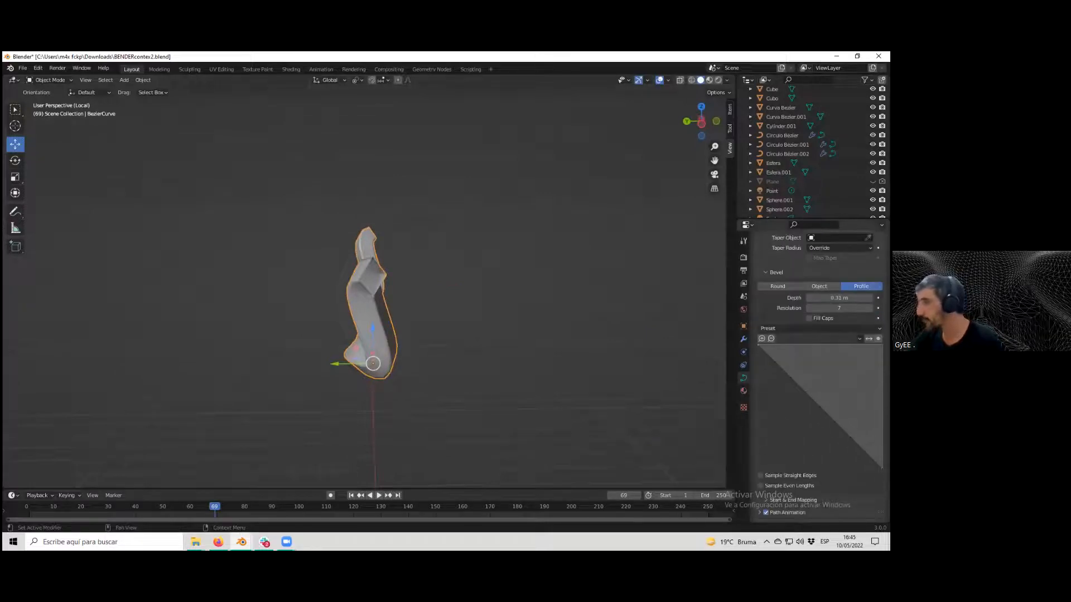
pyautogui.moveTo(820, 406); pyautogui.dragTo(781, 446)
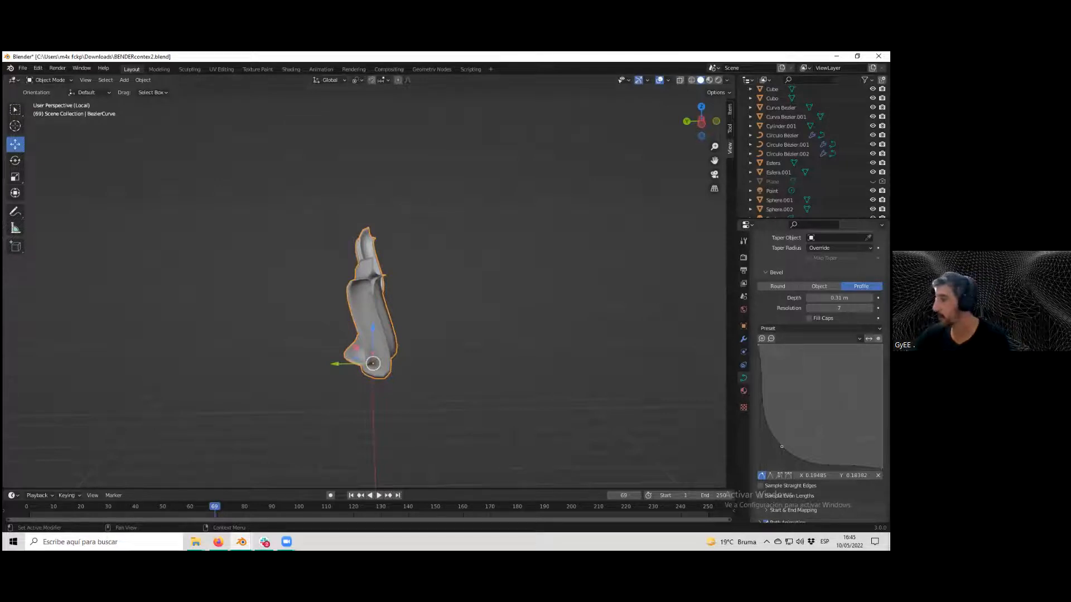
pyautogui.moveTo(782, 446); pyautogui.dragTo(850, 375)
# Reshape the arms' bevel profile curve with more points and adjust the bevel resolution.
pyautogui.scroll(4, 377, 357)
pyautogui.moveTo(374, 356); pyautogui.dragTo(356, 364, button='middle')
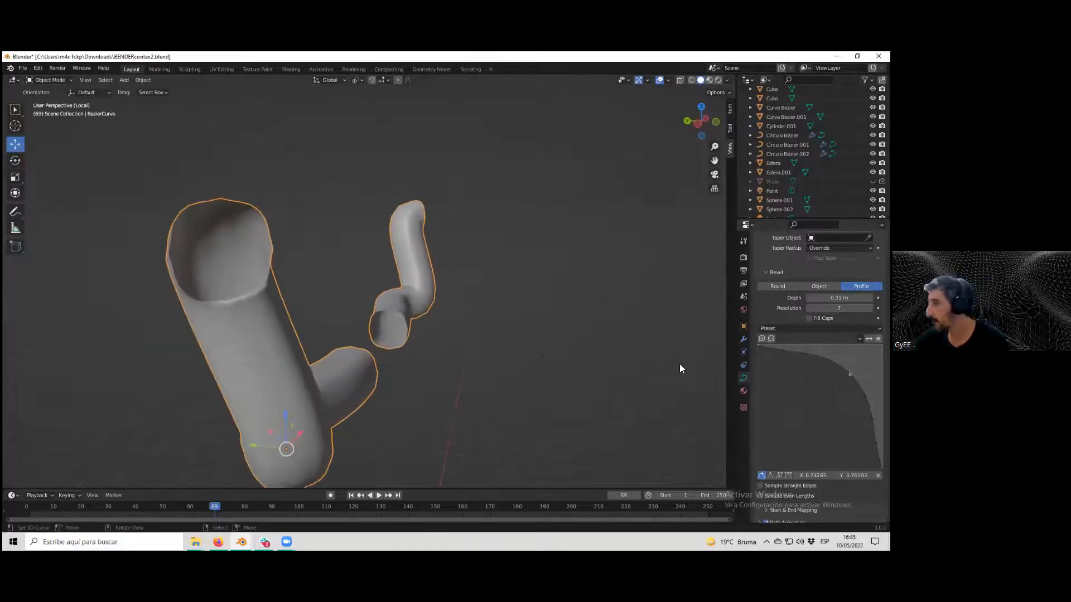
pyautogui.moveTo(794, 352); pyautogui.dragTo(805, 417)
pyautogui.moveTo(843, 450); pyautogui.dragTo(847, 409)
pyautogui.moveTo(313, 340); pyautogui.dragTo(573, 312, button='middle')
pyautogui.moveTo(839, 309); pyautogui.dragTo(818, 308)
pyautogui.click(870, 309)
pyautogui.click(870, 309)
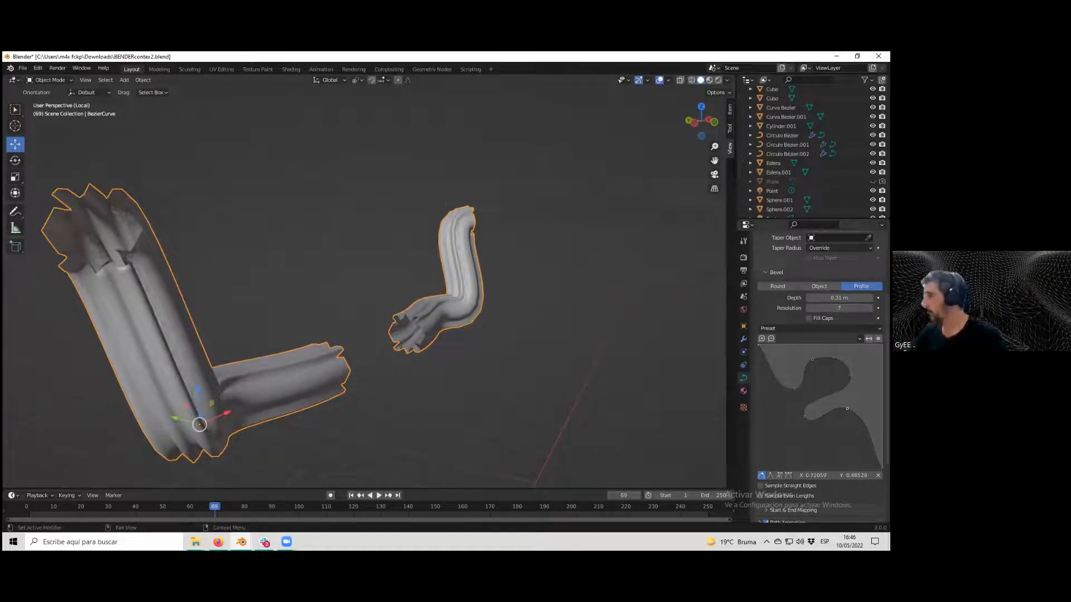
pyautogui.scroll(-4, 818, 377)
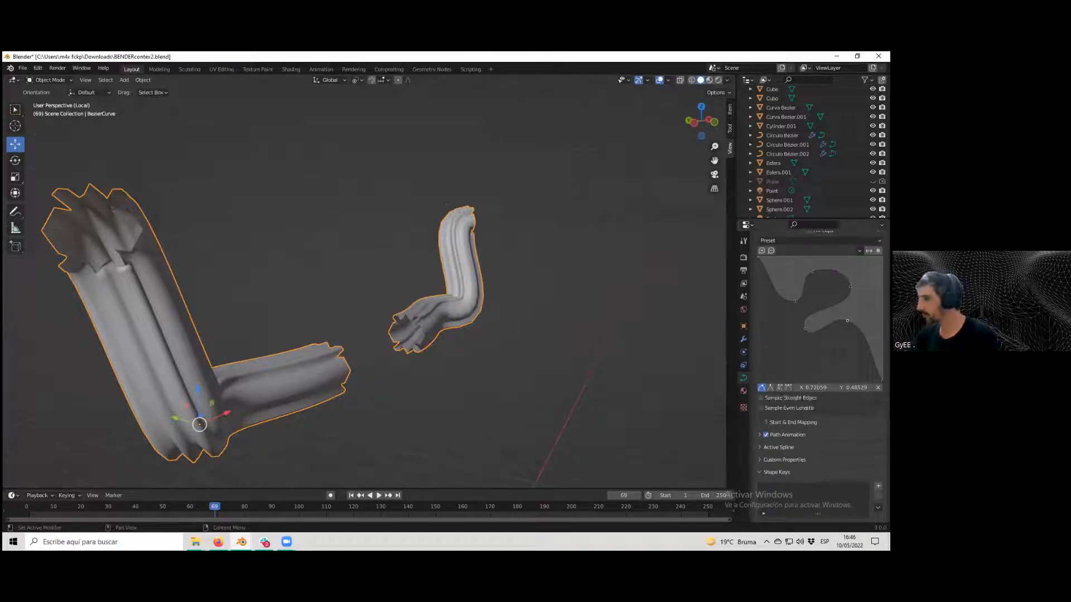
# Switch the arms' bevel back to Round and set its resolution to 5.
pyautogui.rightClick(744, 300)
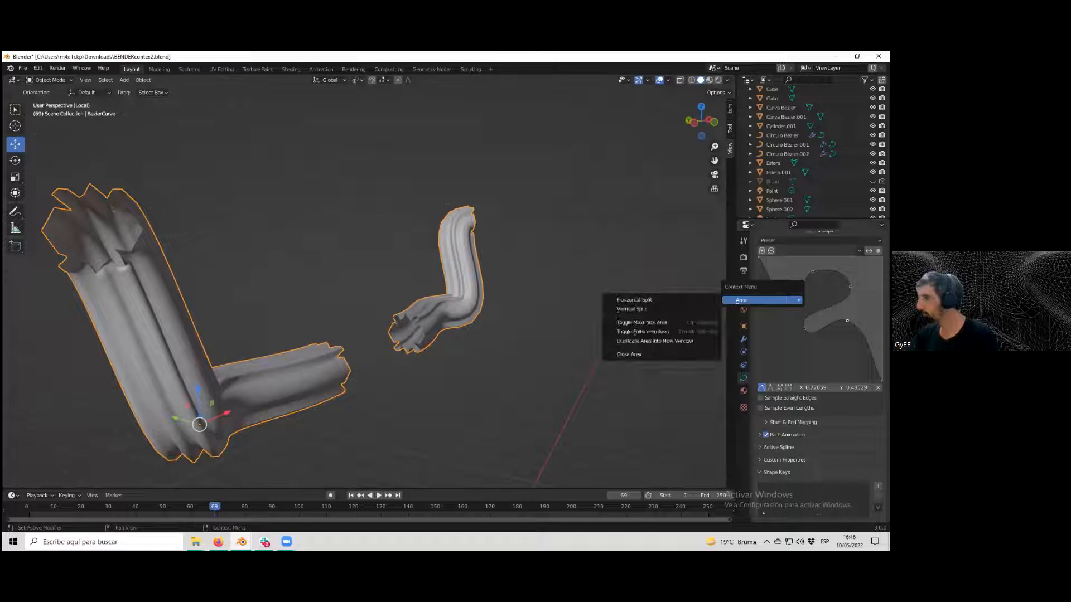
pyautogui.scroll(8, 820, 377)
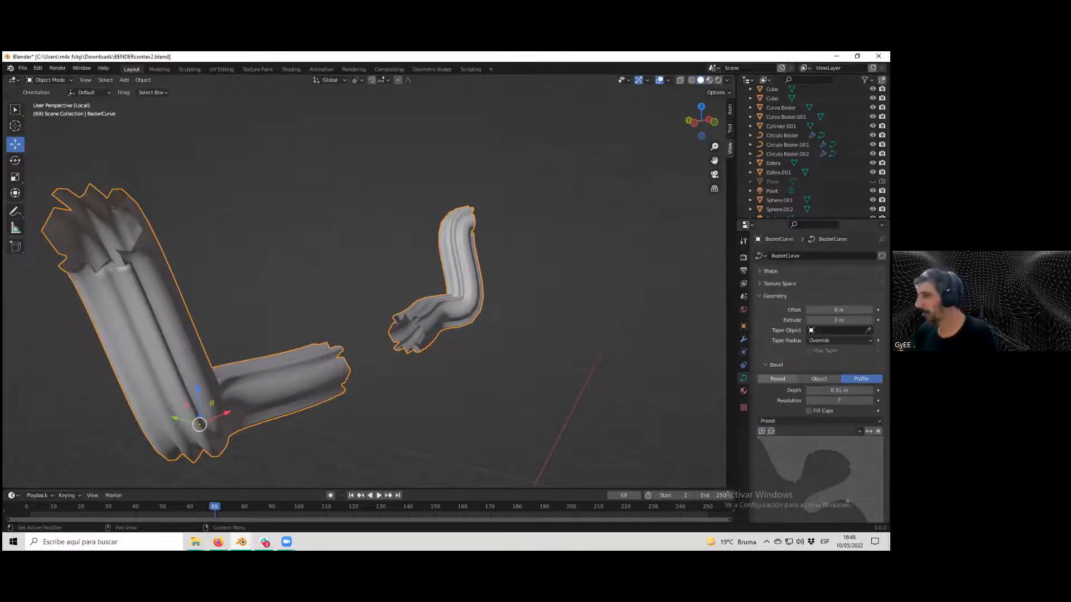
pyautogui.click(778, 378)
pyautogui.moveTo(377, 318); pyautogui.dragTo(508, 307, button='middle')
pyautogui.scroll(3, 509, 308)
pyautogui.moveTo(810, 401)
pyautogui.mouseDown()
pyautogui.moveTo(781, 401)
pyautogui.moveTo(802, 401)
pyautogui.mouseUp()
pyautogui.moveTo(641, 344); pyautogui.dragTo(472, 334, button='middle')
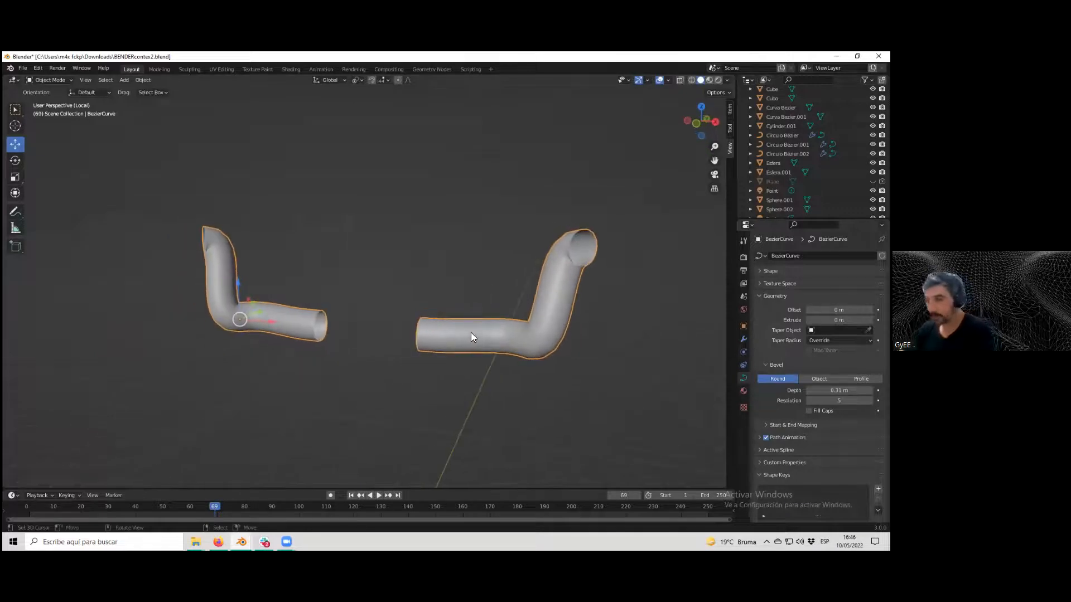
pyautogui.click(144, 78)
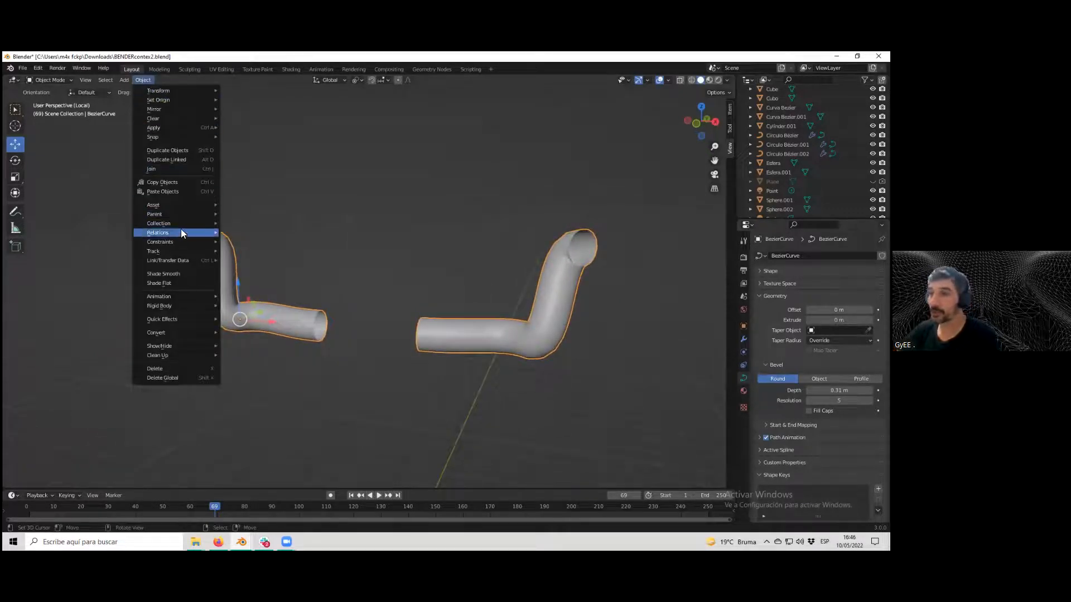
pyautogui.moveTo(191, 320)
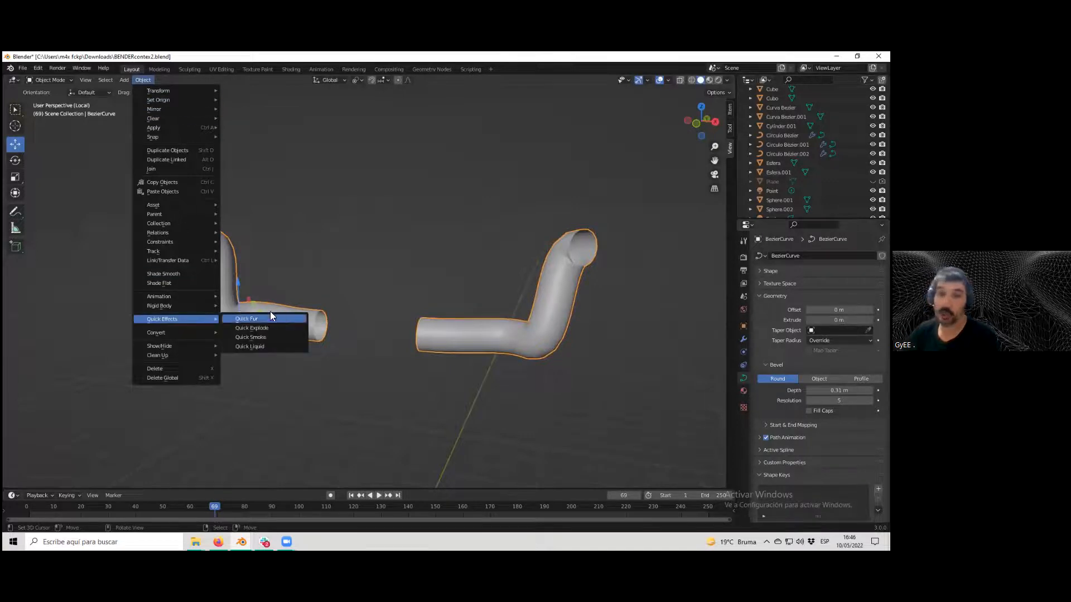
pyautogui.click(124, 80)
pyautogui.moveTo(137, 91)
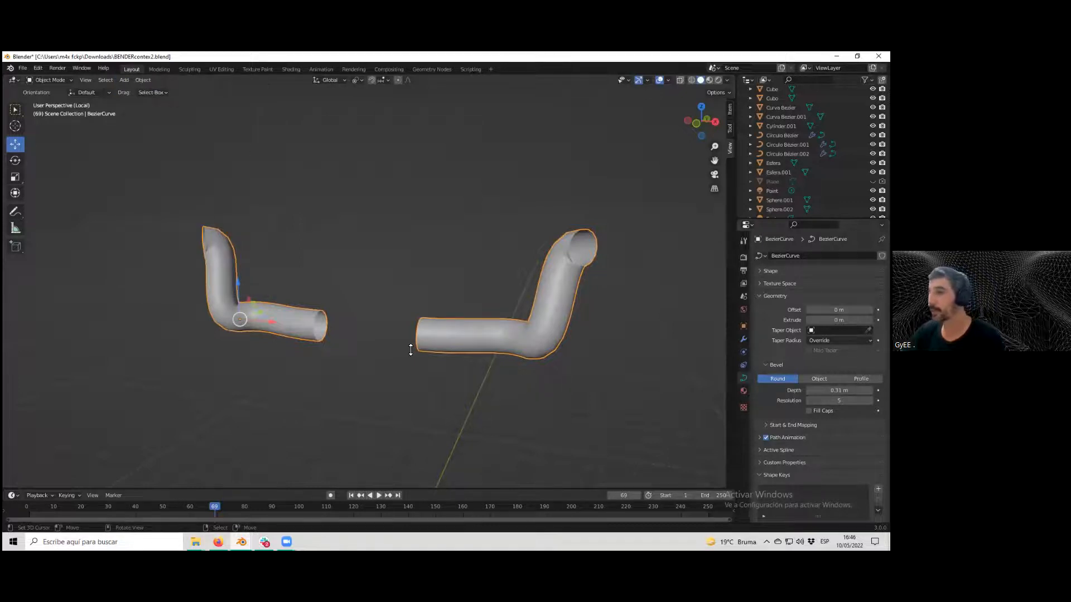
# Convert the arm curve to a mesh and enter Edit Mode.
pyautogui.keyDown('ctrl'); pyautogui.moveTo(411, 350); pyautogui.dragTo(463, 346, button='middle'); pyautogui.keyUp('ctrl')
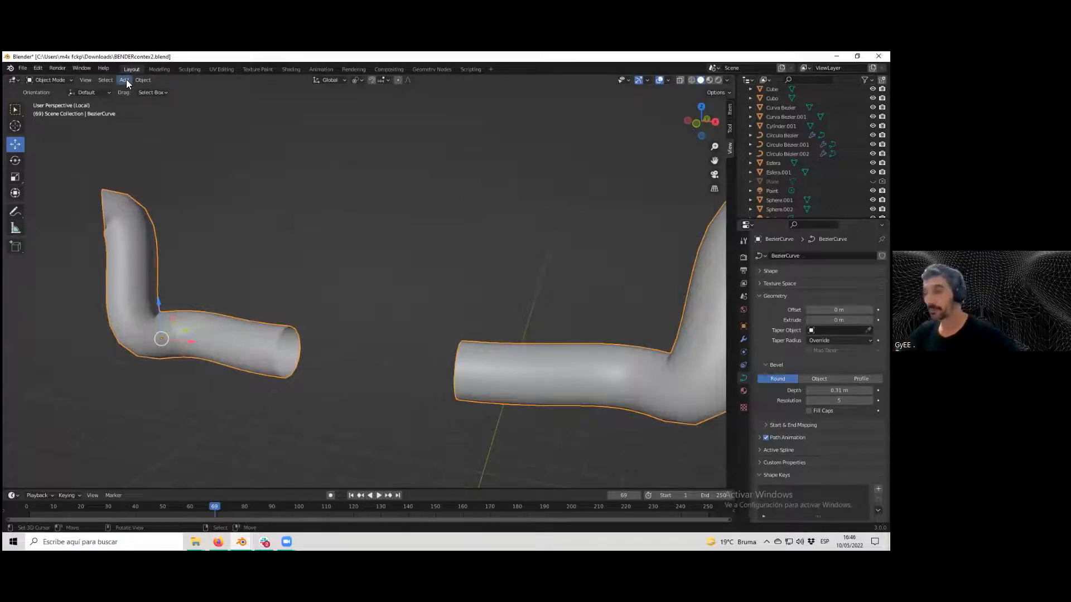
pyautogui.click(147, 81)
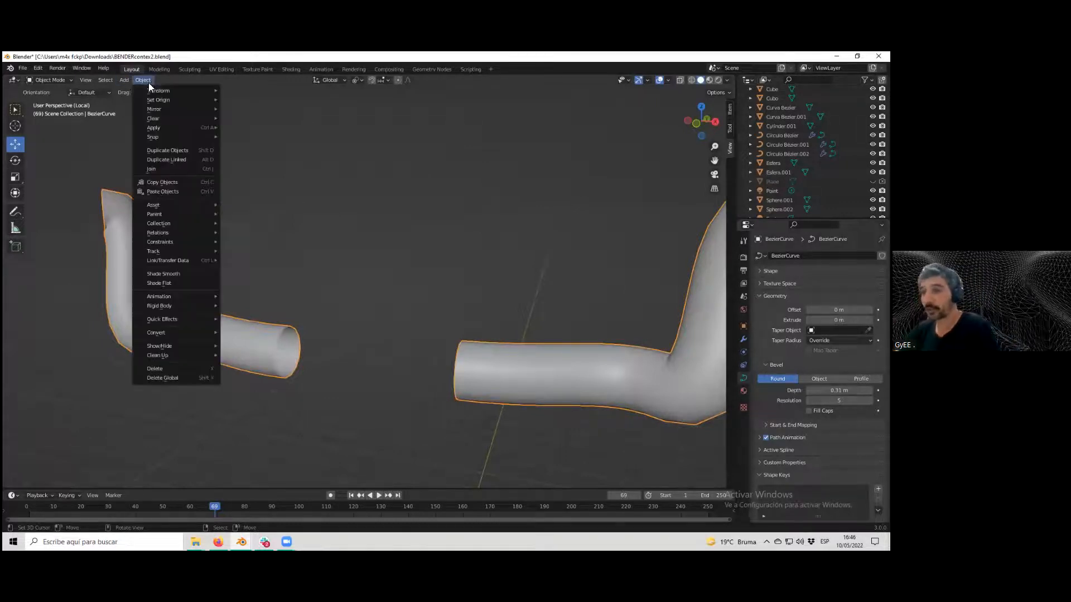
pyautogui.moveTo(191, 333)
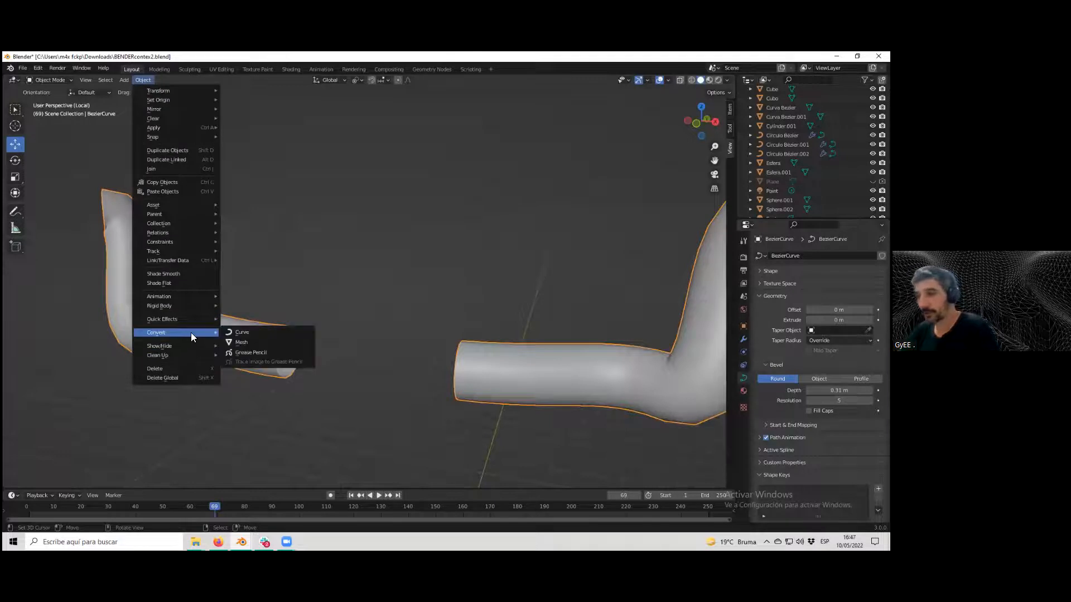
pyautogui.click(260, 344)
pyautogui.press('Tab')
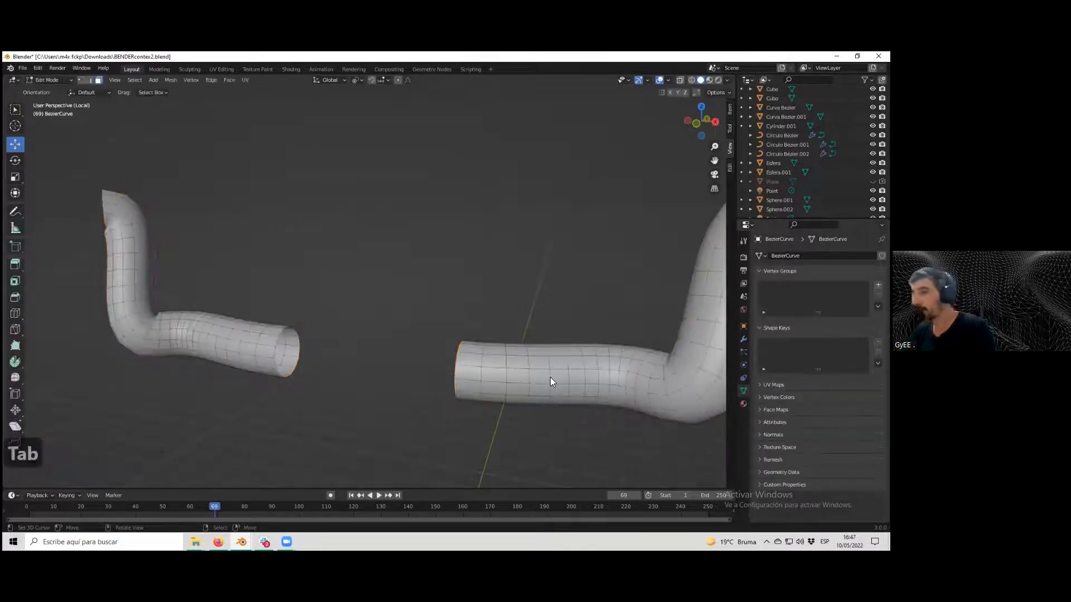
# Select an edge loop around the arm in edge select mode and bevel it with a width of 0.02 m.
pyautogui.keyDown('shift'); pyautogui.moveTo(540, 368); pyautogui.dragTo(413, 339, button='middle'); pyautogui.keyUp('shift')
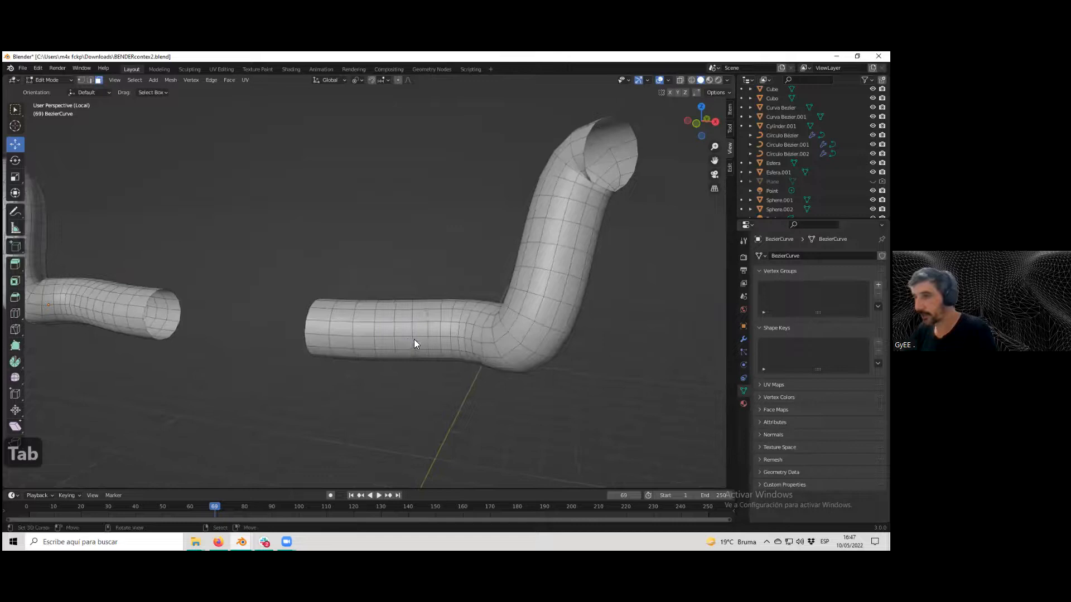
pyautogui.scroll(2, 412, 340)
pyautogui.click(90, 80)
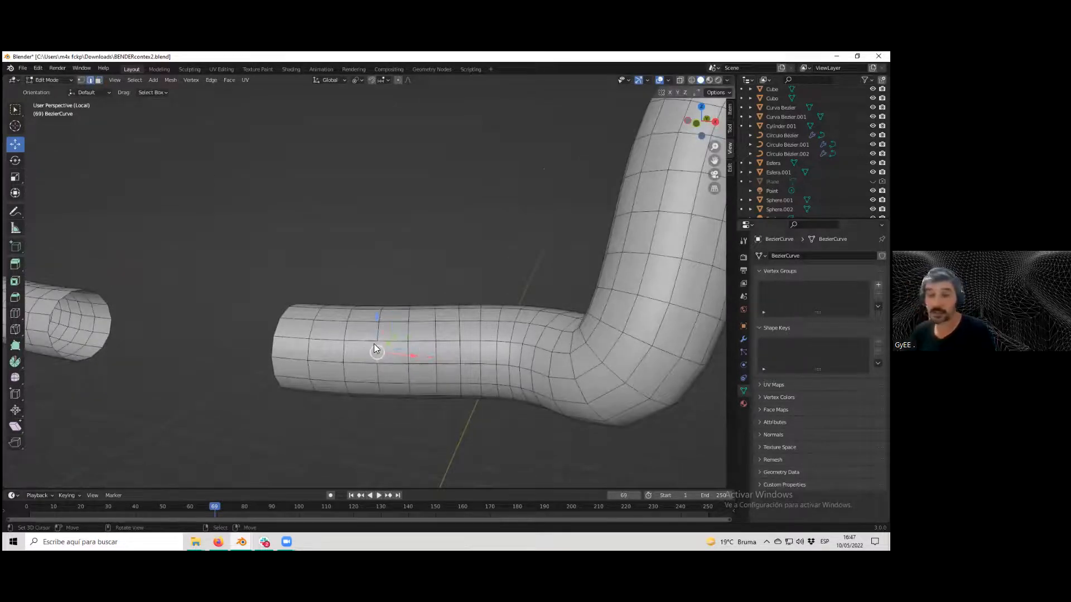
pyautogui.keyDown('alt'); pyautogui.click(377, 355); pyautogui.keyUp('alt')
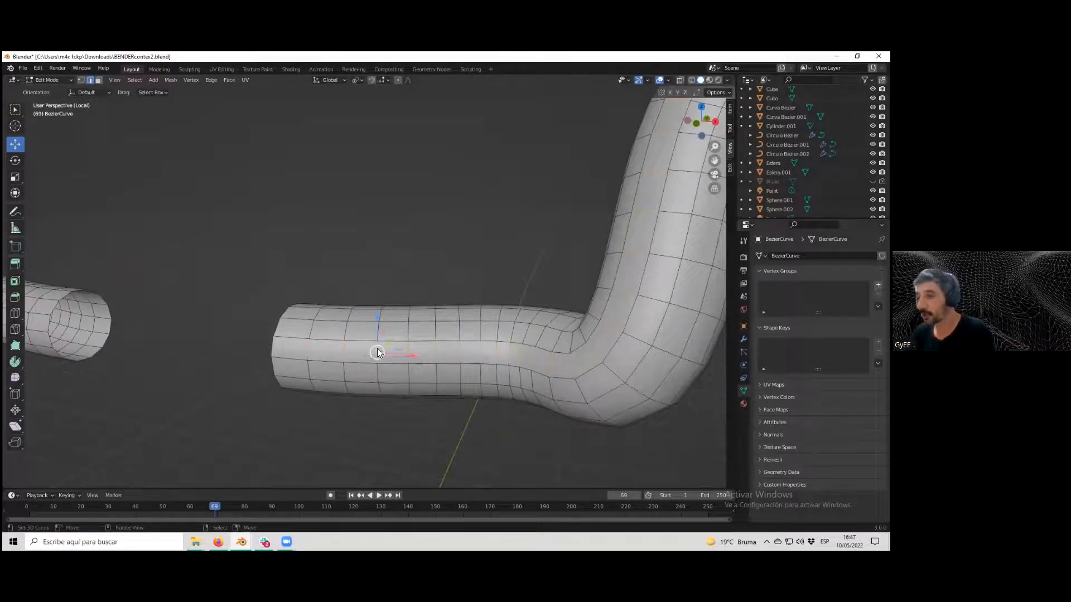
pyautogui.moveTo(391, 342); pyautogui.dragTo(373, 373, button='middle')
pyautogui.scroll(2, 366, 364)
pyautogui.scroll(-1, 375, 369)
pyautogui.scroll(3, 371, 351)
pyautogui.scroll(-1, 371, 352)
pyautogui.scroll(5, 365, 351)
pyautogui.scroll(-3, 351, 340)
pyautogui.scroll(1, 350, 339)
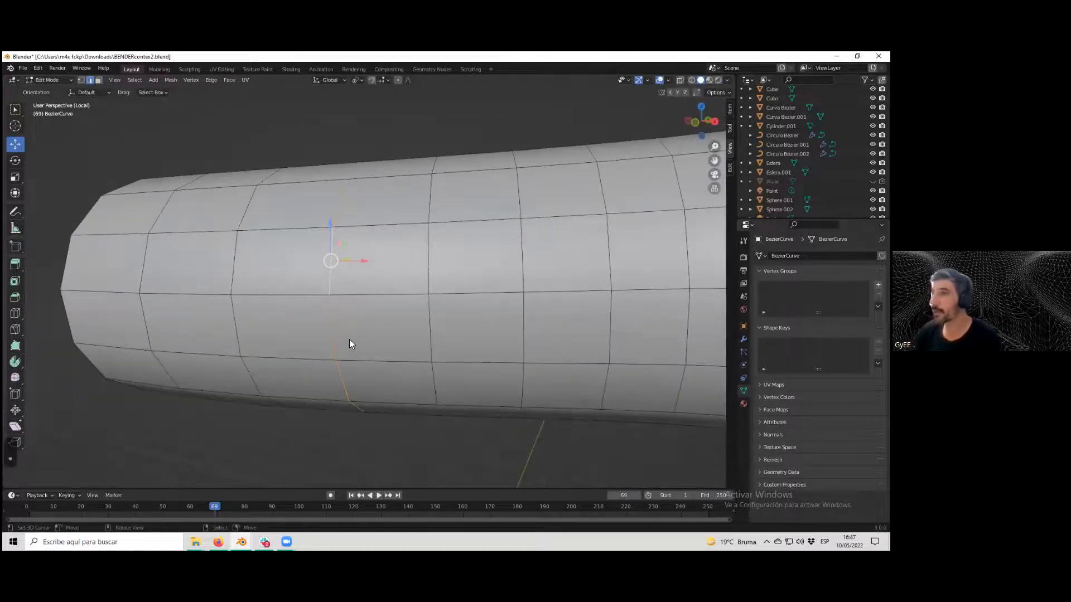
pyautogui.click(210, 79)
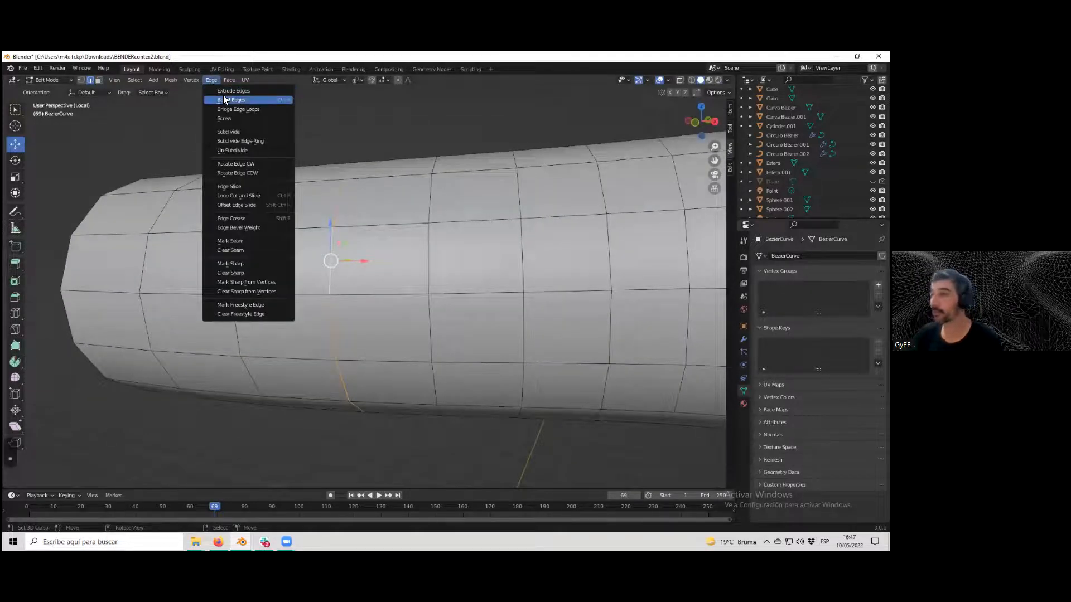
pyautogui.click(224, 100)
pyautogui.click(224, 120)
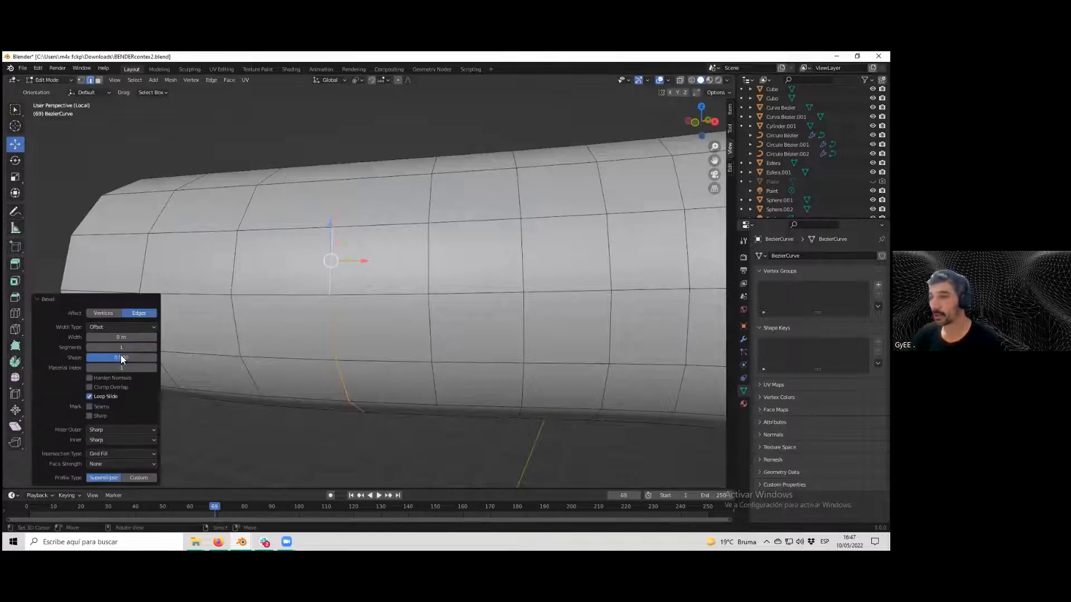
pyautogui.click(153, 338)
pyautogui.click(153, 337)
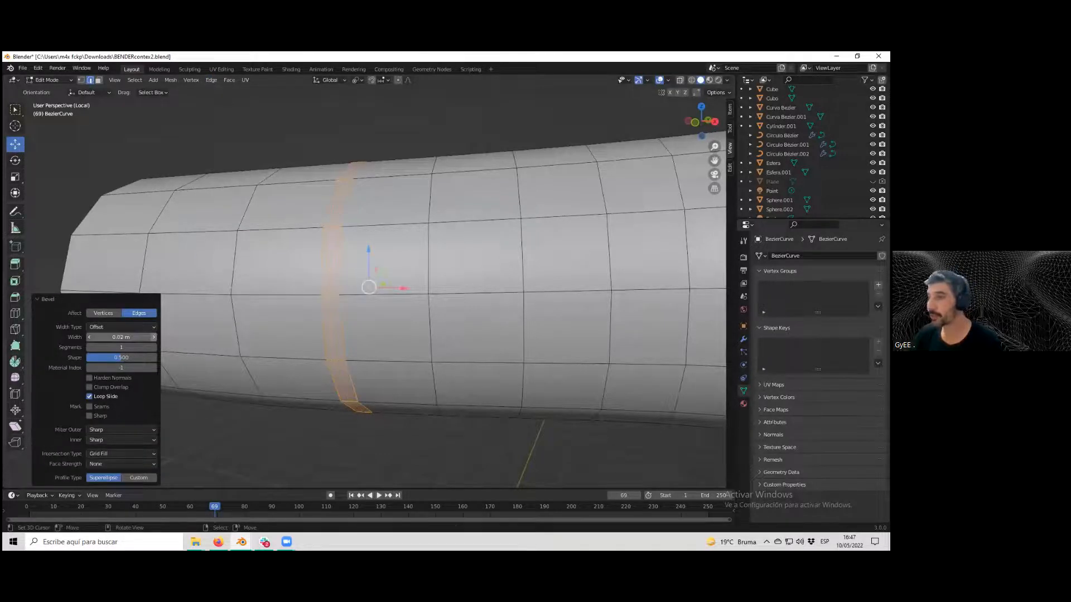
# Select the middle loop of the bevel and scale it down to 0.904.
pyautogui.moveTo(367, 347); pyautogui.dragTo(389, 339, button='middle')
pyautogui.scroll(1, 389, 339)
pyautogui.moveTo(316, 318); pyautogui.dragTo(246, 292, button='middle')
pyautogui.scroll(-3, 329, 279)
pyautogui.scroll(1, 234, 294)
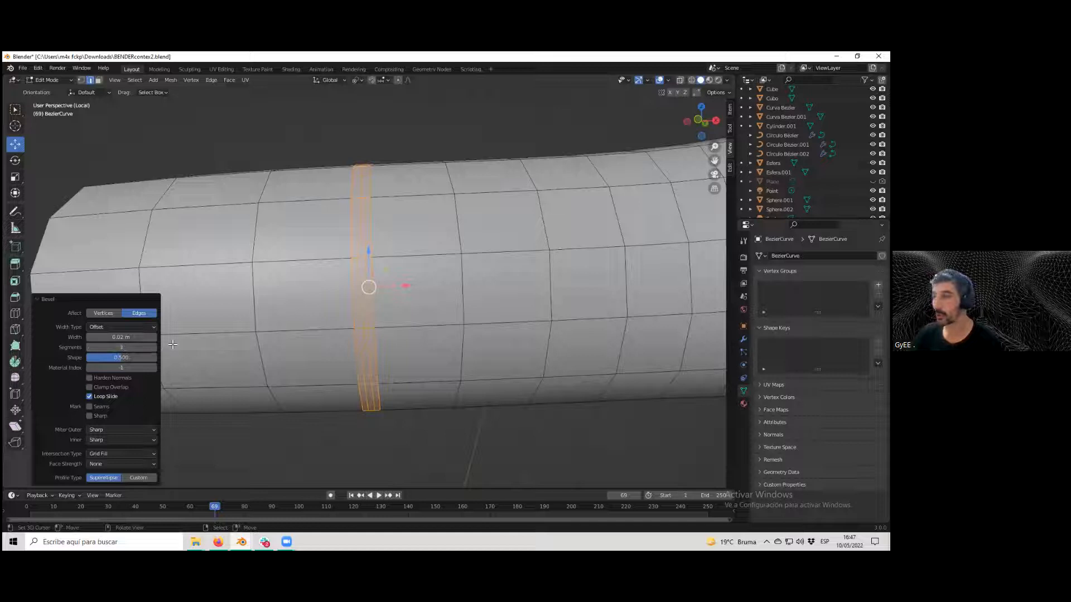
pyautogui.click(361, 320)
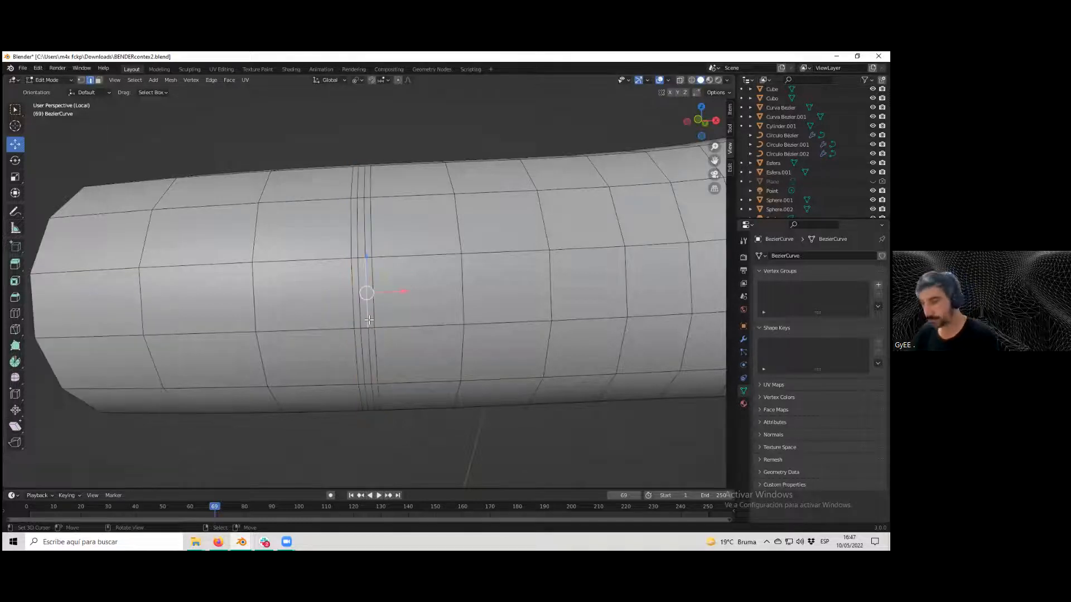
pyautogui.keyDown('alt'); pyautogui.click(362, 322); pyautogui.keyUp('alt')
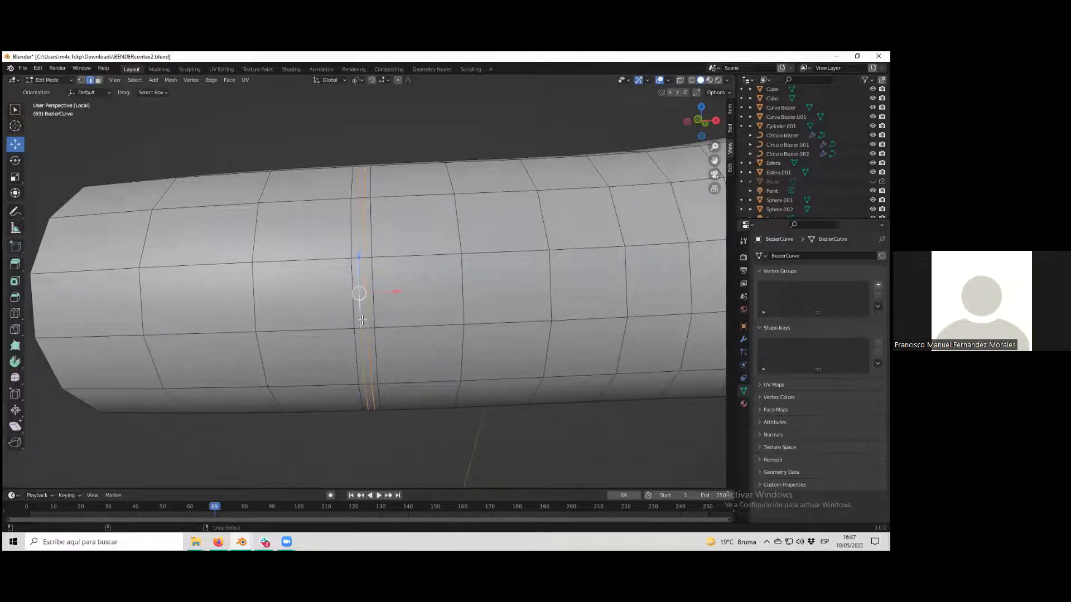
pyautogui.press('s')
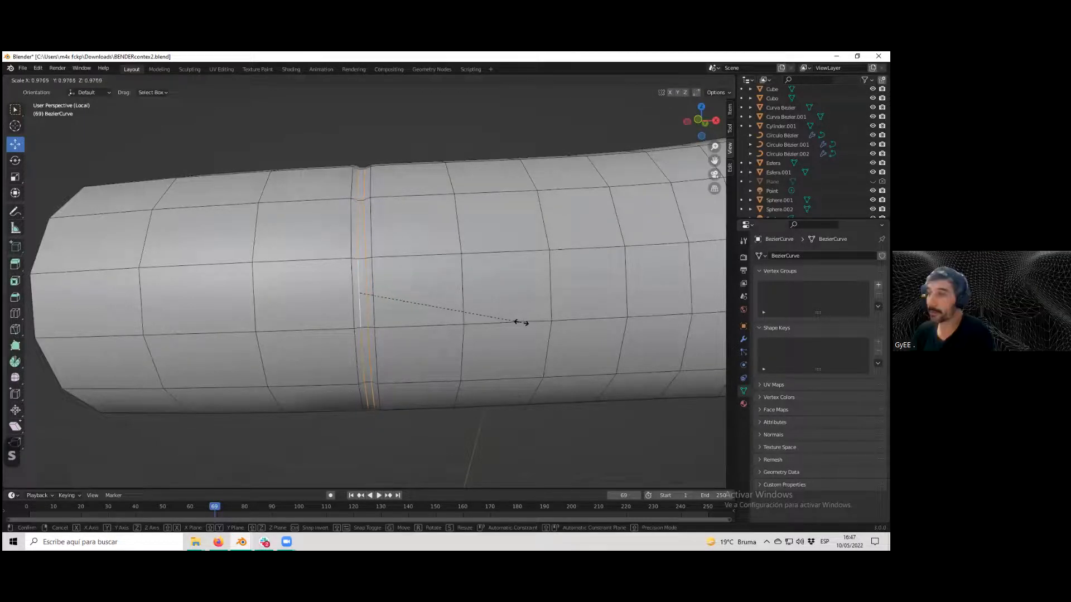
pyautogui.click(511, 321)
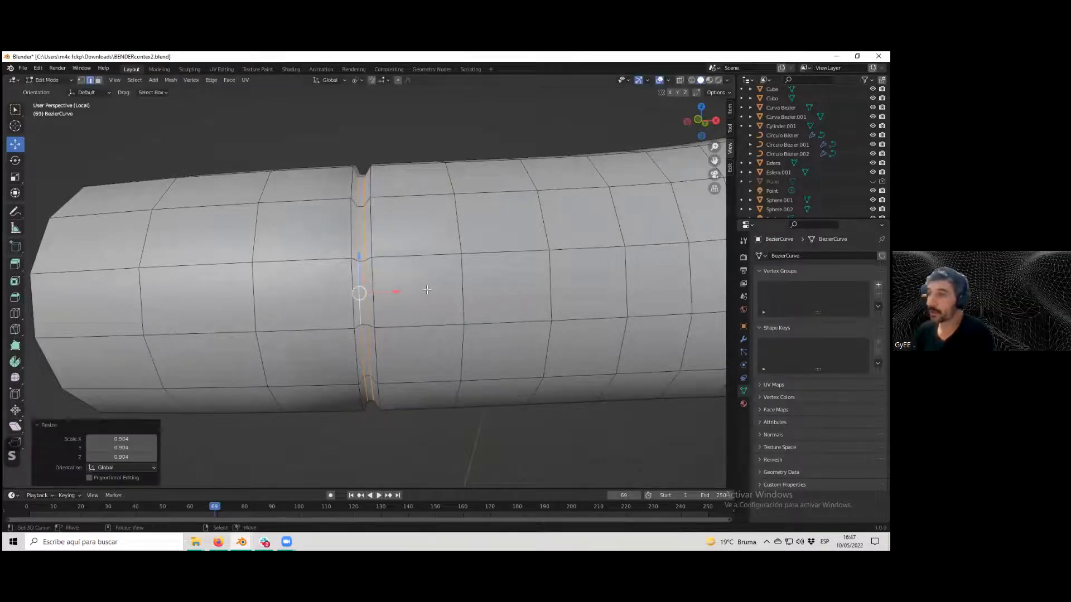
# Switch the transform orientation to Local and try scaling the loop along a local axis, then undo it.
pyautogui.click(333, 77)
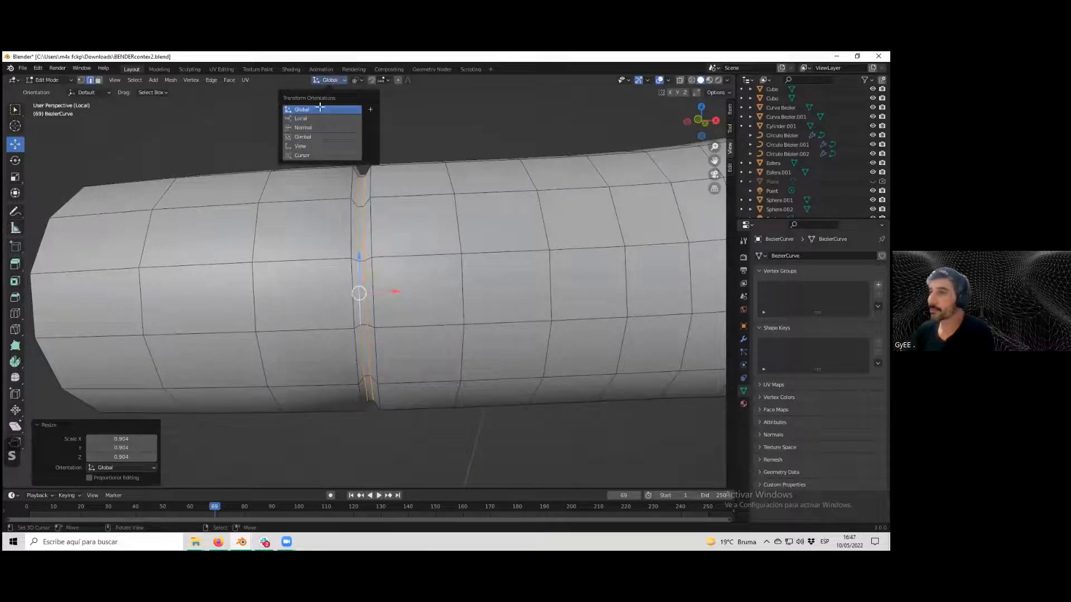
pyautogui.click(310, 115)
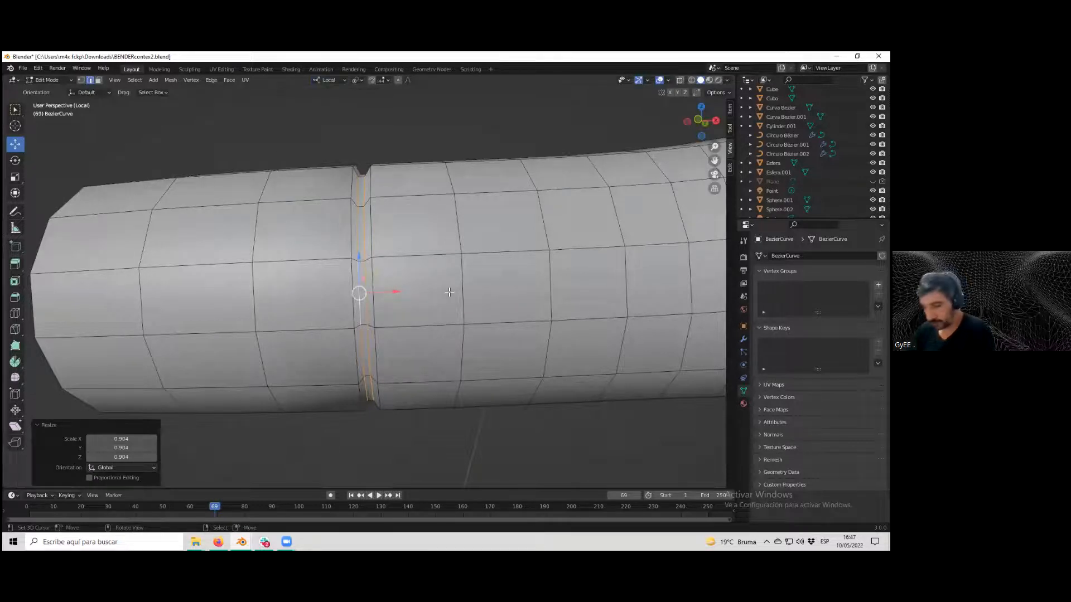
pyautogui.press('s')
pyautogui.press('x')
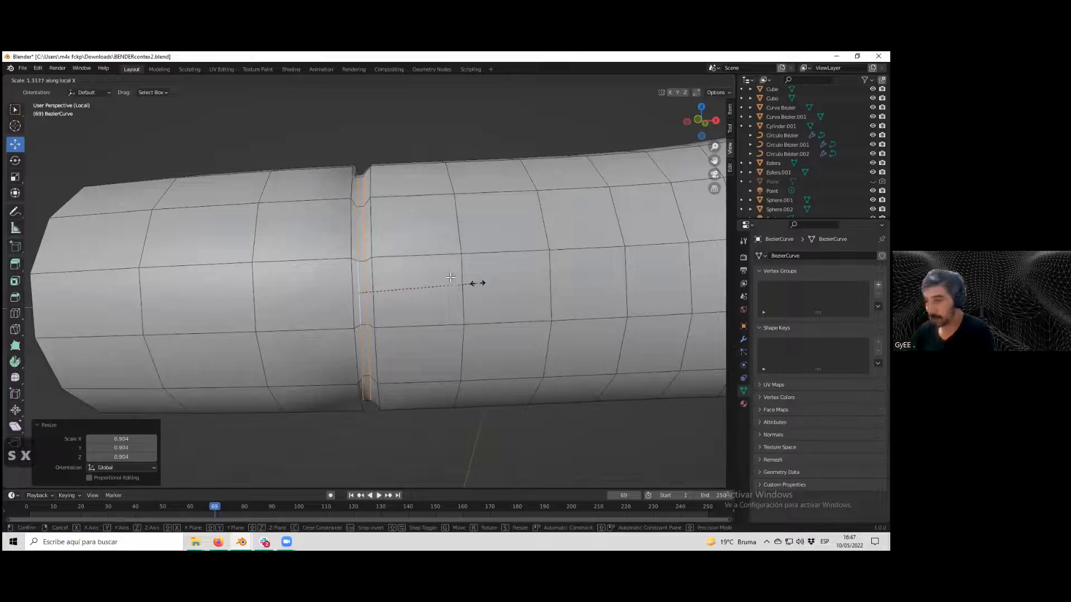
pyautogui.press('y')
pyautogui.press('z')
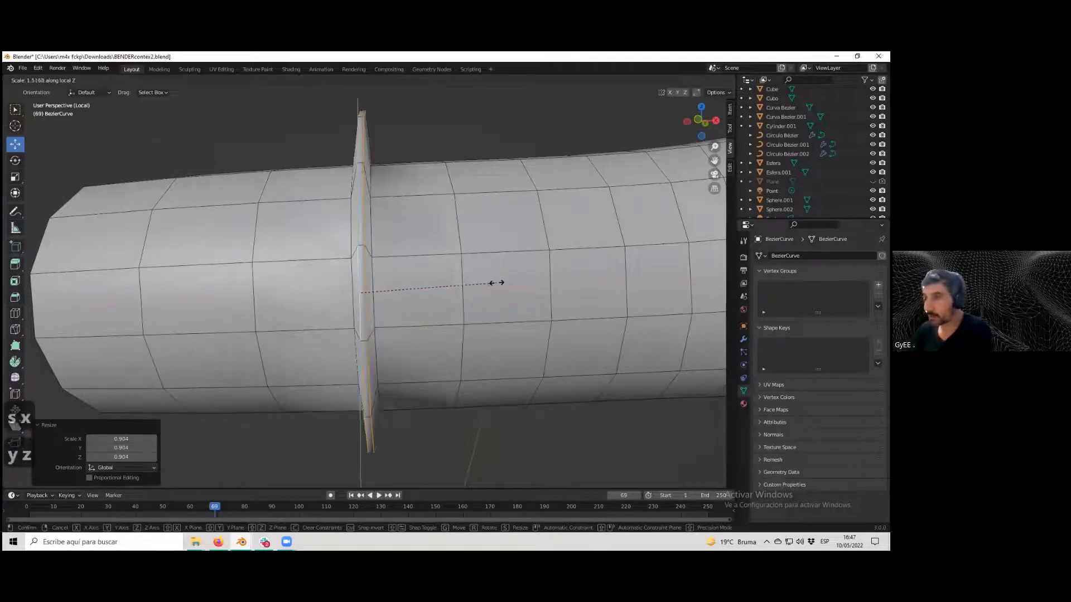
pyautogui.click(498, 284)
pyautogui.hotkey('ctrl', 'z')
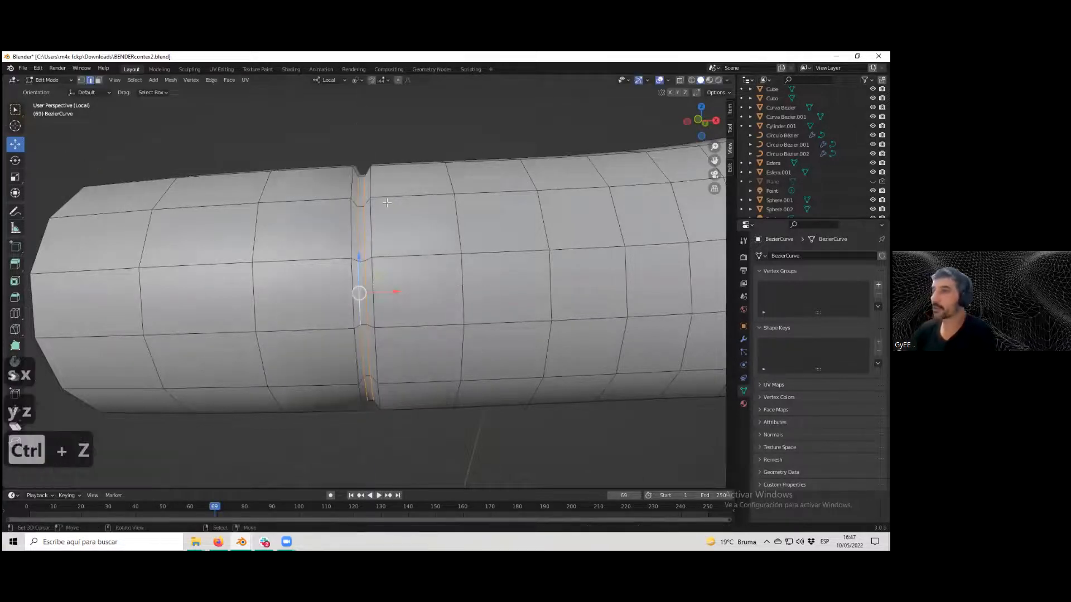
# Set the pivot to Median Point, try scaling the loop along the X and Y axes, then undo twice.
pyautogui.click(355, 80)
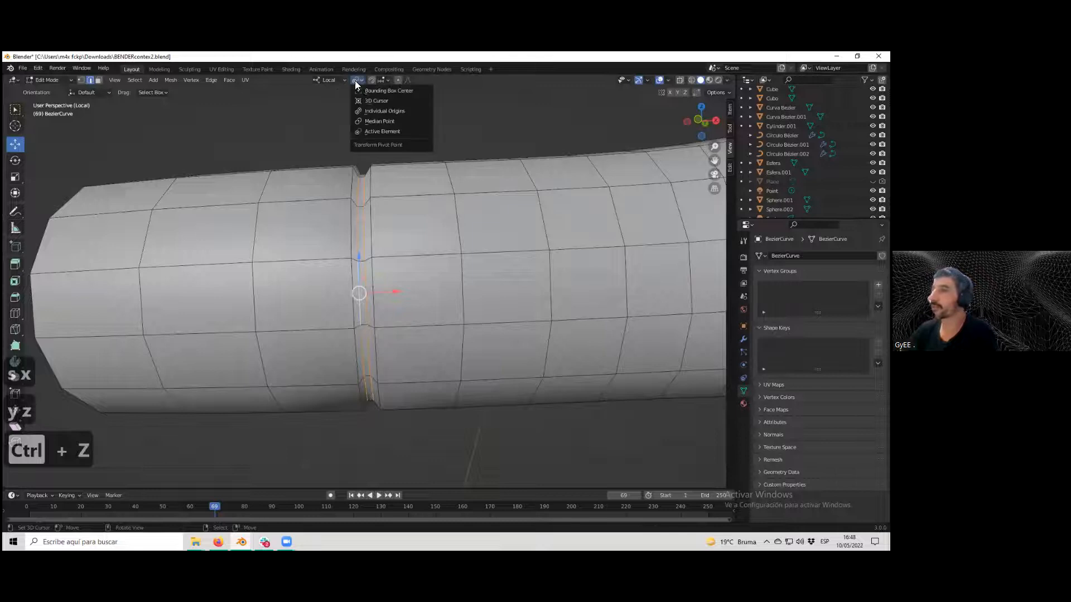
pyautogui.click(387, 121)
pyautogui.press('s')
pyautogui.press('x')
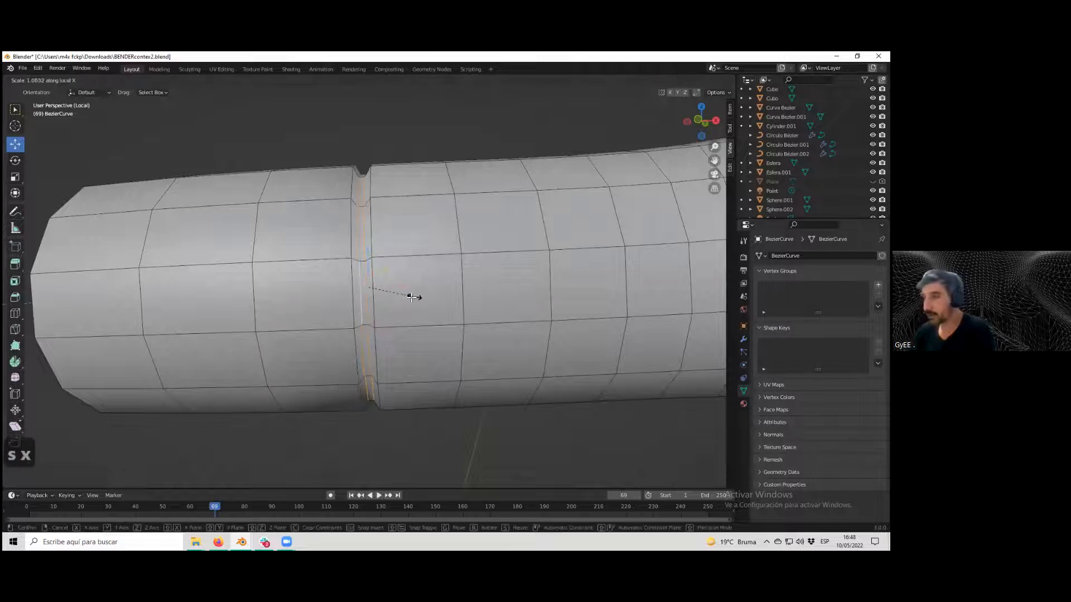
pyautogui.press('x')
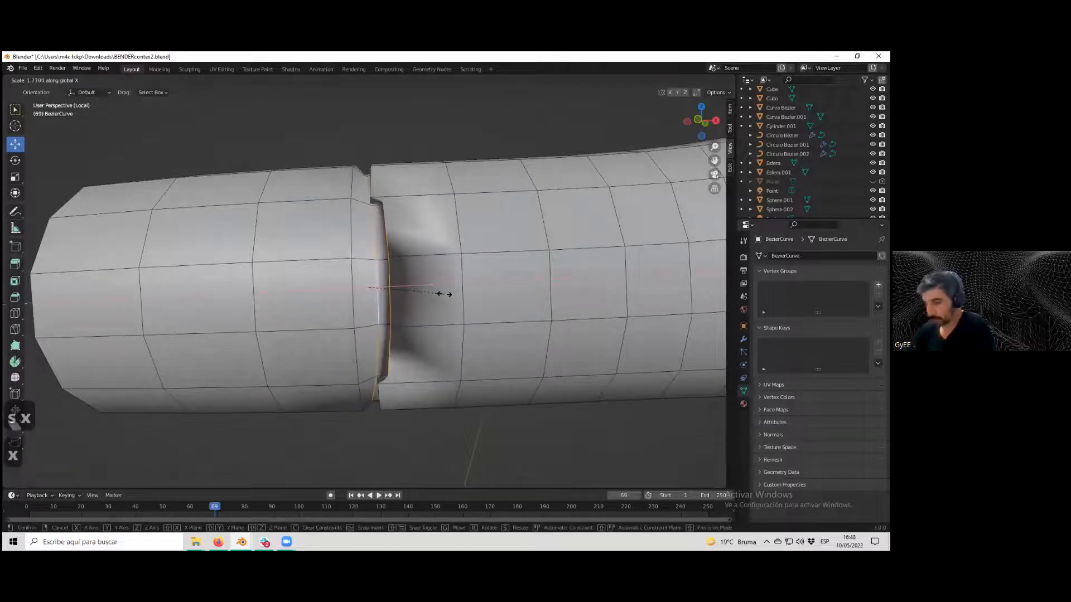
pyautogui.press('y')
pyautogui.click(449, 295)
pyautogui.hotkey('ctrl', 'z')
pyautogui.hotkey('ctrl', 'z')
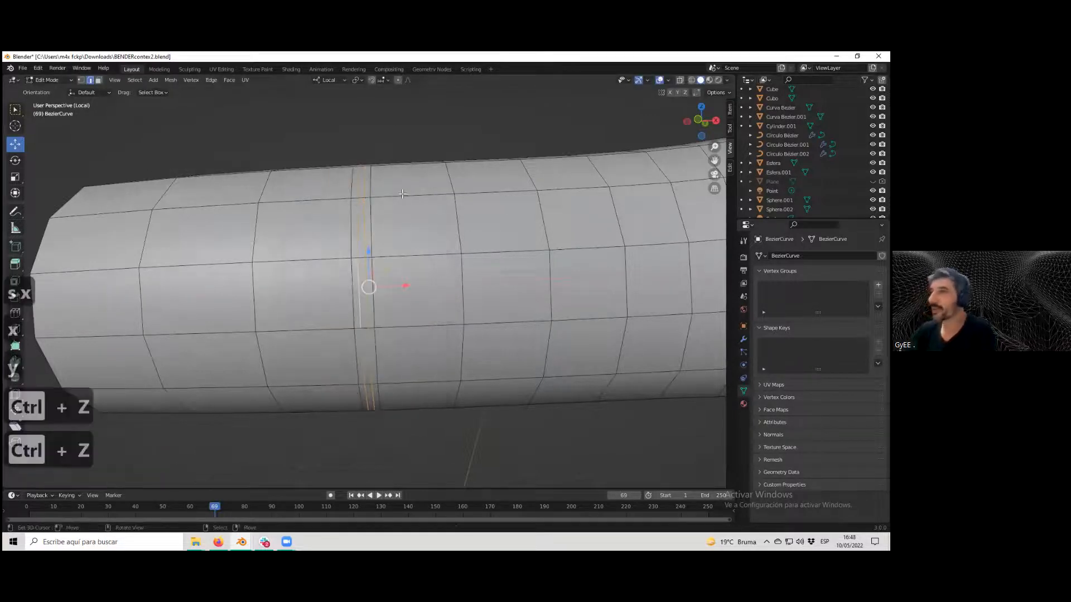
# Set the pivot to Active Element and orientation to Global, try scaling the loop along X and dissolving it, then undo.
pyautogui.click(361, 78)
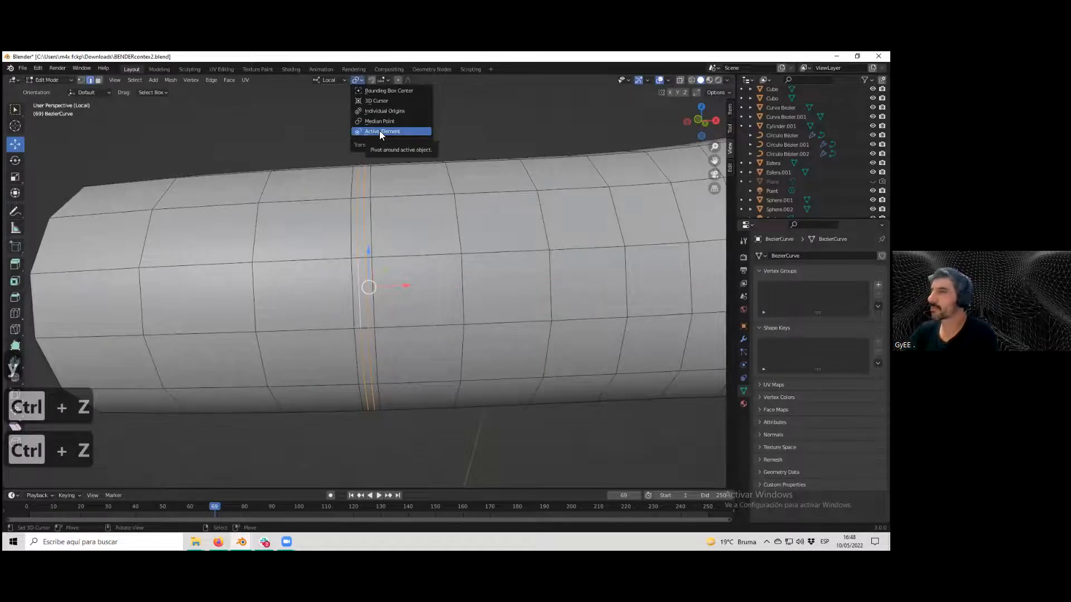
pyautogui.click(379, 131)
pyautogui.click(335, 81)
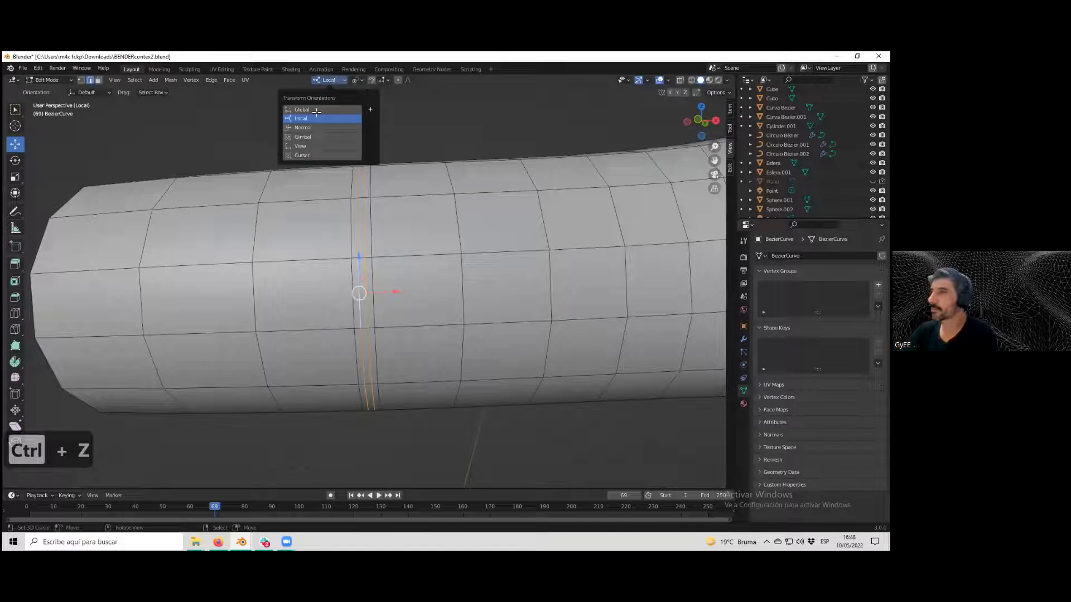
pyautogui.click(317, 110)
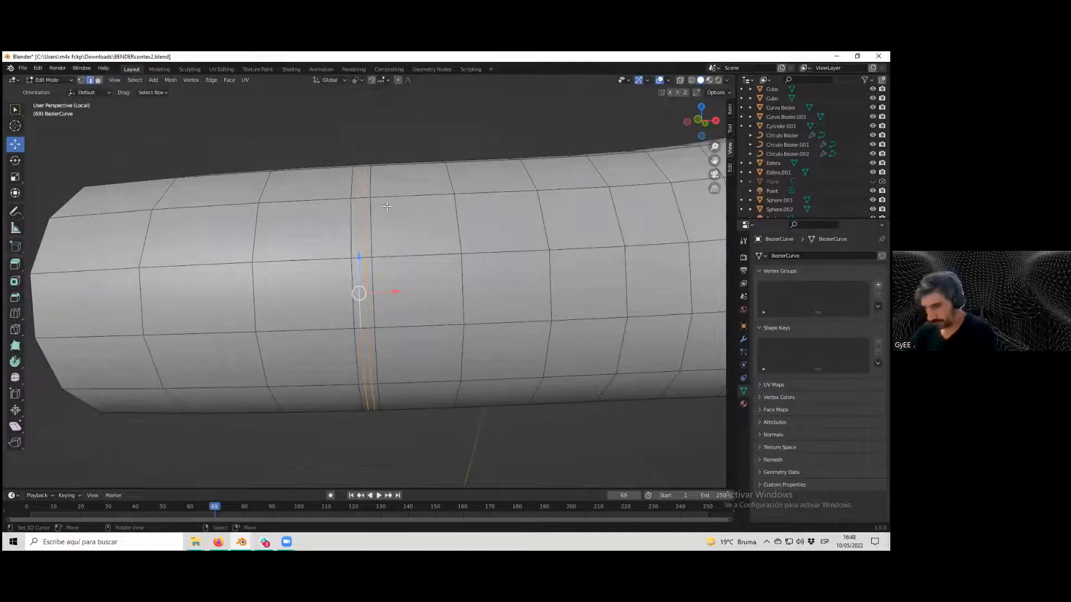
pyautogui.press('s')
pyautogui.press('x')
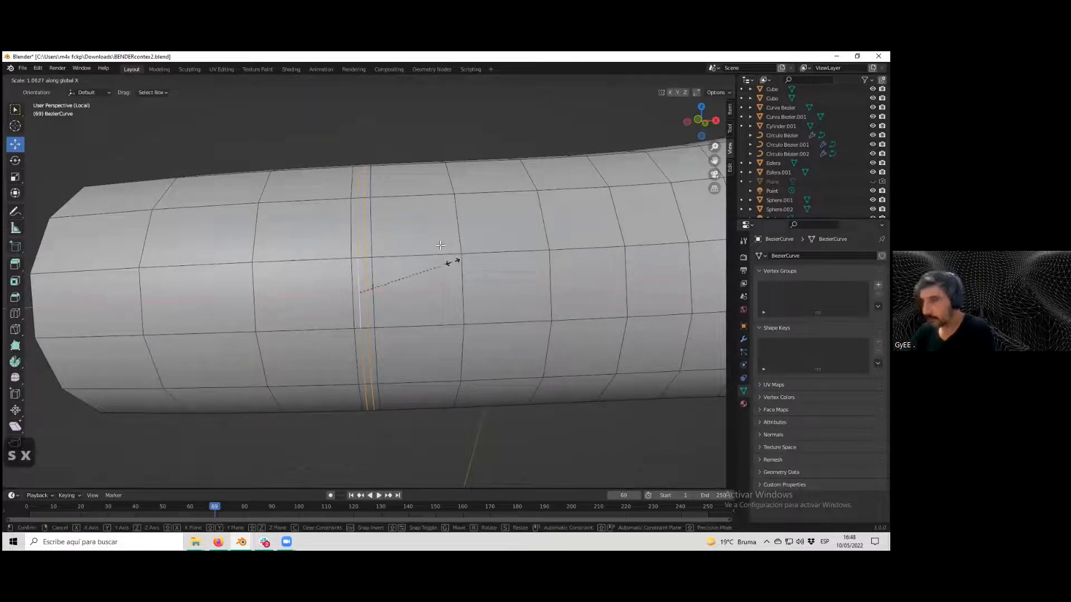
pyautogui.press('x')
pyautogui.click(522, 263)
pyautogui.hotkey('ctrl', 'x')
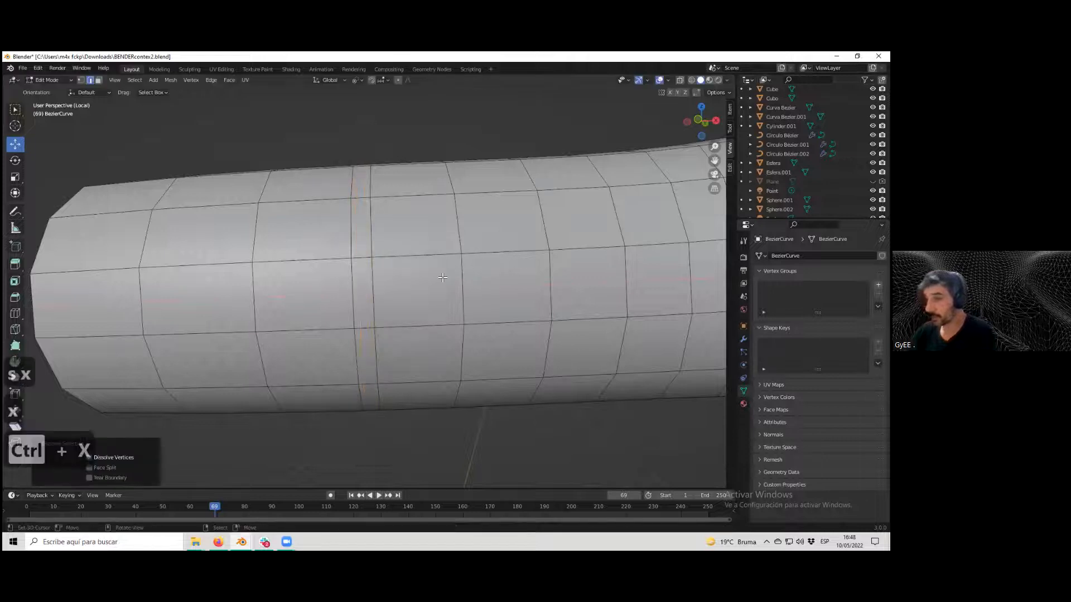
pyautogui.hotkey('ctrl', 'z')
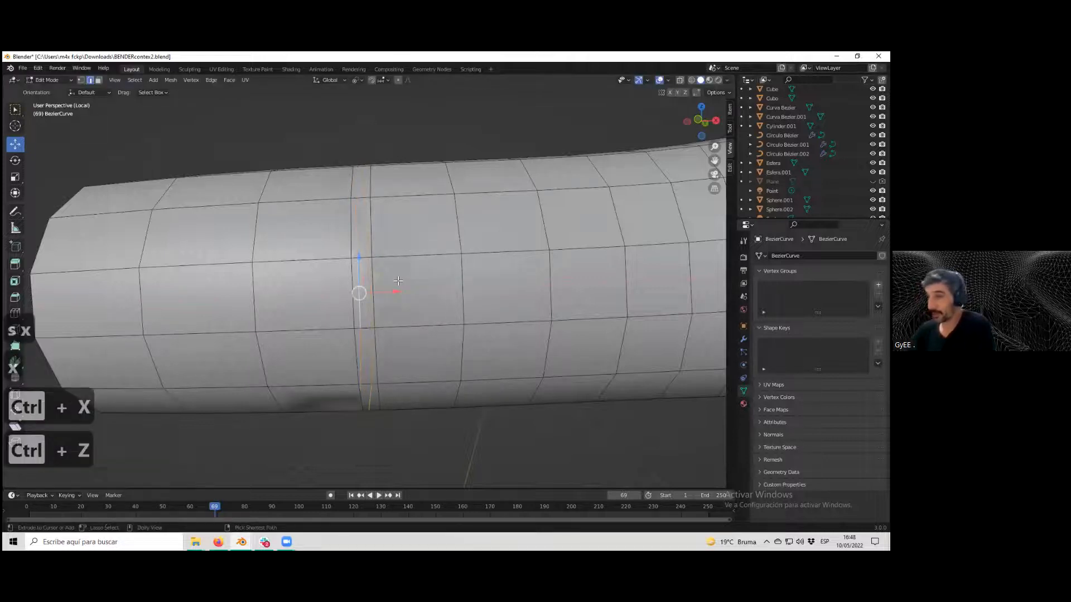
pyautogui.hotkey('ctrl', 'shift', 'z')
pyautogui.hotkey('ctrl', 'shift', 'z')
pyautogui.hotkey('ctrl', 'shift', 'z')
pyautogui.hotkey('ctrl', 'z')
pyautogui.hotkey('ctrl', 'z')
pyautogui.hotkey('ctrl', 'z')
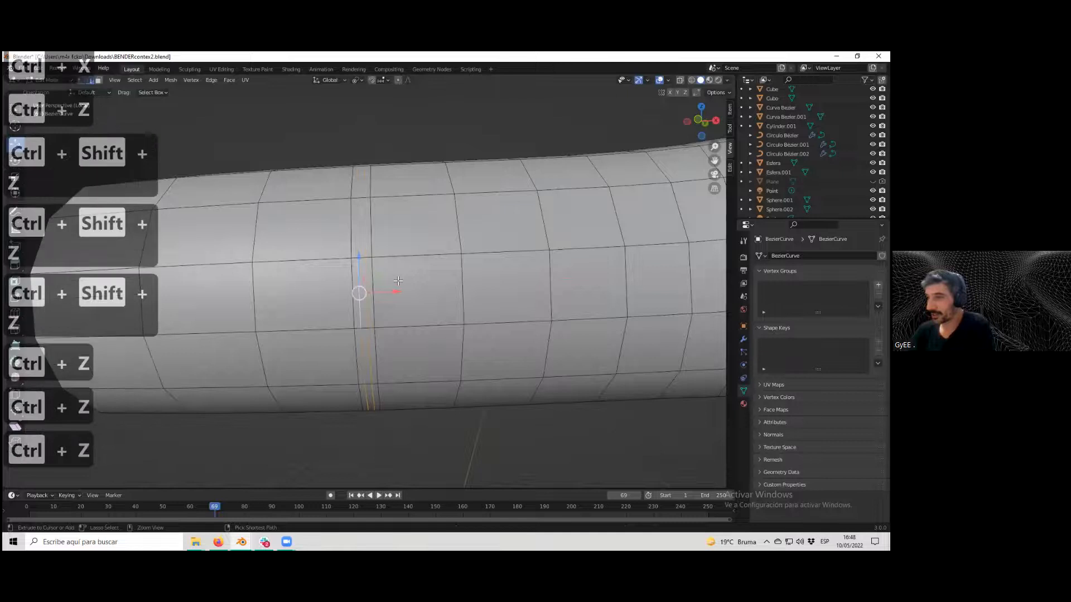
# Switch the transform orientation to Normal and try scaling the loop along its X axis, then undo it.
pyautogui.keyDown('alt'); pyautogui.keyDown('shift'); pyautogui.rightClick(361, 297); pyautogui.keyUp('shift'); pyautogui.keyUp('alt')
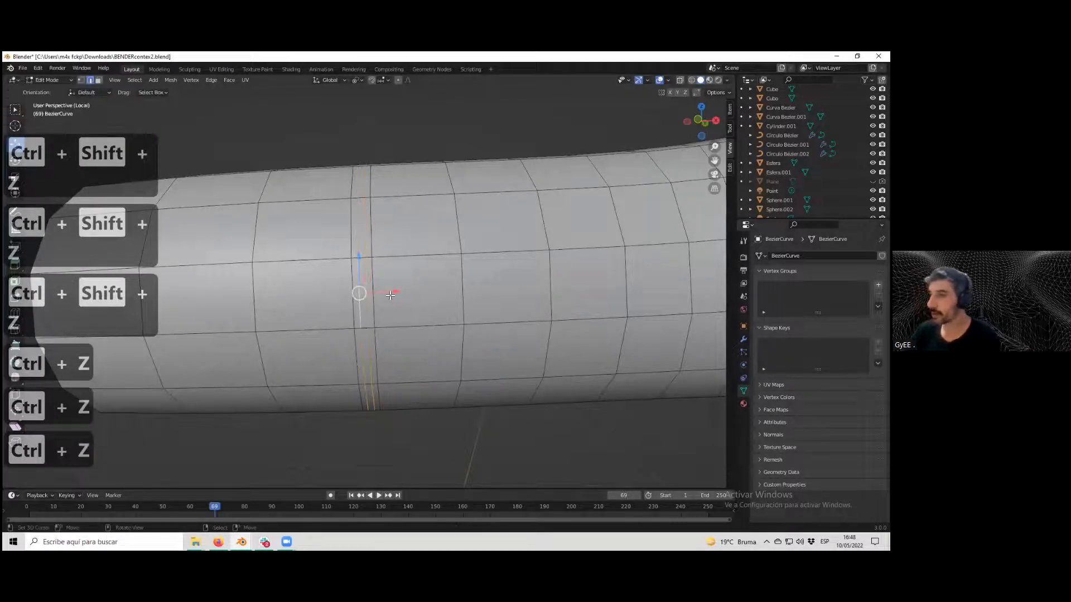
pyautogui.click(335, 80)
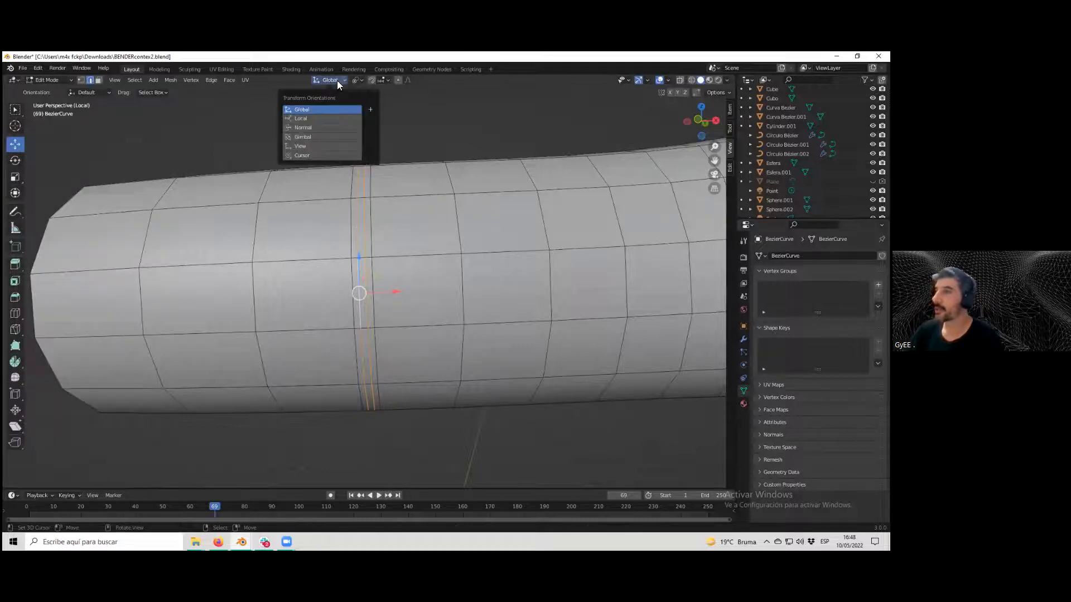
pyautogui.click(314, 127)
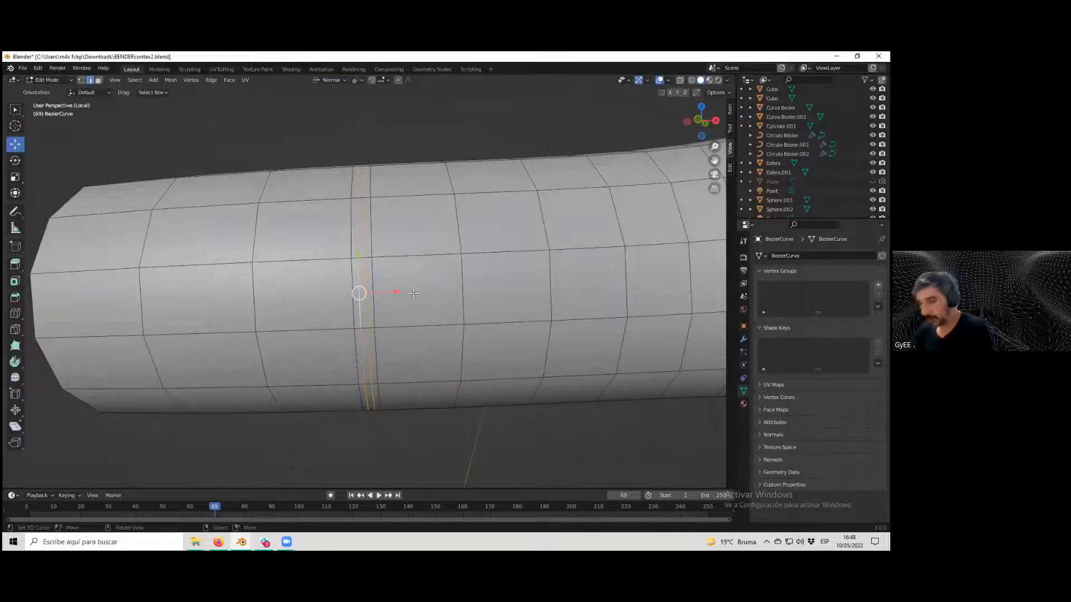
pyautogui.press('s')
pyautogui.press('x')
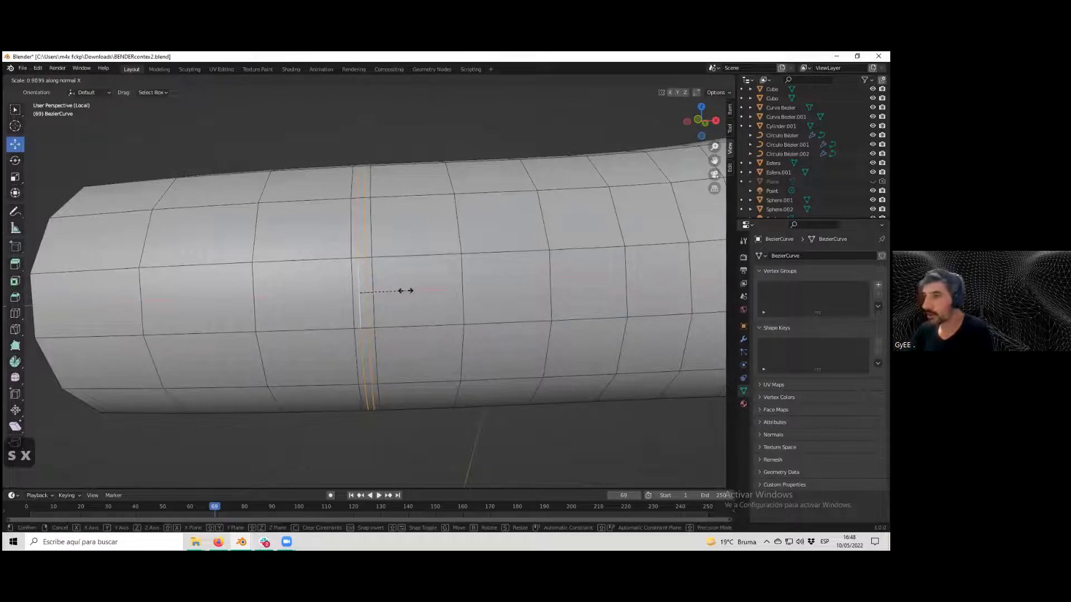
pyautogui.click(410, 291)
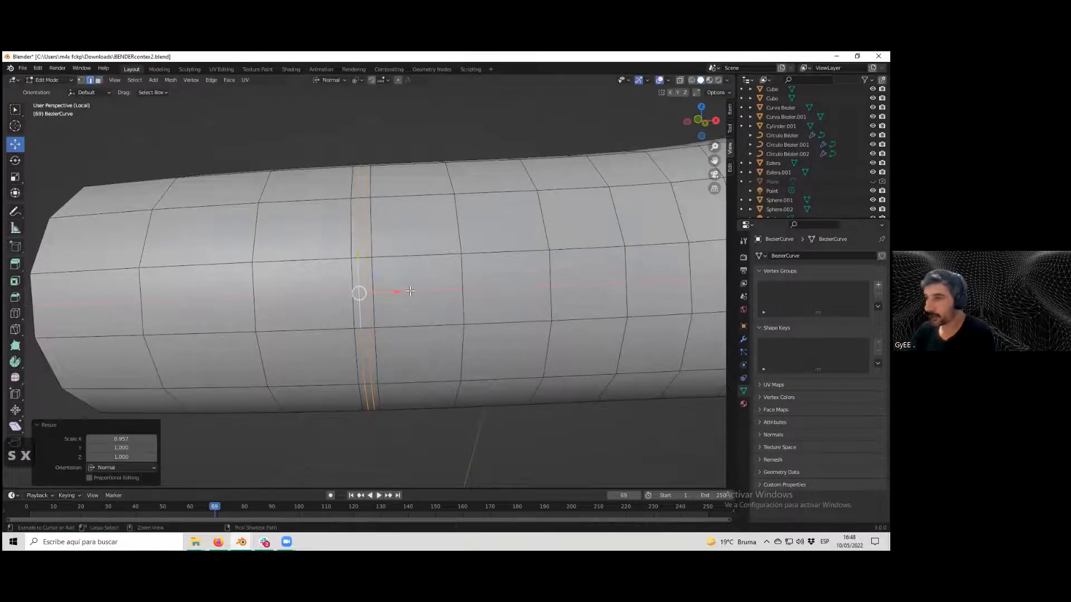
pyautogui.hotkey('ctrl', 'z')
# Set the pivot to Median Point, try scaling the loop along X and Y, then undo it.
pyautogui.click(362, 80)
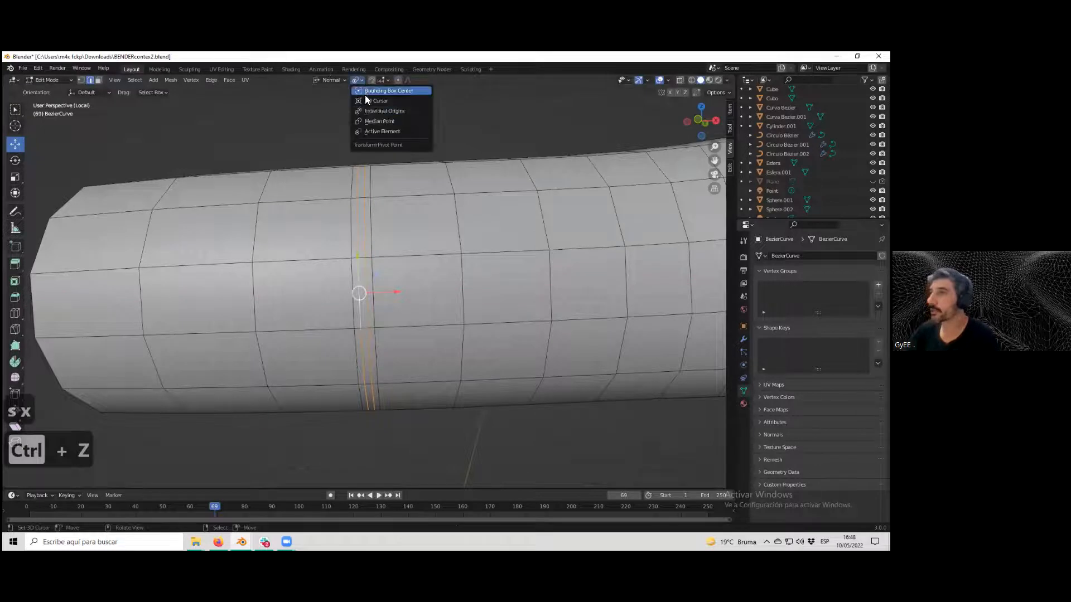
pyautogui.click(380, 123)
pyautogui.press('s')
pyautogui.press('x')
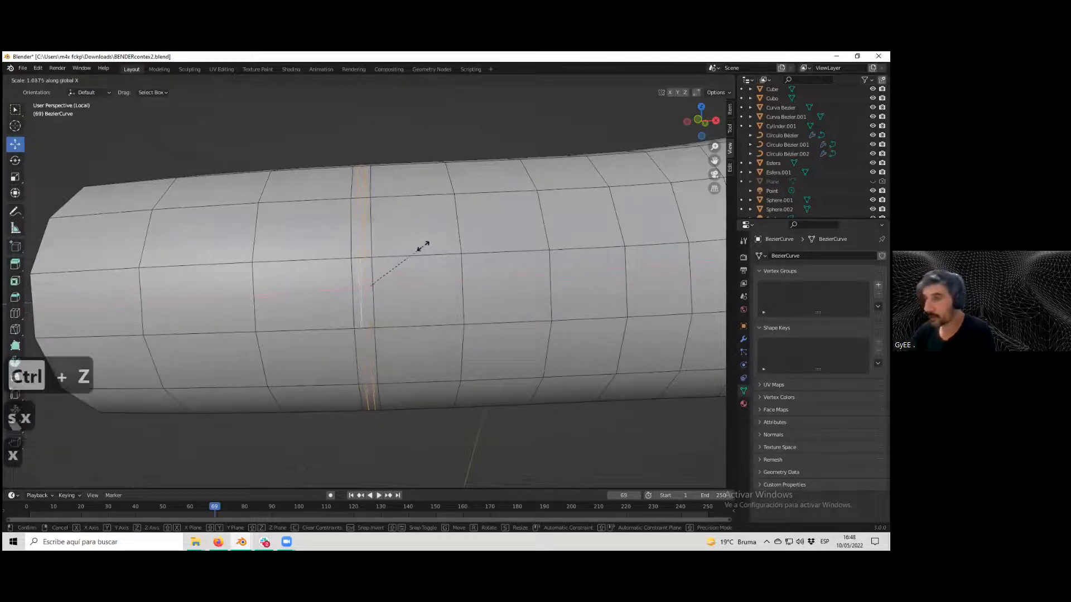
pyautogui.press('x')
pyautogui.press('y')
pyautogui.click(430, 247)
pyautogui.hotkey('ctrl', 'z')
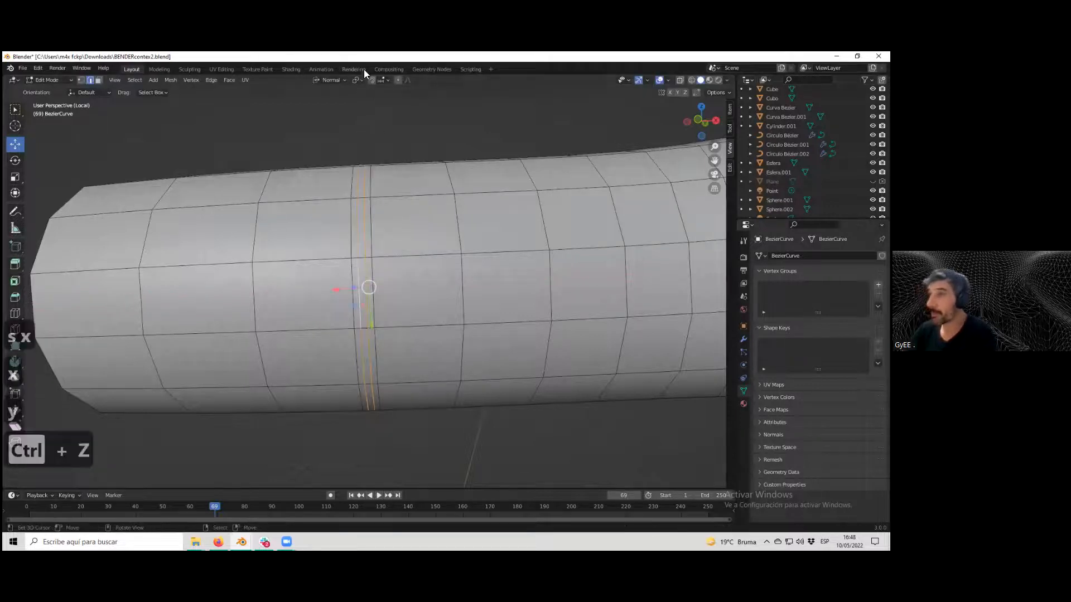
# Set the pivot to Active Element and scale the loop along its normal X axis to 1.514.
pyautogui.click(361, 80)
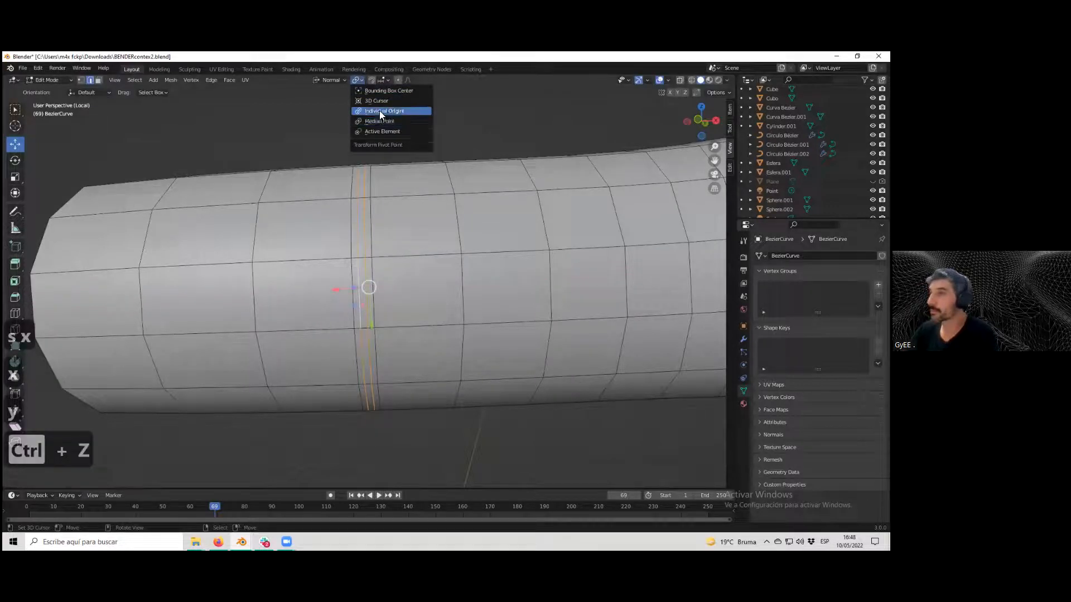
pyautogui.click(386, 132)
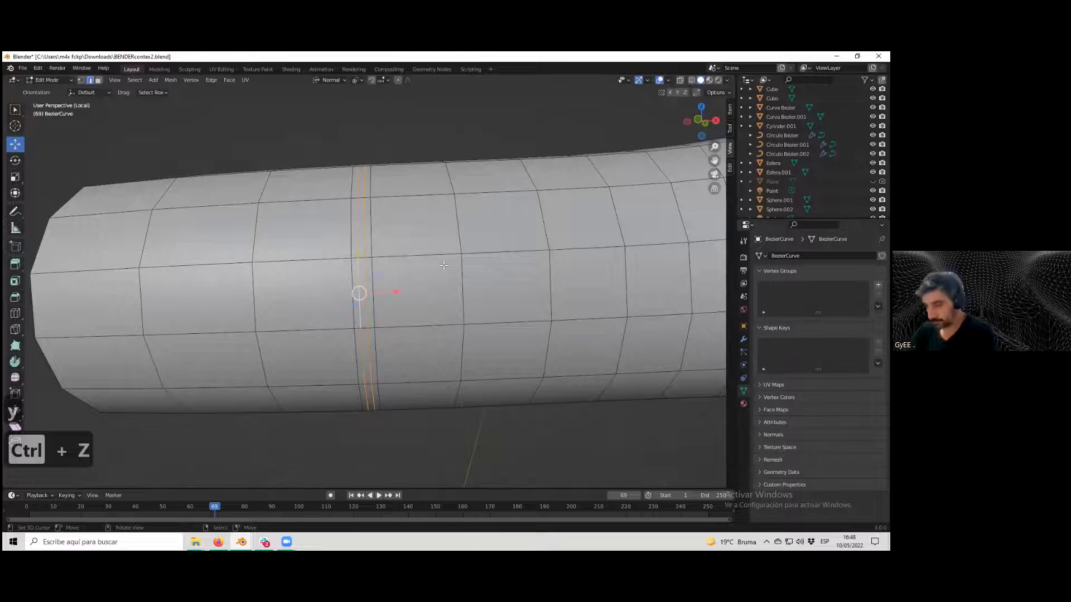
pyautogui.press('s')
pyautogui.press('x')
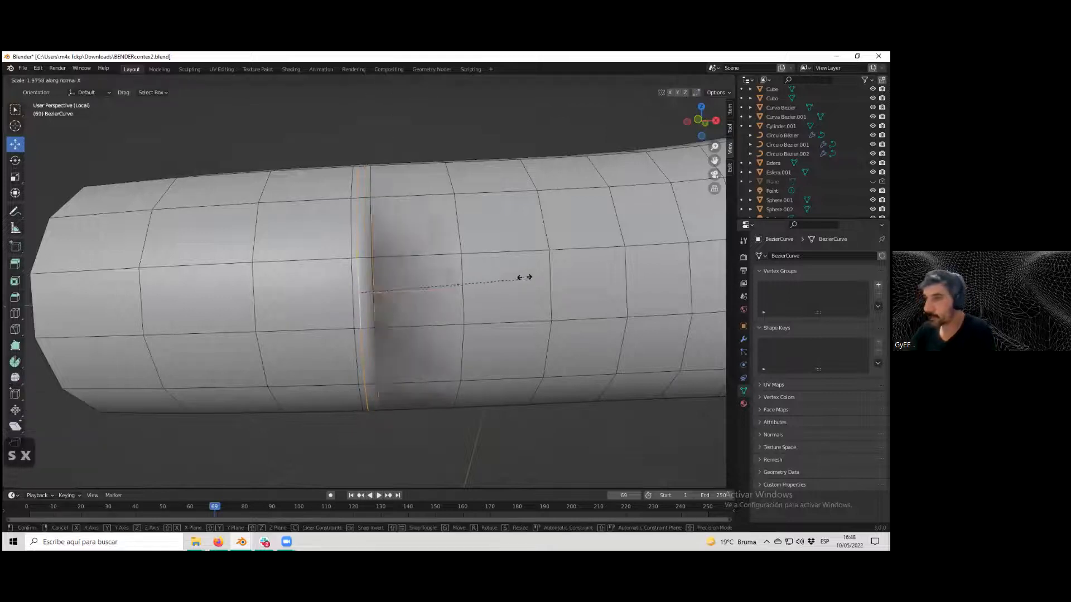
pyautogui.click(496, 277)
# Move the loop slightly along X and scale it uniformly down to 0.889.
pyautogui.press('g')
pyautogui.press('x')
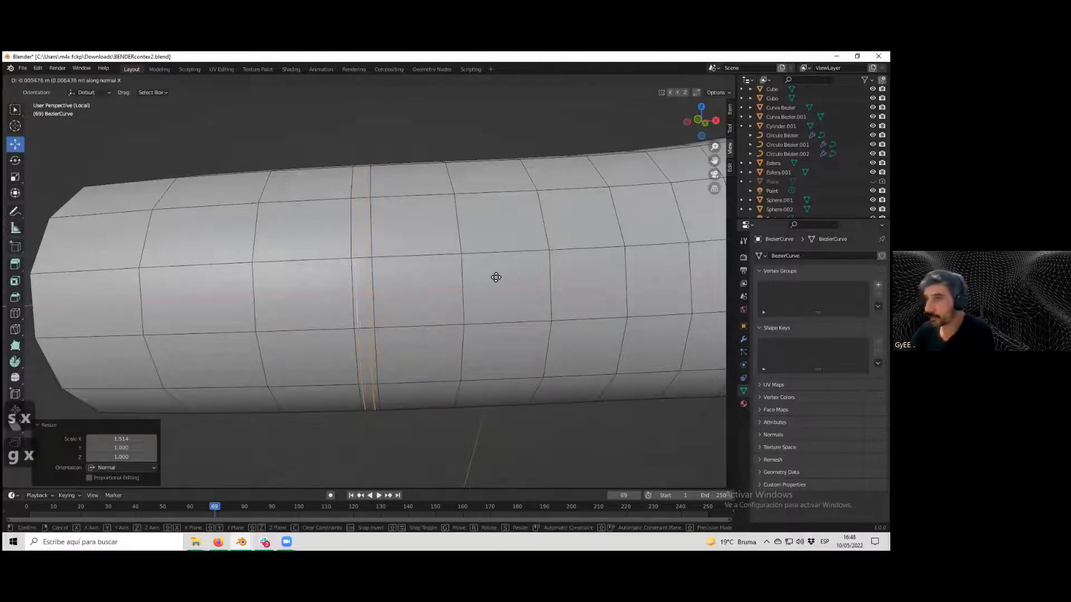
pyautogui.click(495, 278)
pyautogui.press('s')
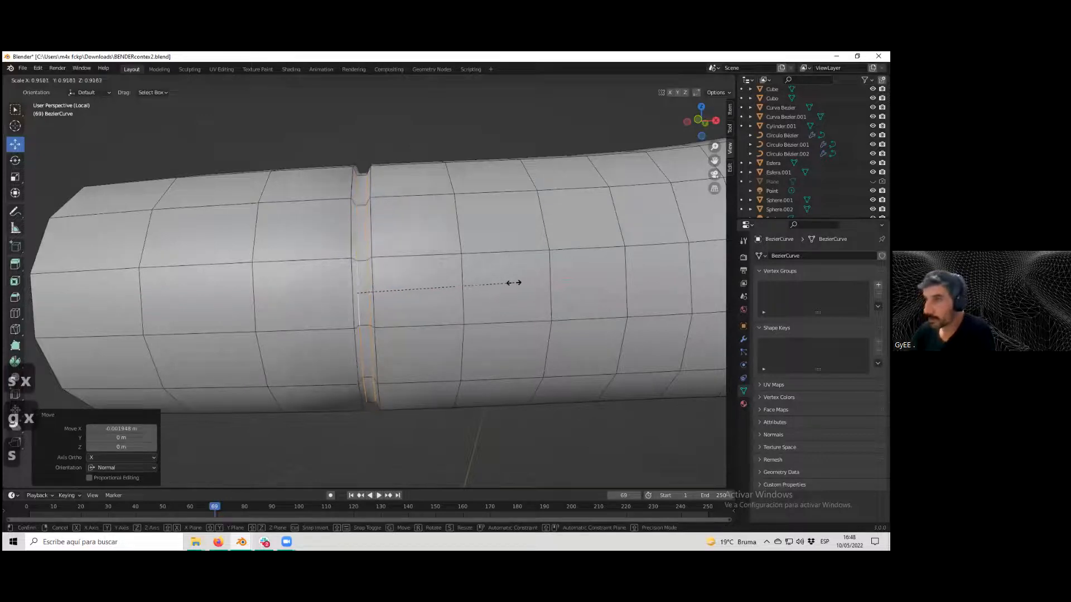
pyautogui.click(508, 282)
# Scale the loop along X to 1.432 and move it about -0.0038 m along X.
pyautogui.press('s')
pyautogui.press('x')
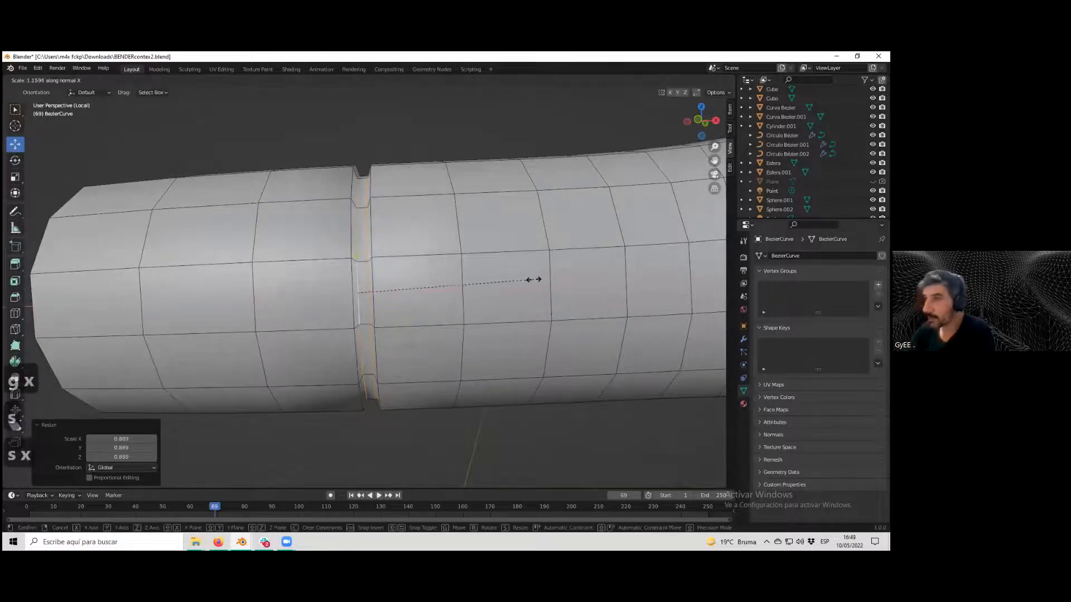
pyautogui.click(574, 279)
pyautogui.press('g')
pyautogui.press('x')
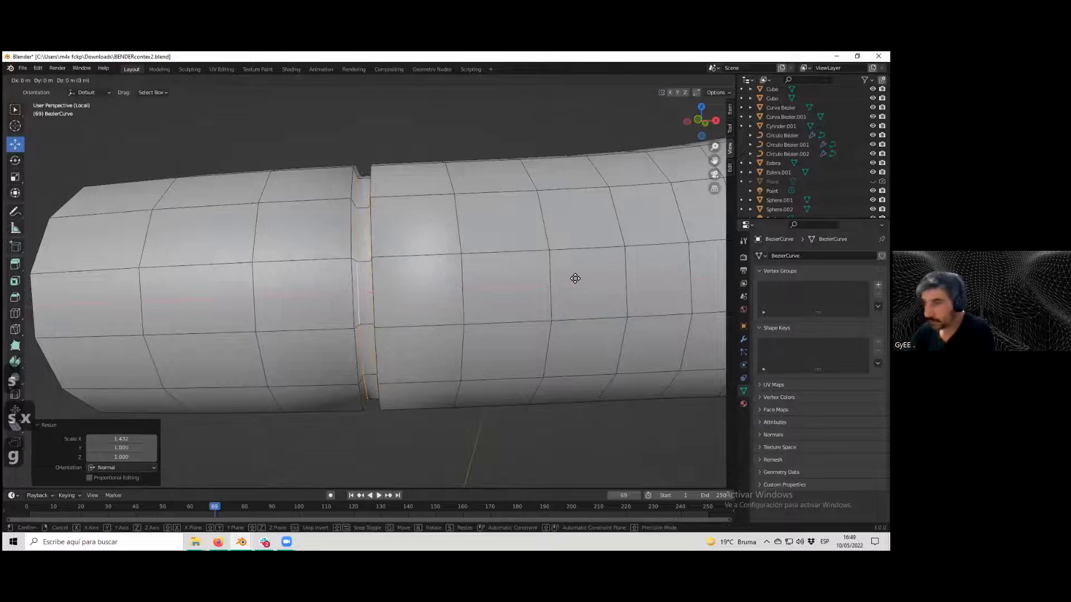
pyautogui.click(575, 280)
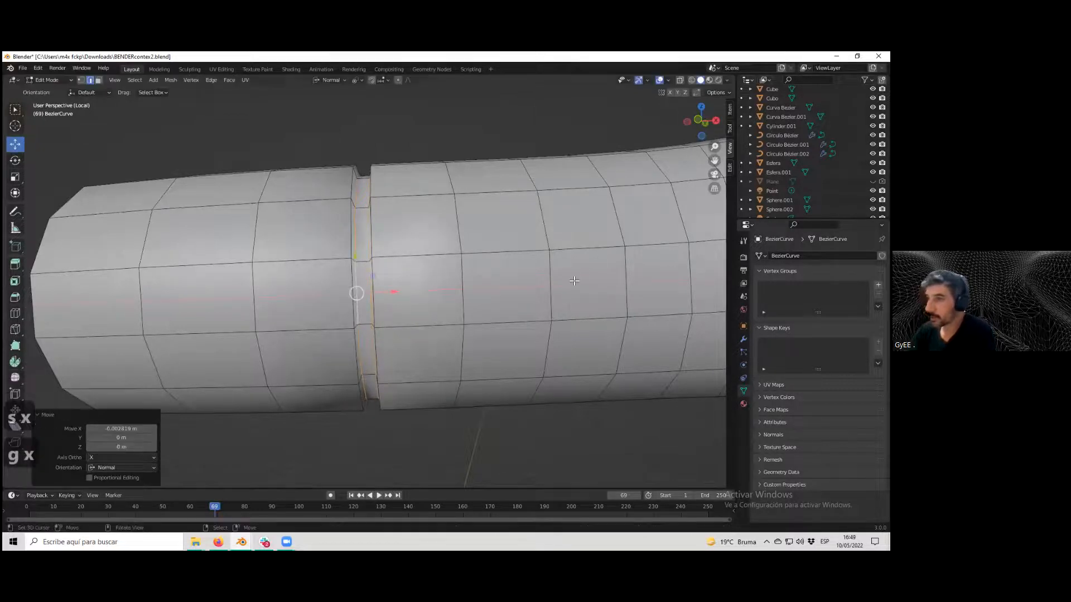
# Zoom in on the groove, scale the loop along X and nudge it about 0.0066 m along X.
pyautogui.scroll(-1, 554, 279)
pyautogui.moveTo(453, 245); pyautogui.dragTo(389, 268, button='middle')
pyautogui.press('Tab')
pyautogui.scroll(-5, 444, 262)
pyautogui.scroll(6, 429, 290)
pyautogui.scroll(1, 402, 267)
pyautogui.press('Tab')
pyautogui.scroll(3, 402, 269)
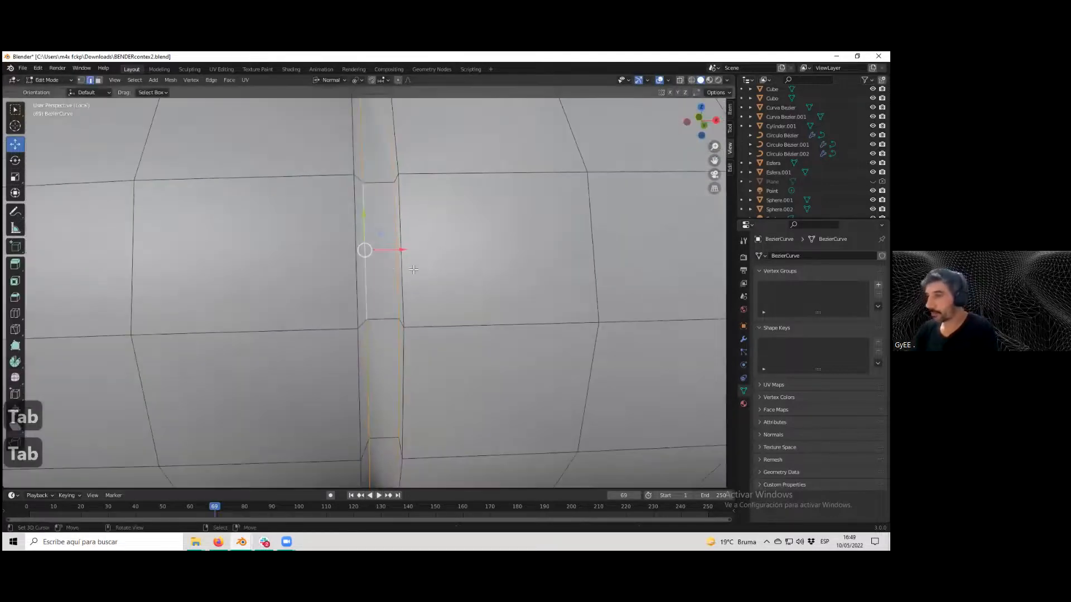
pyautogui.press('s')
pyautogui.press('x')
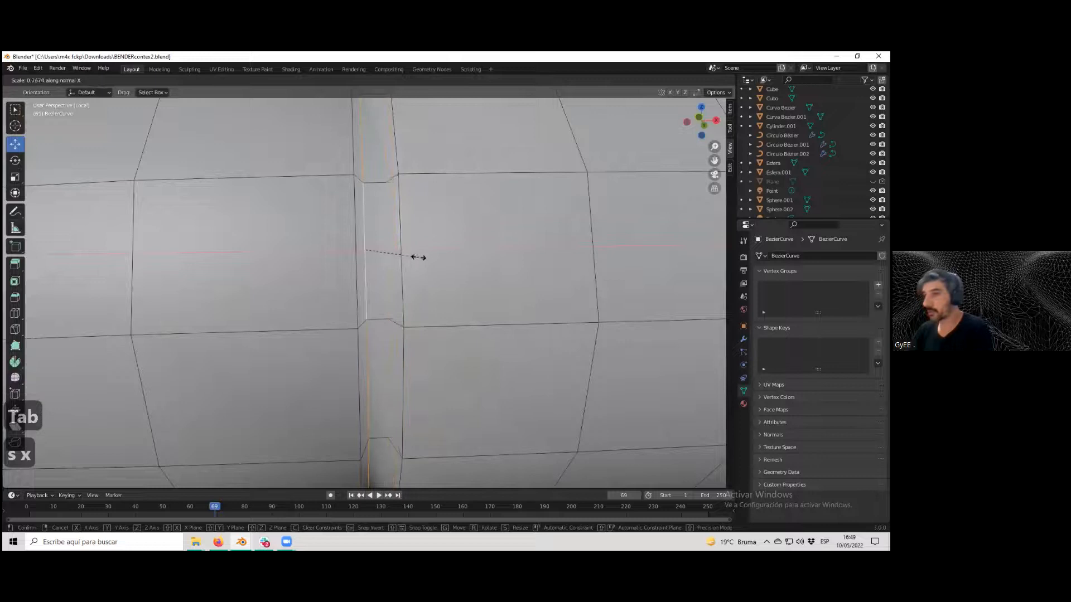
pyautogui.click(398, 252)
pyautogui.moveTo(397, 252); pyautogui.dragTo(405, 250)
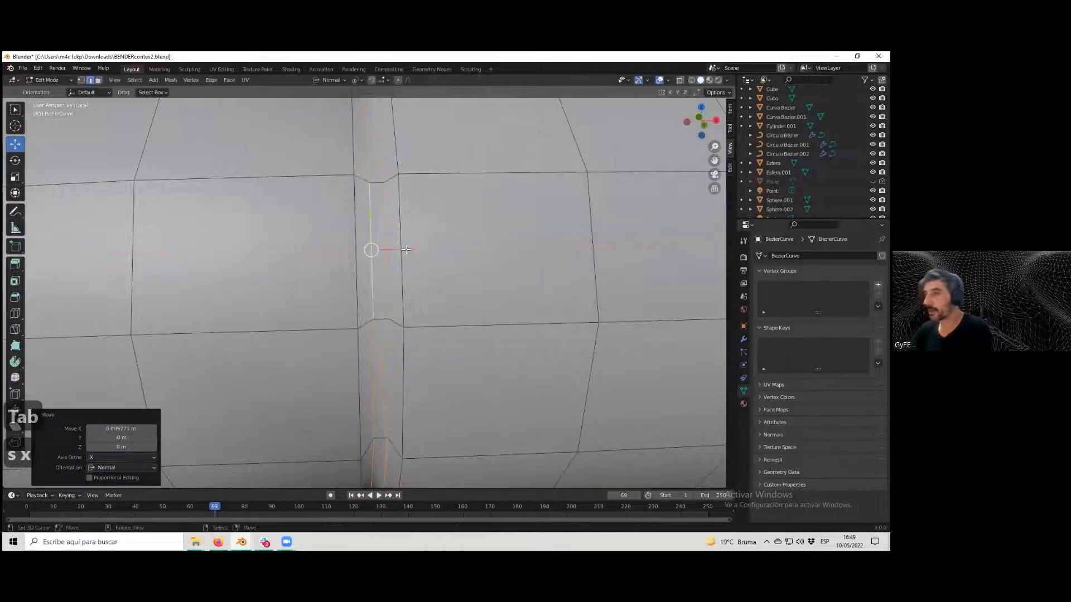
# Examine the groove around the arm from different angles and zoom levels.
pyautogui.scroll(-3, 405, 251)
pyautogui.moveTo(404, 250); pyautogui.dragTo(369, 262, button='middle')
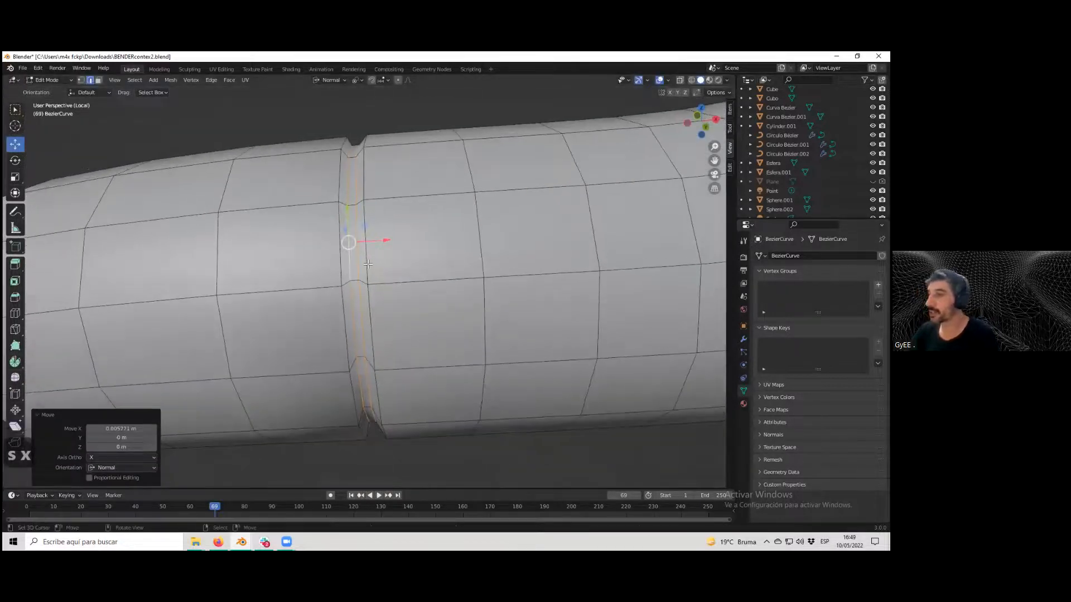
pyautogui.click(369, 261)
pyautogui.keyDown('alt'); pyautogui.click(369, 262); pyautogui.keyUp('alt')
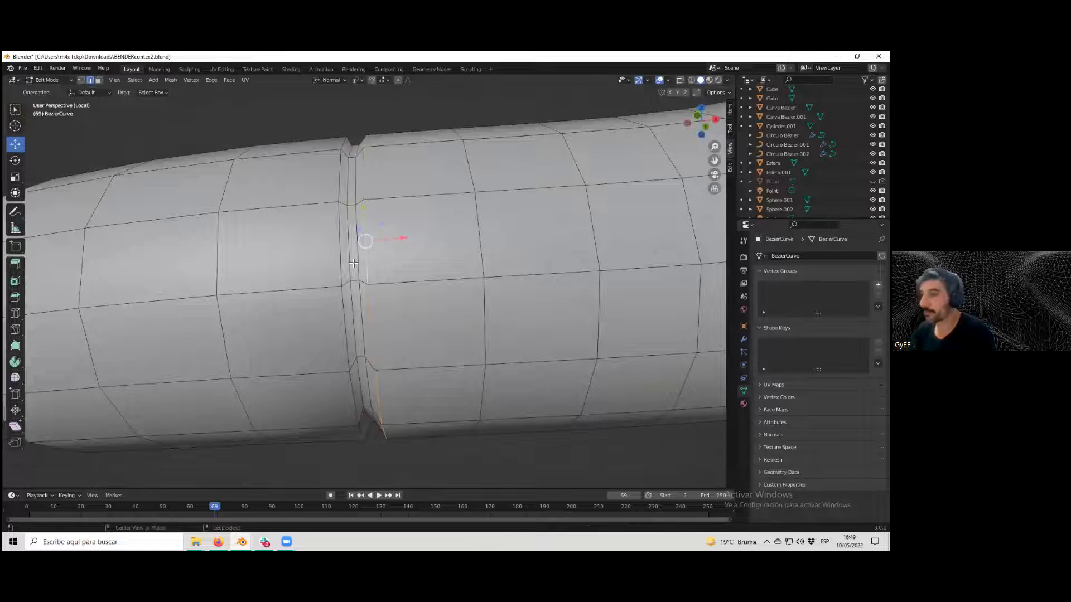
pyautogui.hotkey('alt', 'shift')
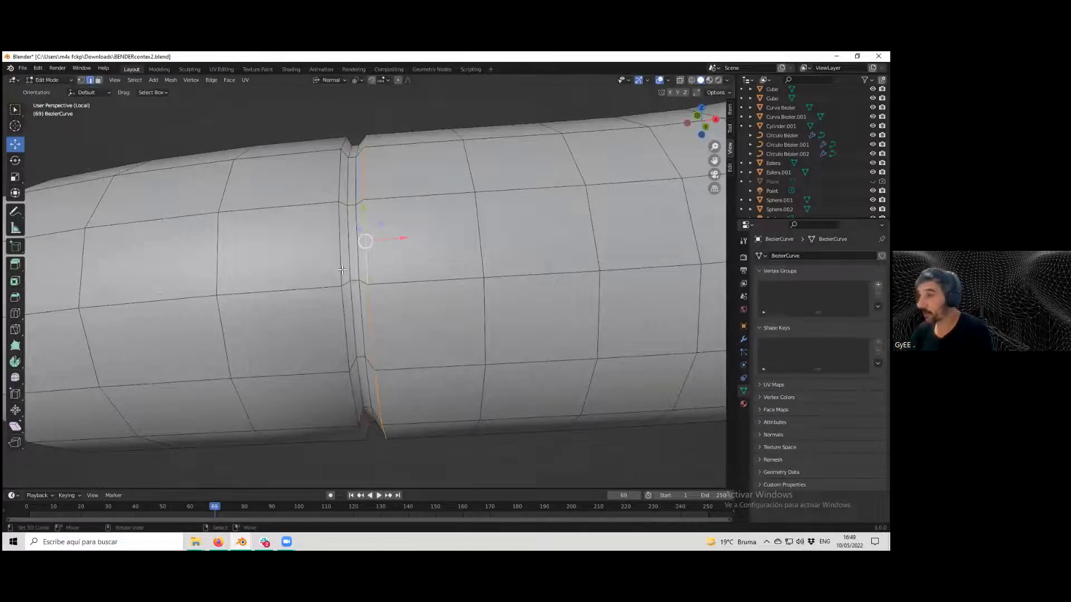
pyautogui.keyDown('ctrl'); pyautogui.keyDown('alt'); pyautogui.keyDown('shift'); pyautogui.rightClick(342, 270); pyautogui.keyUp('shift'); pyautogui.keyUp('alt'); pyautogui.keyUp('ctrl')
pyautogui.keyDown('alt'); pyautogui.click(342, 270); pyautogui.keyUp('alt')
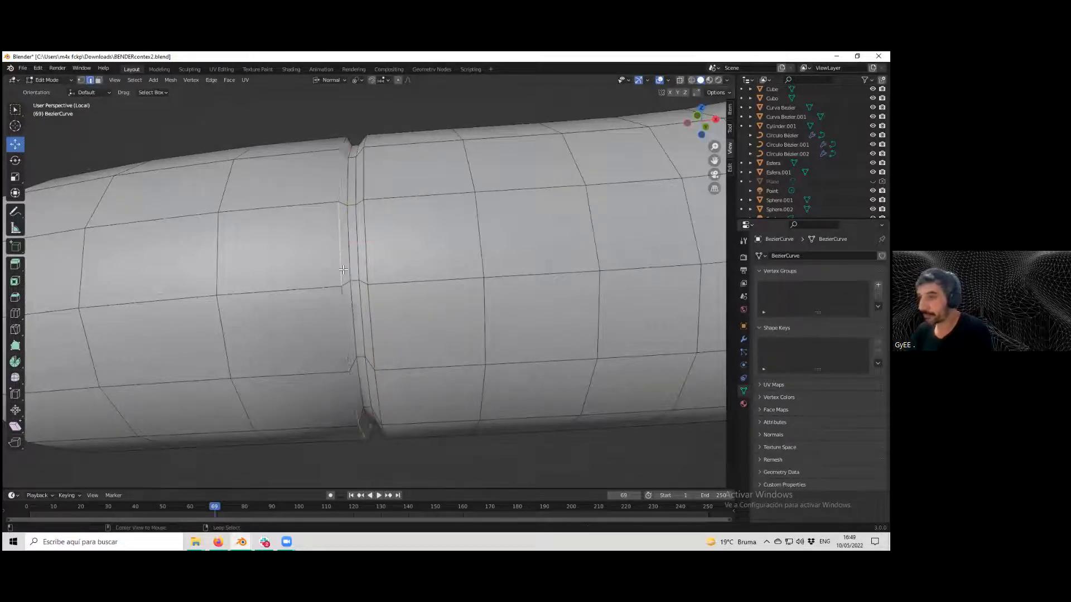
pyautogui.keyDown('alt'); pyautogui.keyDown('shift'); pyautogui.rightClick(369, 268); pyautogui.keyUp('shift'); pyautogui.keyUp('alt')
pyautogui.scroll(-2, 368, 266)
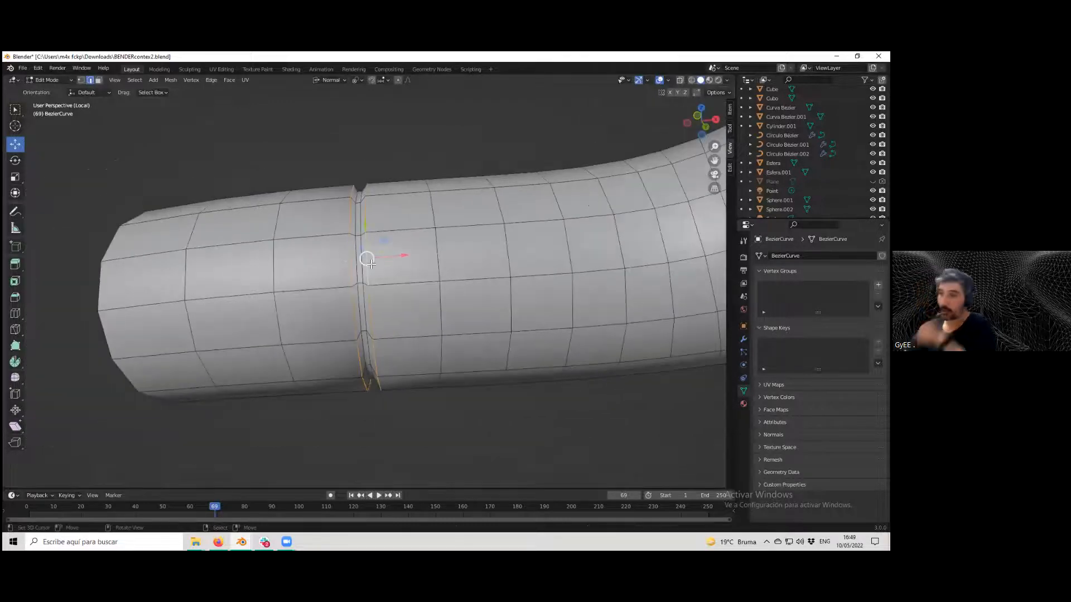
pyautogui.scroll(1, 374, 264)
pyautogui.scroll(2, 374, 263)
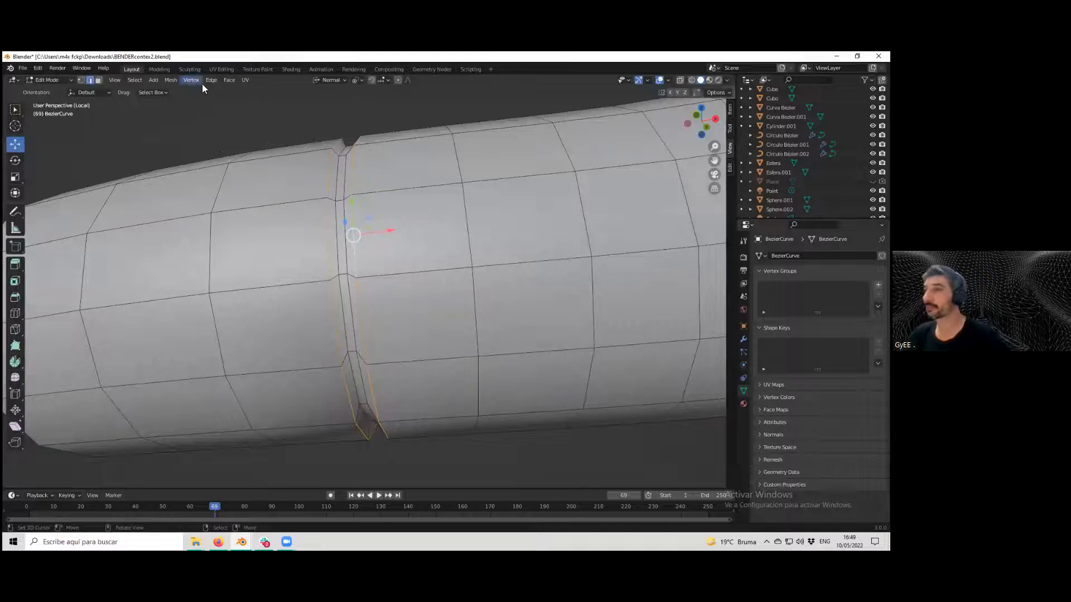
# Switch the arm to Object Mode and apply Shade Smooth to it.
pyautogui.click(226, 81)
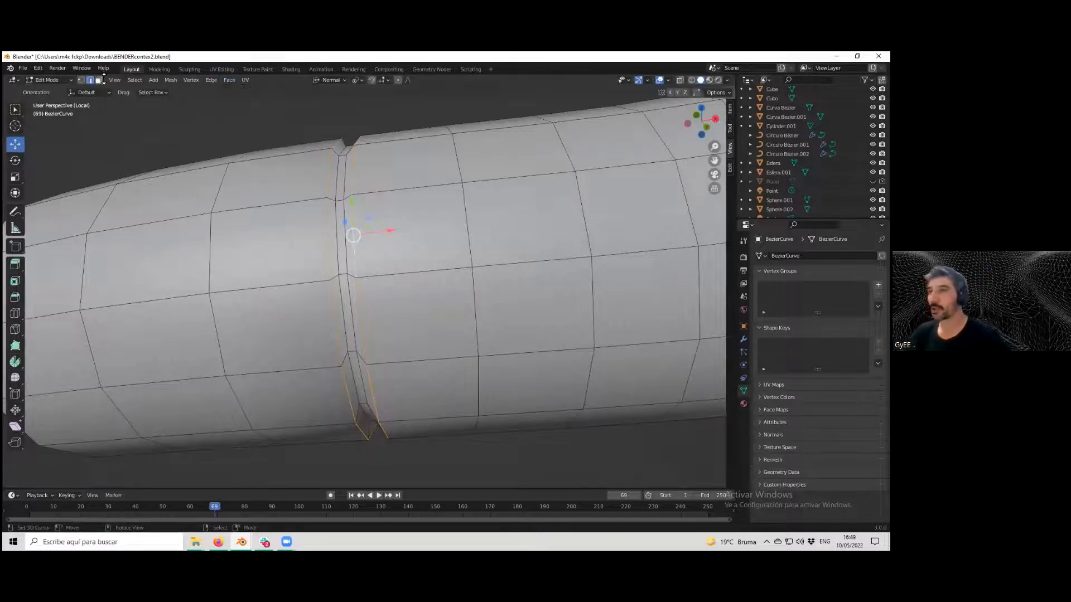
pyautogui.click(67, 79)
pyautogui.click(50, 90)
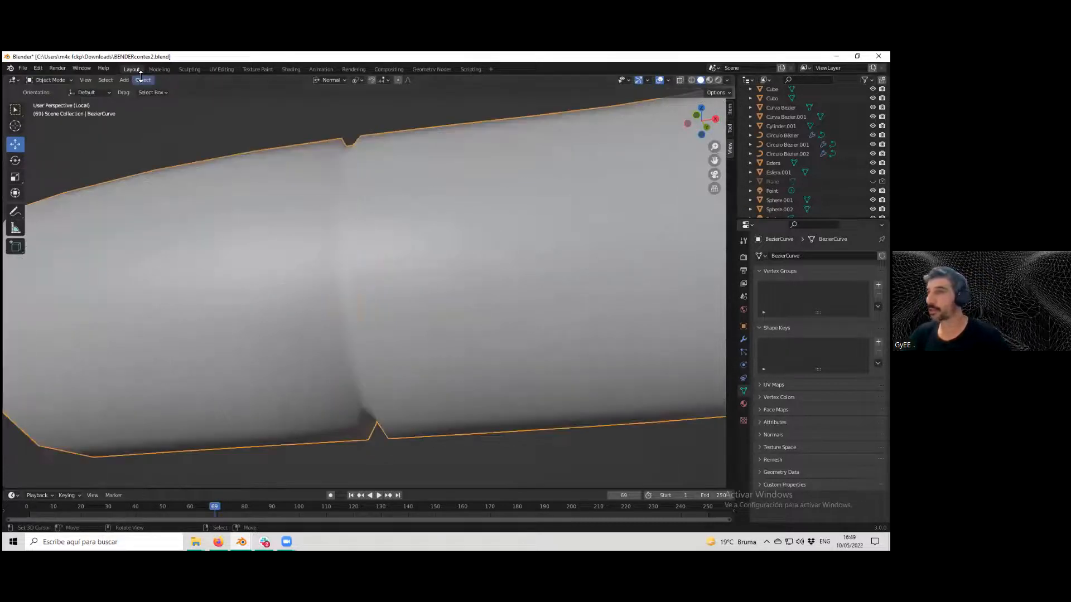
pyautogui.click(143, 80)
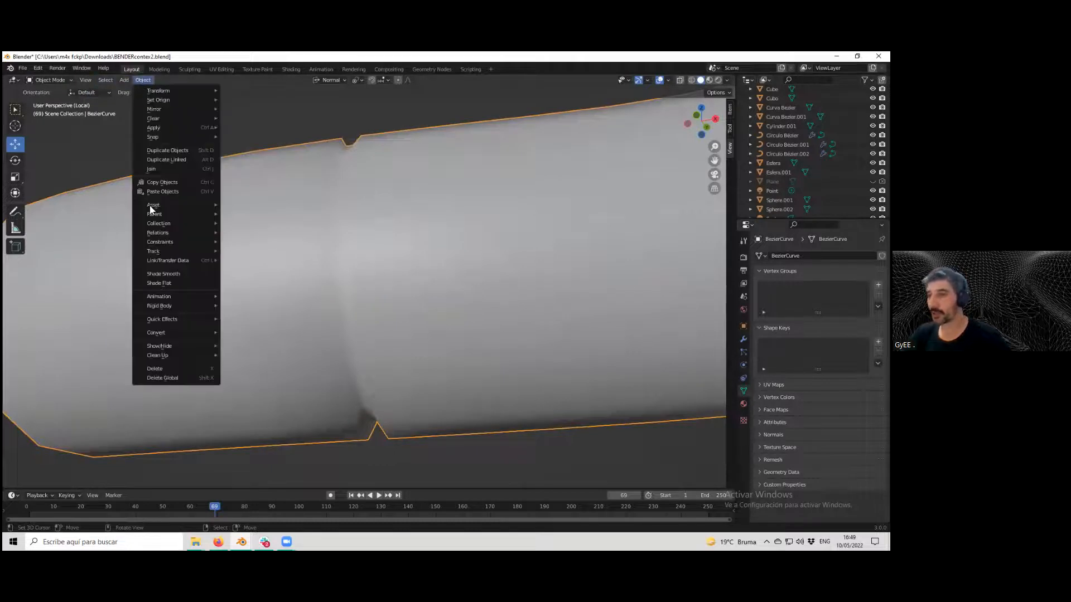
pyautogui.click(181, 274)
pyautogui.moveTo(311, 284); pyautogui.dragTo(390, 308, button='middle')
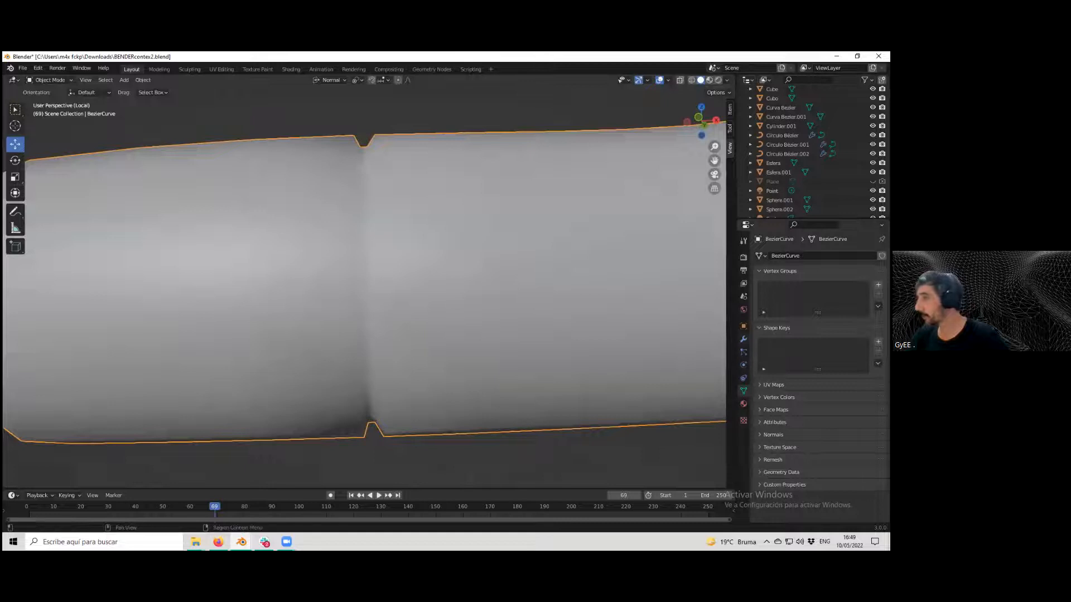
# Add a Subdivision Surface modifier to the arm and set its viewport levels to 2.
pyautogui.click(743, 340)
pyautogui.click(781, 255)
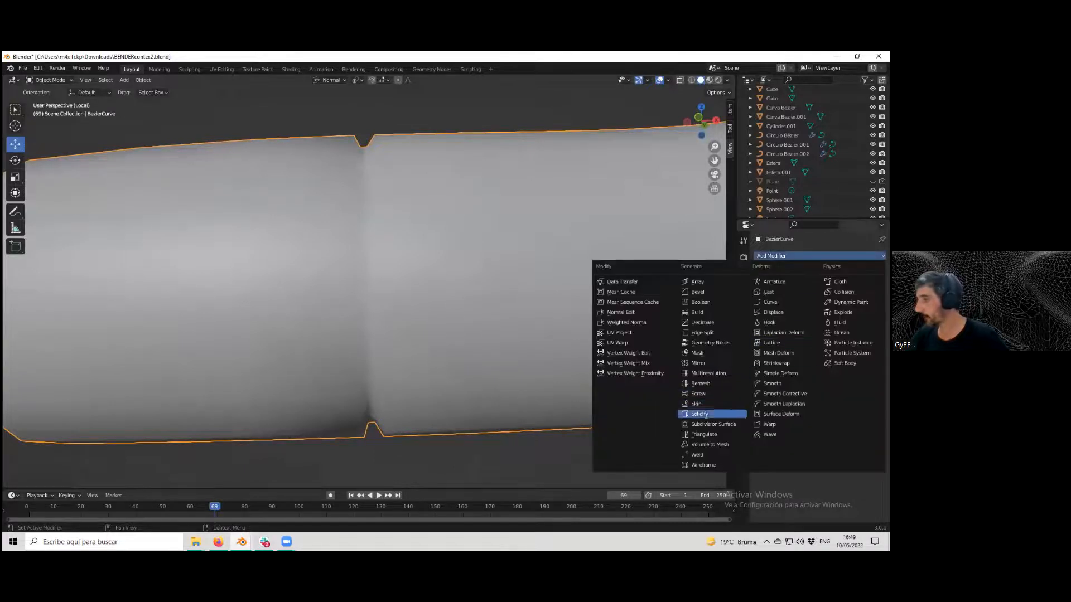
pyautogui.click(708, 419)
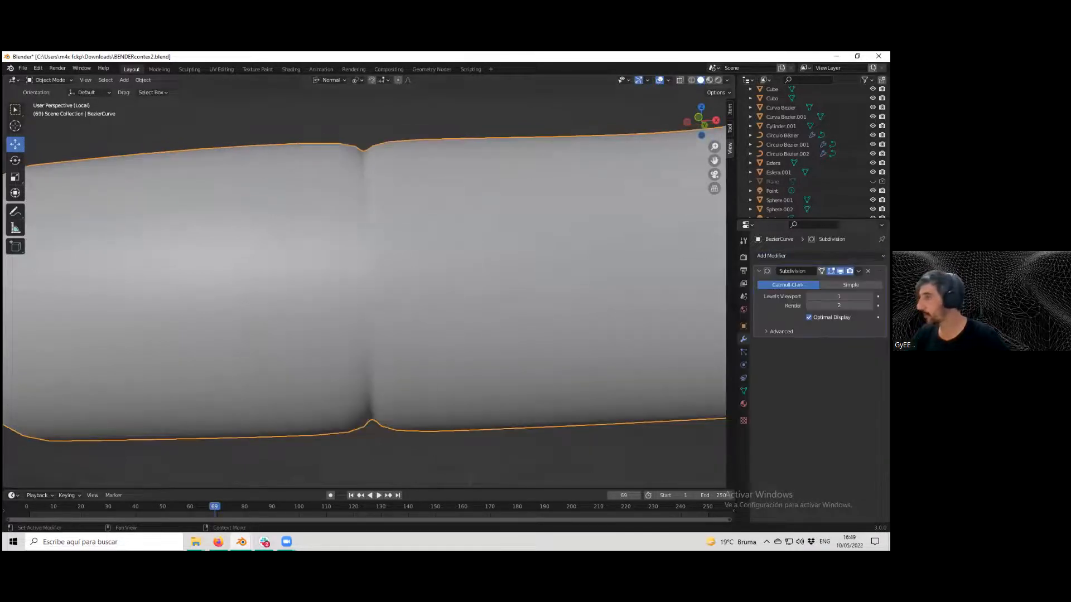
pyautogui.click(870, 296)
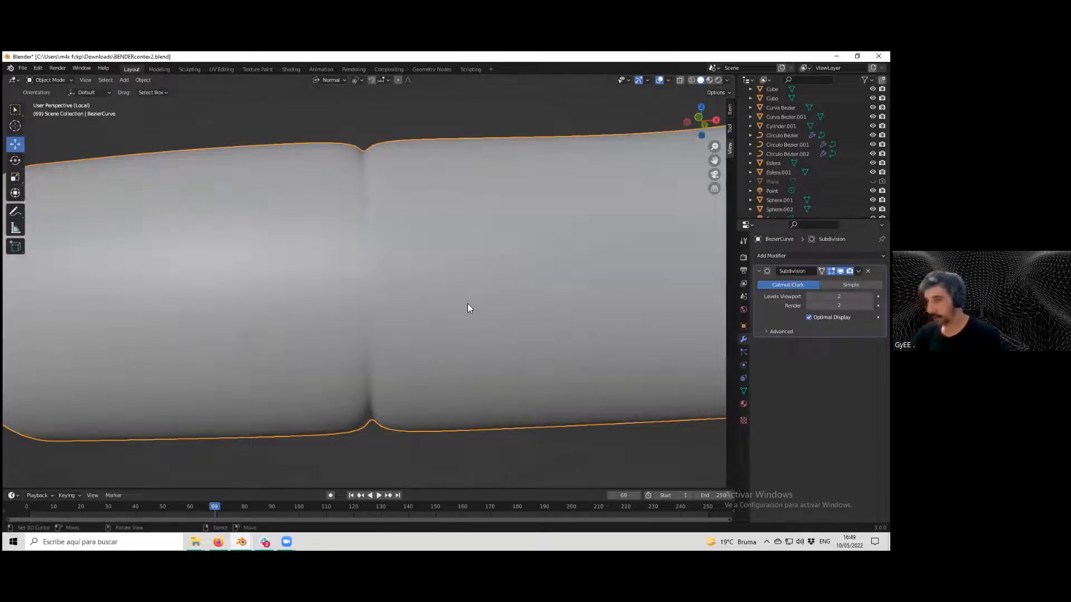
# In Edit Mode, select the groove's middle edge loop and scale it down to 0.884.
pyautogui.press('Tab')
pyautogui.click(378, 321)
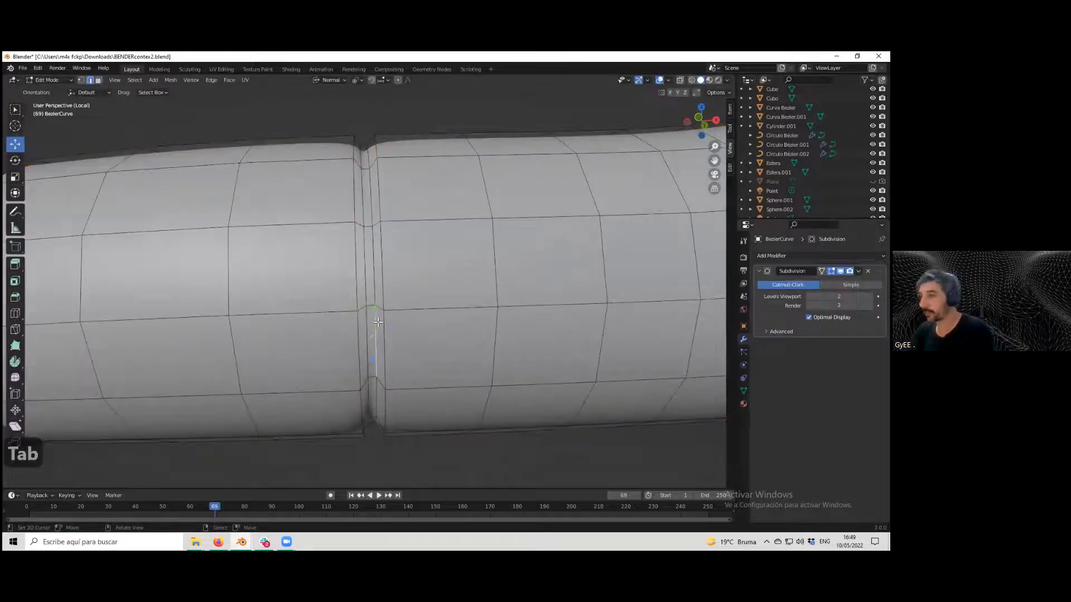
pyautogui.hotkey('alt', 'a')
pyautogui.keyDown('alt'); pyautogui.click(376, 328); pyautogui.keyUp('alt')
pyautogui.keyDown('alt'); pyautogui.keyDown('shift'); pyautogui.click(366, 332); pyautogui.keyUp('shift'); pyautogui.keyUp('alt')
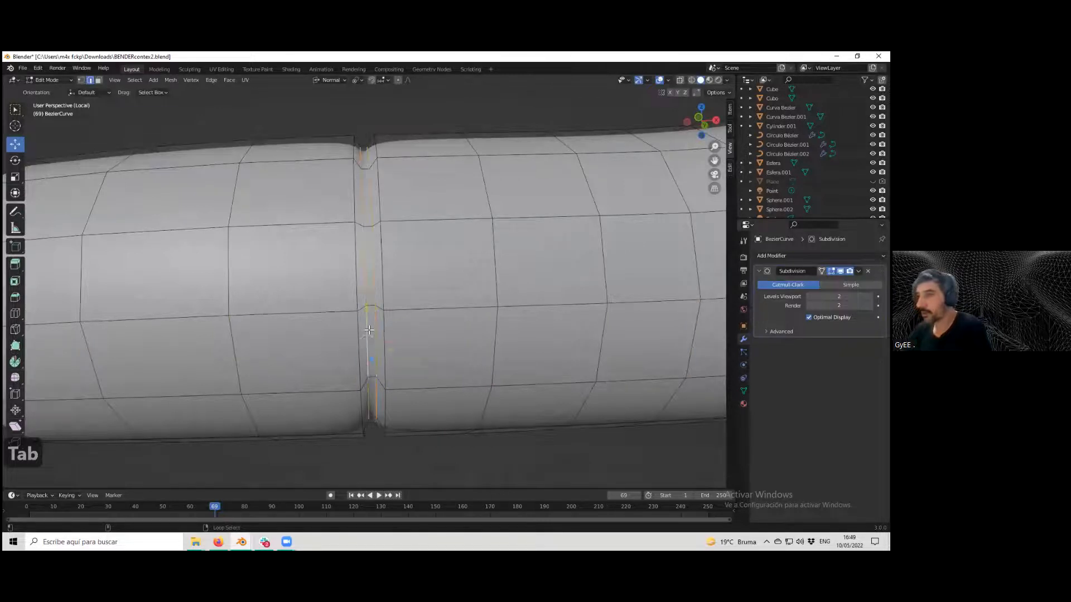
pyautogui.press('s')
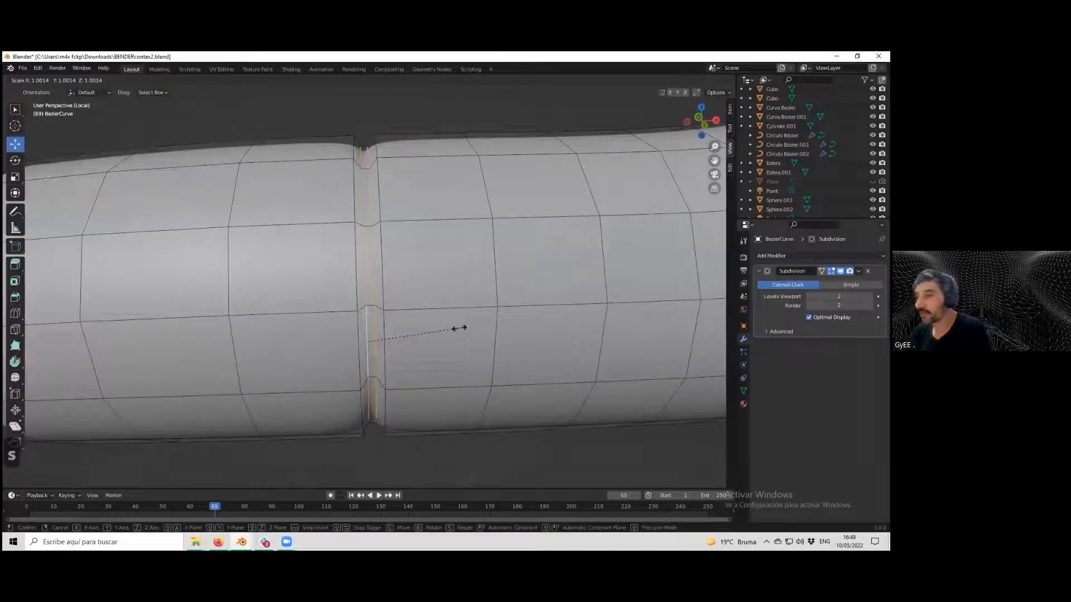
pyautogui.click(446, 326)
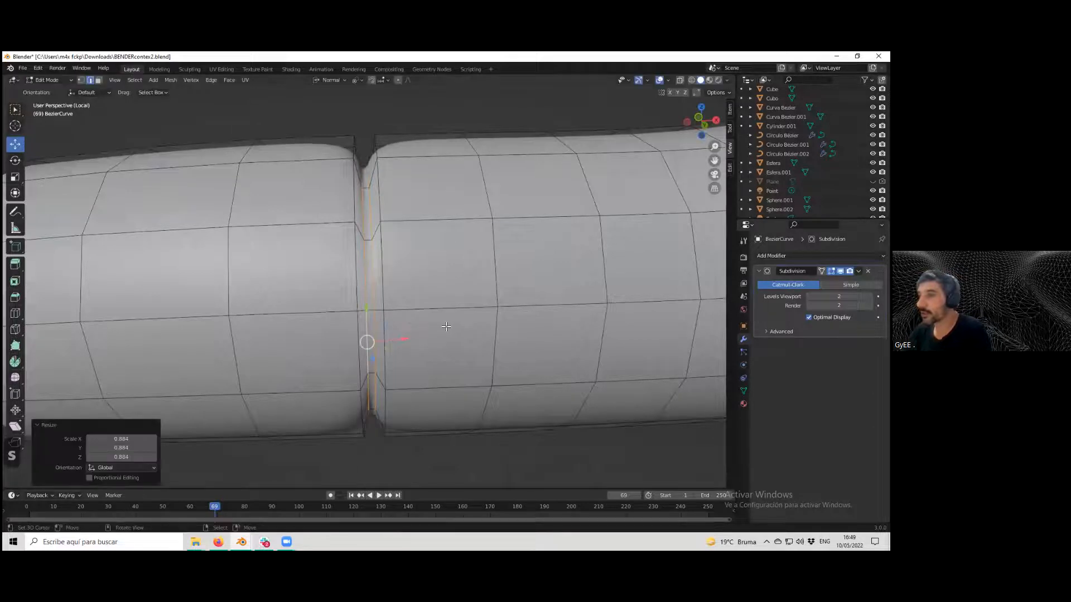
# Select the two edge loops bordering the groove and give them an edge crease factor of about 0.19.
pyautogui.click(361, 291)
pyautogui.keyDown('alt'); pyautogui.click(358, 289); pyautogui.keyUp('alt')
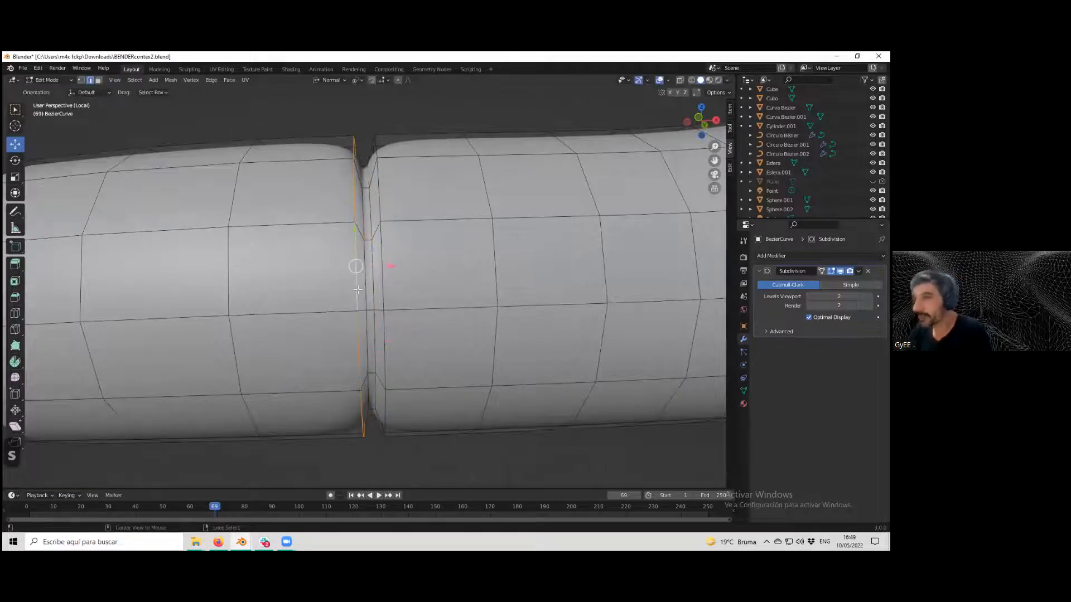
pyautogui.keyDown('alt'); pyautogui.keyDown('shift'); pyautogui.click(384, 289); pyautogui.keyUp('shift'); pyautogui.keyUp('alt')
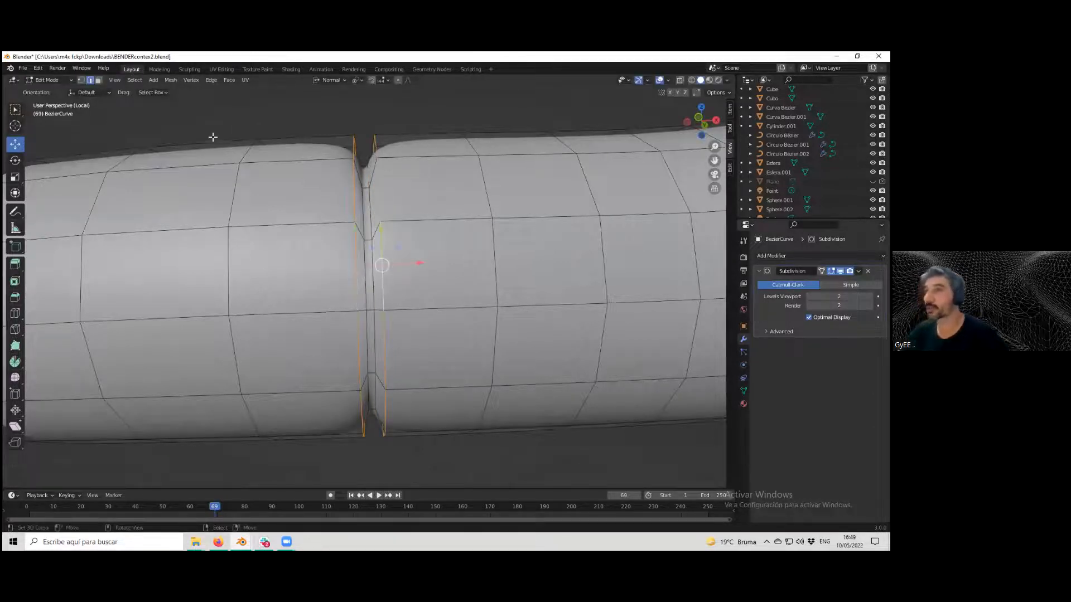
pyautogui.click(213, 80)
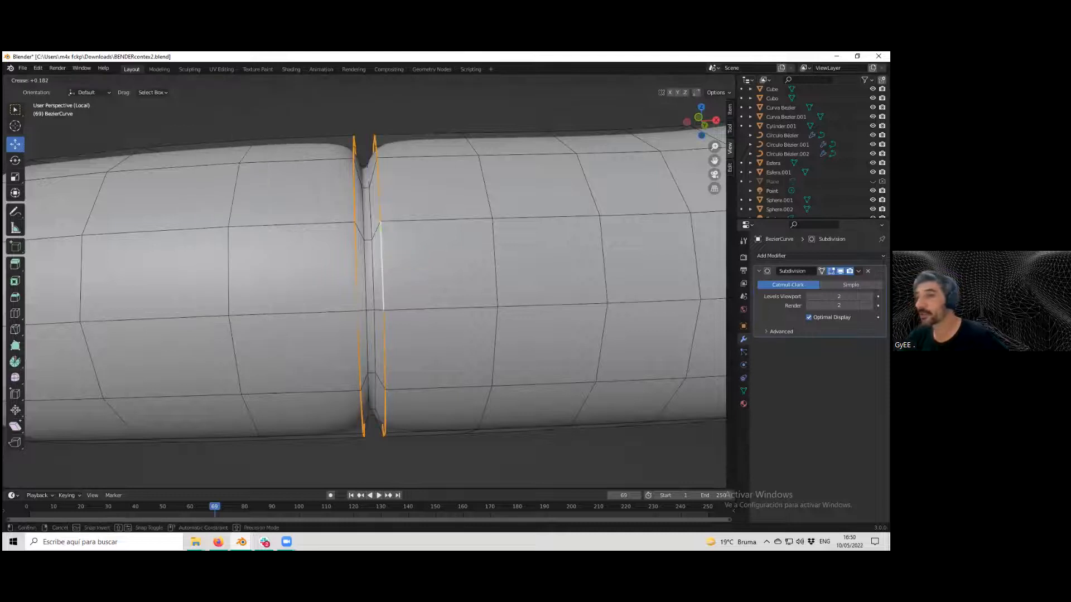
pyautogui.click(206, 235)
pyautogui.moveTo(124, 480)
pyautogui.mouseDown()
pyautogui.moveTo(149, 480)
pyautogui.moveTo(119, 478)
pyautogui.moveTo(140, 478)
pyautogui.mouseUp()
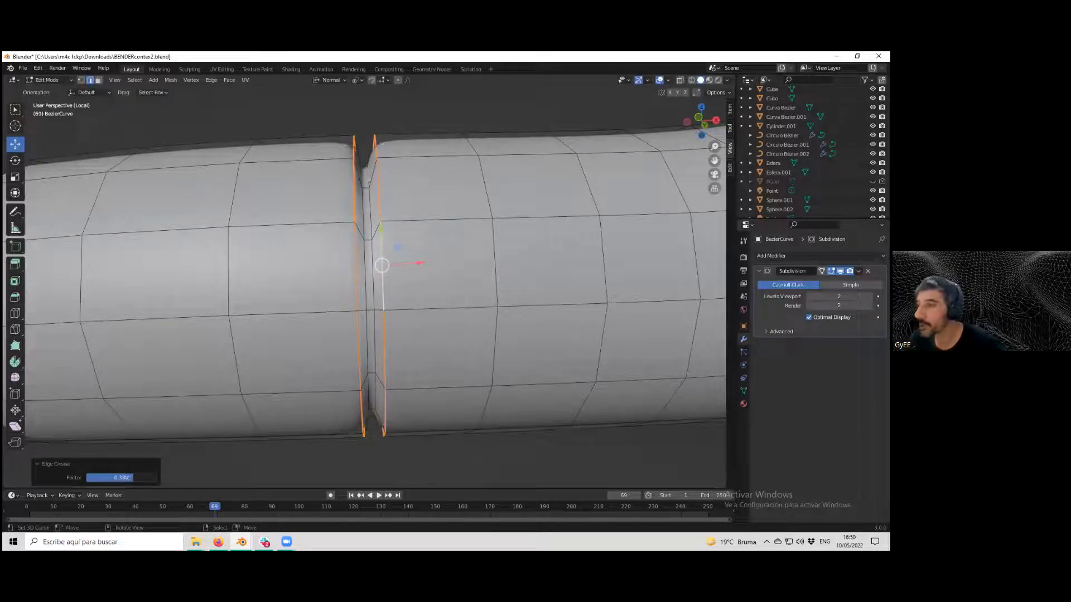
# Examine the creased groove with subdivision in Object Mode and Edit Mode.
pyautogui.scroll(-3, 212, 422)
pyautogui.scroll(1, 234, 417)
pyautogui.press('Tab')
pyautogui.scroll(-2, 267, 413)
pyautogui.scroll(5, 344, 396)
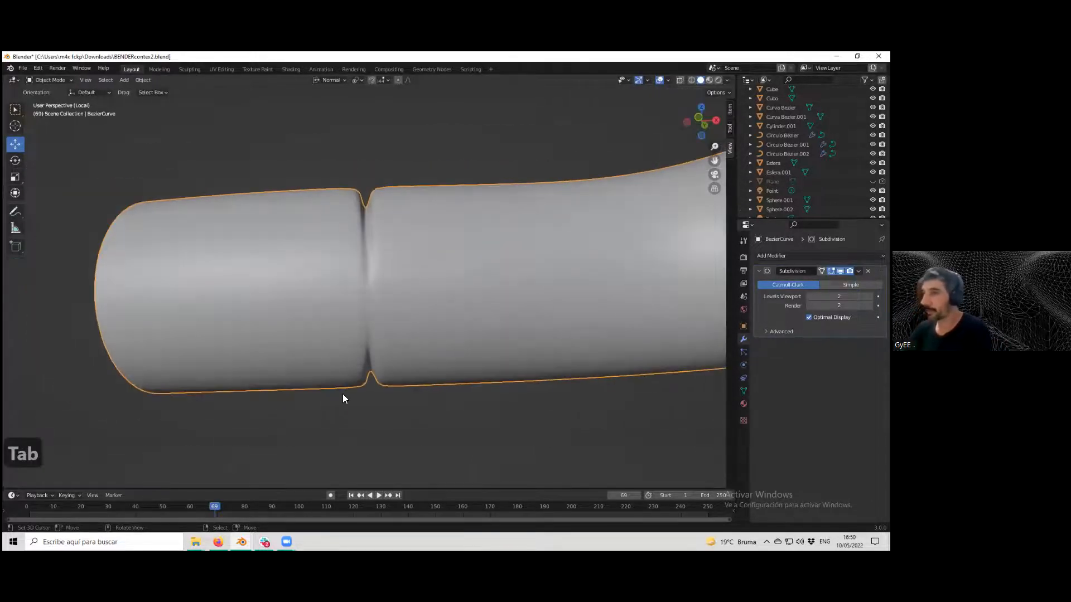
pyautogui.press('Tab')
pyautogui.click(377, 376)
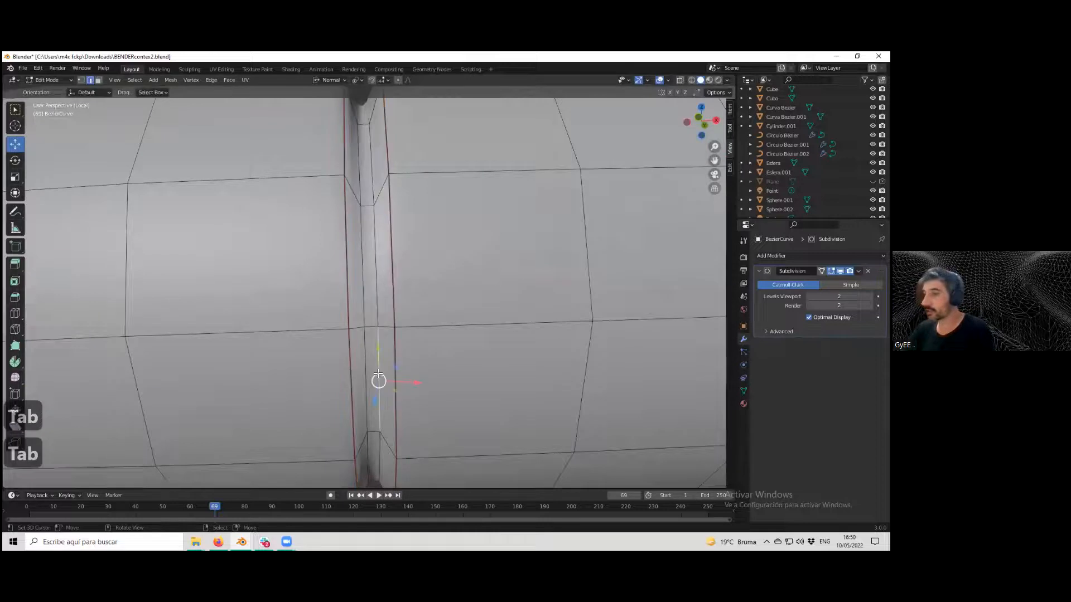
pyautogui.scroll(-6, 377, 376)
pyautogui.scroll(5, 377, 377)
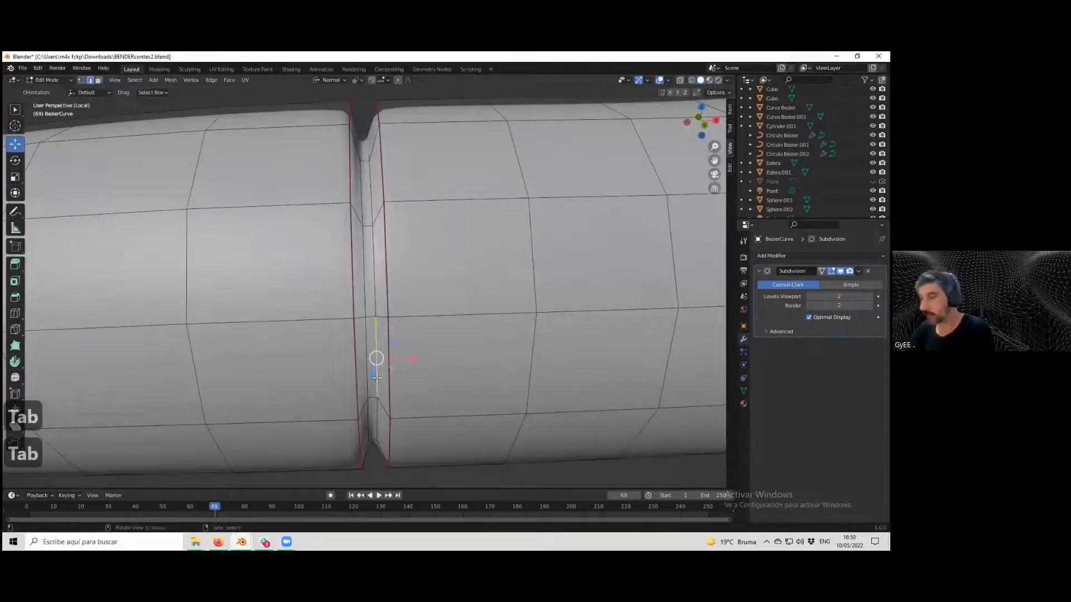
# Select the groove's edges and subdivide them with 2 cuts.
pyautogui.click(371, 397)
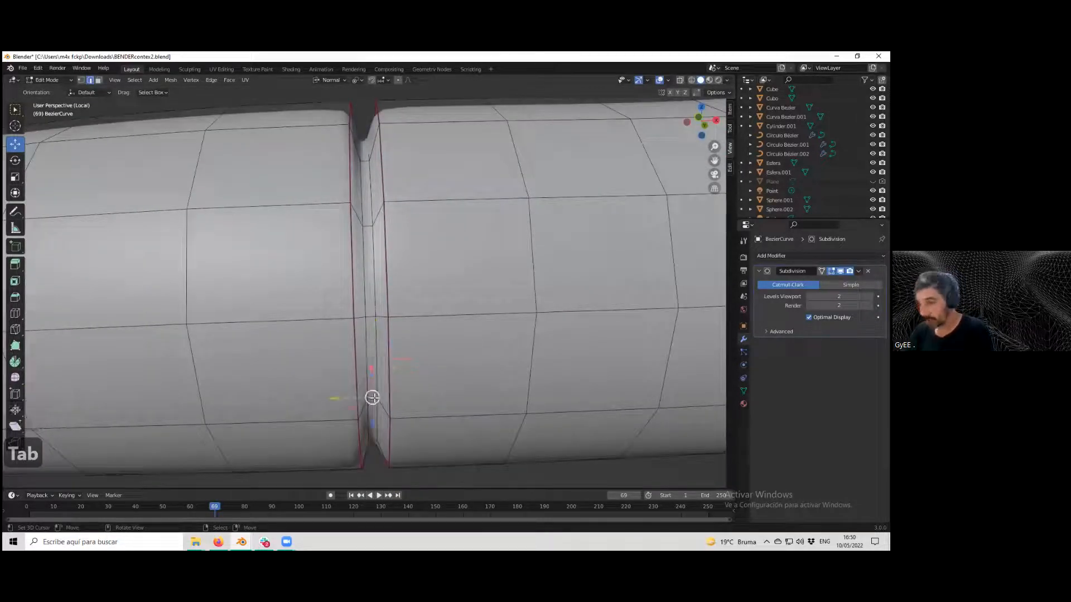
pyautogui.keyDown('alt'); pyautogui.click(374, 398); pyautogui.keyUp('alt')
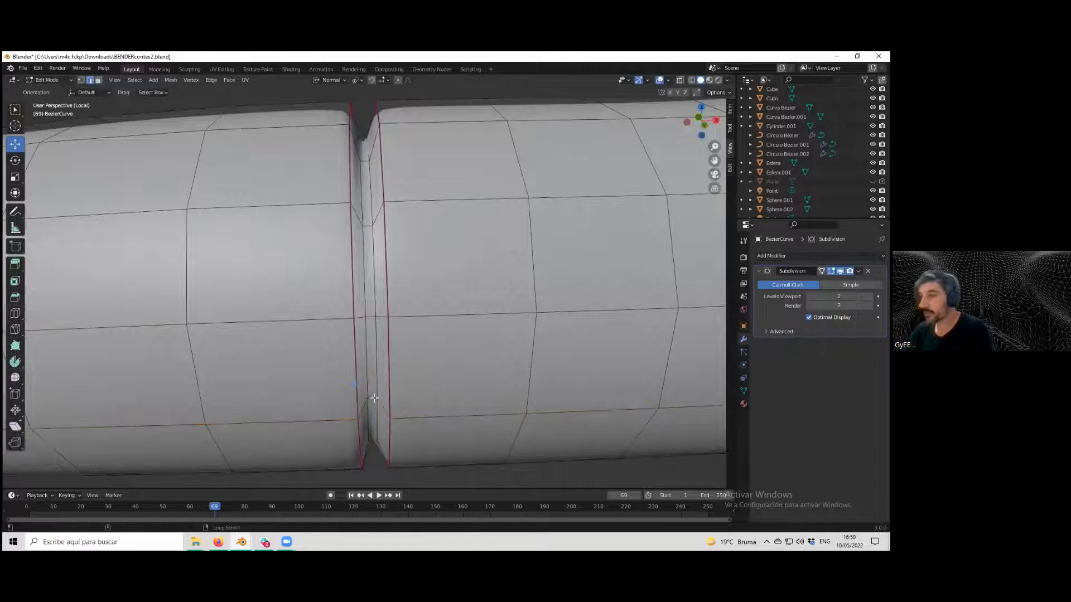
pyautogui.rightClick(374, 398)
pyautogui.keyDown('ctrl'); pyautogui.keyDown('alt'); pyautogui.rightClick(373, 397); pyautogui.keyUp('alt'); pyautogui.keyUp('ctrl')
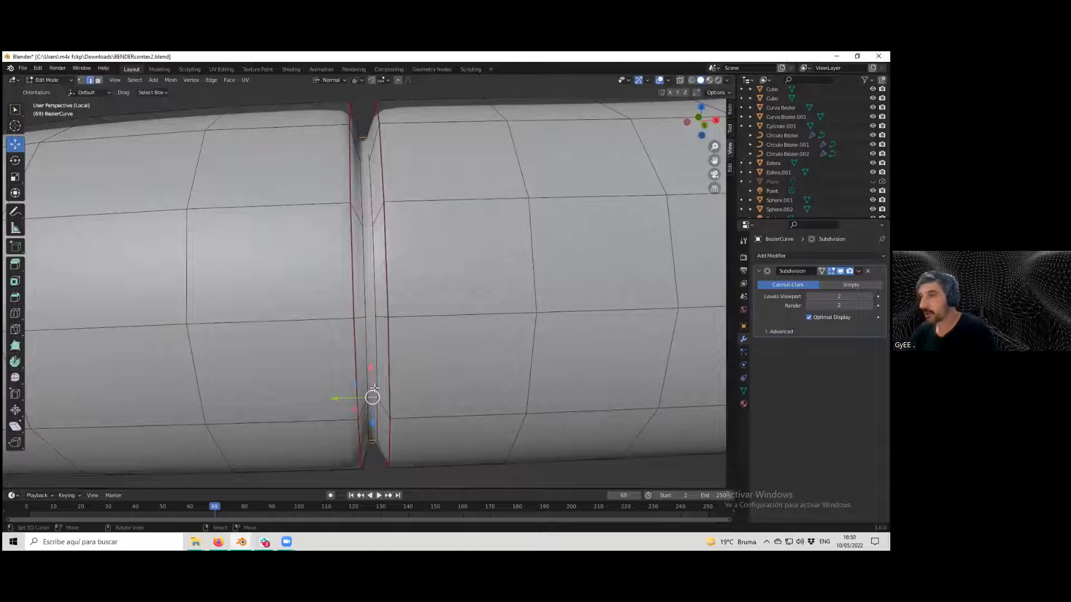
pyautogui.click(214, 80)
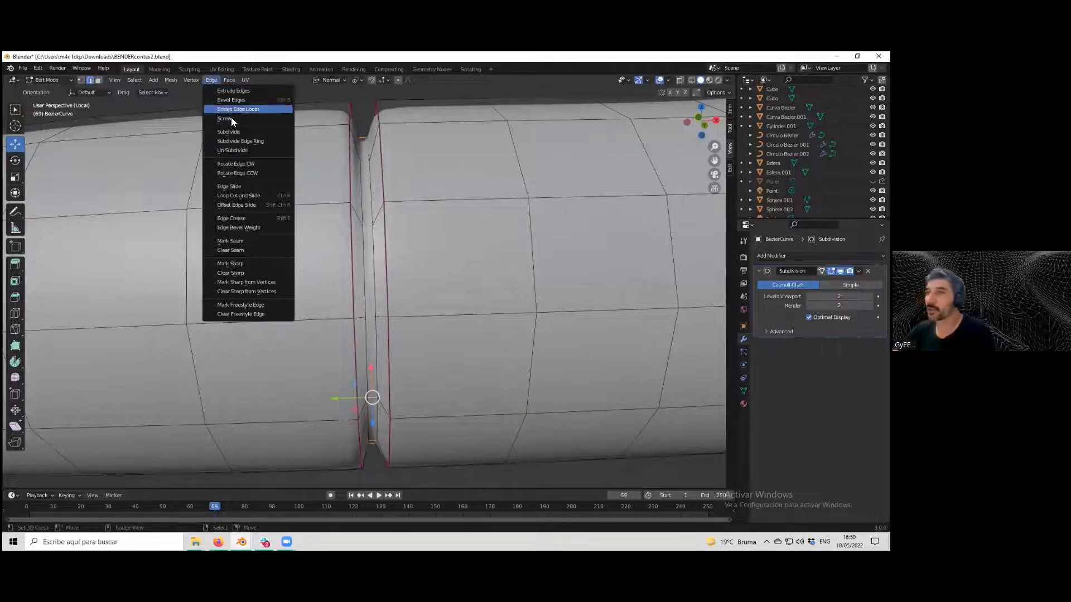
pyautogui.click(232, 132)
pyautogui.click(154, 417)
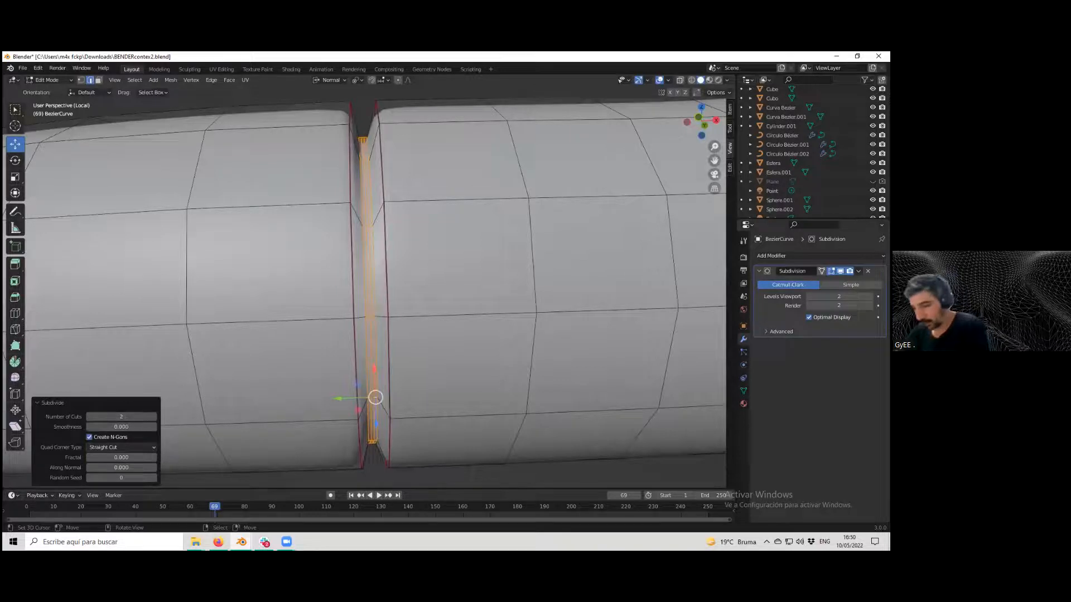
# Try to scale the groove's new faces along the Y axis, and undo the scale.
pyautogui.press('s')
pyautogui.press('x')
pyautogui.press('x')
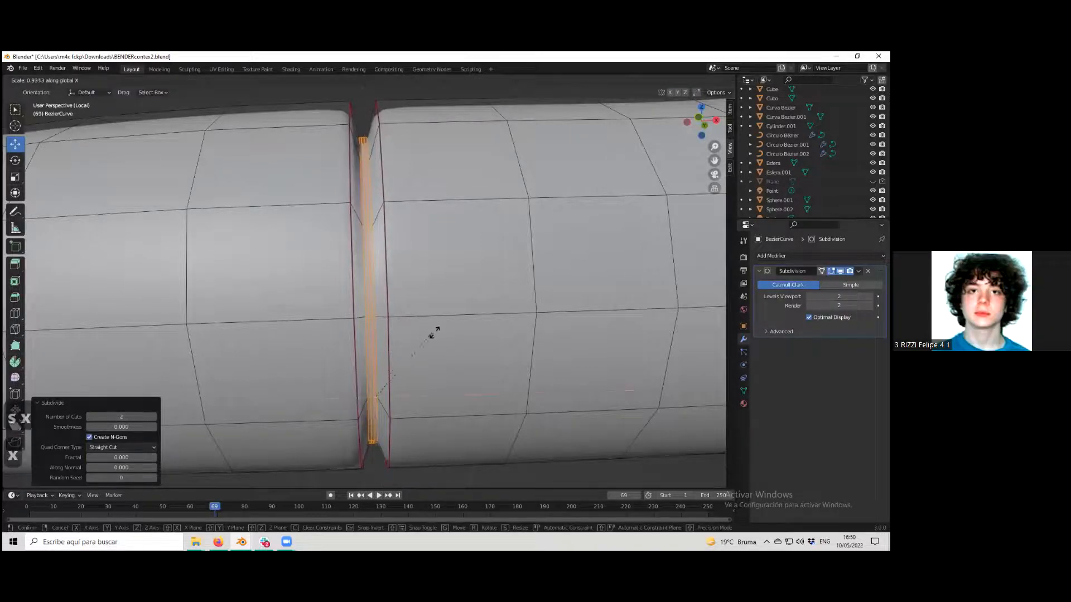
pyautogui.press('y')
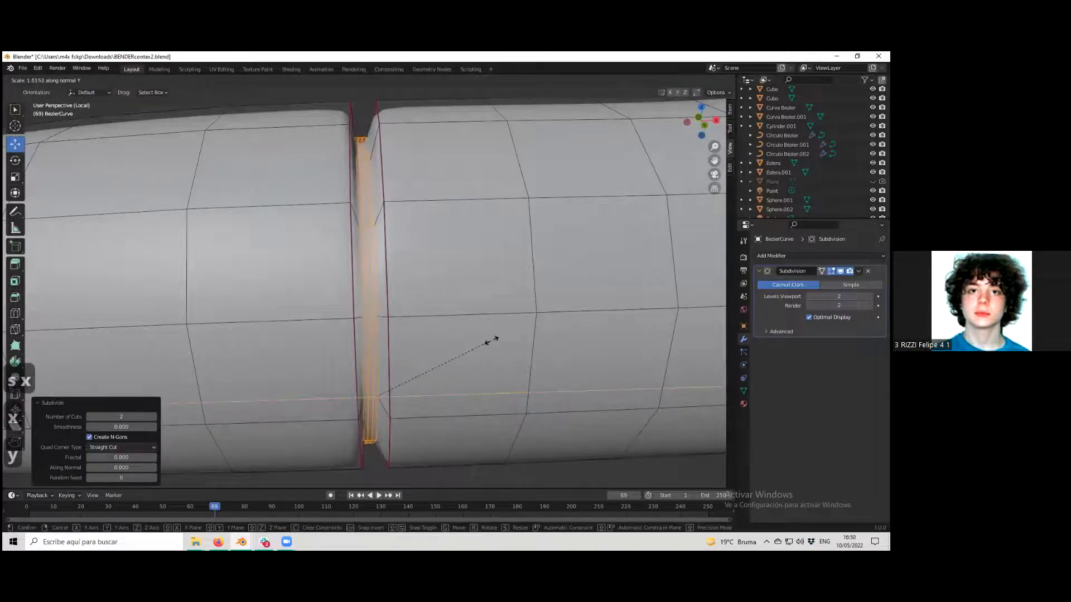
pyautogui.click(462, 358)
pyautogui.hotkey('ctrl', 'z')
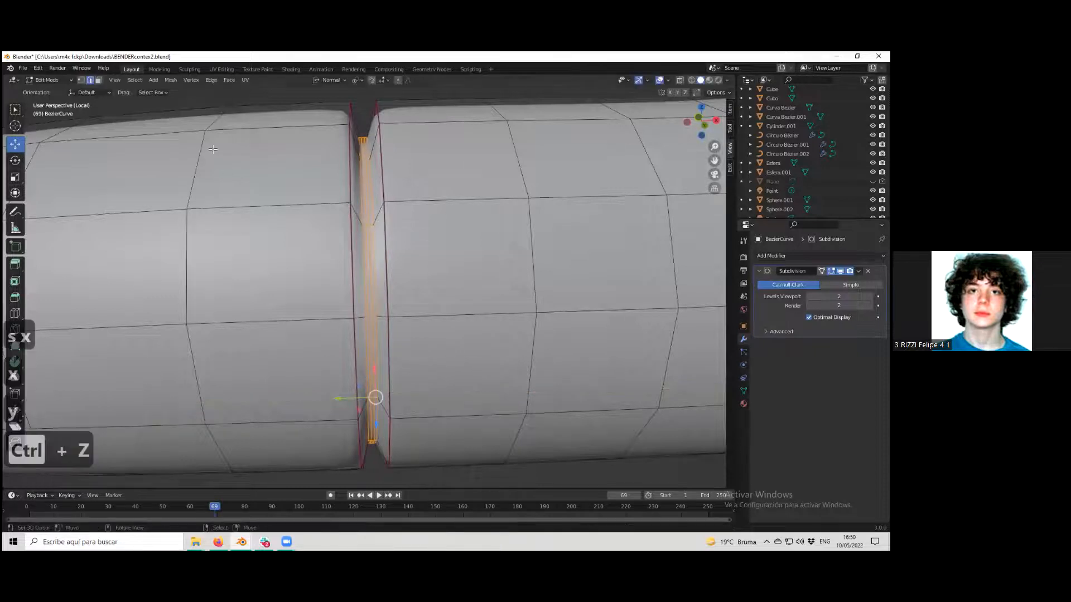
# Return to Object Mode and convert the arm to a mesh.
pyautogui.press('Tab')
pyautogui.scroll(-3, 319, 201)
pyautogui.moveTo(369, 224); pyautogui.dragTo(365, 319, button='middle')
pyautogui.scroll(-5, 382, 258)
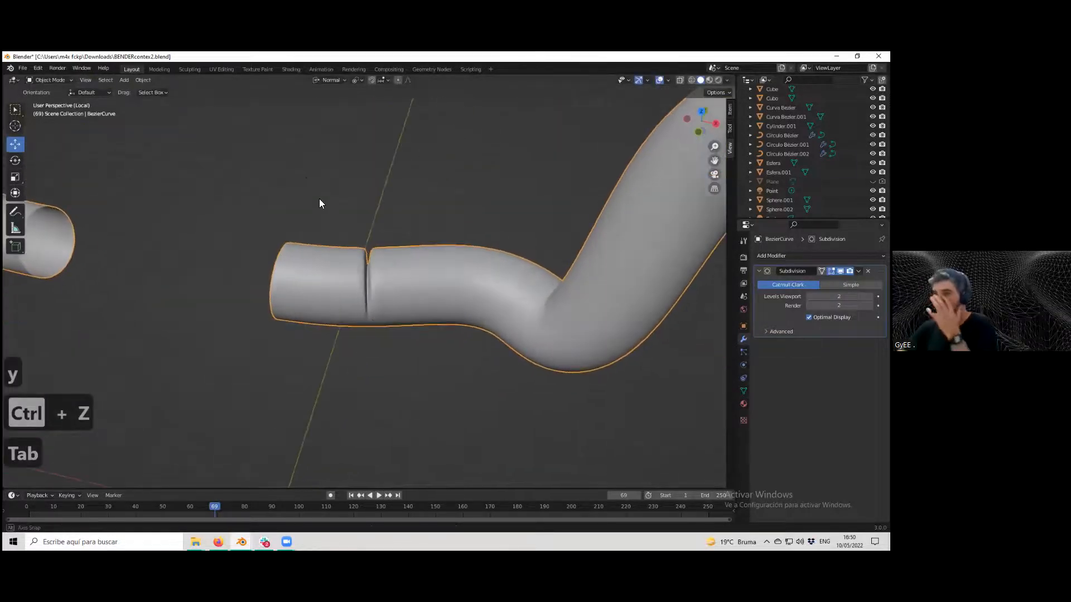
pyautogui.click(144, 80)
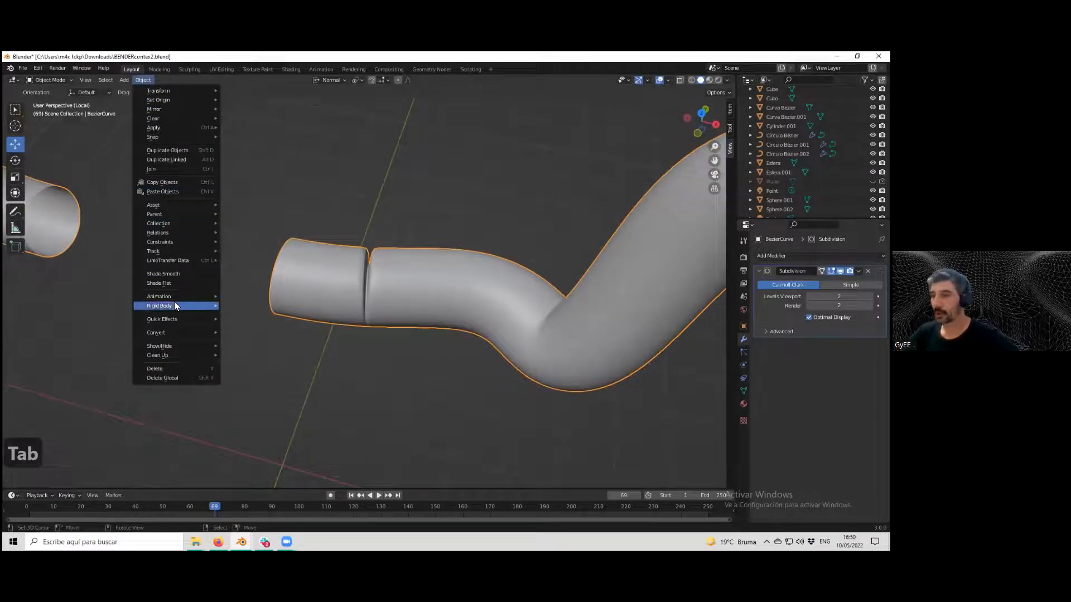
pyautogui.moveTo(179, 332)
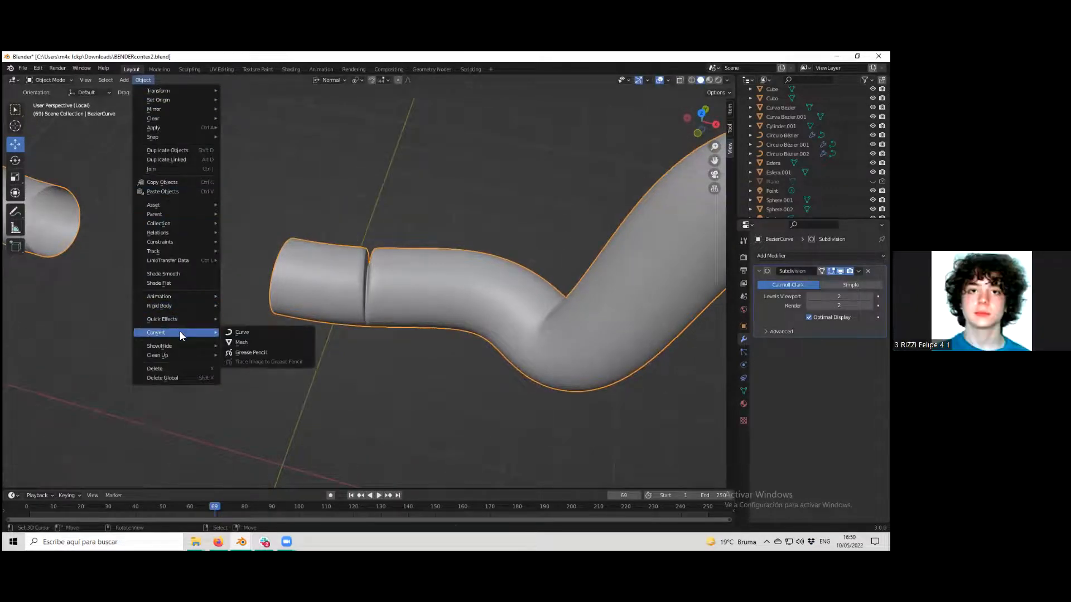
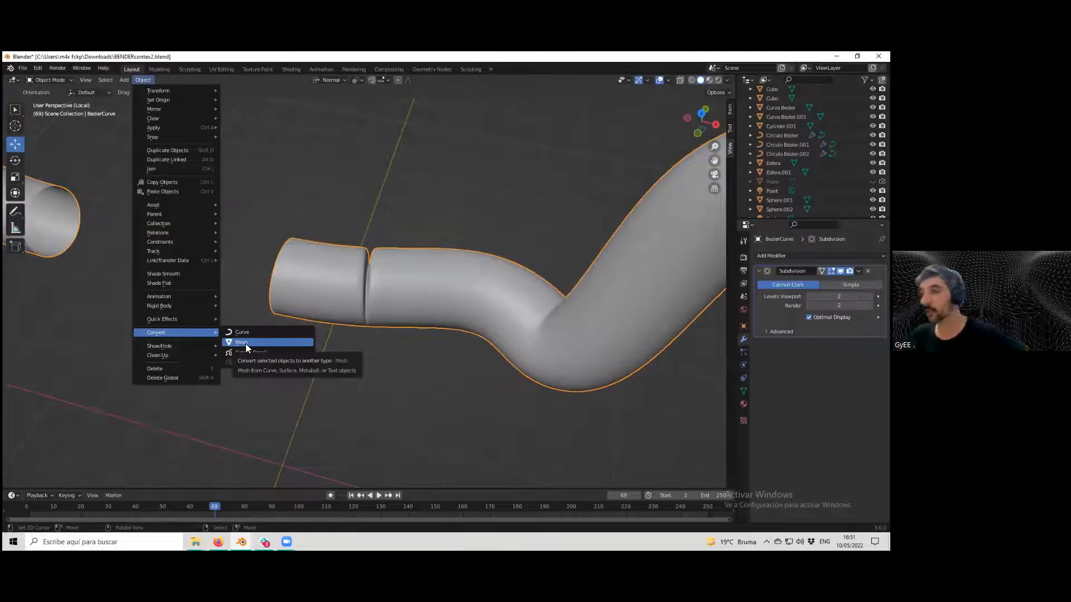
# Add an Archimedean curve spiral and frame it in the view.
pyautogui.click(122, 80)
pyautogui.moveTo(189, 101)
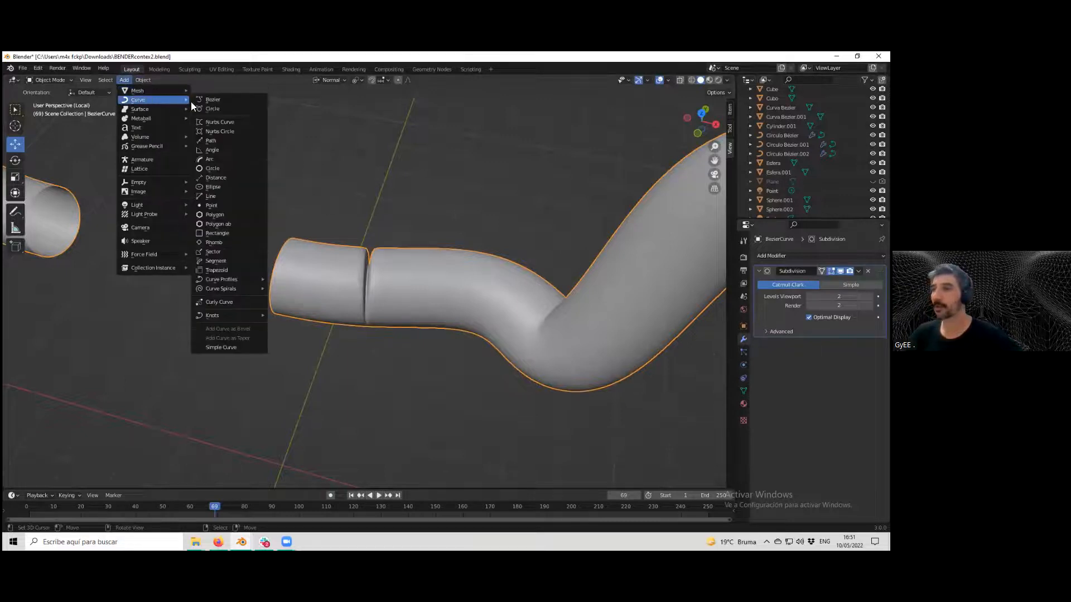
pyautogui.moveTo(237, 288)
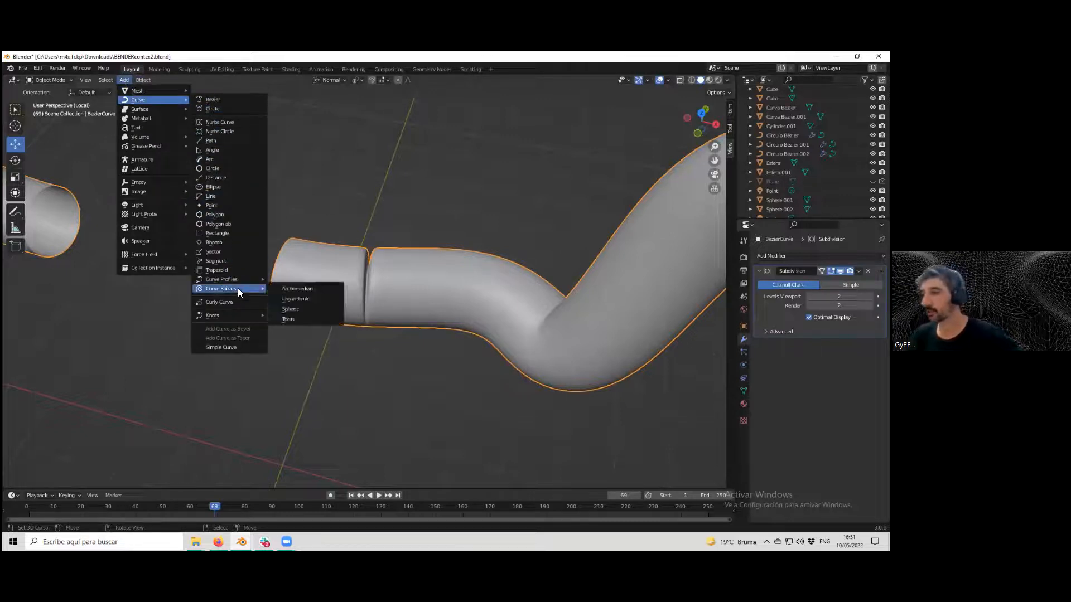
pyautogui.click(285, 288)
pyautogui.moveTo(289, 346)
pyautogui.mouseDown(button='middle')
pyautogui.moveTo(266, 353)
pyautogui.moveTo(280, 358)
pyautogui.mouseUp(button='middle')
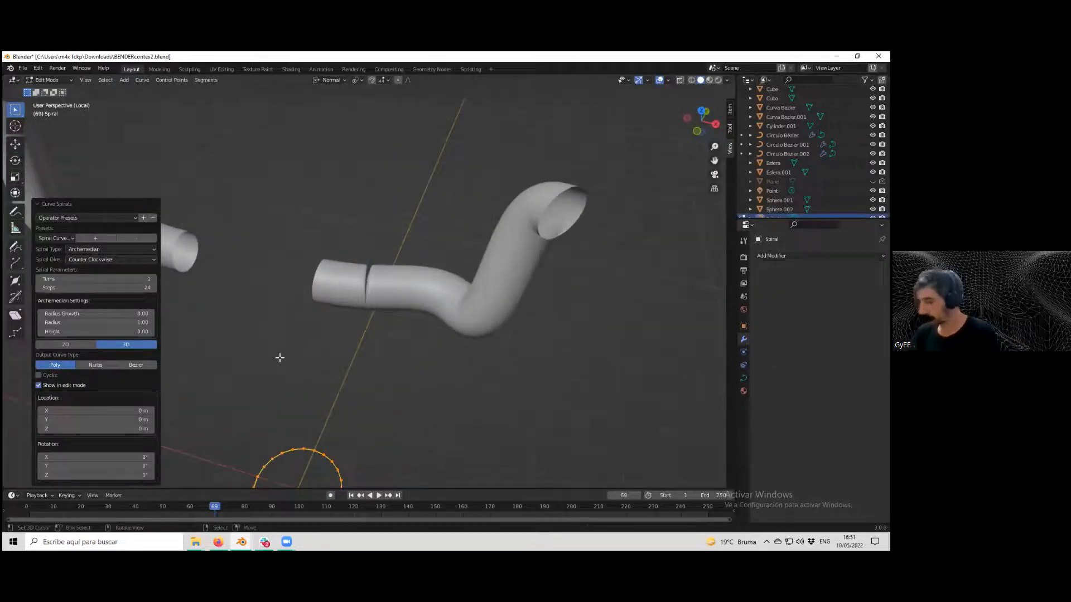
pyautogui.press('KP_Decimal')
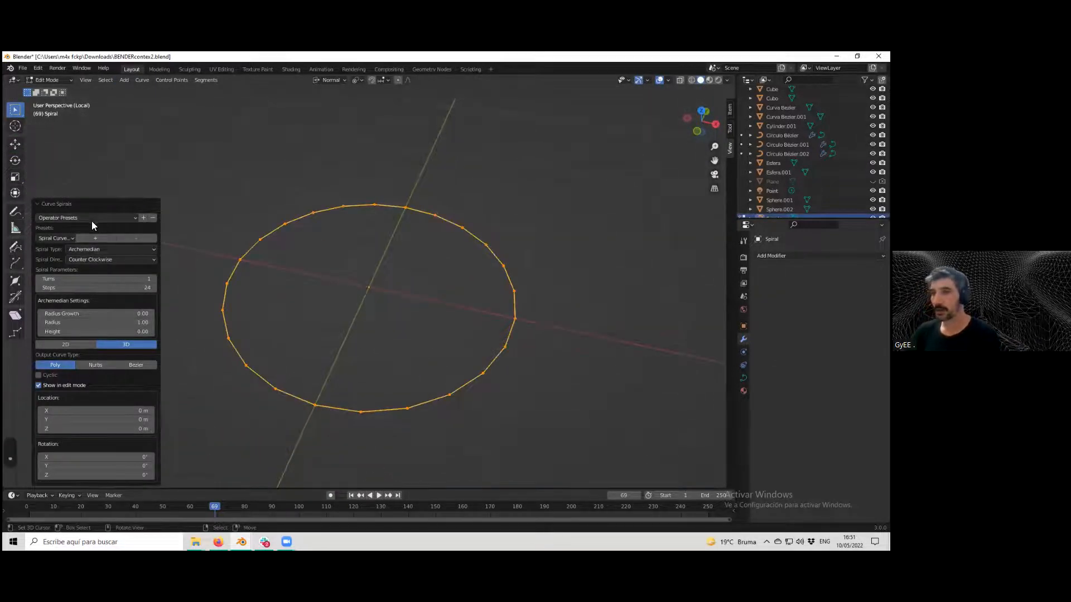
# Set the spiral's turns to 3, height to 1.05 and radius growth to 0.63.
pyautogui.moveTo(133, 281); pyautogui.dragTo(154, 278)
pyautogui.scroll(-4, 320, 311)
pyautogui.scroll(-2, 320, 310)
pyautogui.moveTo(128, 331); pyautogui.dragTo(137, 327)
pyautogui.scroll(-2, 355, 303)
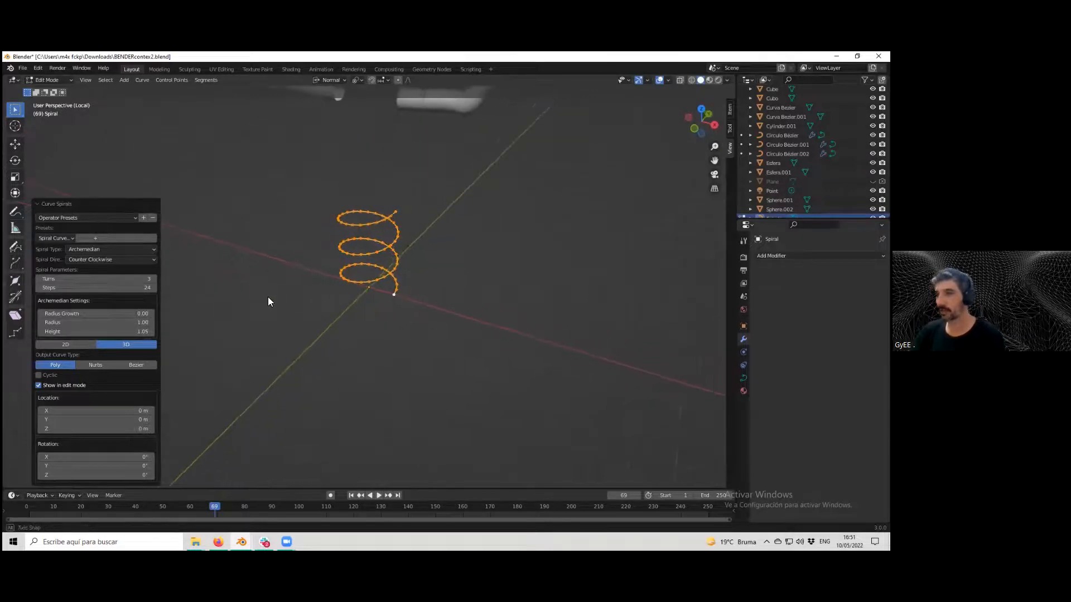
pyautogui.moveTo(267, 297); pyautogui.dragTo(257, 288, button='middle')
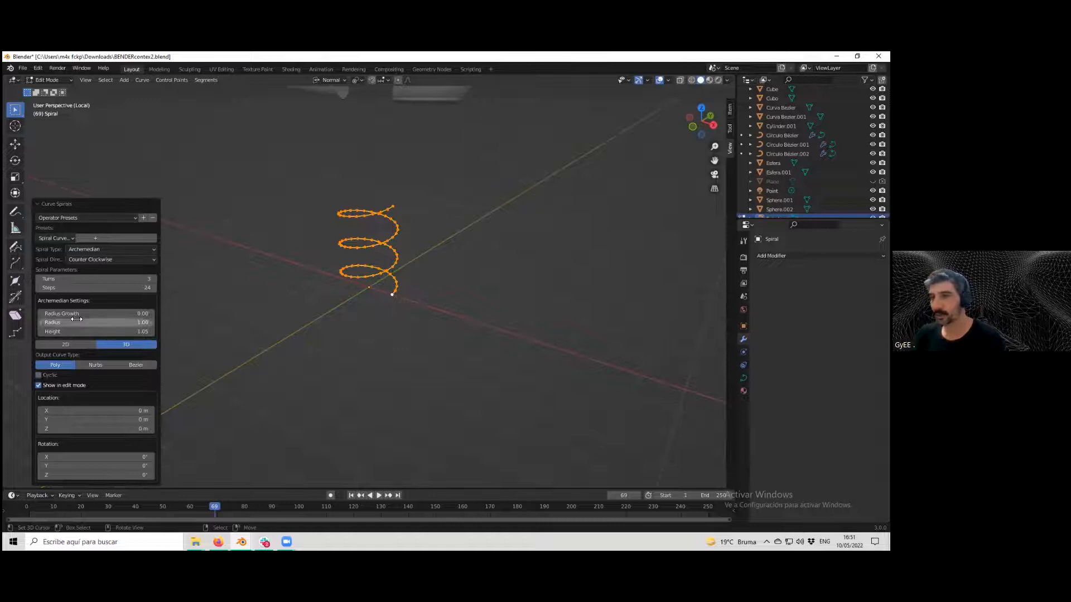
pyautogui.moveTo(90, 314)
pyautogui.mouseDown()
pyautogui.moveTo(129, 314)
pyautogui.moveTo(100, 321)
pyautogui.mouseUp()
pyautogui.moveTo(297, 294); pyautogui.dragTo(259, 269, button='middle')
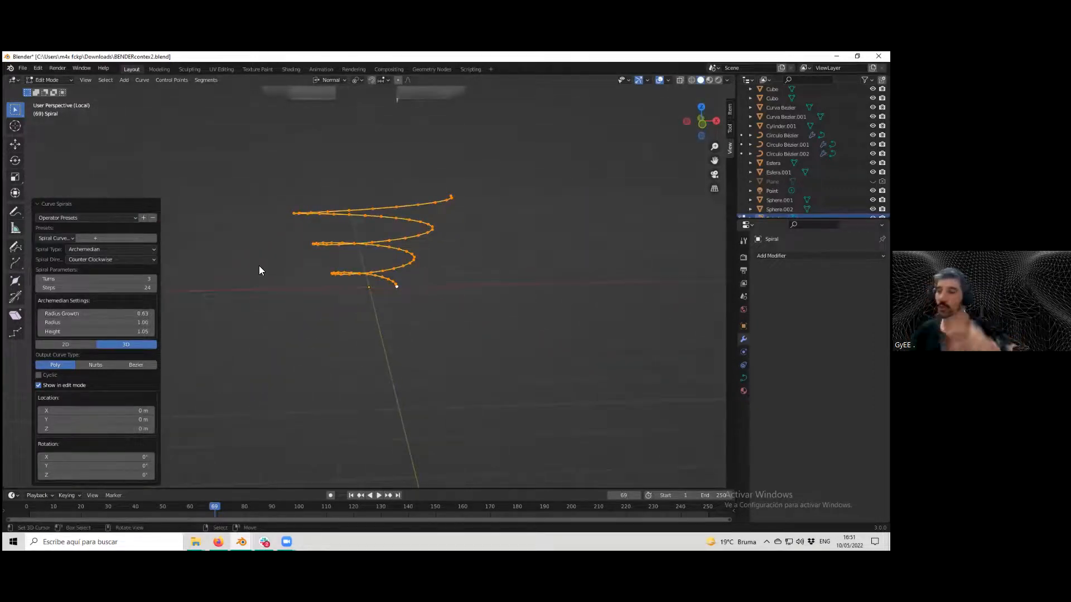
# Adjust the spiral's steps, settling on 20.
pyautogui.moveTo(155, 289); pyautogui.dragTo(120, 294)
pyautogui.moveTo(383, 256); pyautogui.dragTo(184, 268, button='middle')
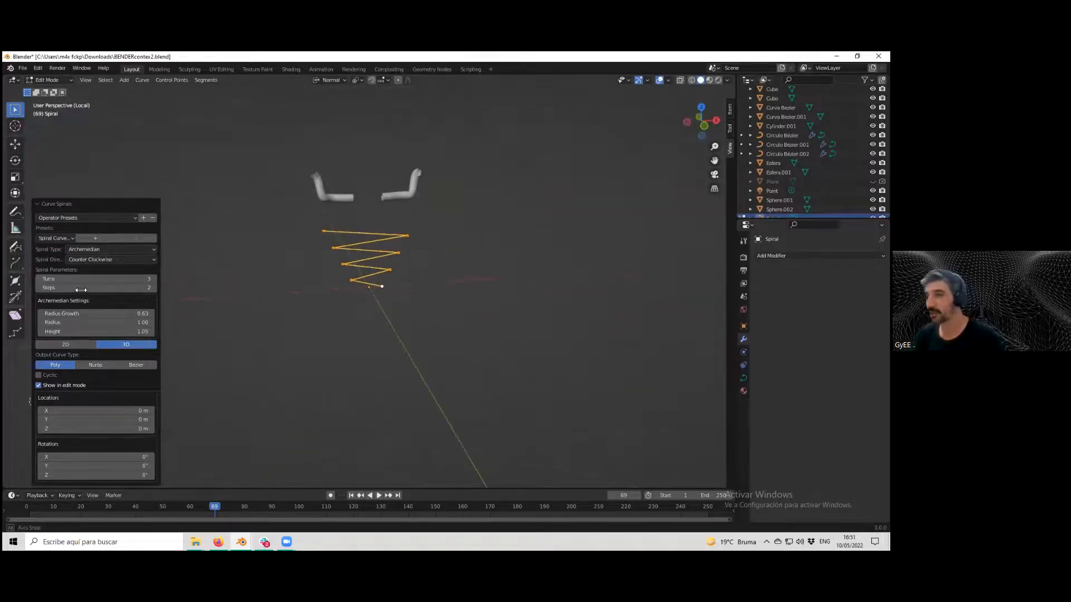
pyautogui.click(153, 288)
pyautogui.moveTo(330, 320); pyautogui.dragTo(154, 294, button='middle')
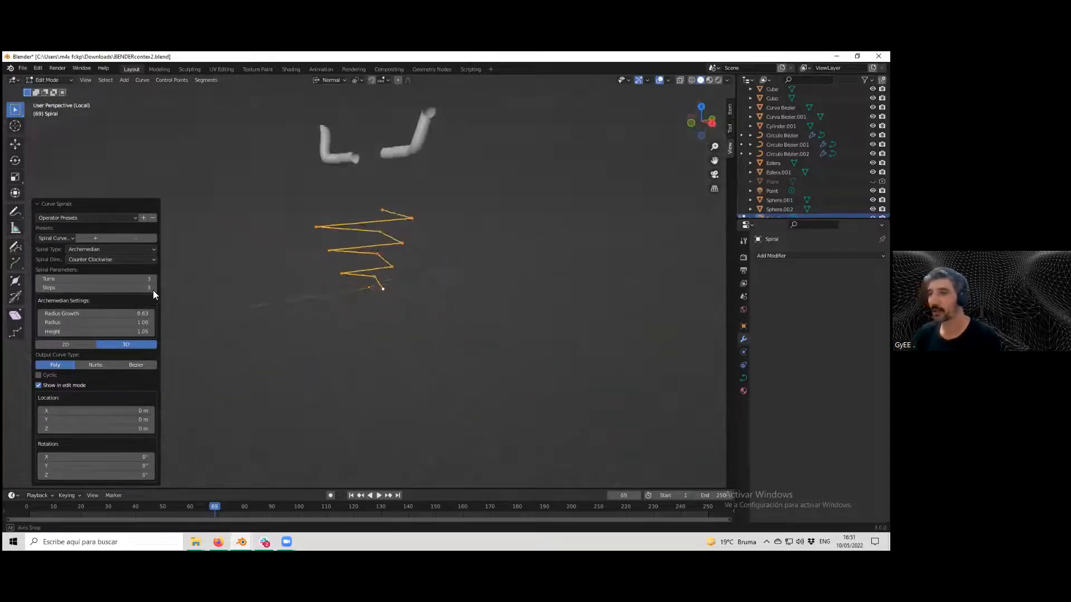
pyautogui.click(154, 288)
pyautogui.click(154, 287)
pyautogui.click(154, 289)
pyautogui.click(154, 289)
pyautogui.click(154, 289)
pyautogui.click(154, 289)
pyautogui.click(154, 289)
pyautogui.click(154, 289)
pyautogui.moveTo(337, 320); pyautogui.dragTo(351, 285, button='middle')
pyautogui.moveTo(131, 289); pyautogui.dragTo(137, 290)
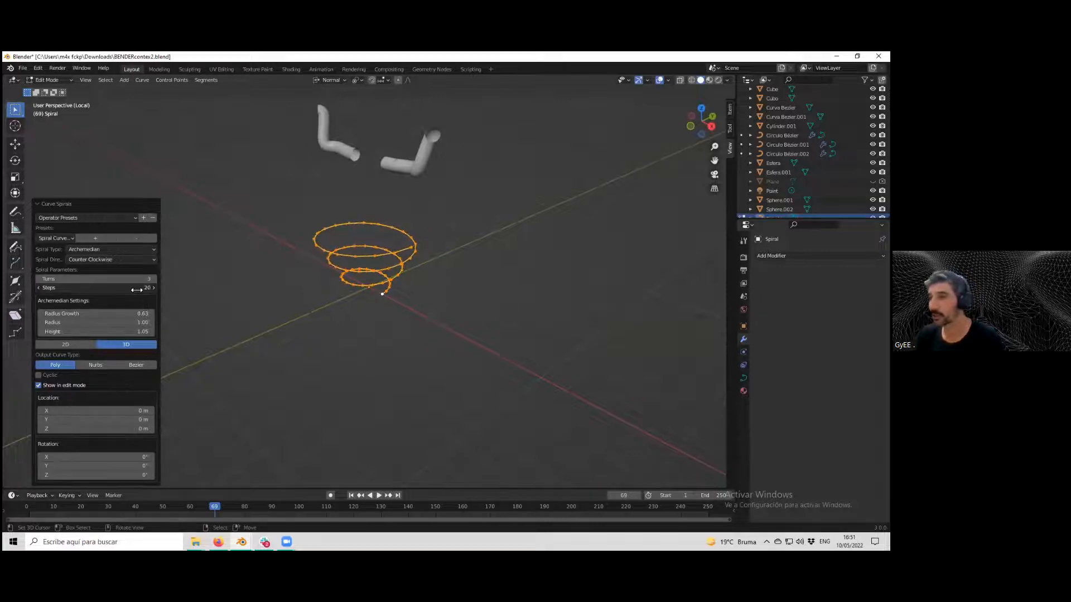
# Switch the spiral type to Logarithmic, then to Torus.
pyautogui.click(125, 252)
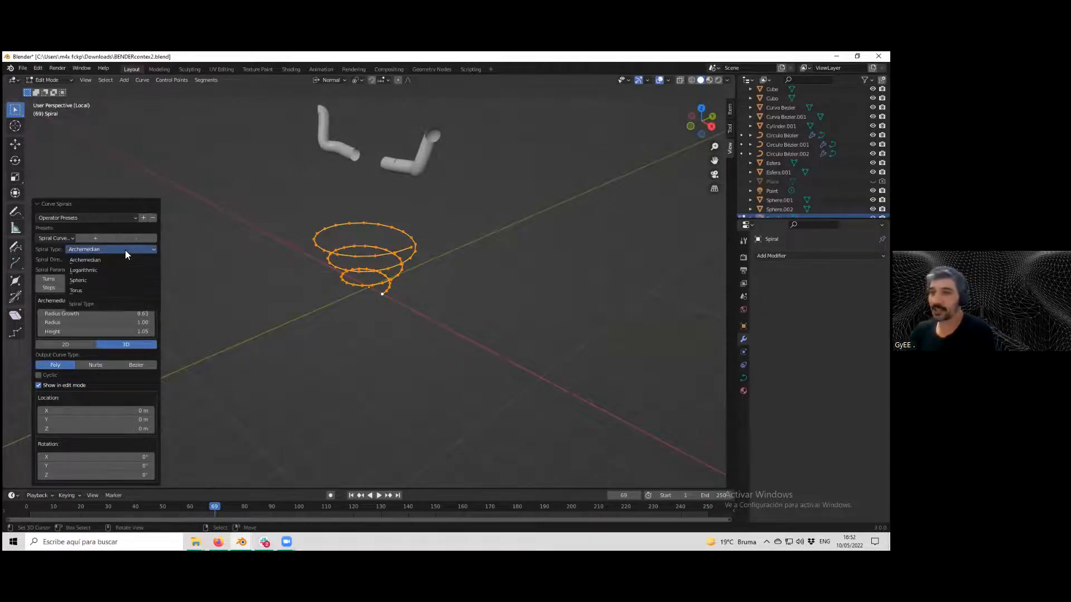
pyautogui.click(89, 272)
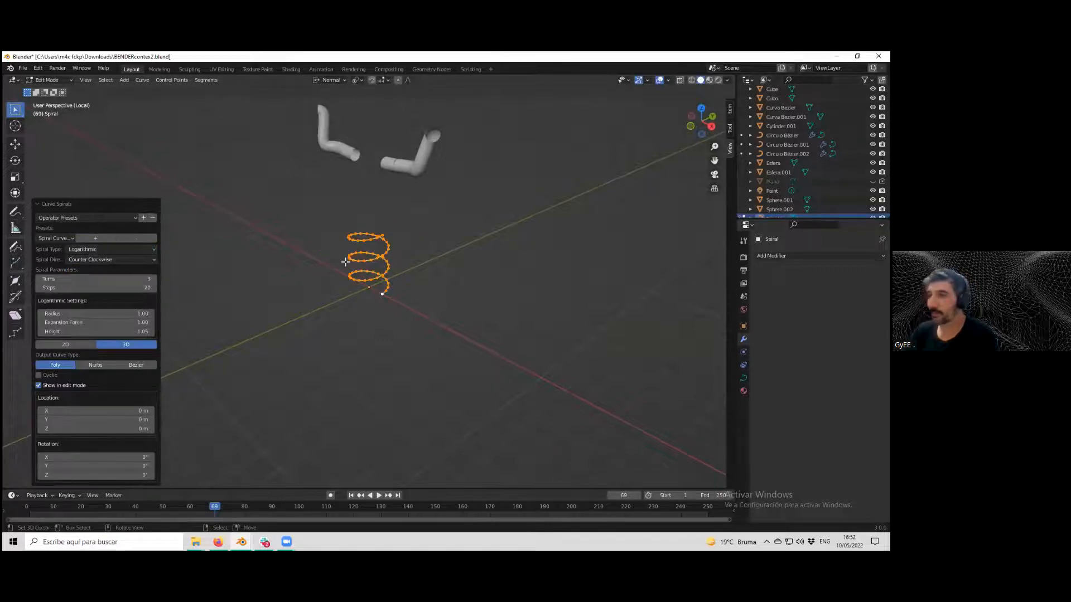
pyautogui.click(102, 250)
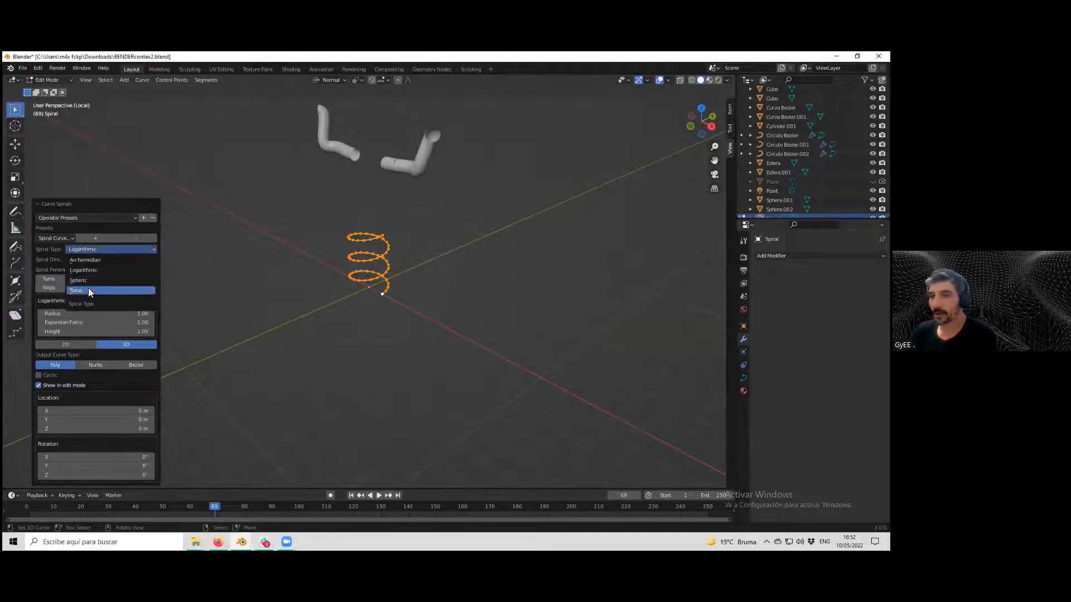
pyautogui.click(89, 287)
pyautogui.moveTo(343, 322); pyautogui.dragTo(169, 233, button='middle')
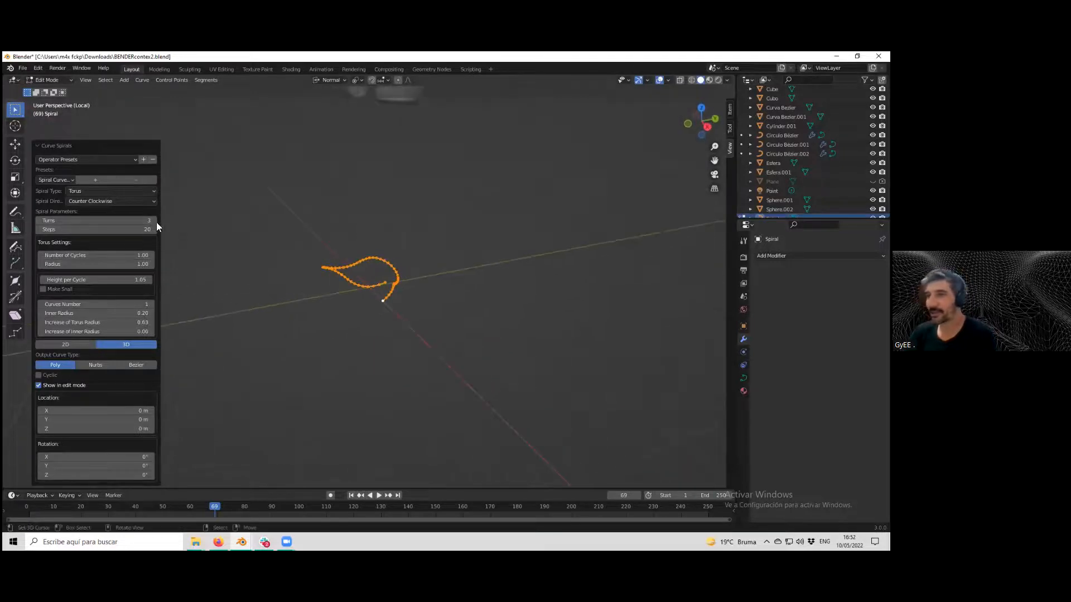
# Increase the torus spiral's number of turns.
pyautogui.click(154, 220)
pyautogui.click(154, 220)
pyautogui.click(155, 220)
pyautogui.click(155, 220)
pyautogui.click(154, 220)
pyautogui.click(154, 221)
pyautogui.click(155, 221)
pyautogui.click(154, 220)
pyautogui.click(154, 221)
pyautogui.click(155, 220)
pyautogui.click(154, 220)
pyautogui.scroll(3, 382, 268)
pyautogui.moveTo(382, 268); pyautogui.dragTo(480, 327, button='middle')
# Give the spiral curve a round bevel with a depth of 0.12 m.
pyautogui.press('Tab')
pyautogui.press('Tab')
pyautogui.scroll(2, 400, 276)
pyautogui.click(743, 377)
pyautogui.moveTo(839, 391); pyautogui.dragTo(867, 391)
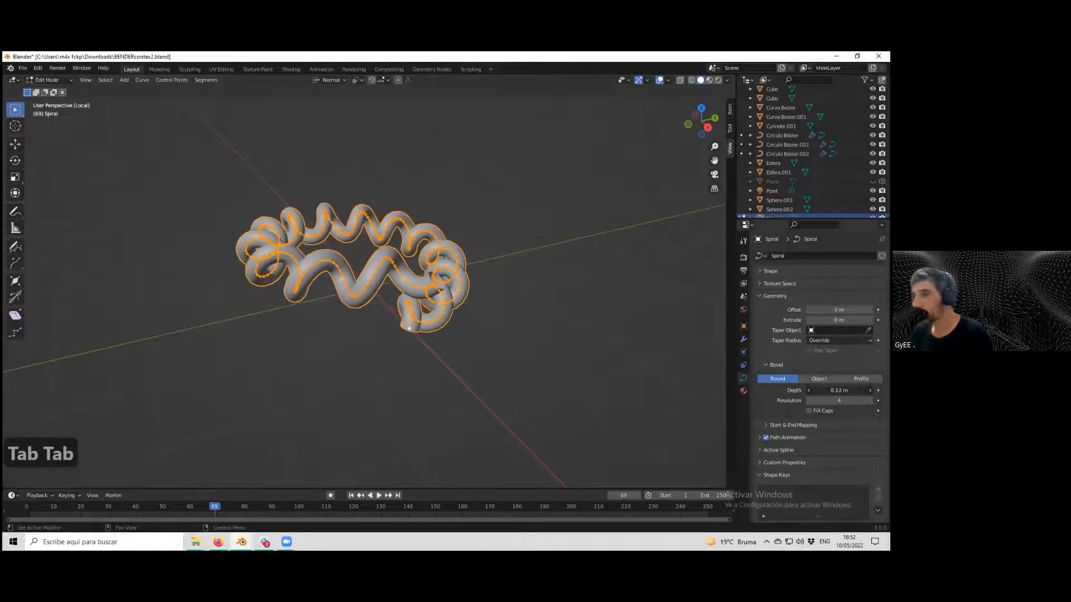
# Return to Object Mode and convert the spiral to a mesh, keeping the original curve.
pyautogui.moveTo(401, 292); pyautogui.dragTo(349, 273, button='middle')
pyautogui.press('Tab')
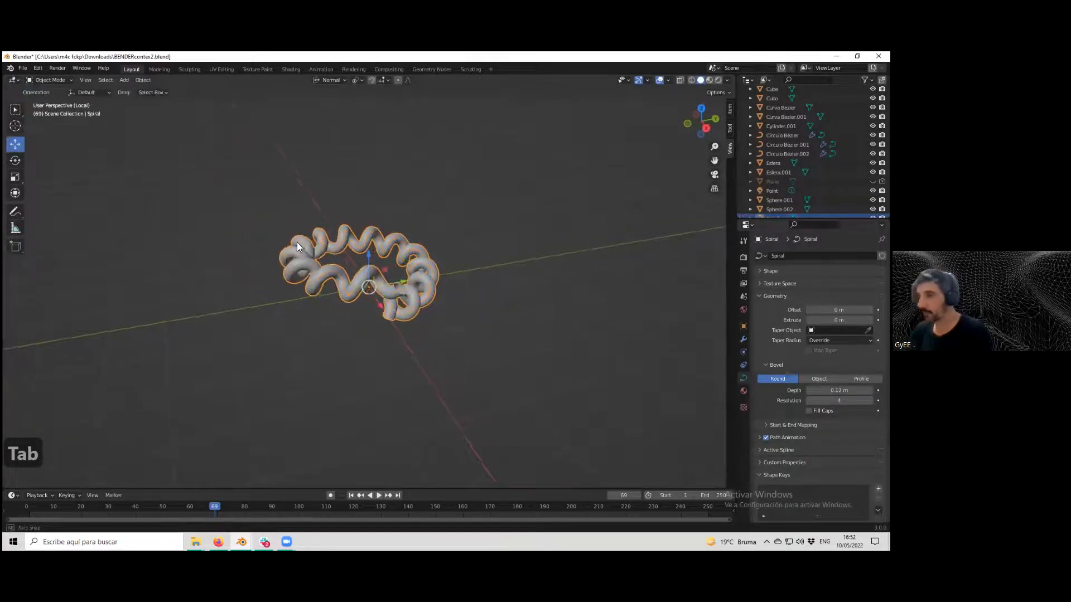
pyautogui.moveTo(298, 243); pyautogui.dragTo(235, 178, button='middle')
pyautogui.click(143, 81)
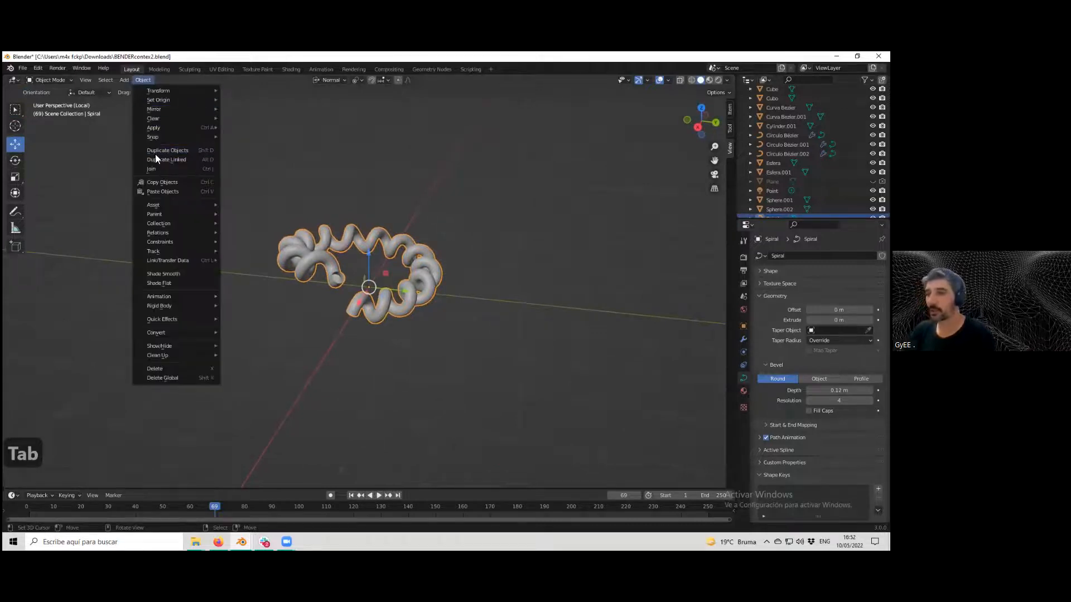
pyautogui.moveTo(193, 333)
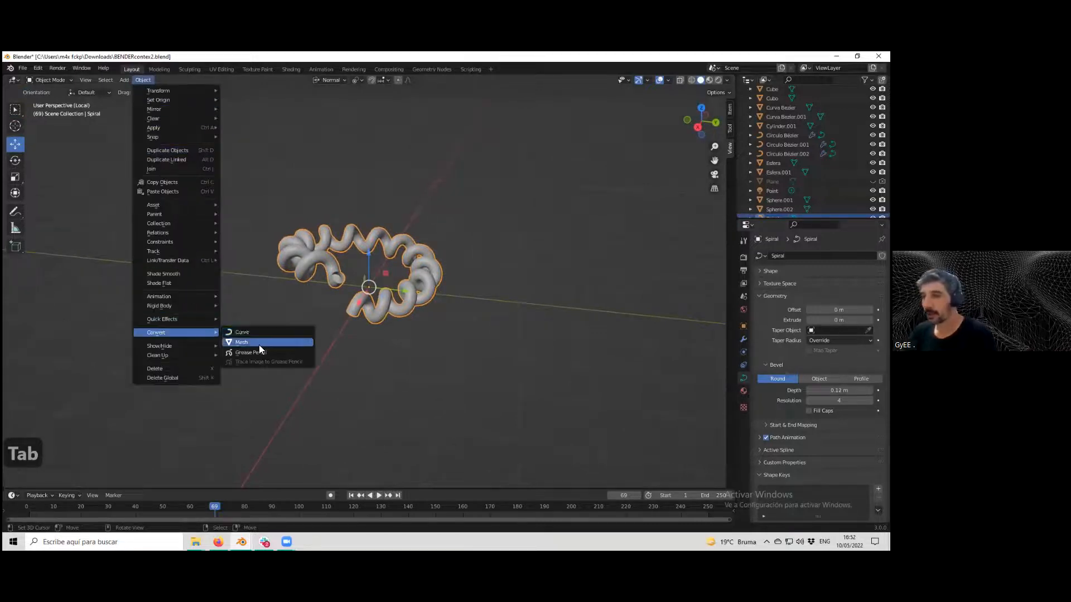
pyautogui.click(259, 344)
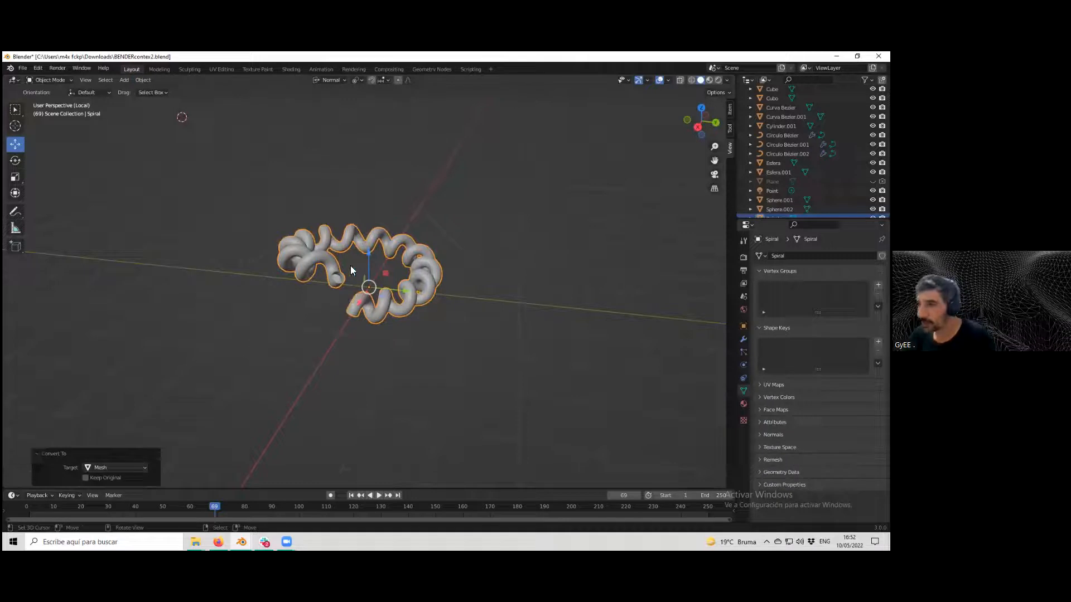
pyautogui.click(85, 478)
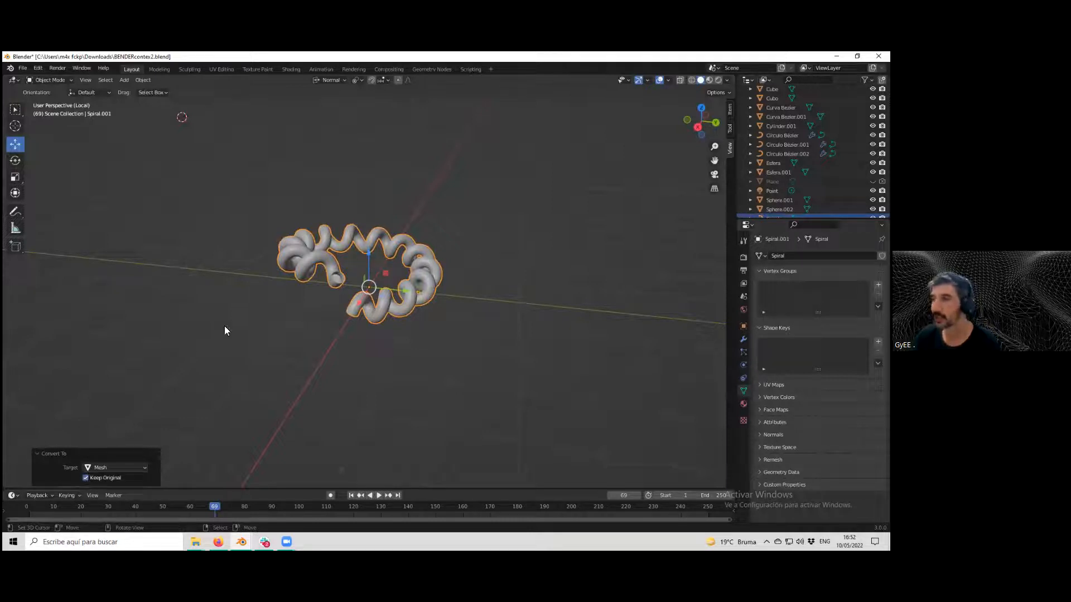
# Move the mesh copy beside the original, and set the original curve's bevel depth to 0.24 m.
pyautogui.click(400, 289)
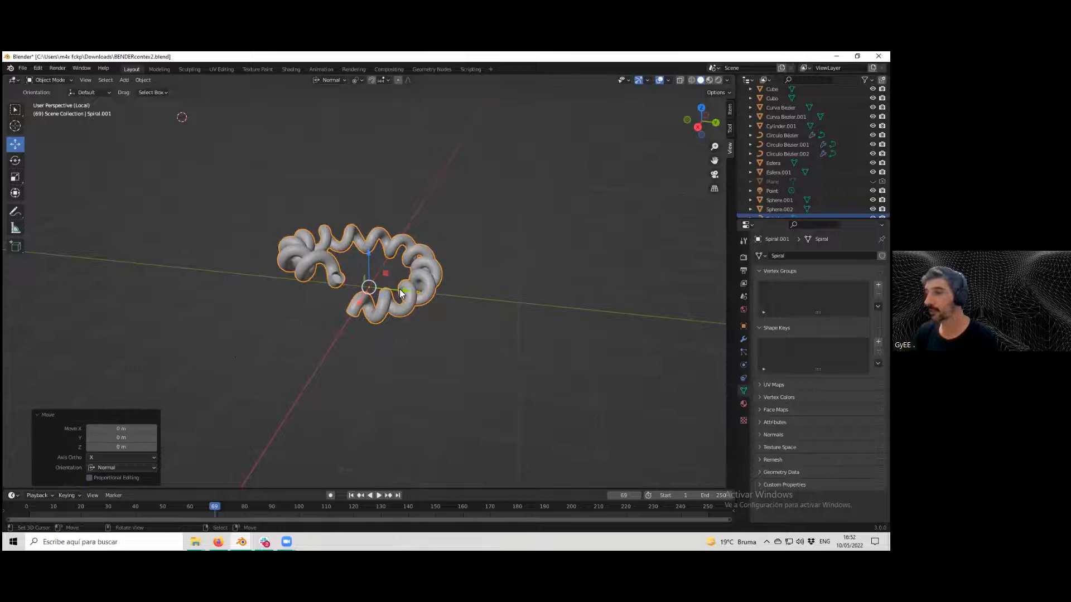
pyautogui.moveTo(399, 289); pyautogui.dragTo(596, 304)
pyautogui.click(401, 289)
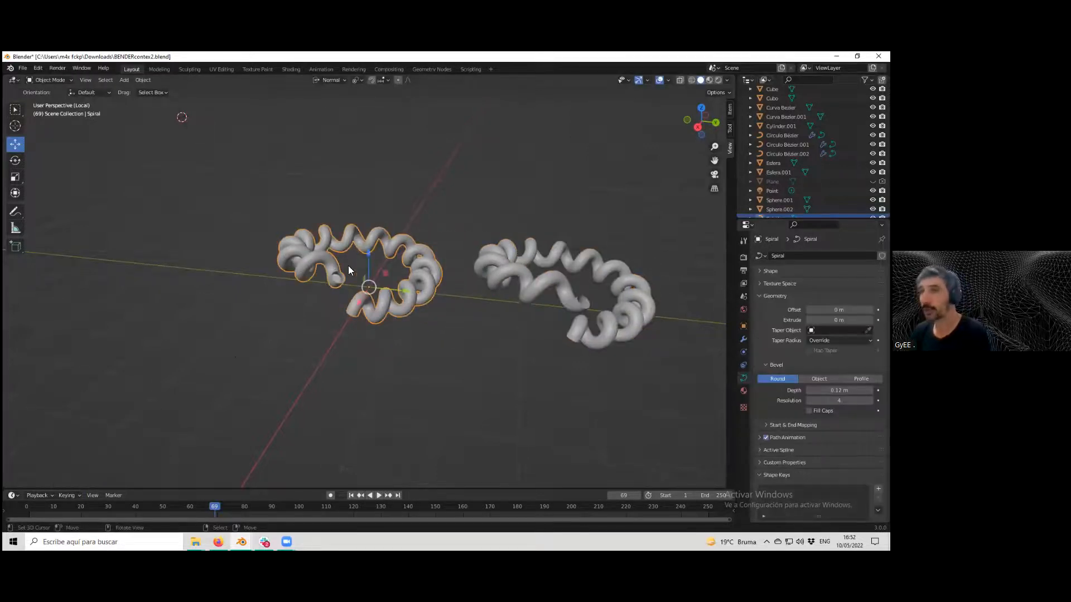
pyautogui.moveTo(840, 390)
pyautogui.mouseDown()
pyautogui.moveTo(858, 390)
pyautogui.moveTo(819, 390)
pyautogui.moveTo(853, 390)
pyautogui.moveTo(839, 390)
pyautogui.mouseUp()
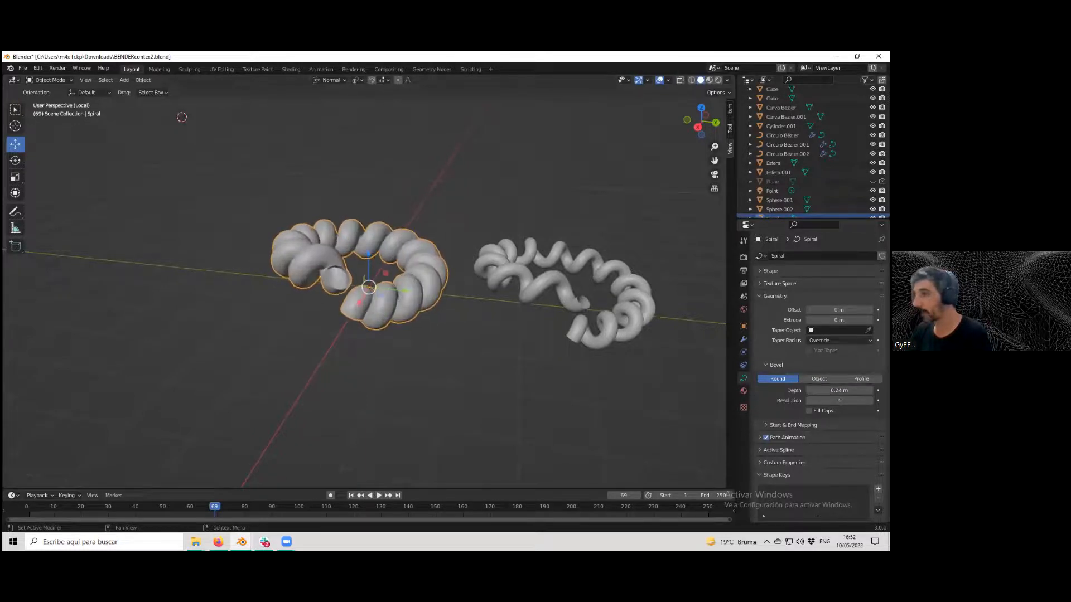
# Inspect the mesh copy's topology in Edit Mode and compare both spirals.
pyautogui.click(609, 334)
pyautogui.press('Tab')
pyautogui.press('Tab')
pyautogui.press('Tab')
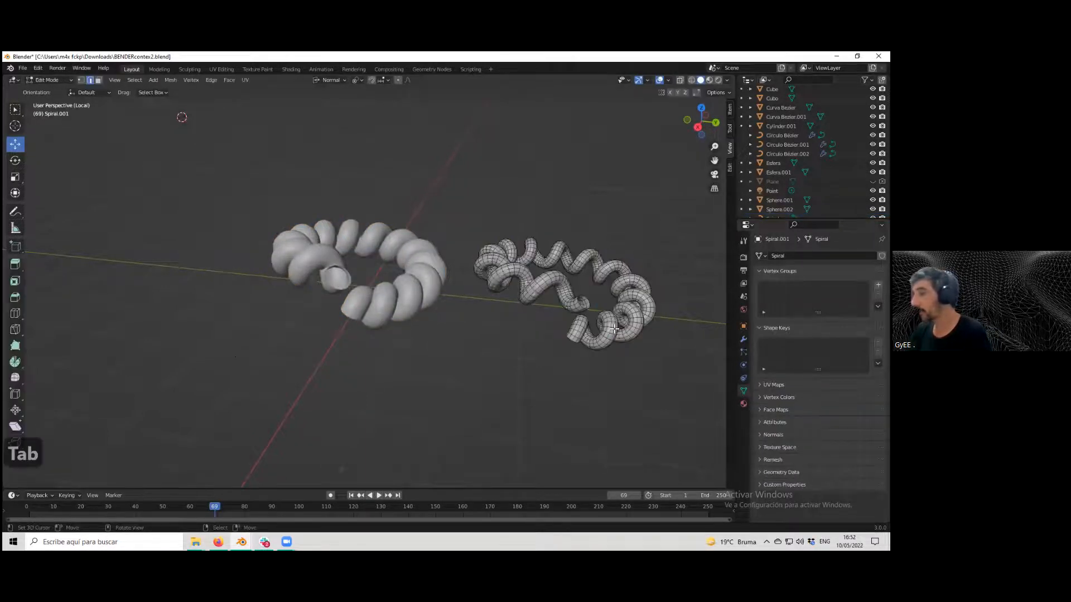
pyautogui.press('Tab')
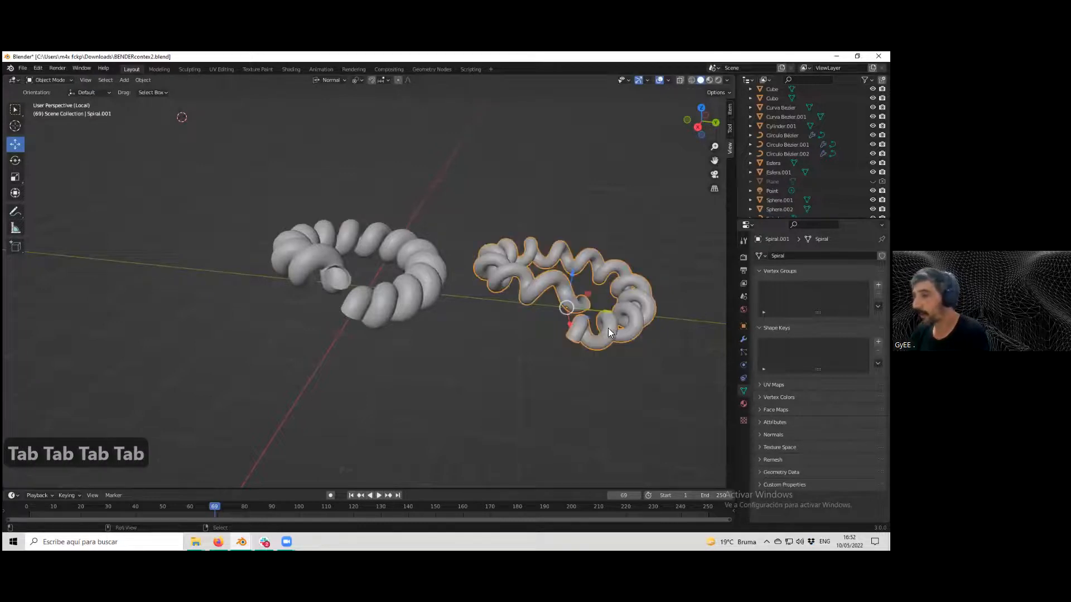
pyautogui.keyDown('shift'); pyautogui.moveTo(608, 328); pyautogui.dragTo(475, 320, button='middle'); pyautogui.keyUp('shift')
pyautogui.scroll(3, 471, 324)
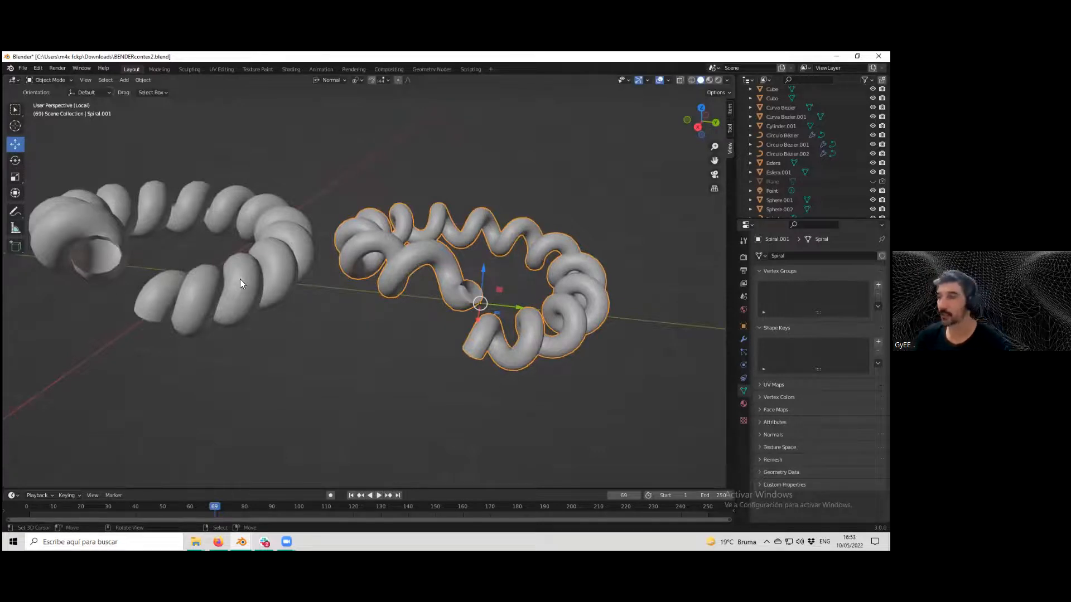
pyautogui.scroll(-2, 460, 258)
pyautogui.moveTo(473, 268); pyautogui.dragTo(457, 273, button='middle')
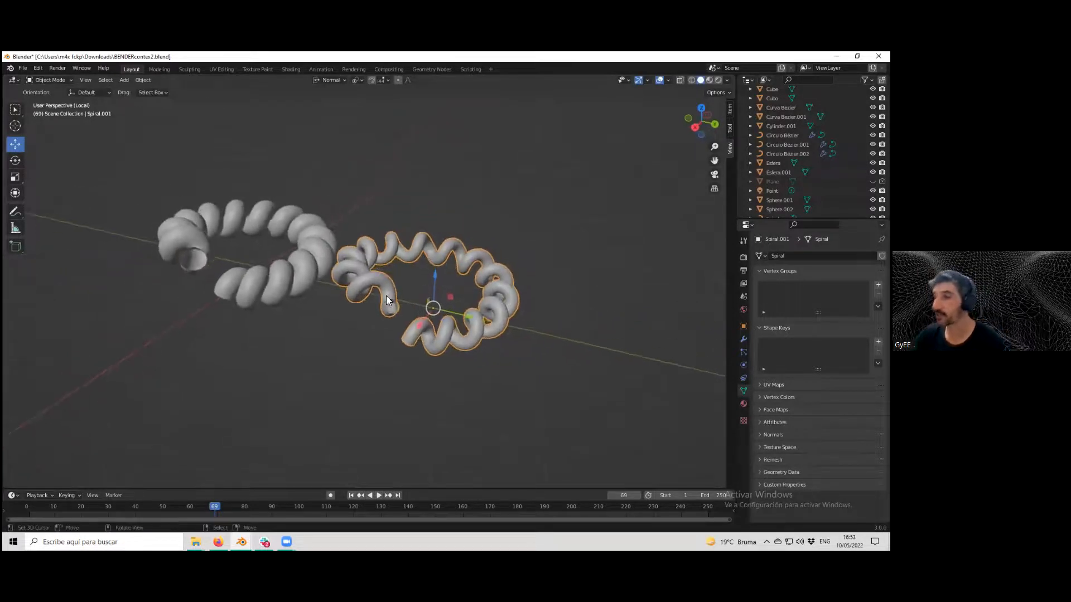
pyautogui.scroll(1, 386, 300)
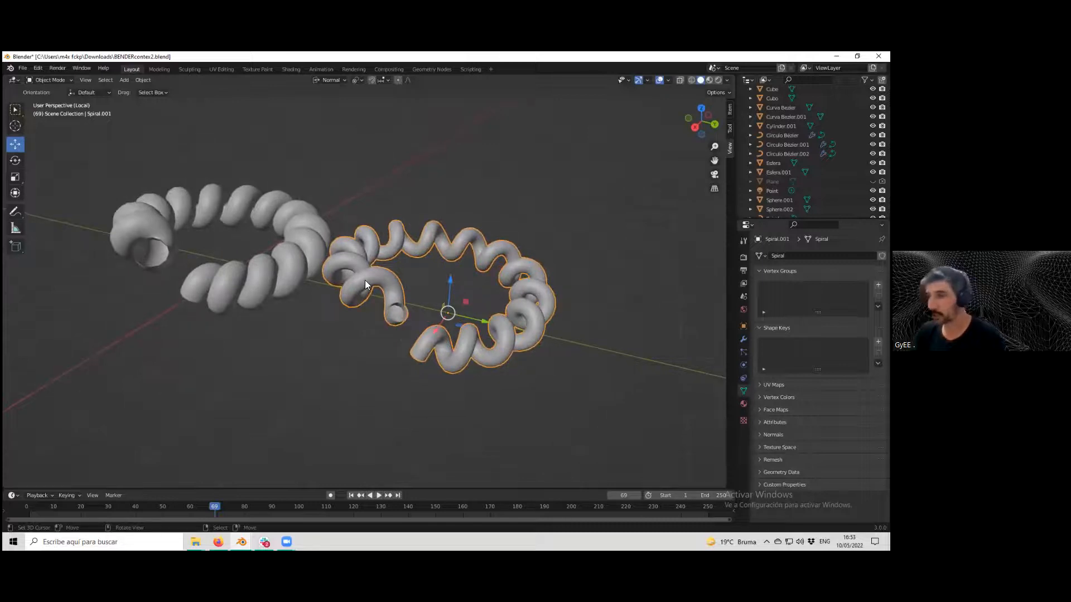
pyautogui.click(278, 280)
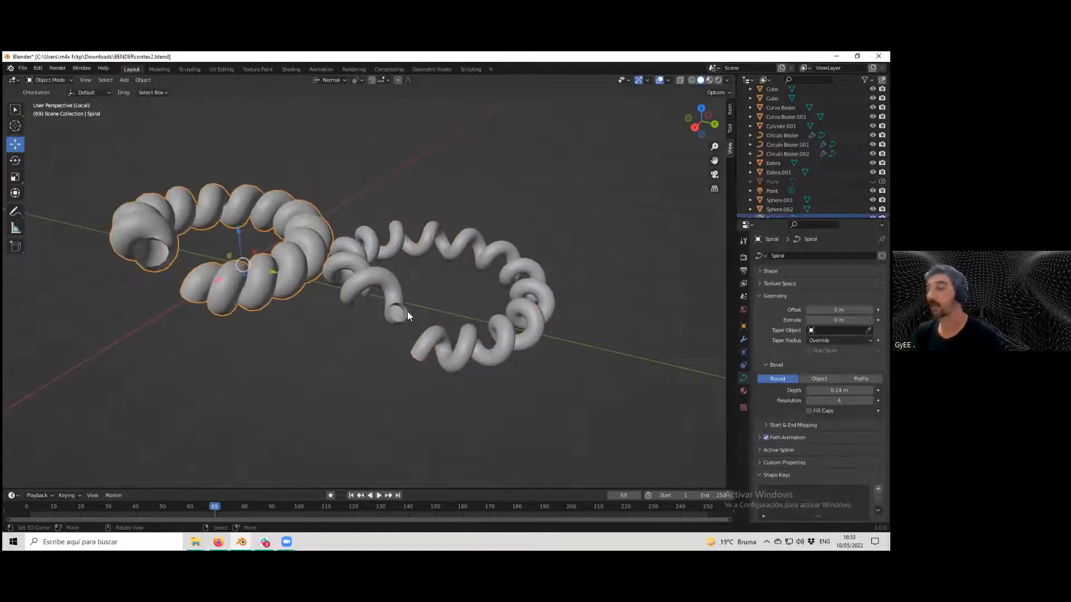
pyautogui.scroll(2, 471, 344)
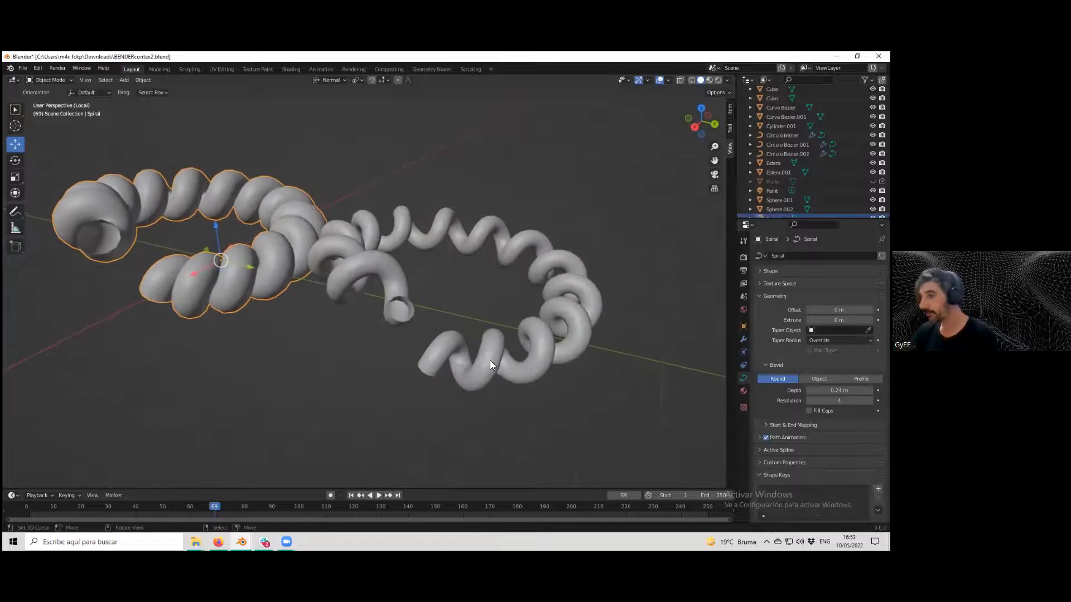
# Add a Remesh modifier to the mesh spiral, trying its modes and leaving it on Sharp.
pyautogui.click(491, 362)
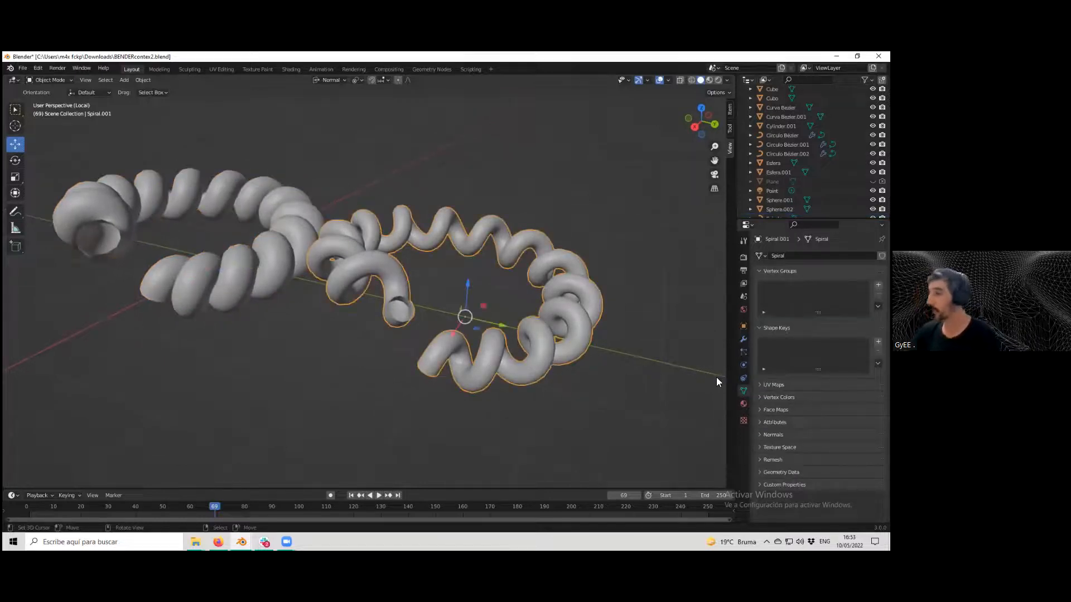
pyautogui.click(743, 339)
pyautogui.click(826, 255)
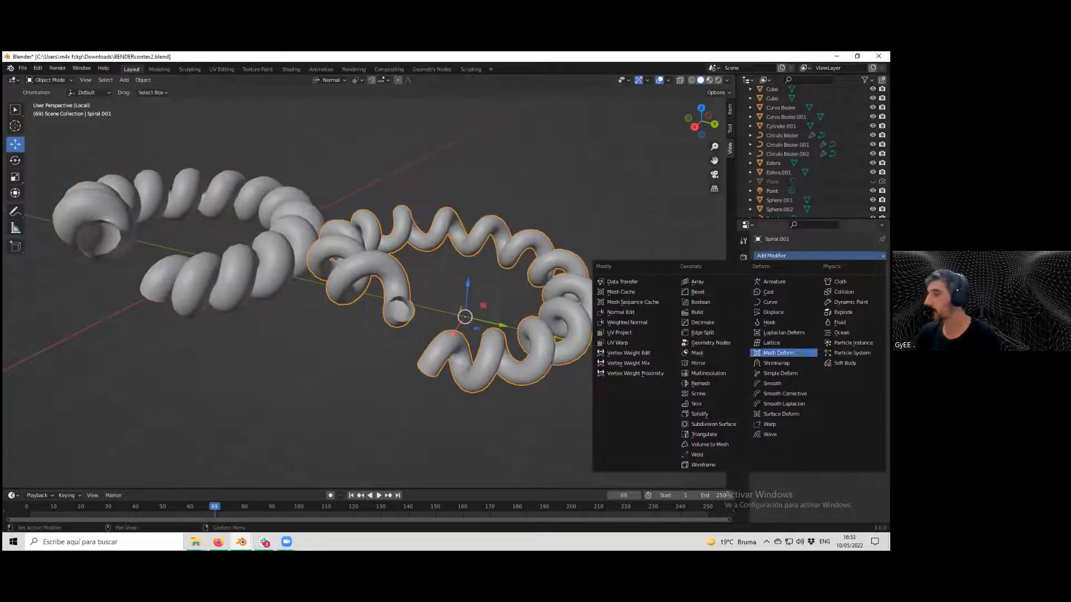
pyautogui.click(701, 383)
pyautogui.moveTo(509, 335); pyautogui.dragTo(508, 334, button='middle')
pyautogui.click(835, 285)
pyautogui.click(866, 285)
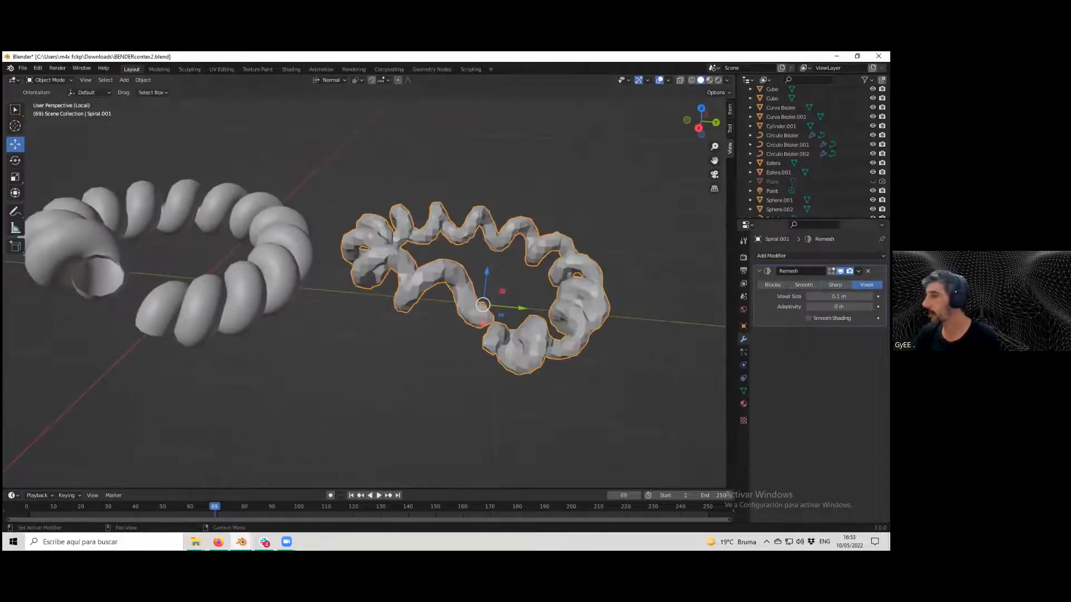
pyautogui.click(803, 285)
pyautogui.click(835, 285)
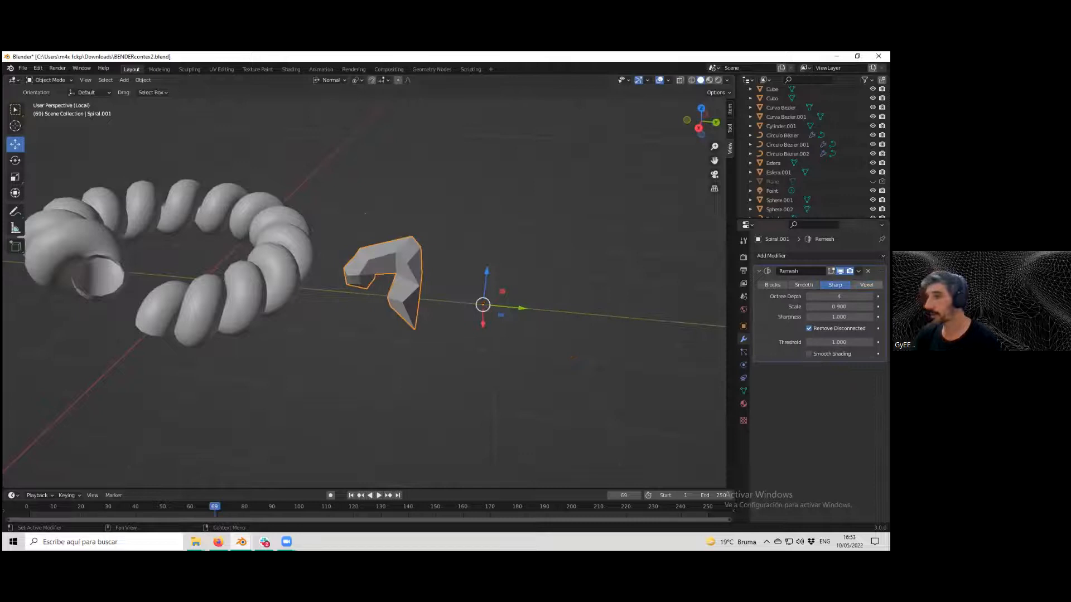
pyautogui.scroll(-4, 580, 328)
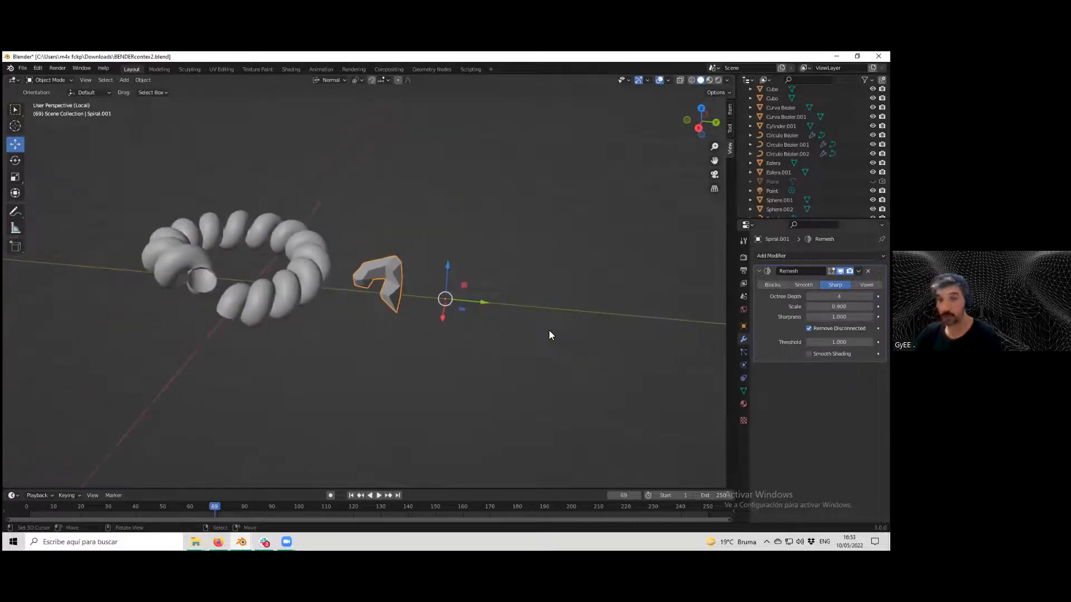
# Experiment with the Sharp remesh, raising the octree depth to 5 and setting the scale to 0.99.
pyautogui.moveTo(506, 321); pyautogui.dragTo(496, 310, button='middle')
pyautogui.scroll(4, 497, 310)
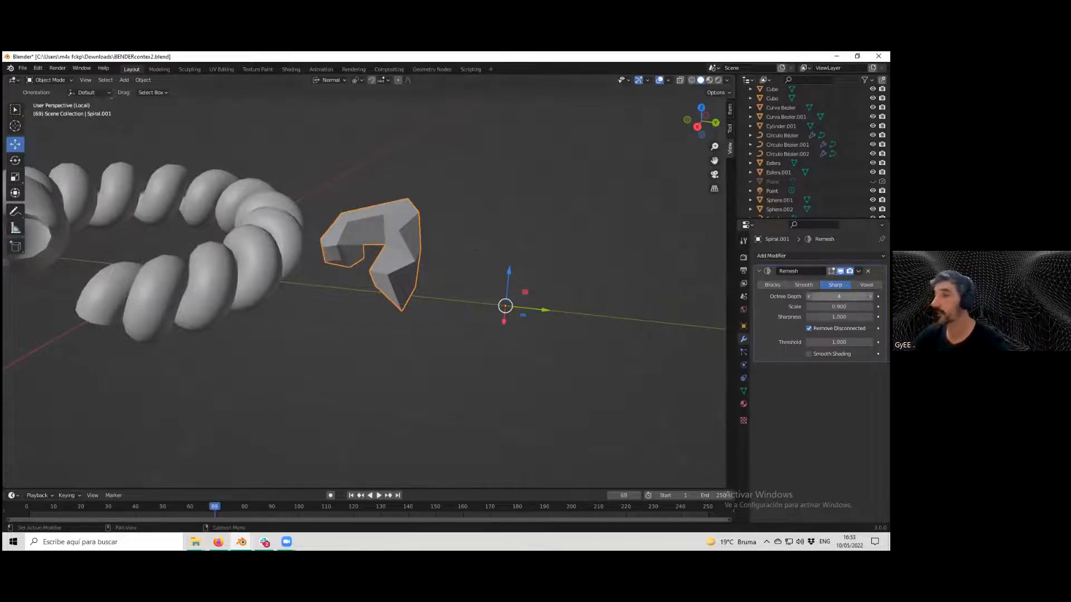
pyautogui.click(870, 297)
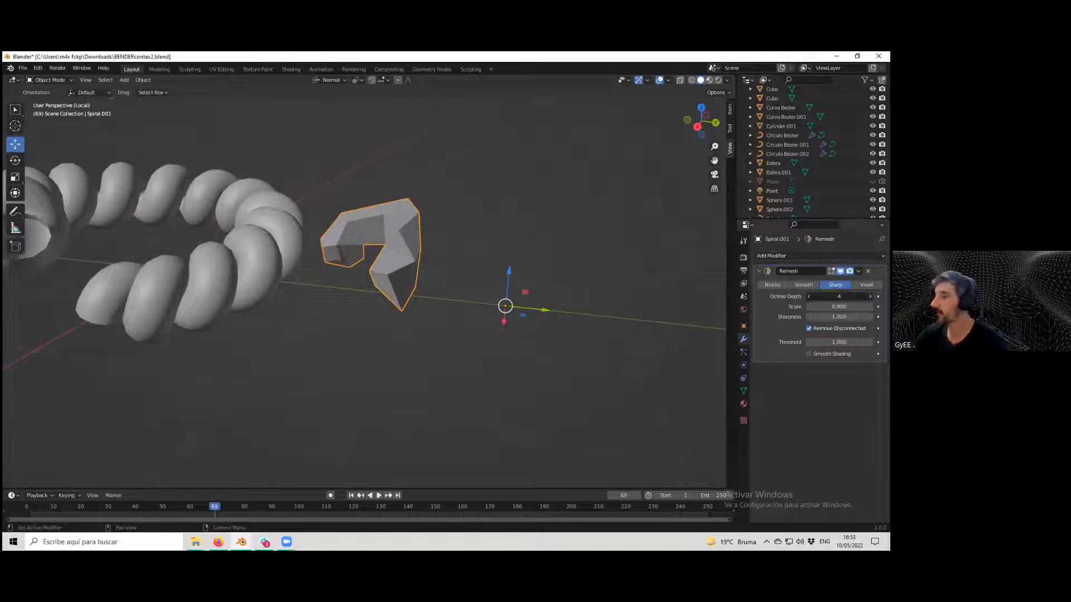
pyautogui.click(870, 296)
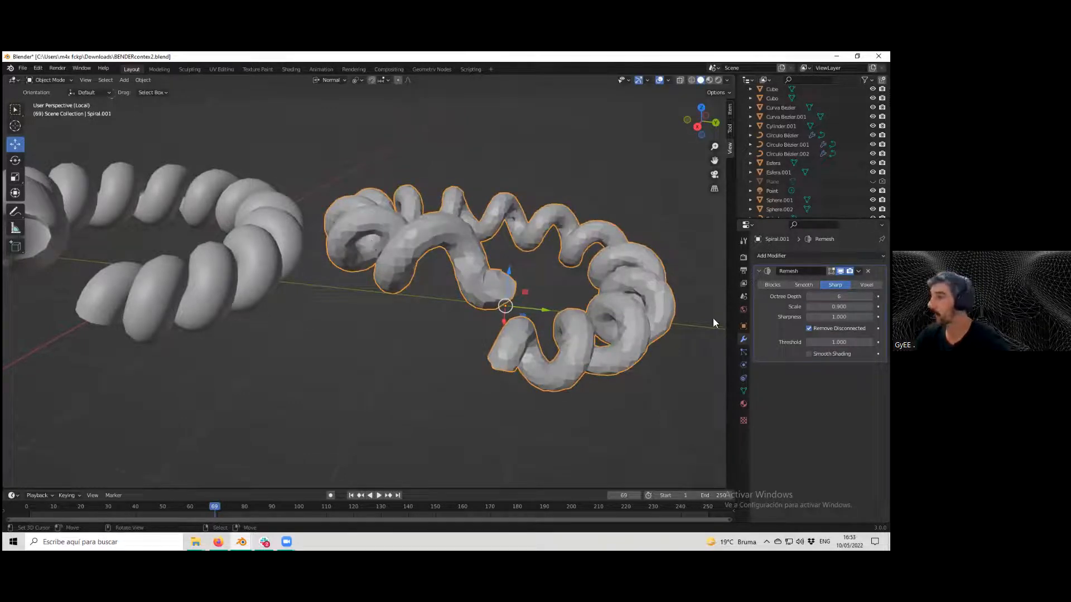
pyautogui.moveTo(839, 307); pyautogui.dragTo(620, 306)
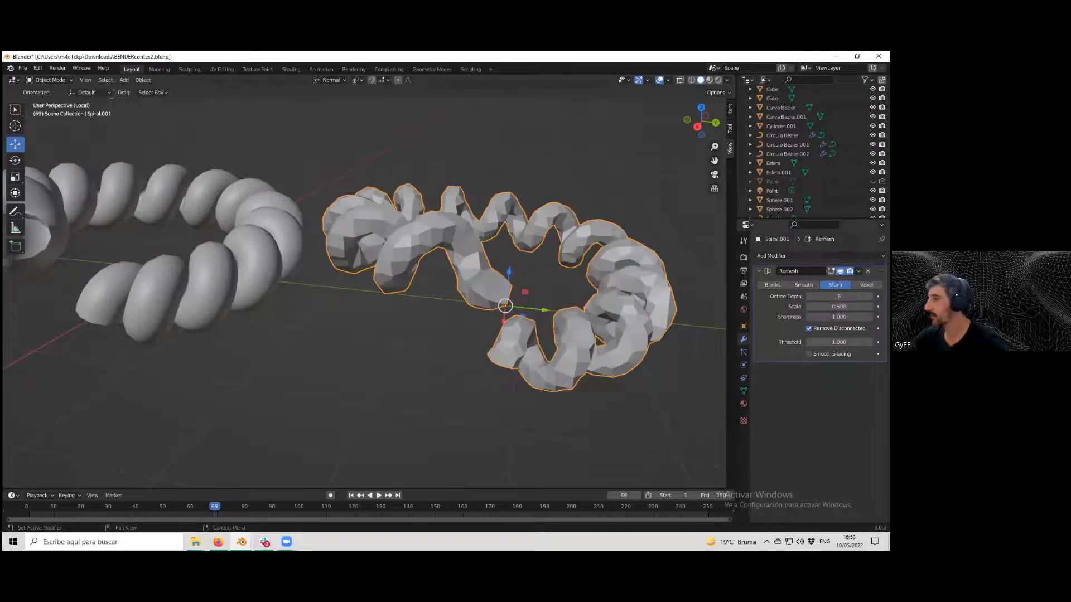
pyautogui.click(809, 297)
pyautogui.click(809, 297)
pyautogui.click(870, 297)
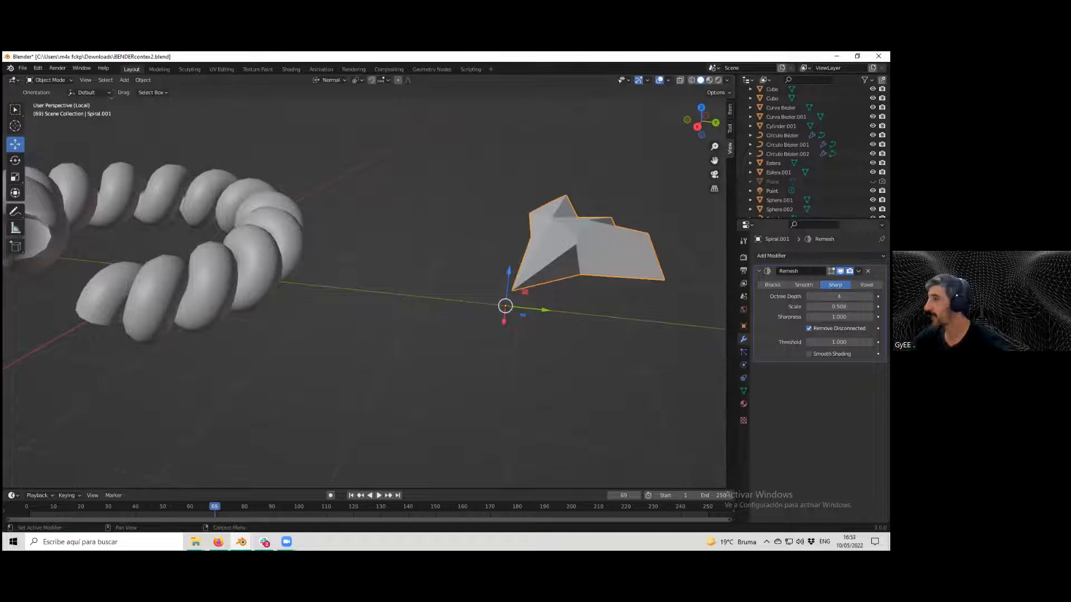
pyautogui.moveTo(839, 307); pyautogui.dragTo(915, 306)
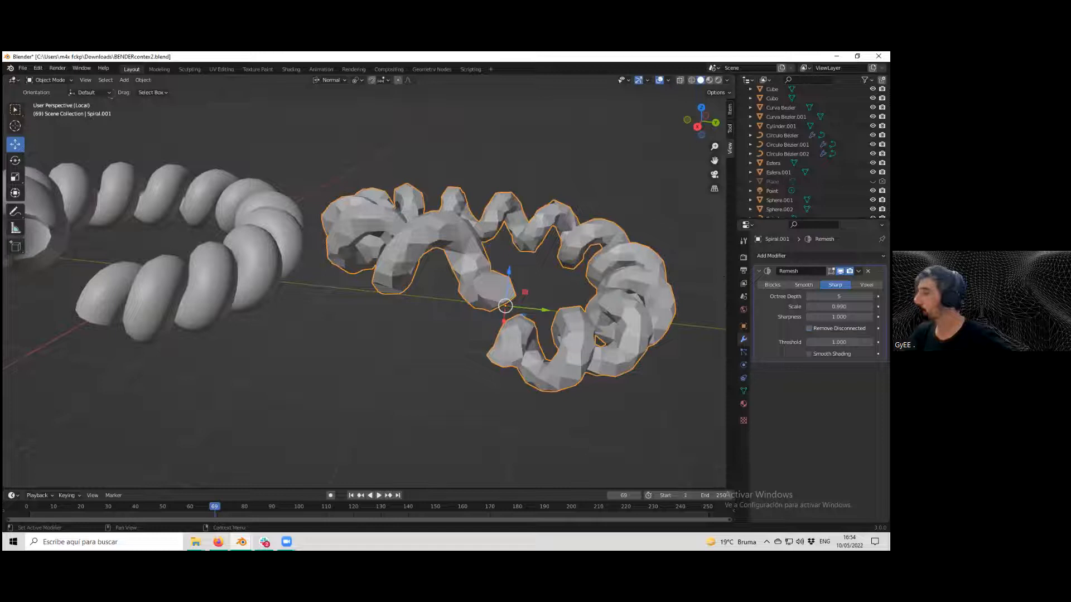
# Switch the Remesh modifier to Smooth mode and enable Smooth Shading.
pyautogui.click(804, 285)
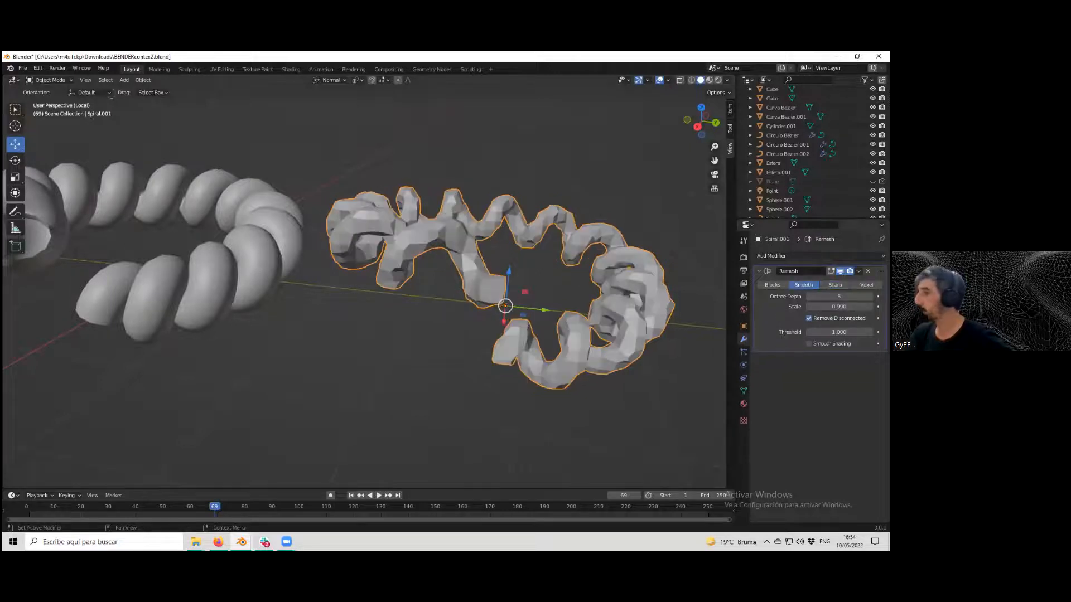
pyautogui.click(809, 343)
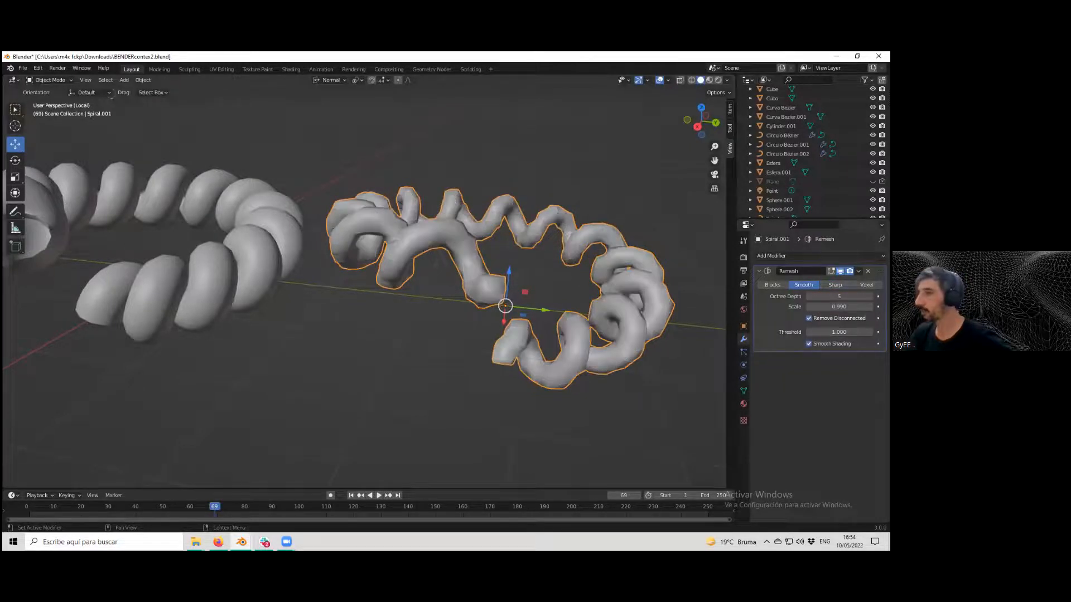
pyautogui.scroll(3, 641, 340)
pyautogui.scroll(-1, 642, 340)
pyautogui.scroll(-3, 641, 340)
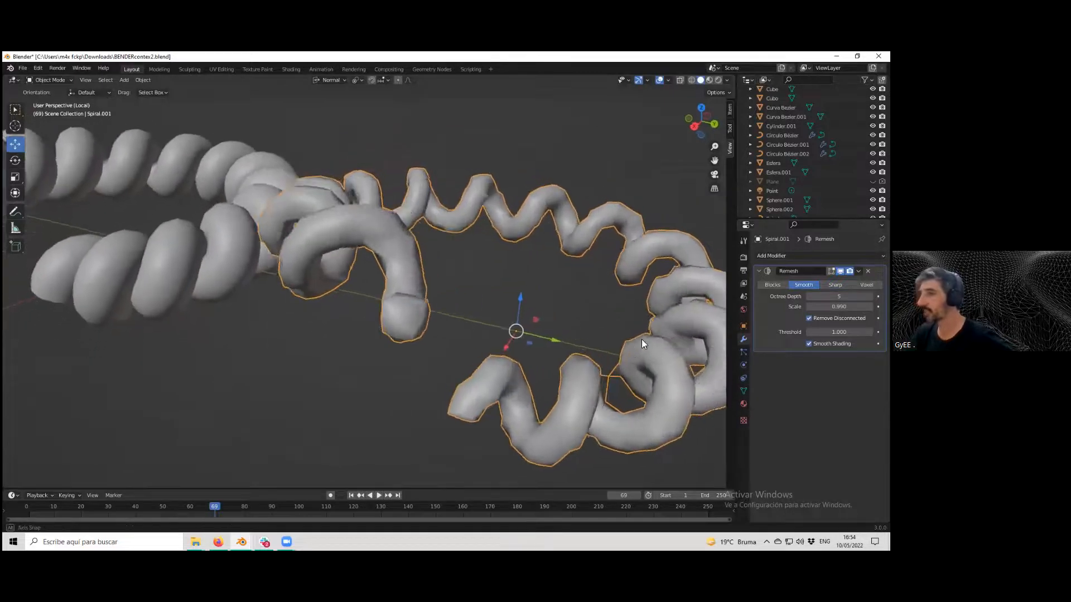
pyautogui.scroll(2, 691, 354)
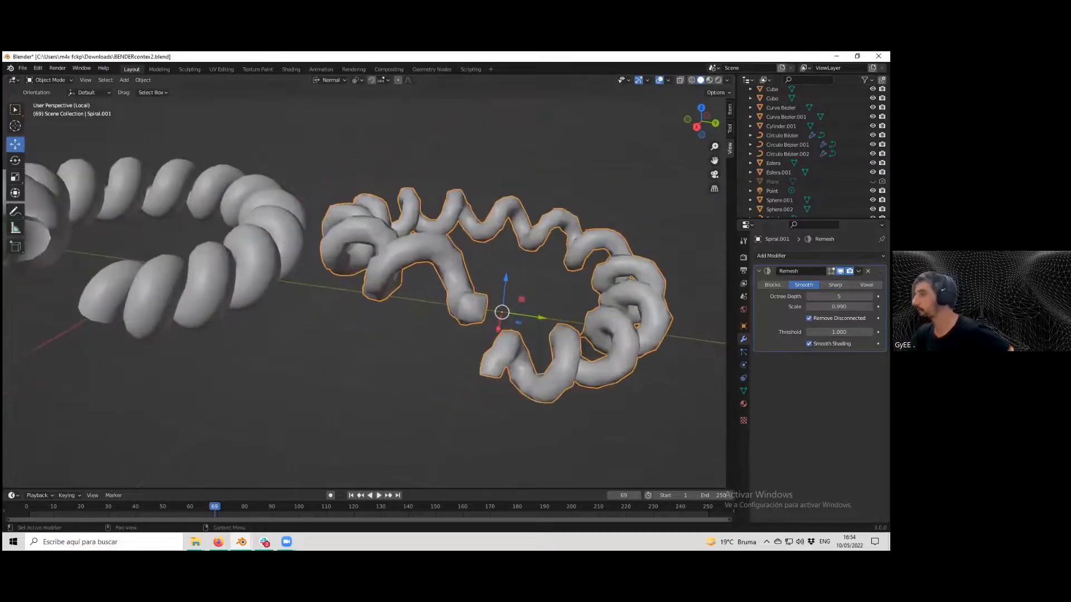
# Try higher and lower octree depths on the Smooth remesh.
pyautogui.click(869, 296)
pyautogui.click(870, 297)
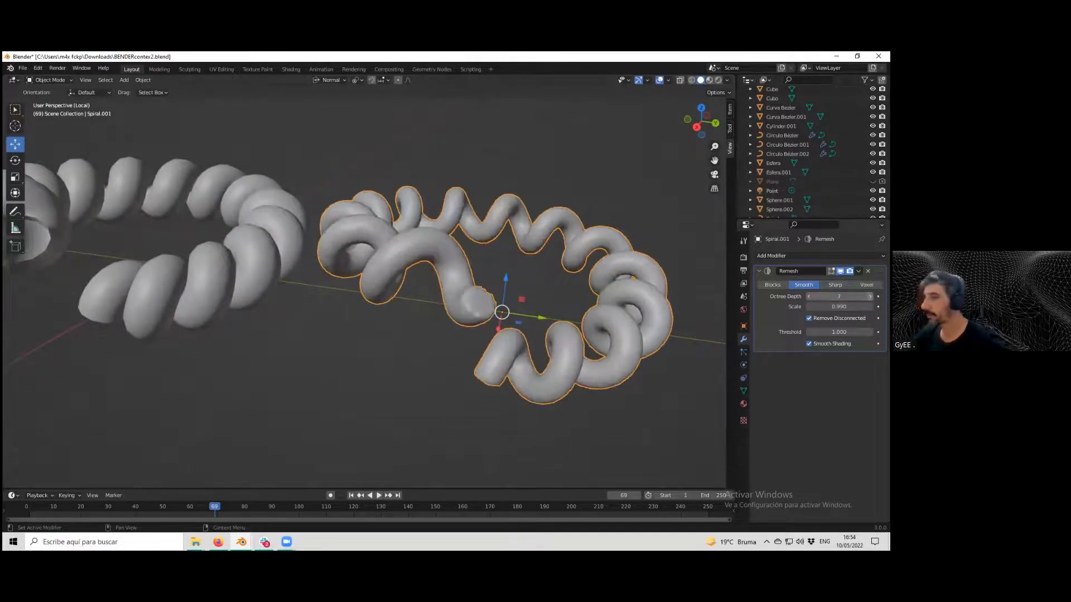
pyautogui.click(809, 297)
pyautogui.scroll(3, 567, 279)
pyautogui.scroll(-3, 580, 270)
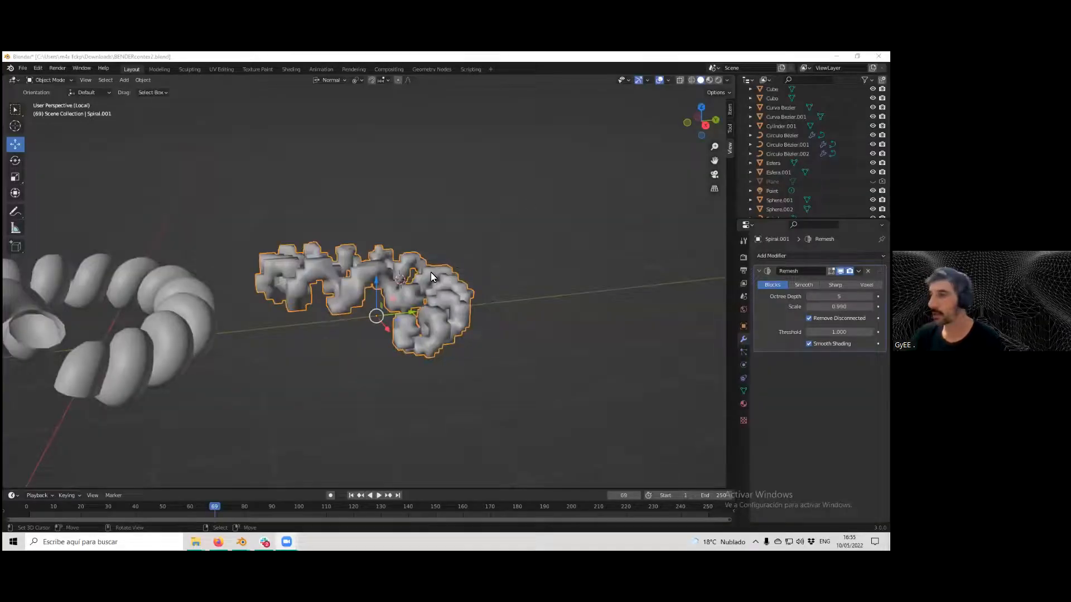
# Try Blocks-mode octree depths of 6 and 4 on the spiral, undoing the last change.
pyautogui.moveTo(431, 277)
pyautogui.mouseDown(button='middle')
pyautogui.moveTo(486, 287)
pyautogui.moveTo(447, 281)
pyautogui.mouseUp(button='middle')
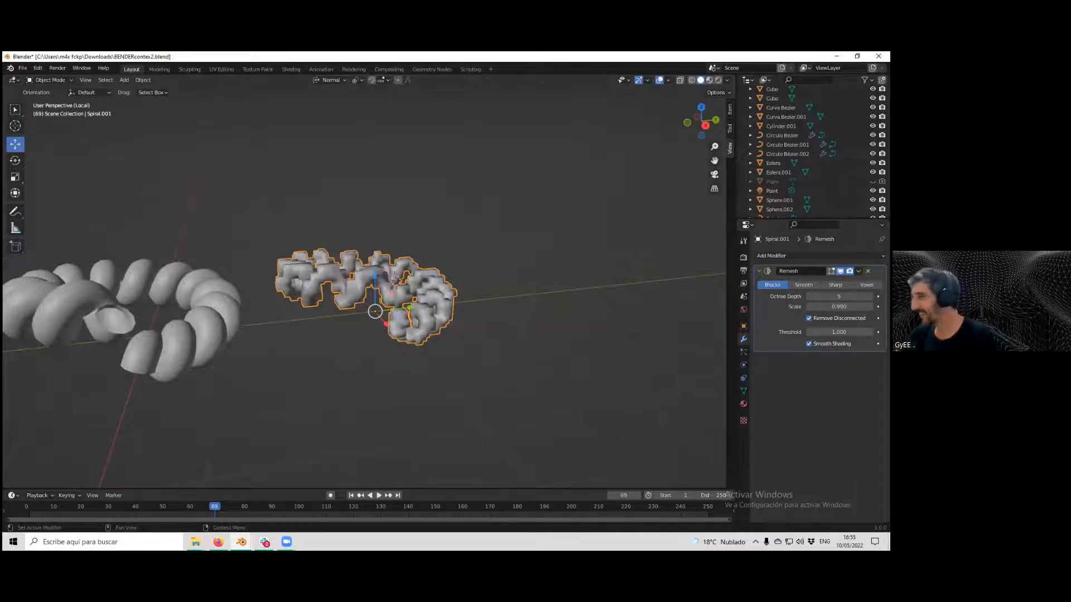
pyautogui.moveTo(438, 311); pyautogui.dragTo(285, 253, button='middle')
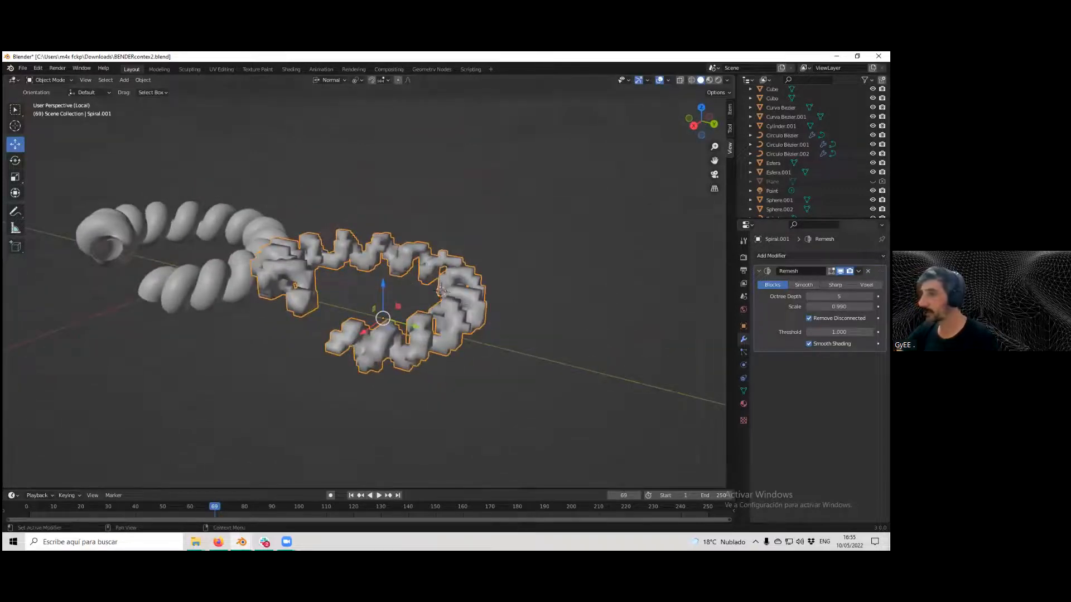
pyautogui.click(870, 297)
pyautogui.scroll(1, 389, 347)
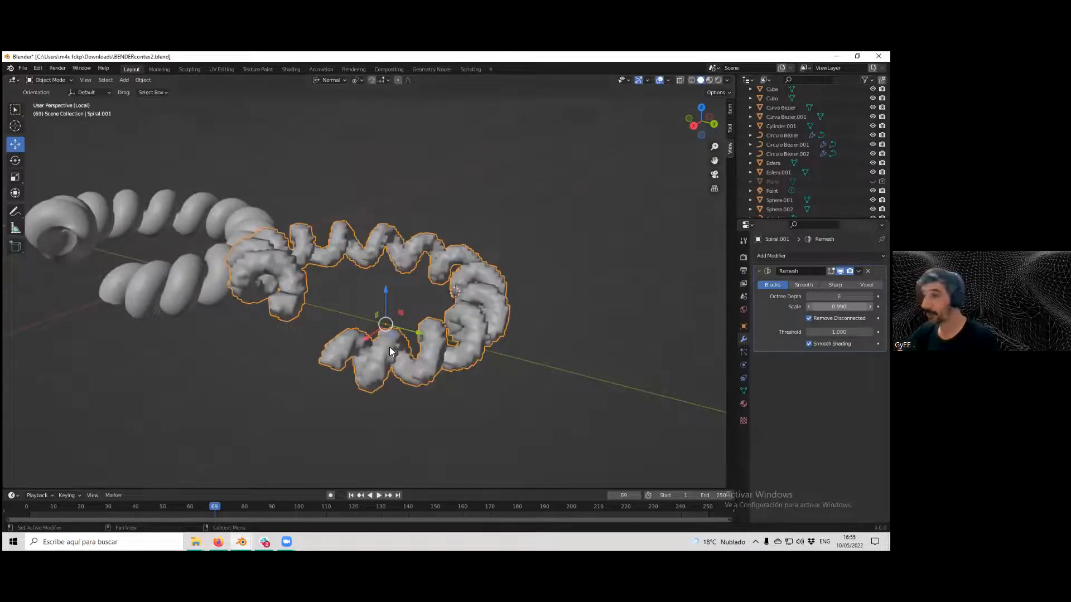
pyautogui.scroll(3, 390, 351)
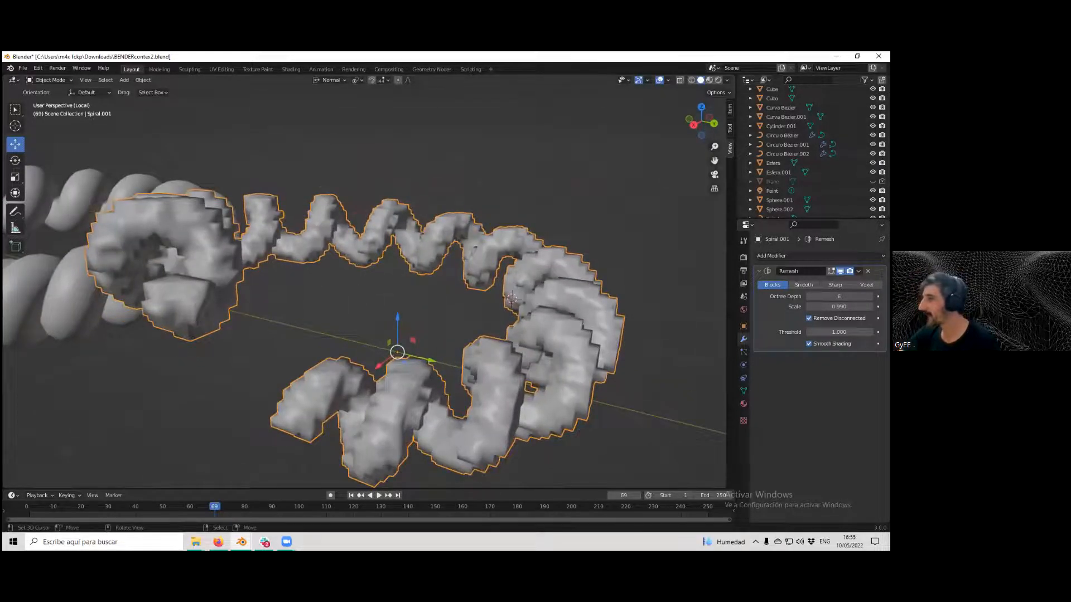
pyautogui.click(808, 296)
pyautogui.click(808, 296)
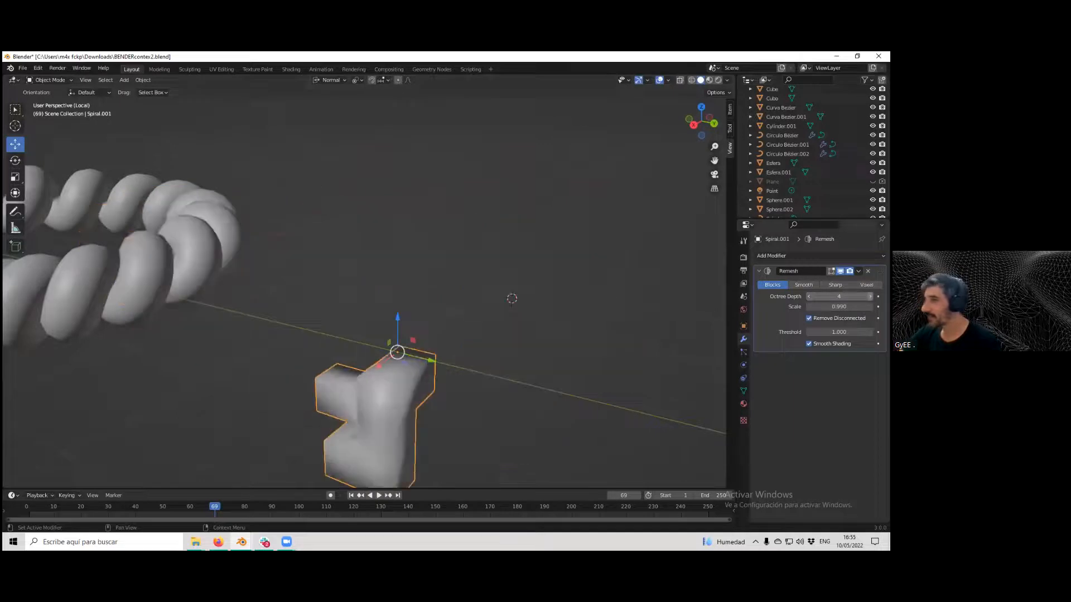
pyautogui.hotkey('ctrl', 'z')
# Switch the Remesh modifier to Voxel mode.
pyautogui.scroll(-4, 483, 297)
pyautogui.moveTo(515, 300); pyautogui.dragTo(551, 302, button='middle')
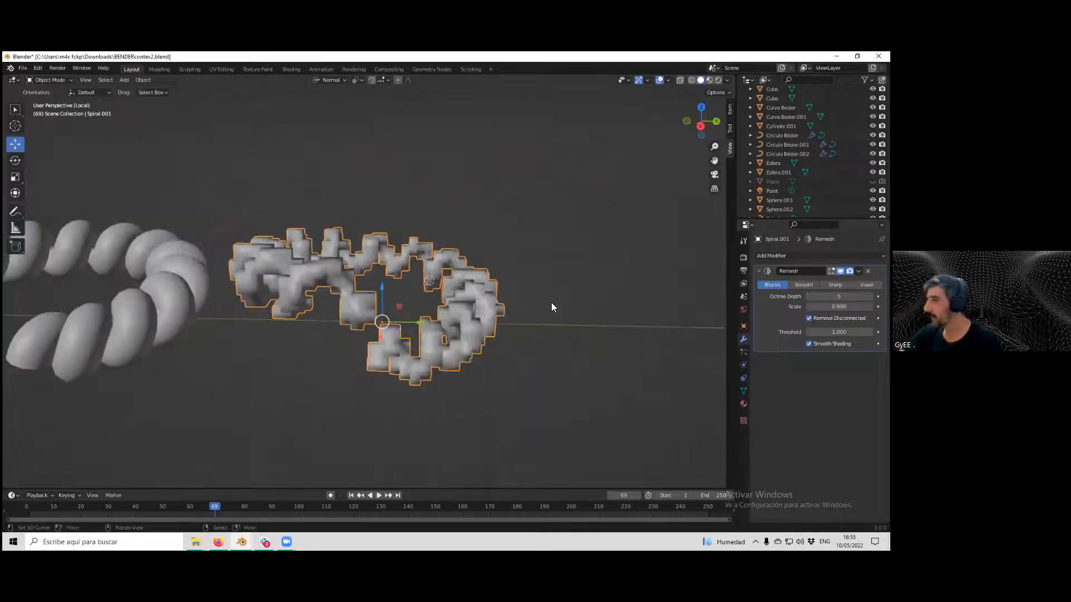
pyautogui.click(866, 285)
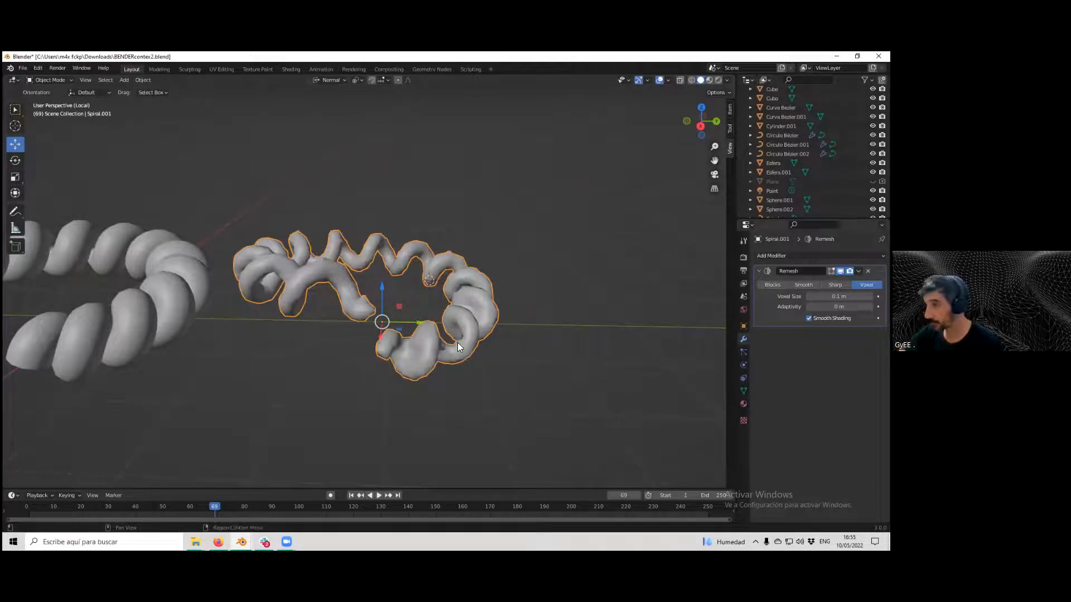
pyautogui.scroll(2, 459, 337)
pyautogui.moveTo(590, 365); pyautogui.dragTo(554, 349, button='middle')
pyautogui.scroll(1, 557, 341)
pyautogui.scroll(-2, 542, 346)
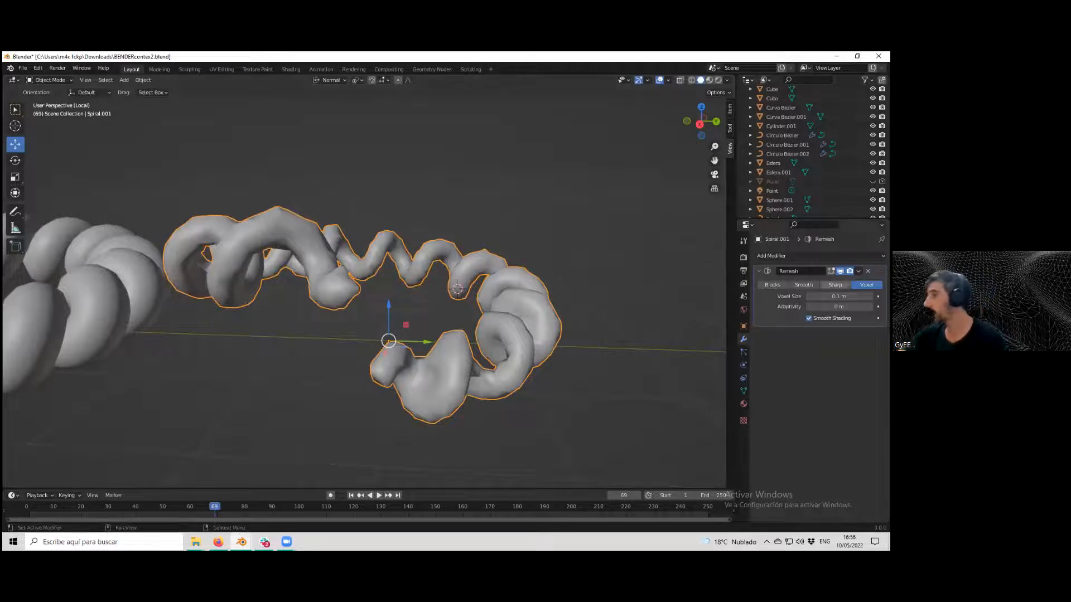
# Tune the voxel size to about 0.08 m while checking the mesh density in wireframe shading.
pyautogui.moveTo(838, 297)
pyautogui.mouseDown()
pyautogui.moveTo(858, 296)
pyautogui.moveTo(839, 297)
pyautogui.mouseUp()
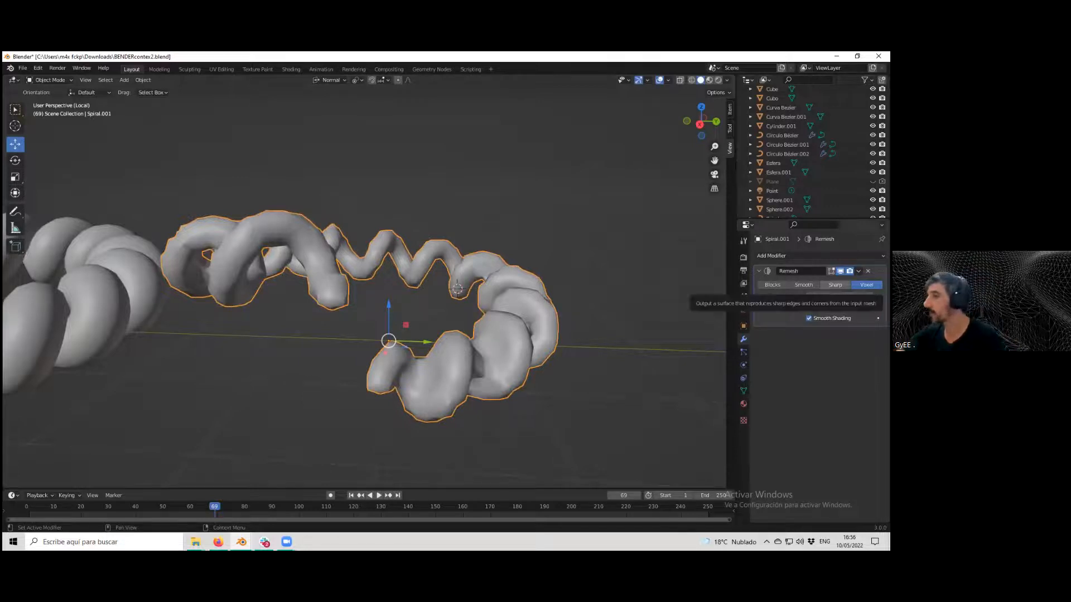
pyautogui.moveTo(838, 297); pyautogui.dragTo(841, 297)
pyautogui.click(691, 79)
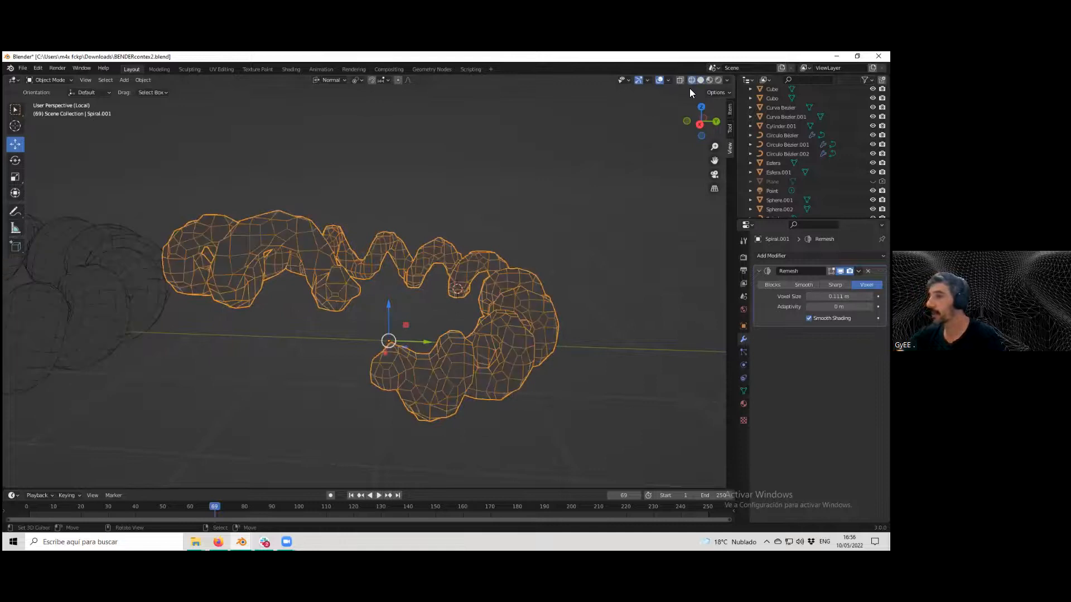
pyautogui.moveTo(838, 297); pyautogui.dragTo(842, 297)
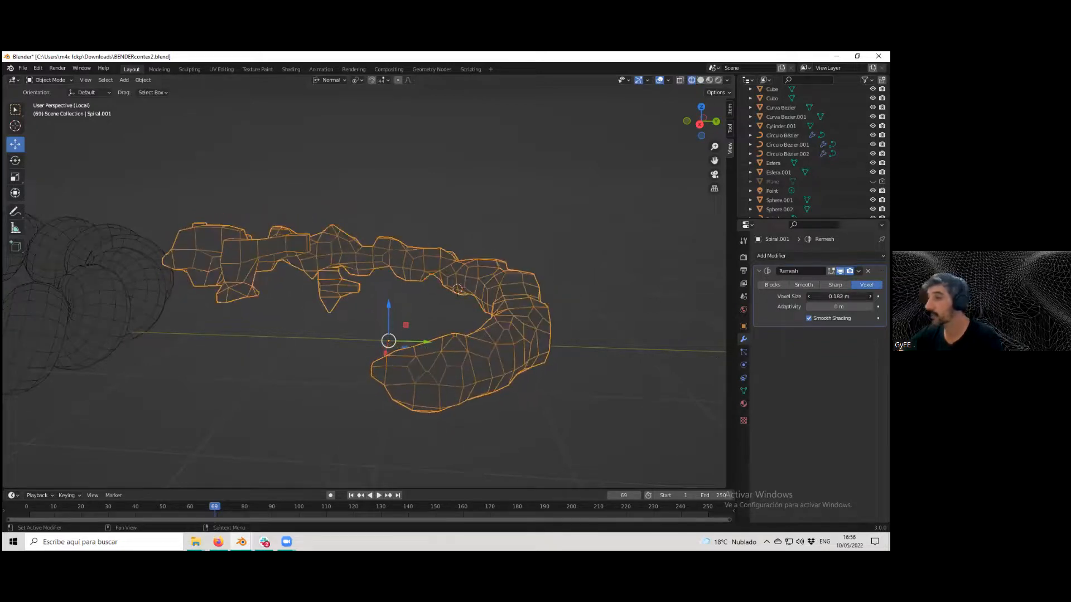
pyautogui.moveTo(839, 296); pyautogui.dragTo(821, 296)
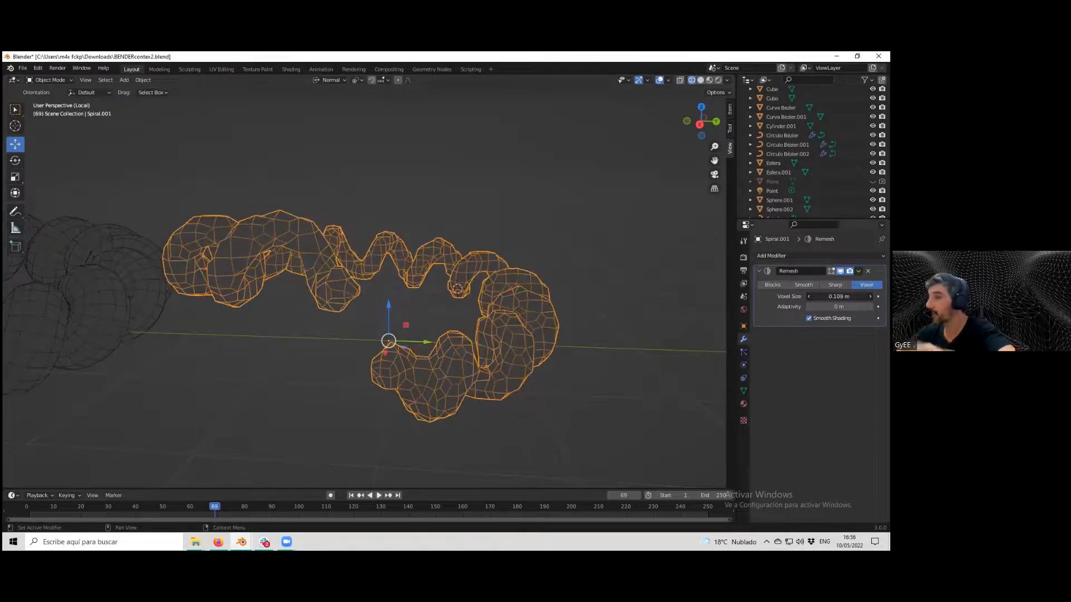
pyautogui.moveTo(839, 296); pyautogui.dragTo(836, 296)
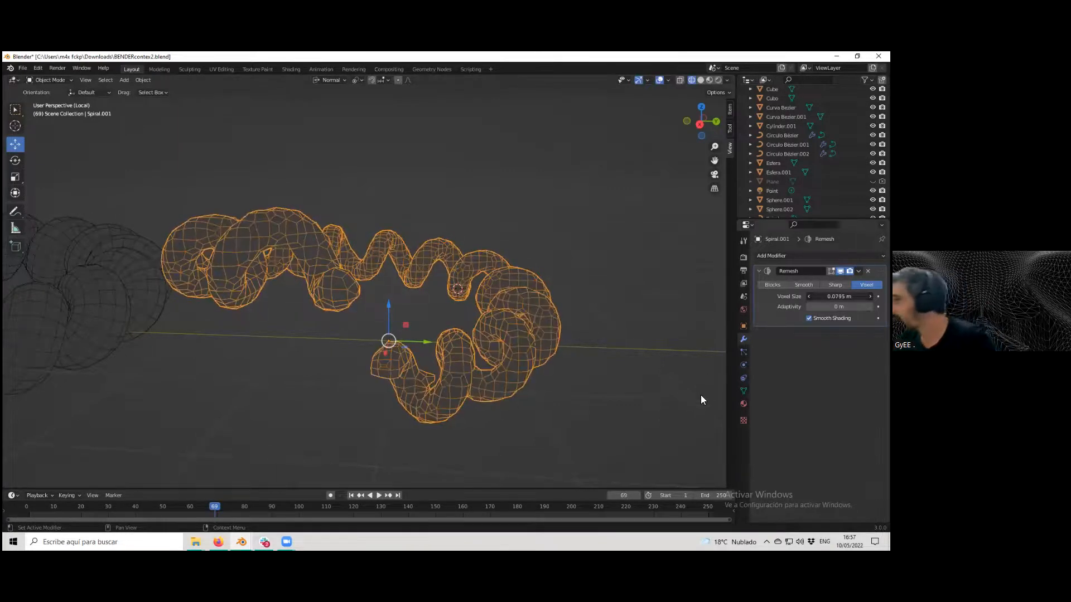
pyautogui.click(701, 80)
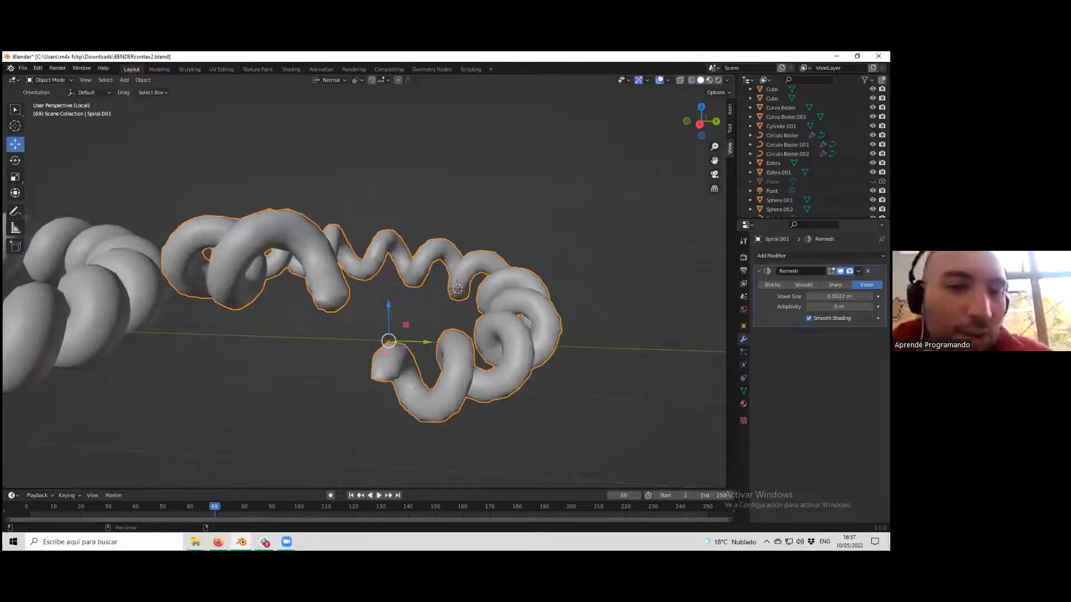
# Leave local view to return to the full Bender scene.
pyautogui.moveTo(400, 357); pyautogui.dragTo(424, 427, button='middle')
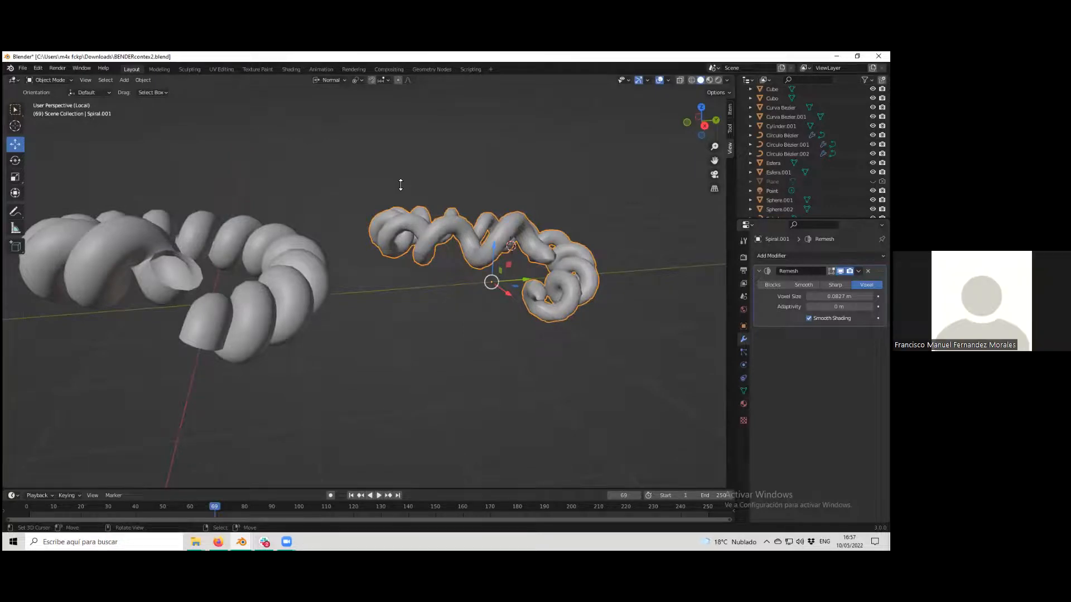
pyautogui.keyDown('ctrl'); pyautogui.moveTo(426, 245); pyautogui.dragTo(589, 121, button='middle'); pyautogui.keyUp('ctrl')
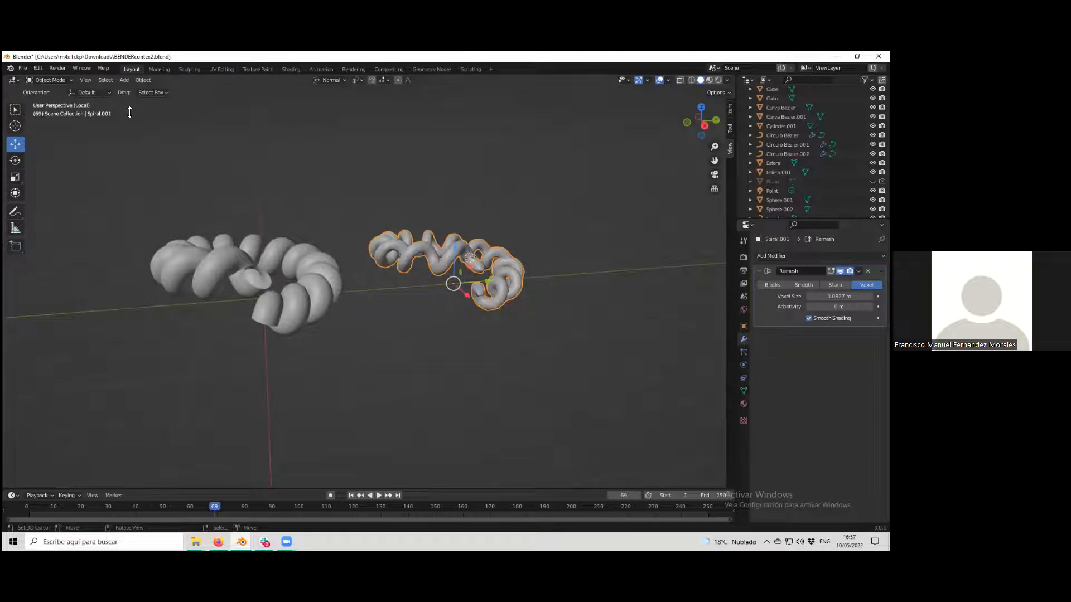
pyautogui.keyDown('ctrl'); pyautogui.moveTo(388, 295); pyautogui.dragTo(393, 279, button='middle'); pyautogui.keyUp('ctrl')
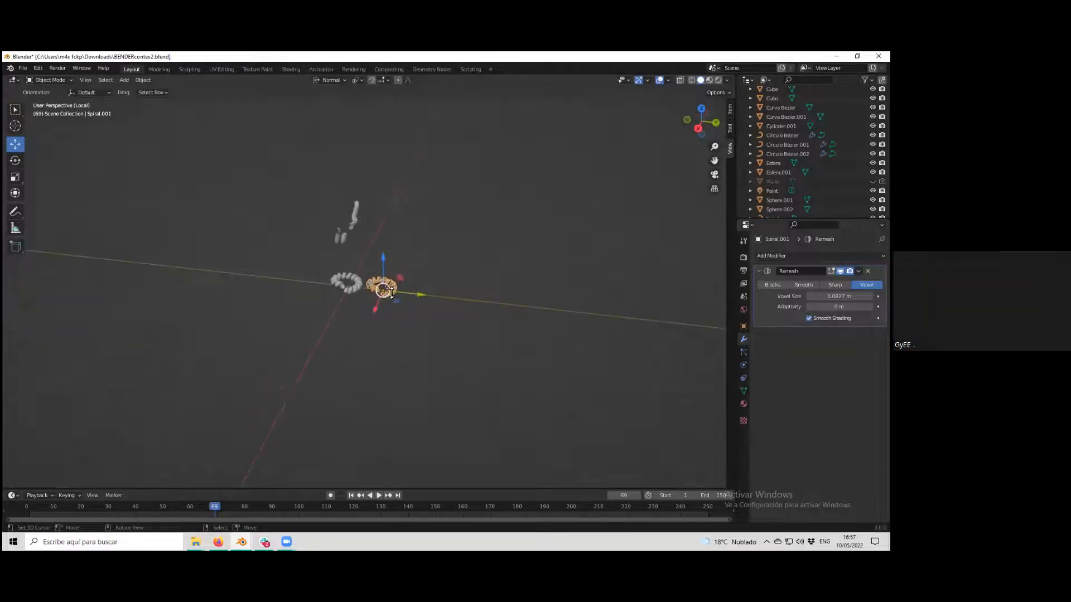
pyautogui.press('/')
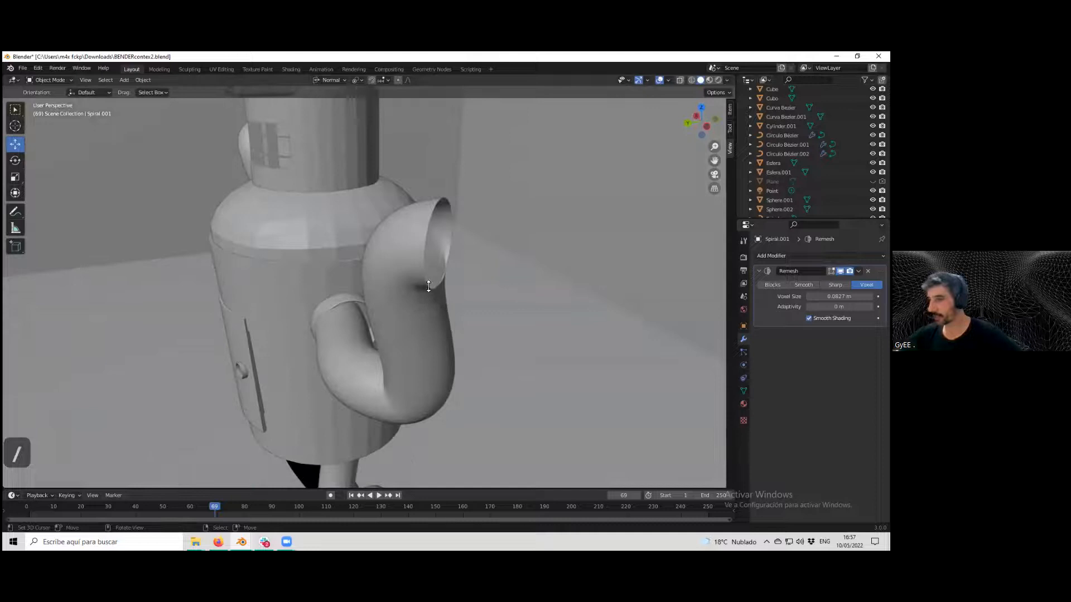
pyautogui.scroll(-8, 412, 310)
pyautogui.scroll(4, 411, 313)
pyautogui.click(289, 438)
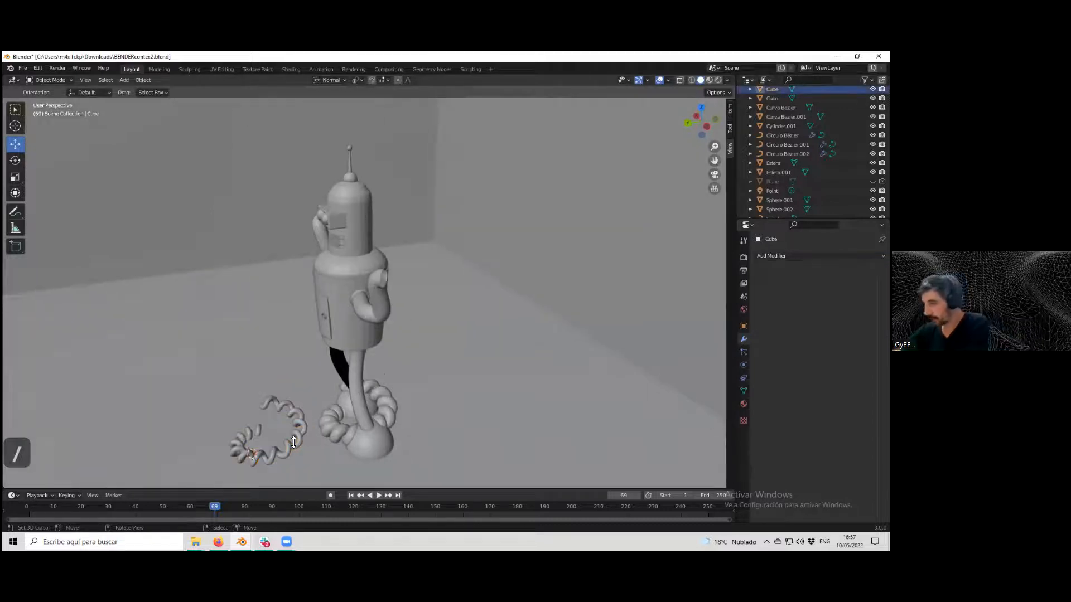
pyautogui.press('Delete')
pyautogui.hotkey('ctrl', 'z')
# Delete both spiral objects from the scene.
pyautogui.click(294, 446)
pyautogui.press('Delete')
pyautogui.rightClick(330, 433)
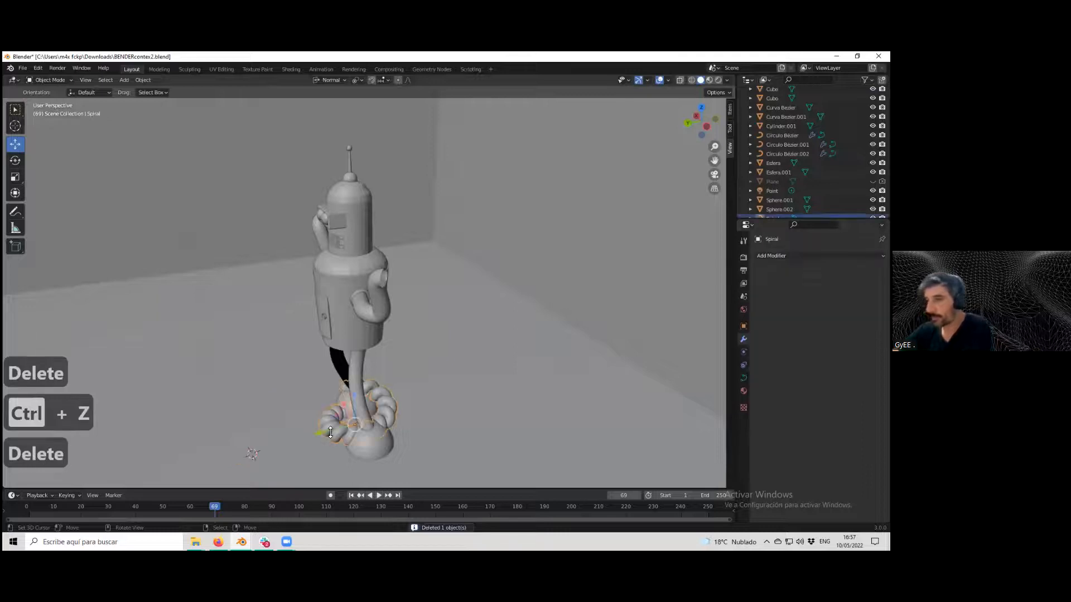
pyautogui.press('Delete')
# Examine the scene layout around the room, model and camera.
pyautogui.scroll(-9, 371, 407)
pyautogui.scroll(1, 406, 385)
pyautogui.scroll(7, 407, 385)
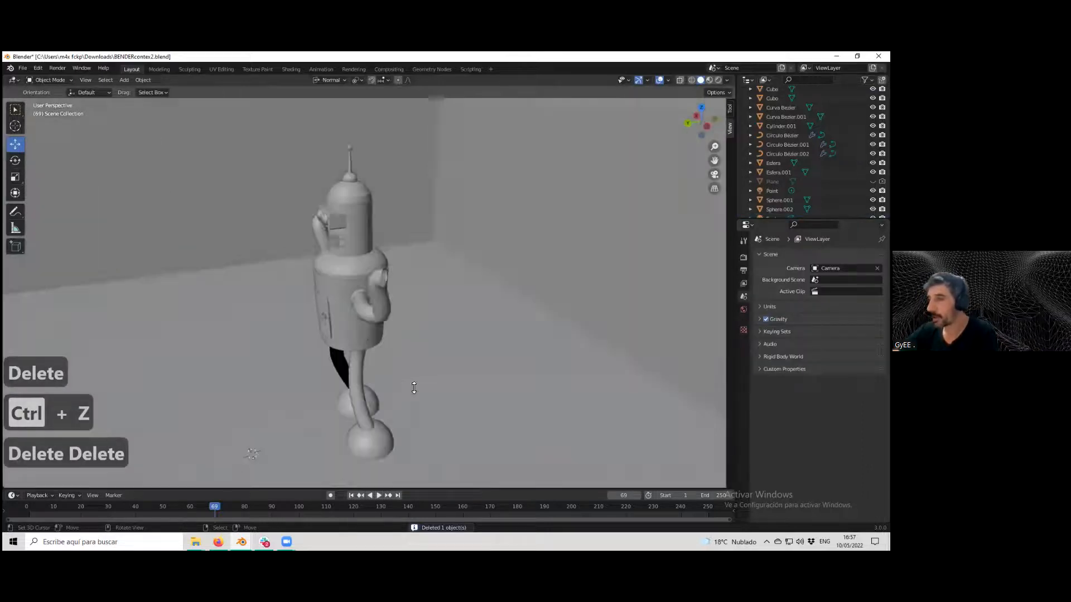
pyautogui.moveTo(411, 390); pyautogui.dragTo(466, 353, button='middle')
pyautogui.rightClick(470, 347)
pyautogui.scroll(-12, 559, 294)
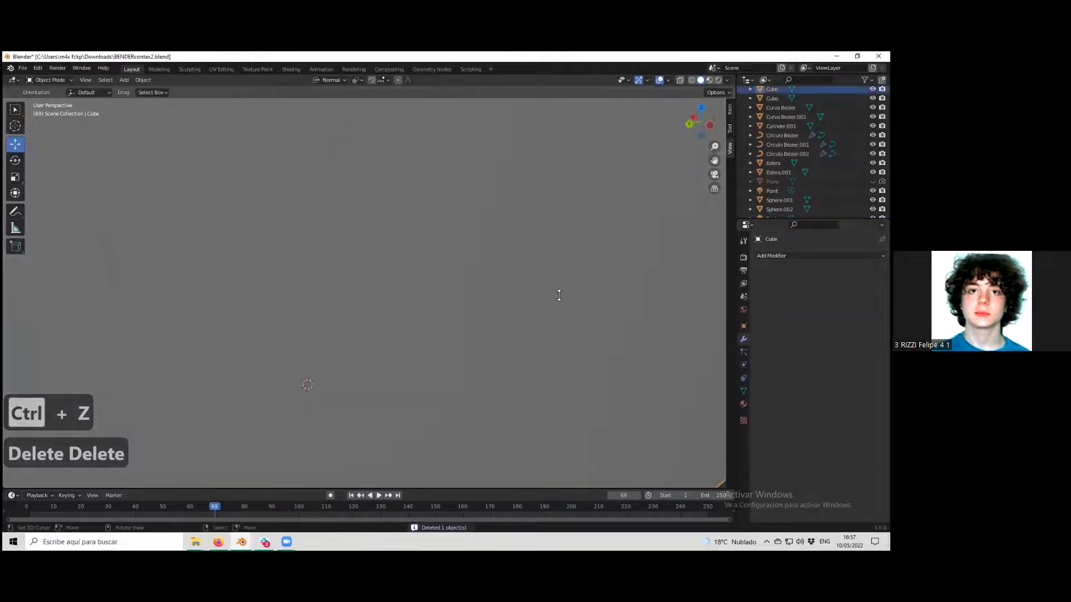
pyautogui.moveTo(472, 328); pyautogui.dragTo(366, 277, button='middle')
pyautogui.scroll(-3, 467, 317)
pyautogui.scroll(3, 467, 316)
pyautogui.scroll(1, 371, 286)
pyautogui.scroll(-3, 370, 287)
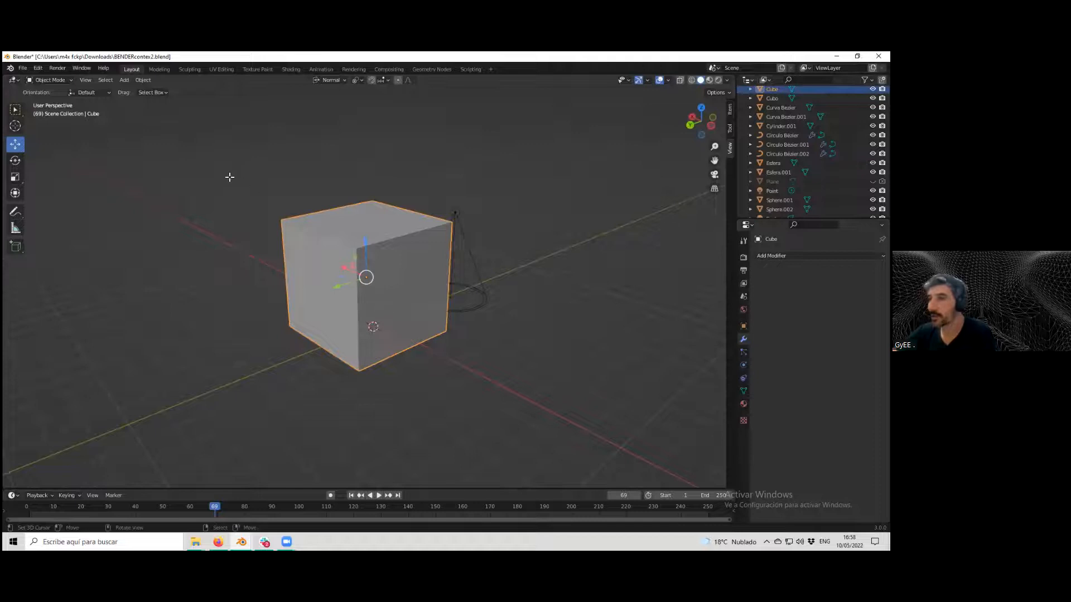
# Enter Edit Mode on the cube and select edges along a shortest path.
pyautogui.press('Tab')
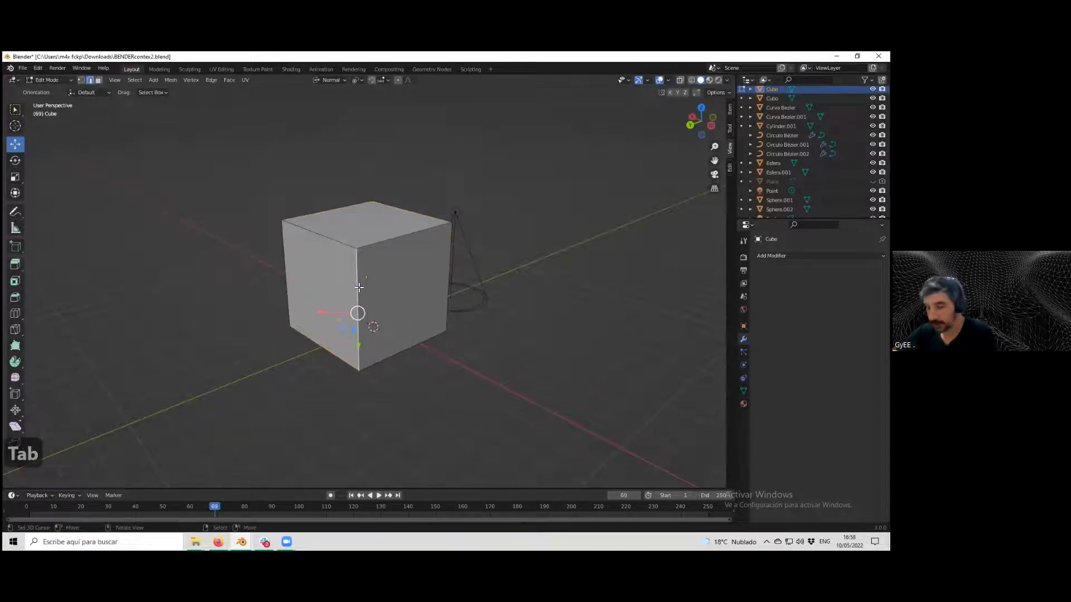
pyautogui.keyDown('alt'); pyautogui.click(358, 288); pyautogui.keyUp('alt')
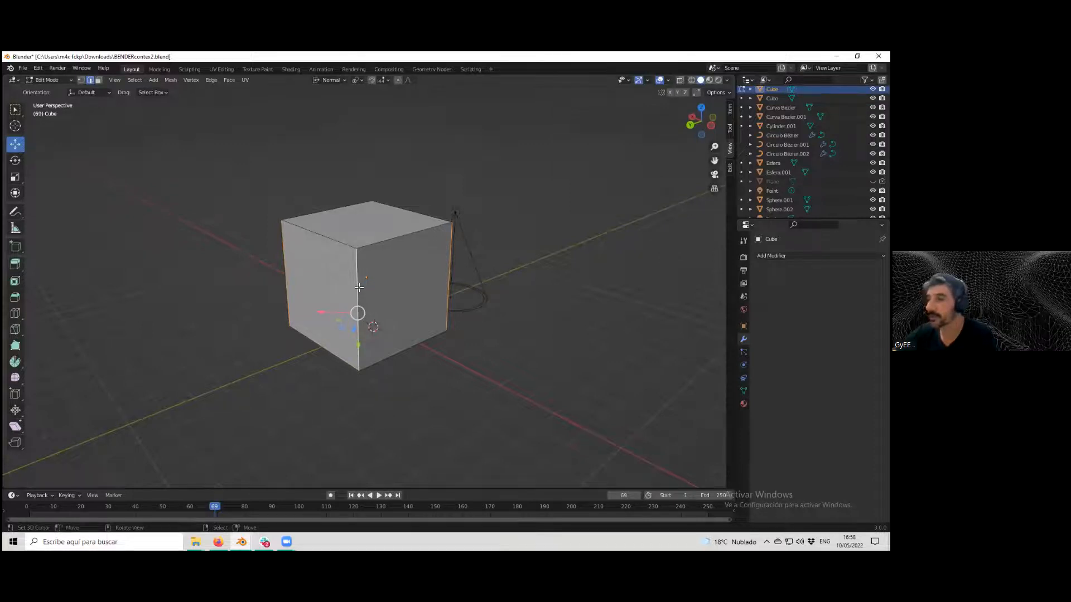
pyautogui.moveTo(368, 286); pyautogui.dragTo(353, 249, button='middle')
pyautogui.click(353, 249)
pyautogui.keyDown('alt'); pyautogui.keyDown('shift'); pyautogui.rightClick(353, 249); pyautogui.keyUp('shift'); pyautogui.keyUp('alt')
pyautogui.keyDown('ctrl'); pyautogui.rightClick(353, 249); pyautogui.keyUp('ctrl')
pyautogui.rightClick(353, 247)
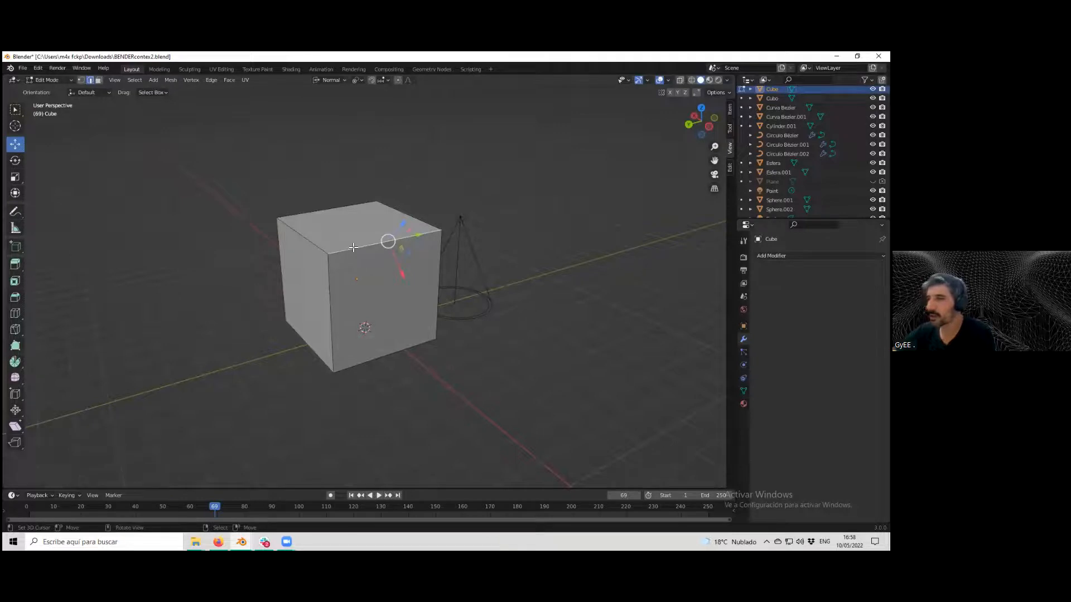
pyautogui.keyDown('ctrl'); pyautogui.rightClick(353, 248); pyautogui.keyUp('ctrl')
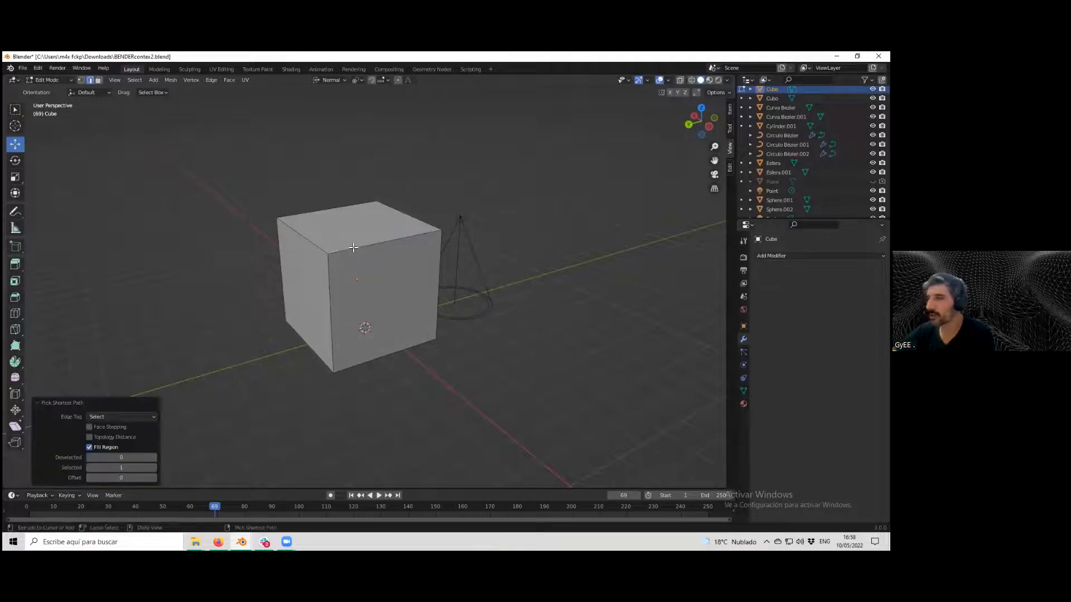
pyautogui.click(328, 290)
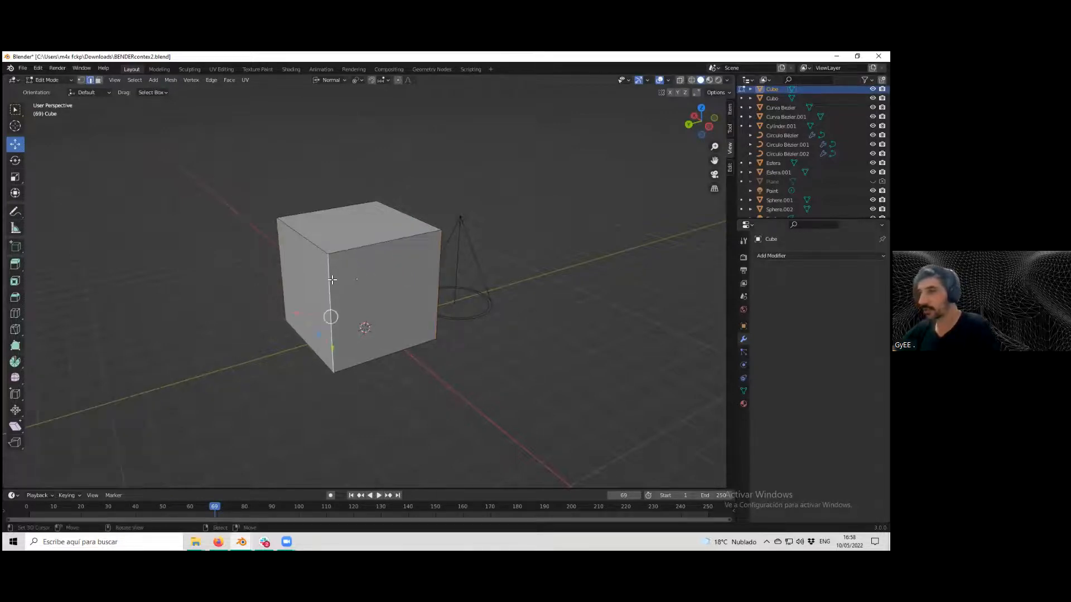
pyautogui.keyDown('ctrl'); pyautogui.keyDown('alt'); pyautogui.rightClick(332, 280); pyautogui.keyUp('alt'); pyautogui.keyUp('ctrl')
pyautogui.rightClick(332, 280)
pyautogui.keyDown('ctrl'); pyautogui.rightClick(333, 280); pyautogui.keyUp('ctrl')
pyautogui.moveTo(332, 280); pyautogui.dragTo(162, 142, button='middle')
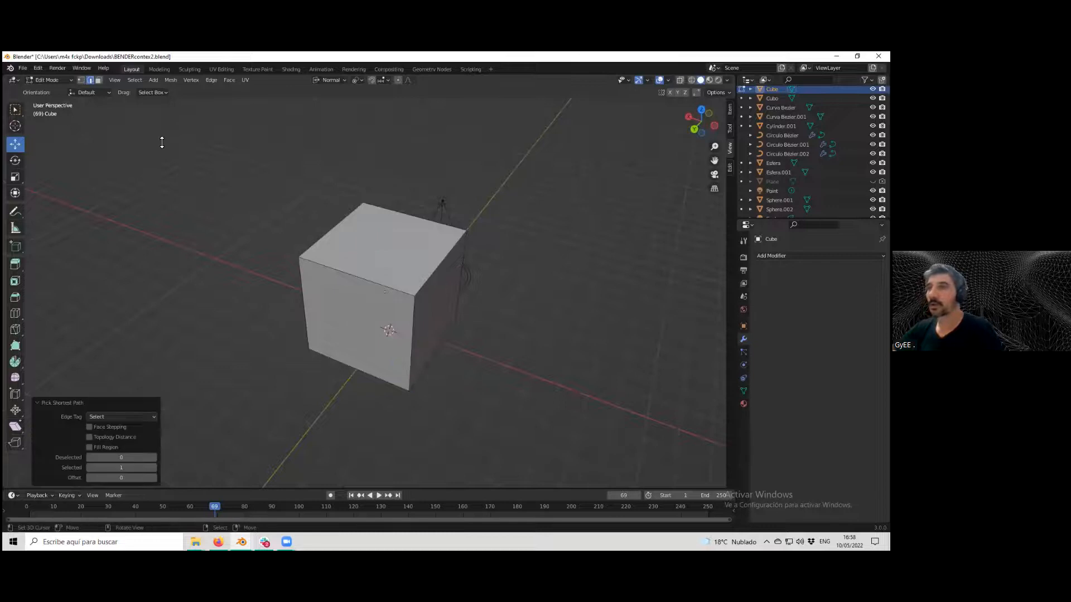
# Select edge loops on the cube, then select all of its geometry.
pyautogui.click(134, 80)
pyautogui.moveTo(195, 205)
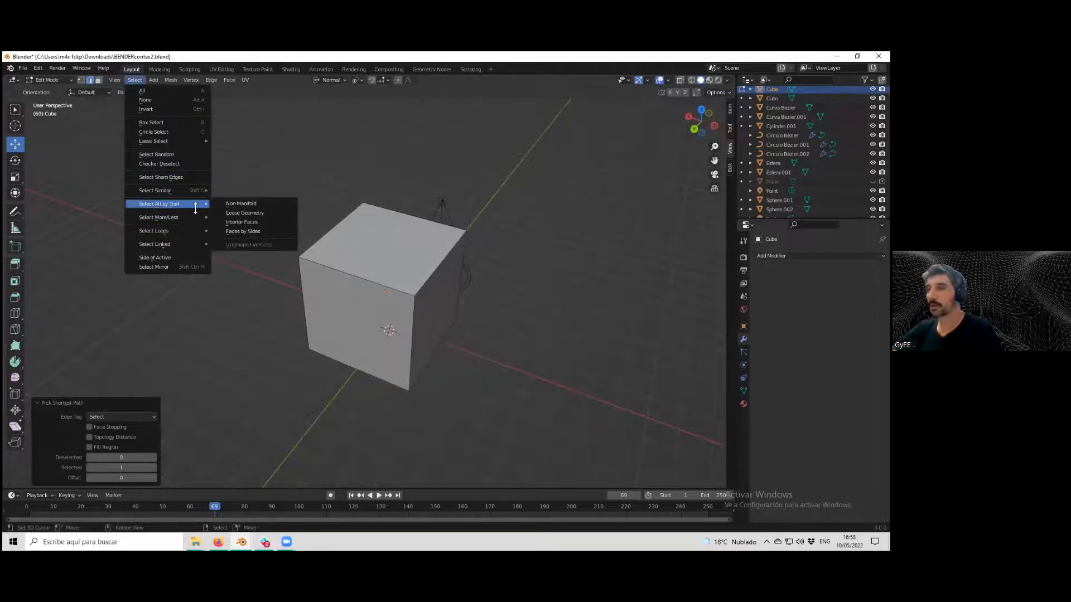
pyautogui.moveTo(195, 231)
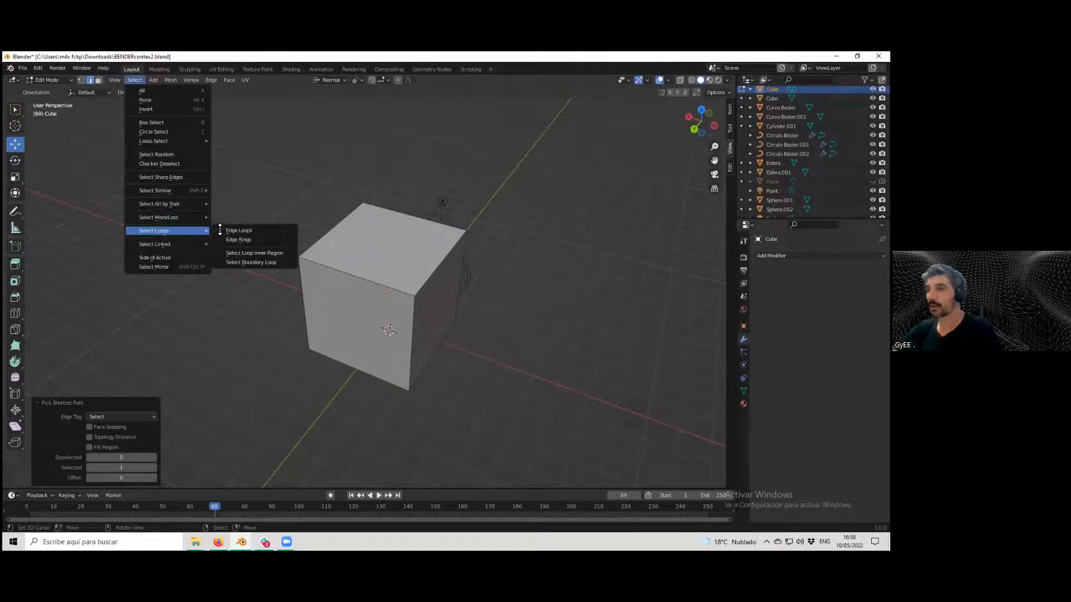
pyautogui.click(255, 231)
pyautogui.click(368, 277)
pyautogui.moveTo(357, 276)
pyautogui.mouseDown(button='middle')
pyautogui.moveTo(389, 256)
pyautogui.moveTo(431, 273)
pyautogui.moveTo(391, 287)
pyautogui.moveTo(365, 279)
pyautogui.mouseUp(button='middle')
pyautogui.click(431, 273)
pyautogui.press('a')
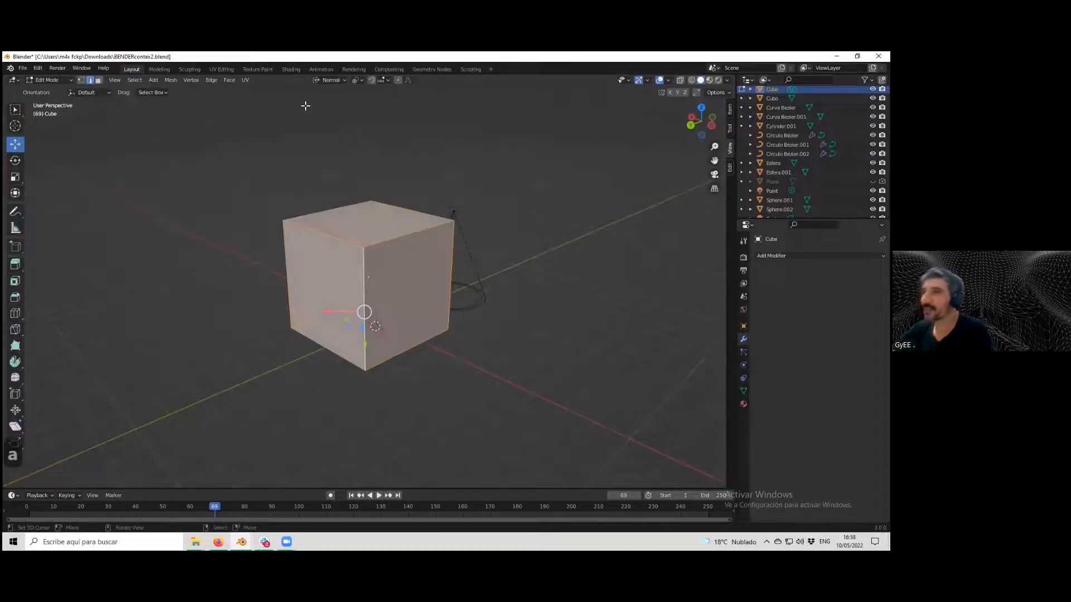
# Subdivide the cube's mesh with one cut.
pyautogui.click(212, 80)
pyautogui.click(236, 132)
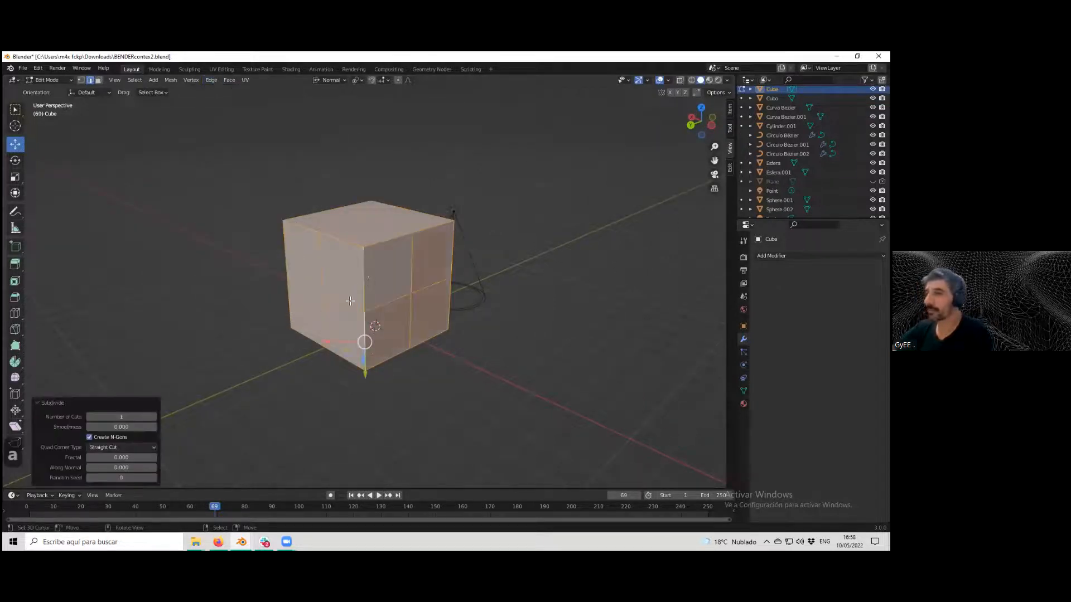
pyautogui.keyDown('alt'); pyautogui.click(343, 303); pyautogui.keyUp('alt')
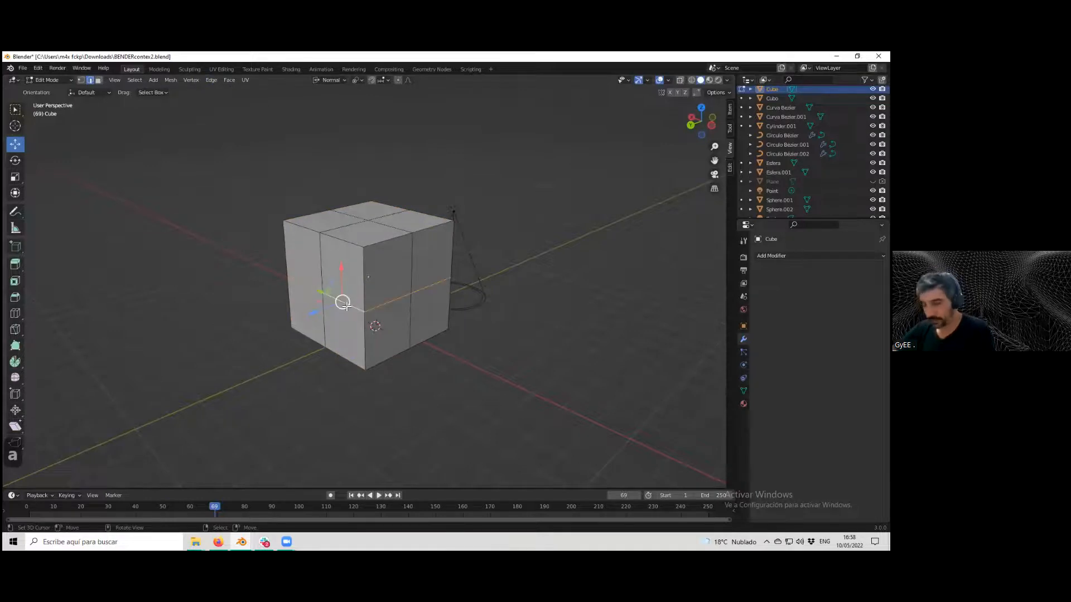
pyautogui.rightClick(346, 306)
pyautogui.keyDown('alt'); pyautogui.rightClick(346, 306); pyautogui.keyUp('alt')
pyautogui.keyDown('ctrl'); pyautogui.keyDown('alt'); pyautogui.rightClick(346, 307); pyautogui.keyUp('alt'); pyautogui.keyUp('ctrl')
pyautogui.scroll(-3, 379, 306)
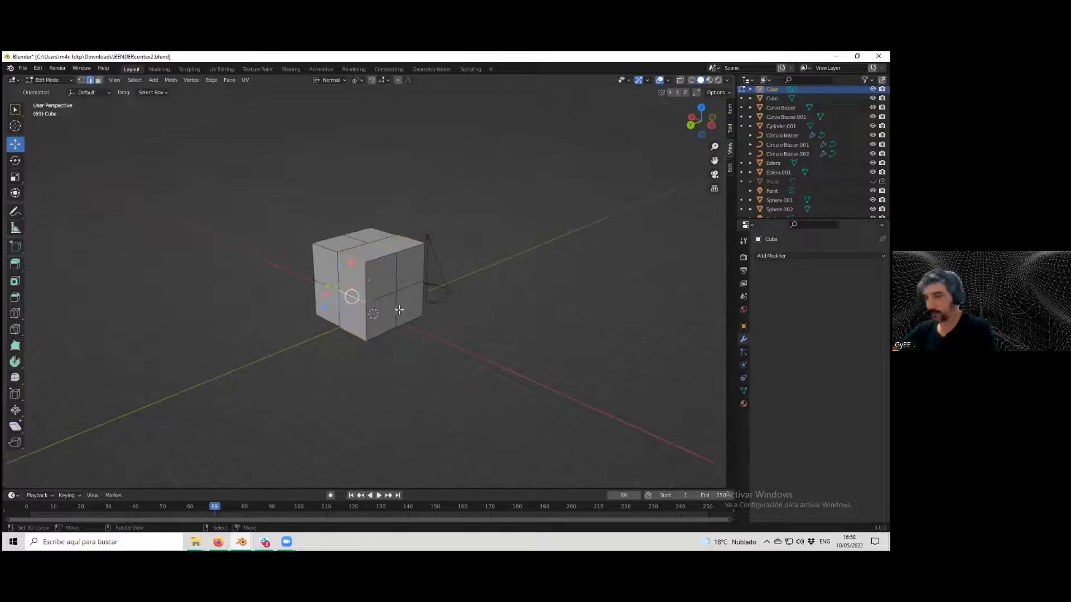
pyautogui.scroll(3, 391, 309)
# Return to Object Mode and delete the cube.
pyautogui.press('Tab')
pyautogui.press('Delete')
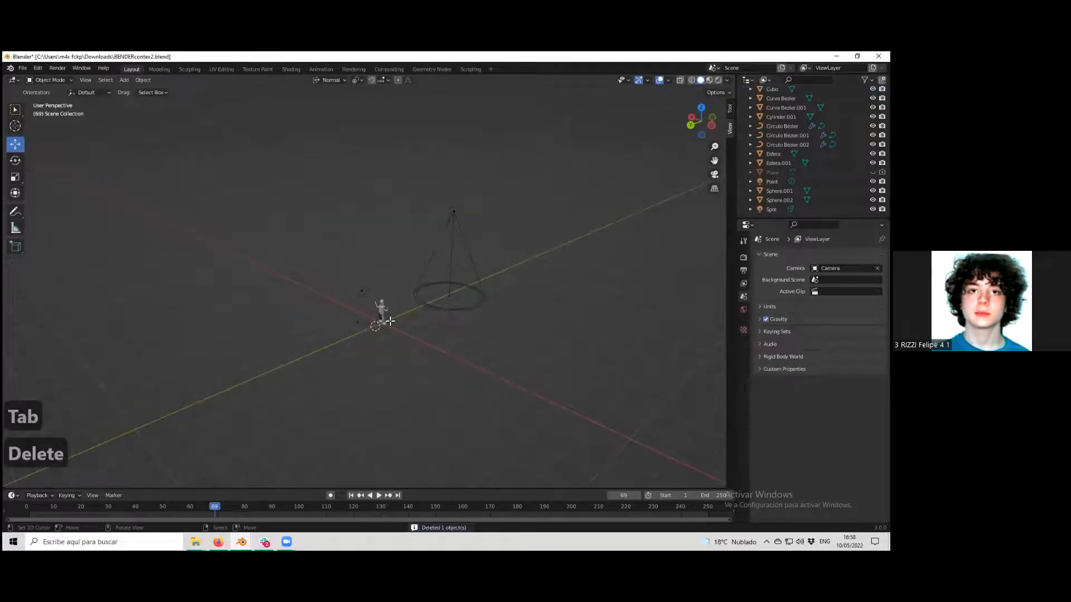
pyautogui.scroll(5, 407, 330)
pyautogui.scroll(-3, 421, 338)
pyautogui.scroll(1, 421, 337)
pyautogui.scroll(-3, 572, 235)
# Undo the cube's deletion and subdivision, then return to Object Mode.
pyautogui.hotkey('ctrl', 'z')
pyautogui.hotkey('ctrl', 'z')
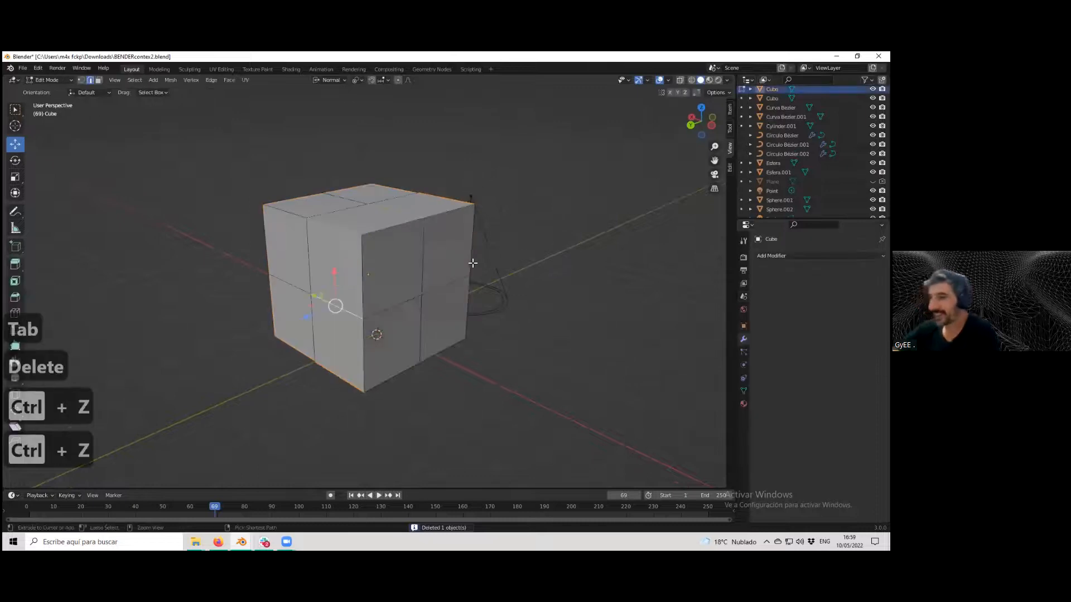
pyautogui.hotkey('ctrl', 'z')
pyautogui.hotkey('ctrl', 'z')
pyautogui.hotkey('ctrl', 'z')
pyautogui.hotkey('ctrl', 'z')
pyautogui.hotkey('ctrl', 'z')
pyautogui.hotkey('ctrl', 'z')
pyautogui.hotkey('ctrl', 'z')
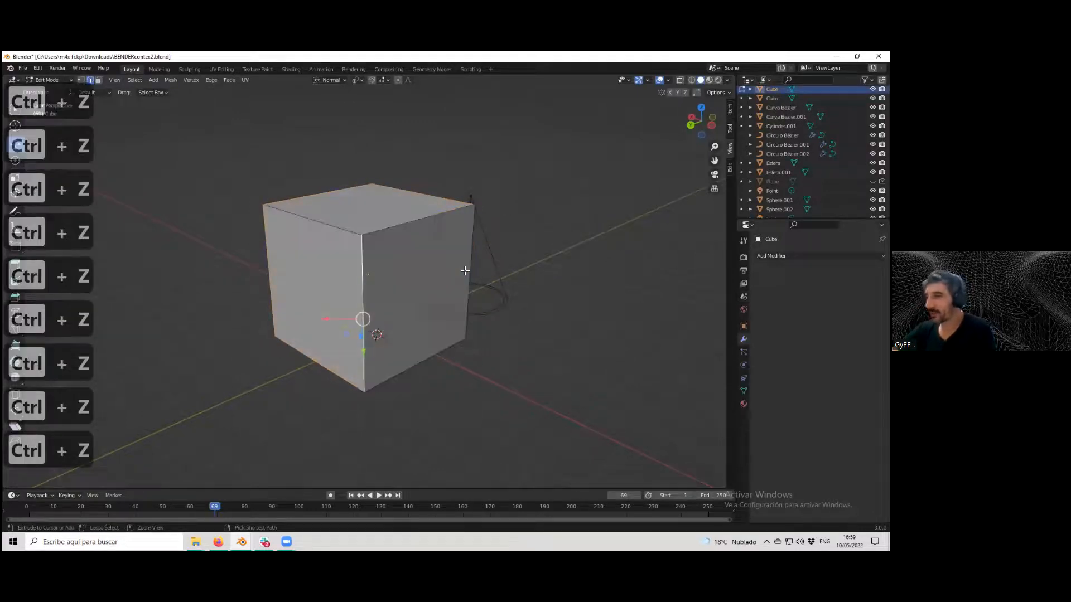
pyautogui.press('Tab')
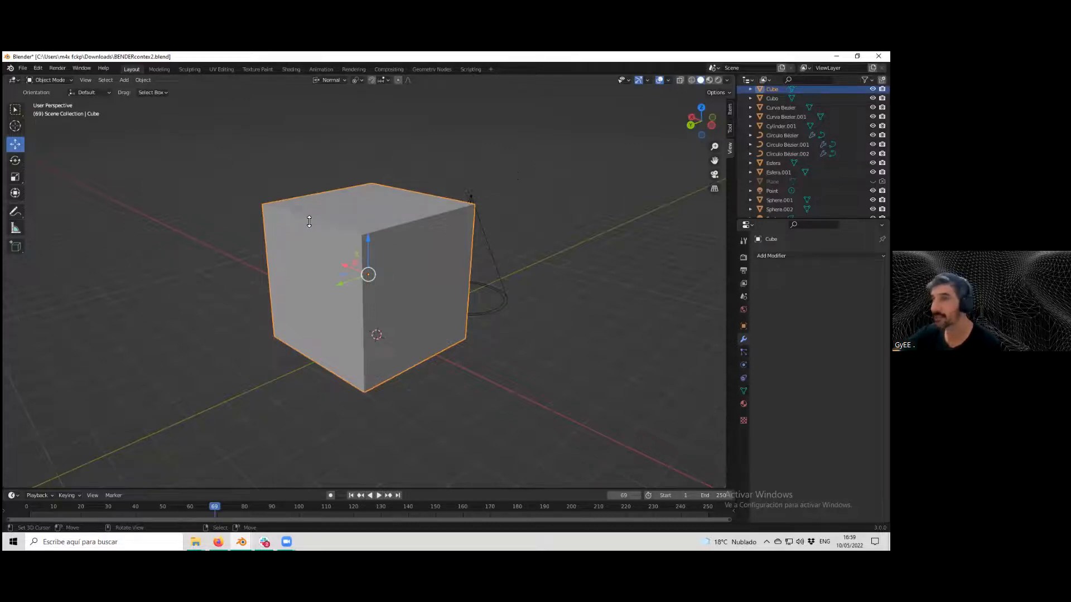
# Switch to Material Preview shading and replace the cube's material slot with a new material.
pyautogui.click(709, 80)
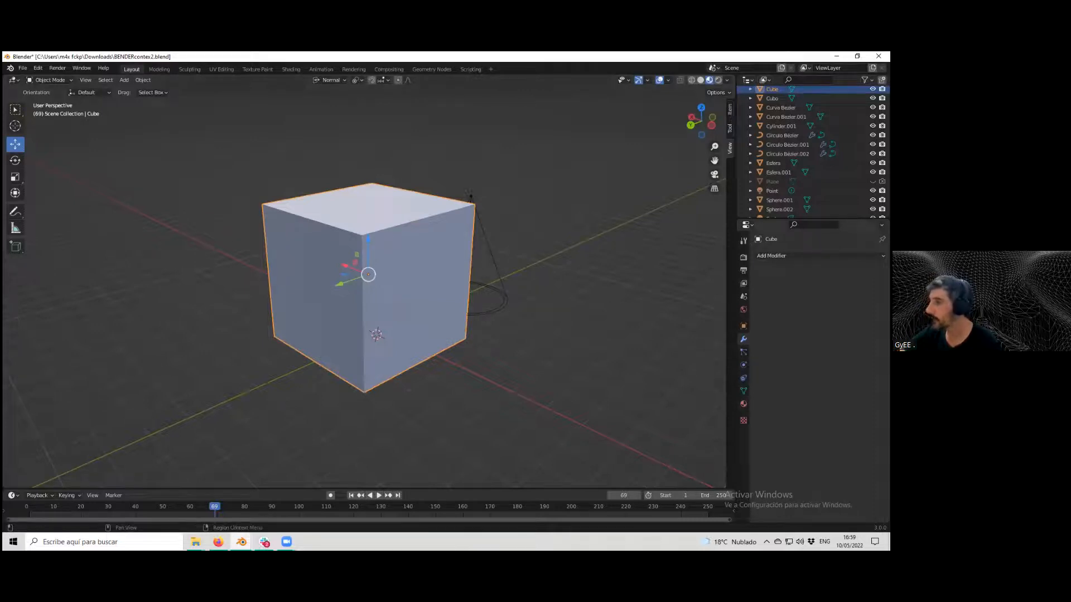
pyautogui.click(743, 404)
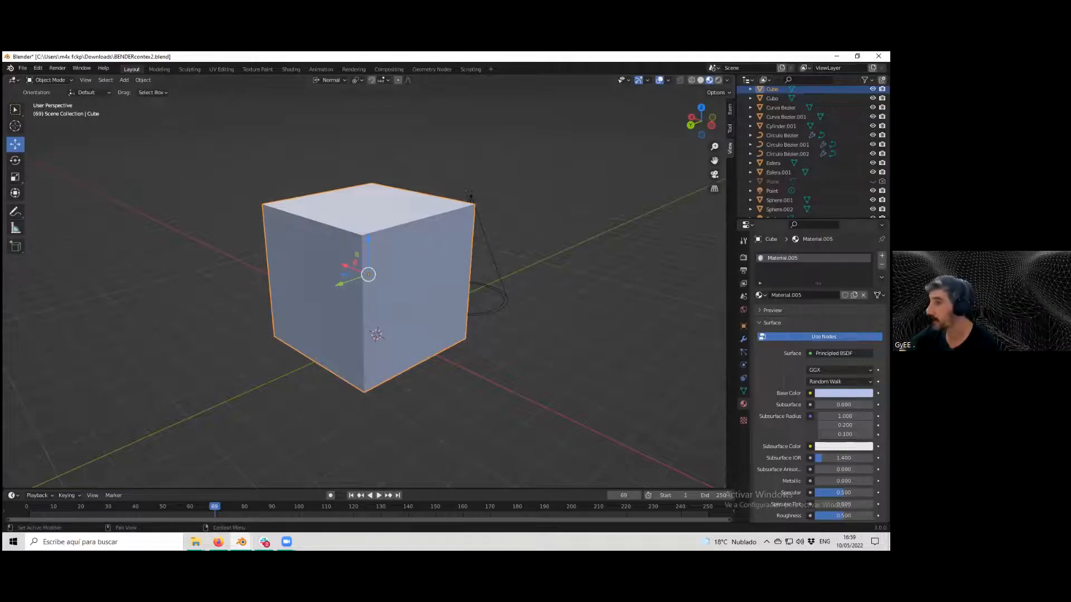
pyautogui.click(881, 265)
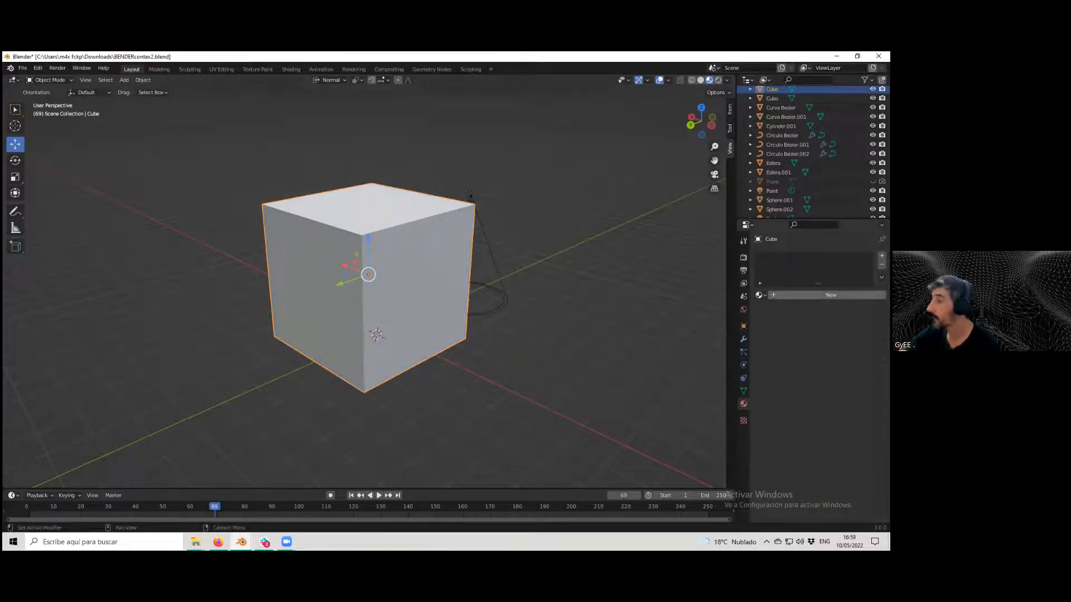
pyautogui.click(823, 295)
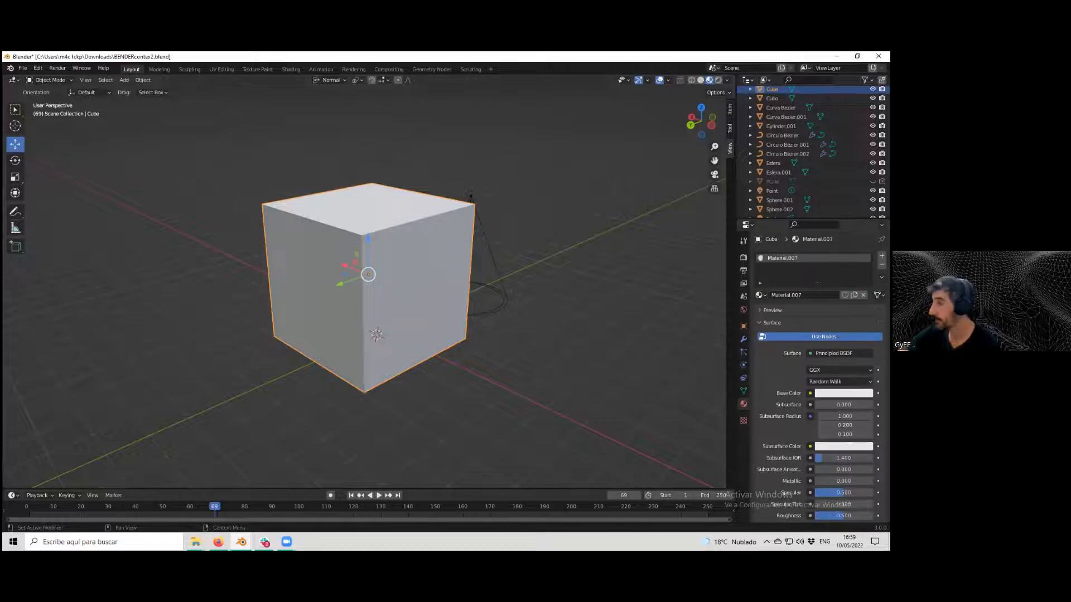
# Browse the new material's surface settings and open the Shading workspace to view its node tree.
pyautogui.scroll(-3, 817, 379)
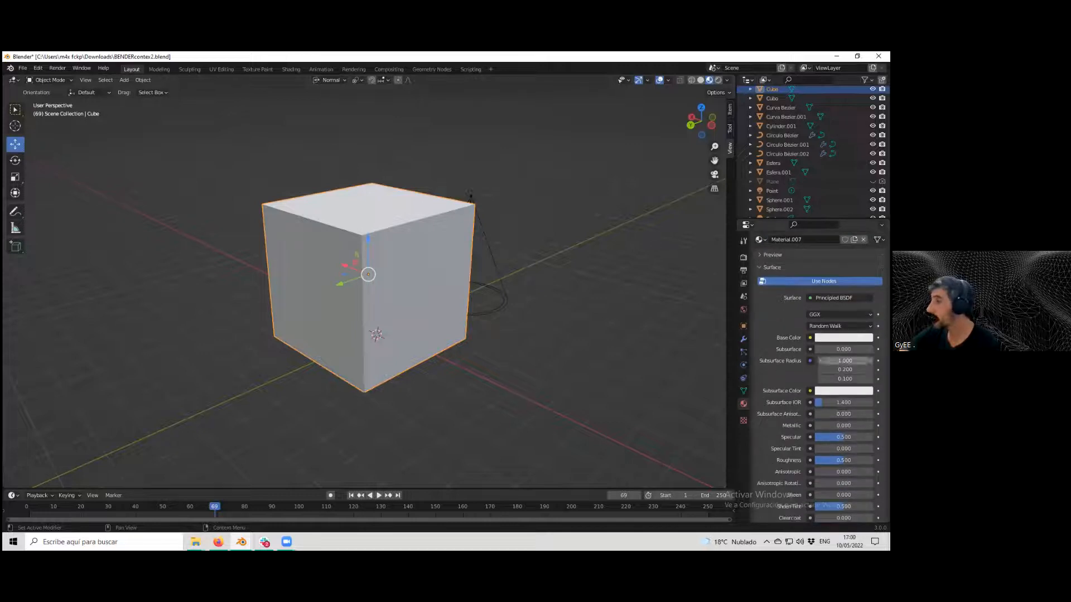
pyautogui.scroll(-3, 843, 438)
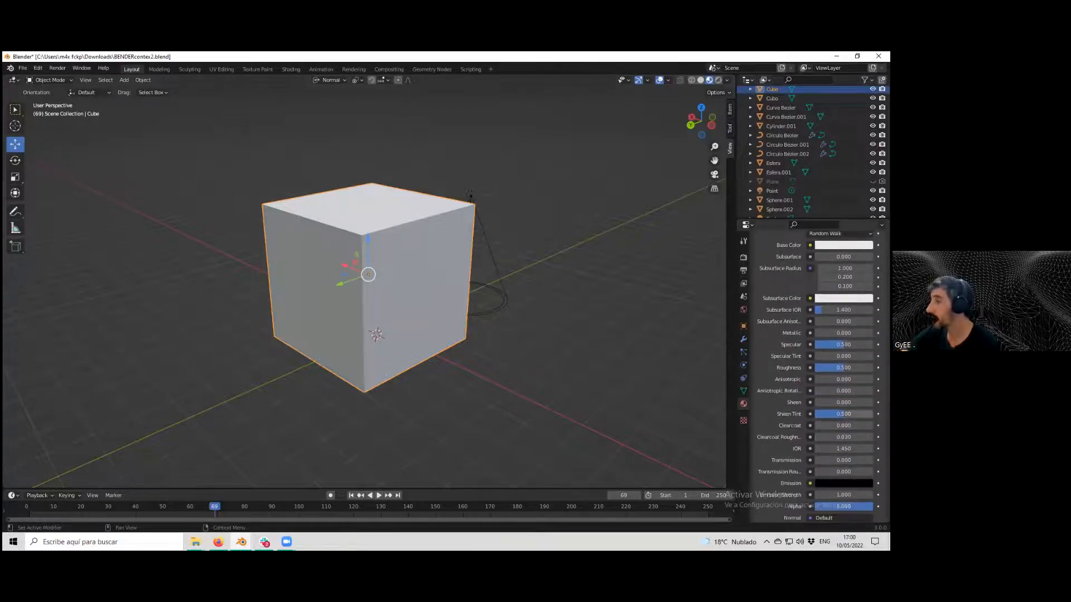
pyautogui.scroll(-3, 842, 438)
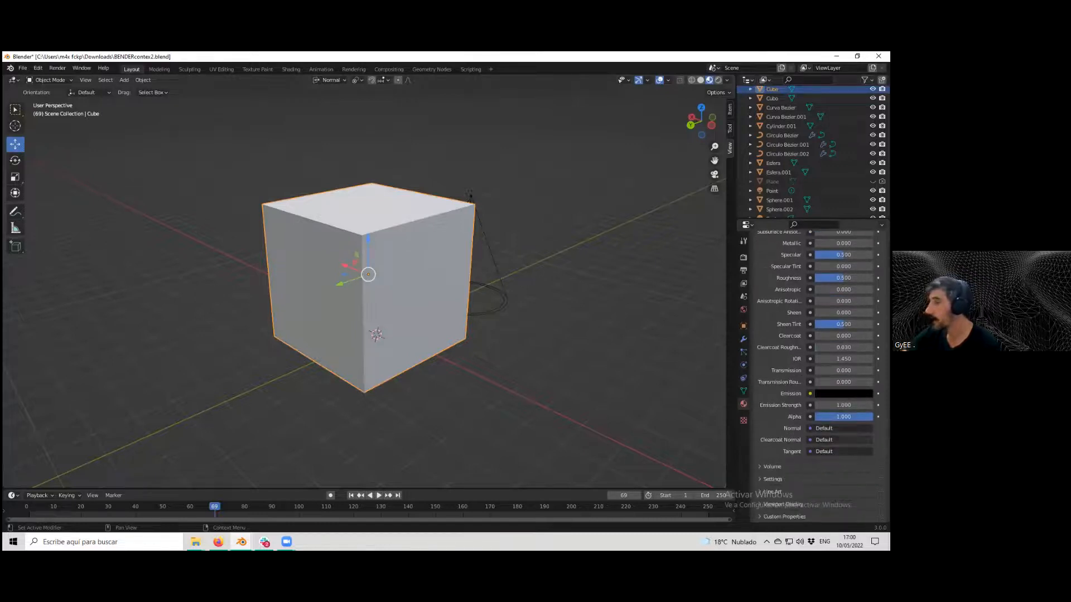
pyautogui.scroll(8, 815, 375)
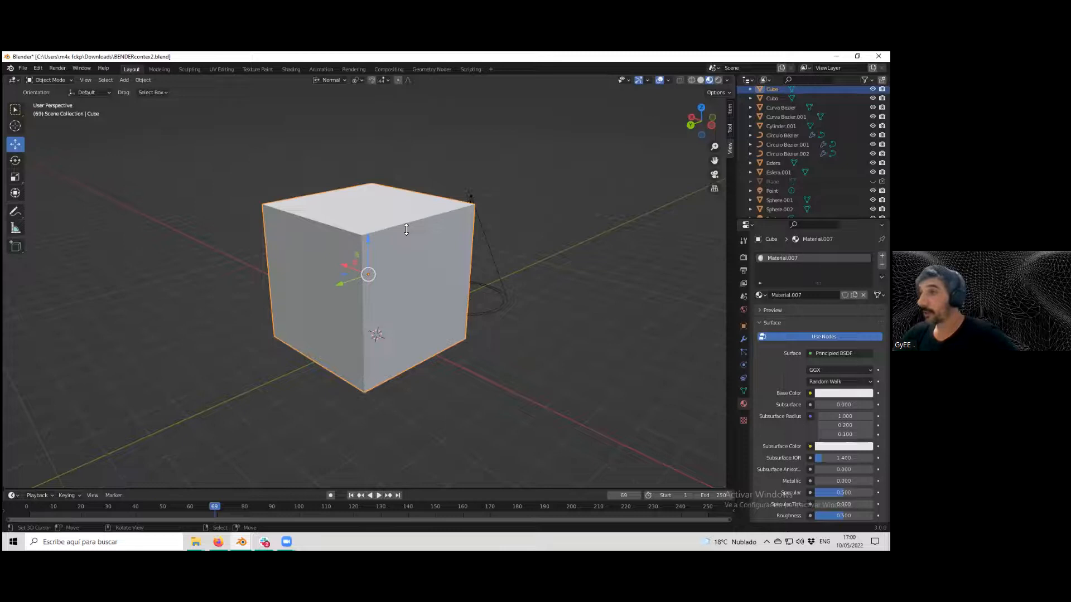
pyautogui.click(291, 69)
pyautogui.scroll(-5, 473, 210)
pyautogui.scroll(-2, 473, 210)
pyautogui.scroll(2, 490, 220)
pyautogui.moveTo(490, 219); pyautogui.dragTo(458, 239, button='middle')
pyautogui.scroll(-2, 474, 222)
pyautogui.scroll(-4, 474, 223)
pyautogui.scroll(3, 479, 223)
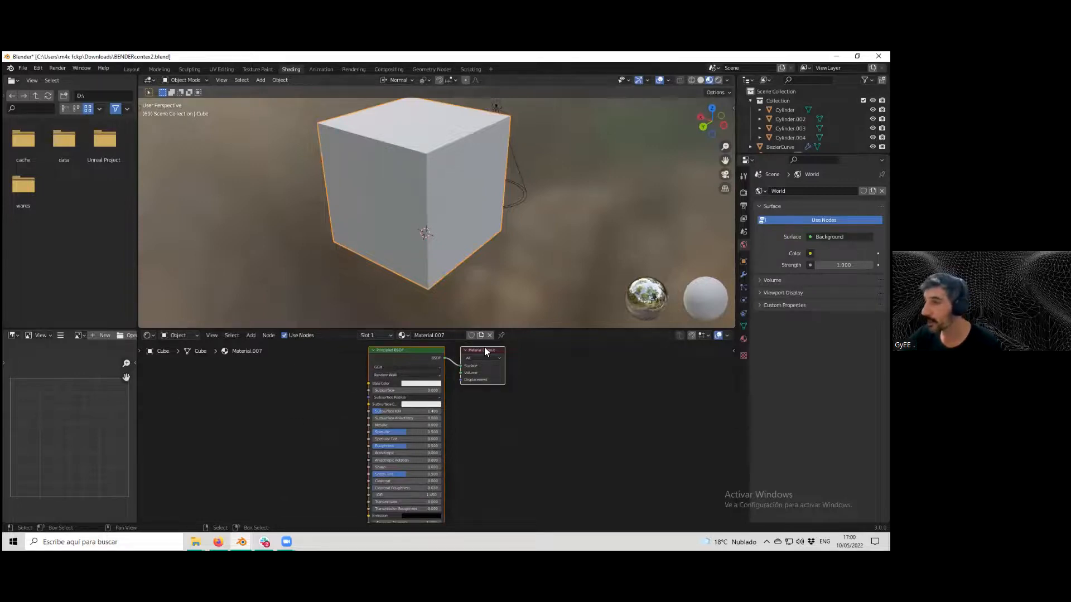
# Rearrange the Principled BSDF and Material Output nodes in the node editor.
pyautogui.moveTo(484, 347); pyautogui.dragTo(543, 359, button='middle')
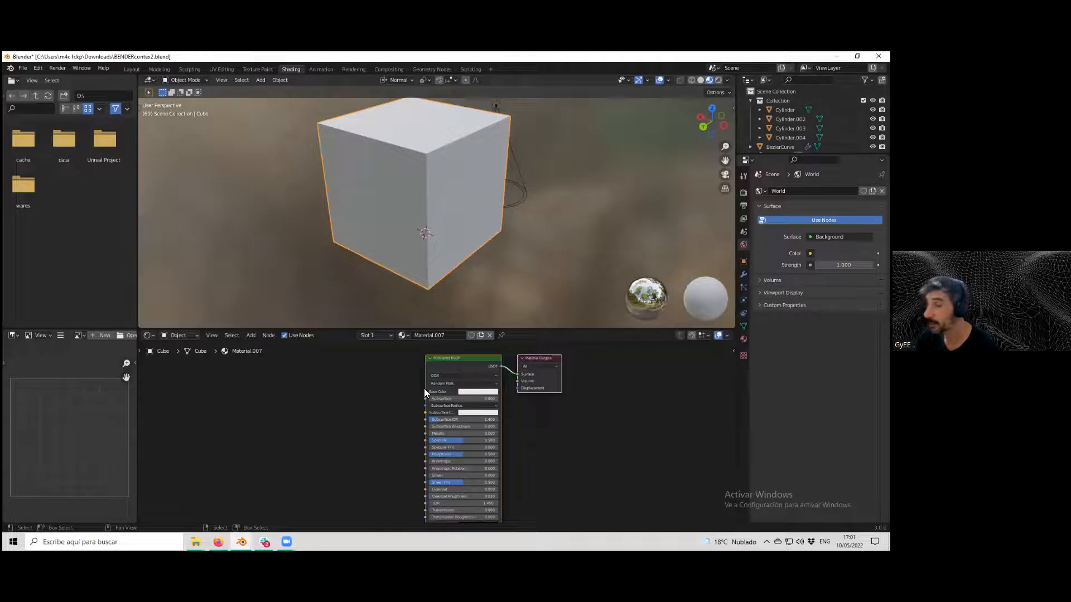
pyautogui.scroll(-2, 424, 388)
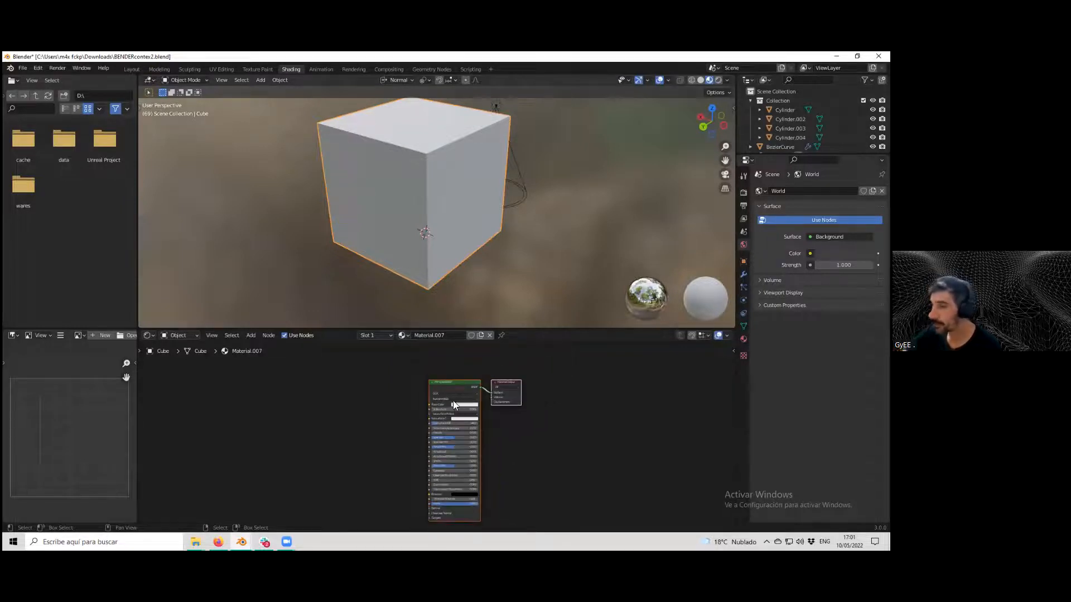
pyautogui.moveTo(416, 372); pyautogui.dragTo(408, 381, button='middle')
pyautogui.scroll(1, 282, 399)
pyautogui.click(489, 361)
pyautogui.moveTo(488, 363); pyautogui.dragTo(500, 386)
pyautogui.moveTo(428, 395); pyautogui.dragTo(437, 393)
pyautogui.scroll(5, 424, 395)
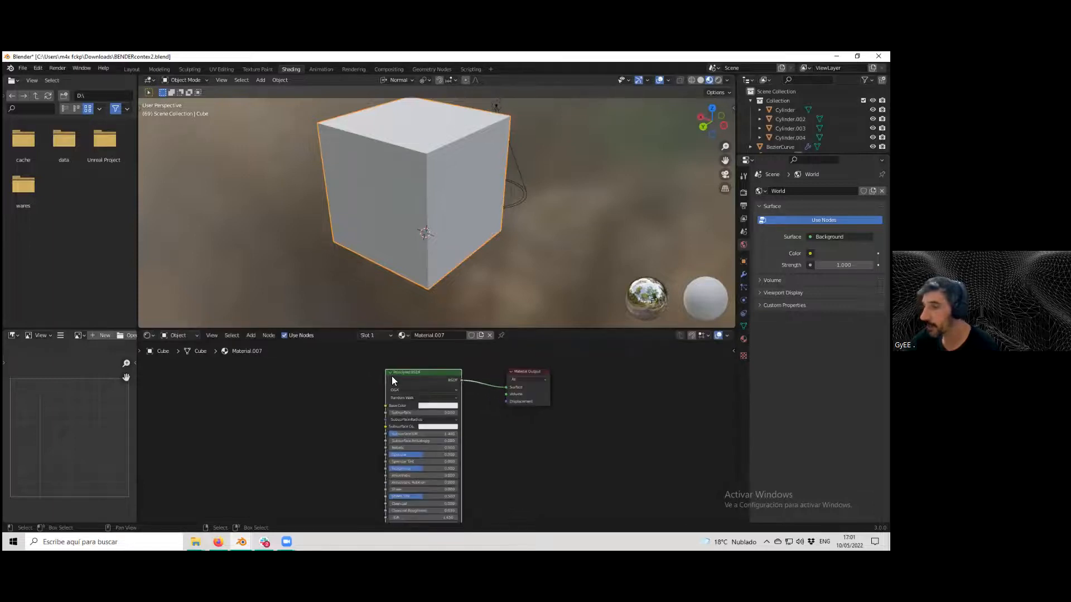
pyautogui.scroll(2, 387, 371)
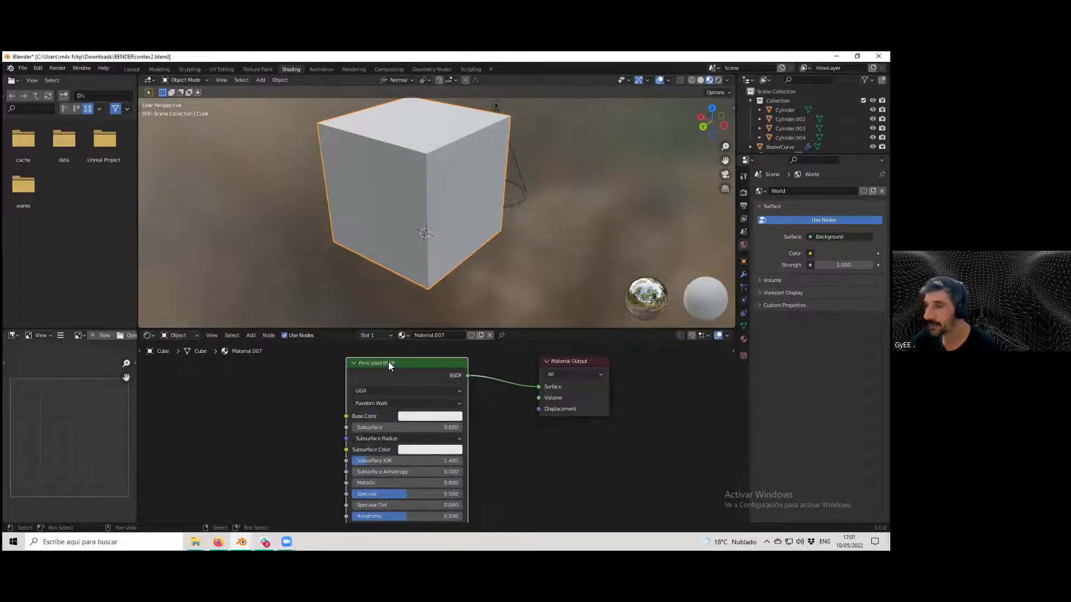
pyautogui.scroll(-1, 387, 373)
pyautogui.scroll(-1, 374, 400)
pyautogui.scroll(1, 383, 401)
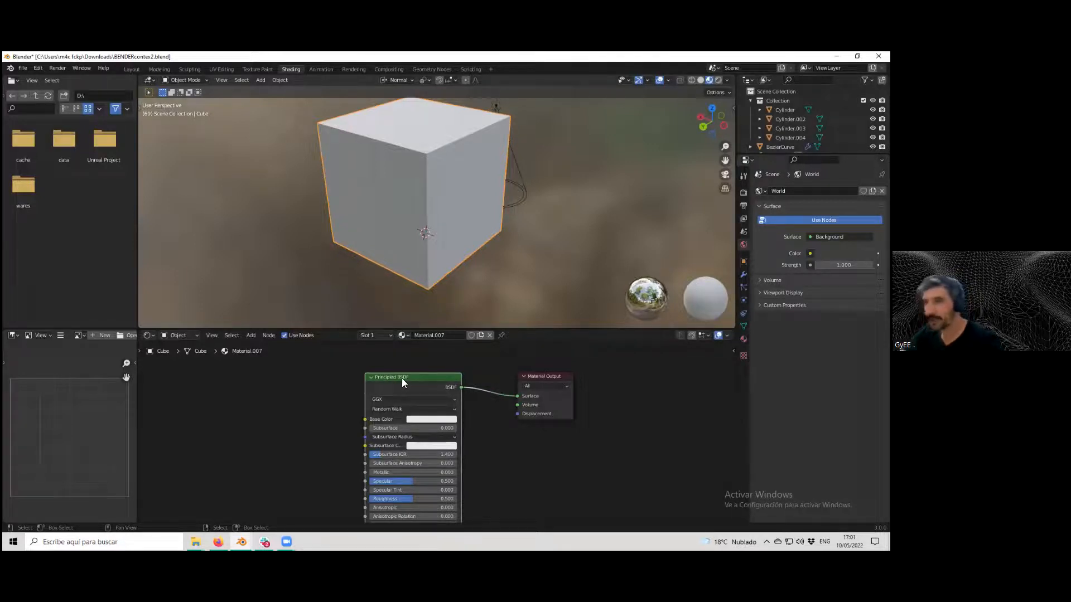
# Replace the Principled BSDF node with a newly added one connected to the Material Output's Surface.
pyautogui.press('Delete')
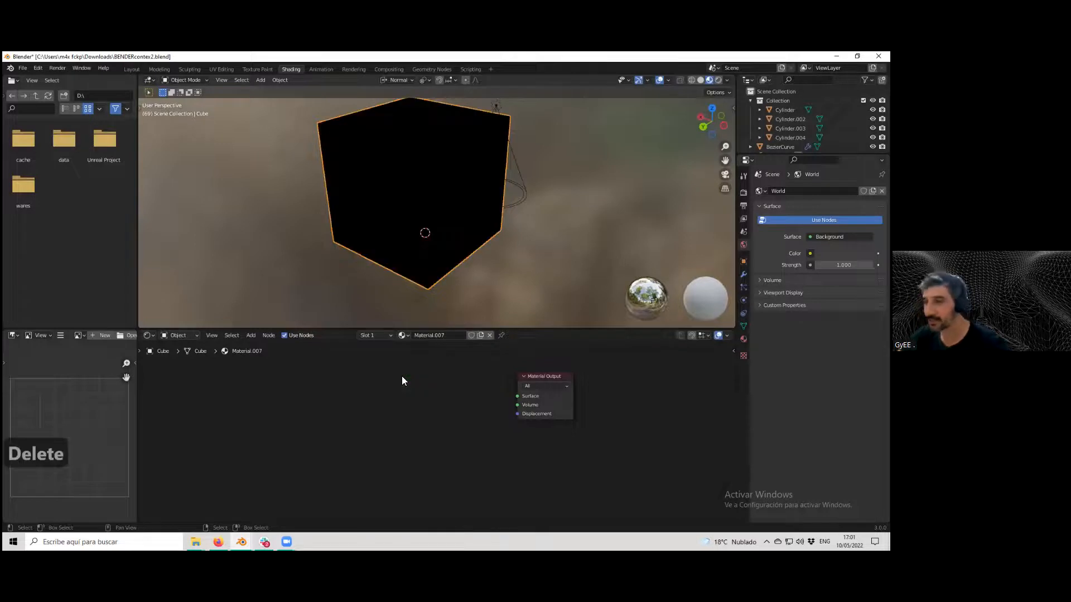
pyautogui.click(250, 335)
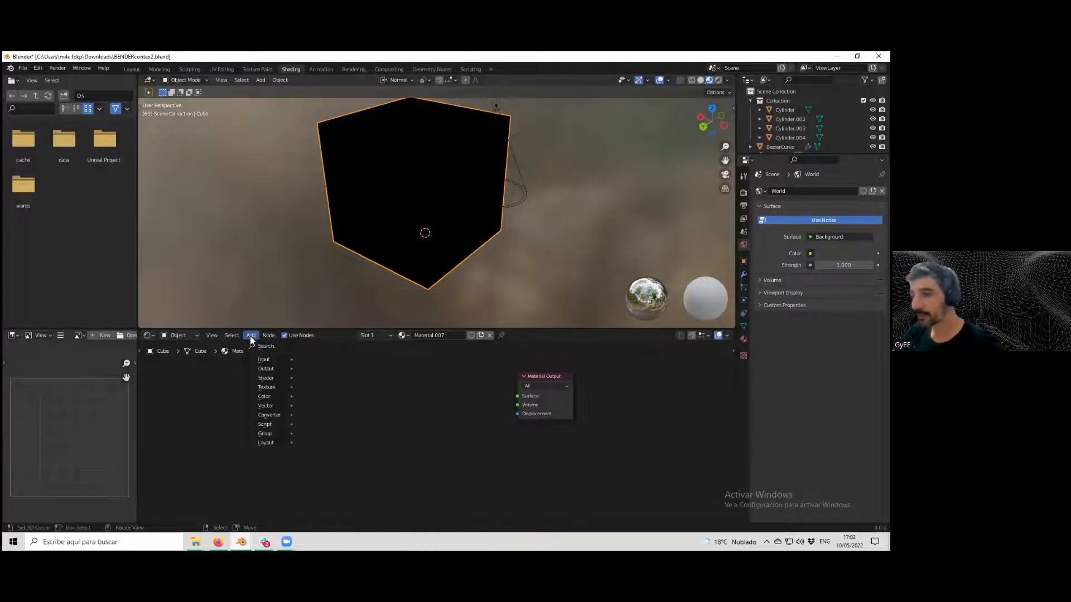
pyautogui.moveTo(261, 360)
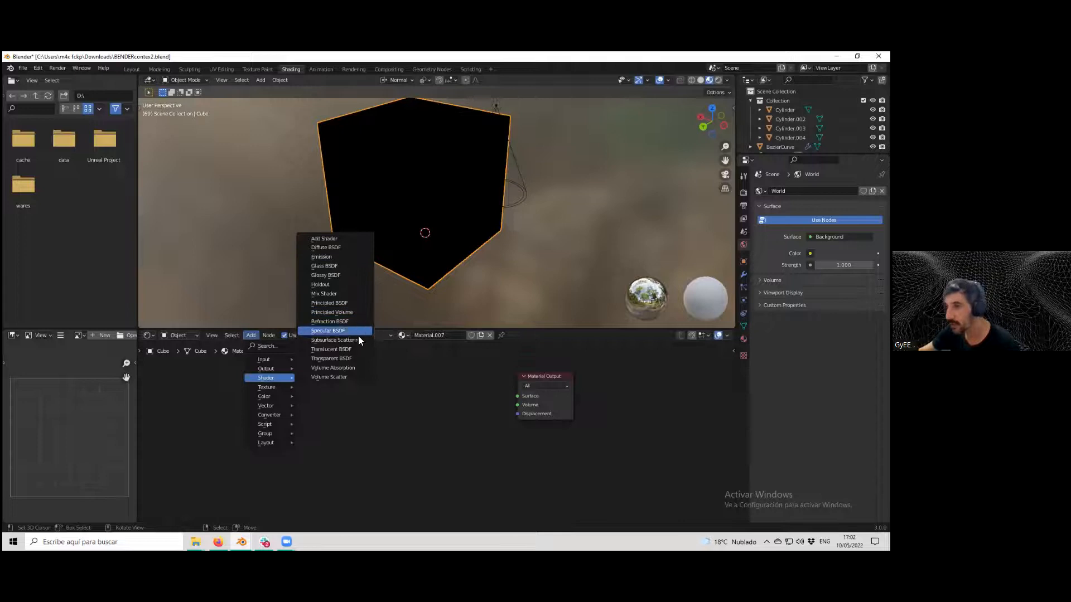
pyautogui.click(356, 304)
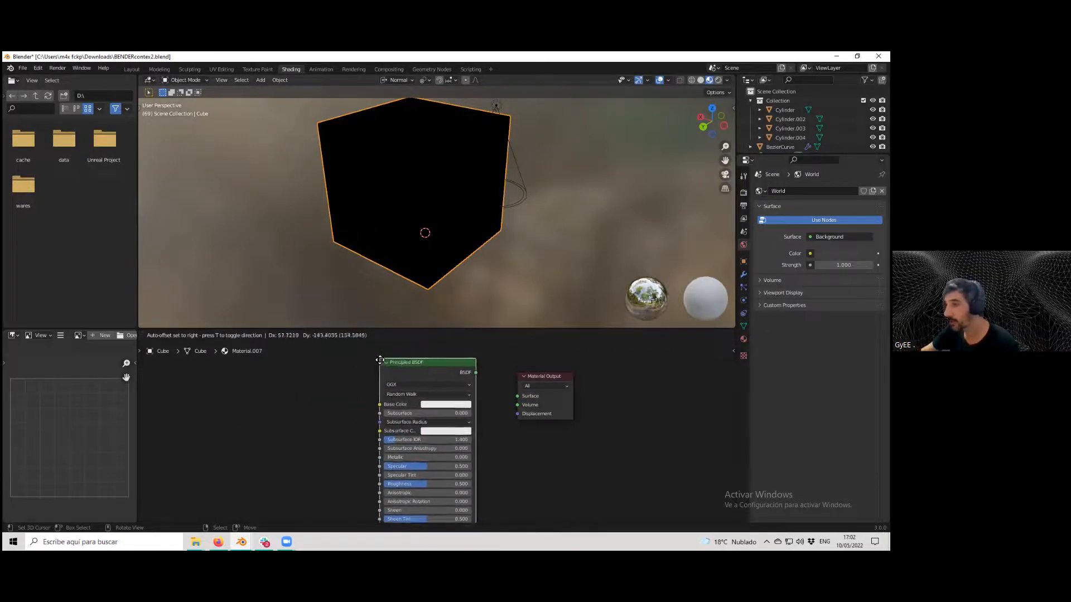
pyautogui.click(425, 428)
pyautogui.moveTo(461, 396); pyautogui.dragTo(489, 409)
pyautogui.scroll(-3, 454, 415)
pyautogui.moveTo(445, 394); pyautogui.dragTo(420, 359, button='middle')
pyautogui.scroll(3, 436, 397)
pyautogui.scroll(-1, 431, 405)
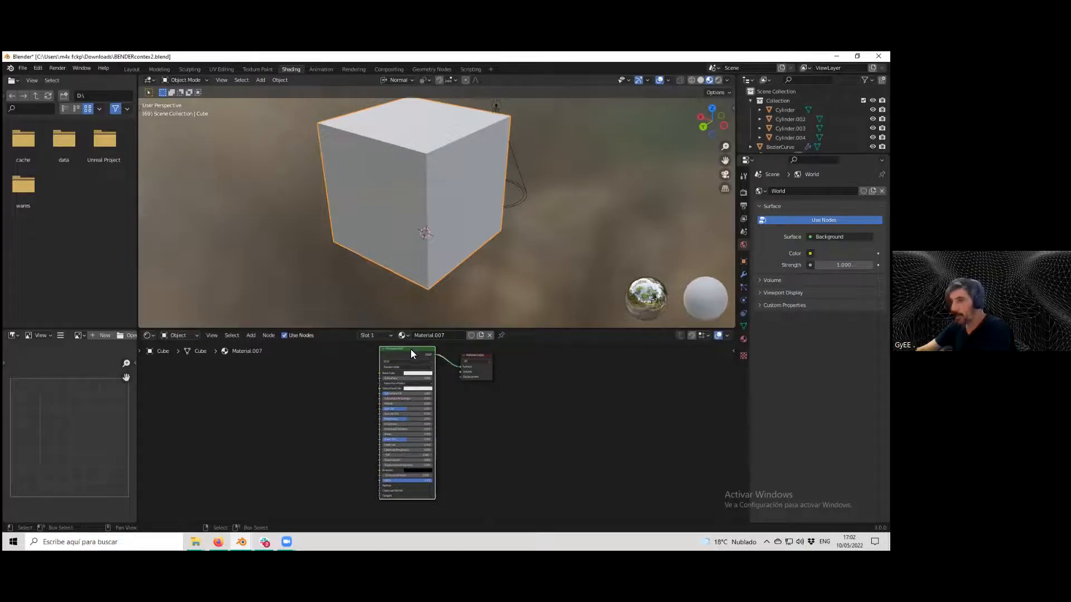
# Replace the Principled BSDF node with a Diffuse BSDF node connected to the Material Output's Surface.
pyautogui.press('Delete')
pyautogui.moveTo(396, 375); pyautogui.dragTo(400, 440, button='middle')
pyautogui.scroll(6, 390, 421)
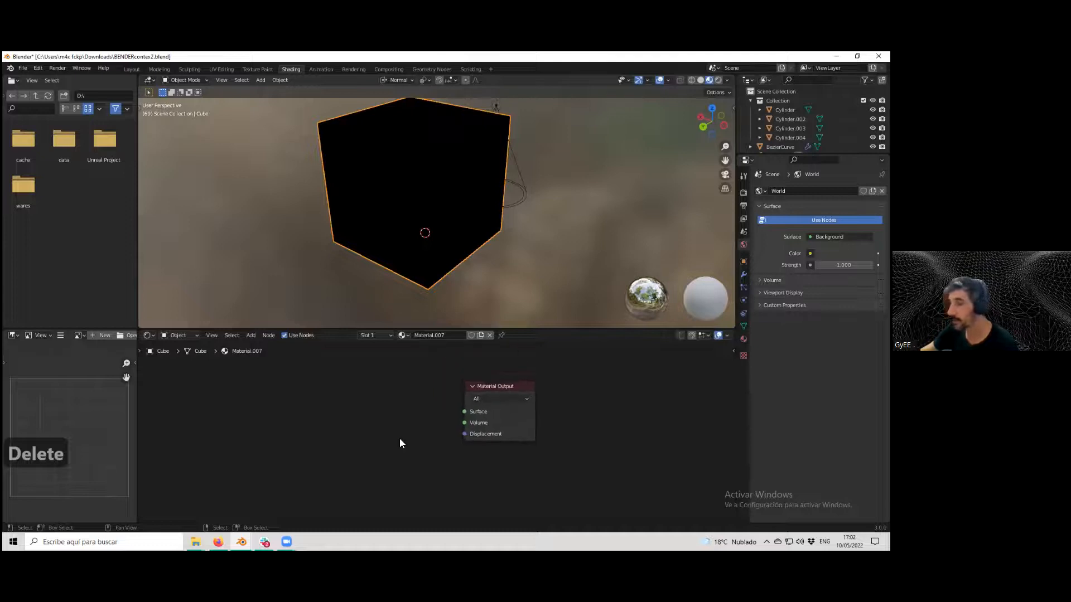
pyautogui.scroll(2, 398, 438)
pyautogui.scroll(-1, 346, 402)
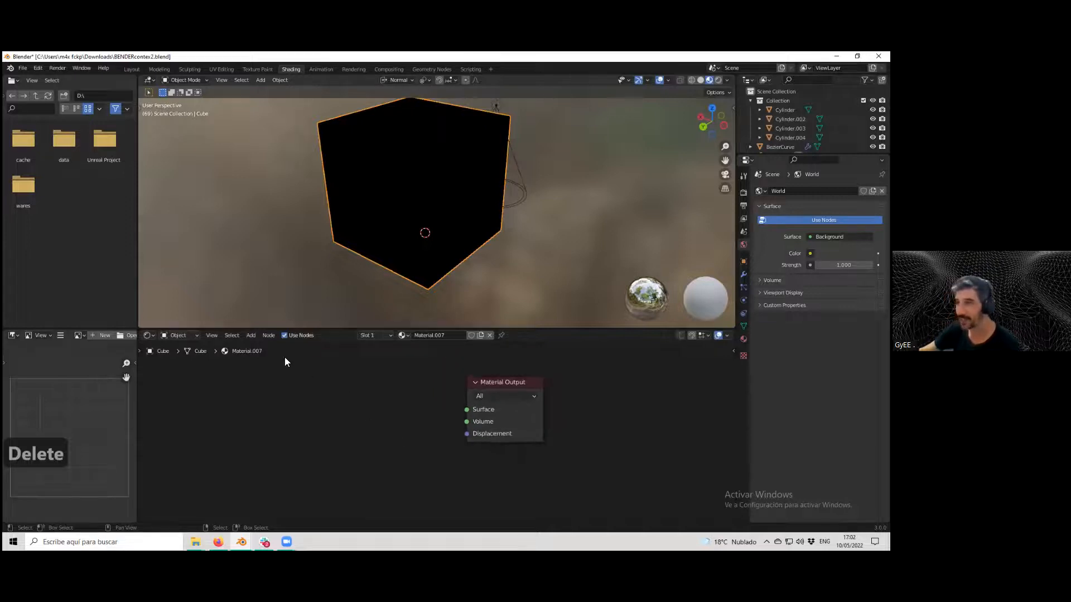
pyautogui.click(252, 335)
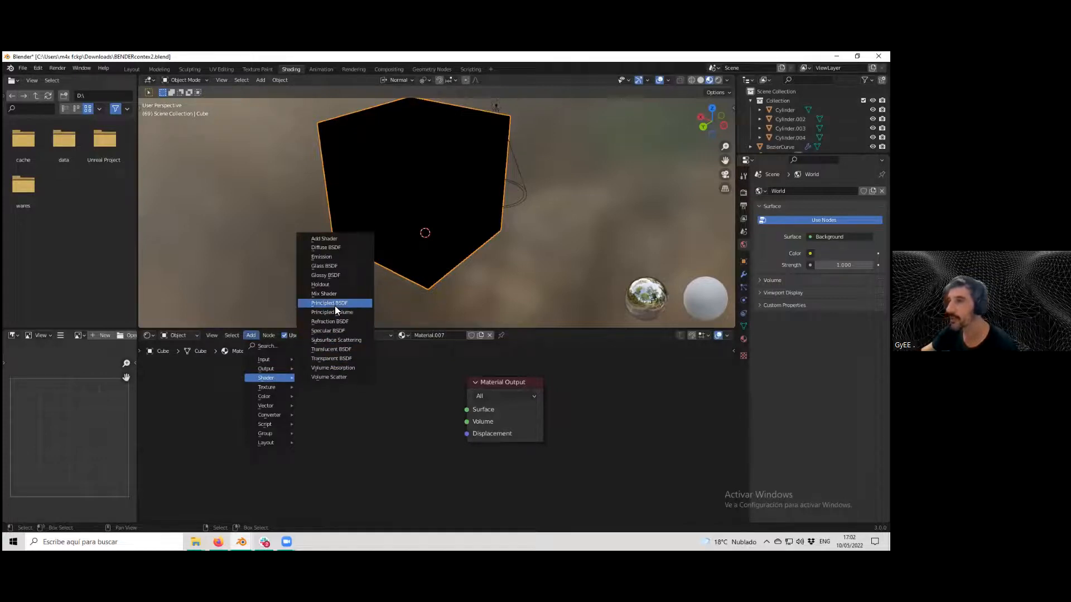
pyautogui.click(327, 248)
pyautogui.click(326, 380)
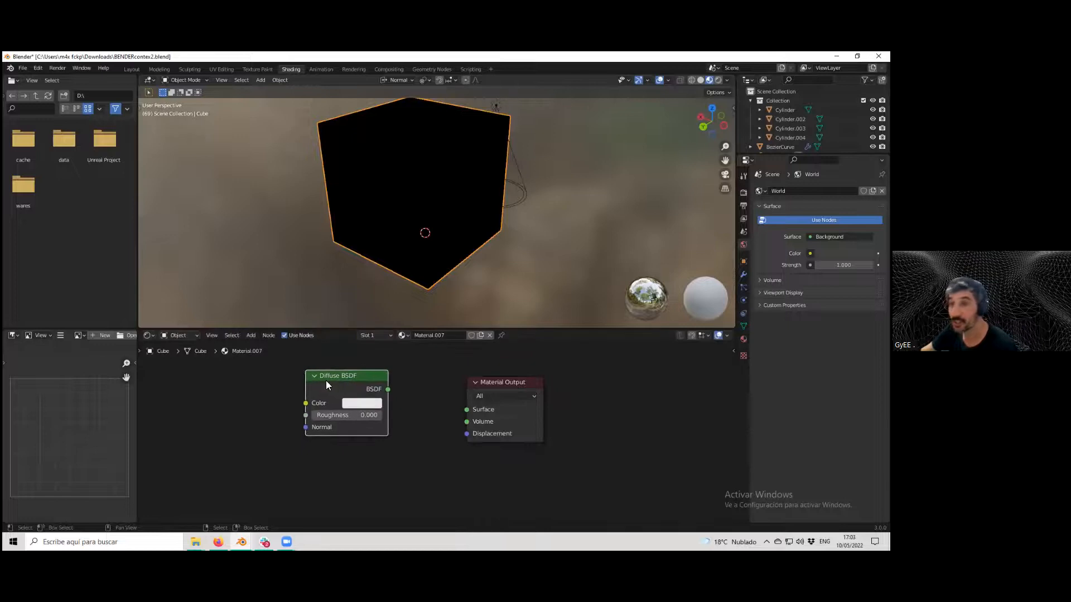
pyautogui.moveTo(389, 390); pyautogui.dragTo(467, 409)
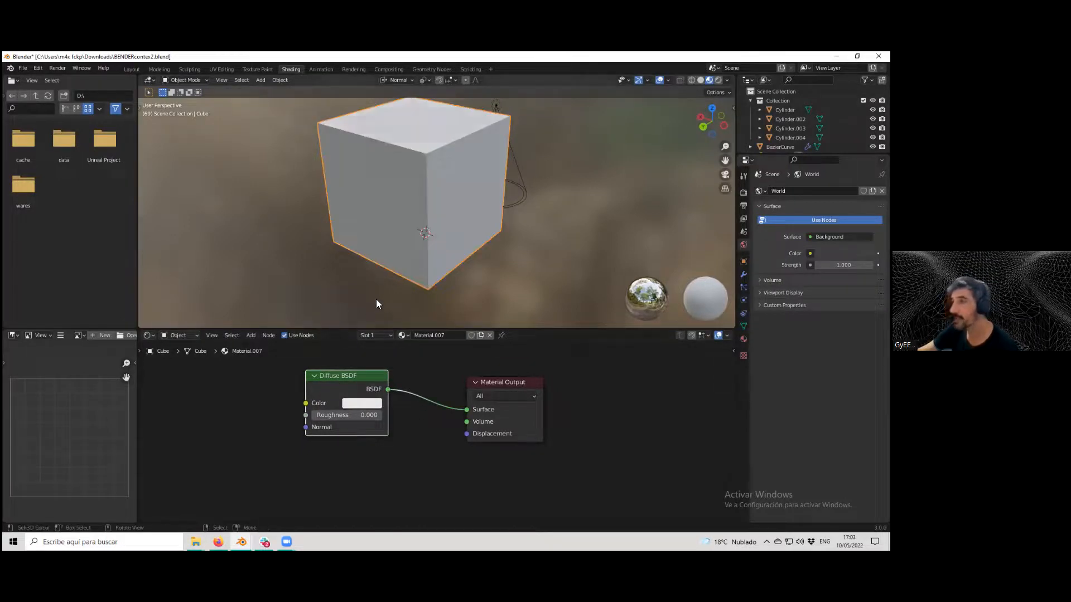
# Set the Diffuse BSDF color to a pinkish red of about H 0.976, S 0.983, V 0.800.
pyautogui.scroll(-5, 413, 279)
pyautogui.scroll(4, 449, 256)
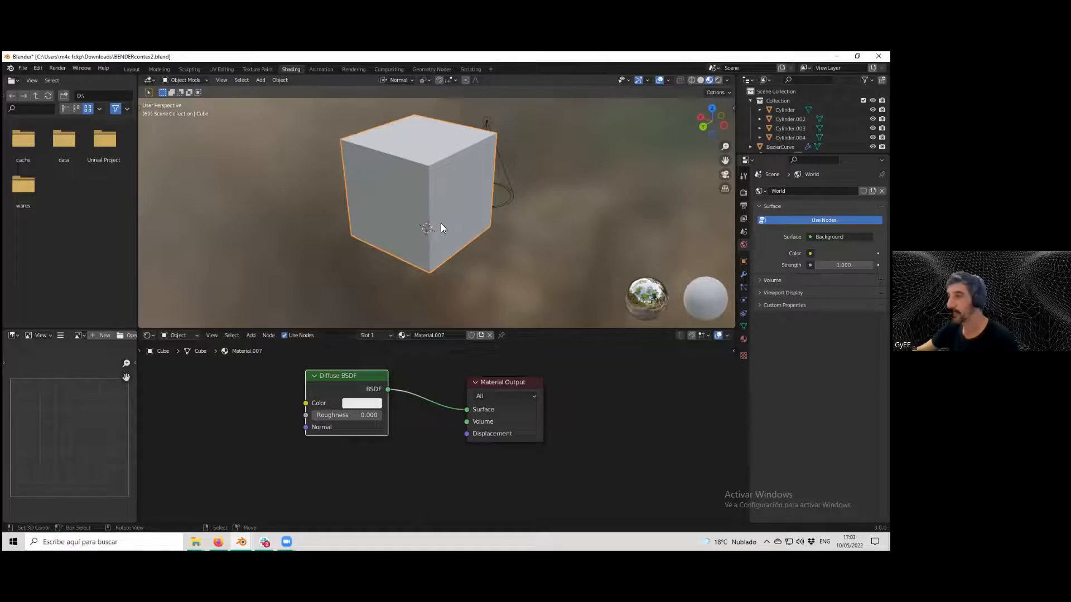
pyautogui.click(362, 402)
pyautogui.click(394, 301)
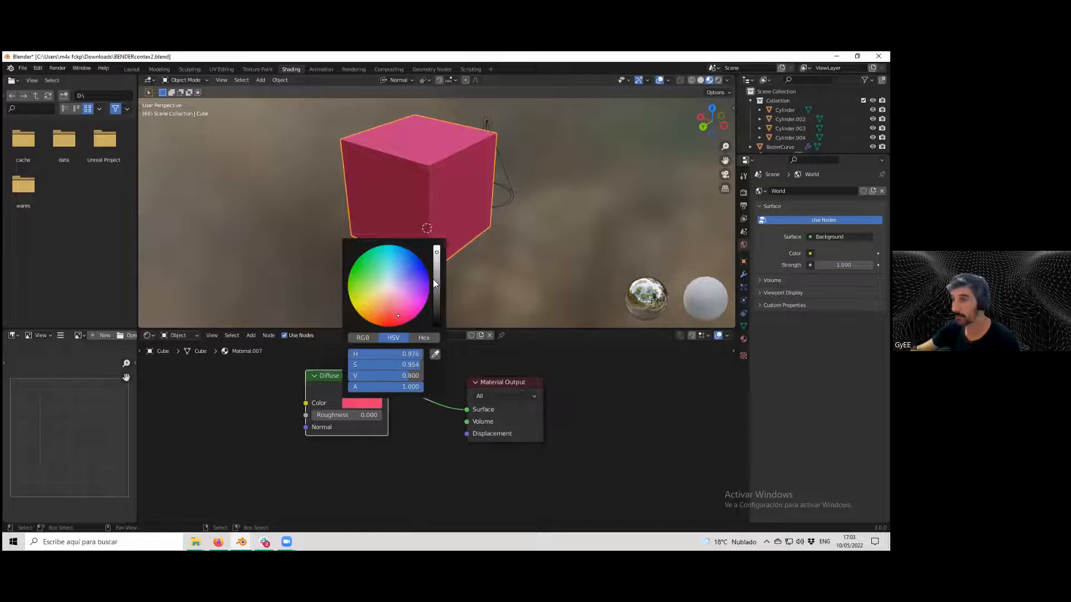
pyautogui.moveTo(398, 316)
pyautogui.mouseDown()
pyautogui.moveTo(419, 272)
pyautogui.moveTo(392, 263)
pyautogui.moveTo(417, 281)
pyautogui.moveTo(393, 321)
pyautogui.mouseUp()
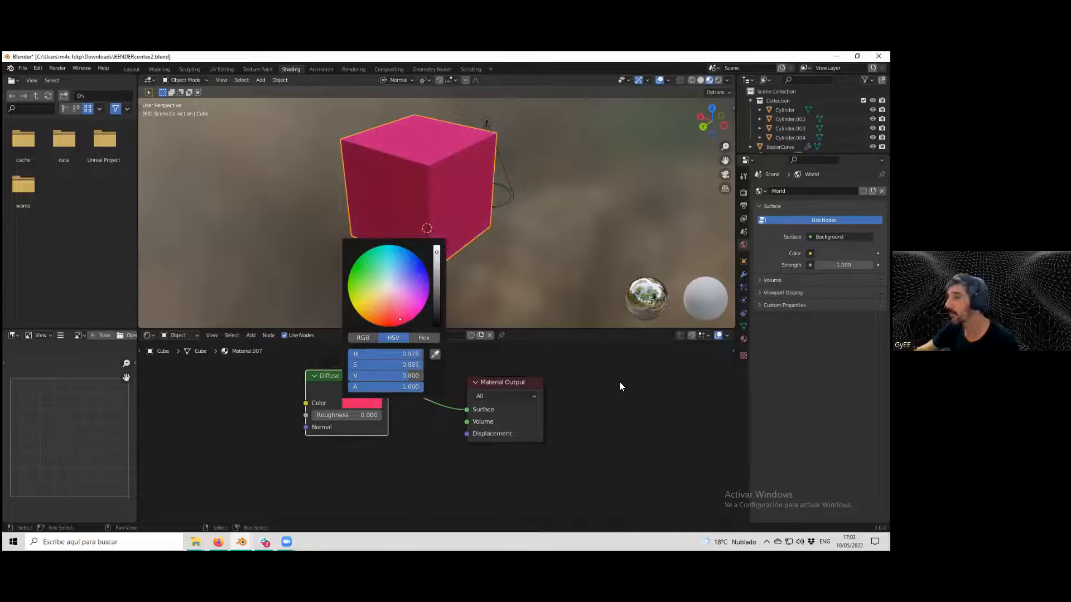
# Switch to the camera view and render the current frame.
pyautogui.scroll(3, 506, 287)
pyautogui.moveTo(487, 274); pyautogui.dragTo(442, 277, button='middle')
pyautogui.scroll(3, 468, 254)
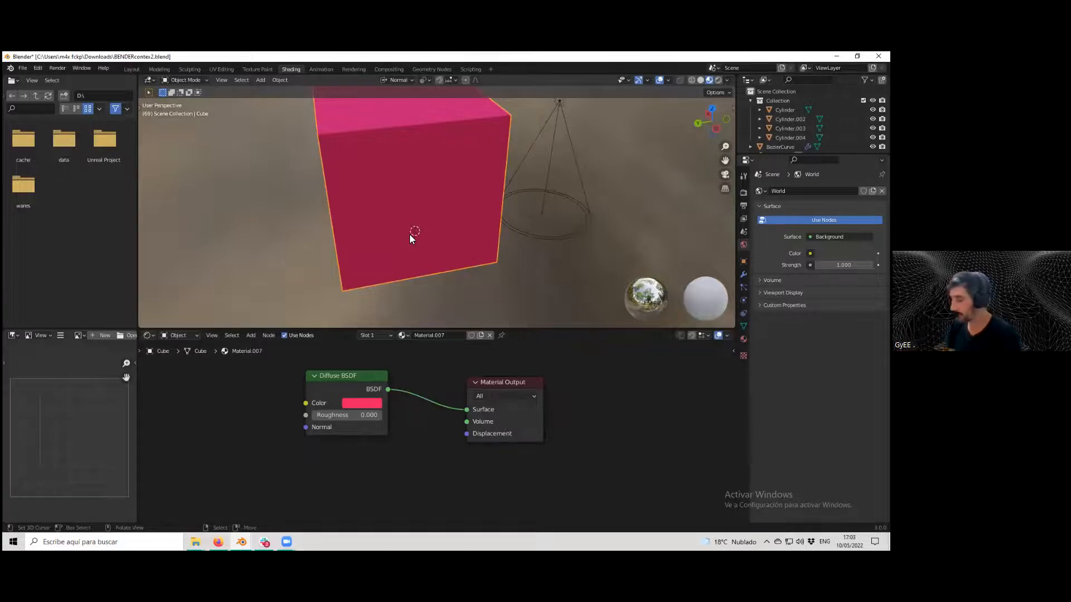
pyautogui.press('KP_0')
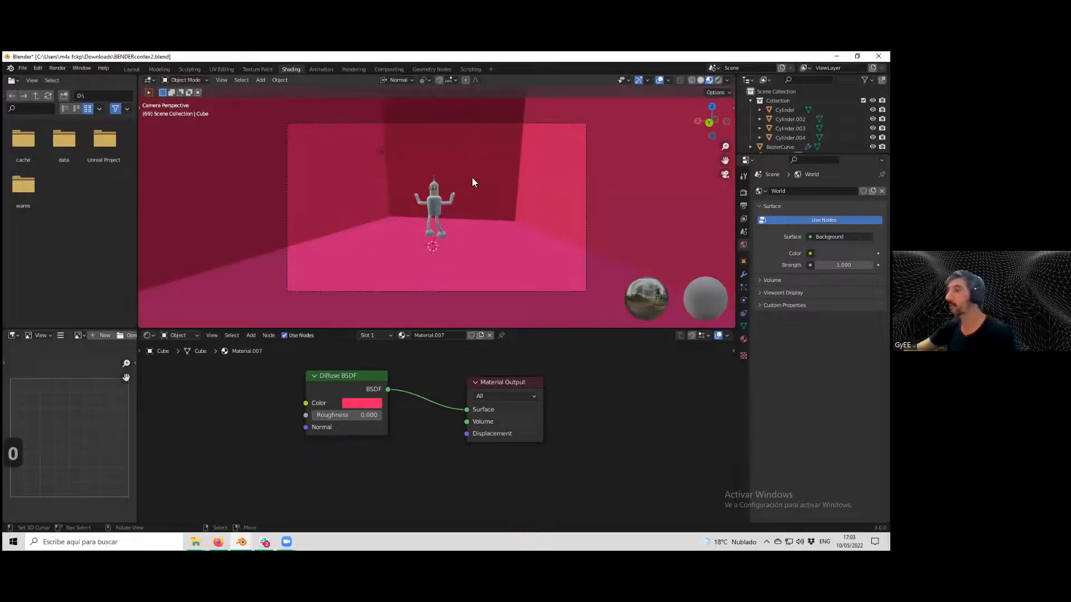
pyautogui.scroll(3, 466, 179)
pyautogui.scroll(2, 460, 187)
pyautogui.scroll(-2, 460, 187)
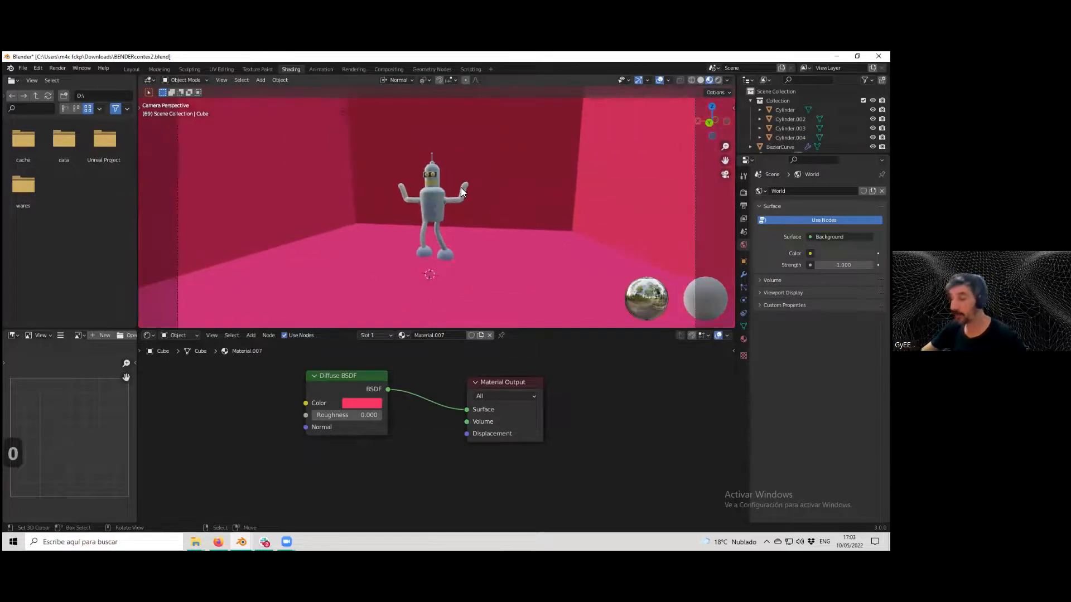
pyautogui.press('F12')
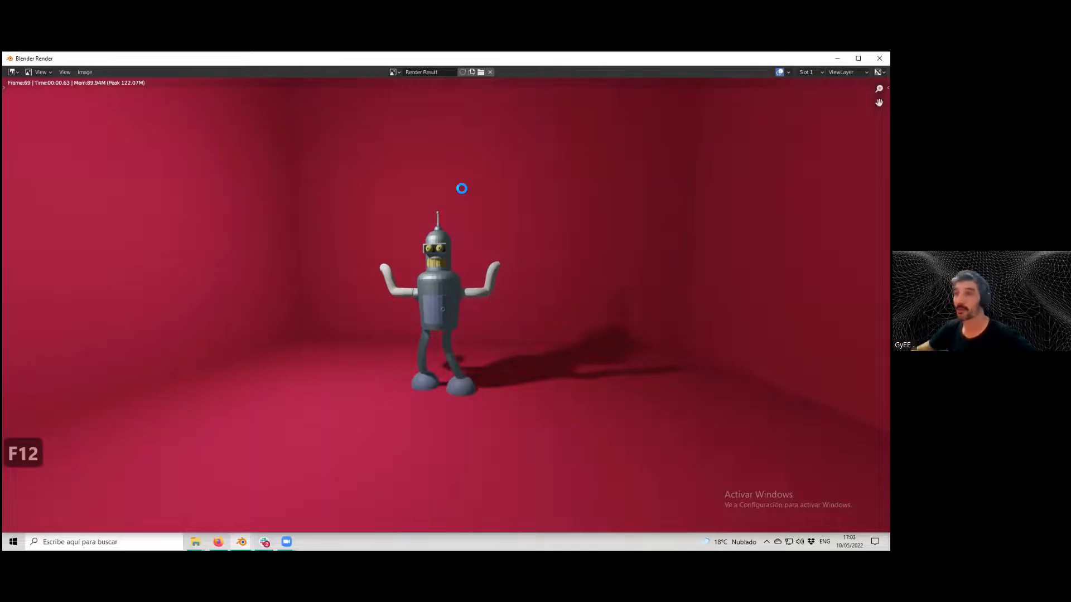
# Zoom around the rendered image and close the render window.
pyautogui.scroll(-3, 332, 216)
pyautogui.scroll(1, 331, 214)
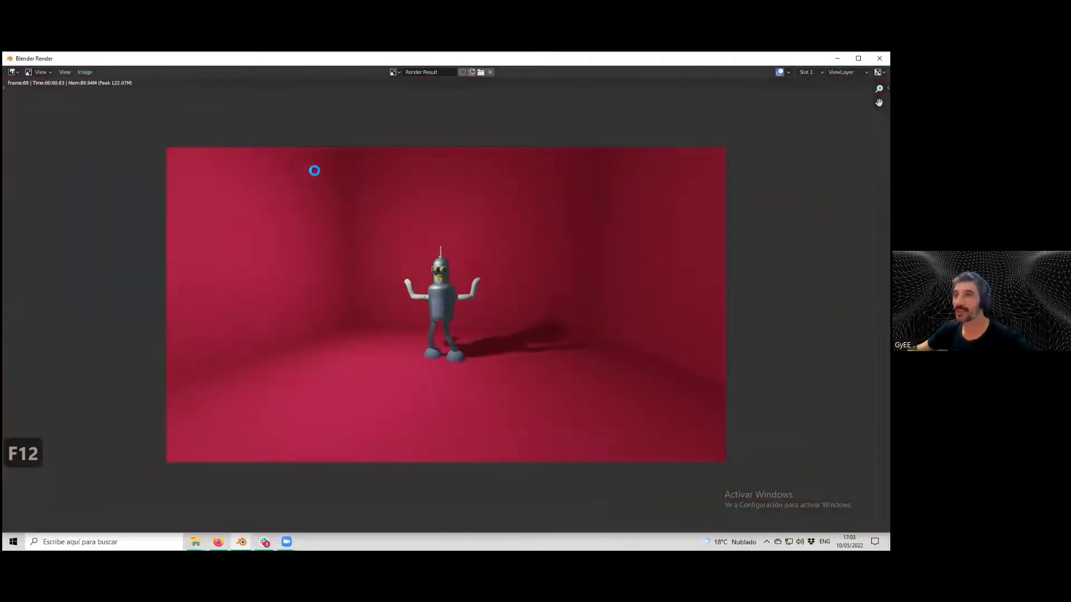
pyautogui.scroll(4, 368, 253)
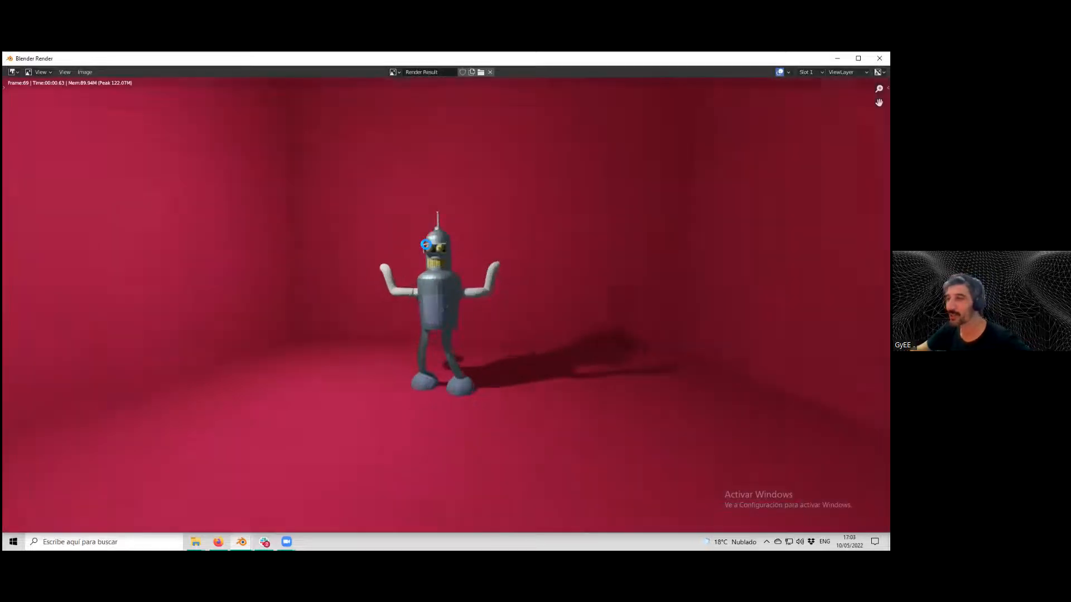
pyautogui.scroll(-4, 426, 244)
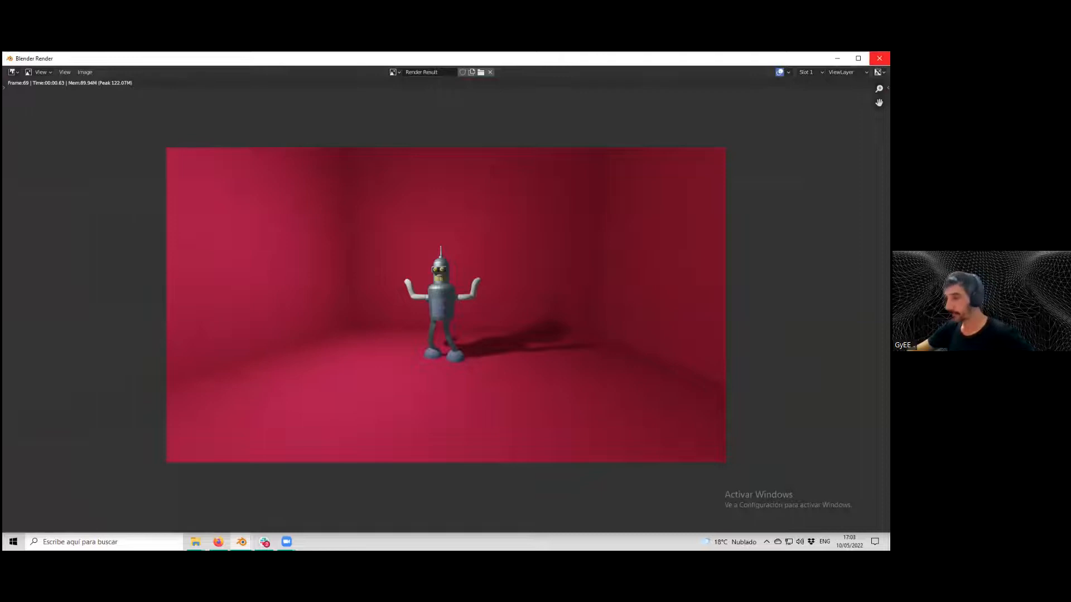
pyautogui.click(879, 58)
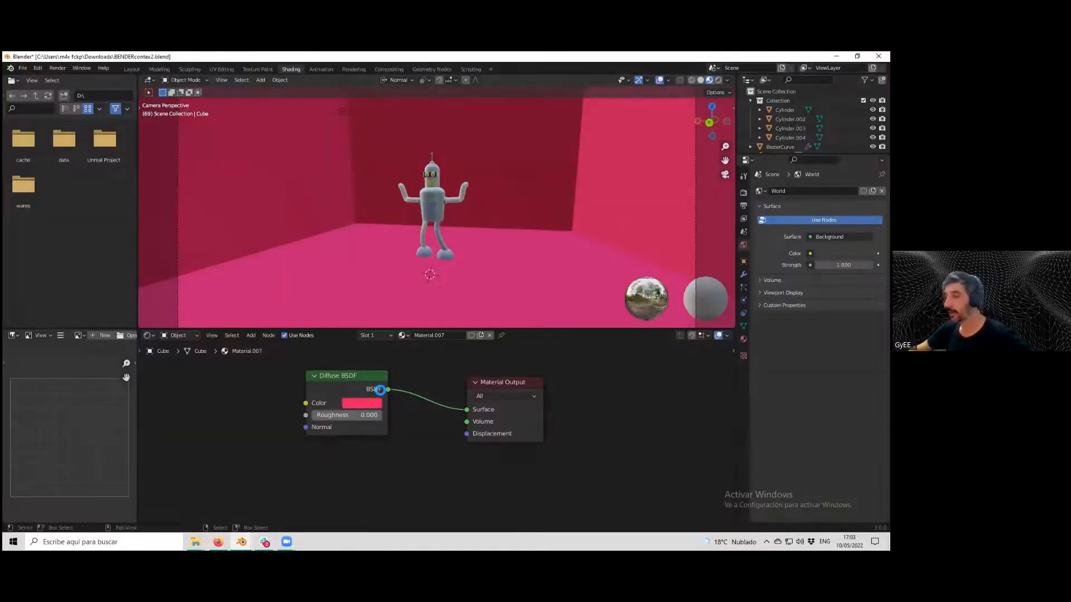
# Set the Diffuse BSDF roughness to 1.000.
pyautogui.scroll(1, 343, 423)
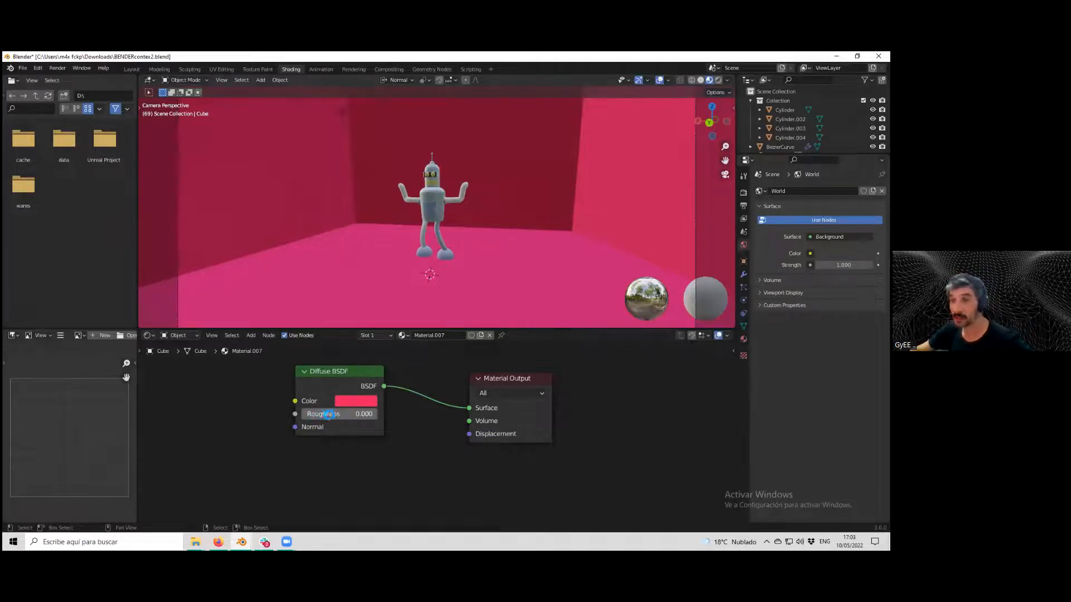
pyautogui.scroll(2, 336, 424)
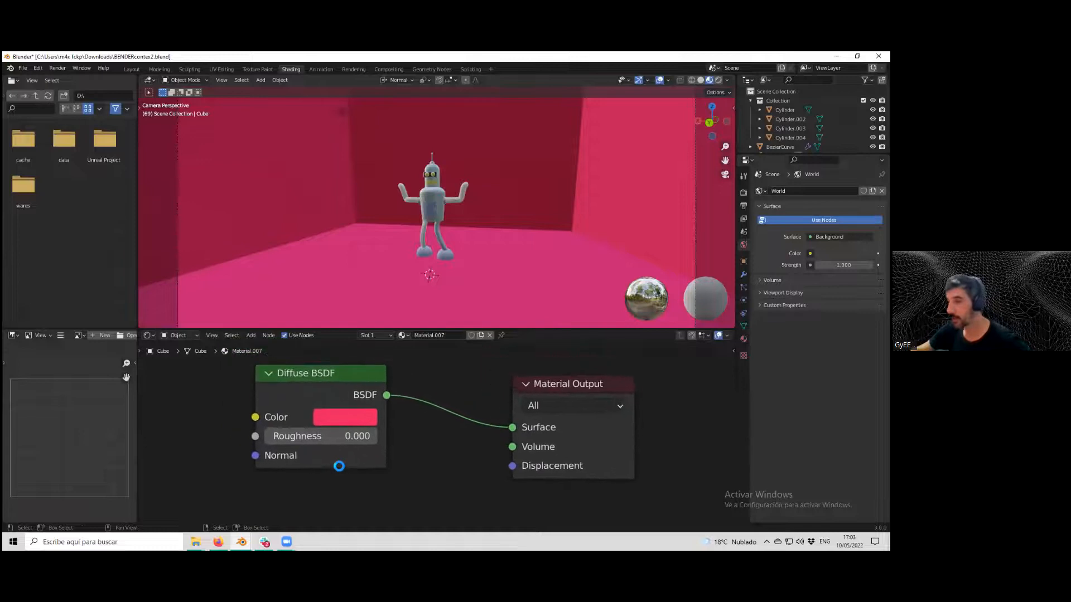
pyautogui.scroll(1, 351, 468)
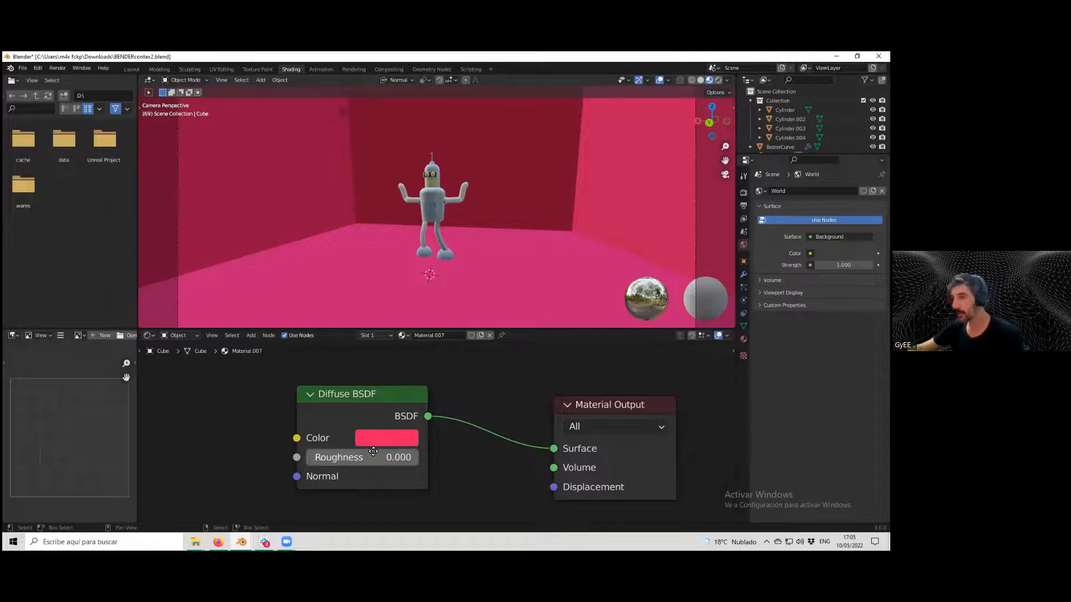
pyautogui.moveTo(334, 458); pyautogui.dragTo(420, 457)
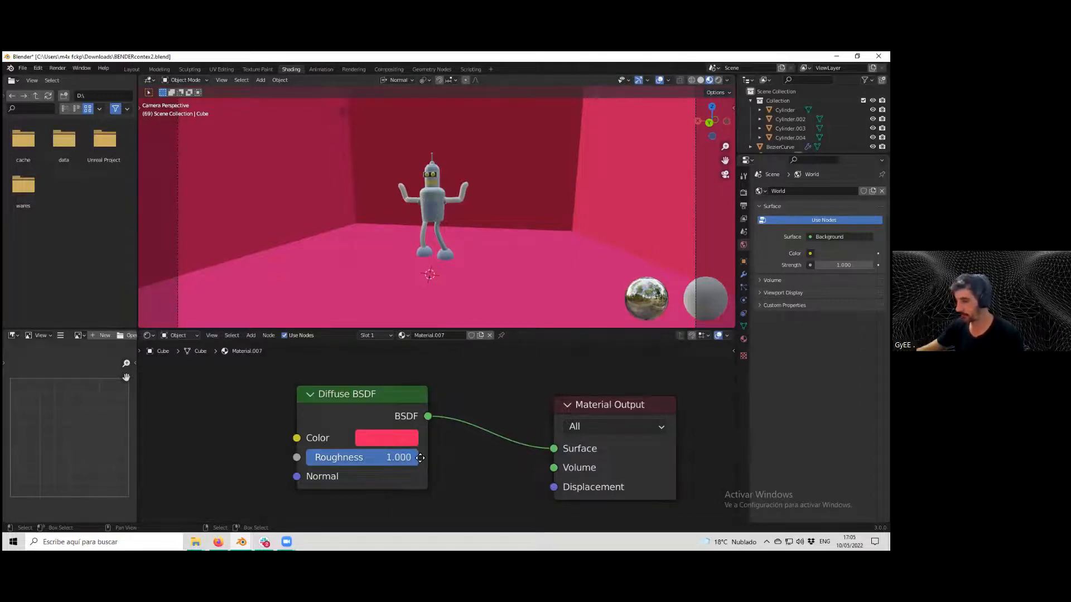
# Render the frame again and zoom into the result before leaving the render window.
pyautogui.press('F12')
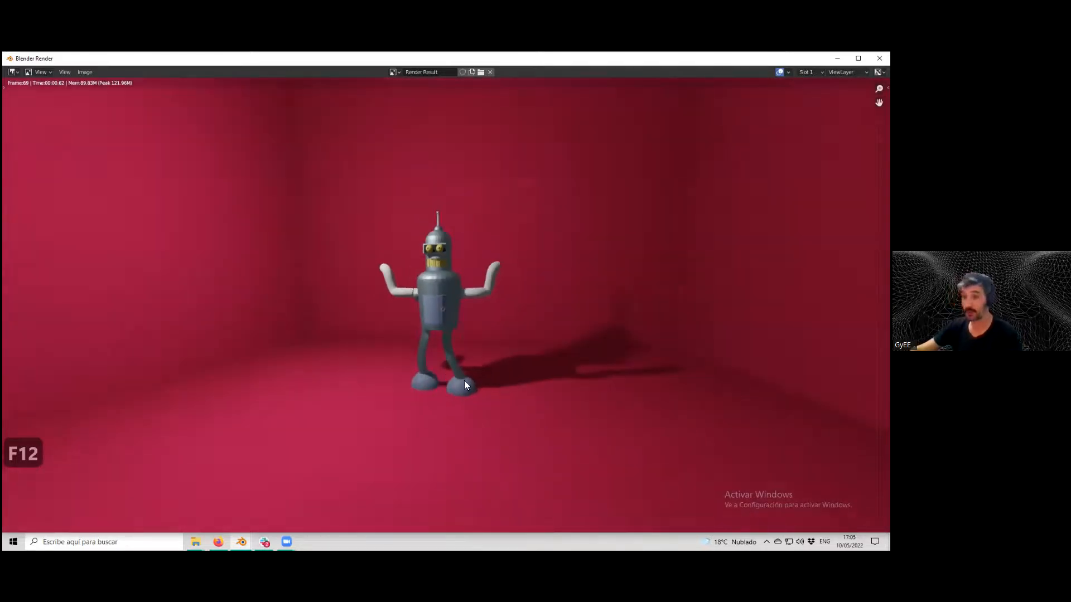
pyautogui.scroll(1, 438, 383)
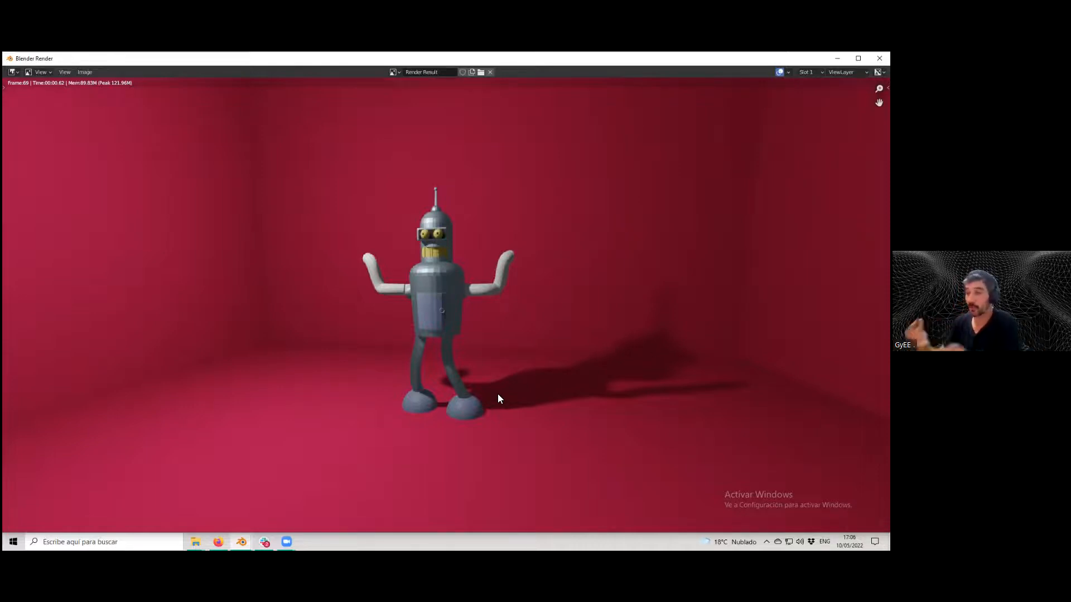
pyautogui.press('Escape')
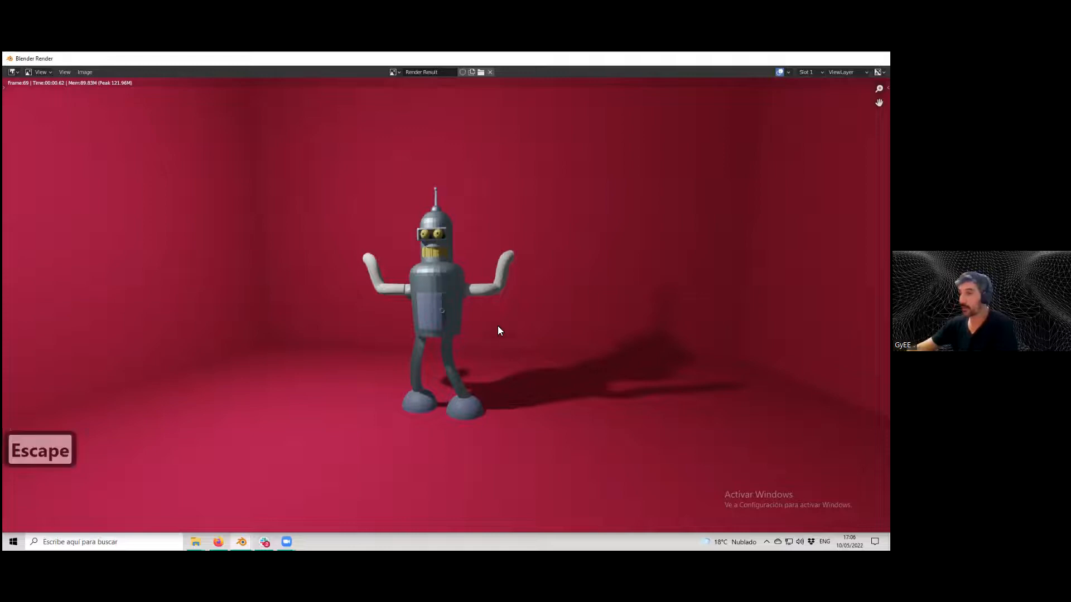
# Set the Diffuse BSDF roughness to 0.446 and reposition the nodes in the editor.
pyautogui.moveTo(403, 461); pyautogui.dragTo(402, 460)
pyautogui.scroll(-1, 373, 458)
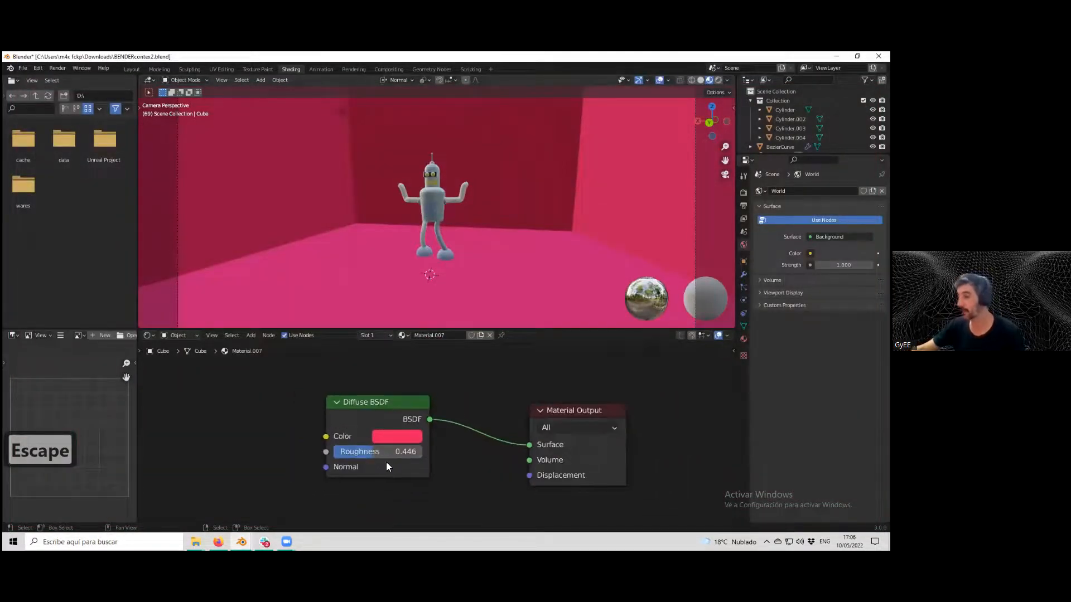
pyautogui.scroll(-3, 385, 462)
pyautogui.scroll(2, 382, 396)
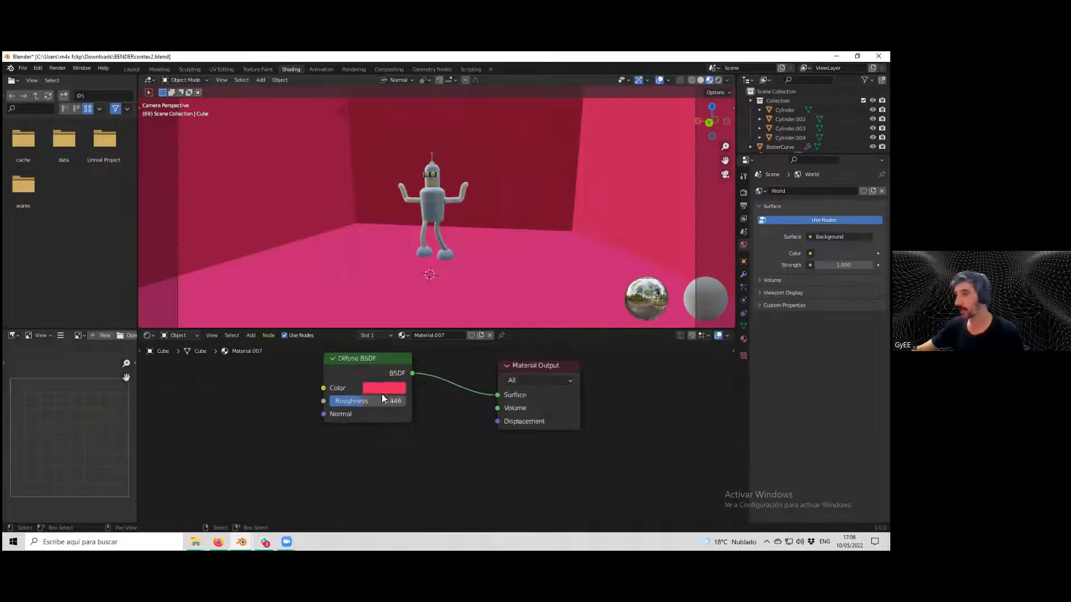
pyautogui.moveTo(358, 408); pyautogui.dragTo(384, 434, button='middle')
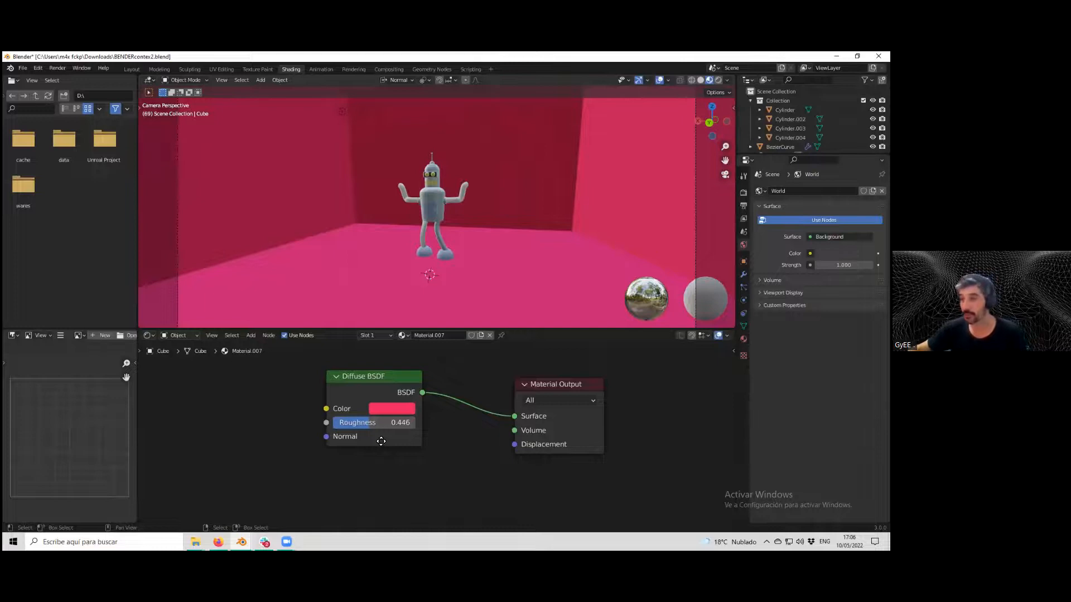
# Add a Principled BSDF node beside the Diffuse BSDF and rearrange the nodes around it.
pyautogui.click(370, 374)
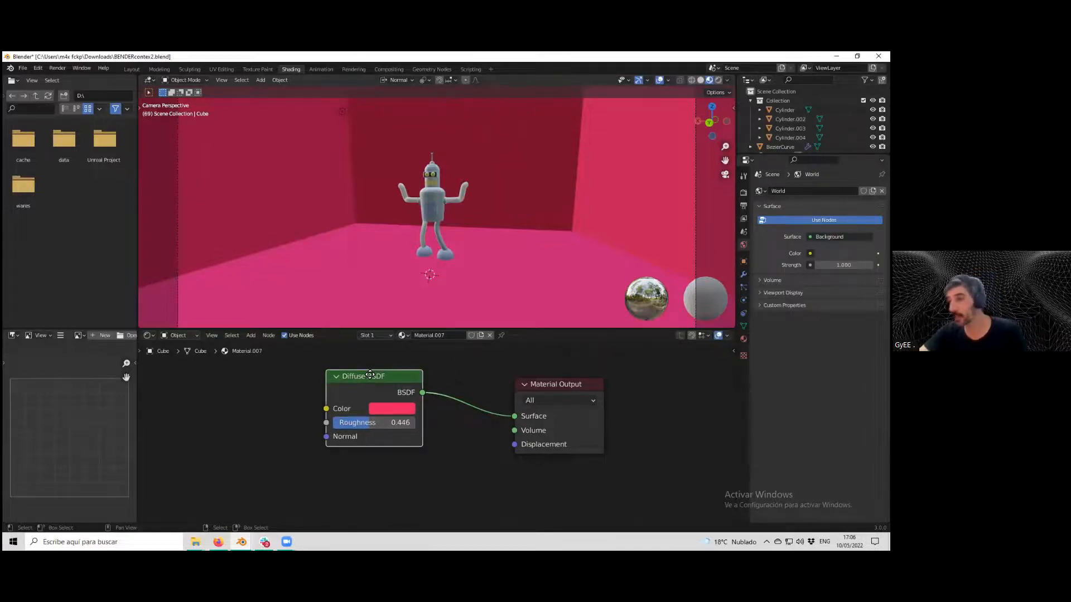
pyautogui.click(251, 335)
pyautogui.moveTo(268, 378)
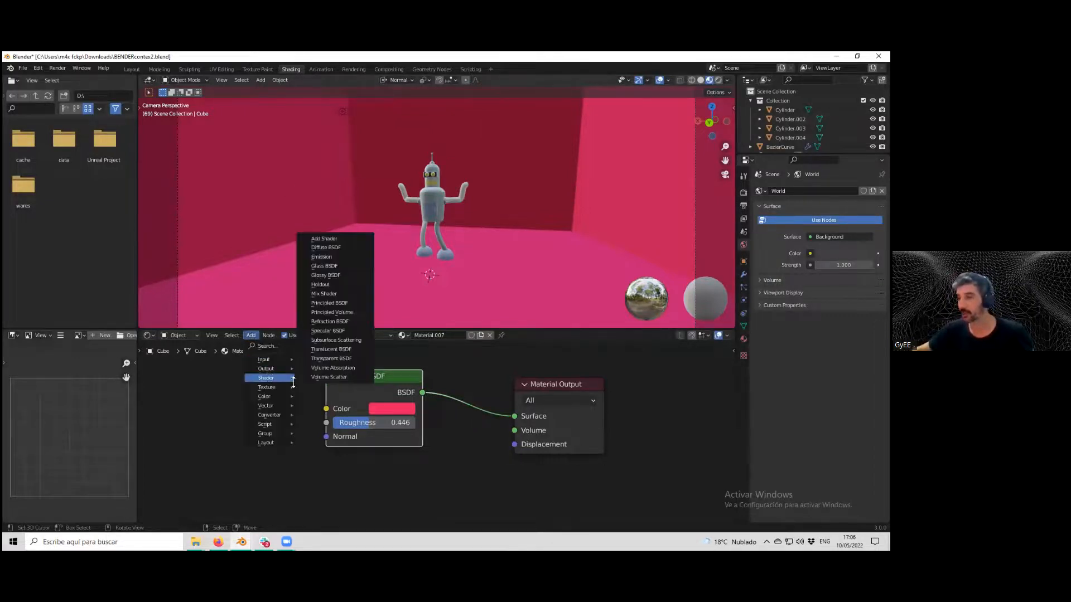
pyautogui.click(329, 303)
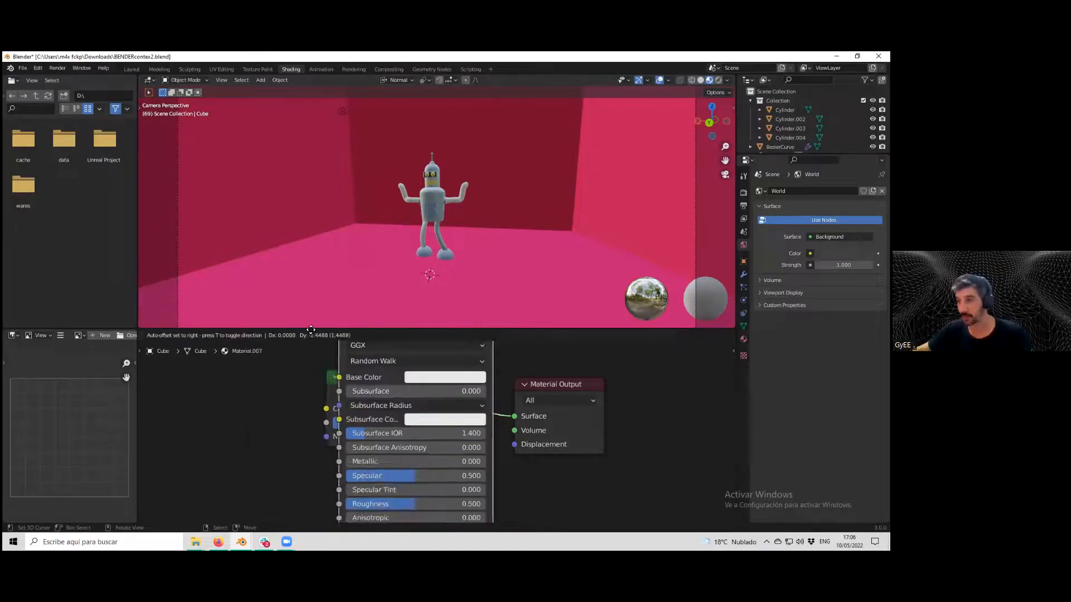
pyautogui.click(195, 383)
pyautogui.scroll(-2, 262, 416)
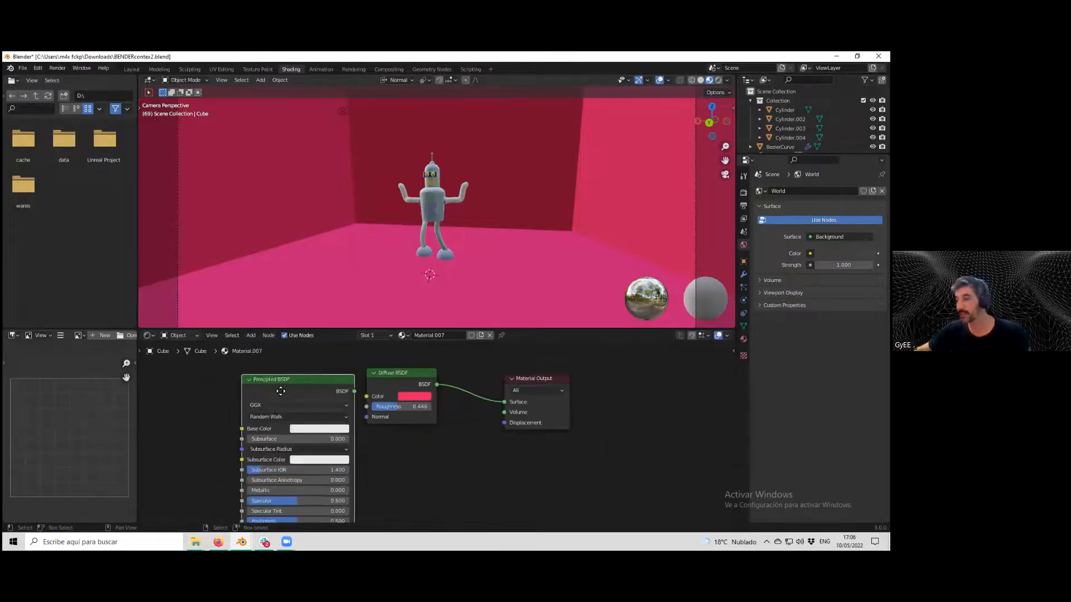
pyautogui.scroll(-6, 277, 414)
pyautogui.moveTo(281, 417); pyautogui.dragTo(237, 376, button='middle')
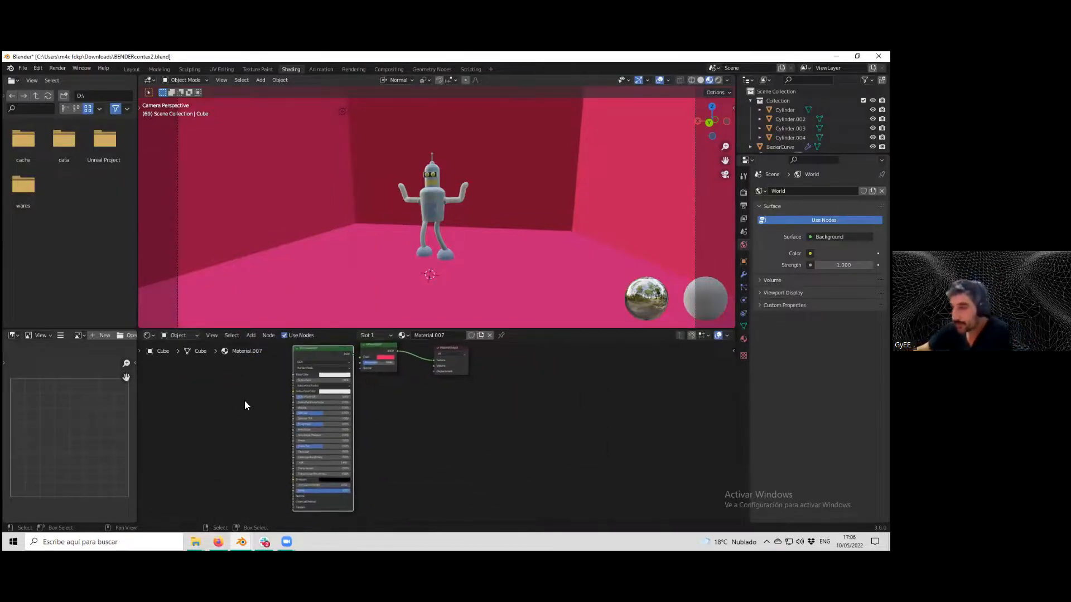
pyautogui.moveTo(373, 358); pyautogui.dragTo(427, 362)
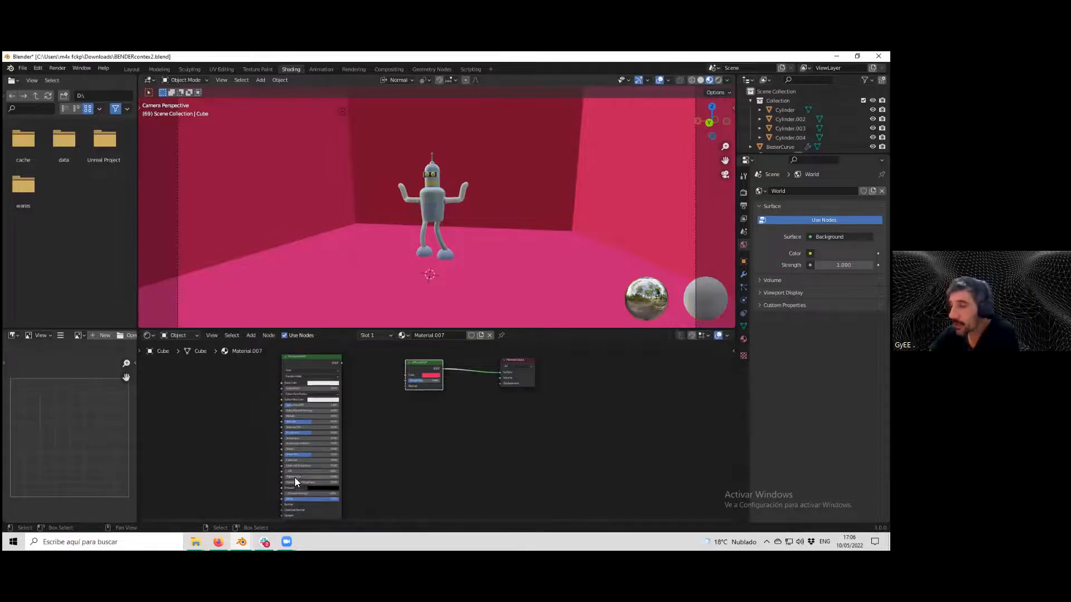
pyautogui.moveTo(430, 363); pyautogui.dragTo(417, 369)
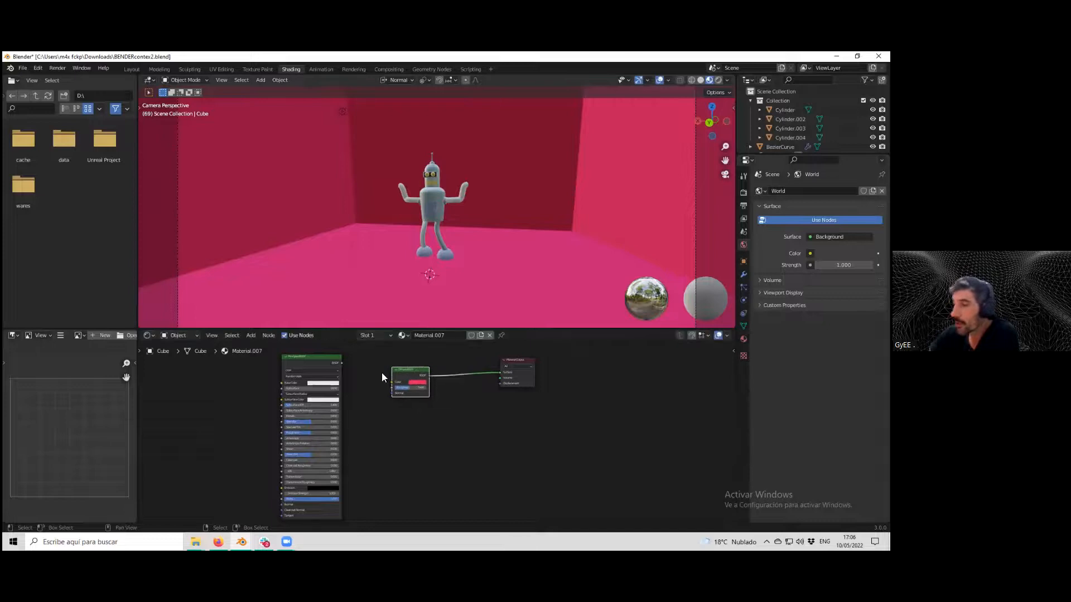
pyautogui.click(314, 383)
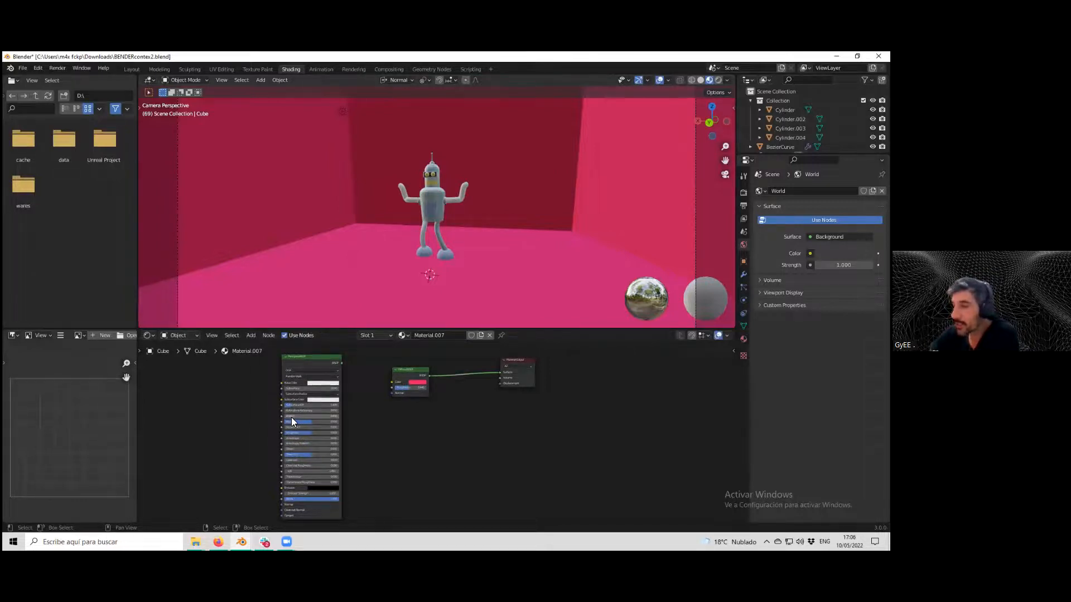
pyautogui.moveTo(284, 421); pyautogui.dragTo(285, 420)
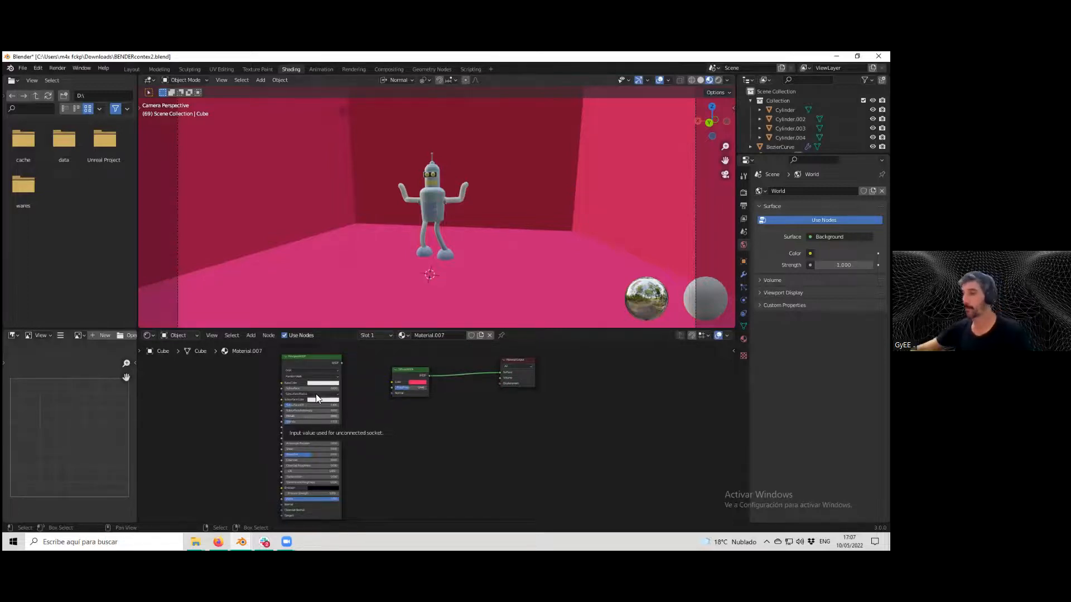
# Add a Glossy BSDF node below the Diffuse BSDF and delete it again.
pyautogui.click(251, 335)
pyautogui.moveTo(292, 377)
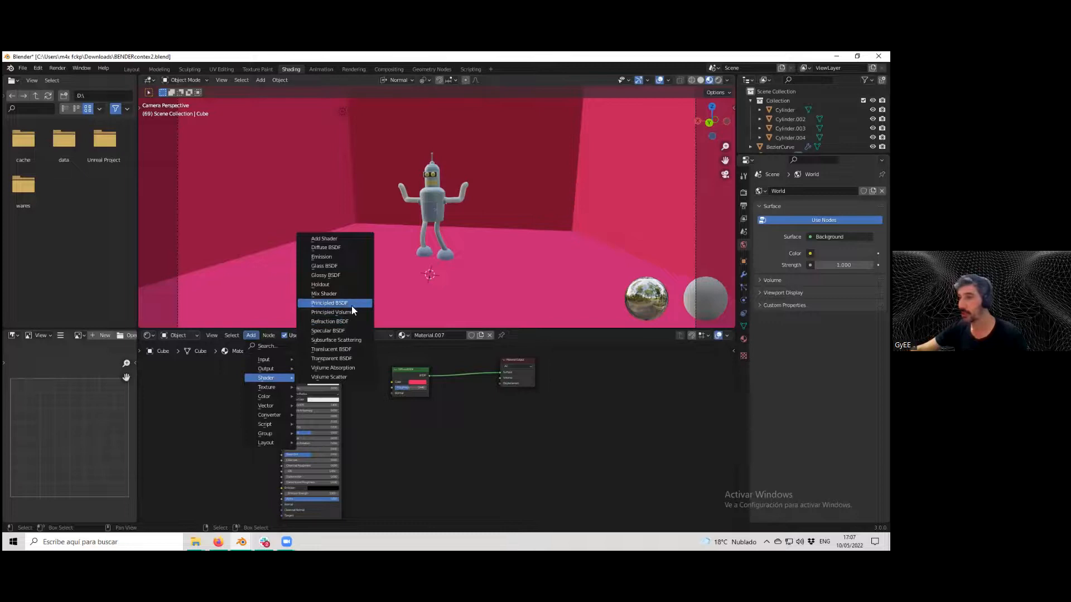
pyautogui.click(336, 275)
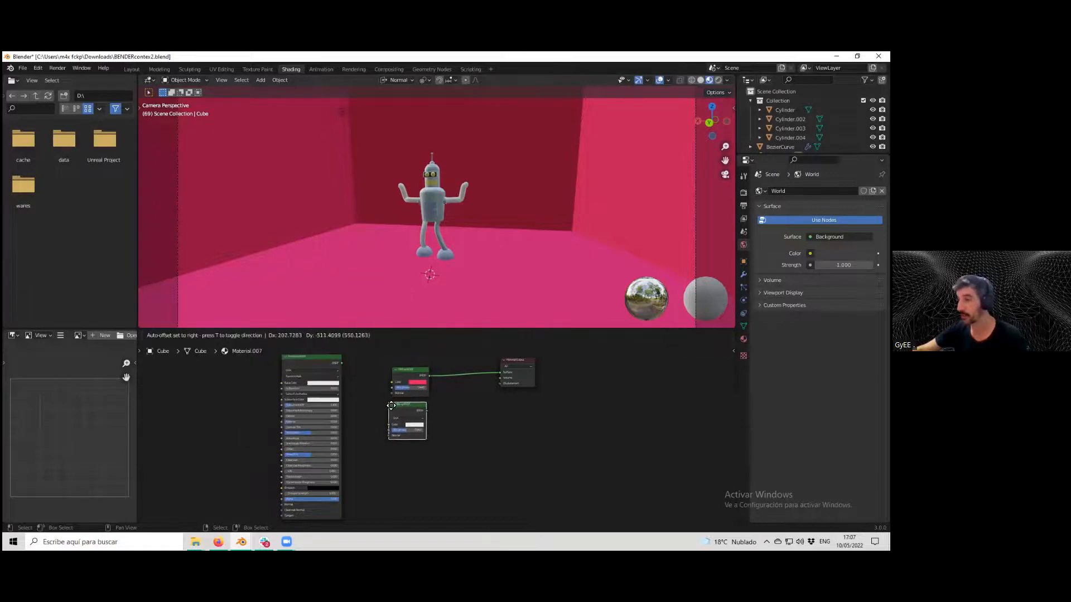
pyautogui.click(390, 410)
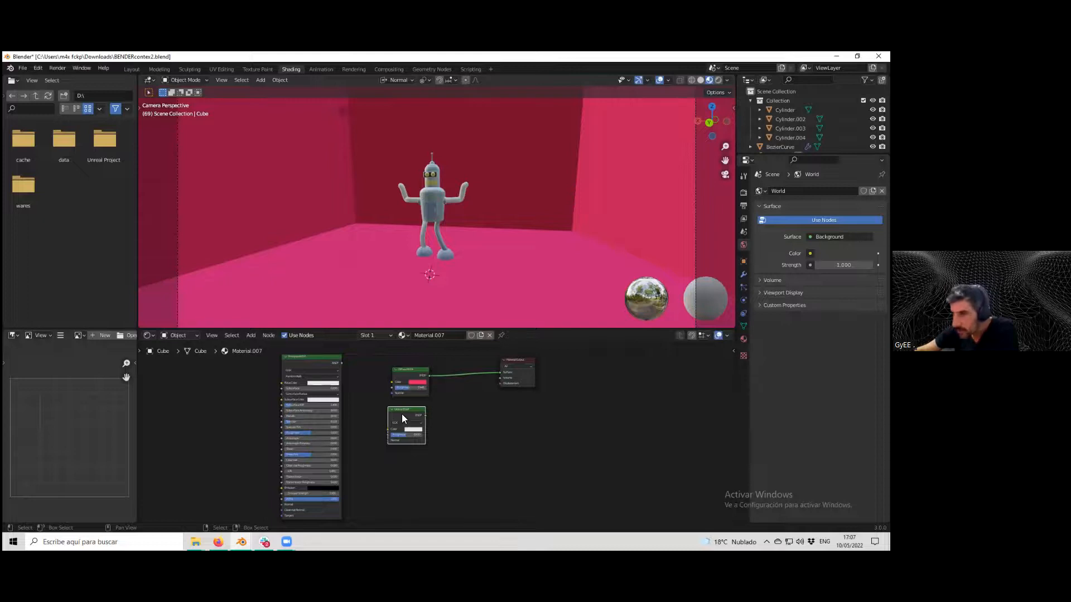
pyautogui.moveTo(313, 434)
pyautogui.mouseDown()
pyautogui.moveTo(283, 434)
pyautogui.moveTo(316, 433)
pyautogui.mouseUp()
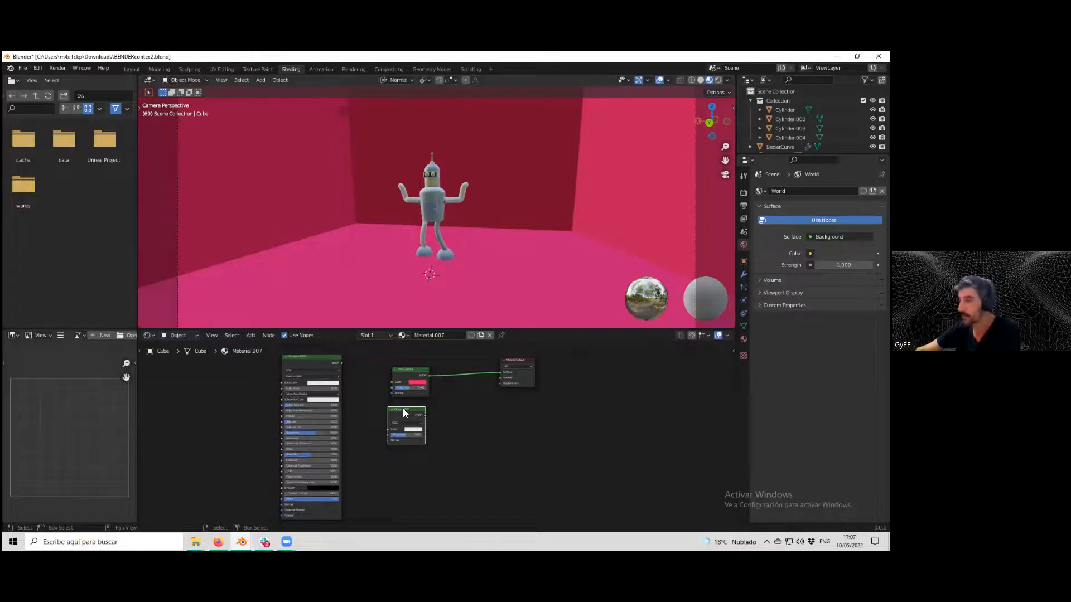
pyautogui.press('Delete')
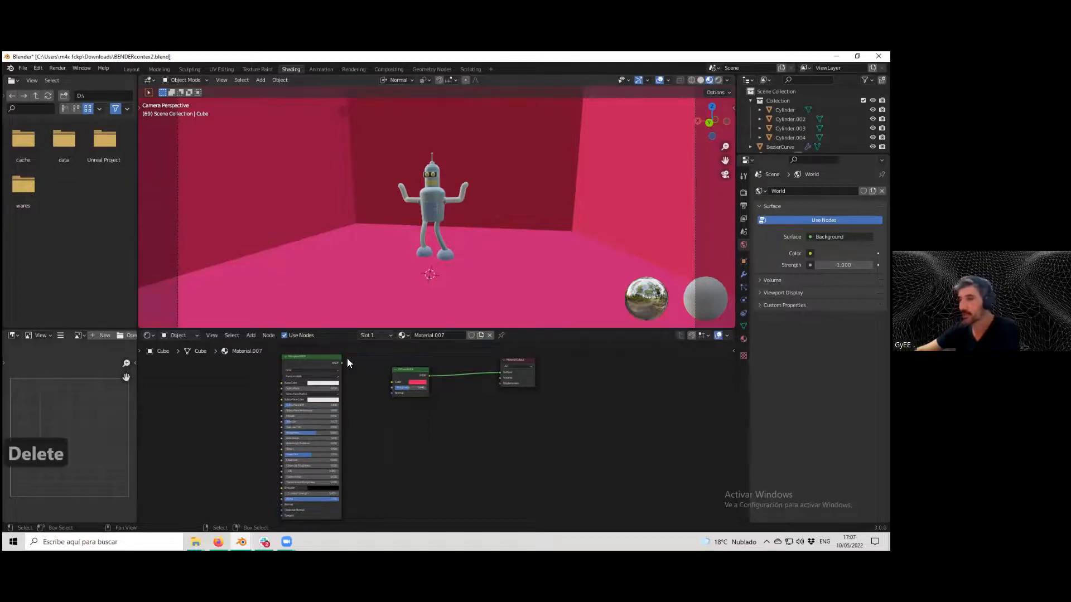
# Add a Specular BSDF and a Mix Shader between the Diffuse BSDF and output, feeding the Specular into the Mix Shader.
pyautogui.click(250, 334)
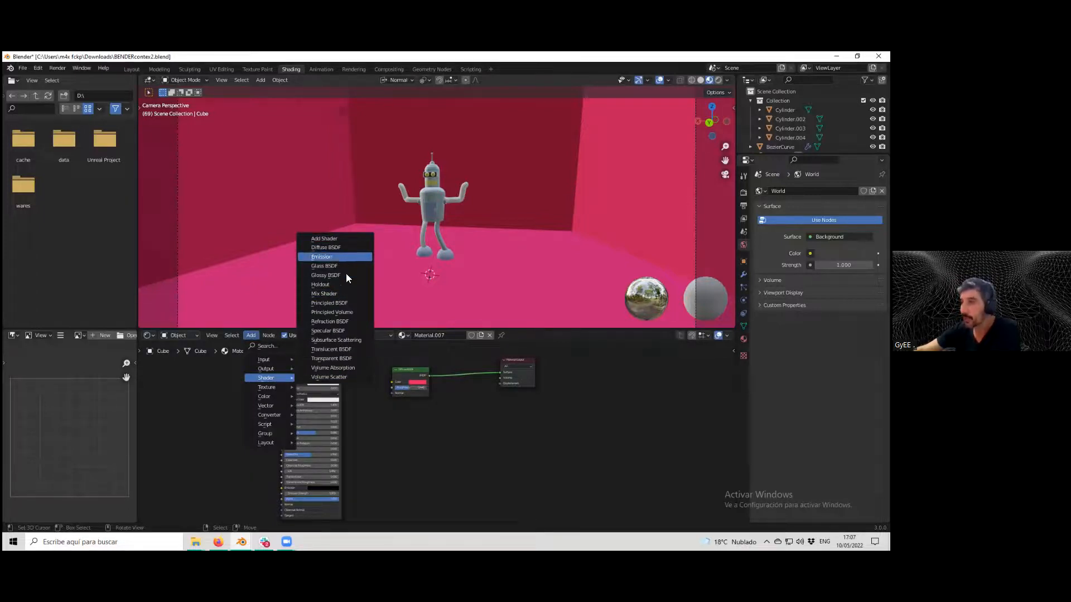
pyautogui.click(337, 330)
pyautogui.click(395, 409)
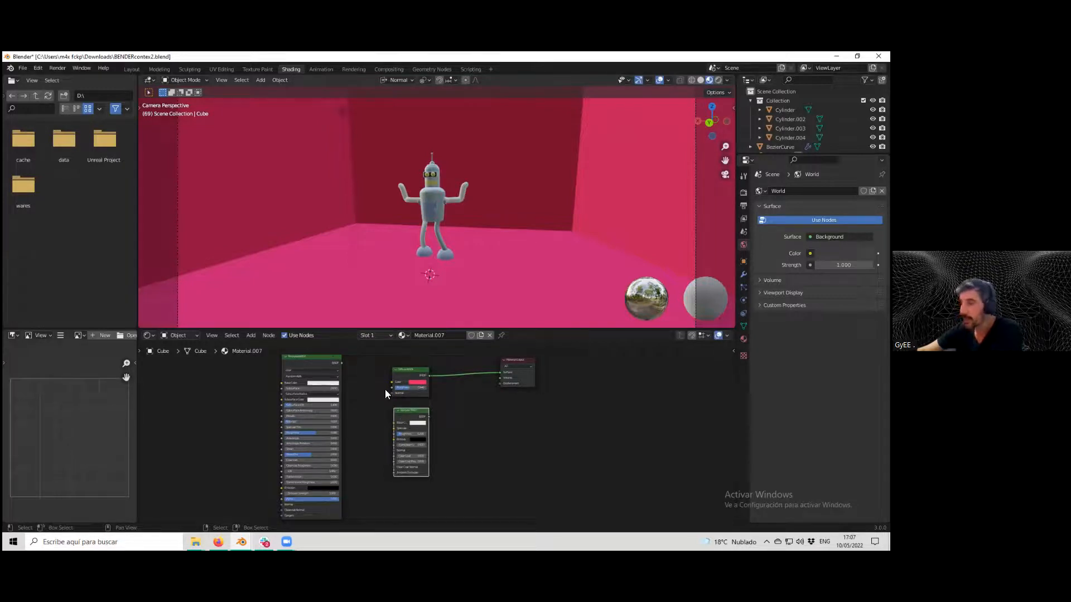
pyautogui.click(252, 335)
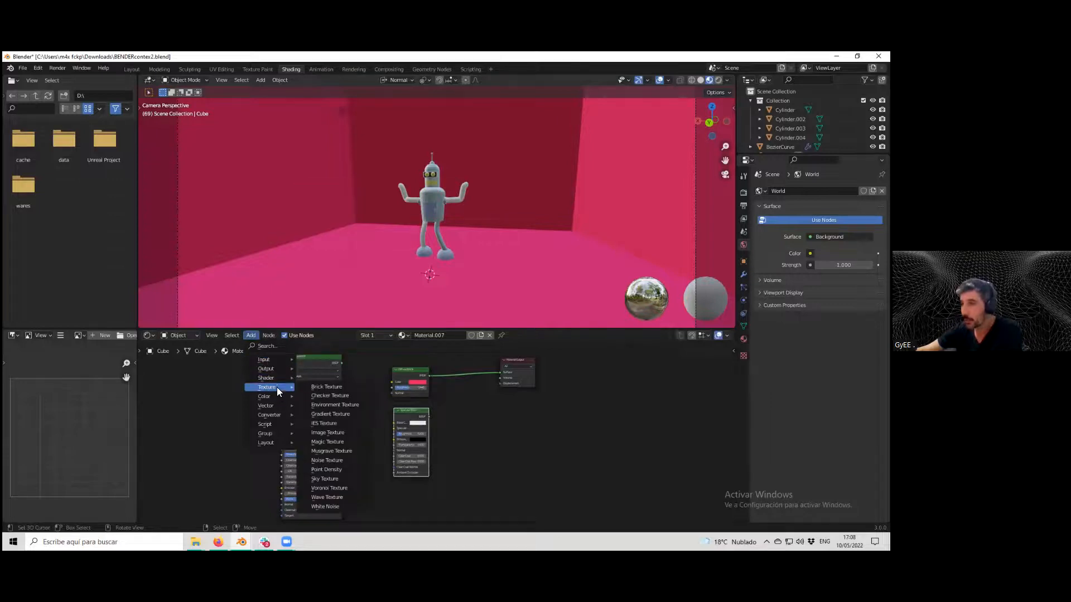
pyautogui.click(326, 294)
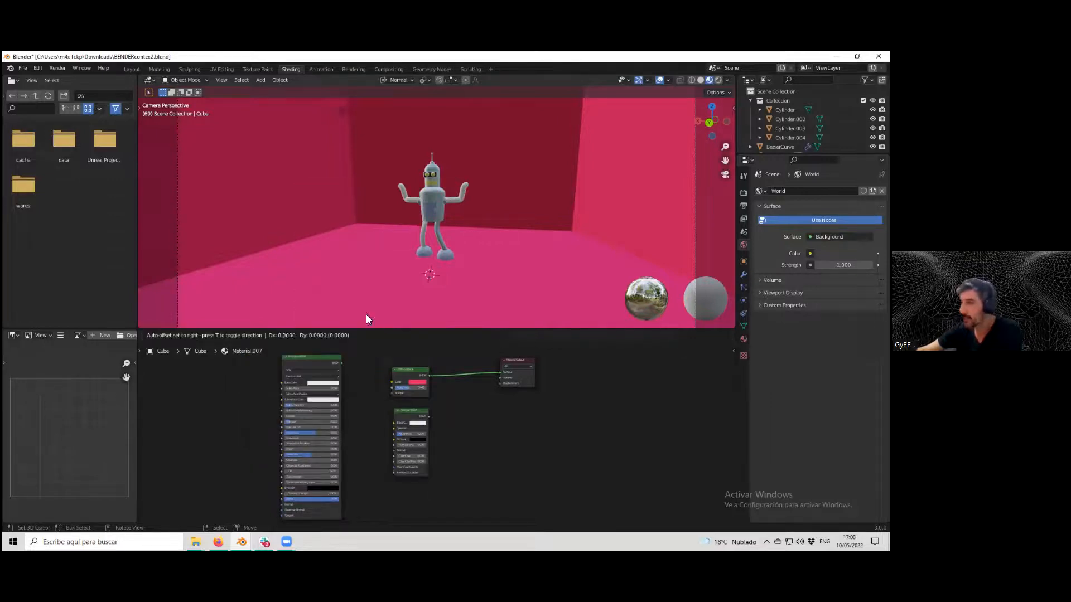
pyautogui.click(452, 366)
pyautogui.moveTo(408, 432); pyautogui.dragTo(453, 391)
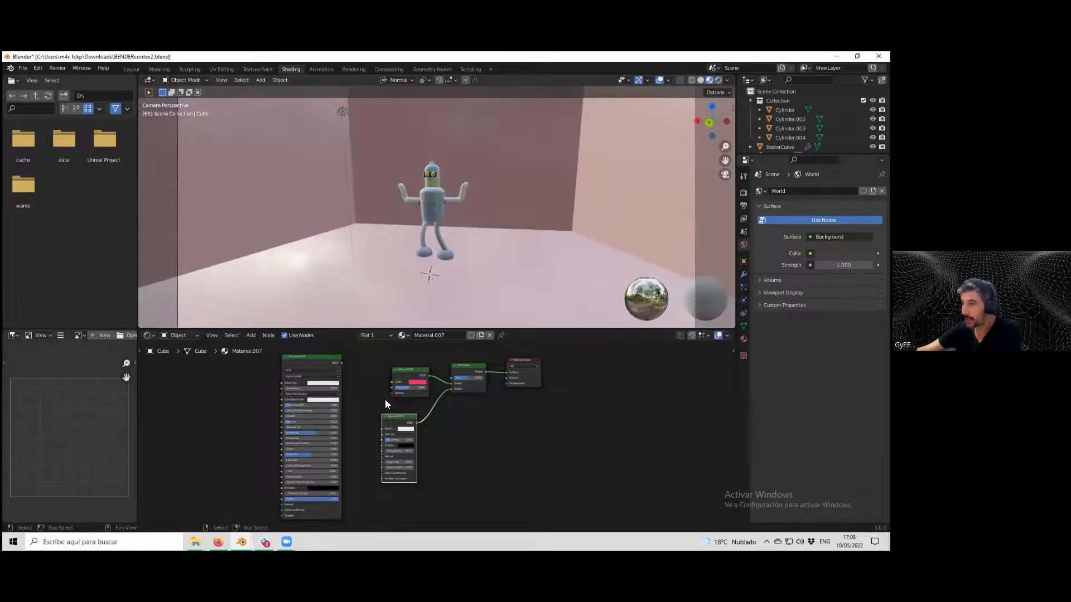
# Set the Principled BSDF base color to pink.
pyautogui.moveTo(290, 423); pyautogui.dragTo(303, 422)
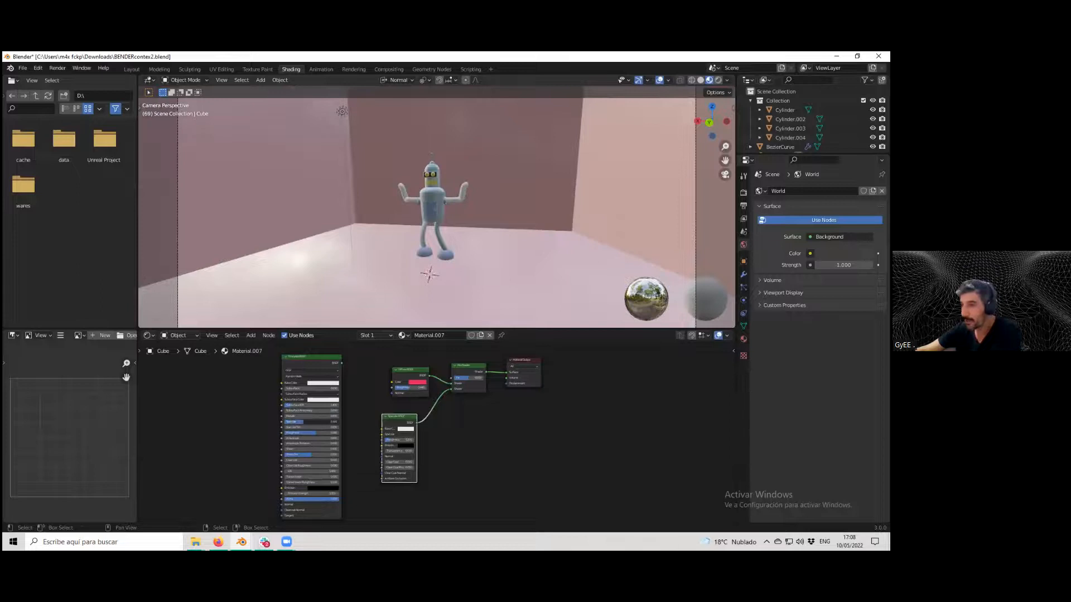
pyautogui.click(316, 384)
pyautogui.moveTo(330, 338); pyautogui.dragTo(335, 344)
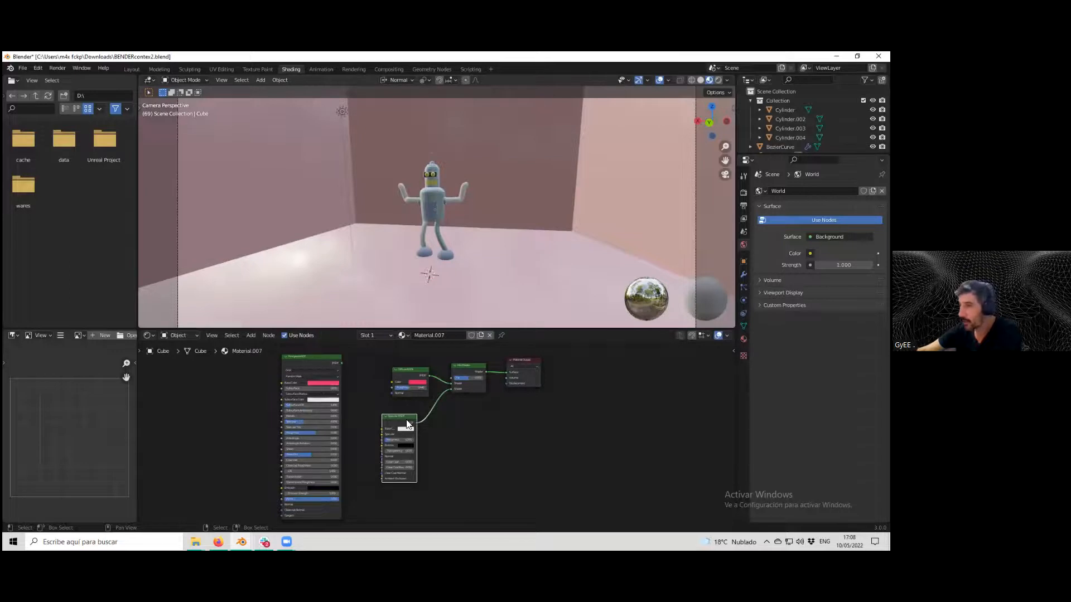
# Connect the Principled BSDF output directly to the Material Output surface input.
pyautogui.moveTo(389, 440); pyautogui.dragTo(402, 440)
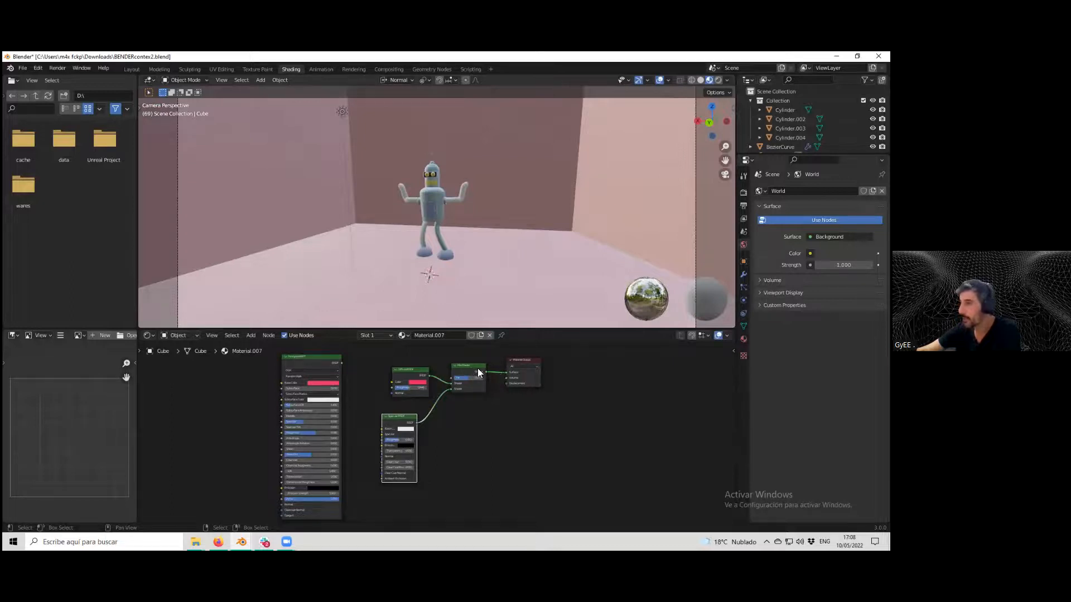
pyautogui.moveTo(506, 372); pyautogui.dragTo(463, 392)
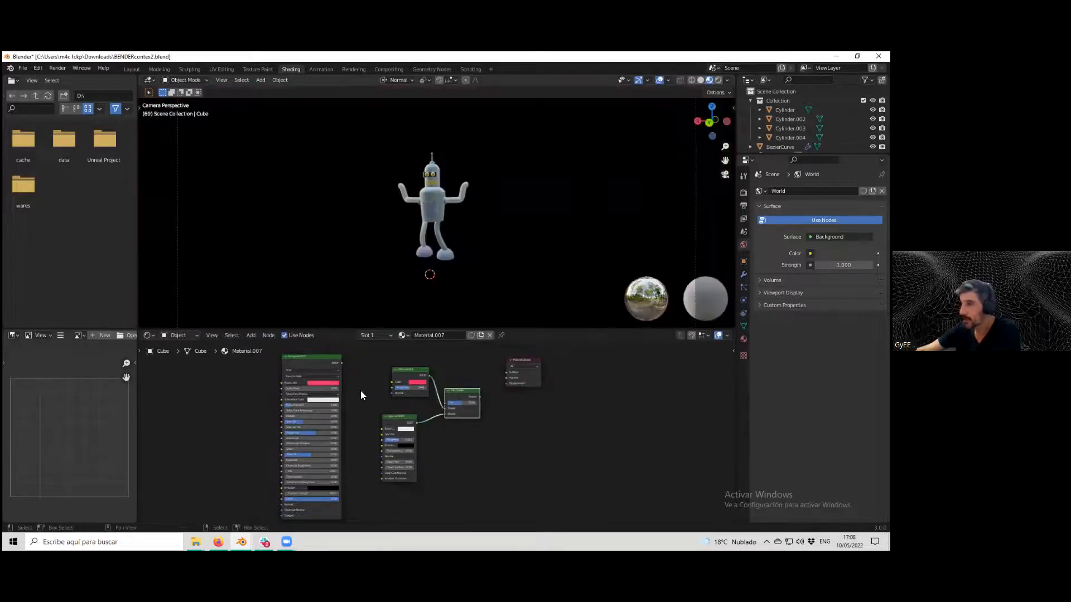
pyautogui.moveTo(342, 364); pyautogui.dragTo(506, 372)
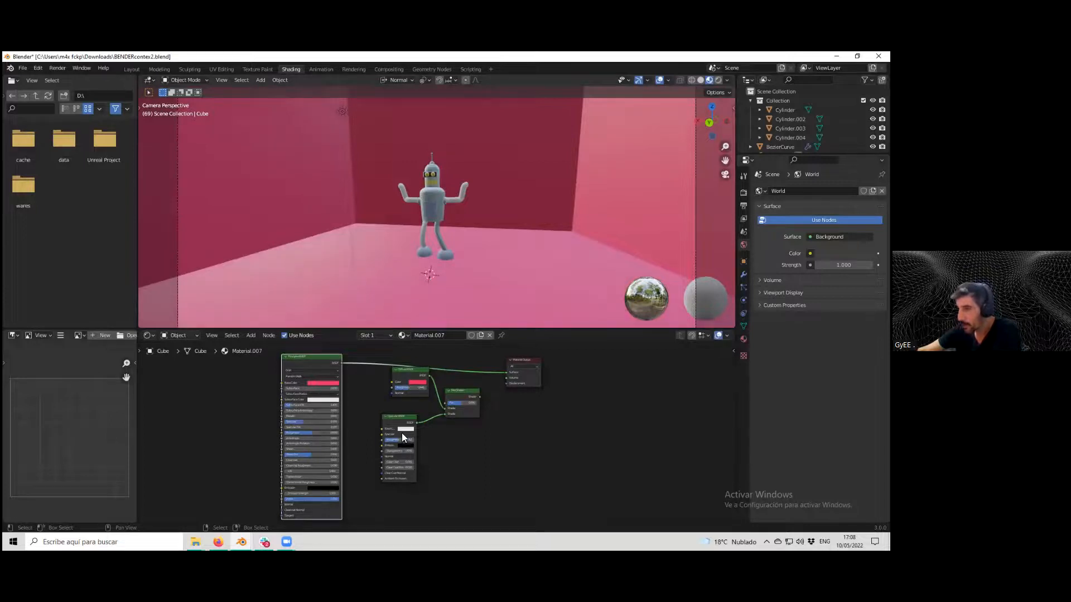
# Delete the Mix Shader, Diffuse BSDF and Specular BSDF nodes and move the Principled BSDF toward the output.
pyautogui.moveTo(406, 422); pyautogui.dragTo(417, 424)
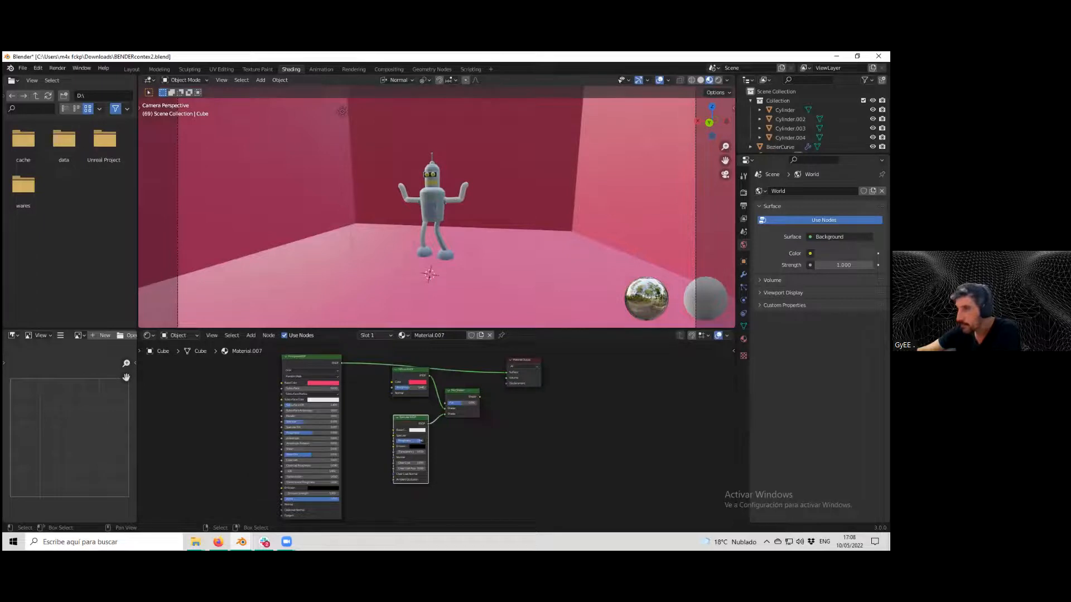
pyautogui.click(465, 391)
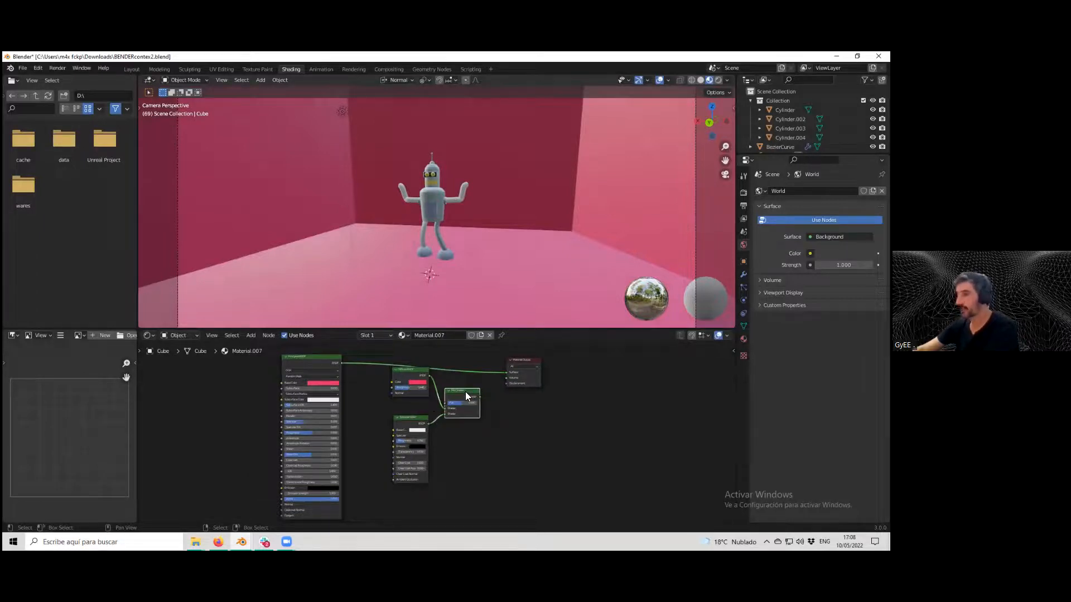
pyautogui.press('Delete')
pyautogui.click(415, 373)
pyautogui.press('Delete')
pyautogui.click(421, 417)
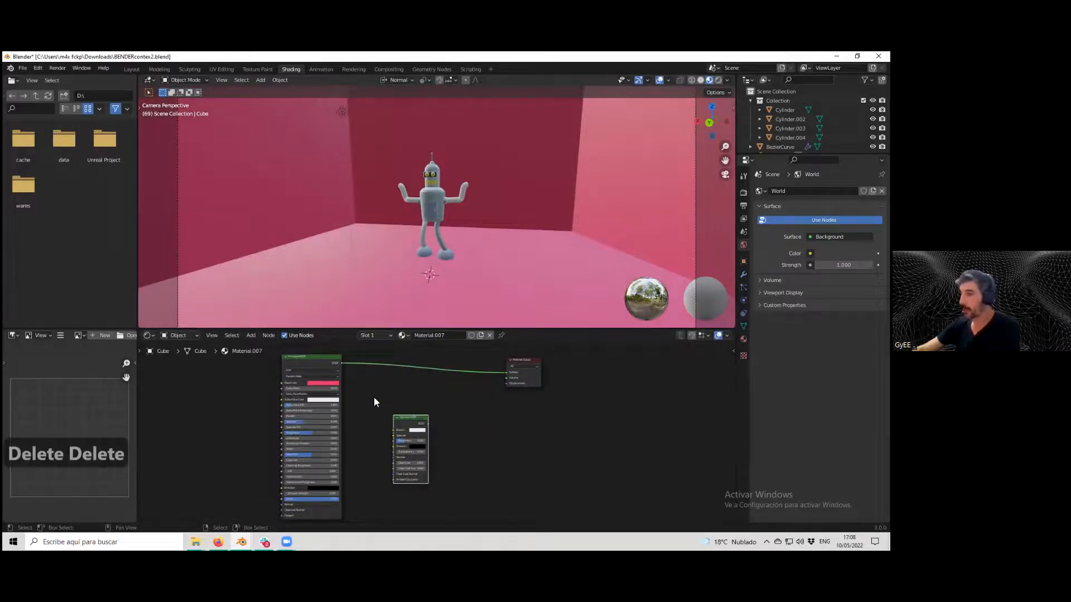
pyautogui.press('Delete')
pyautogui.moveTo(316, 361); pyautogui.dragTo(379, 362)
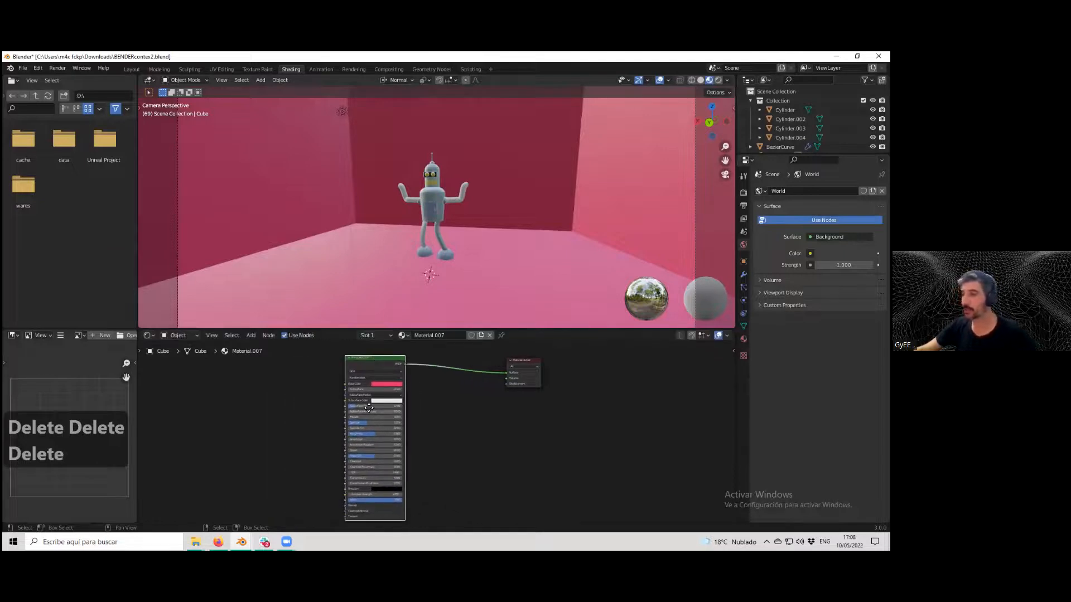
pyautogui.click(249, 335)
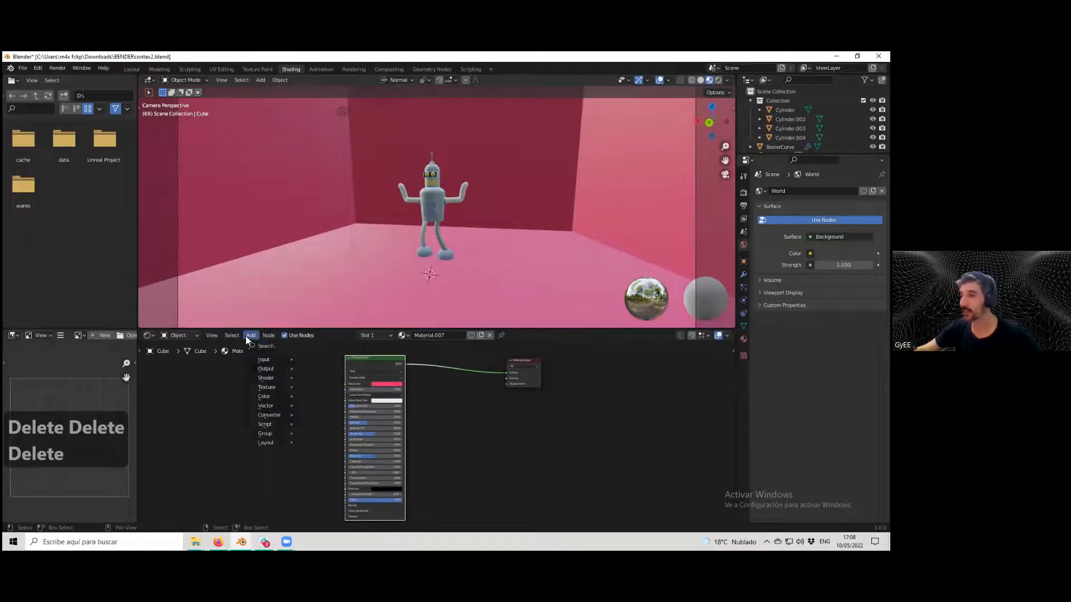
pyautogui.moveTo(267, 377)
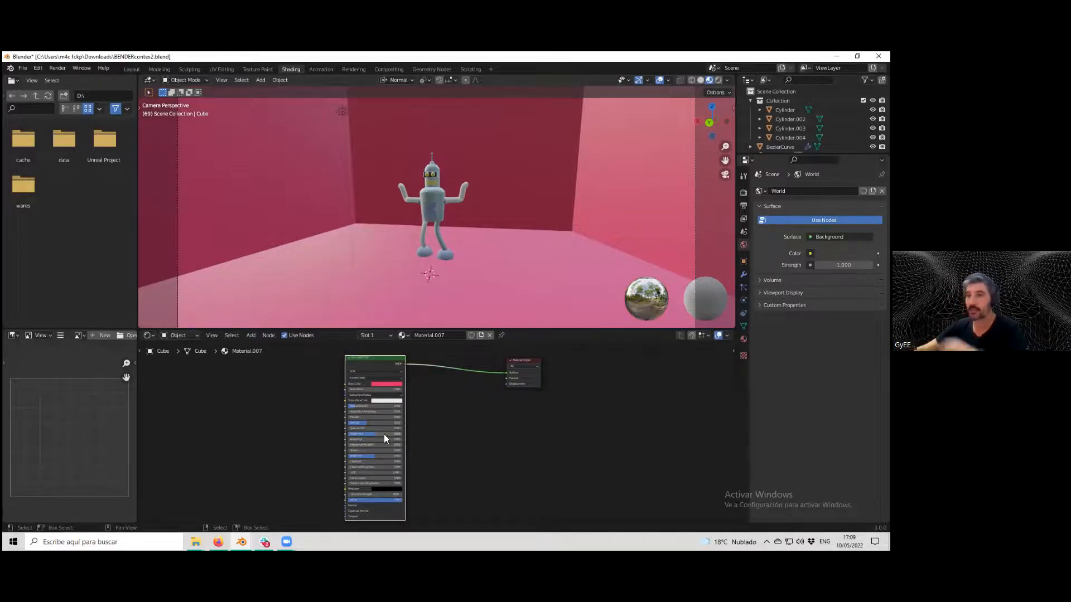
pyautogui.scroll(2, 380, 441)
pyautogui.moveTo(363, 479)
pyautogui.mouseDown(button='middle')
pyautogui.moveTo(381, 447)
pyautogui.moveTo(375, 464)
pyautogui.mouseUp(button='middle')
pyautogui.moveTo(404, 492); pyautogui.dragTo(353, 492)
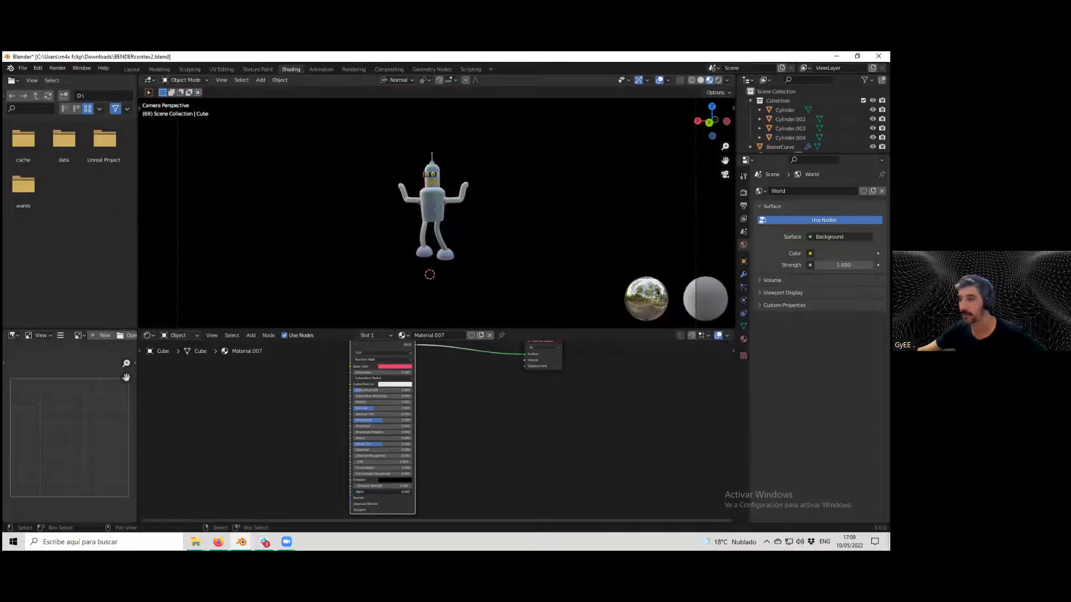
pyautogui.moveTo(353, 491); pyautogui.dragTo(411, 492)
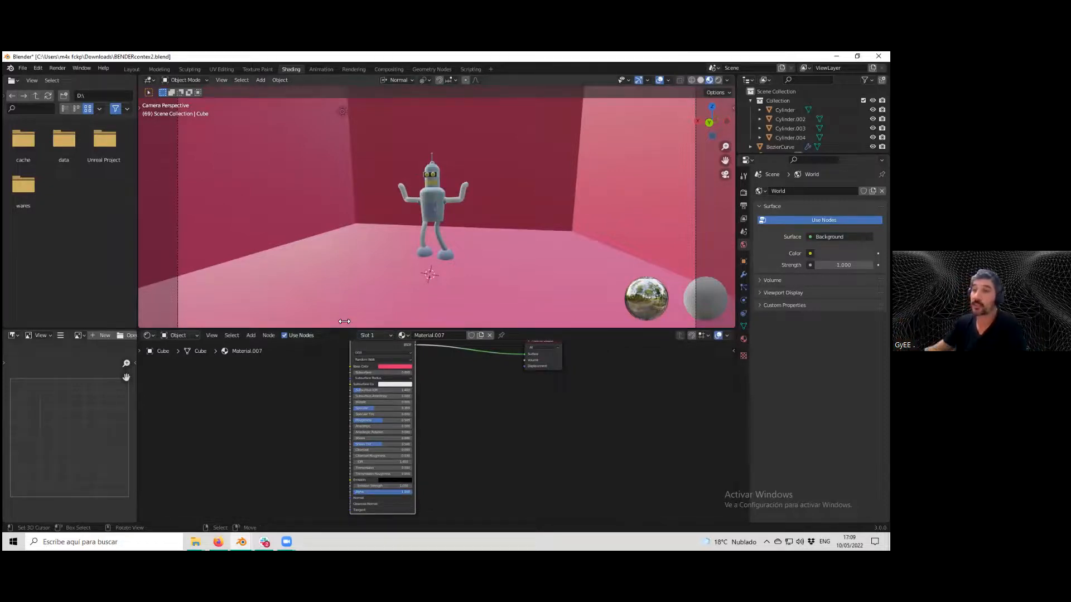
pyautogui.moveTo(324, 344); pyautogui.dragTo(315, 369, button='middle')
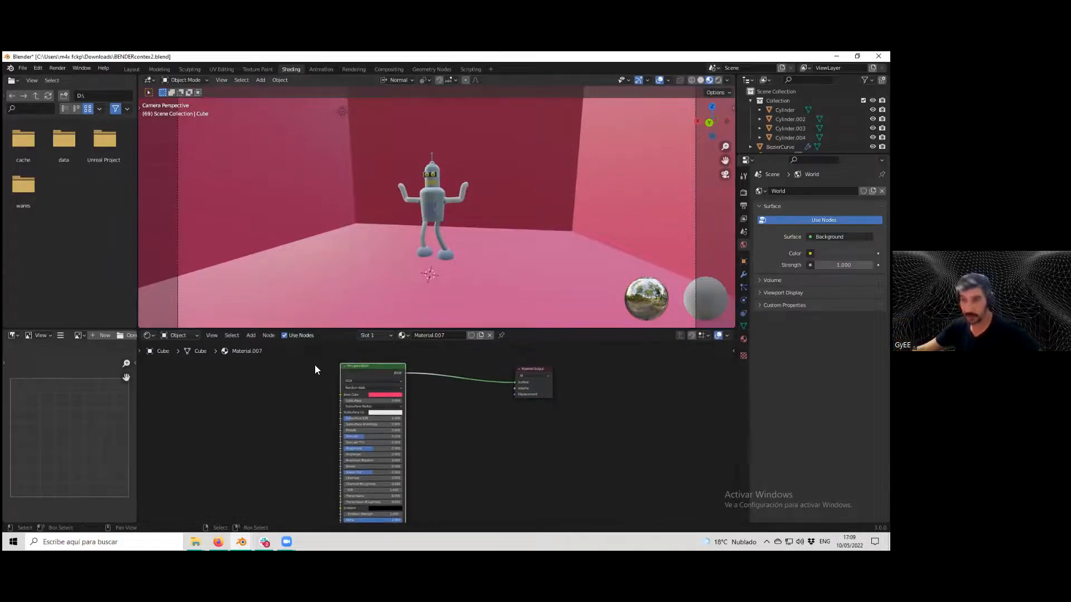
# Try inserting a Glass BSDF between the Principled BSDF and output, then remove it and reconnect the Principled BSDF.
pyautogui.click(251, 336)
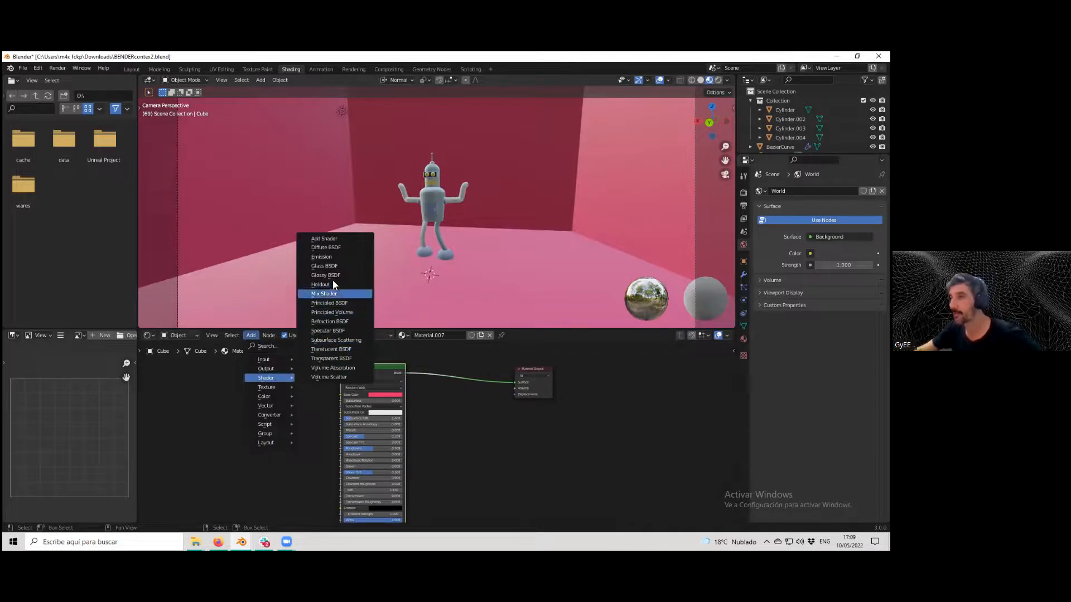
pyautogui.click(327, 269)
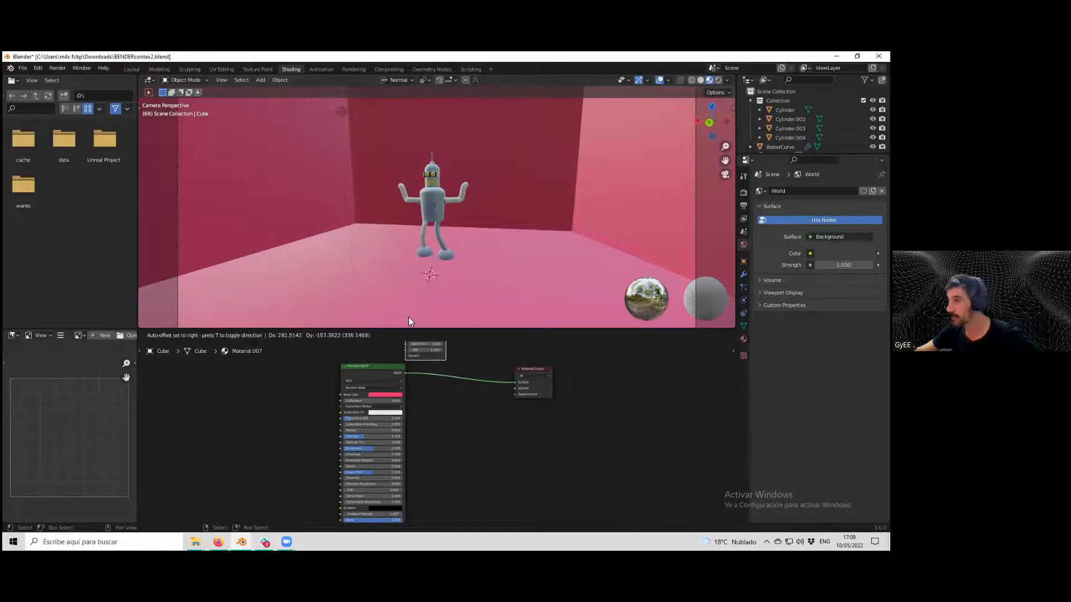
pyautogui.click(443, 364)
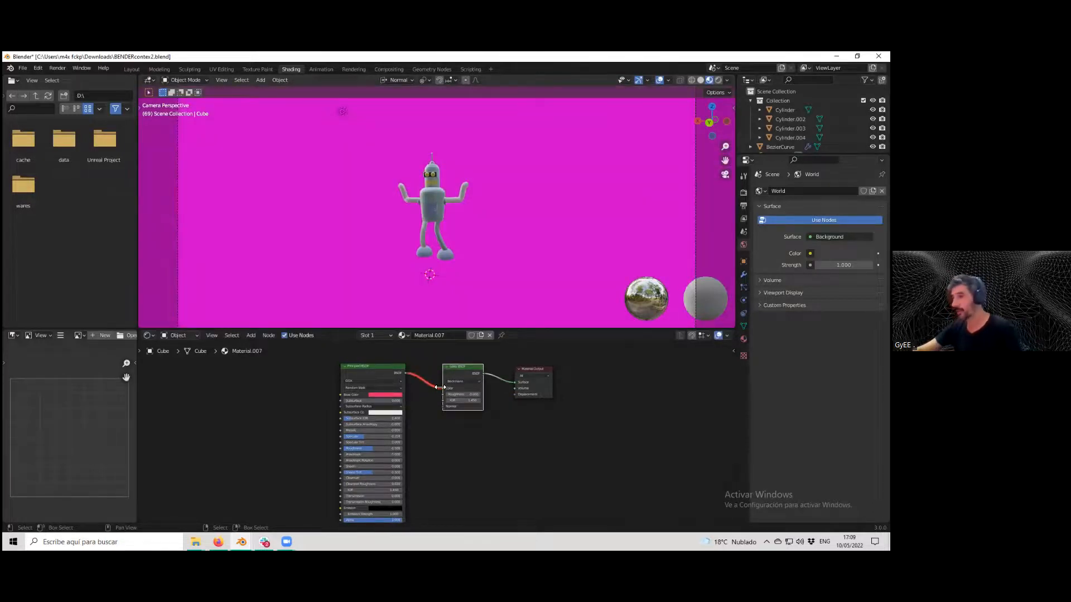
pyautogui.hotkey('ctrl', 'z')
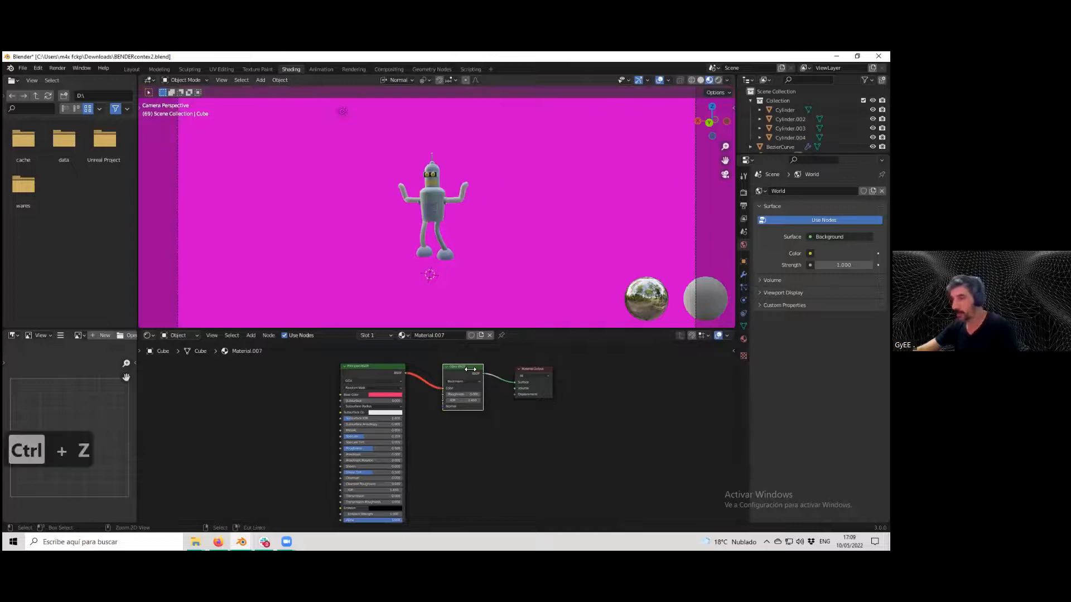
pyautogui.press('Delete')
pyautogui.moveTo(405, 373); pyautogui.dragTo(516, 383)
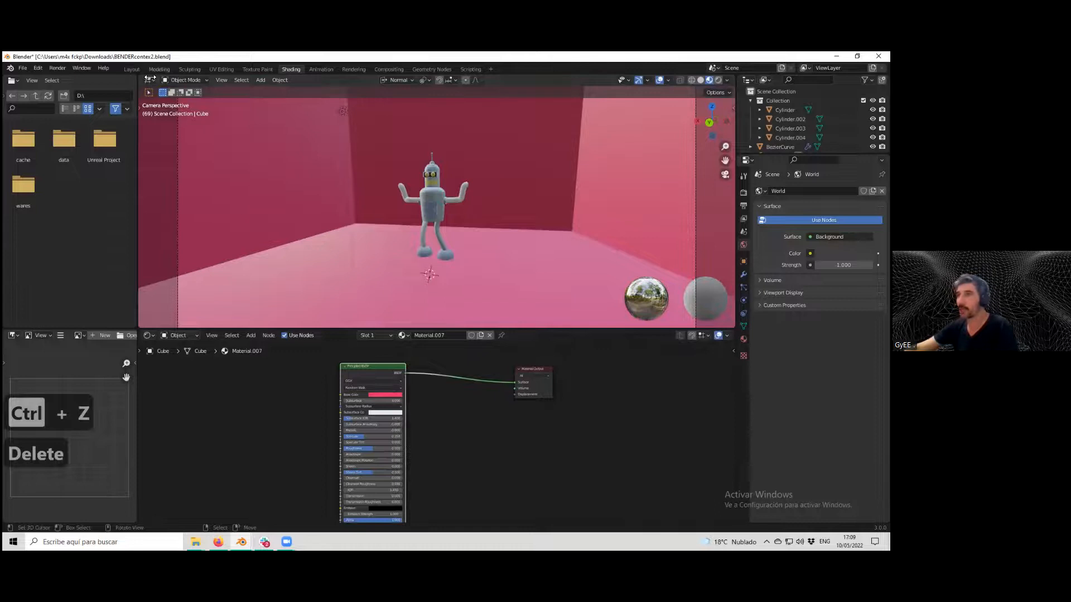
# Add a cube to the scene and scale it up in front of the robot.
pyautogui.click(260, 80)
pyautogui.moveTo(276, 90)
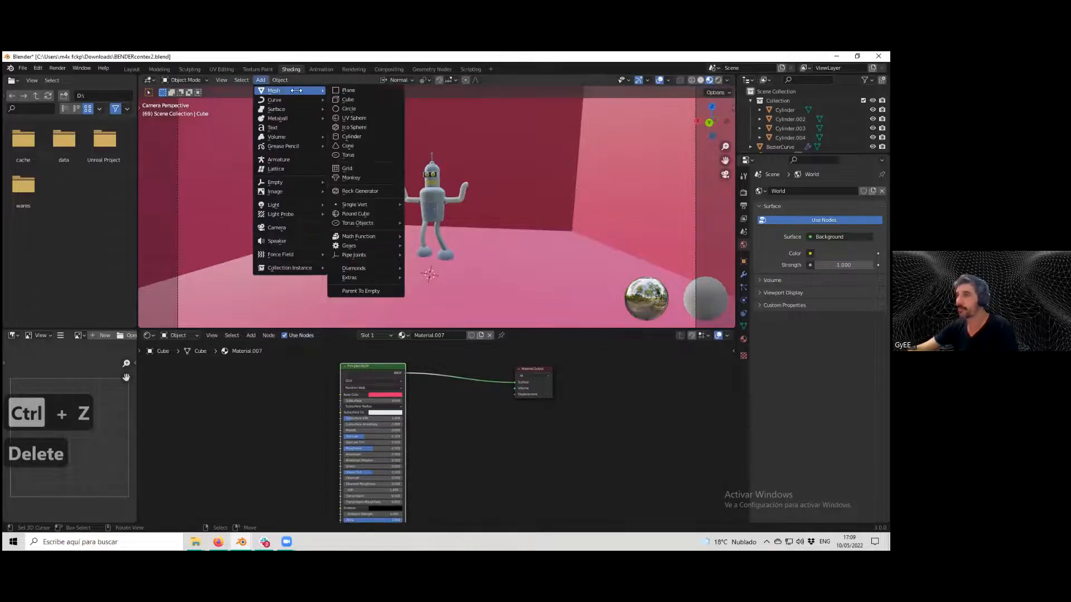
pyautogui.click(348, 100)
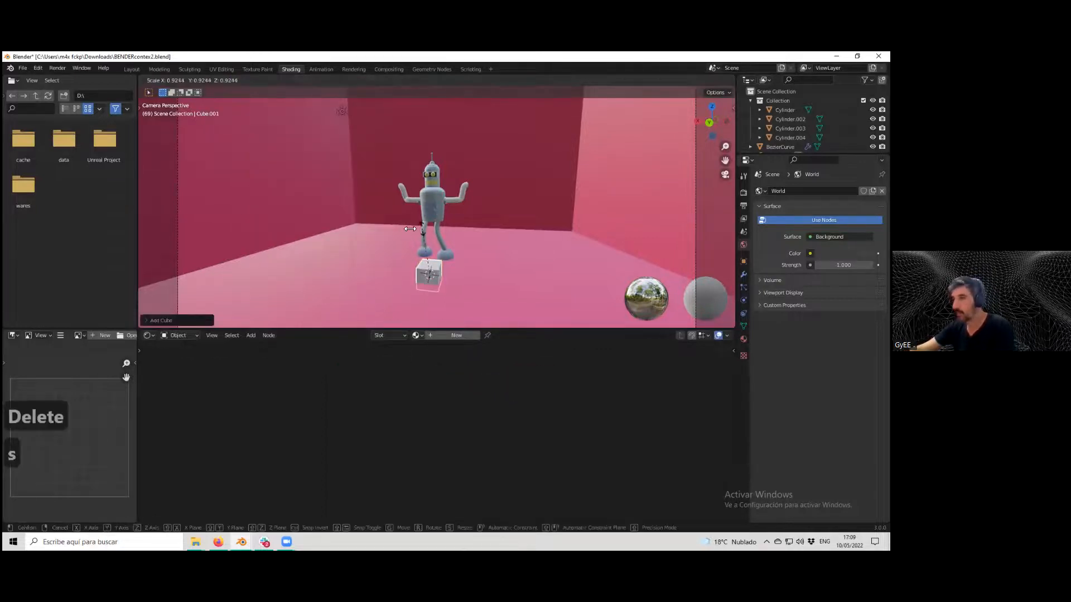
pyautogui.press('s')
pyautogui.click(438, 190)
# Move the cube up along the Z axis, then along the X axis to the left of the robot.
pyautogui.press('g')
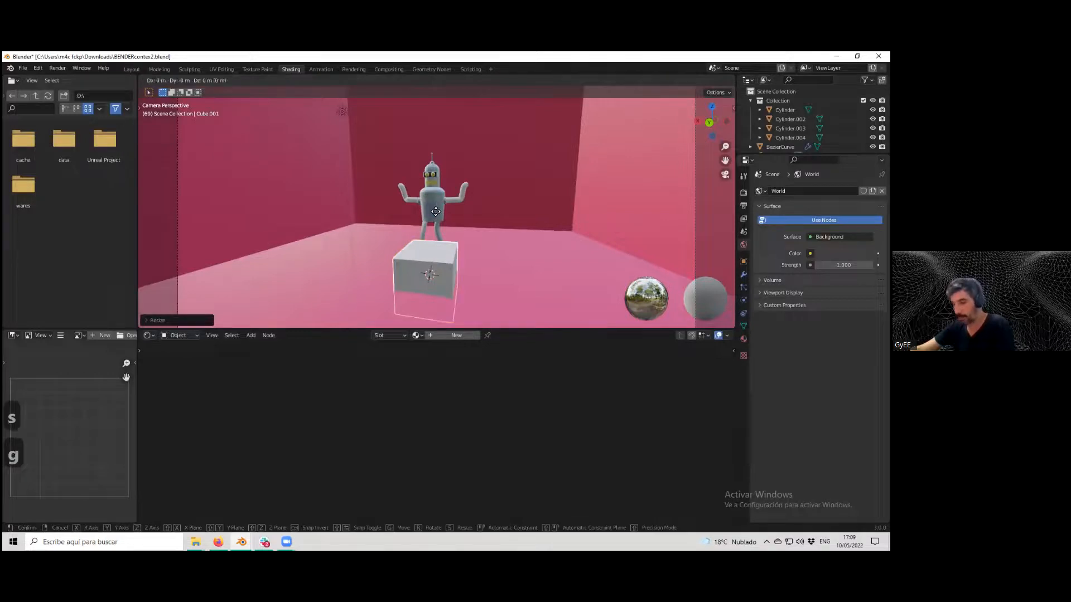
pyautogui.press('z')
pyautogui.click(433, 204)
pyautogui.press('g')
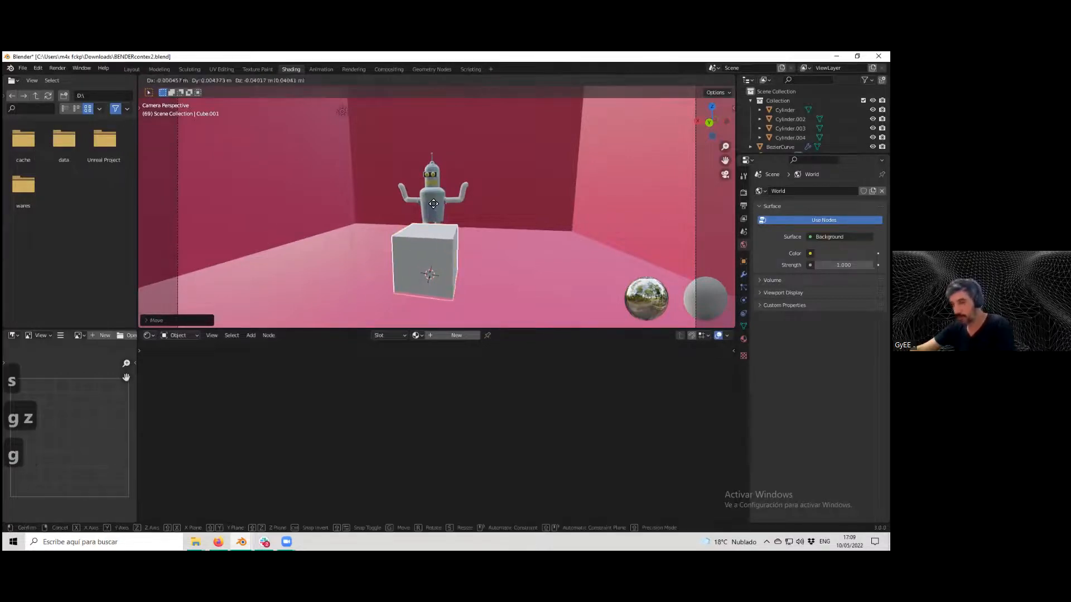
pyautogui.press('x')
pyautogui.click(317, 209)
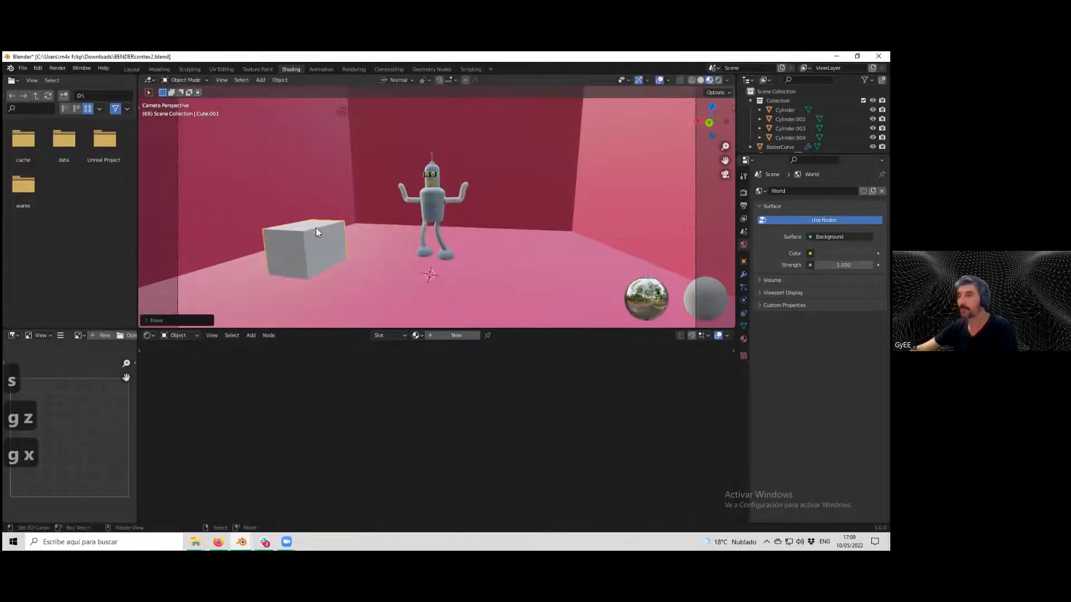
# Add a torus, scale it up and move it along the X axis beside the cube.
pyautogui.click(260, 79)
pyautogui.moveTo(285, 91)
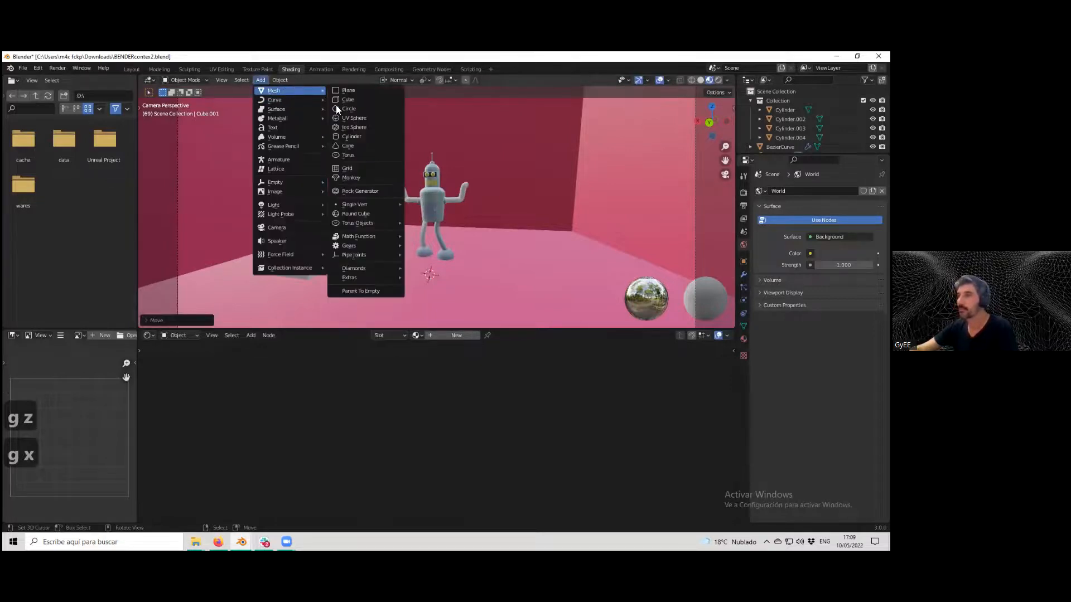
pyautogui.click(349, 154)
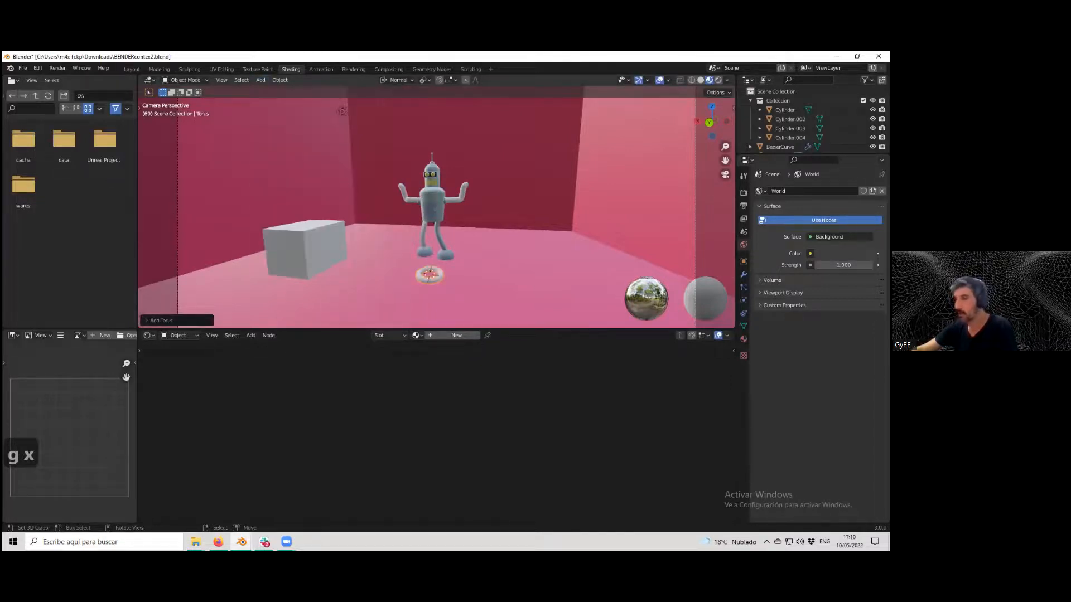
pyautogui.press('s')
pyautogui.click(501, 254)
pyautogui.press('g')
pyautogui.press('x')
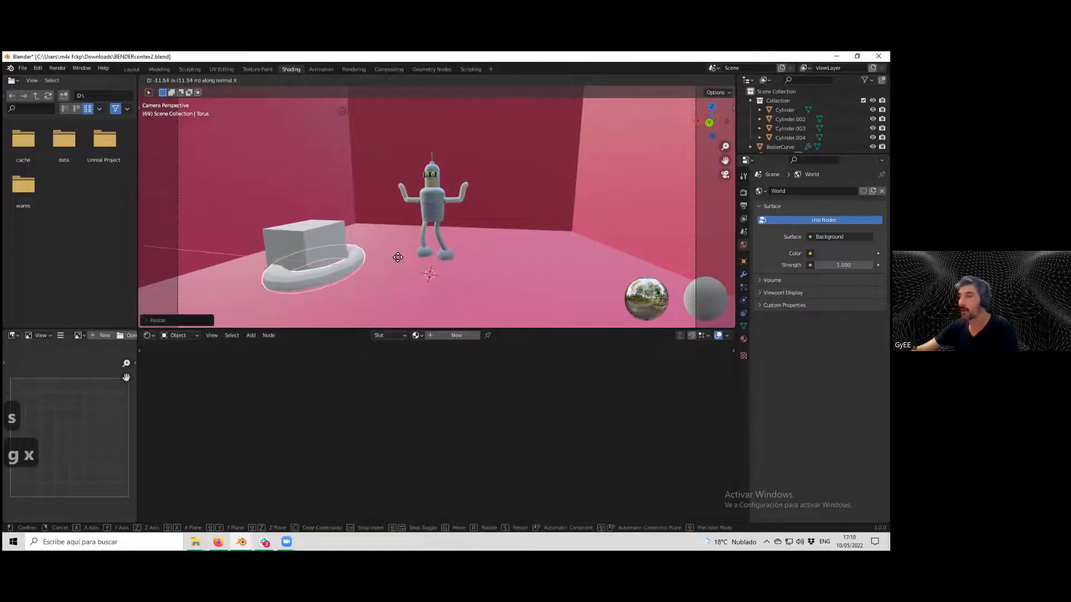
pyautogui.click(402, 316)
pyautogui.click(362, 288)
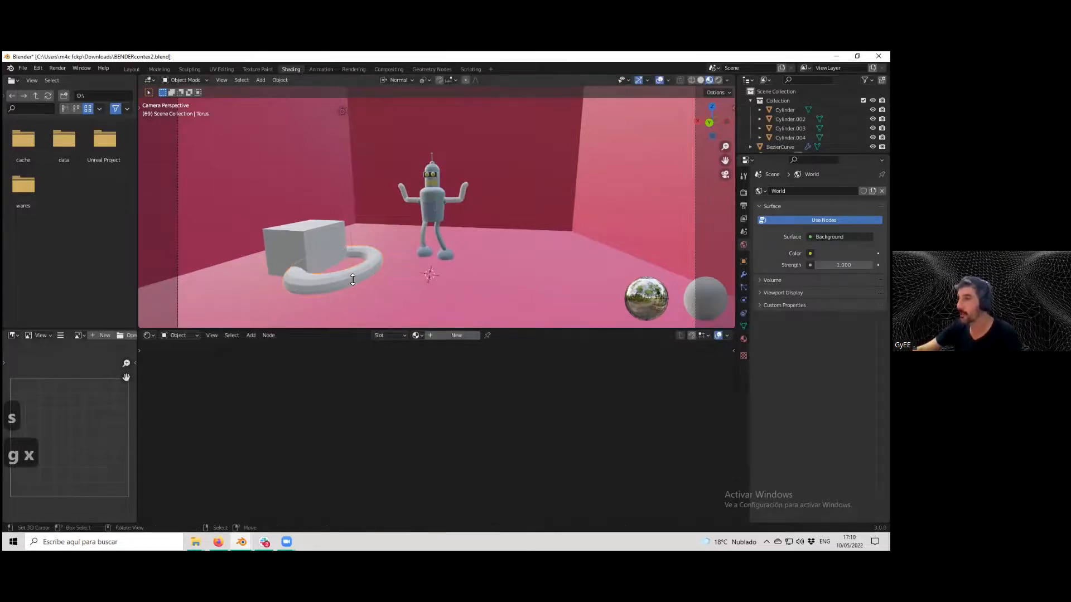
# Replace the torus's Principled BSDF with a Glass BSDF connected to the Material Output and adjust its roughness.
pyautogui.press('Home')
pyautogui.moveTo(347, 360); pyautogui.dragTo(407, 367)
pyautogui.moveTo(277, 358); pyautogui.dragTo(321, 374)
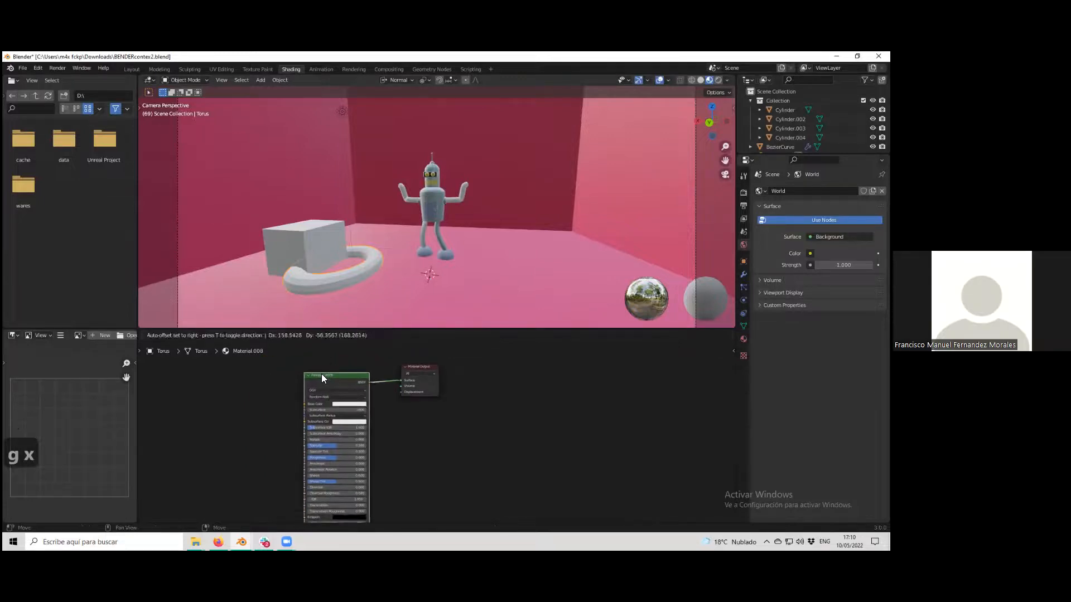
pyautogui.press('Delete')
pyautogui.click(249, 335)
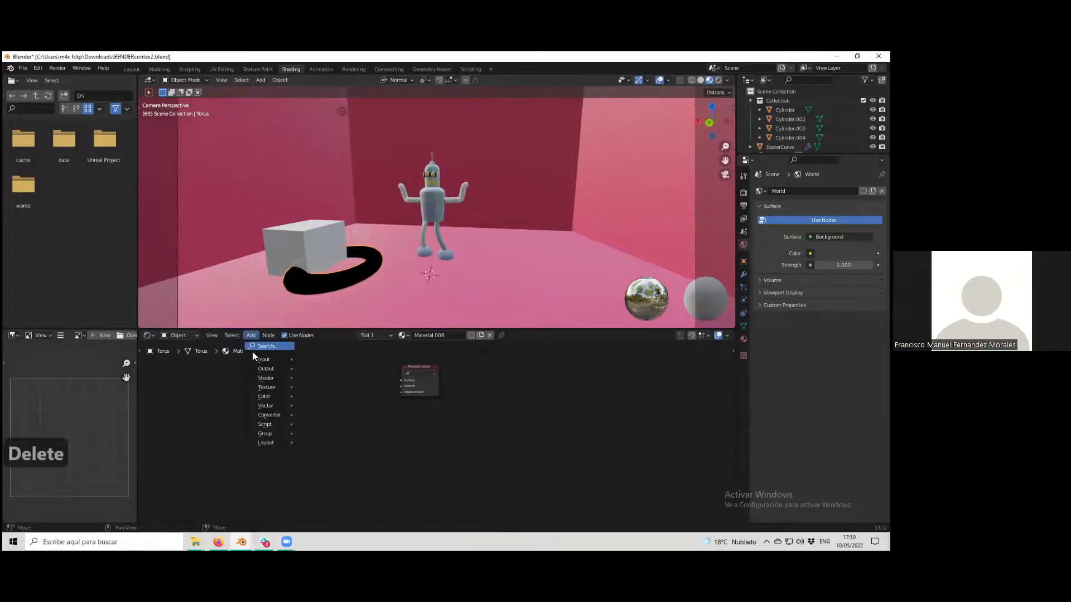
pyautogui.moveTo(270, 378)
pyautogui.click(330, 267)
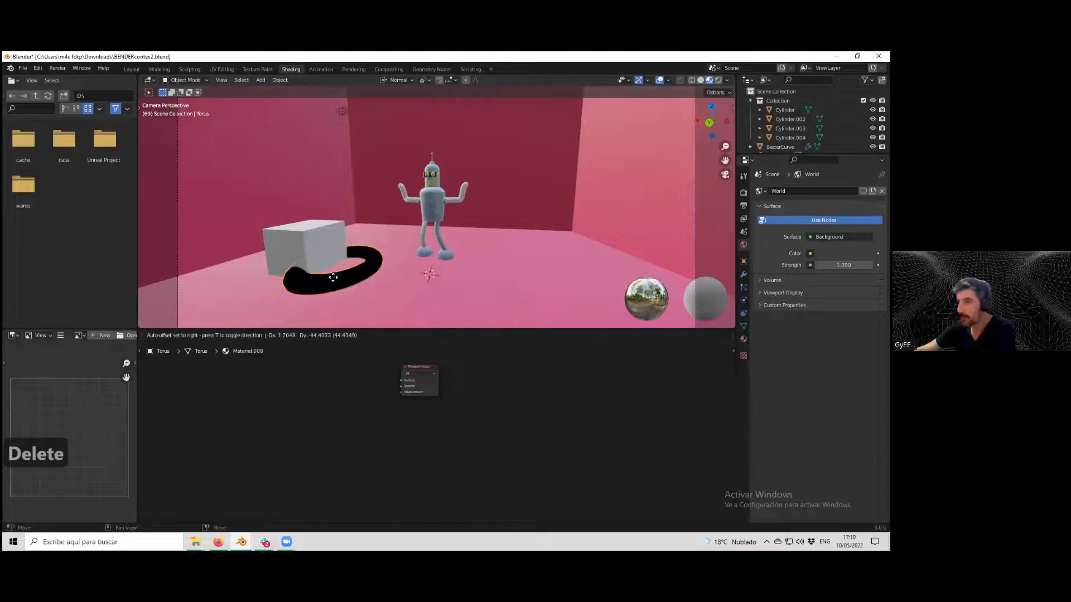
pyautogui.click(345, 379)
pyautogui.moveTo(364, 379); pyautogui.dragTo(401, 380)
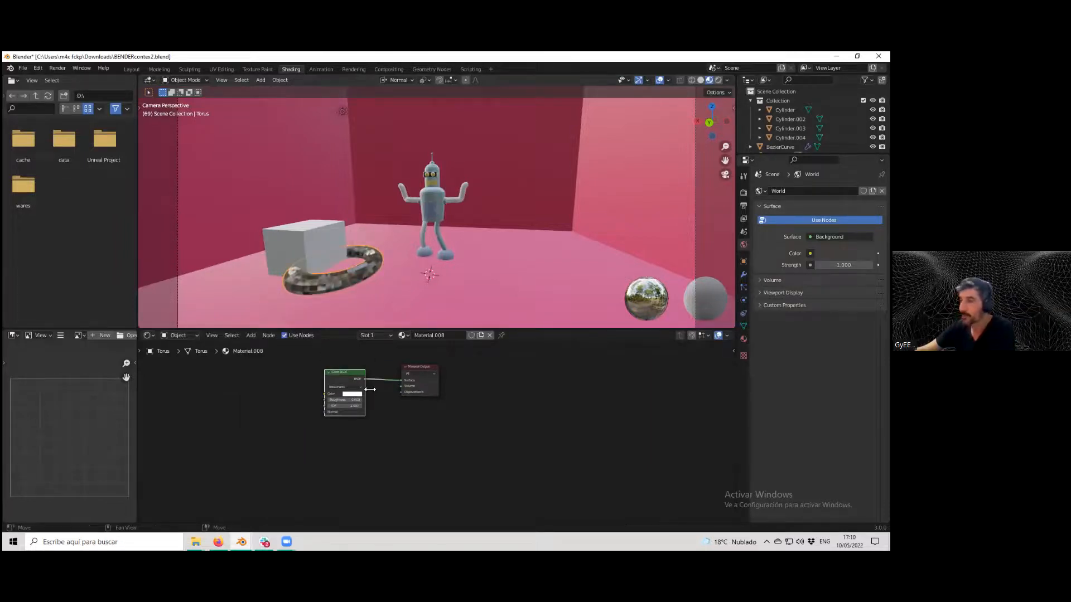
pyautogui.moveTo(337, 398); pyautogui.dragTo(399, 406)
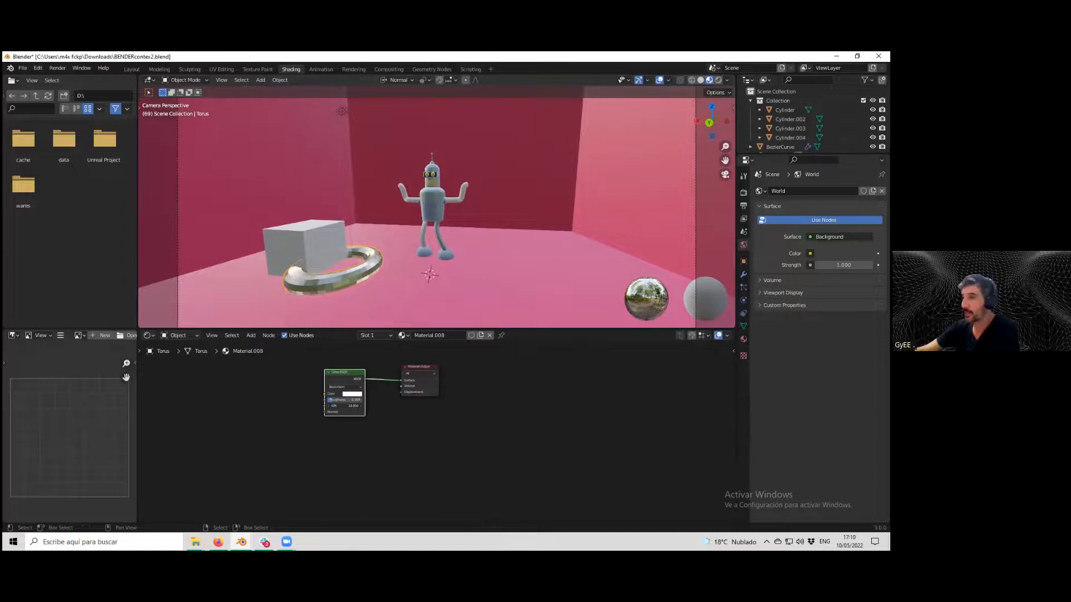
# Give the cube a new material using a green Glossy BSDF connected to the Material Output.
pyautogui.click(298, 241)
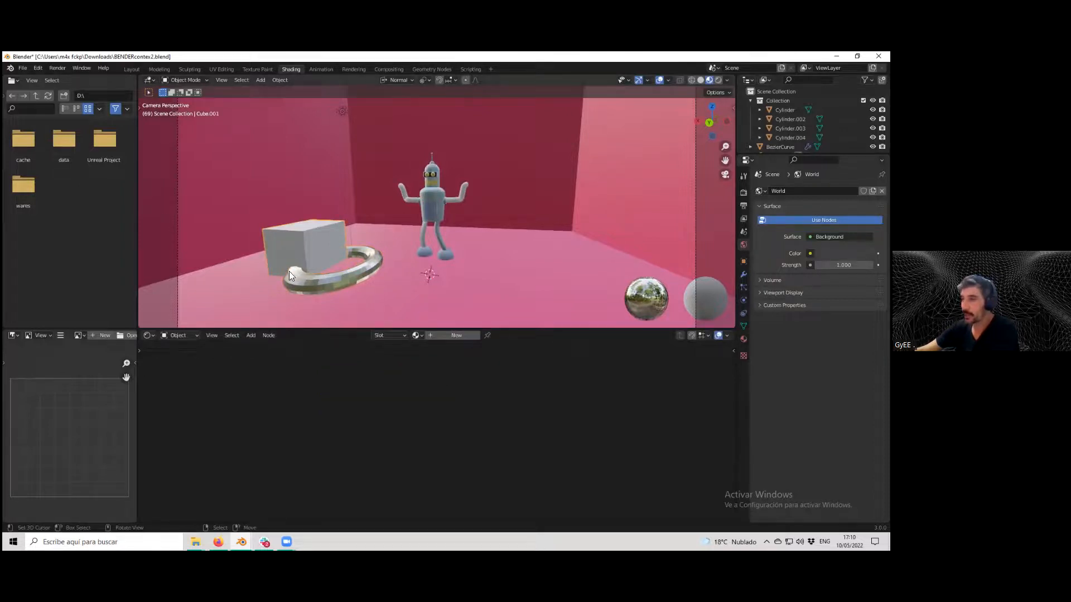
pyautogui.click(432, 334)
pyautogui.click(304, 361)
pyautogui.press('Delete')
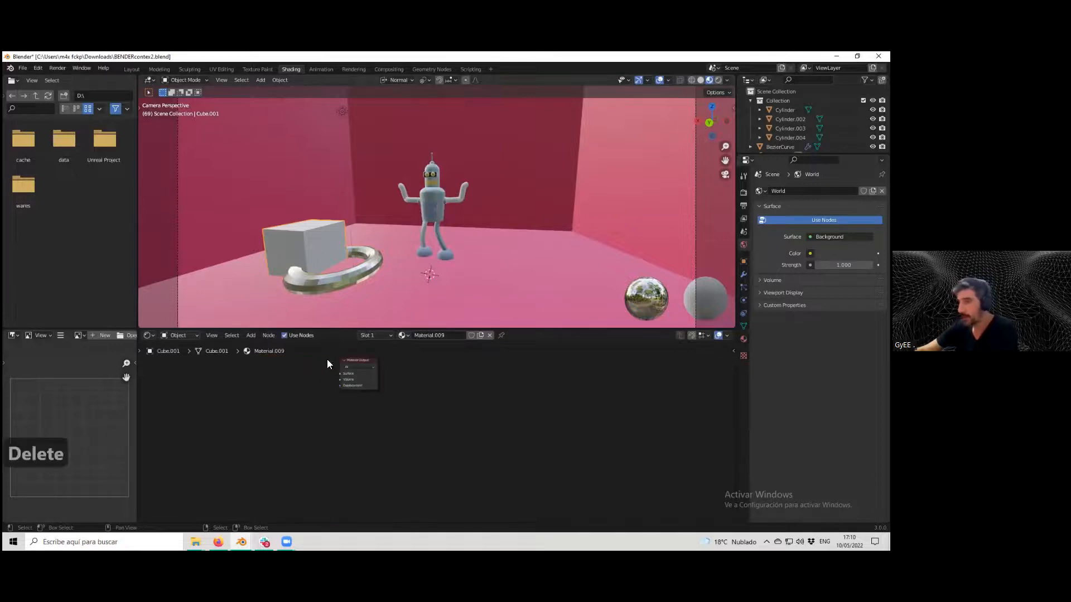
pyautogui.press('Home')
pyautogui.click(251, 336)
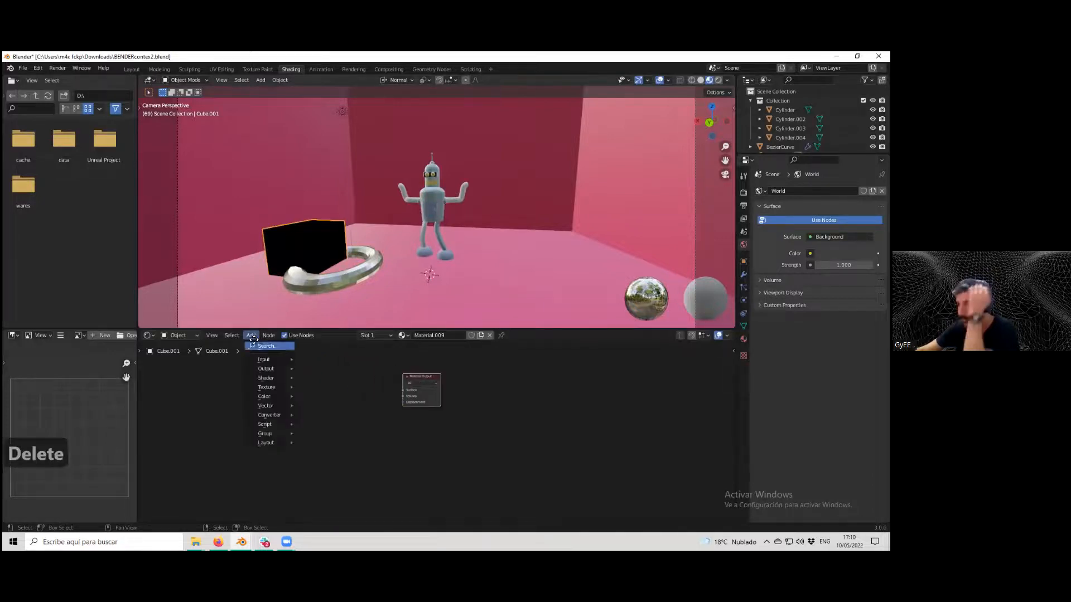
pyautogui.moveTo(267, 377)
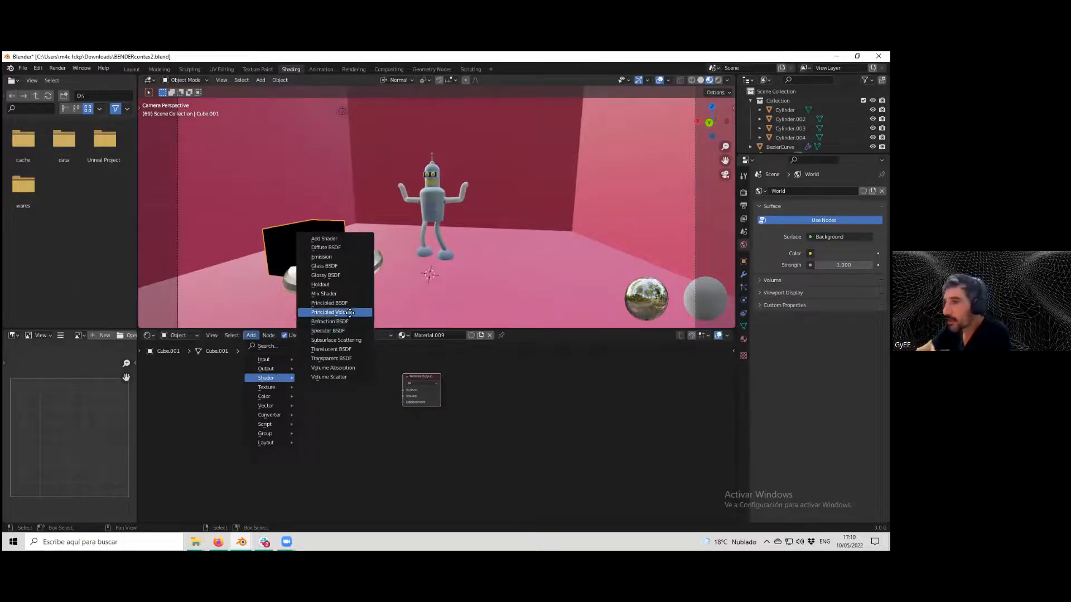
pyautogui.click(336, 275)
pyautogui.click(332, 393)
pyautogui.moveTo(344, 389); pyautogui.dragTo(403, 390)
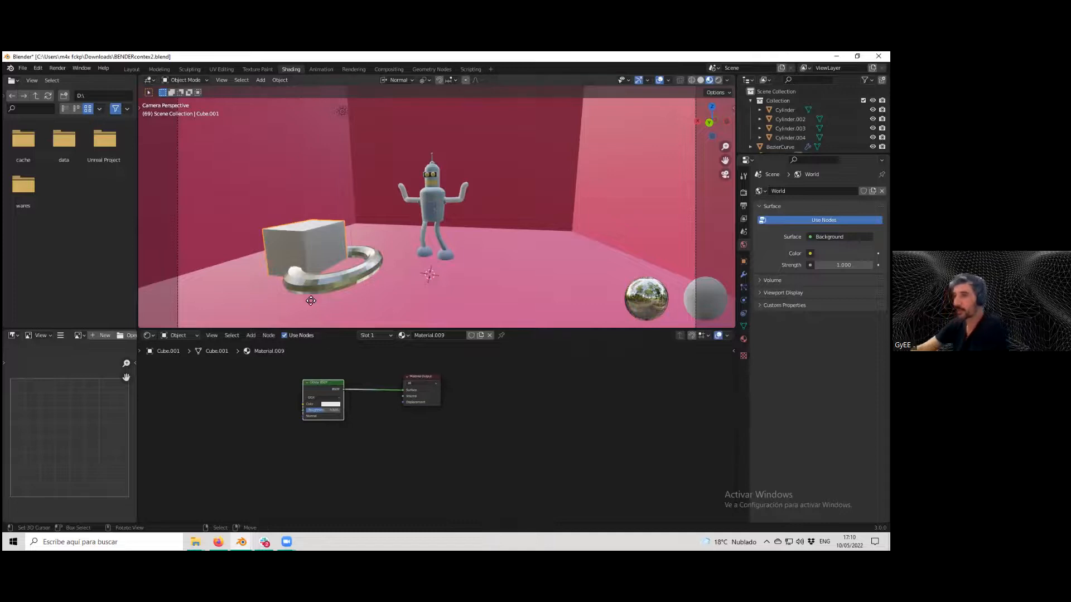
pyautogui.click(331, 404)
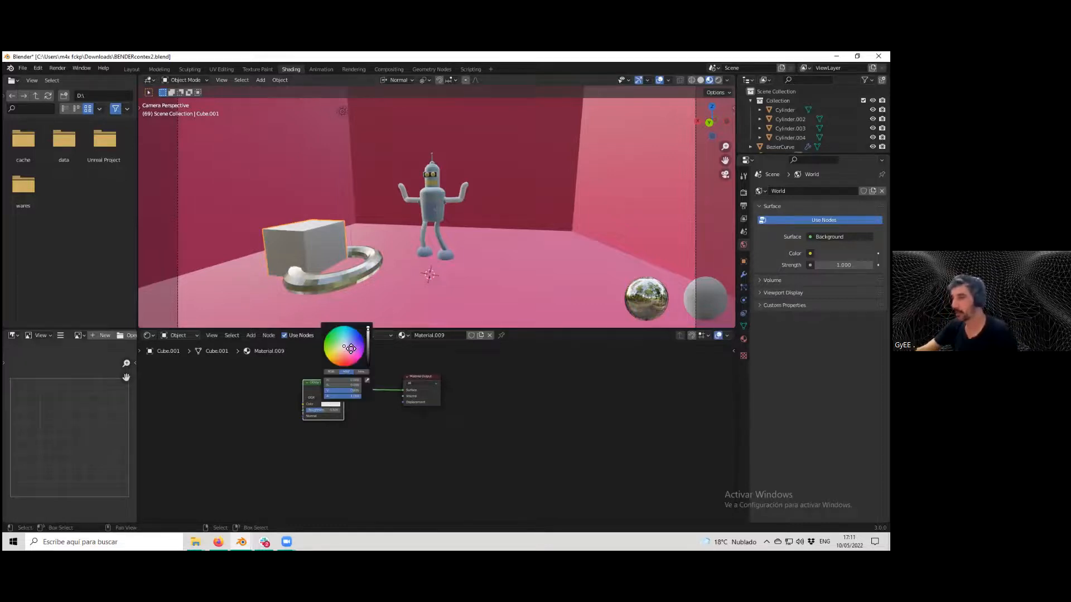
pyautogui.moveTo(350, 348); pyautogui.dragTo(335, 336)
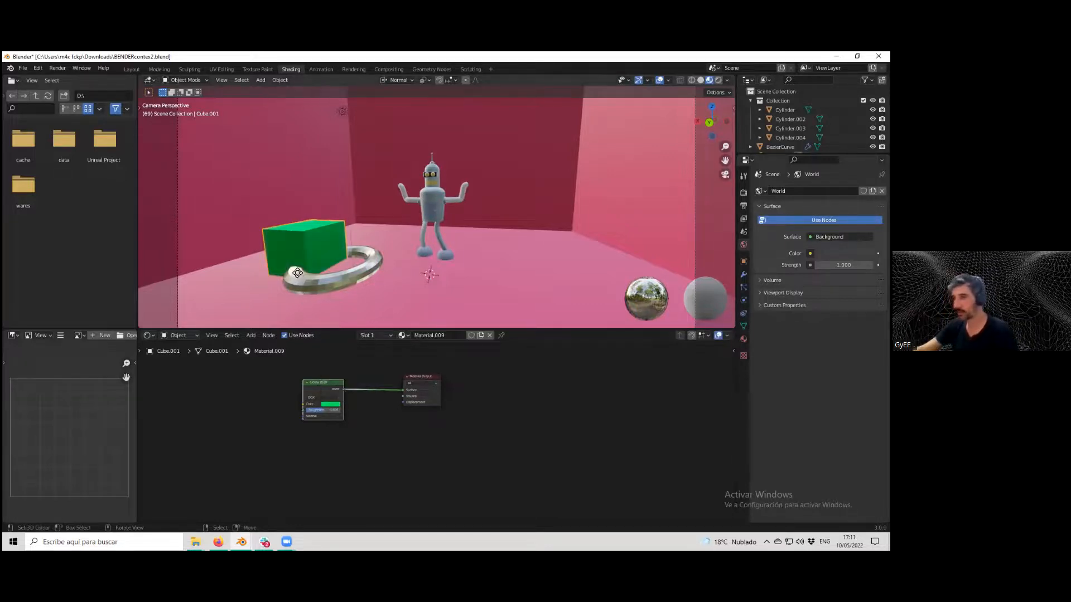
# Duplicate the green cube and place the copy to the right of the robot.
pyautogui.scroll(1, 297, 253)
pyautogui.moveTo(319, 410); pyautogui.dragTo(318, 410)
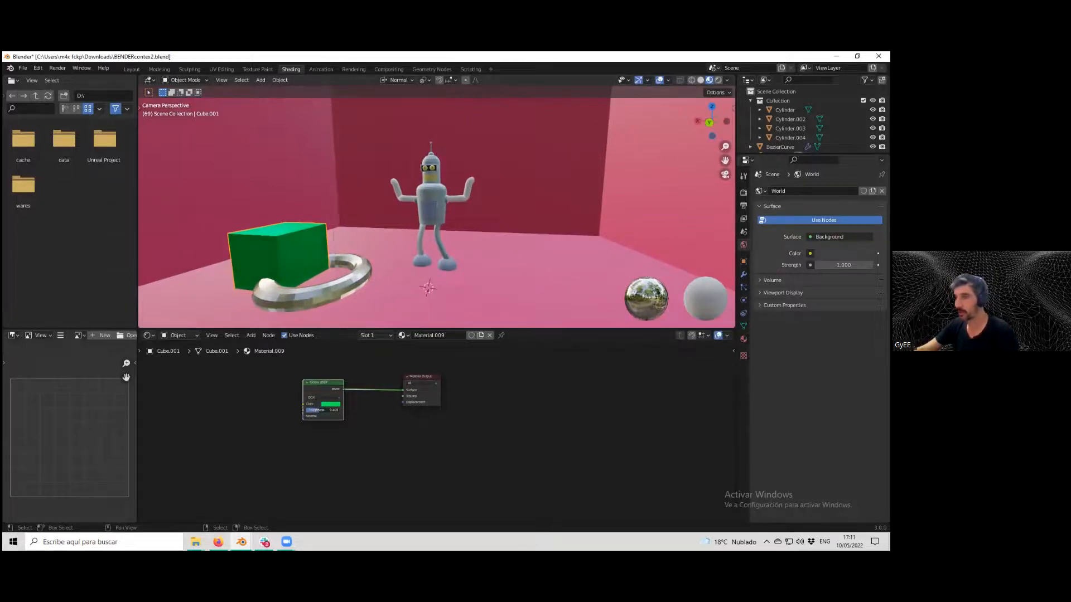
pyautogui.click(287, 251)
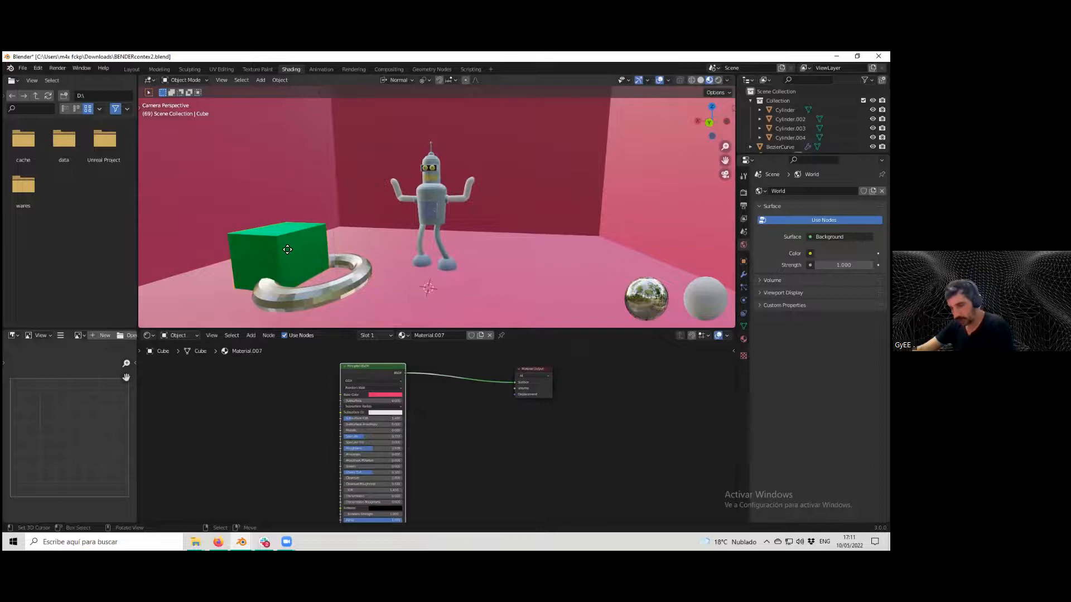
pyautogui.click(287, 249)
pyautogui.hotkey('shift', 'd')
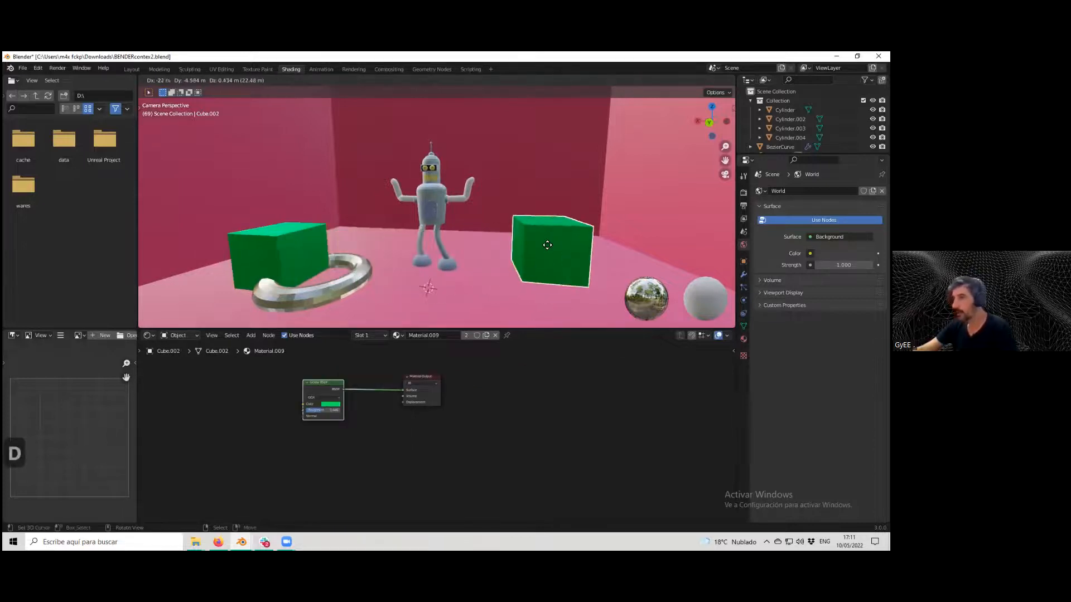
pyautogui.click(547, 244)
# Replace the cubes' shared Glossy BSDF with a Principled BSDF connected to the output and raise its Metallic value.
pyautogui.press('Delete')
pyautogui.click(251, 335)
pyautogui.moveTo(265, 359)
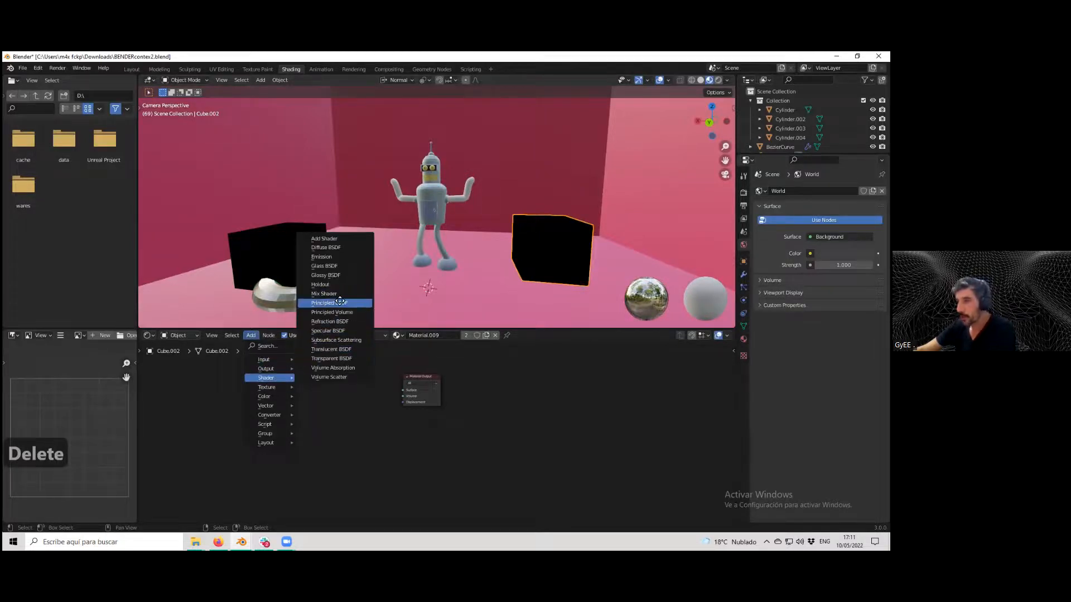
pyautogui.click(340, 302)
pyautogui.moveTo(350, 373); pyautogui.dragTo(403, 390)
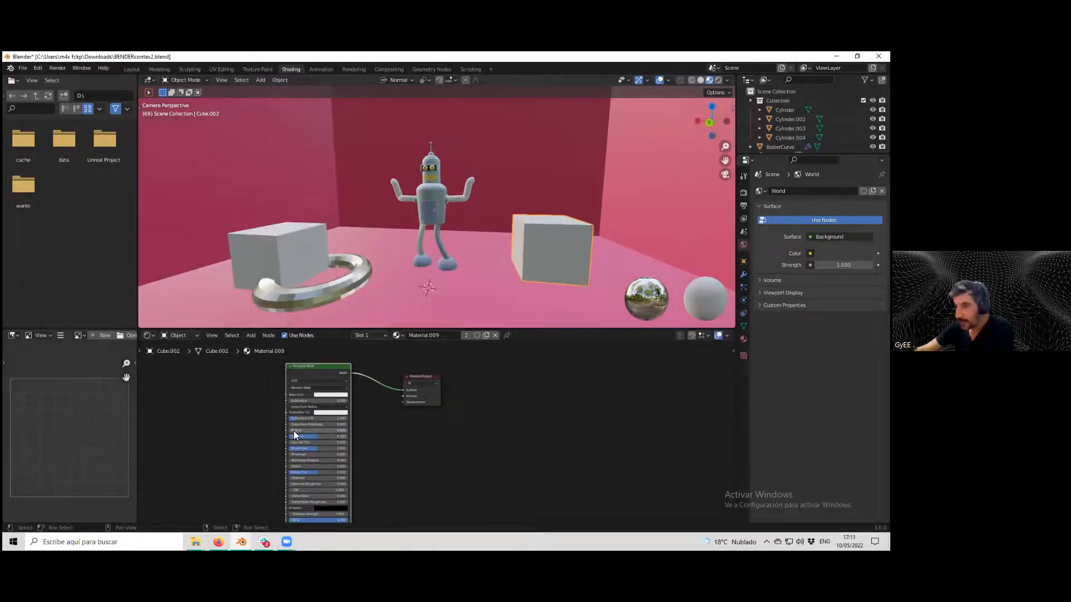
pyautogui.moveTo(295, 431)
pyautogui.mouseDown()
pyautogui.moveTo(348, 430)
pyautogui.moveTo(292, 437)
pyautogui.moveTo(304, 449)
pyautogui.moveTo(288, 449)
pyautogui.moveTo(301, 441)
pyautogui.mouseUp()
# Assign Material.002 to the left cube in place of its shared material and arrange its nodes.
pyautogui.click(268, 245)
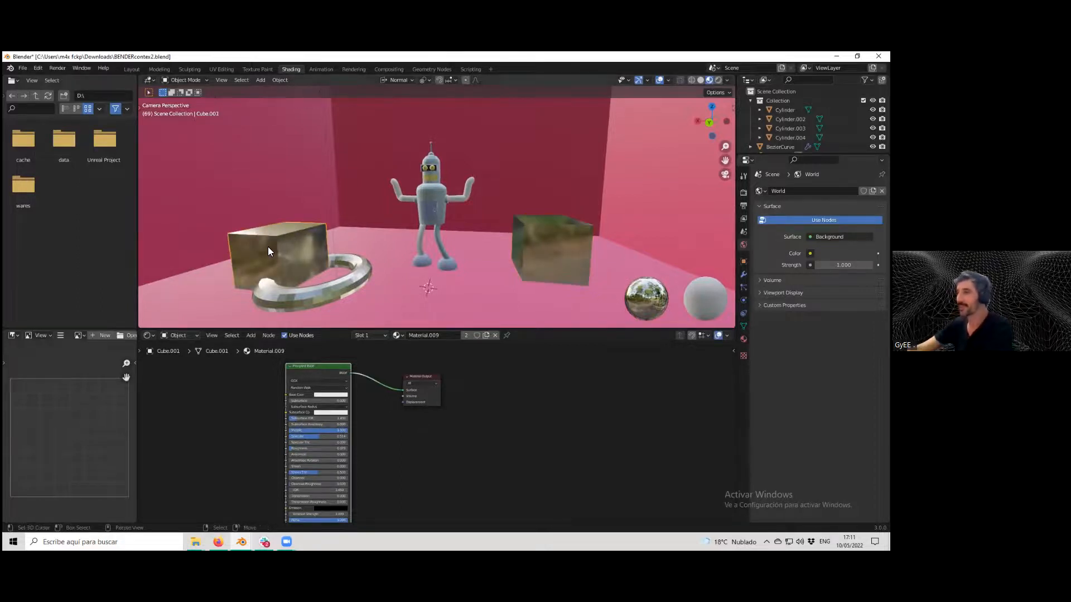
pyautogui.click(542, 236)
pyautogui.click(322, 236)
pyautogui.click(559, 260)
pyautogui.click(284, 255)
pyautogui.click(495, 335)
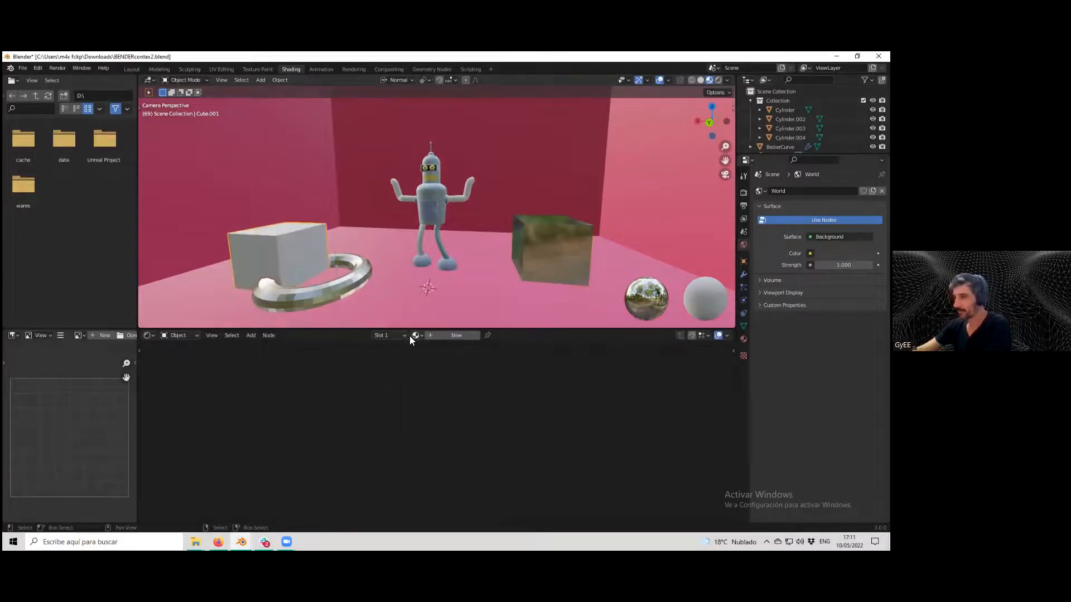
pyautogui.click(413, 336)
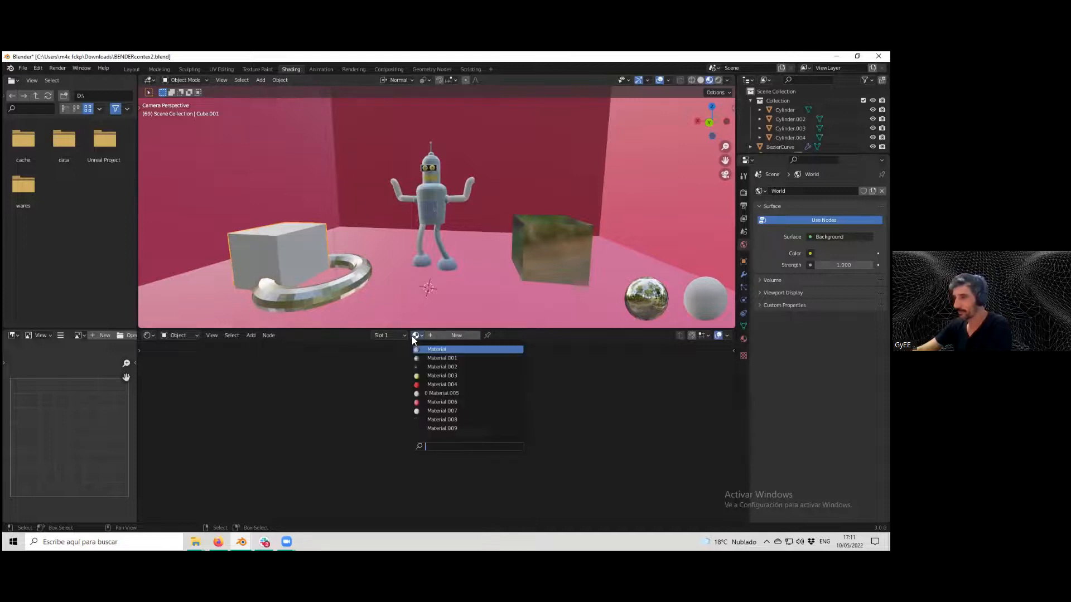
pyautogui.click(445, 367)
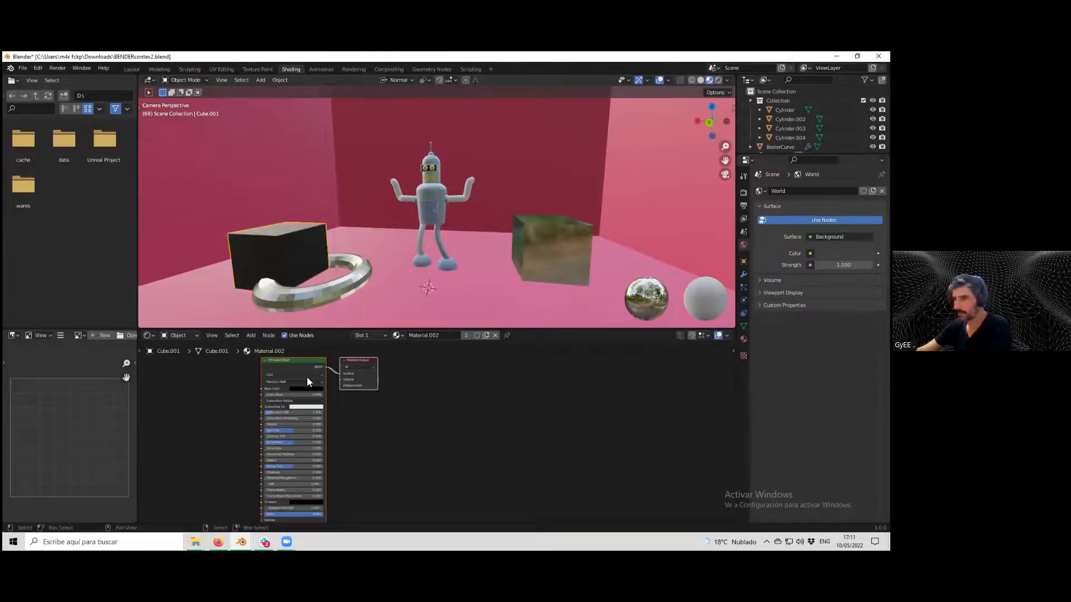
pyautogui.moveTo(304, 378); pyautogui.dragTo(402, 427, button='middle')
pyautogui.scroll(2, 384, 414)
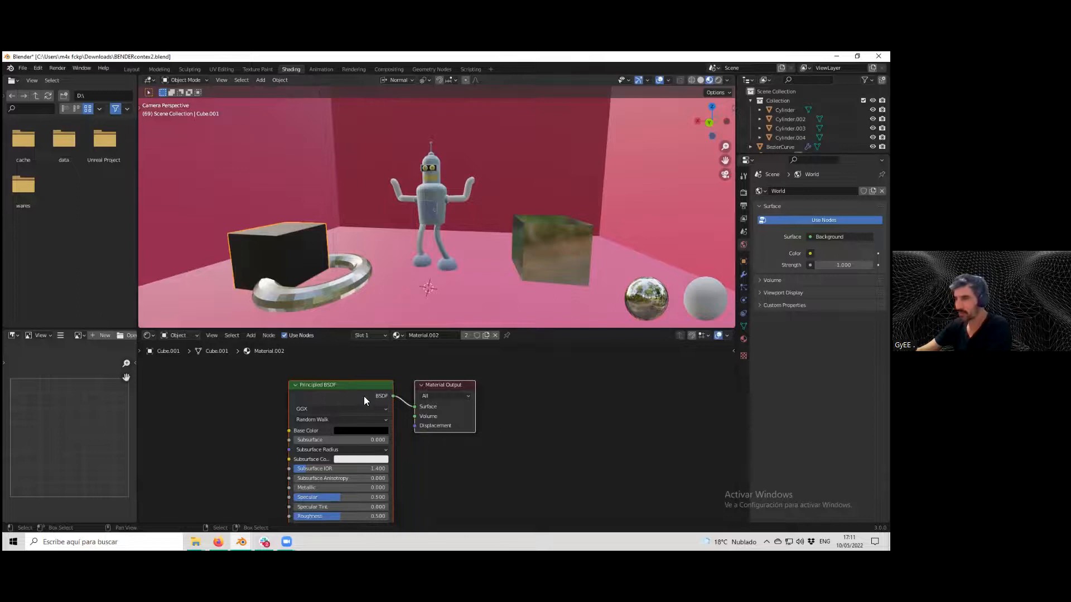
pyautogui.moveTo(445, 385); pyautogui.dragTo(468, 365, button='middle')
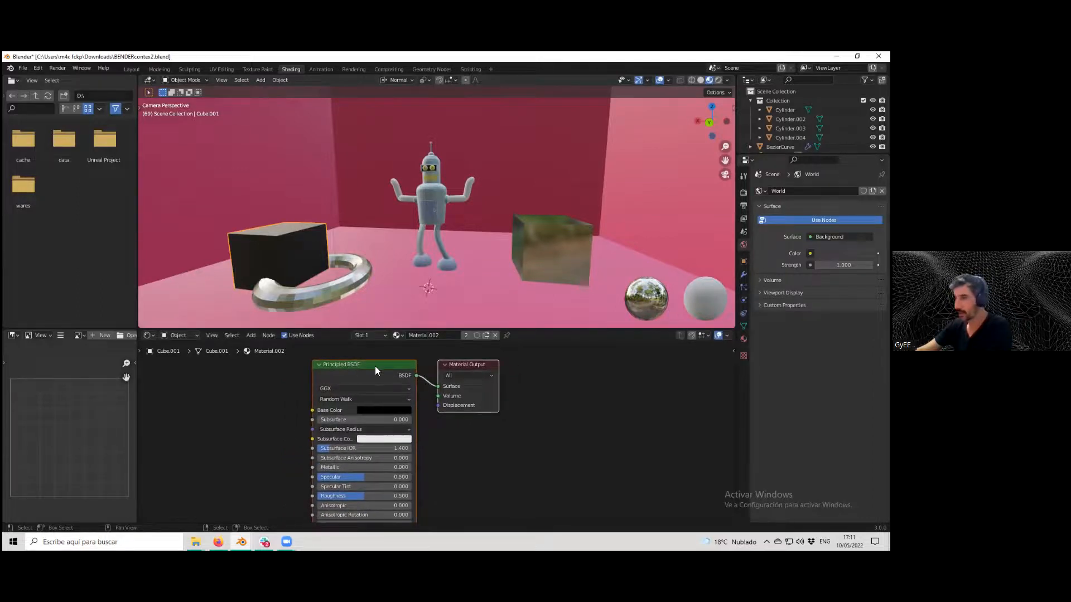
# Give the left cube a new material and replace its Principled BSDF with a Glossy BSDF connected to the output.
pyautogui.click(495, 335)
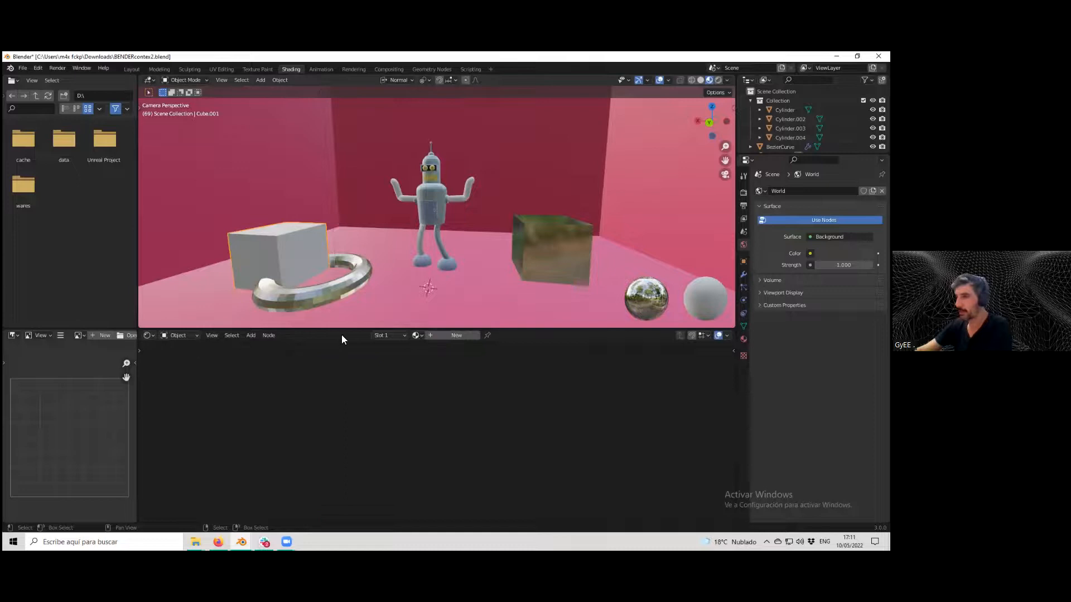
pyautogui.click(426, 336)
pyautogui.click(358, 385)
pyautogui.press('Delete')
pyautogui.click(251, 335)
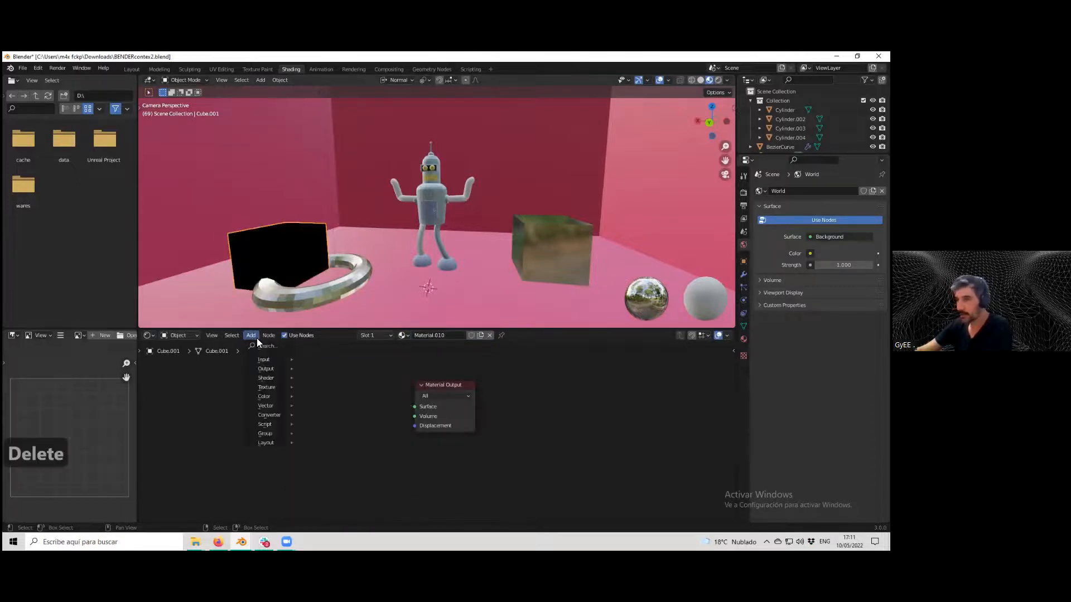
pyautogui.moveTo(263, 378)
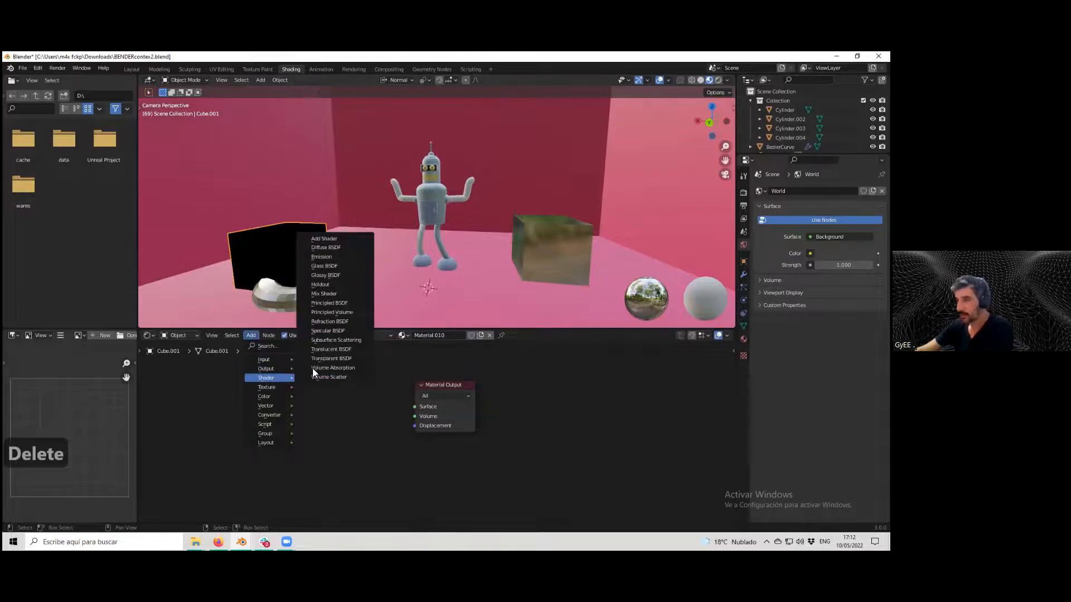
pyautogui.click(328, 276)
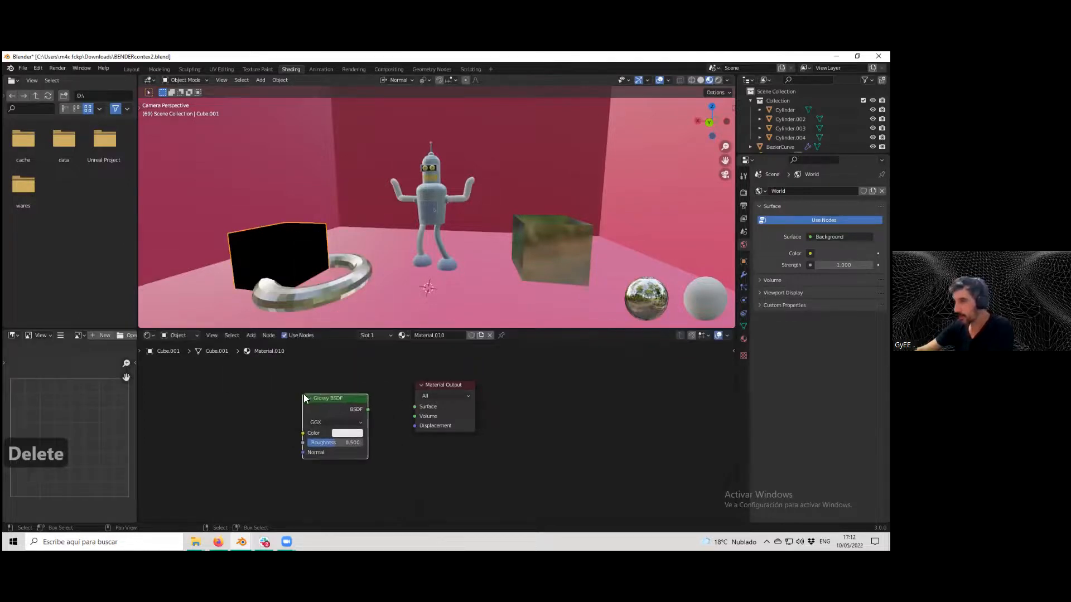
pyautogui.moveTo(368, 409); pyautogui.dragTo(415, 406)
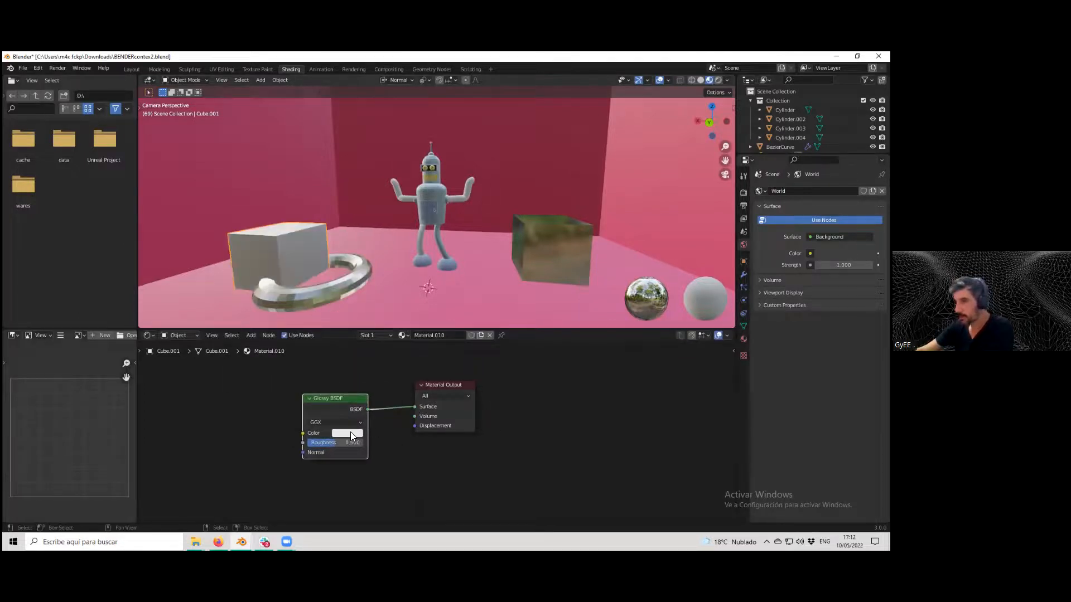
# Set the left cube's Glossy BSDF color to red and view the result through the camera.
pyautogui.click(345, 434)
pyautogui.click(370, 357)
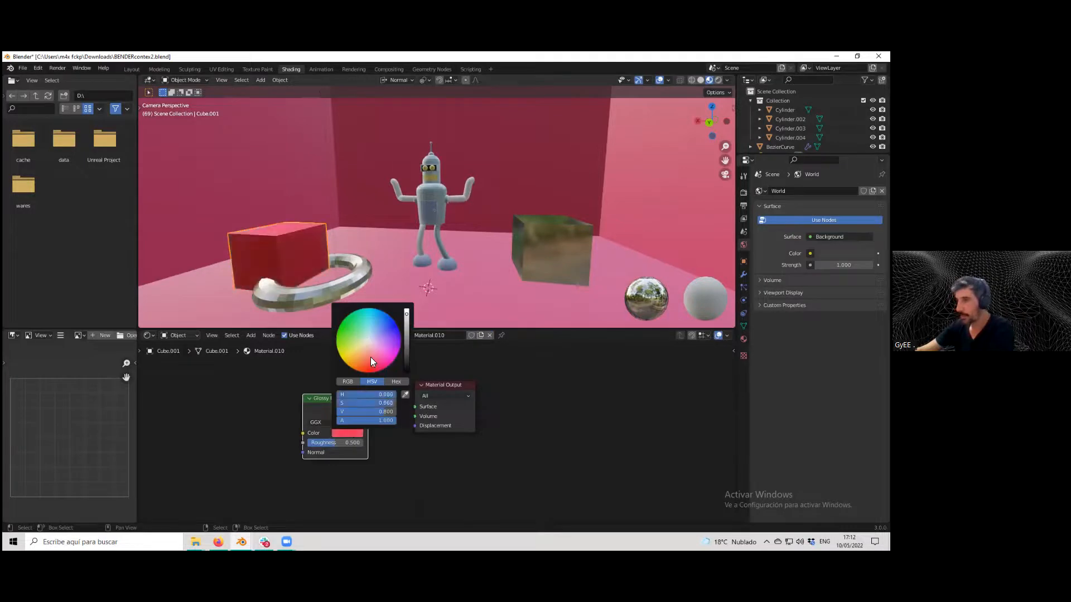
pyautogui.scroll(-2, 424, 233)
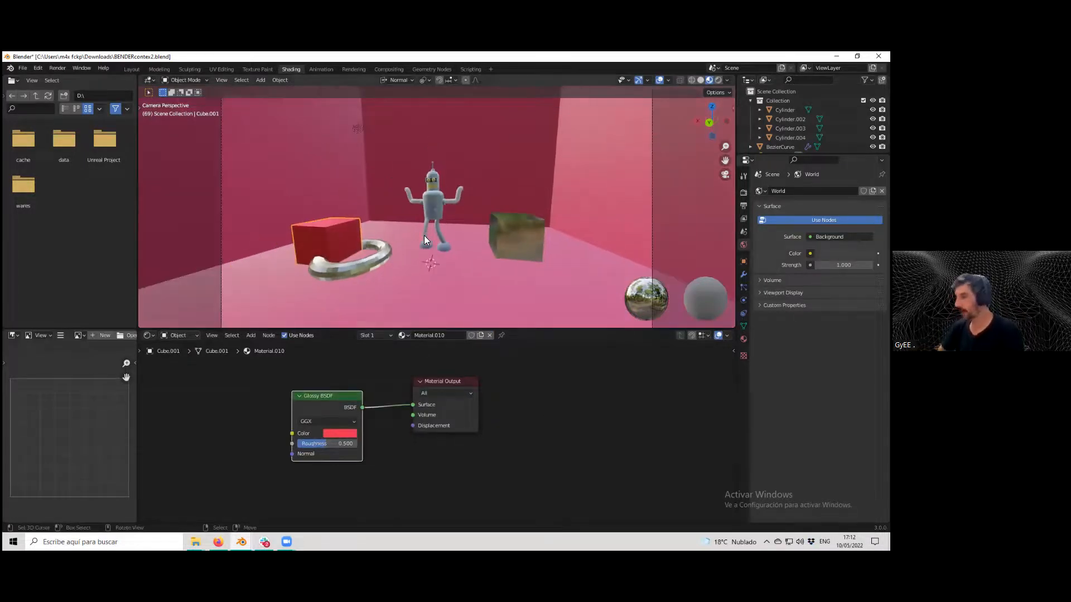
pyautogui.press('KP_0')
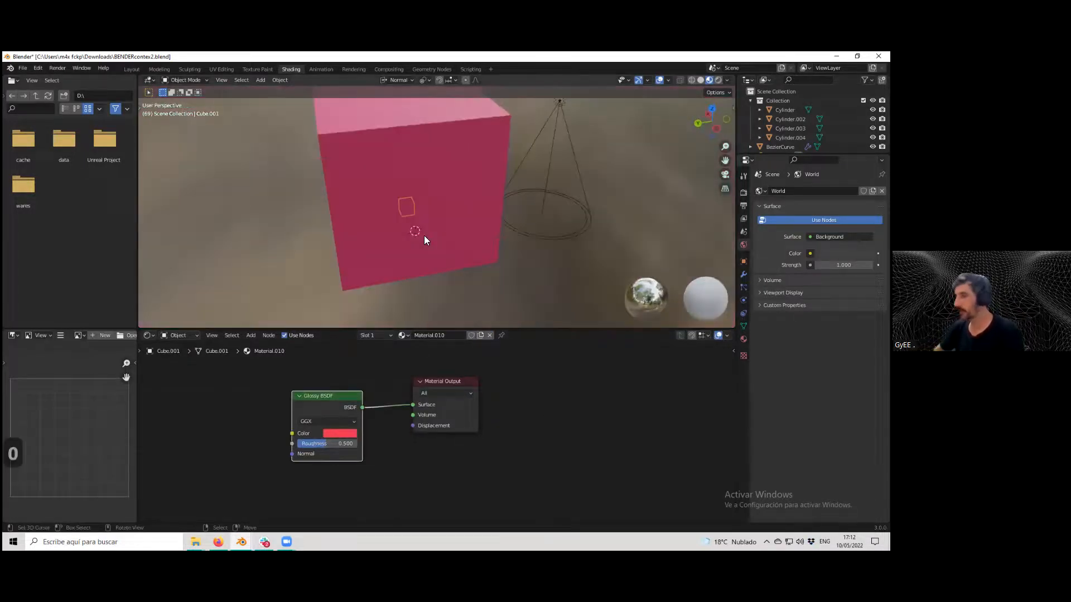
pyautogui.press('KP_0')
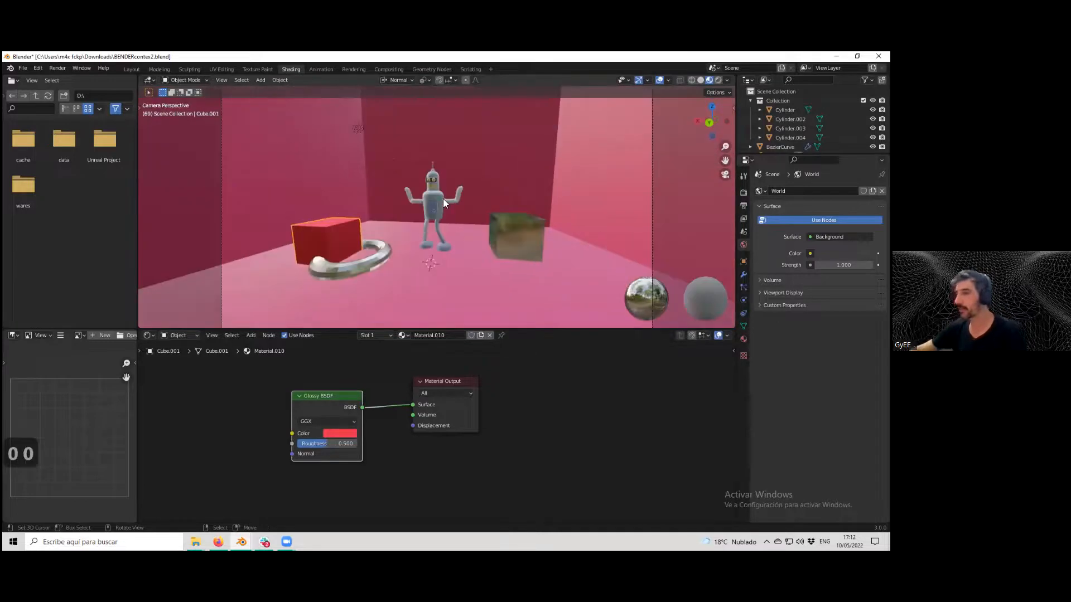
pyautogui.scroll(2, 443, 198)
pyautogui.click(298, 238)
pyautogui.click(297, 238)
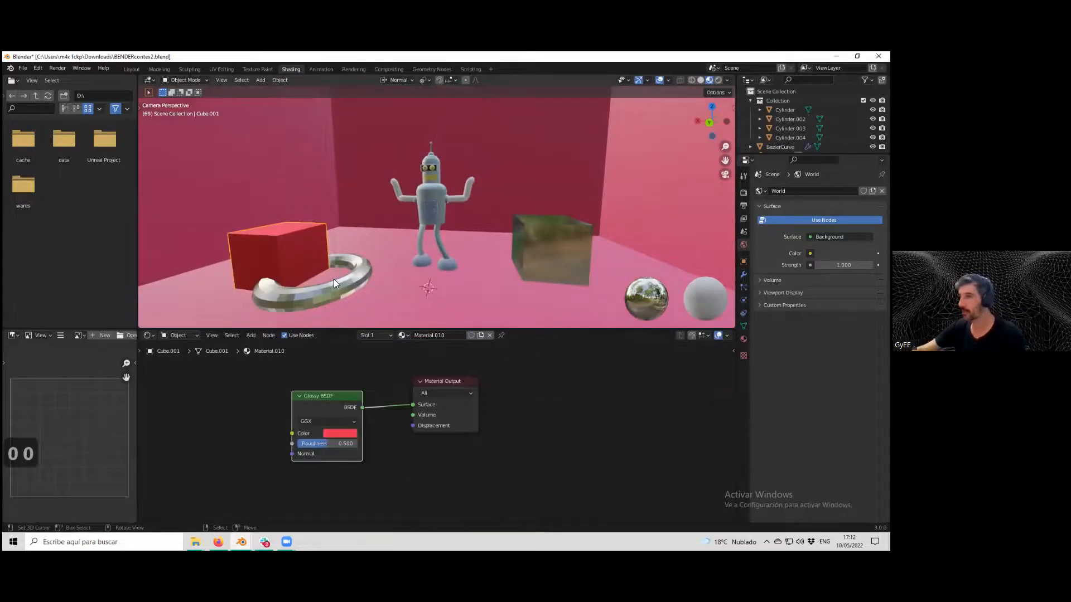
# Select the right cube and adjust its Principled BSDF, setting IOR to 50.450 and Specular to 0.368.
pyautogui.click(334, 280)
pyautogui.click(569, 263)
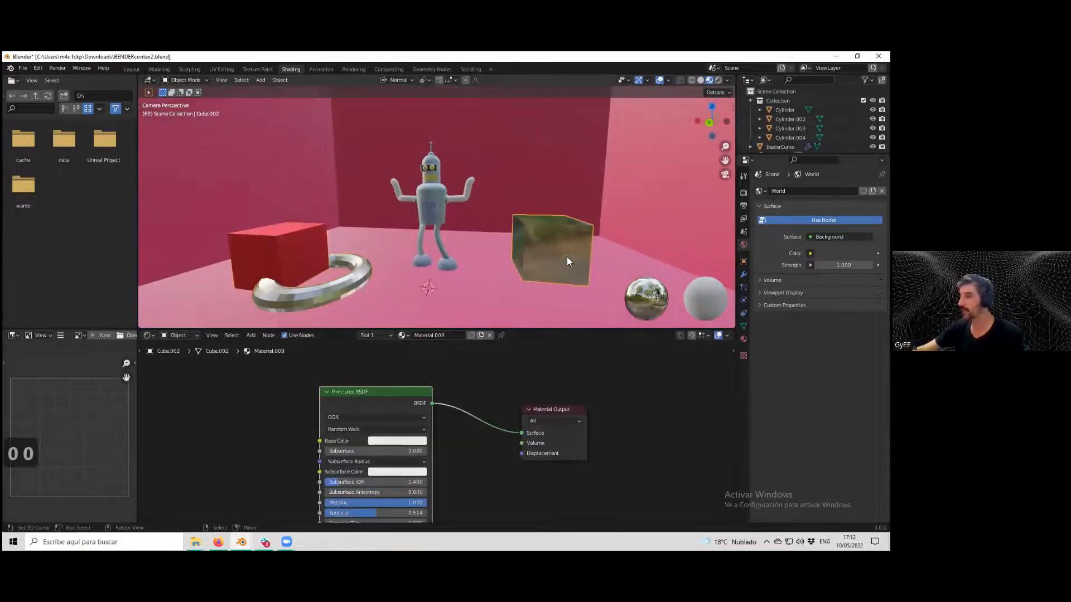
pyautogui.scroll(-2, 408, 439)
pyautogui.moveTo(404, 441); pyautogui.dragTo(395, 391, button='middle')
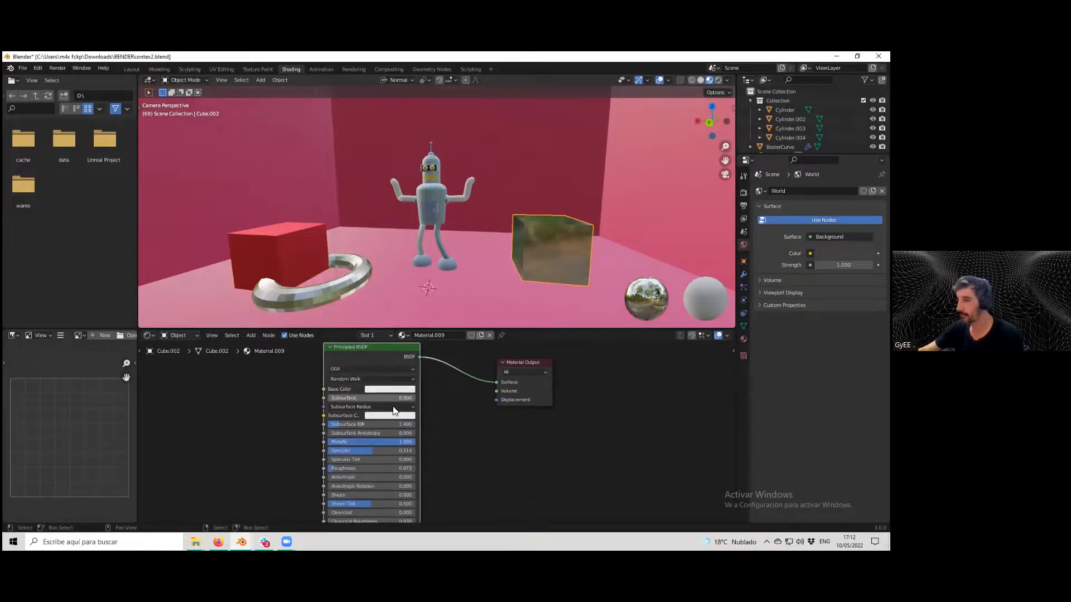
pyautogui.moveTo(346, 501); pyautogui.dragTo(332, 437, button='middle')
pyautogui.moveTo(342, 440); pyautogui.dragTo(391, 440)
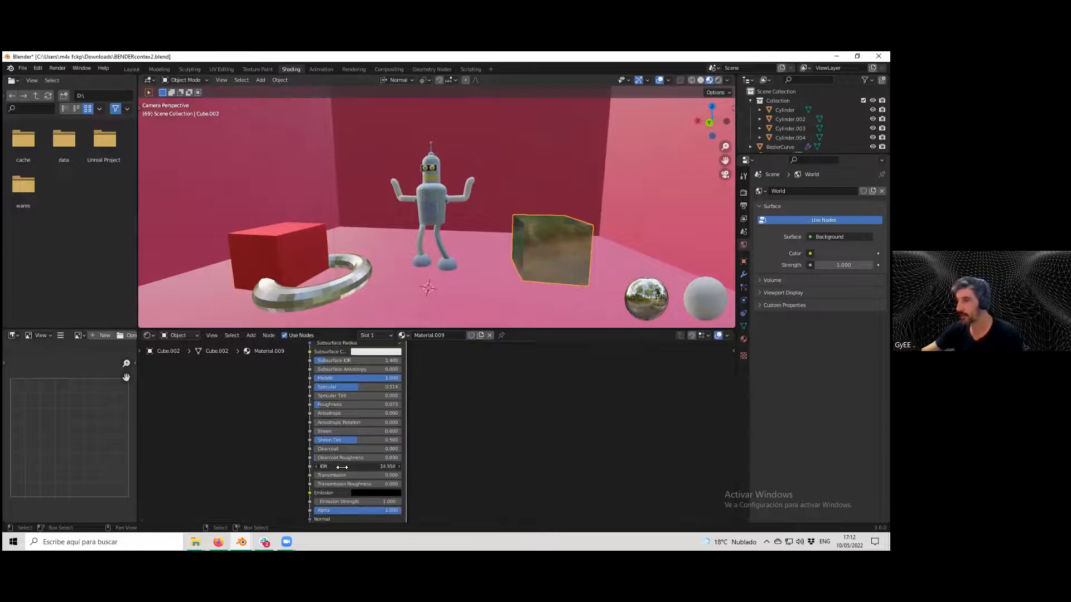
pyautogui.moveTo(342, 467); pyautogui.dragTo(363, 467)
pyautogui.moveTo(369, 410); pyautogui.dragTo(390, 440, button='middle')
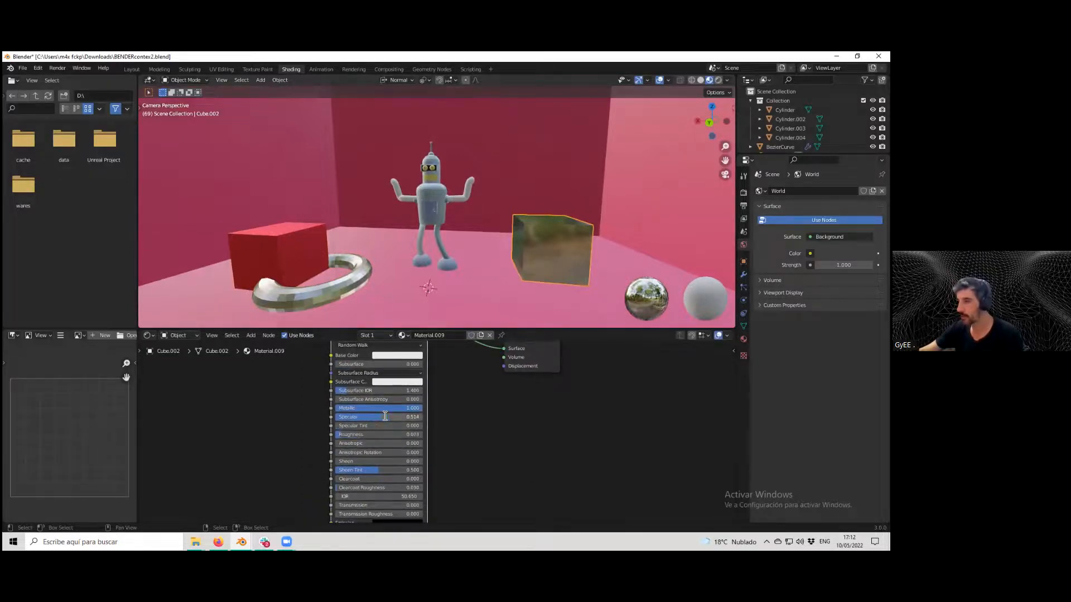
pyautogui.moveTo(378, 419)
pyautogui.mouseDown()
pyautogui.moveTo(354, 419)
pyautogui.moveTo(367, 419)
pyautogui.mouseUp()
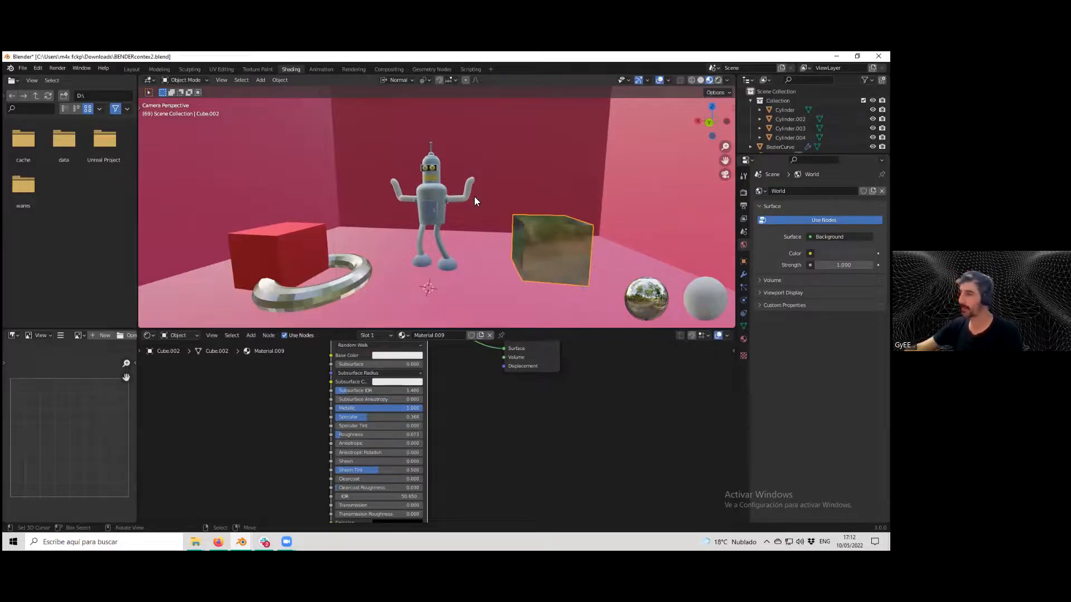
# Preview the camera view in rendered shading and keep the render samples at 64 in the render properties.
pyautogui.press('KP_0')
pyautogui.press('KP_0')
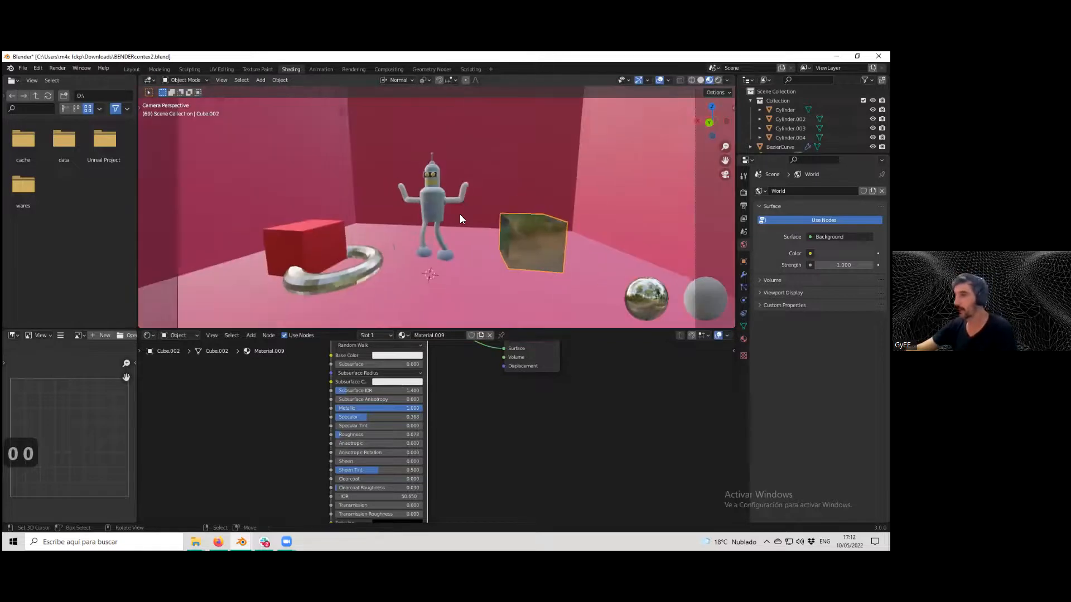
pyautogui.click(719, 80)
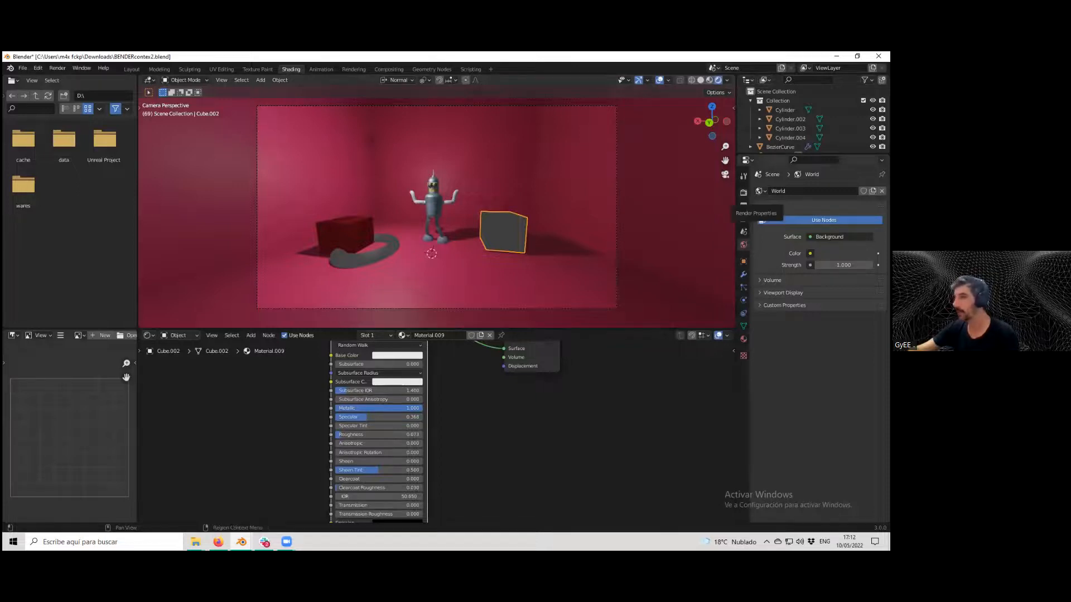
pyautogui.click(744, 193)
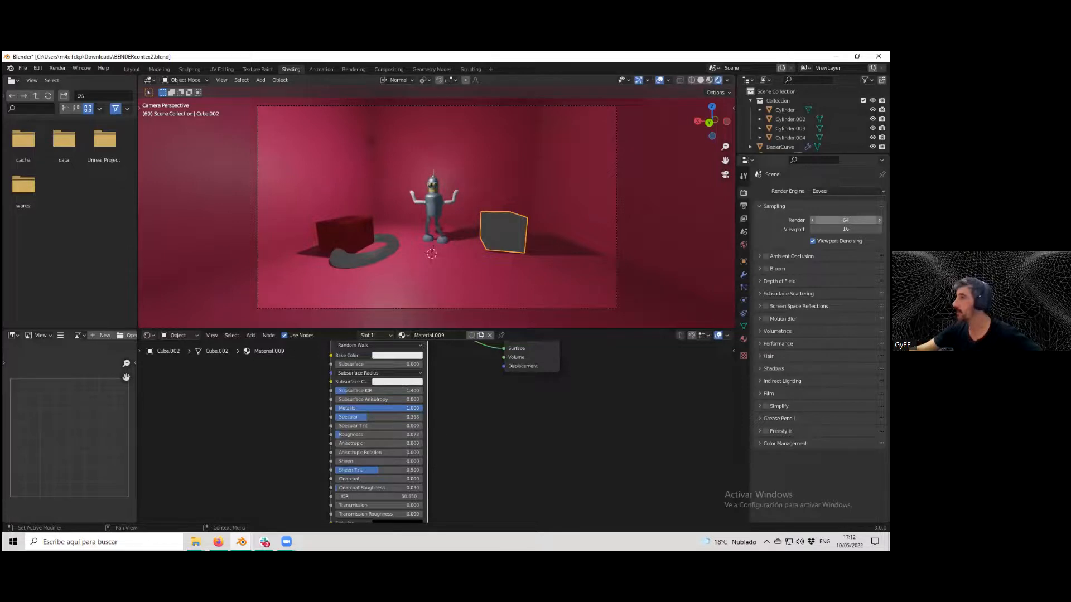
pyautogui.click(846, 221)
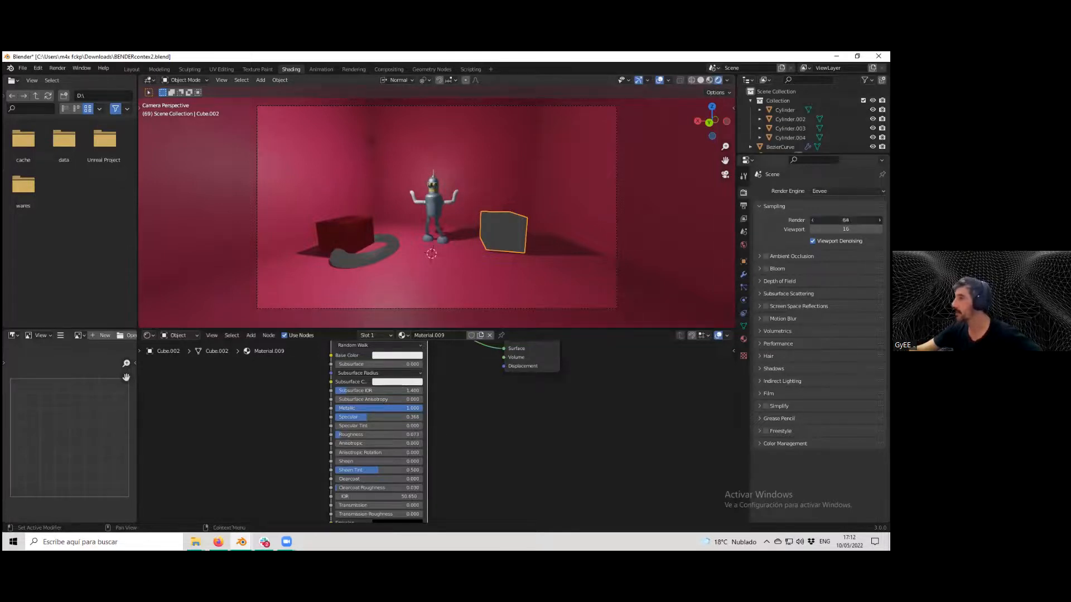
pyautogui.press('Return')
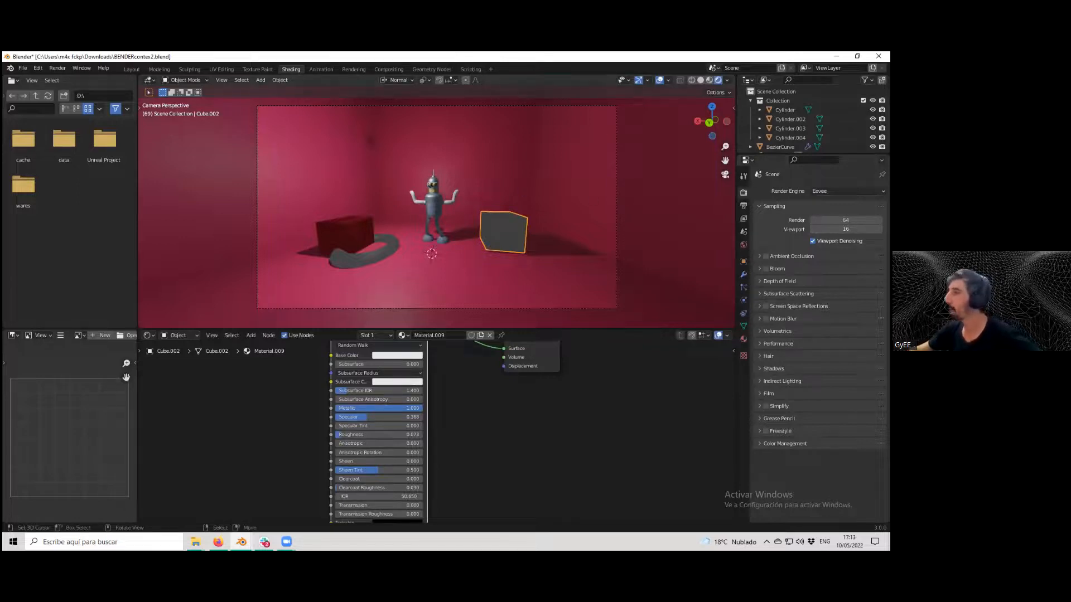
# Set the viewport samples to 64.
pyautogui.click(710, 80)
pyautogui.click(719, 79)
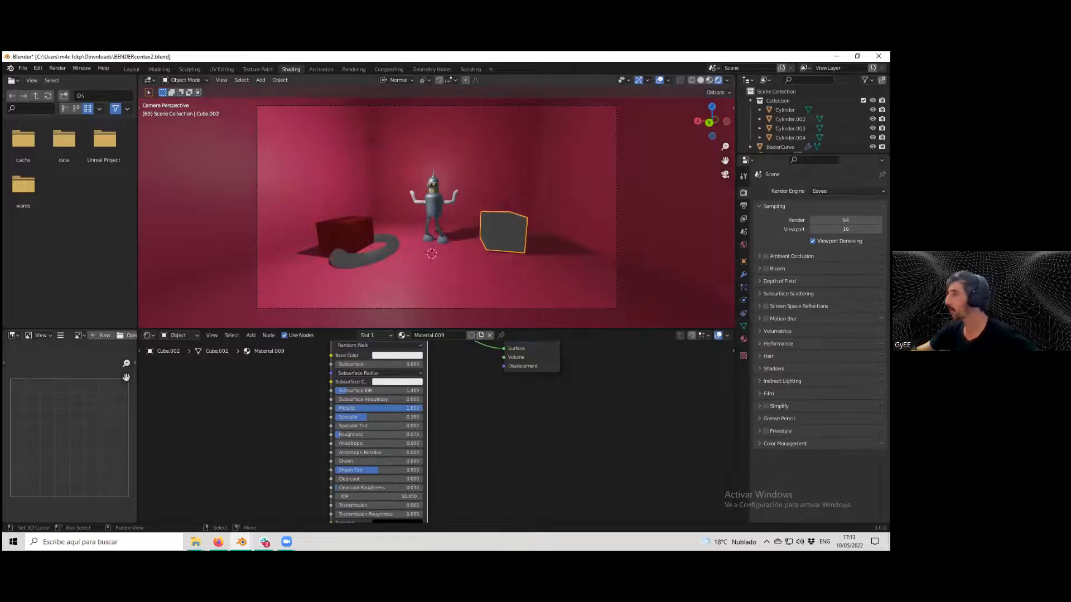
pyautogui.click(845, 229)
pyautogui.write('64')
pyautogui.press('Return')
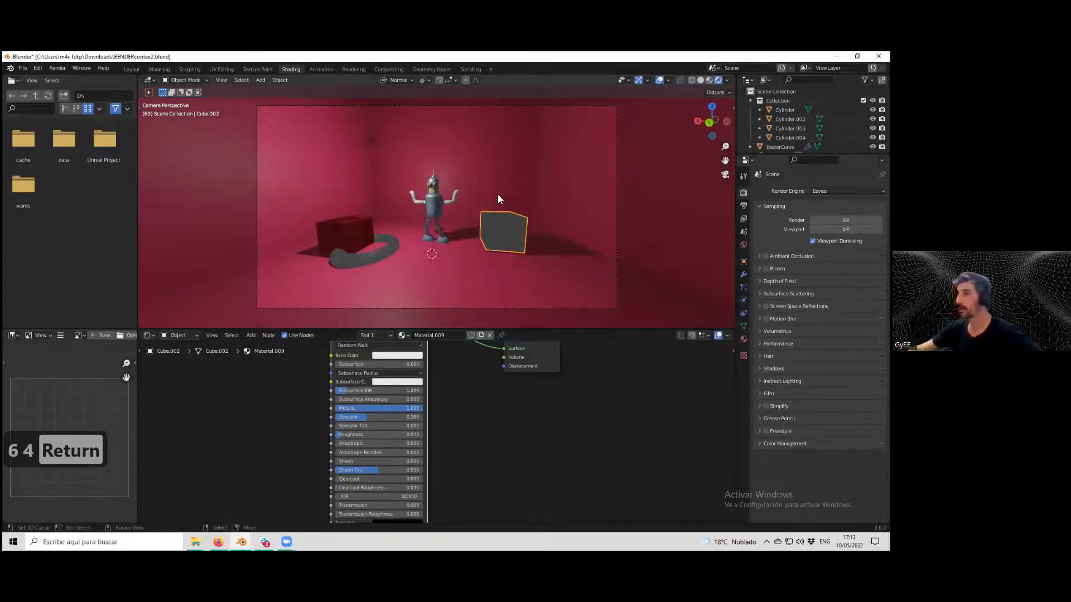
# Render the image from the camera and close the render window.
pyautogui.scroll(7, 477, 199)
pyautogui.scroll(-7, 478, 200)
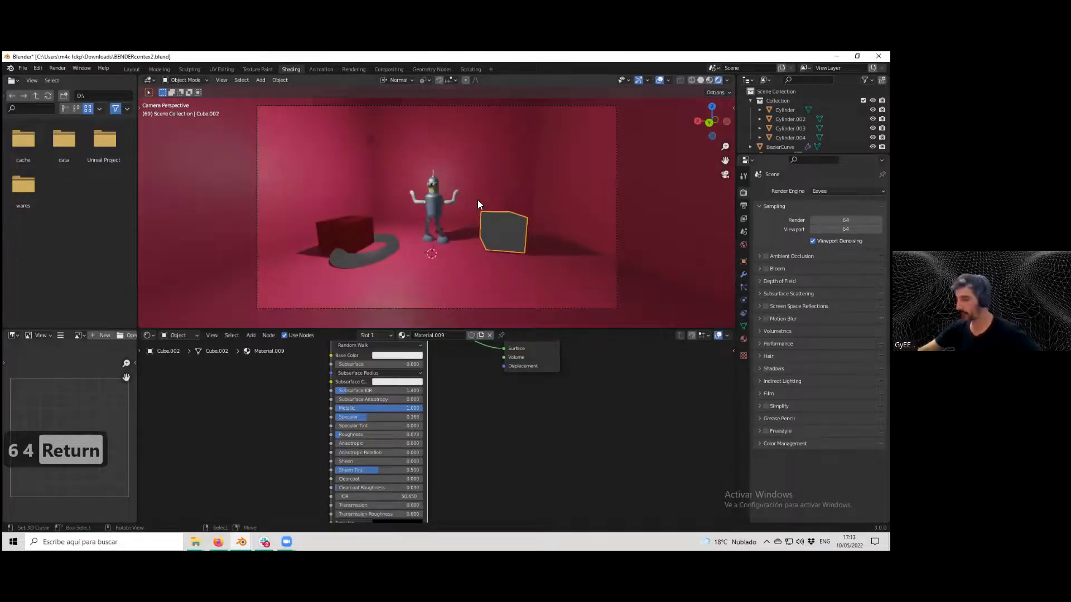
pyautogui.press('F12')
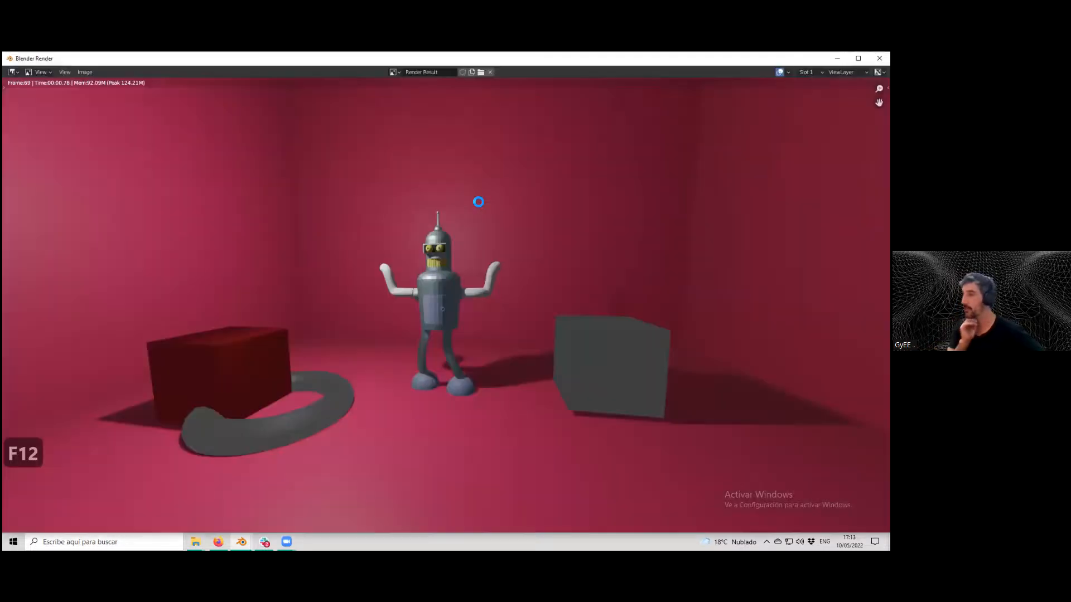
pyautogui.scroll(1, 474, 261)
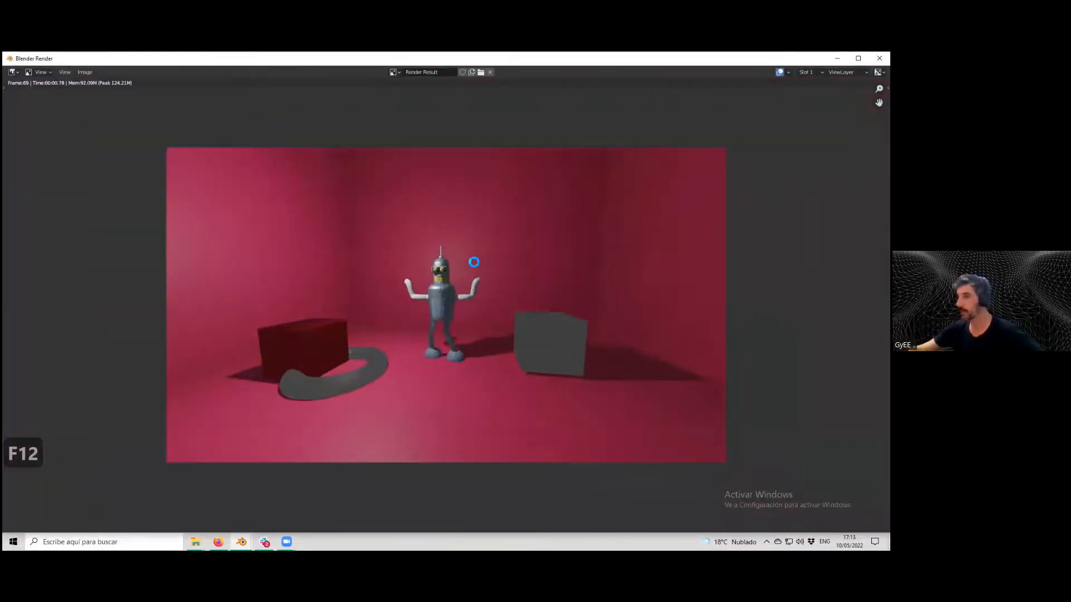
pyautogui.press('Escape')
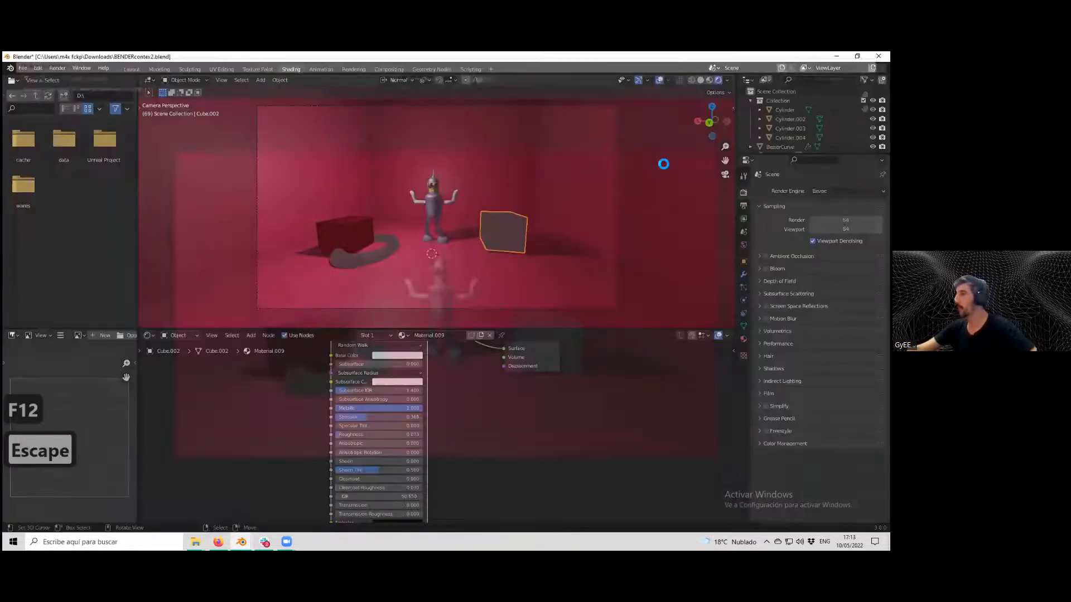
# Switch the render engine to Cycles.
pyautogui.scroll(1, 503, 203)
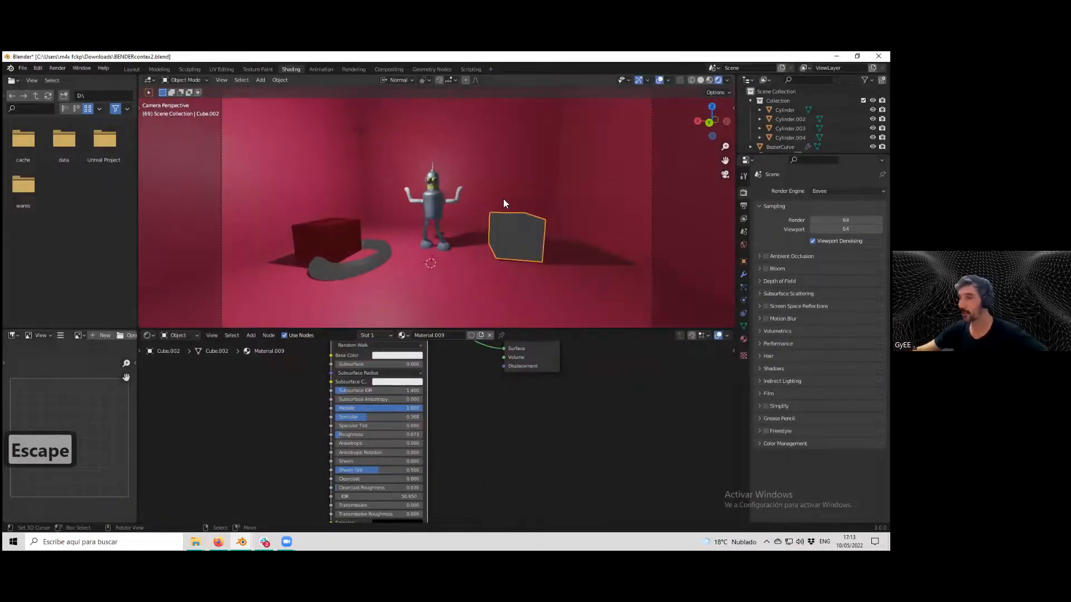
pyautogui.scroll(-1, 503, 200)
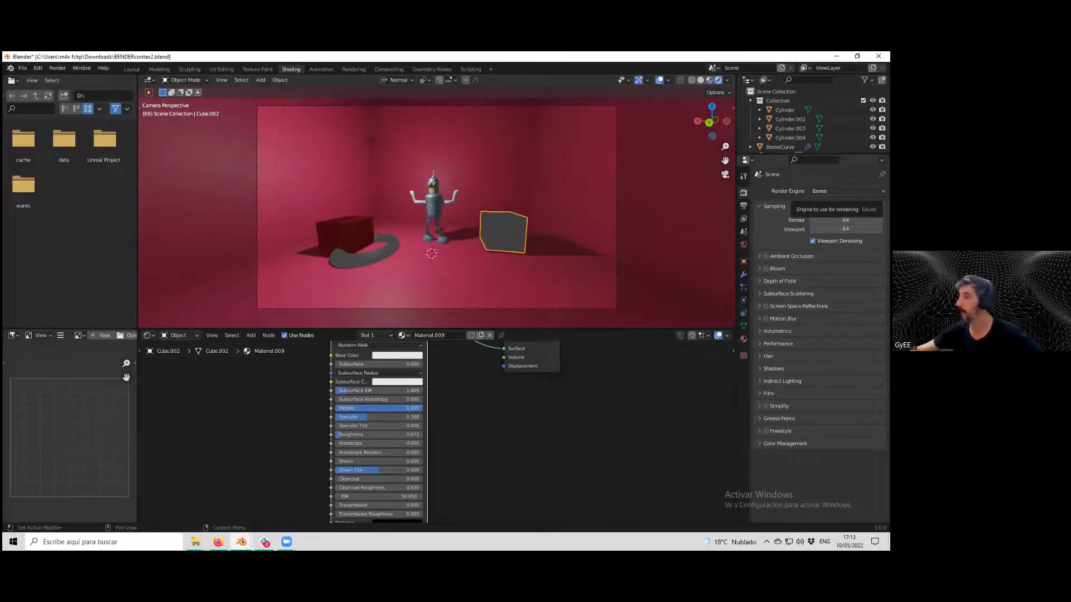
pyautogui.click(825, 191)
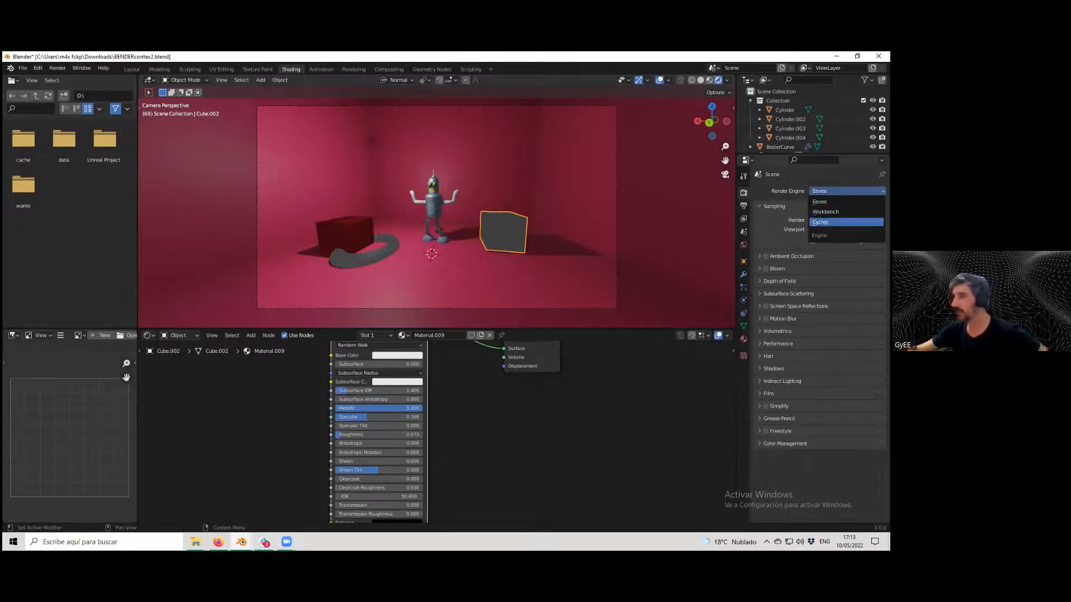
pyautogui.click(846, 222)
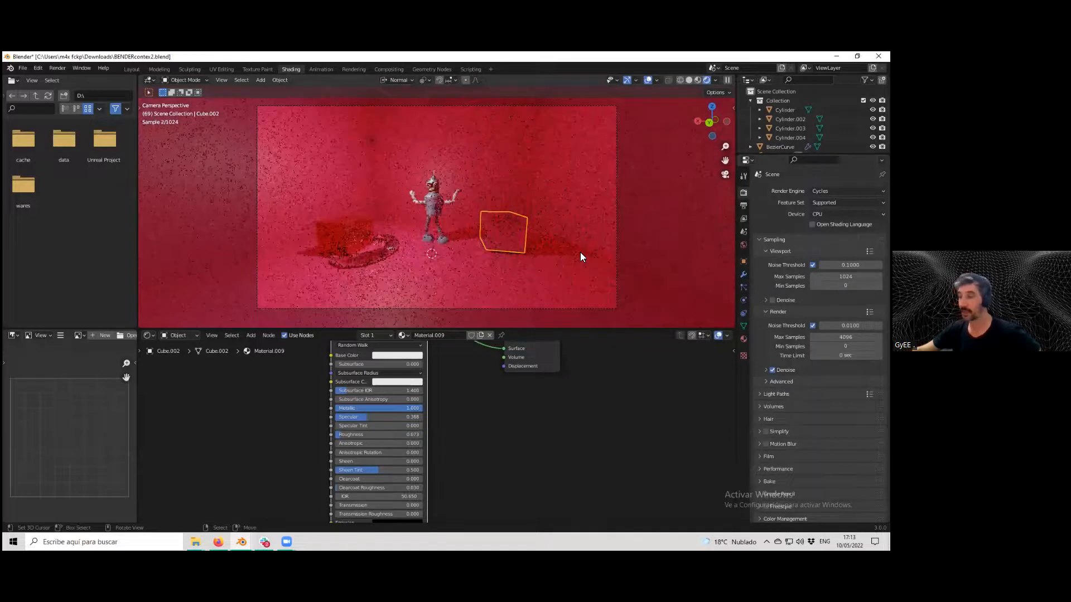
# Raise the right cube's Principled BSDF Specular value to about 0.7.
pyautogui.scroll(1, 581, 254)
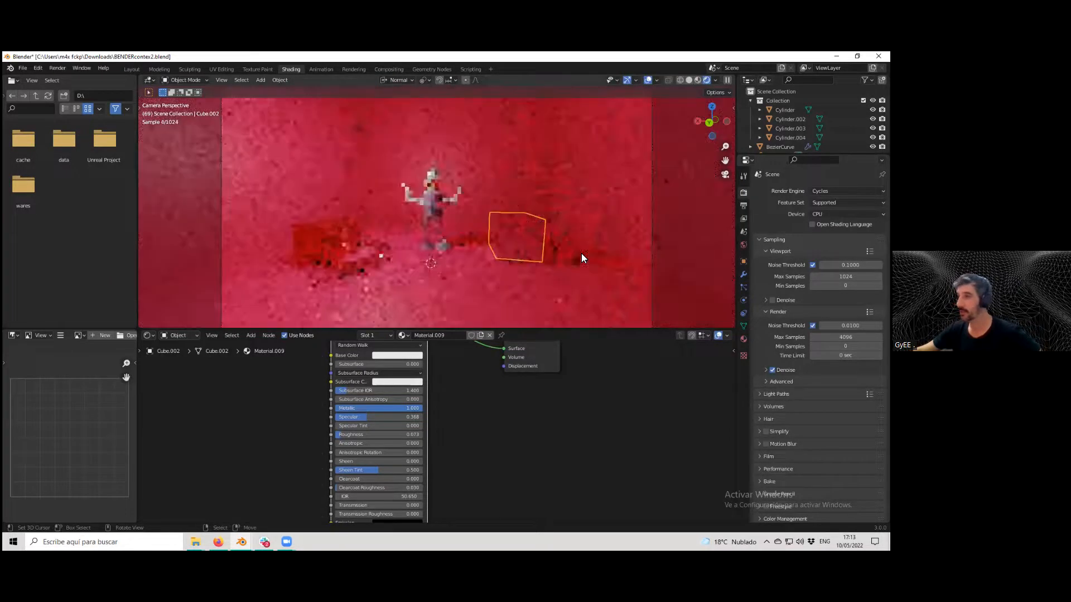
pyautogui.scroll(-3, 529, 251)
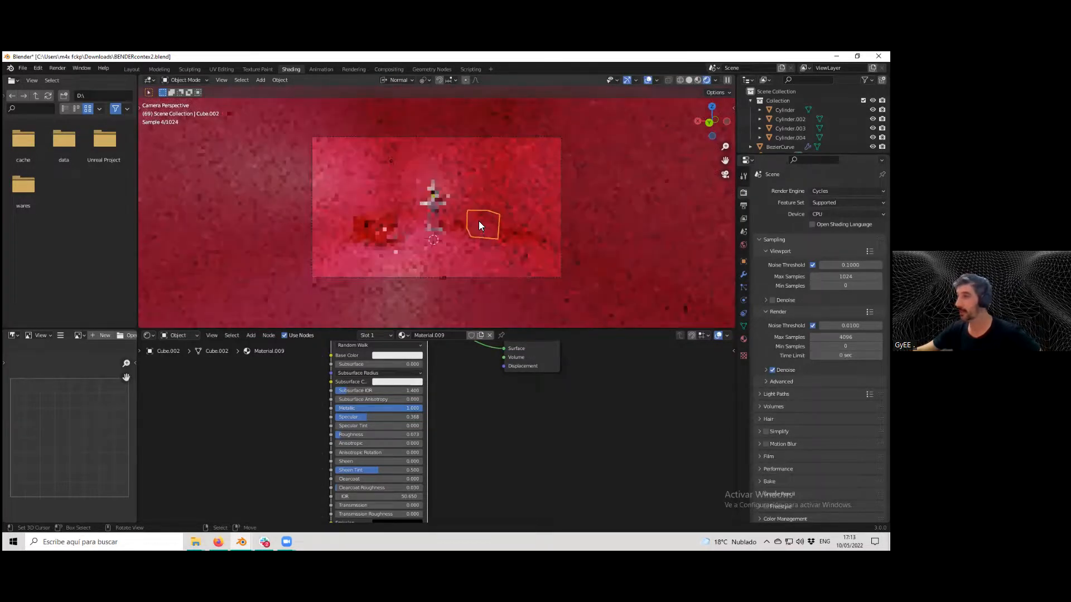
pyautogui.rightClick(480, 222)
pyautogui.rightClick(479, 221)
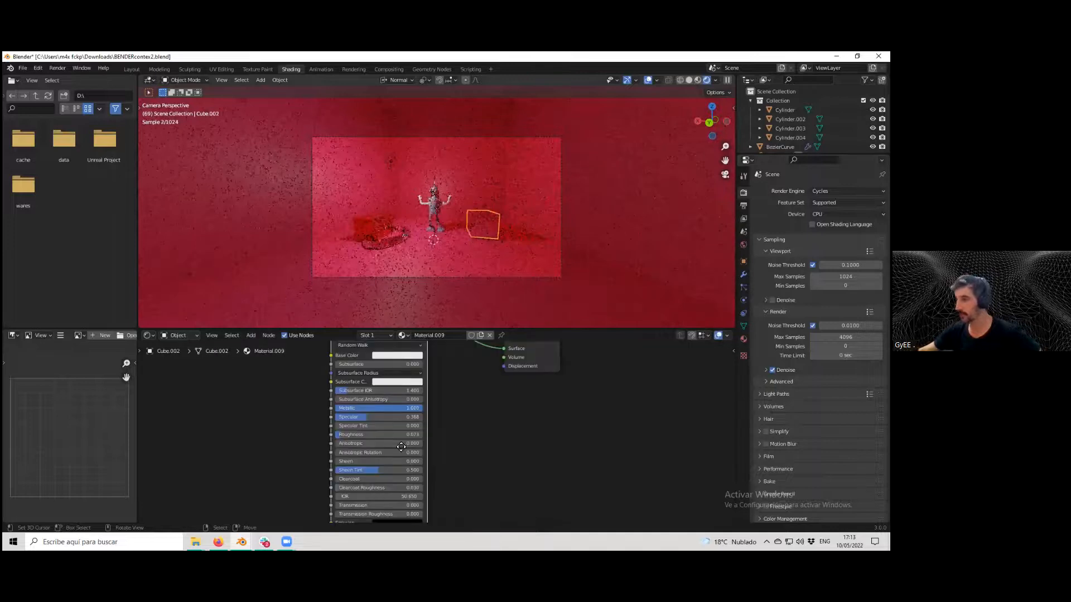
pyautogui.keyDown('shift'); pyautogui.scroll(4, 372, 403); pyautogui.keyUp('shift')
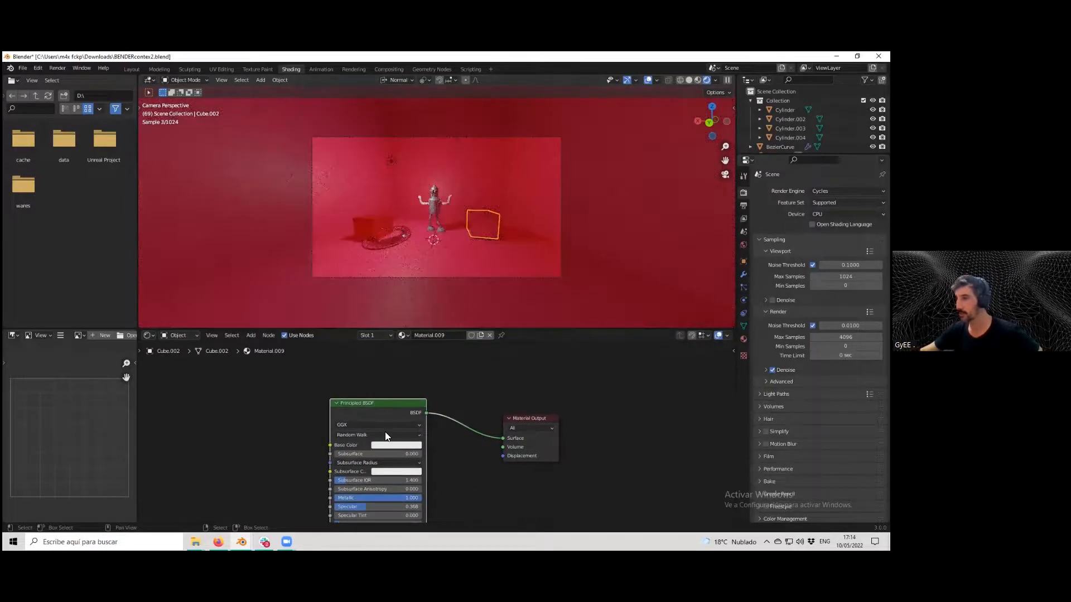
pyautogui.moveTo(406, 449); pyautogui.dragTo(407, 392, button='middle')
pyautogui.moveTo(361, 450); pyautogui.dragTo(399, 447)
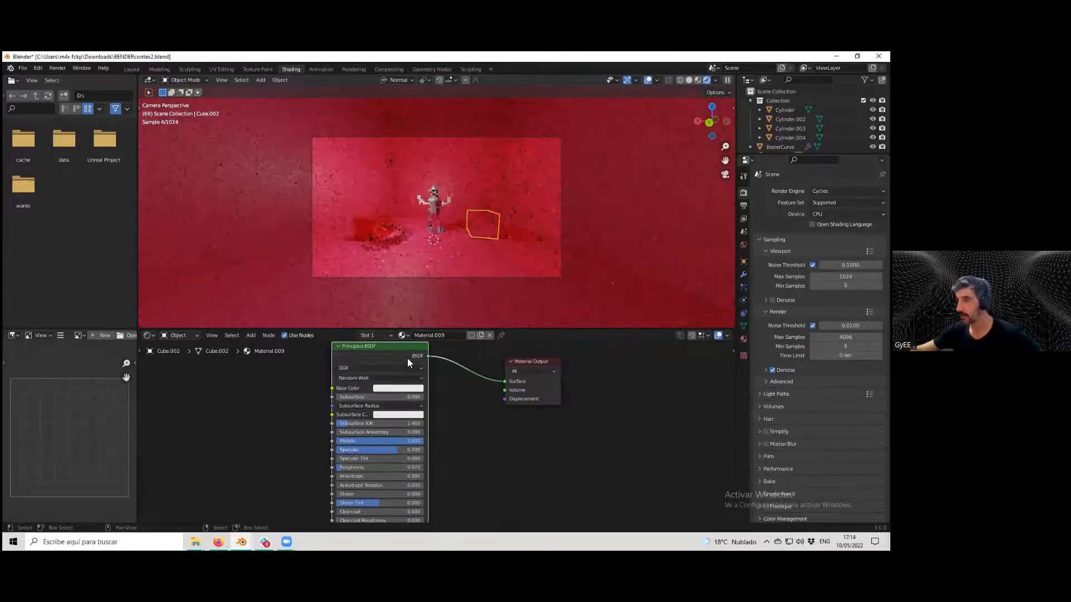
pyautogui.scroll(2, 415, 240)
# Scale the torus up and move it along the Z axis.
pyautogui.click(356, 244)
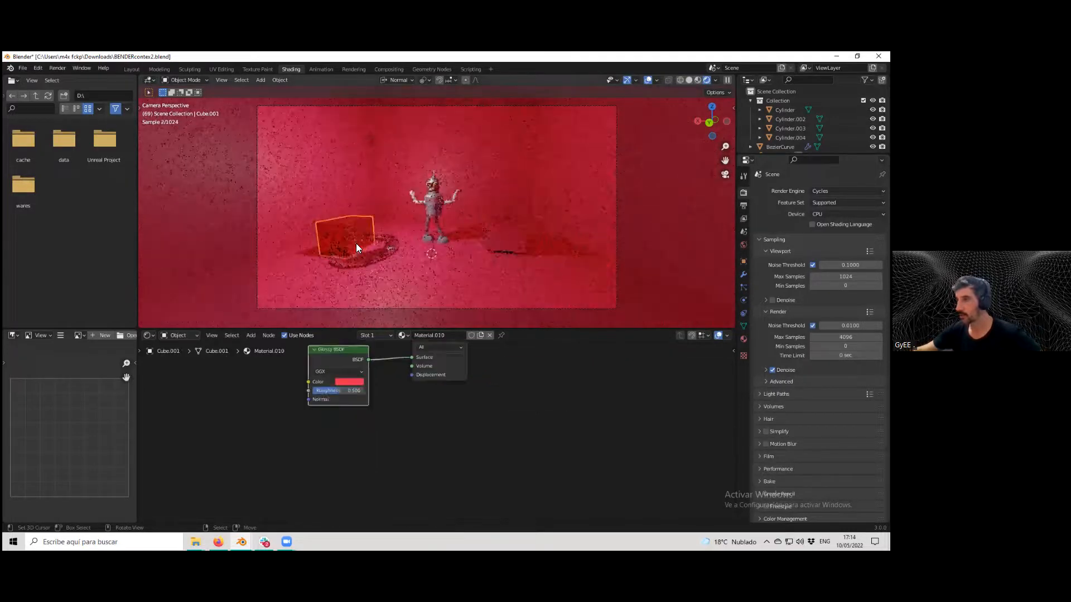
pyautogui.click(377, 255)
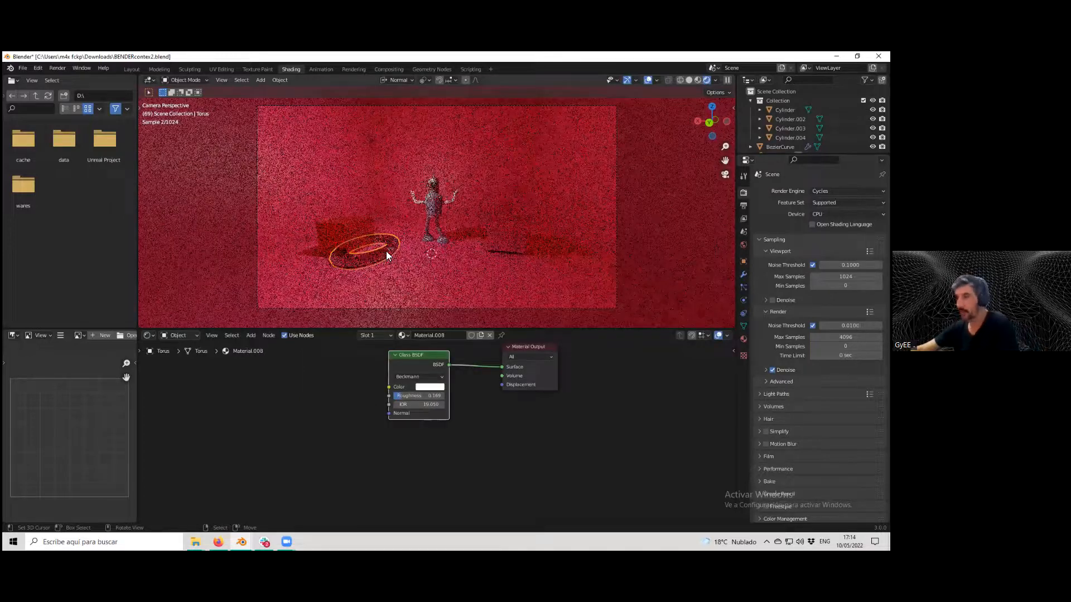
pyautogui.press('s')
pyautogui.click(402, 245)
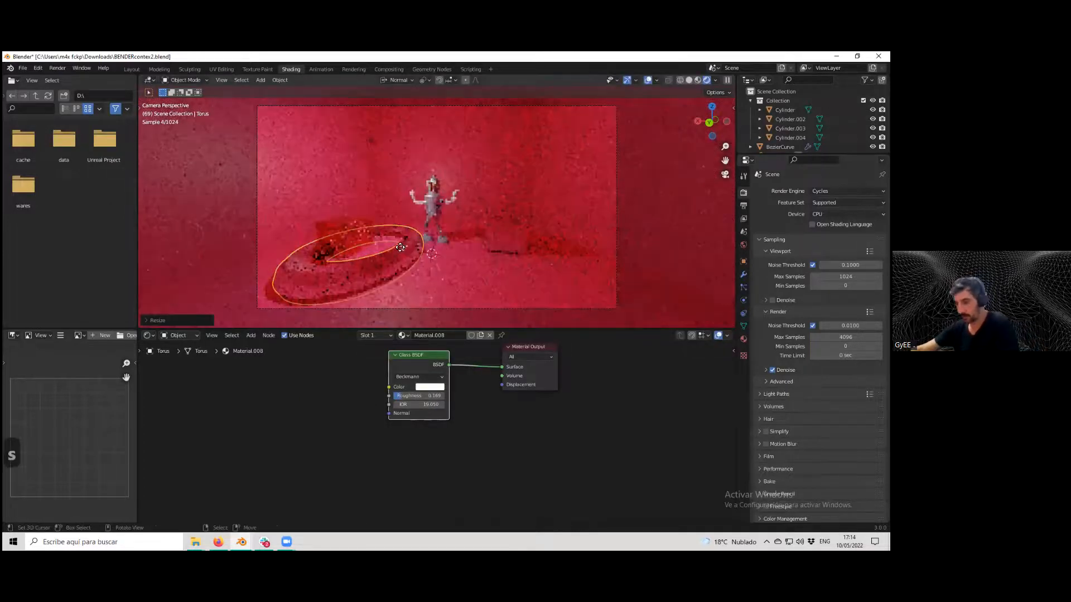
pyautogui.press('g')
pyautogui.press('z')
pyautogui.click(395, 243)
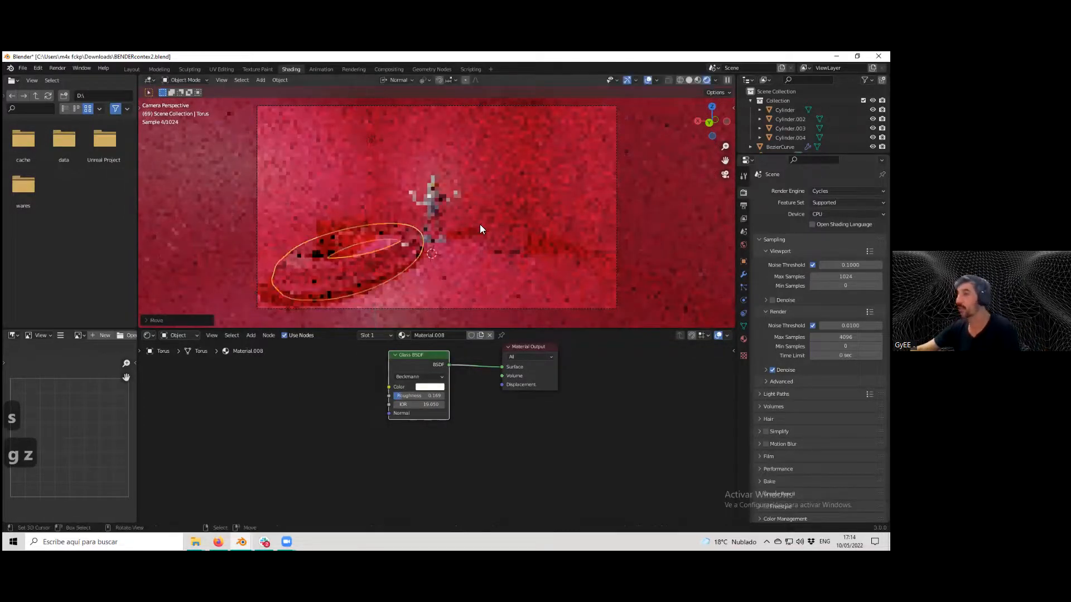
# Duplicate the red cube and place the copy above and to the left.
pyautogui.click(503, 240)
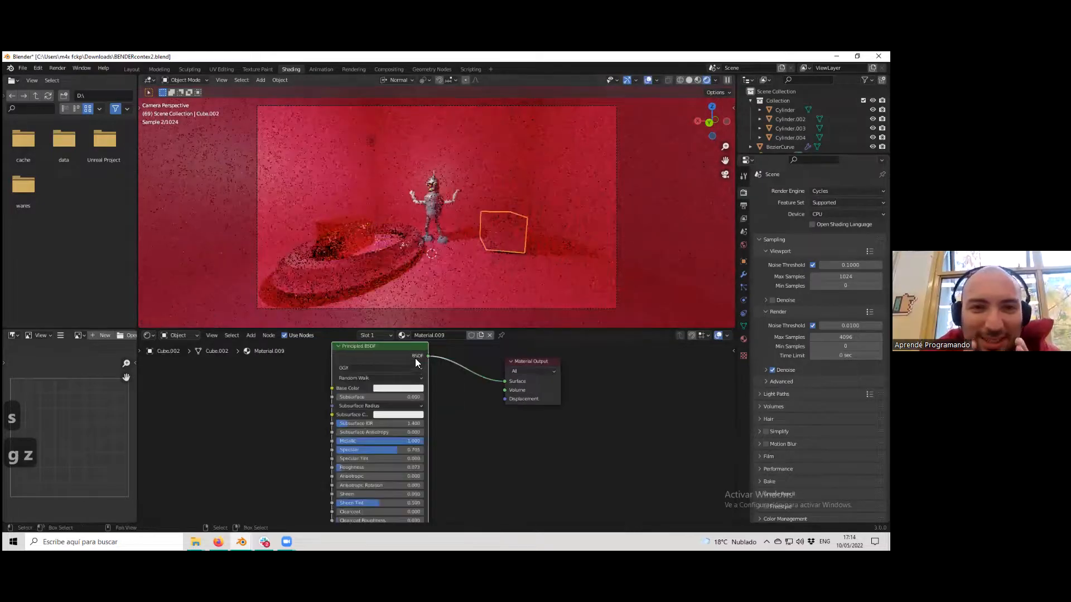
pyautogui.click(349, 234)
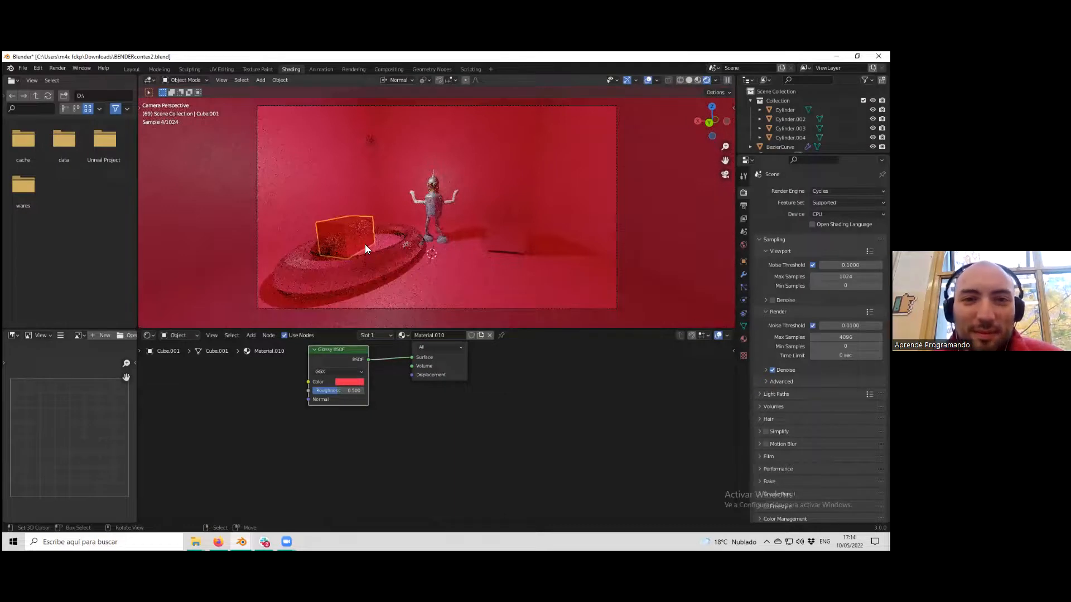
pyautogui.hotkey('shift', 'd')
pyautogui.click(357, 170)
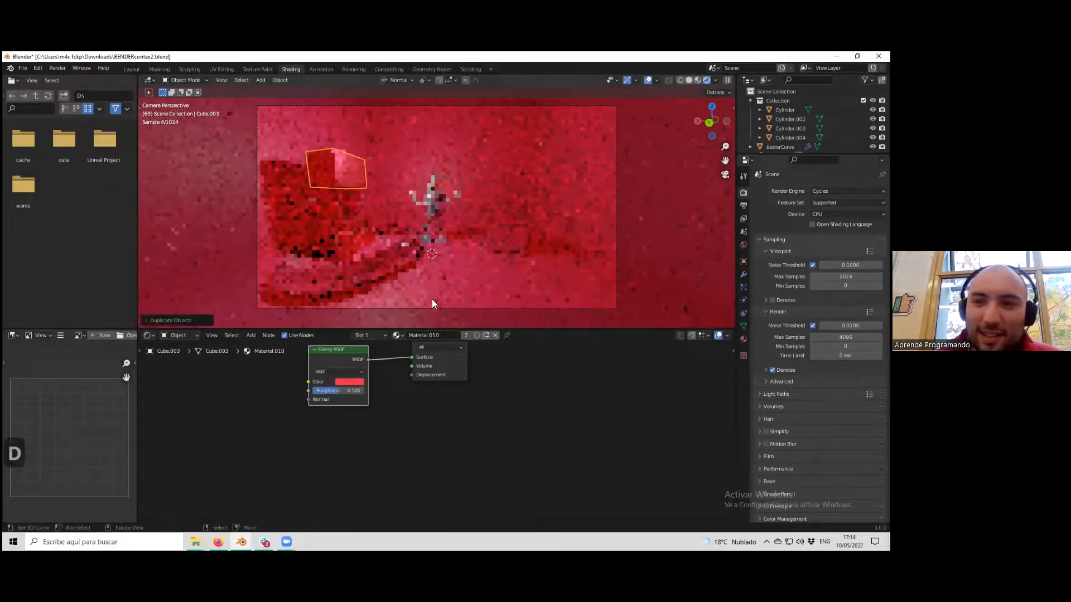
# Replace the copied cube's glossy material with a new Principled BSDF material.
pyautogui.click(495, 335)
pyautogui.click(446, 336)
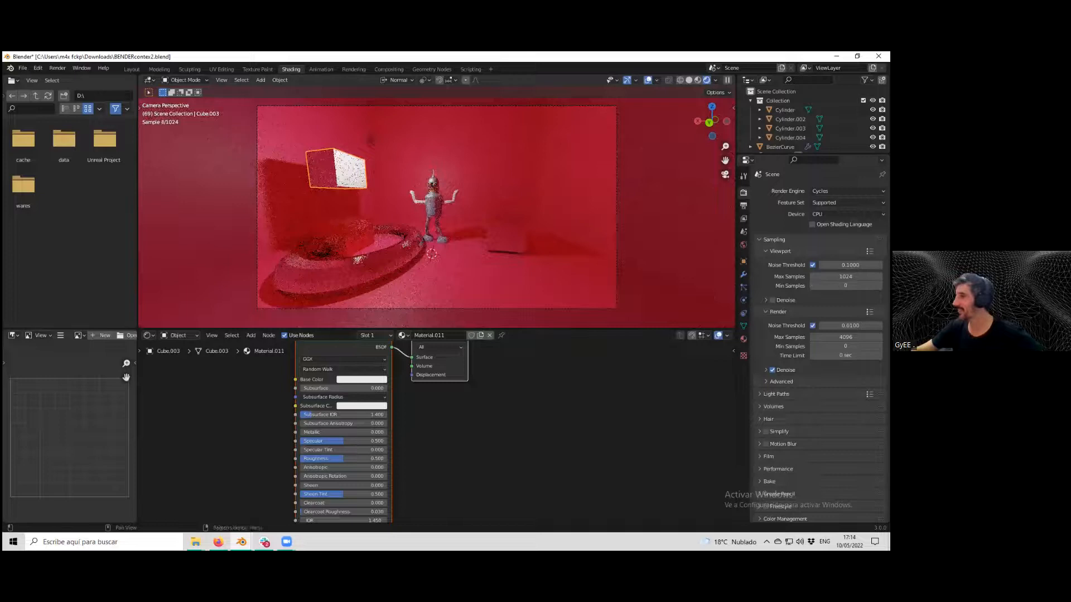
pyautogui.click(744, 206)
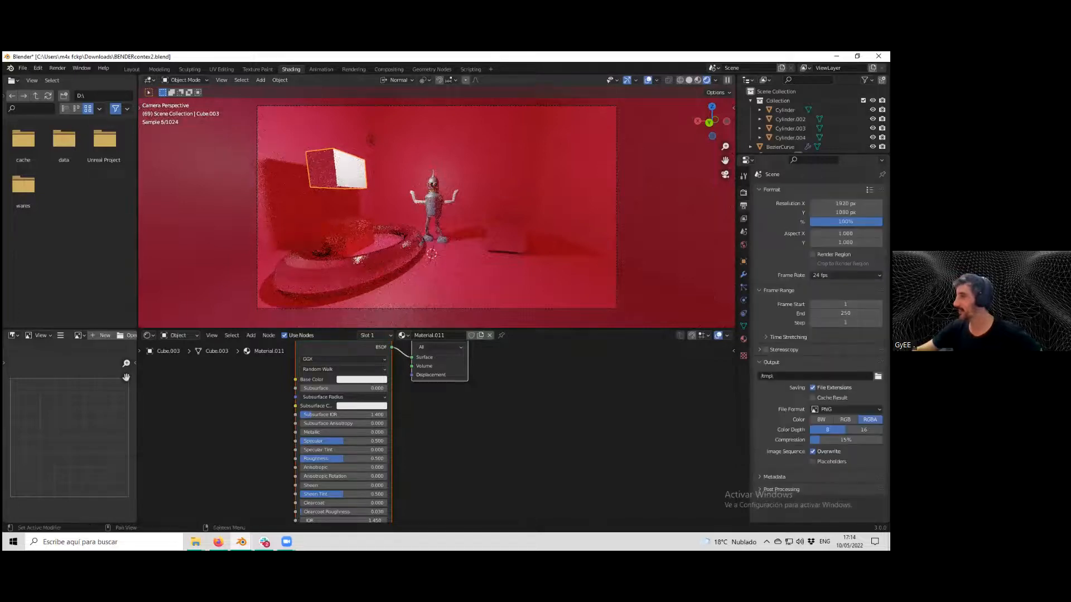
pyautogui.click(743, 193)
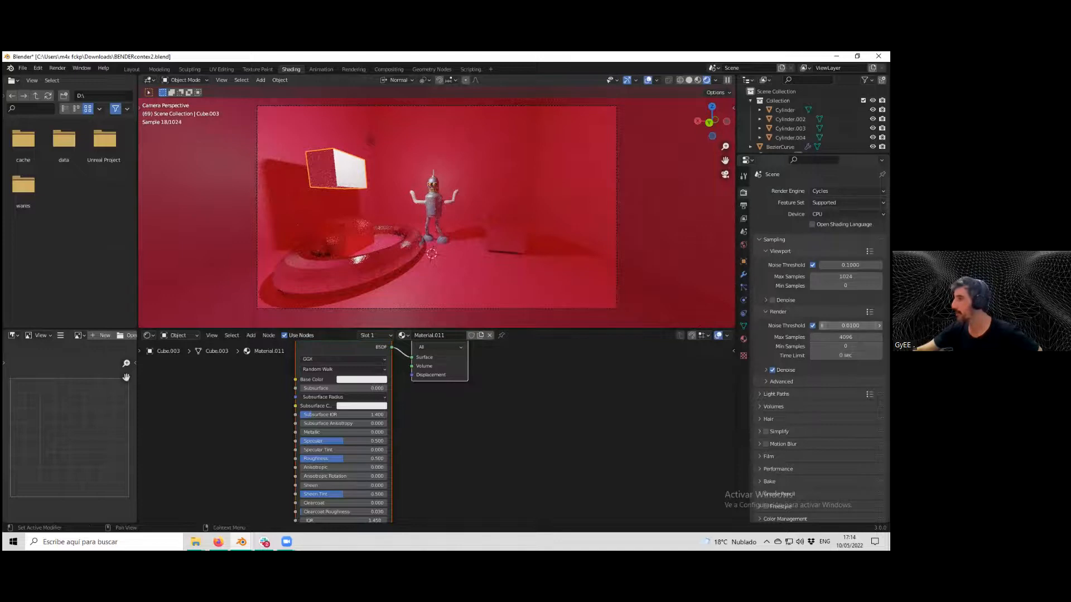
pyautogui.click(812, 325)
pyautogui.click(812, 325)
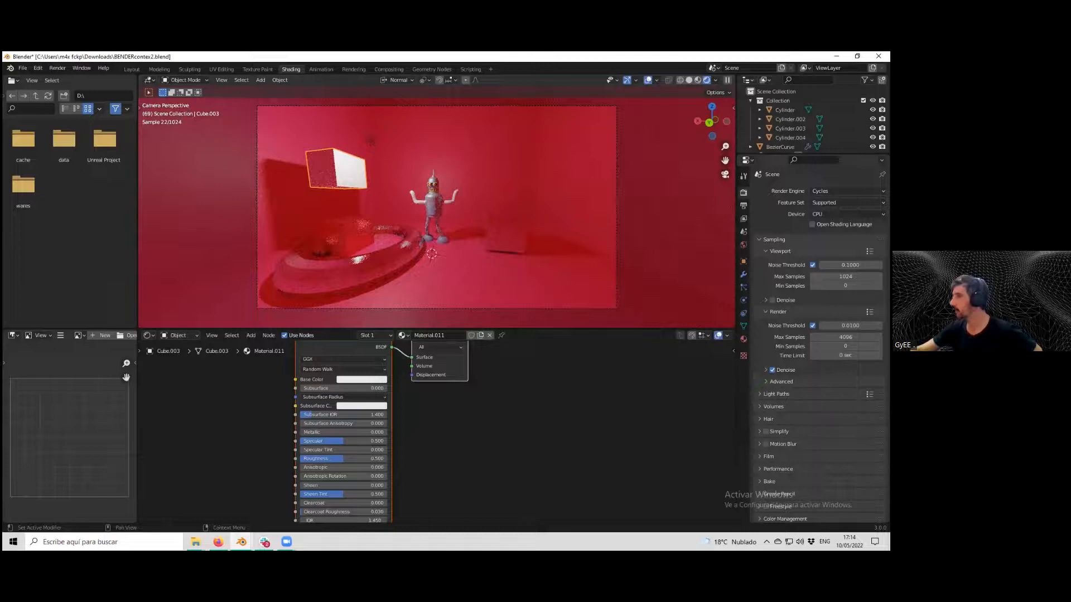
# Disable the viewport noise threshold and set the Cycles viewport samples to 32.
pyautogui.click(813, 265)
pyautogui.click(845, 277)
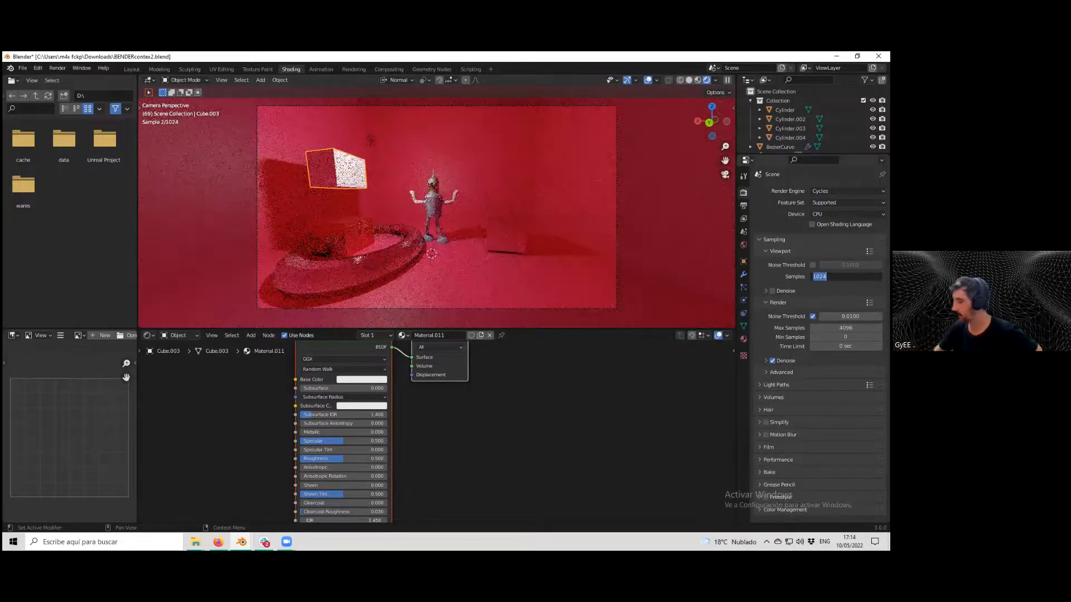
pyautogui.write('512')
pyautogui.press('Return')
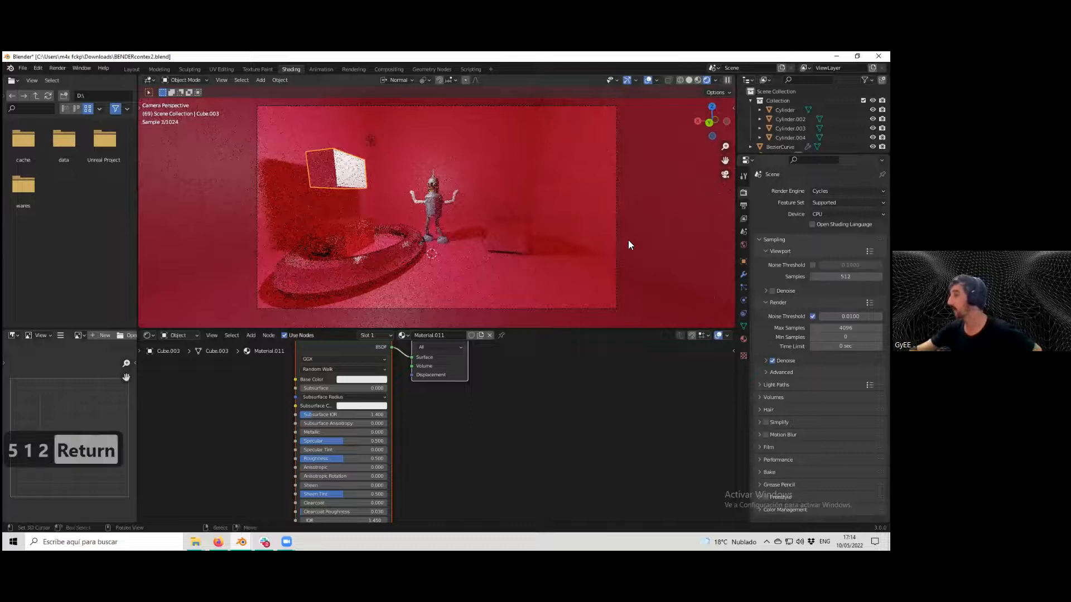
pyautogui.click(846, 277)
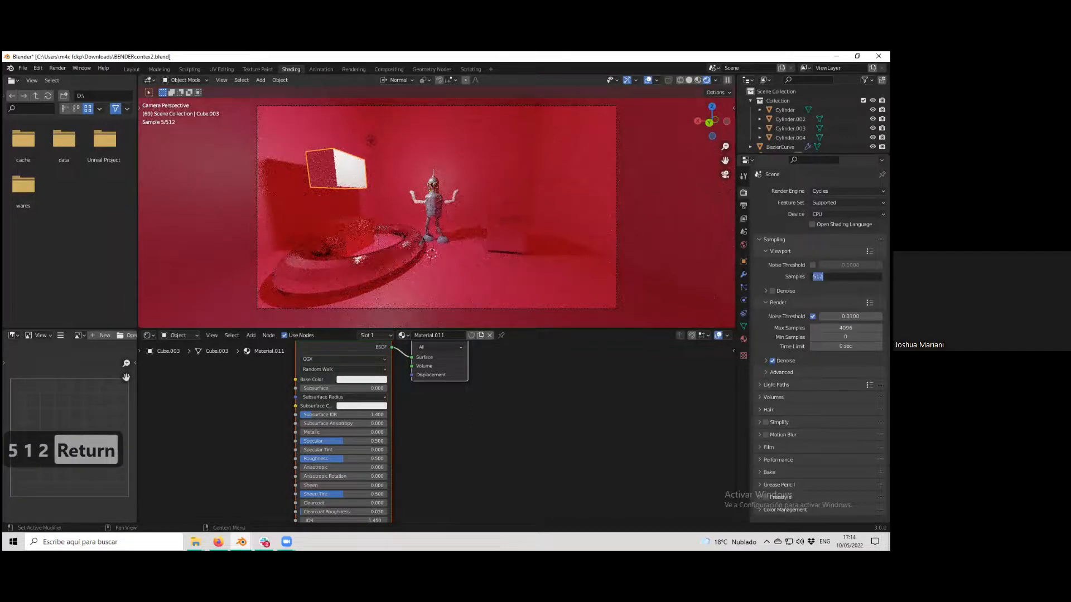
pyautogui.write('32')
pyautogui.press('Return')
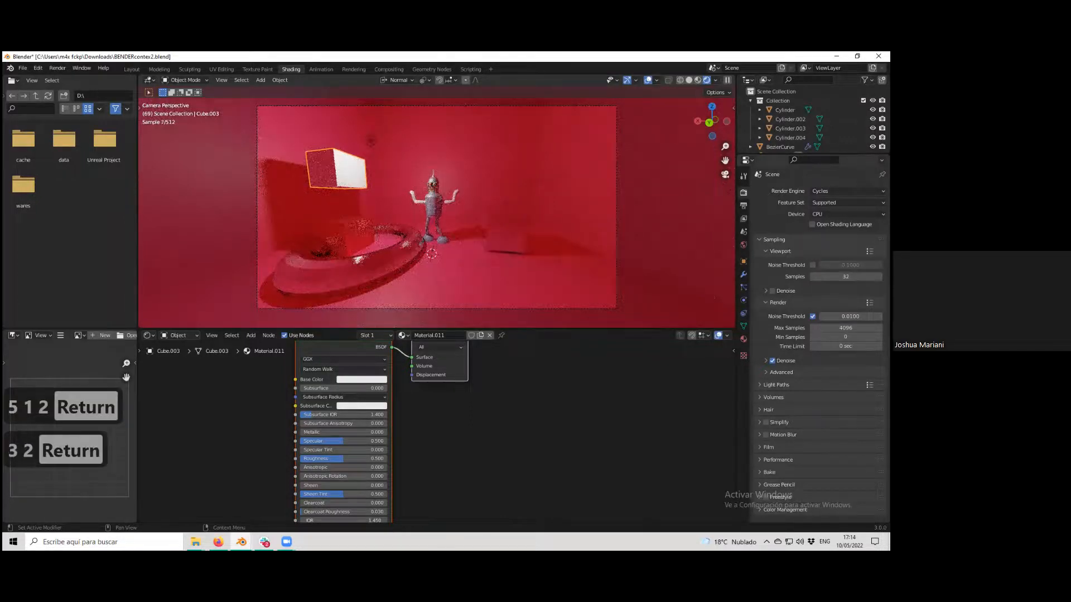
# Compare the scene in Rendered and Material Preview viewport shading, zooming in on the Bender model.
pyautogui.scroll(1, 457, 252)
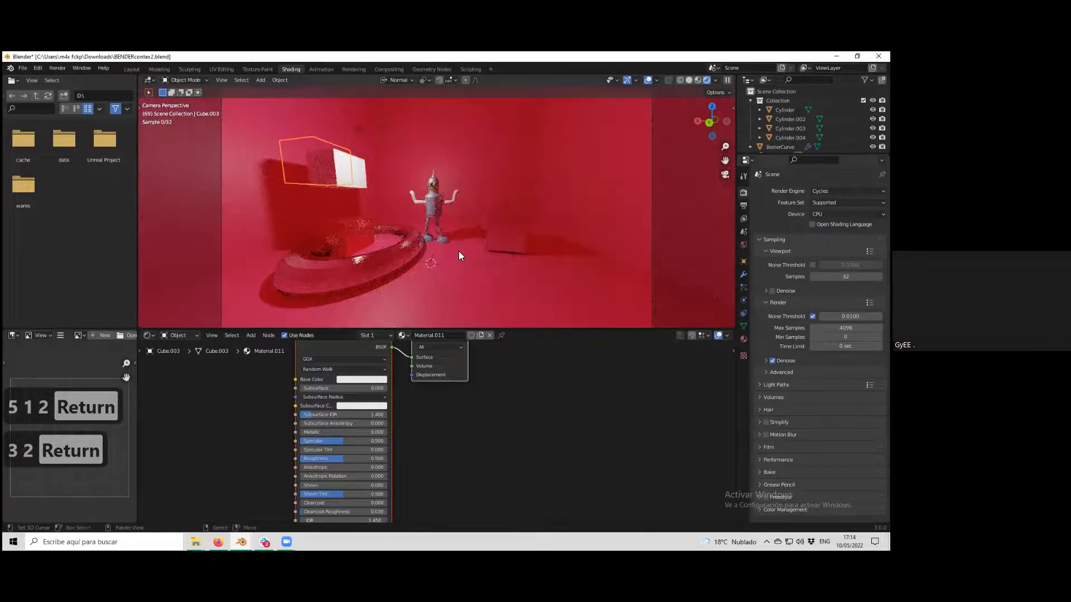
pyautogui.scroll(-2, 458, 256)
pyautogui.scroll(1, 459, 256)
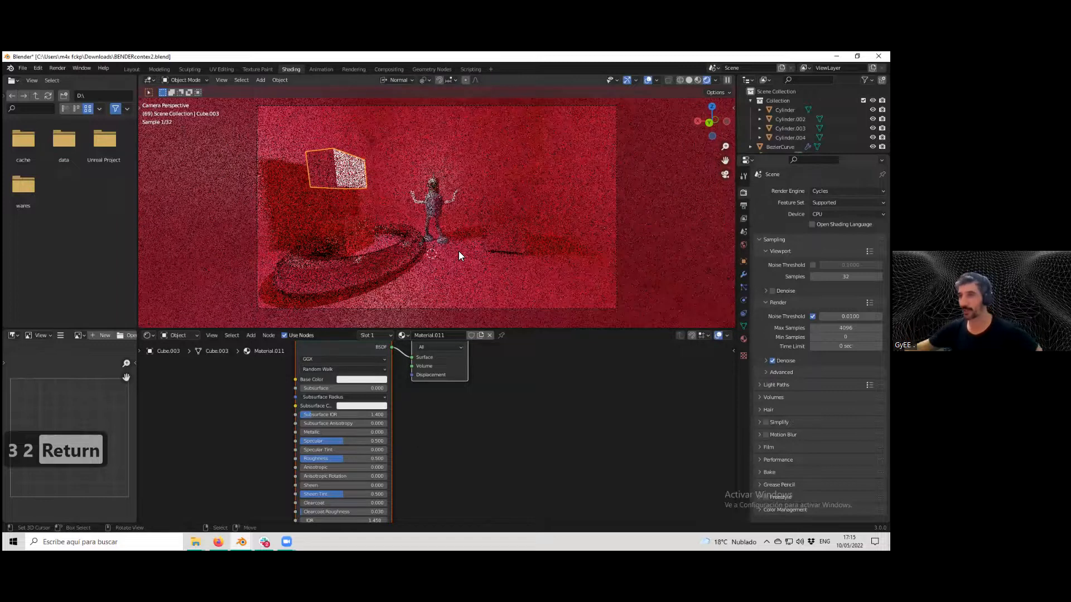
pyautogui.scroll(3, 446, 220)
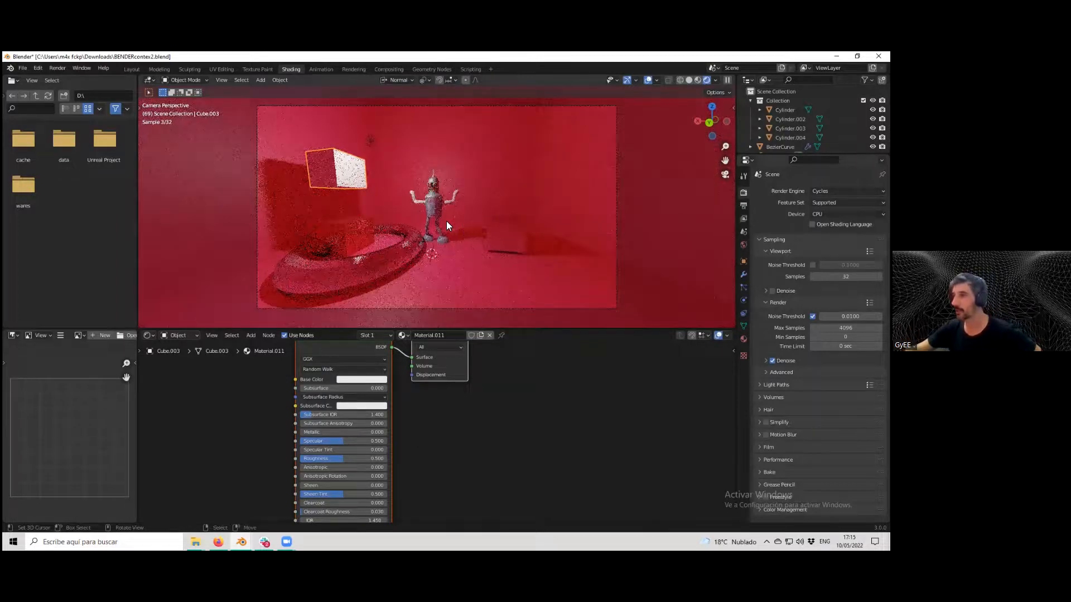
pyautogui.scroll(2, 447, 221)
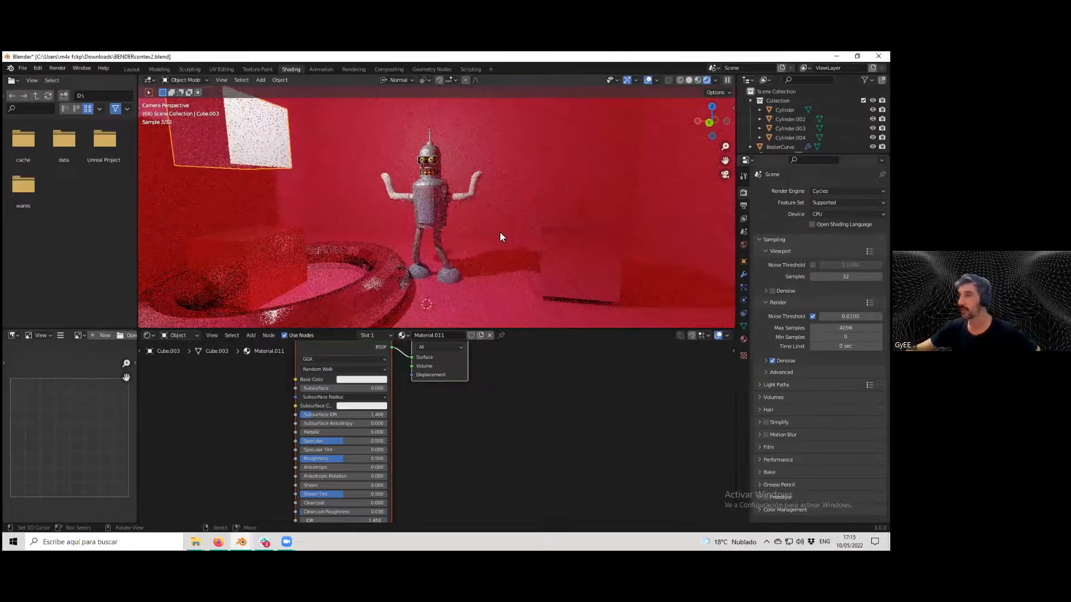
pyautogui.scroll(-3, 501, 232)
pyautogui.scroll(1, 501, 230)
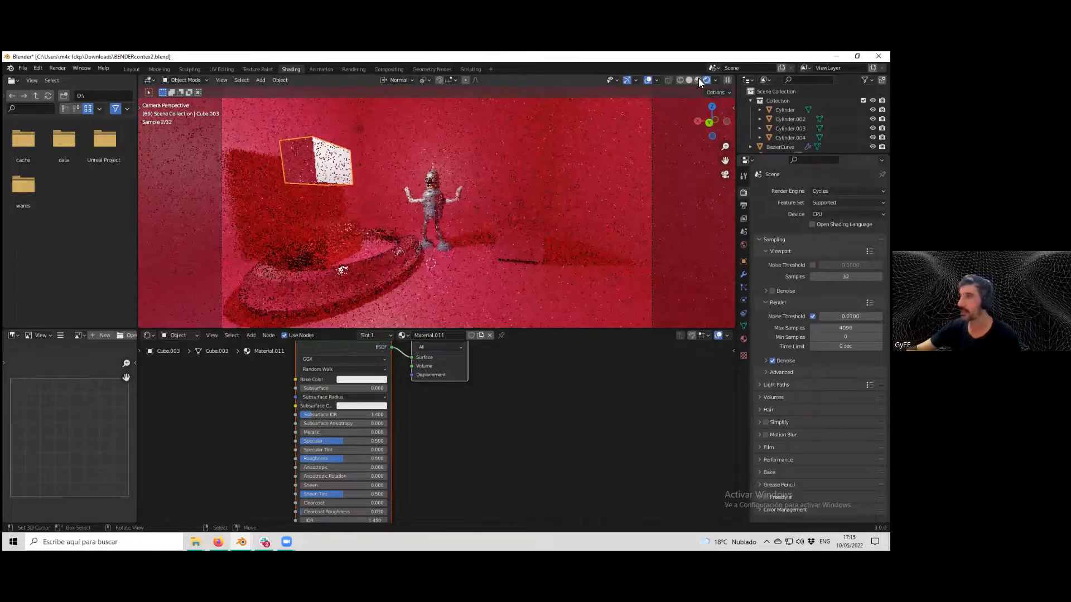
pyautogui.scroll(1, 473, 233)
pyautogui.scroll(-2, 473, 233)
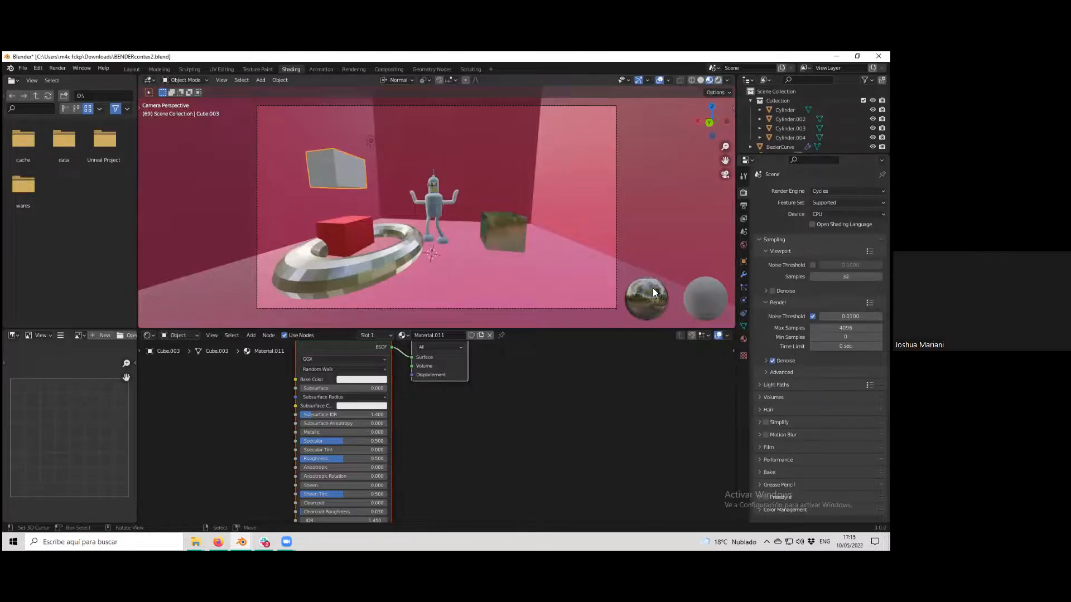
pyautogui.click(717, 80)
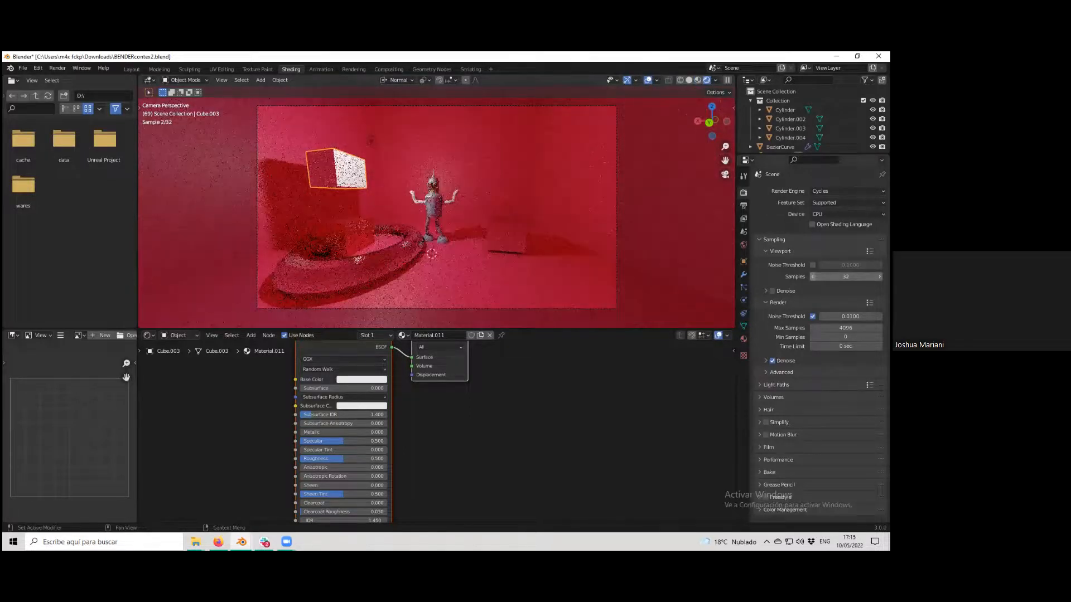
pyautogui.click(700, 80)
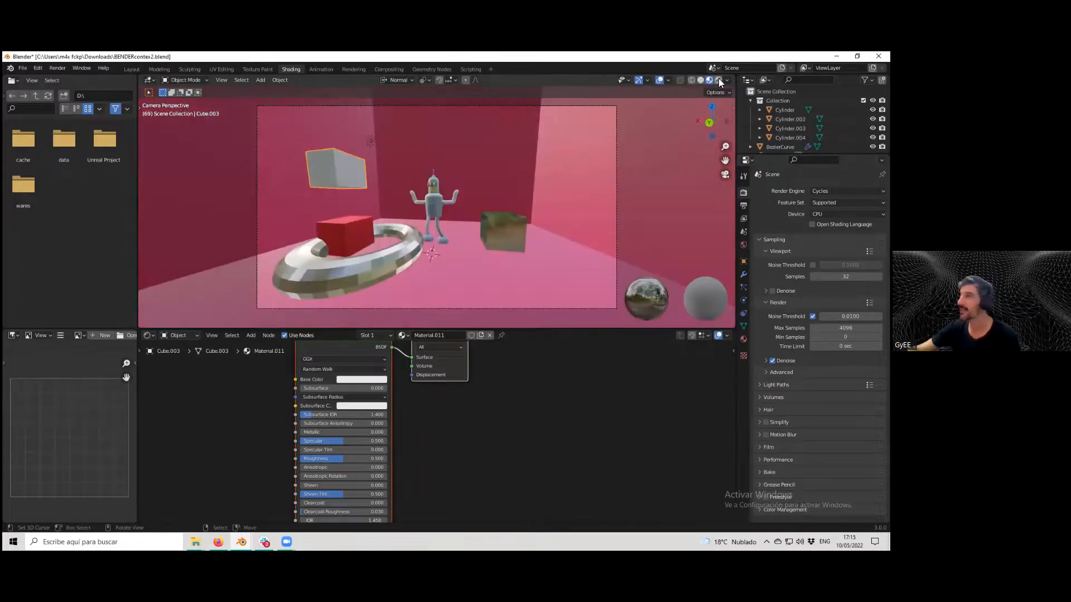
pyautogui.click(719, 80)
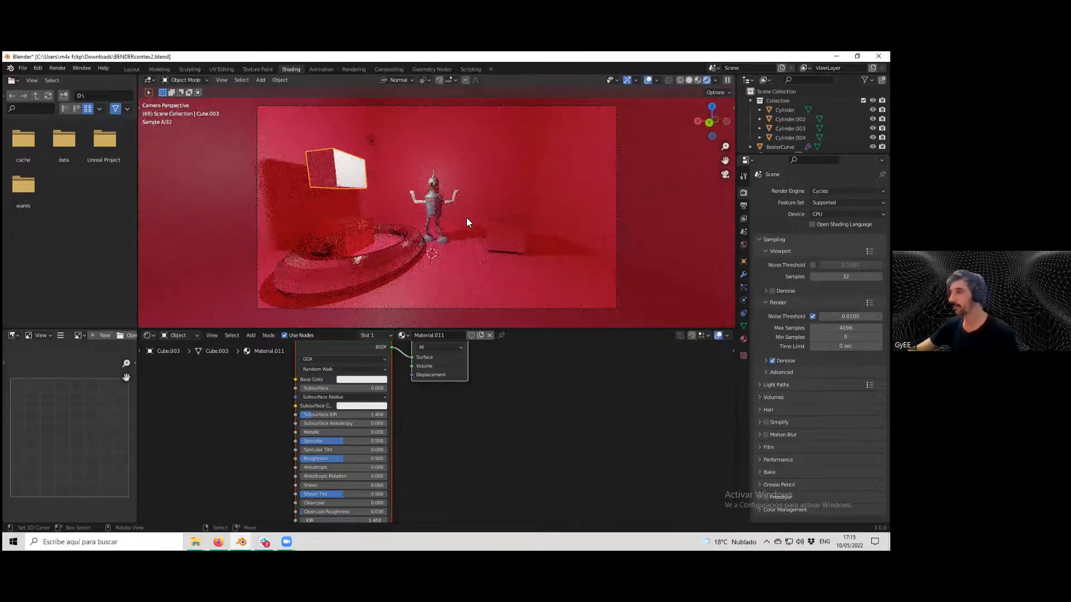
# Give the right cube a green base color, Metallic about 0.13, Specular about 0.28 and Roughness about 0.59.
pyautogui.click(497, 241)
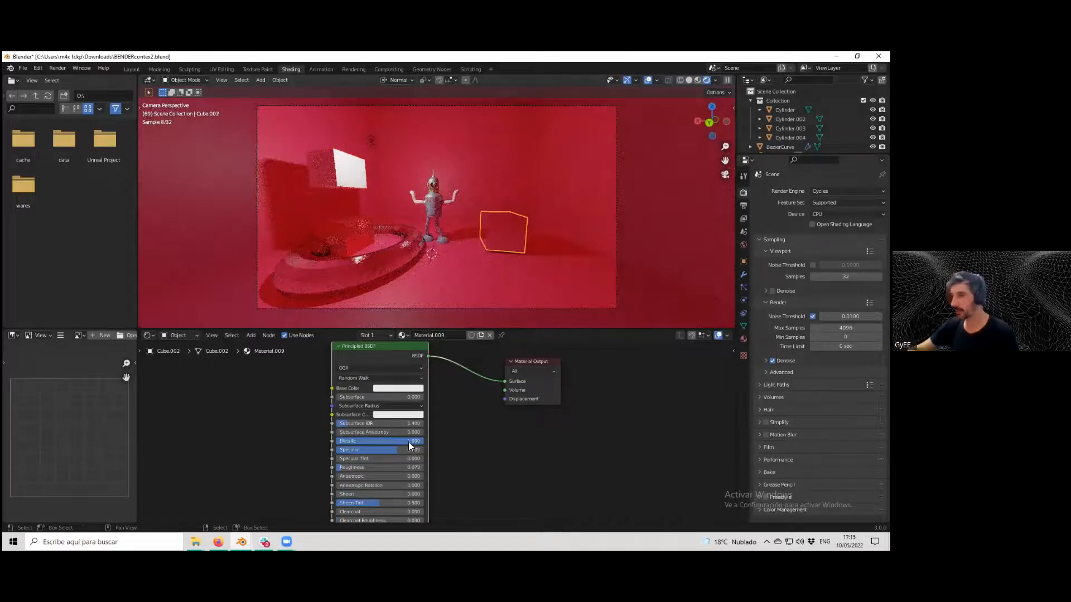
pyautogui.moveTo(413, 441); pyautogui.dragTo(342, 442)
pyautogui.click(398, 388)
pyautogui.click(383, 285)
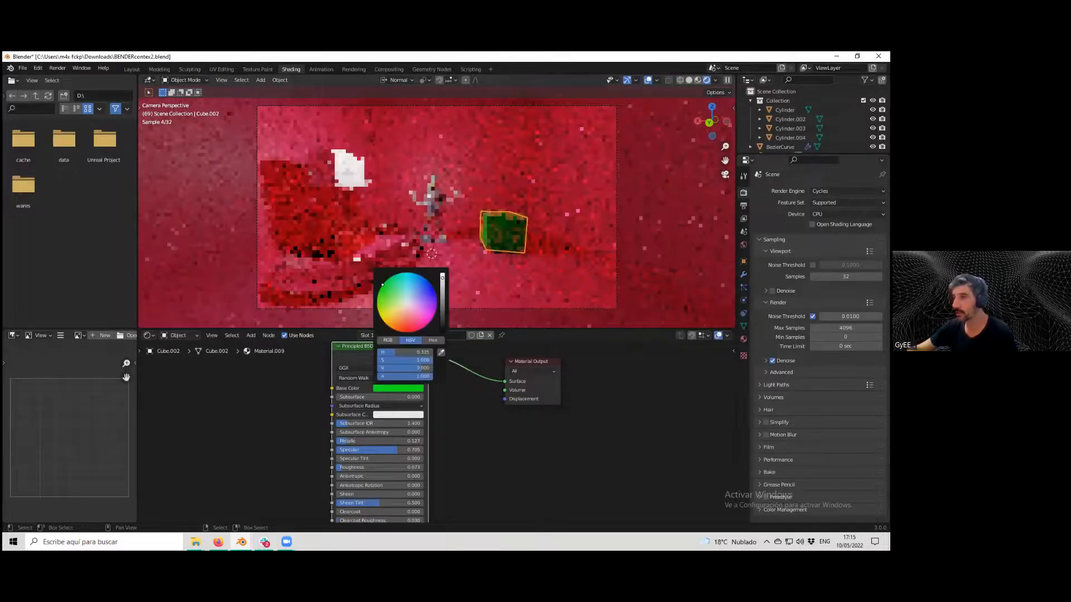
pyautogui.moveTo(383, 285); pyautogui.dragTo(387, 289)
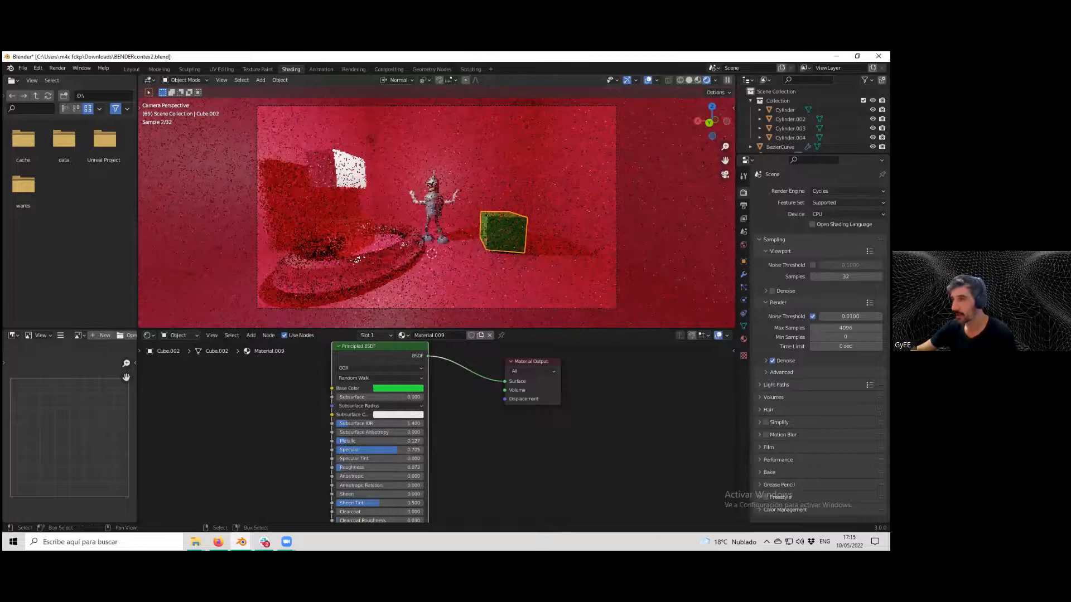
pyautogui.moveTo(397, 450); pyautogui.dragTo(415, 469)
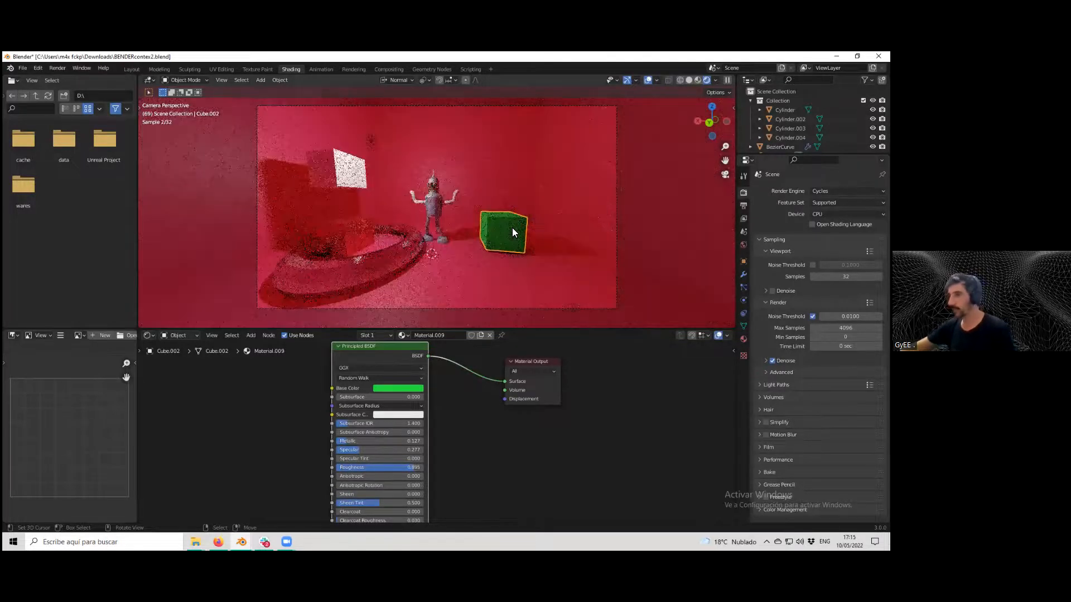
# Isolate the green cube and bevel all its edges with a width of 0.07 m.
pyautogui.press('/')
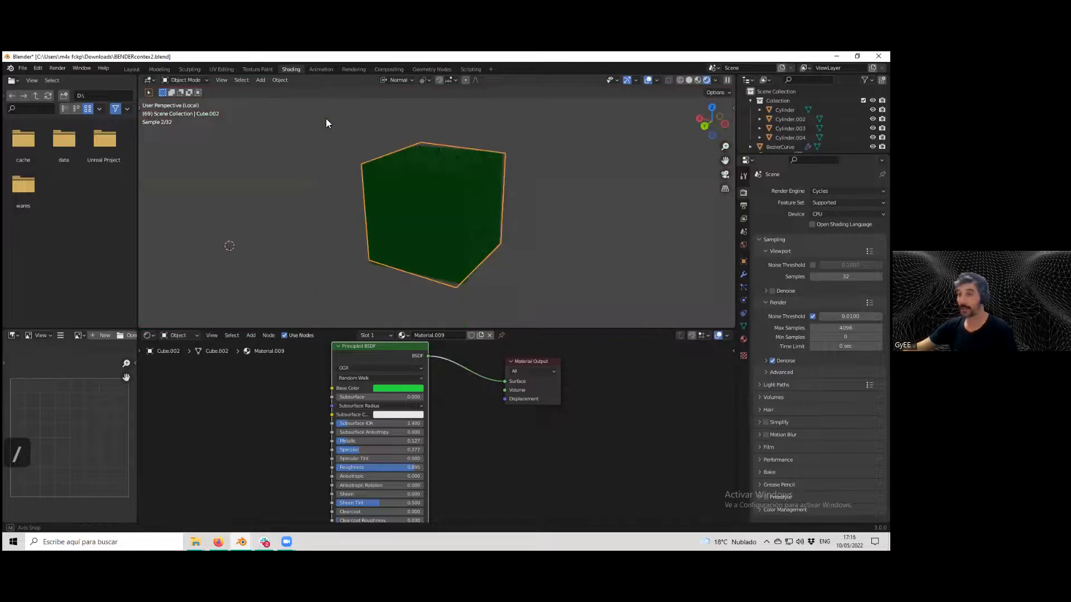
pyautogui.press('Tab')
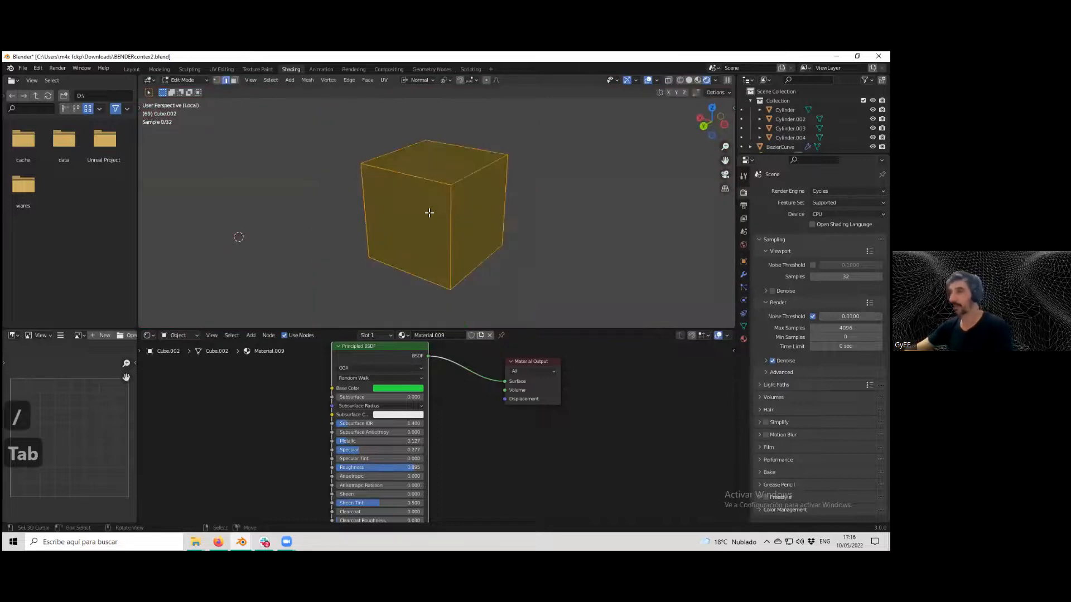
pyautogui.click(463, 180)
pyautogui.press('a')
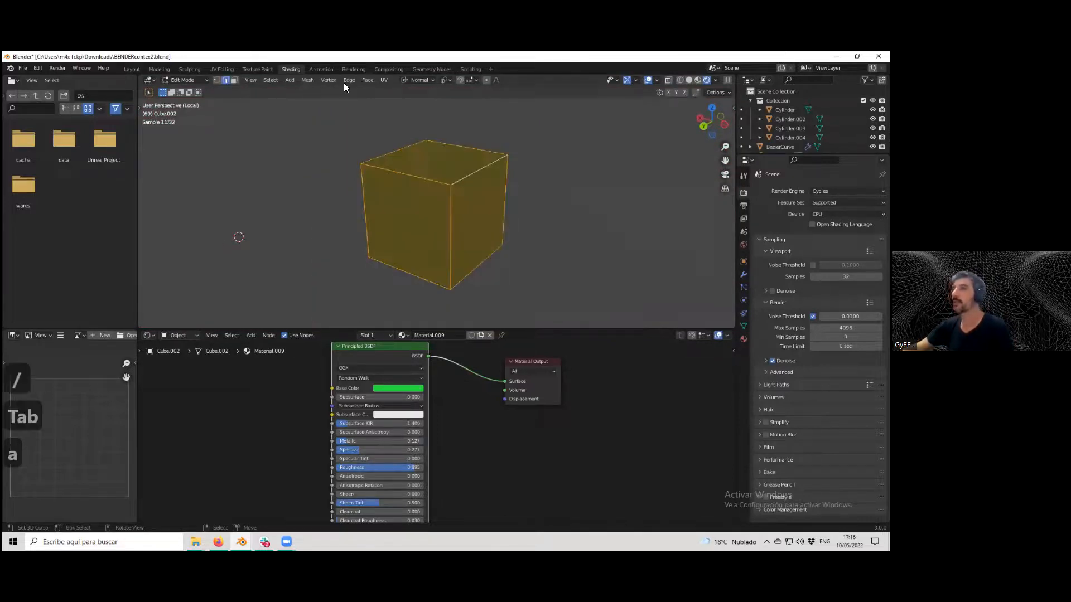
pyautogui.click(350, 81)
pyautogui.click(380, 100)
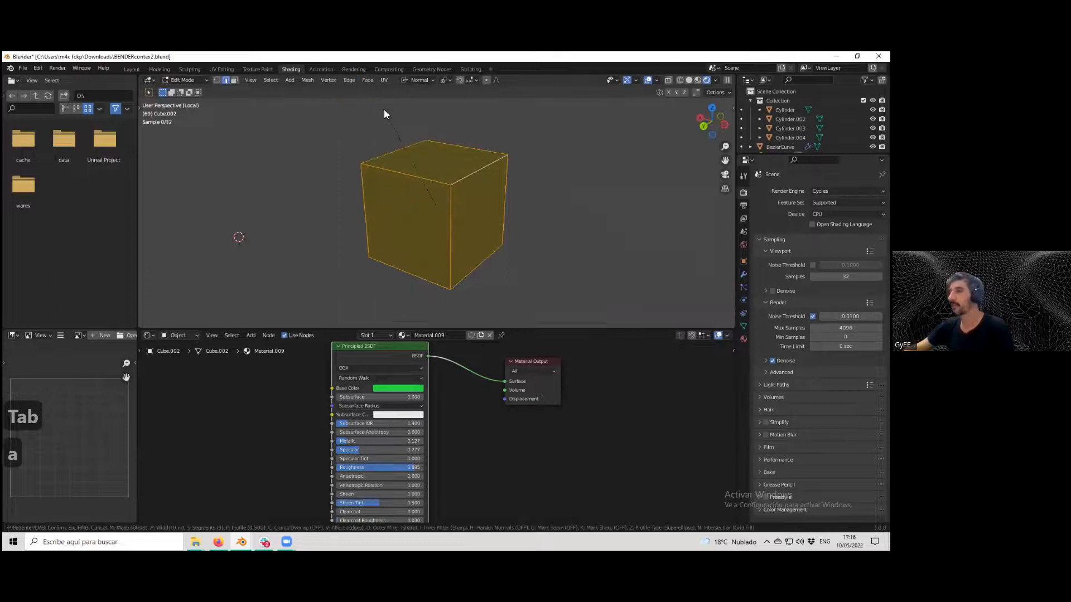
pyautogui.click(307, 223)
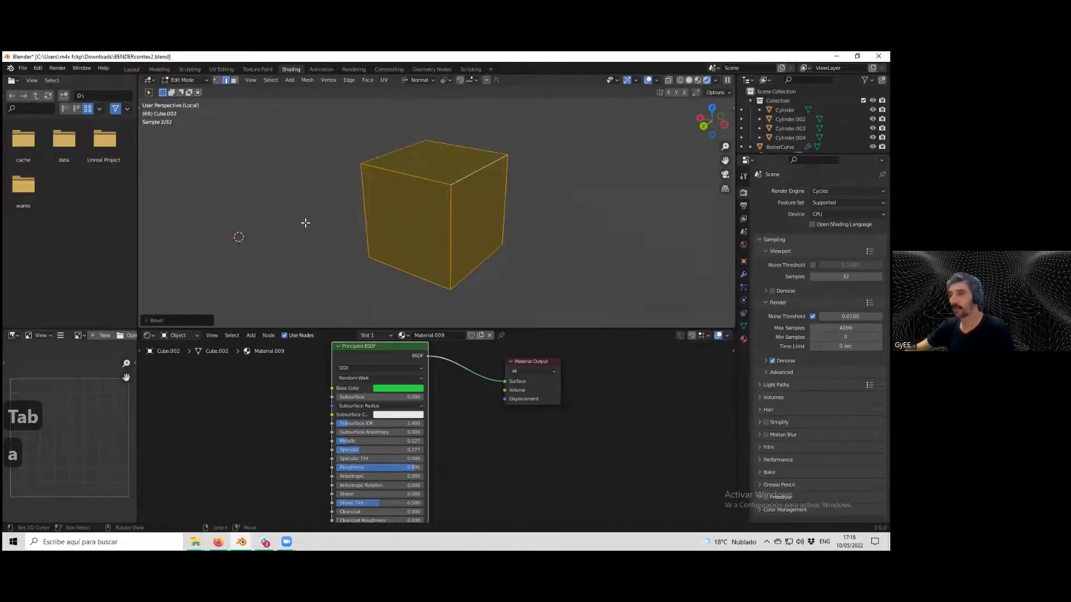
pyautogui.click(144, 321)
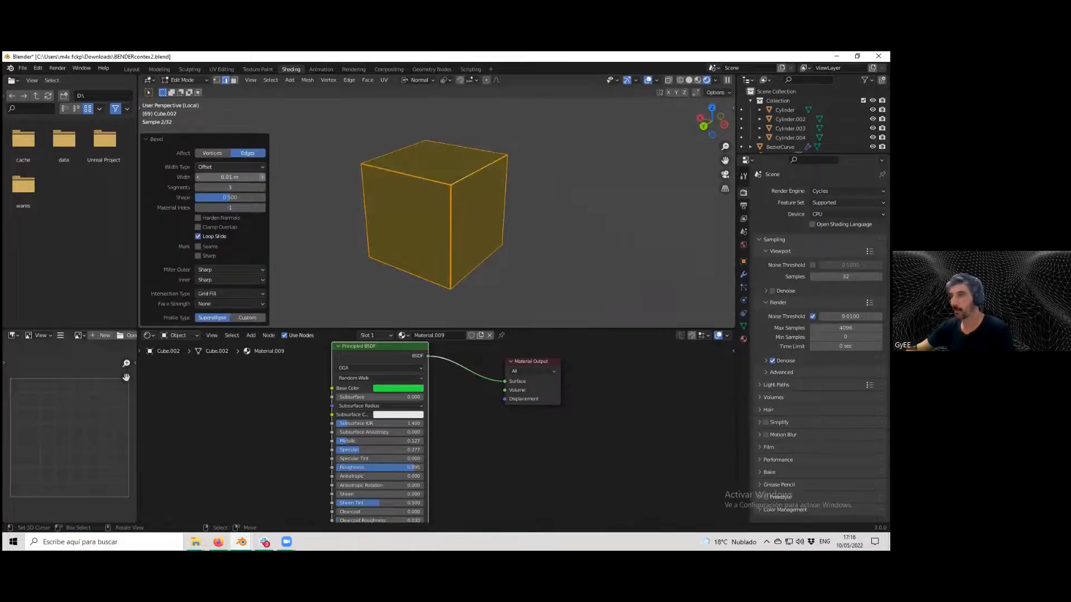
pyautogui.moveTo(264, 176); pyautogui.dragTo(265, 178)
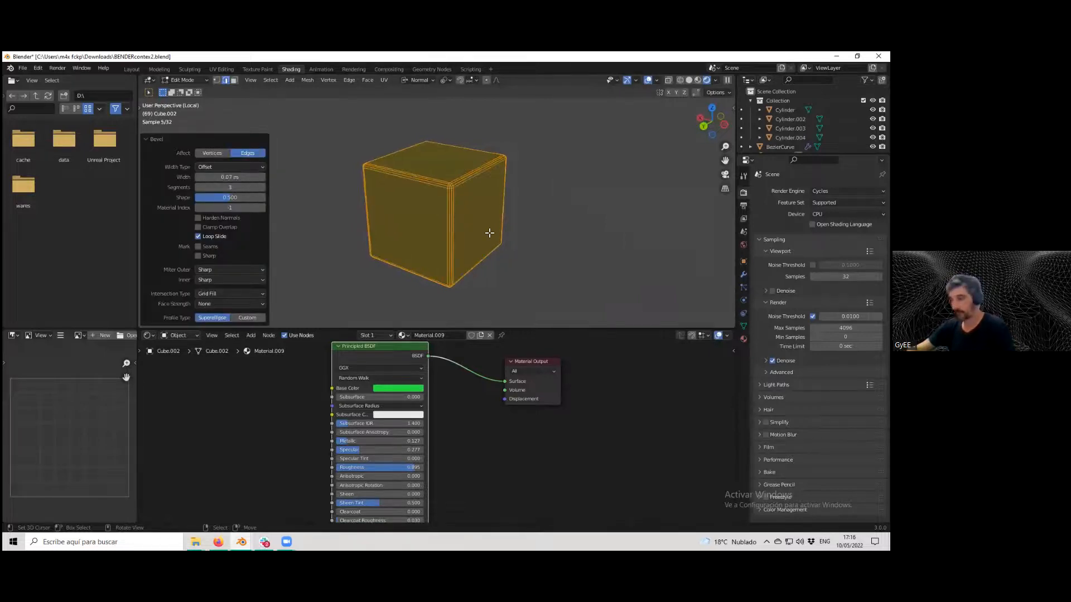
pyautogui.press('Tab')
pyautogui.press('Tab')
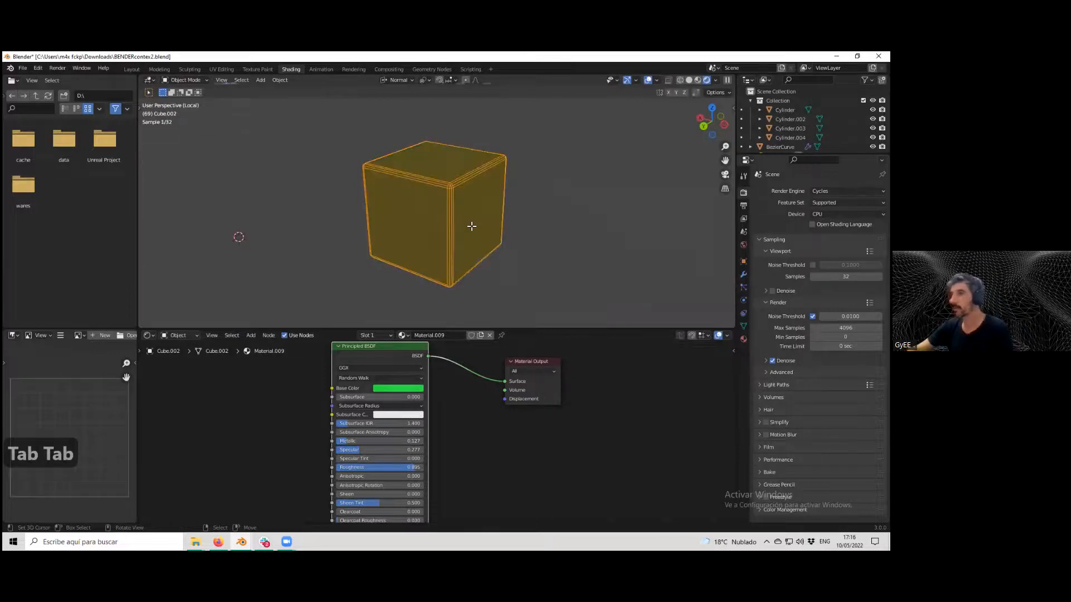
# Save the file and render the final image from the camera.
pyautogui.scroll(2, 348, 203)
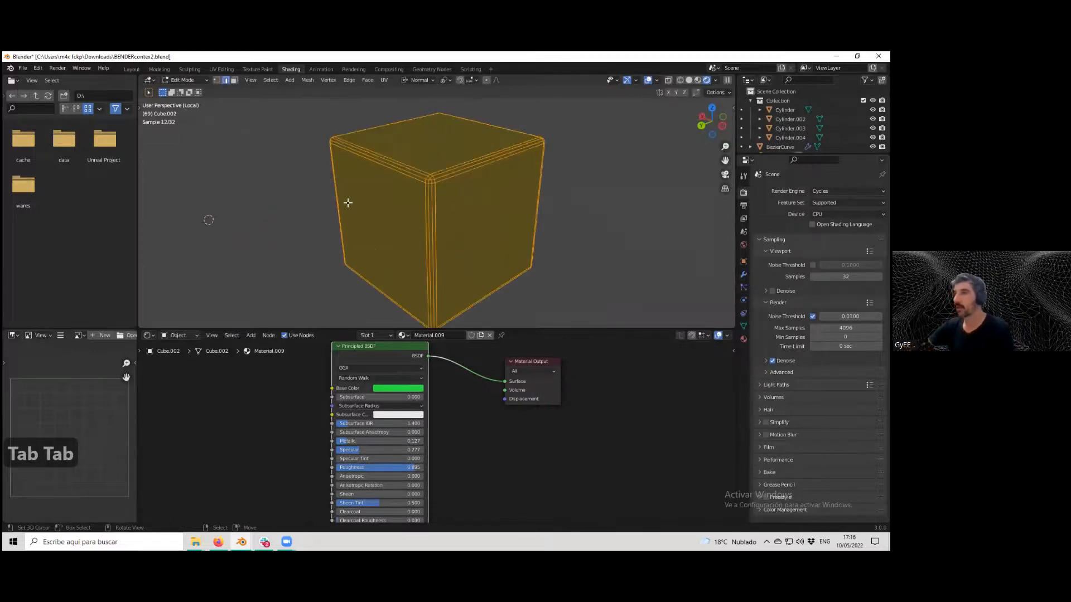
pyautogui.press('KP_Divide')
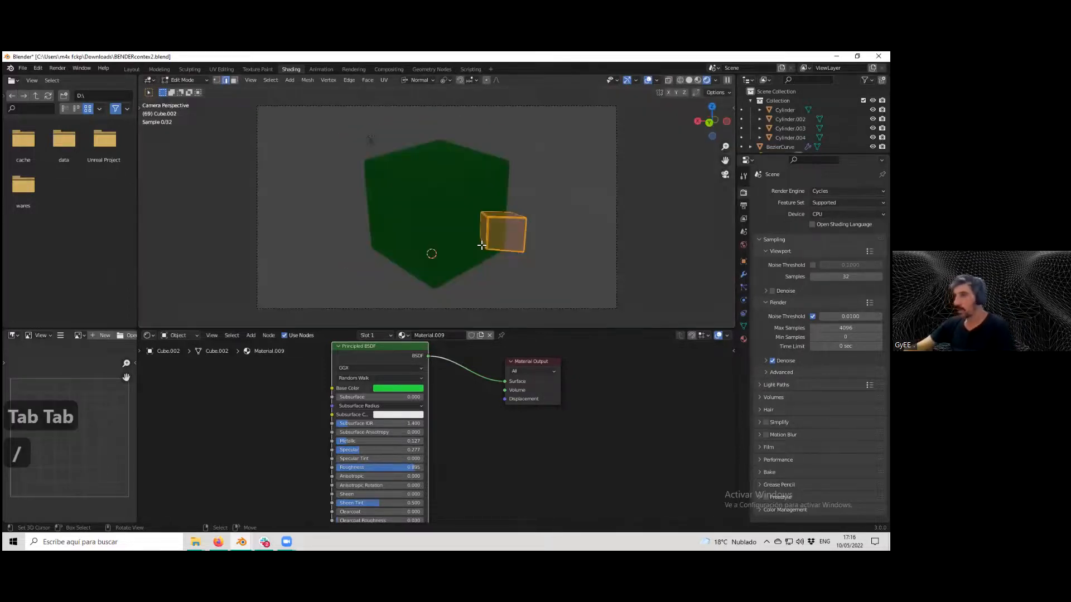
pyautogui.press('KP_0')
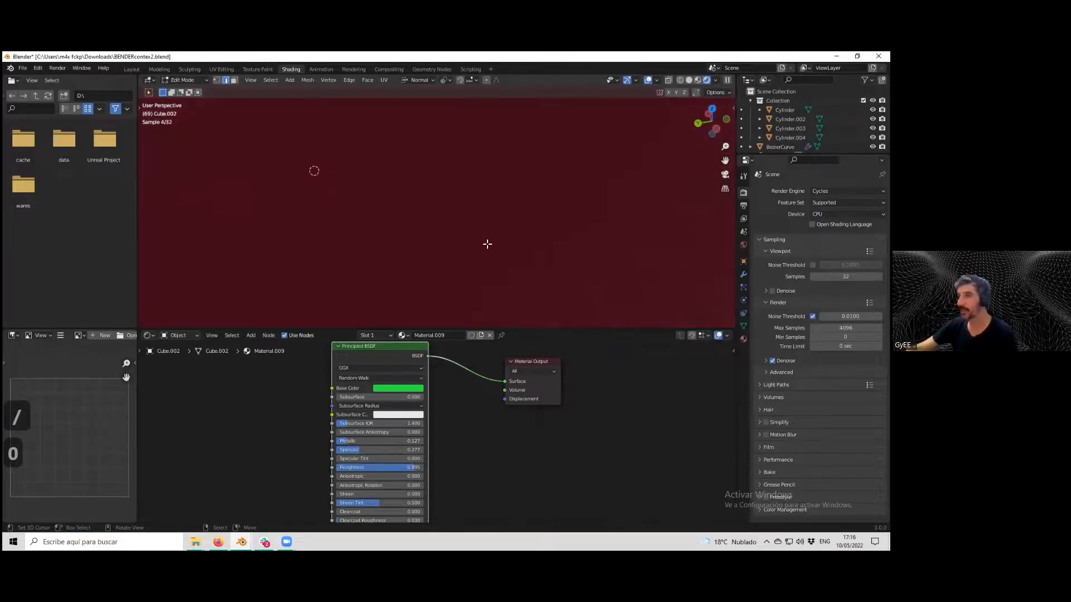
pyautogui.press('KP_0')
pyautogui.scroll(2, 487, 244)
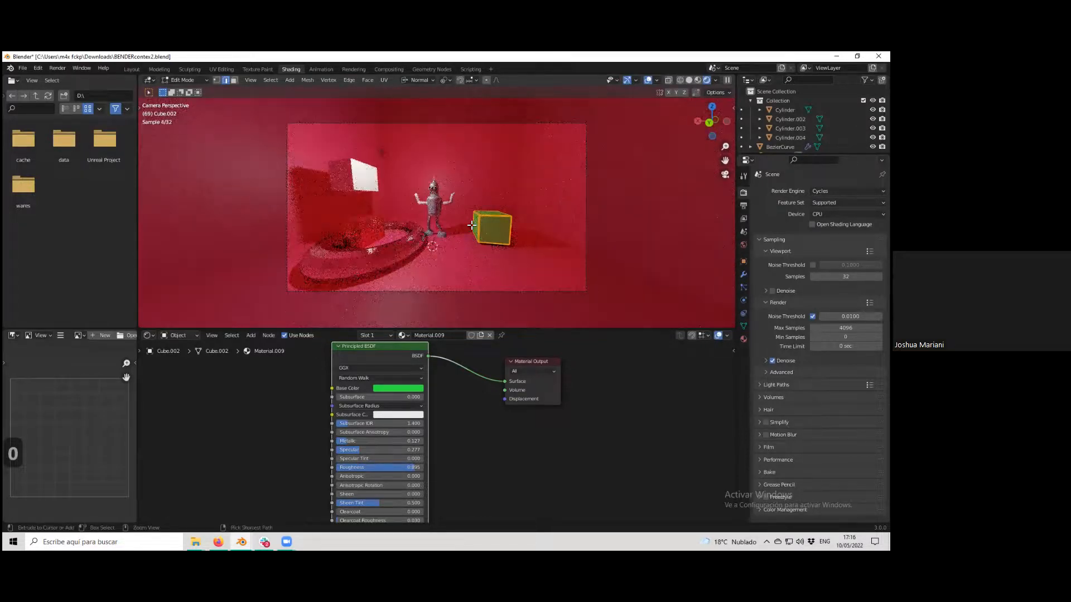
pyautogui.hotkey('ctrl', 's')
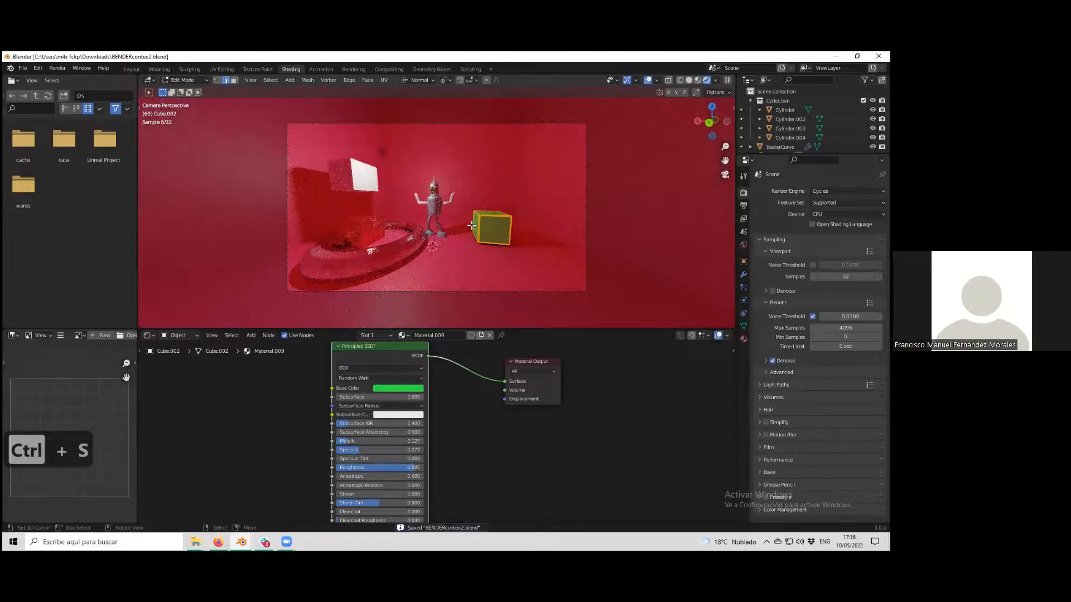
pyautogui.press('F12')
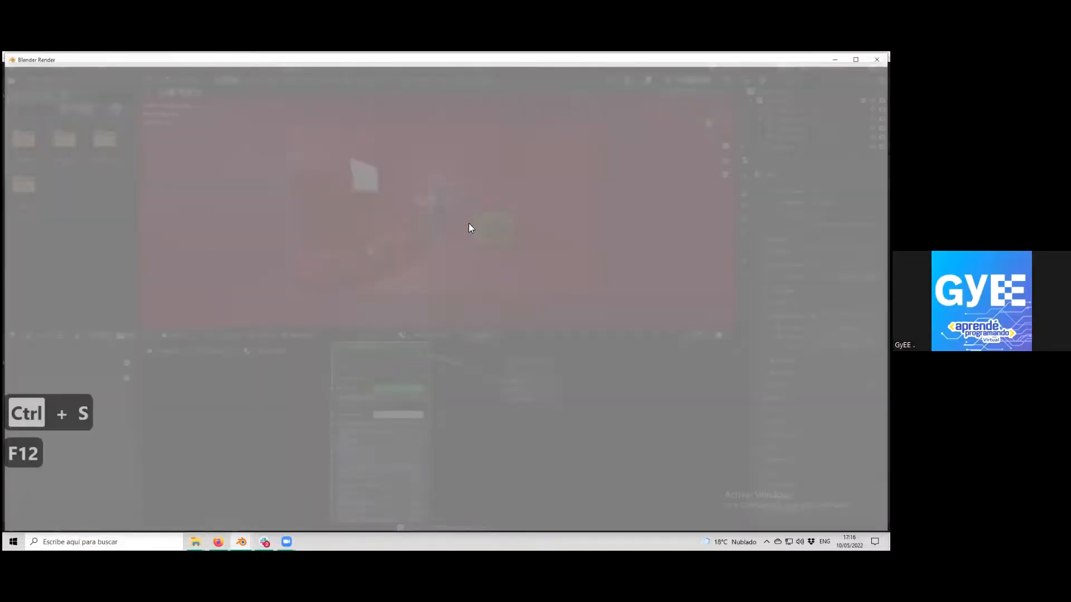
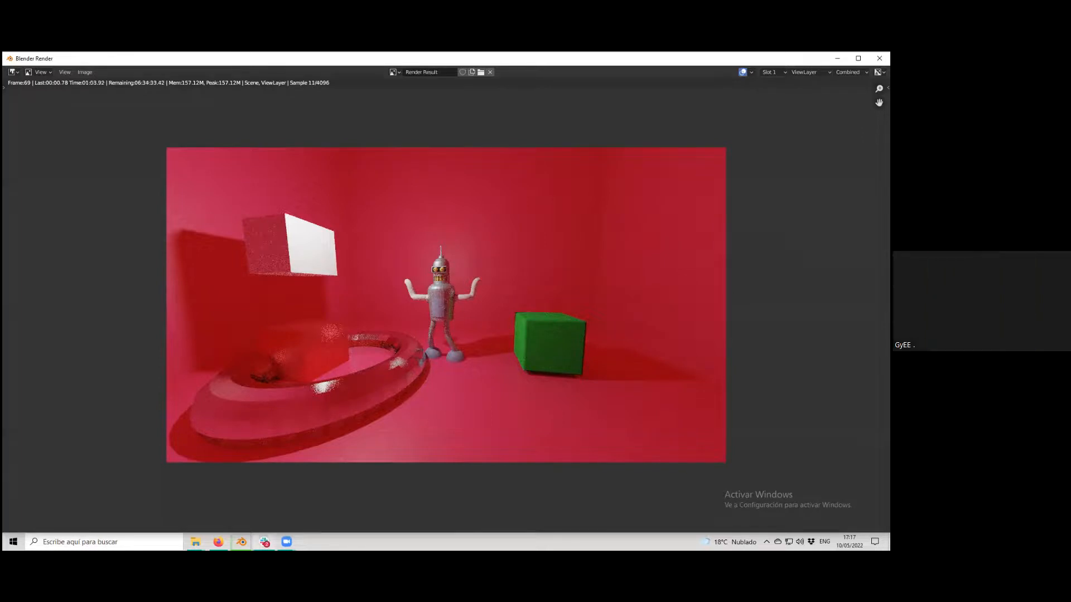
# Switch to Slack and open the students' posted render images in the class channel to examine them.
pyautogui.hotkey('alt', 'Tab')
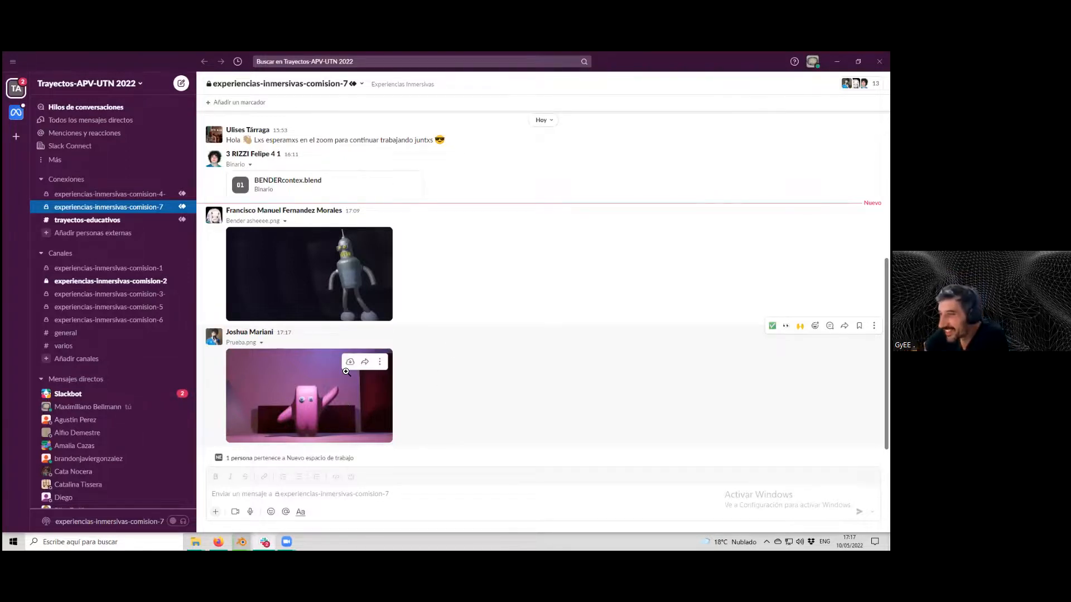
pyautogui.click(333, 393)
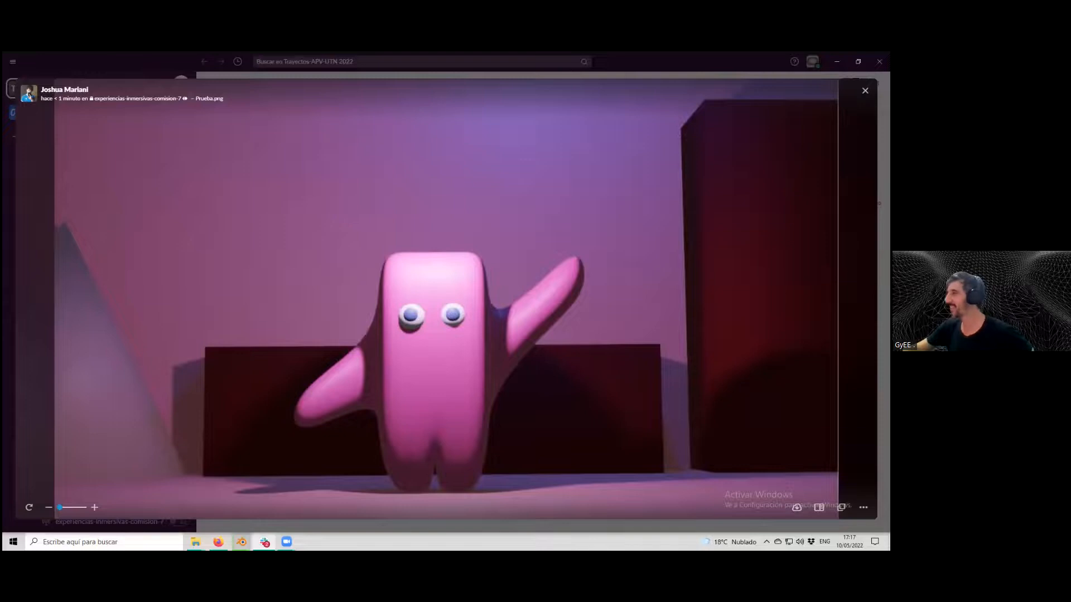
pyautogui.press('Escape')
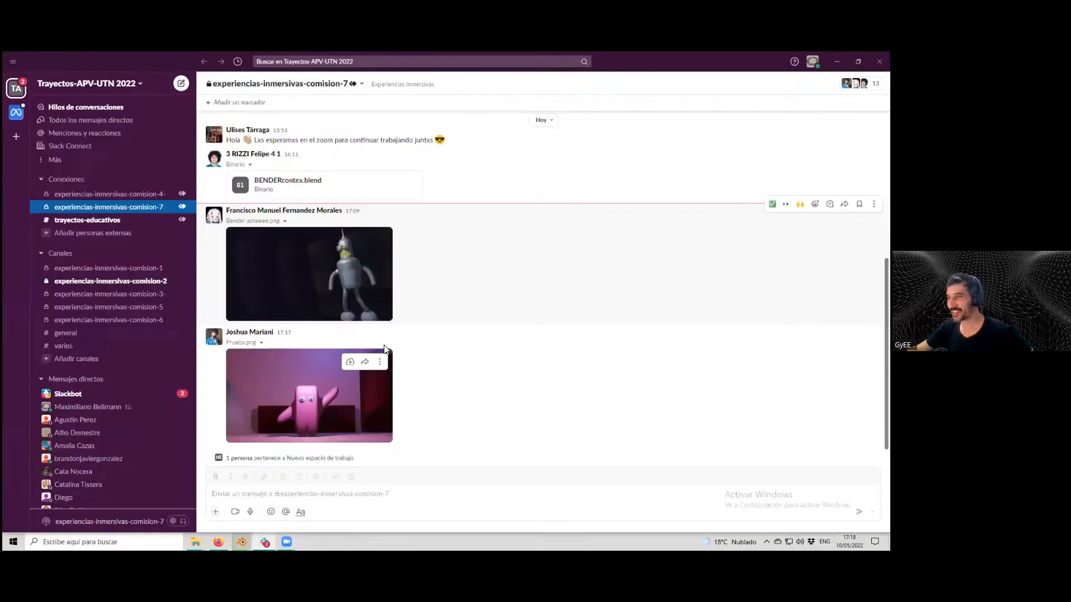
pyautogui.click(325, 269)
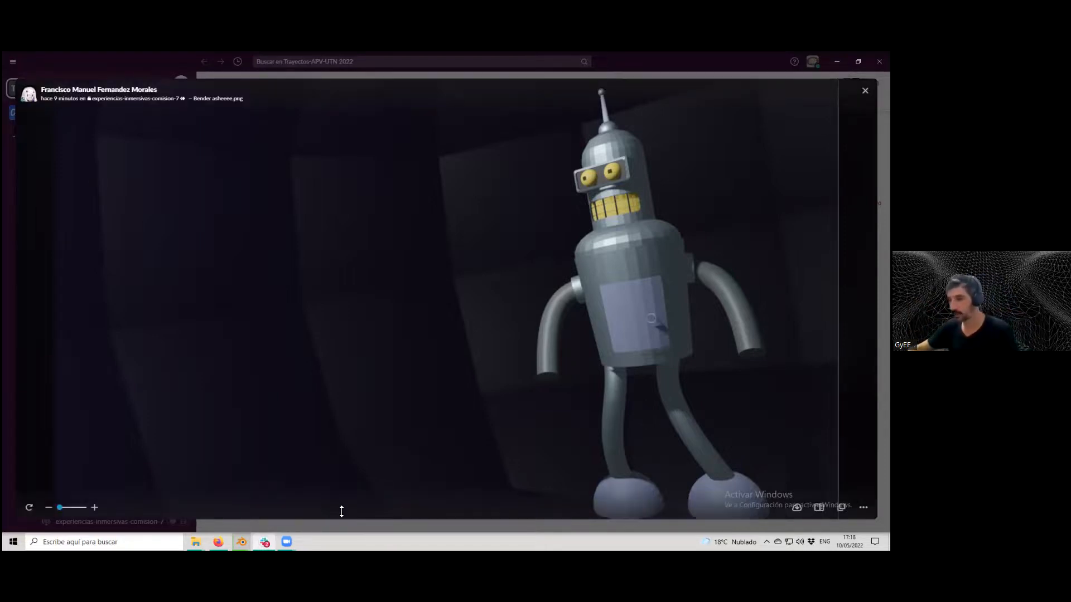
# Return to the Blender render window, zoom into the in-progress render and stop it.
pyautogui.hotkey('alt', 'Tab')
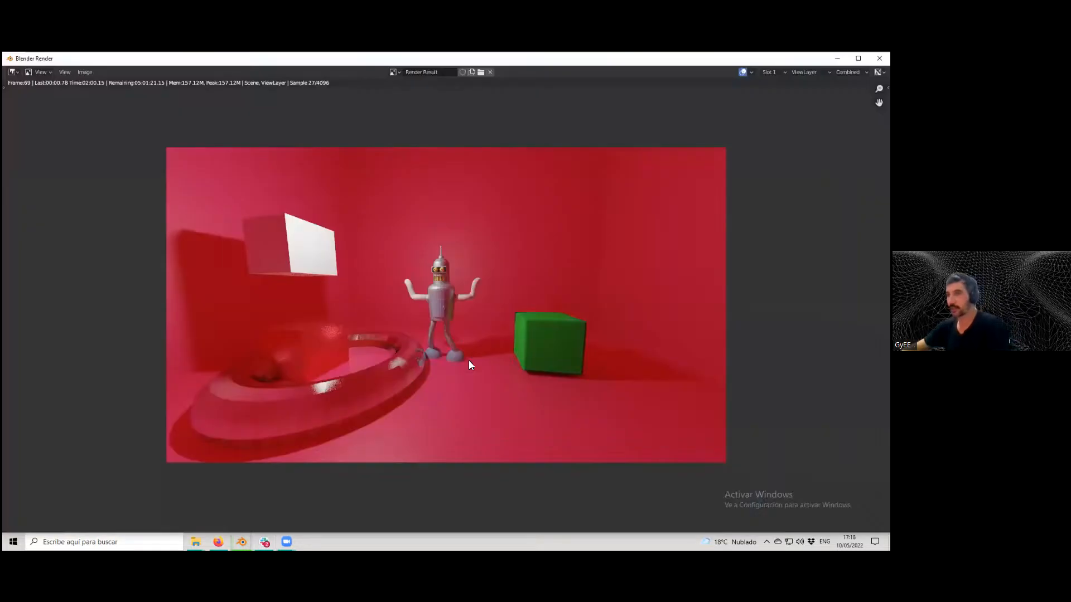
pyautogui.scroll(2, 608, 247)
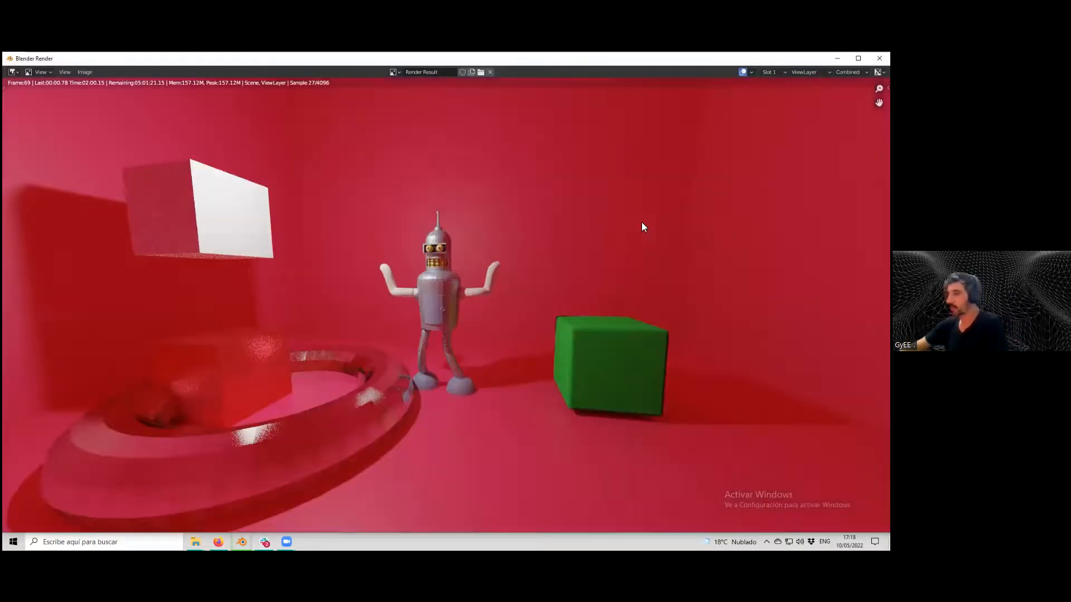
pyautogui.press('Escape')
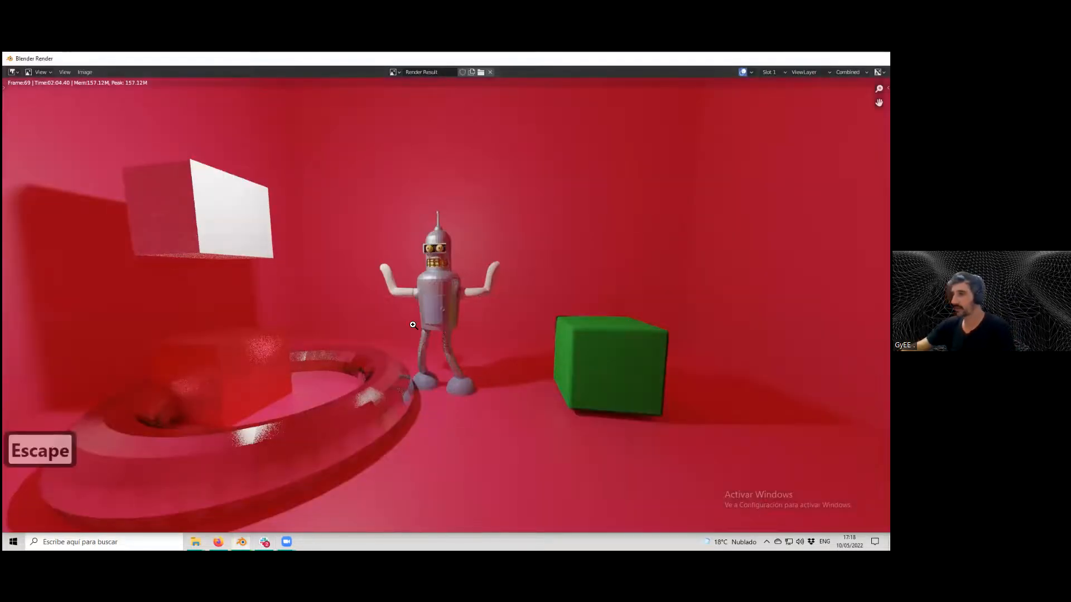
pyautogui.press('Escape')
# Bring up the main Blender window, switch to front orthographic view and delete the Suzanne object.
pyautogui.click(241, 542)
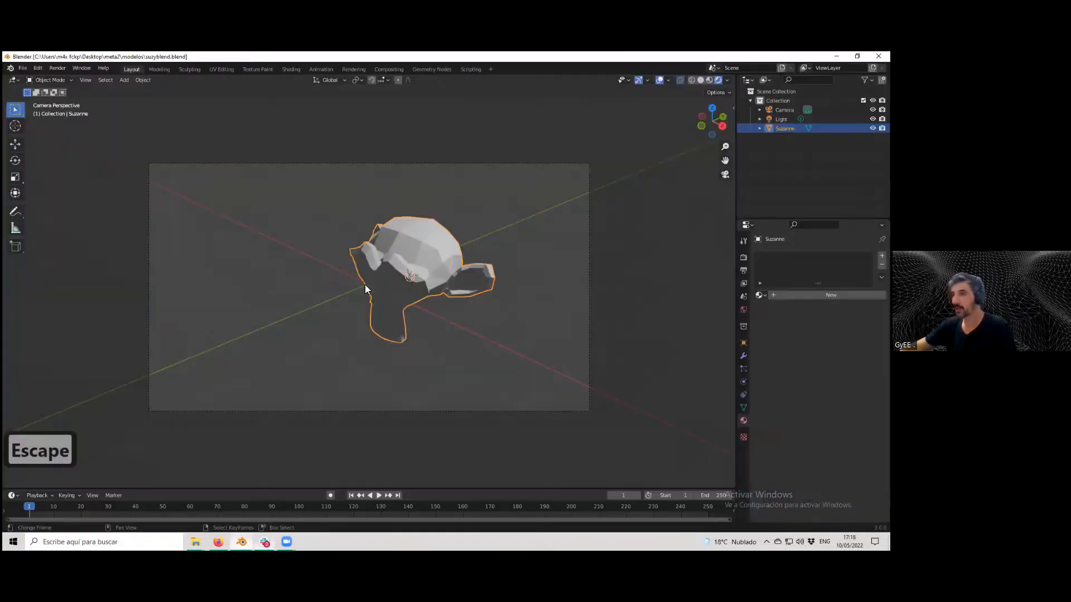
pyautogui.press('1')
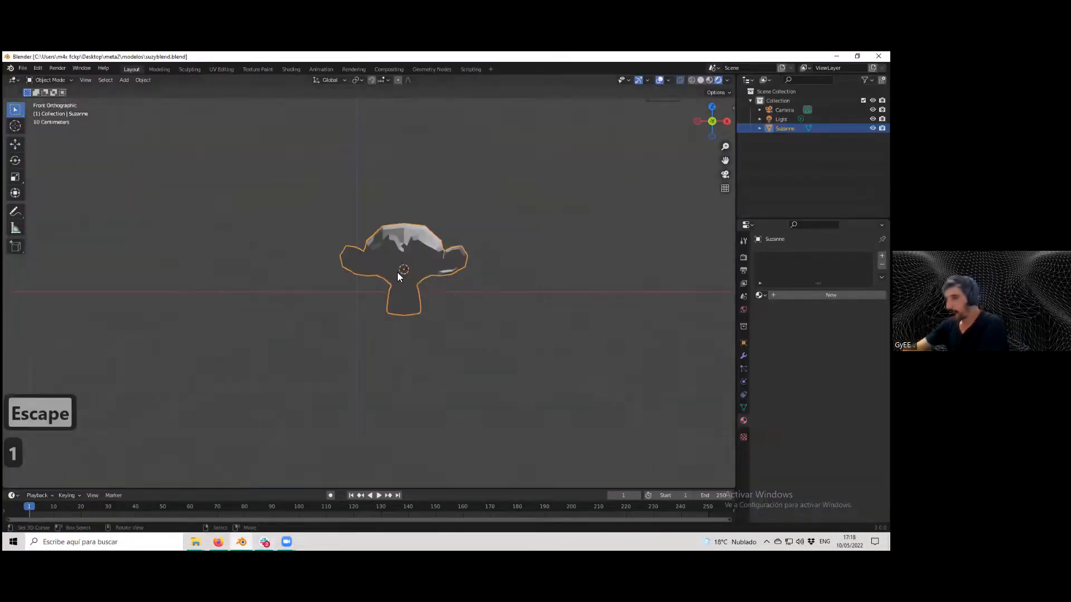
pyautogui.press('Delete')
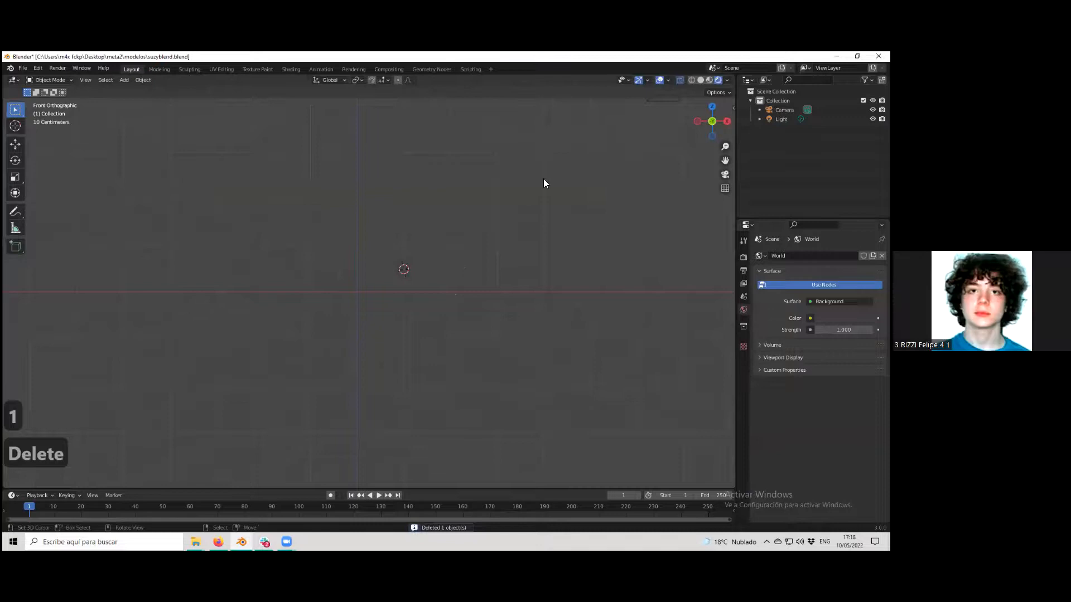
# Sketch a freehand stick figure in the viewport with the Annotate tool.
pyautogui.click(13, 213)
pyautogui.moveTo(352, 263)
pyautogui.mouseDown()
pyautogui.moveTo(354, 313)
pyautogui.moveTo(411, 227)
pyautogui.mouseUp()
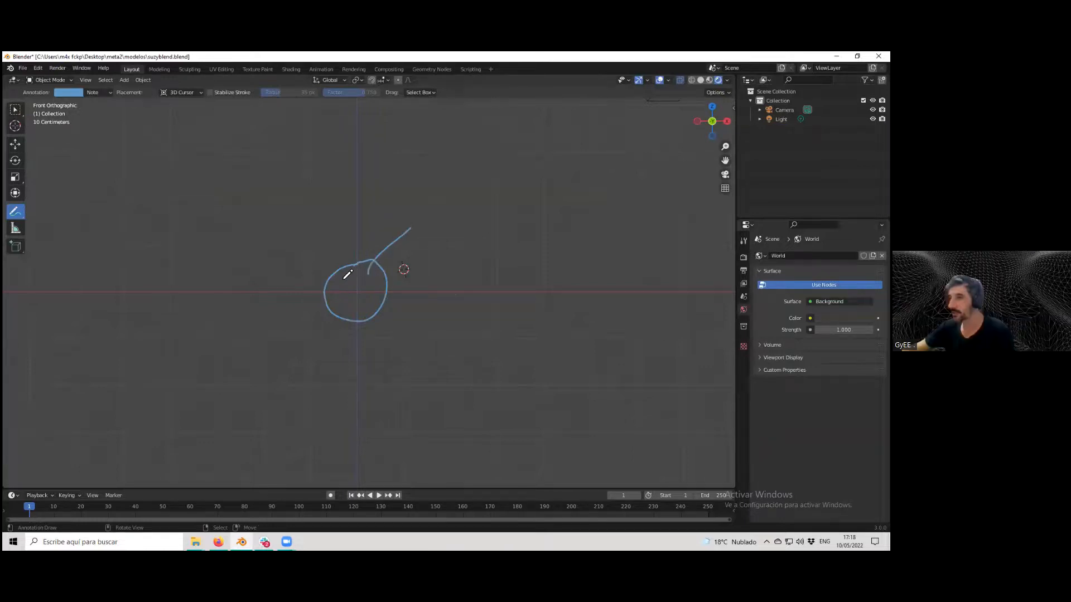
pyautogui.moveTo(329, 233)
pyautogui.mouseDown()
pyautogui.moveTo(341, 279)
pyautogui.moveTo(303, 275)
pyautogui.moveTo(301, 261)
pyautogui.mouseUp()
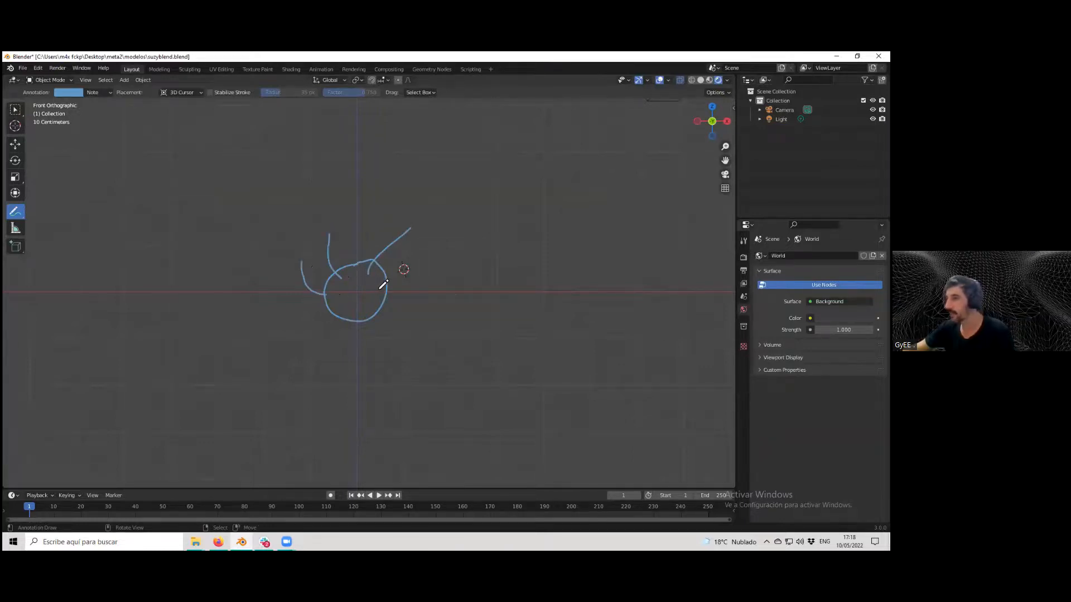
pyautogui.moveTo(413, 278)
pyautogui.mouseDown()
pyautogui.moveTo(380, 289)
pyautogui.moveTo(410, 237)
pyautogui.mouseUp()
pyautogui.moveTo(340, 237); pyautogui.dragTo(338, 273)
pyautogui.moveTo(302, 258)
pyautogui.mouseDown()
pyautogui.moveTo(341, 298)
pyautogui.moveTo(351, 404)
pyautogui.moveTo(323, 414)
pyautogui.mouseUp()
pyautogui.moveTo(353, 326)
pyautogui.mouseDown()
pyautogui.moveTo(264, 362)
pyautogui.moveTo(418, 385)
pyautogui.mouseUp()
pyautogui.moveTo(308, 347); pyautogui.dragTo(375, 430)
pyautogui.moveTo(291, 363); pyautogui.dragTo(283, 448)
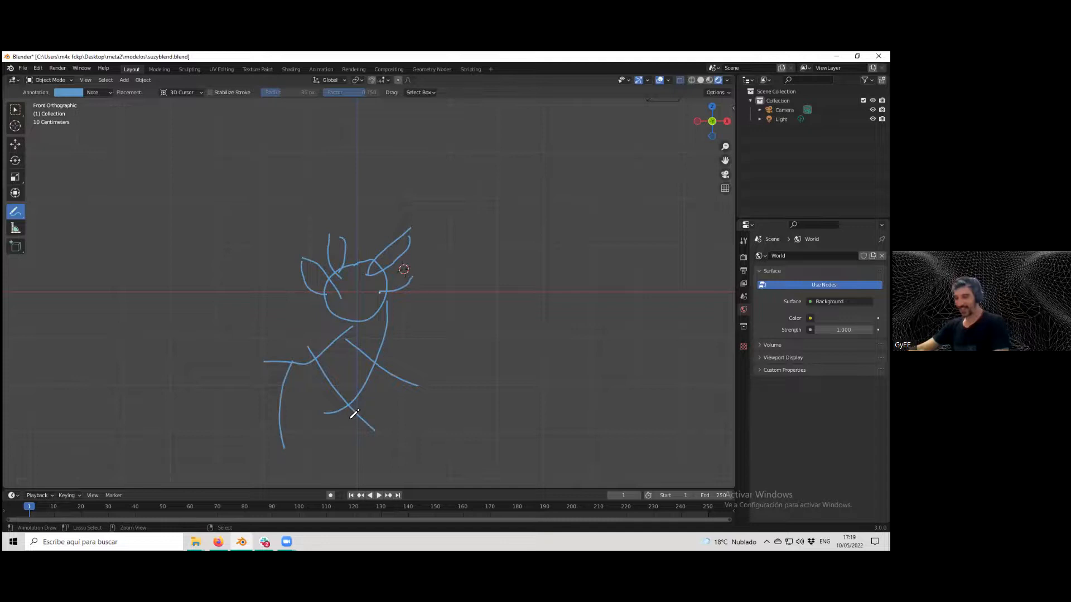
# Undo all the annotation strokes.
pyautogui.hotkey('ctrl', 'z')
pyautogui.hotkey('ctrl', 'z')
pyautogui.hotkey('ctrl', 'z')
pyautogui.hotkey('ctrl', 'z')
pyautogui.hotkey('ctrl', 'z')
pyautogui.hotkey('ctrl', 'z')
pyautogui.hotkey('ctrl', 'z')
pyautogui.hotkey('ctrl', 'z')
pyautogui.hotkey('ctrl', 'z')
pyautogui.hotkey('ctrl', 'z')
pyautogui.hotkey('ctrl', 'z')
pyautogui.hotkey('ctrl', 'z')
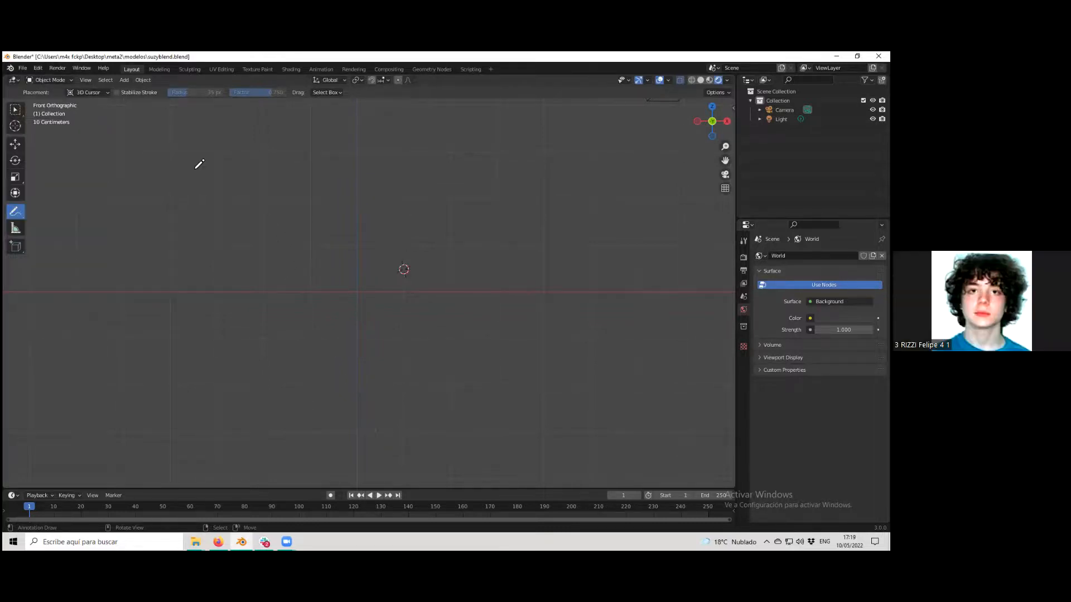
# Render an image of the empty scene, close it, and quit Blender without saving changes.
pyautogui.click(17, 111)
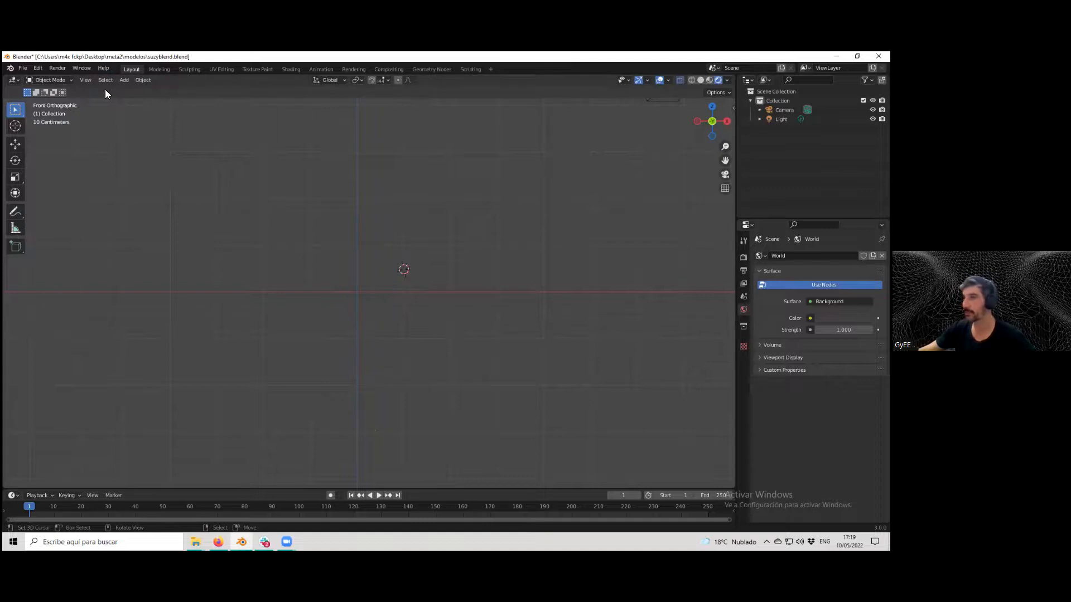
pyautogui.click(59, 71)
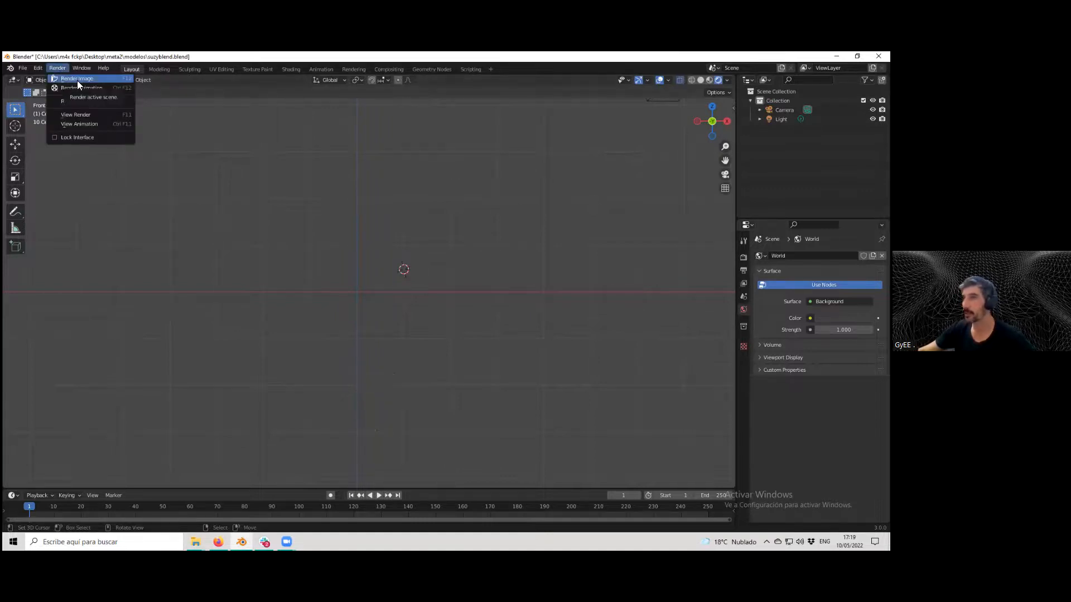
pyautogui.click(77, 80)
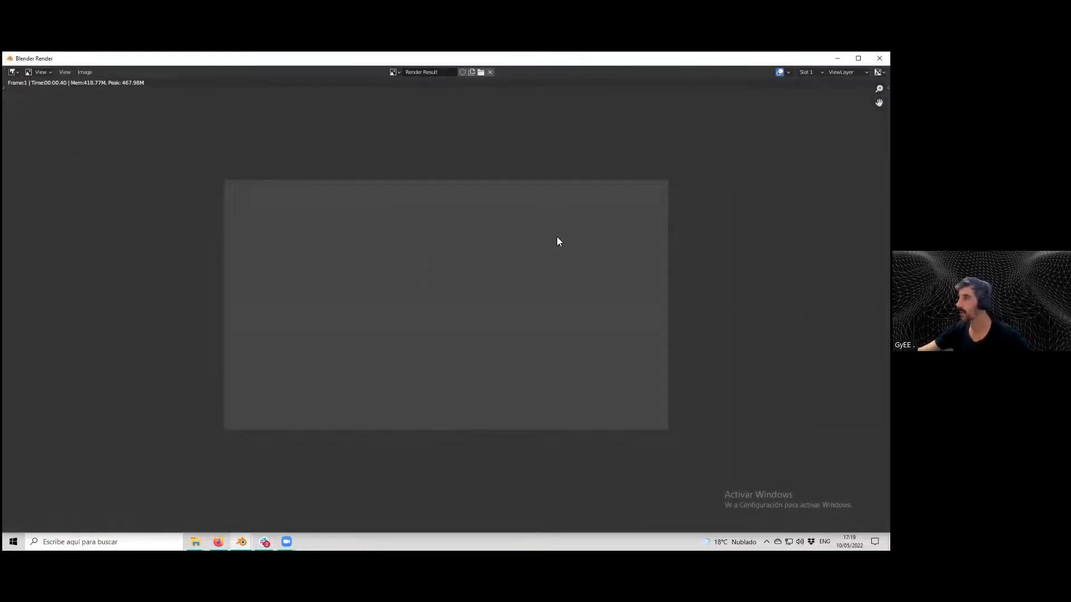
pyautogui.press('Escape')
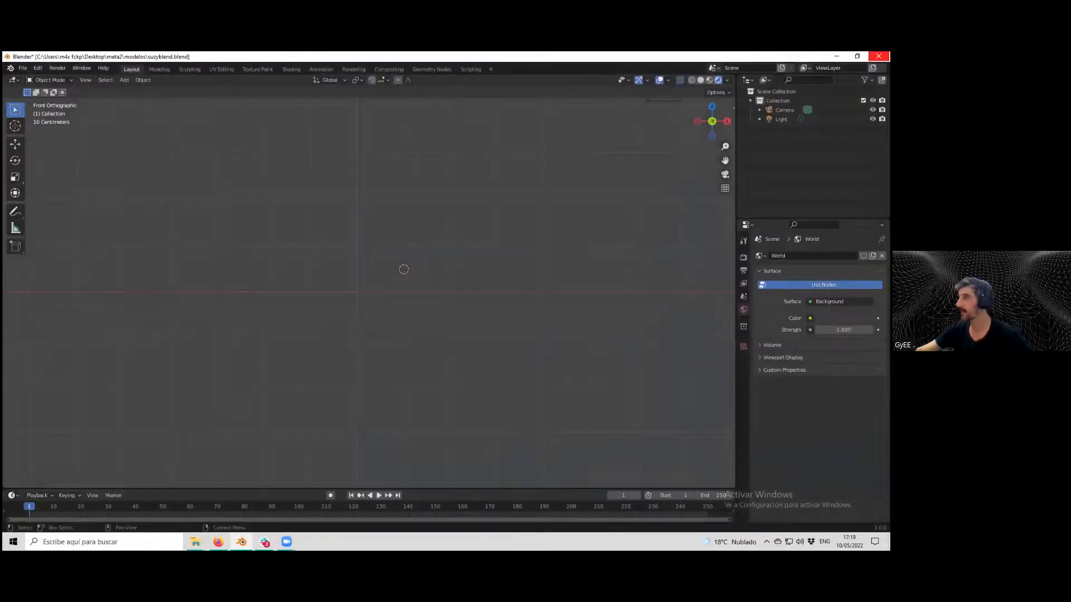
pyautogui.click(878, 56)
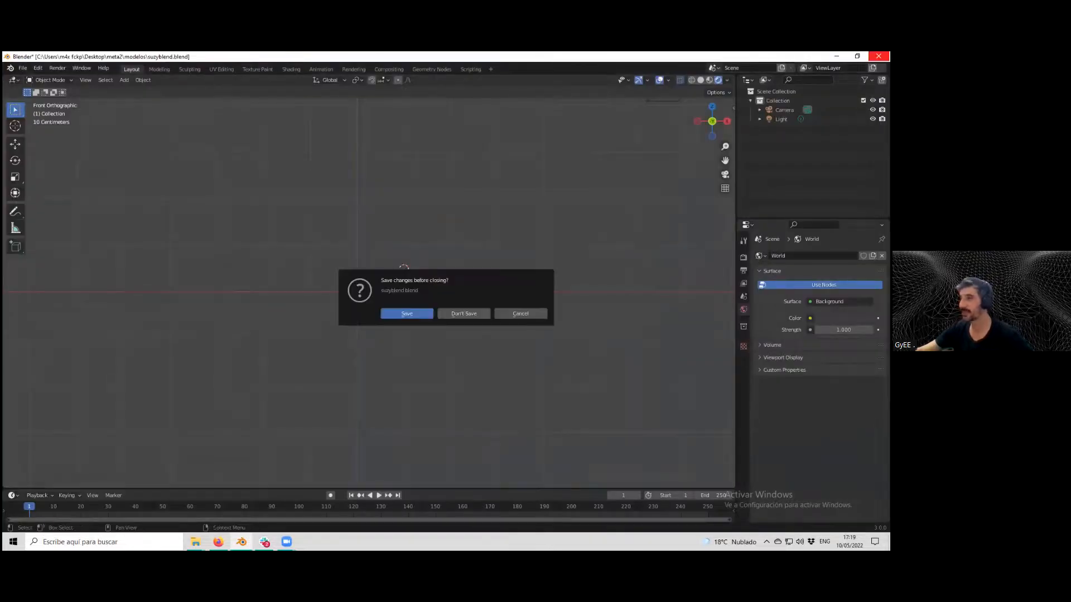
pyautogui.click(471, 311)
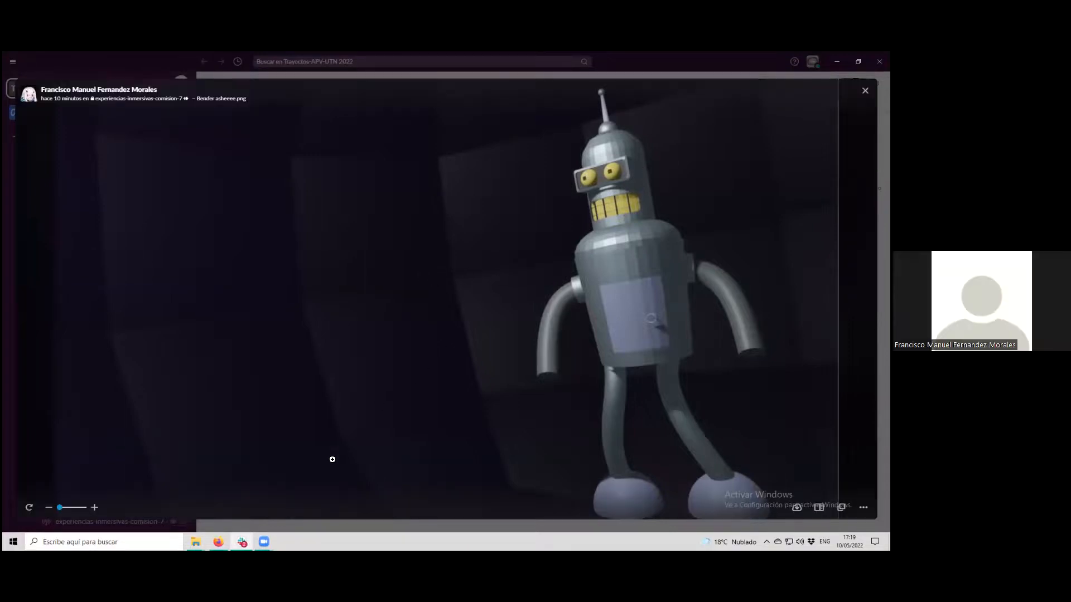
# Close the image preview and scroll through the Slack channel to review the posted renders.
pyautogui.click(242, 542)
pyautogui.click(242, 542)
pyautogui.press('Escape')
pyautogui.scroll(4, 320, 301)
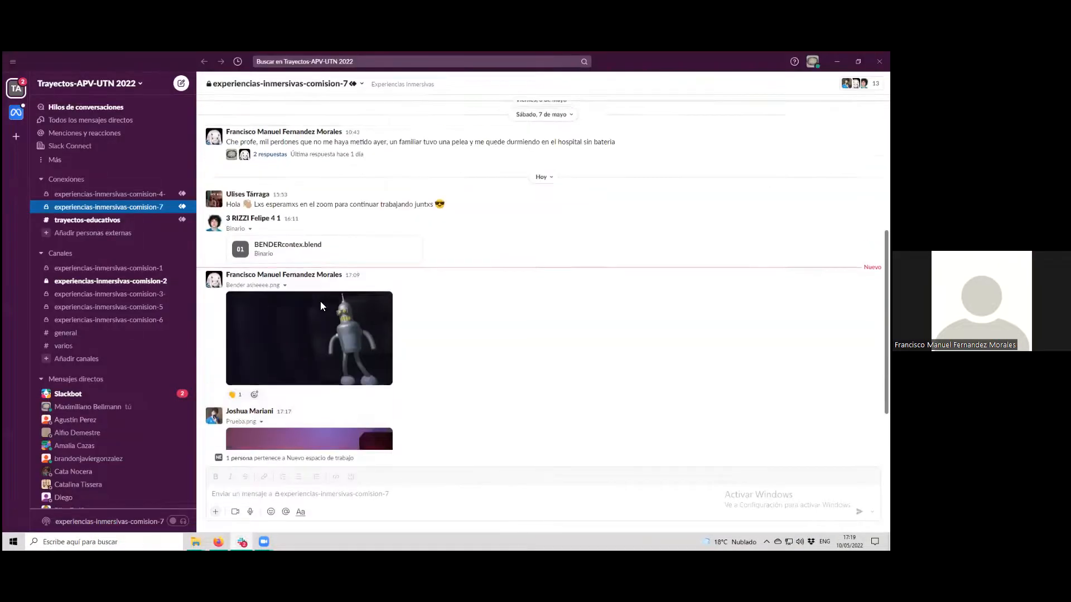
pyautogui.scroll(-4, 322, 300)
pyautogui.scroll(-1, 322, 301)
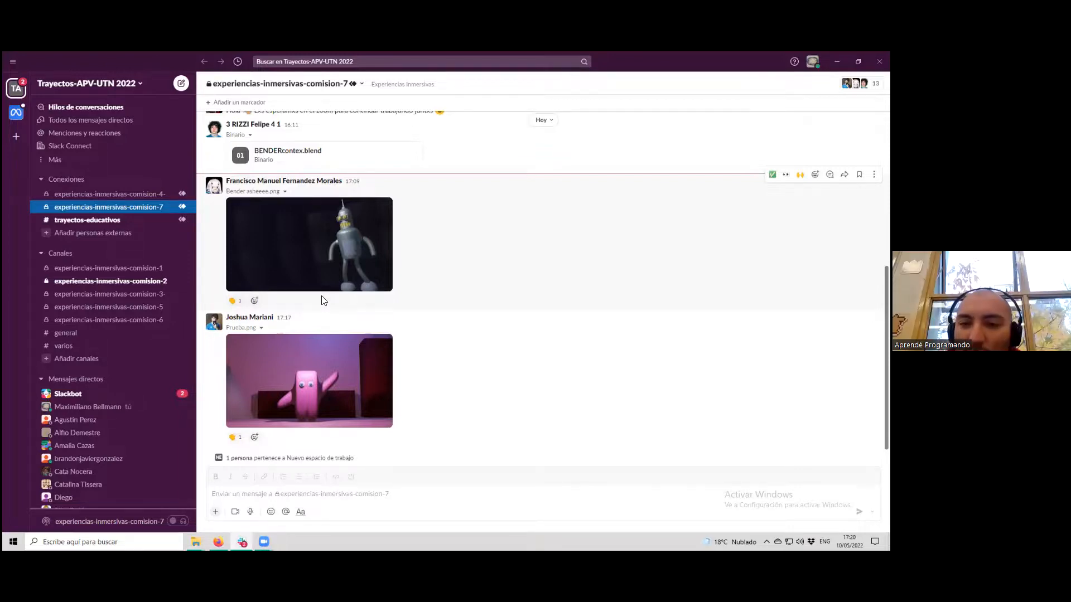
pyautogui.scroll(5, 404, 291)
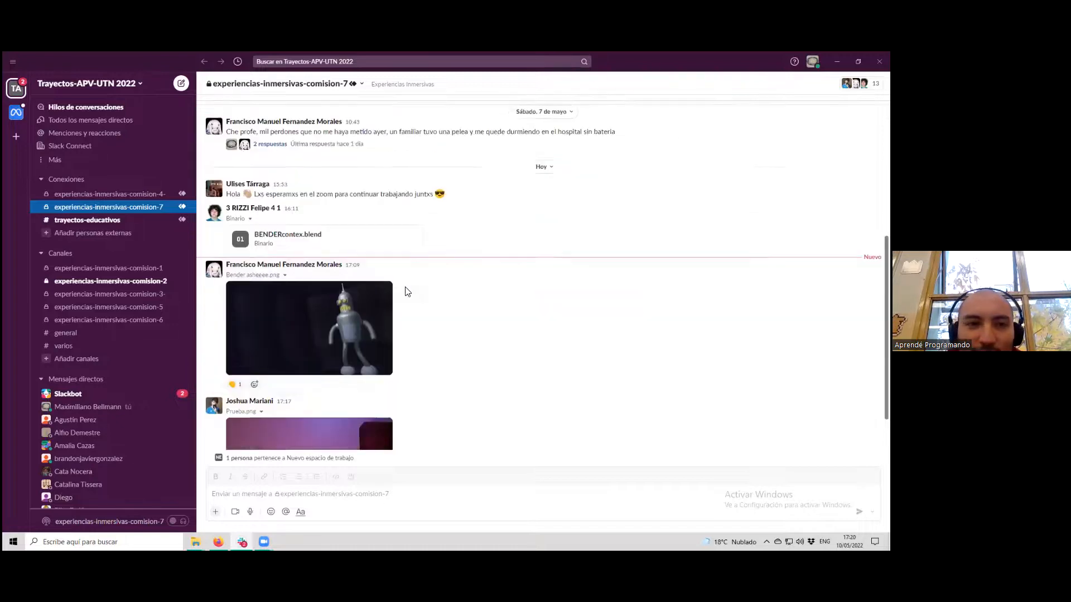
pyautogui.scroll(-4, 406, 291)
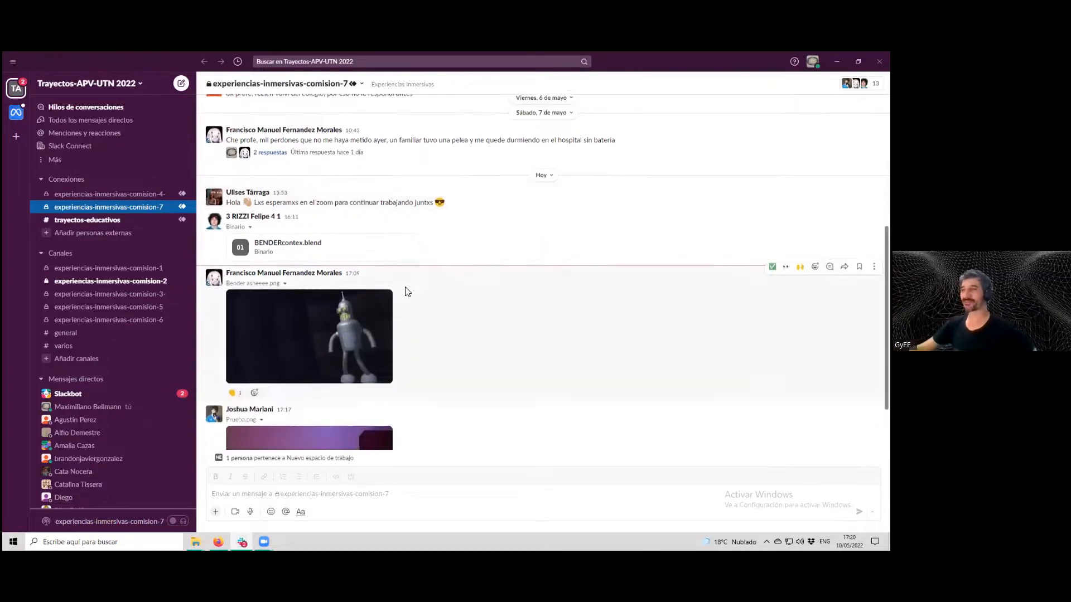
pyautogui.scroll(-1, 404, 291)
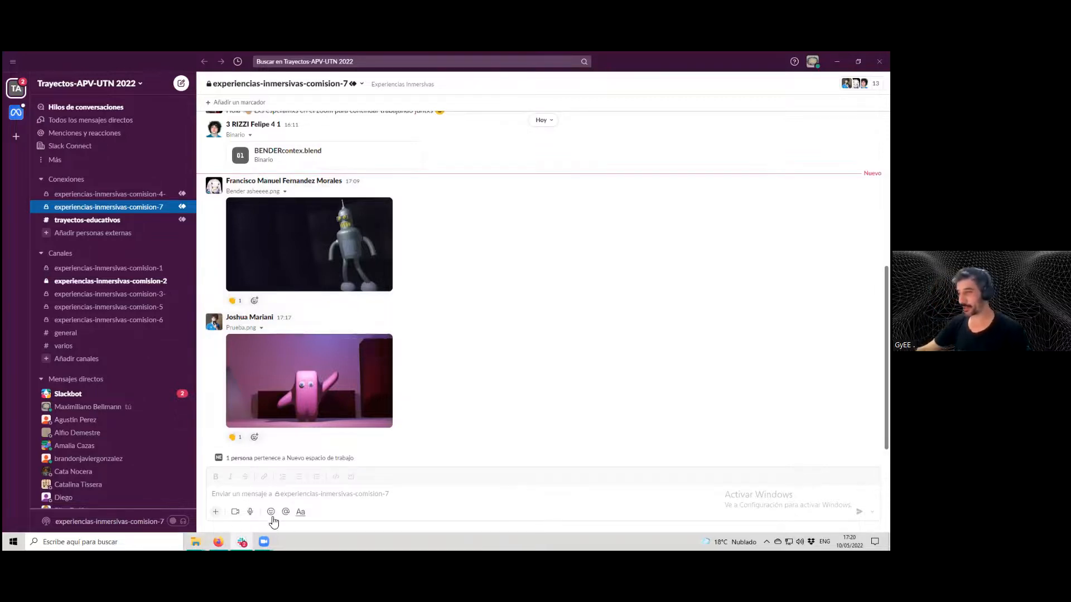
pyautogui.moveTo(195, 542)
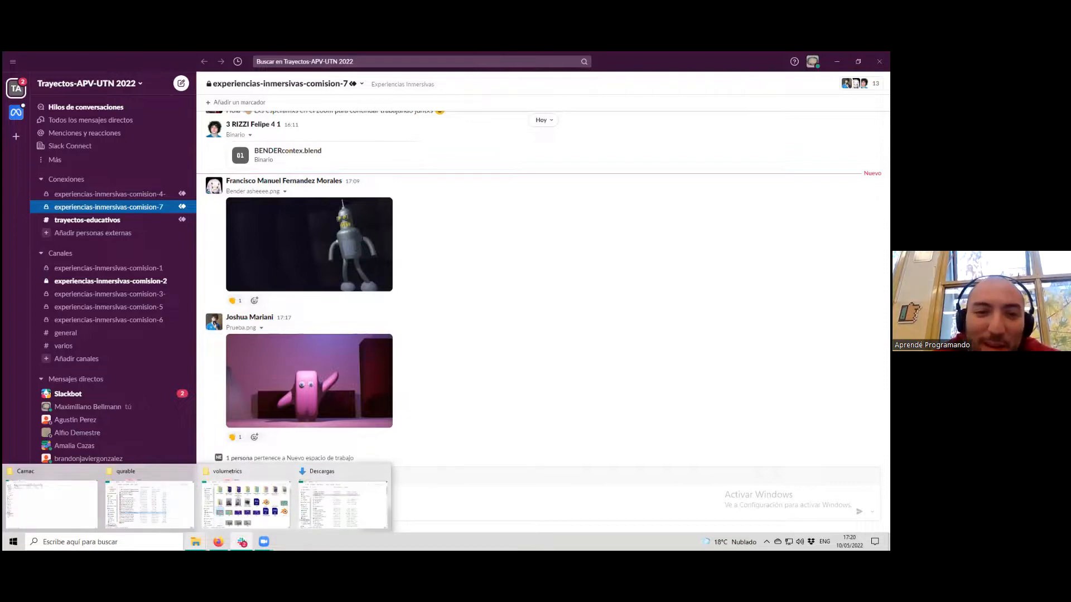